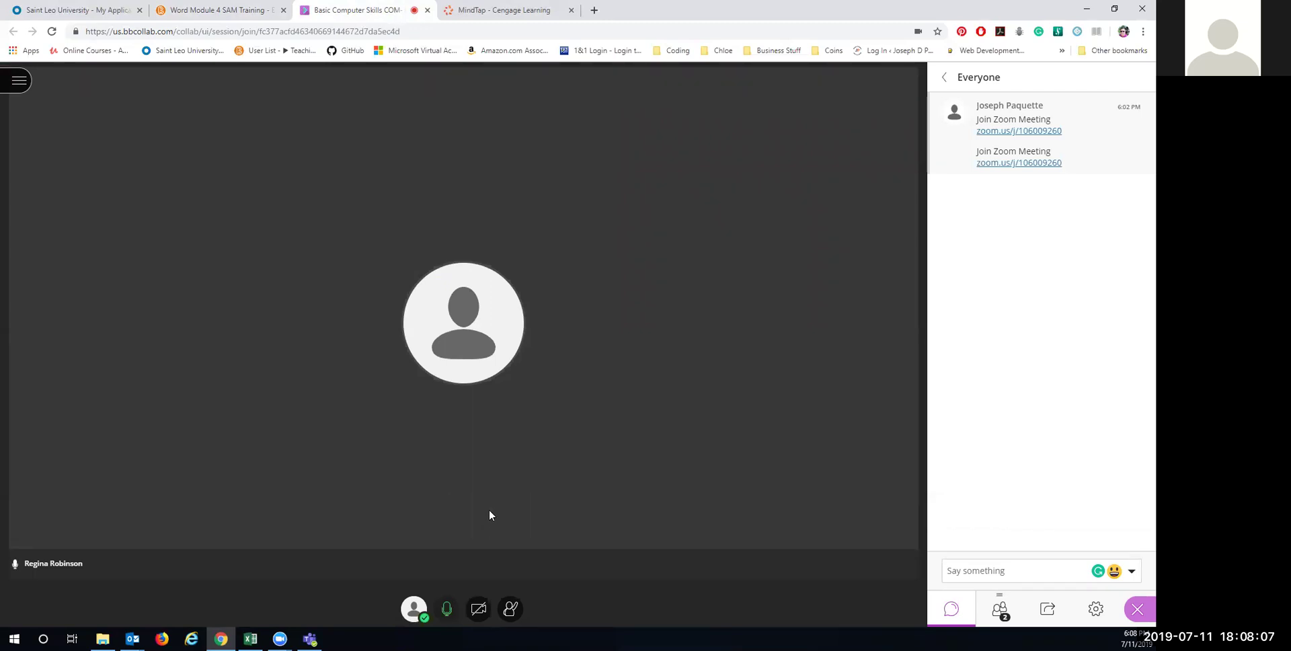
Post the Zoom meeting invitation link in the Everyone chat and mute the session microphone.
left_click(968, 576)
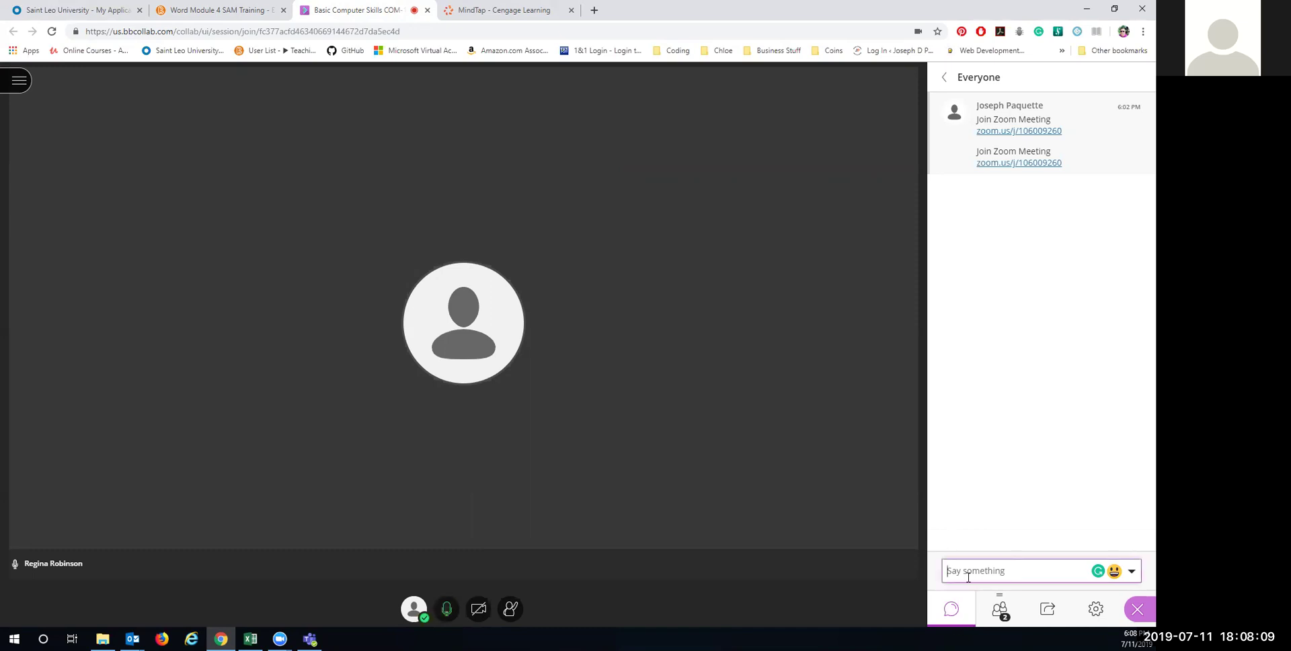
type("Join Zoom Meeting https://zoom.us/j/106009260")
key("Return")
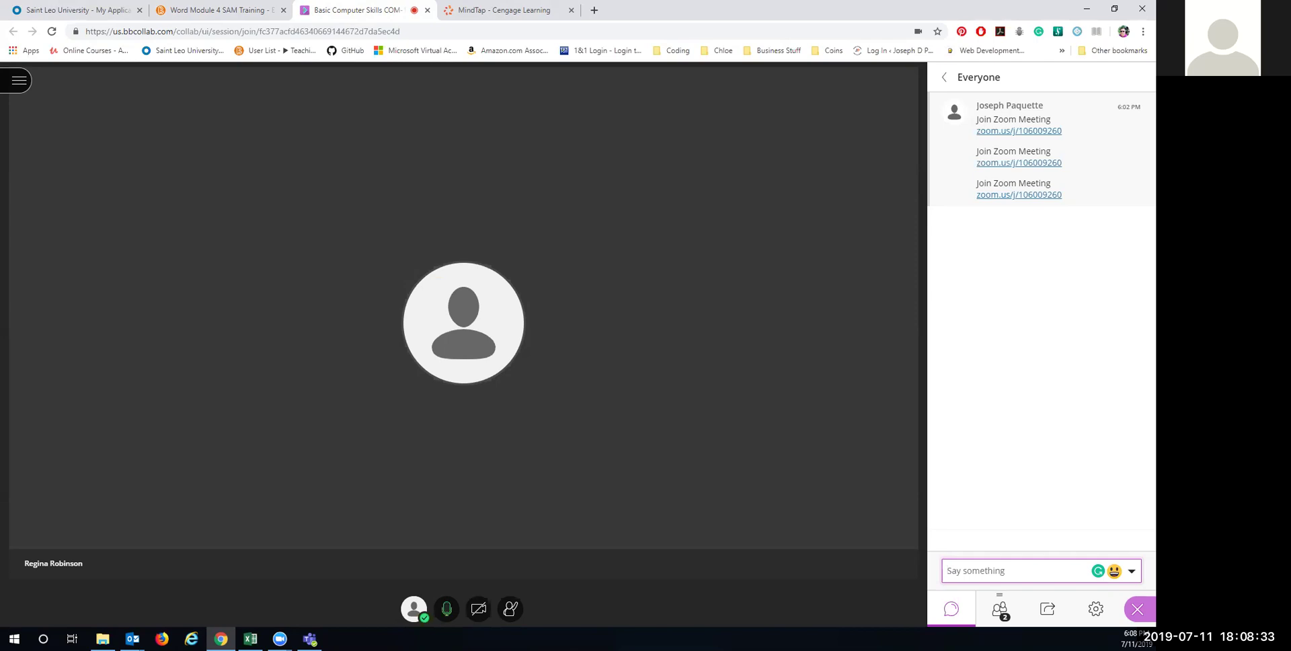
left_click(447, 610)
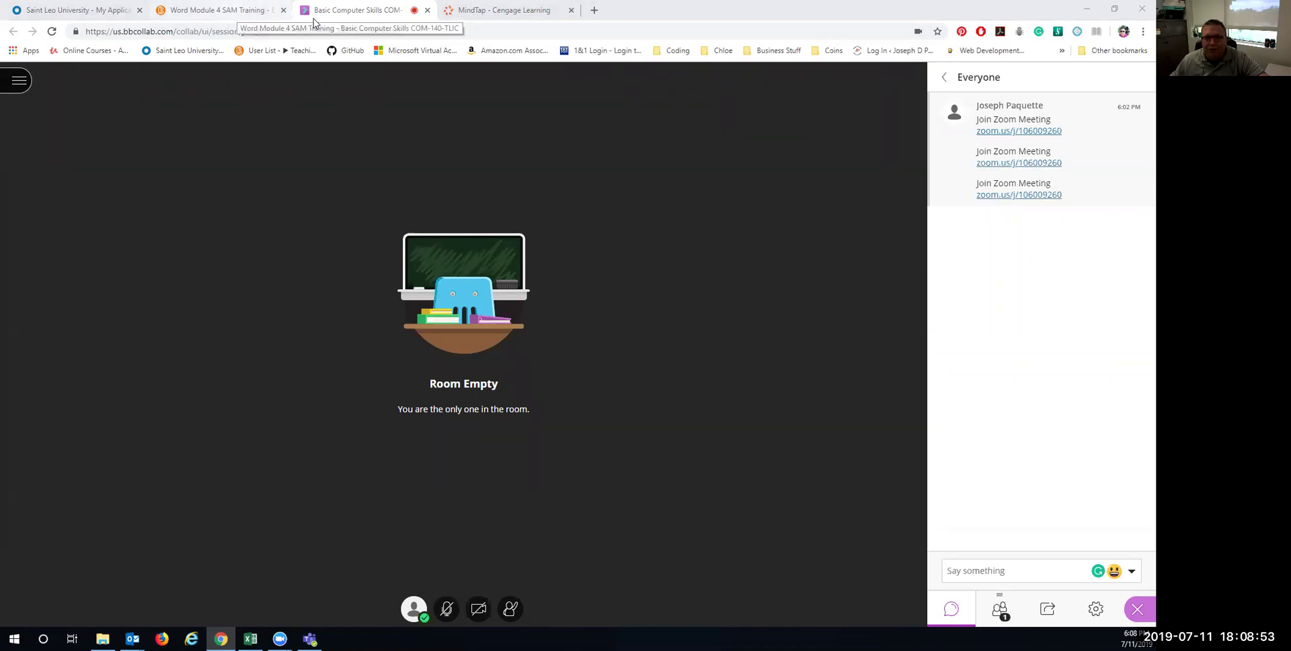
Go to the Word Module 4 SAM Training course page and open the Homework section of Unit 3: Word 3 & 4.
left_click(238, 12)
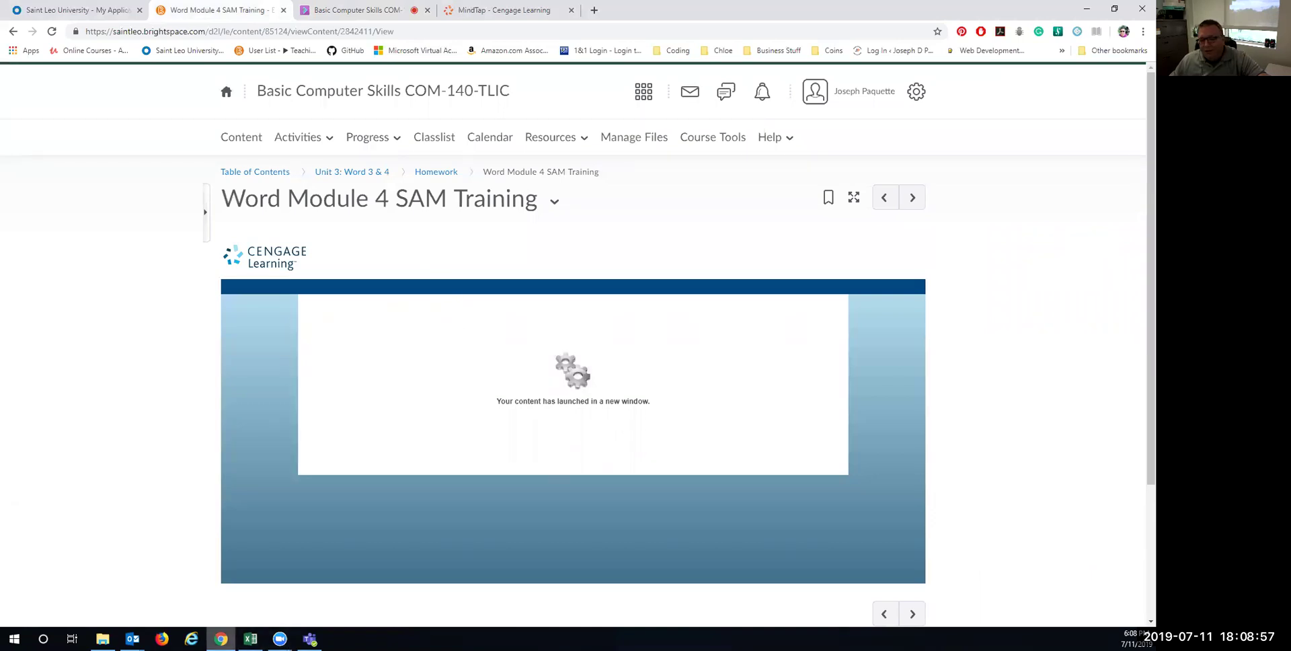
left_click(220, 639)
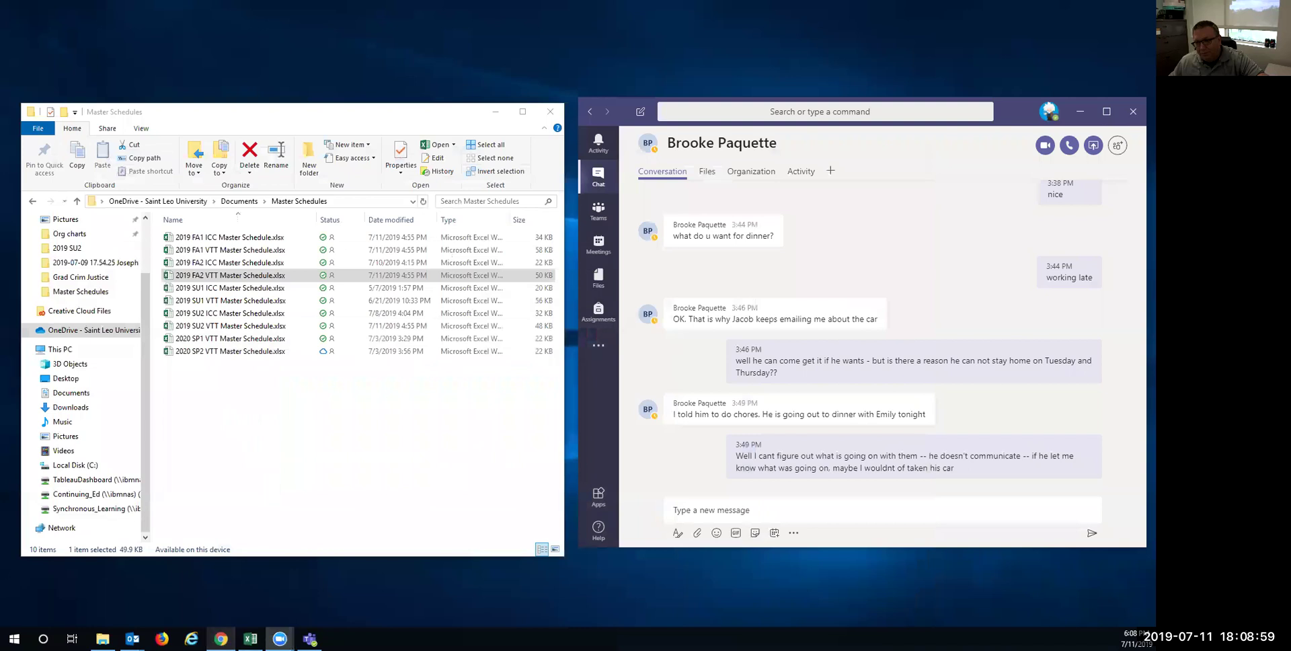
left_click(221, 638)
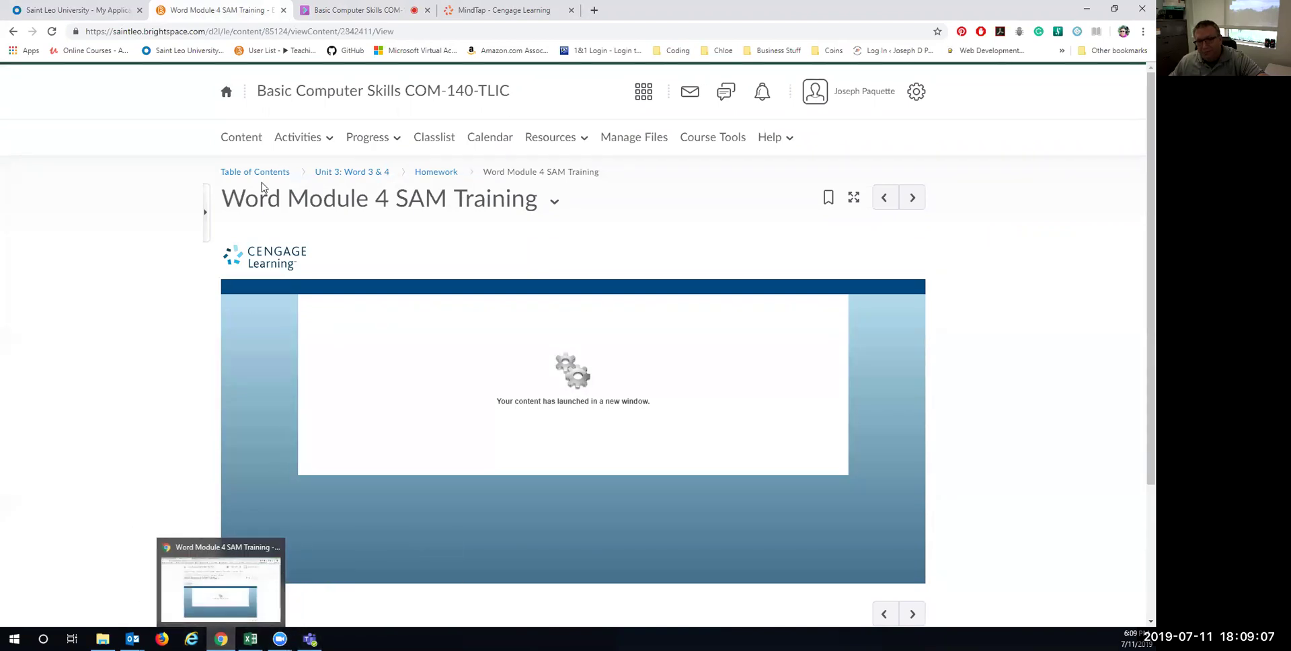
left_click(422, 172)
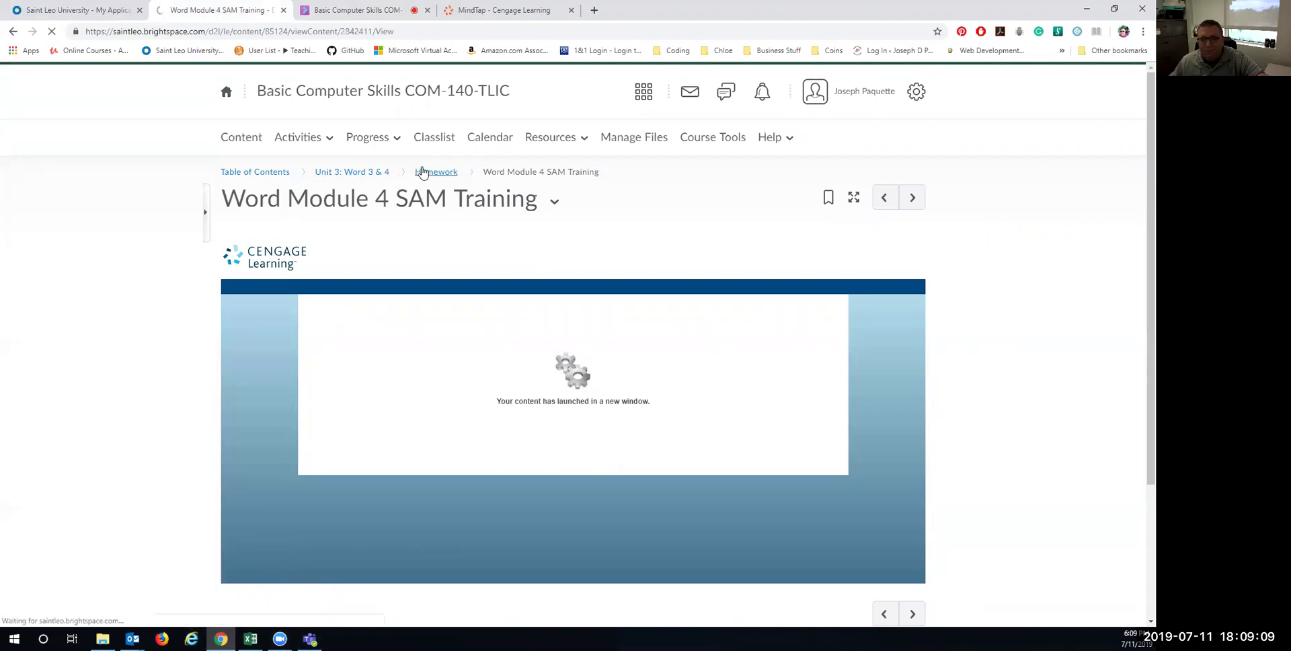
Keep only the MindTap page open and start the Word Module 4 SAM Training in a maximized window.
left_click(480, 7)
right_click(480, 6)
left_click(473, 161)
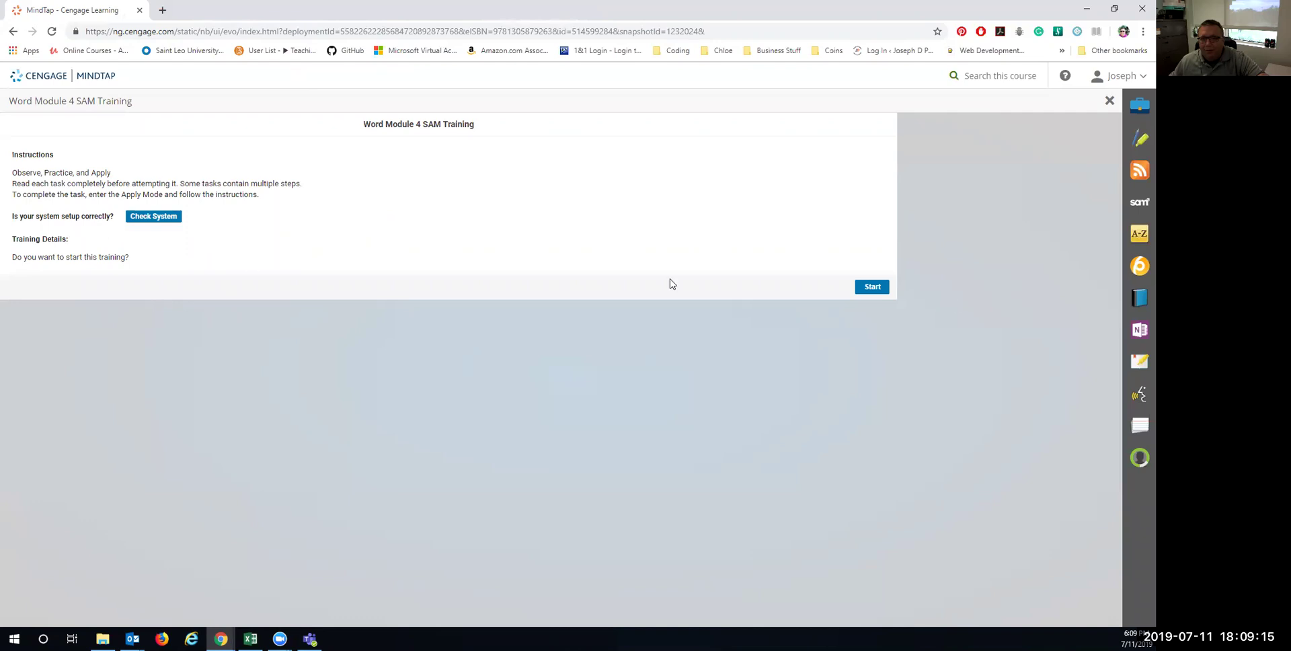
left_click(878, 290)
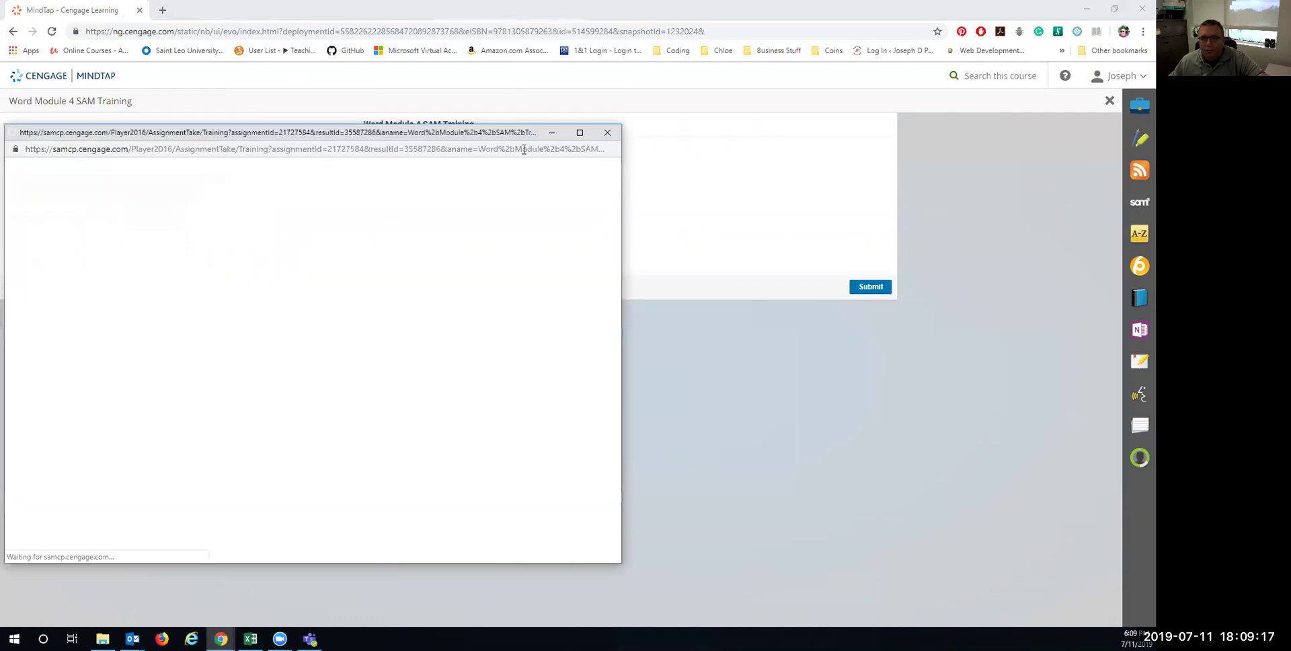
left_click(579, 132)
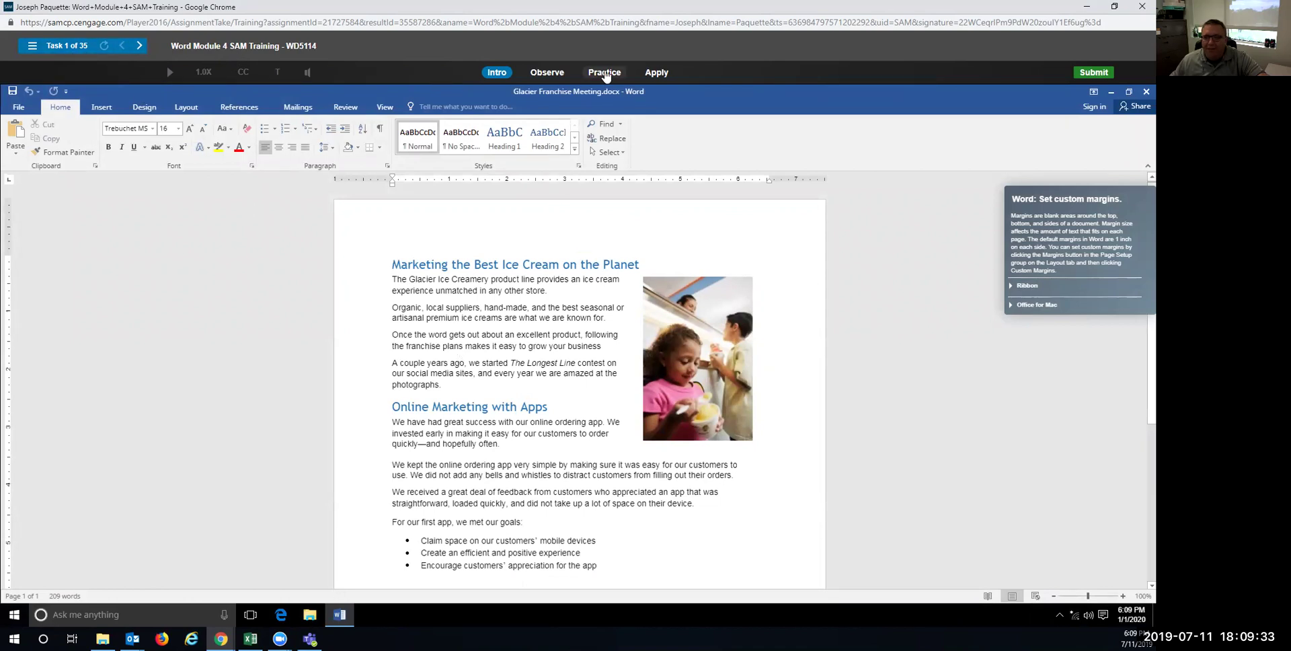
Run Task 1 in Practice mode, setting a custom top margin of 2 for the whole document.
left_click(604, 72)
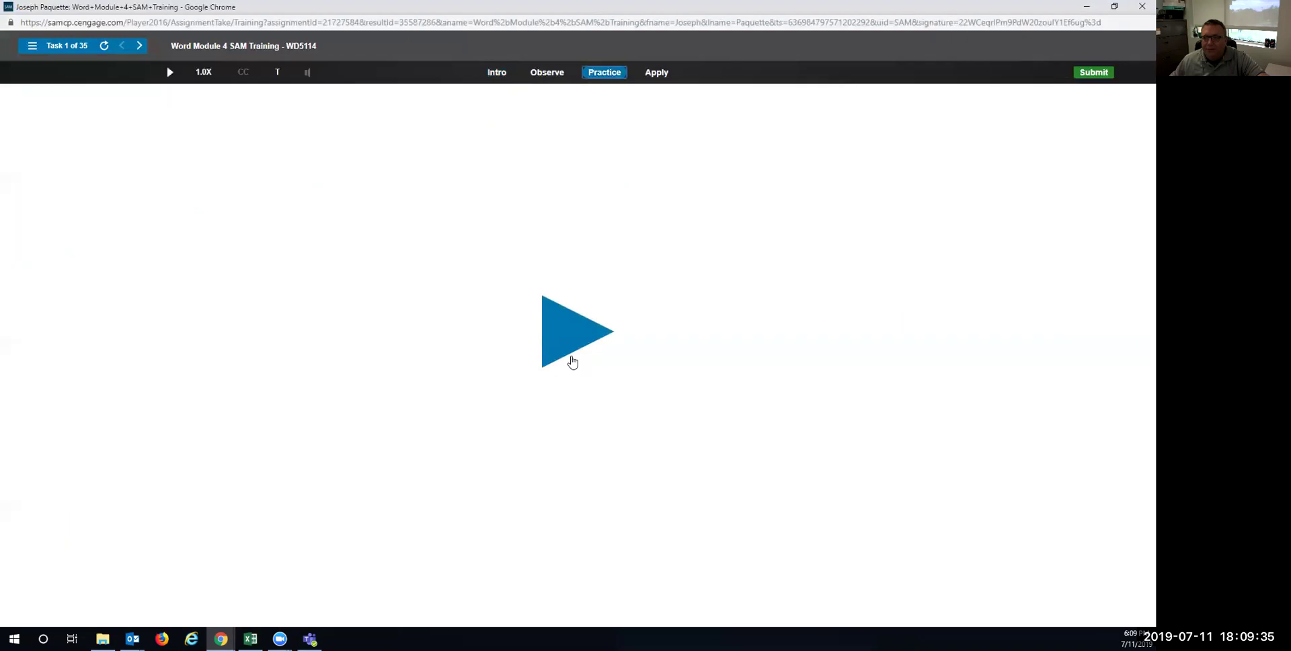
left_click(571, 336)
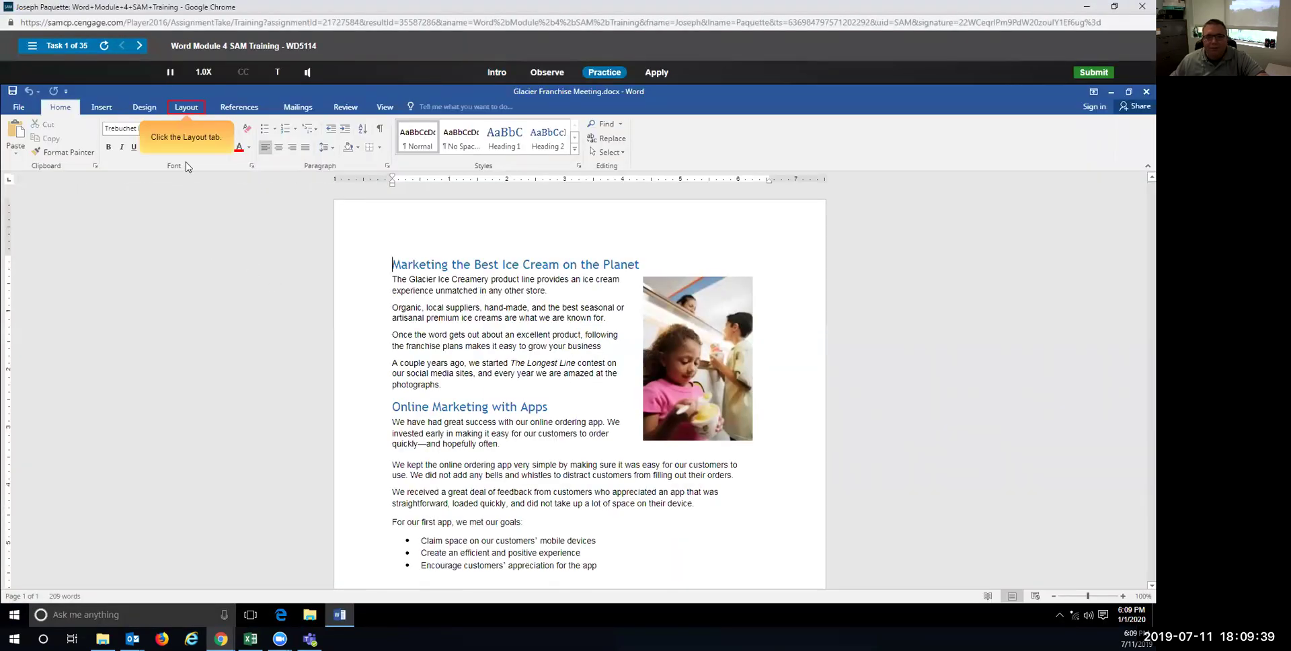
left_click(190, 112)
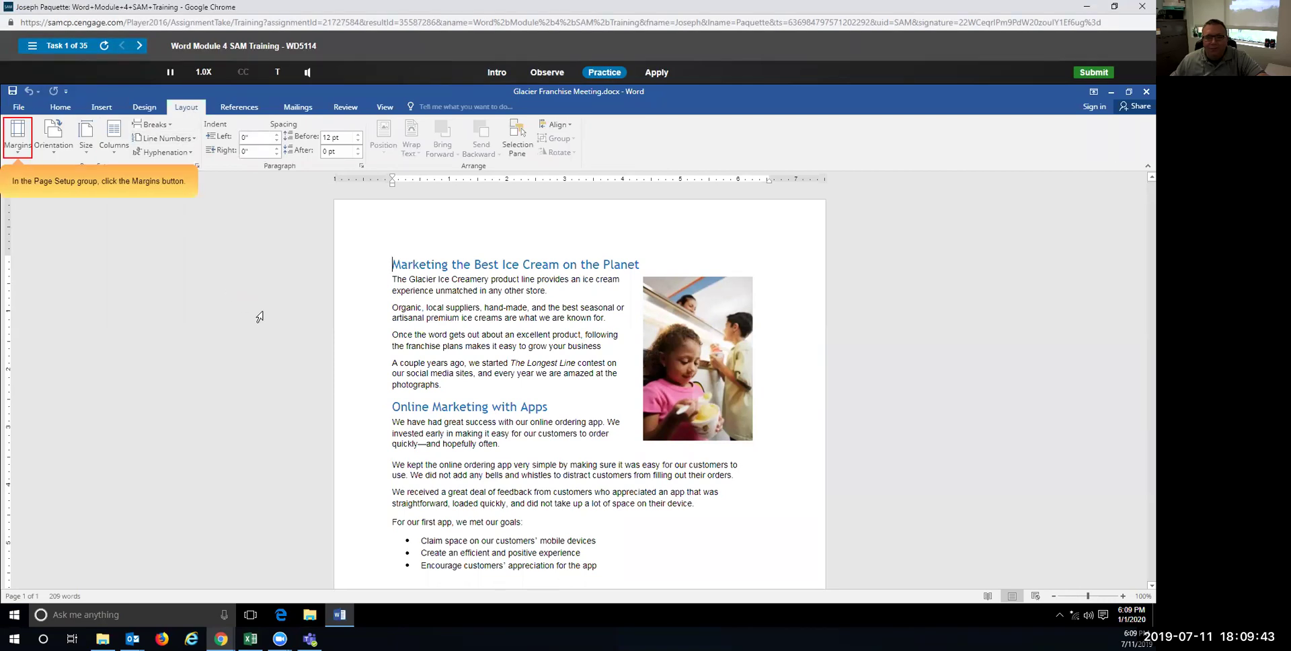
left_click(11, 143)
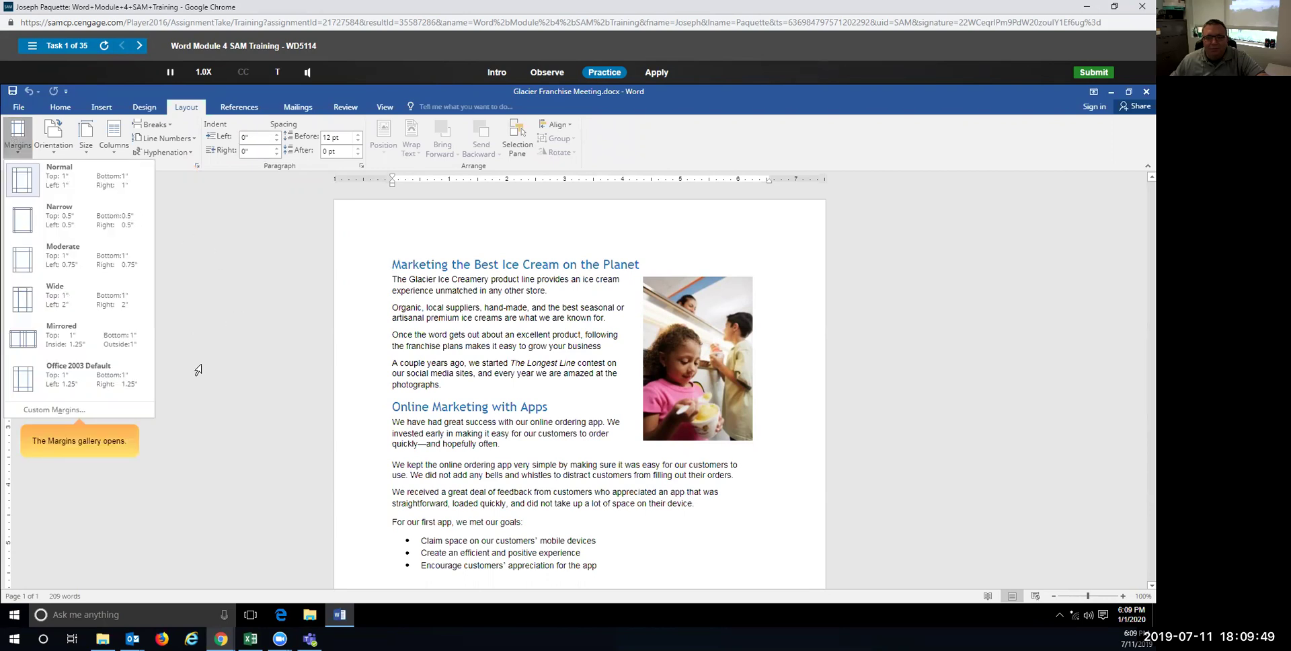
left_click(110, 414)
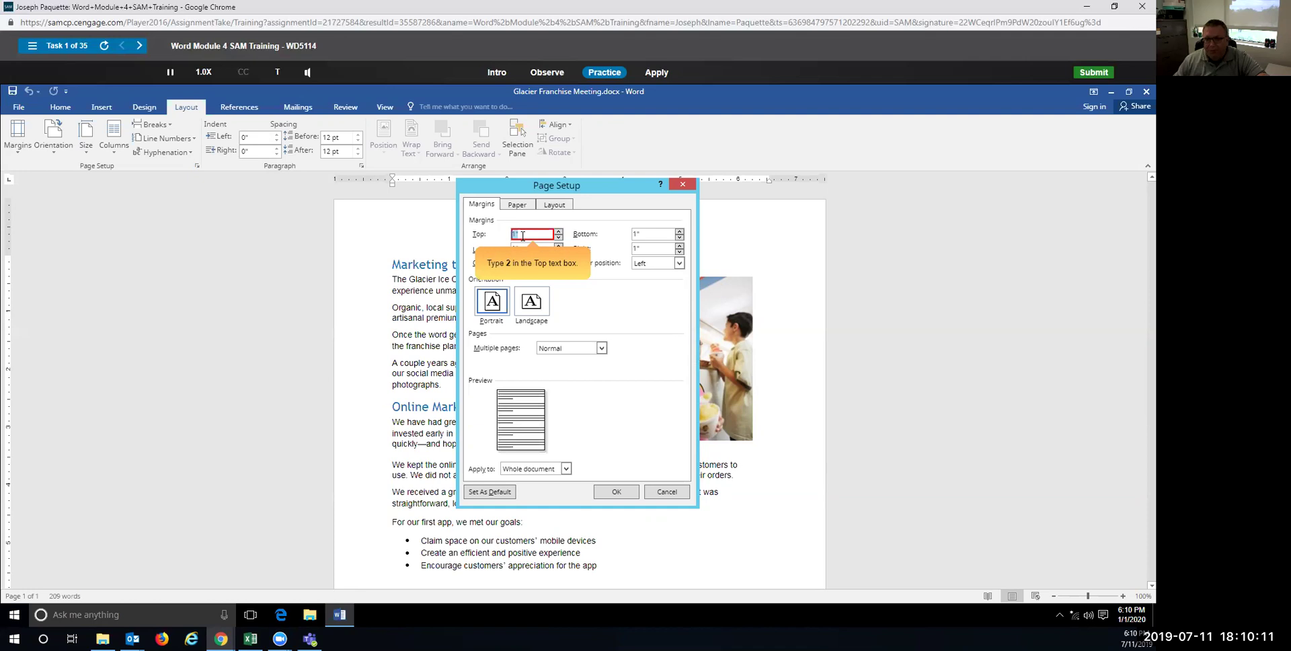
type("2")
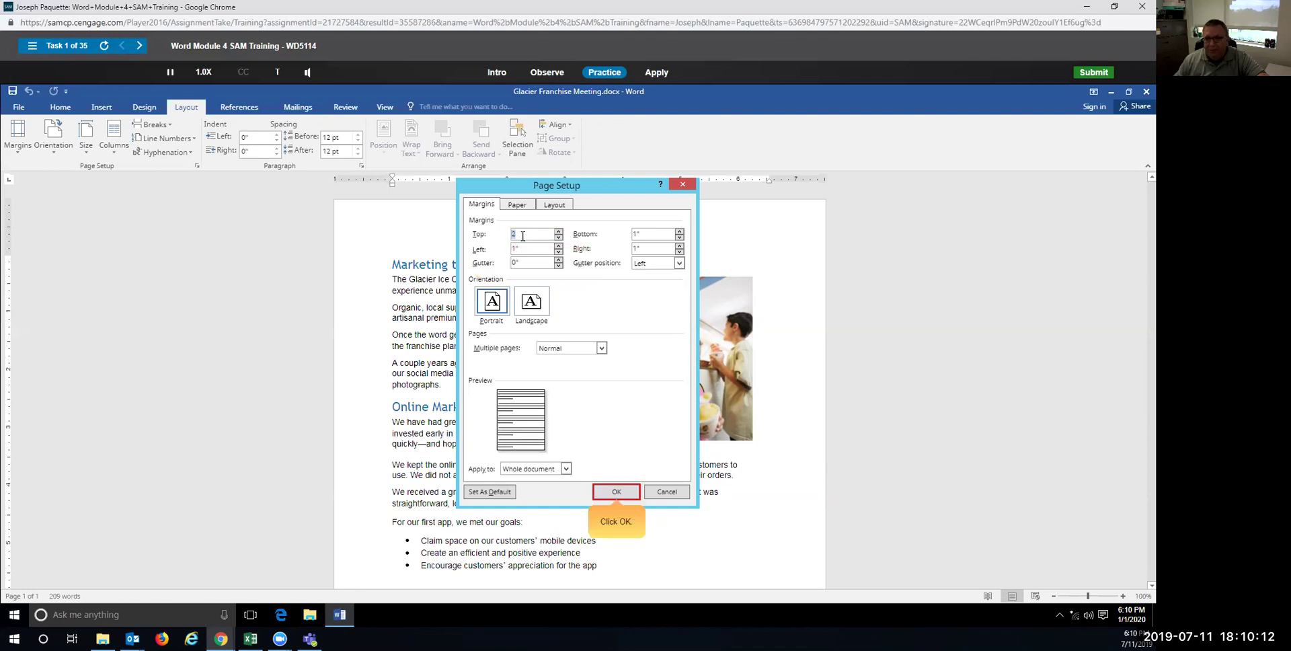
left_click(616, 492)
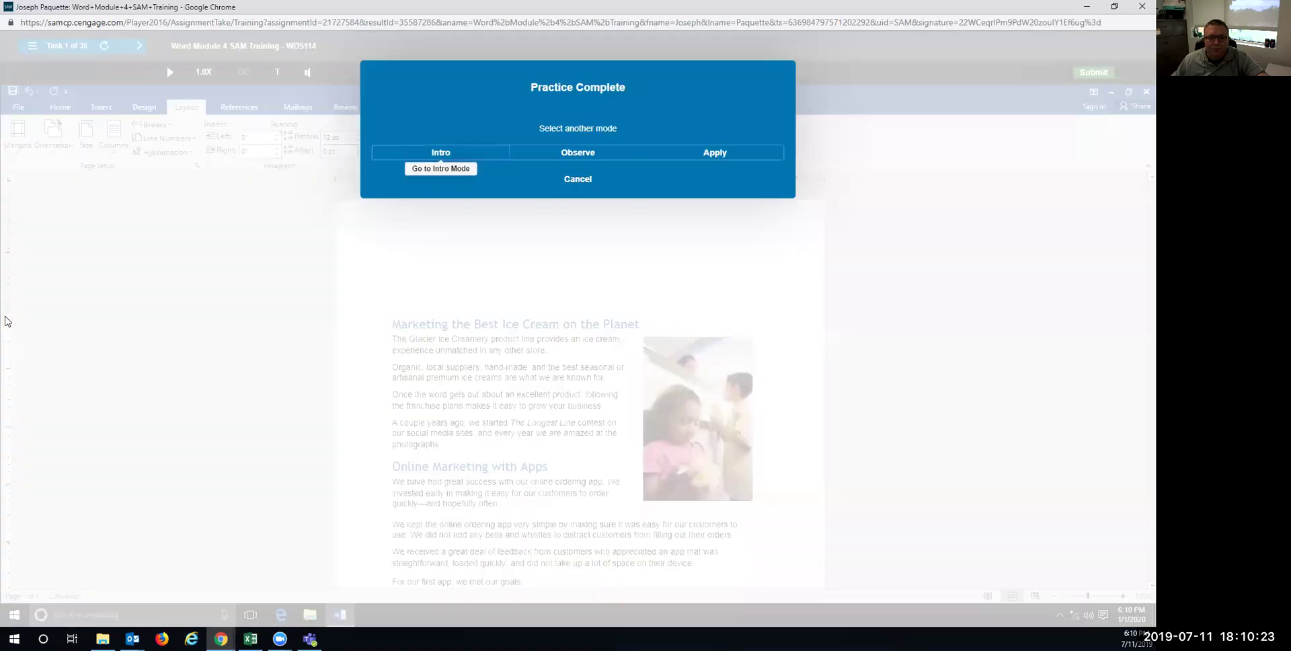
Complete Task 1 in Apply mode by setting a custom top margin of 2" in Page Setup.
left_click(690, 154)
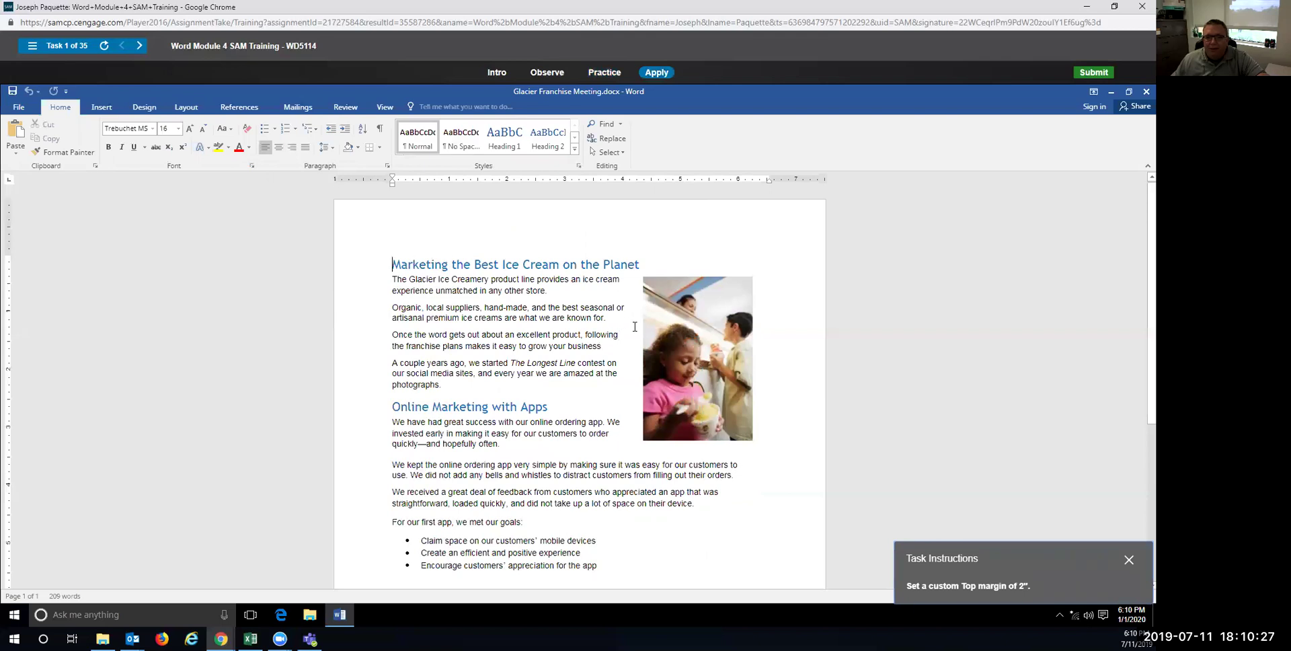
left_click(182, 110)
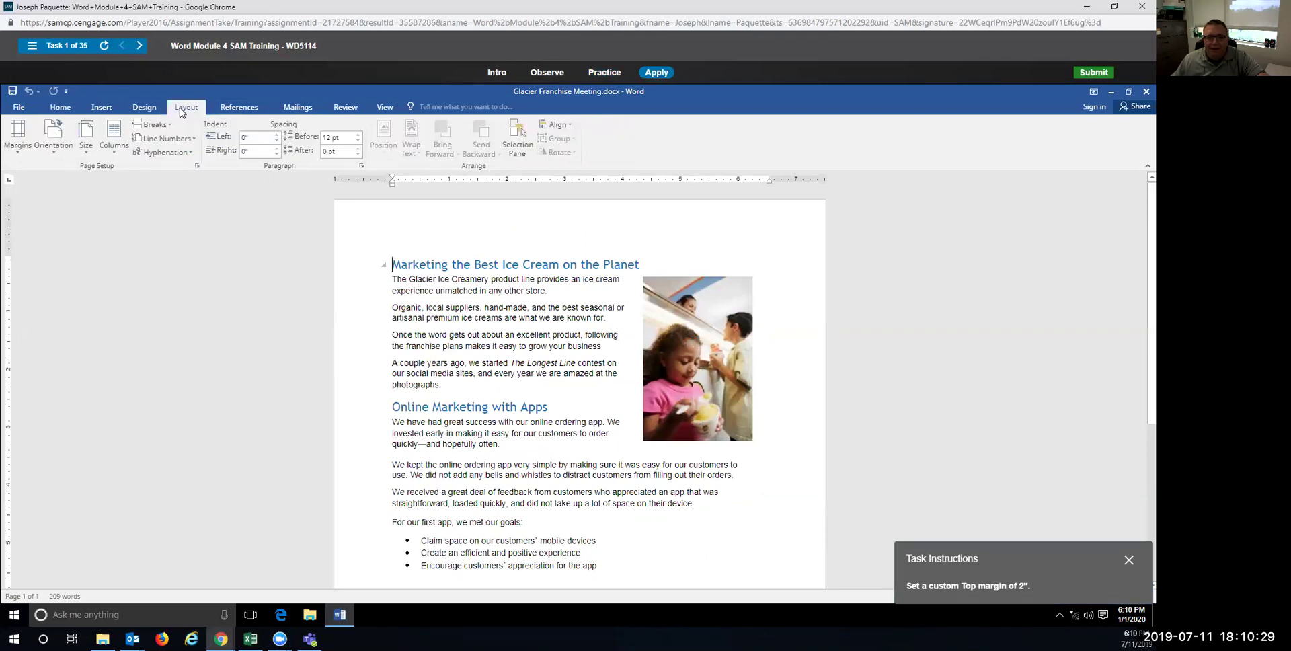
left_click(24, 159)
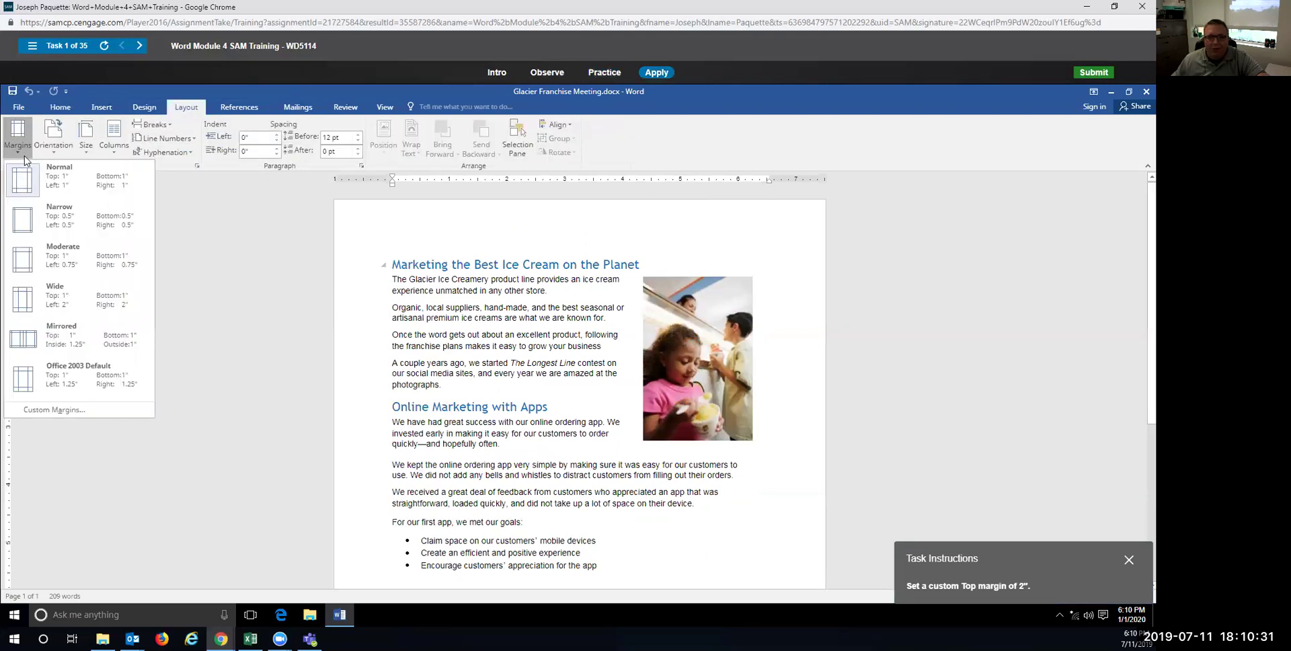
left_click(59, 410)
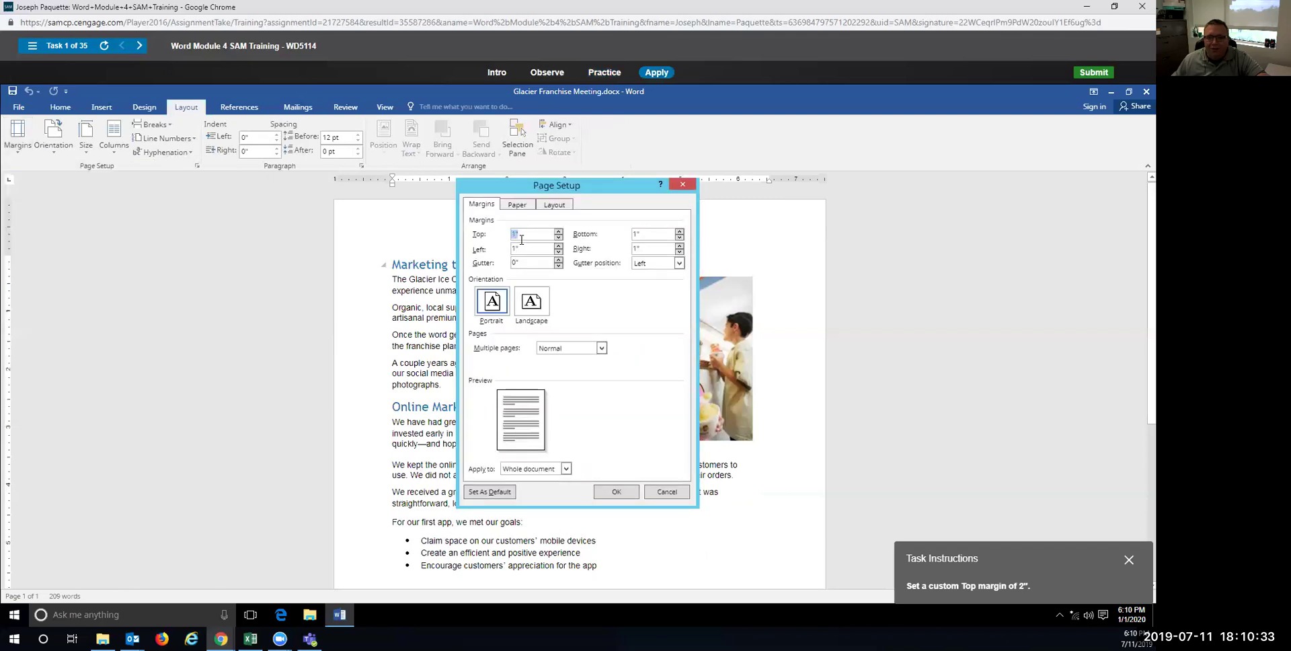
left_click(559, 231)
left_click(558, 231)
left_click(558, 231)
left_click(559, 231)
left_click(559, 232)
left_click(559, 231)
left_click(559, 232)
left_click(559, 231)
left_click(559, 231)
left_click(558, 231)
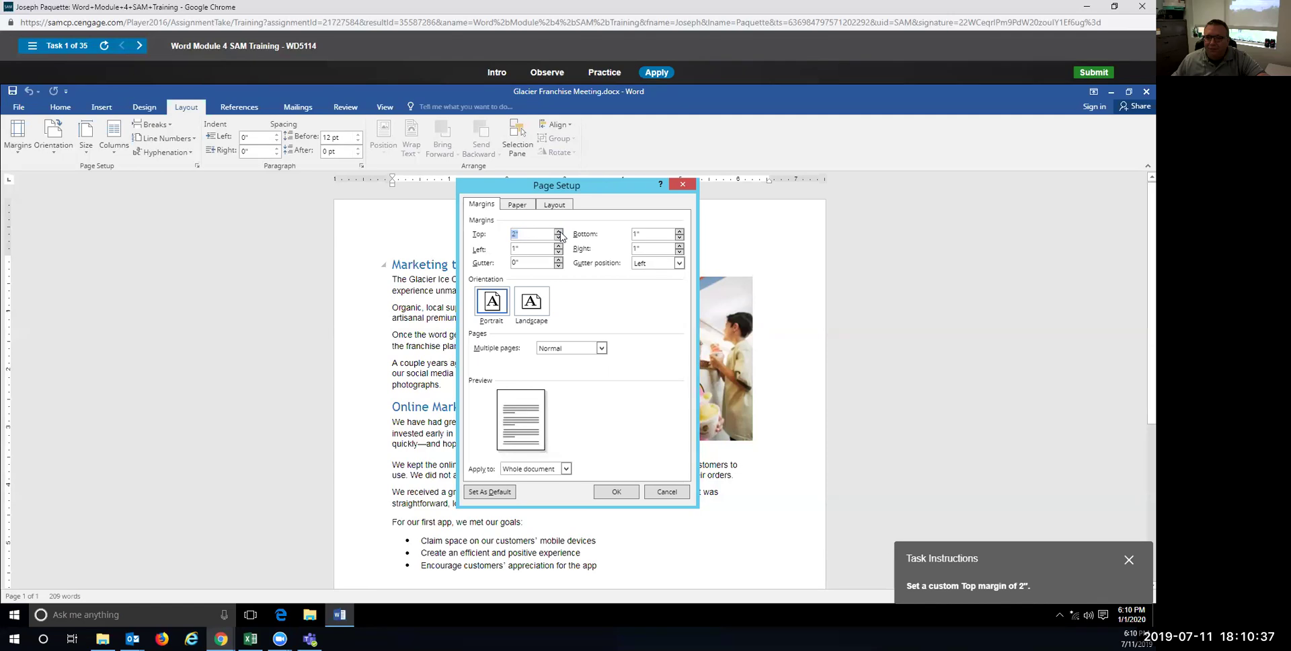
left_click(613, 491)
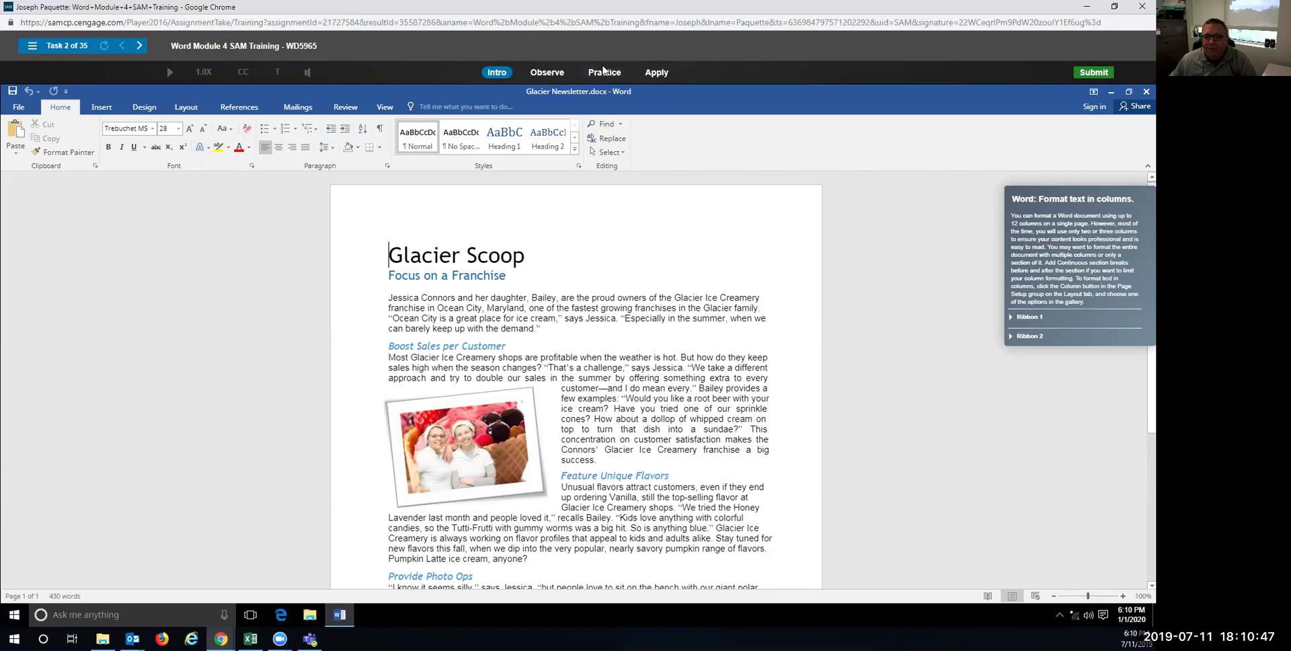
Run Task 2 in Practice mode, formatting the text below the "Glacier Scoop" heading into two columns.
left_click(602, 74)
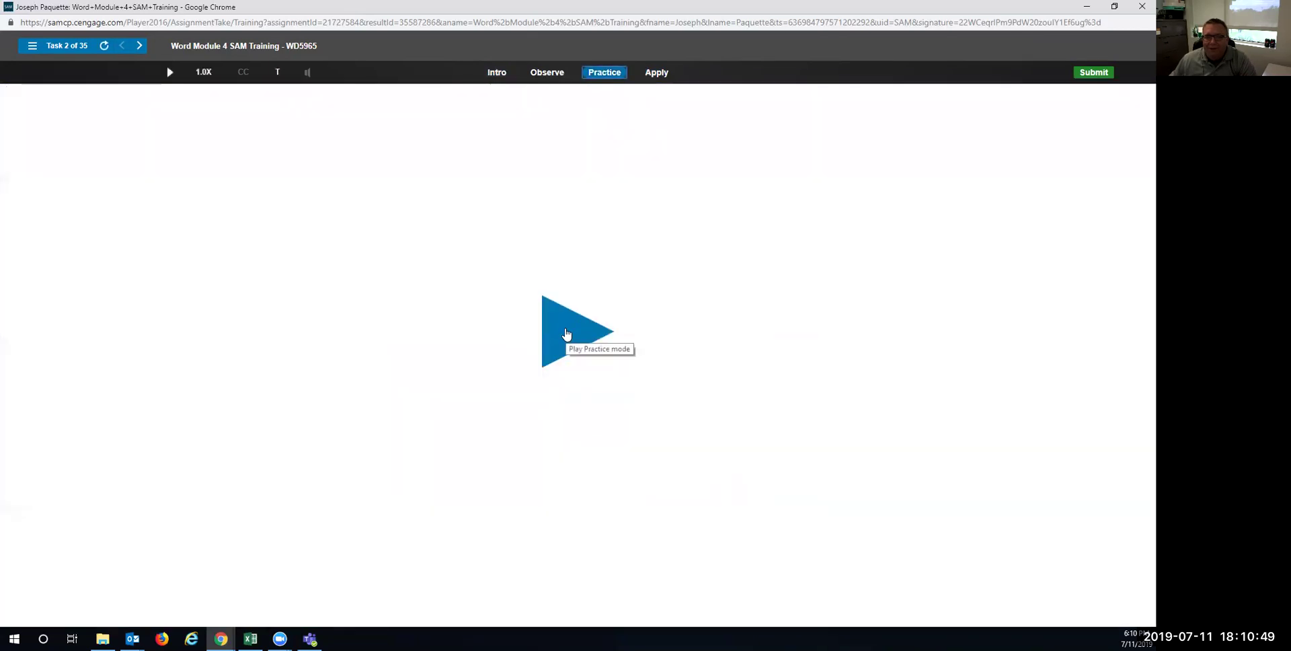
left_click(567, 335)
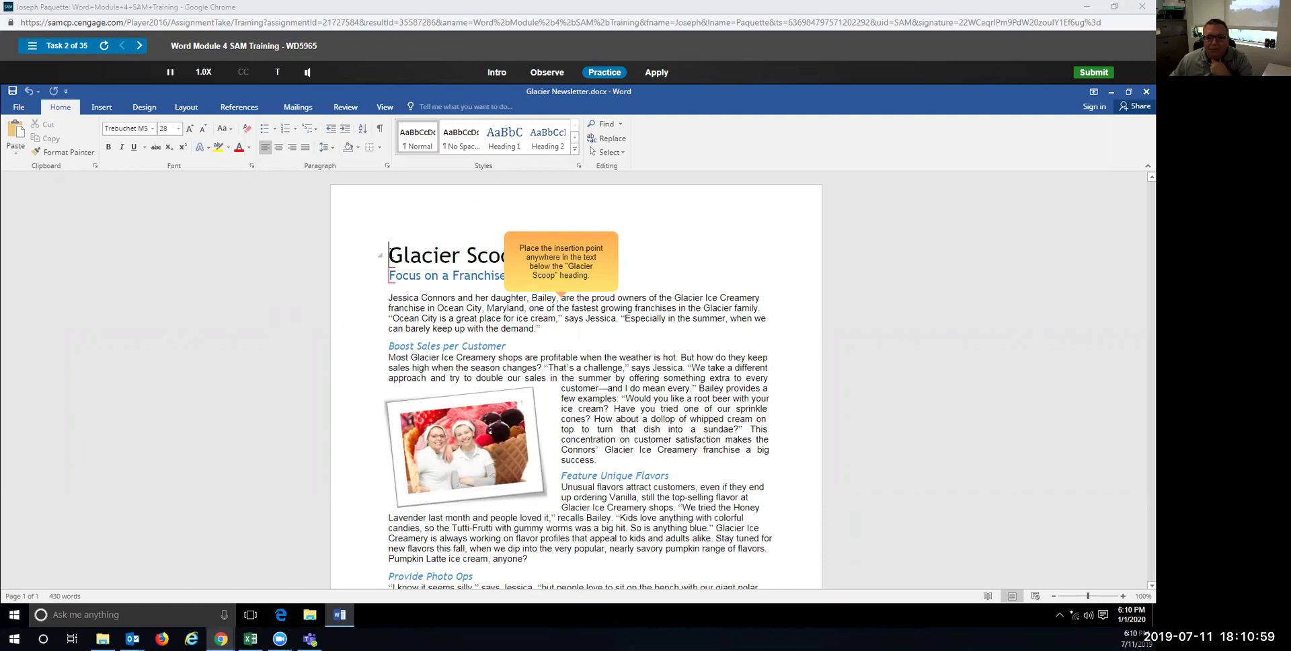
left_click(403, 278)
left_click(407, 277)
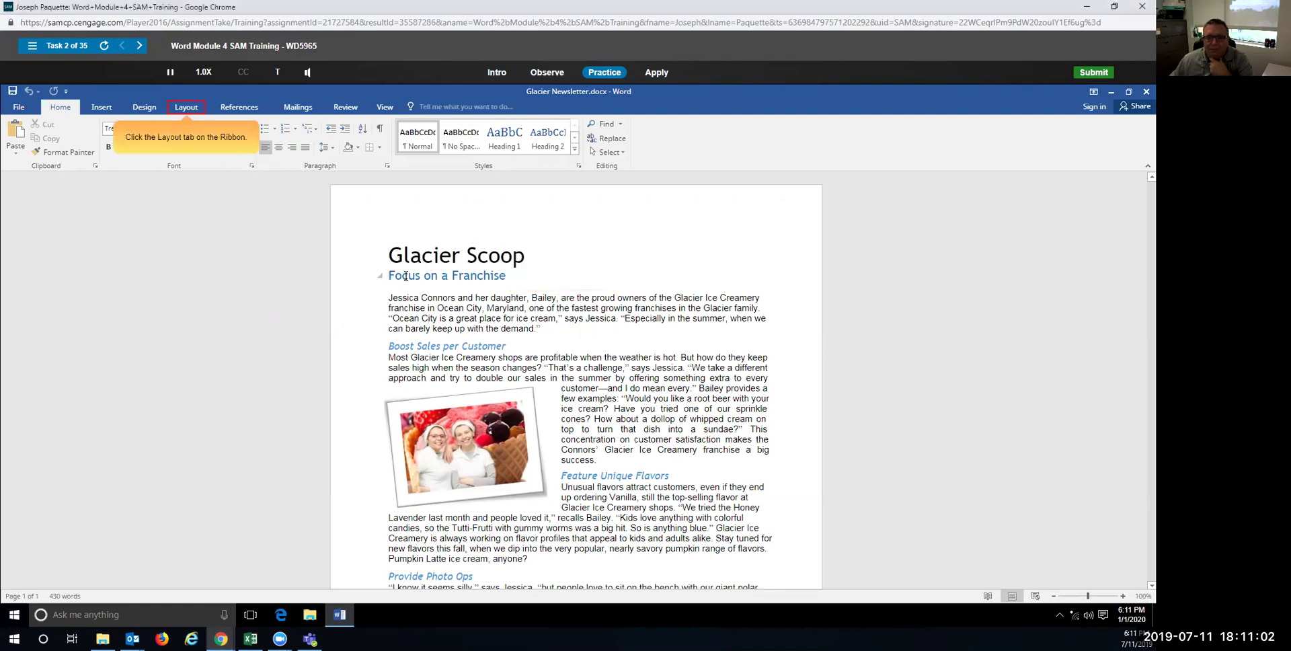
left_click(191, 110)
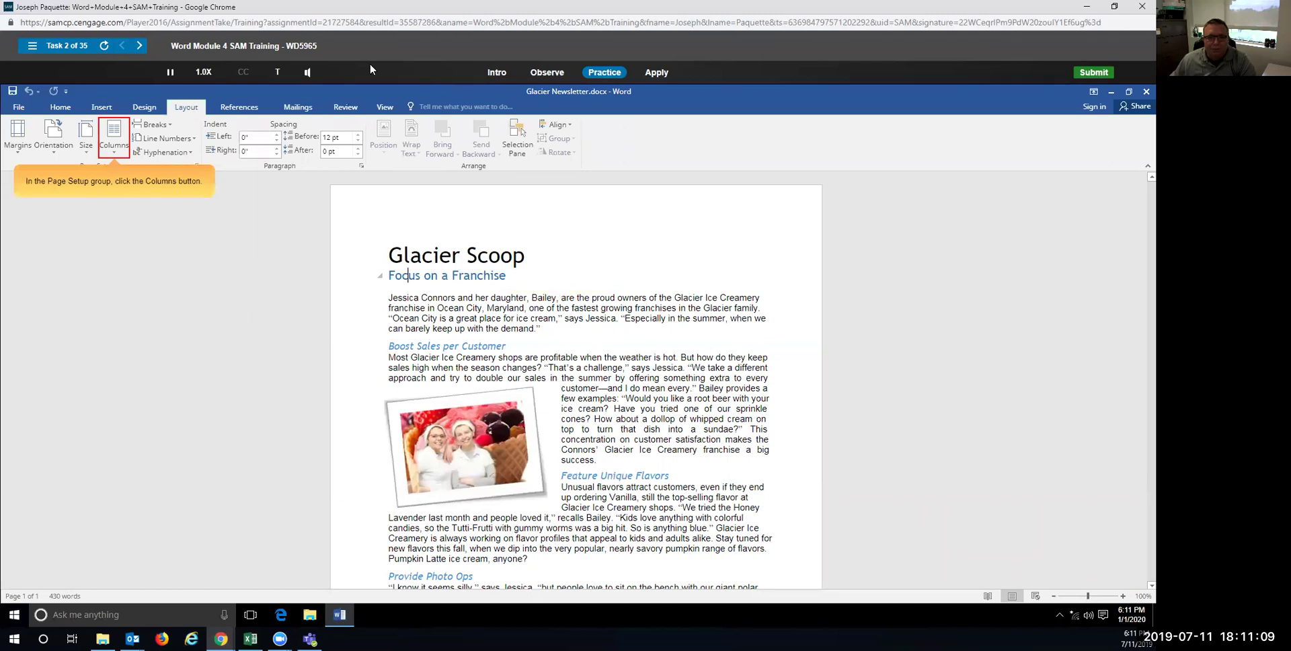
left_click(116, 149)
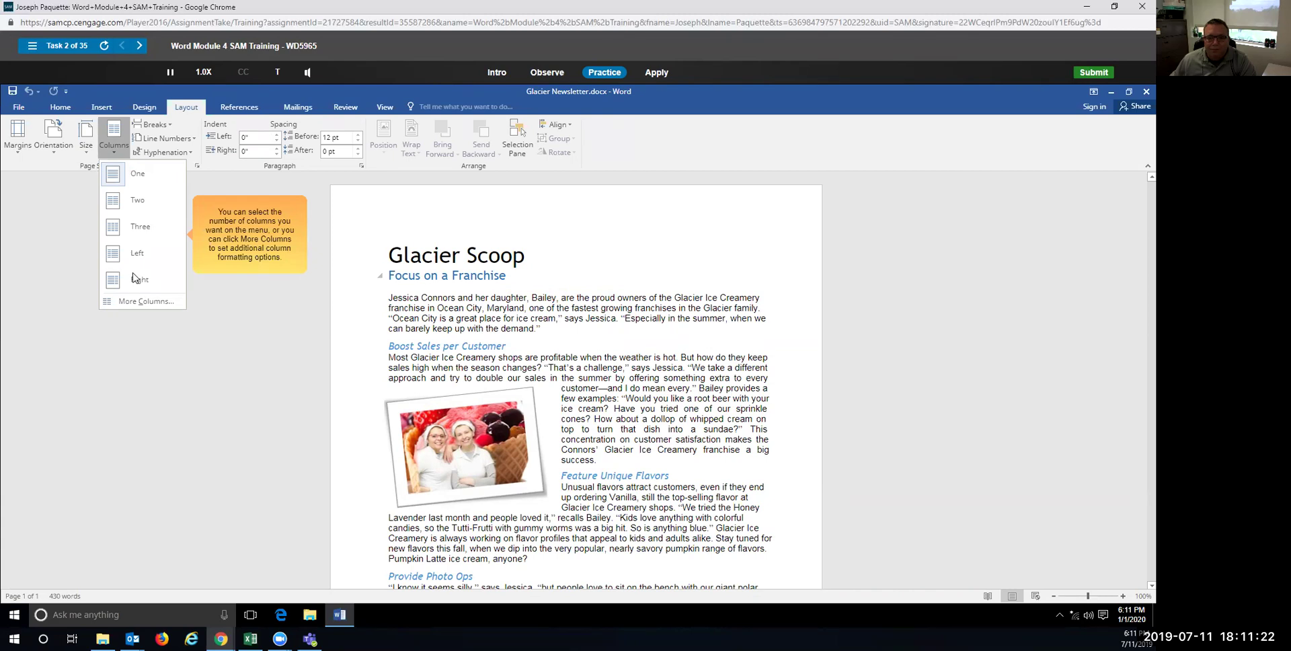
left_click(138, 200)
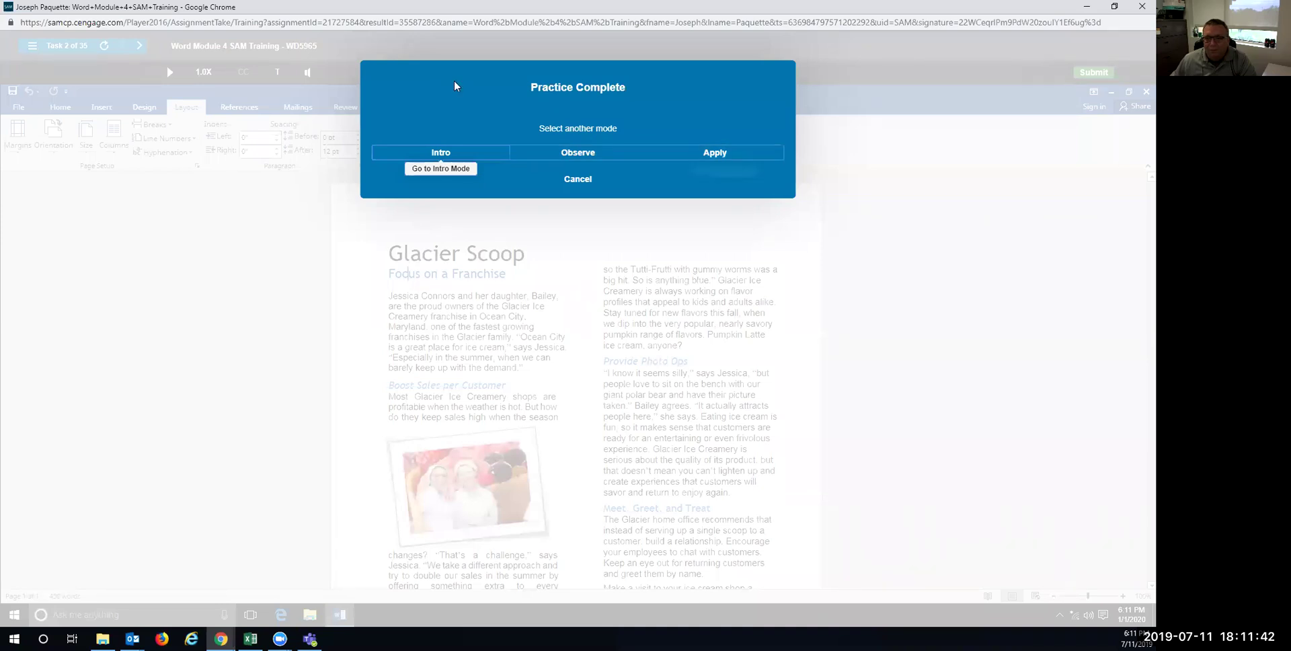
Complete Task 2 in Apply mode by formatting all contents below the "Glacier Scoop" heading into two columns.
left_click(679, 154)
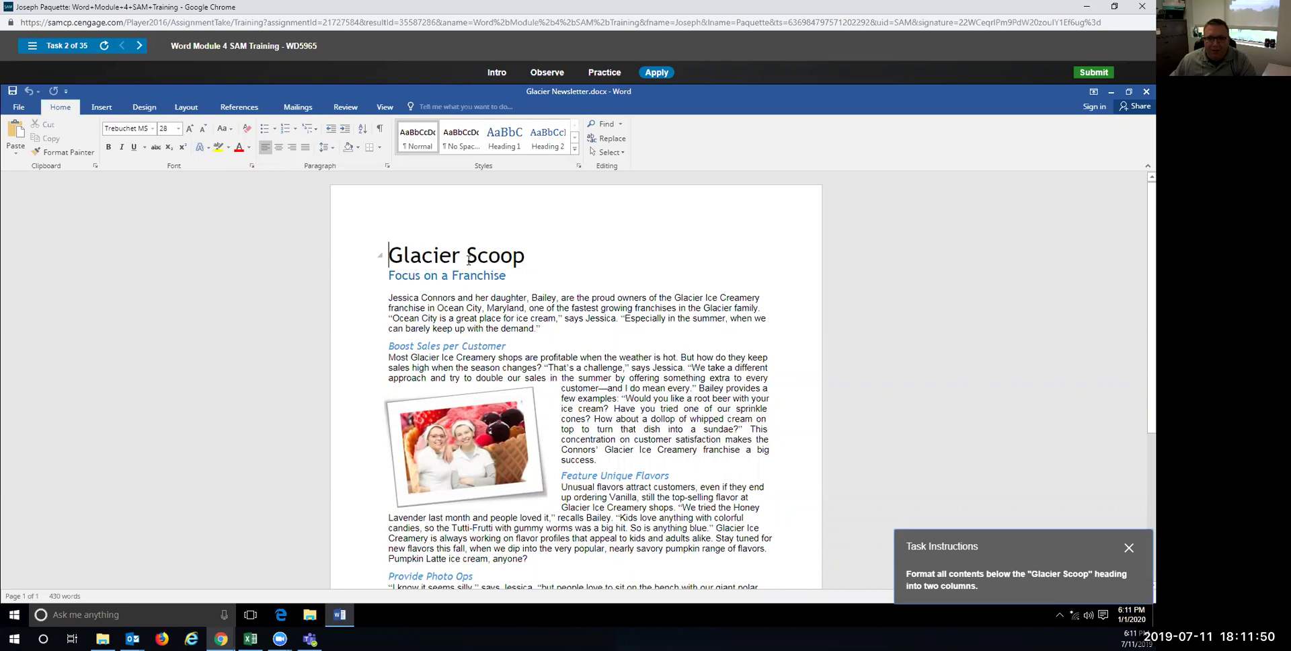
left_click(432, 277)
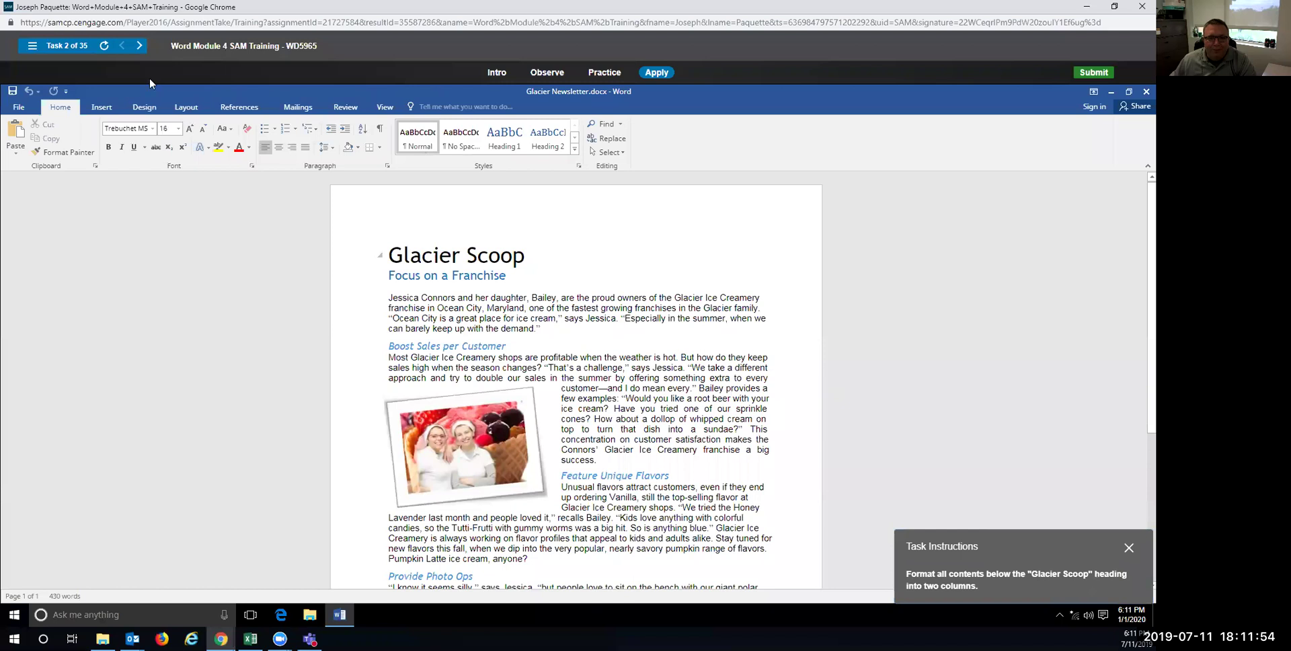
left_click(187, 109)
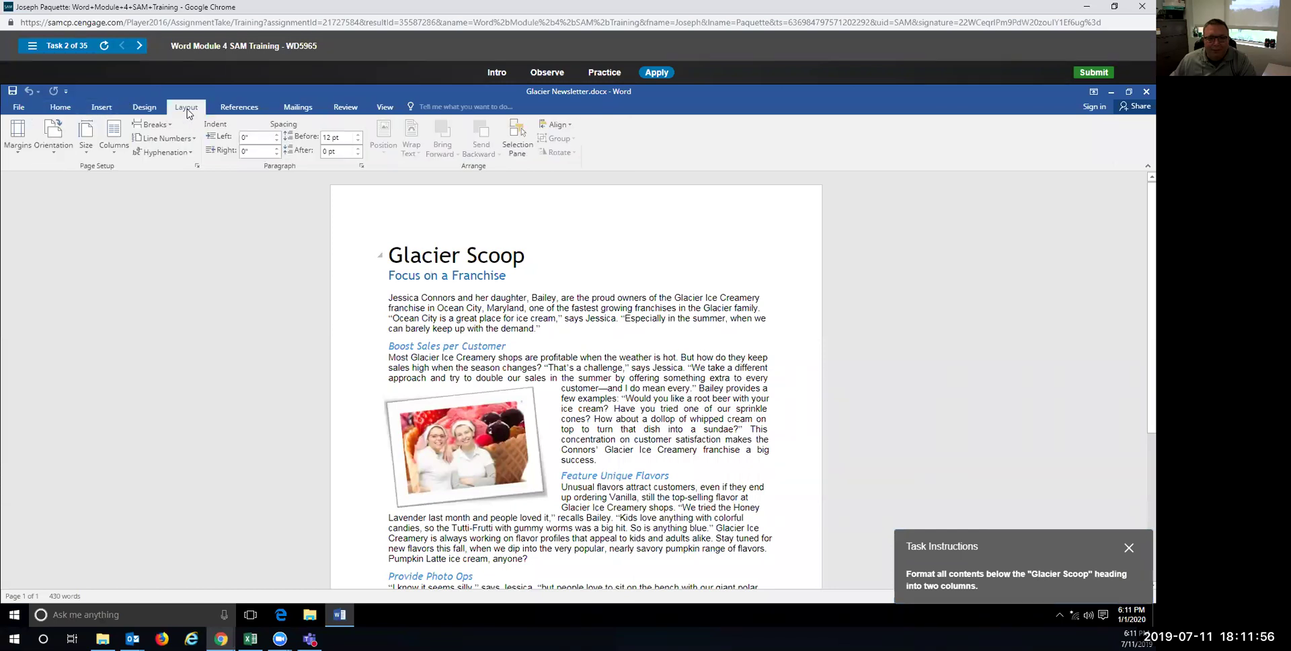
left_click(114, 138)
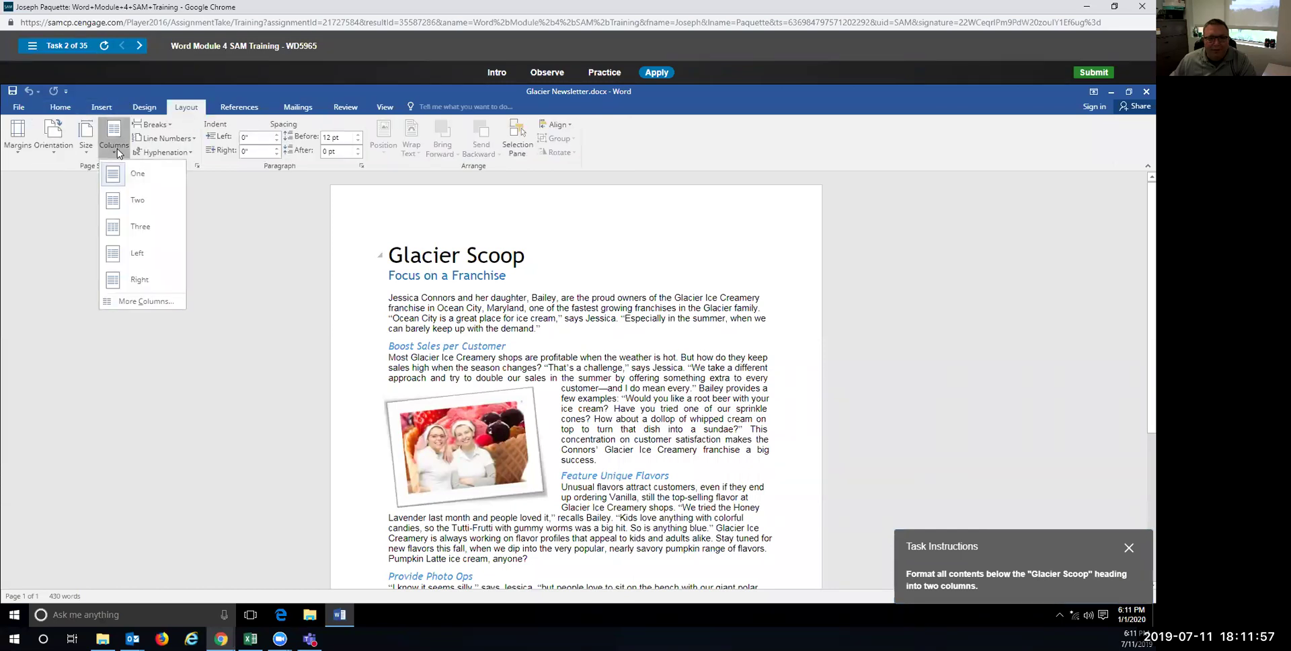
left_click(120, 199)
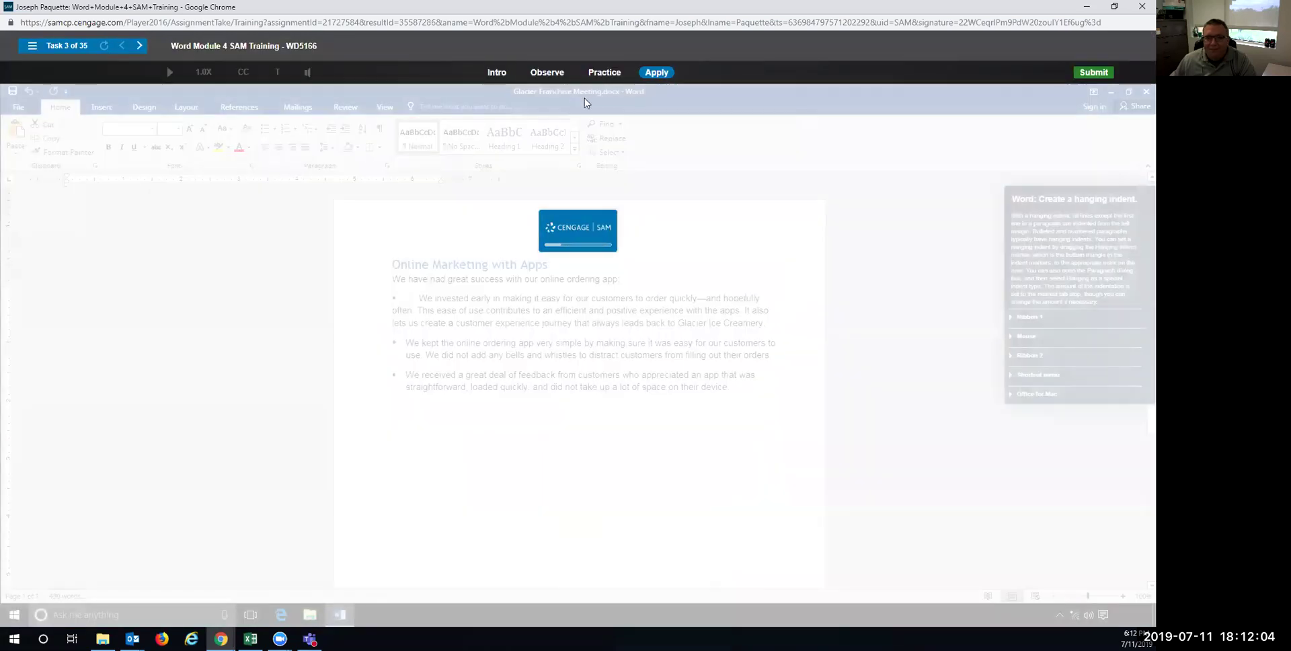
Run Task 3 in Practice mode, giving the first bulleted paragraph a hanging indent of .2 through its paragraph settings.
left_click(604, 74)
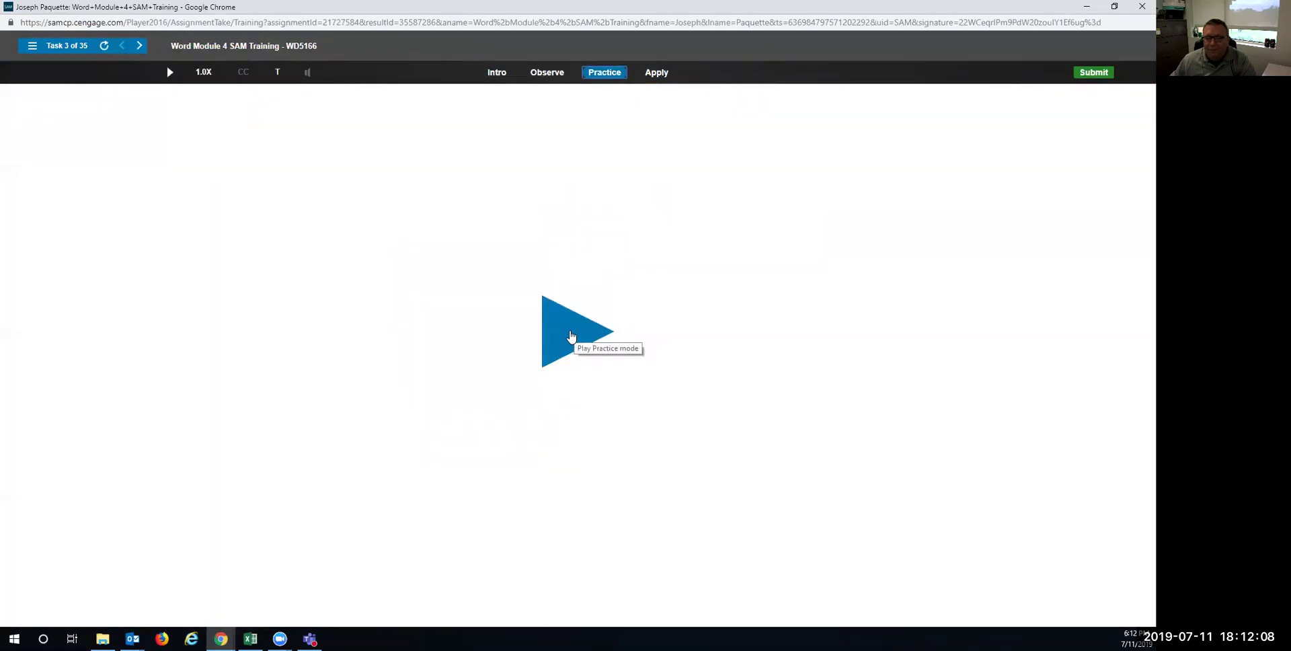
left_click(570, 337)
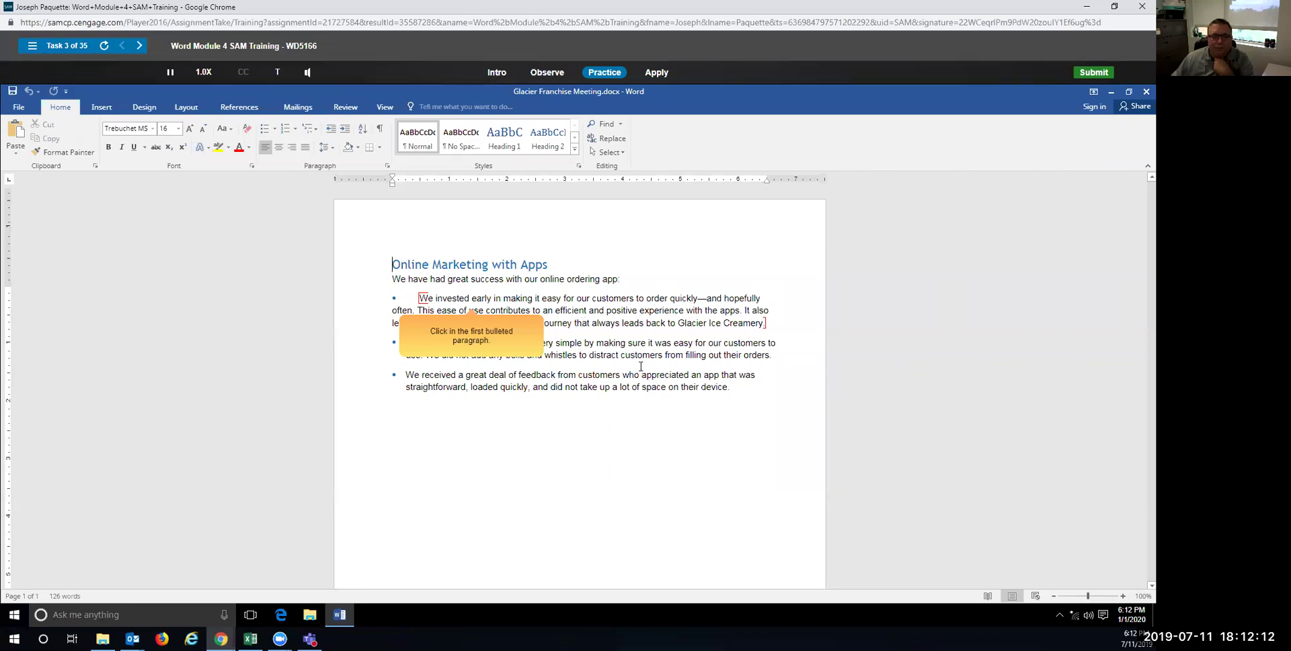
left_click(543, 331)
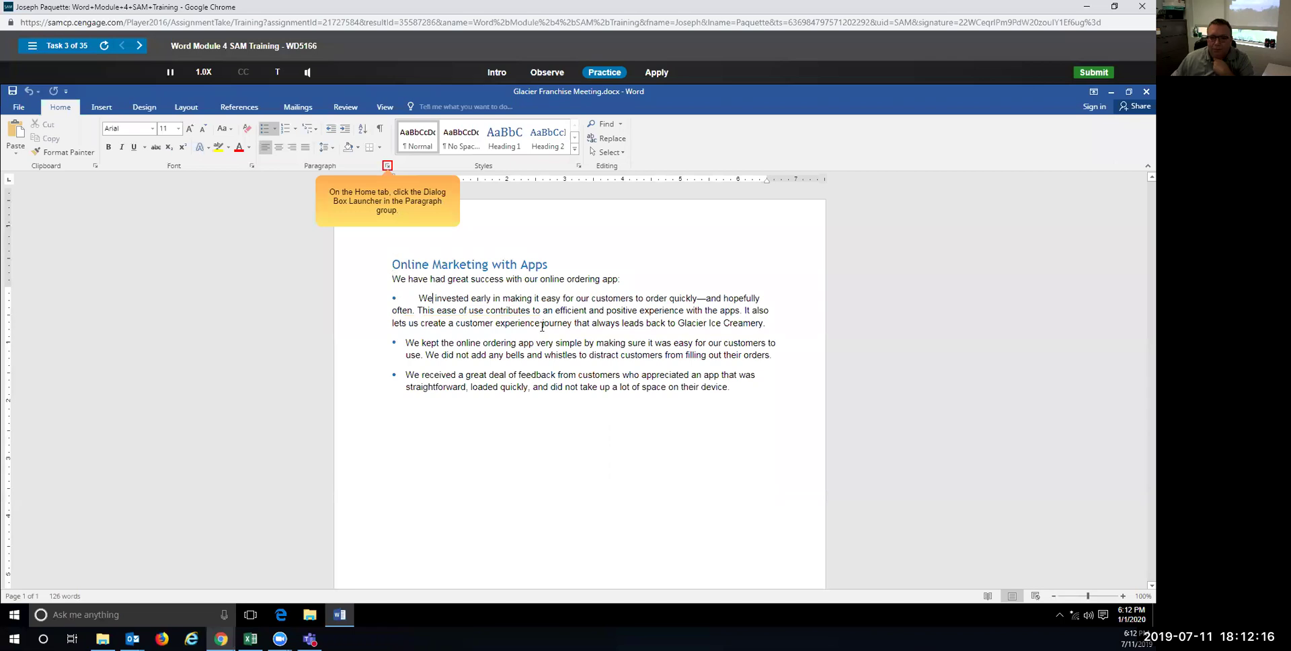
left_click(387, 166)
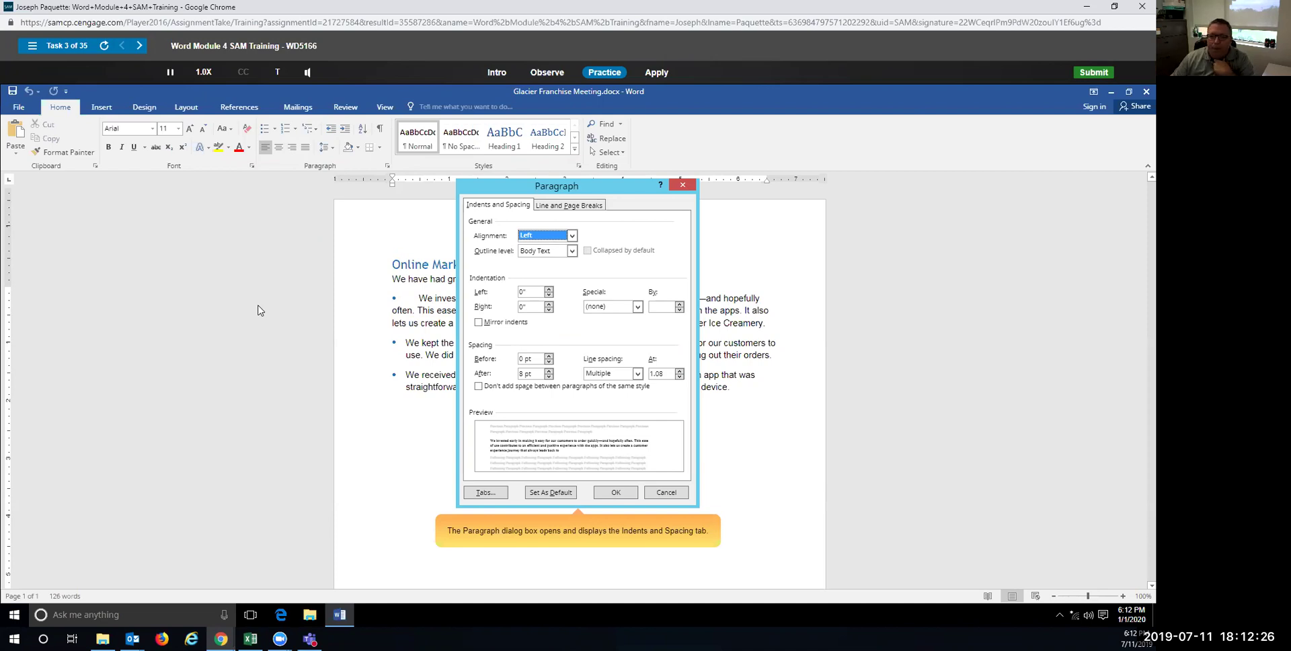
left_click(637, 306)
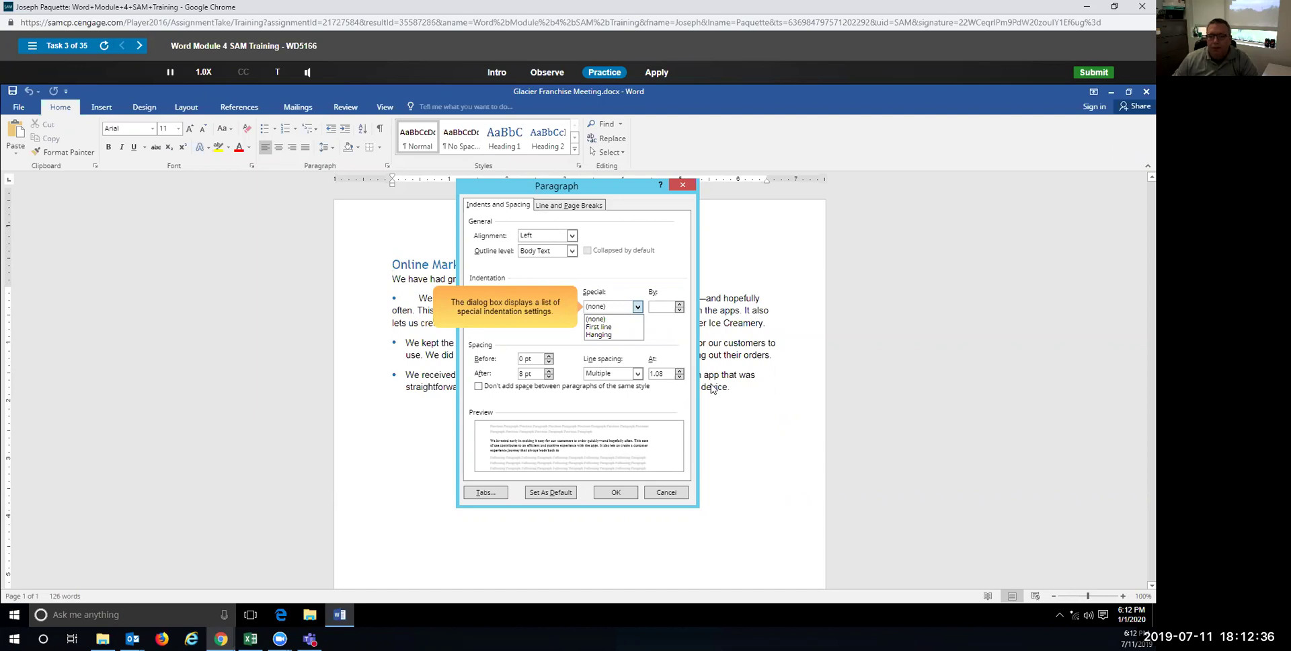
left_click(607, 335)
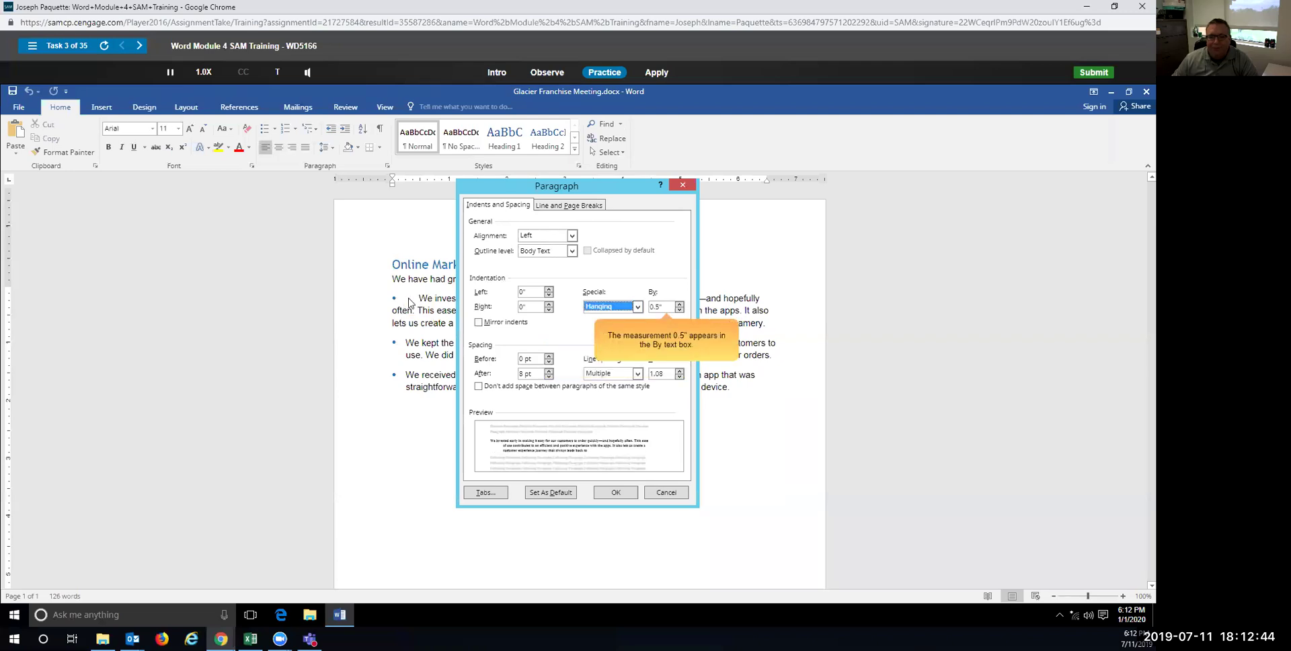
left_click(662, 306)
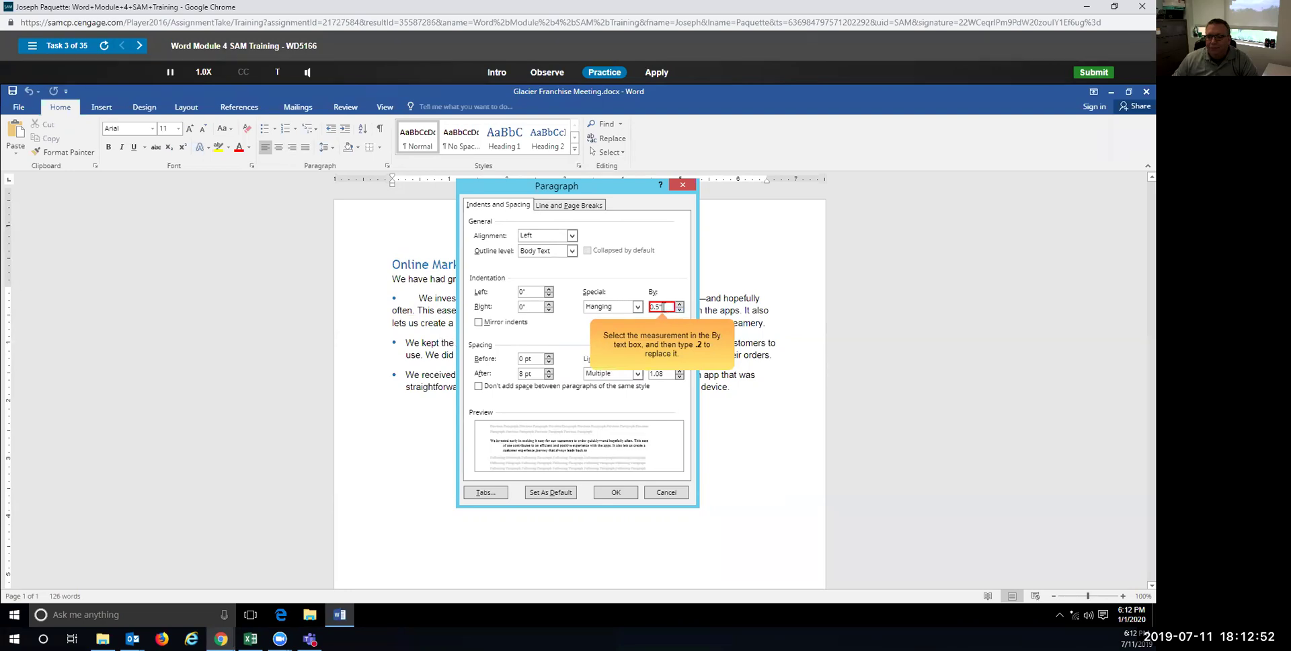
left_click_drag(662, 307, 649, 308)
type(".2")
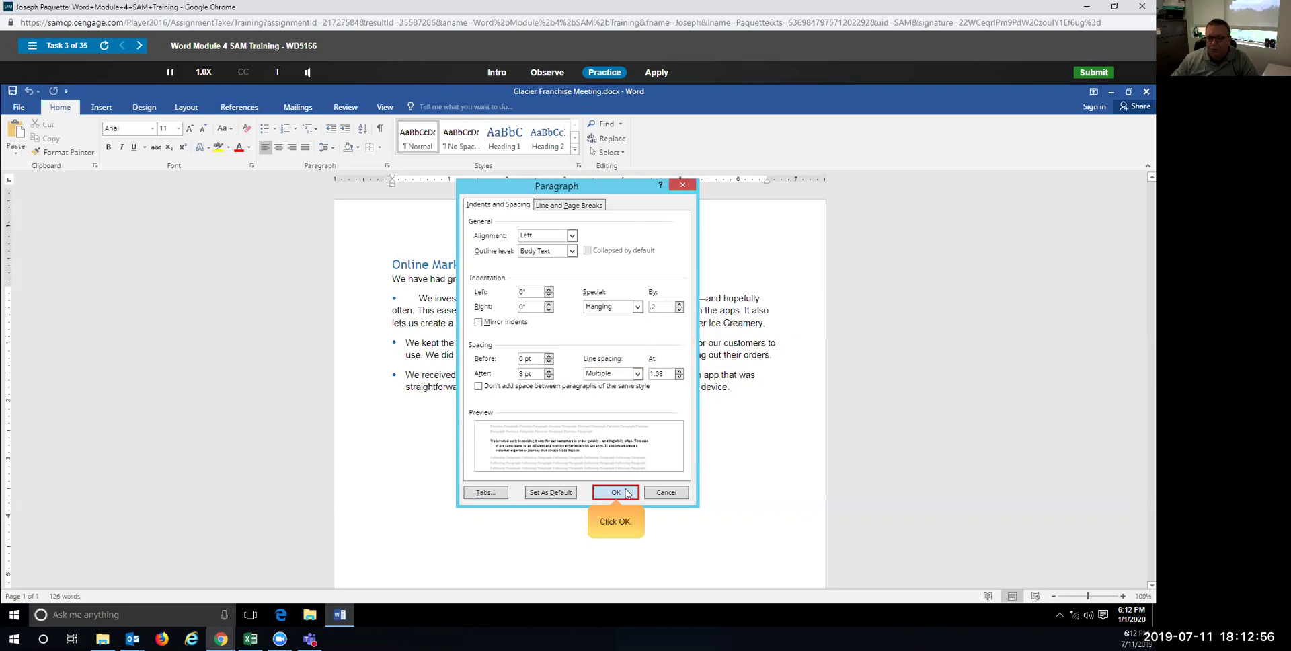
left_click(617, 492)
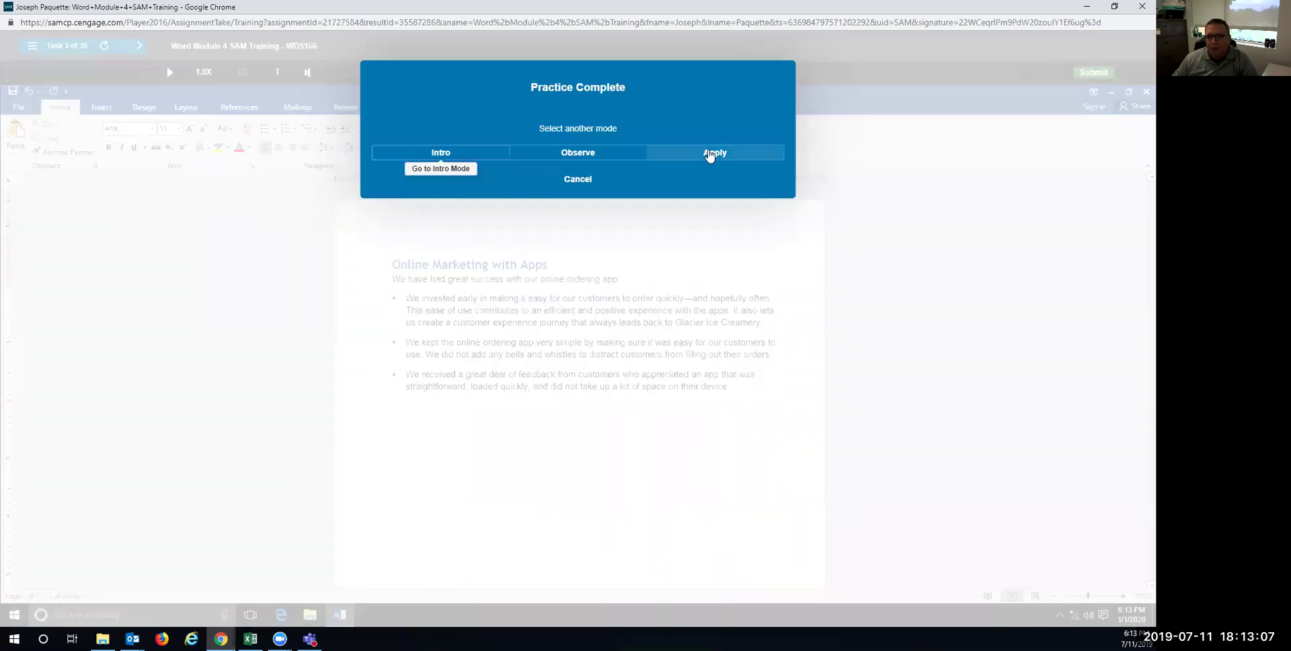
Complete Task 3 in Apply mode by creating a 0.2" hanging indent in the first bulleted paragraph.
left_click(709, 154)
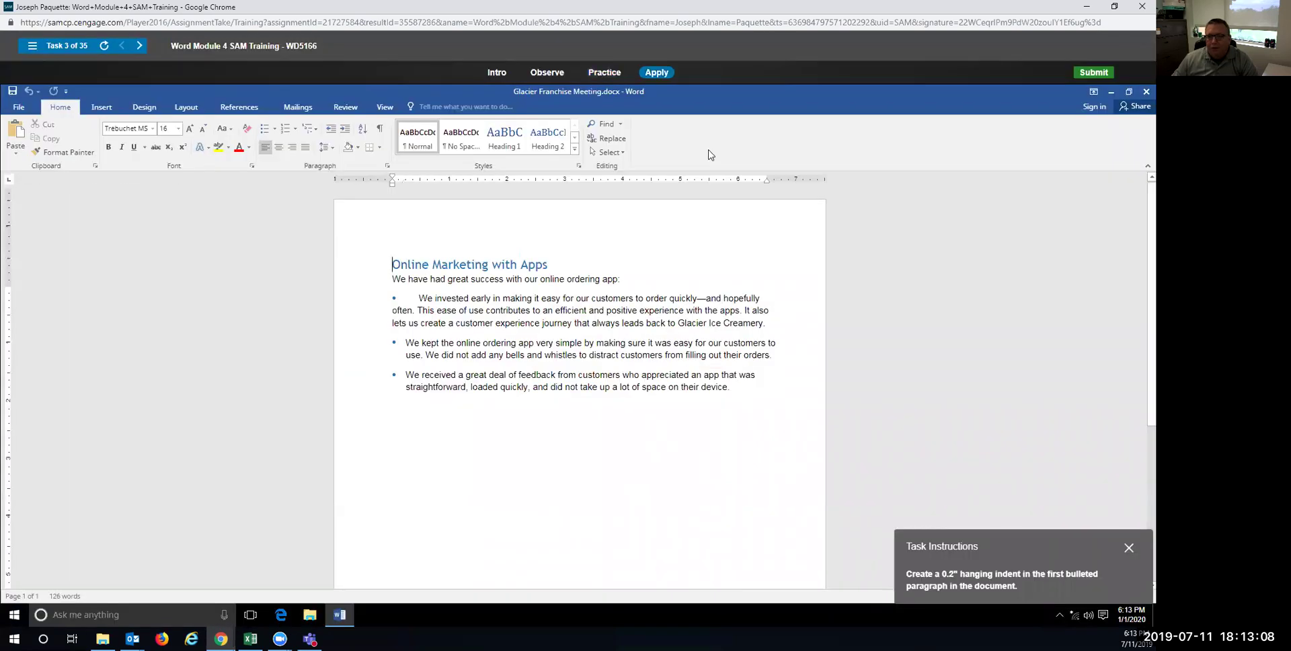
left_click(433, 301)
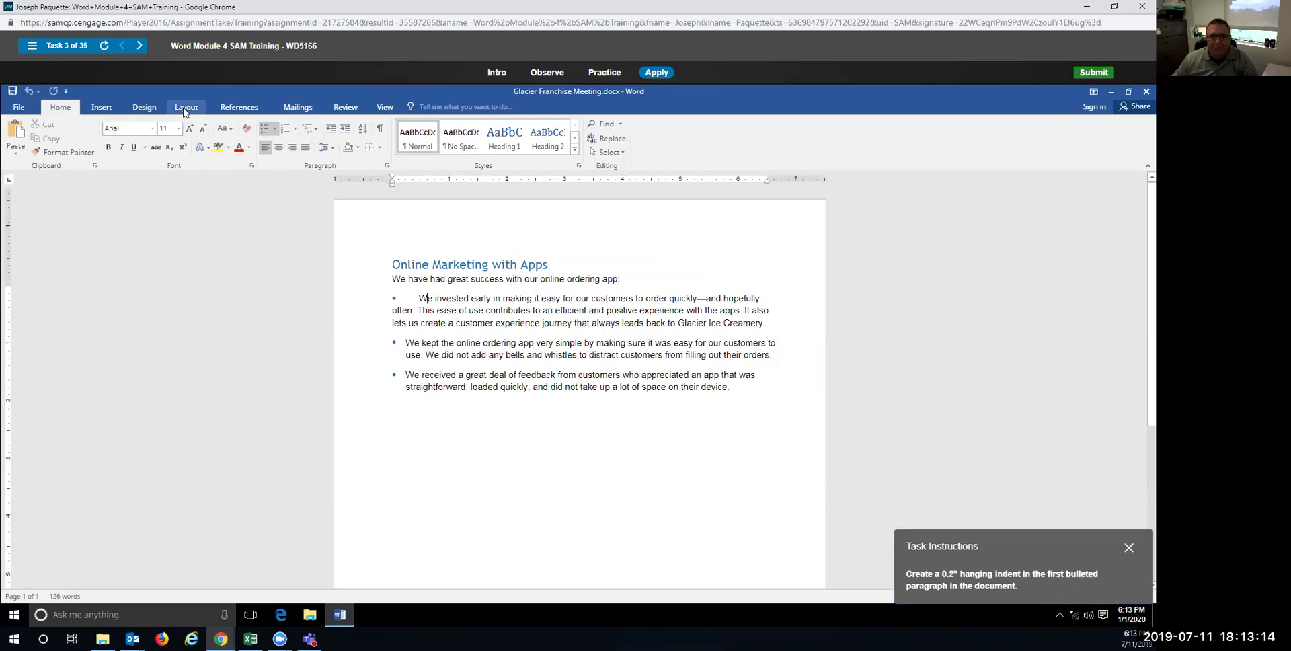
left_click(387, 166)
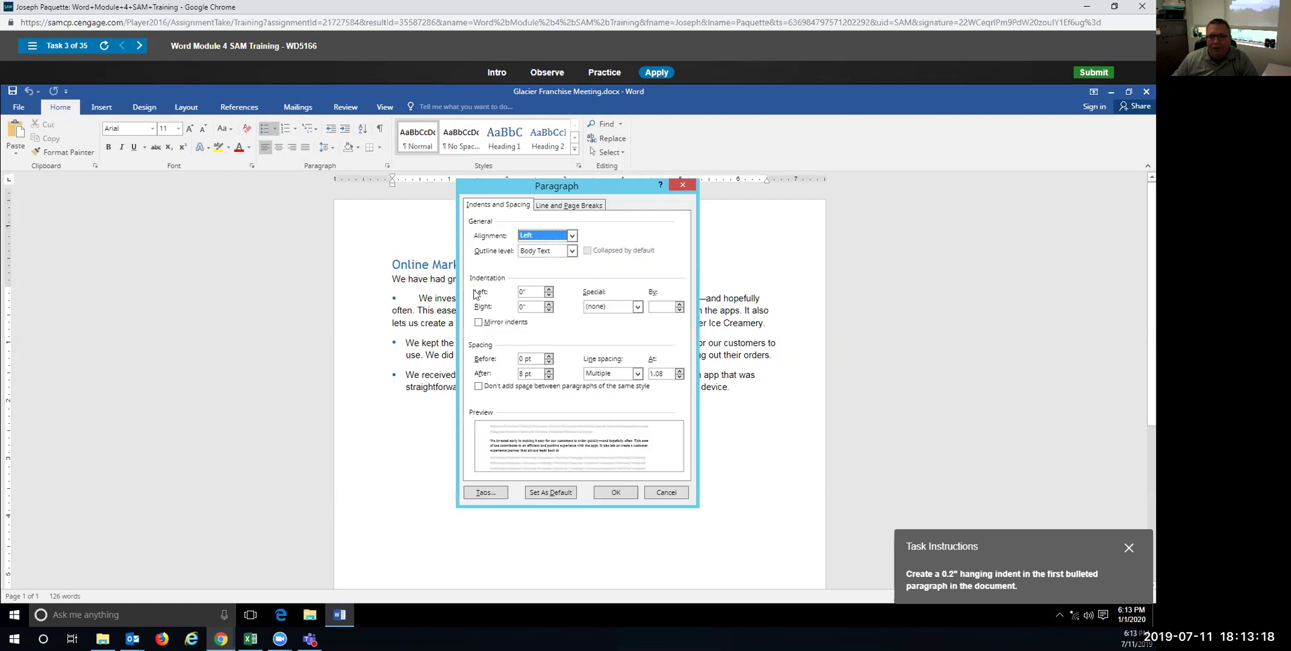
left_click(637, 307)
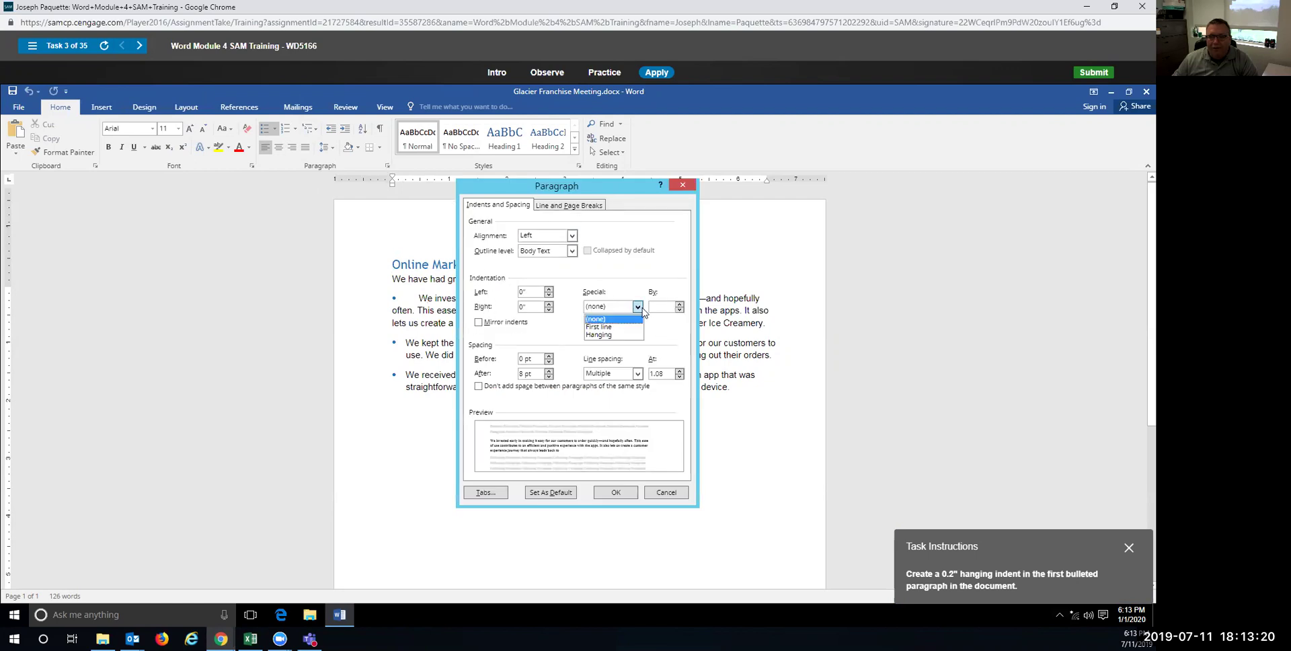
left_click(622, 337)
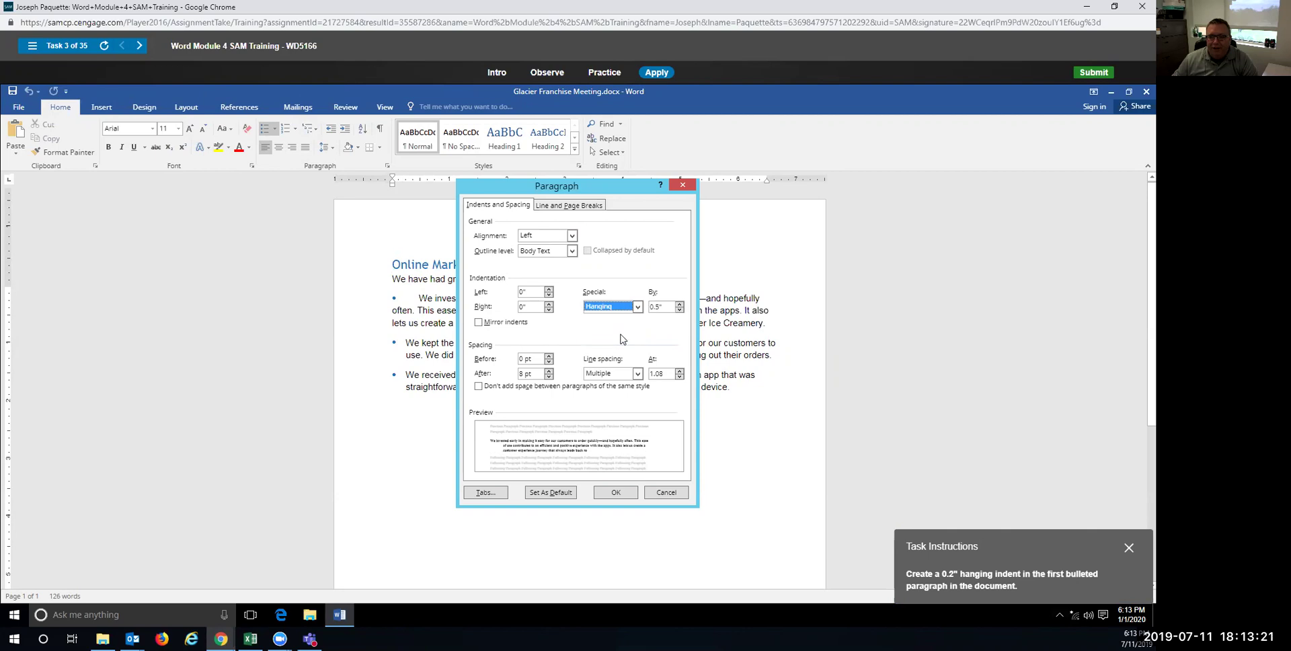
left_click(679, 310)
left_click(679, 310)
left_click(679, 310)
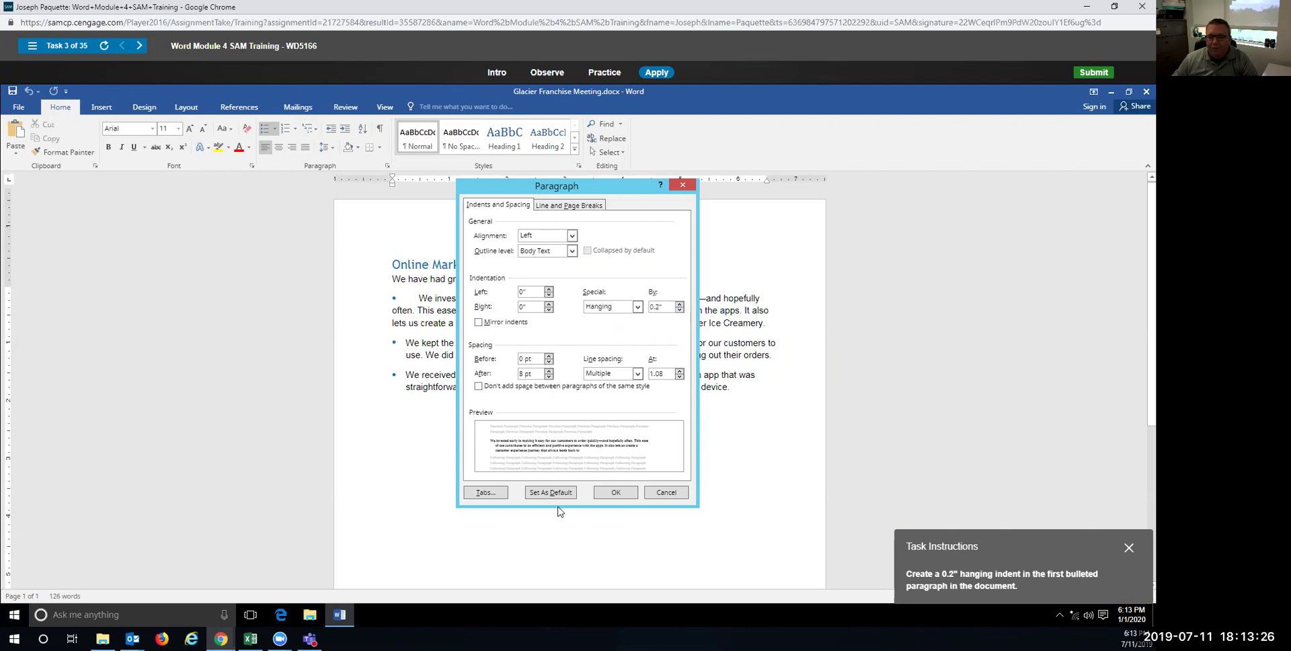
left_click(614, 492)
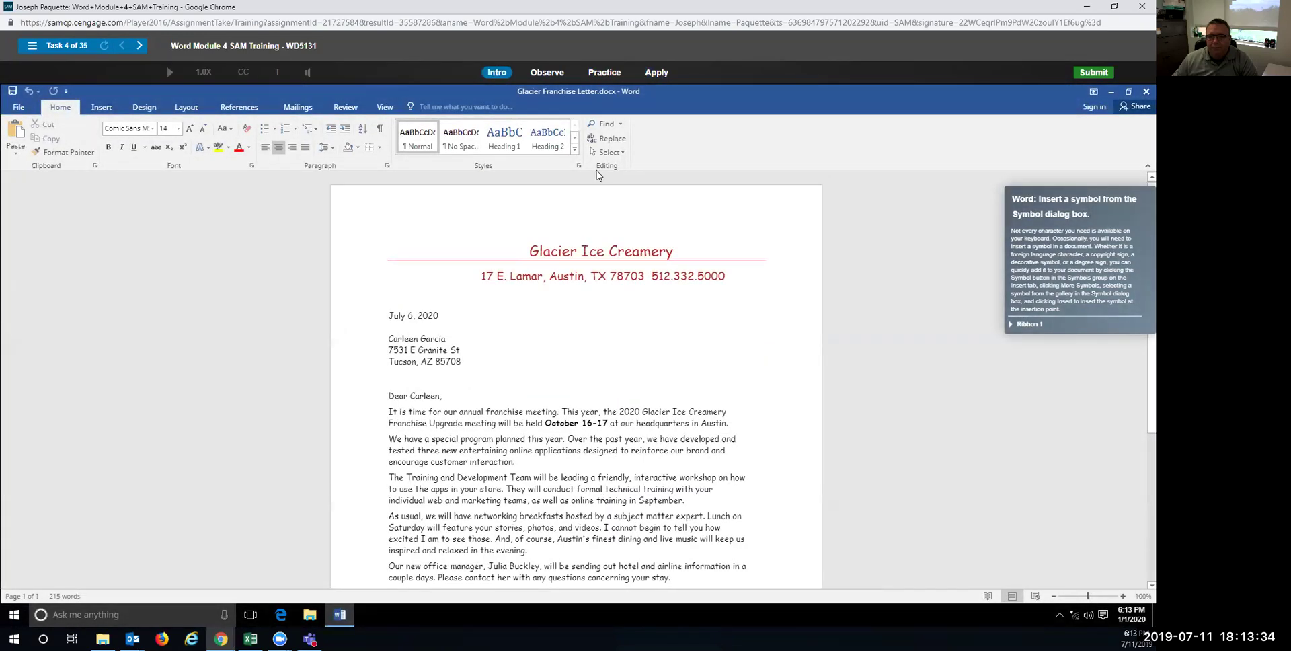
Run Task 4 in Practice mode, inserting the large dot symbol (Webdings character code 61) in the letterhead.
left_click(604, 72)
left_click(570, 340)
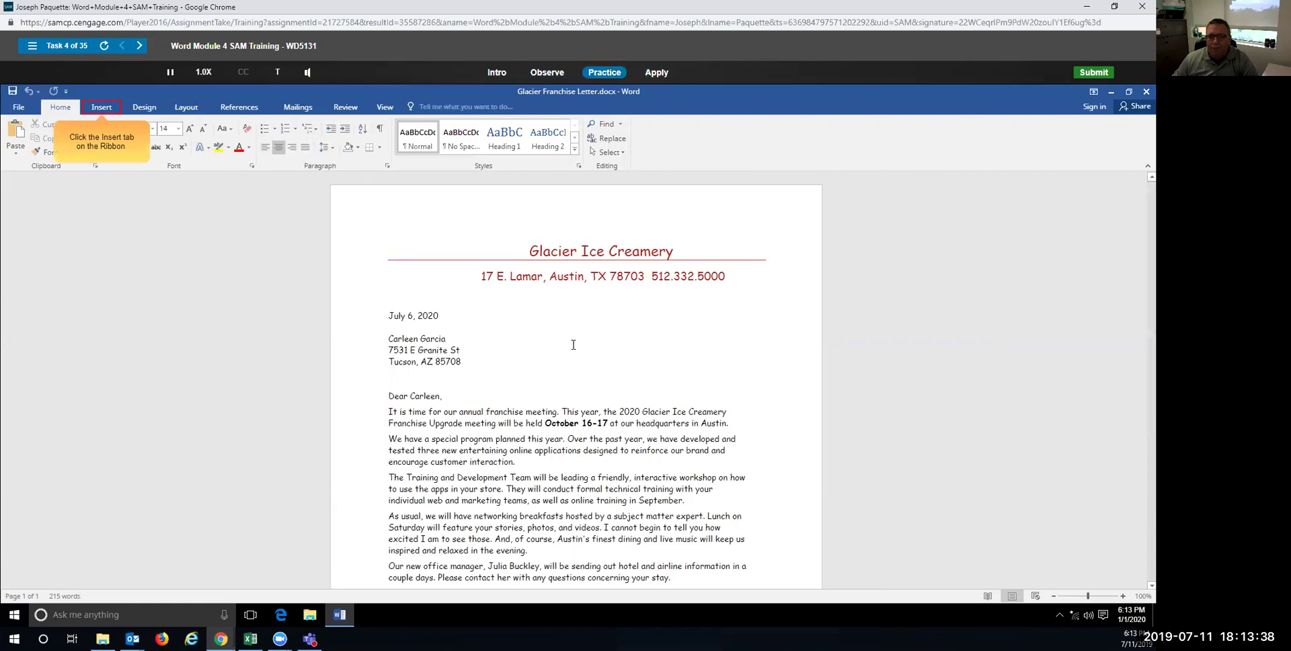
left_click(102, 107)
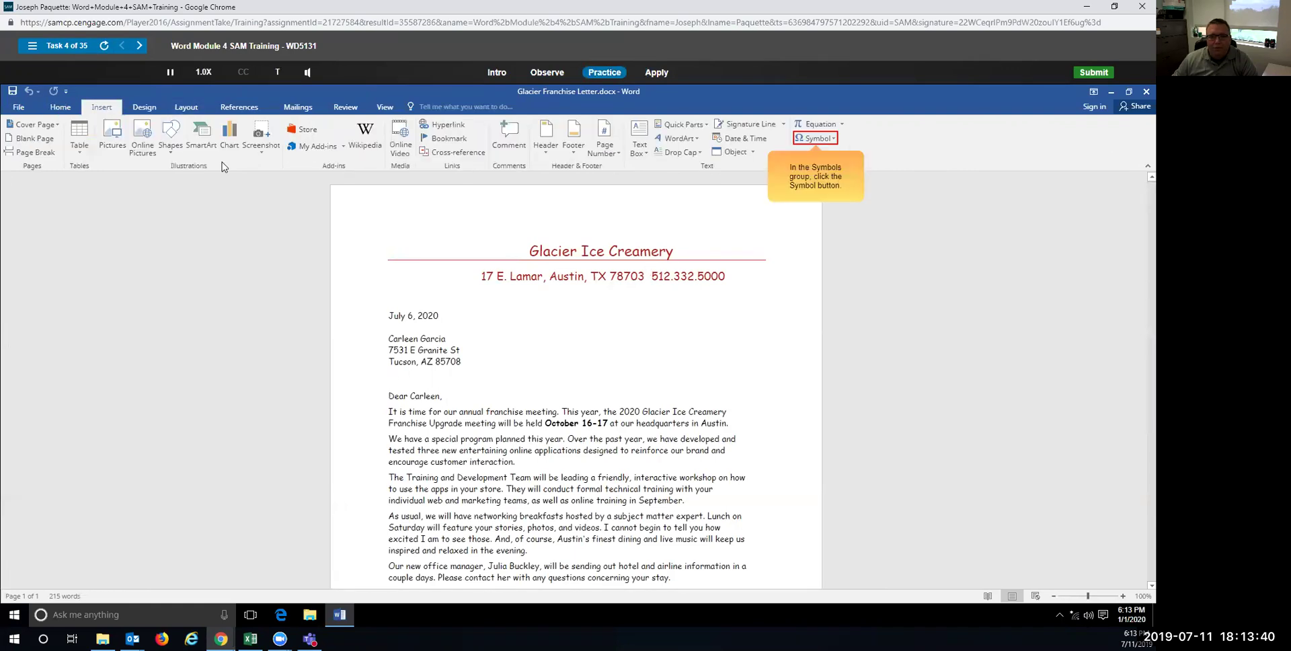
left_click(822, 139)
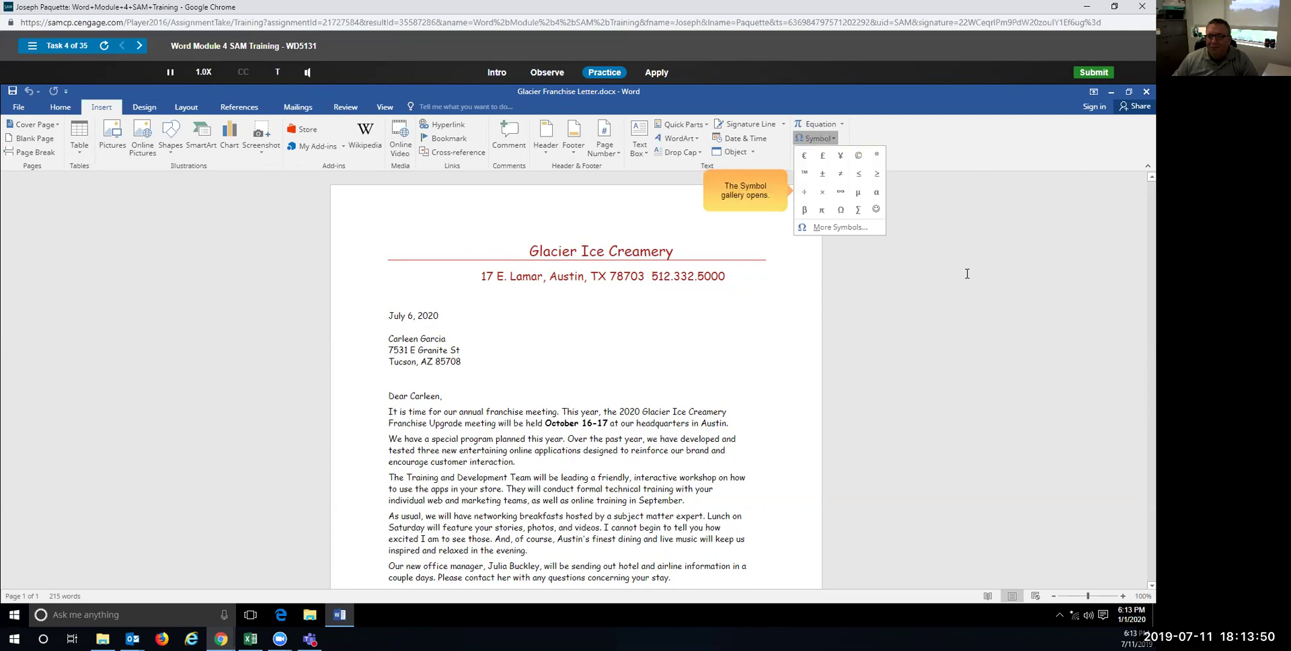
left_click(832, 228)
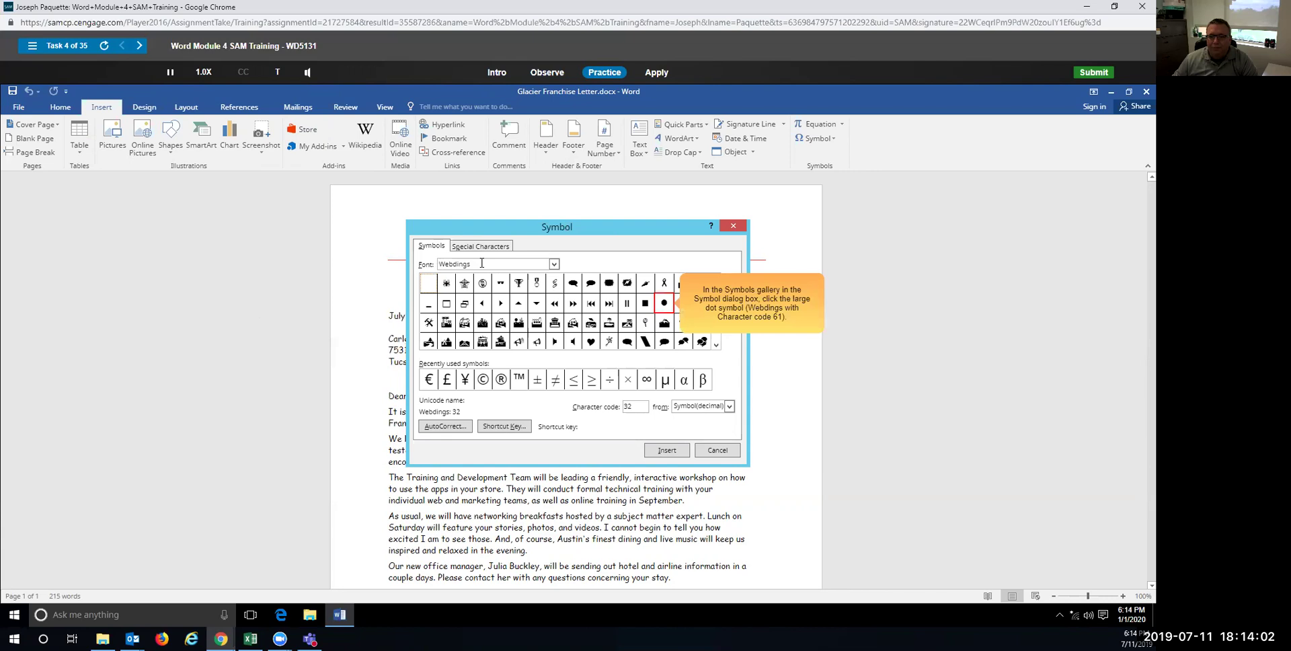
left_click(664, 304)
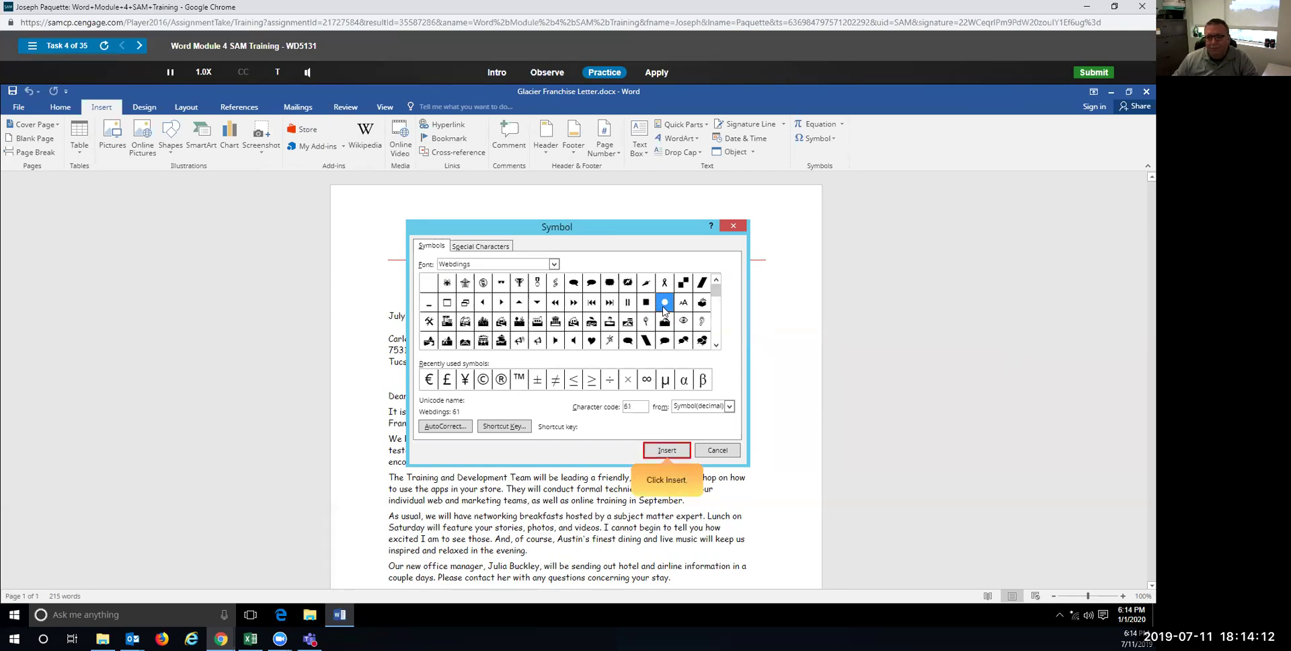
left_click(664, 452)
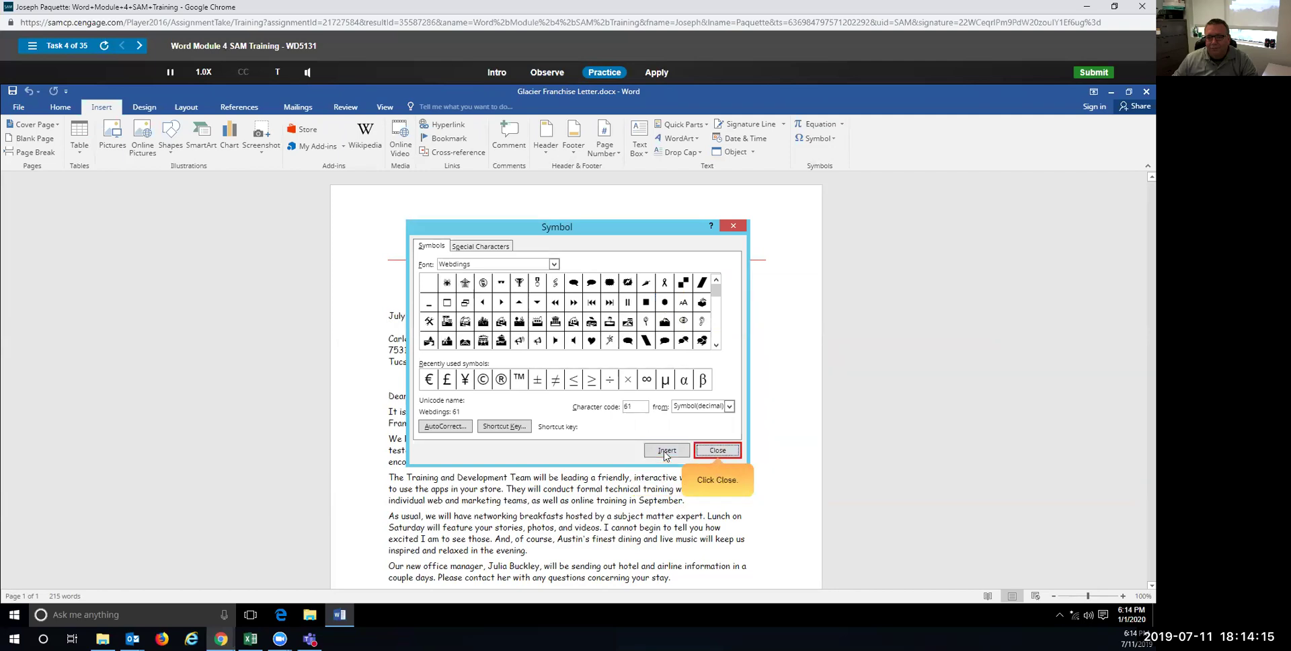
left_click(716, 451)
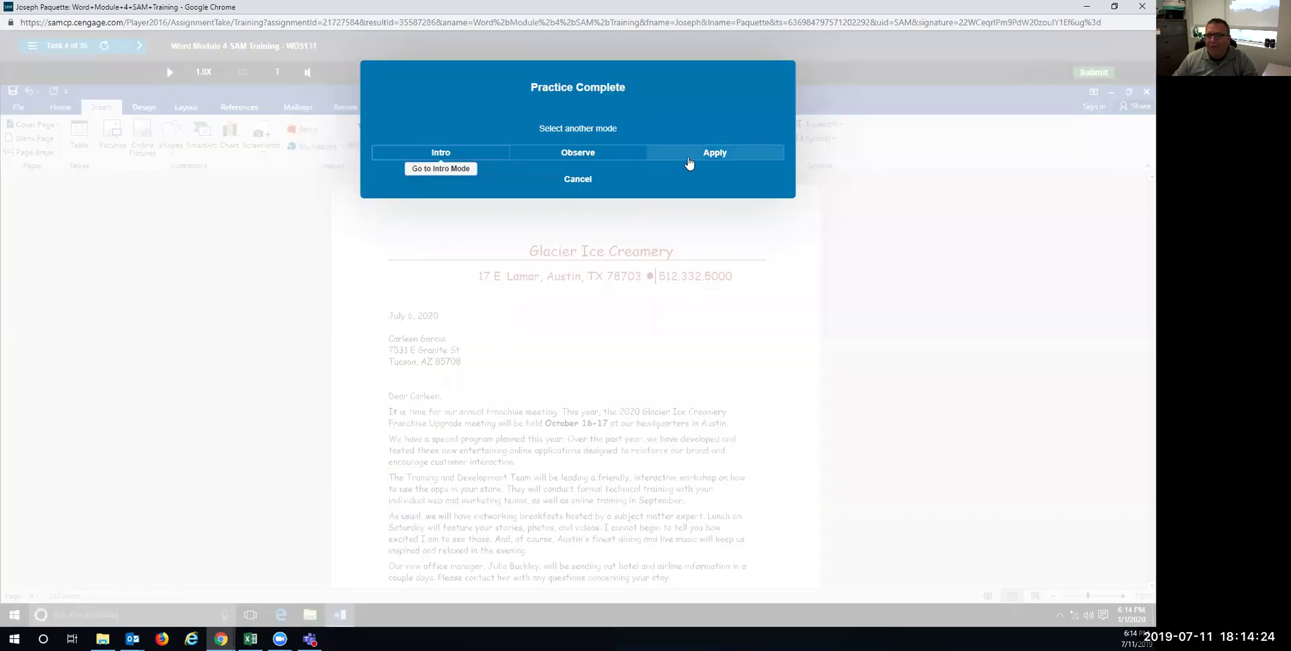
Complete Task 4 in Apply mode by inserting the Webdings large dot symbol, character code 61, at the letterhead's insertion point.
left_click(688, 160)
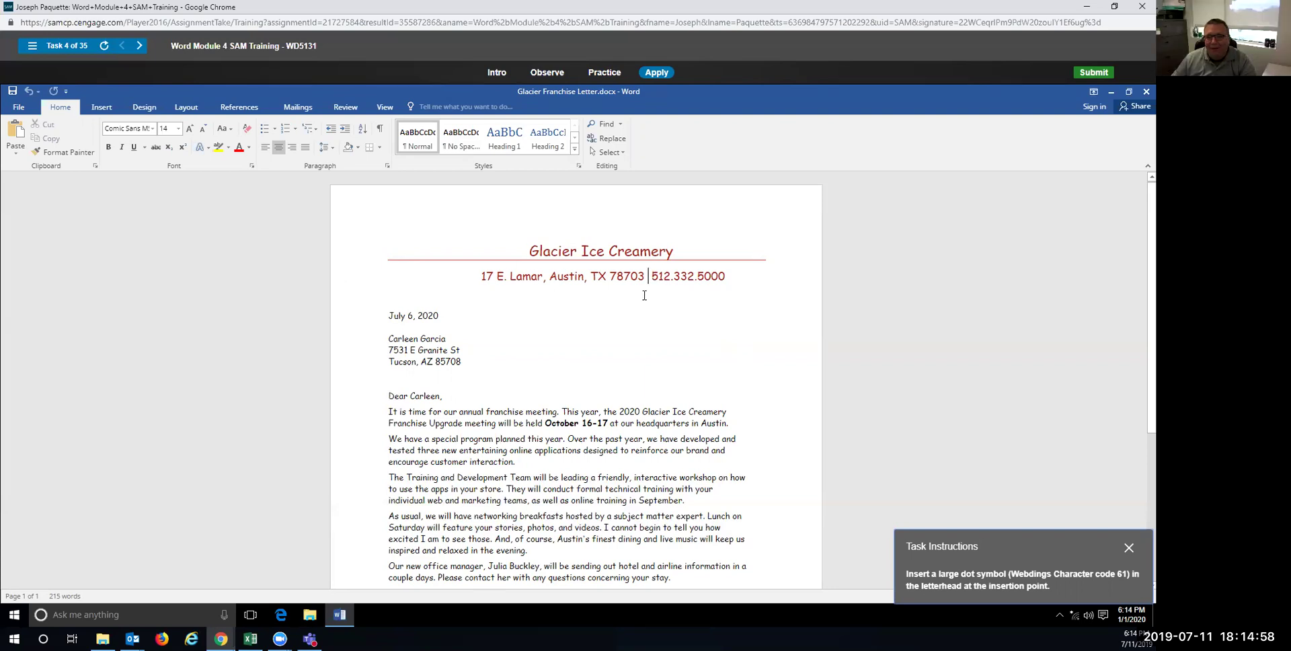
left_click(101, 107)
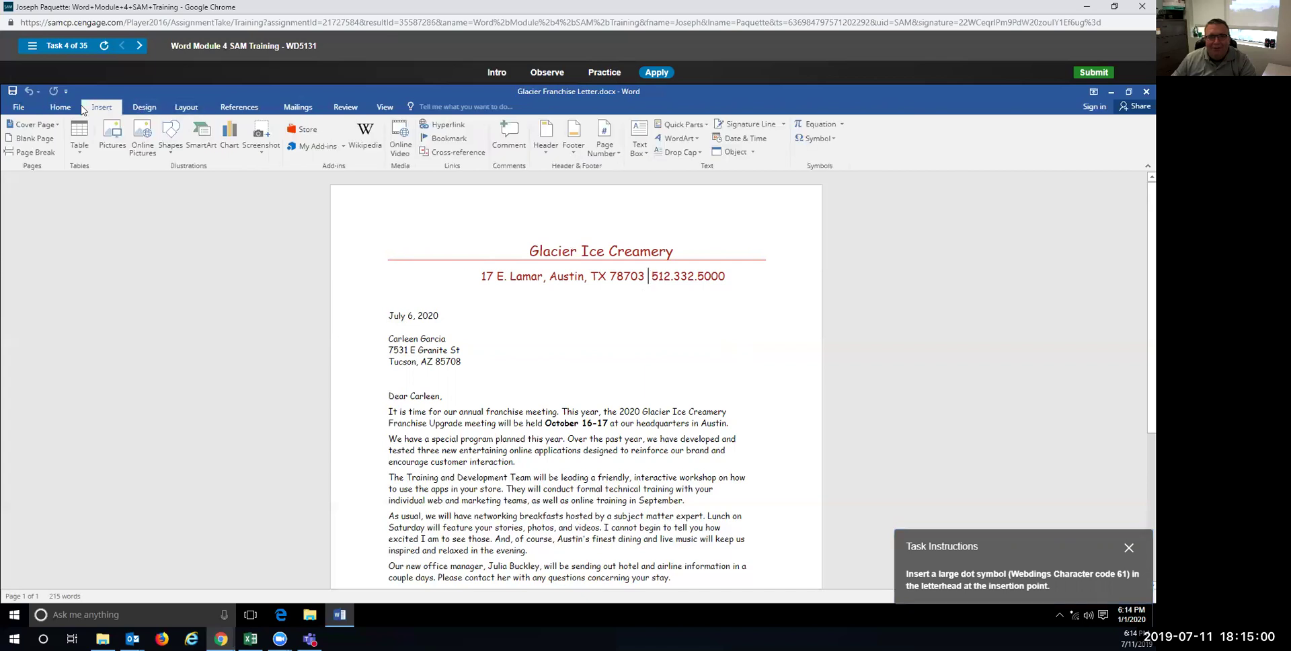
left_click(818, 139)
left_click(838, 228)
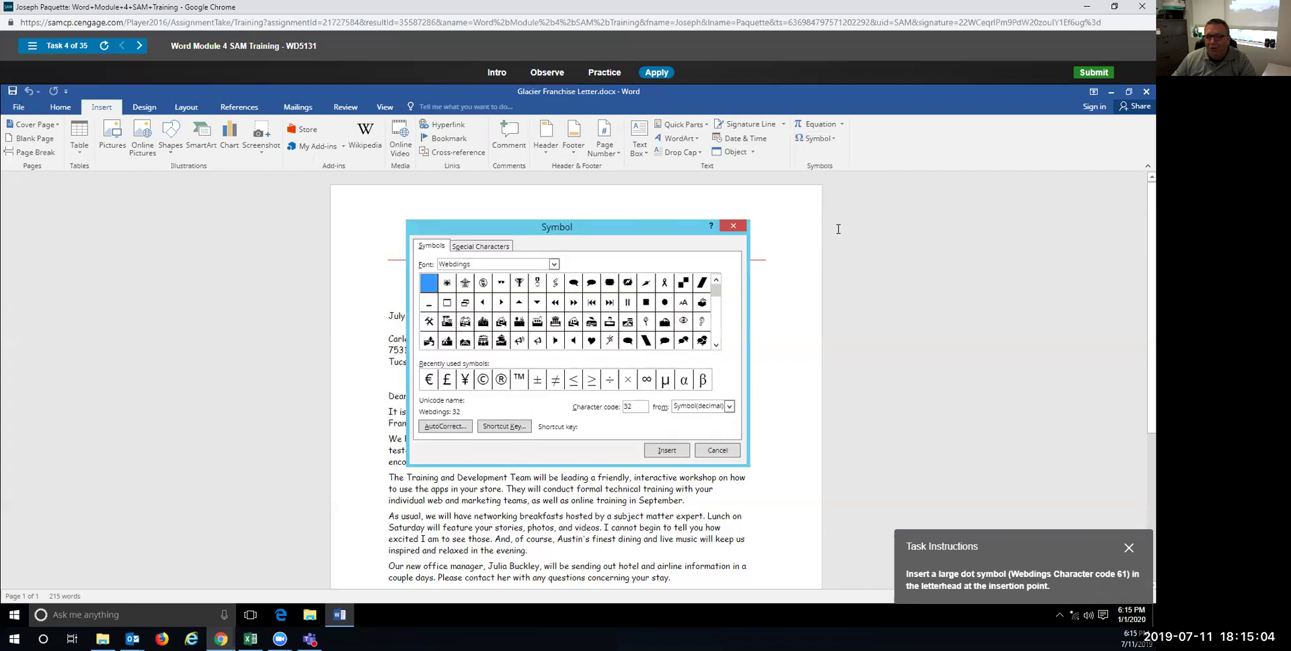
left_click(553, 263)
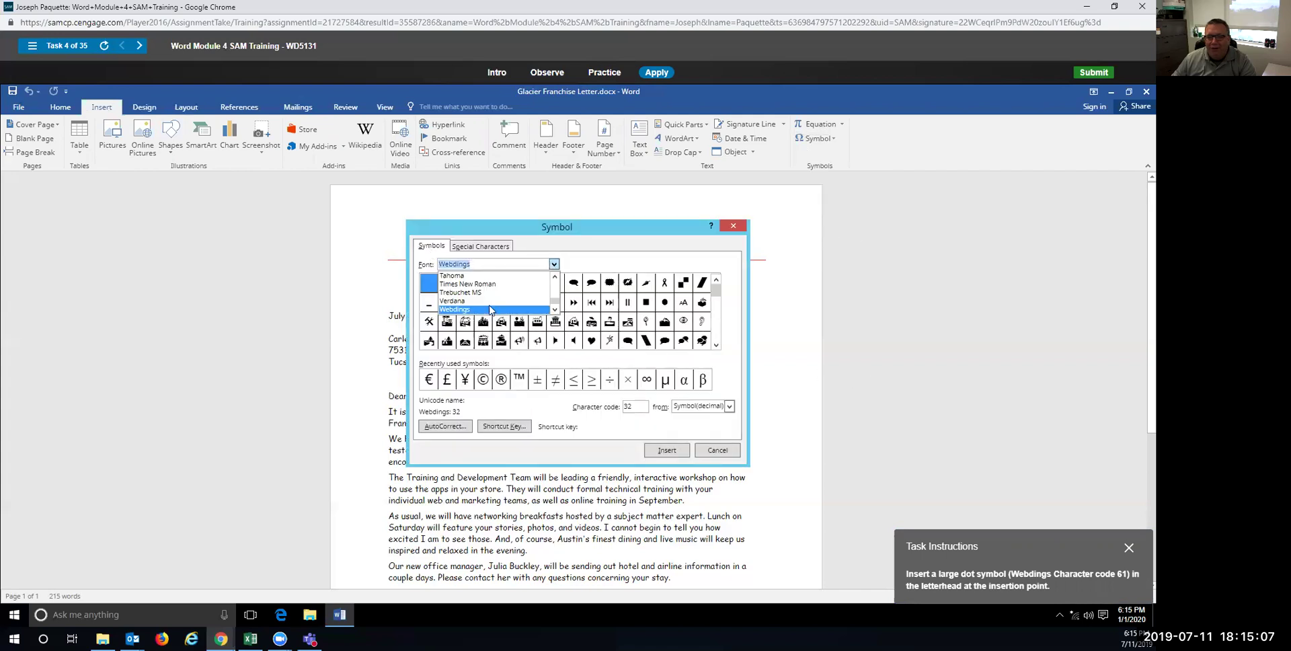
left_click(560, 265)
left_click(664, 302)
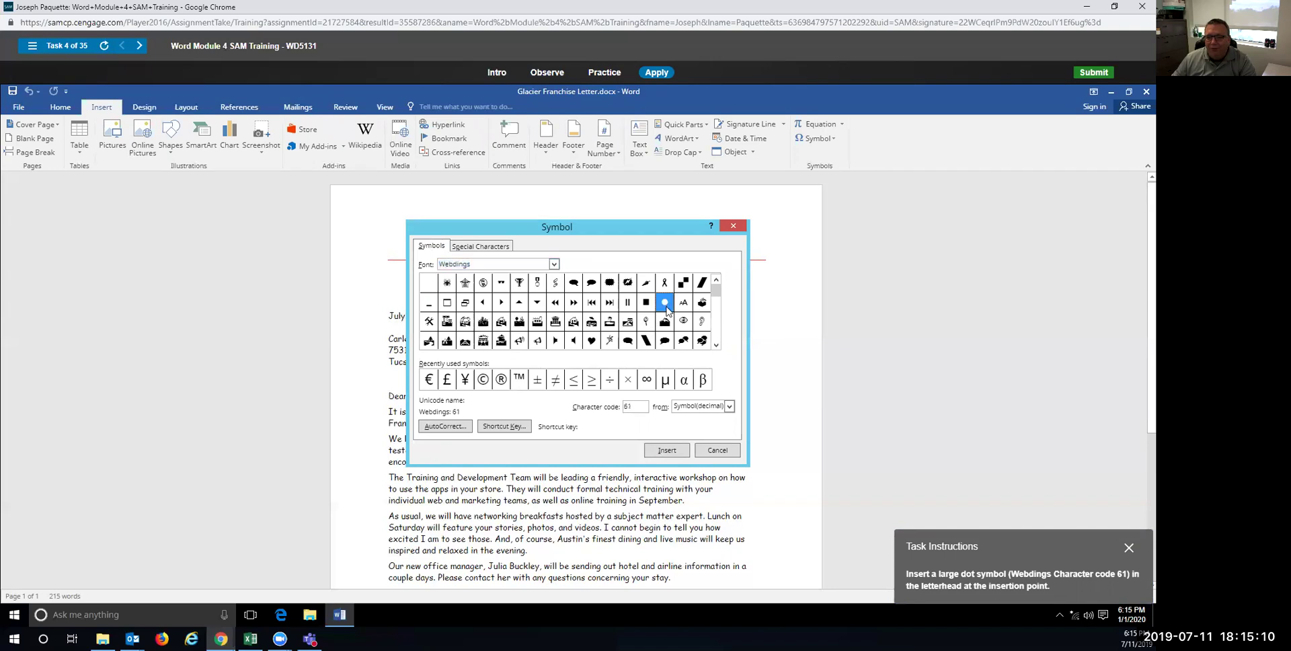
left_click(668, 452)
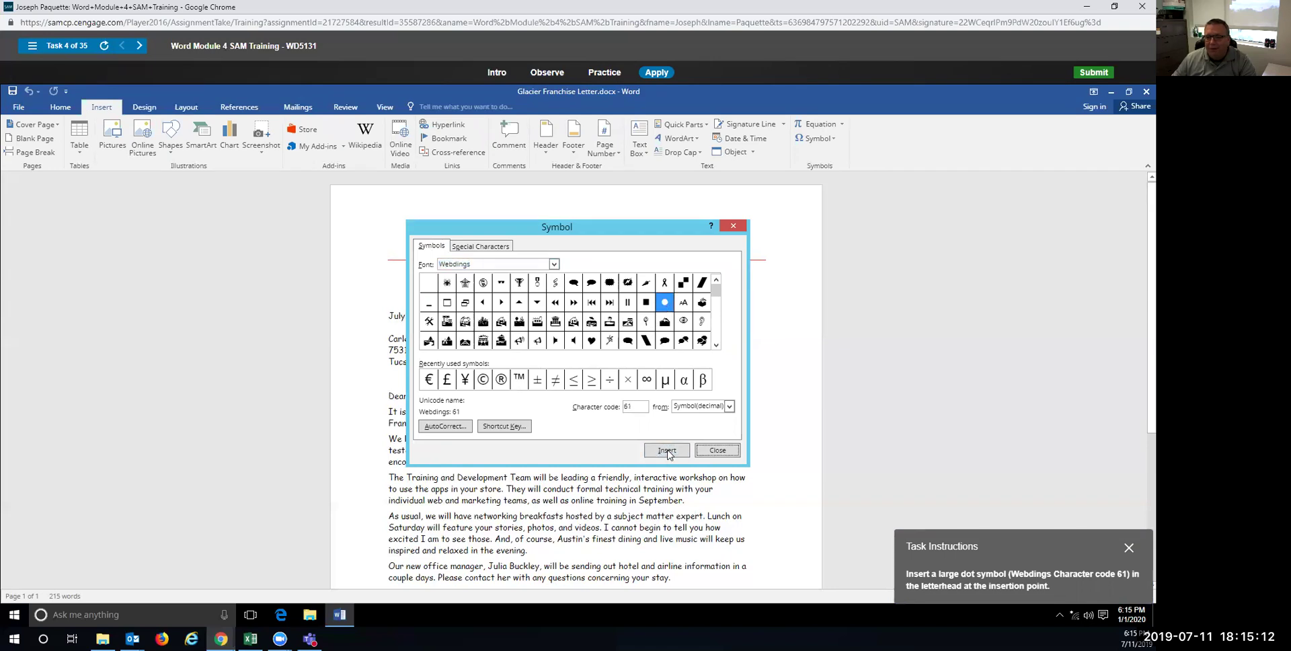
left_click(707, 454)
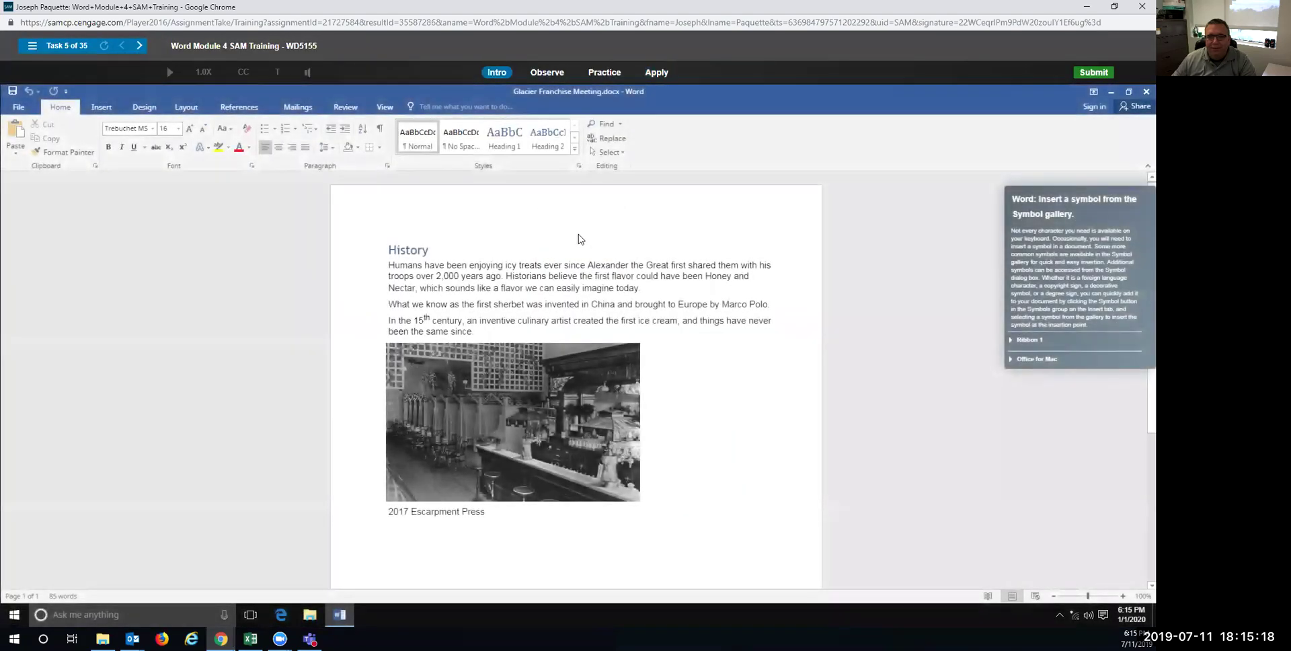
Run Task 5 in Practice mode, inserting a copyright symbol from the Symbol gallery before 2017 in the photo credit line.
left_click(604, 72)
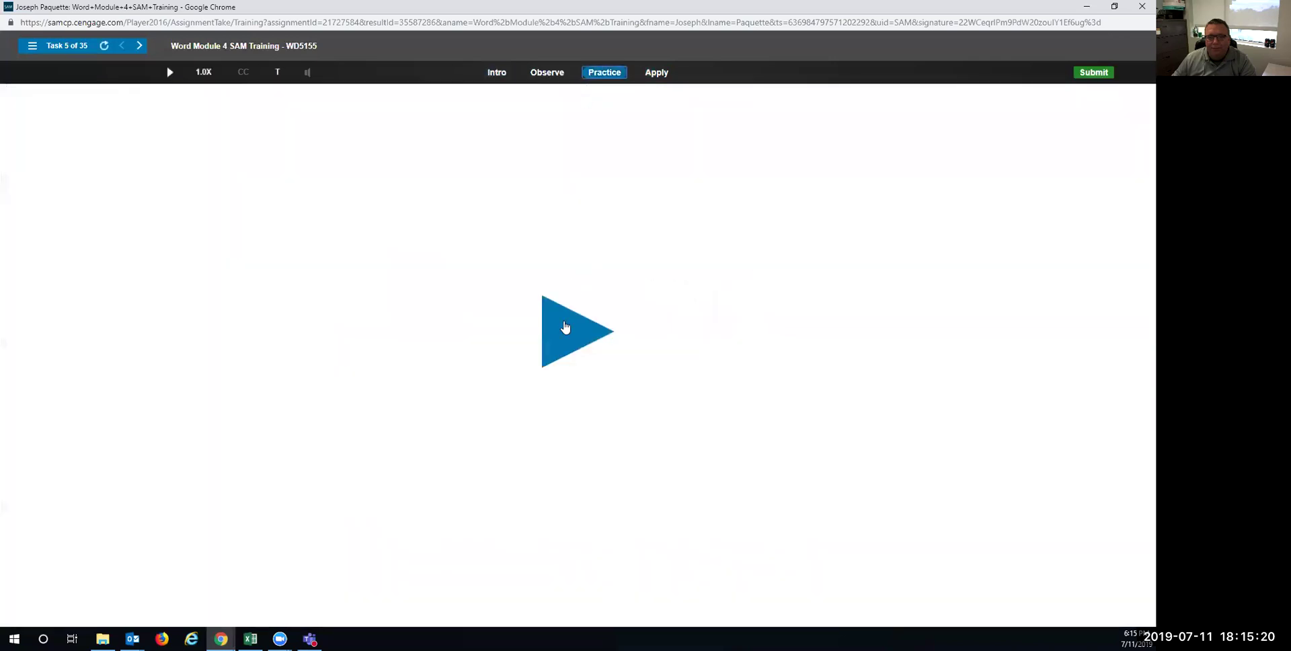
left_click(564, 324)
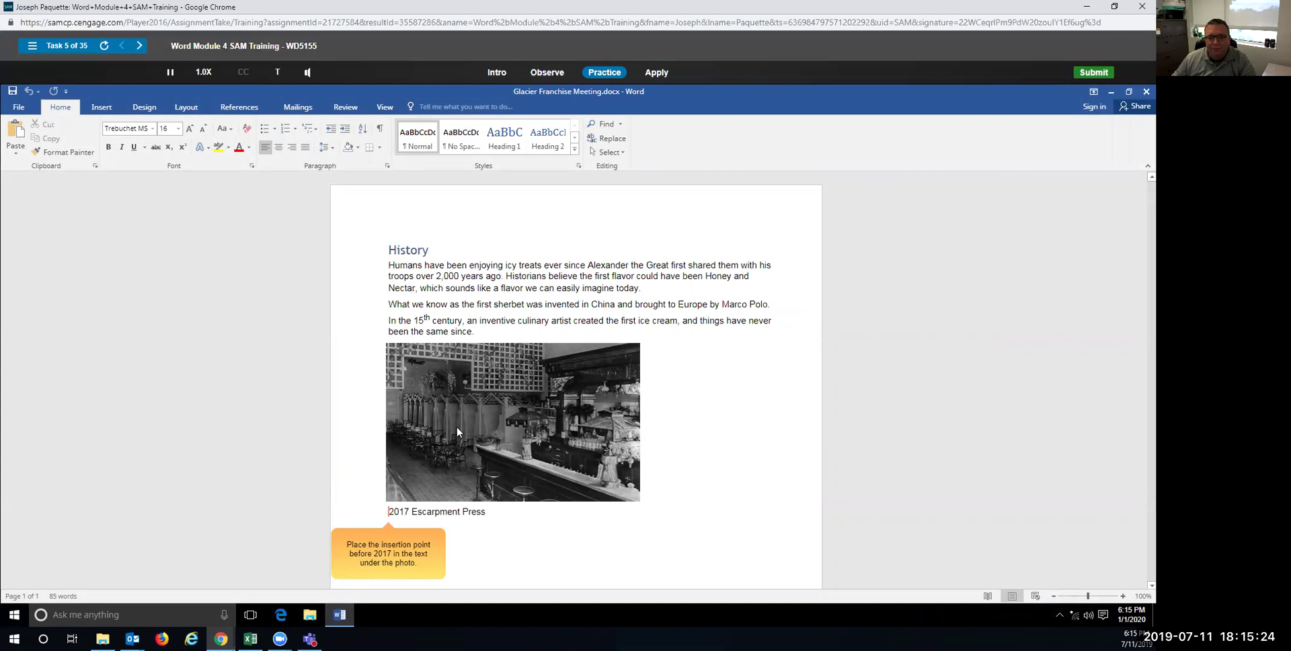
left_click(388, 511)
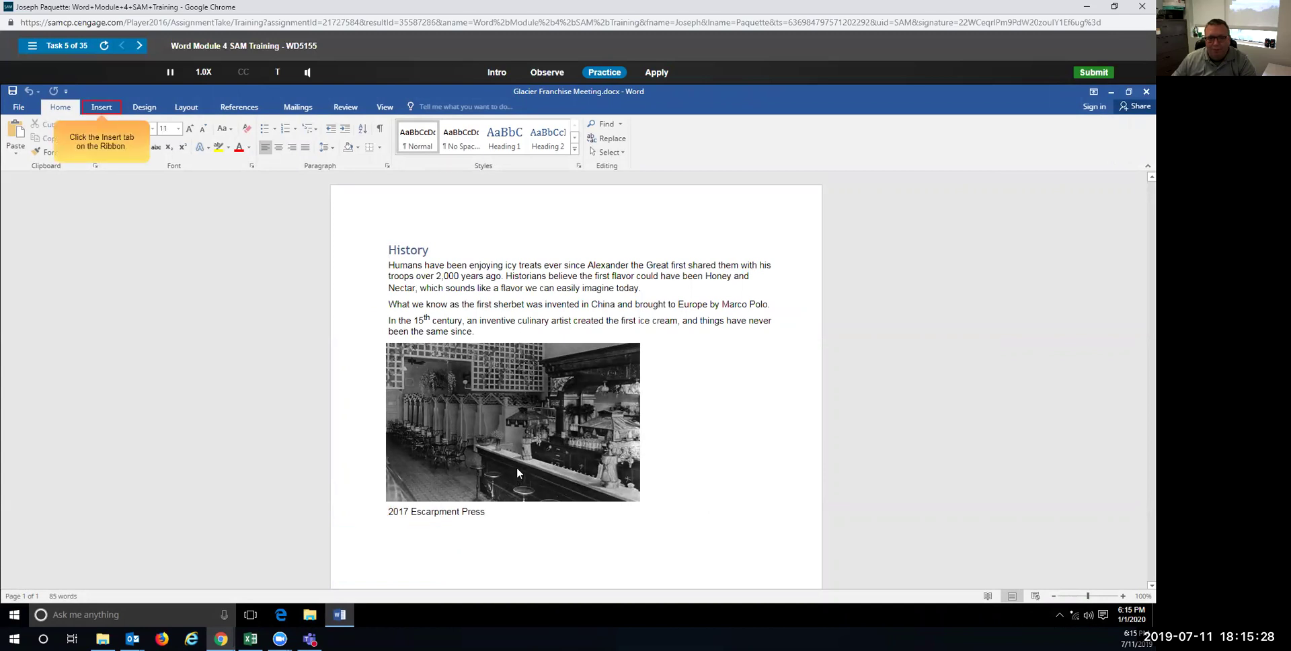
left_click(101, 106)
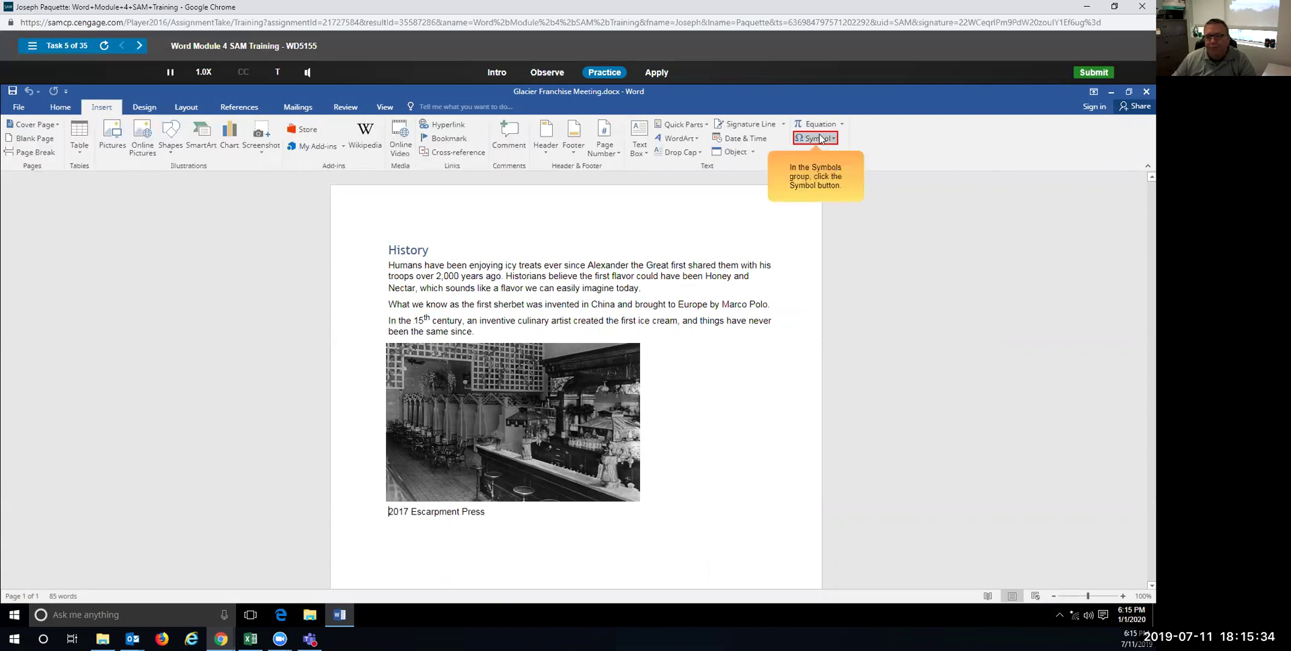
left_click(820, 139)
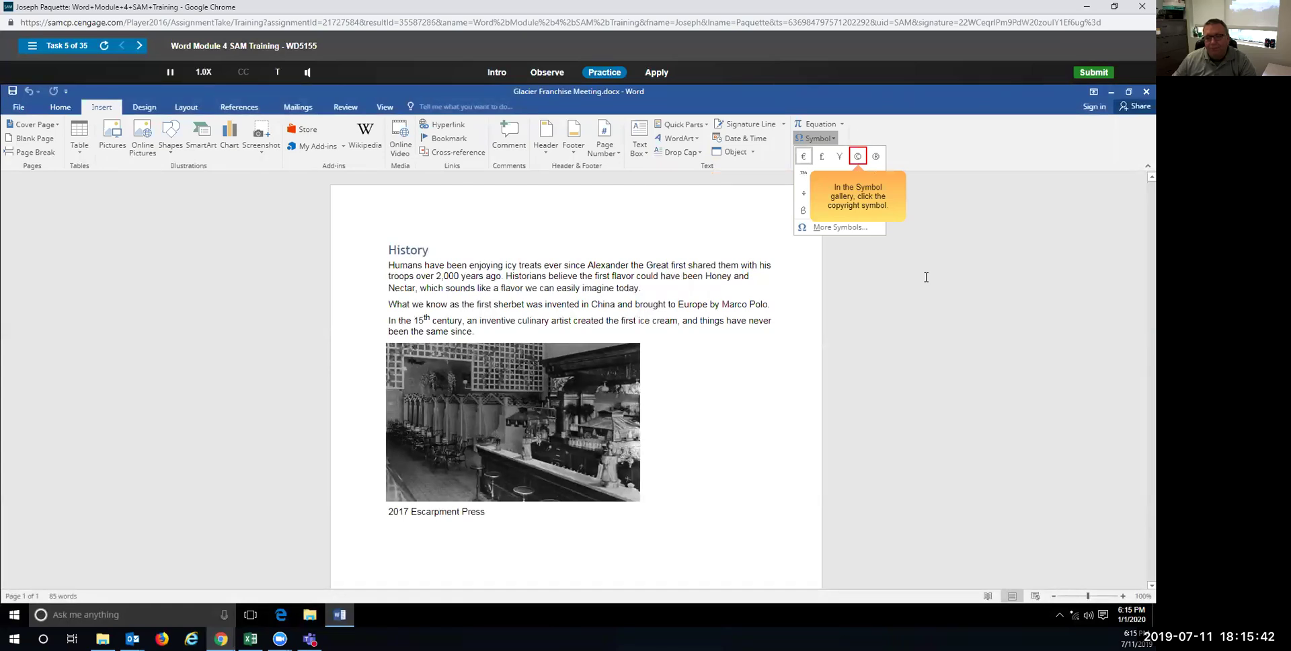
left_click(858, 158)
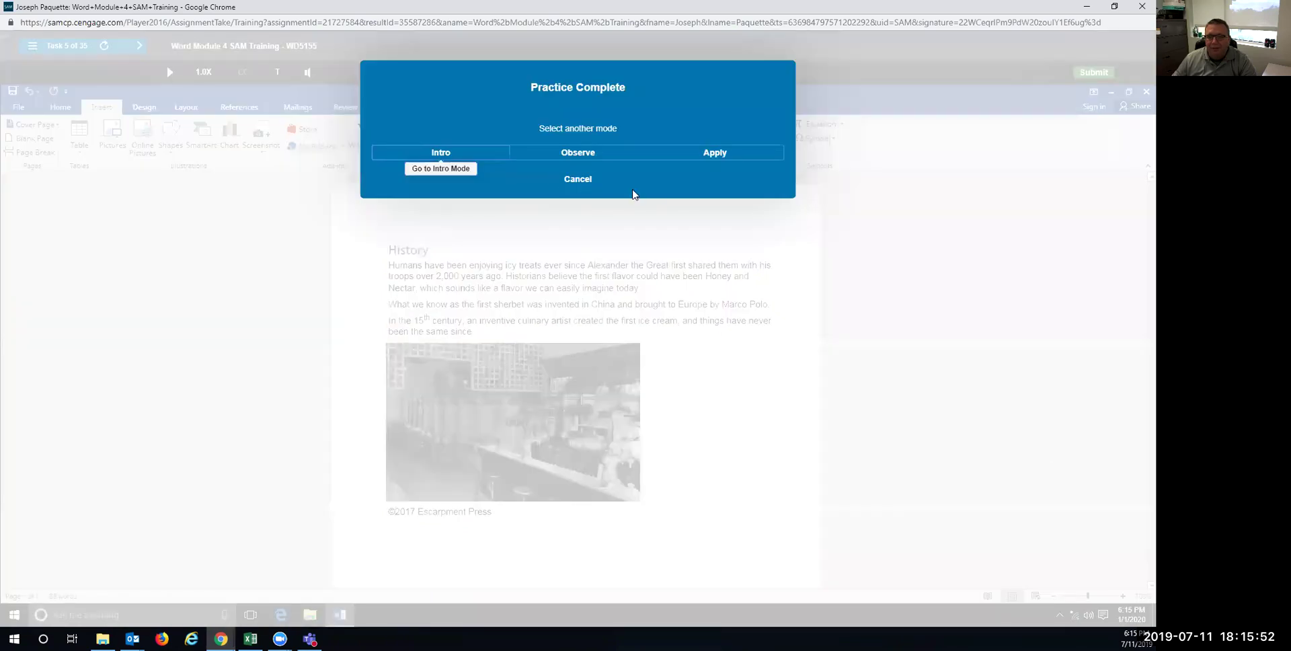
Complete Task 5 in Apply mode by inserting the gallery's copyright sign in front of the 2017 date under the photo.
left_click(680, 157)
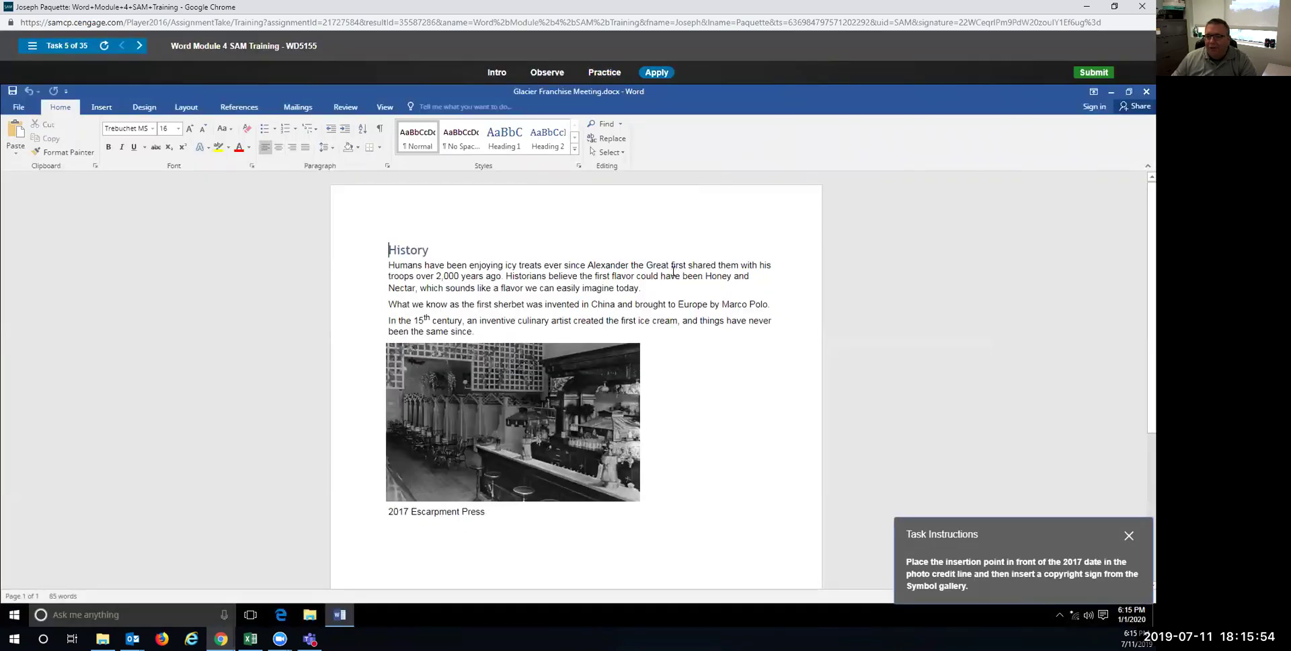
left_click(387, 513)
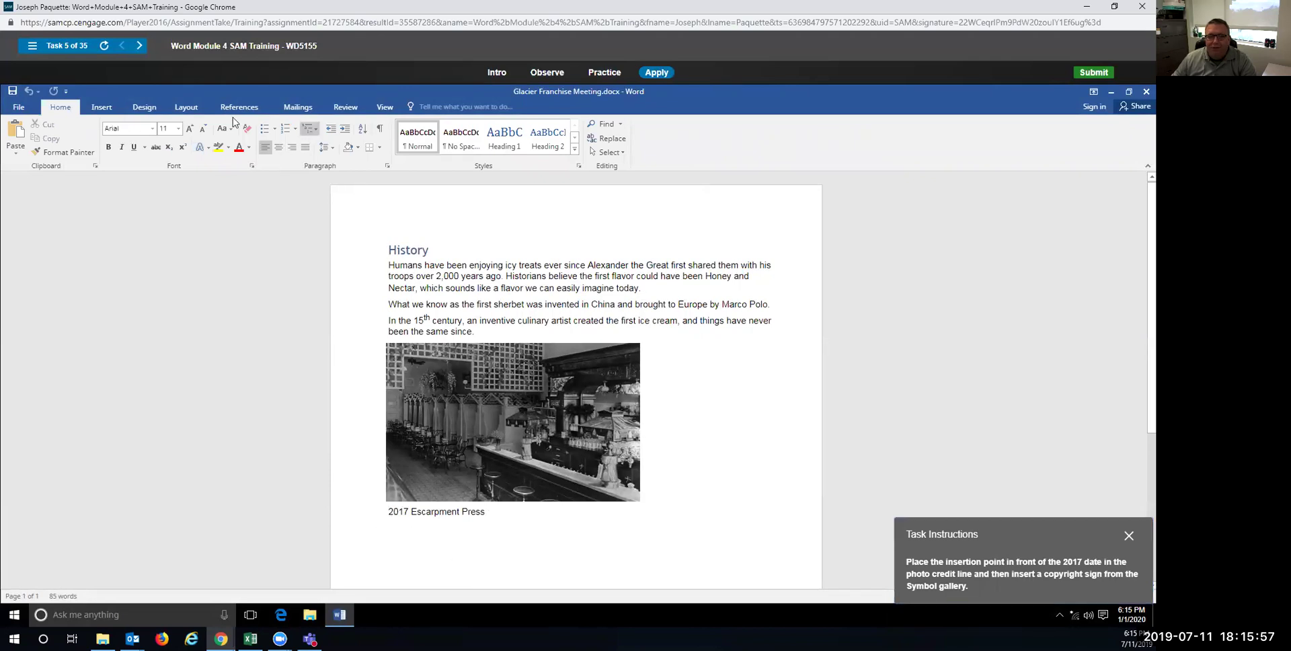
left_click(101, 110)
left_click(815, 139)
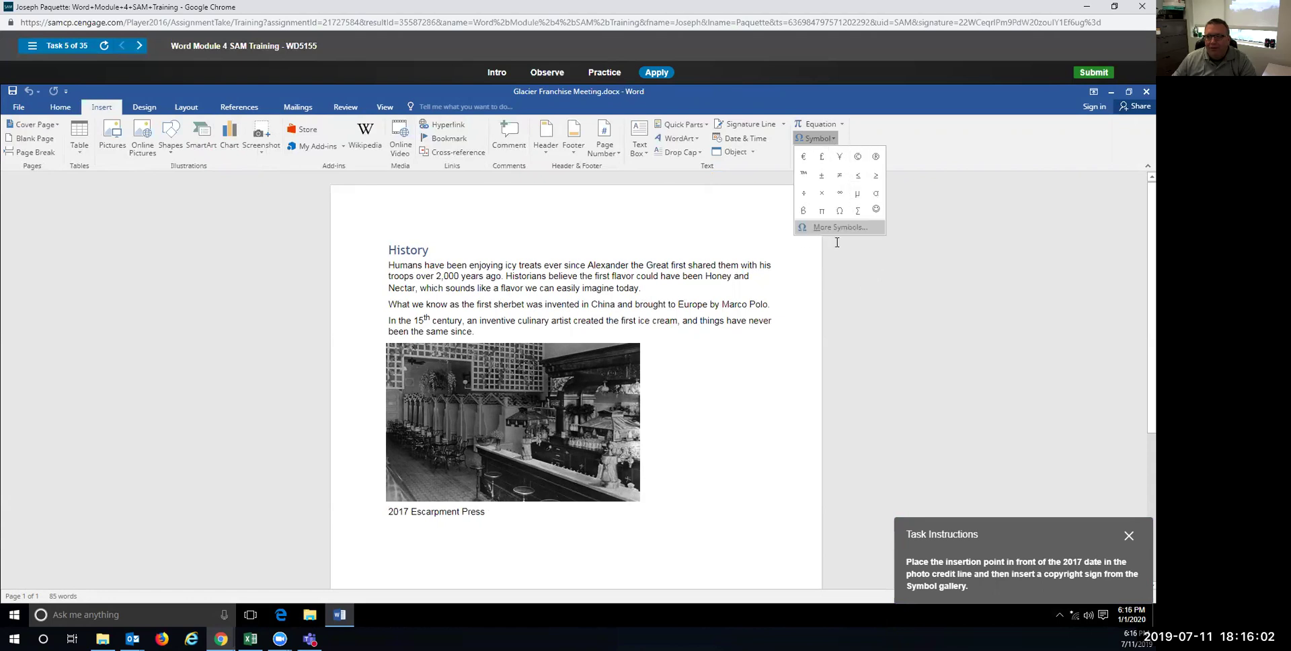
left_click(858, 157)
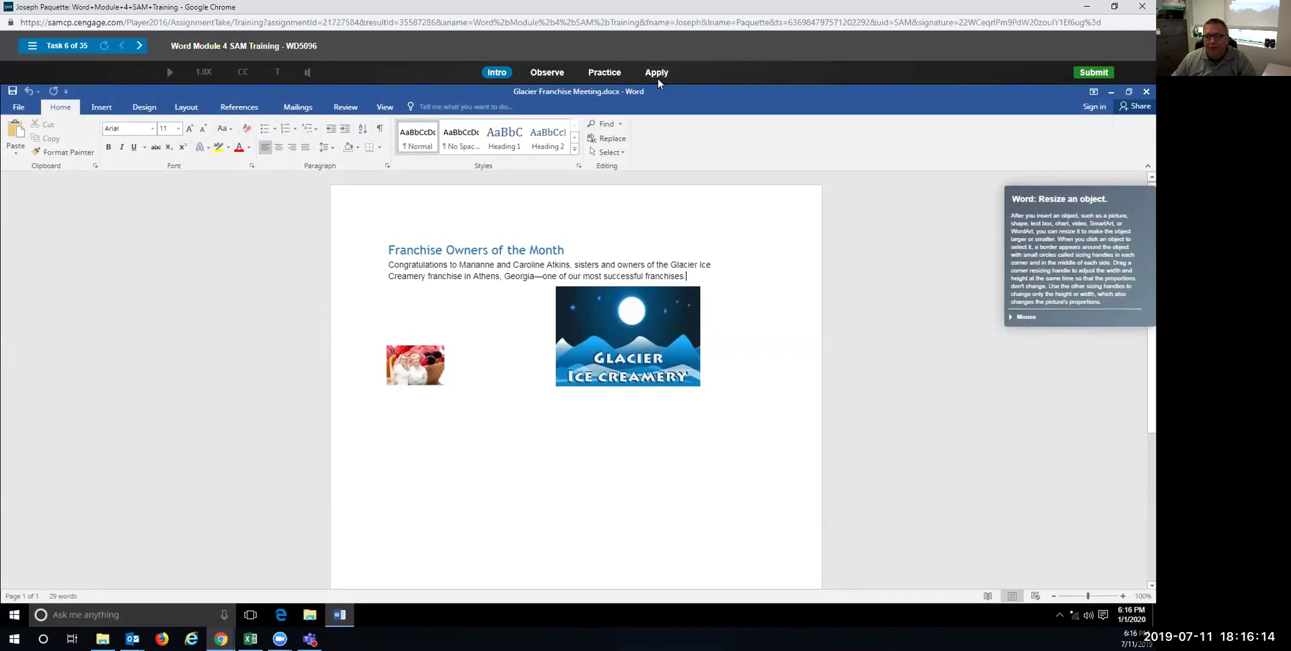
Run Task 6 in Practice mode, enlarging the picture of the owners proportionally to the same height and width as the logo.
left_click(604, 73)
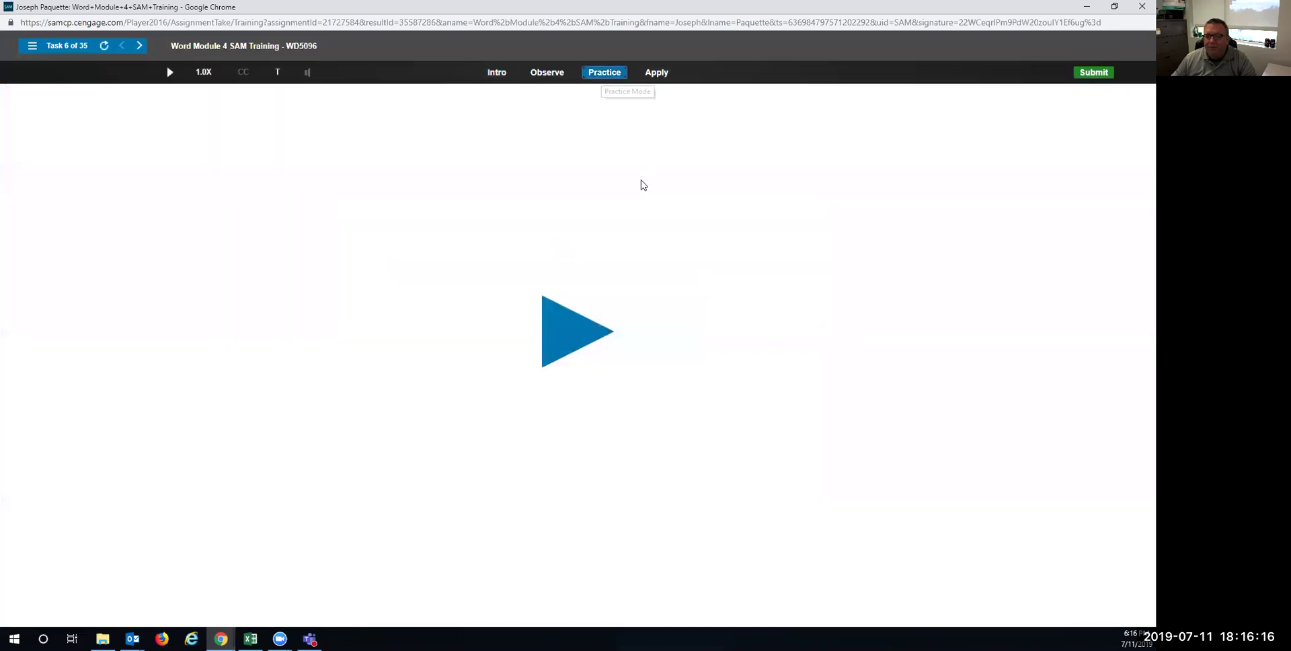
left_click(568, 340)
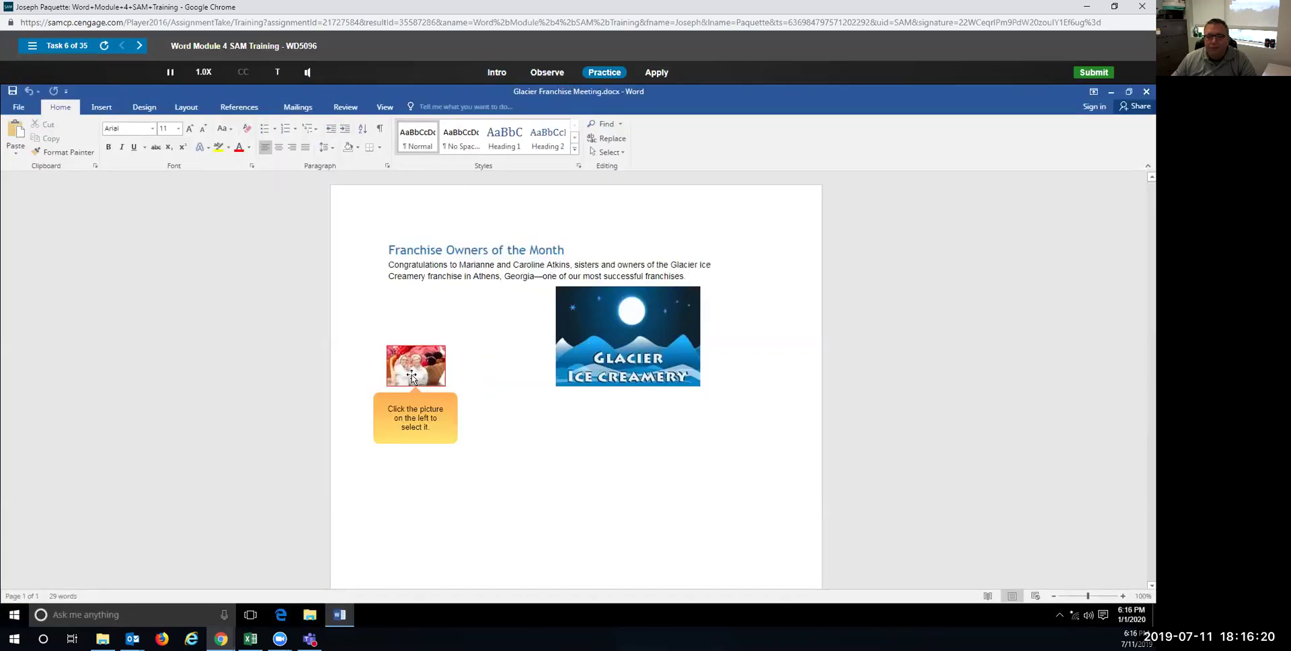
left_click(411, 377)
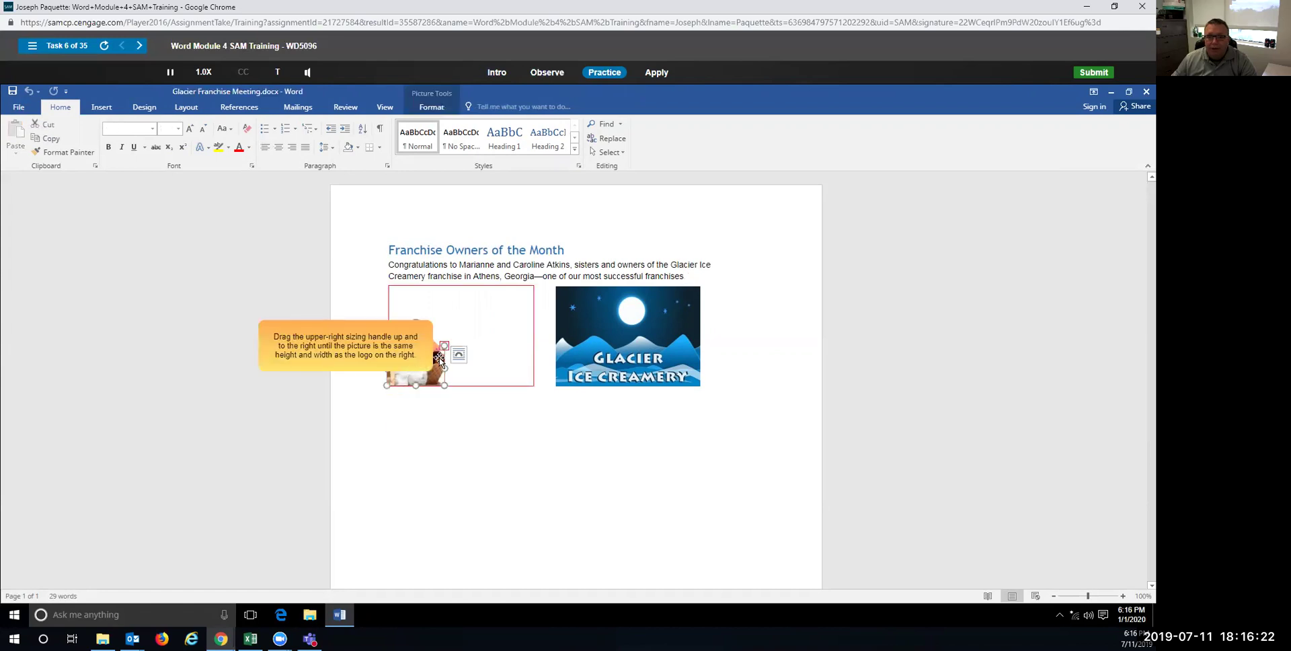
left_click_drag(445, 345, 532, 286)
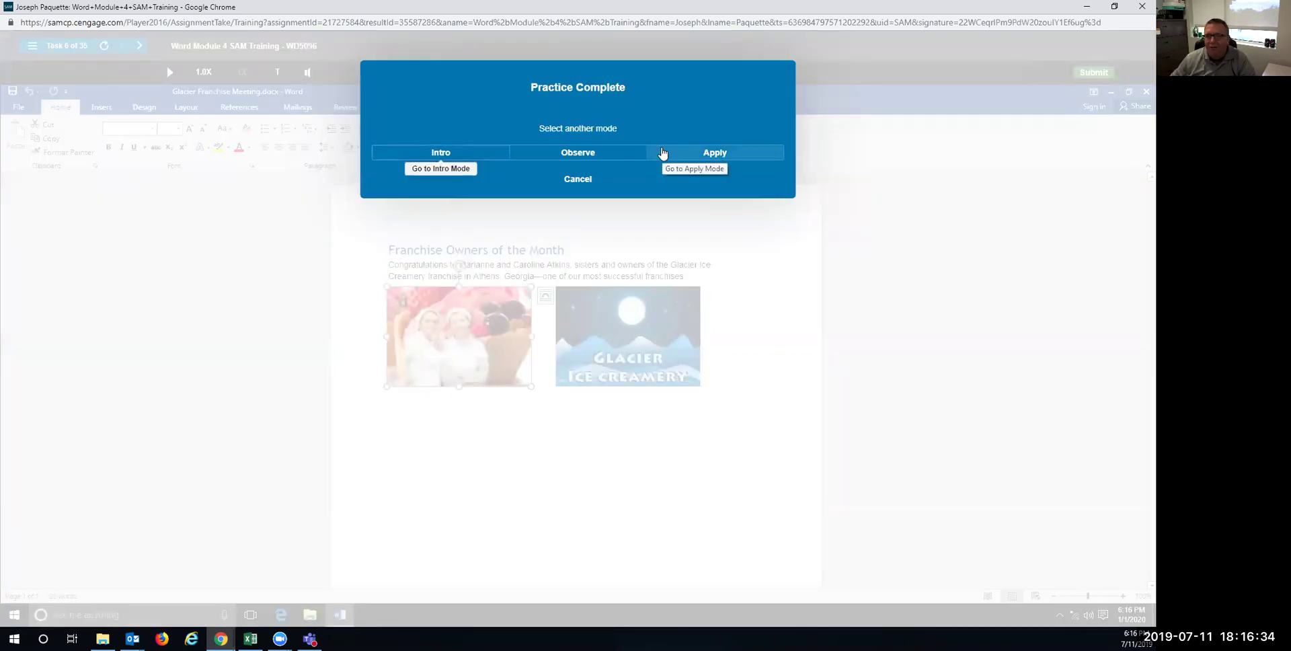
Complete Task 6 in Apply mode by resizing the owners' picture to approximately match the Glacier Ice Creamery logo's size.
left_click(663, 152)
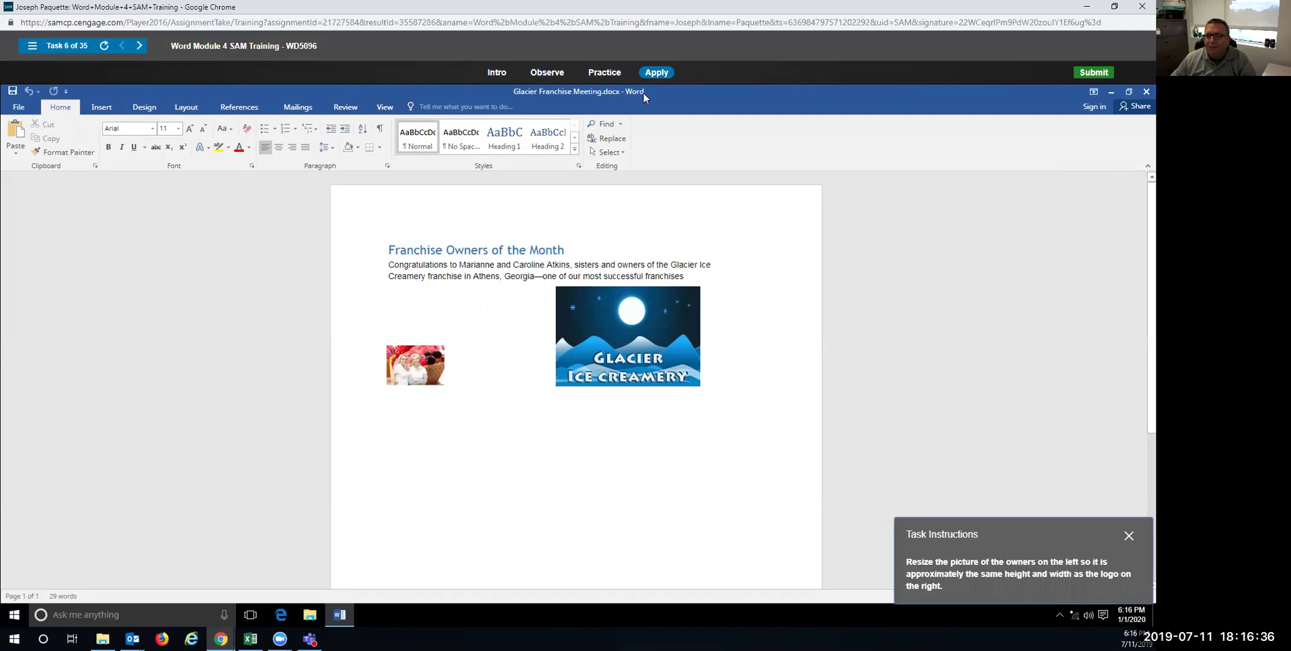
left_click(433, 368)
left_click_drag(444, 345, 533, 287)
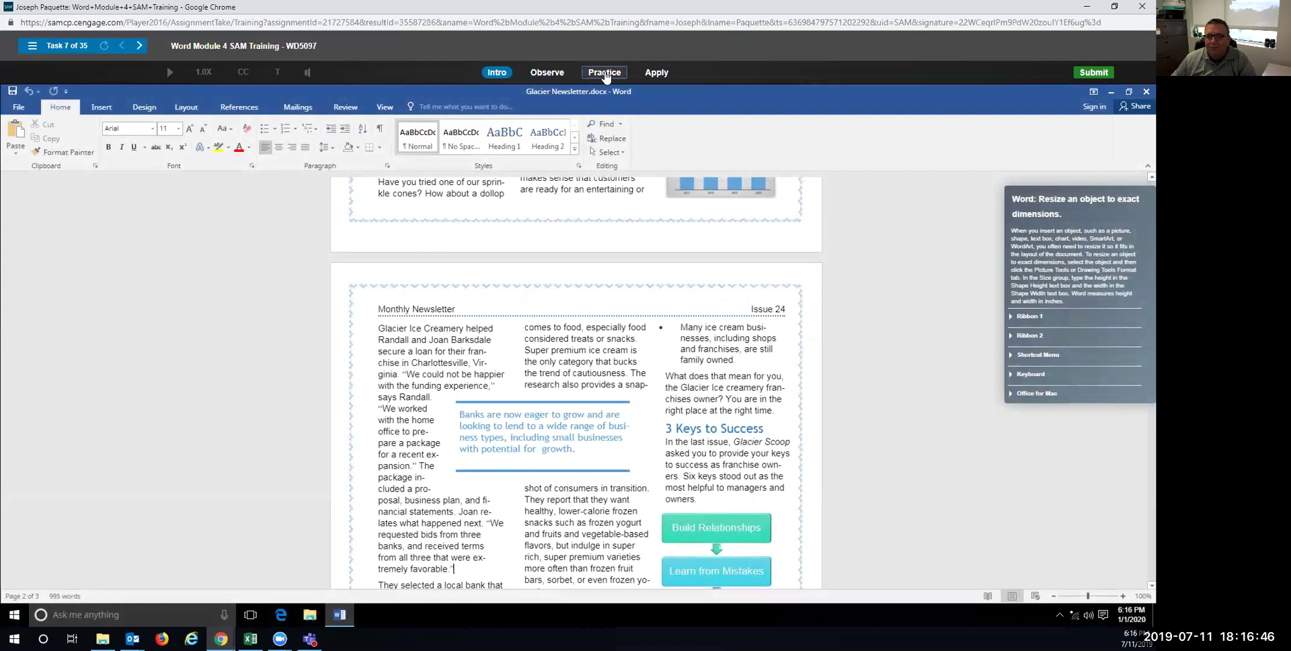
Run Task 7 in Practice mode, setting the page 2 text box to a height of 1.9 inches and a width of 2 inches.
left_click(605, 72)
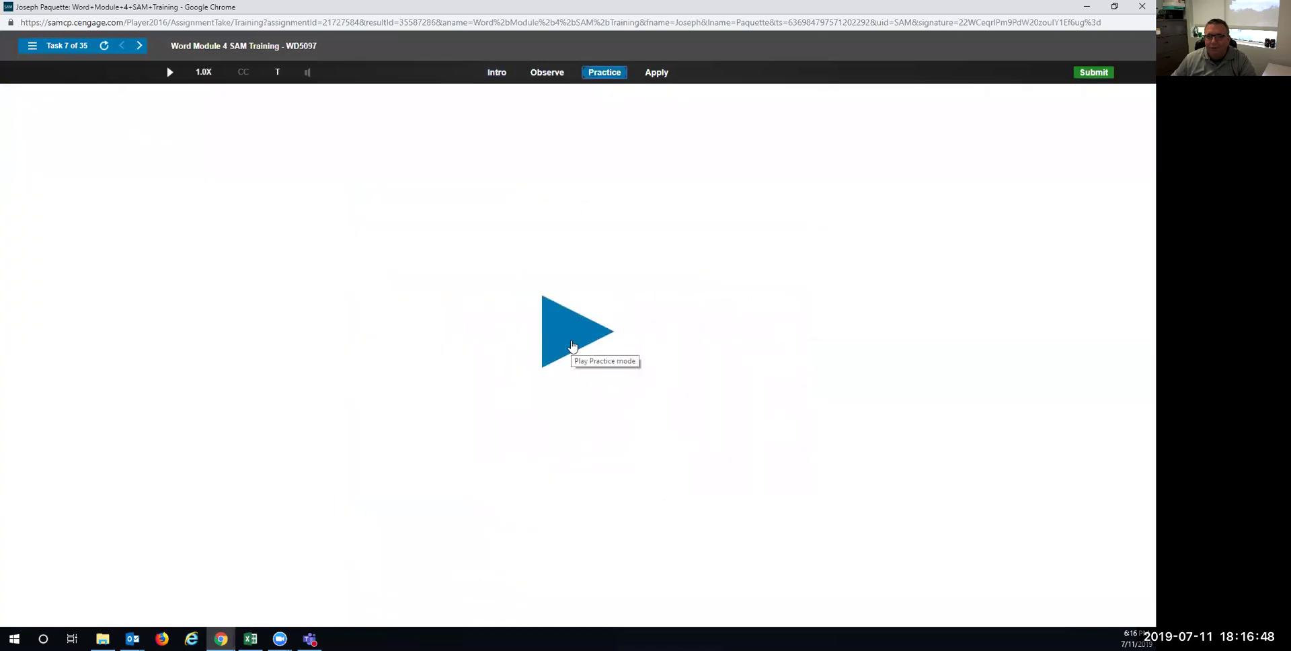
left_click(572, 345)
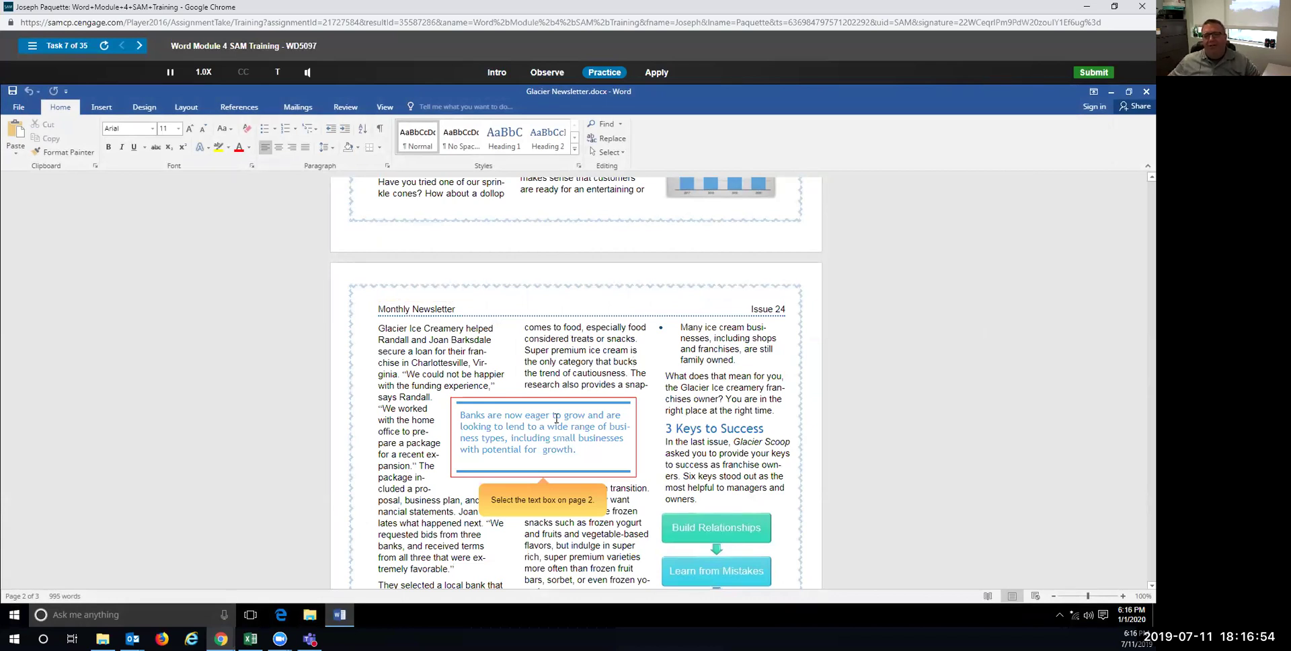
left_click(544, 436)
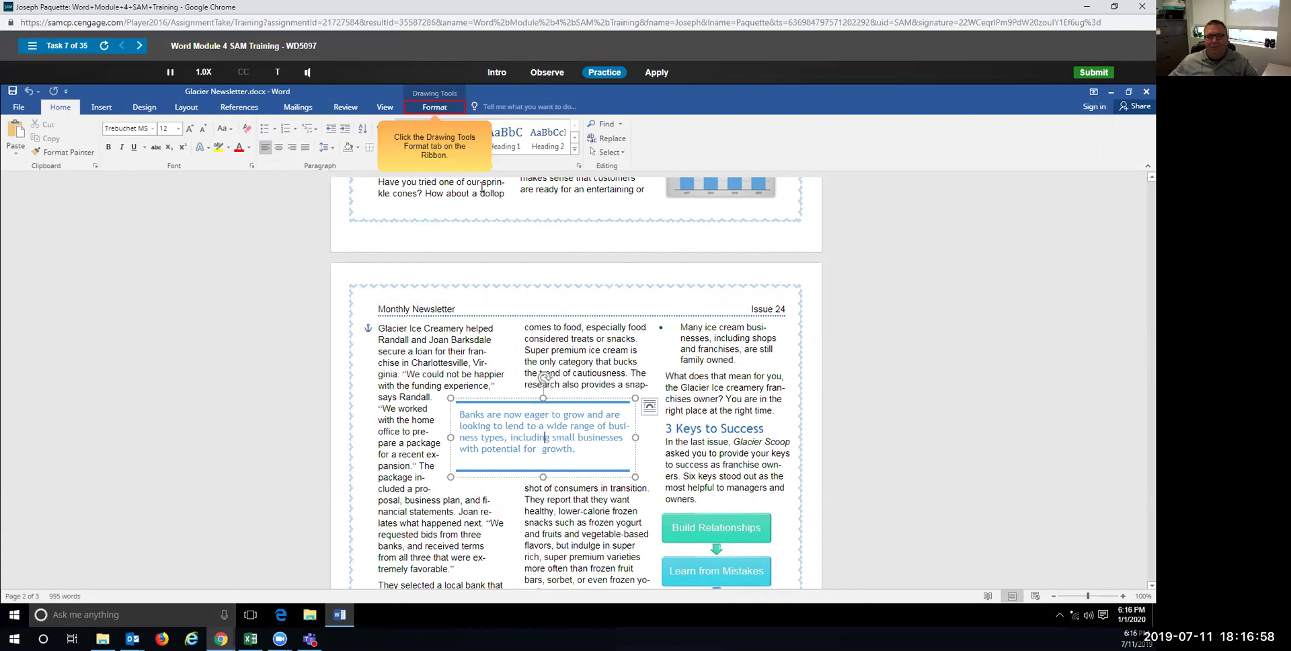
left_click(434, 107)
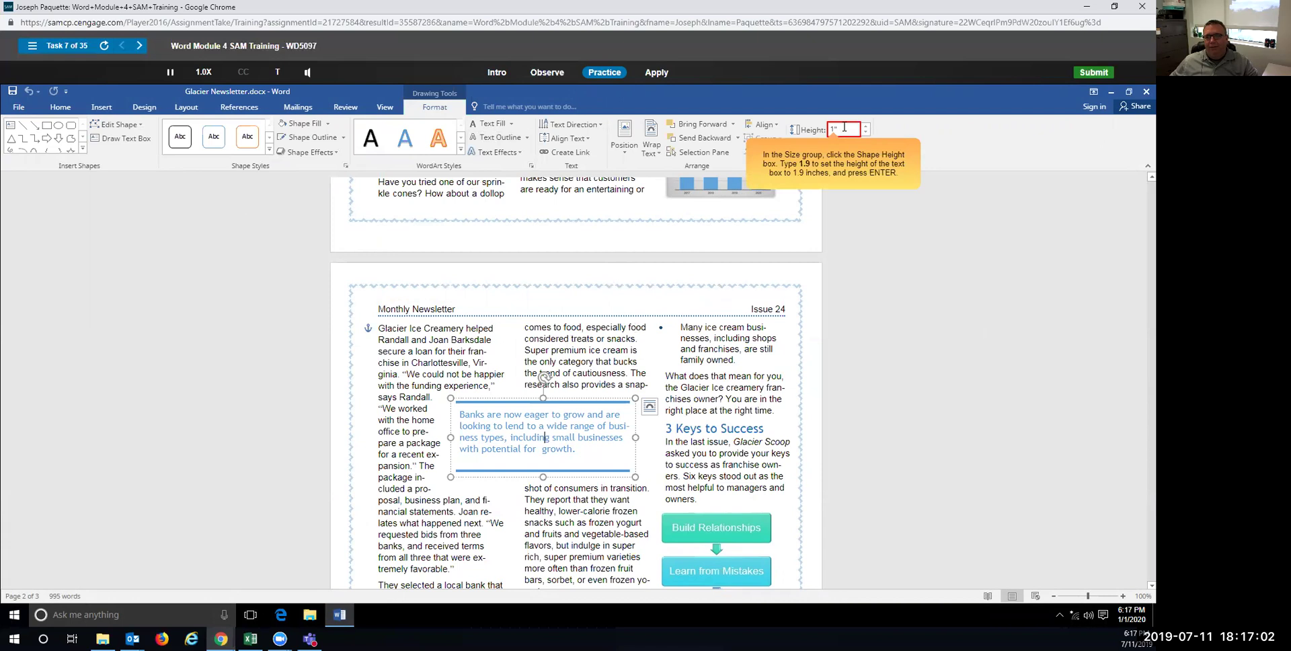
type(".9")
key("Return")
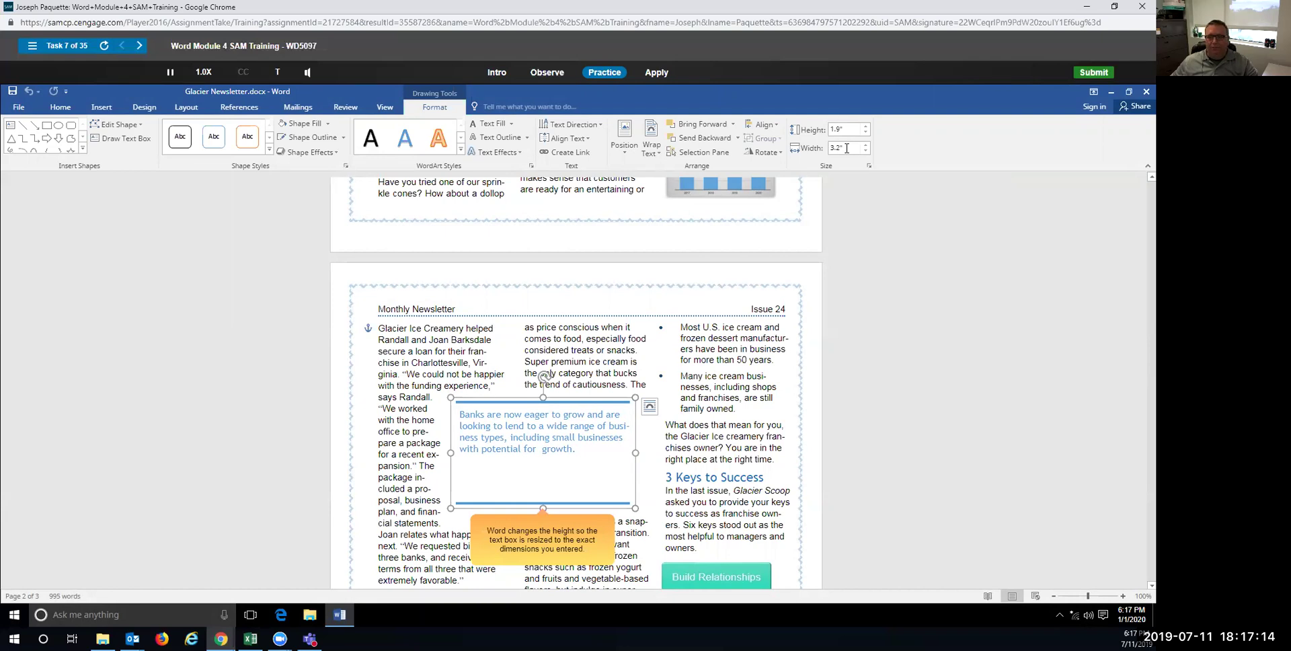
left_click(846, 148)
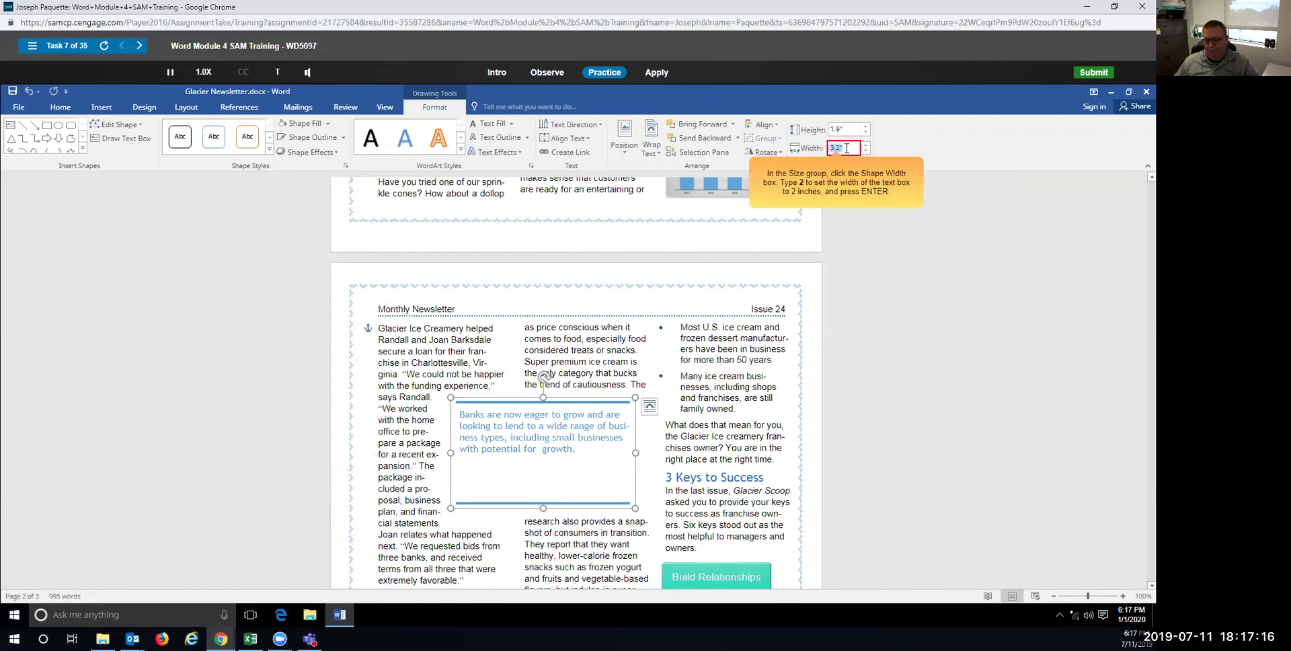
type("2")
key("Return")
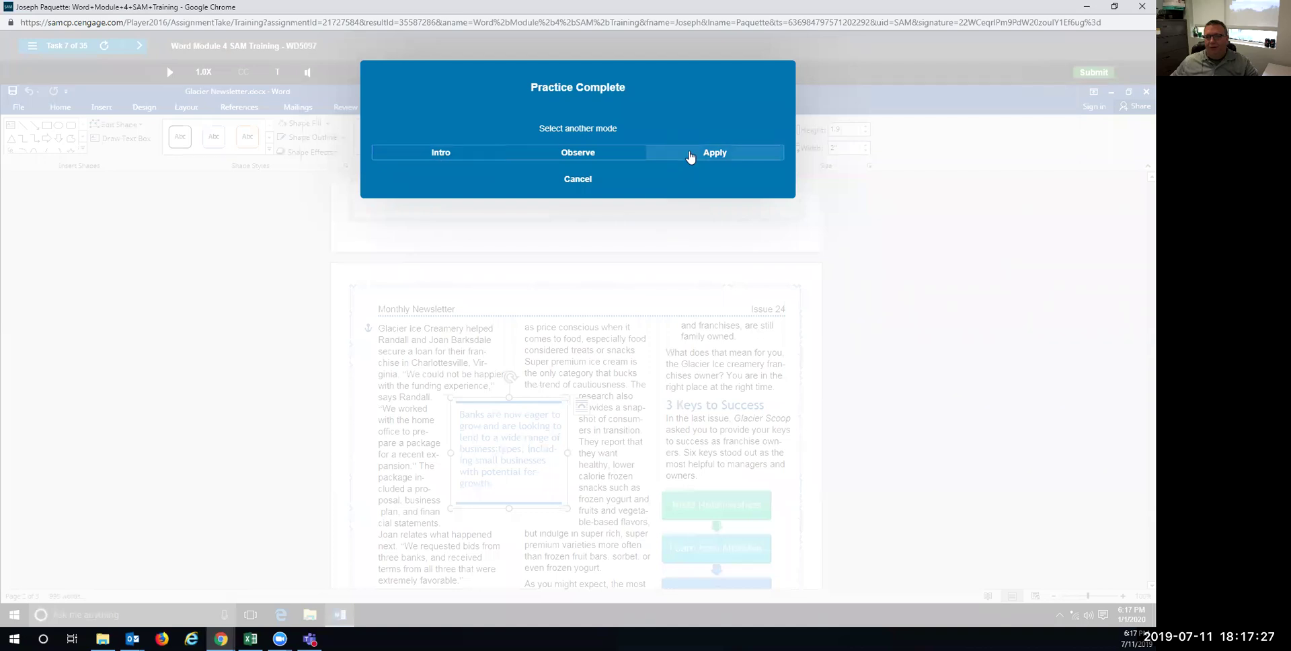
Complete Task 7 in Apply mode by resizing the text box on page 2 to 1.9" high and 2" wide.
left_click(690, 155)
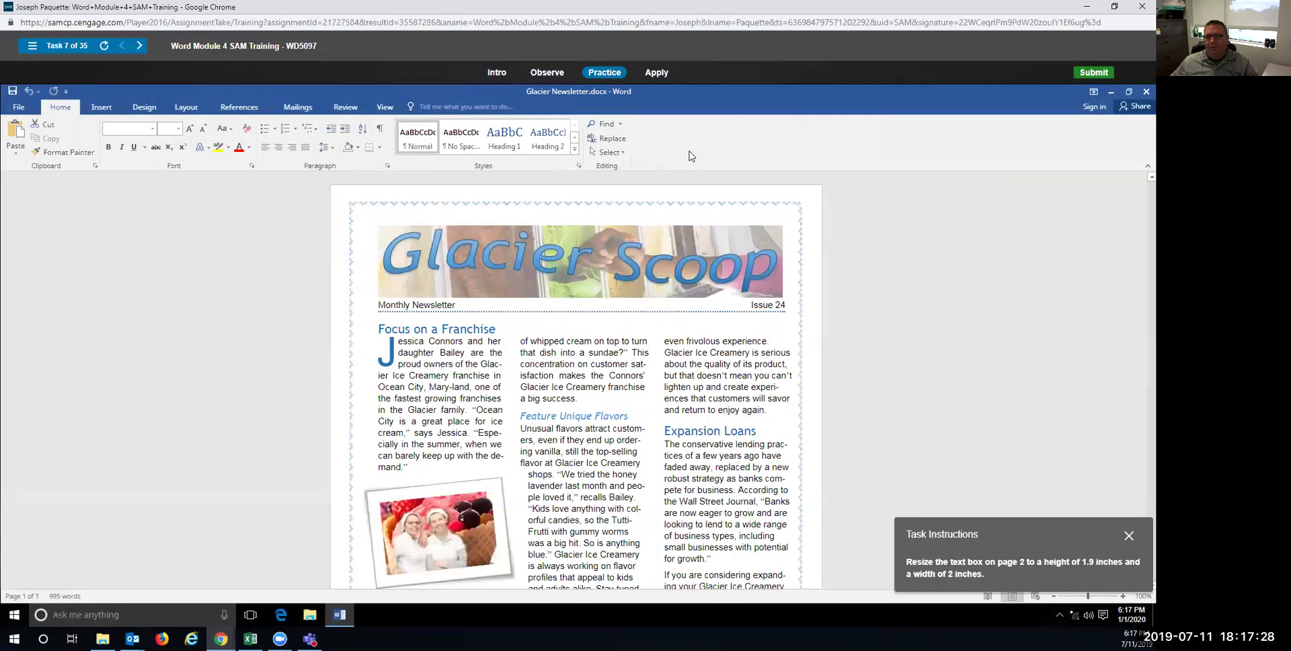
left_click(501, 402)
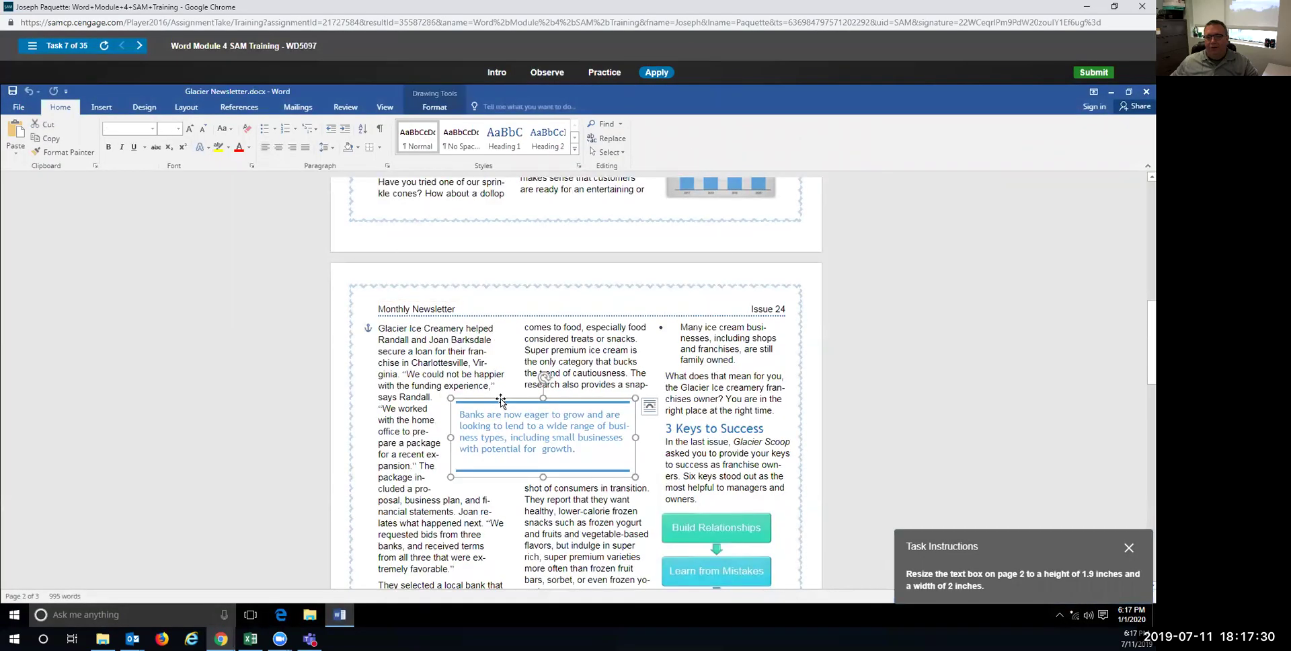
left_click(434, 107)
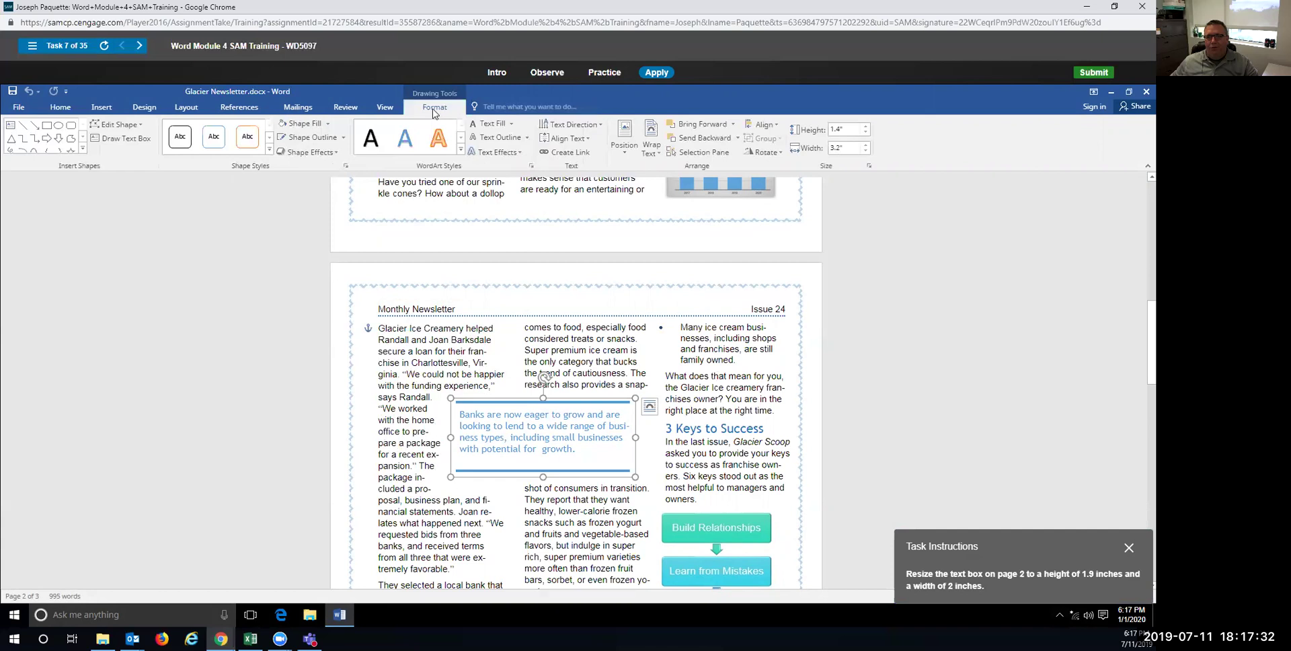
left_click(847, 128)
type("1")
key("Return")
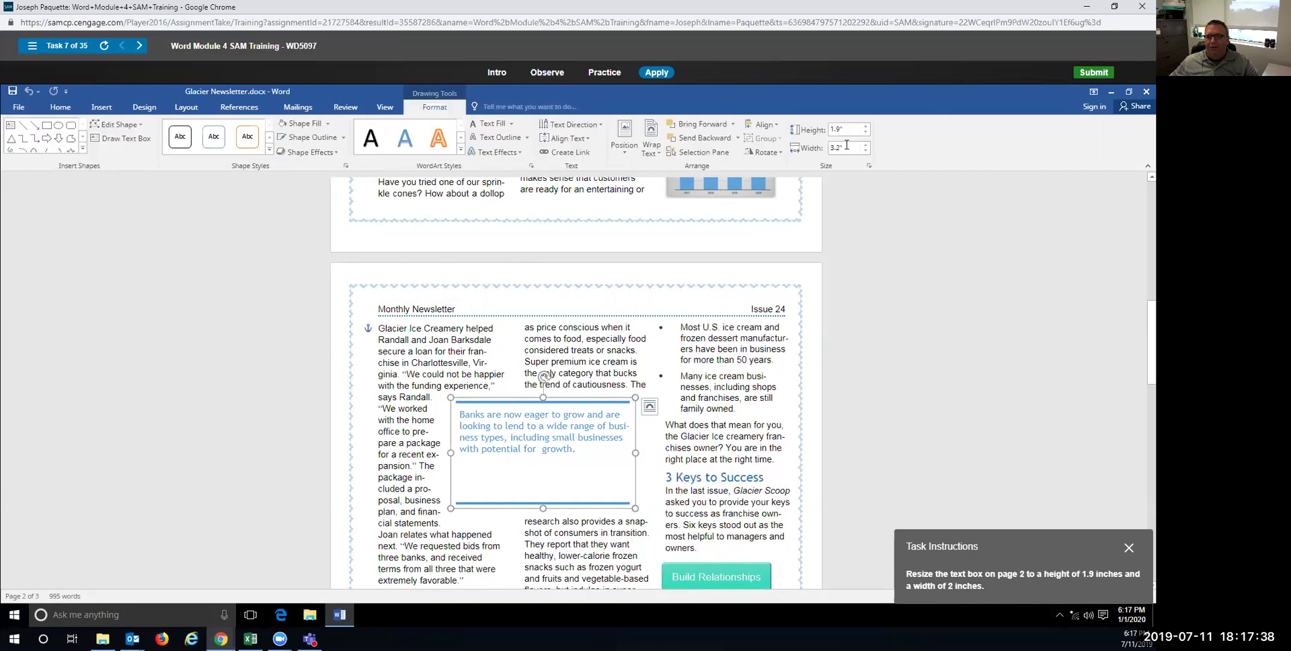
left_click(832, 147)
type("2")
key("Return")
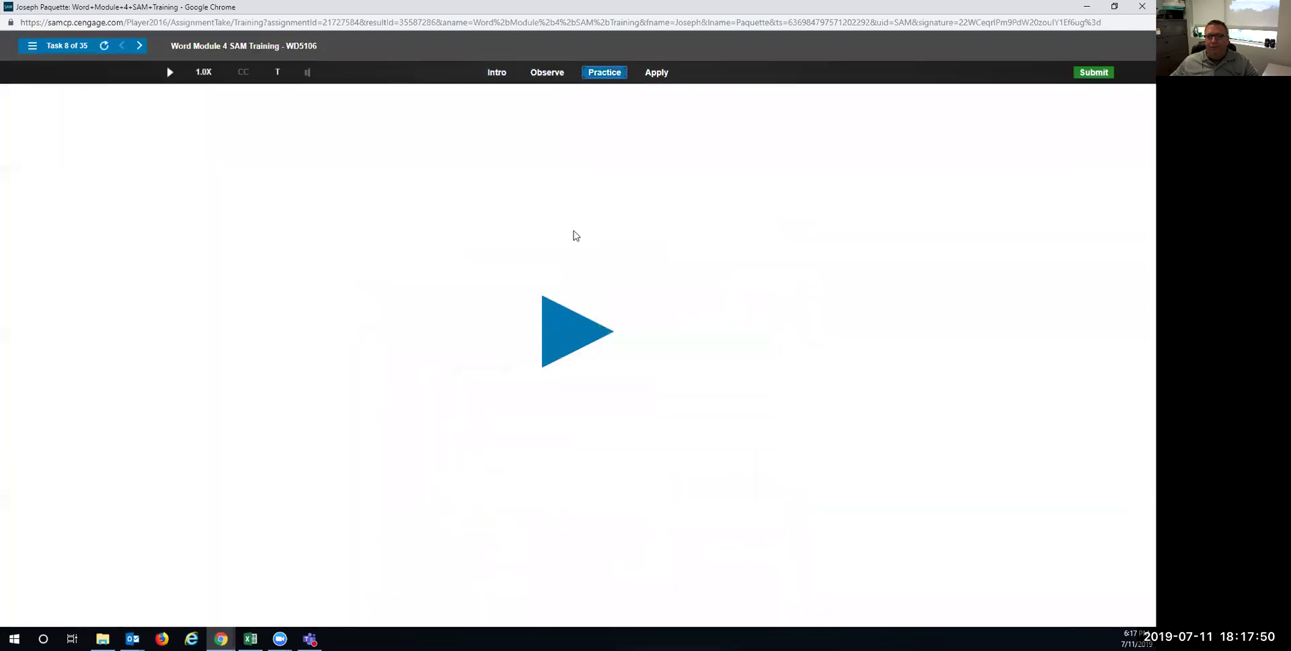
Run Task 8 in Practice mode, inserting an Austin Quote text box before the second body paragraph with the text "The good news is that ice cream is still popular.".
left_click(556, 333)
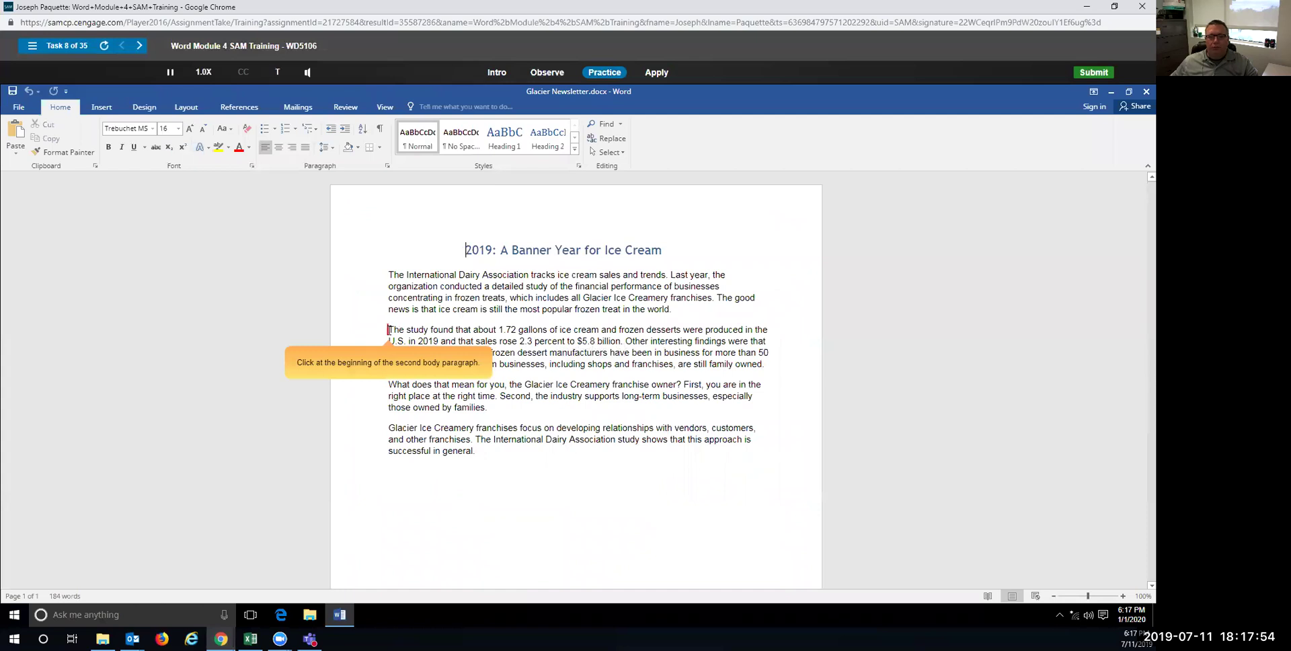
left_click(389, 330)
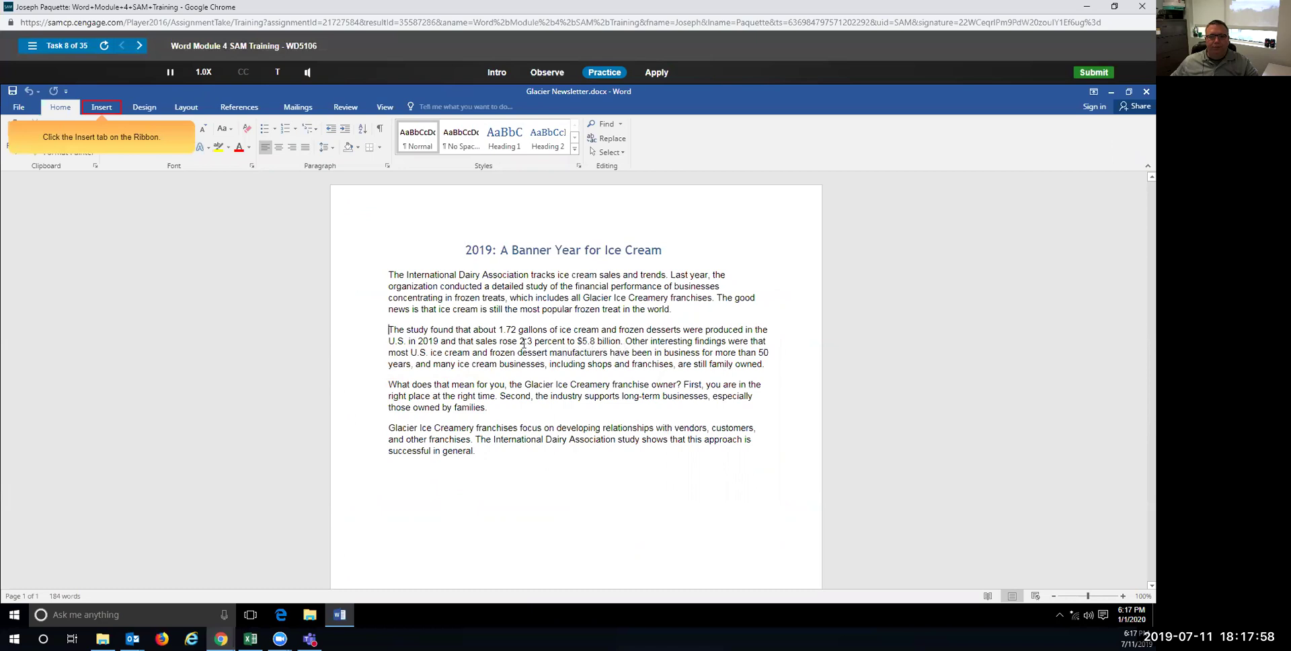
left_click(95, 109)
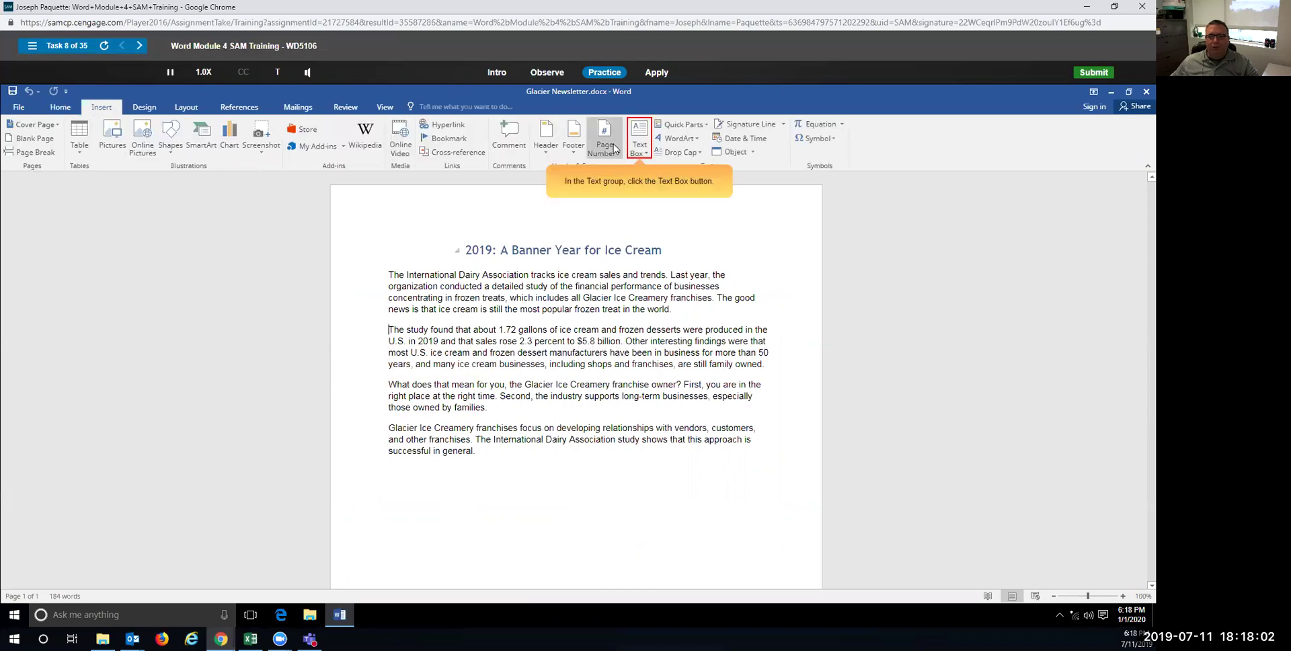
left_click(640, 145)
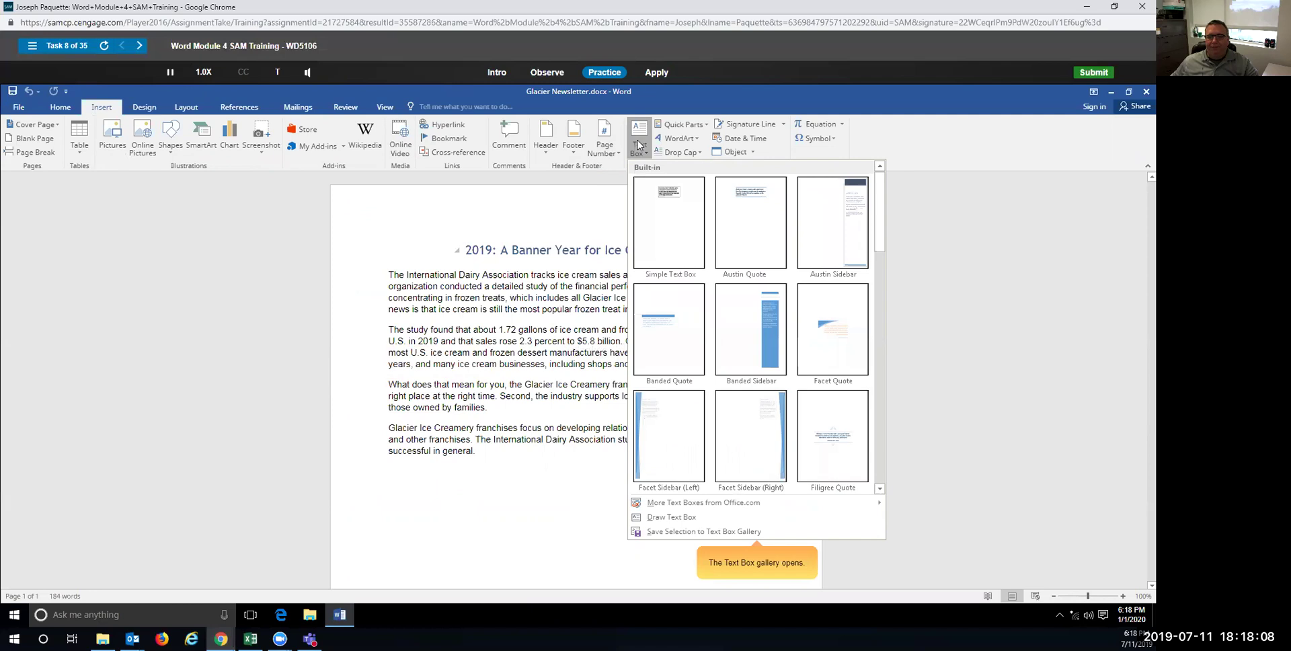
left_click(752, 252)
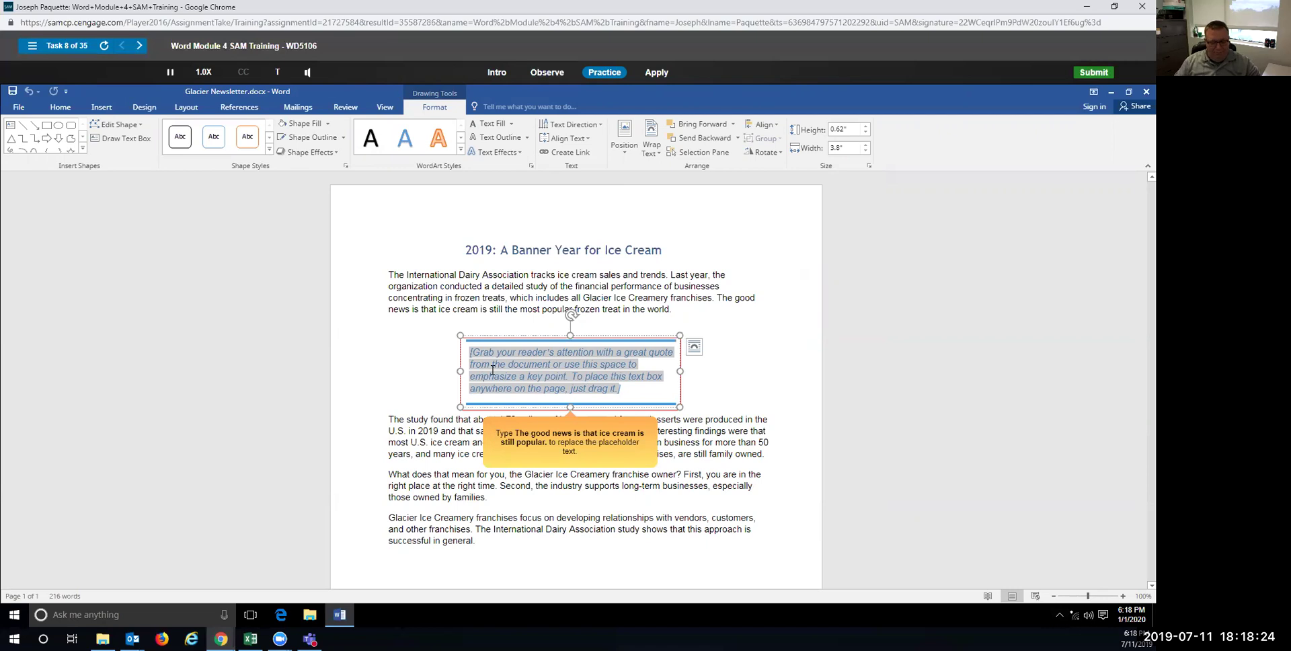
type("The go")
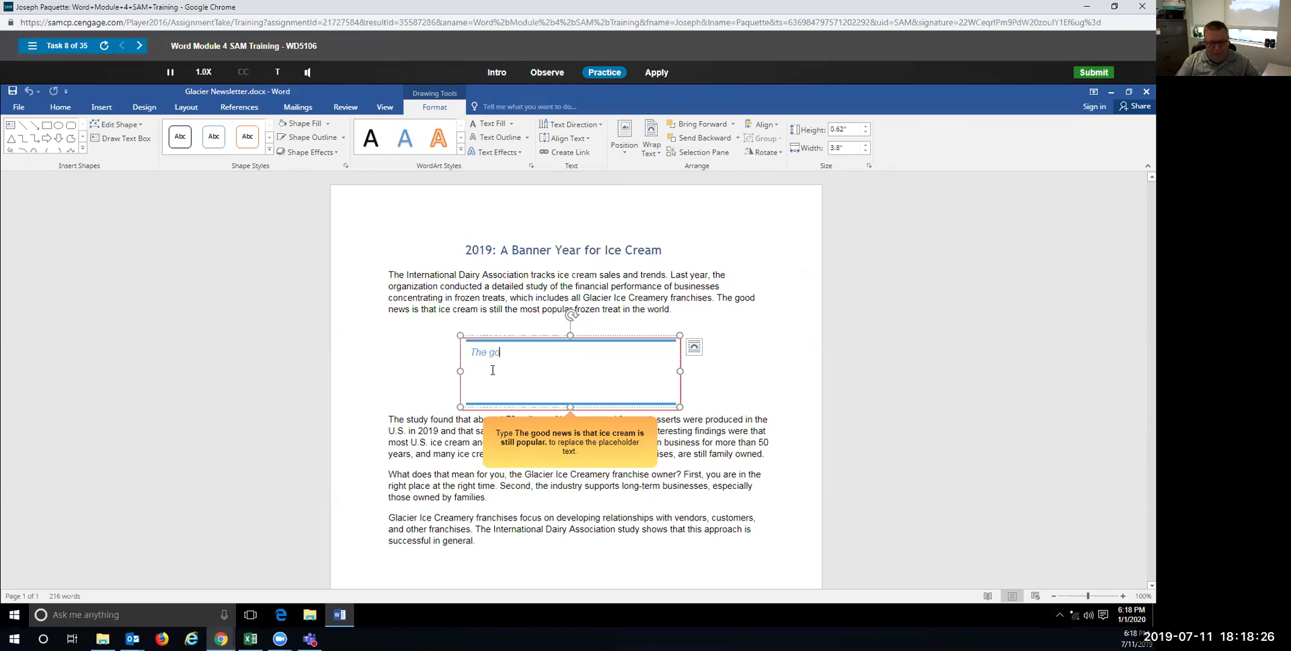
type("od news is that ice cream is sti")
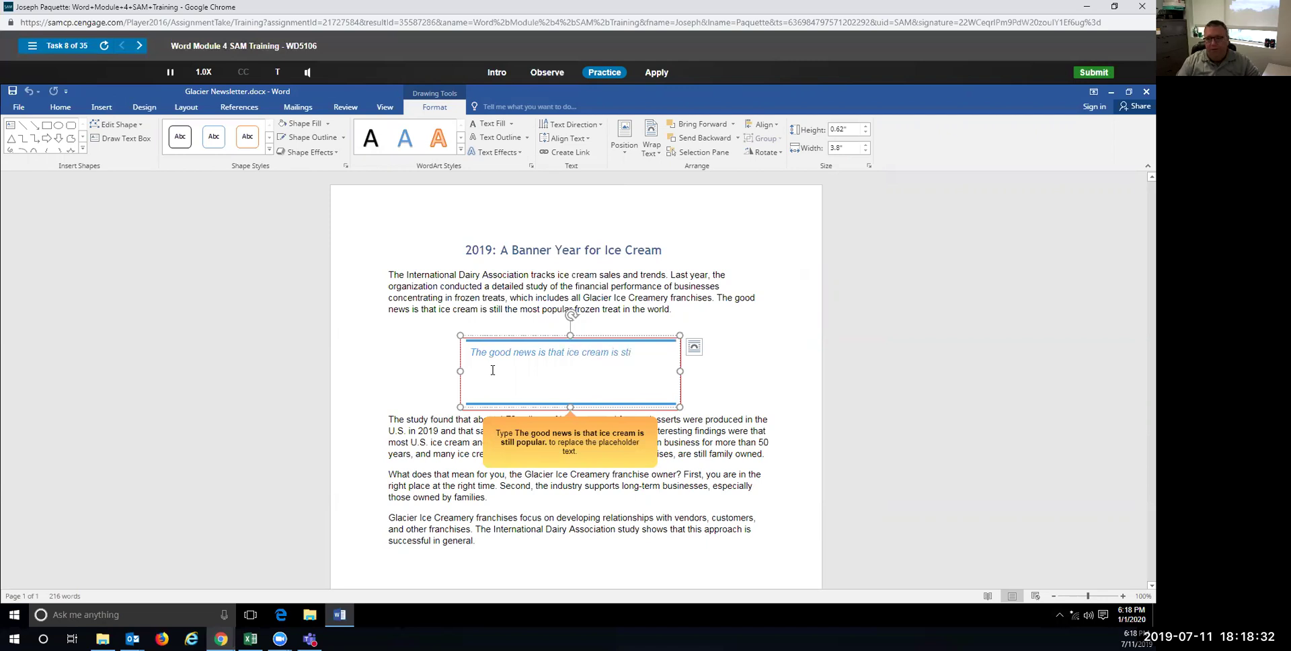
type("ll popular.")
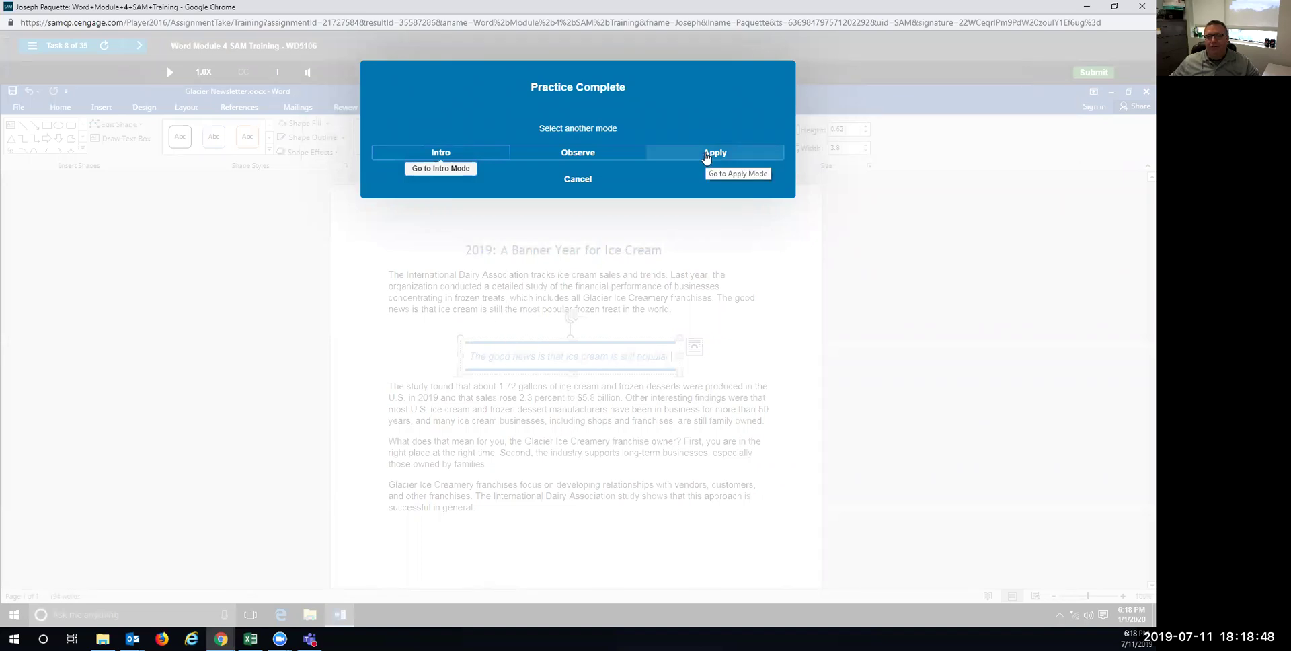
Complete Task 8 in Apply mode by adding an Austin Quote text box after the first body paragraph reading "The good news is that ice cream is still popular.".
left_click(705, 157)
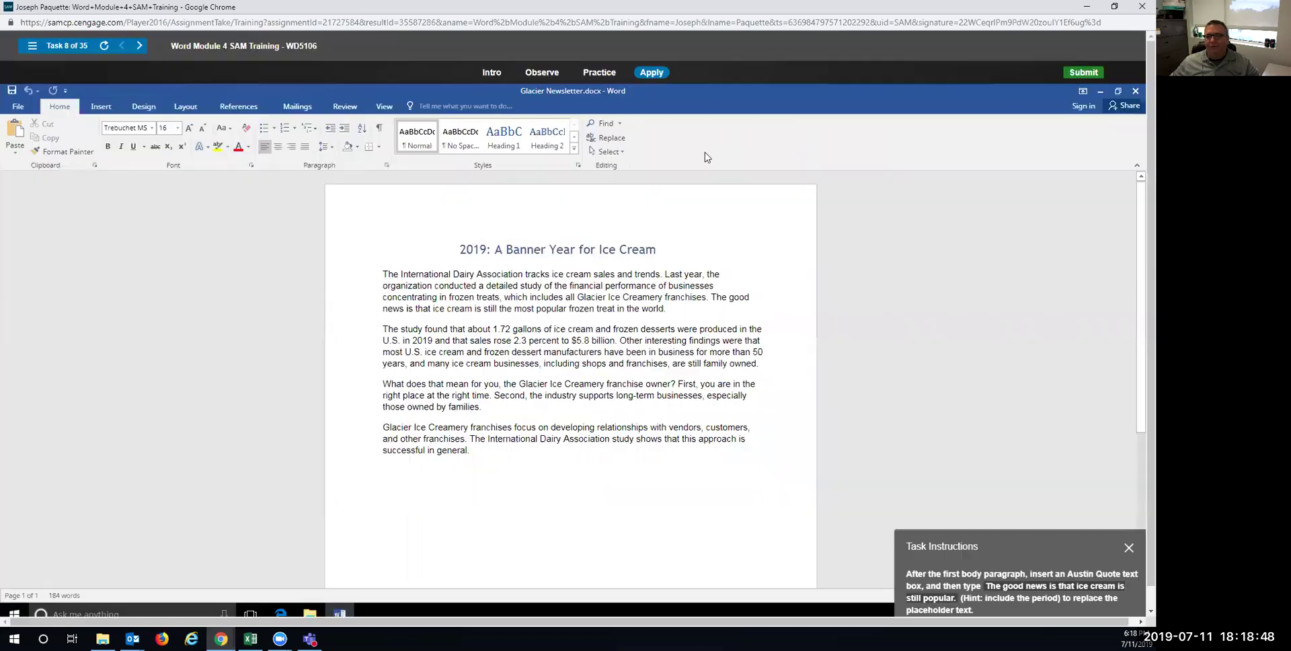
left_click(390, 324)
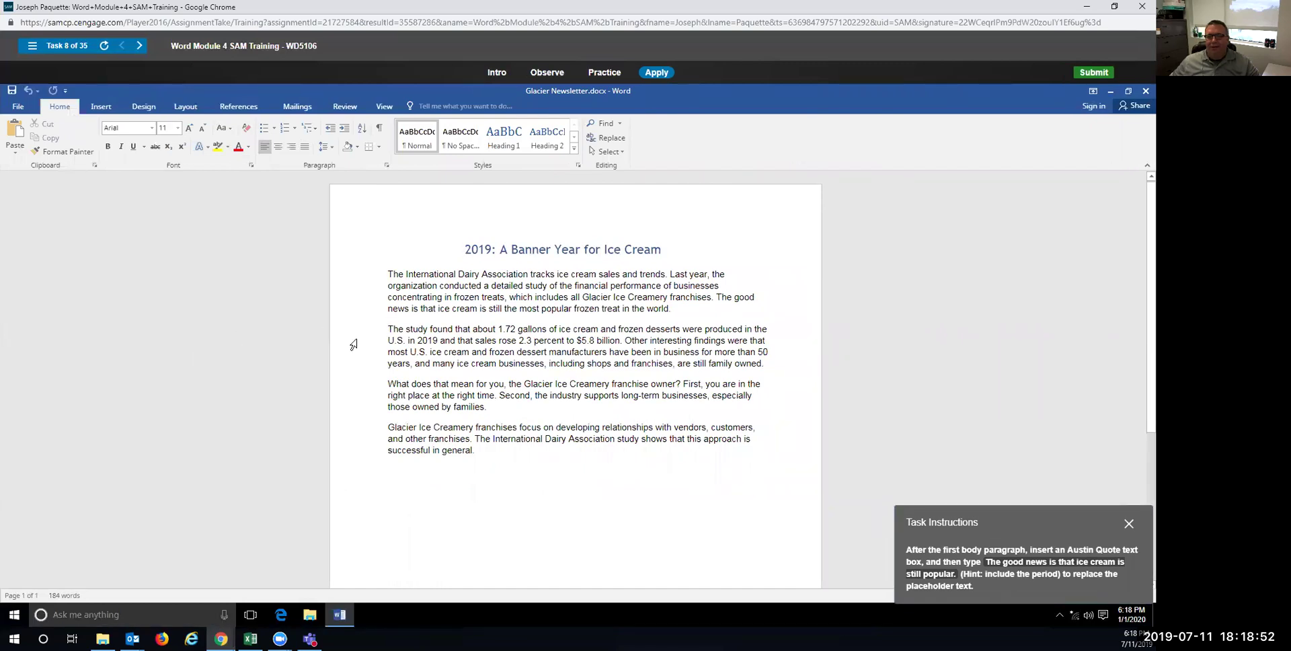
left_click(106, 109)
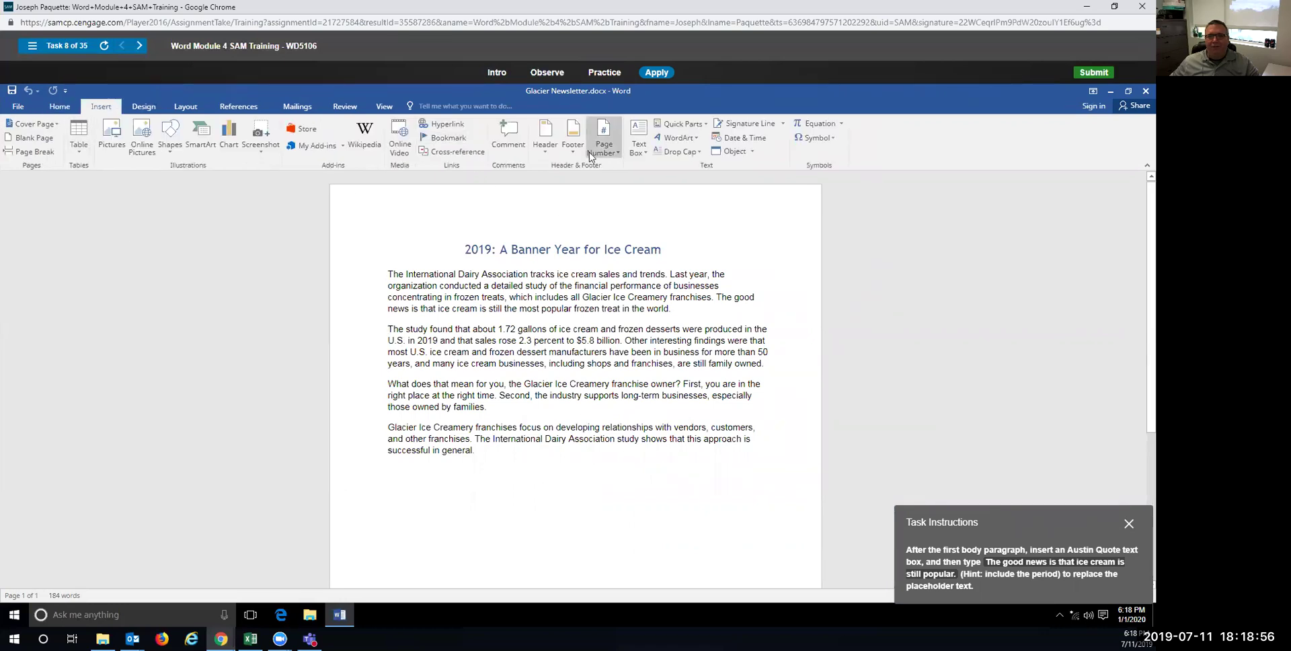
left_click(640, 136)
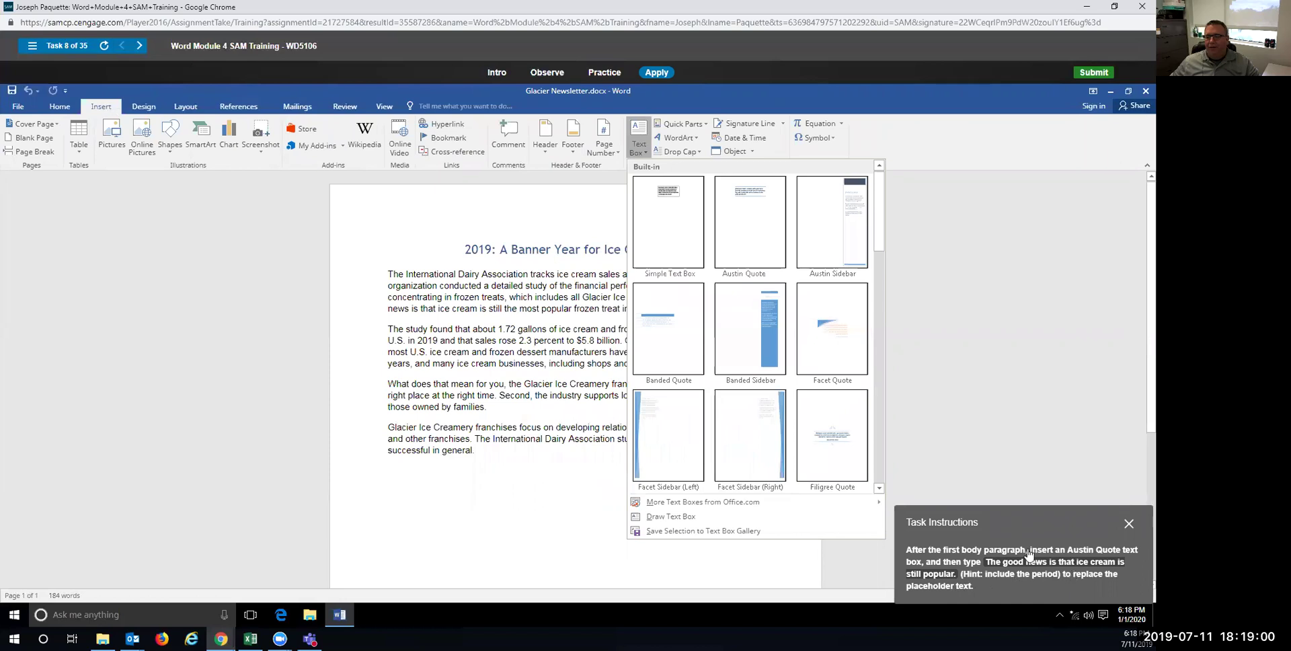
left_click(756, 235)
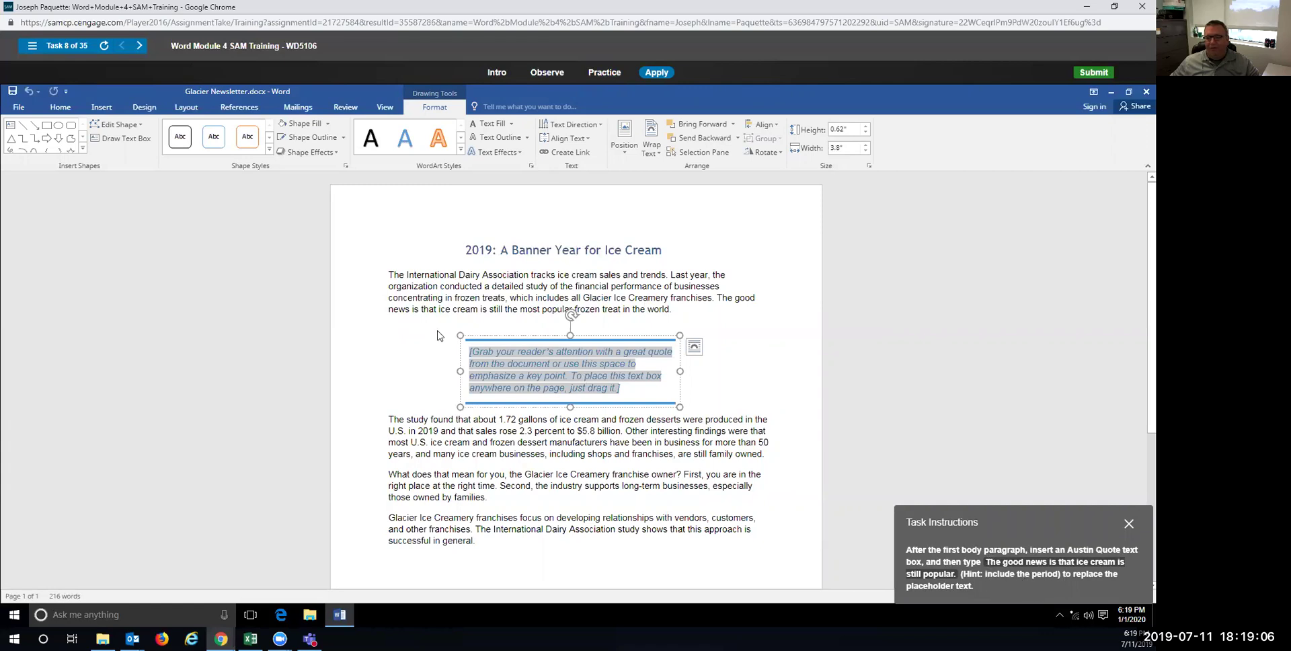
type("The g")
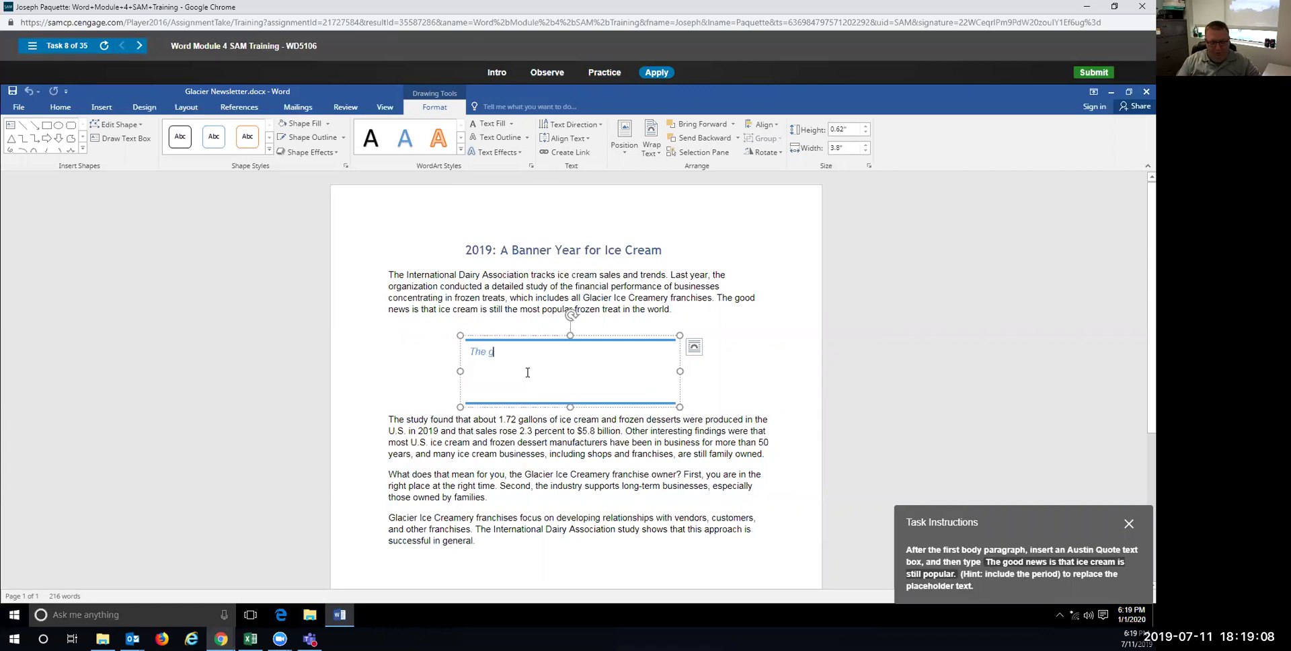
type("ood news is th")
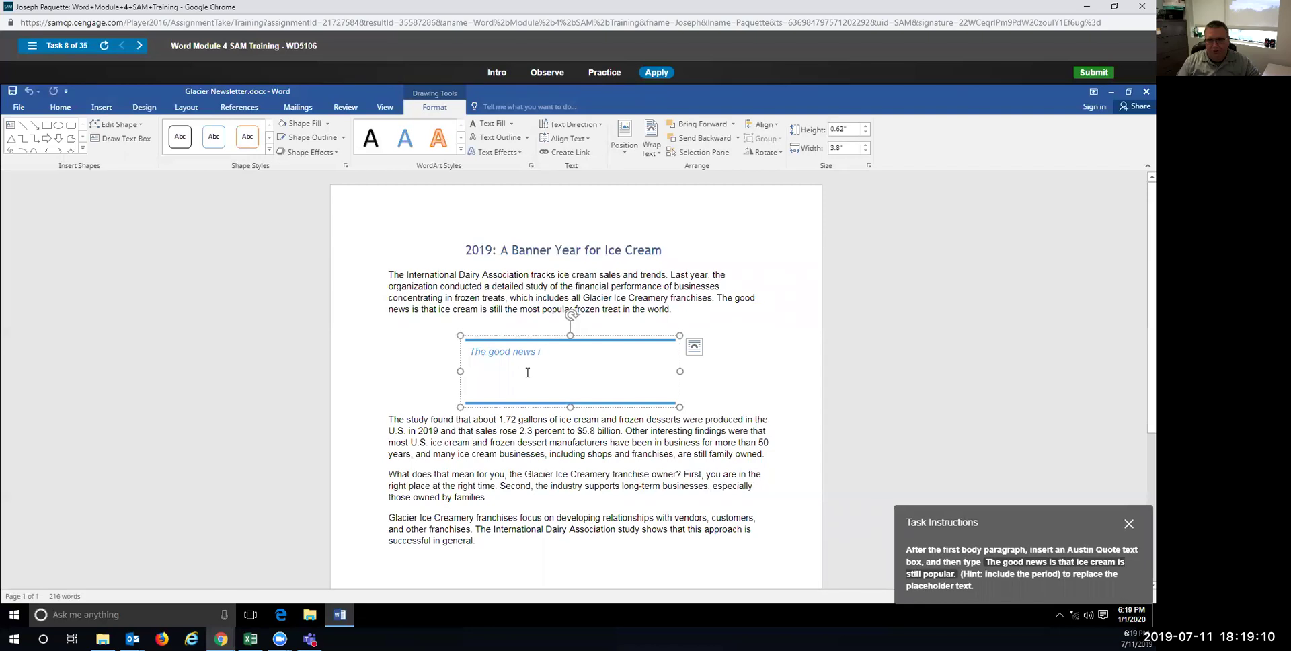
type("at icew cream is still popular.")
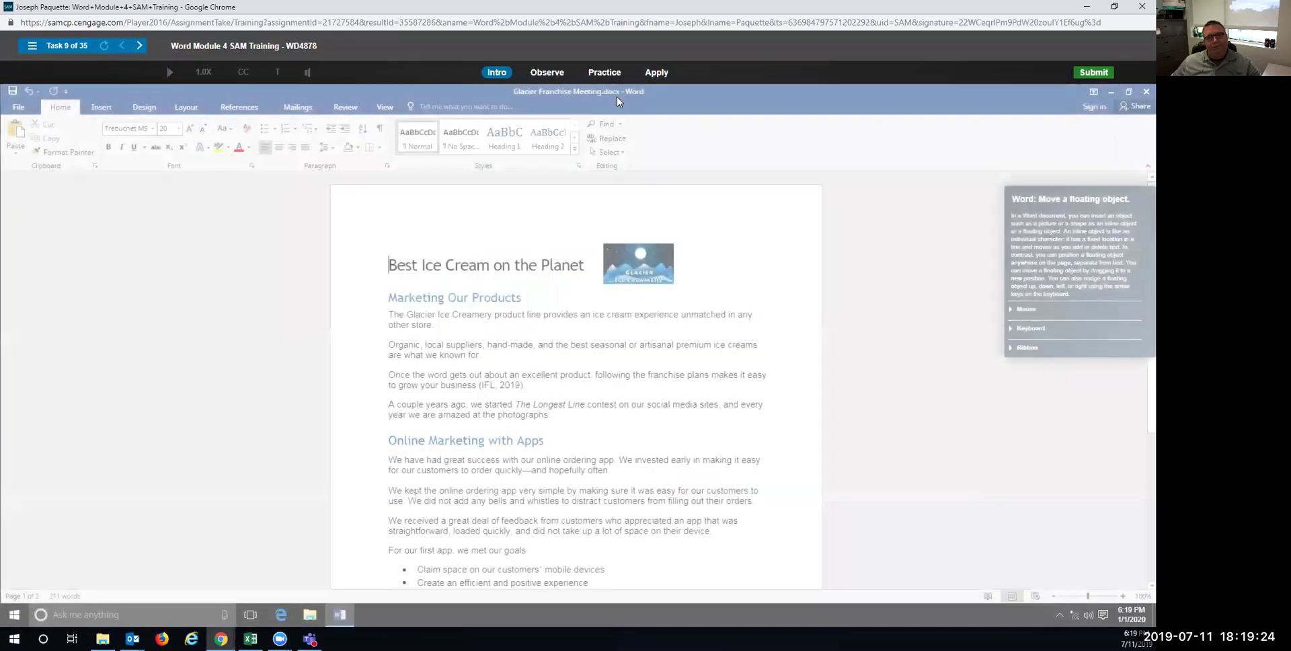
Complete Task 9 in Practice and Apply modes, moving the Glacier Ice Creamery picture to the left of the "Best Ice Cream on the Planet" heading.
left_click(610, 74)
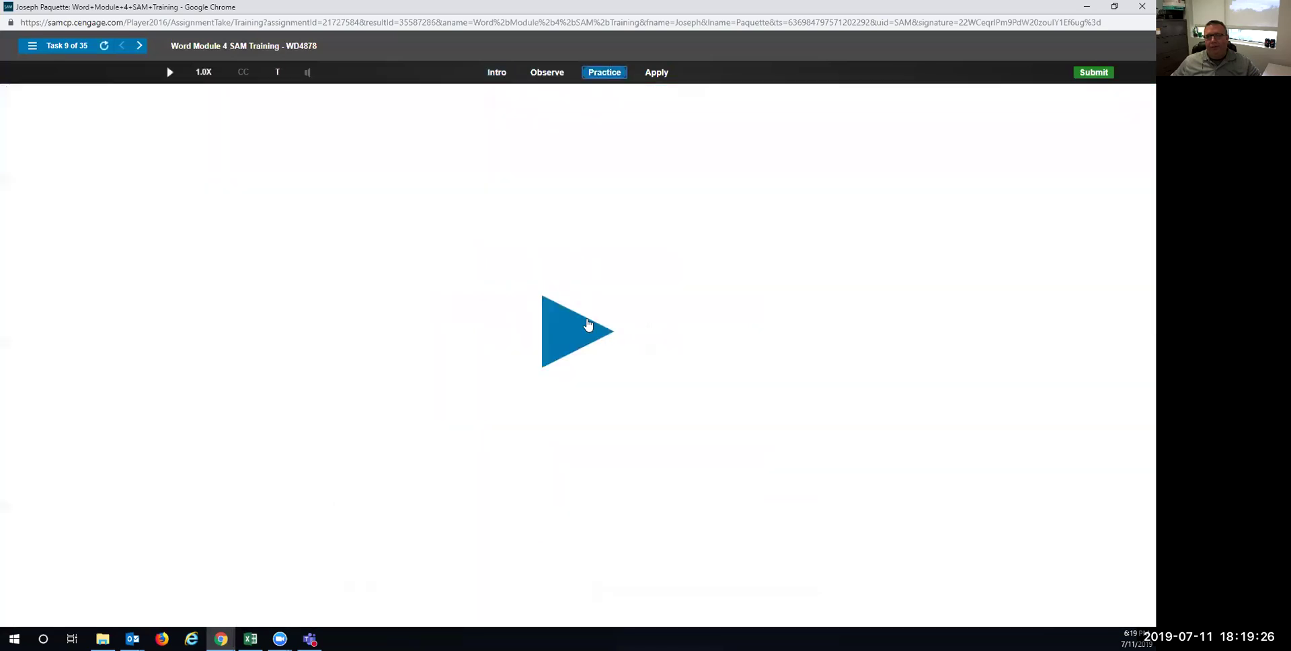
left_click(553, 351)
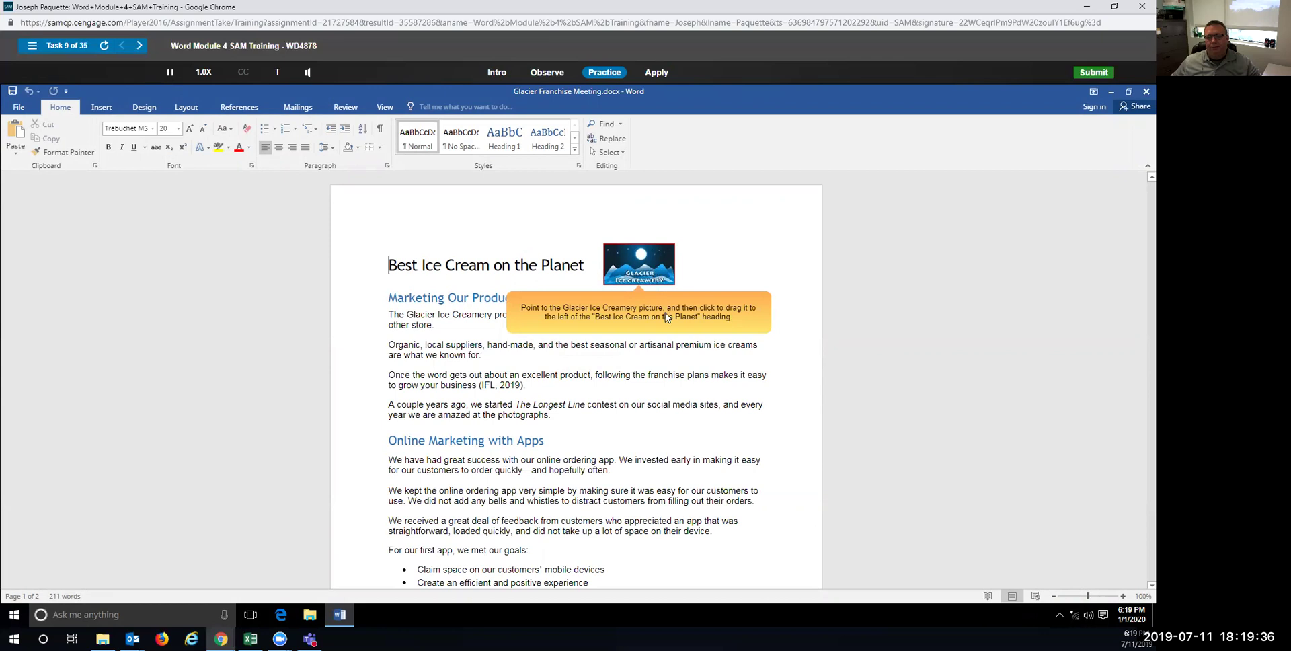
left_click_drag(636, 270, 421, 266)
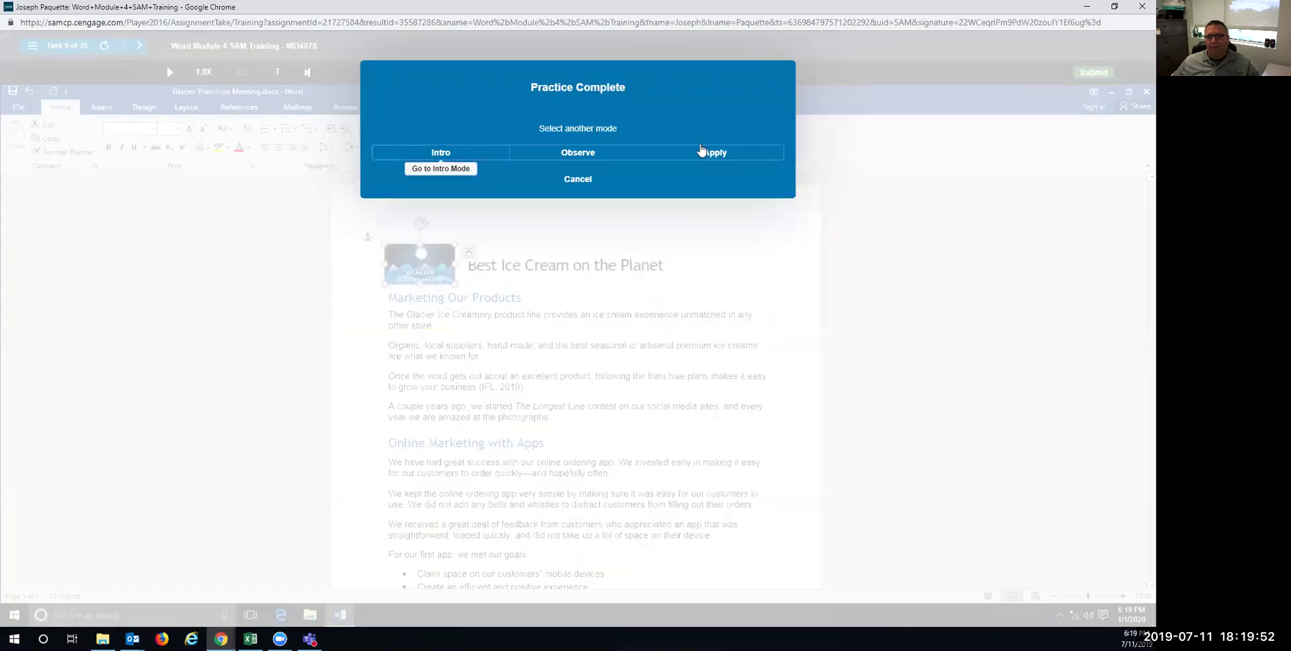
left_click(699, 153)
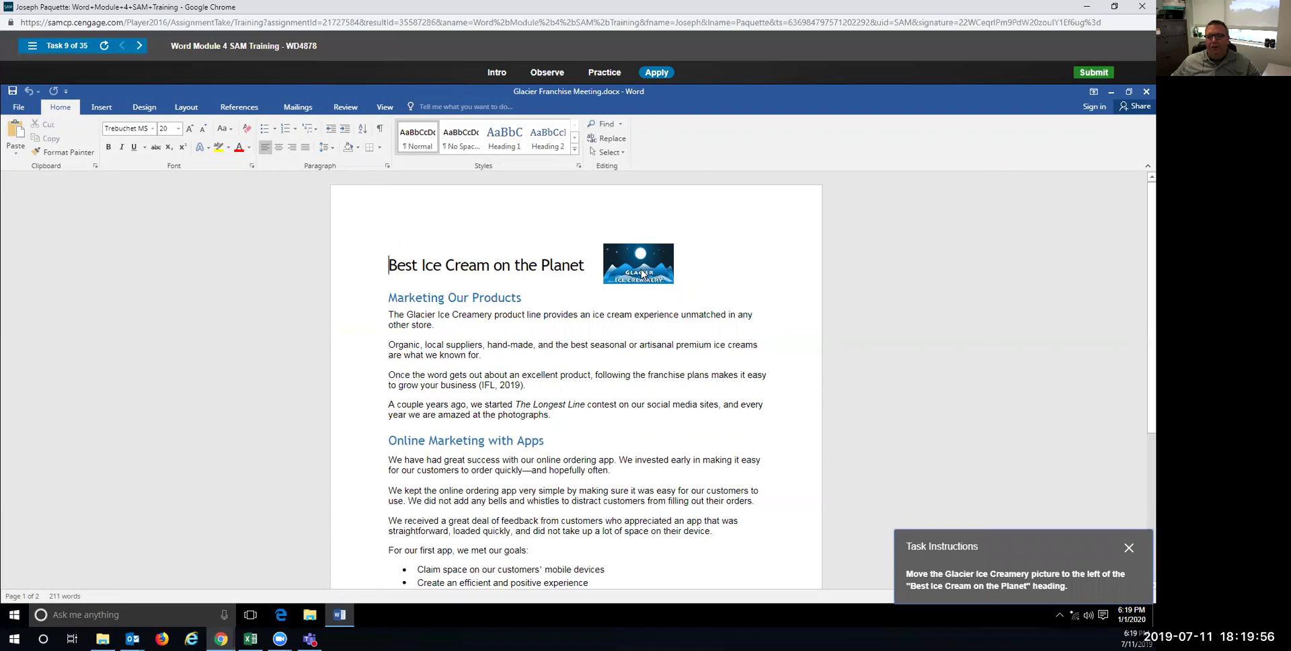
left_click_drag(642, 274, 422, 270)
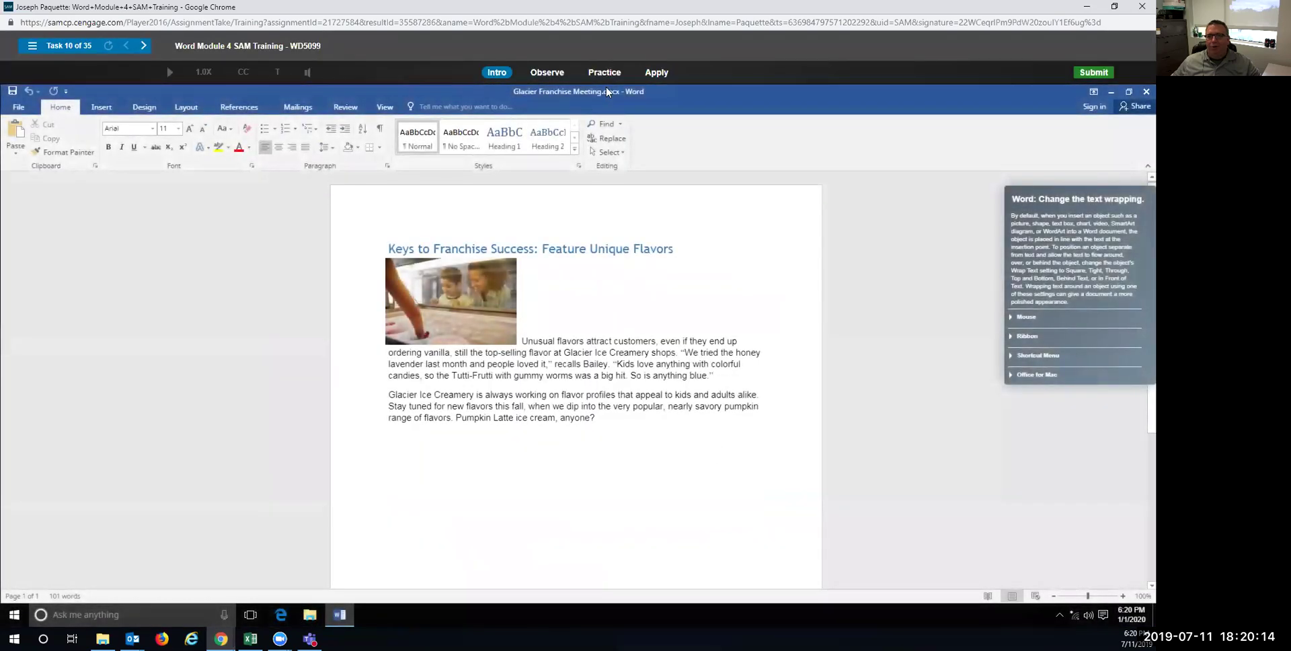
Run Task 10 in Practice mode, changing the picture's layout from in line with text to Square text wrapping.
left_click(605, 72)
left_click(578, 331)
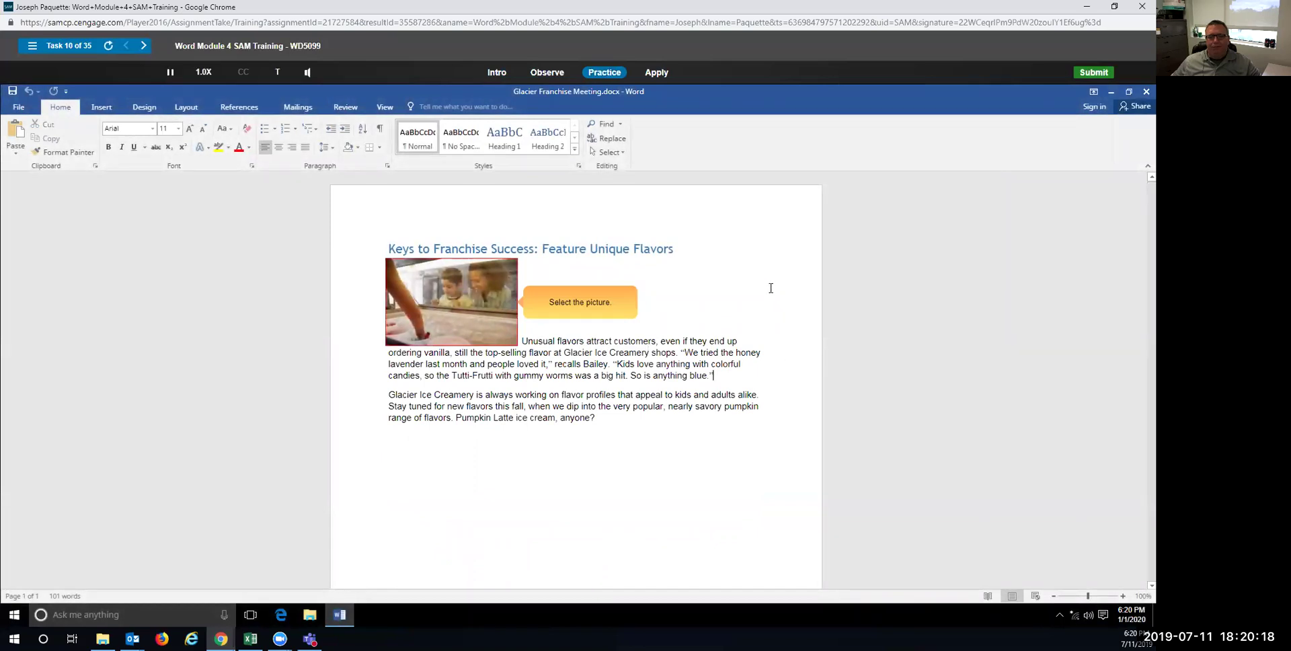
left_click(455, 309)
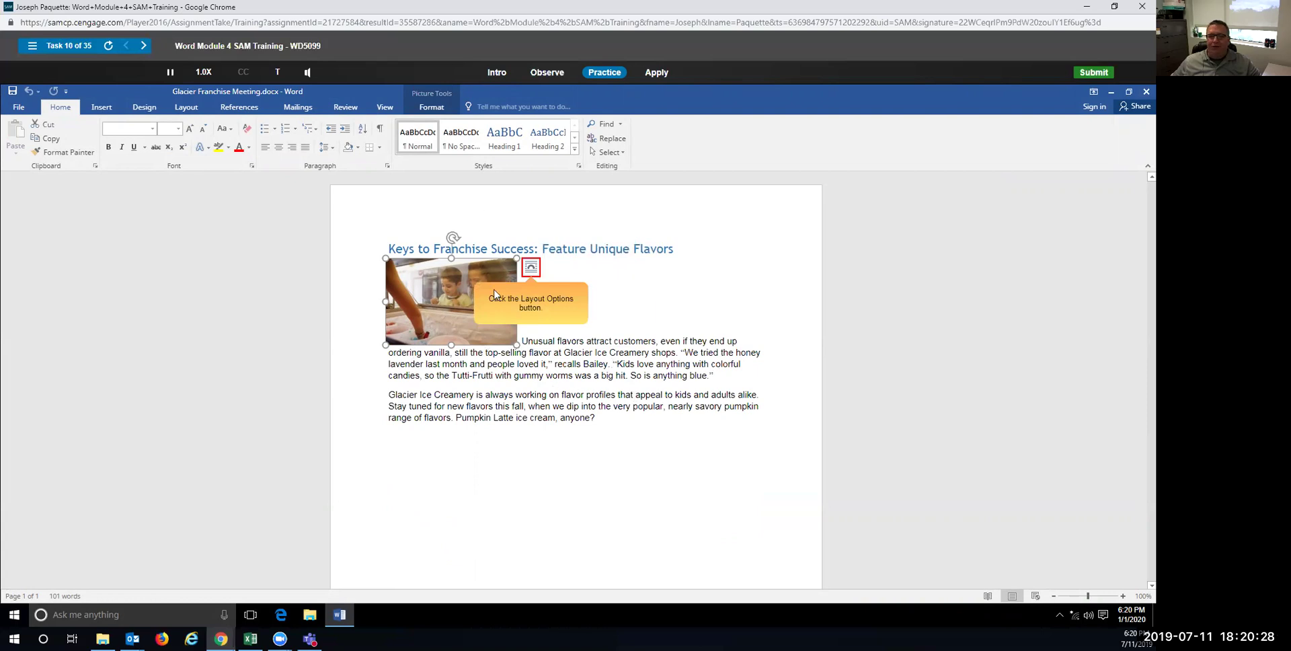
left_click(530, 267)
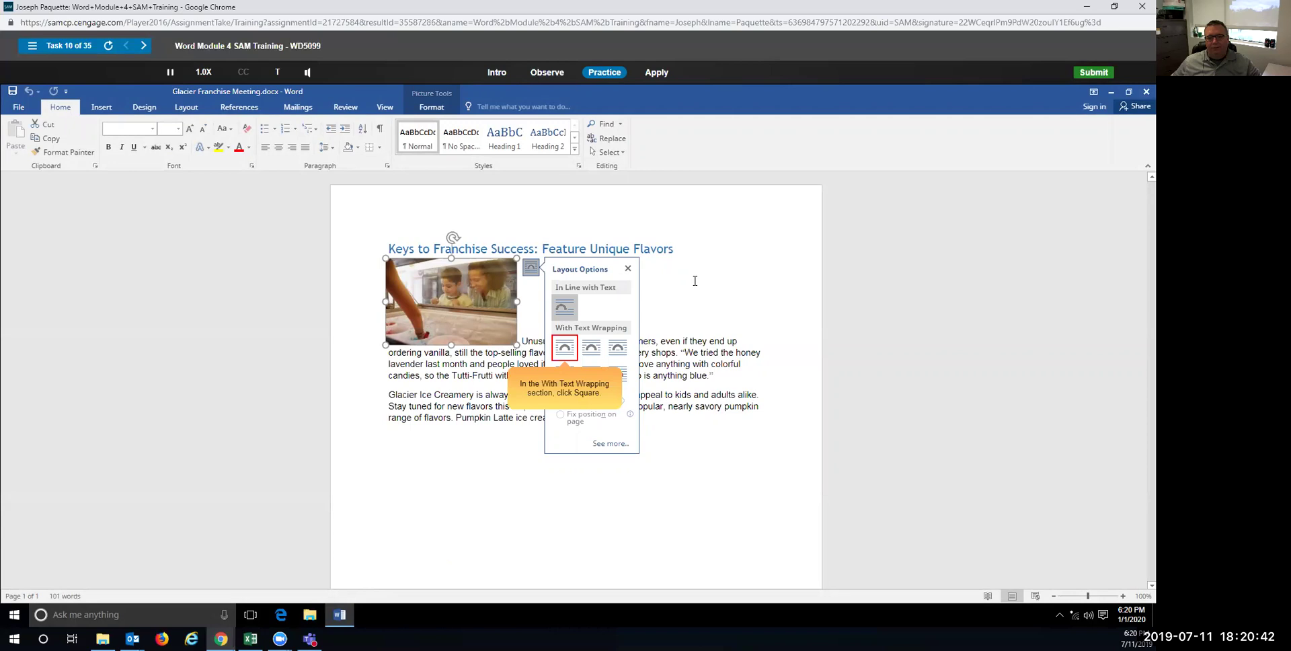
left_click(565, 347)
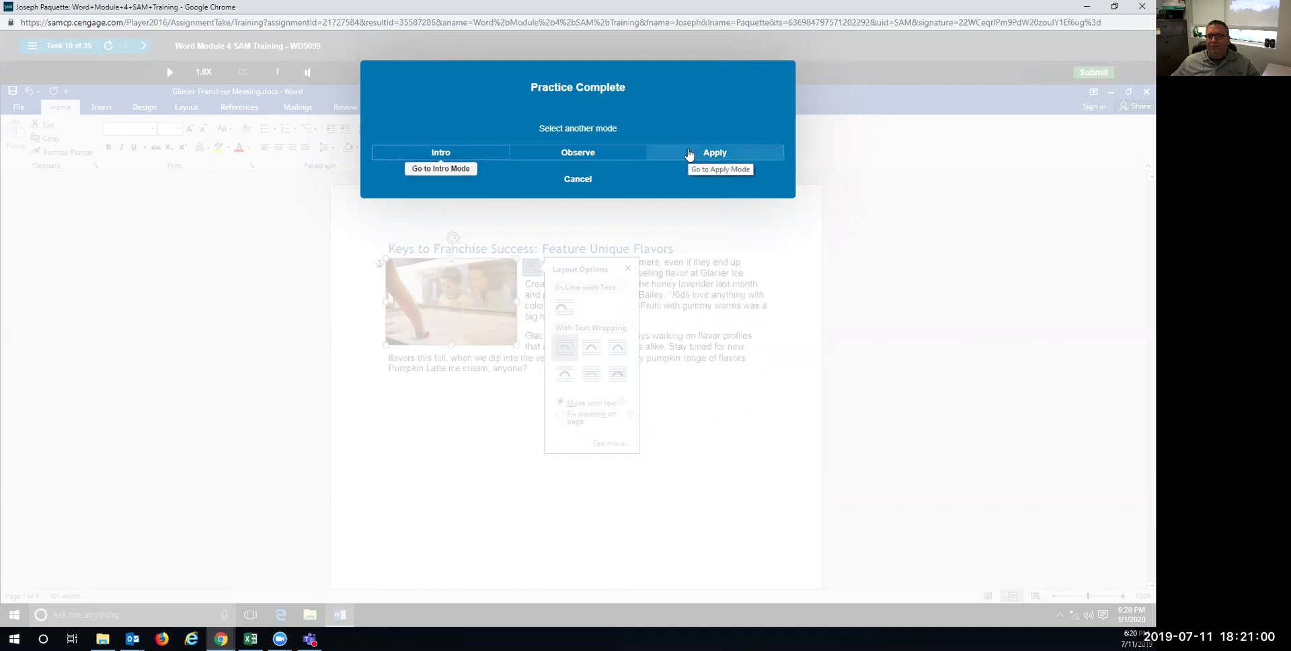
Complete Task 10 in Apply mode by wrapping the text around the picture with the Square layout option.
left_click(689, 153)
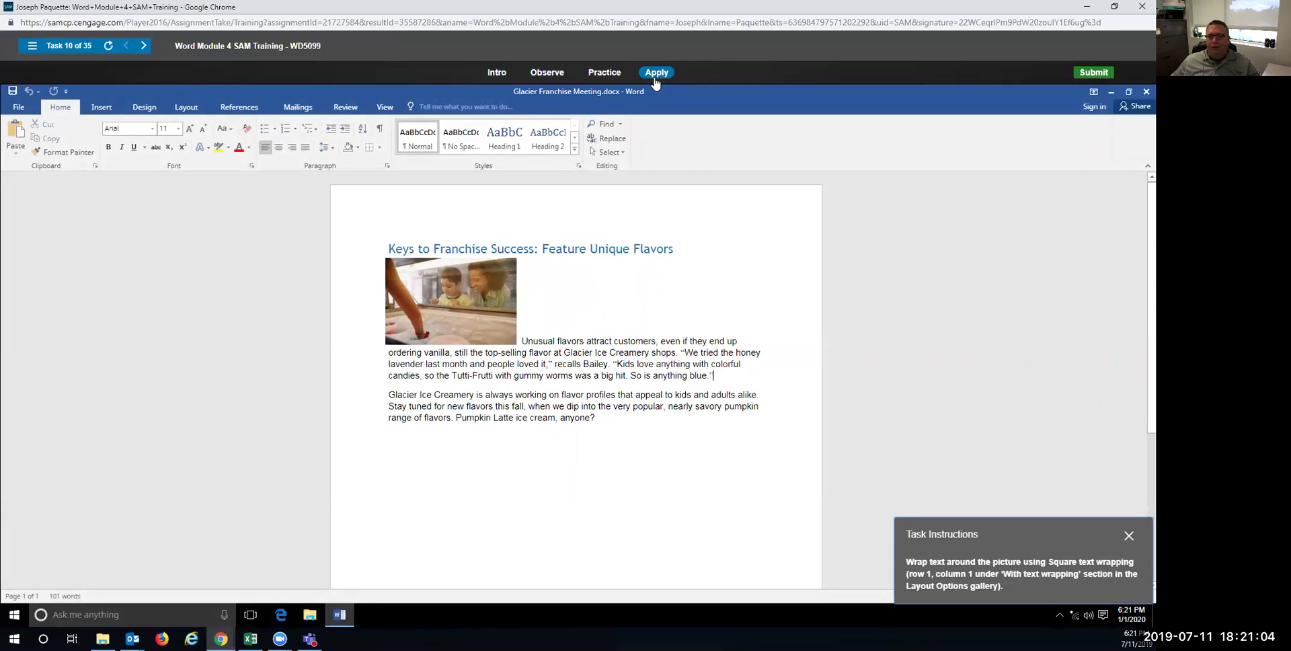
left_click(440, 307)
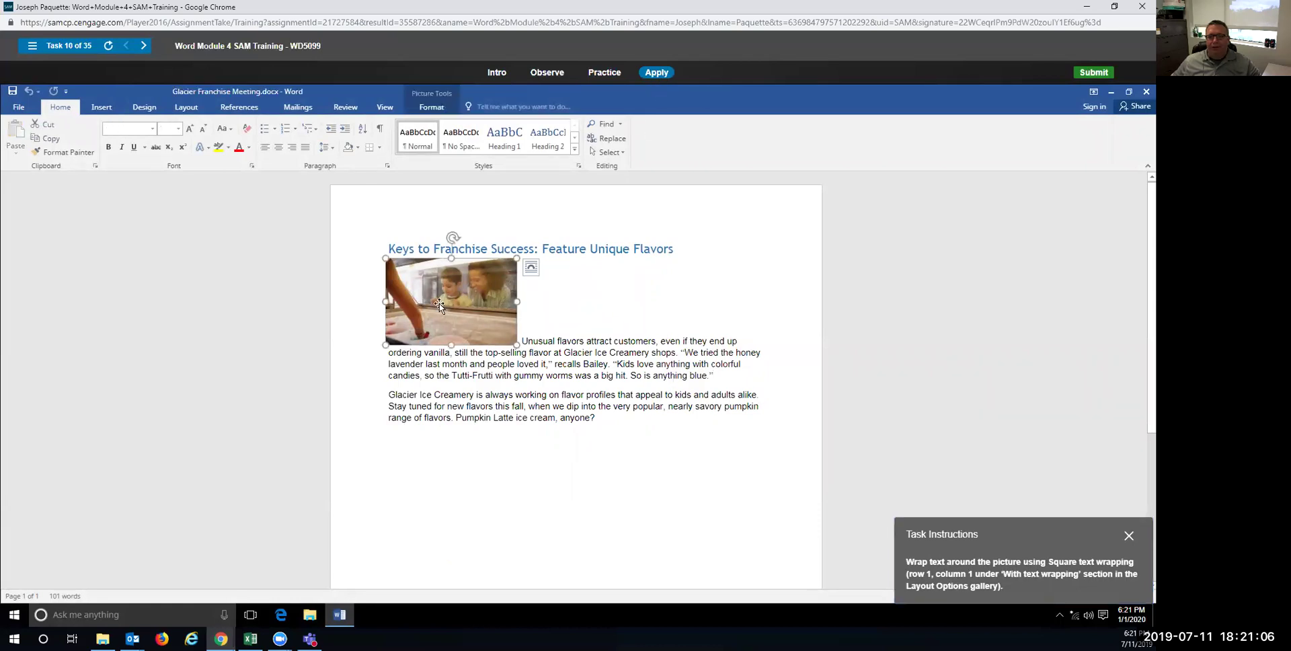
left_click(531, 268)
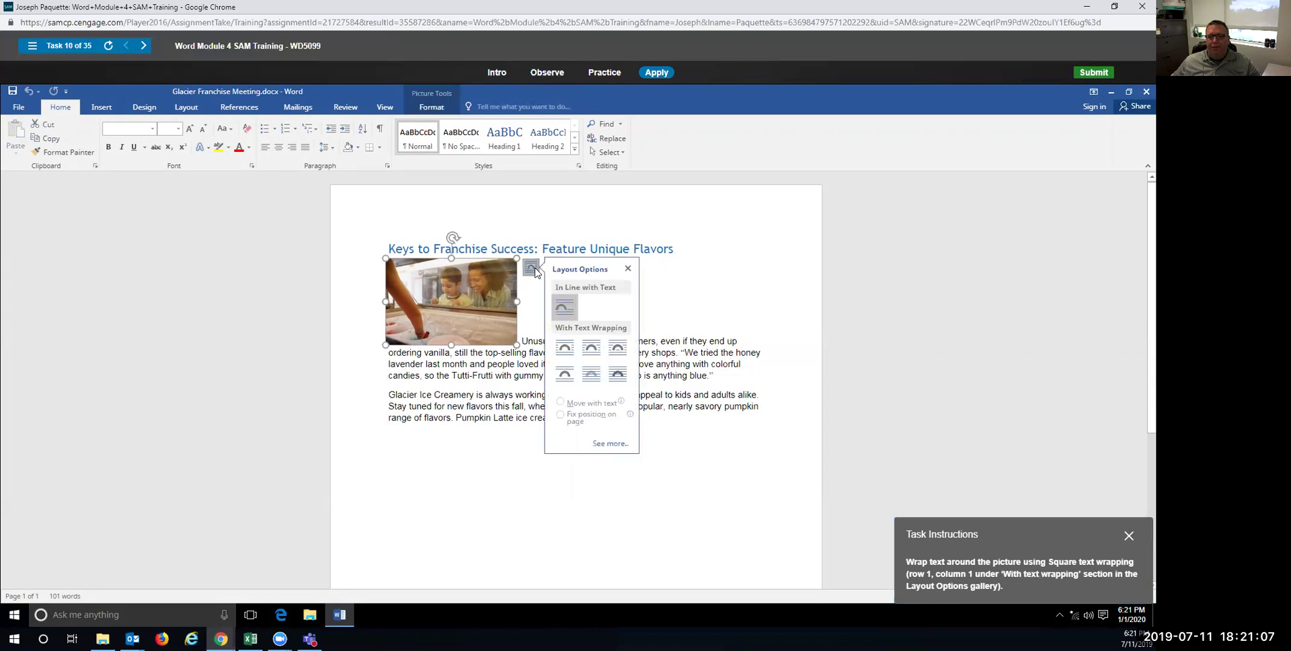
left_click(565, 348)
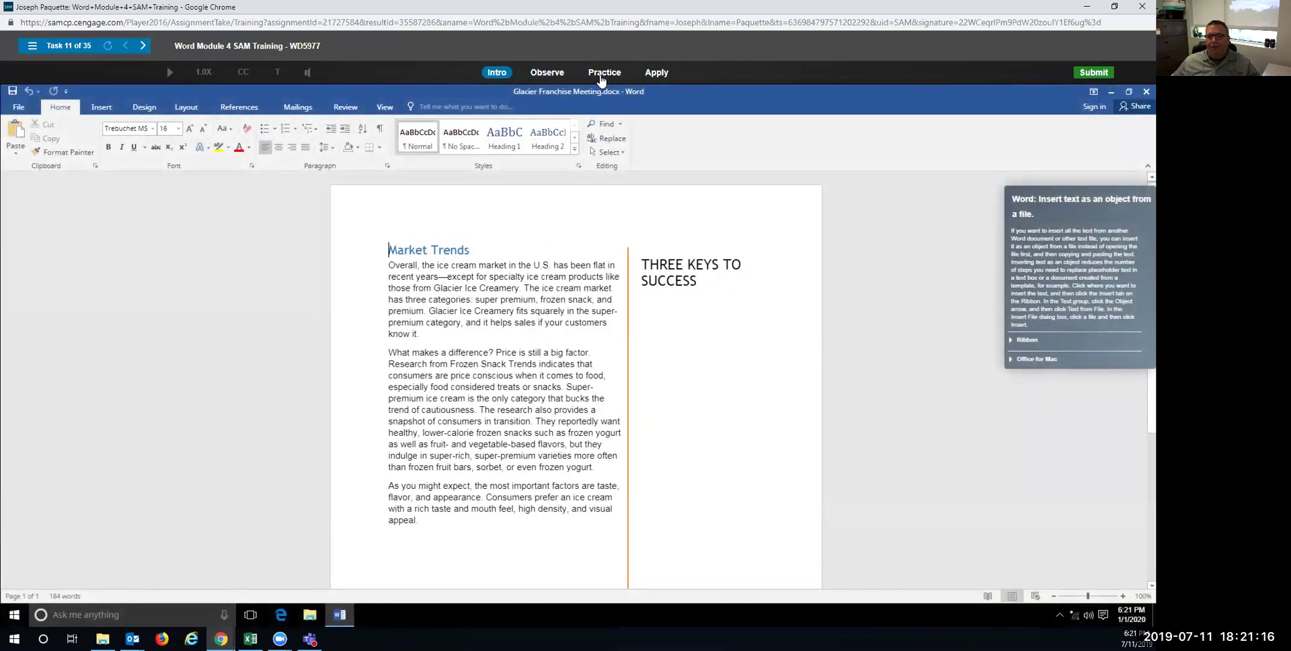
Run Task 11 in Practice mode, inserting the text from Glacier Sidebar.docx below the "THREE KEYS TO SUCCESS" heading in the sidebar text box.
left_click(604, 72)
left_click(587, 347)
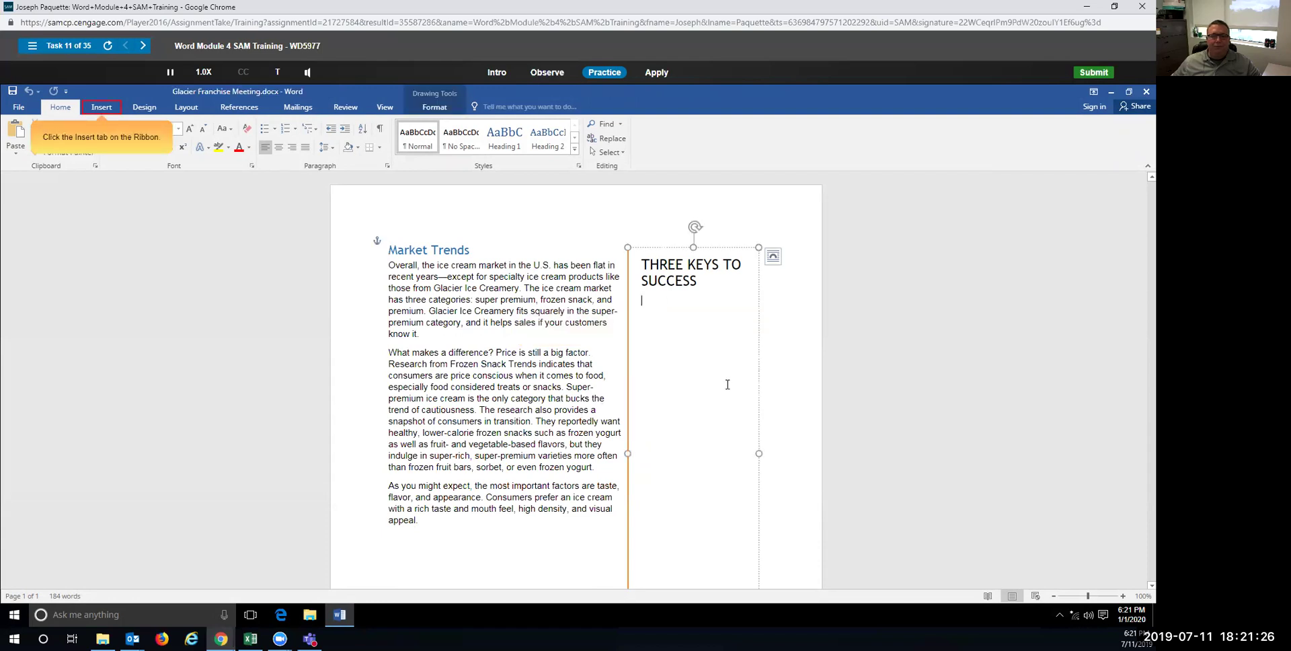
left_click(102, 109)
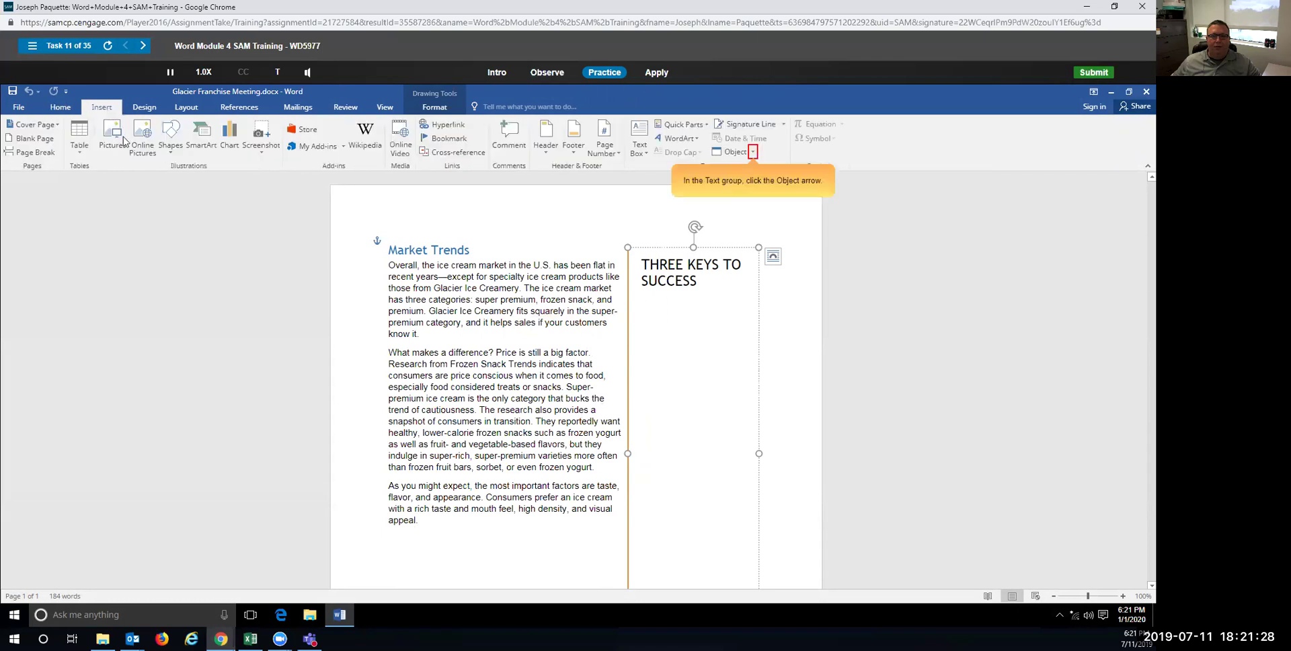
left_click(753, 152)
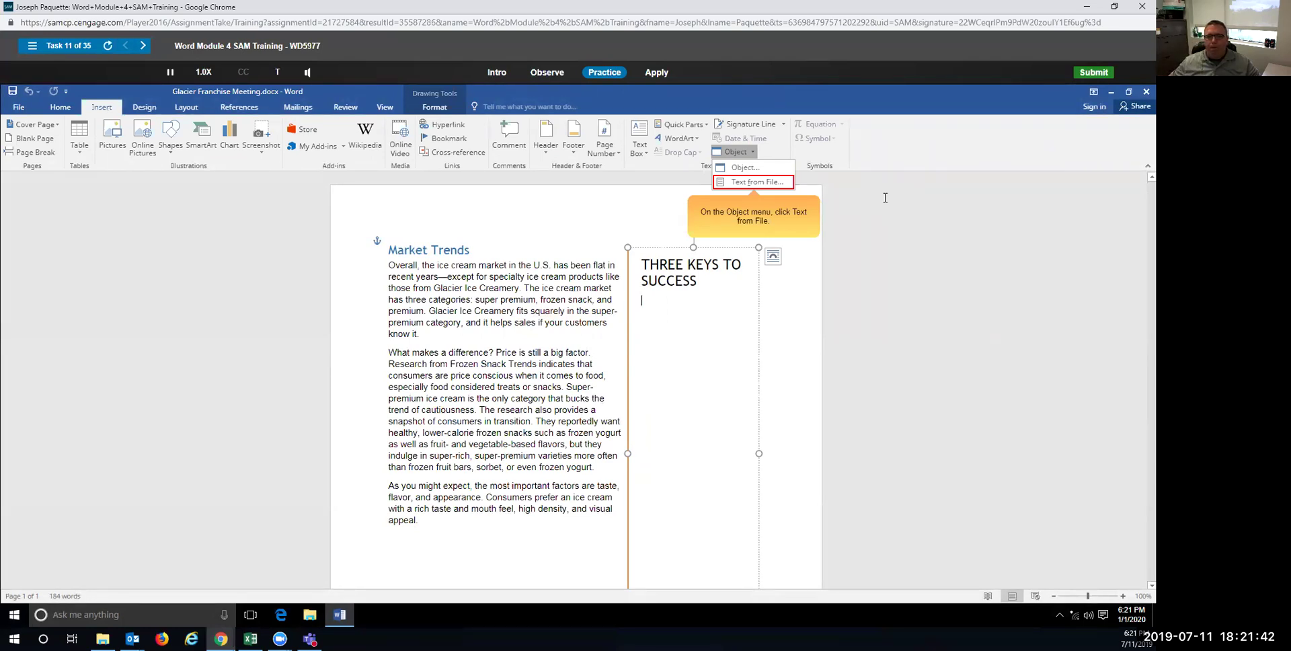
left_click(771, 181)
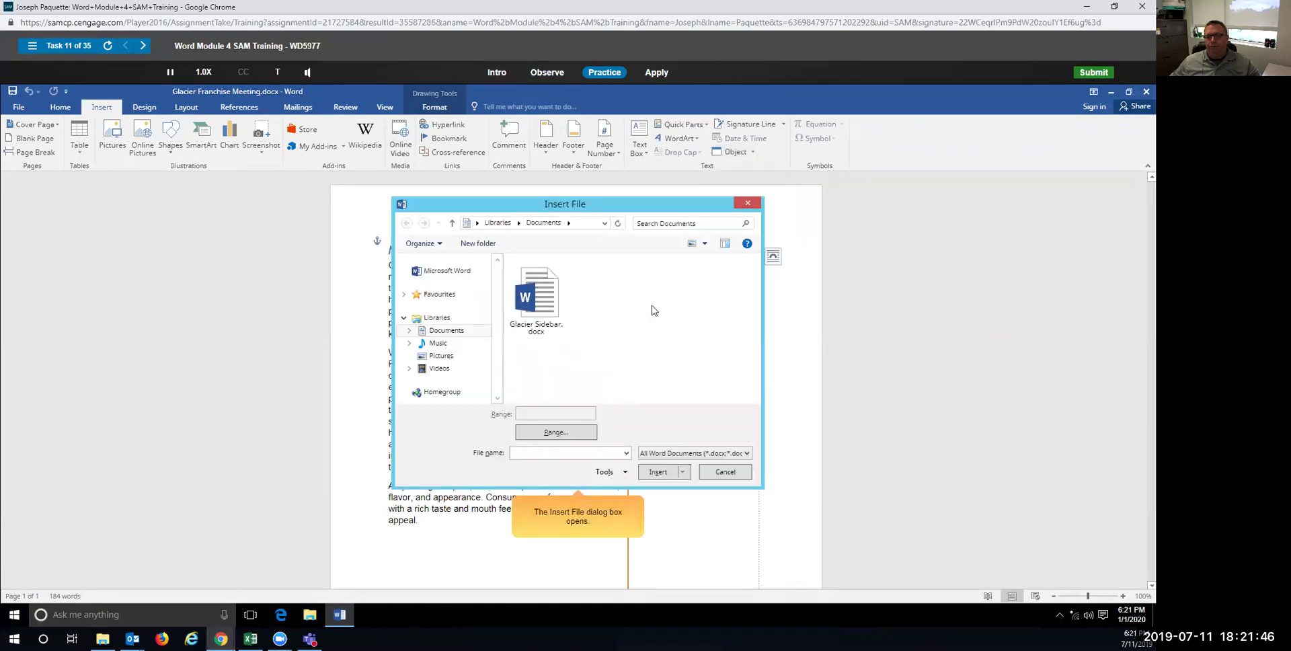
left_click(536, 302)
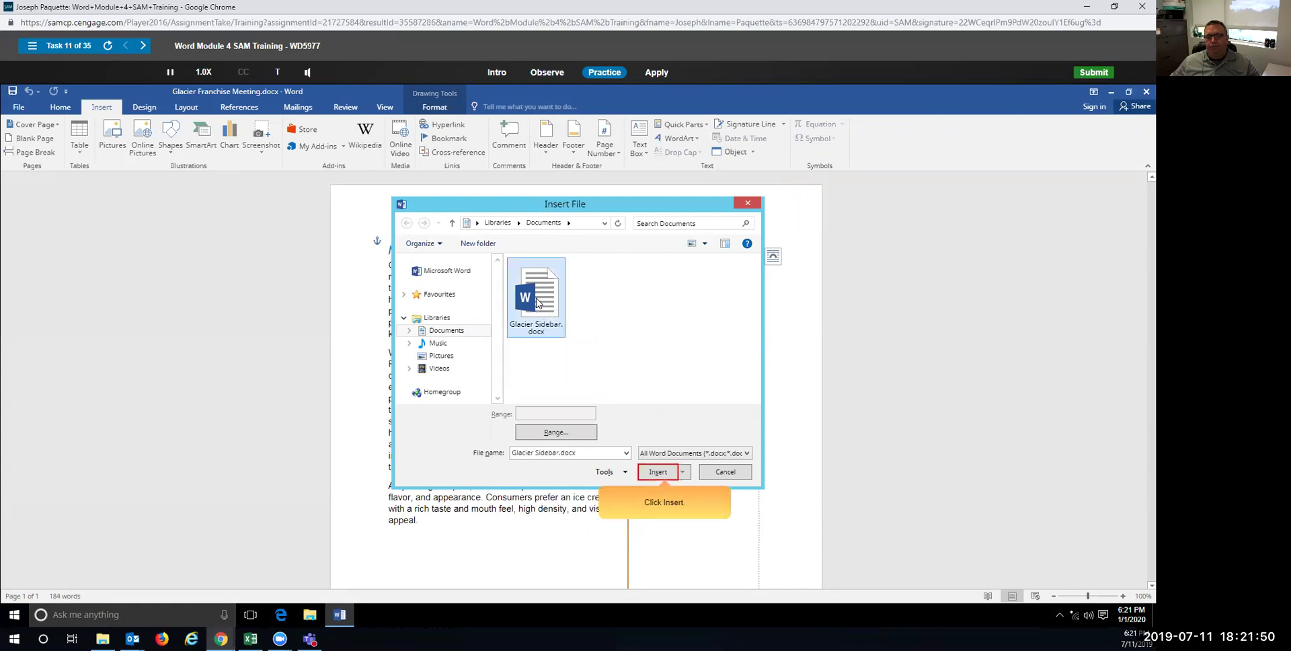
left_click(656, 471)
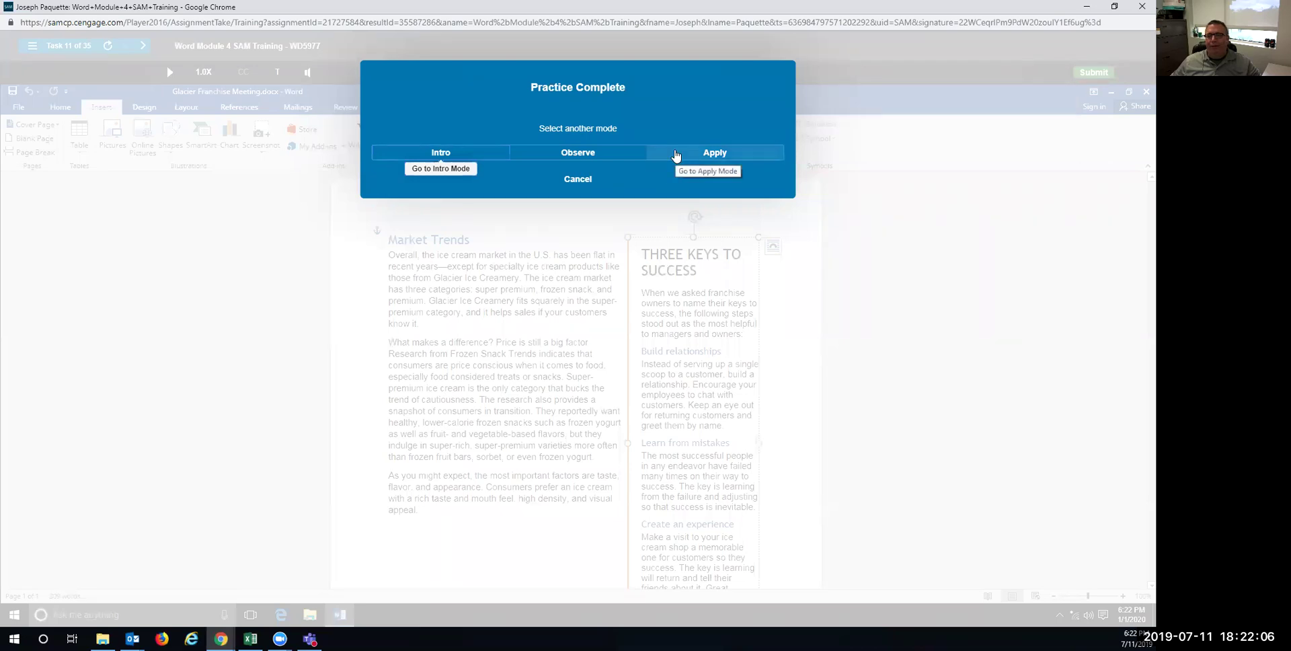
Complete Task 11 in Apply mode by inserting the text from Glacier Sidebar.docx into the blank paragraph of the sidebar text box.
left_click(676, 154)
left_click(666, 337)
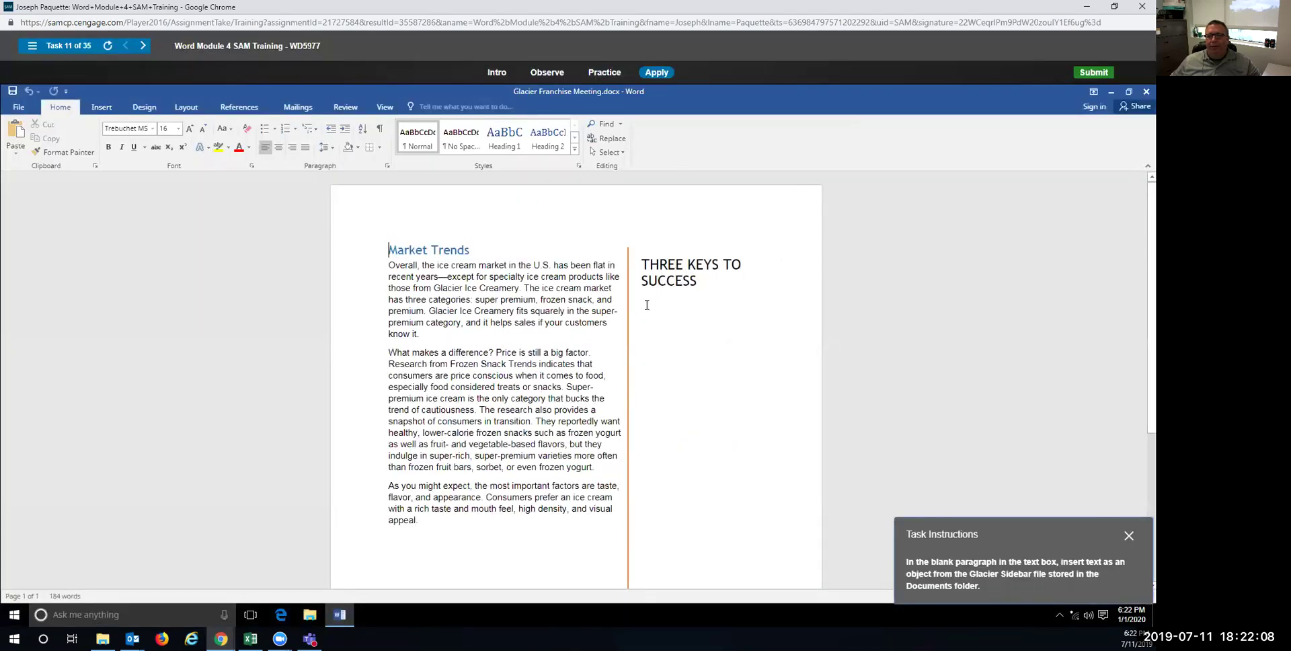
left_click(102, 108)
left_click(752, 153)
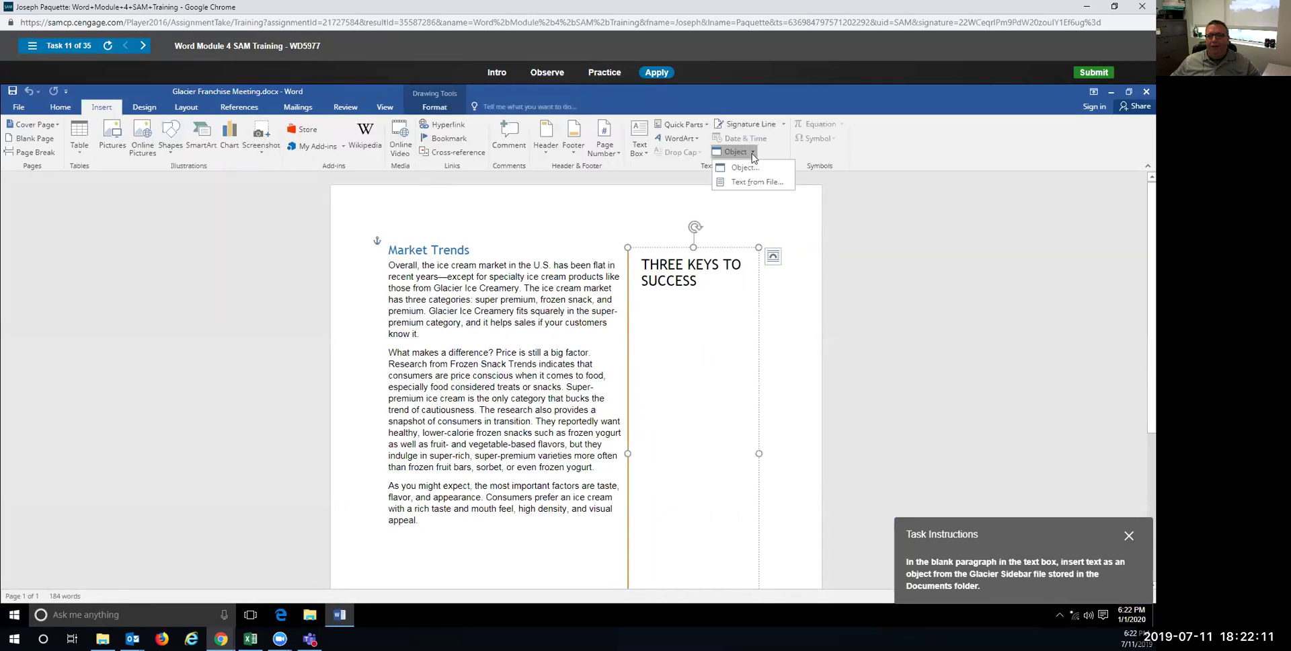
left_click(749, 187)
left_click(543, 299)
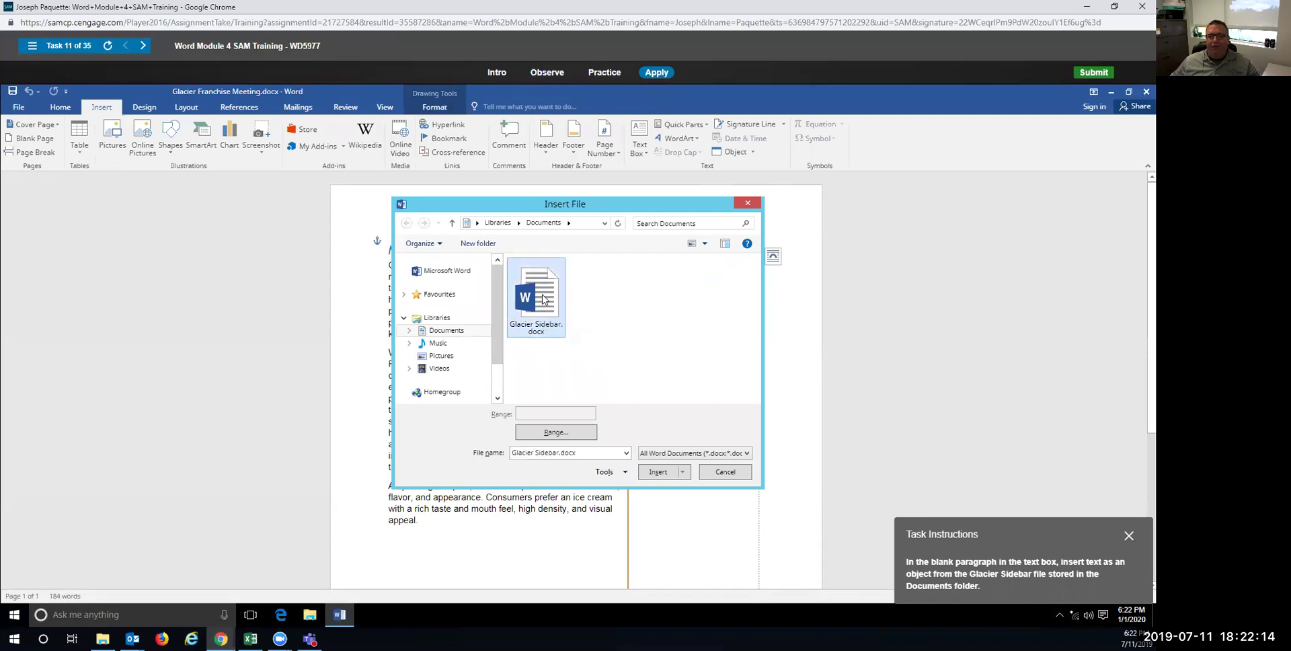
left_click(661, 476)
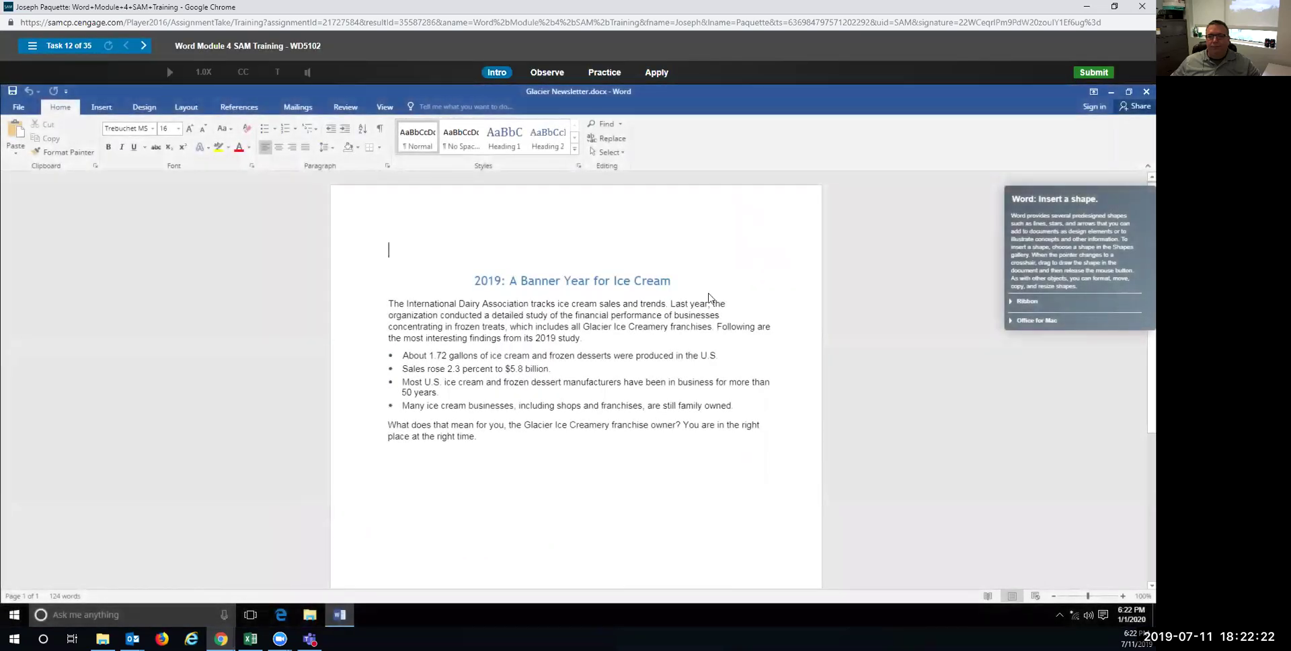
Run Task 12 in Practice mode, drawing an Up Ribbon shape about as wide as the "2019: A Banner Year for Ice Cream" heading above it.
left_click(600, 74)
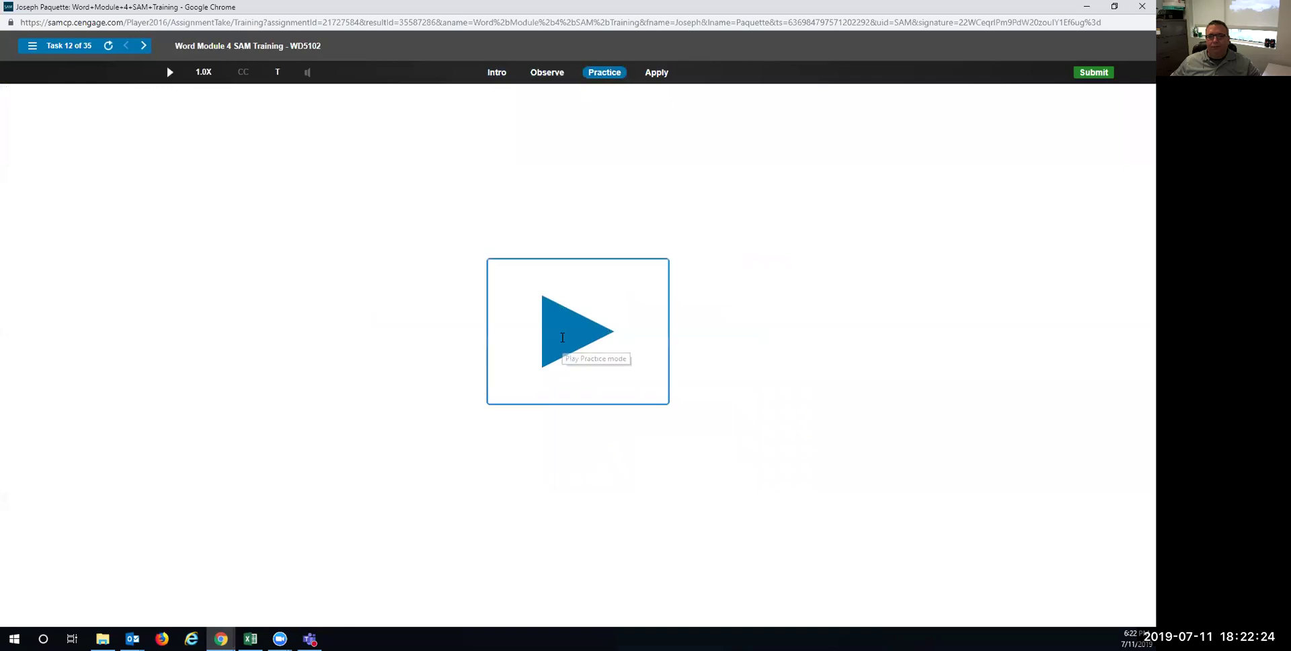
left_click(562, 337)
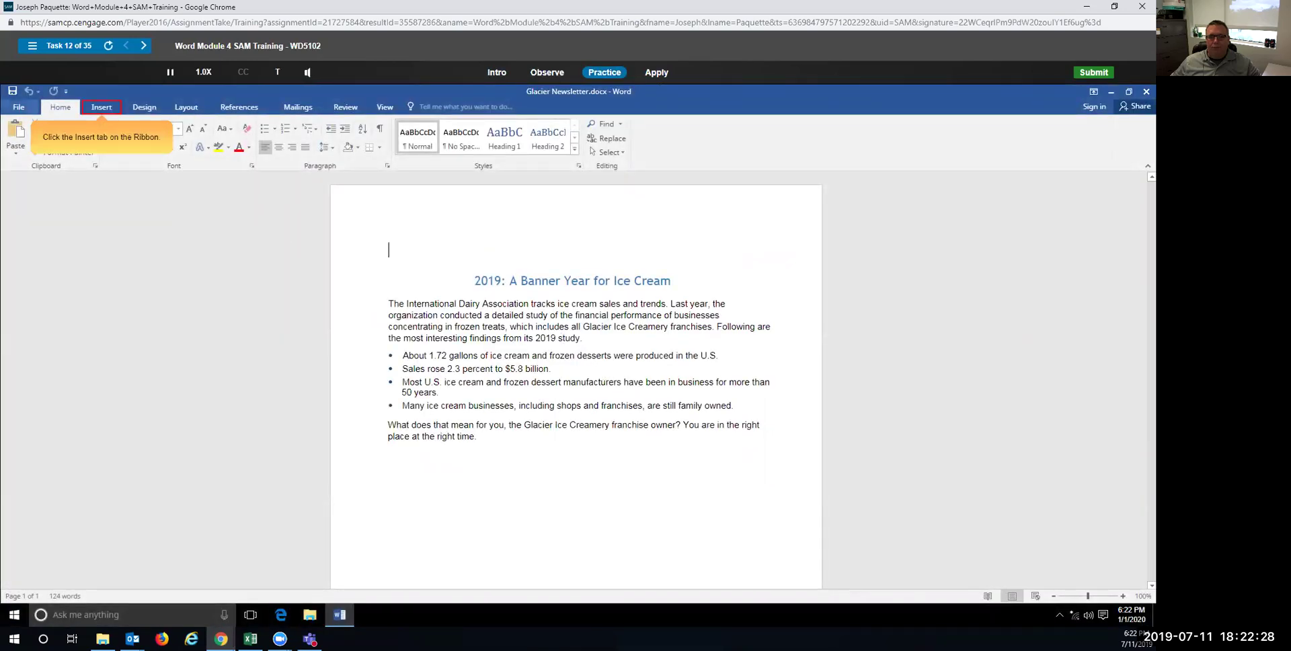
left_click(101, 107)
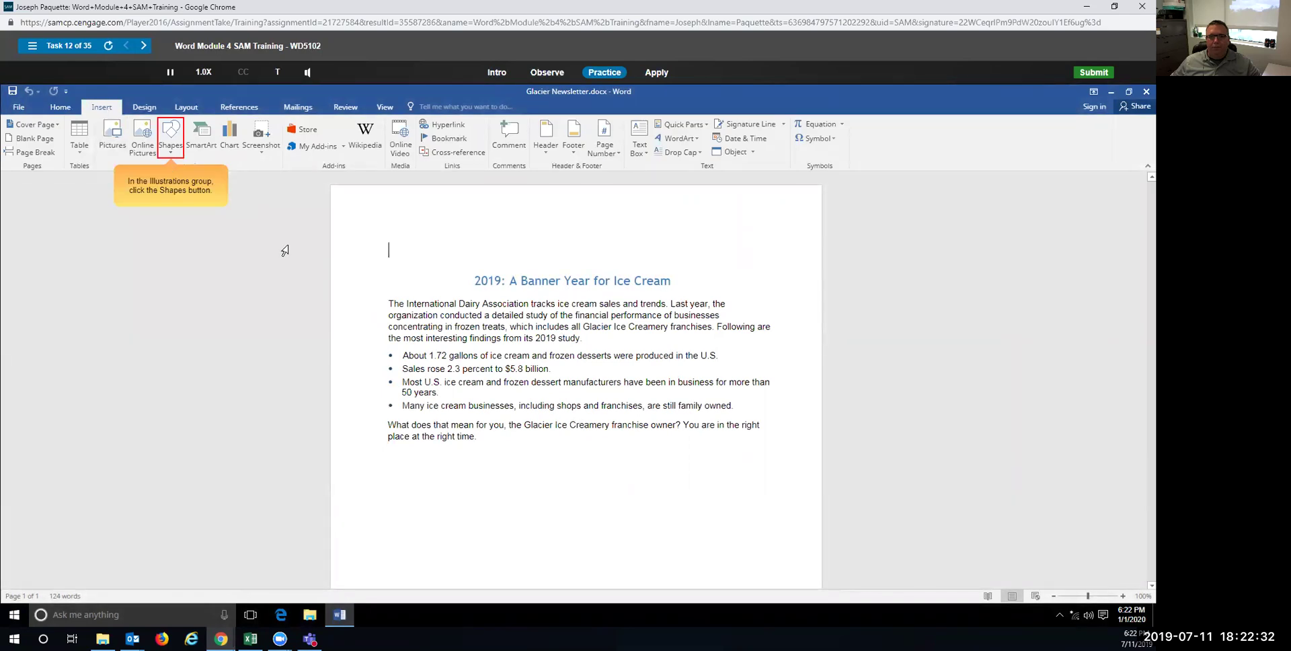
left_click(171, 138)
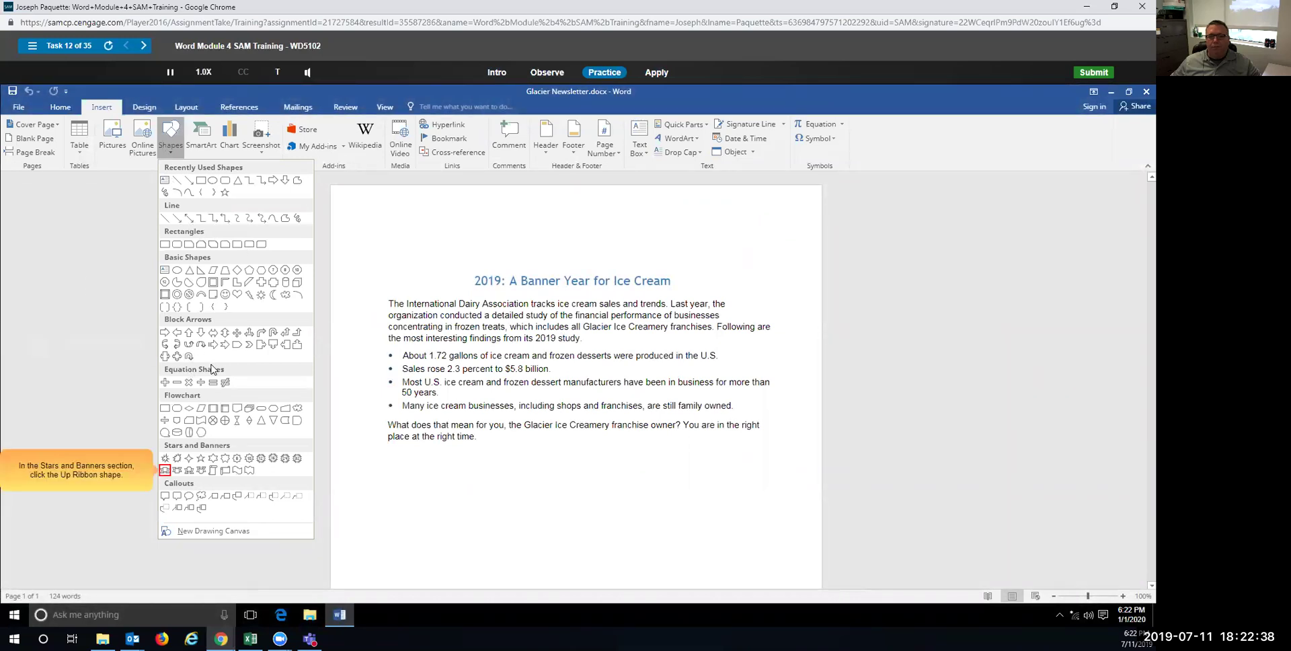
left_click(165, 470)
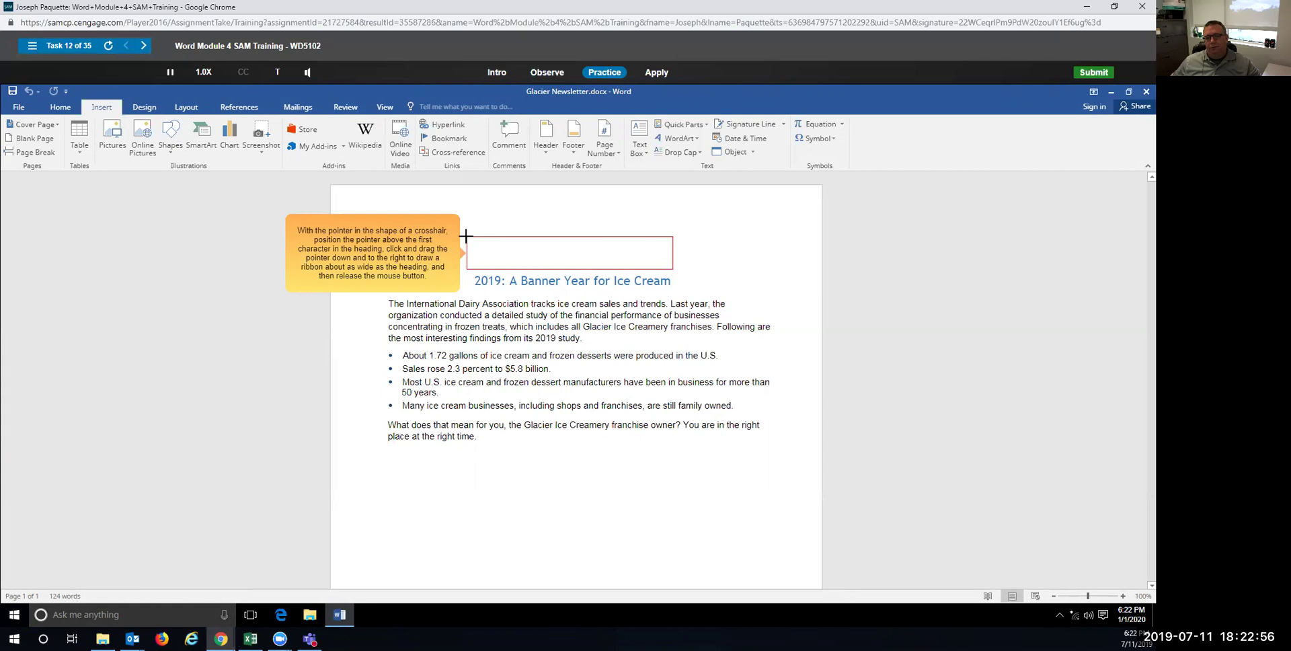
left_click_drag(466, 236, 671, 267)
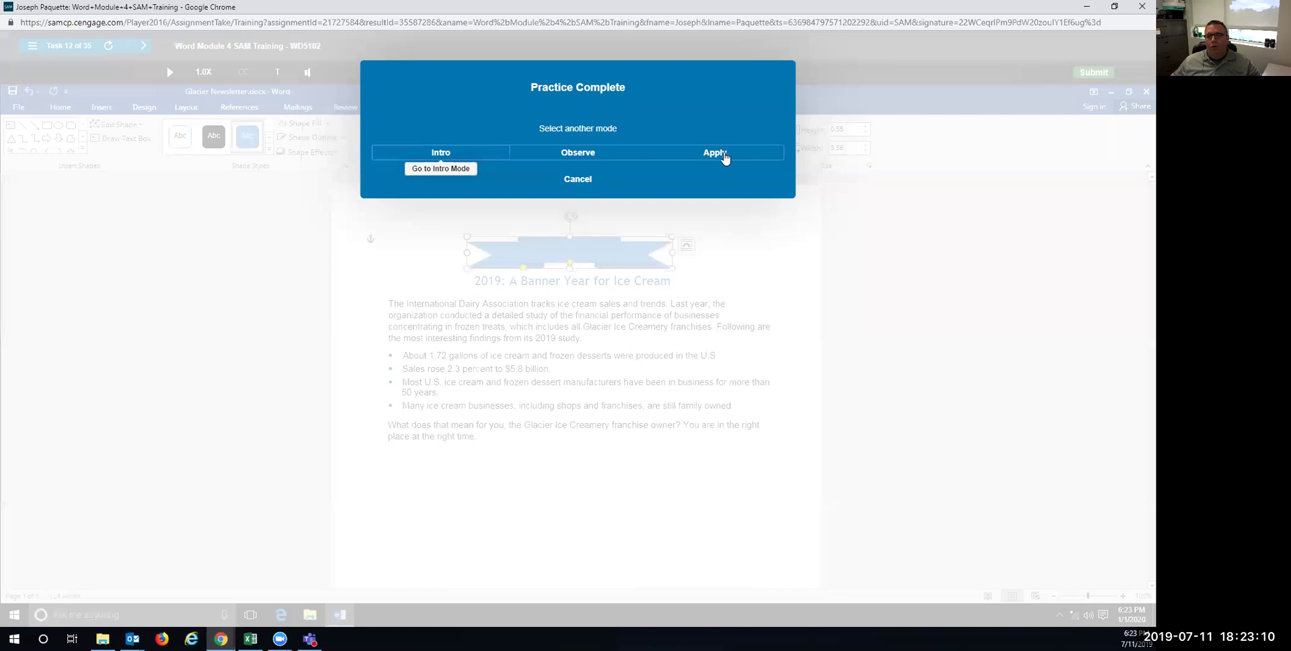
Complete Task 12 in Apply mode by drawing a heading-wide Up Ribbon from Stars and Banners directly above the heading.
left_click(724, 157)
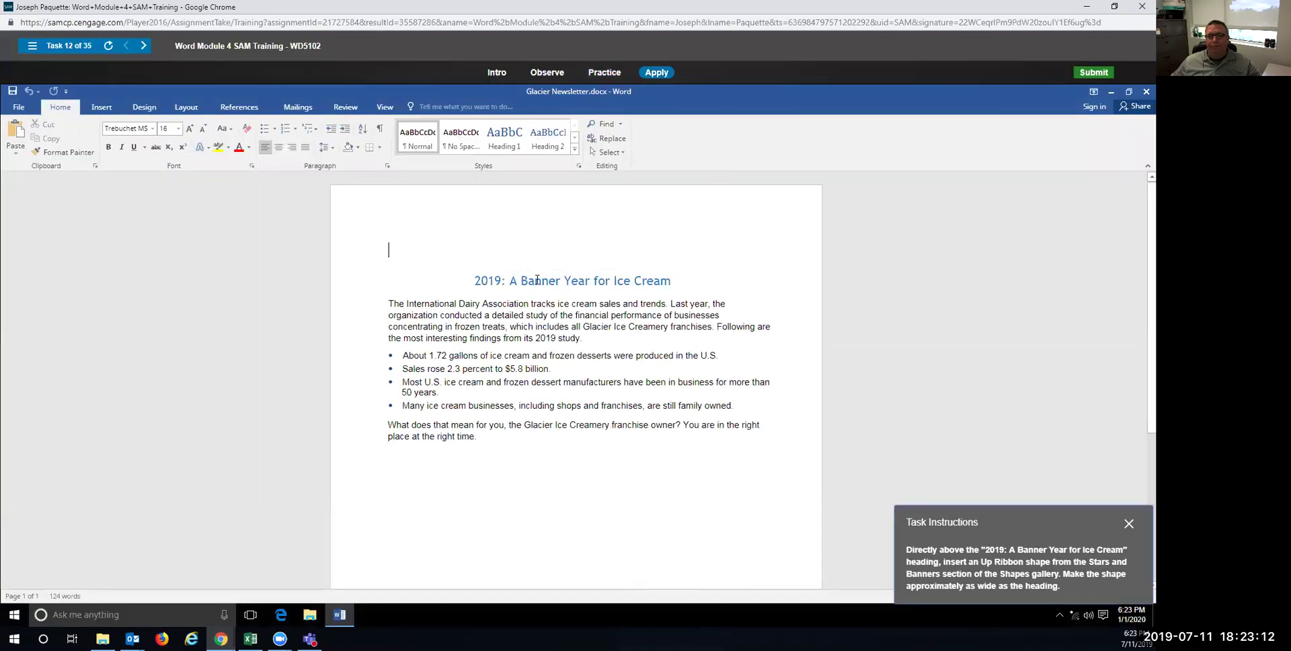
left_click(101, 107)
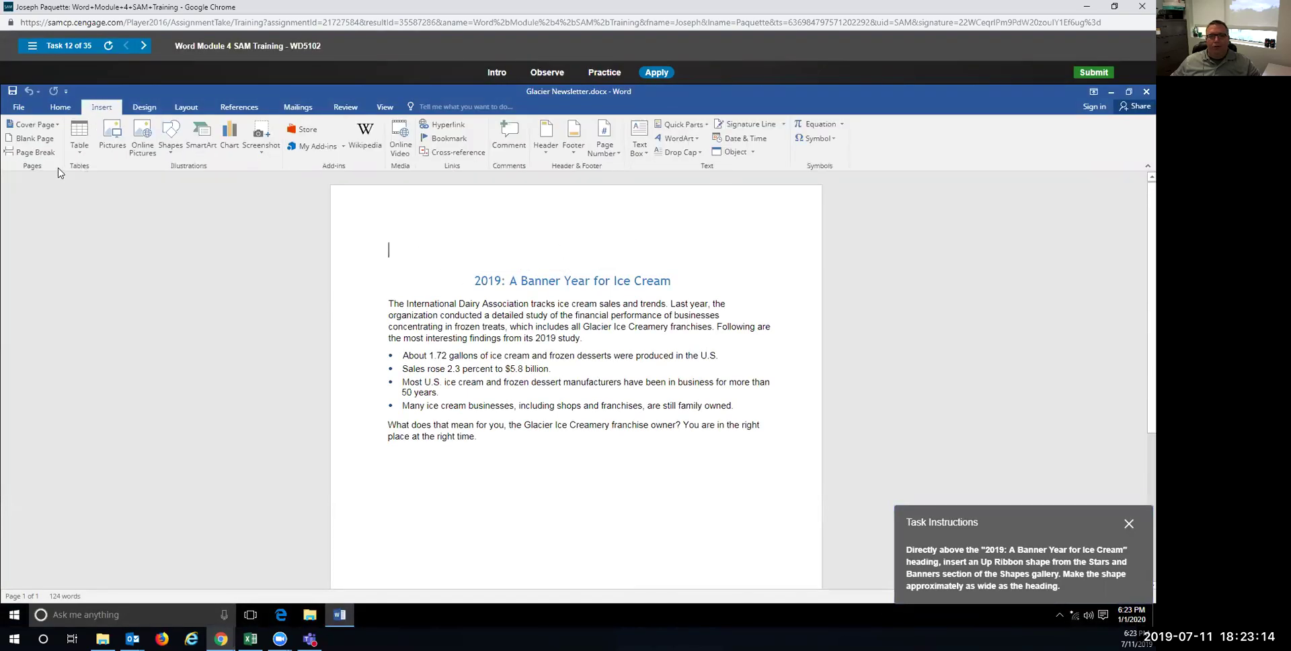
left_click(171, 141)
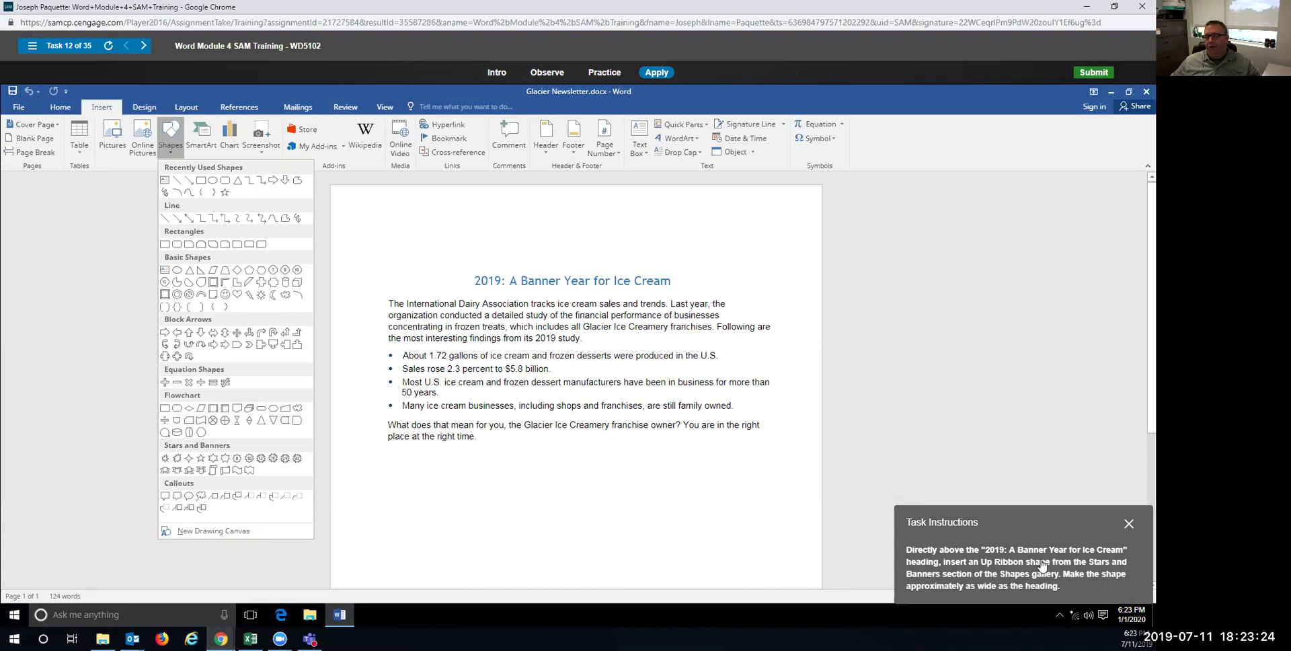
left_click(165, 470)
left_click_drag(474, 244, 674, 269)
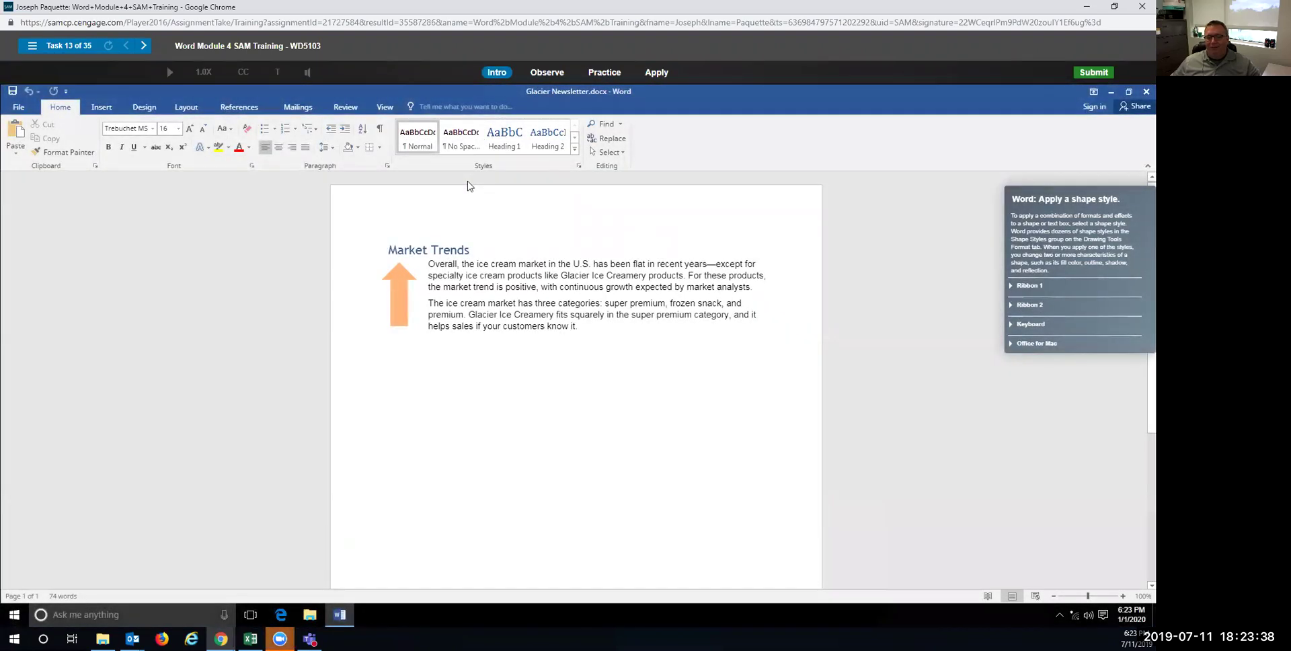
left_click(279, 638)
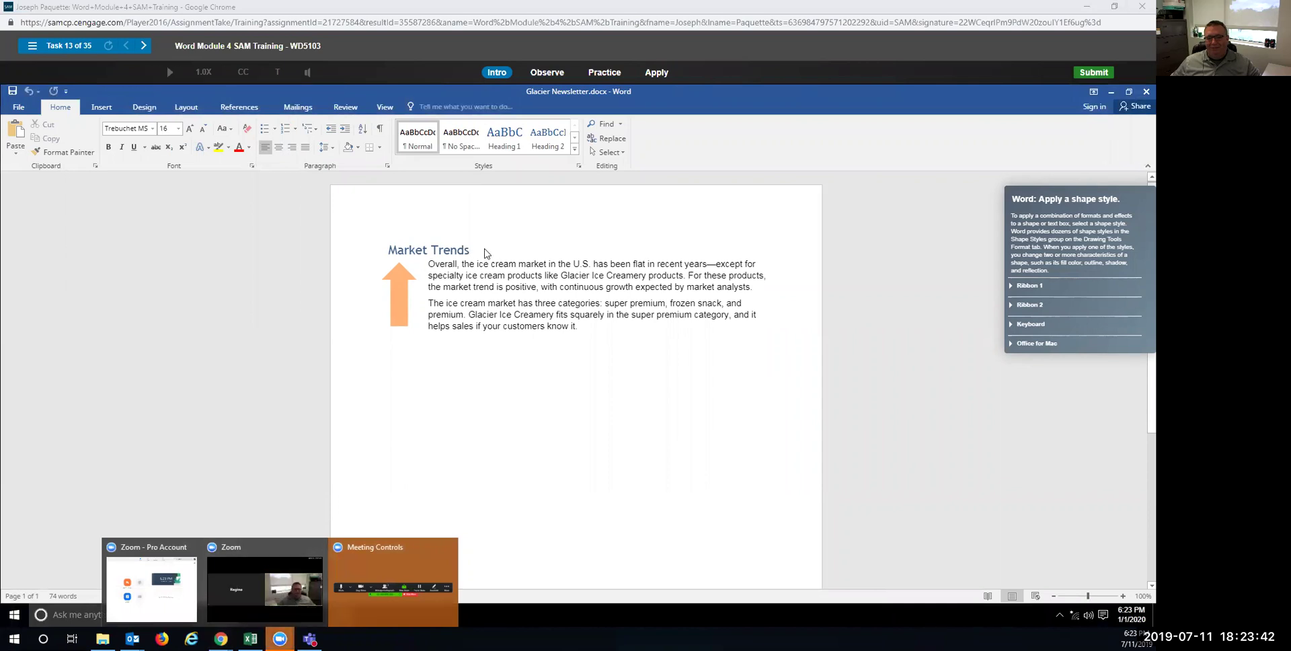
left_click(480, 257)
left_click(280, 638)
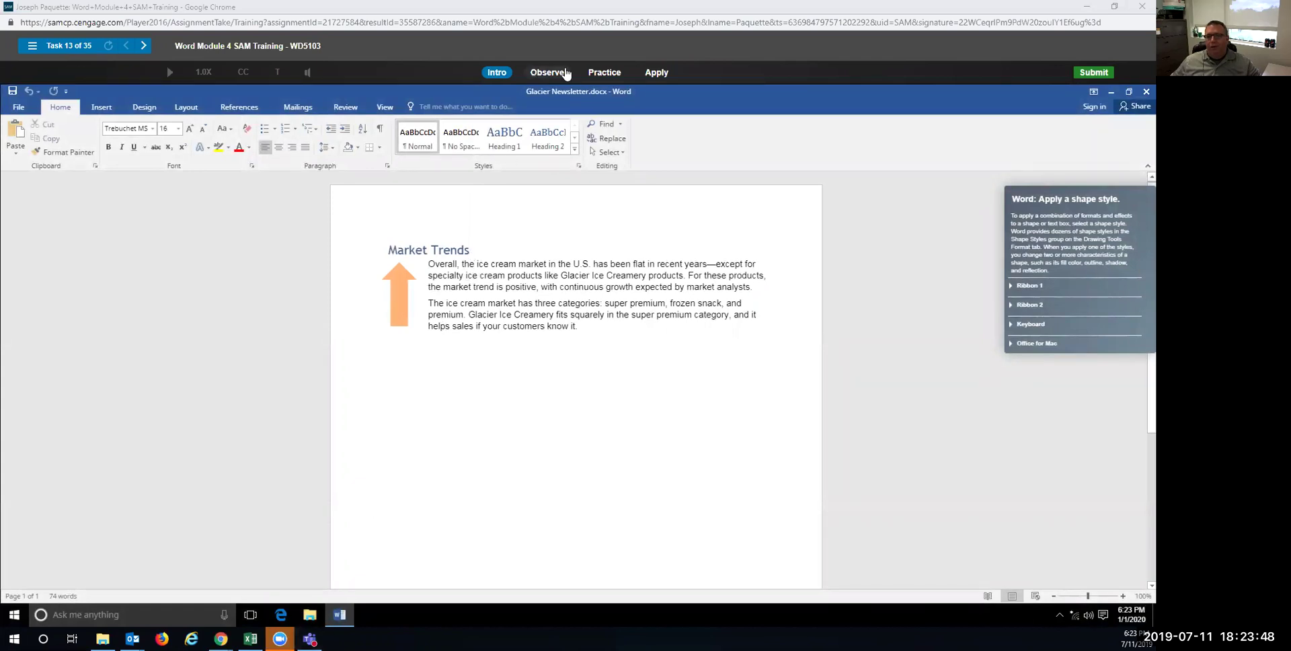
Start Task 13 in Practice mode, select the orange arrow beside the Market Trends text and show its drawing format options.
left_click(591, 71)
left_click(556, 342)
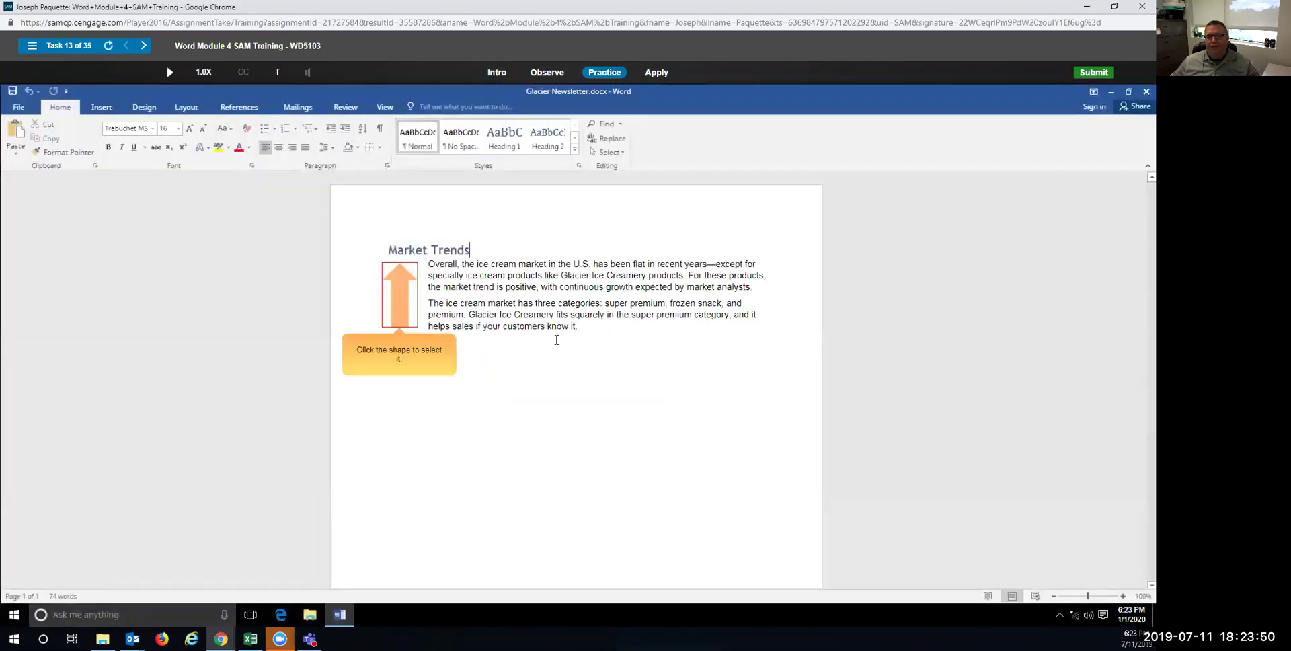
left_click(401, 289)
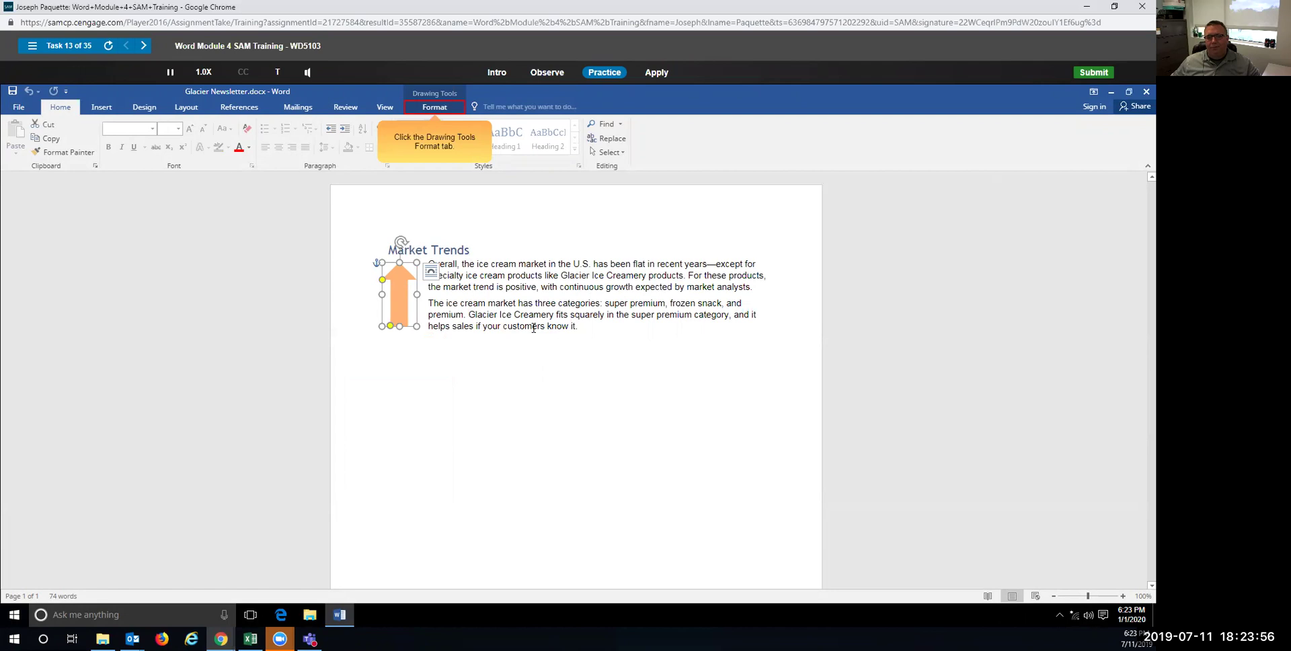
left_click(430, 110)
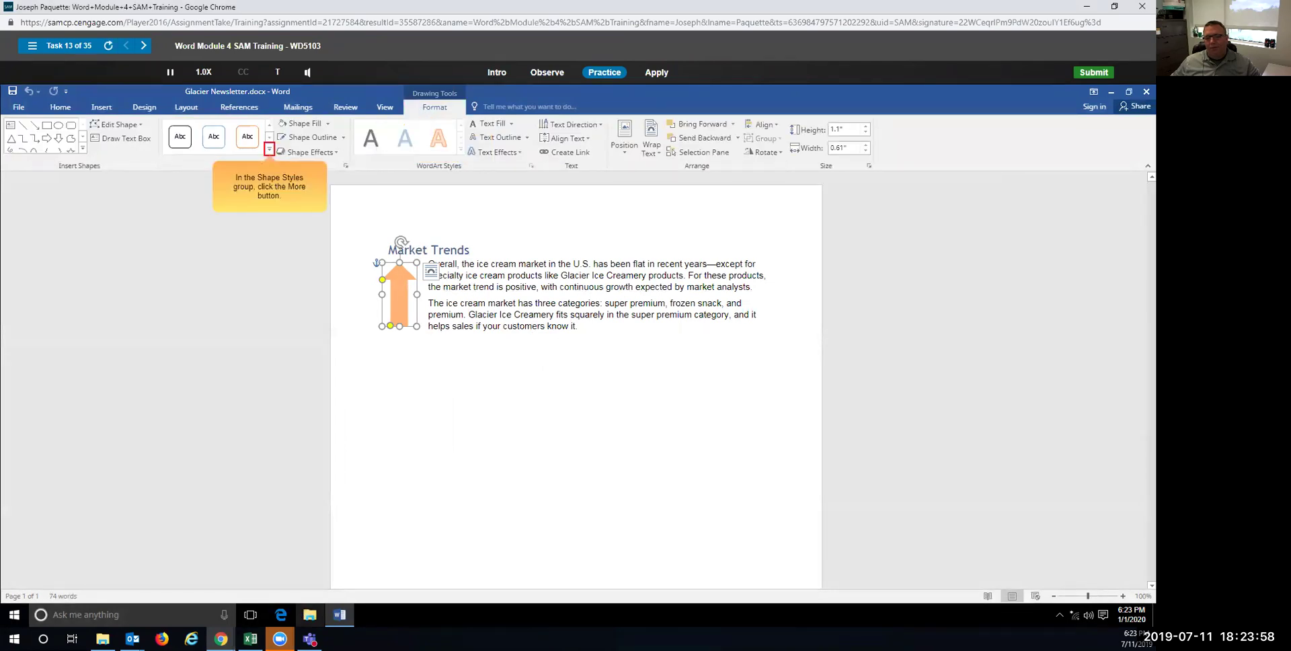
Check the MindTap assignment window and the online class session's chat, returning to the SAM training.
mouse_move(221, 639)
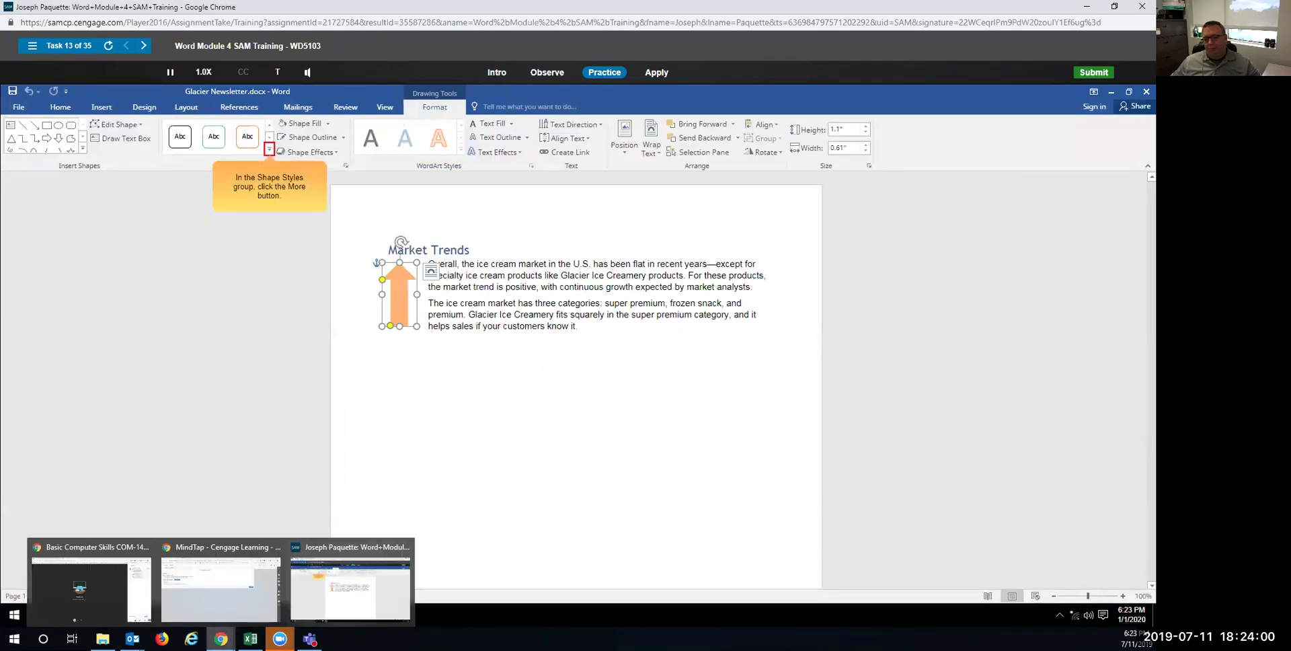
left_click(204, 588)
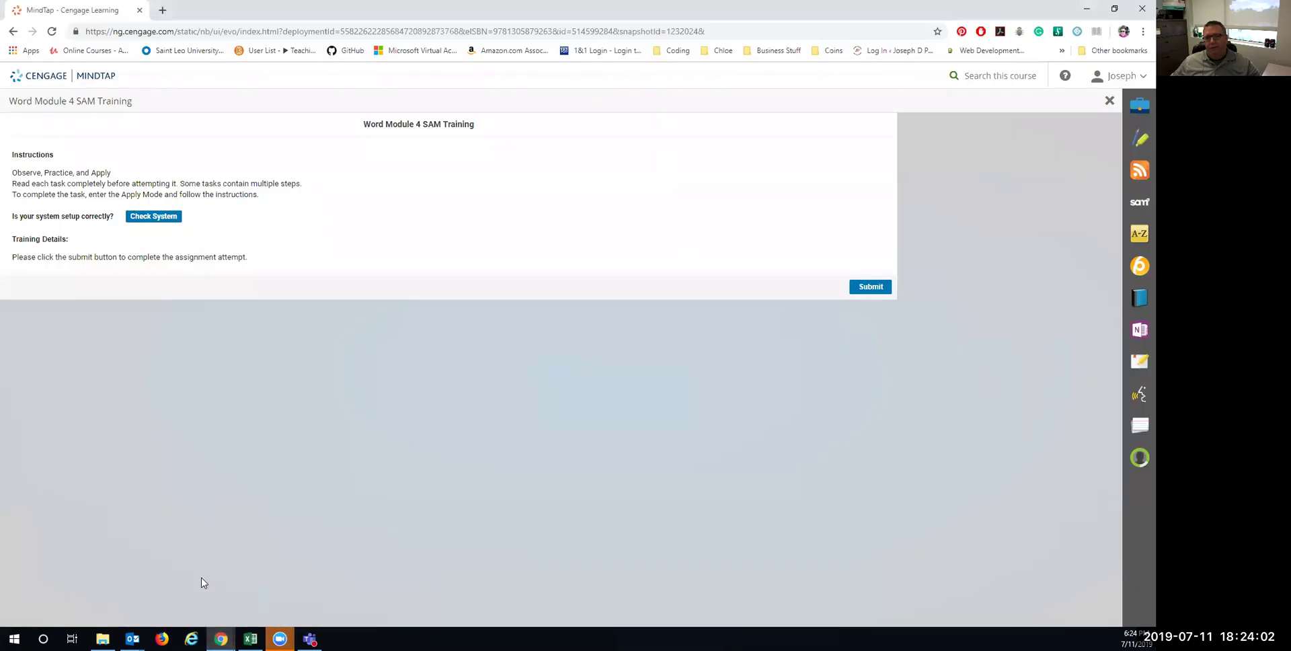
left_click(1087, 8)
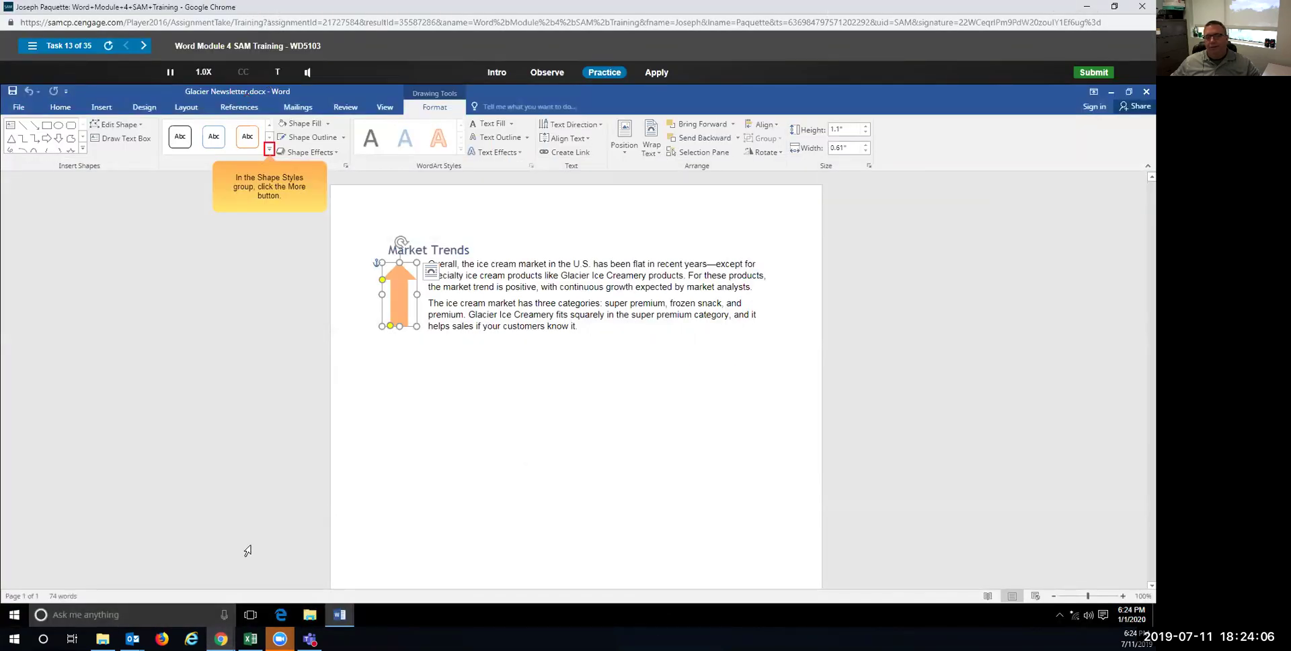
mouse_move(221, 639)
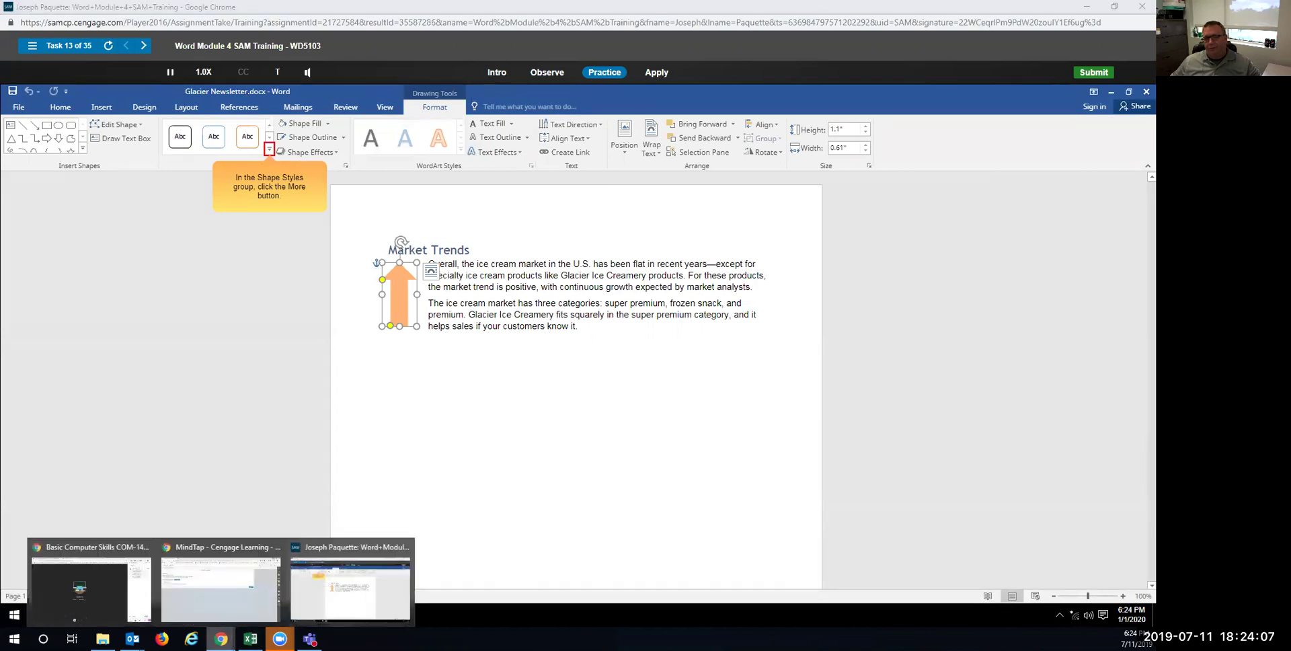
left_click(83, 597)
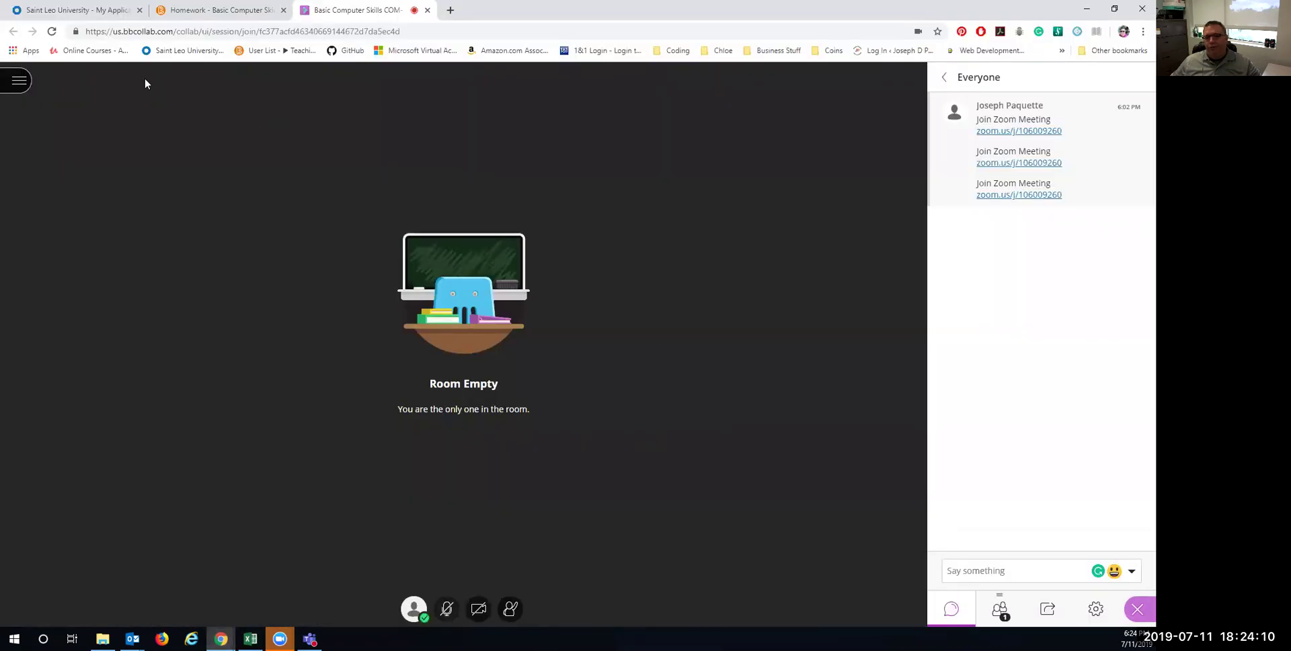
left_click(1087, 8)
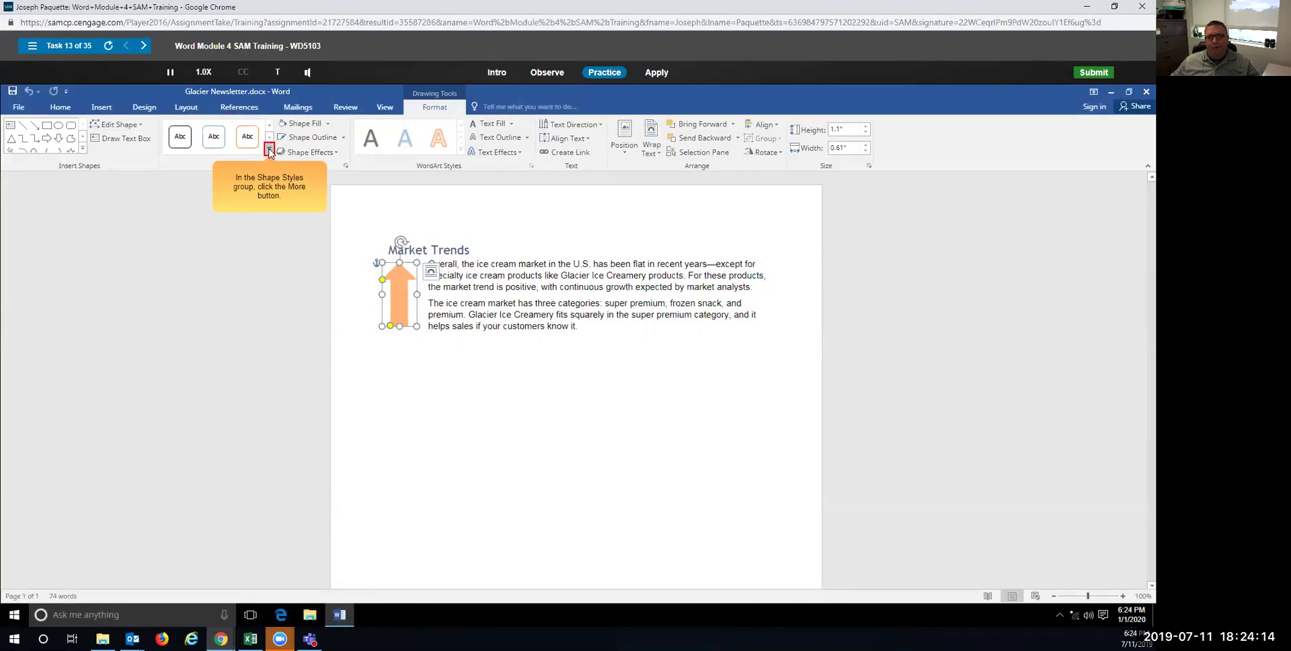
Apply the Moderate Effect - Orange, Accent 2 shape style to the arrow, finishing Task 13 in both Practice and Apply modes.
left_click(269, 149)
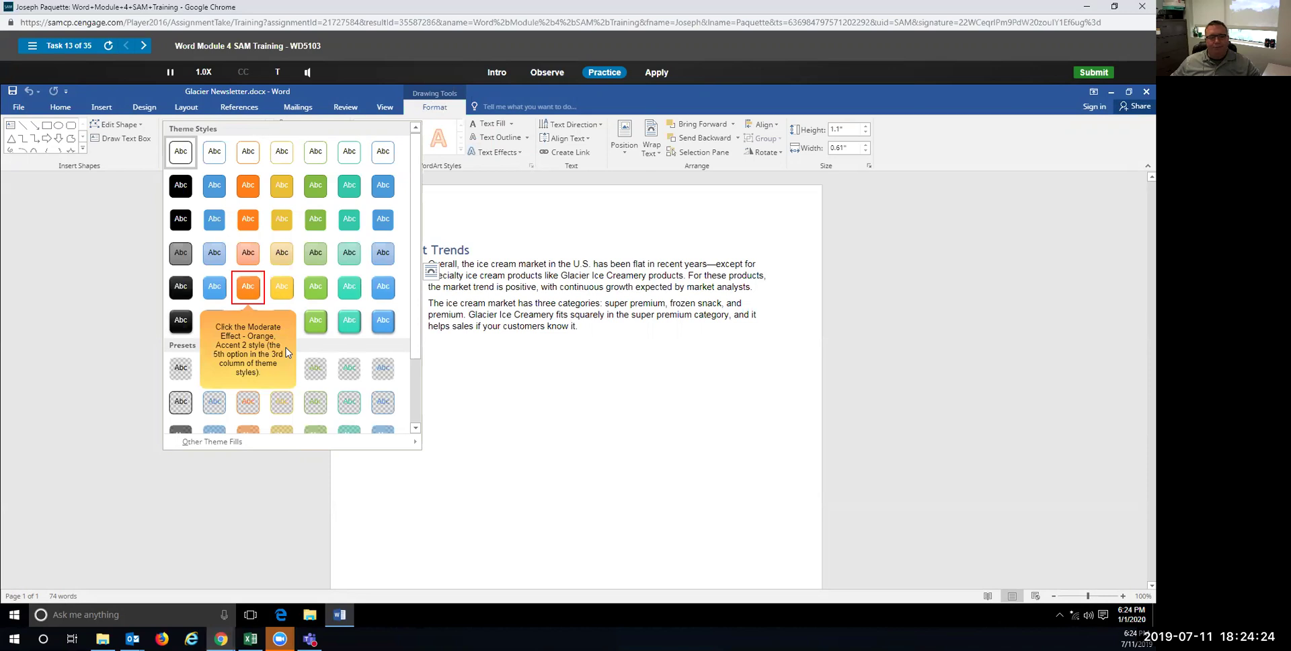
left_click(248, 291)
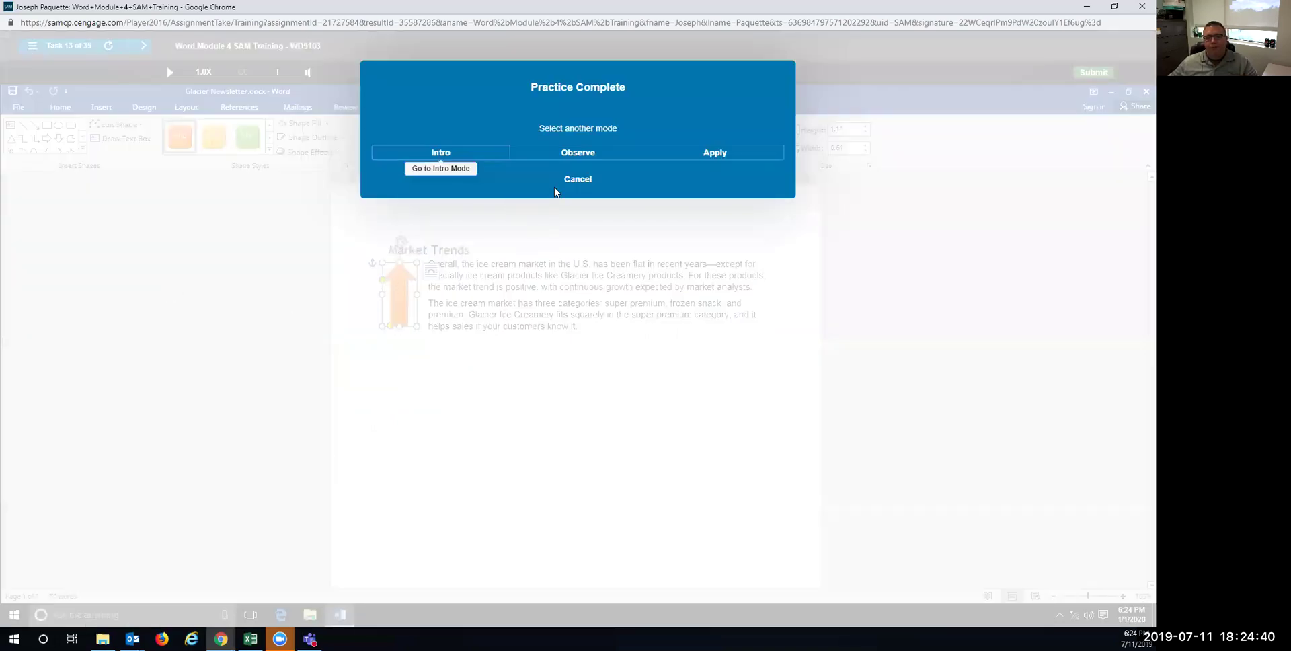
left_click(713, 153)
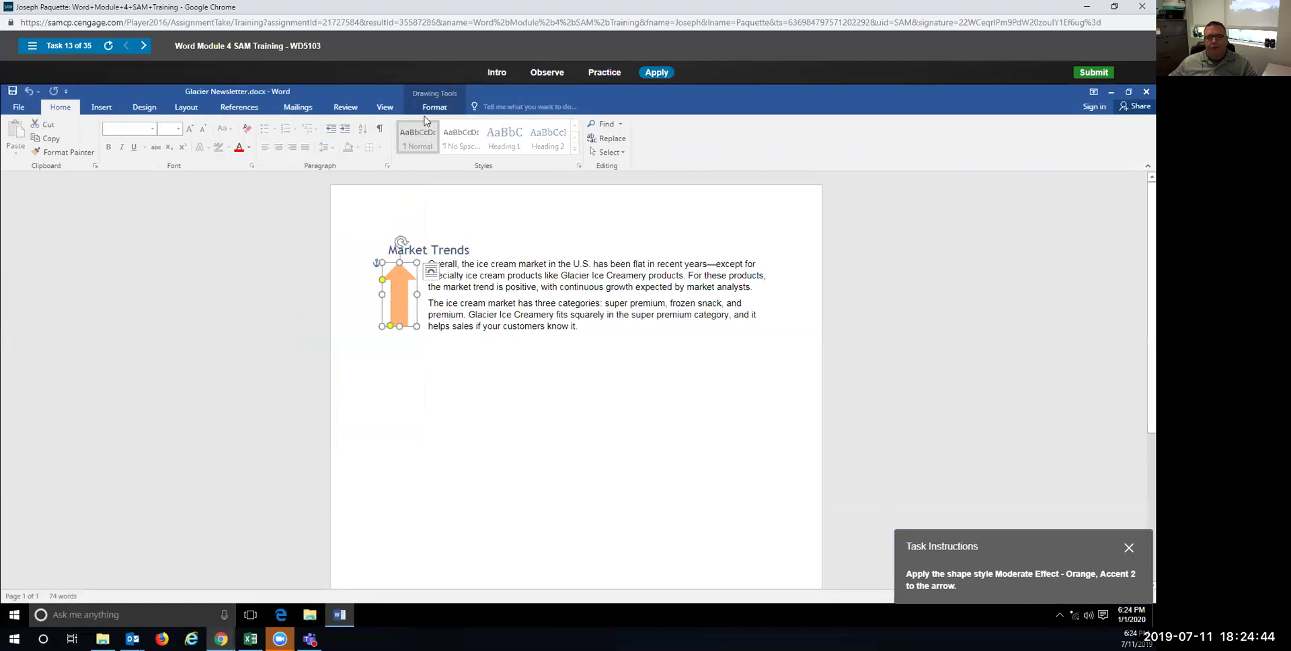
left_click(430, 109)
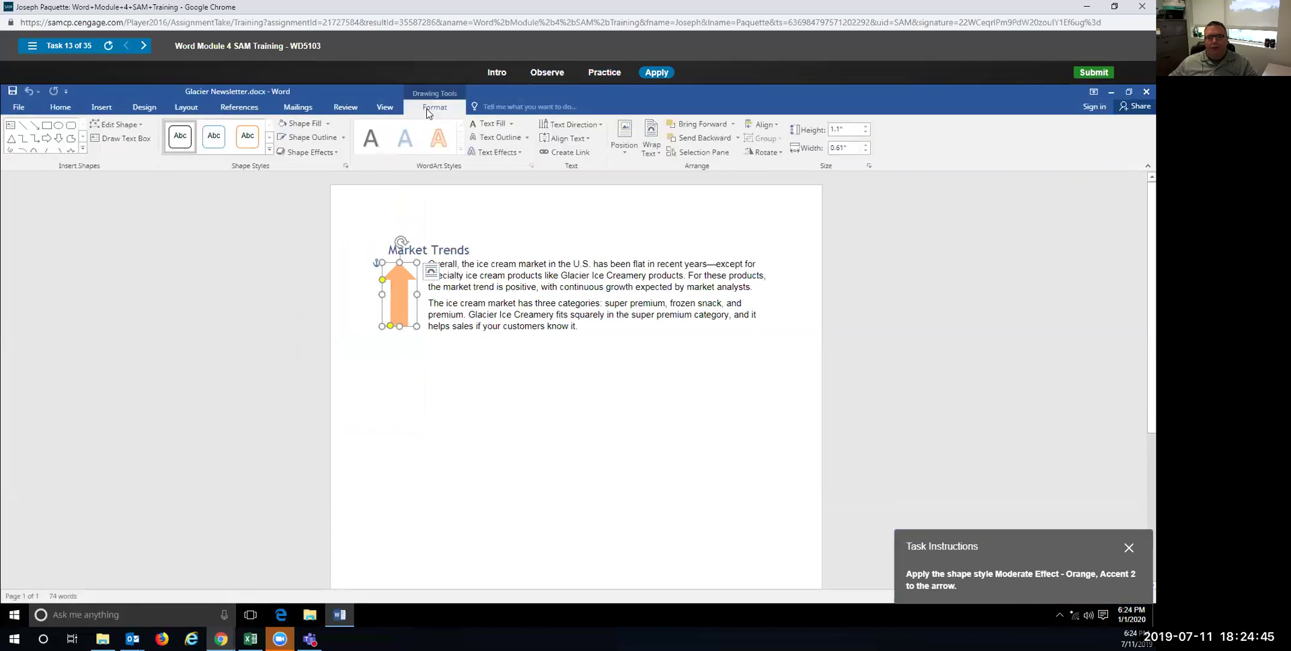
left_click(268, 150)
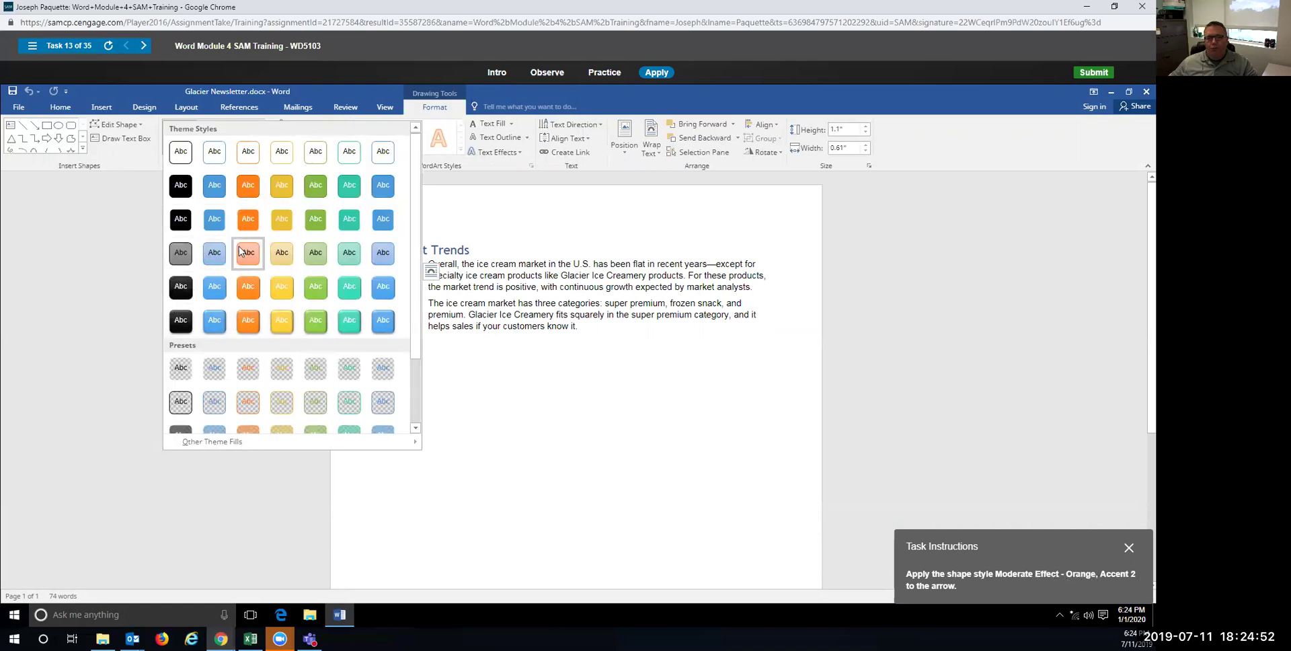
left_click(240, 287)
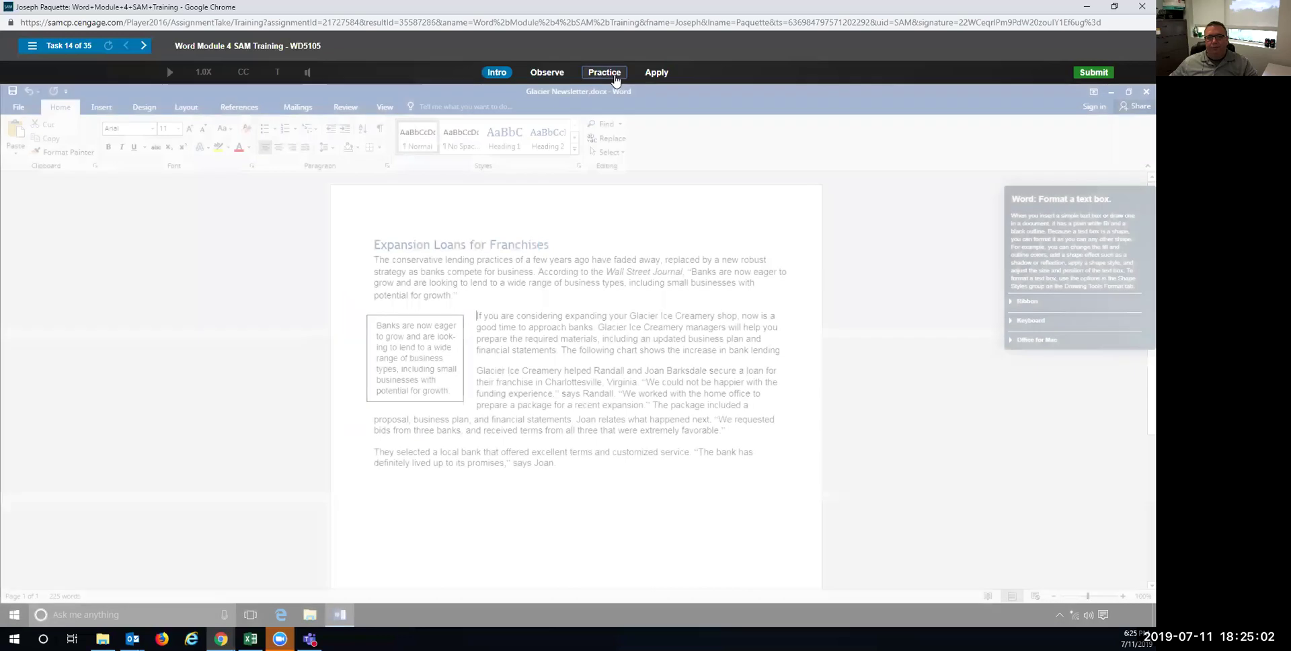
Complete Task 14 in Practice mode, giving the text box the Subtle Effect - Bright Green, Accent 5 style and a Bright Green, Accent 5, Darker 50% outline.
left_click(613, 75)
left_click(545, 338)
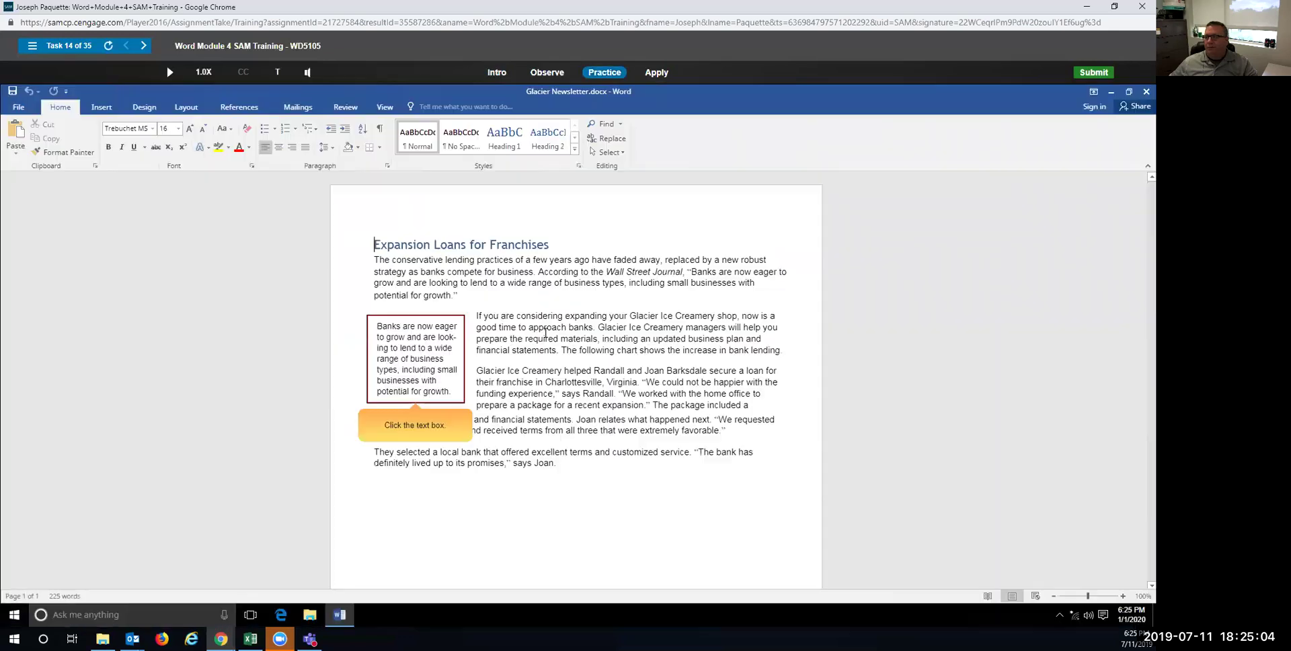
left_click(402, 359)
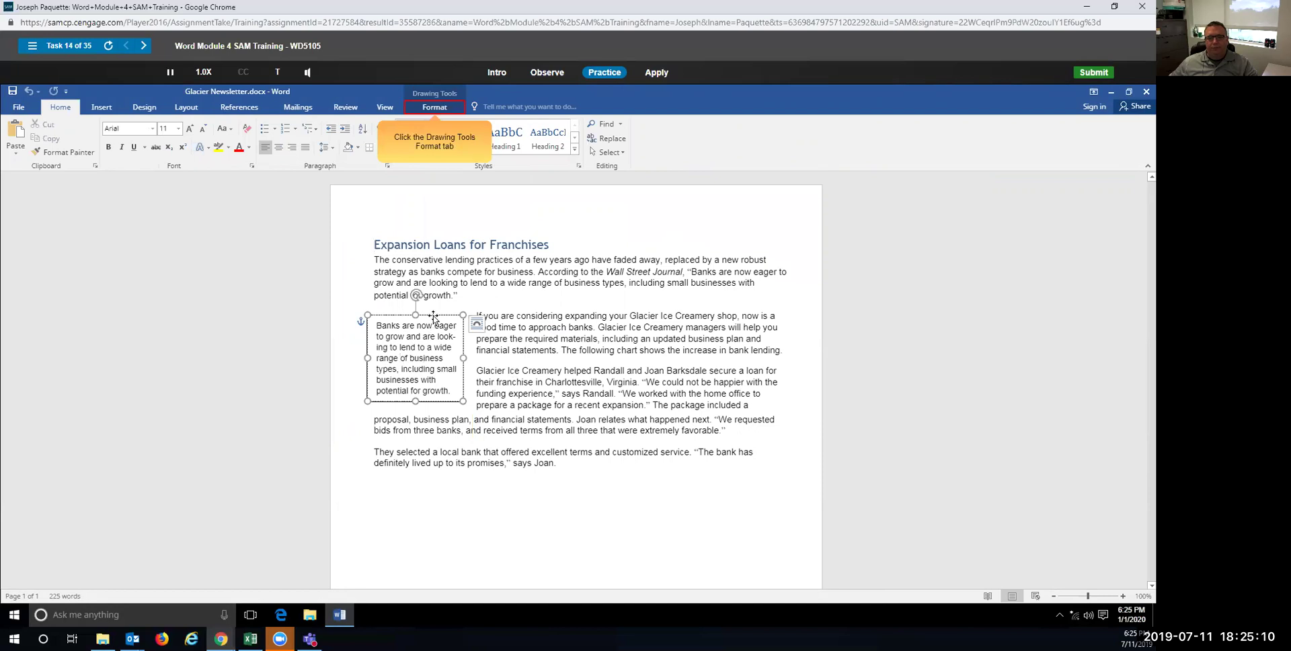
left_click(434, 107)
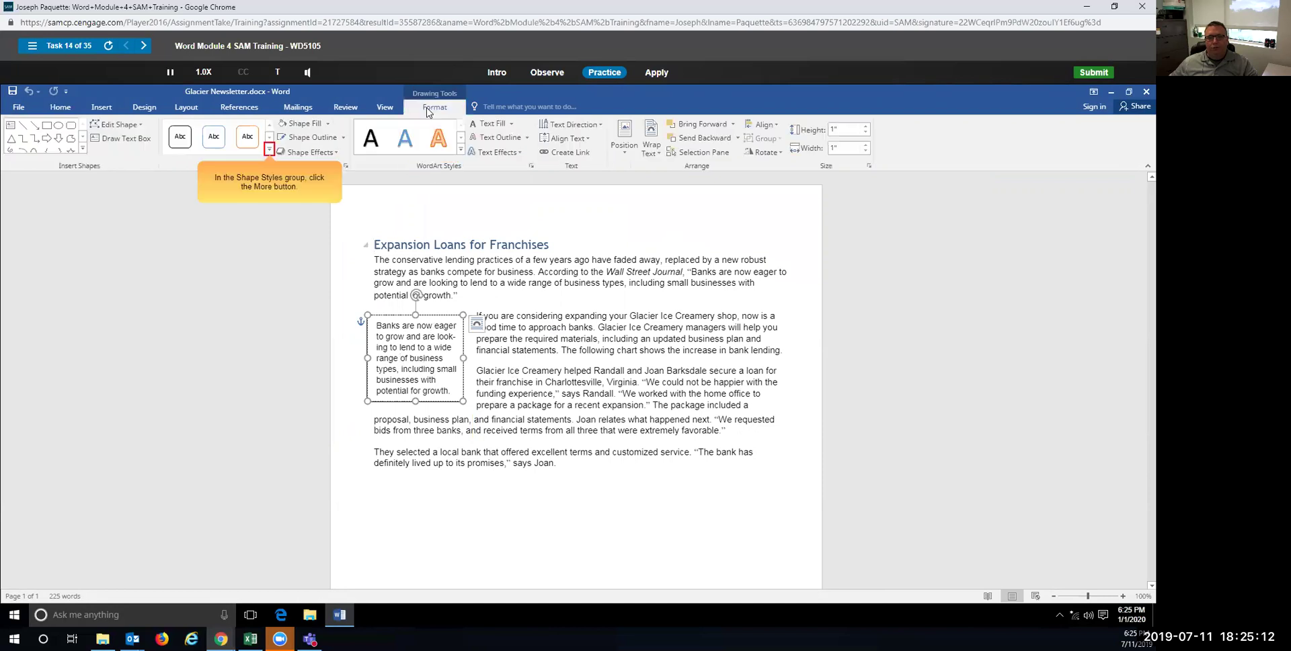
left_click(269, 151)
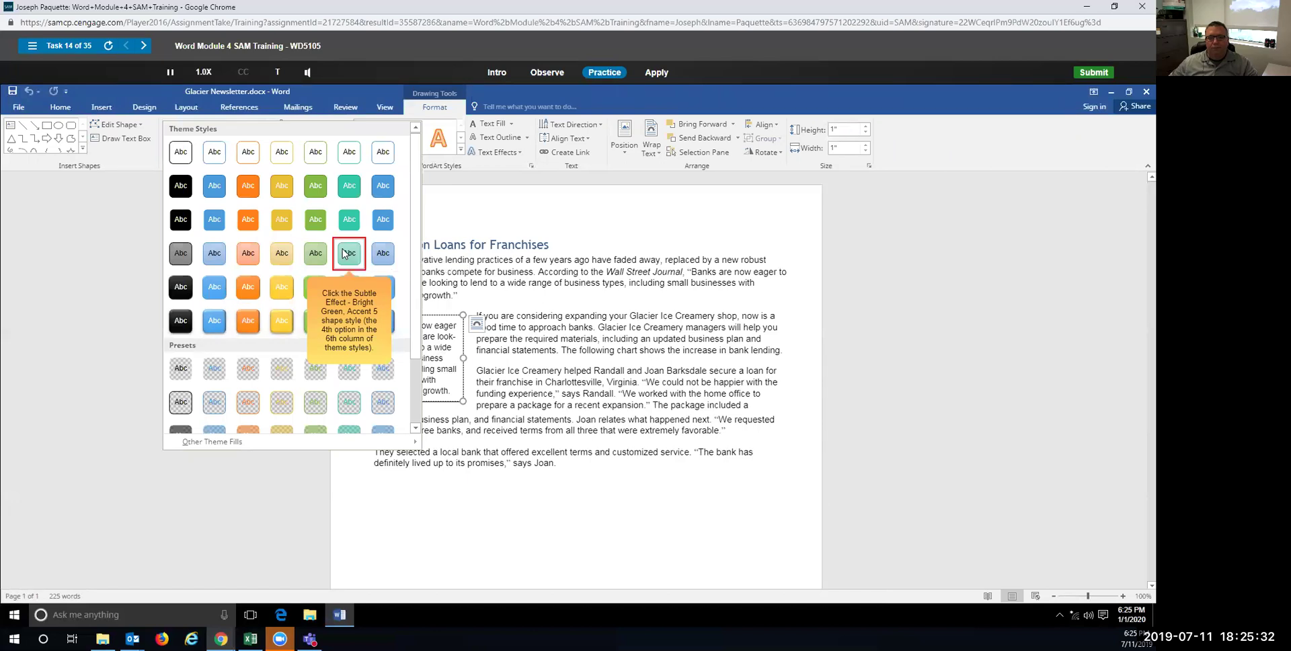
left_click(344, 253)
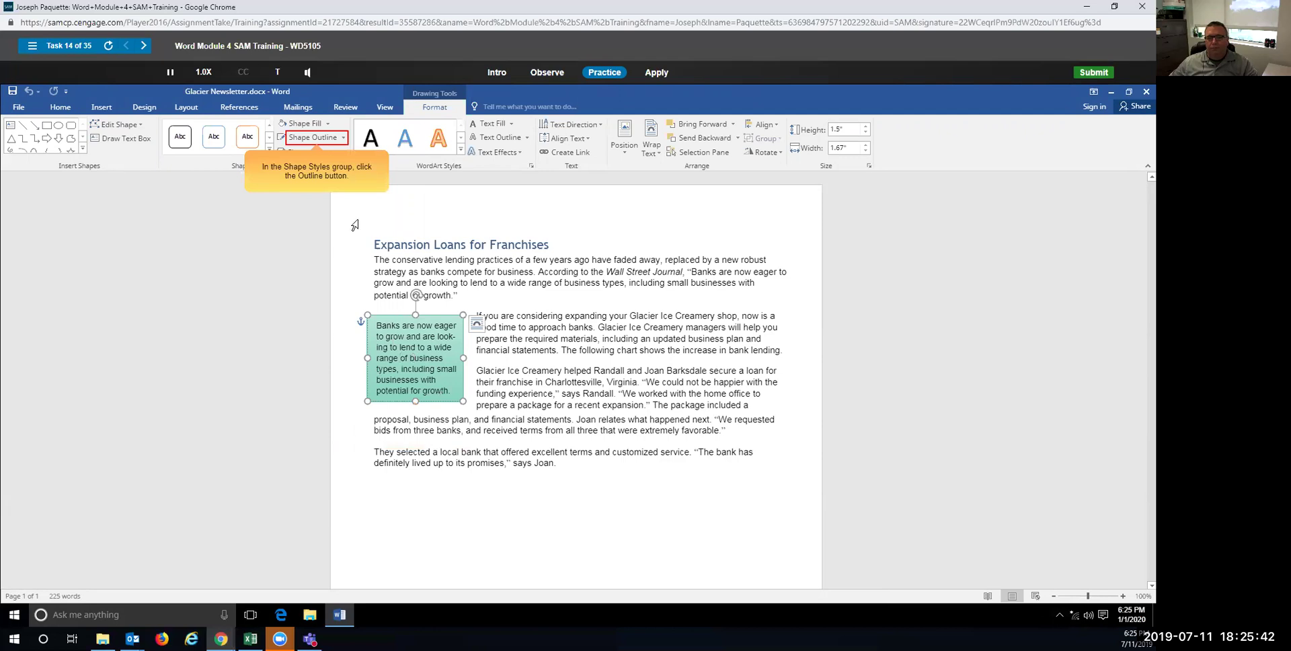
left_click(343, 138)
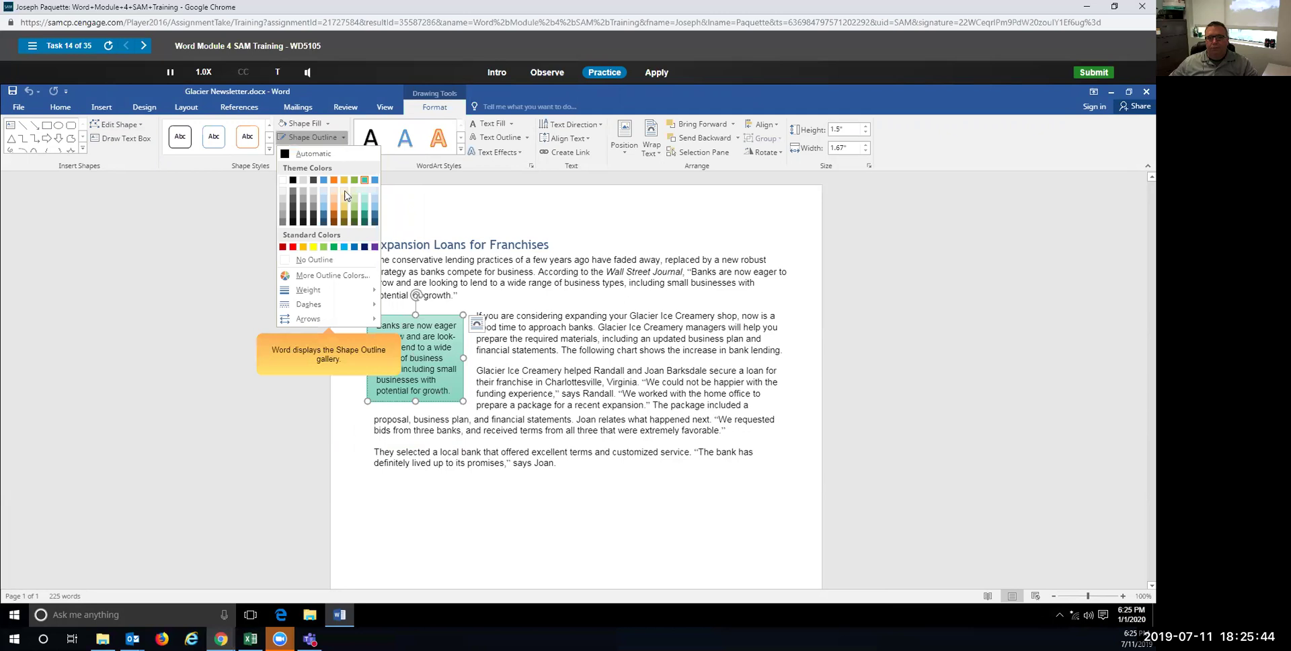
left_click(364, 222)
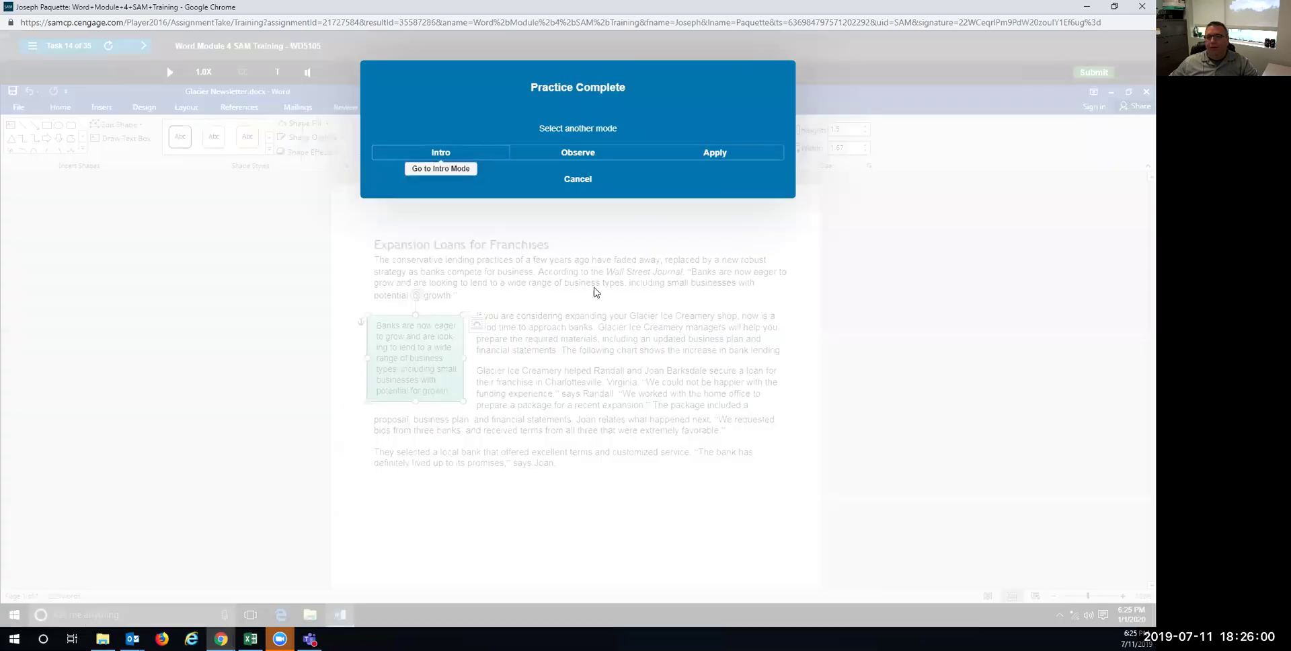
Complete Task 14 in Apply mode by applying the Subtle Effect - Bright Green, Accent 5 style and Bright Green, Accent 5, Darker 50% outline to the text box.
left_click(695, 159)
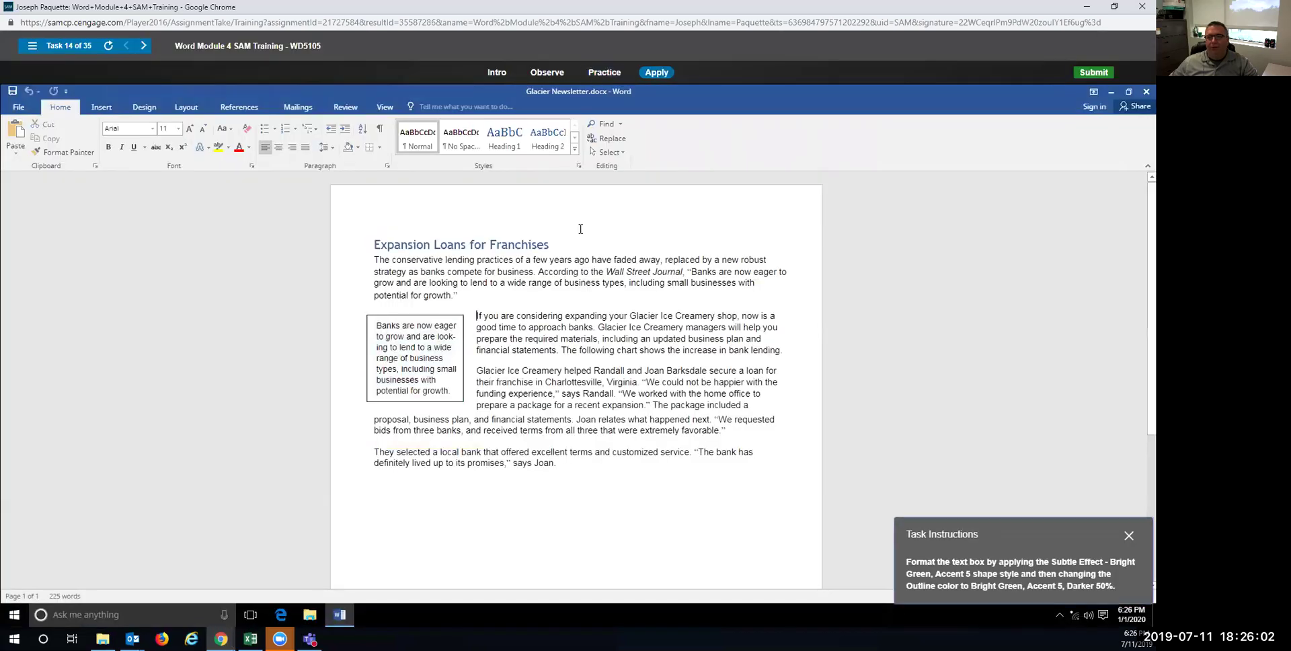
left_click(390, 315)
left_click(428, 109)
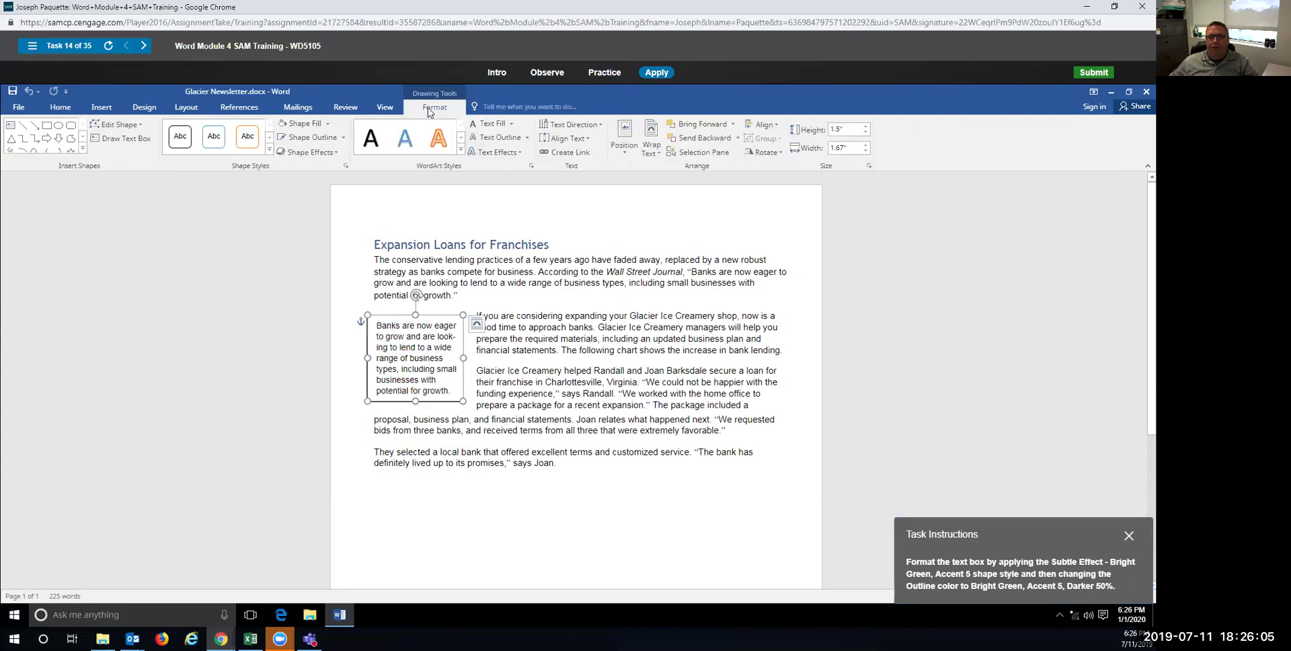
left_click(271, 154)
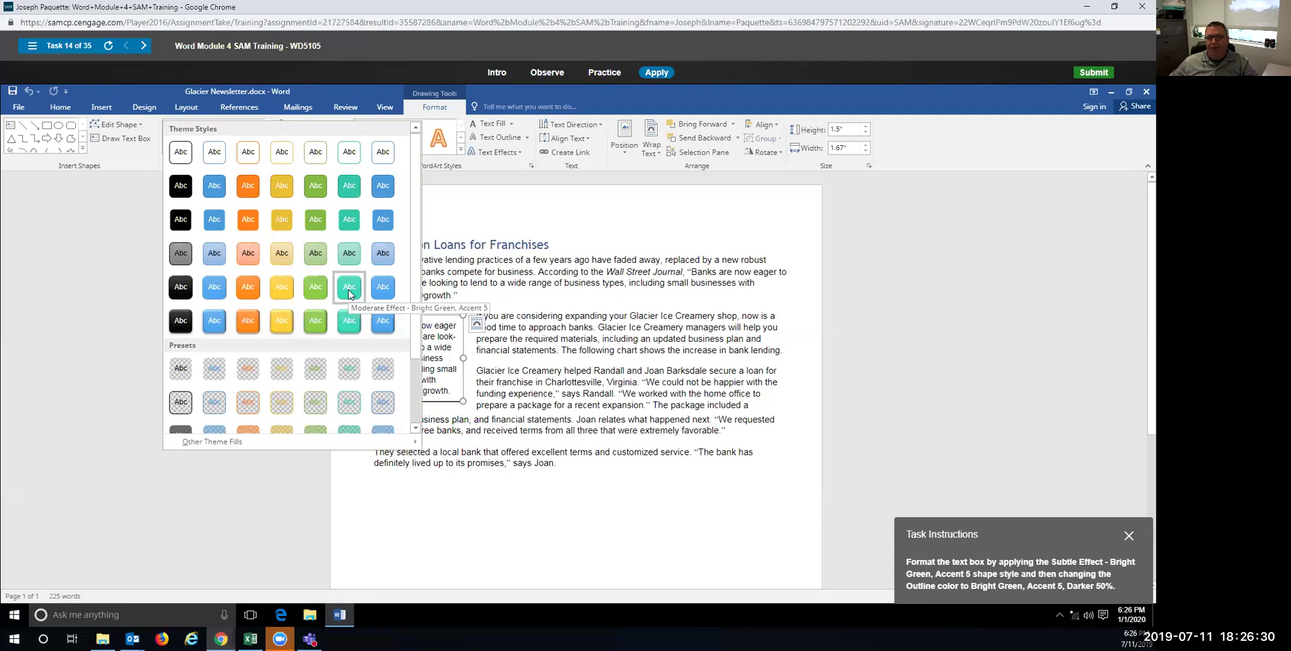
left_click(348, 292)
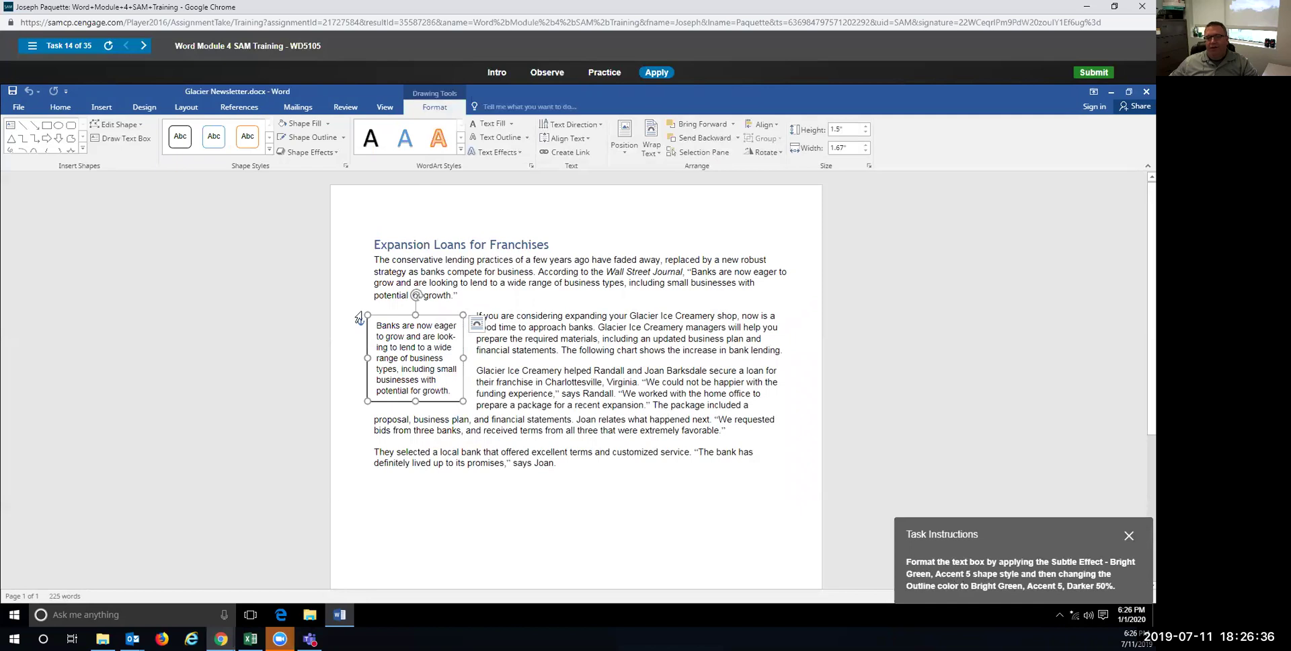
left_click(269, 149)
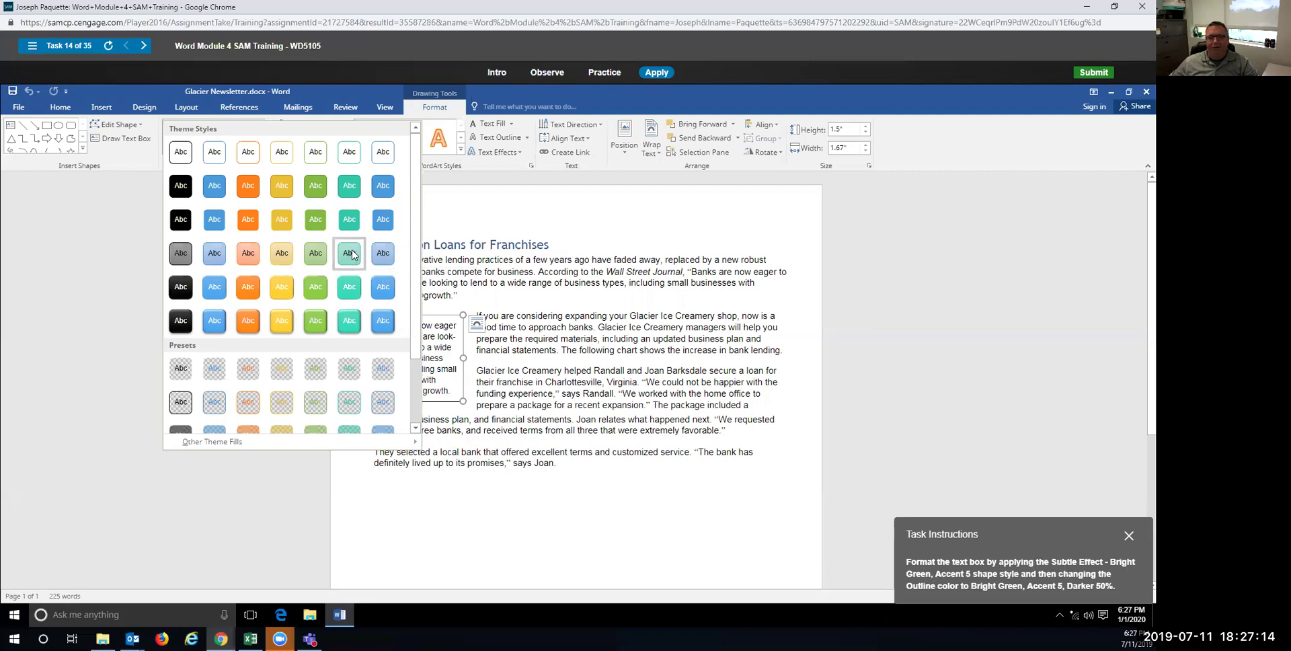
left_click(350, 254)
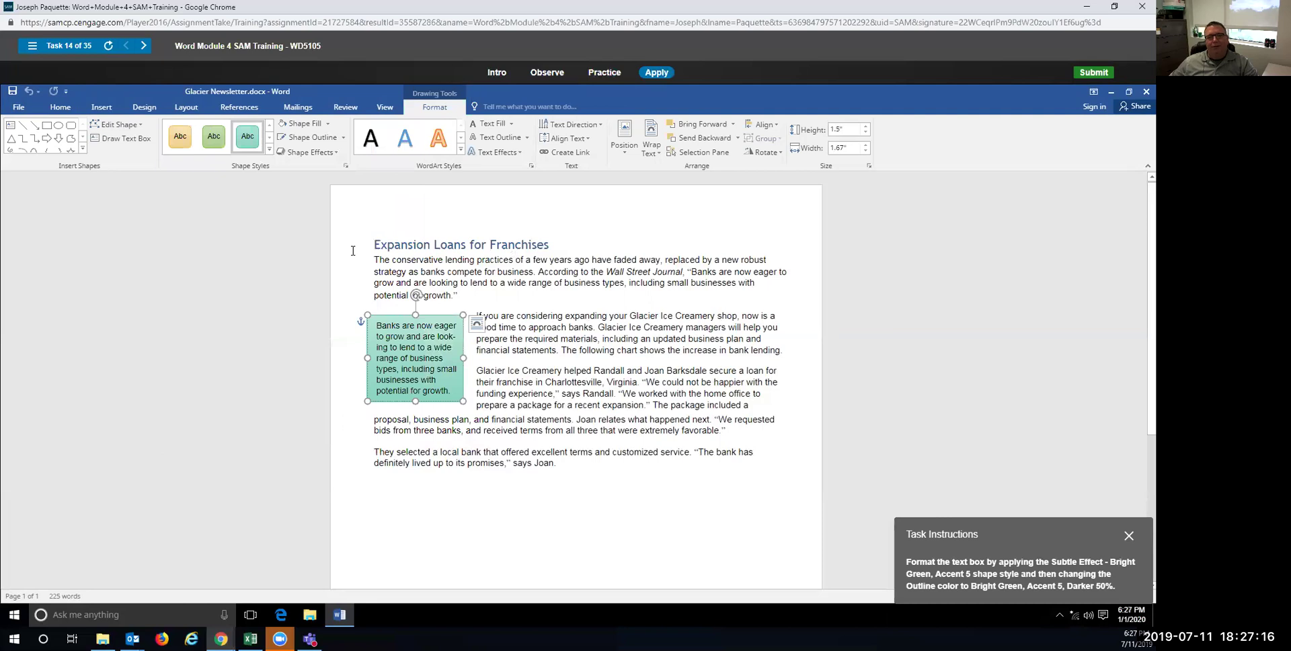
left_click(343, 138)
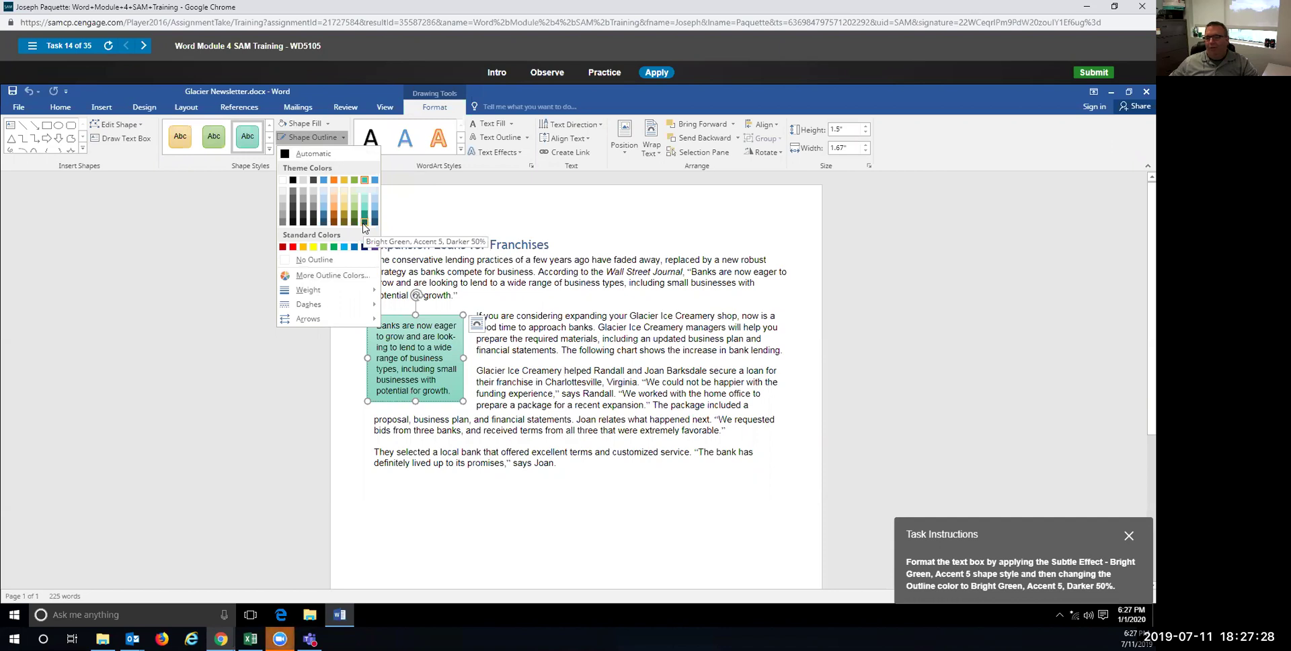
left_click(364, 222)
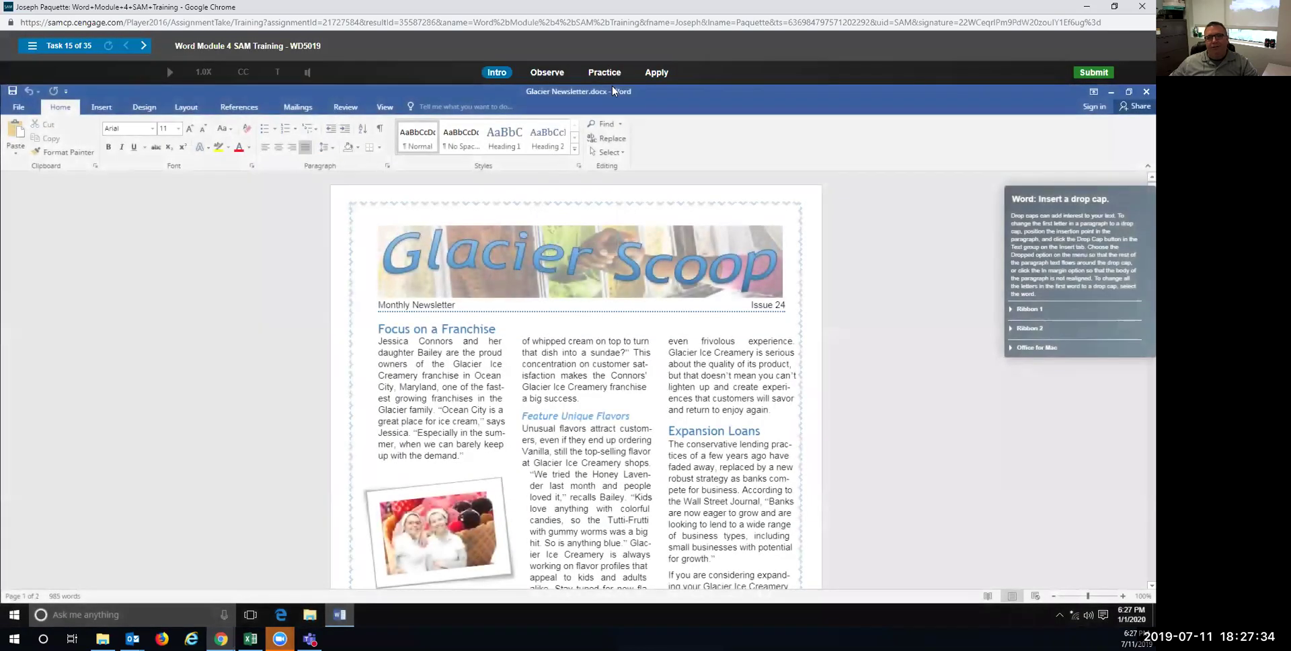
Complete Task 15 in Practice mode by adding a Dropped drop cap to the first body paragraph under Focus on a Franchise.
left_click(605, 72)
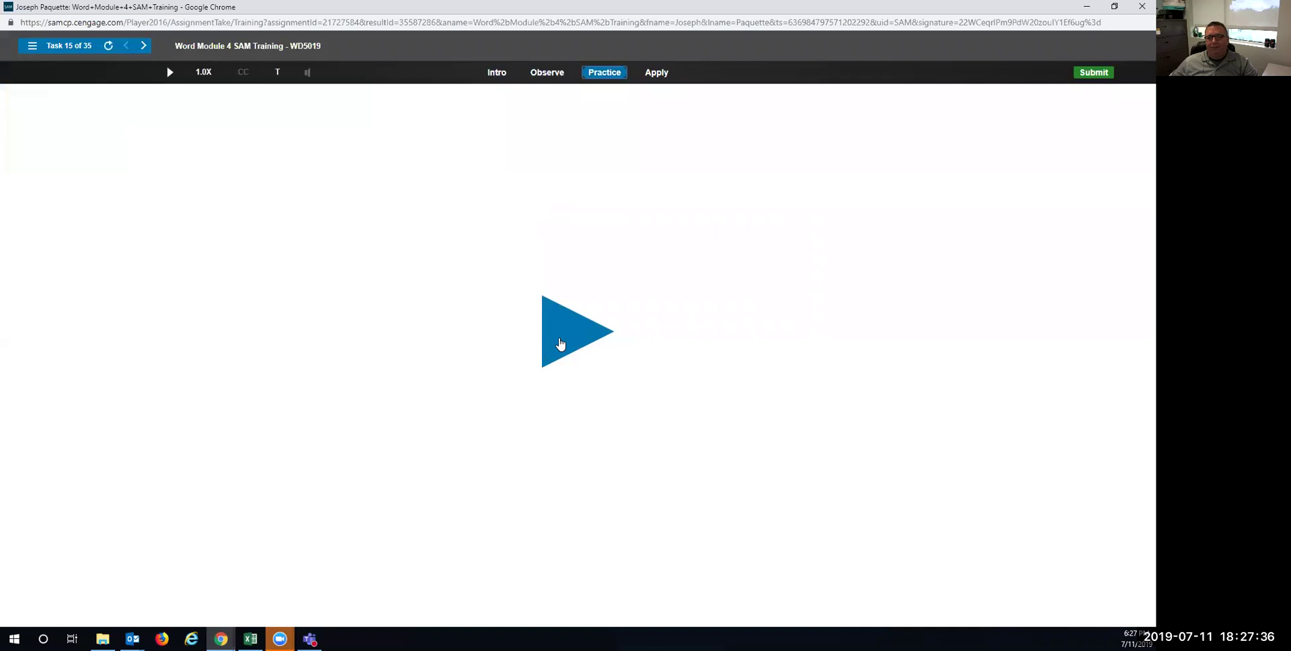
left_click(560, 344)
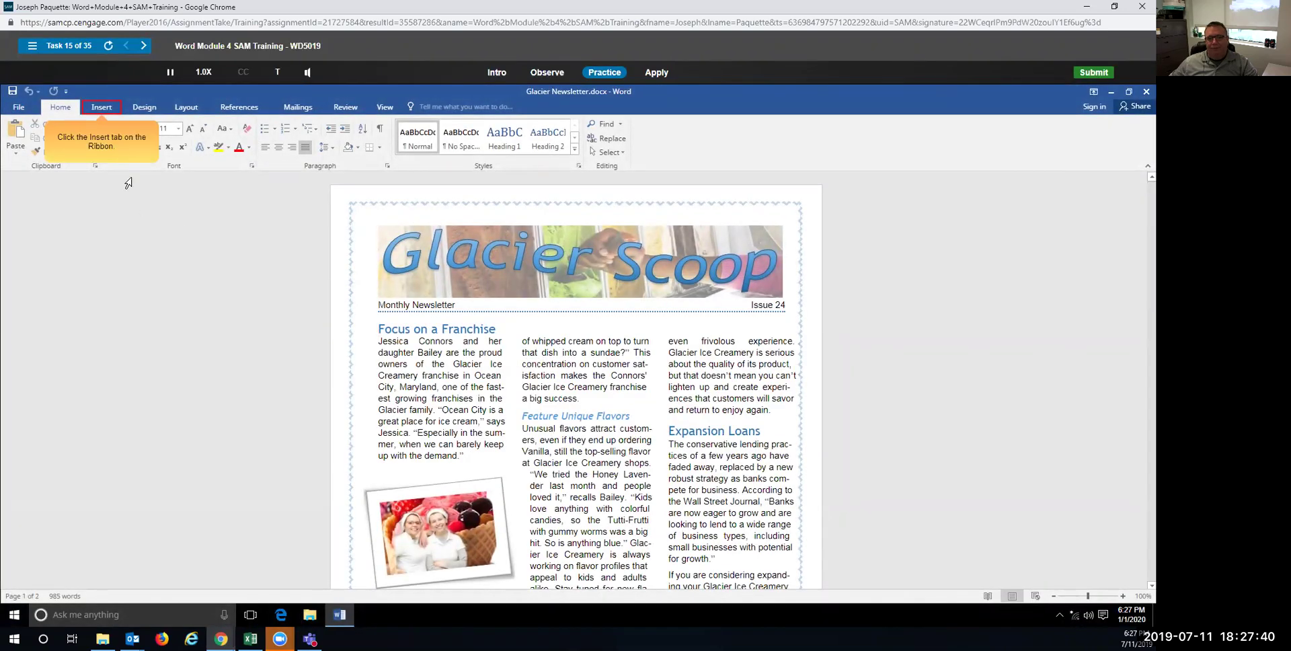
left_click(103, 108)
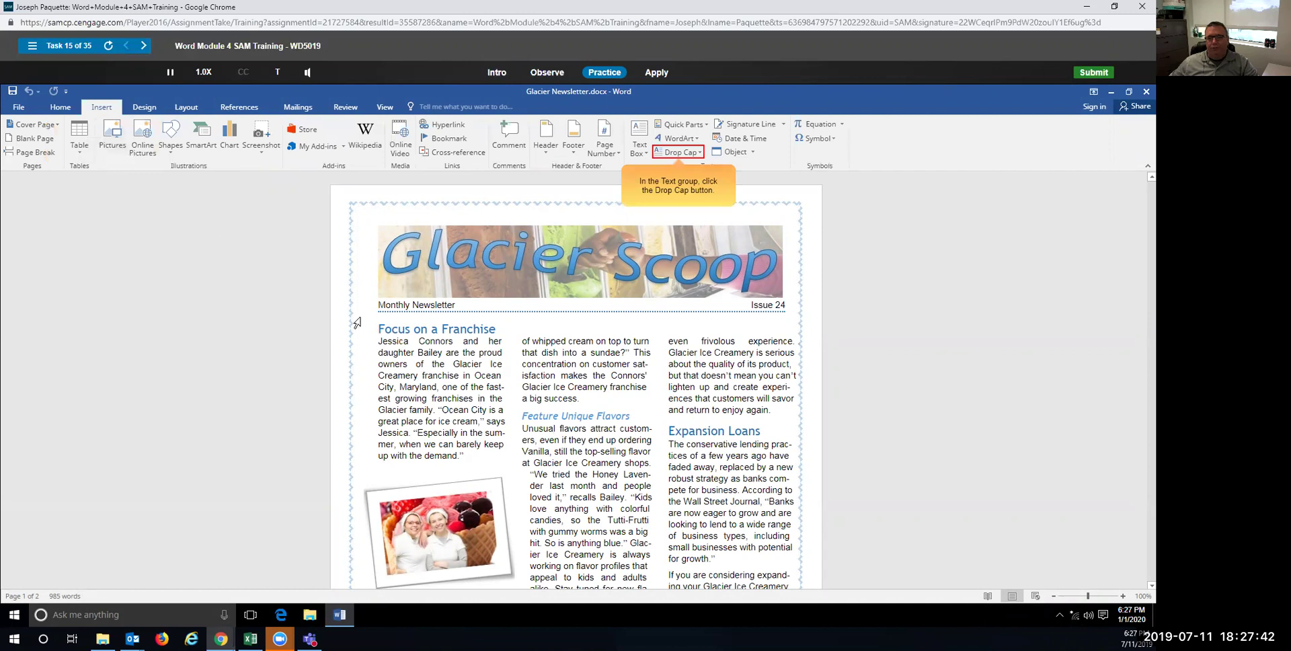
left_click(685, 153)
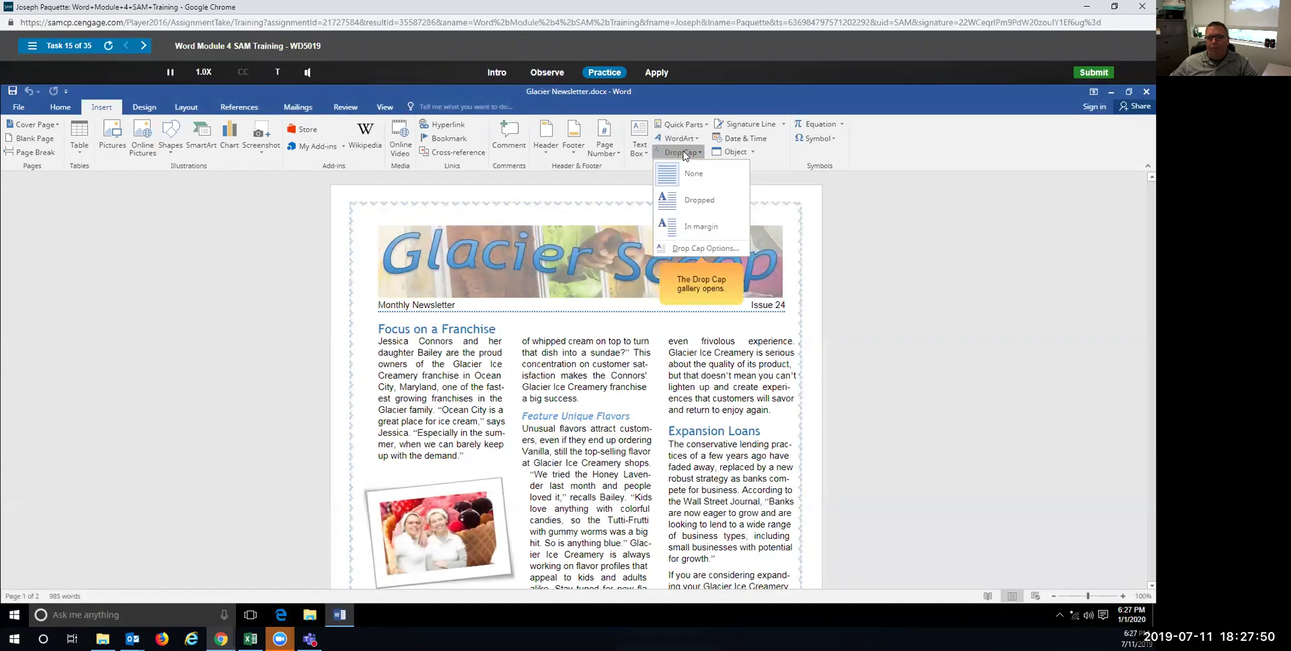
left_click(689, 201)
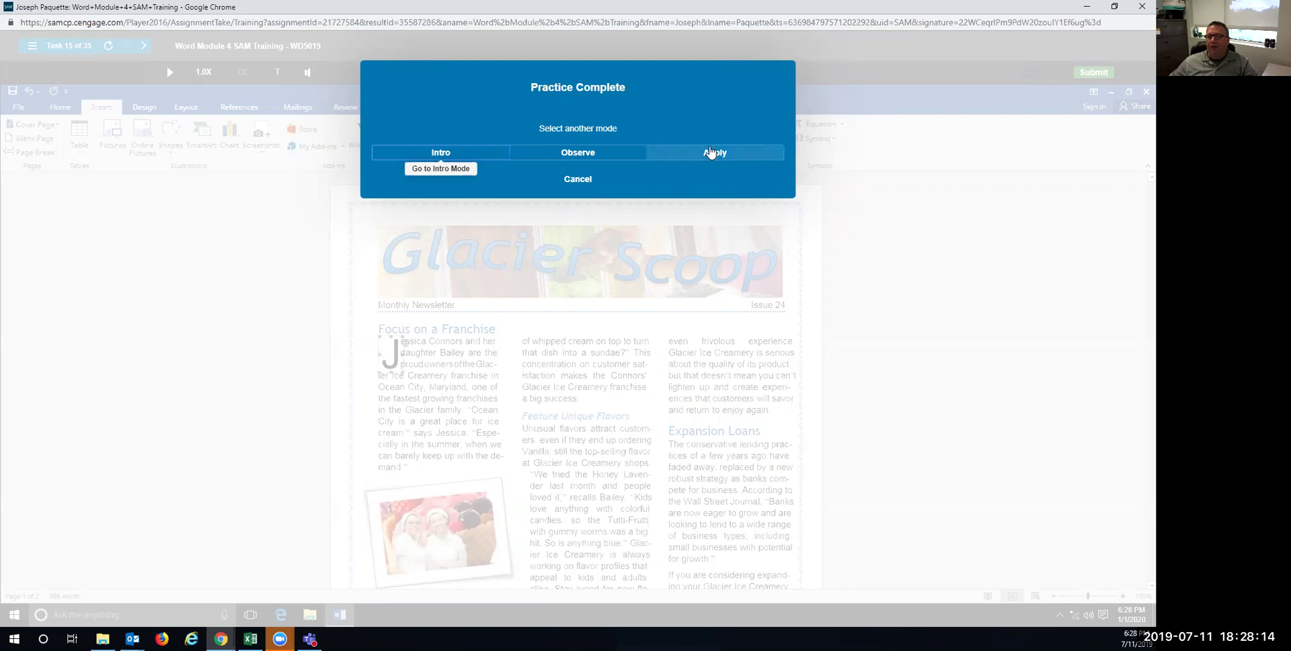
Repeat Task 15 in Apply mode, applying a Dropped drop cap to the "J" that begins the first body paragraph.
left_click(711, 153)
left_click(739, 170)
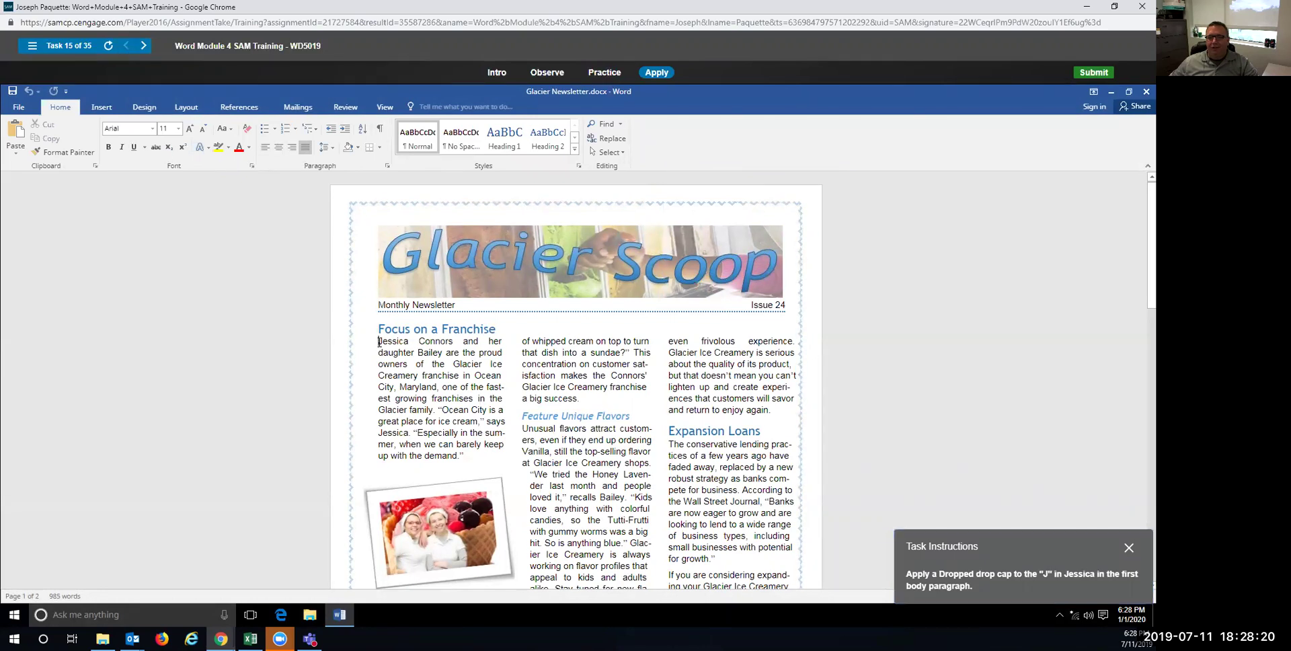
left_click(103, 109)
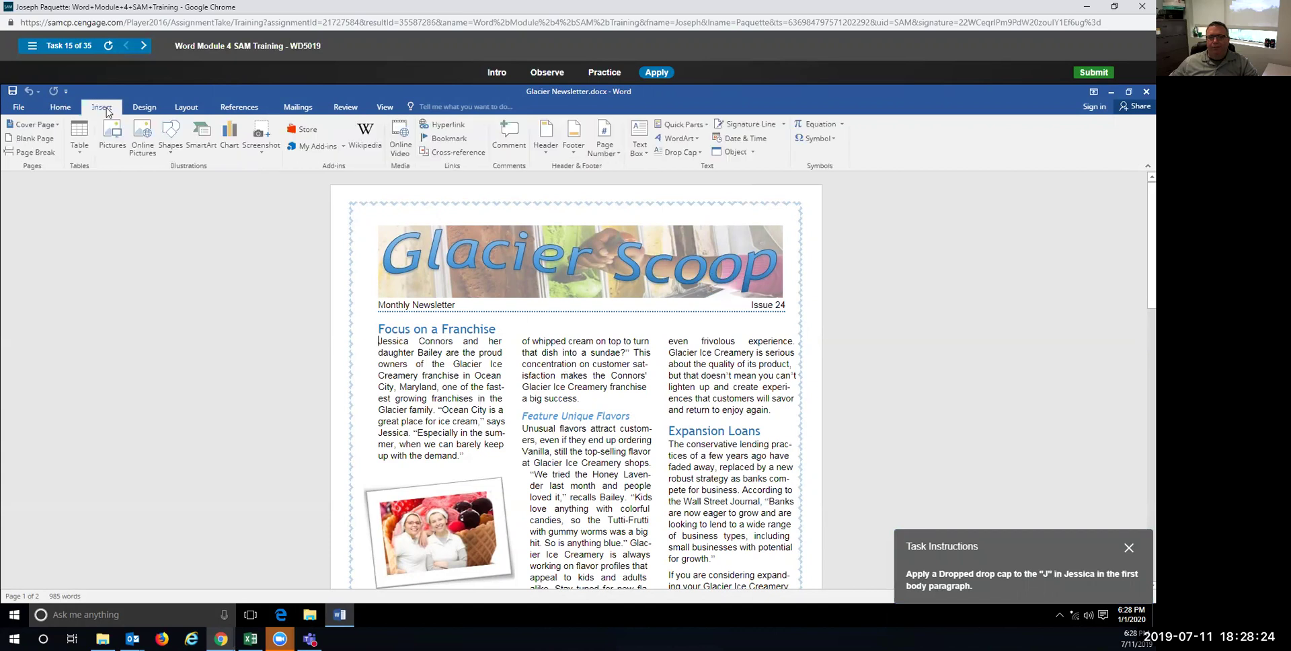
left_click(700, 153)
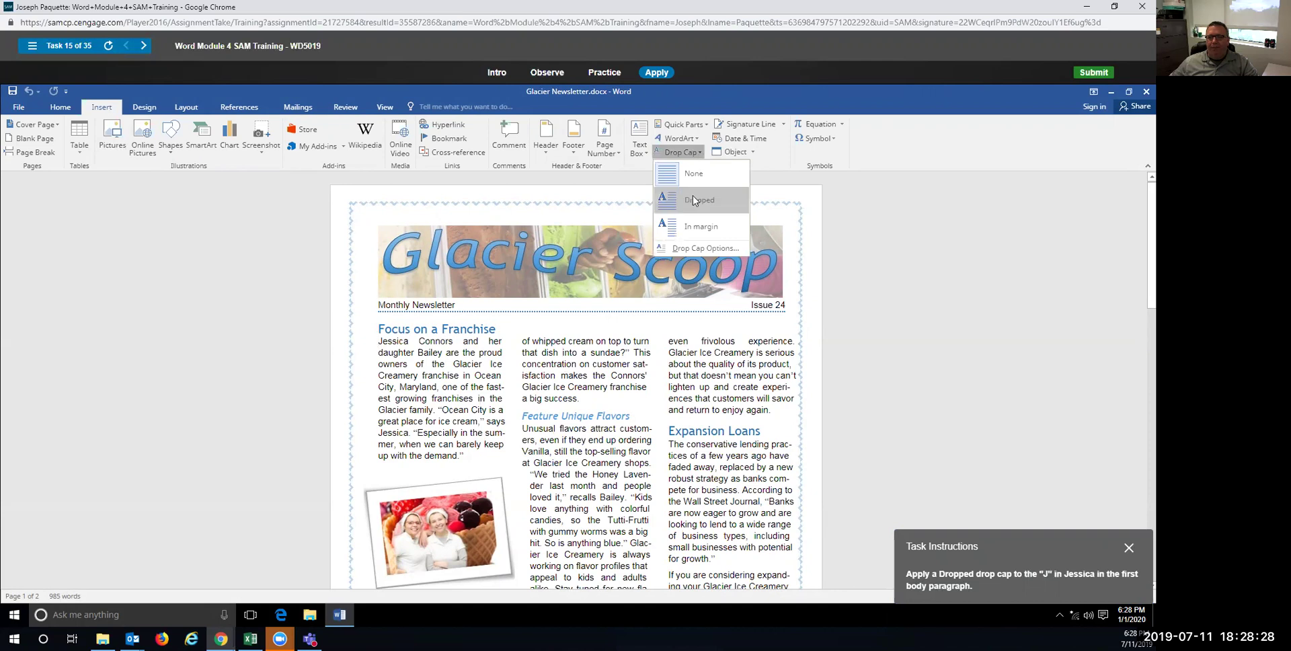
left_click(695, 201)
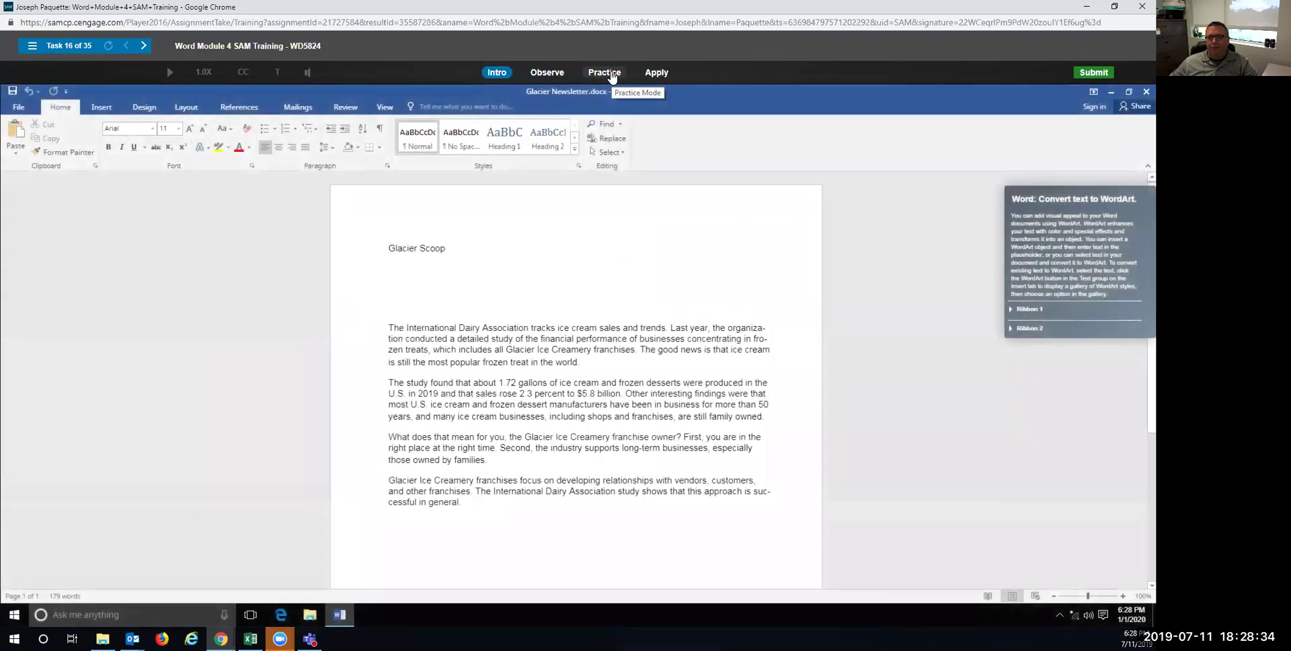
Complete Task 16 in Practice mode by converting the "Glacier Scoop" text to WordArt with the Fill - Blue, Accent 1, Shadow style.
left_click(604, 73)
left_click(579, 341)
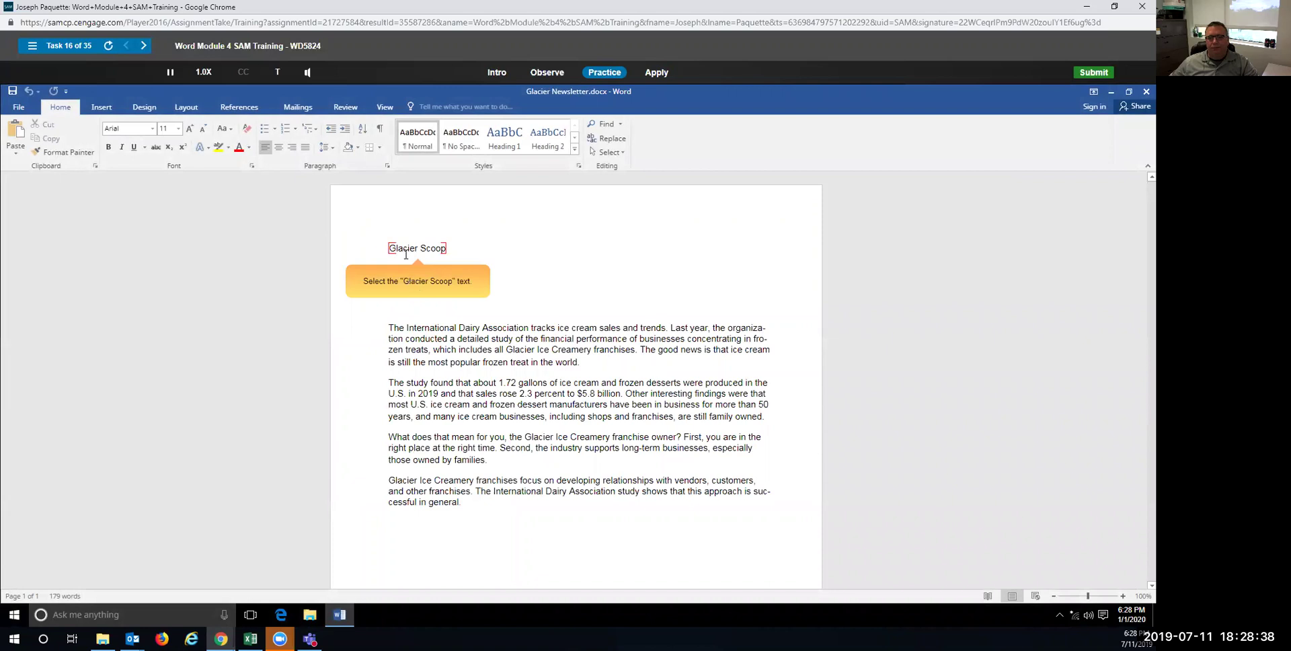
left_click_drag(390, 248, 444, 248)
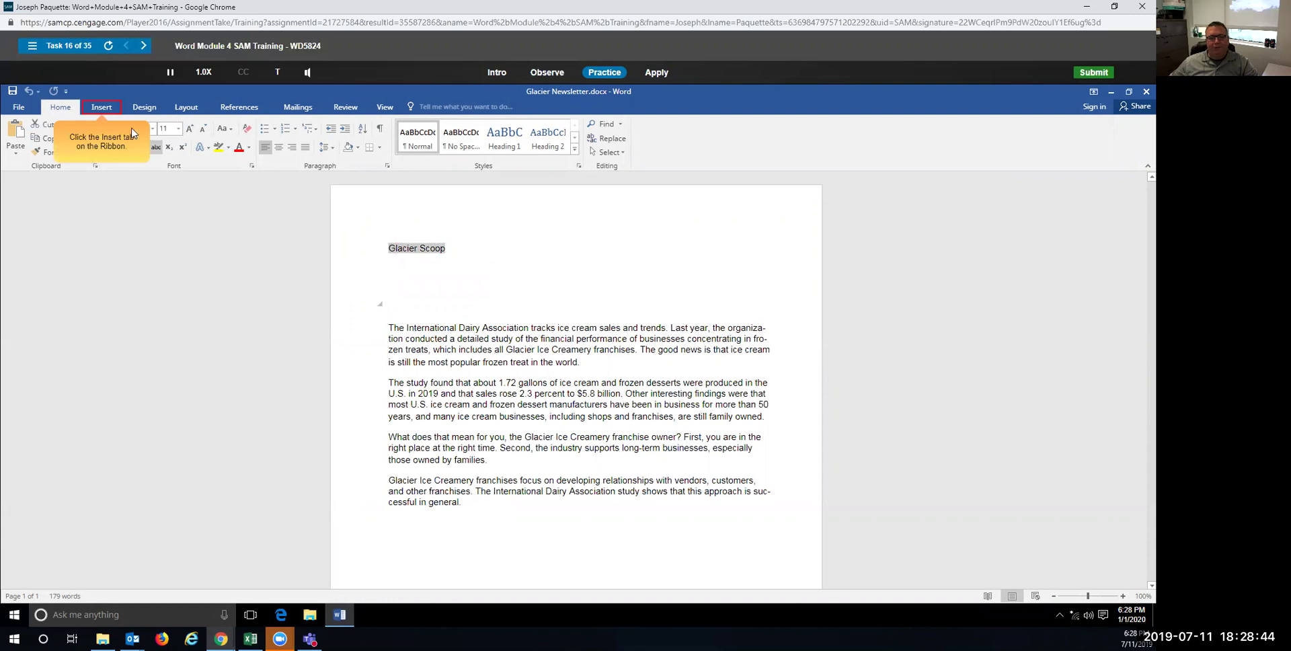
left_click(102, 108)
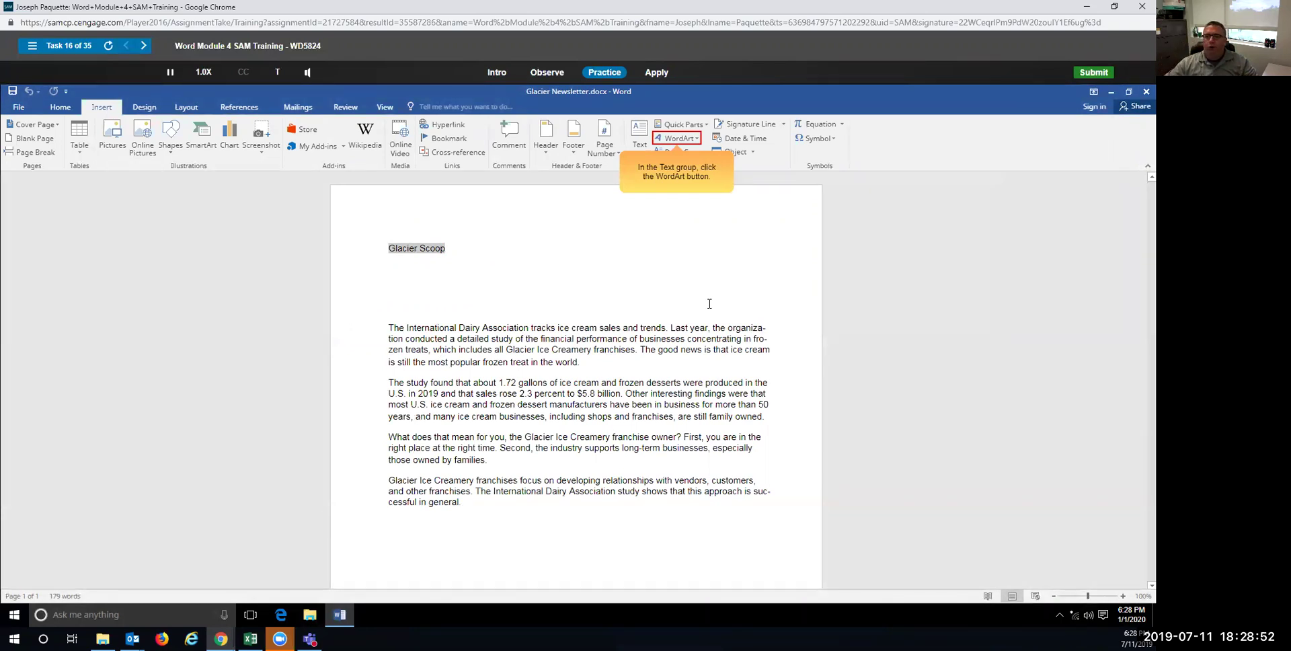
left_click(680, 139)
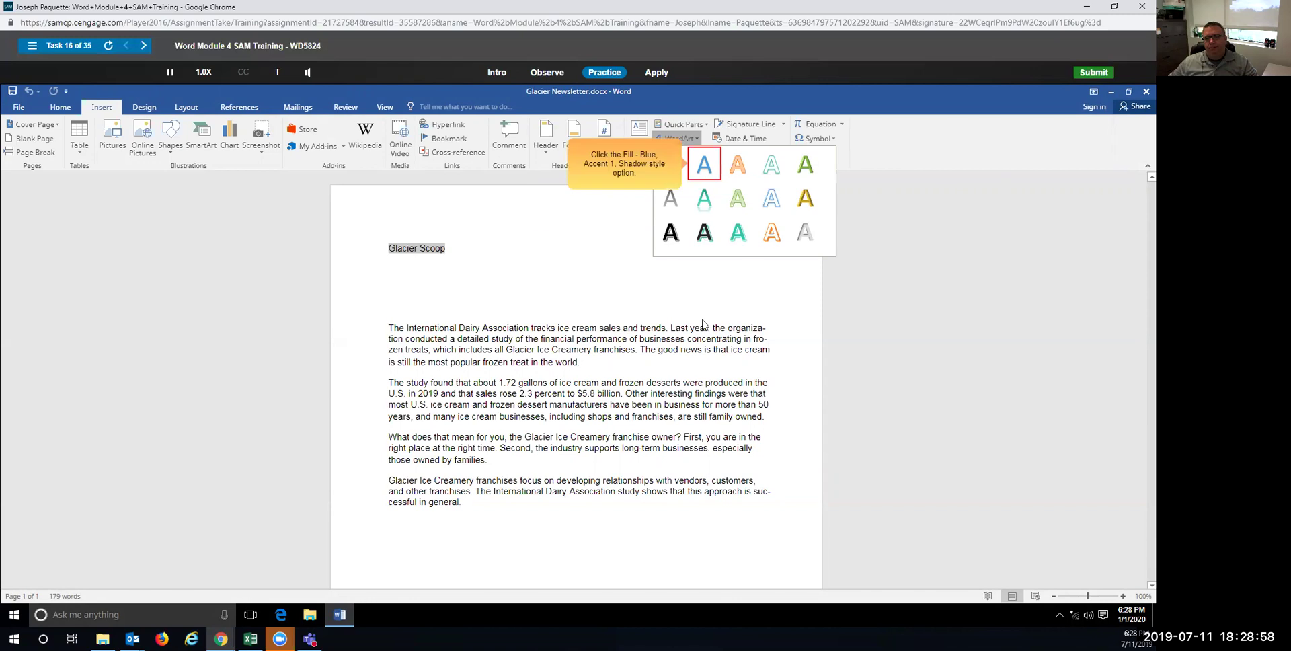
left_click(711, 173)
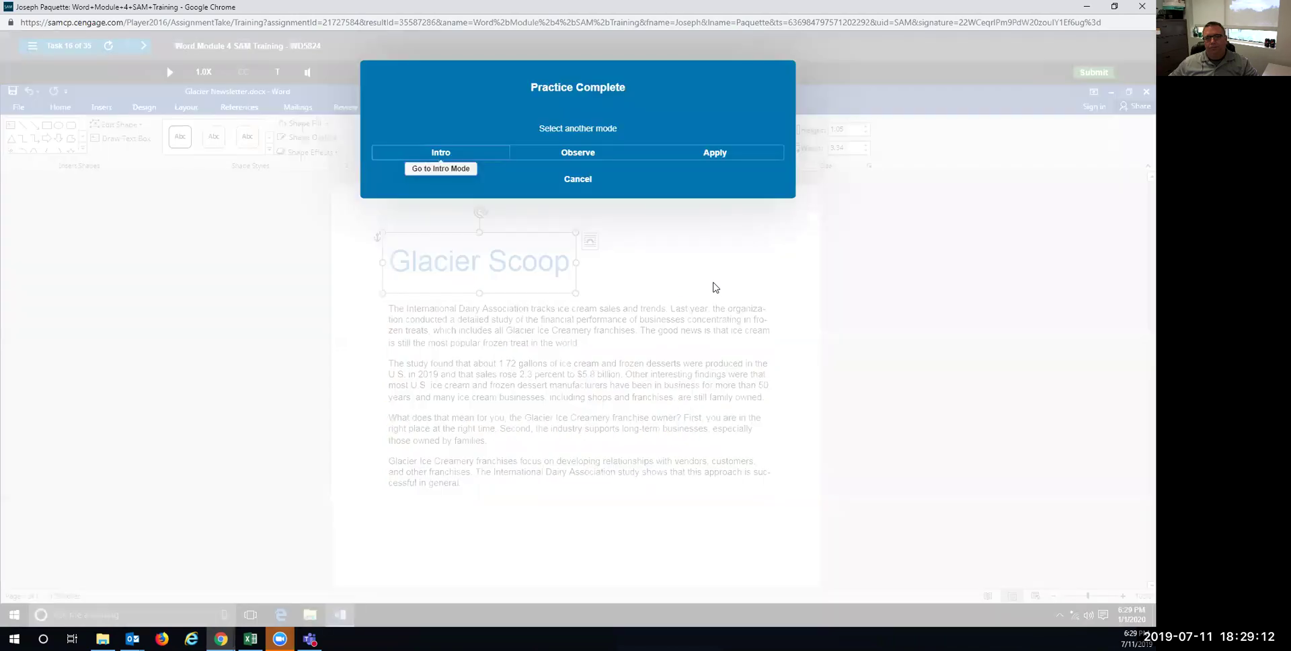
Complete Task 16 in Apply mode, converting "Glacier Scoop" to Fill - Blue, Accent 1, Shadow WordArt.
left_click(715, 154)
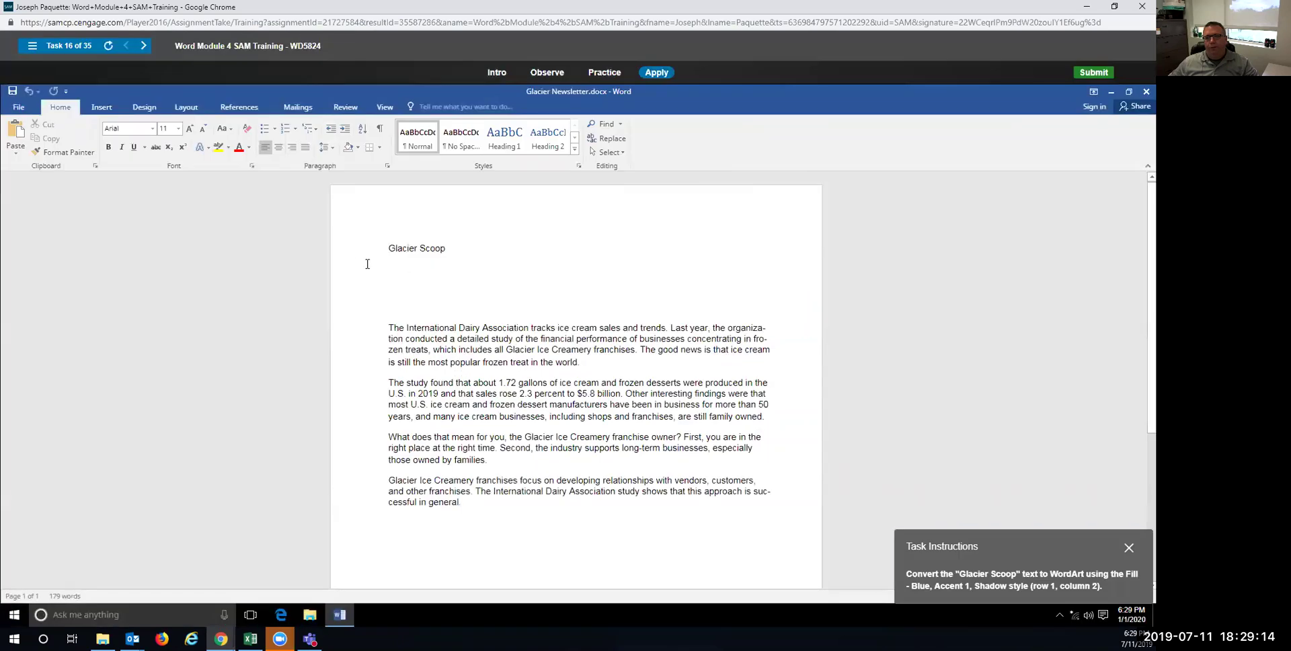
left_click_drag(387, 248, 443, 247)
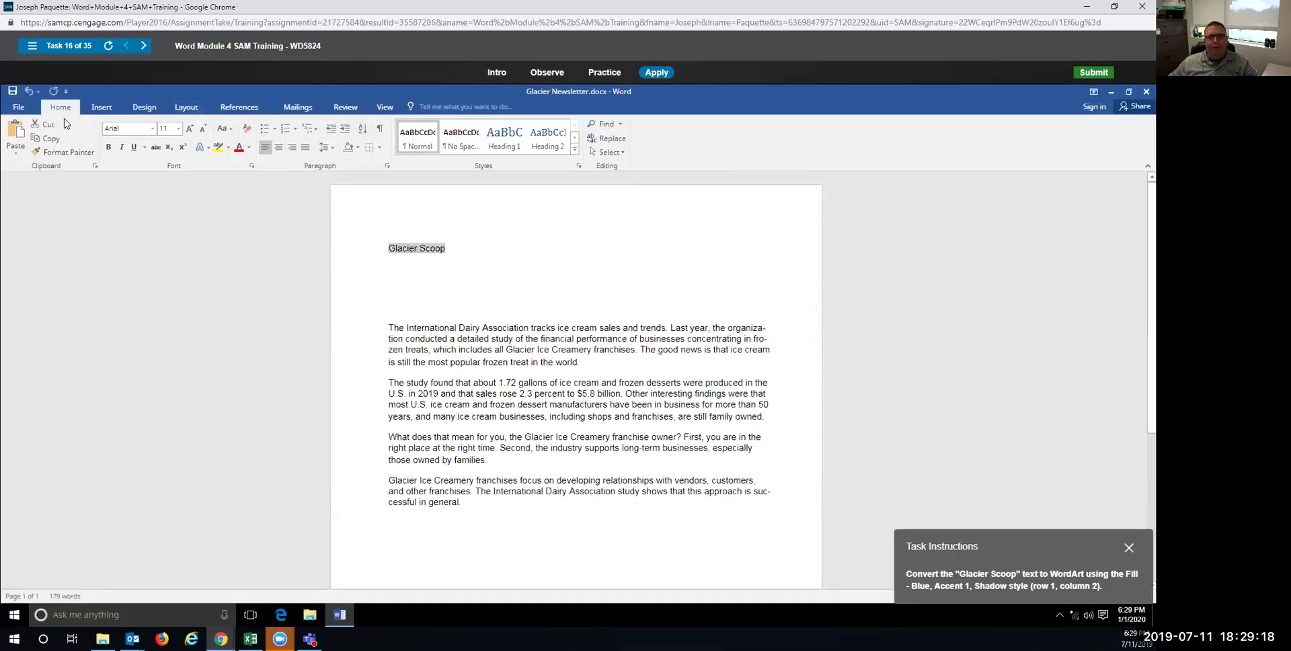
left_click(95, 110)
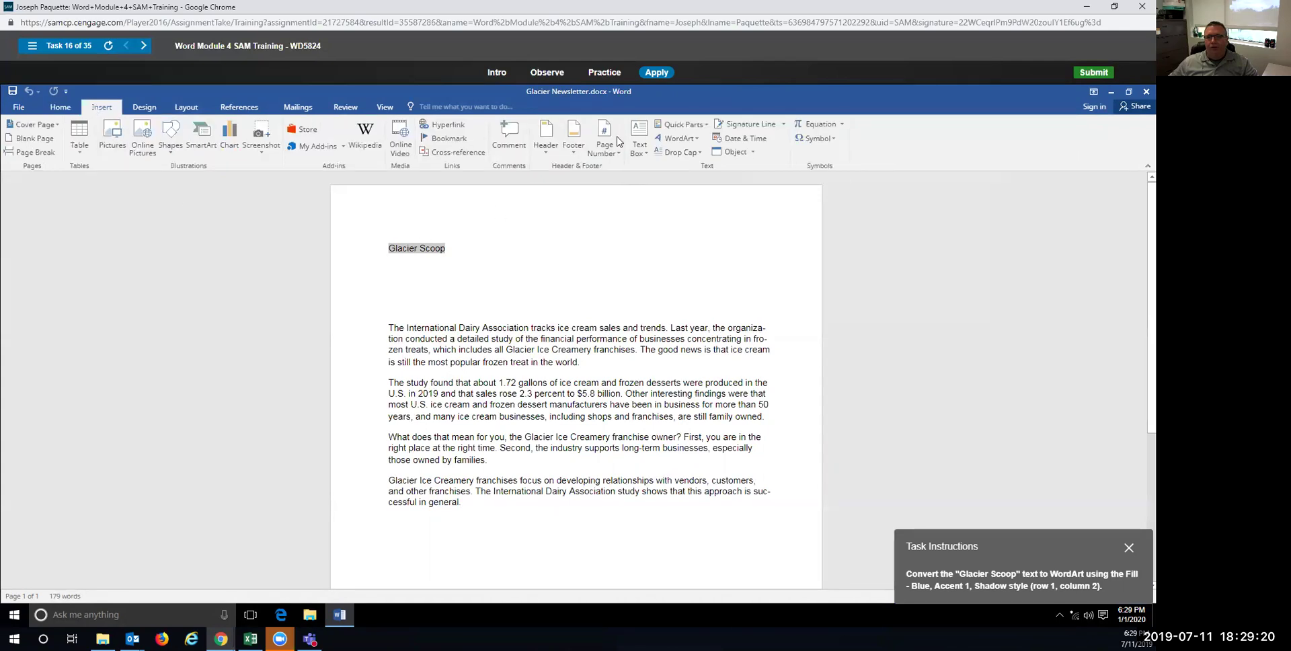
left_click(697, 140)
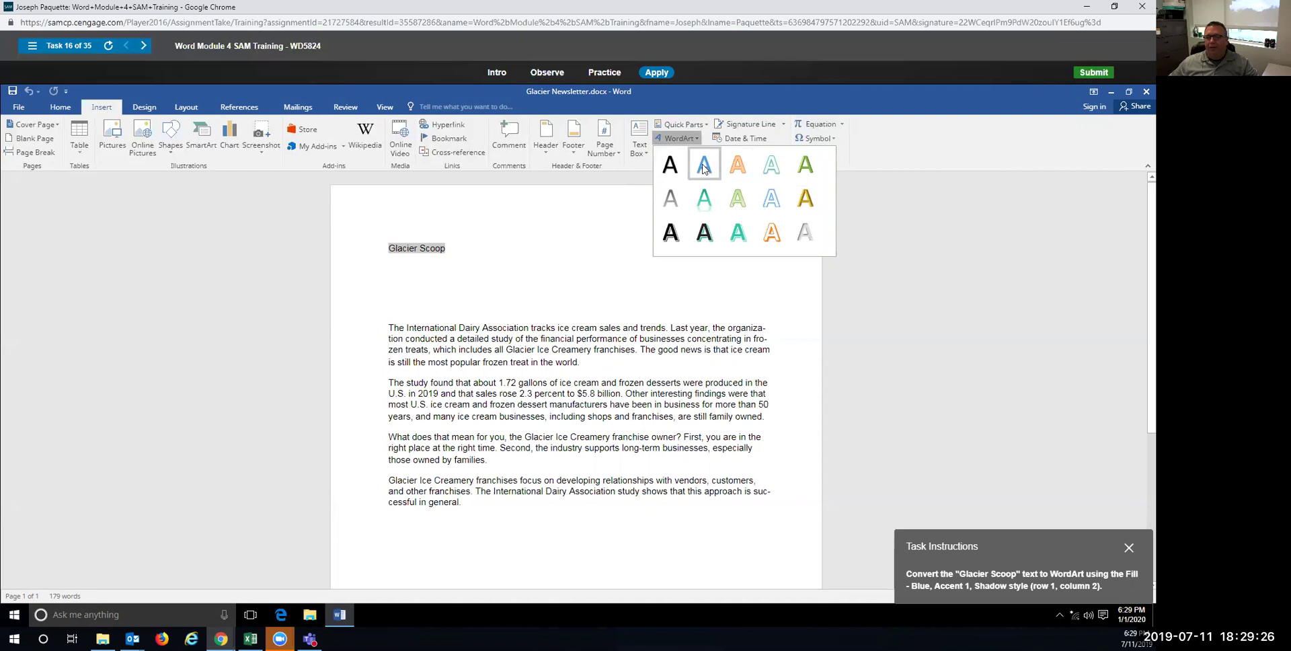
left_click(703, 166)
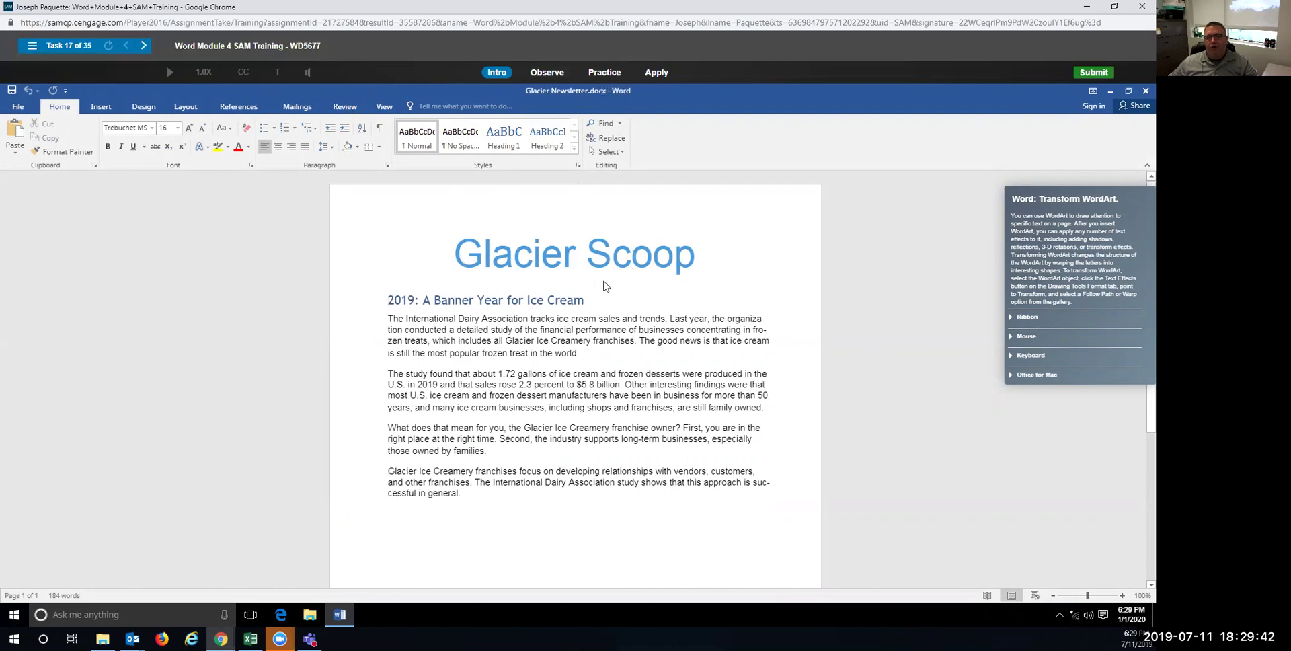
Complete Task 17 in Practice mode by transforming the "Glacier Scoop" WordArt with the Wave 1 warp and deselecting it.
left_click(604, 72)
left_click(555, 332)
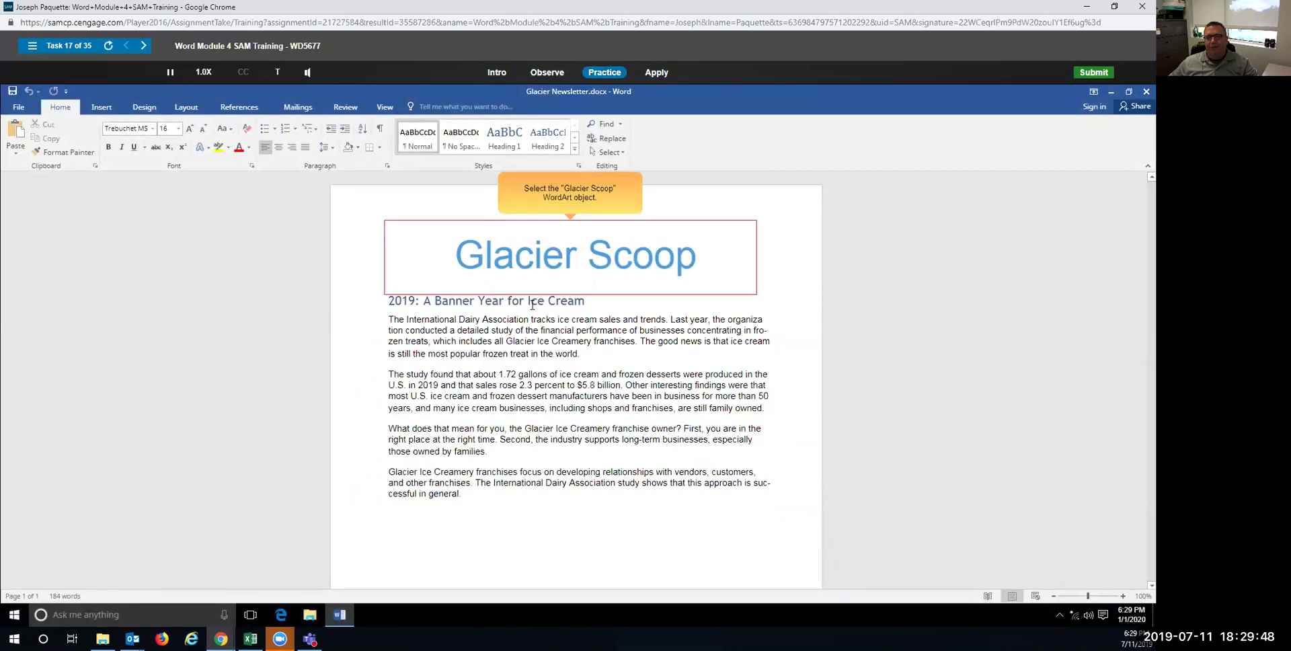
left_click(477, 221)
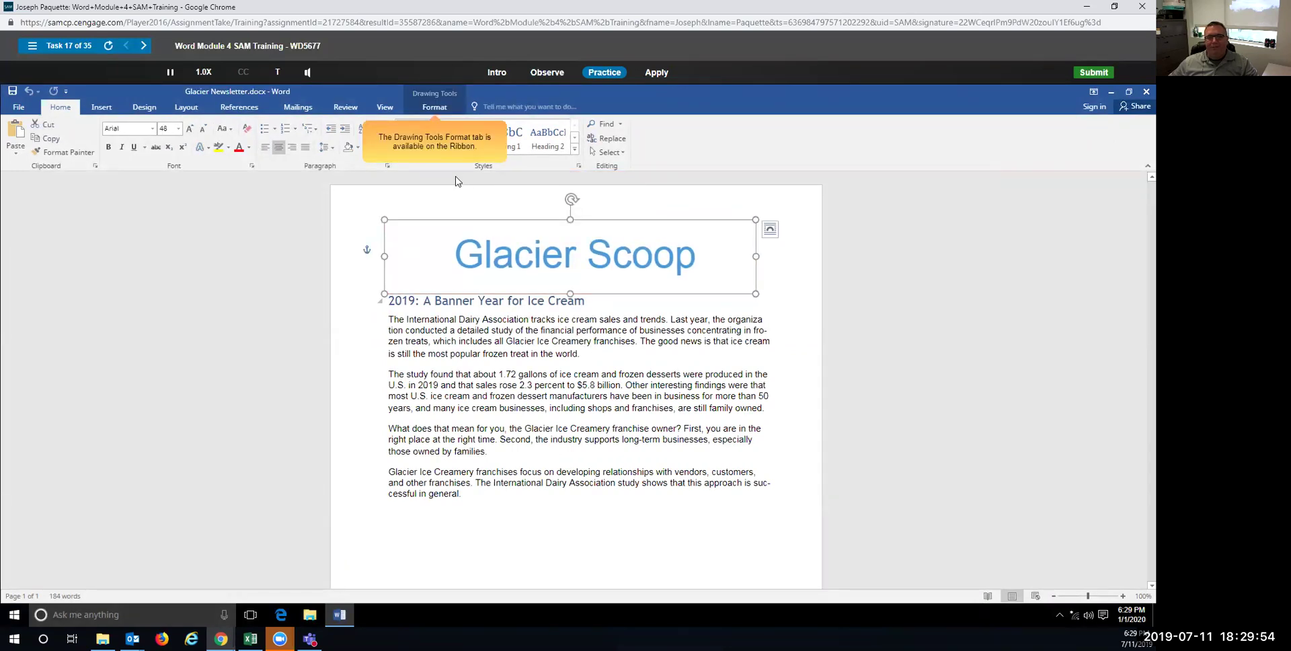
left_click(432, 108)
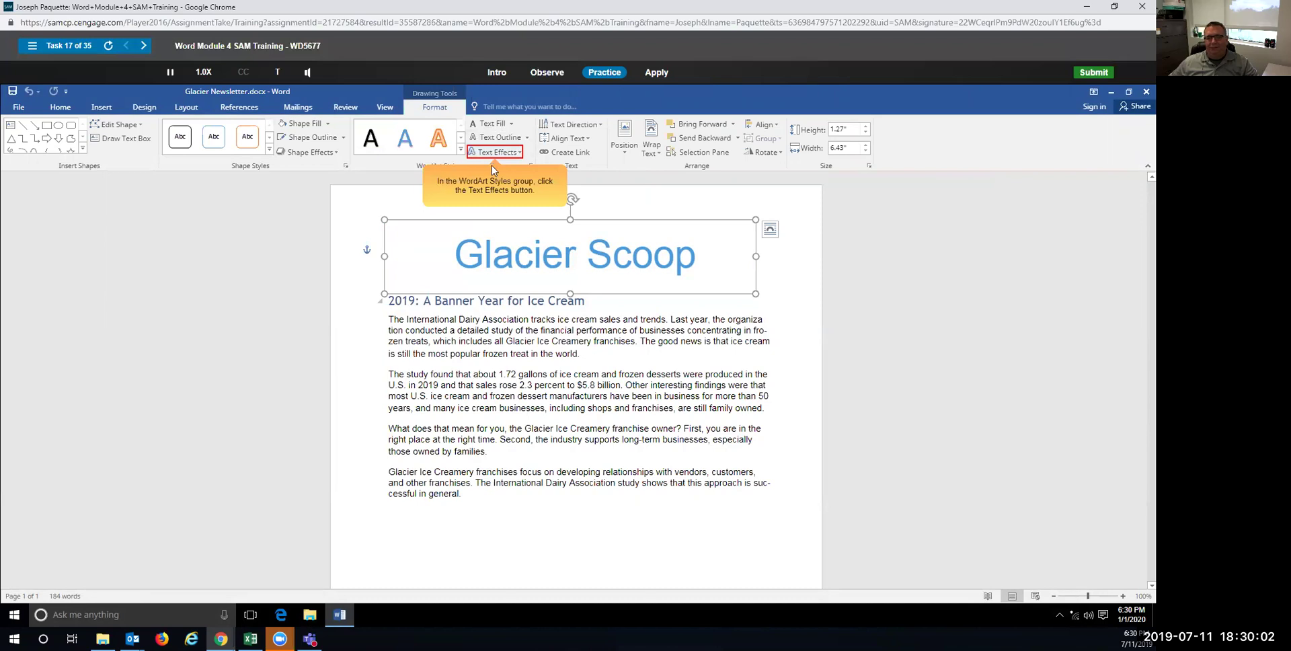
left_click(514, 154)
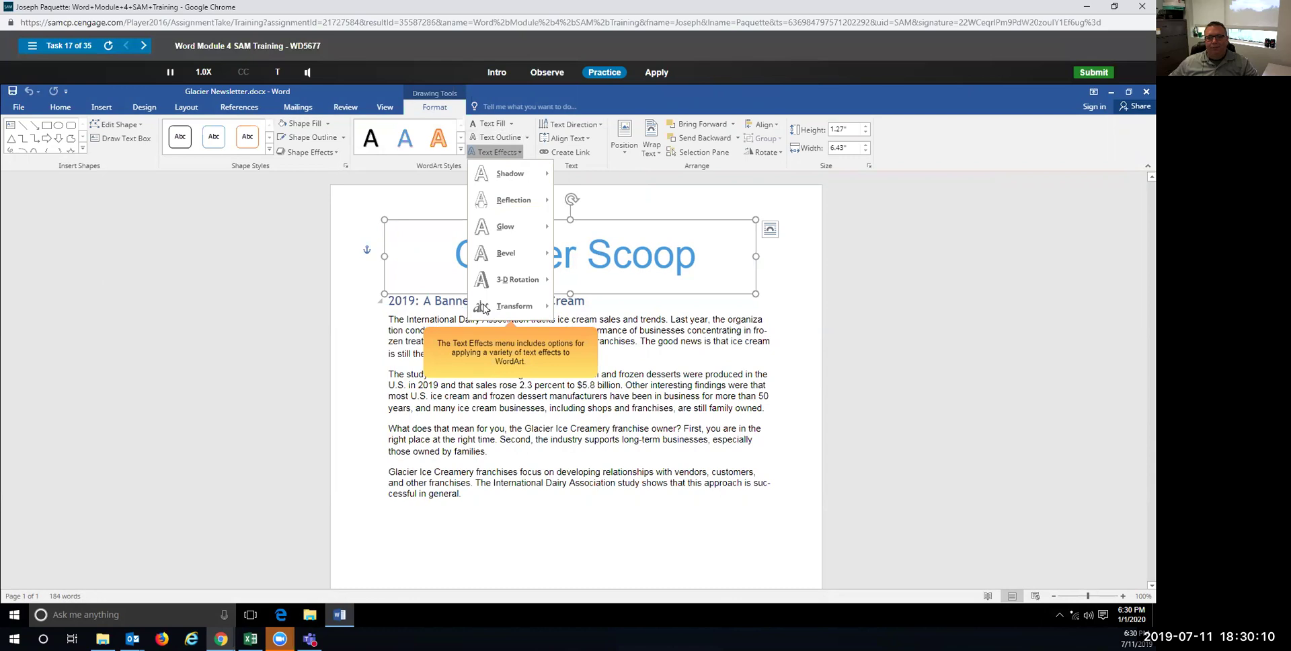
mouse_move(500, 312)
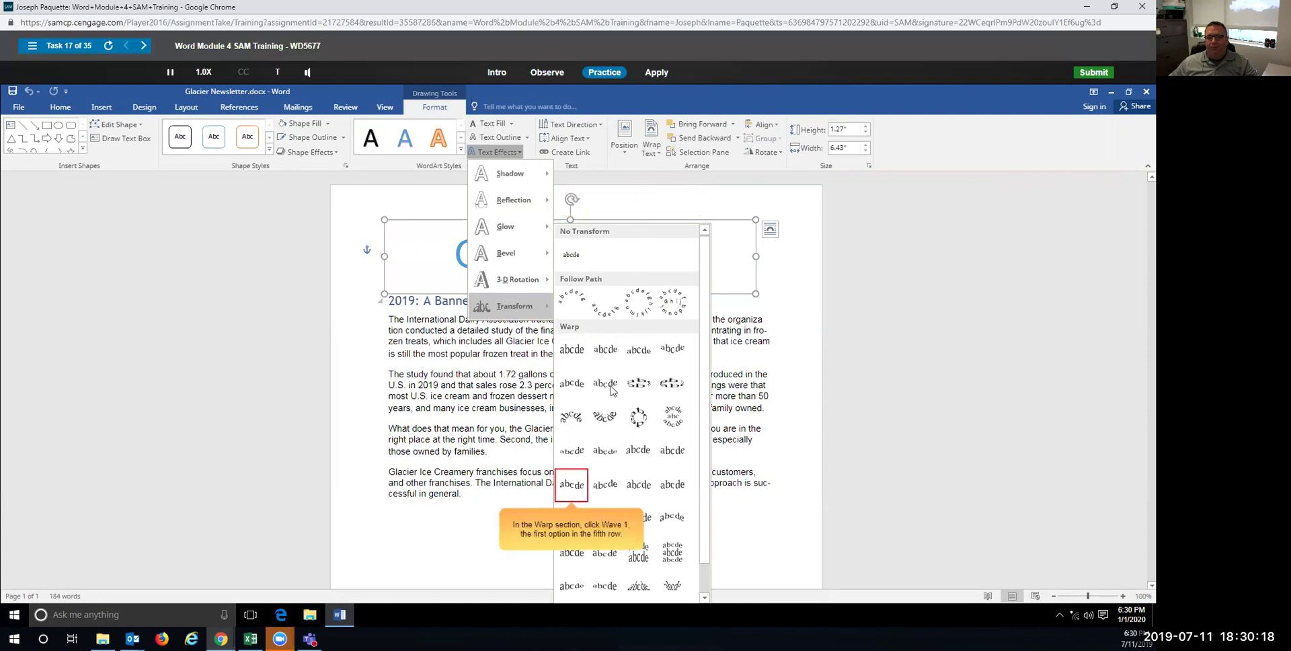
left_click(572, 494)
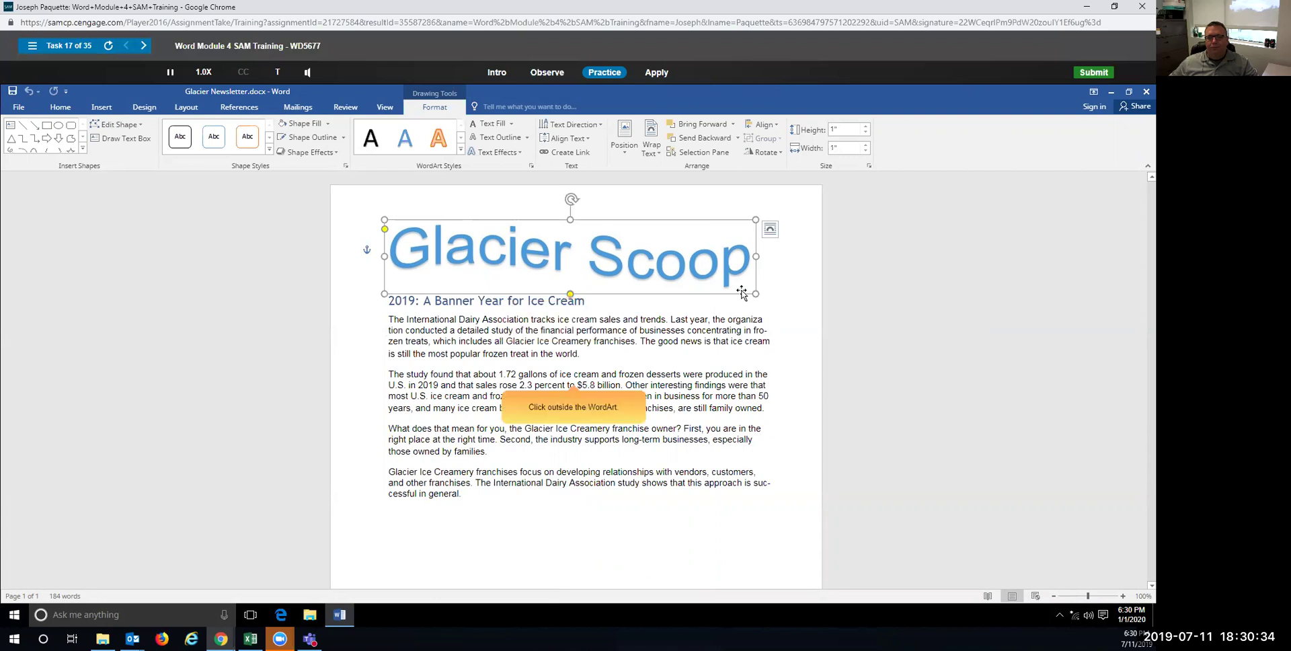
left_click(700, 348)
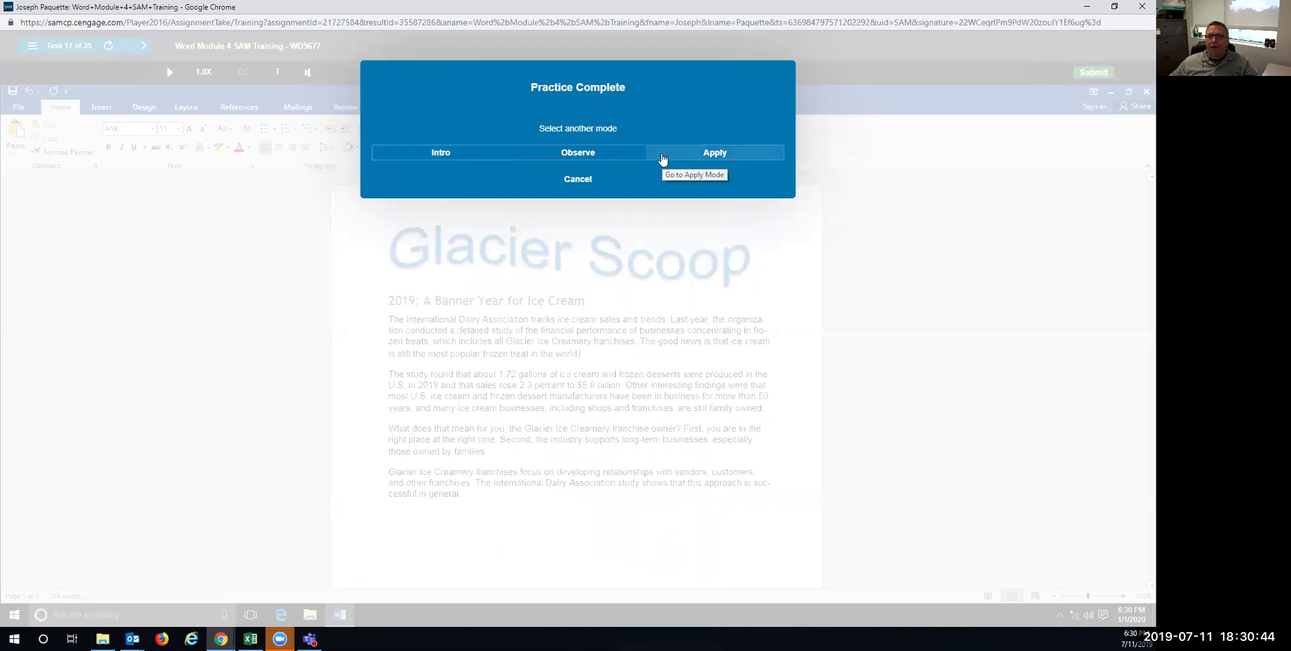
Repeat Task 17 in Apply mode, applying the Wave 1 warp to the "Glacier Scoop" WordArt and deselecting it.
left_click(662, 158)
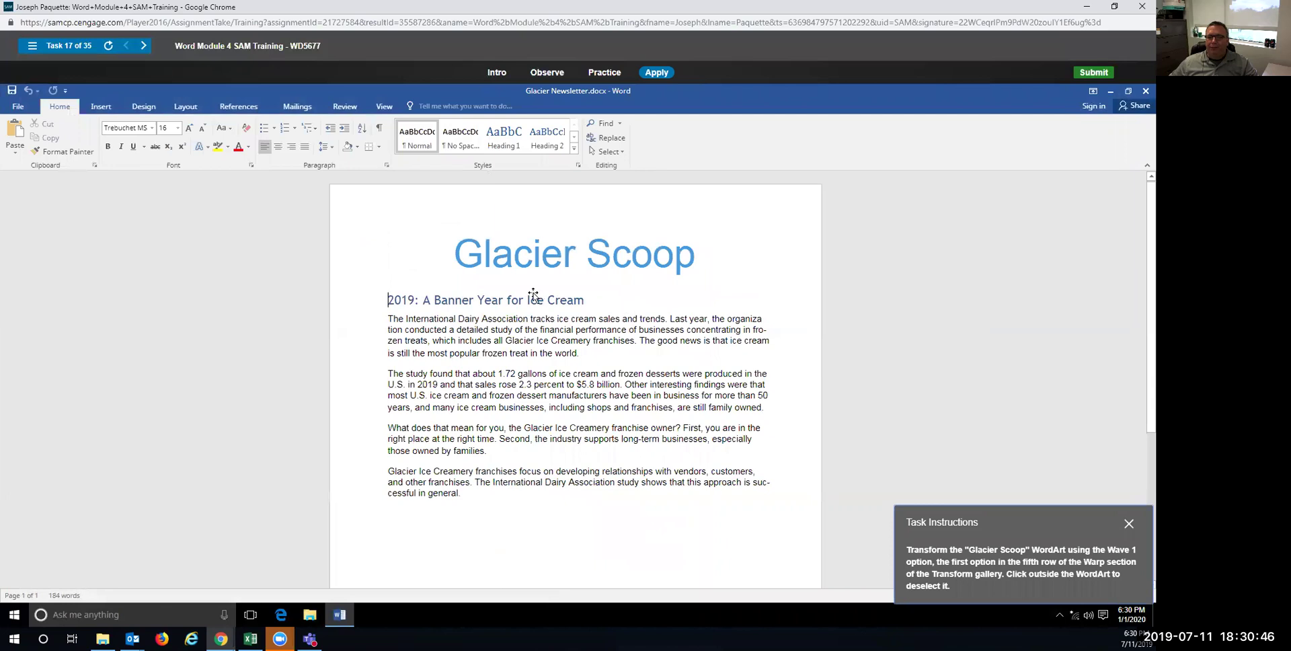
left_click(508, 253)
left_click(508, 219)
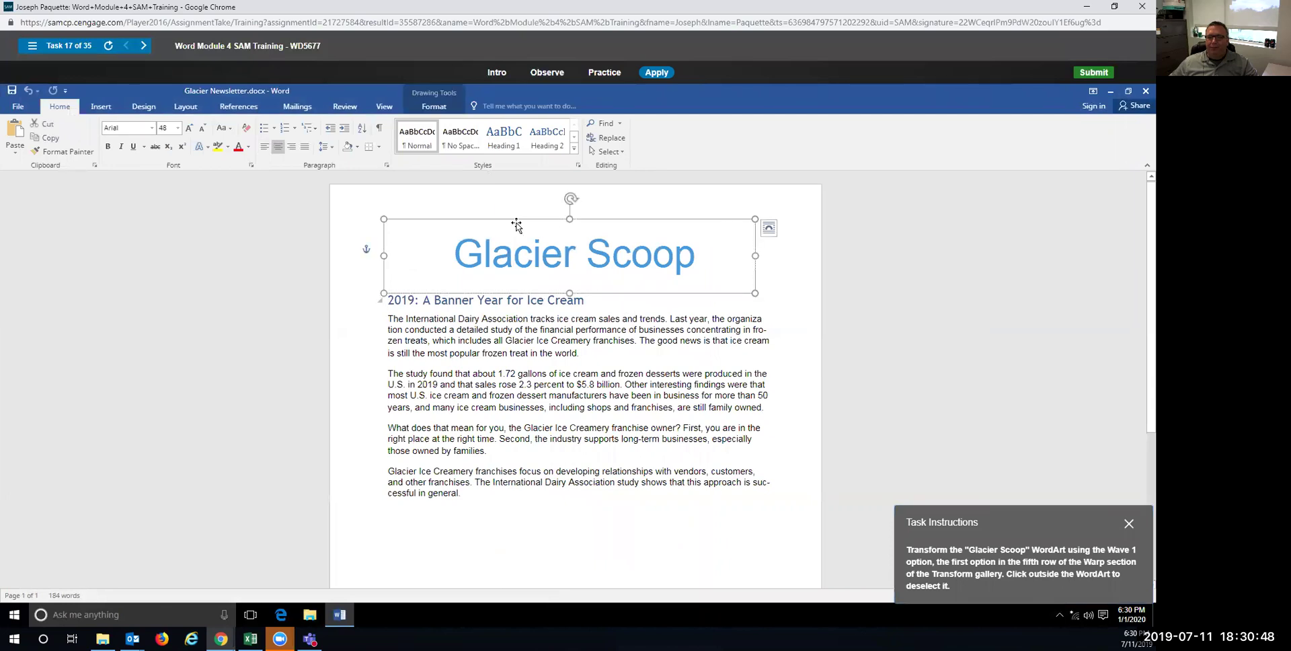
left_click(435, 105)
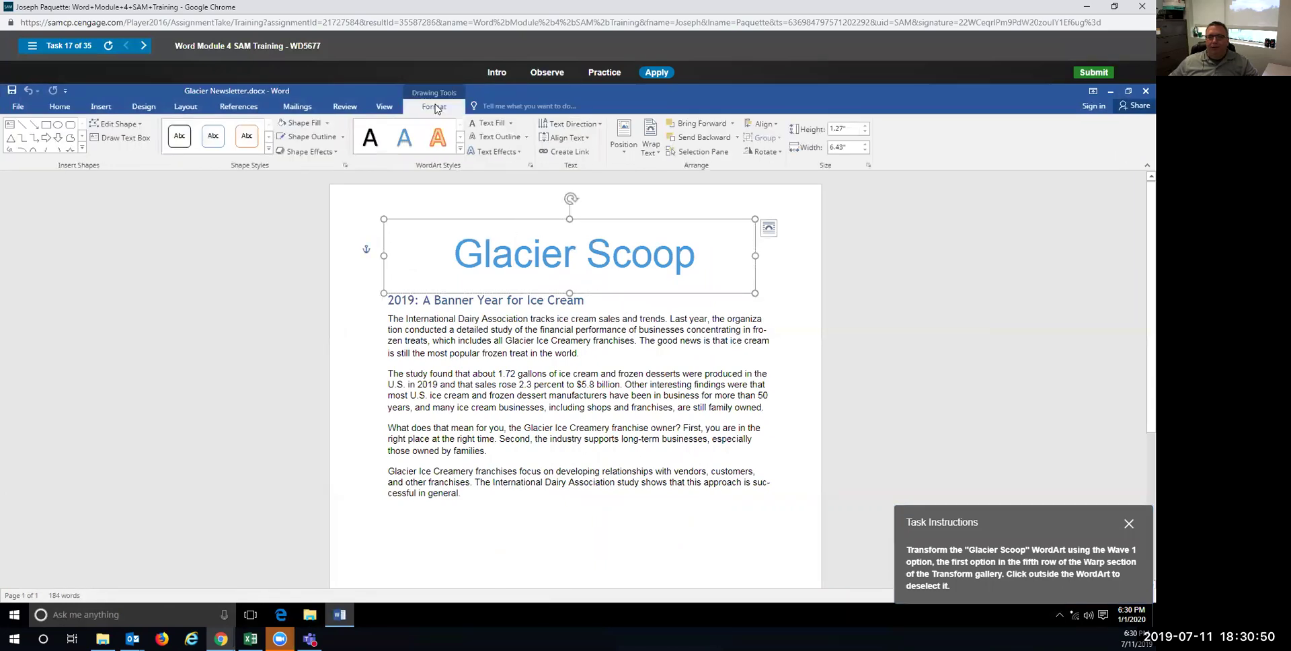
left_click(517, 151)
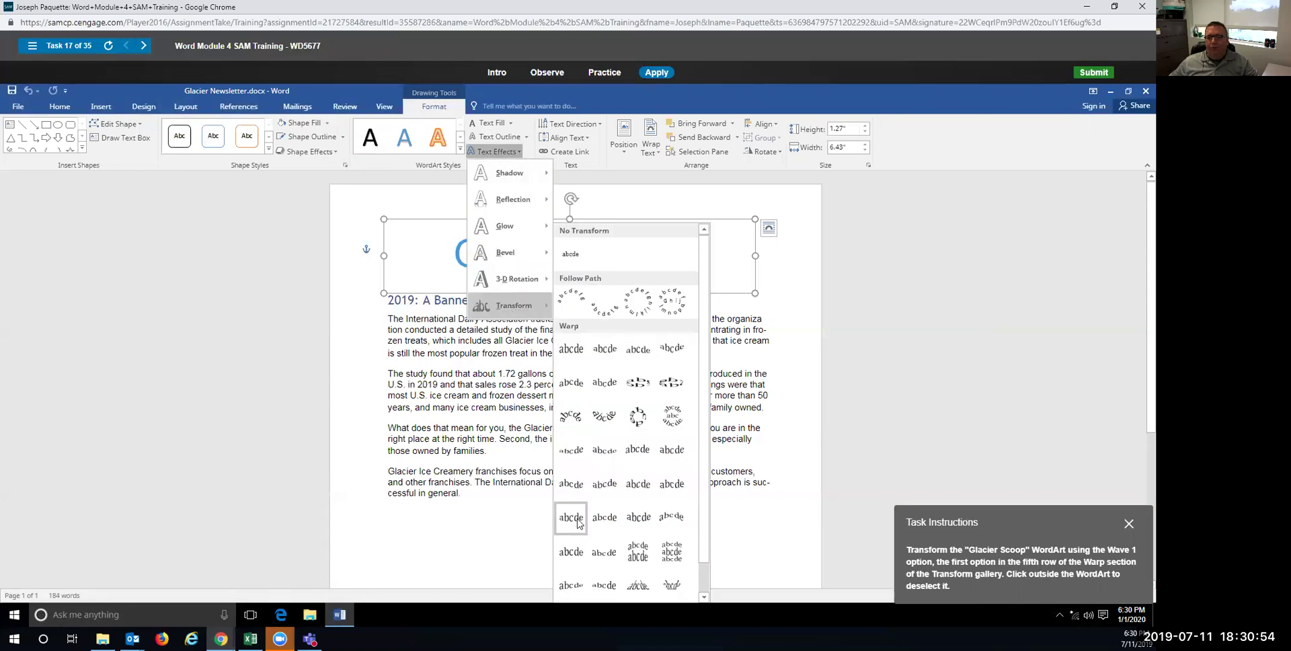
left_click(573, 484)
left_click(582, 322)
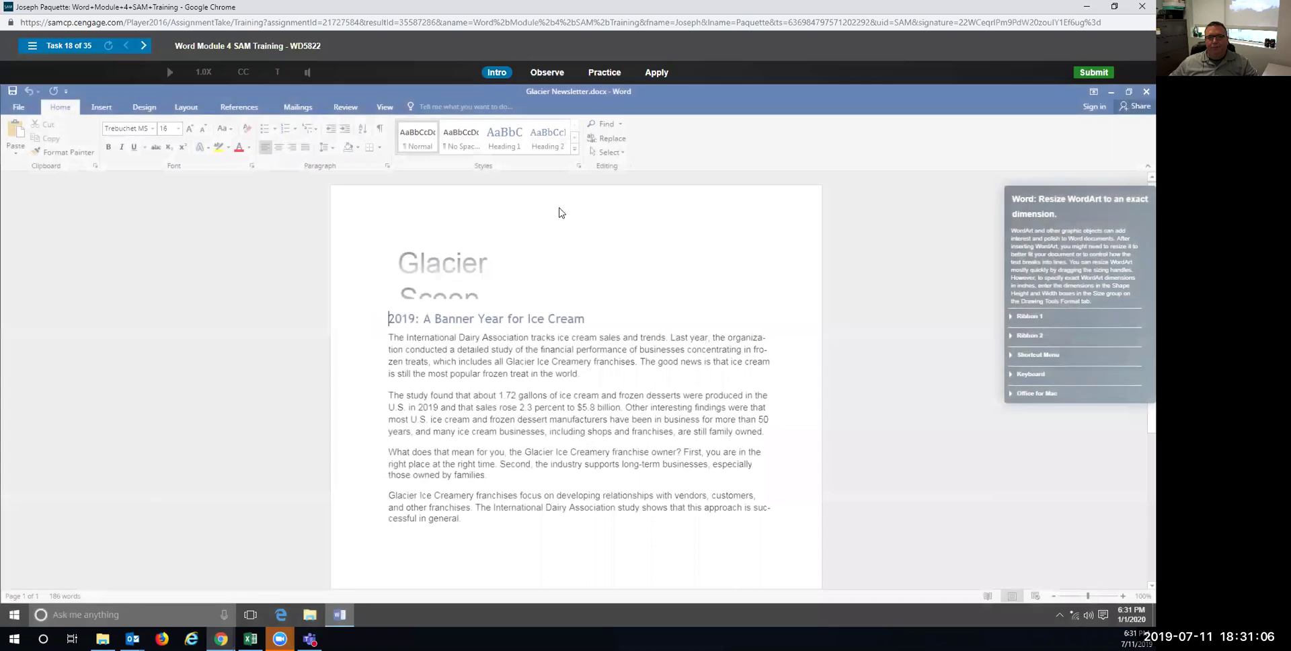
Complete Task 18 in Practice mode by resizing the "Glacier Scoop" WordArt to 1 inch high and 6.3 inches wide.
left_click(604, 73)
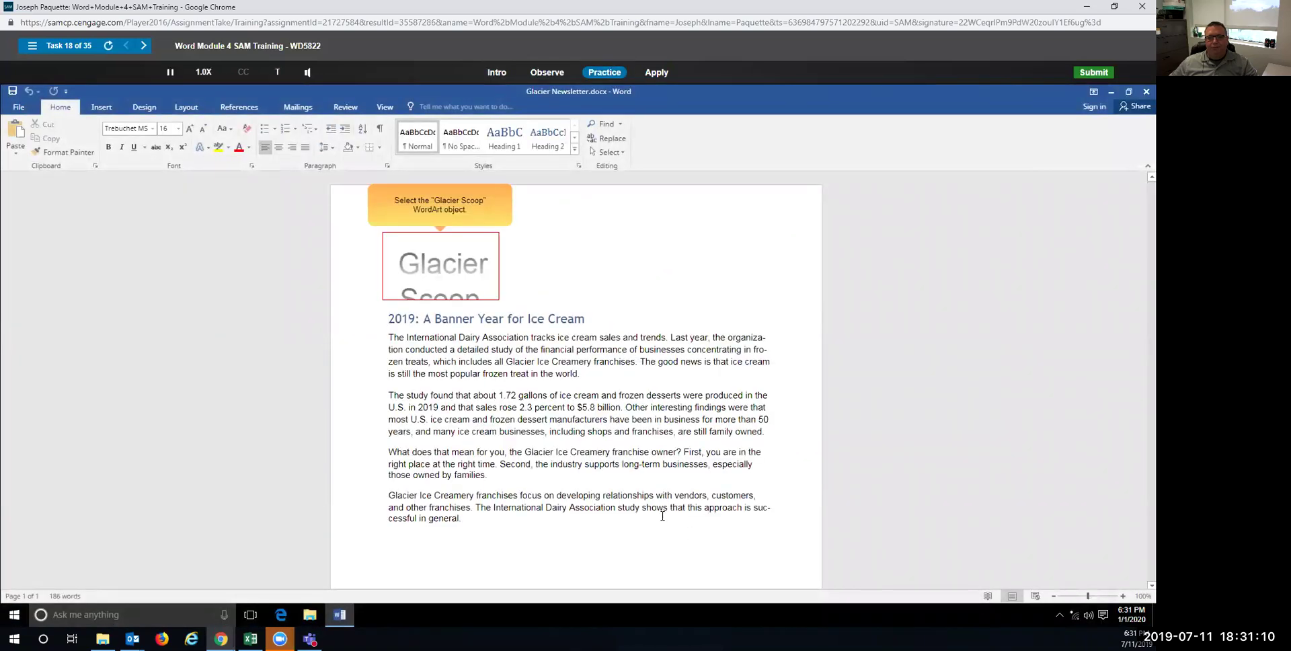
left_click(411, 234)
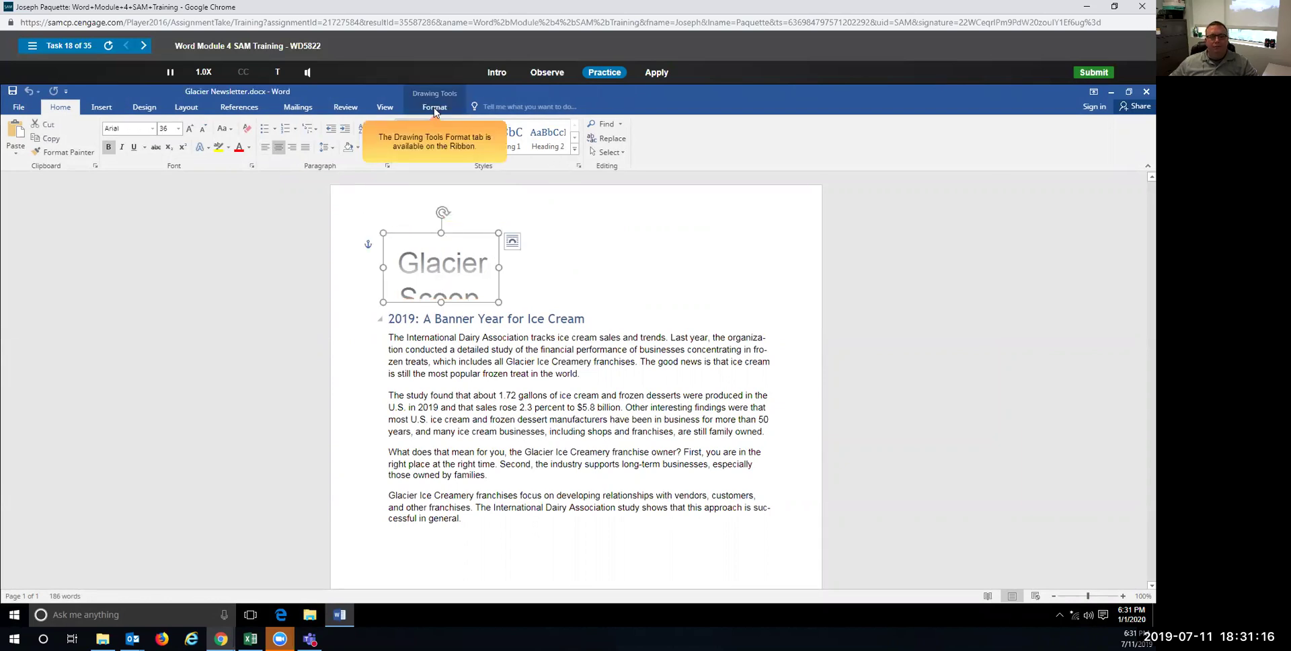
left_click(435, 108)
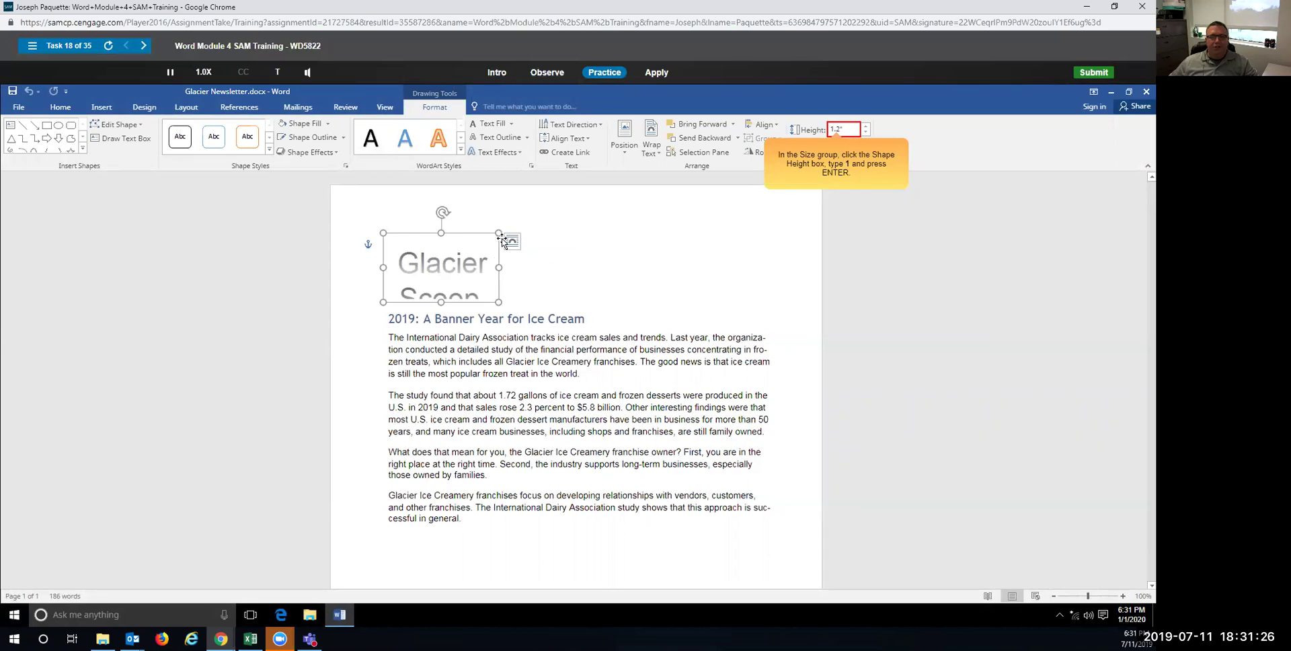
left_click(849, 130)
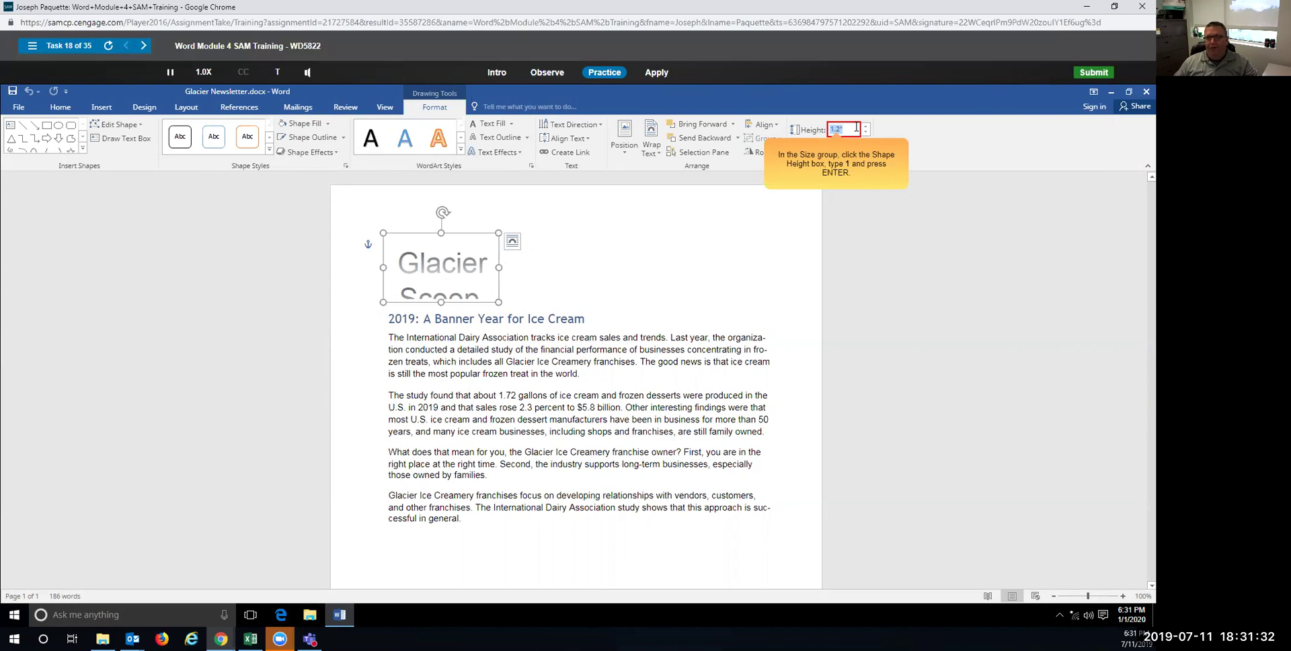
type("1")
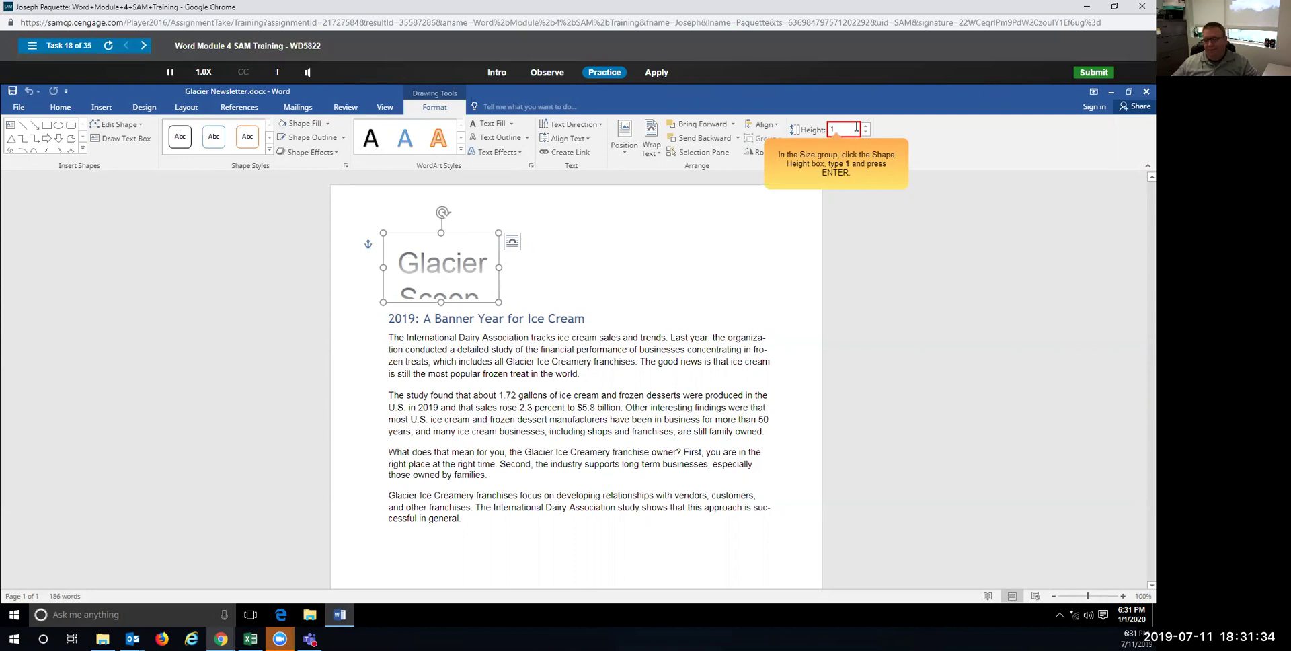
key("Return")
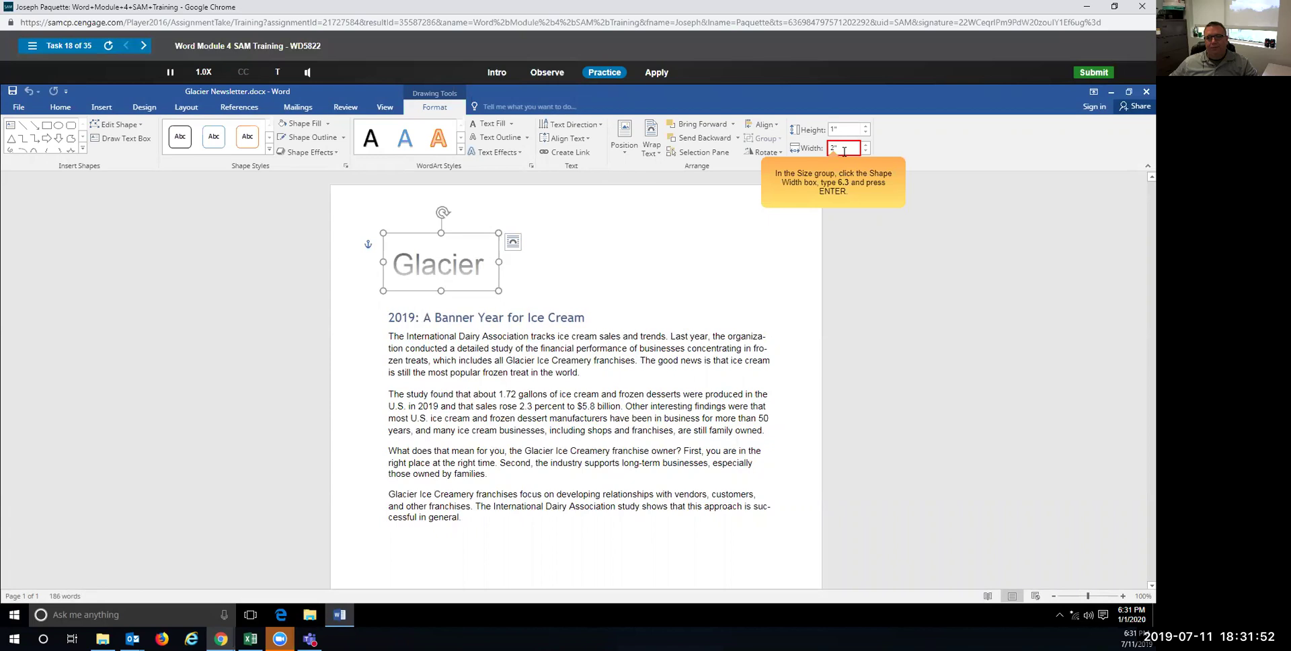
type("6.3")
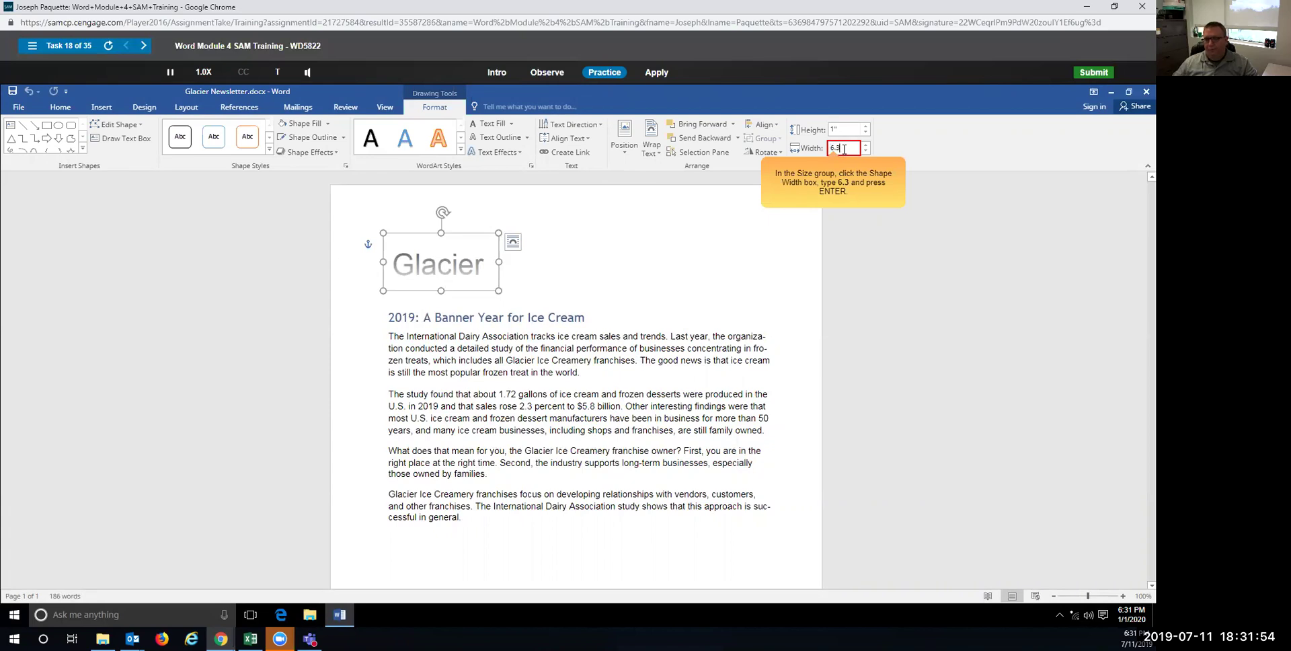
key("Return")
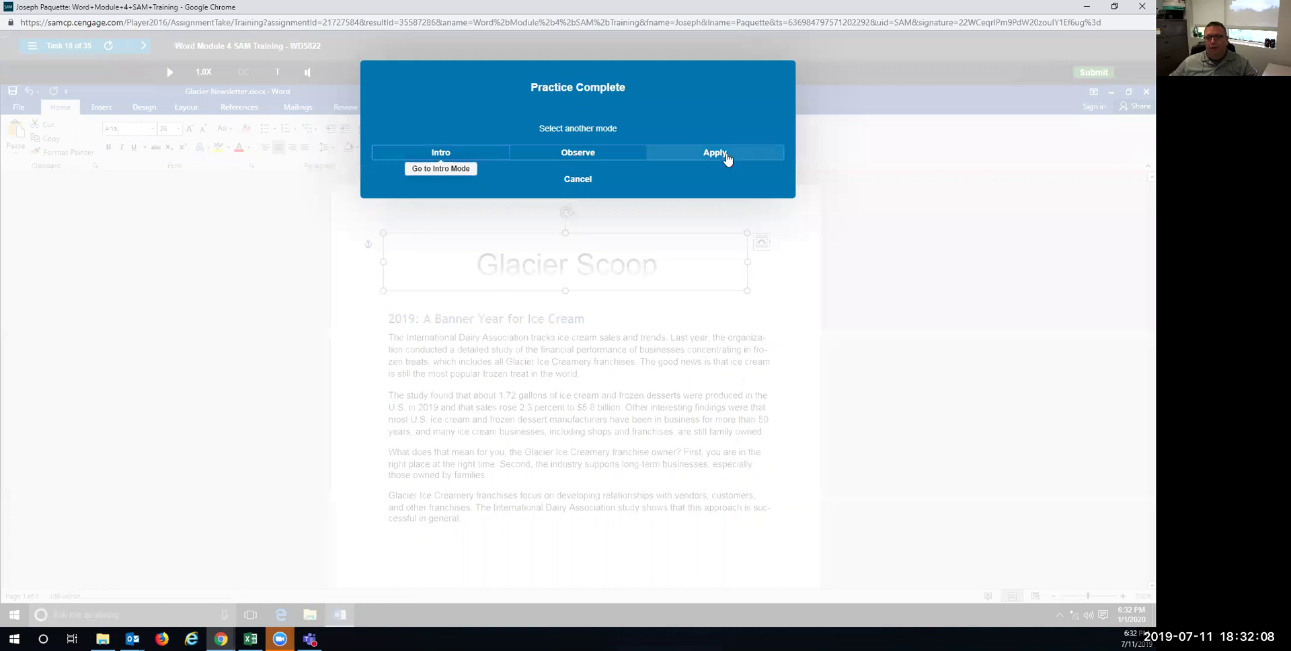
Repeat Task 18 in Apply mode, setting the "Glacier Scoop" WordArt's height to 1 inch and width to 6.3 inches.
left_click(726, 158)
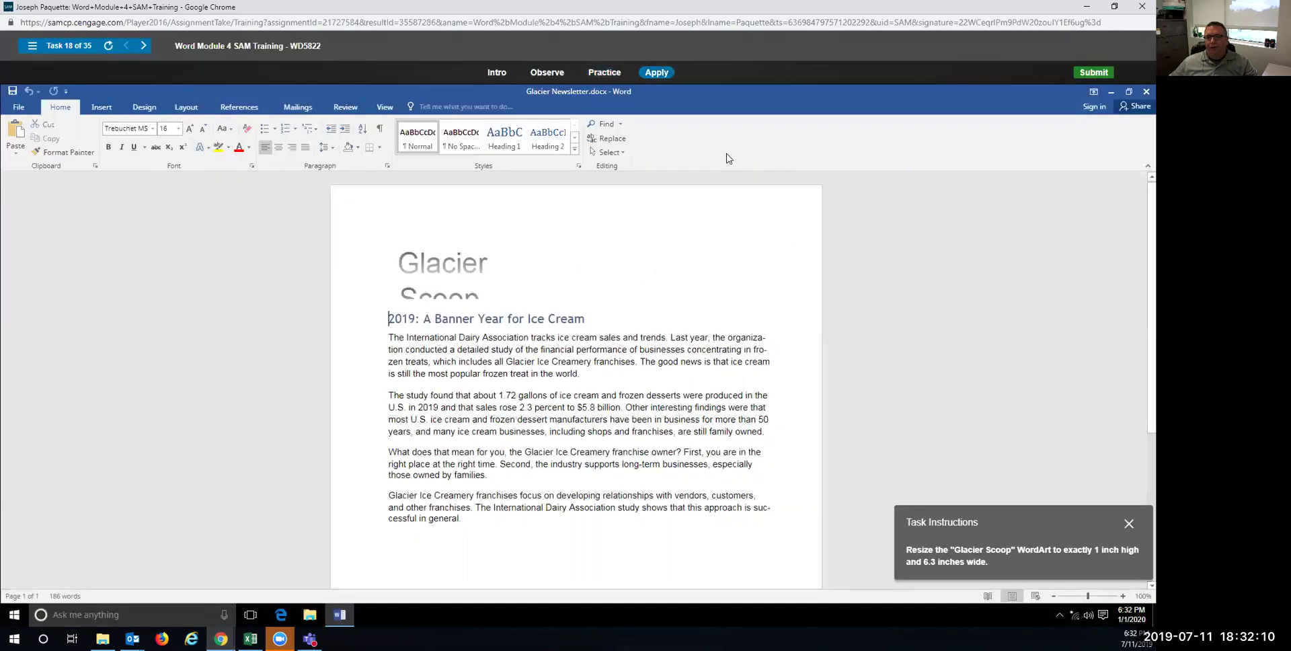
left_click(479, 237)
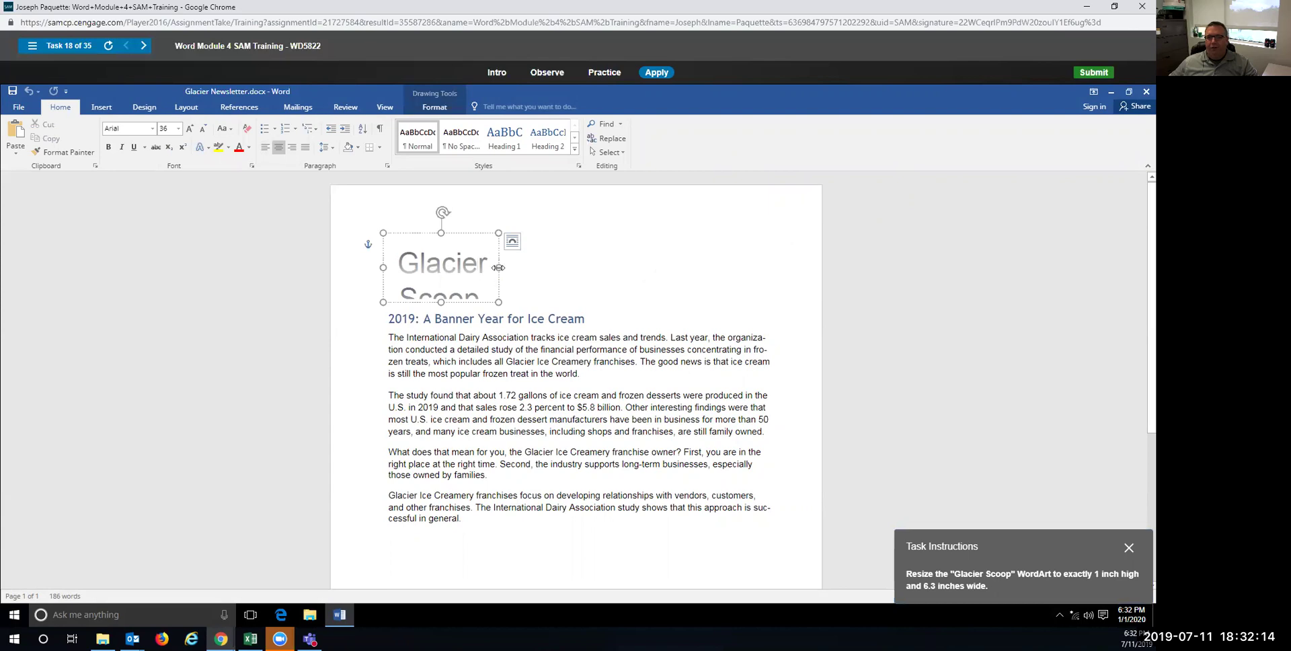
left_click(434, 107)
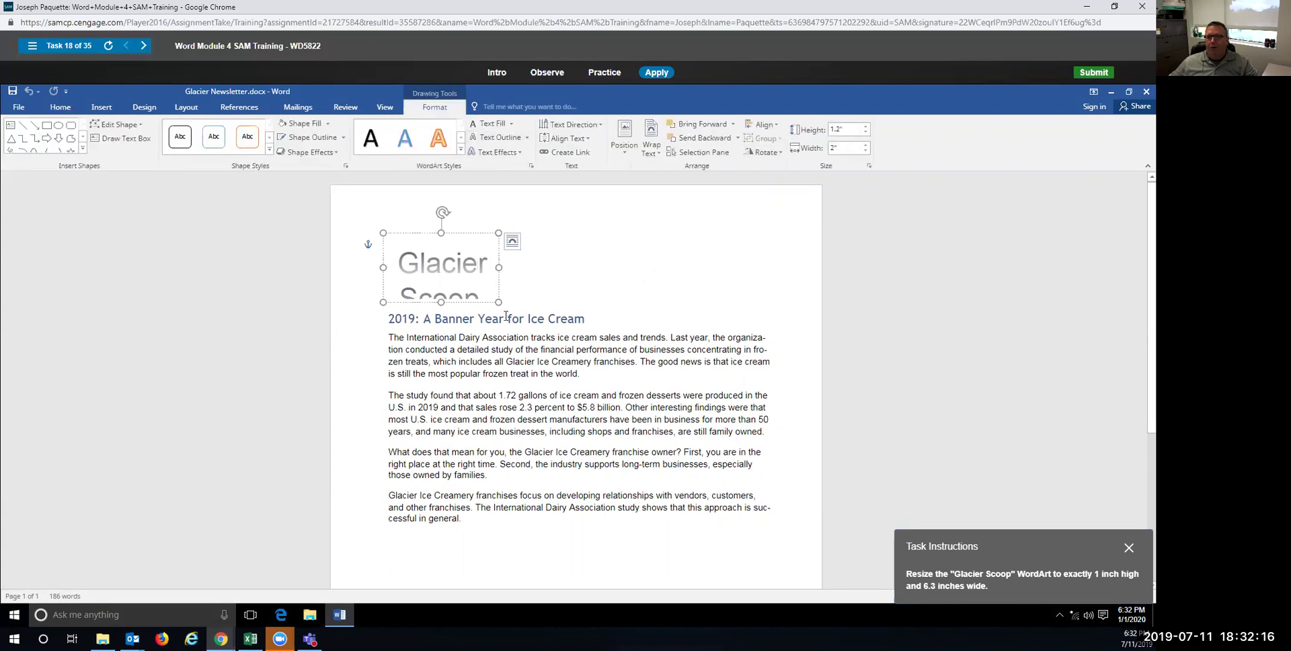
left_click_drag(498, 302, 742, 309)
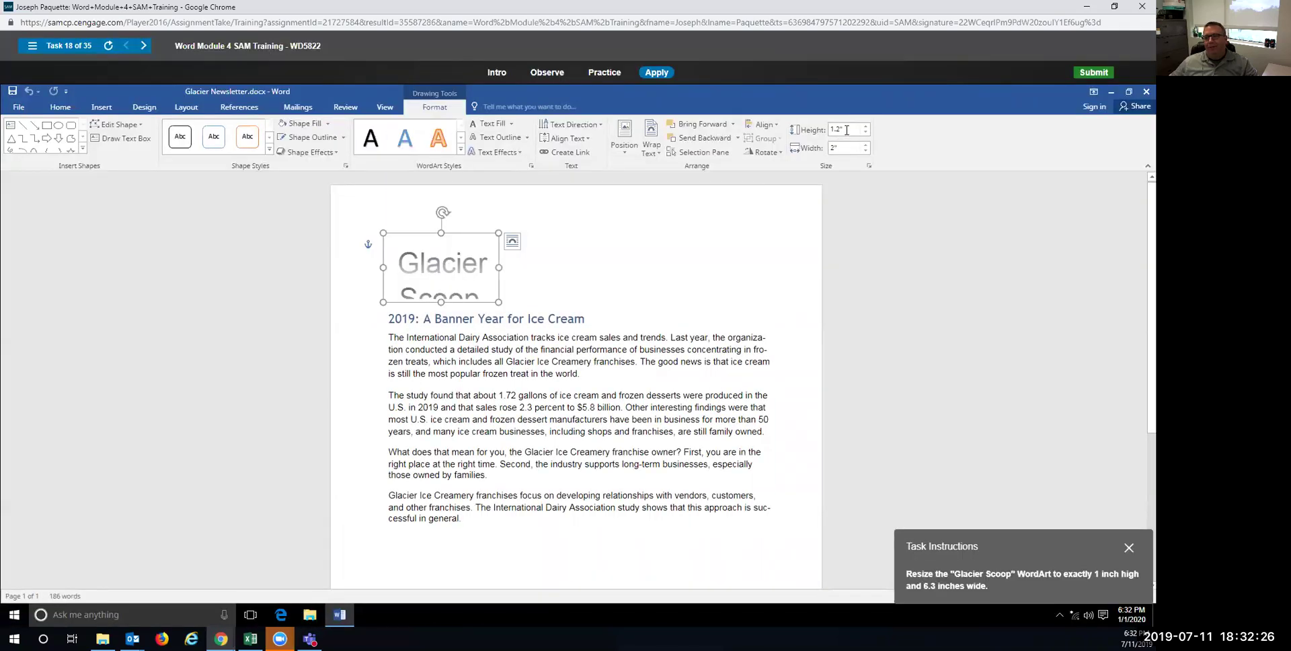
left_click(846, 130)
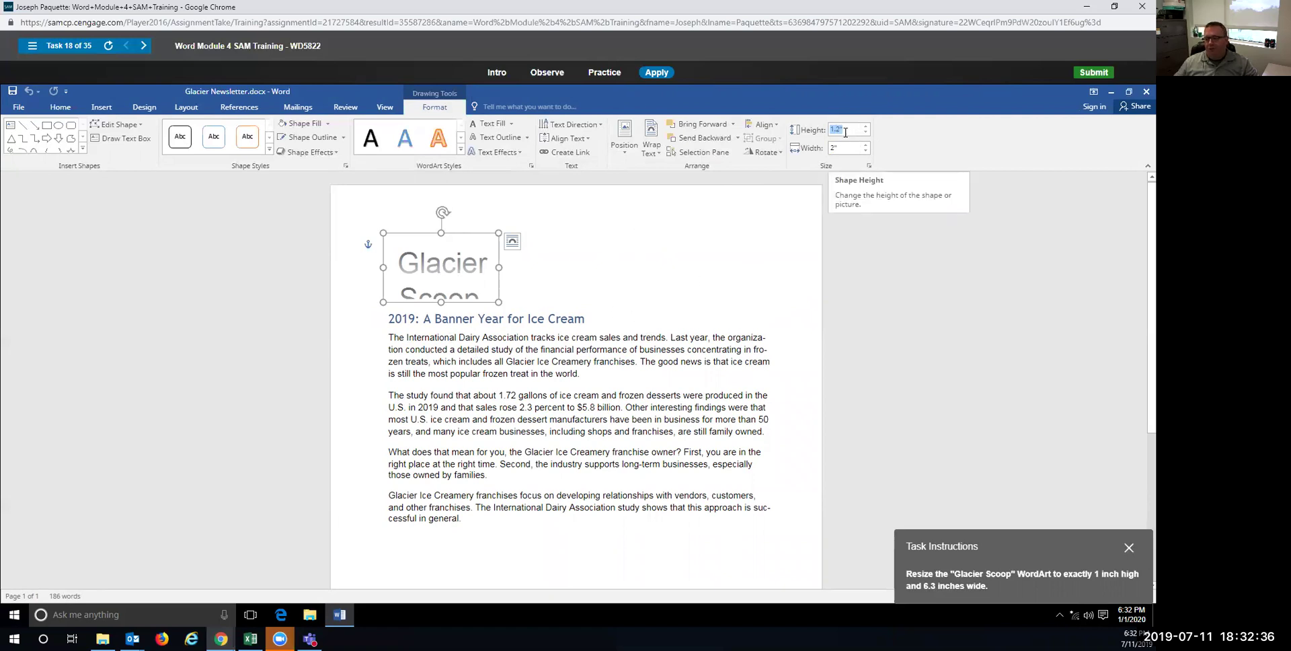
type("1")
key("Return")
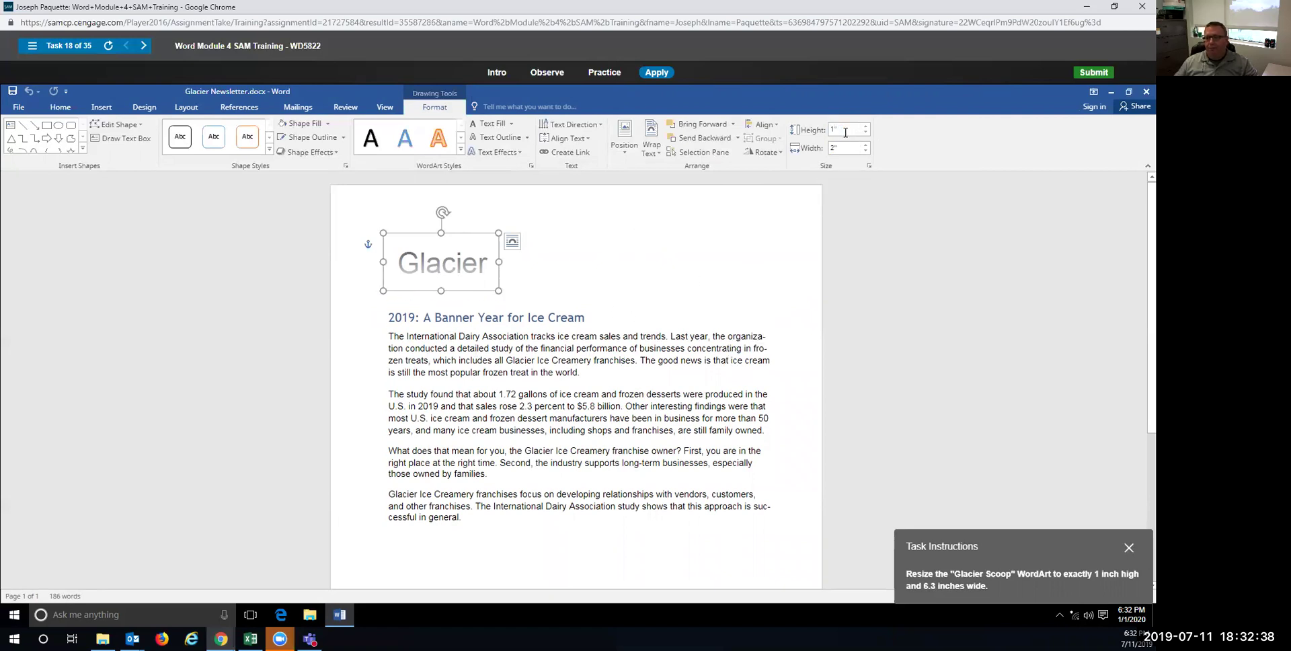
left_click(838, 147)
type("6.3")
key("Return")
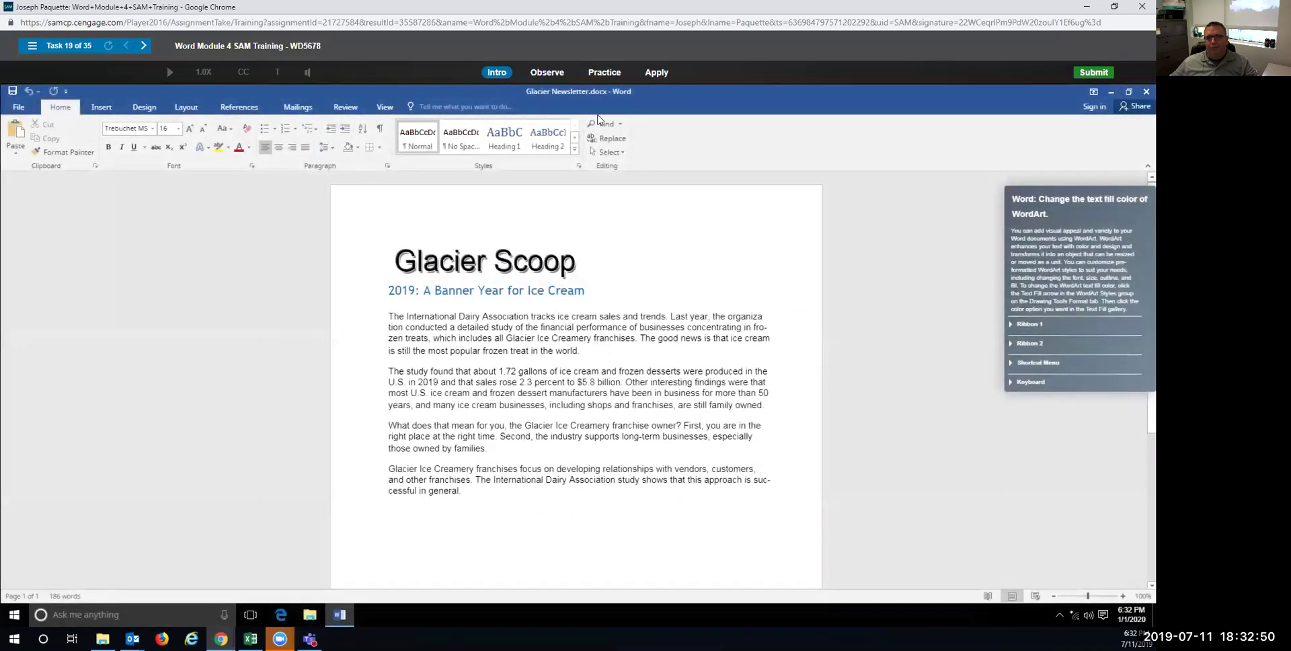
Complete Task 19 in Practice mode by changing the "Glacier Scoop" WordArt's text fill to the standard color Dark Red.
left_click(605, 72)
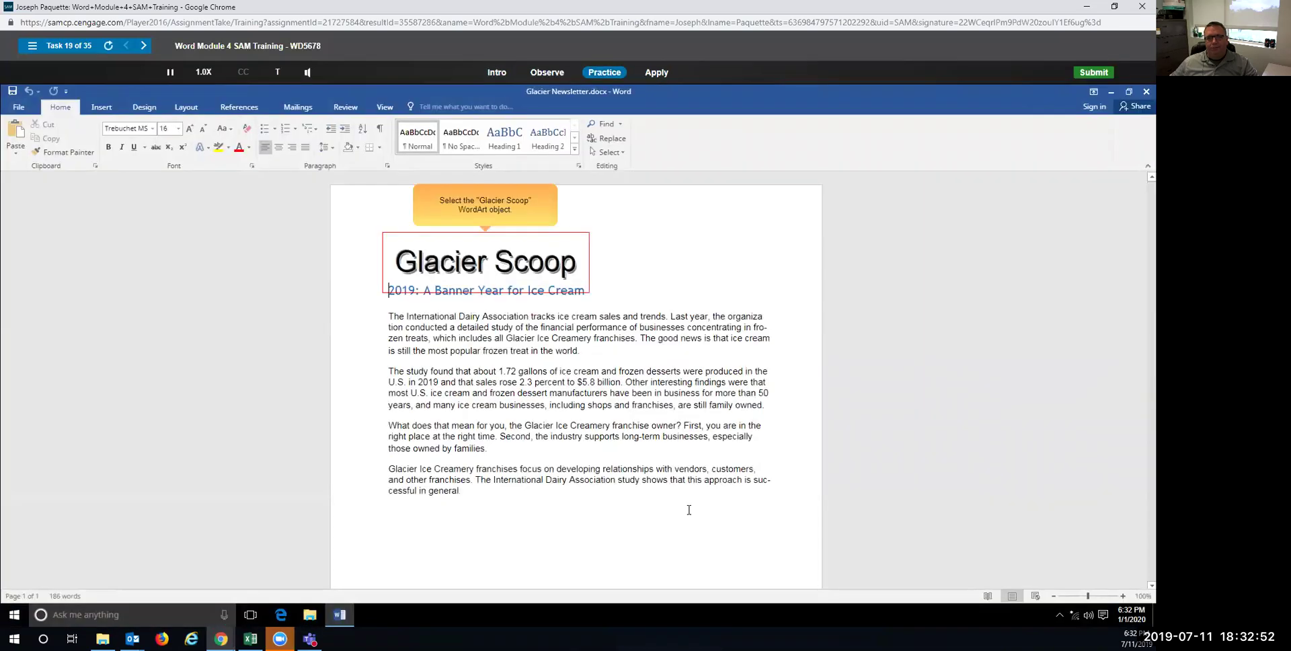
left_click(420, 232)
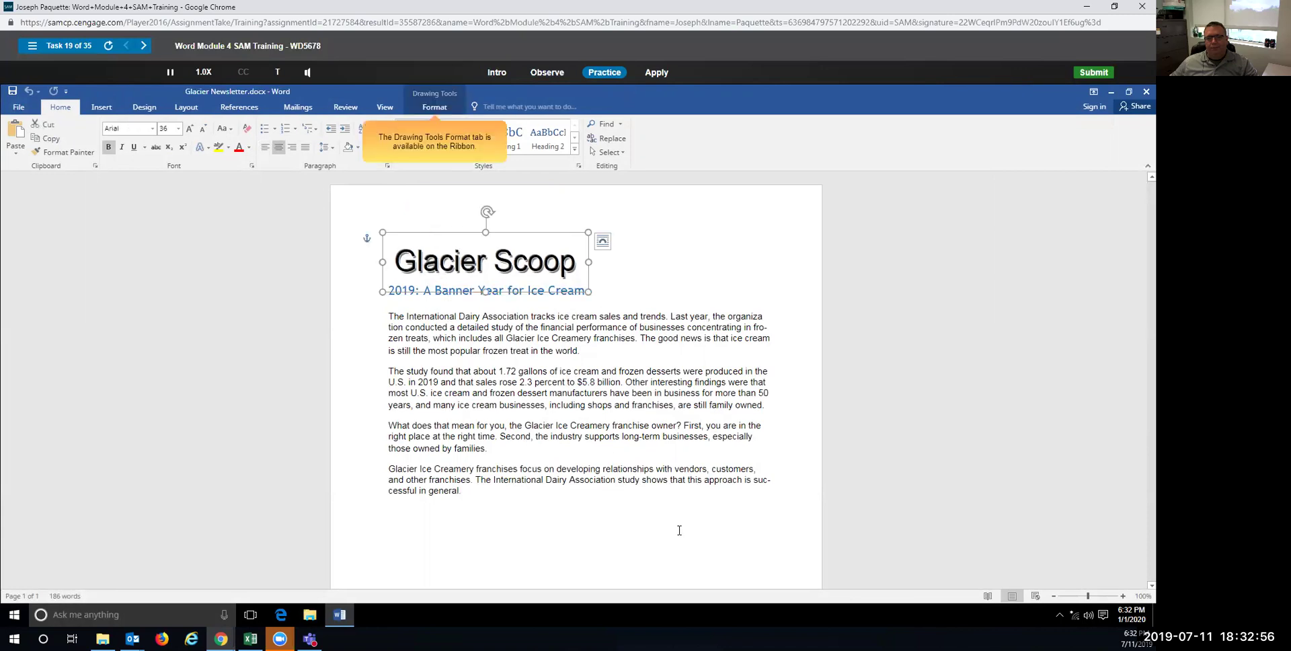
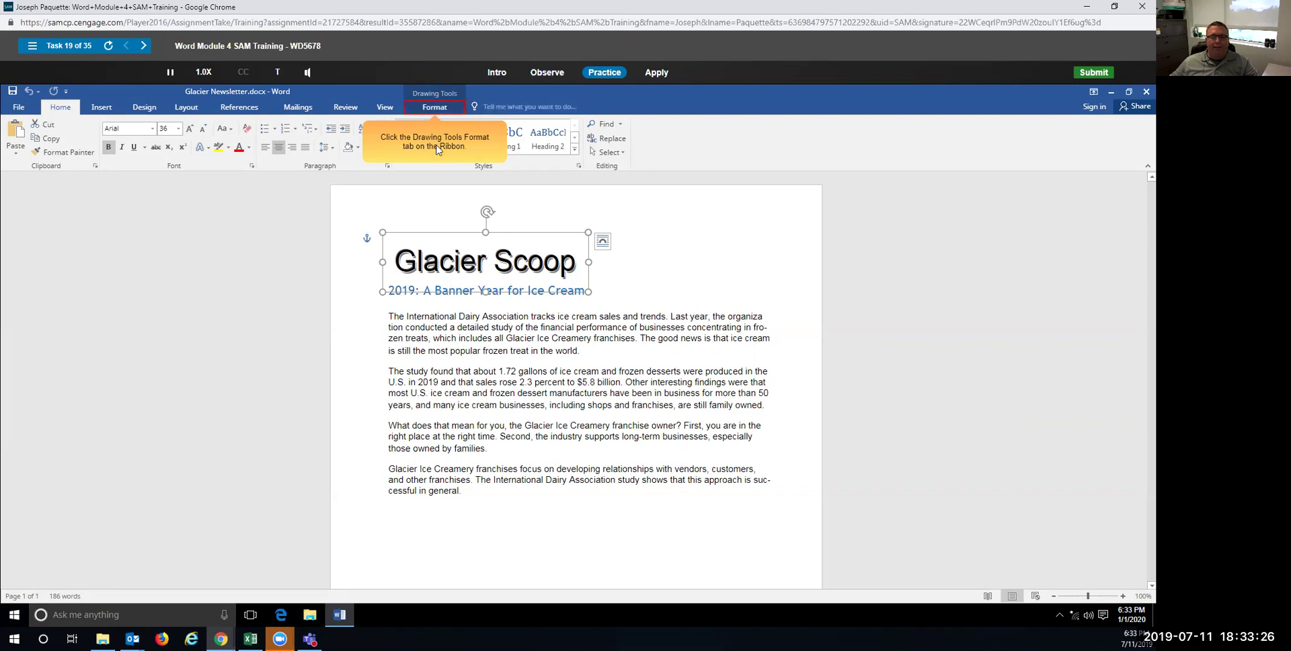
left_click(442, 109)
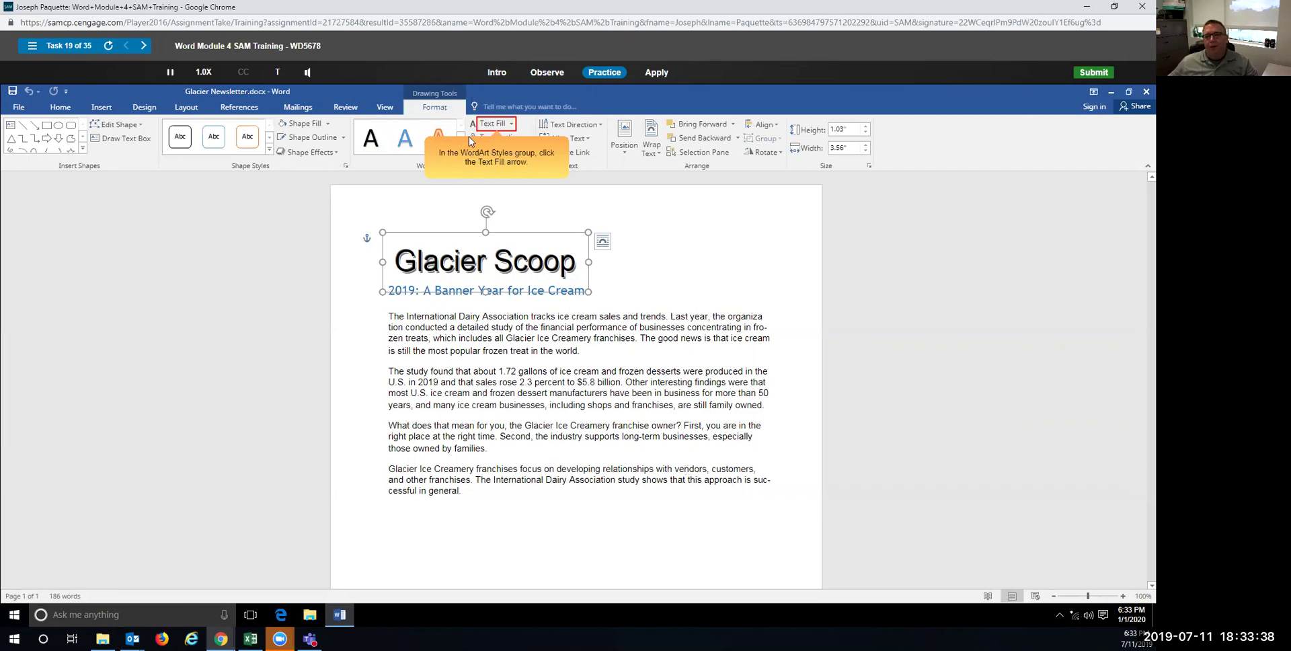
left_click(511, 124)
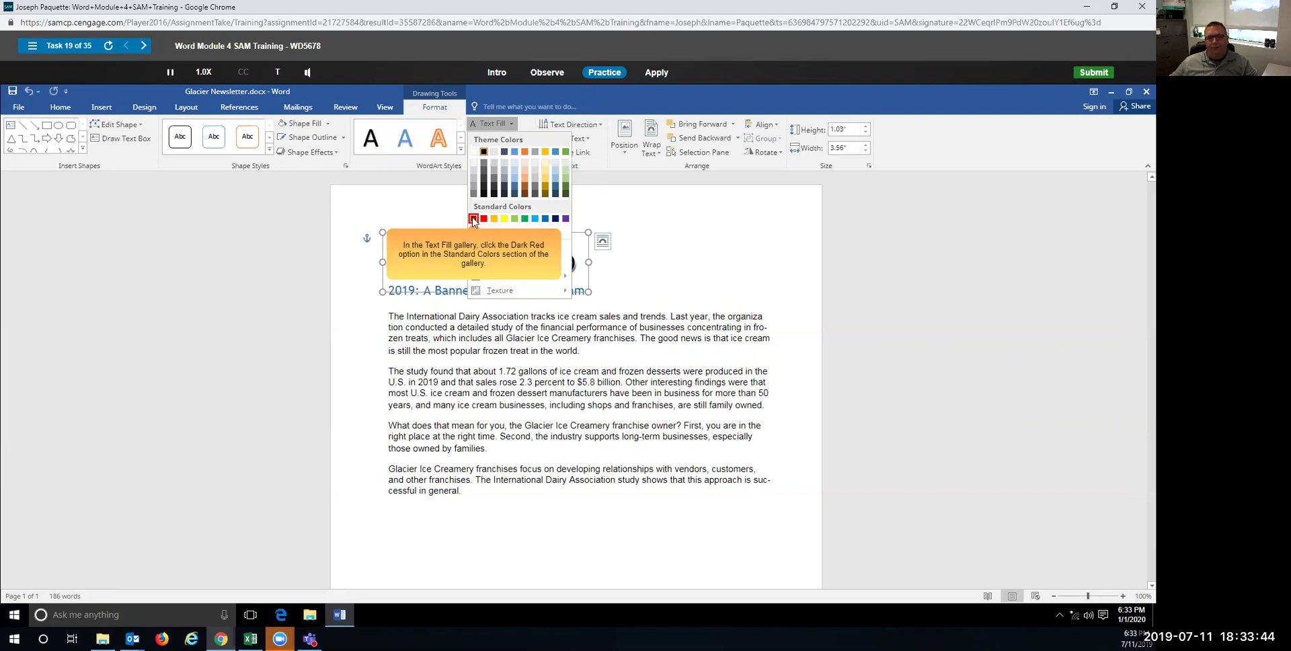
left_click(473, 219)
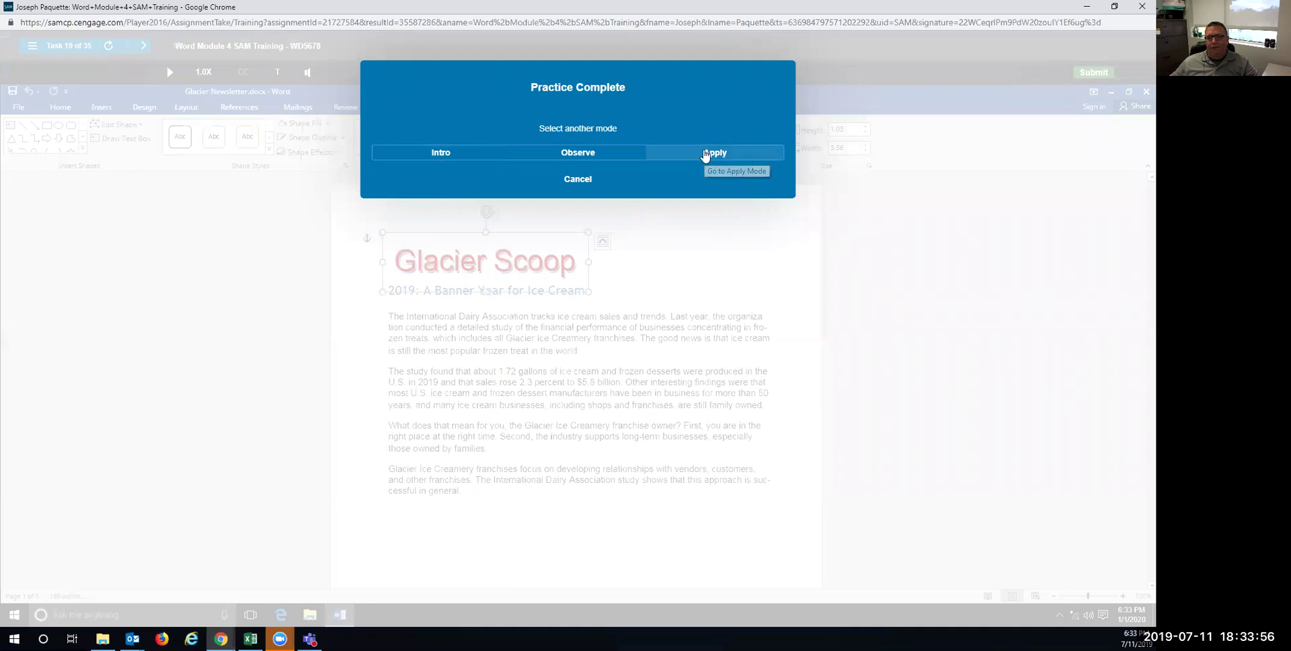
Repeat Task 19 in Apply mode, changing the "Glacier Scoop" WordArt's text fill to the standard color Dark Red.
left_click(705, 154)
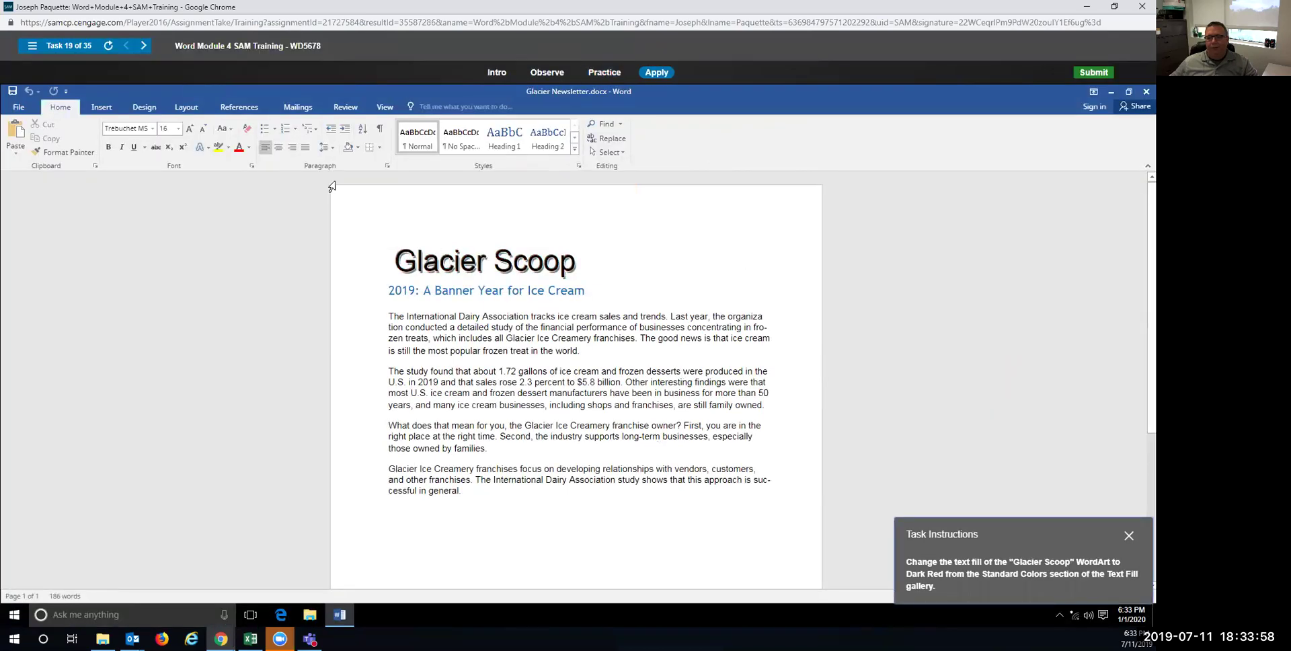
left_click(460, 344)
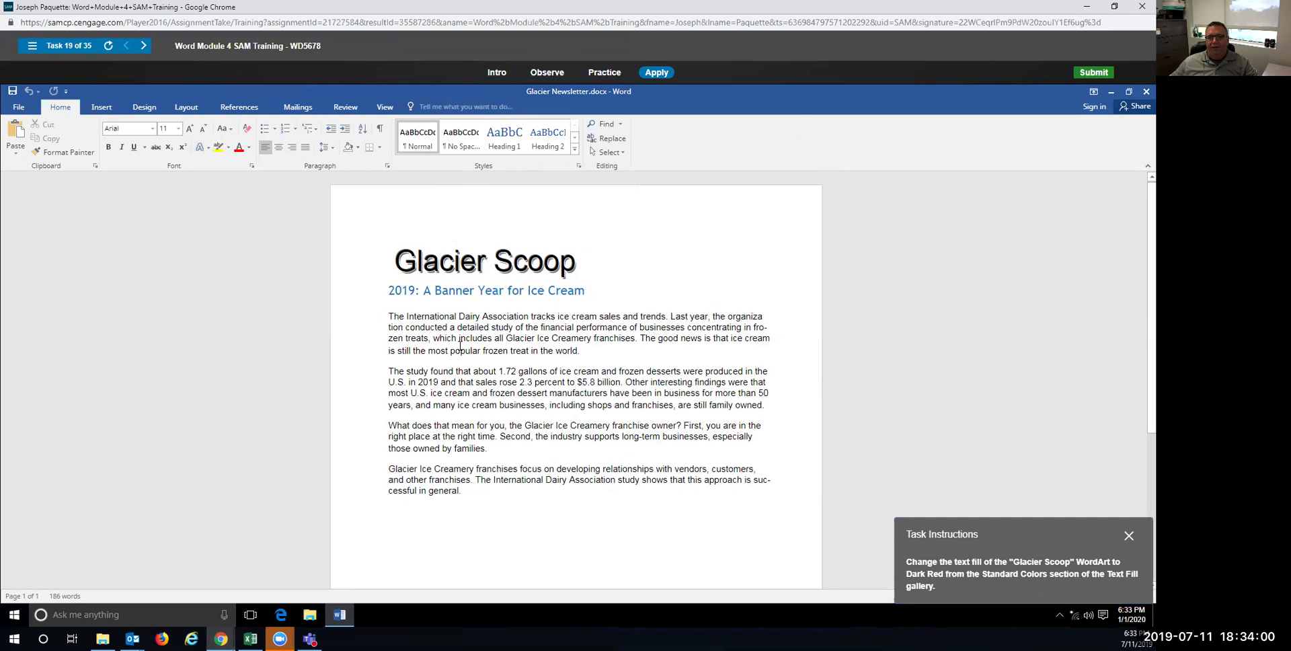
left_click(500, 423)
left_click_drag(456, 338, 508, 338)
left_click(521, 406)
left_click(445, 293)
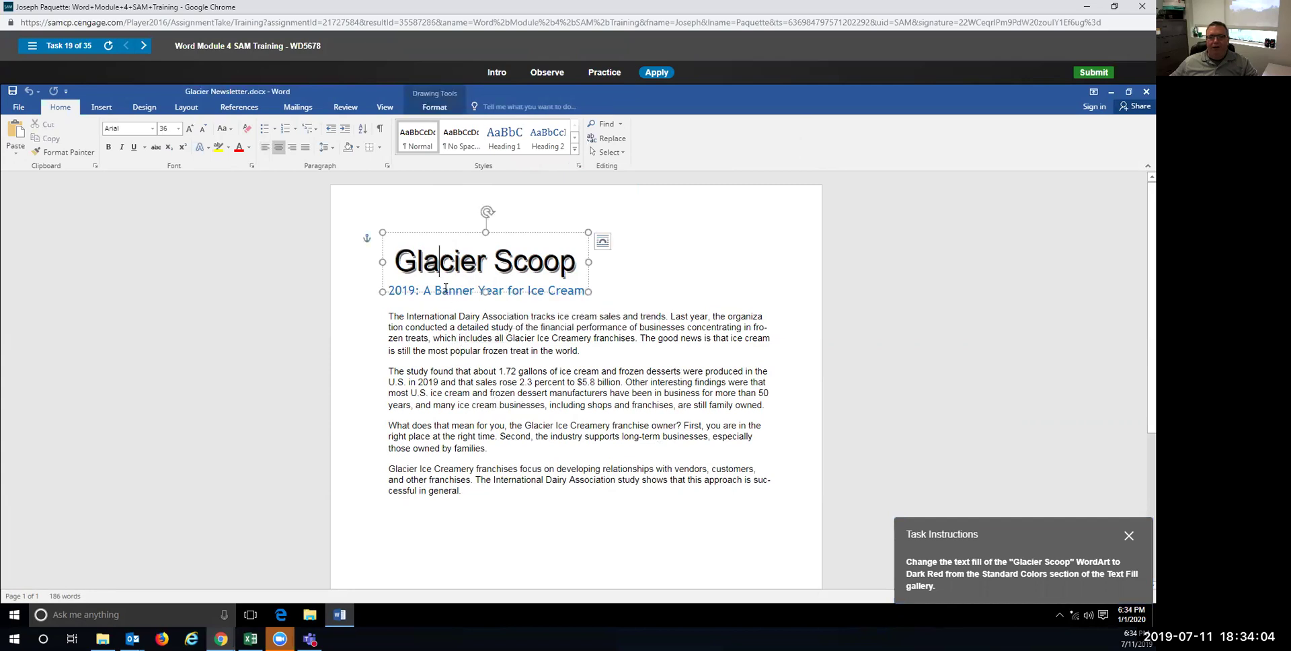
left_click(436, 233)
left_click(433, 108)
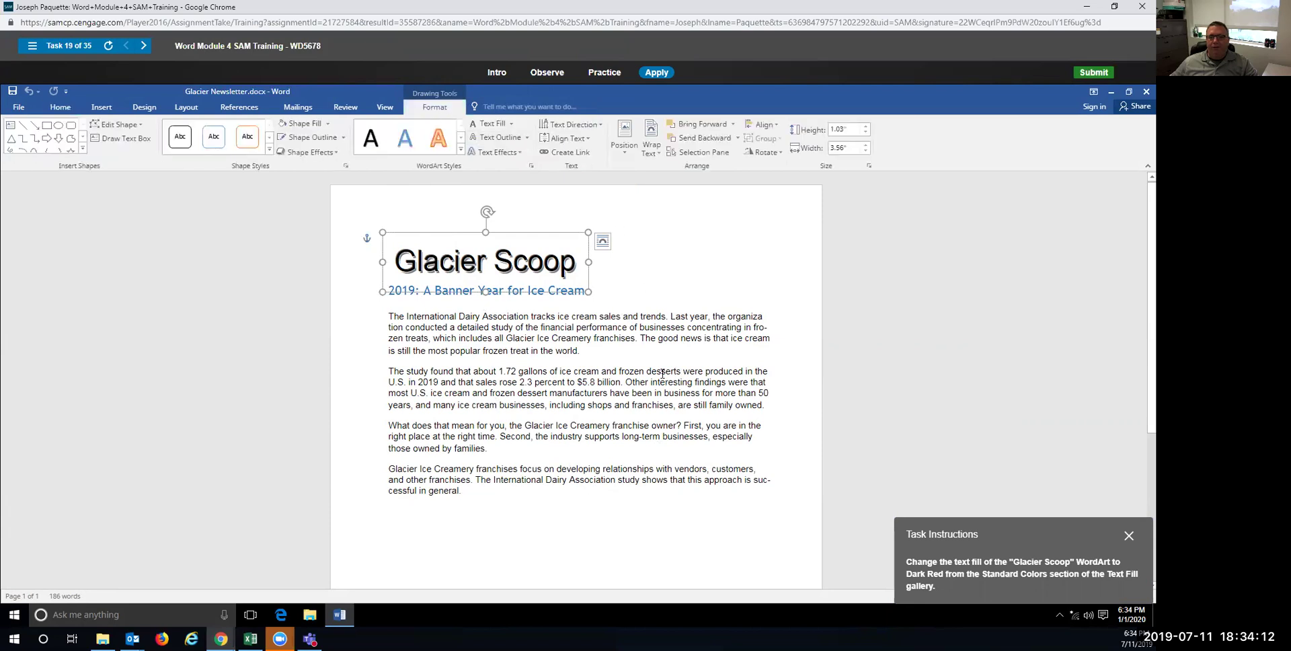
left_click(511, 124)
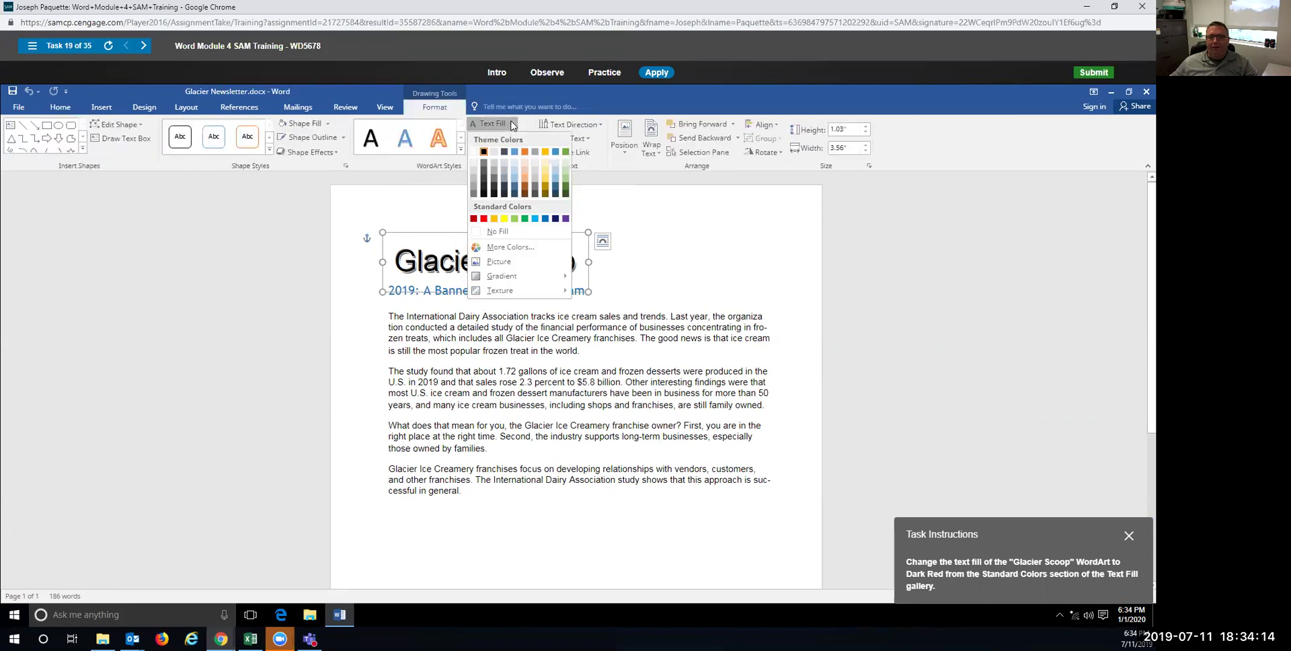
left_click(473, 219)
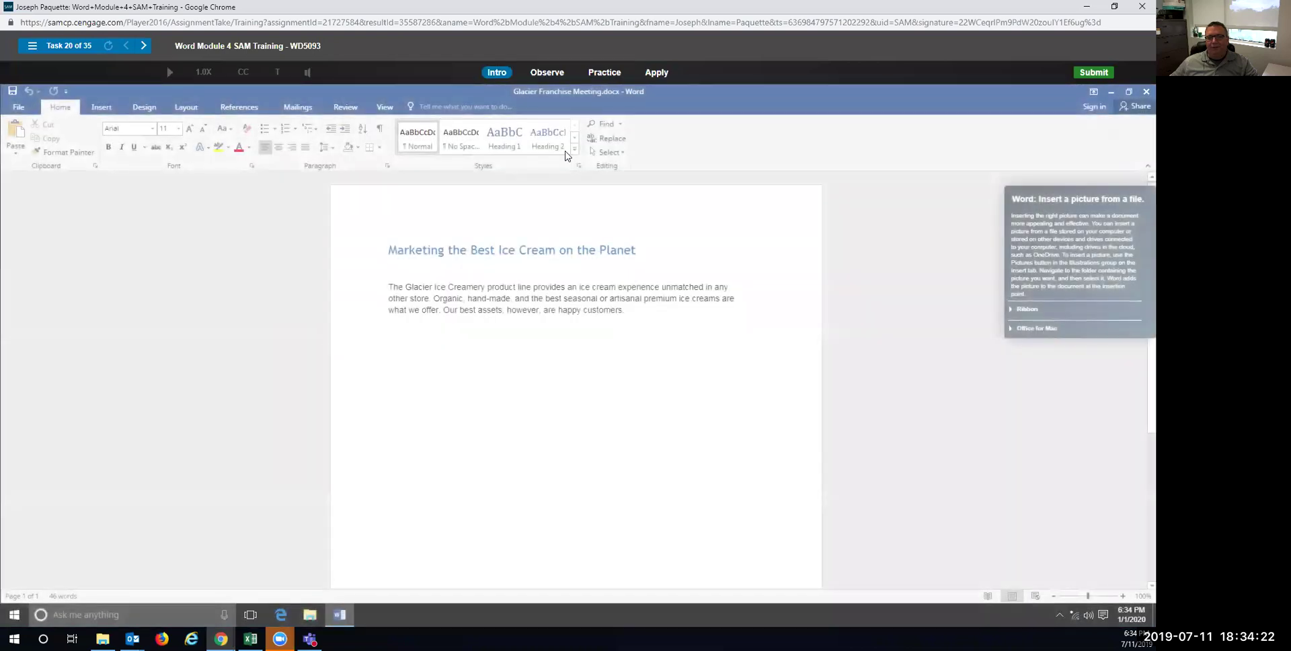
Complete Task 20 in Practice mode by inserting Ice Cream.png from the Pictures folder below the document heading.
left_click(605, 72)
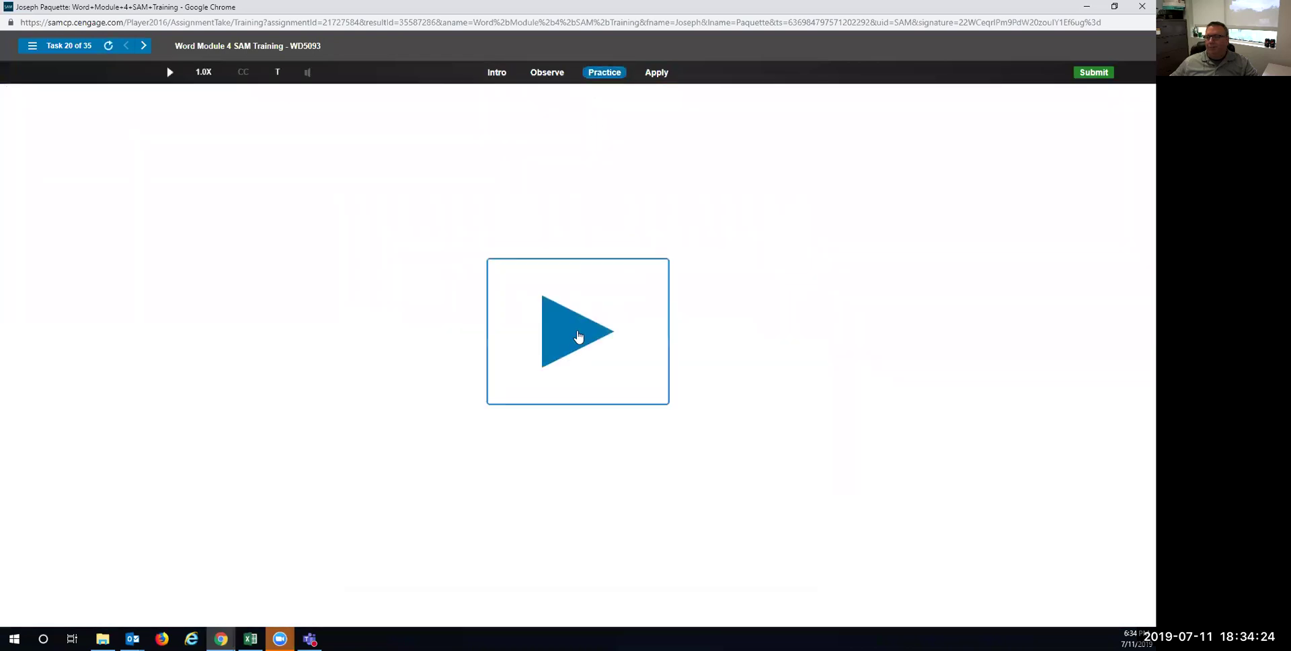
left_click(577, 334)
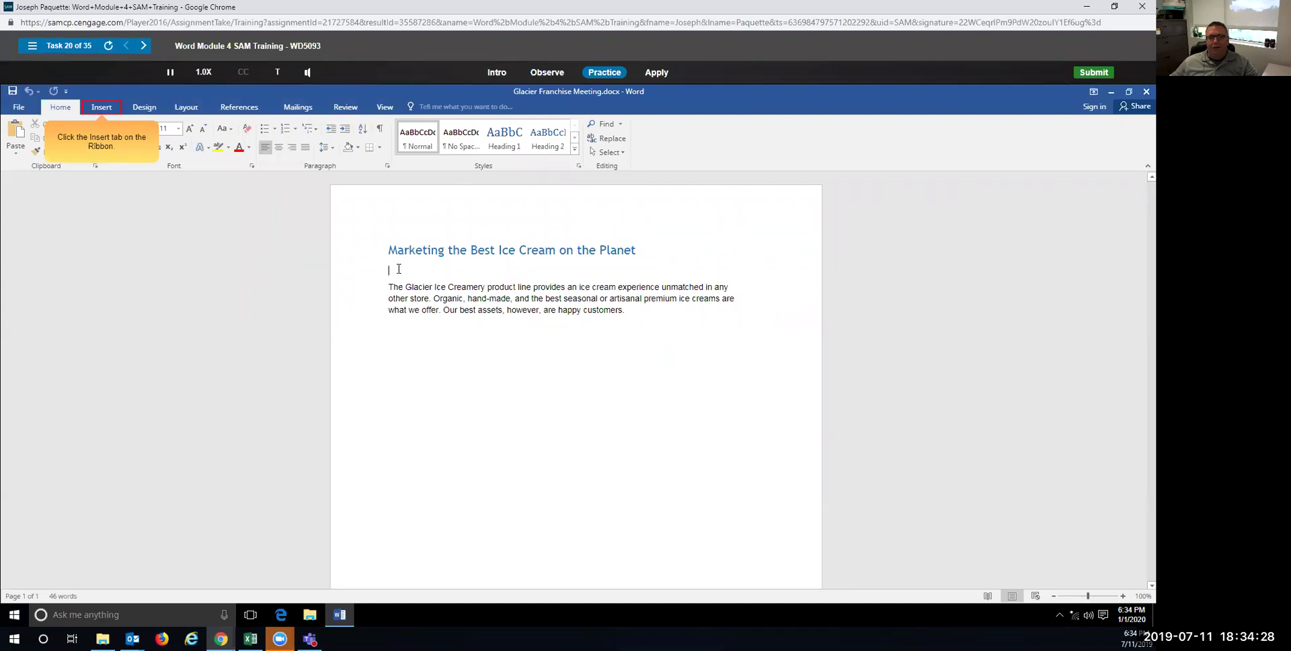
left_click(98, 107)
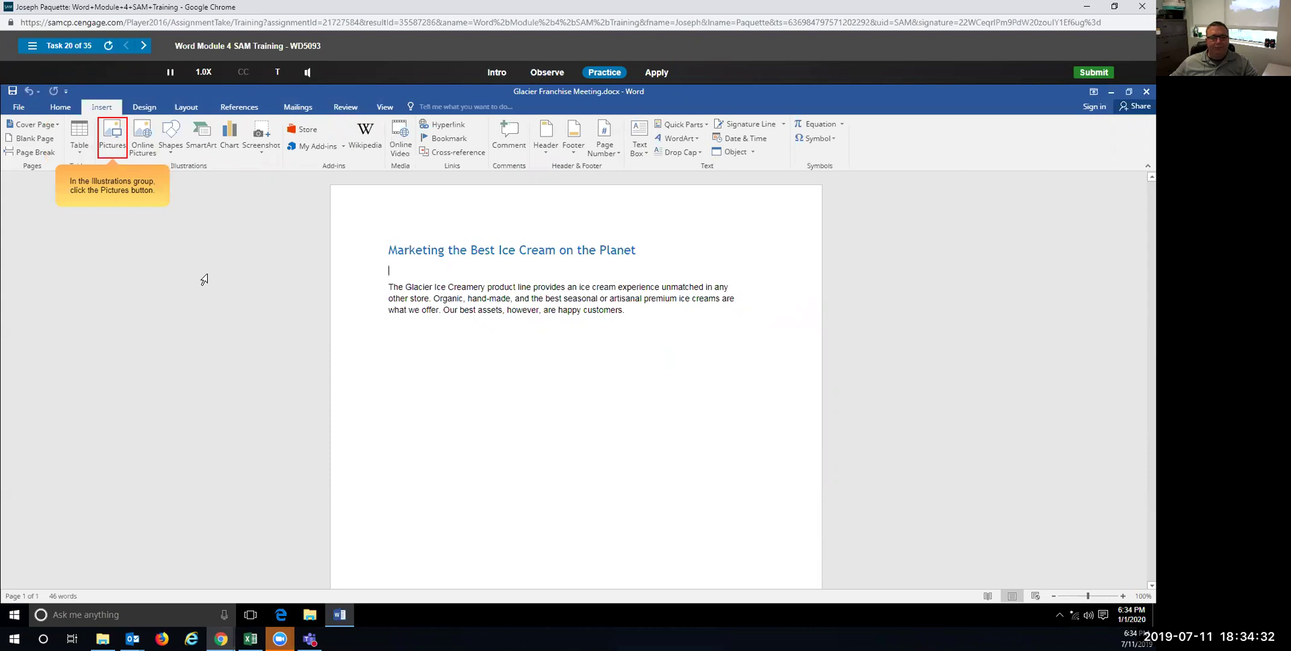
left_click(112, 134)
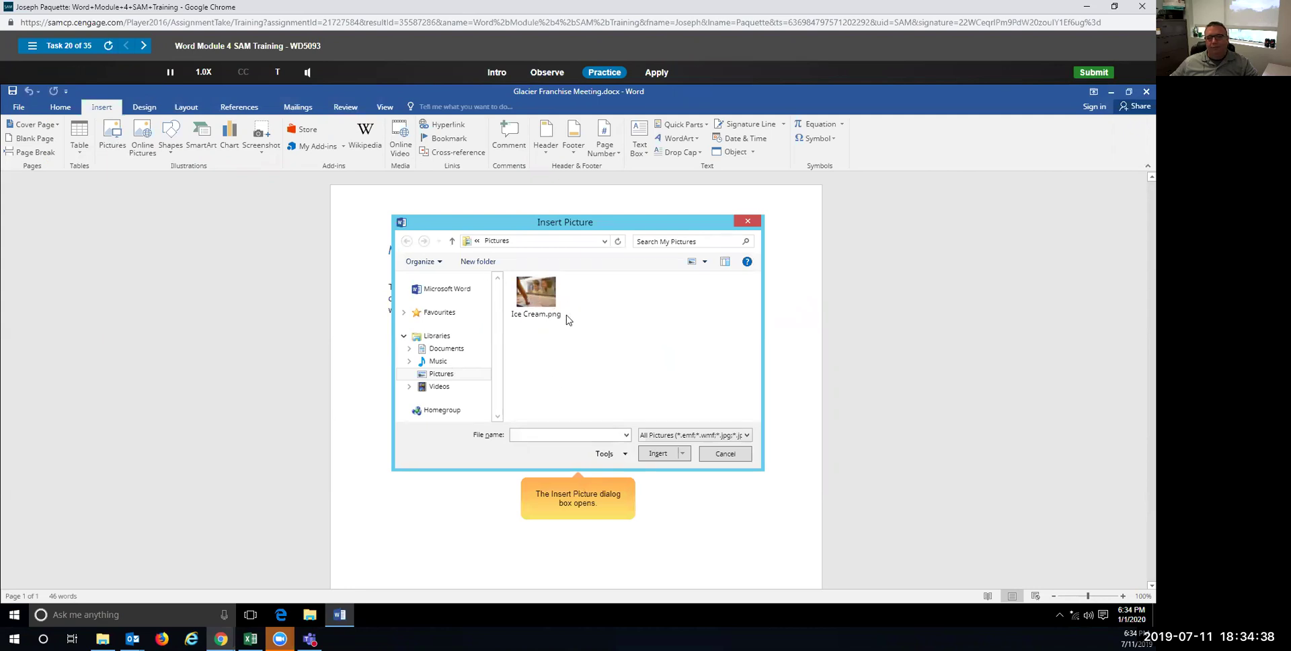
left_click(533, 296)
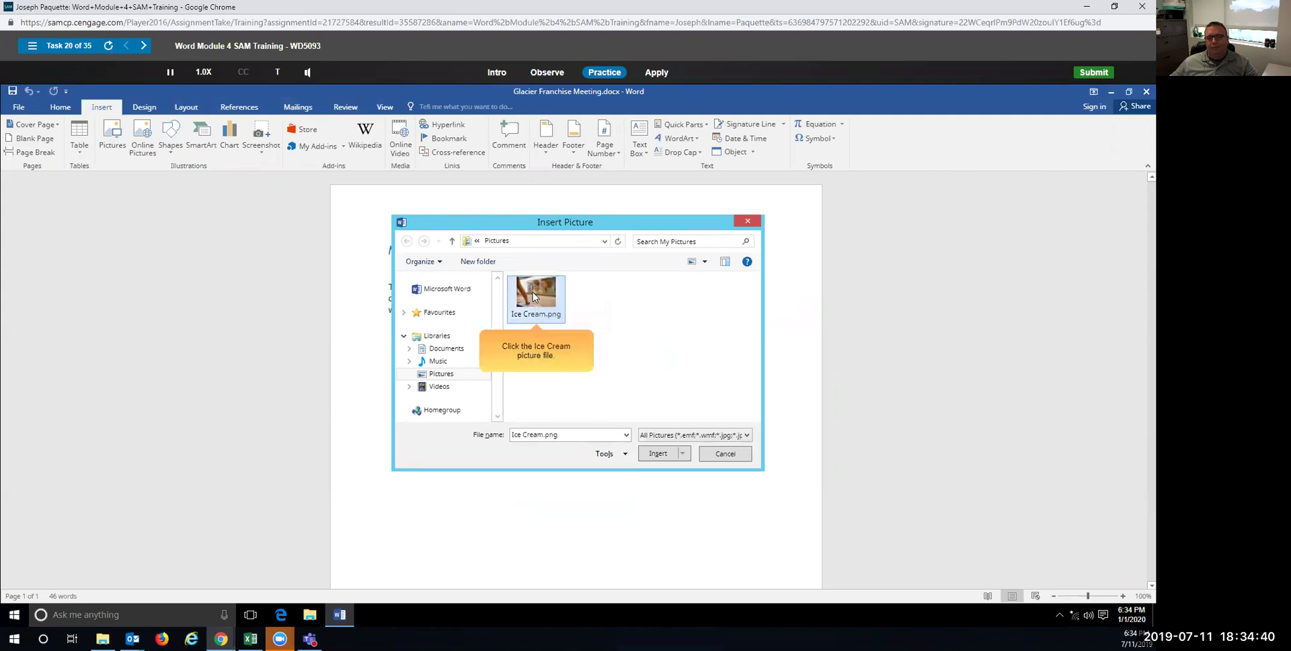
left_click(657, 454)
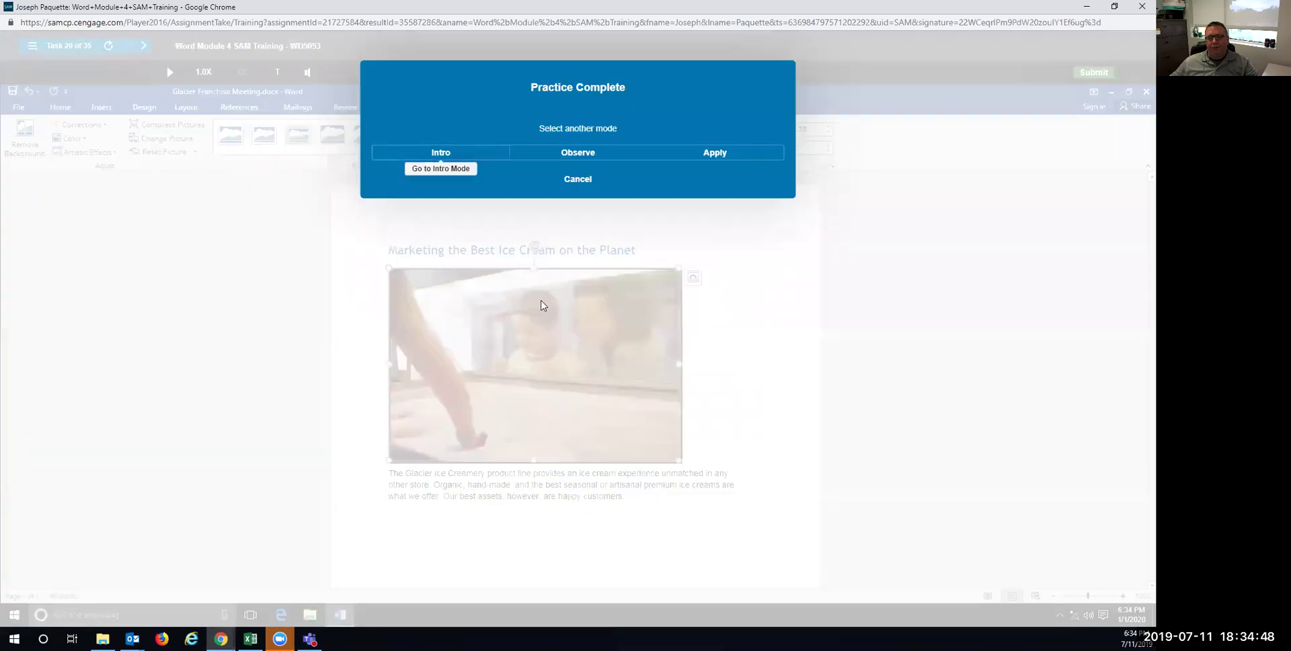
Repeat Task 20 in Apply mode, inserting Ice Cream.png from the Pictures folder at the insertion point.
left_click(686, 155)
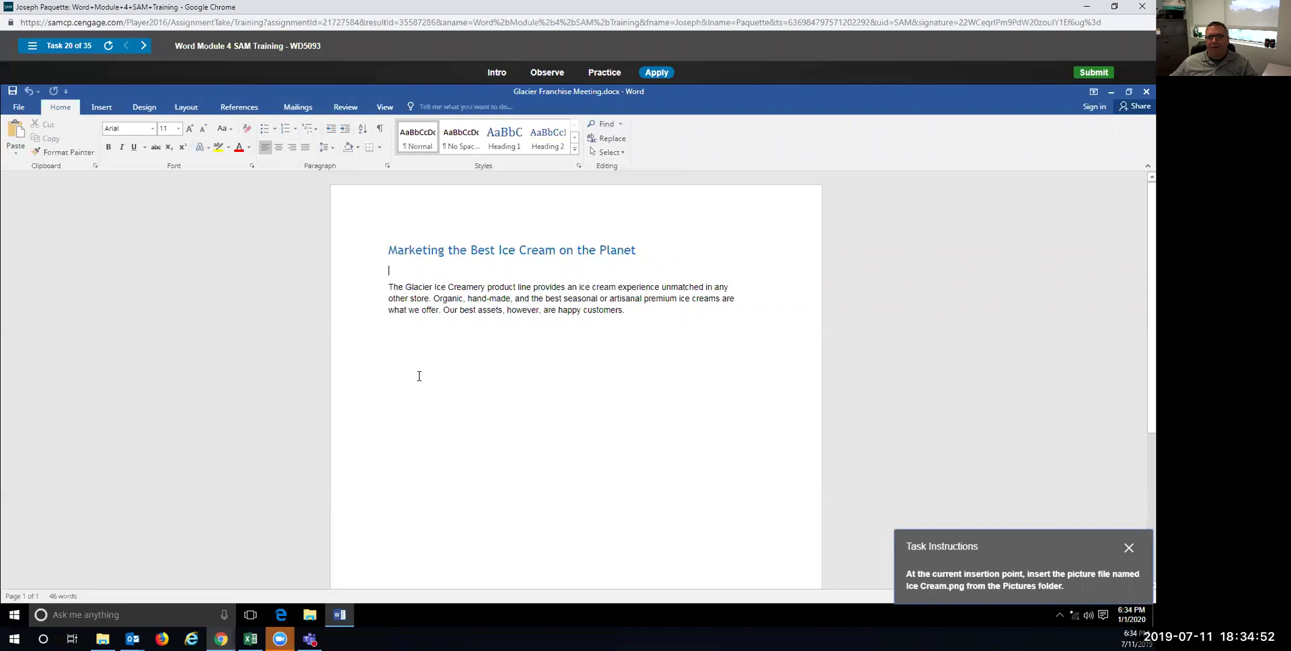
left_click(102, 108)
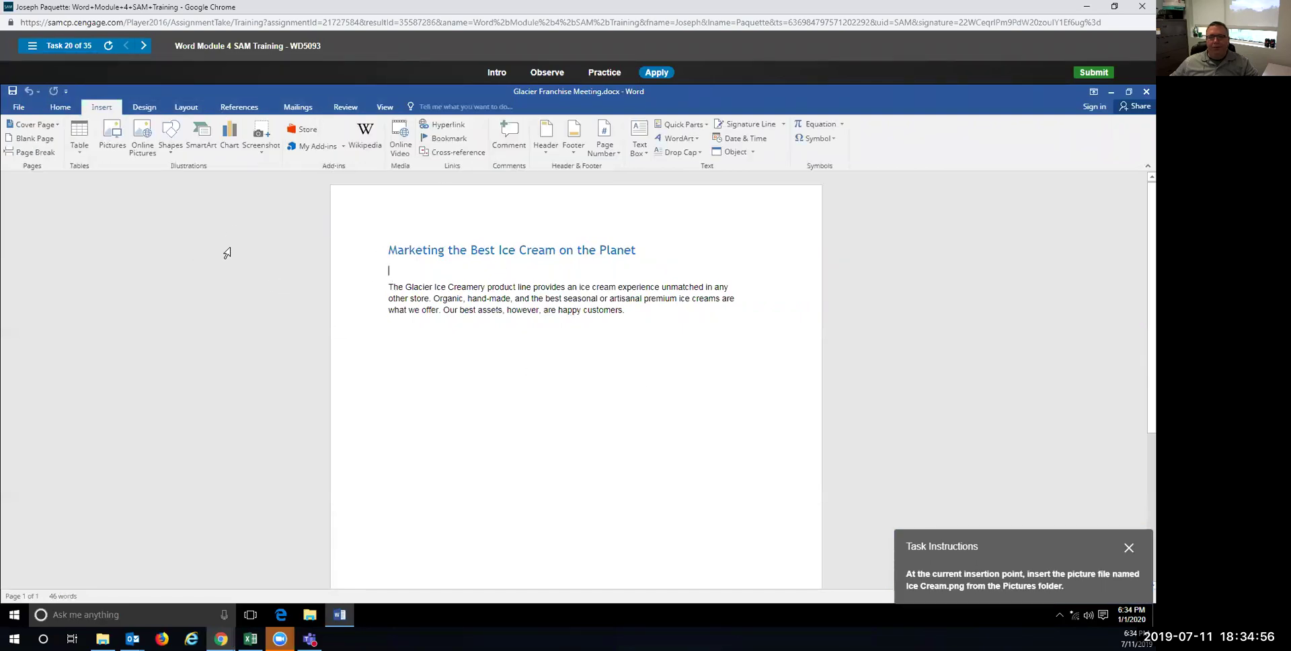
left_click(112, 137)
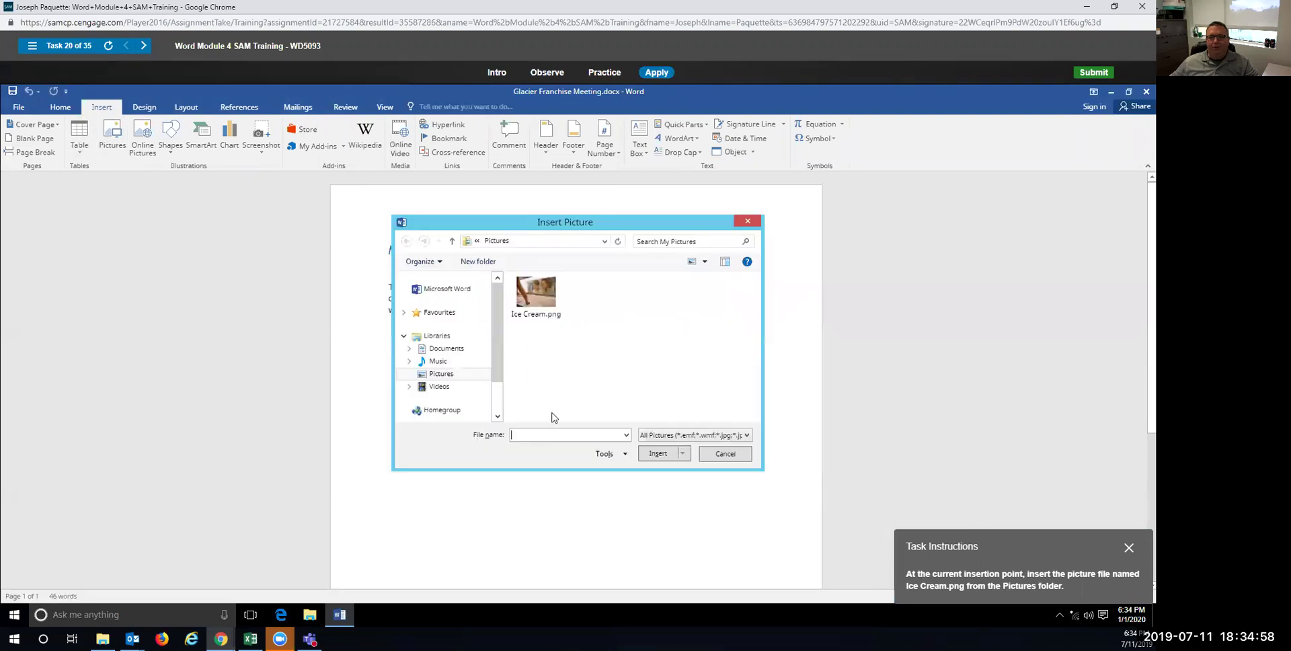
left_click(537, 302)
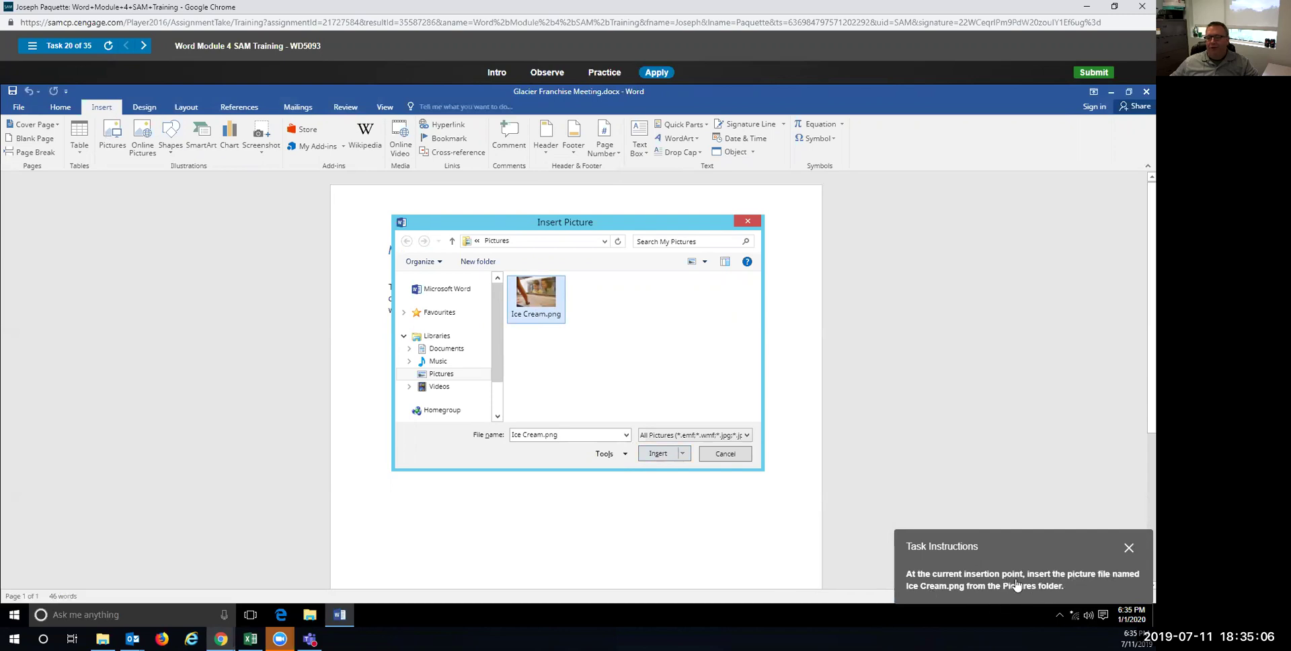
left_click(656, 453)
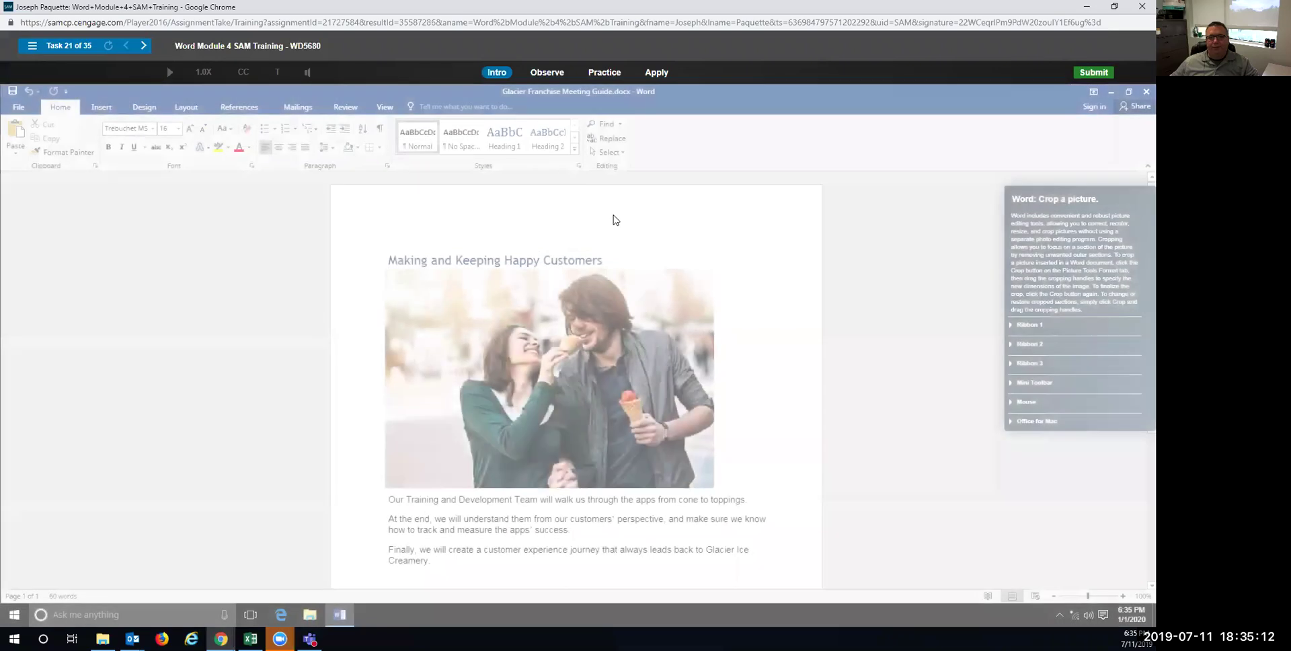
Complete Task 21 in Practice mode by cropping the picture's left side to the woman's shoulder and turning off cropping.
left_click(603, 73)
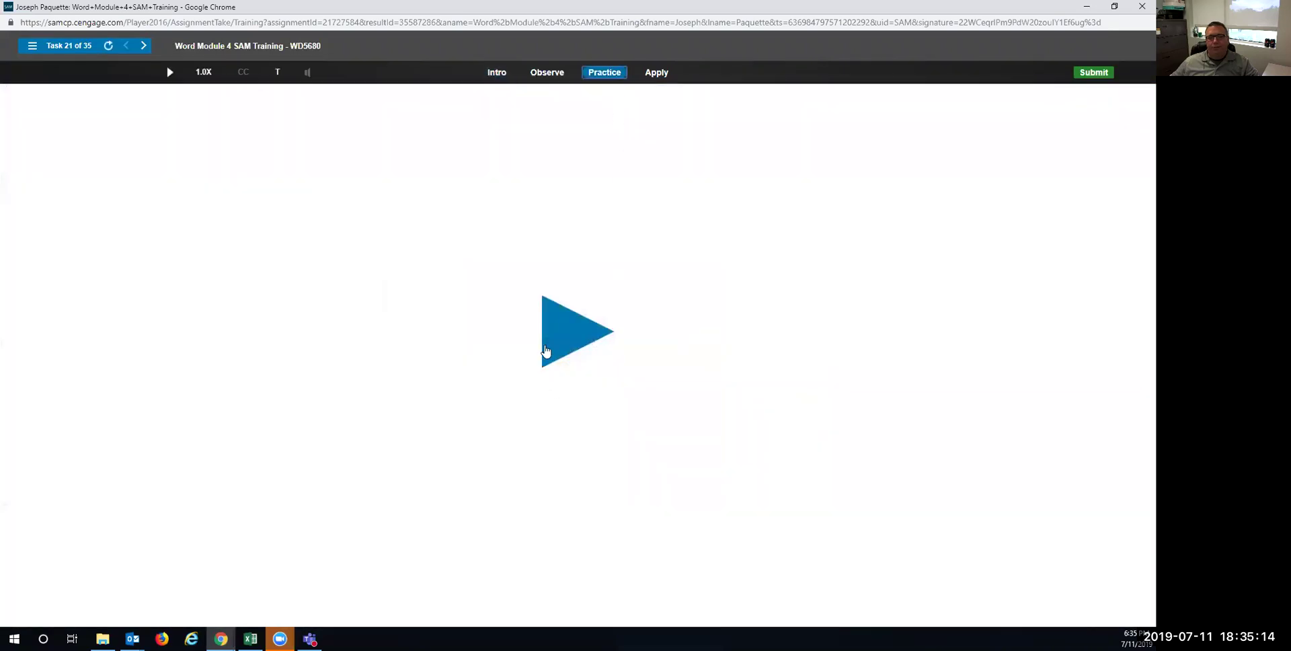
left_click(546, 350)
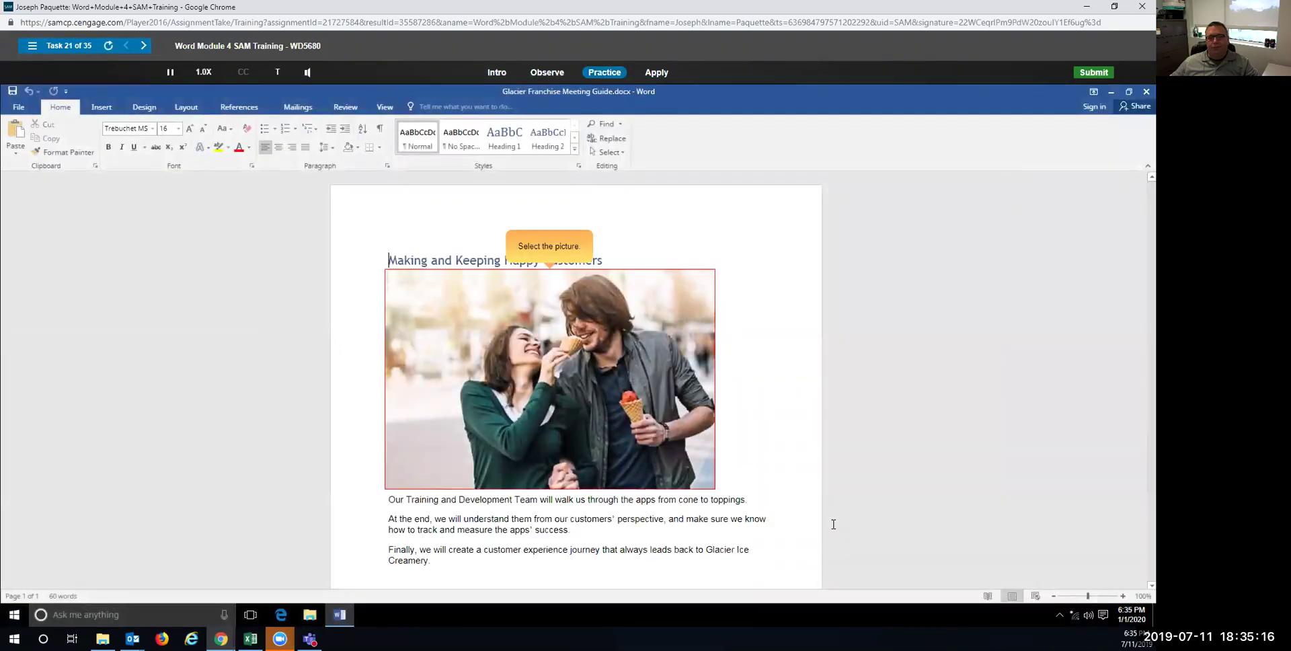
left_click(656, 272)
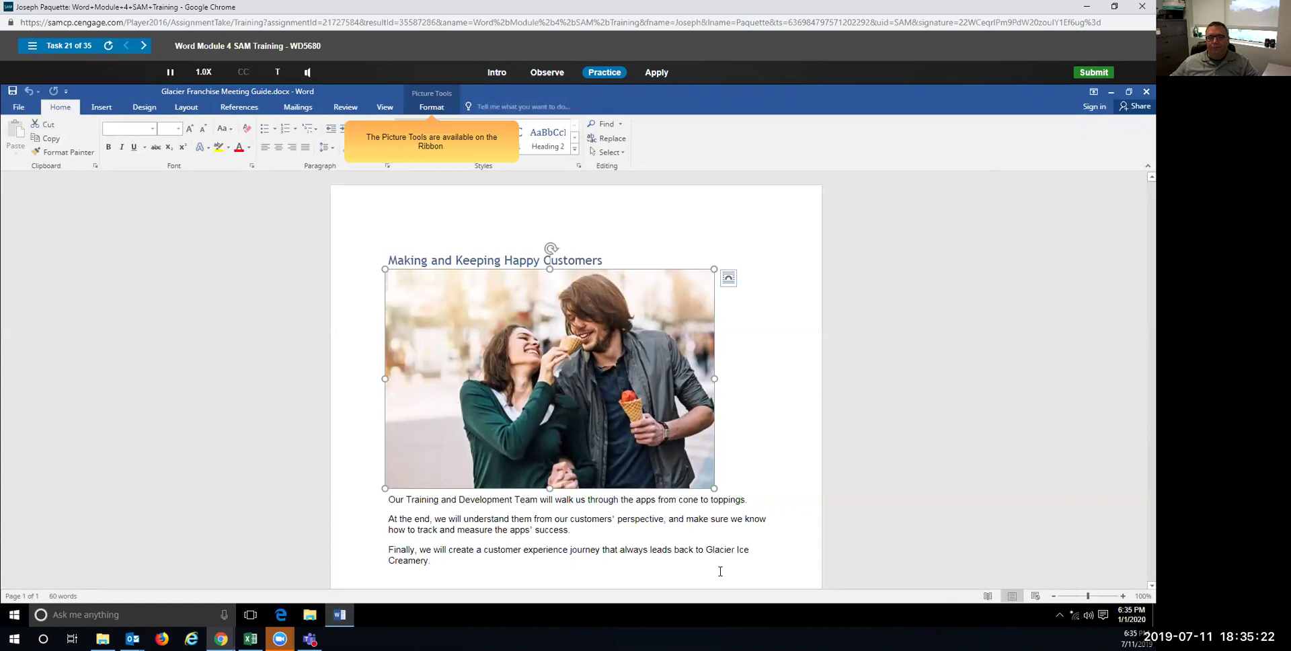
left_click(427, 111)
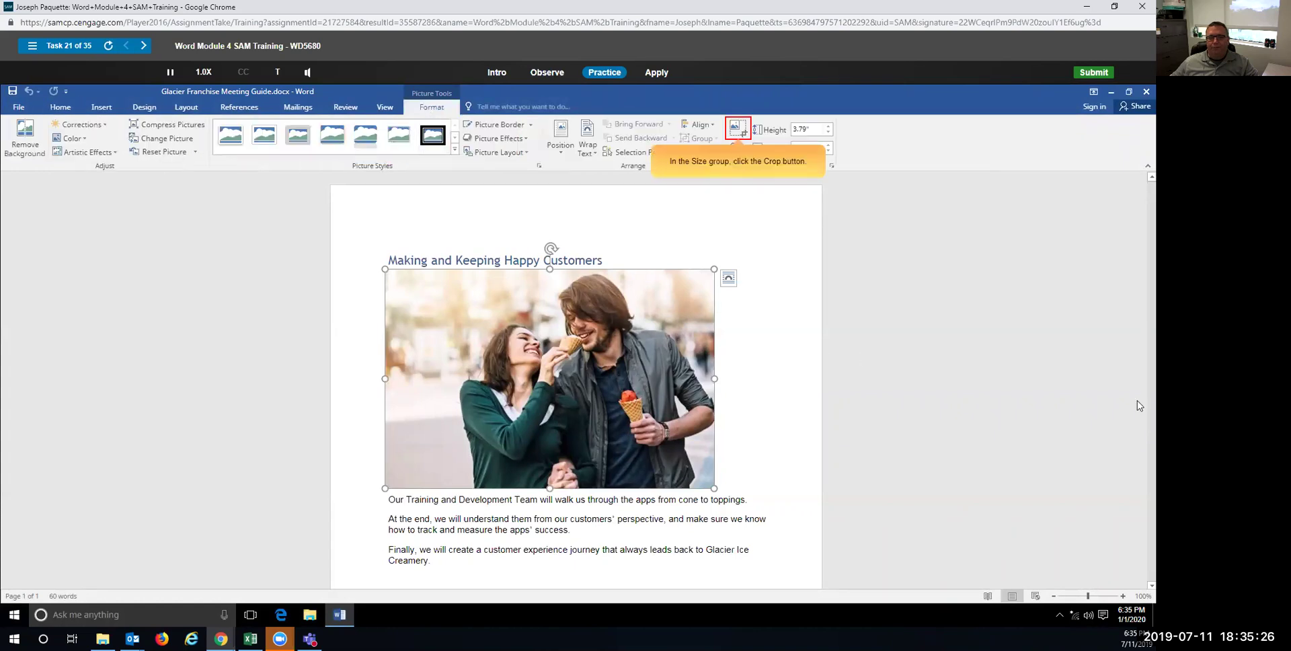
left_click(739, 127)
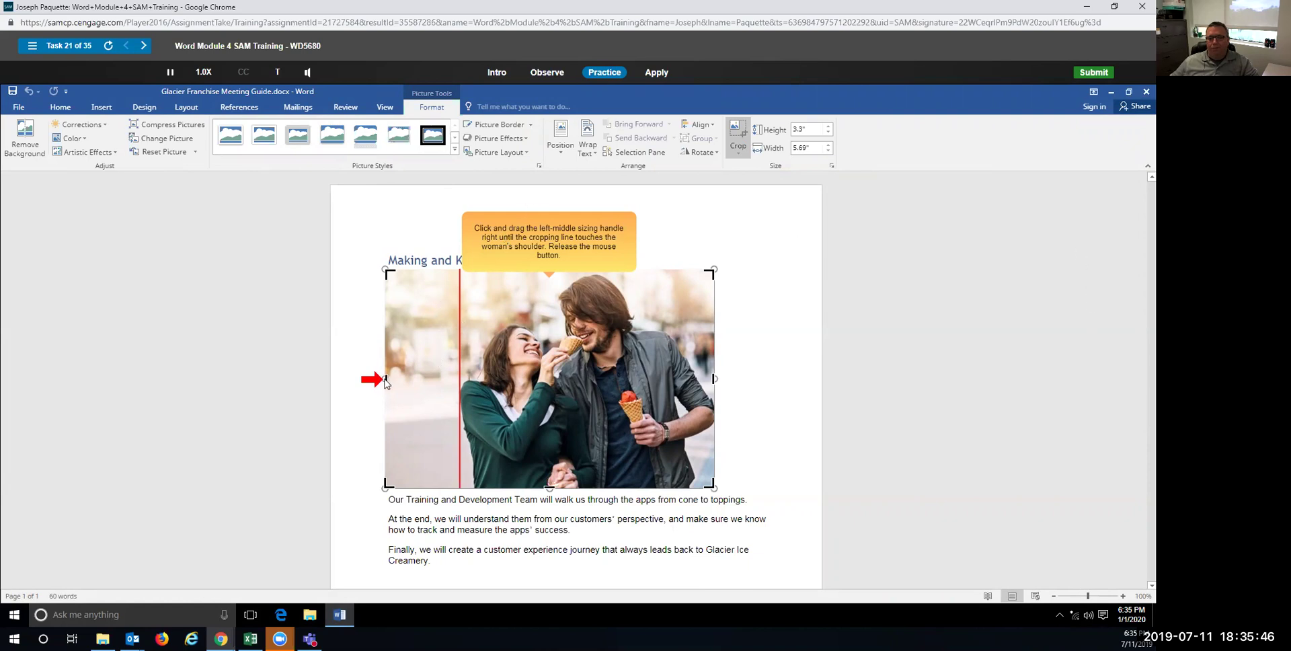
left_click_drag(385, 379, 459, 376)
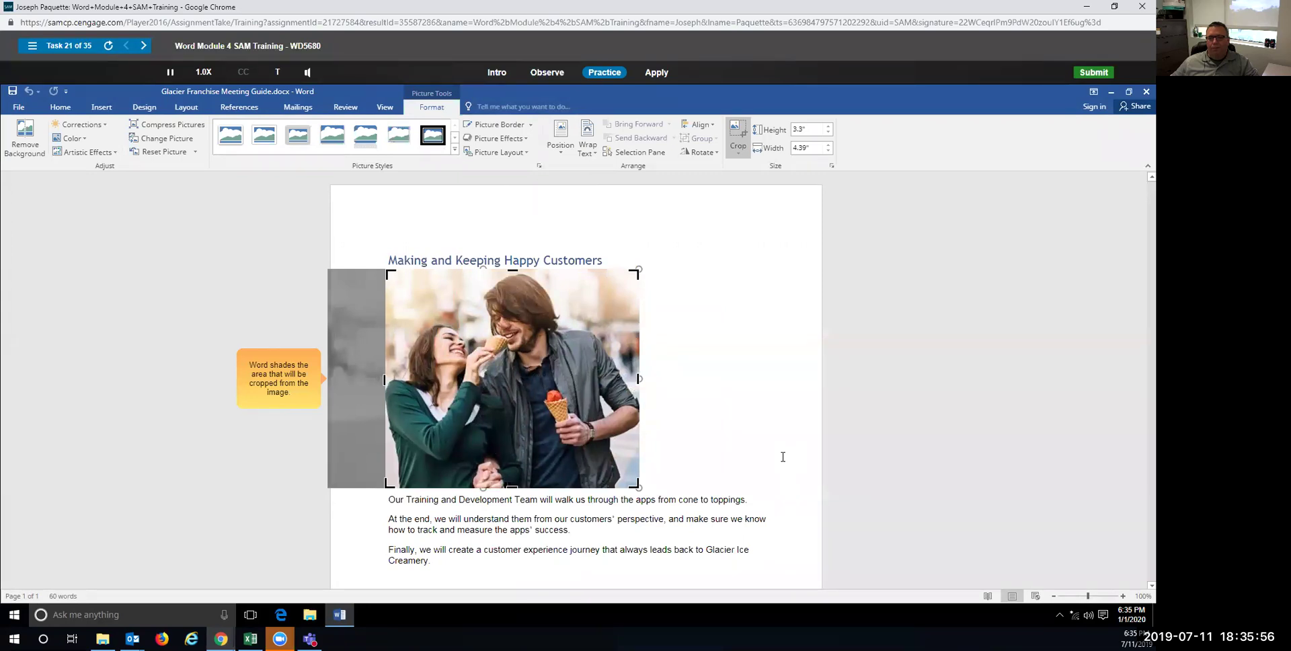
left_click(735, 126)
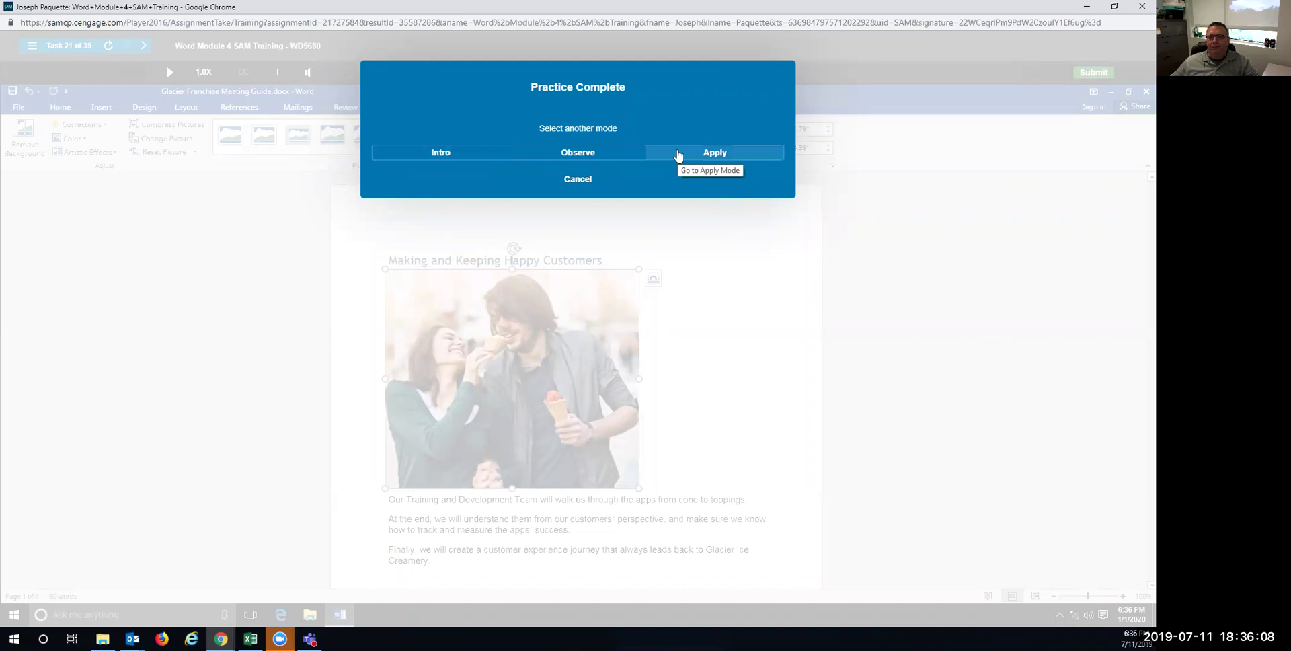
Repeat Task 21 in Apply mode, cropping the picture's left side to the woman's shoulder and turning off cropping.
left_click(677, 153)
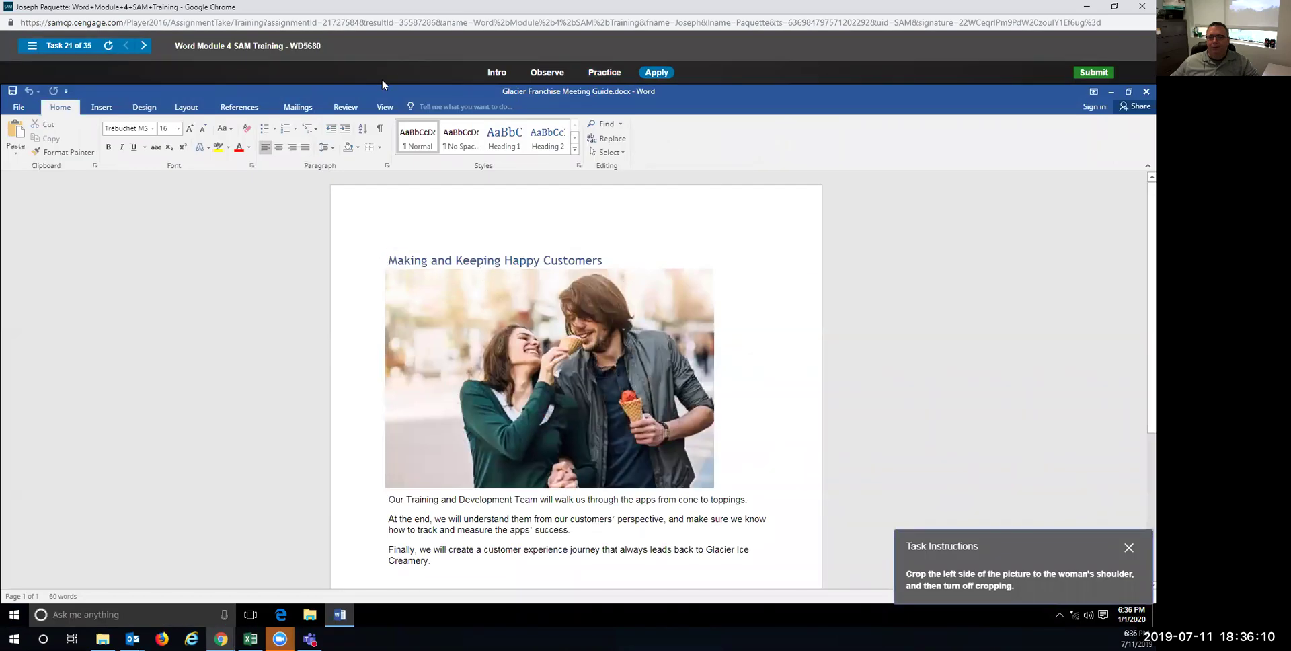
left_click(658, 271)
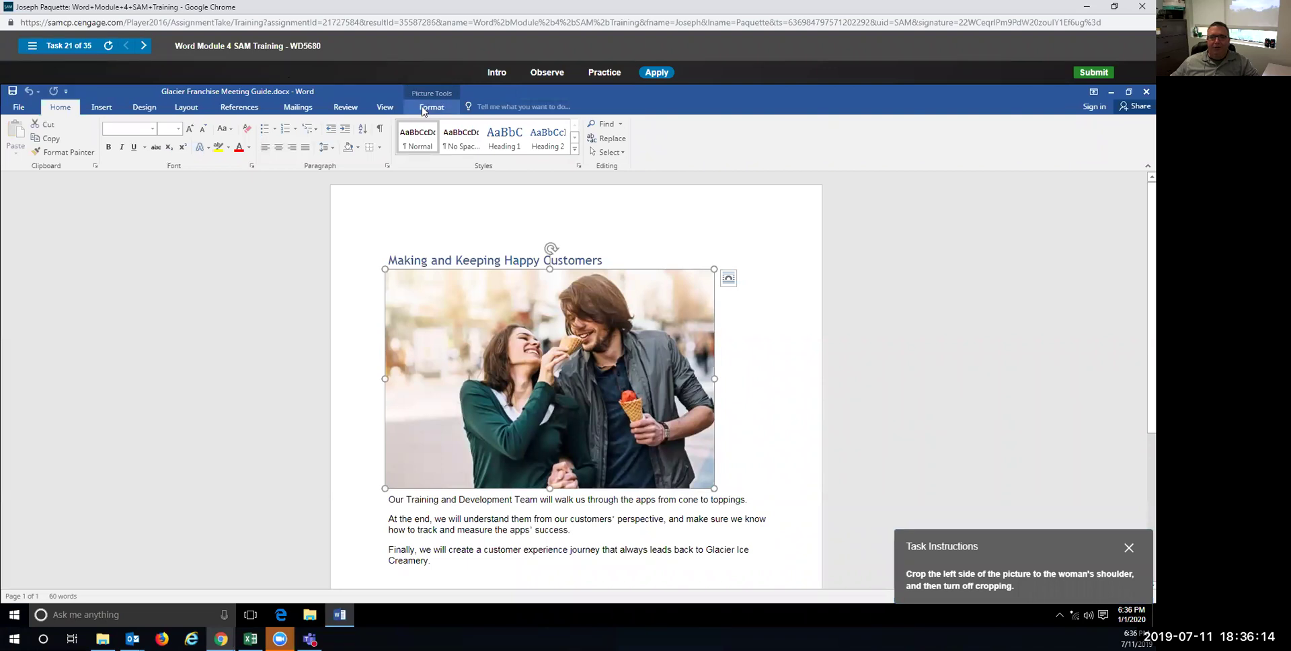
left_click(423, 108)
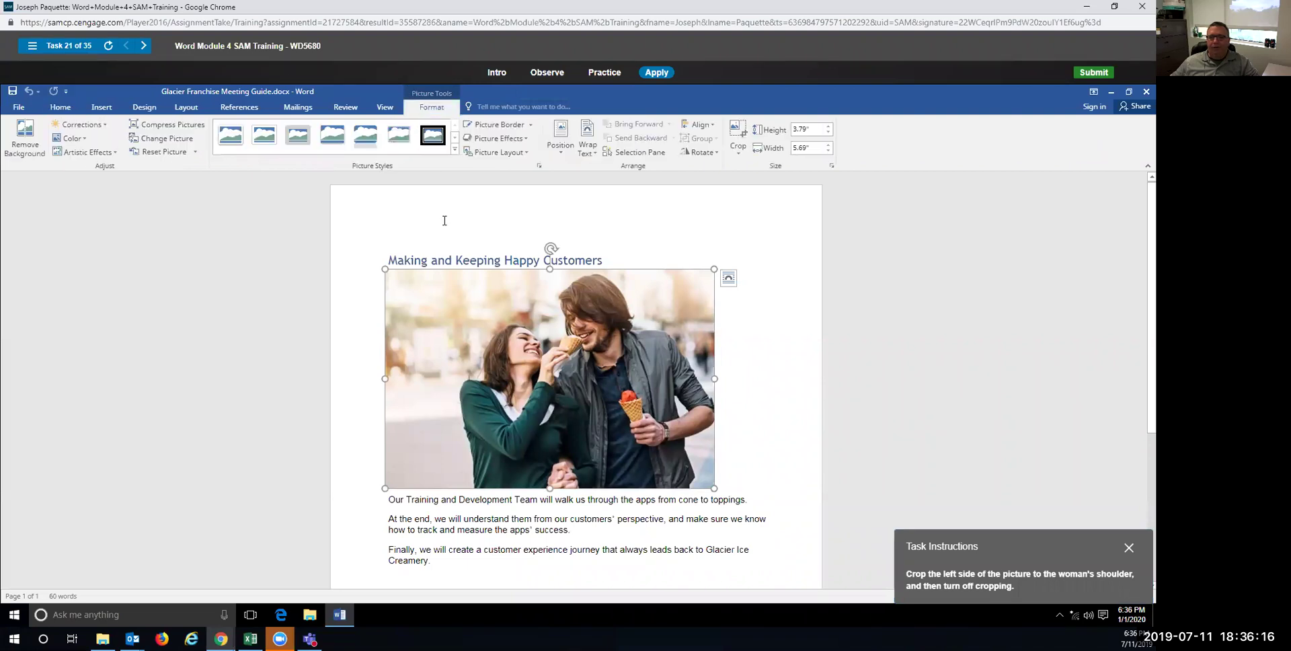
left_click(737, 132)
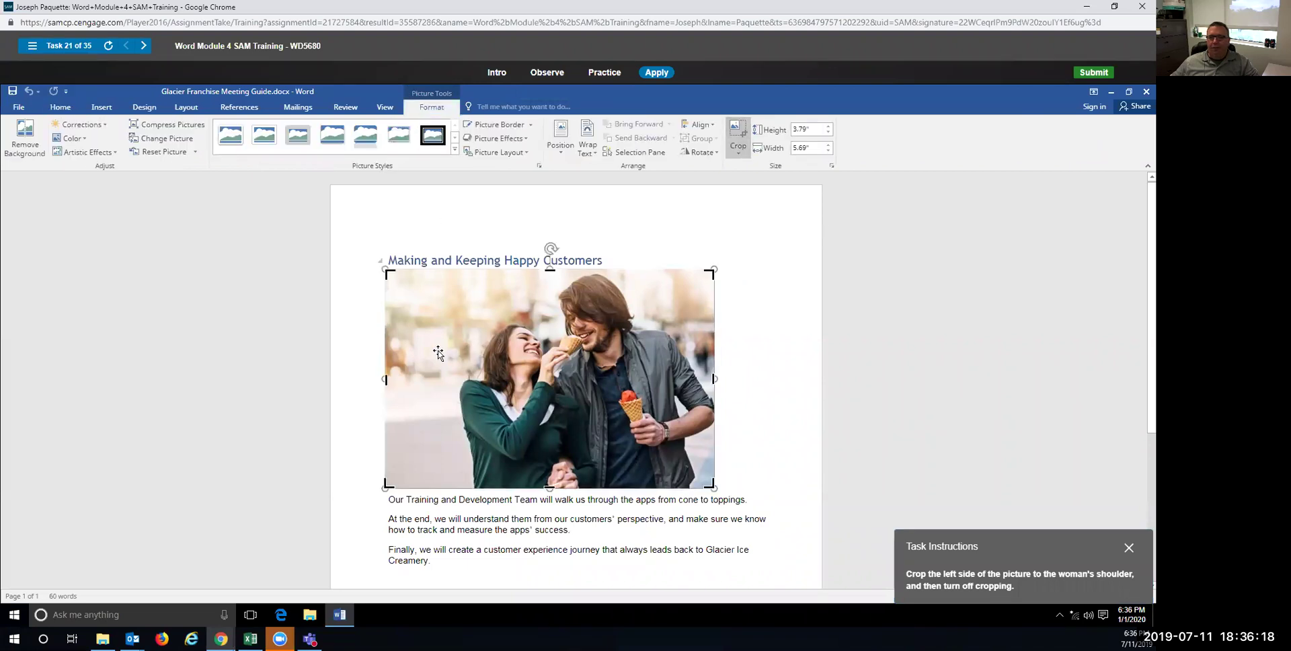
left_click_drag(385, 380, 458, 383)
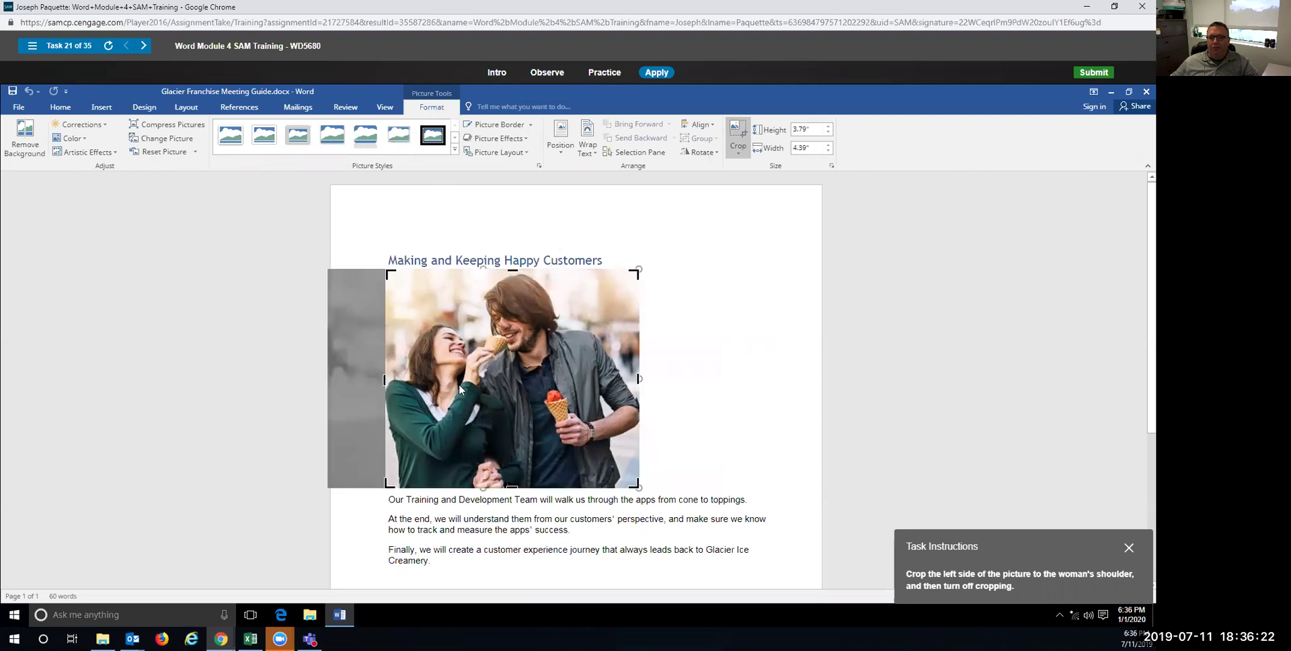
left_click(742, 130)
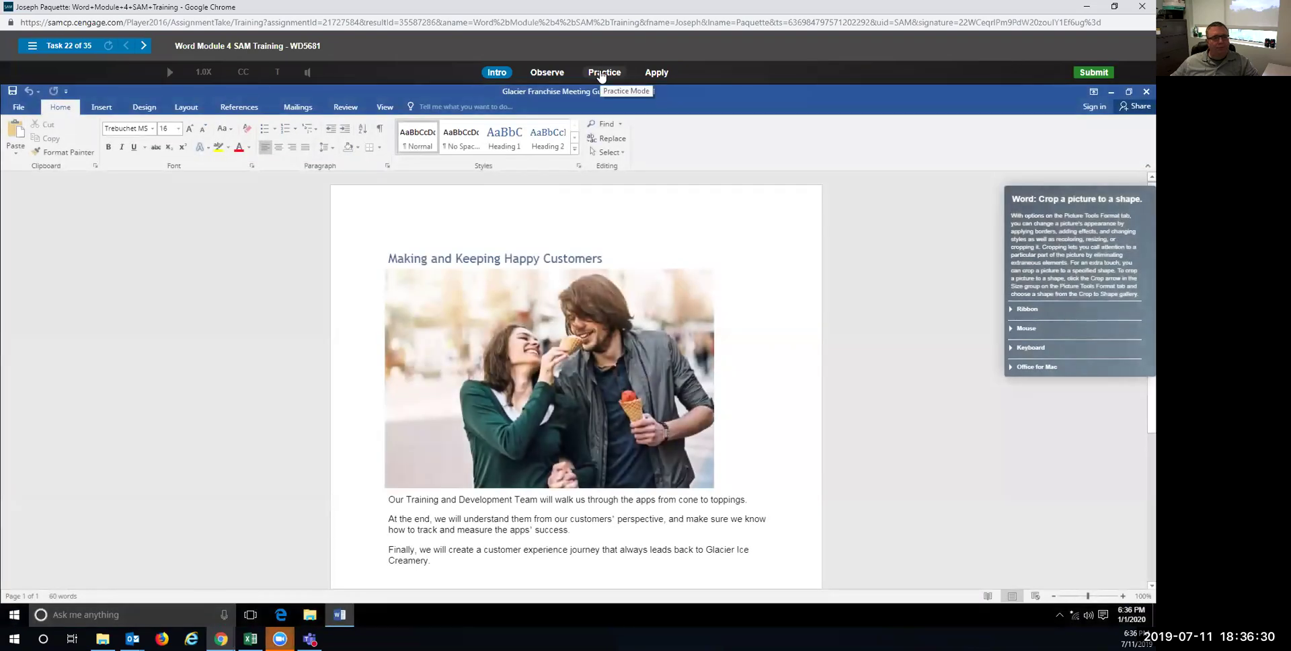
Complete Task 22 in Practice mode by cropping the picture to the Heart shape from Basic Shapes.
left_click(602, 74)
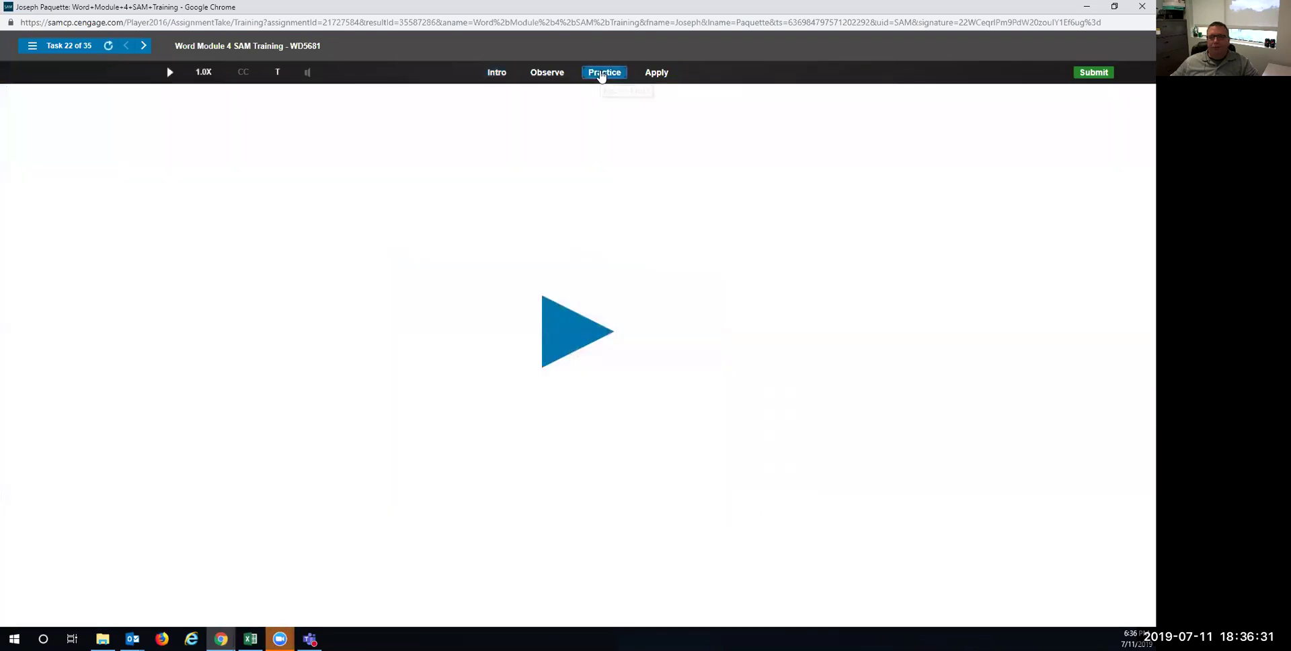
left_click(573, 332)
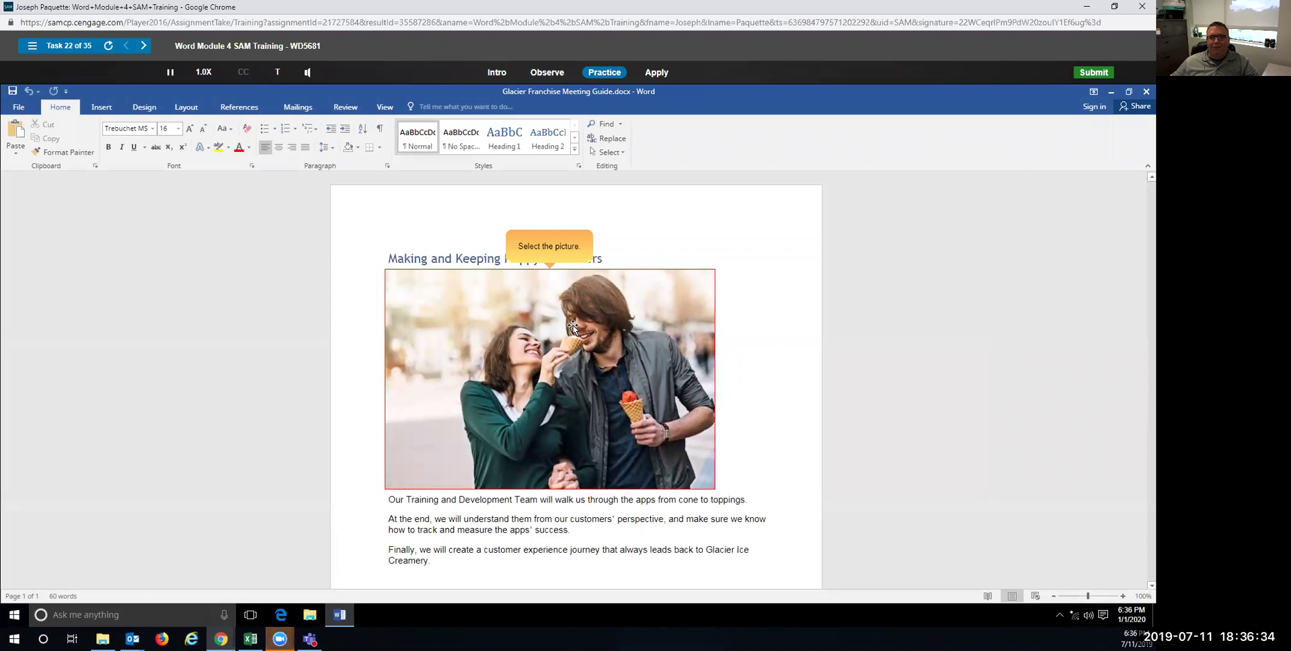
left_click(454, 285)
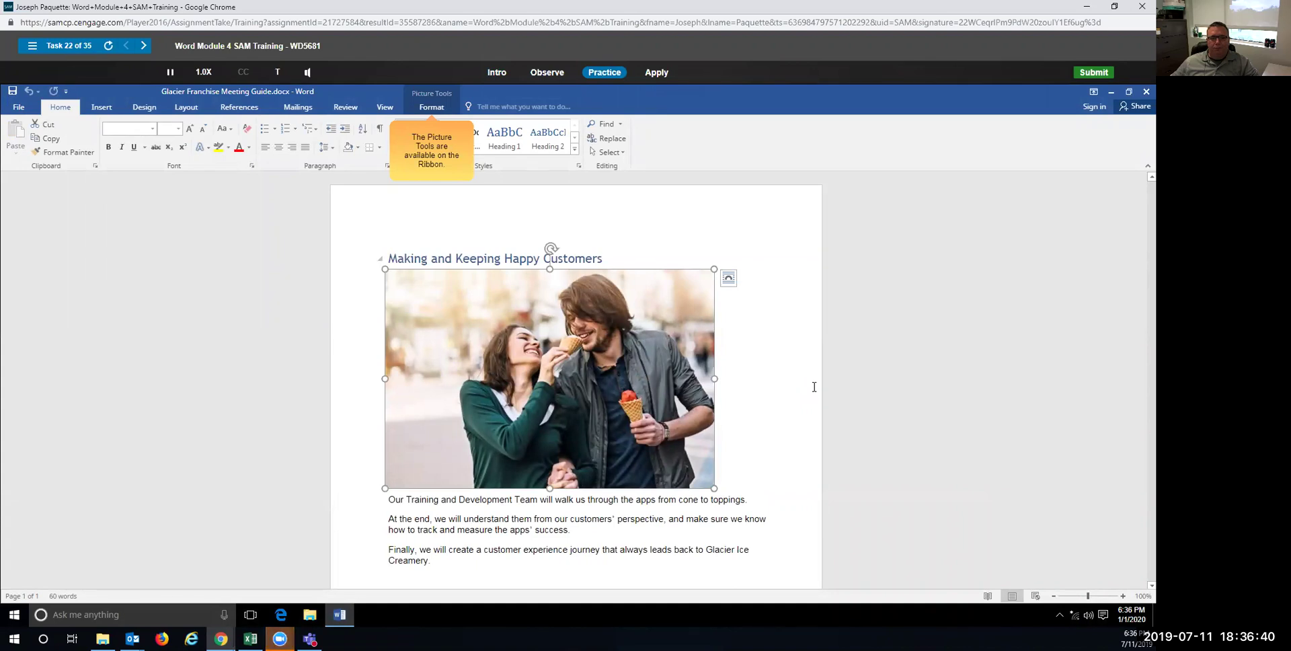
left_click(434, 108)
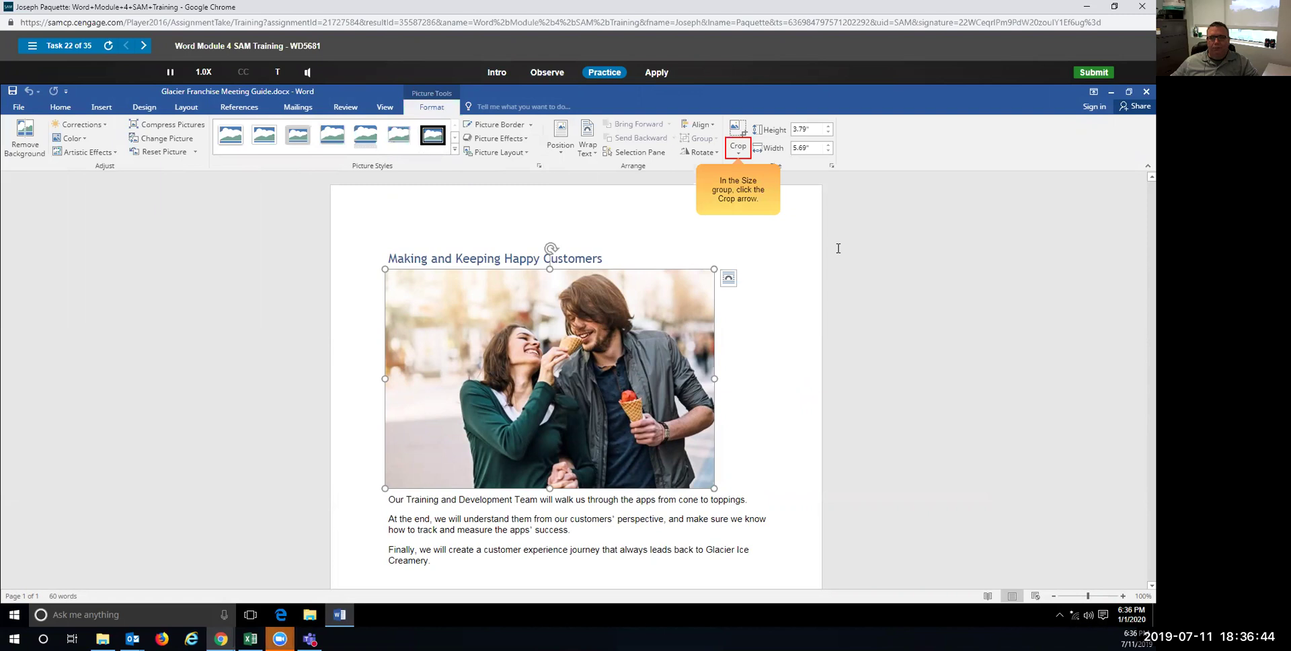
left_click(742, 154)
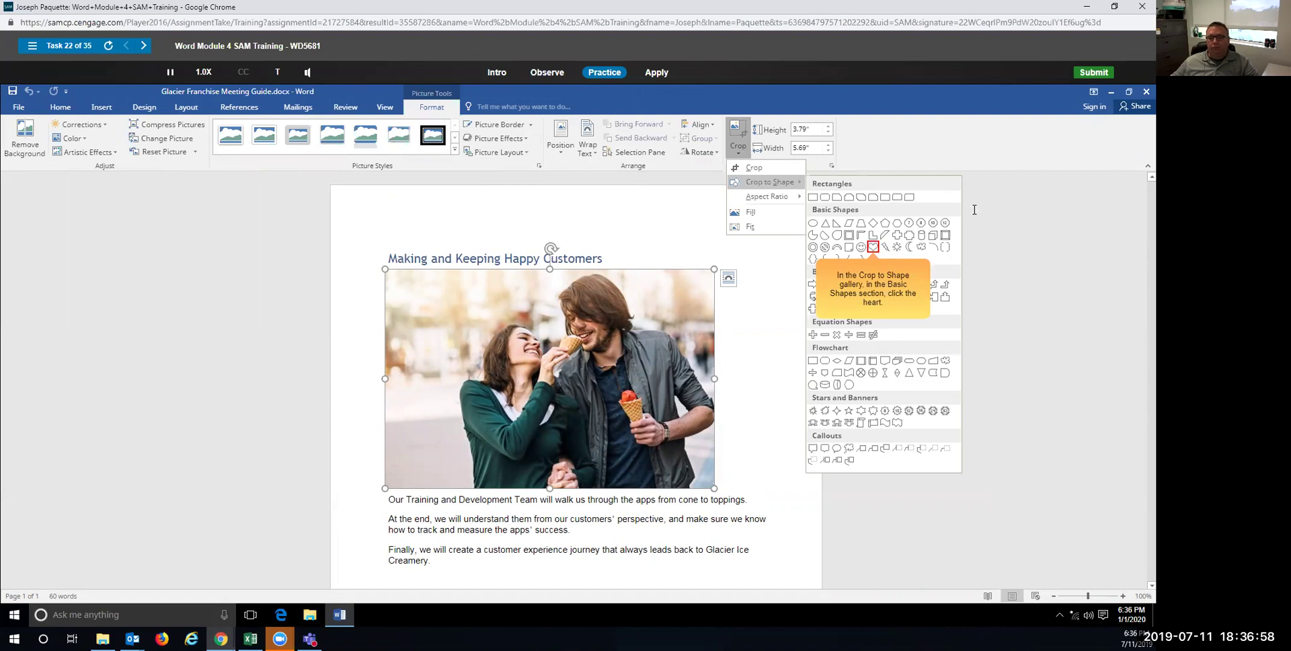
left_click(872, 247)
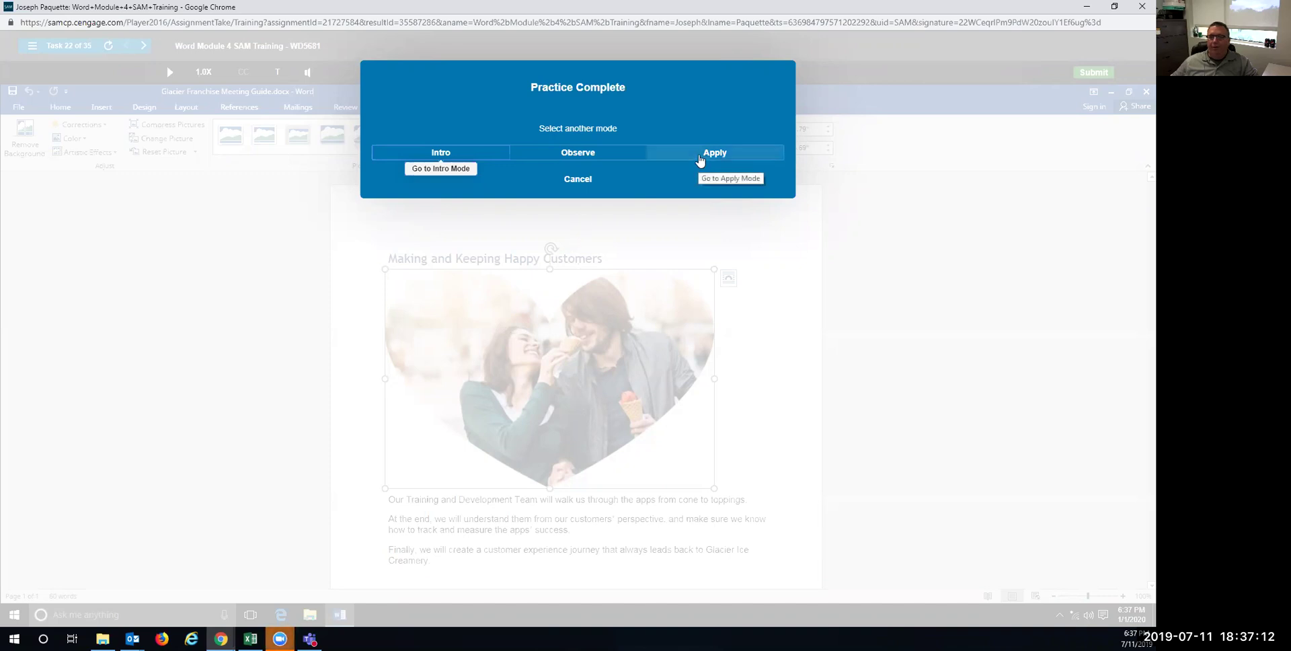
Repeat Task 22 in Apply mode, cropping the picture to the Heart shape from Basic Shapes.
left_click(699, 160)
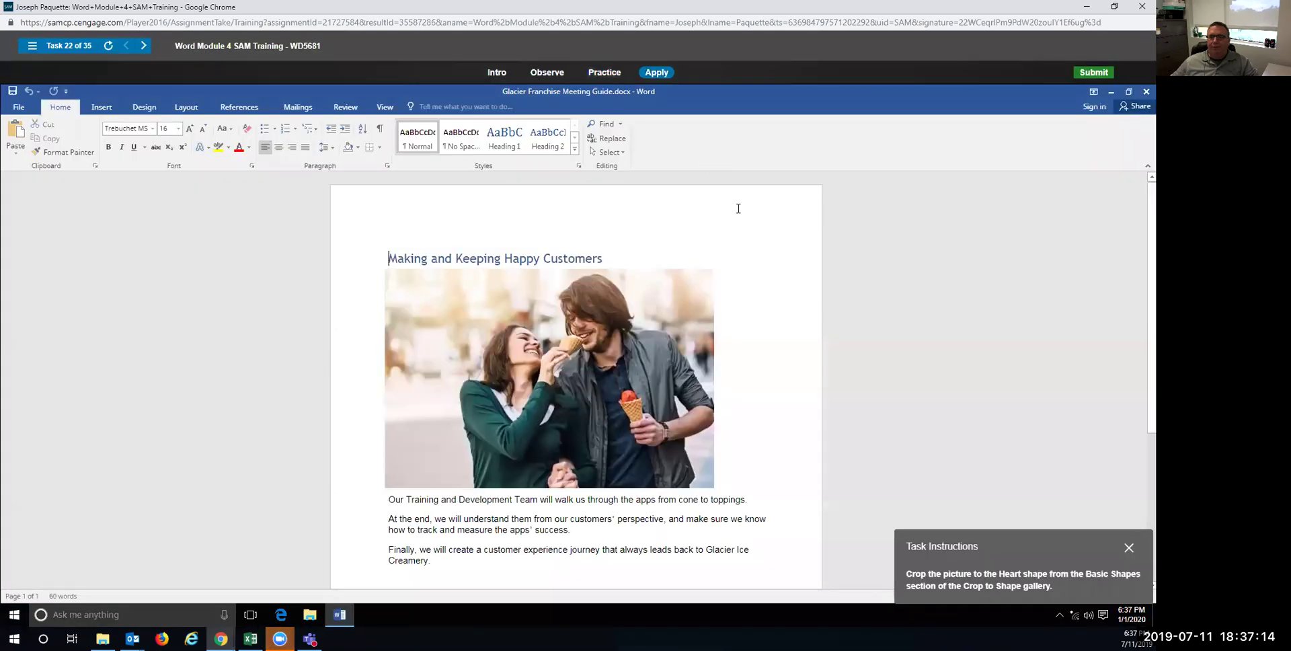
left_click(663, 287)
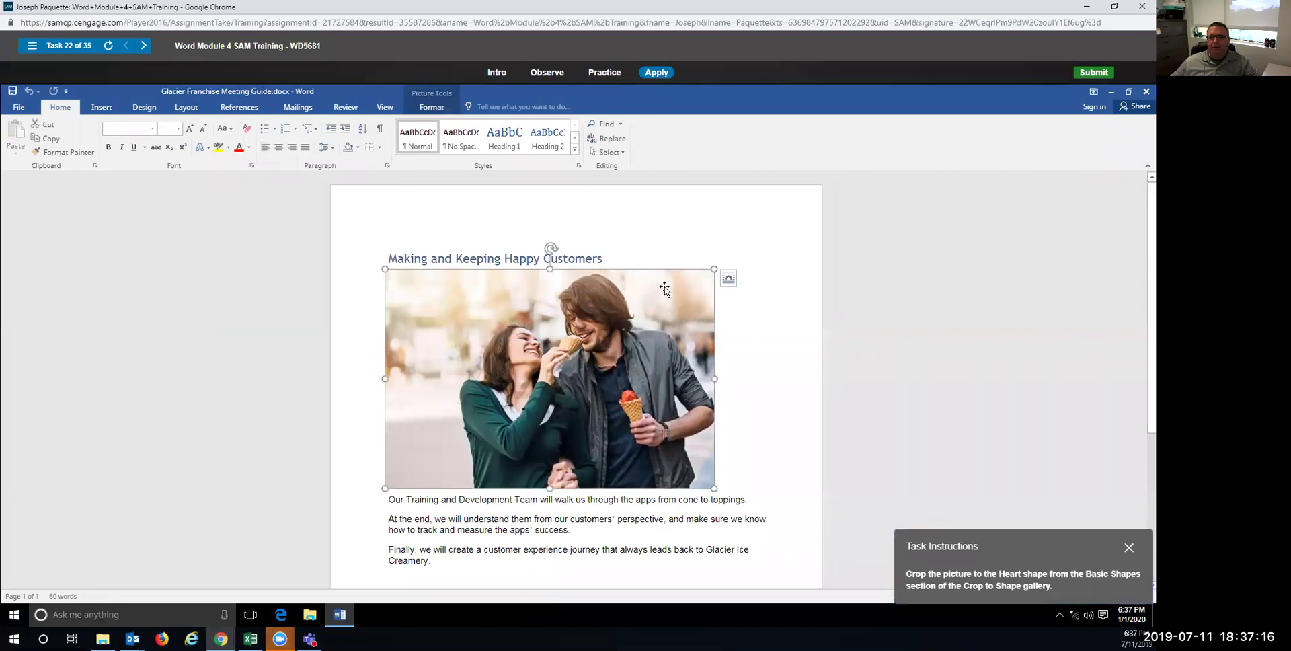
left_click(420, 111)
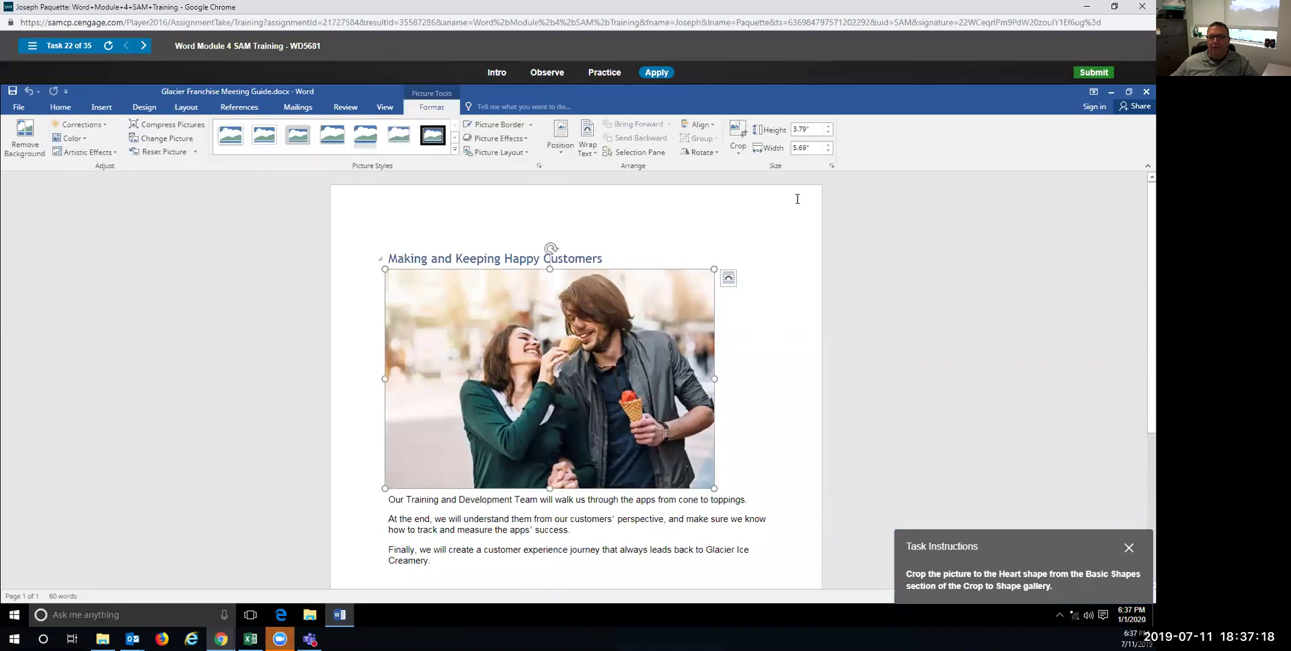
left_click(737, 146)
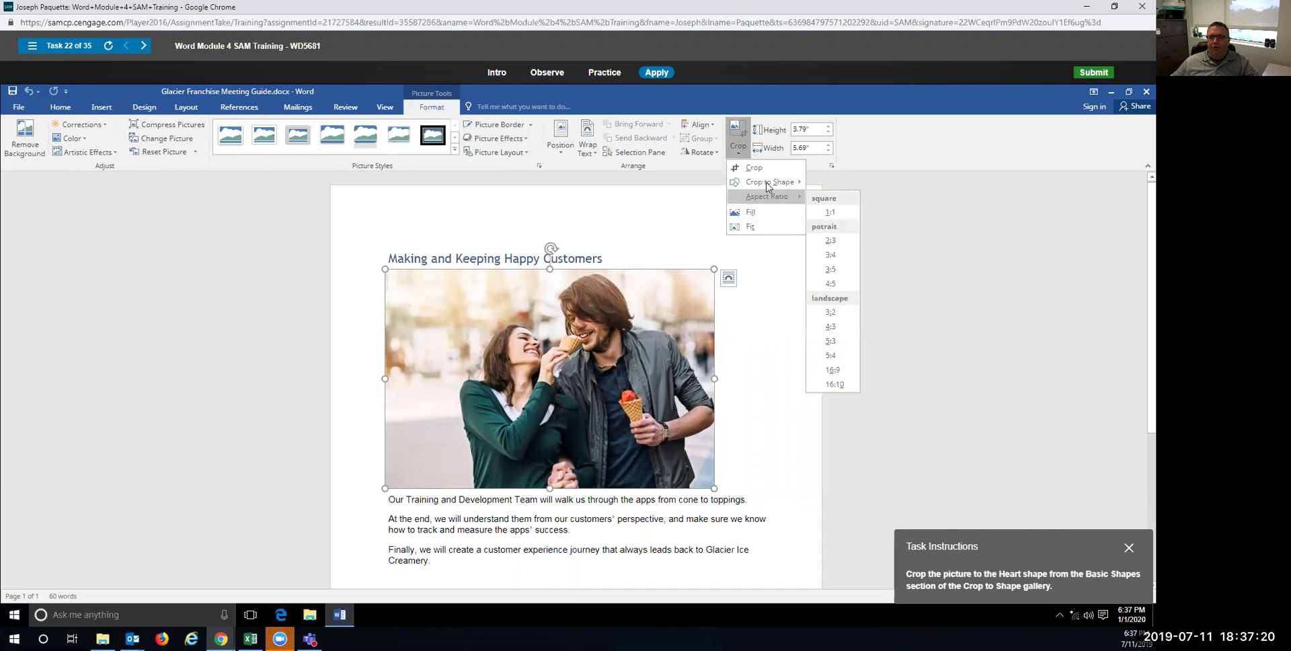
mouse_move(773, 183)
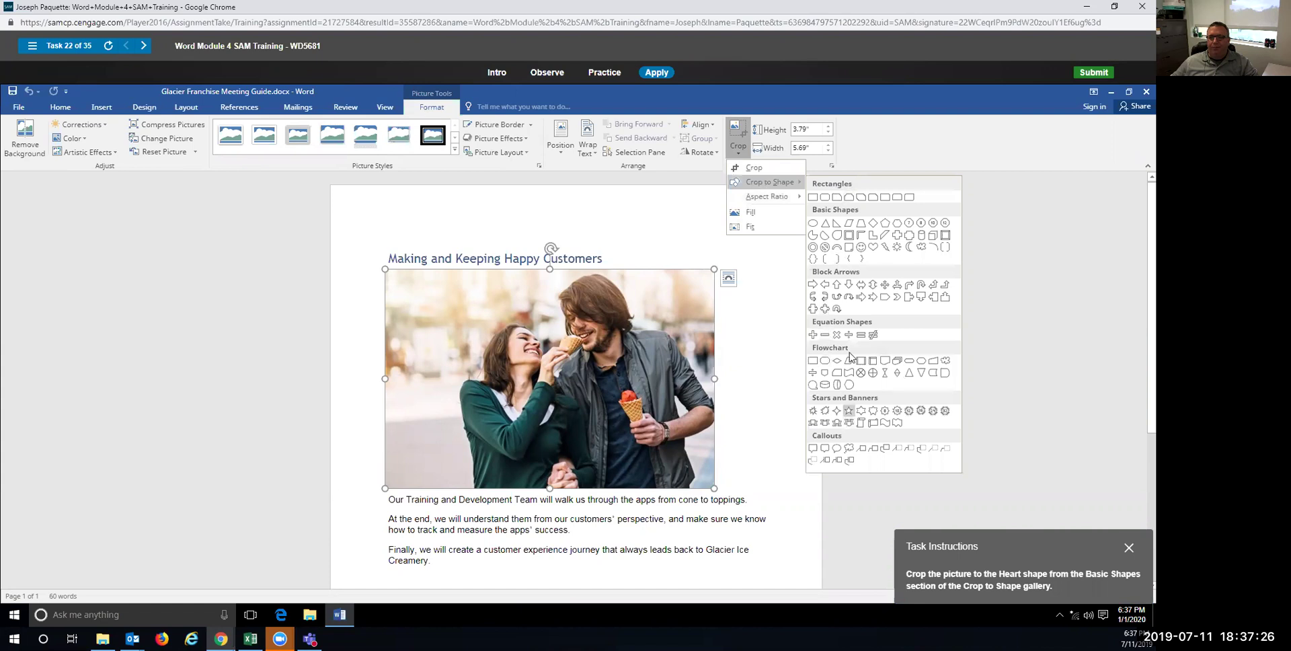
left_click(874, 248)
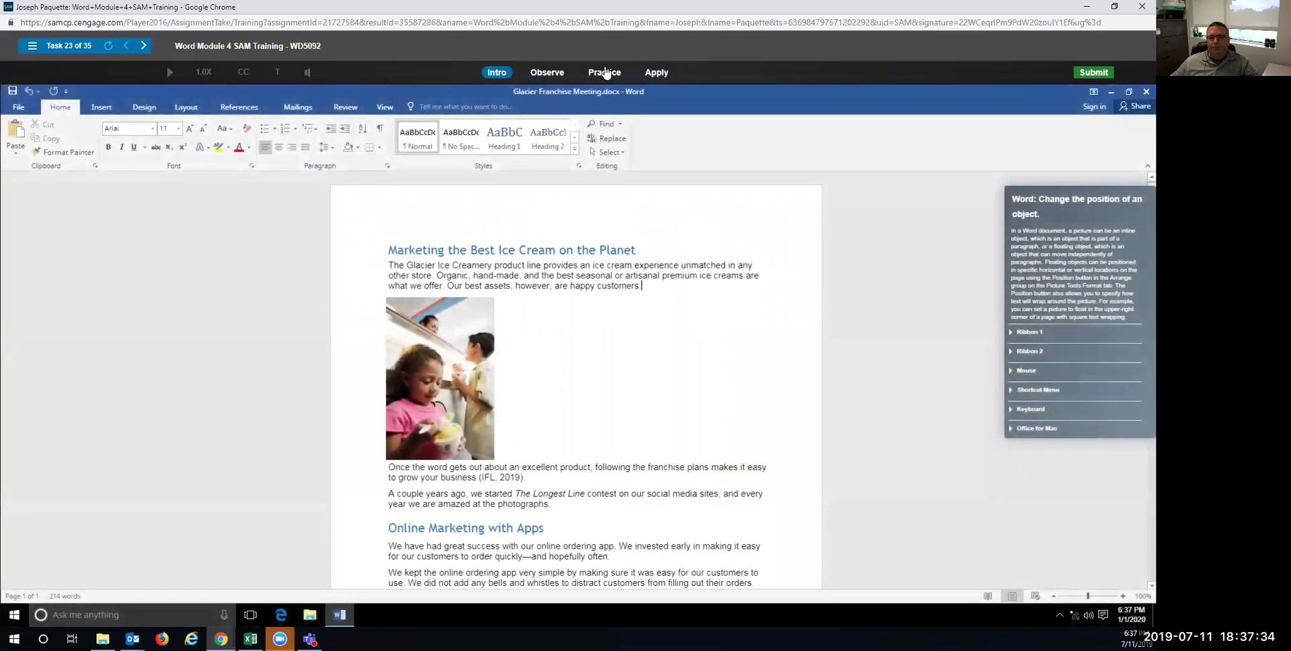
Complete Task 23 in Practice mode by positioning the picture of the children in Top Right with Square Text Wrapping.
left_click(603, 72)
left_click(558, 333)
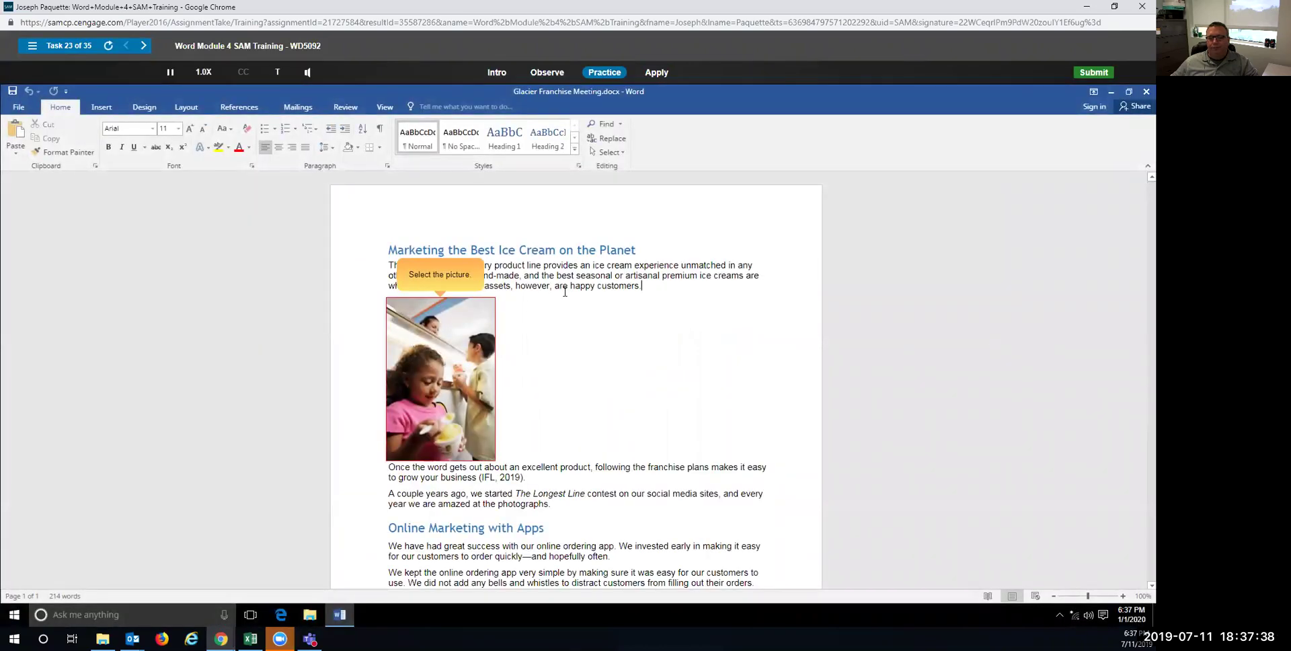
left_click(389, 333)
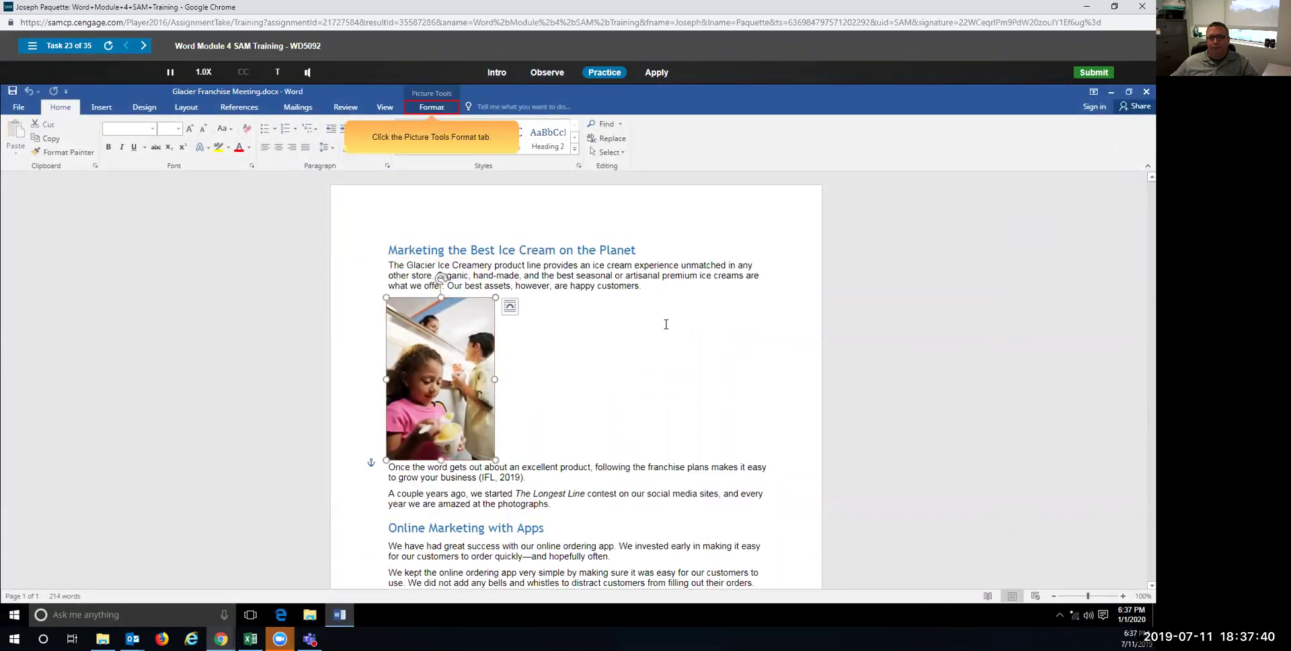
left_click(433, 107)
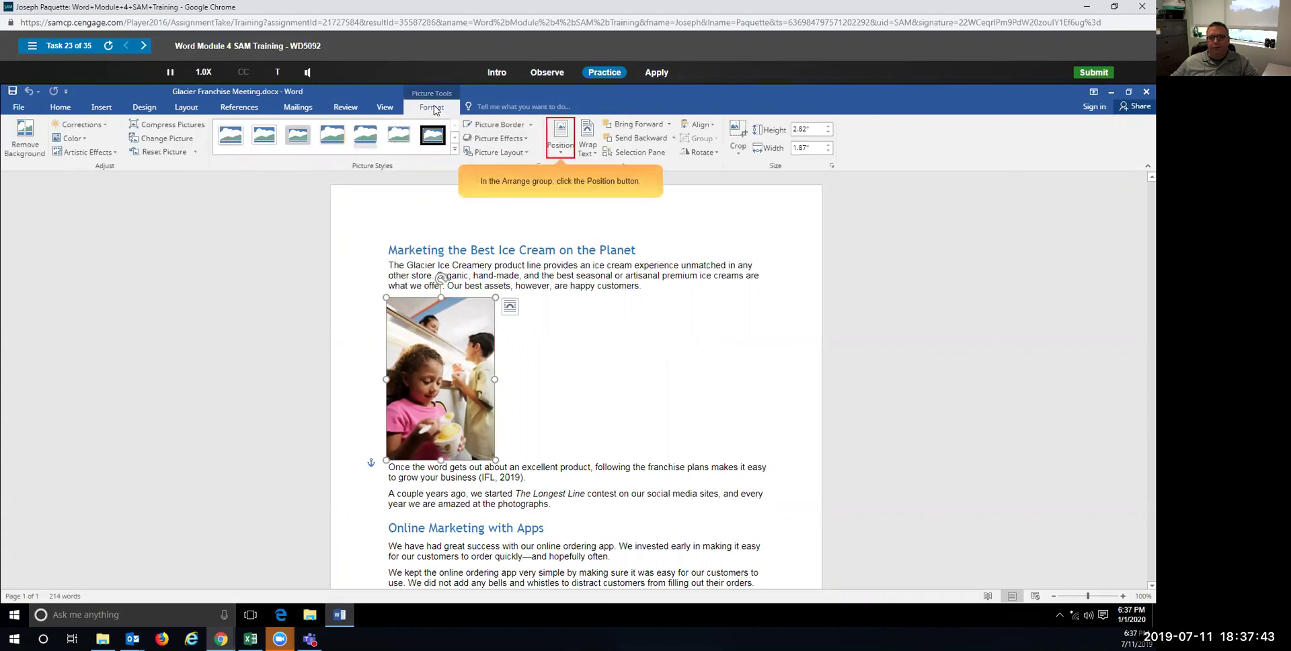
left_click(561, 144)
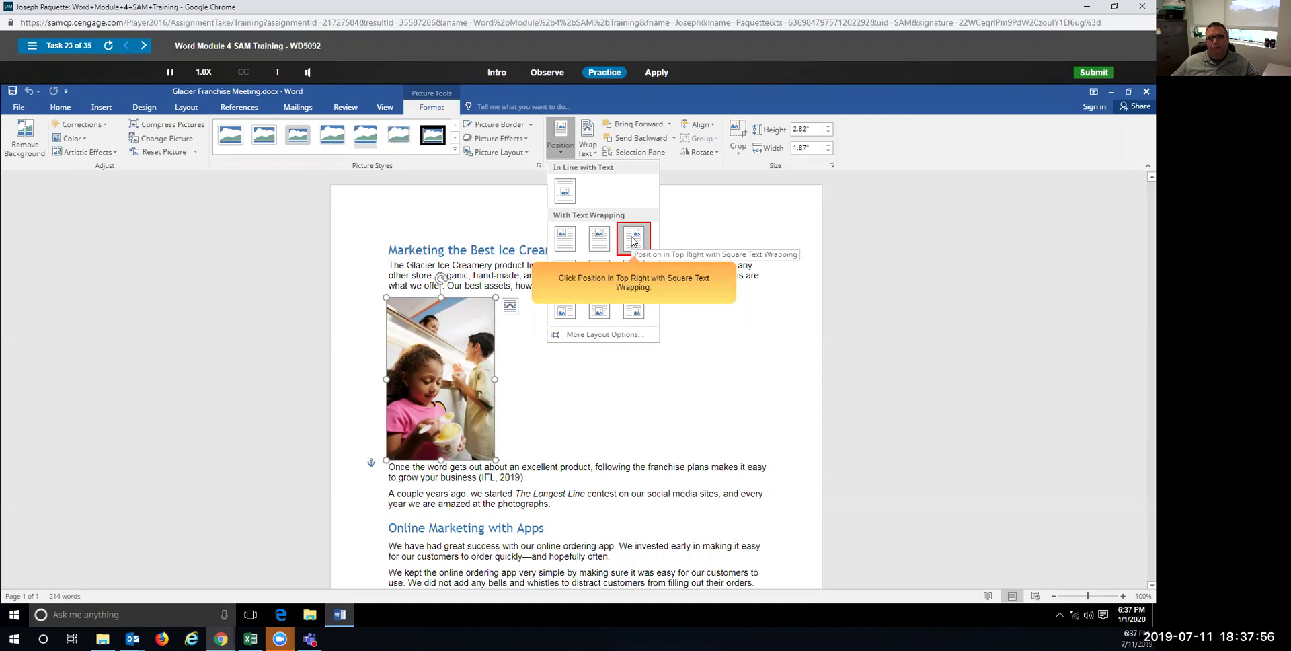
left_click(632, 241)
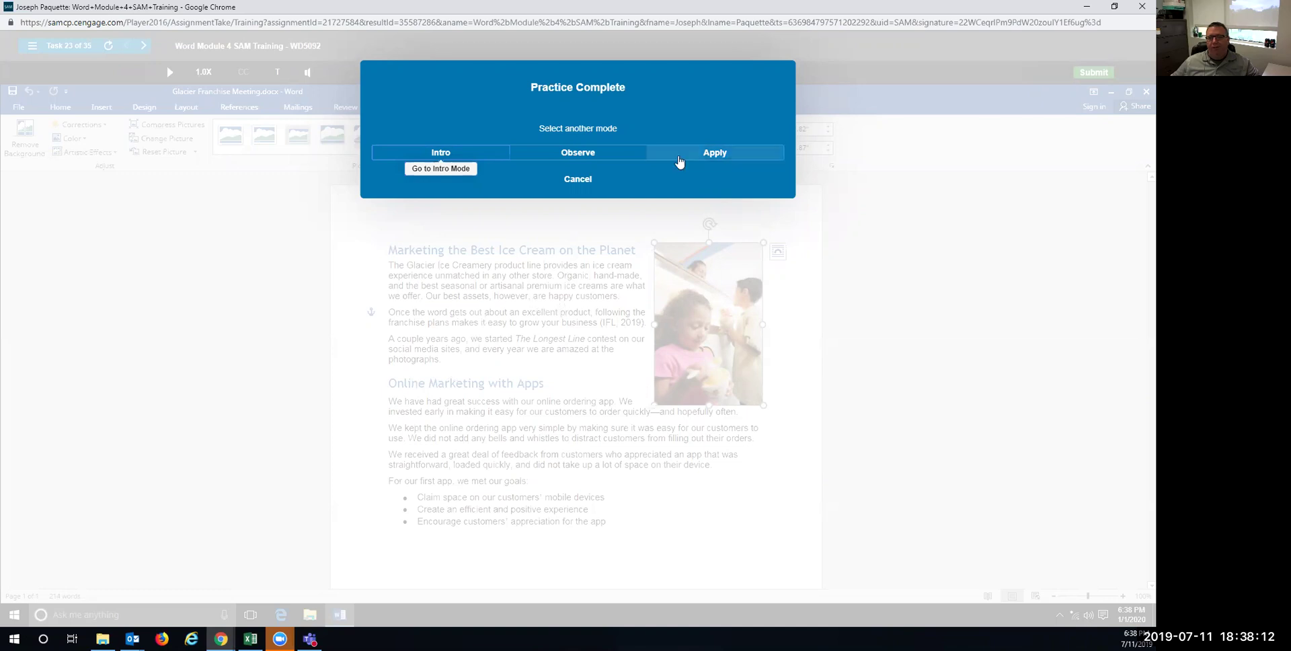
Repeat Task 23 in Apply mode, positioning the picture of the children in Top Right with Square Text Wrapping.
left_click(679, 161)
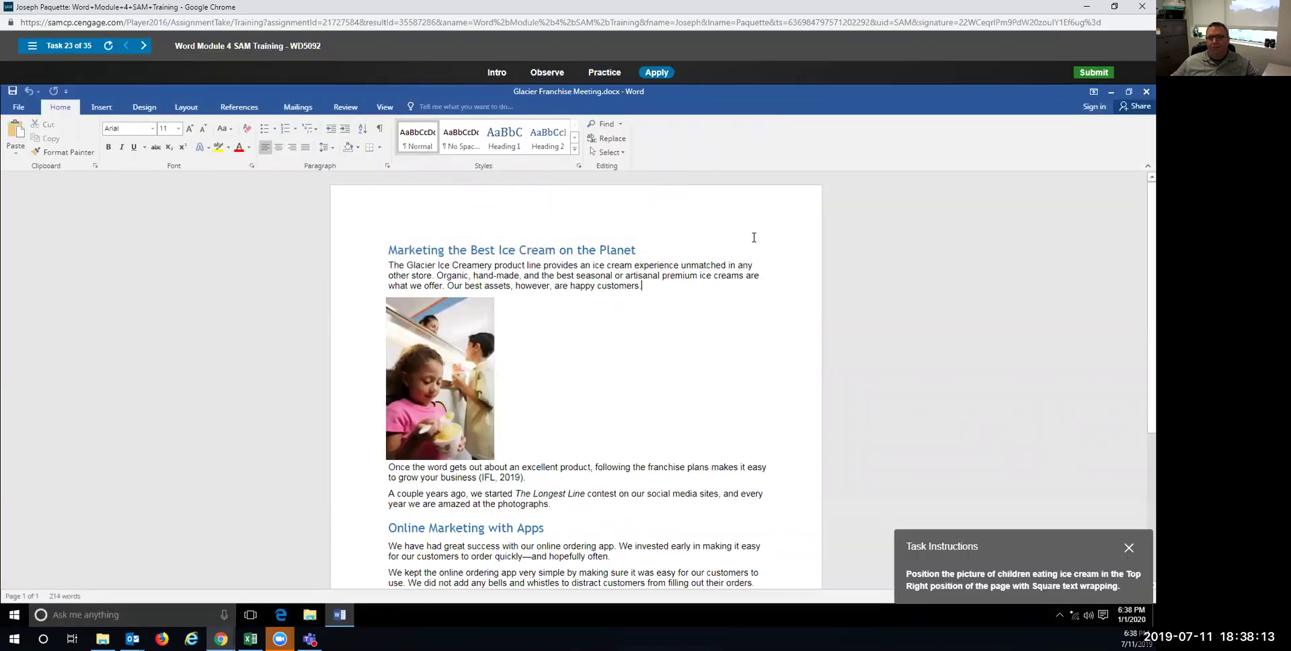
left_click(413, 378)
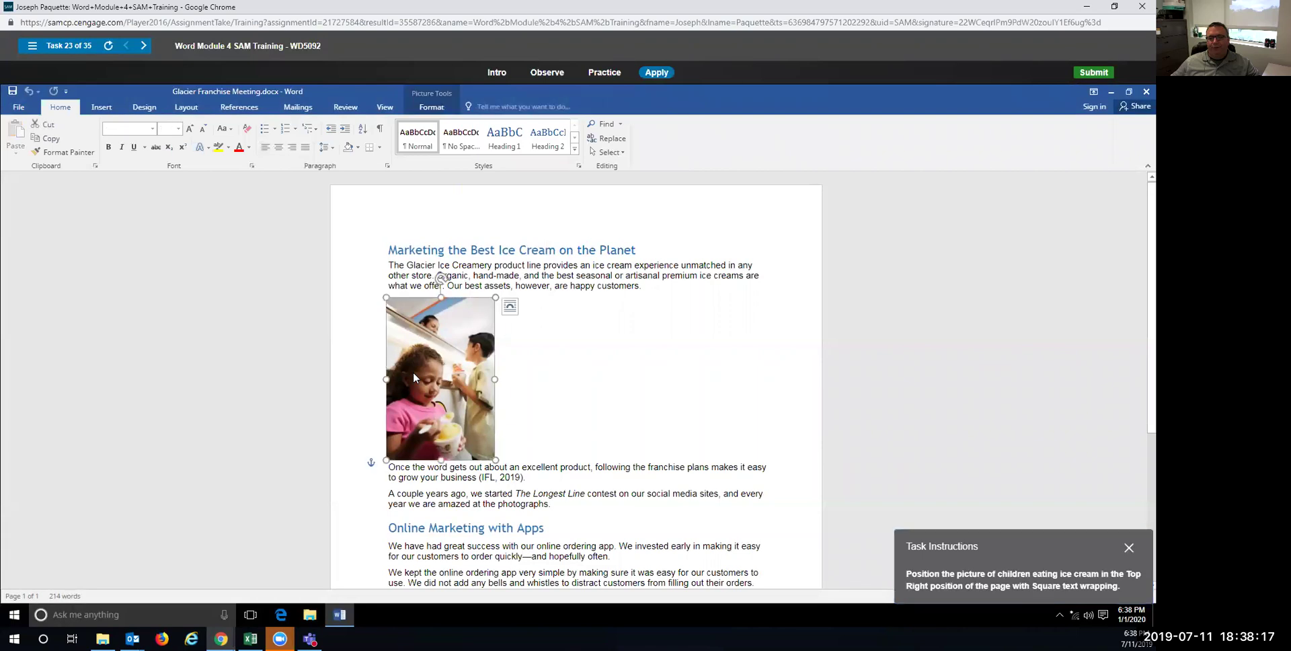
left_click(432, 107)
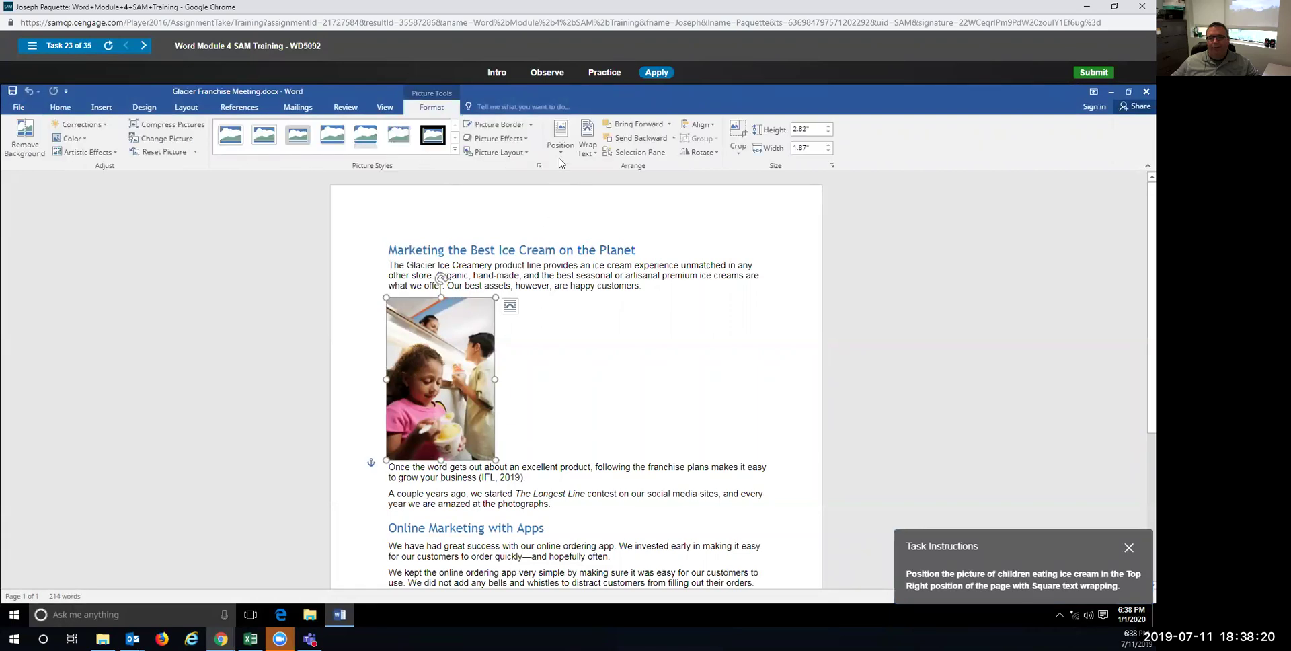
left_click(560, 135)
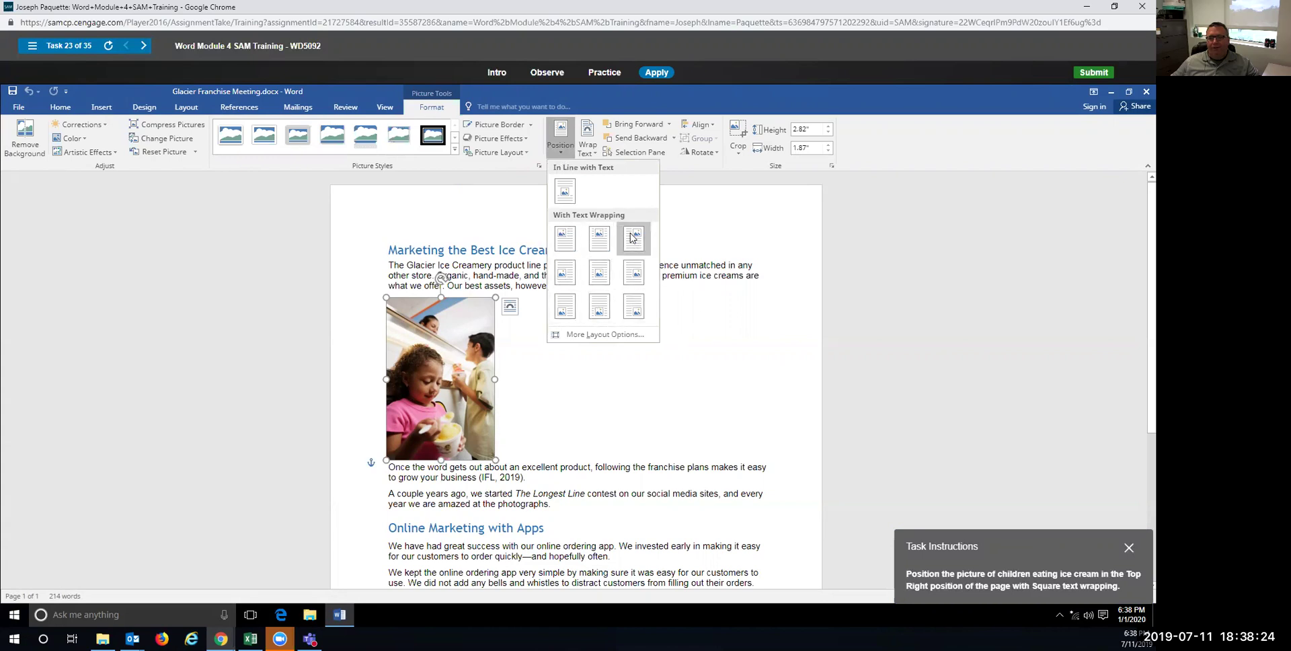
left_click(632, 237)
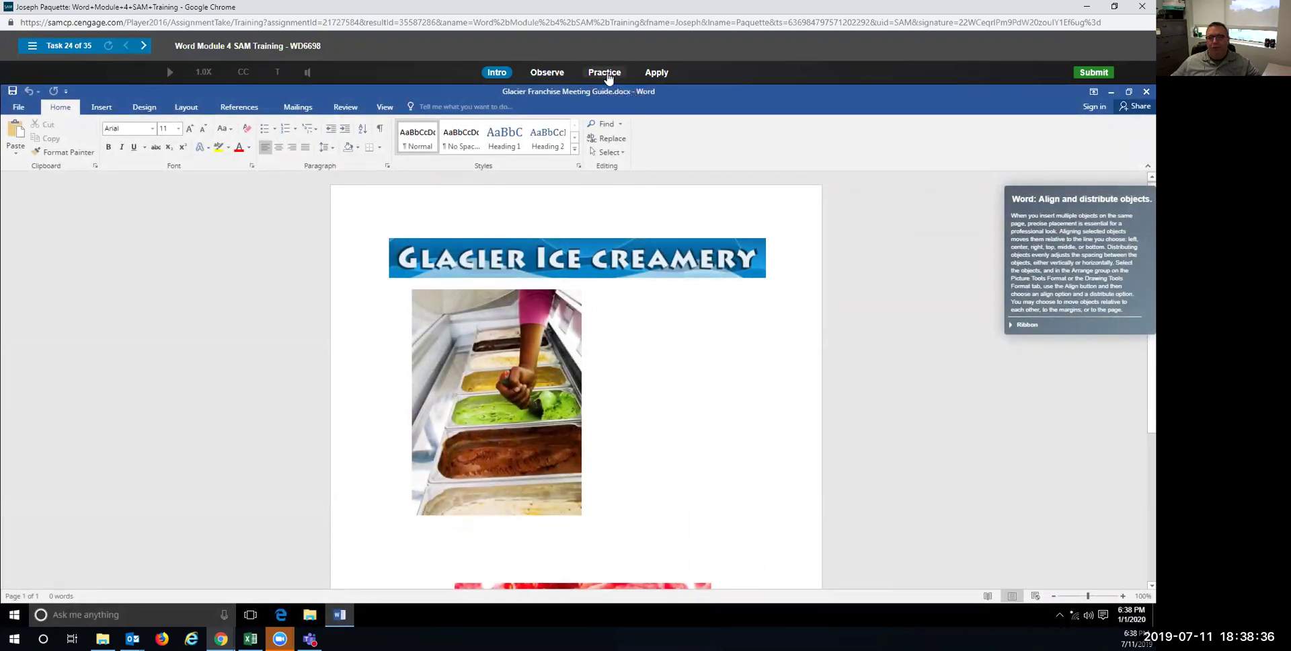
Start Task 24 in Practice mode, select all three objects on the page and turn on Align Selected Objects.
left_click(606, 72)
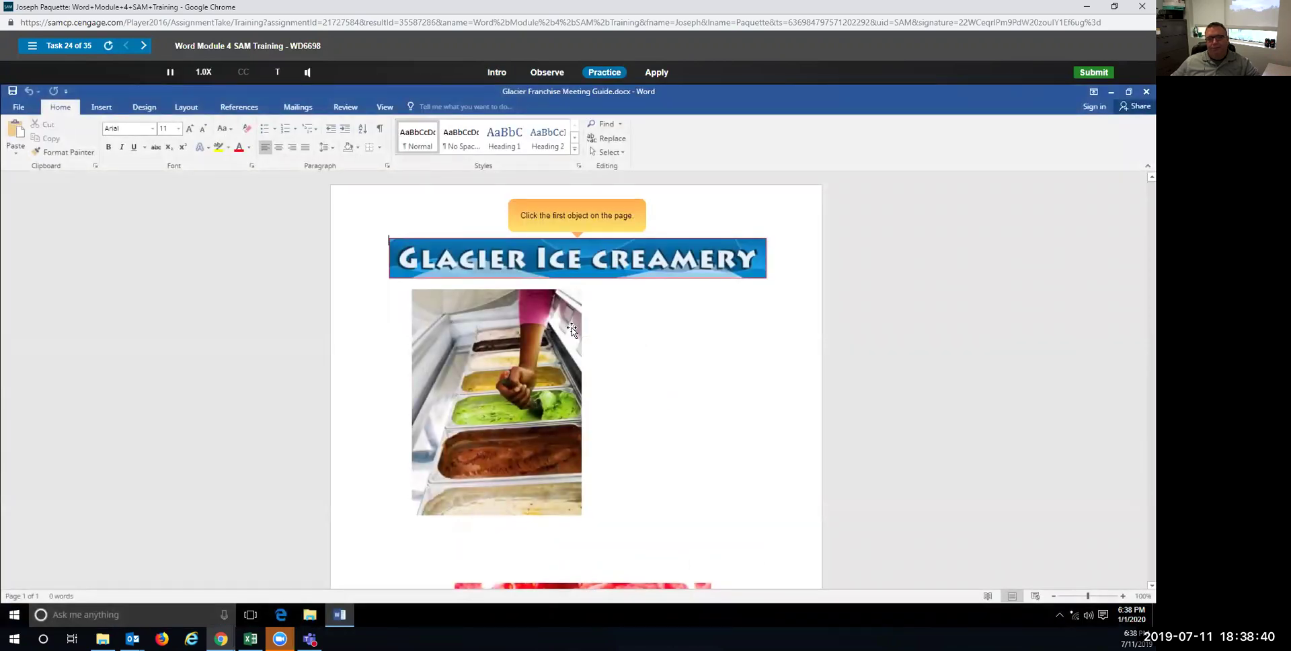
left_click(519, 263)
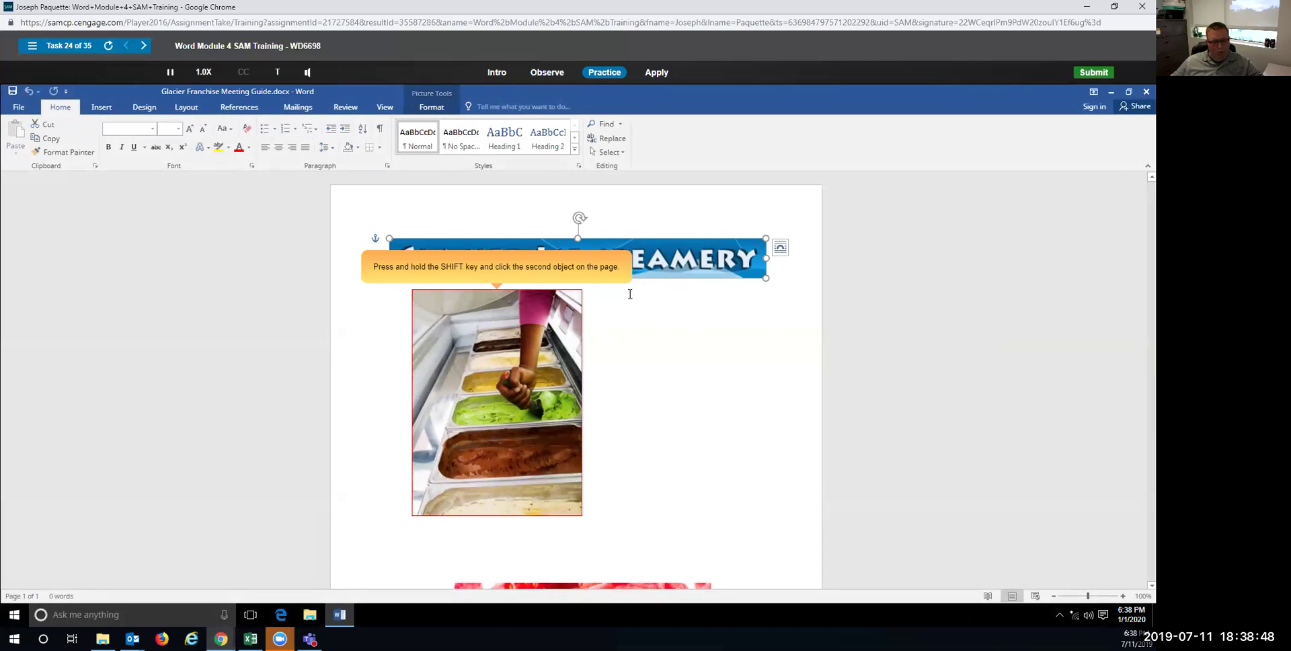
left_click(514, 359, "shift")
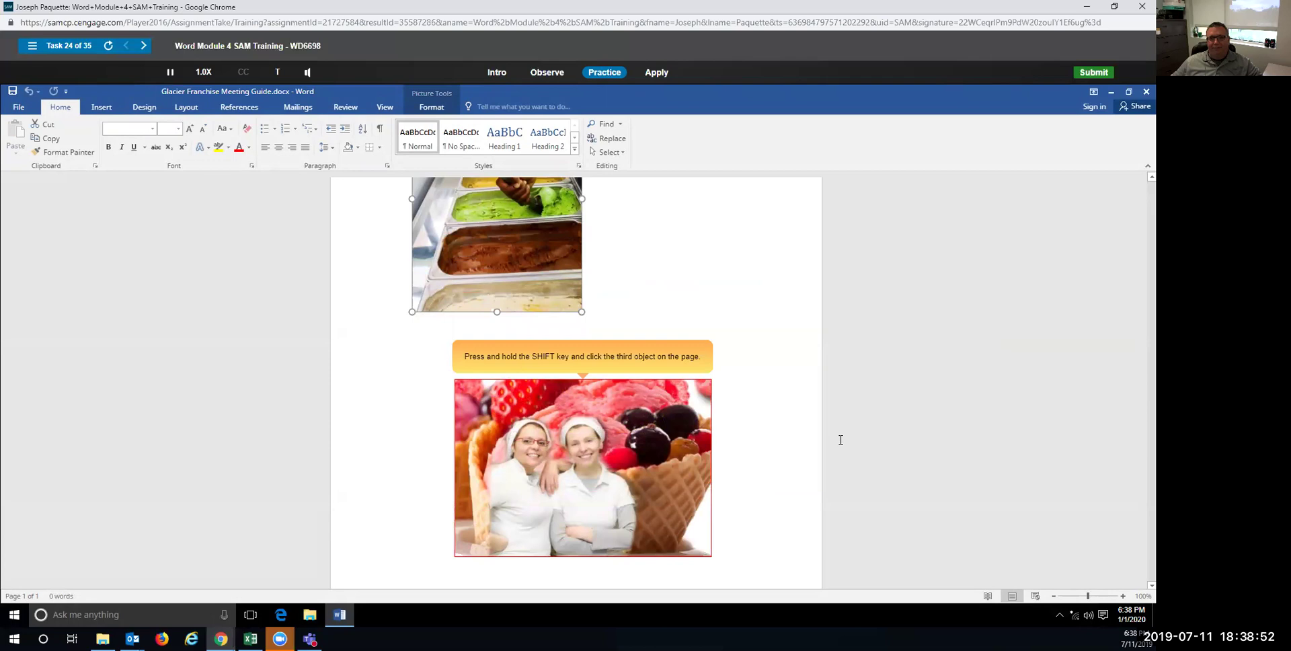
left_click(584, 441, "shift")
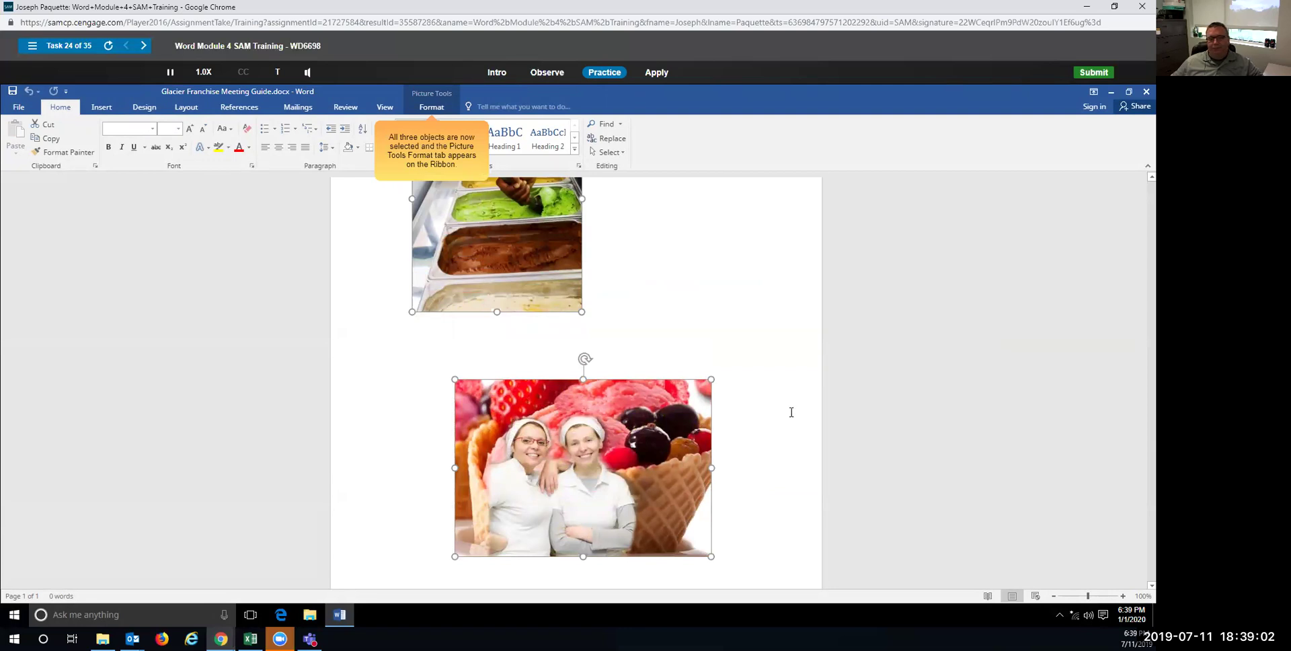
left_click(440, 111)
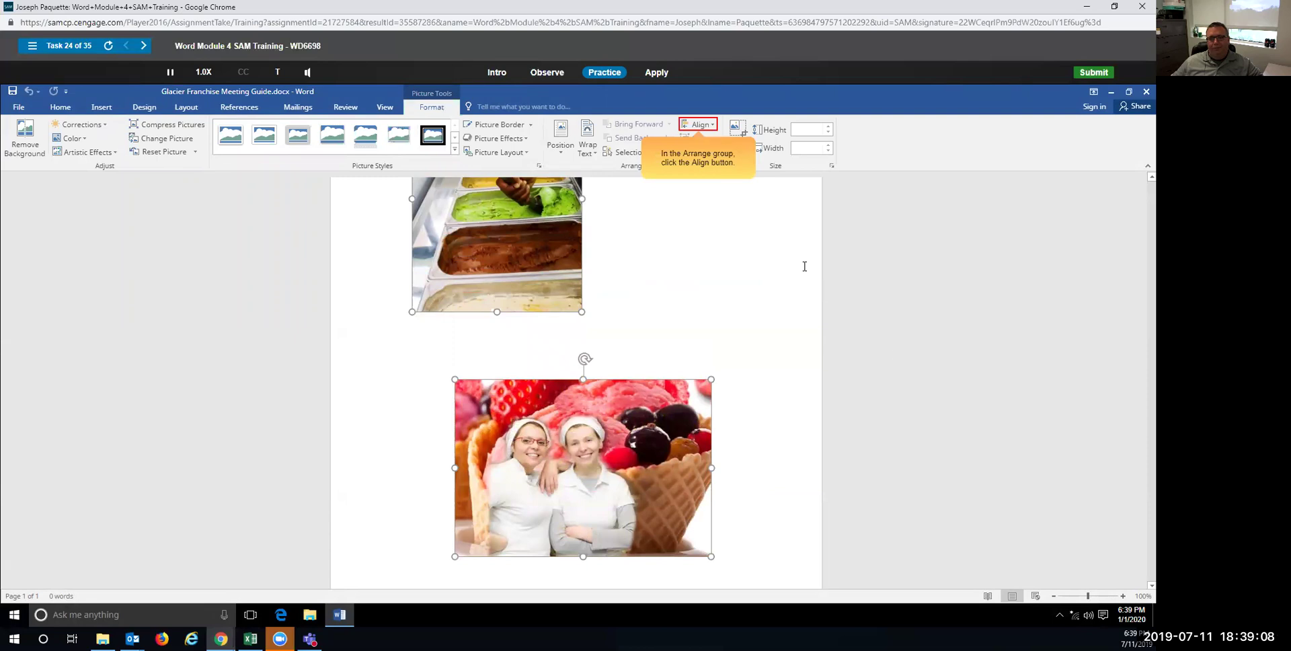
left_click(697, 125)
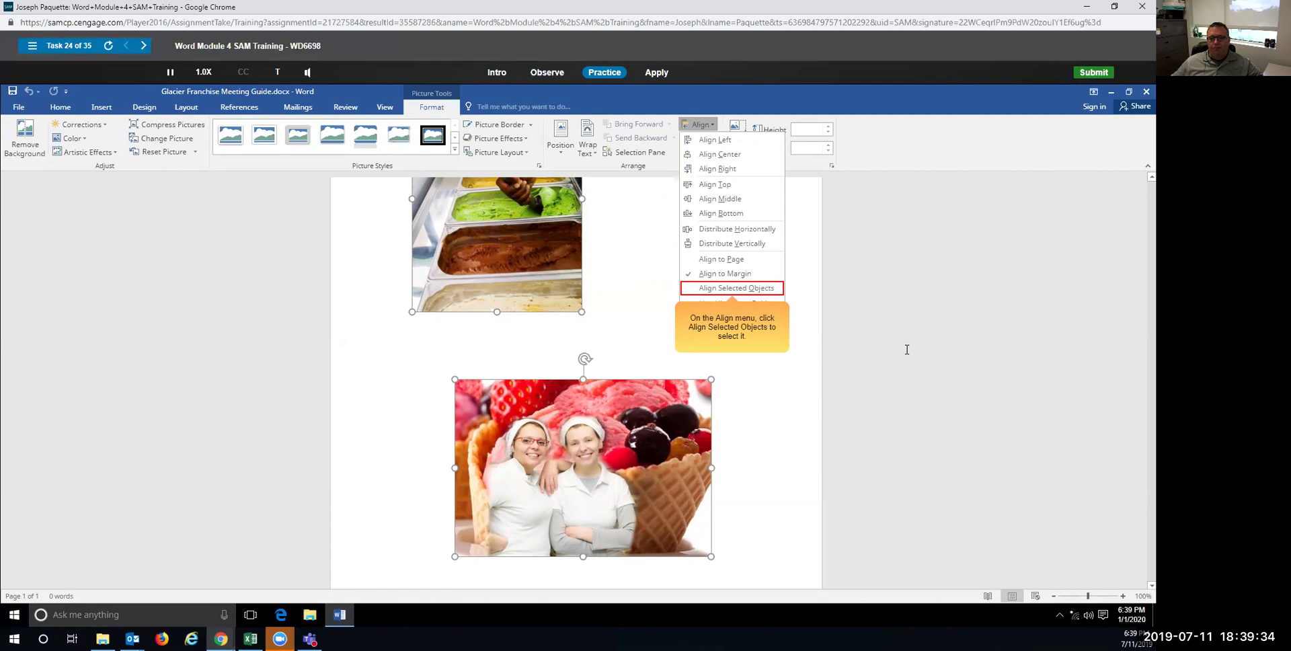
left_click(736, 288)
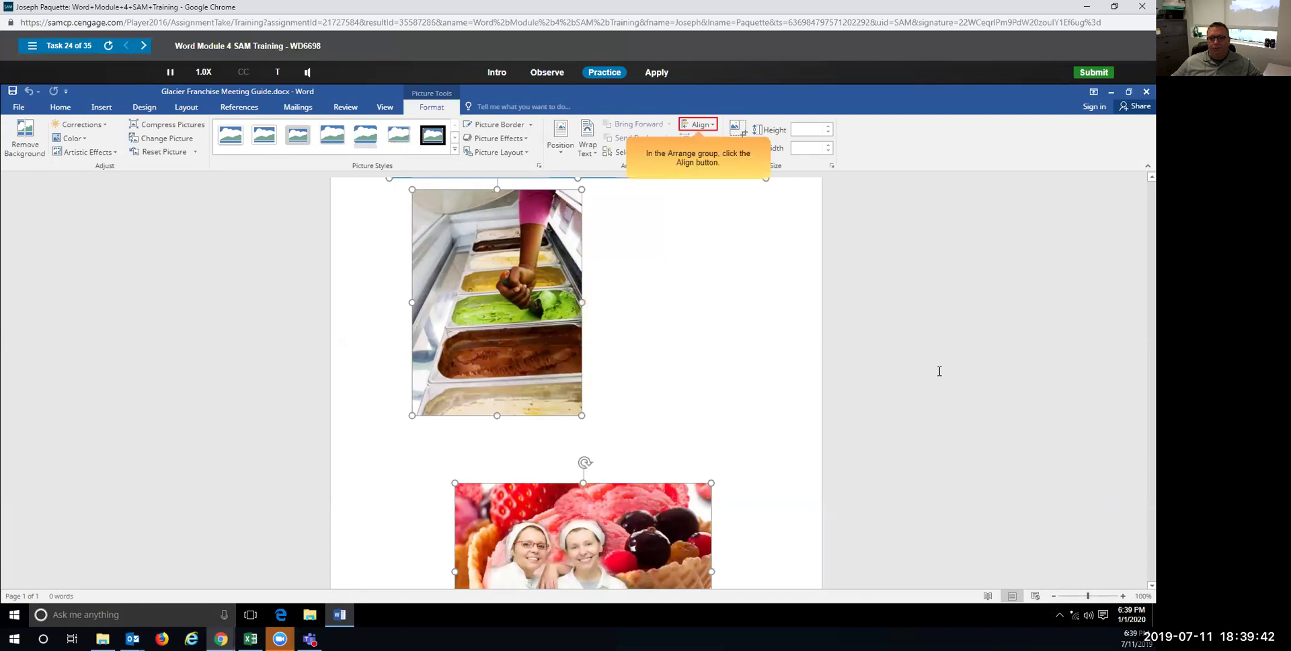
Align the three selected objects with Align Right and Distribute Vertically to complete Task 24's practice.
left_click(699, 126)
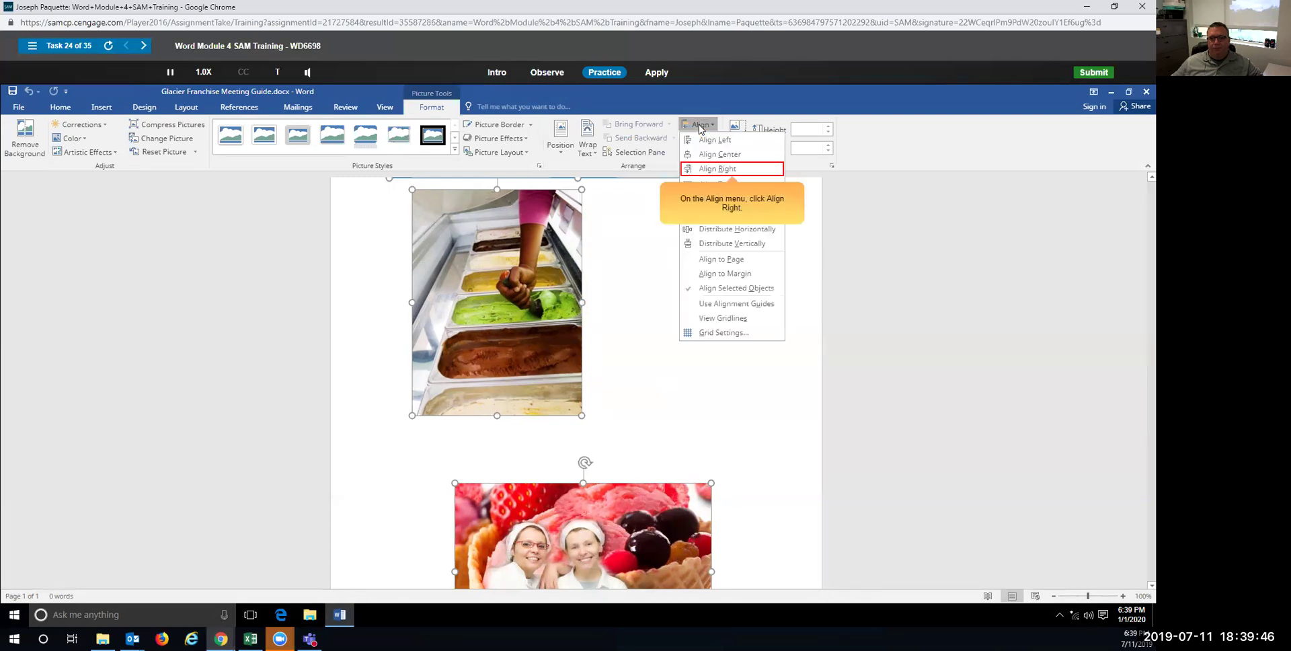
left_click(717, 168)
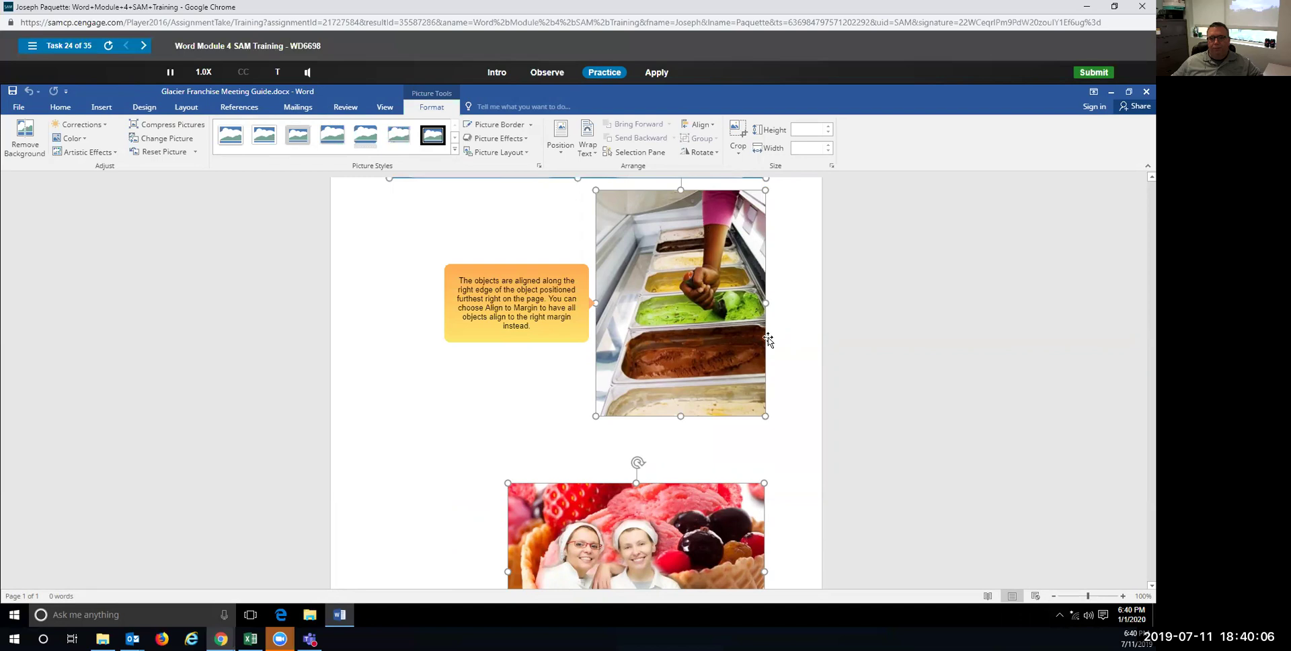
left_click(709, 126)
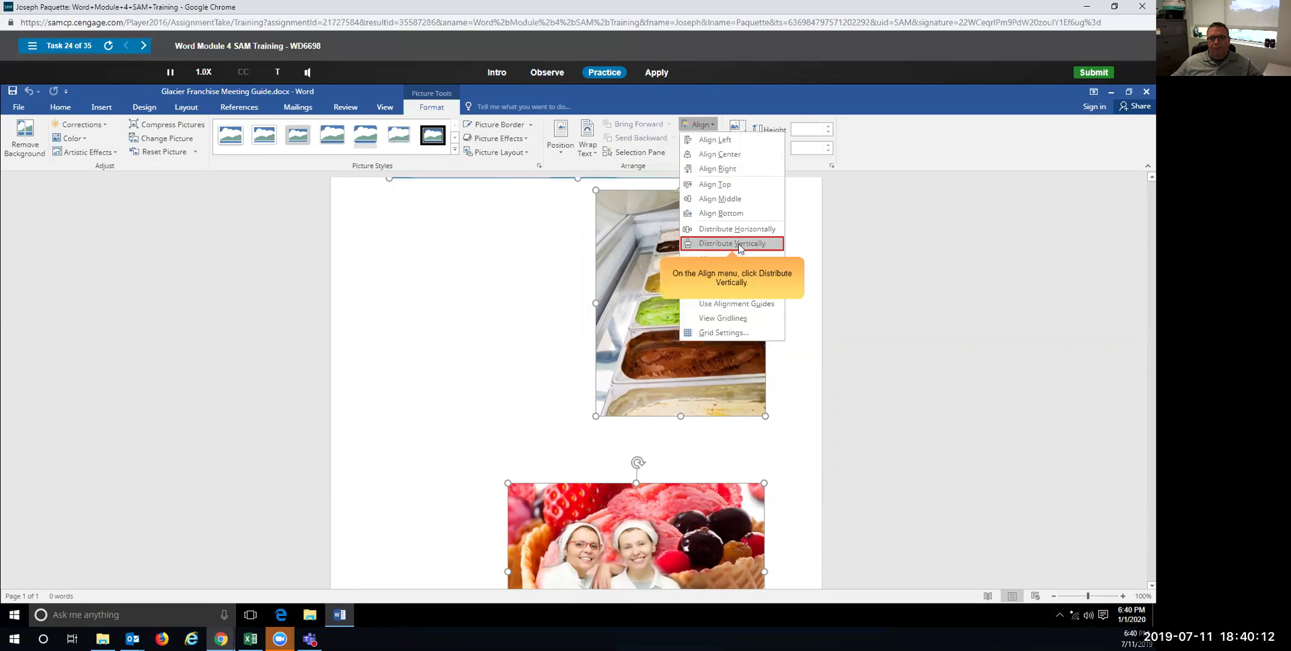
left_click(739, 248)
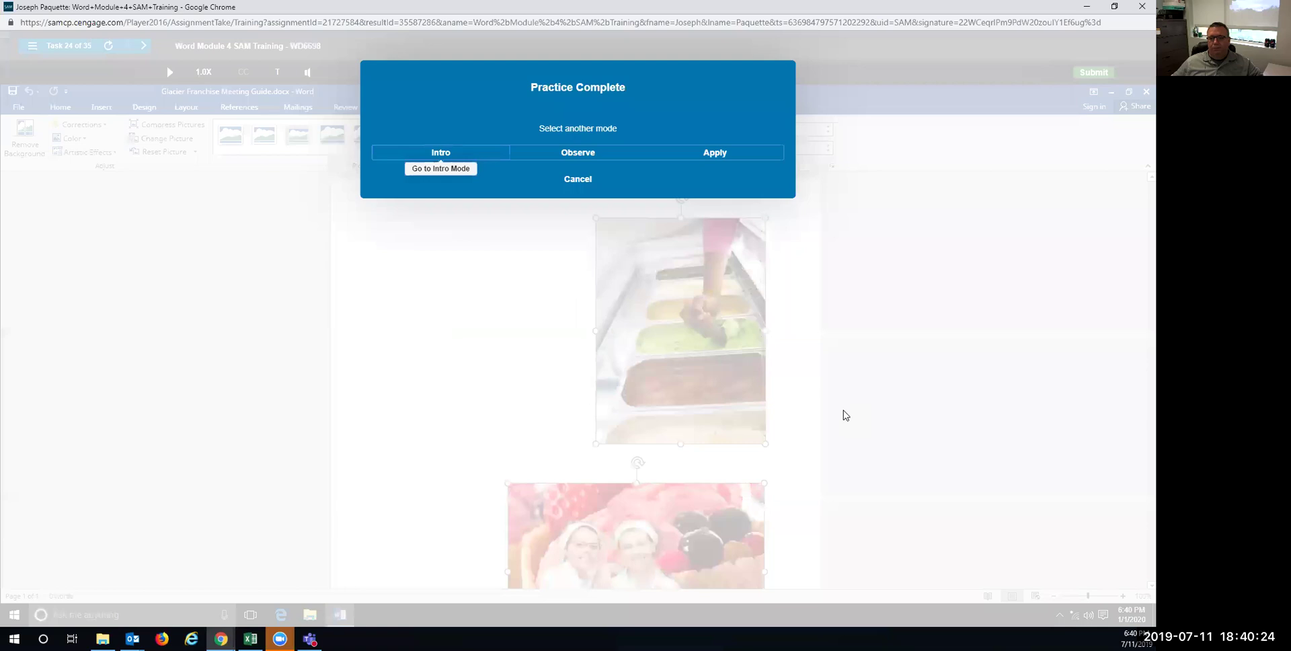
Start Task 24 in Apply mode and select the Glacier Ice Creamery banner and both pictures below it together.
left_click(693, 162)
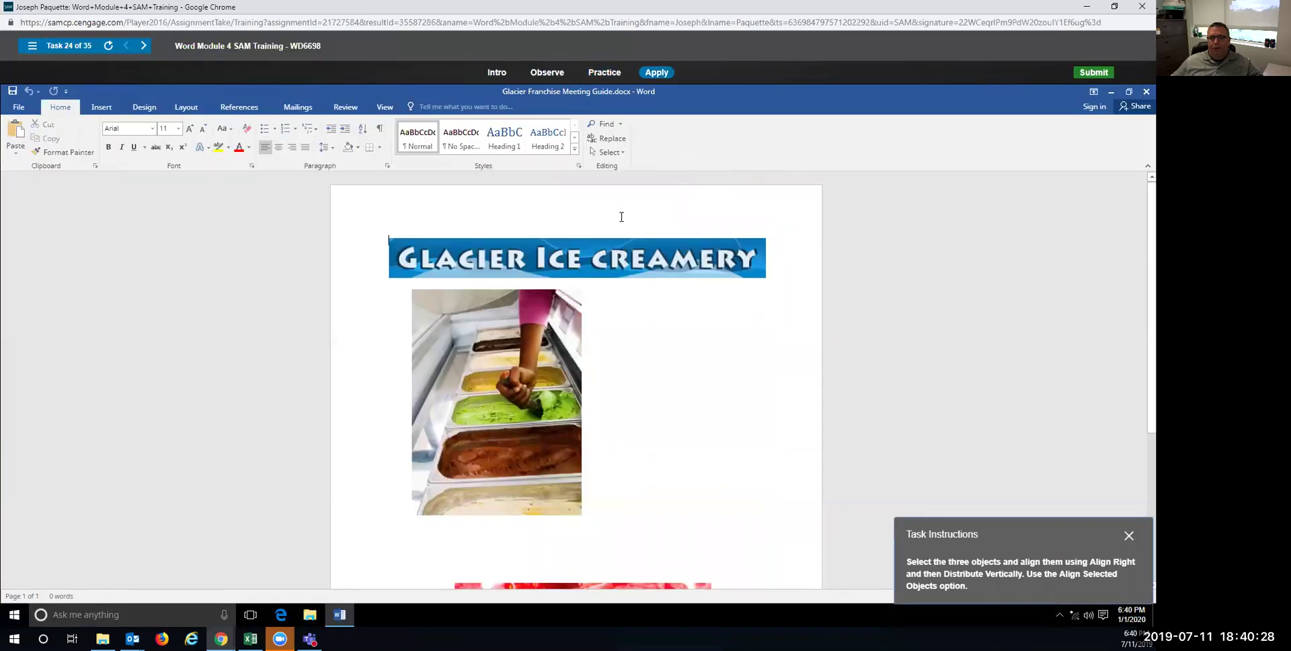
scroll(559, 417, "down", 1)
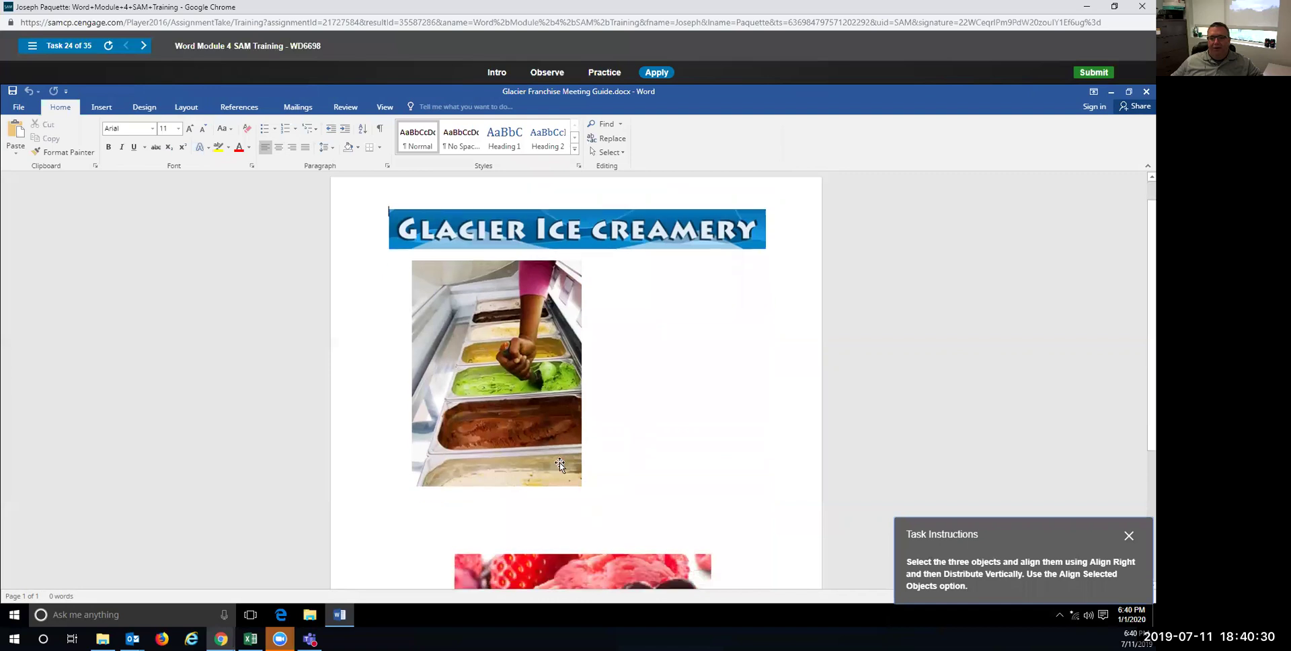
scroll(600, 509, "up", 1)
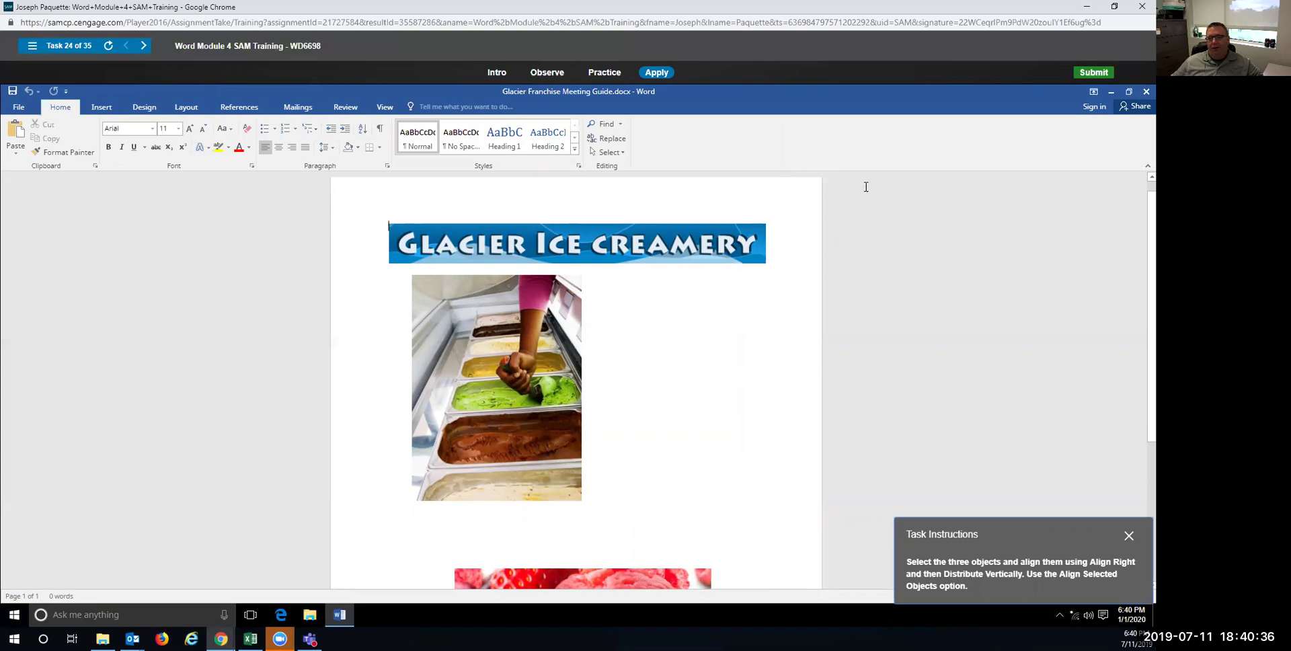
left_click(558, 234)
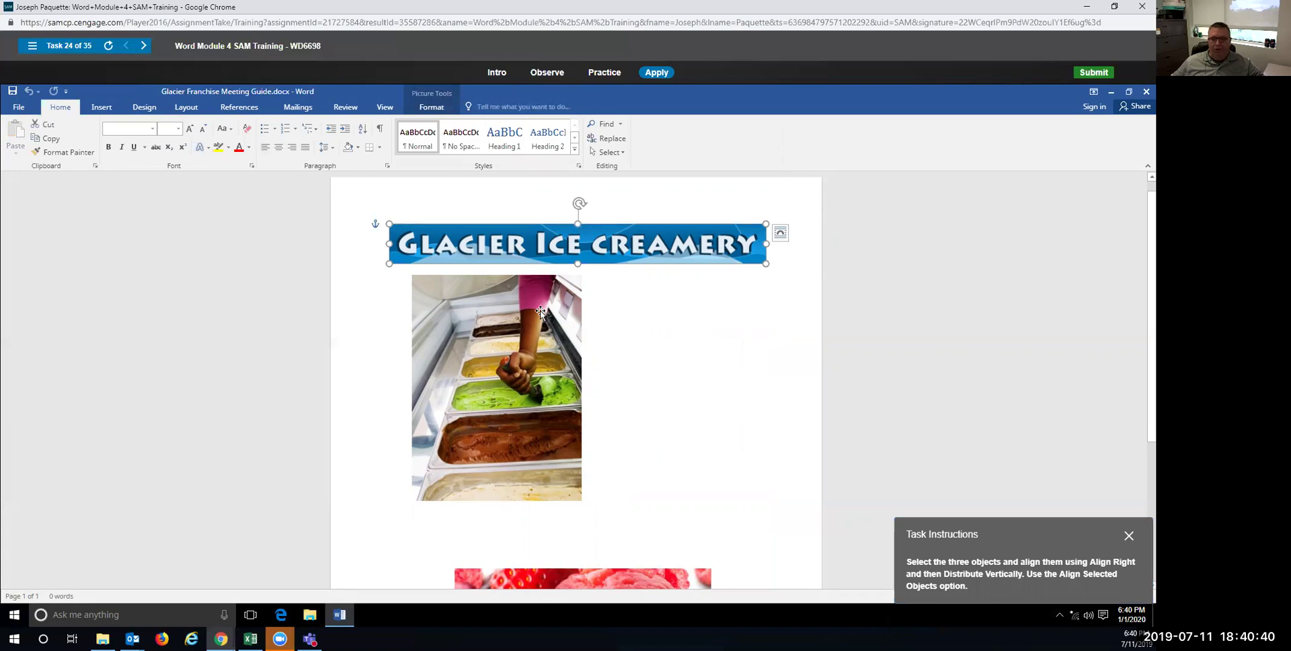
left_click(520, 315, "shift")
left_click(613, 579, "shift")
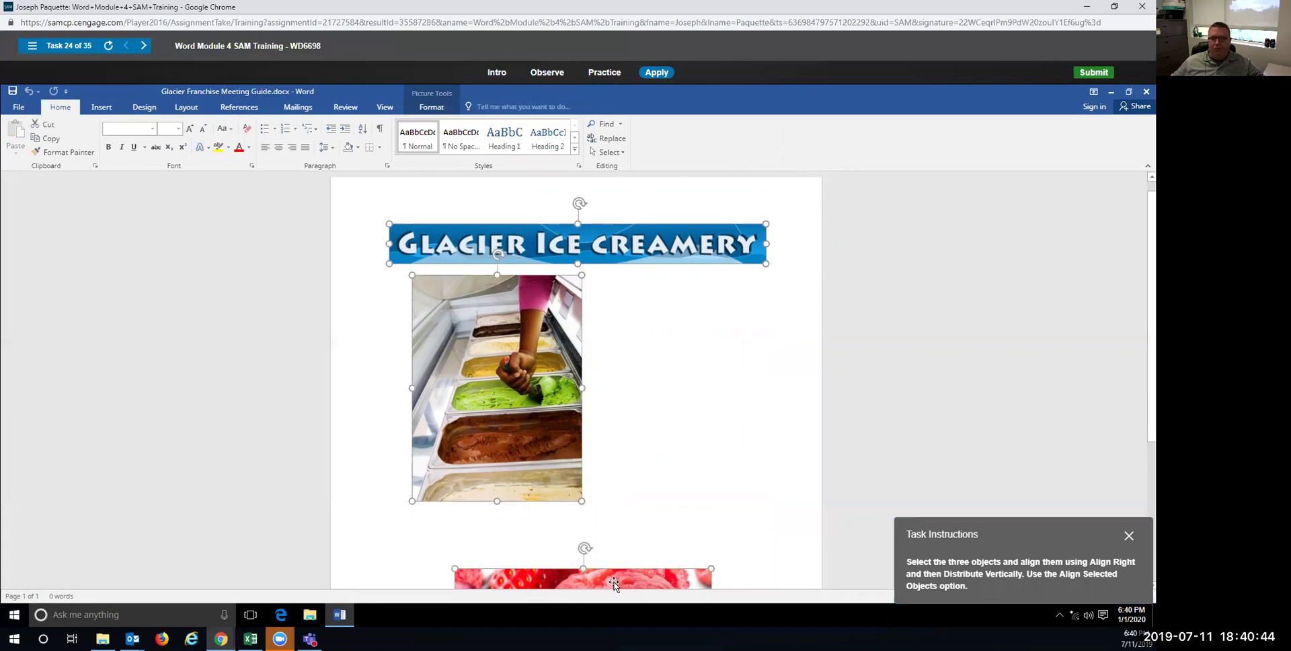
Turn on the Align Selected Objects option for the three selected objects.
left_click(436, 107)
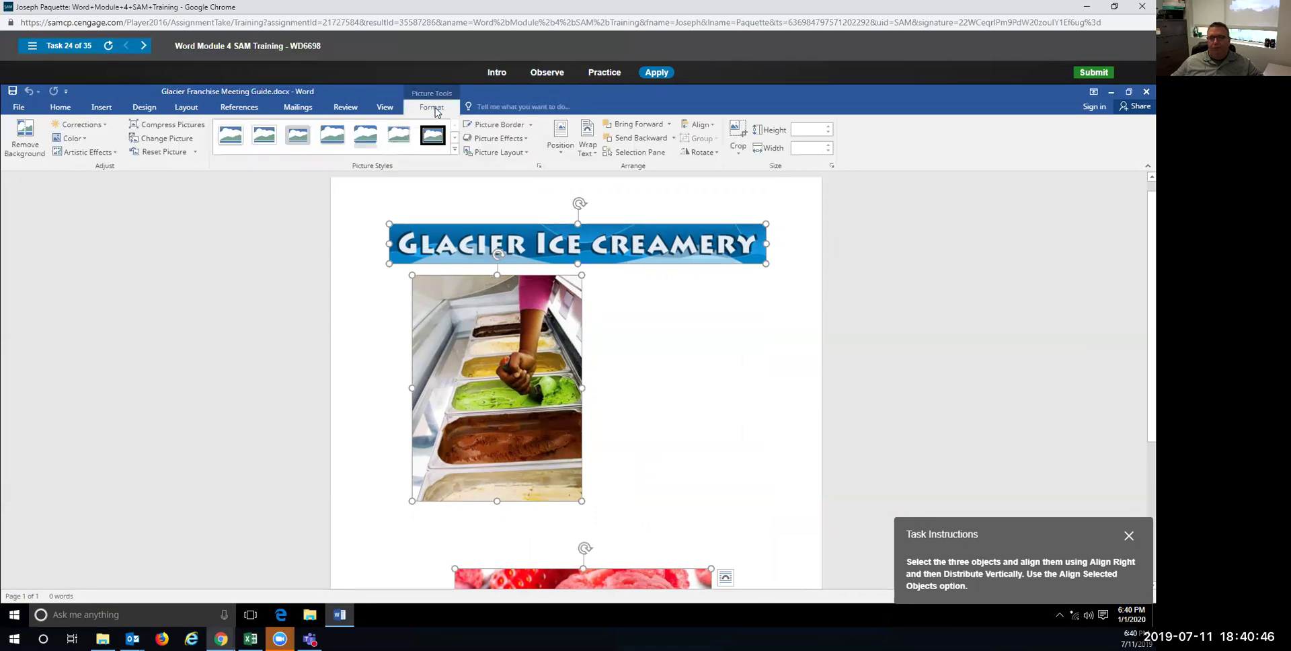
left_click(709, 127)
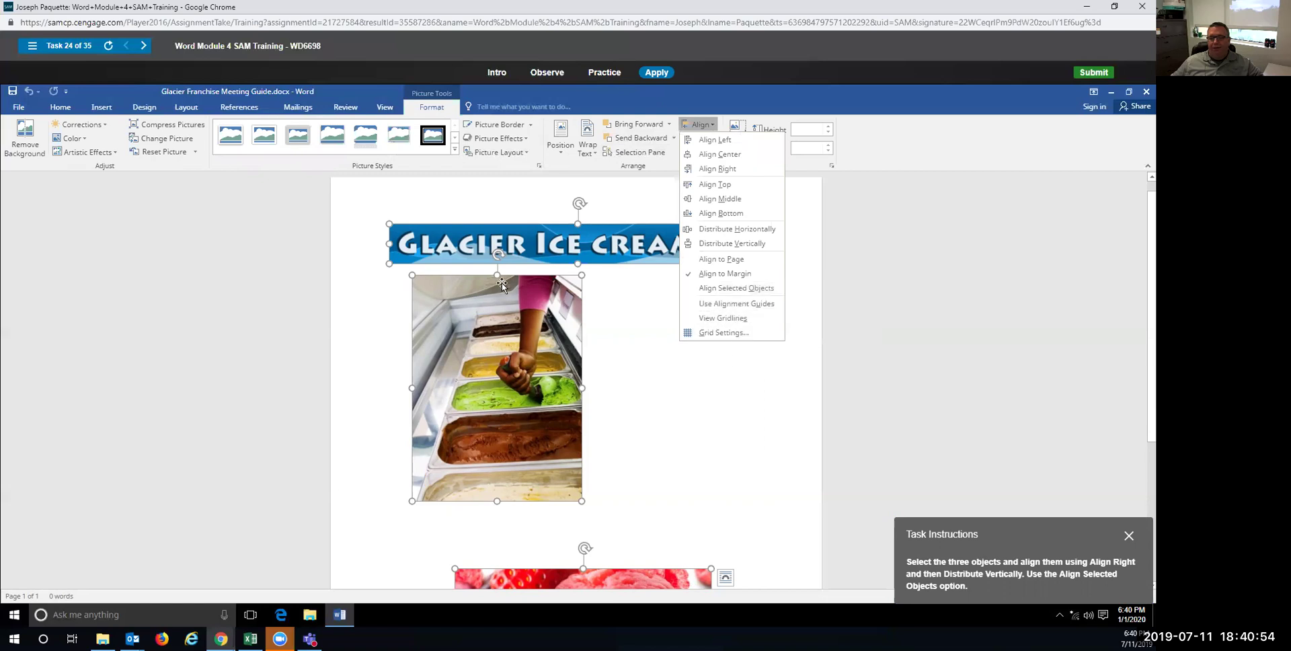
left_click(715, 289)
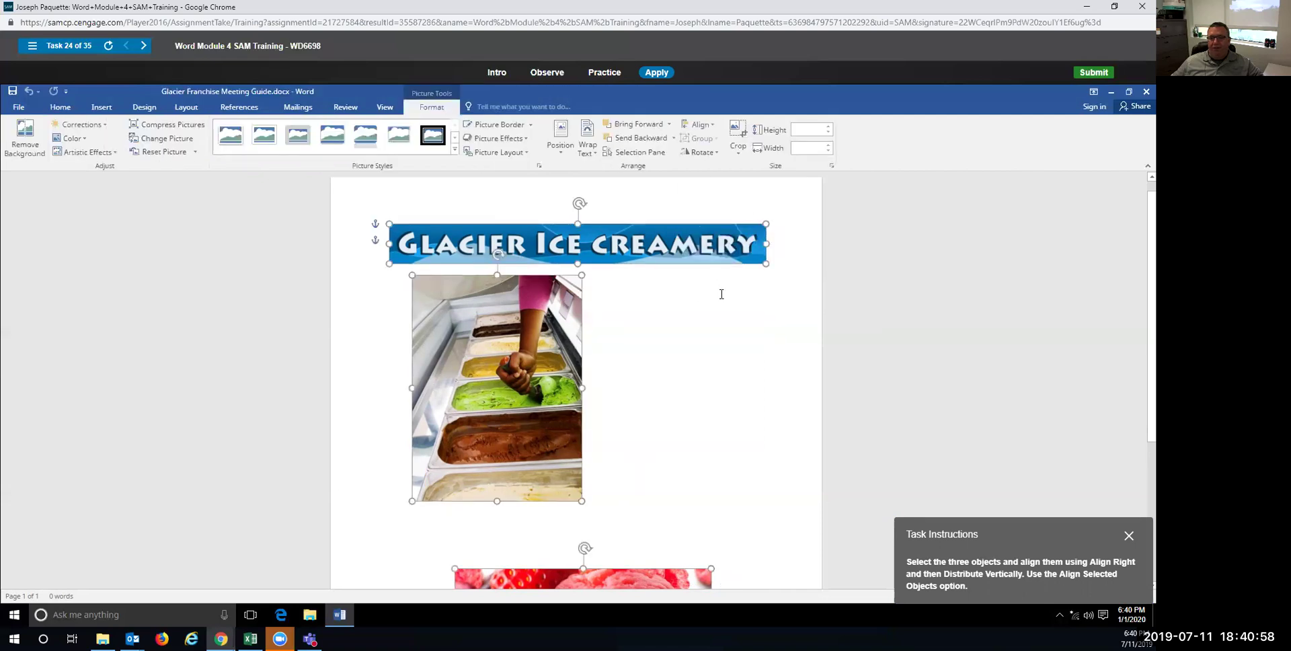
Apply Align Right and Distribute Vertically to the three selected objects to complete Task 24 in Apply mode.
left_click(709, 127)
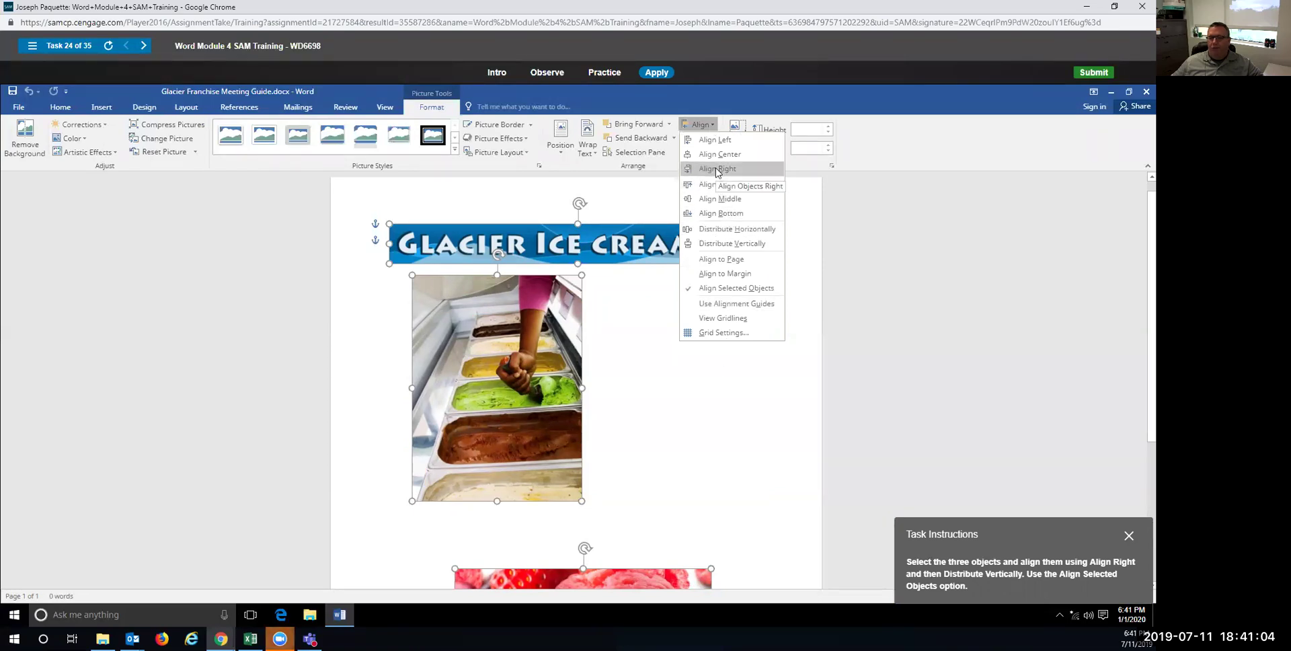
left_click(716, 170)
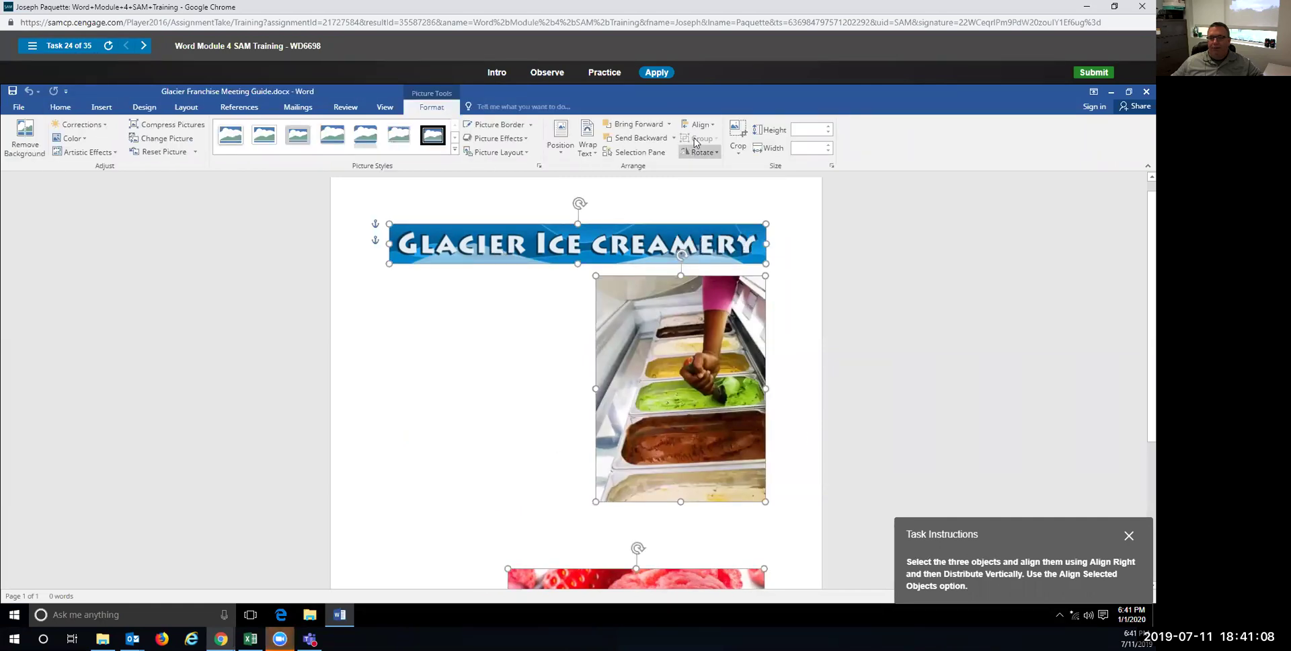
left_click(712, 127)
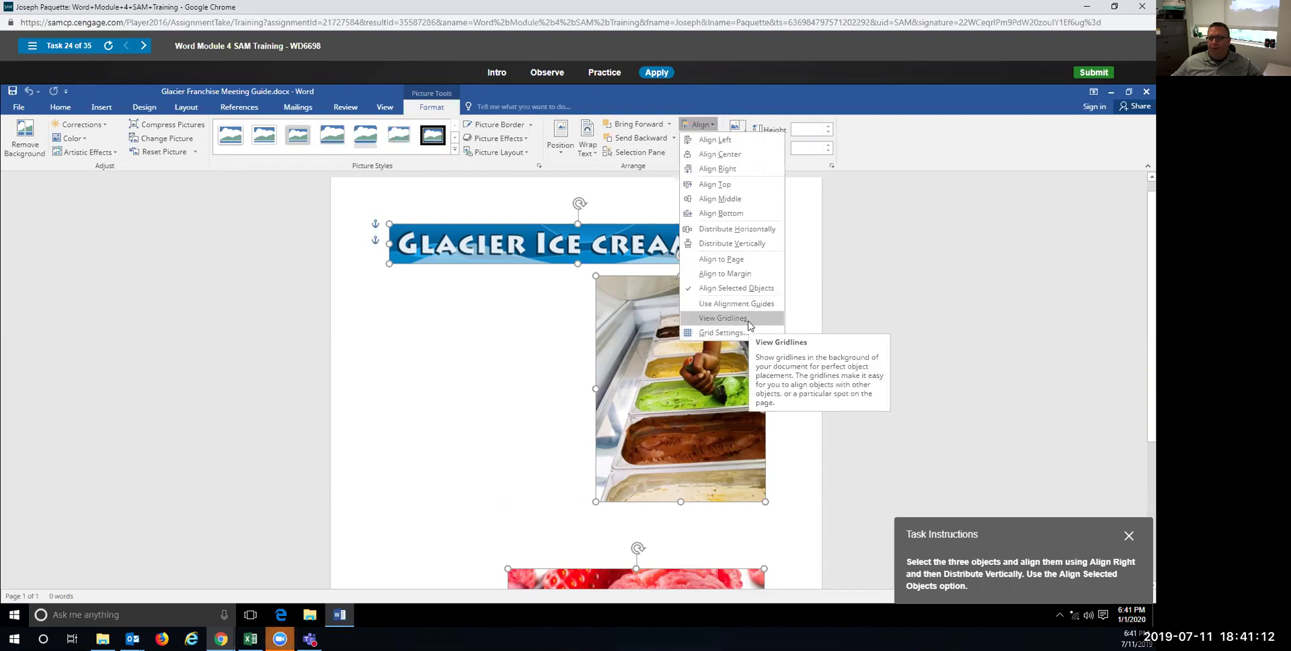
left_click(730, 244)
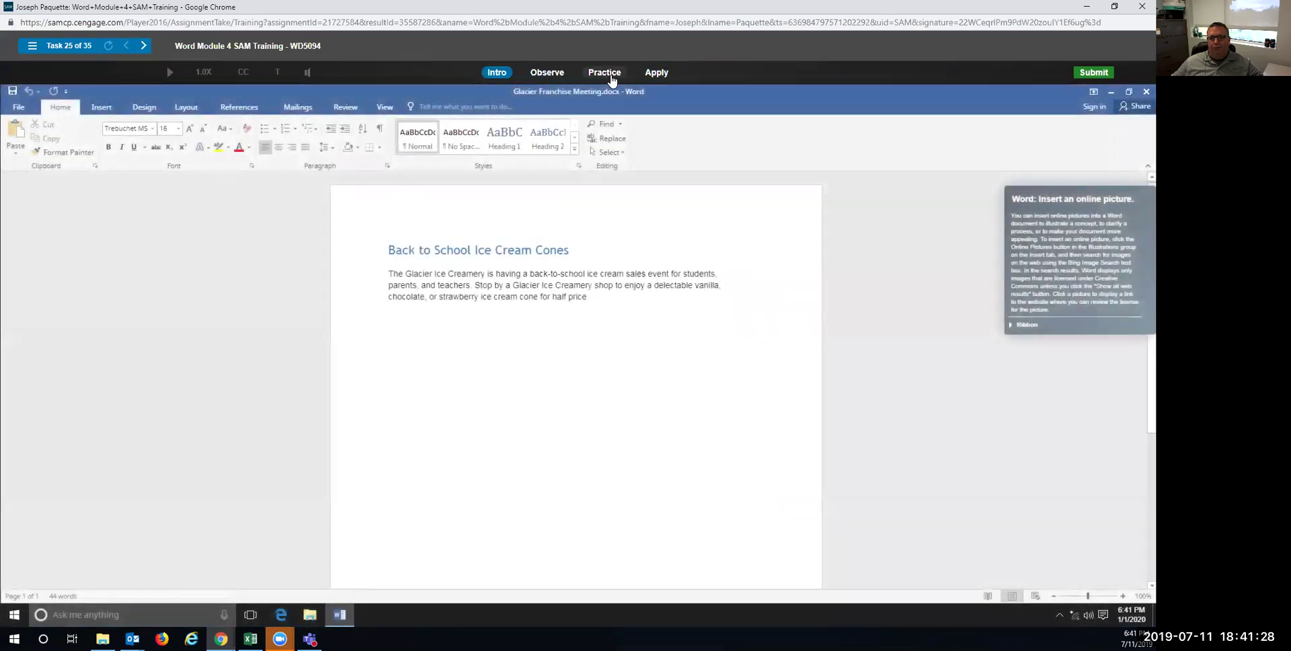
Start Task 25, inserting an online picture, in Practice mode.
left_click(609, 73)
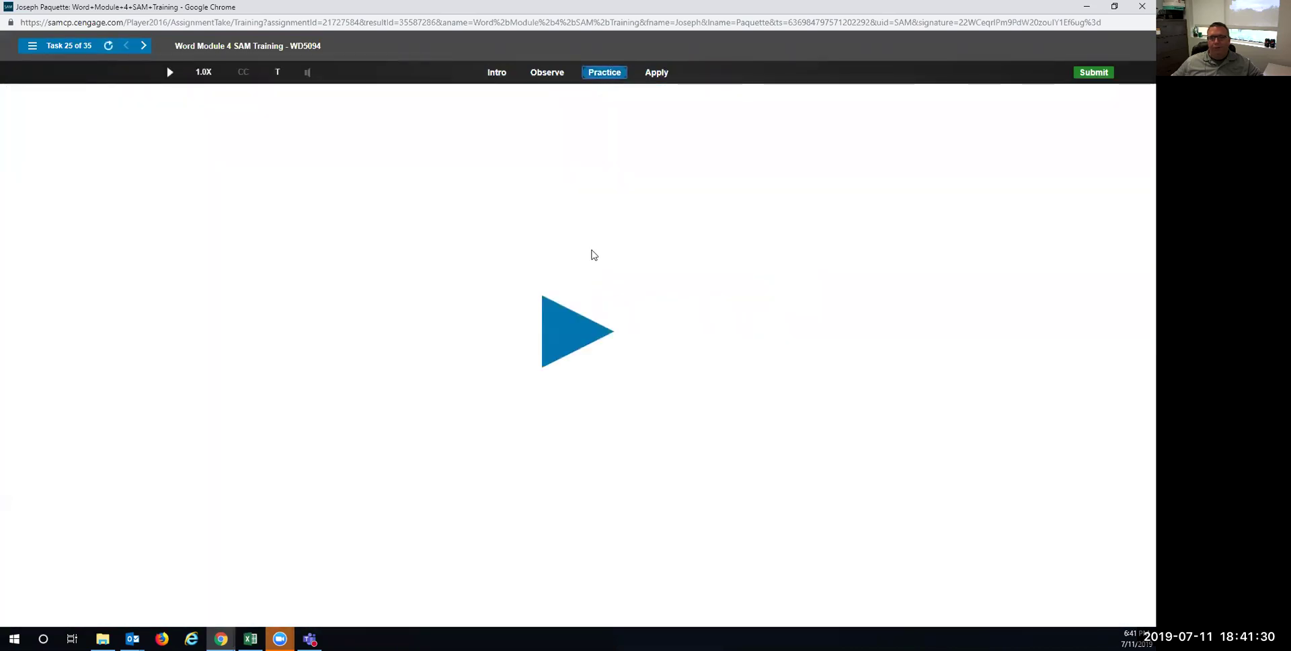
Start the Practice run of task 25, search Bing online pictures for "ice cream cone", and select the first result.
left_click(573, 337)
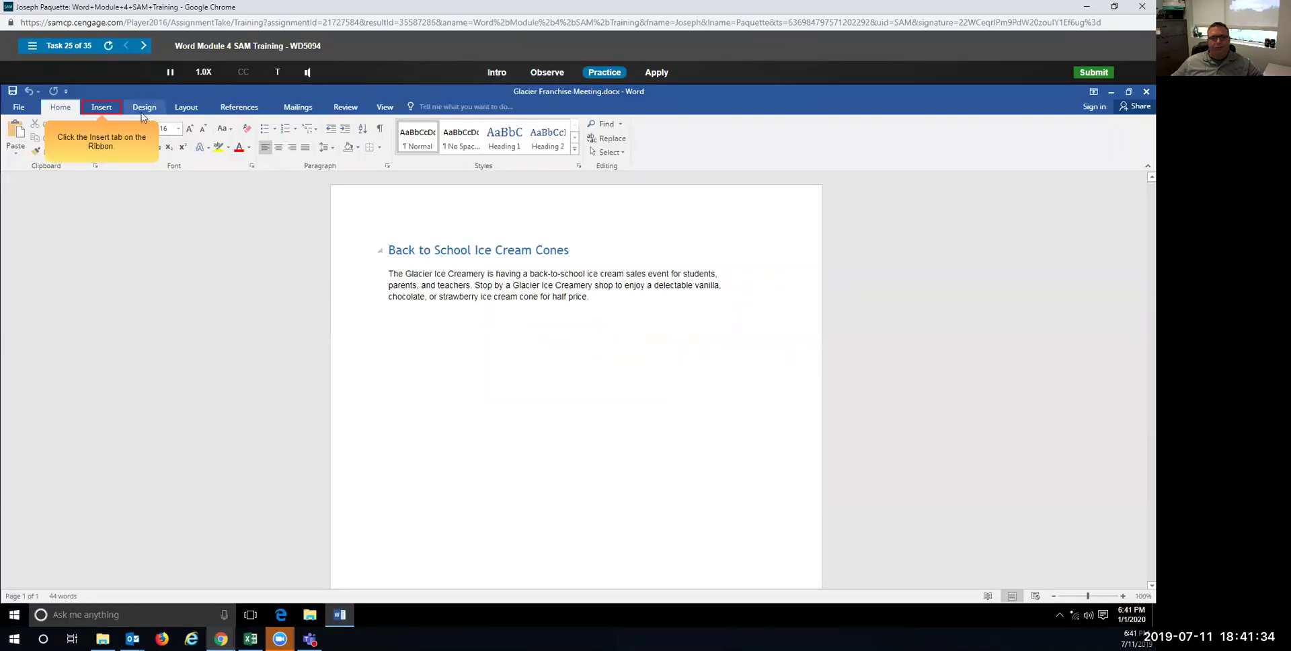
left_click(102, 107)
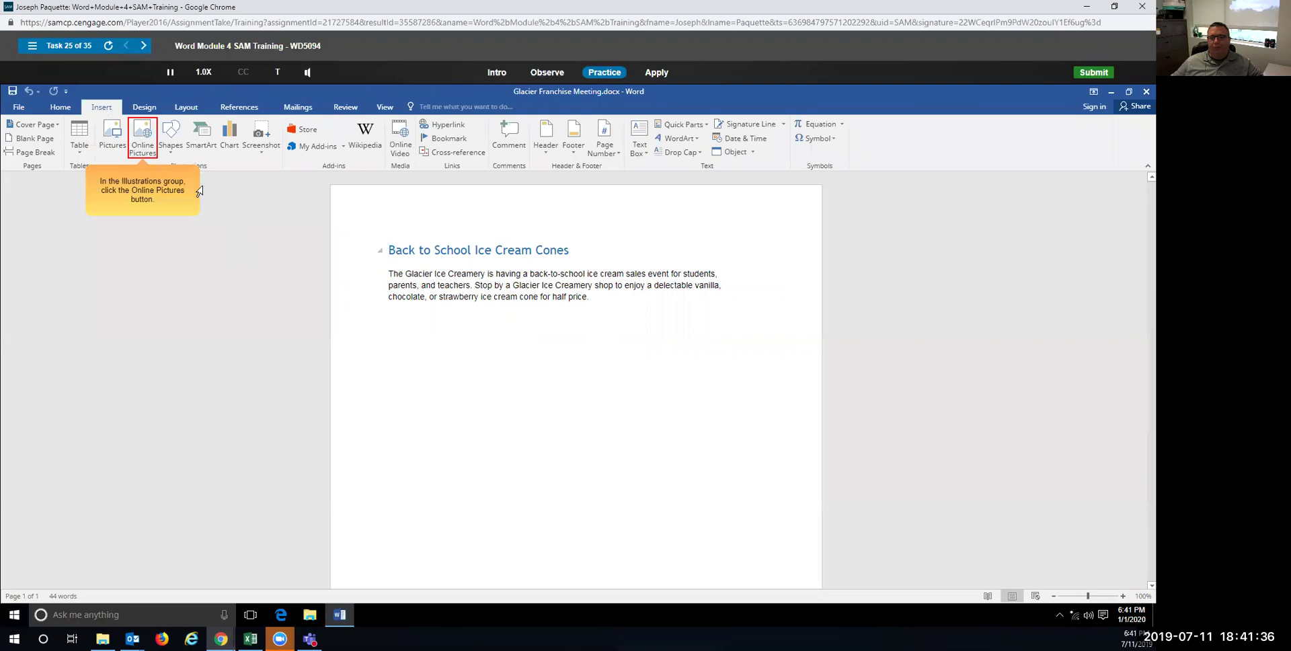
left_click(144, 141)
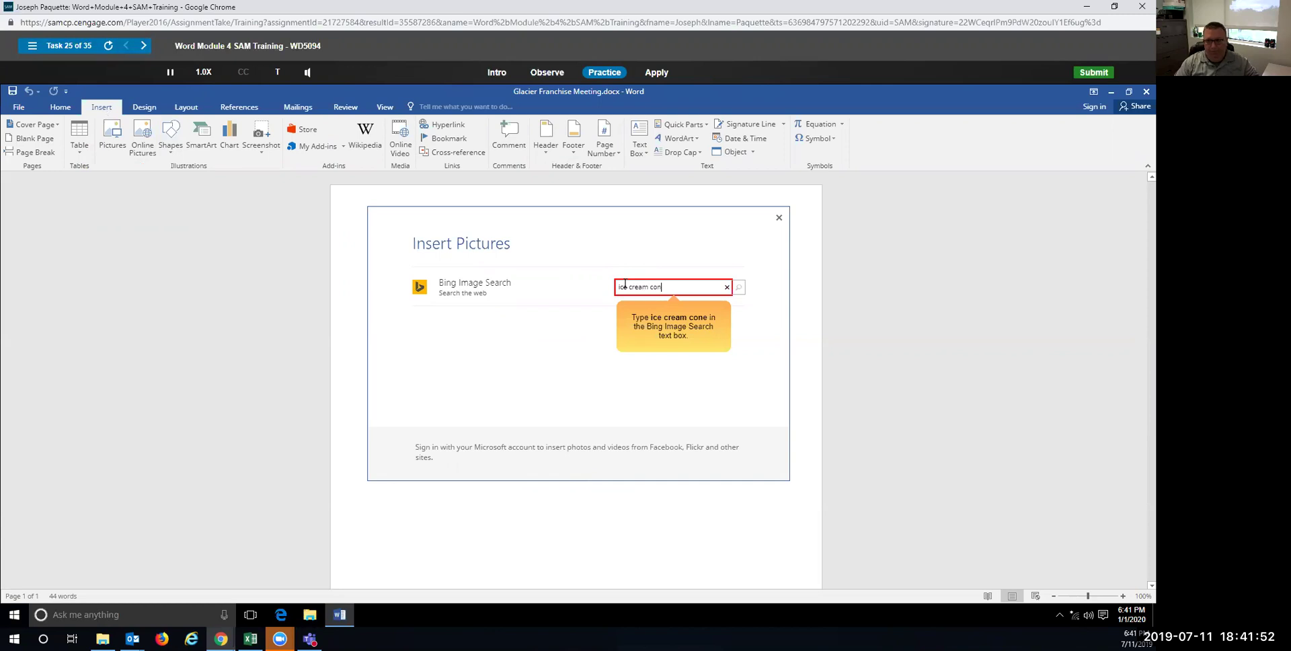
type("e")
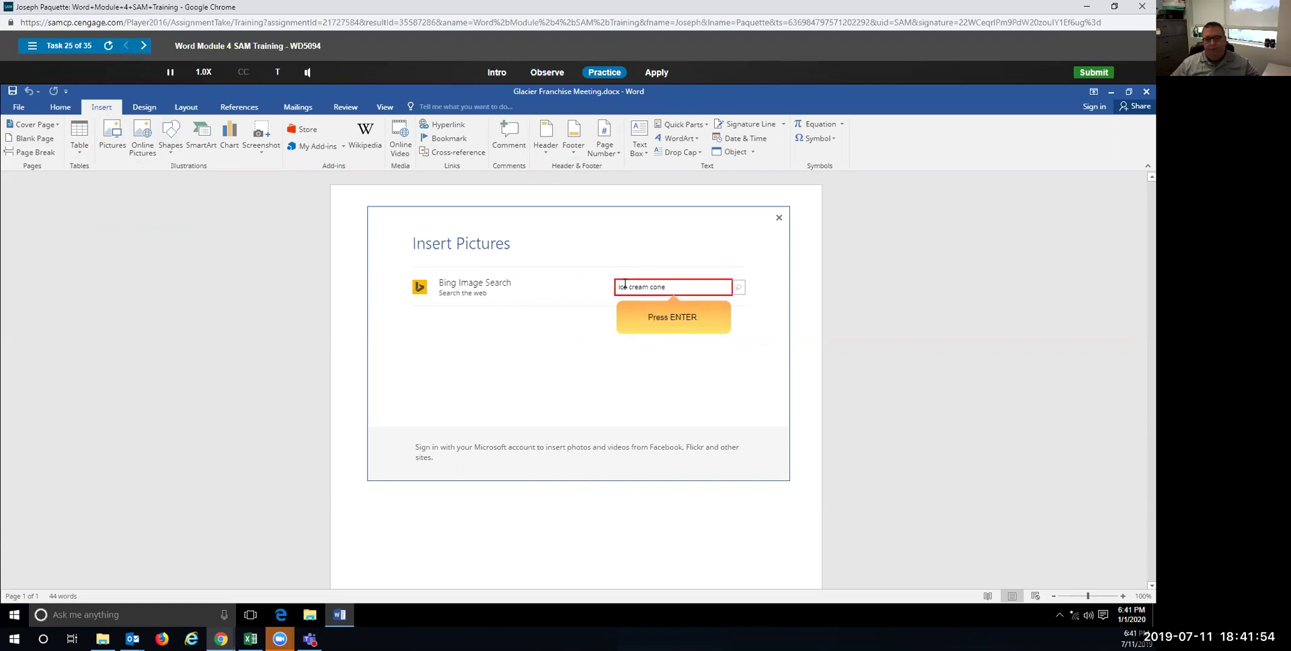
key("Return")
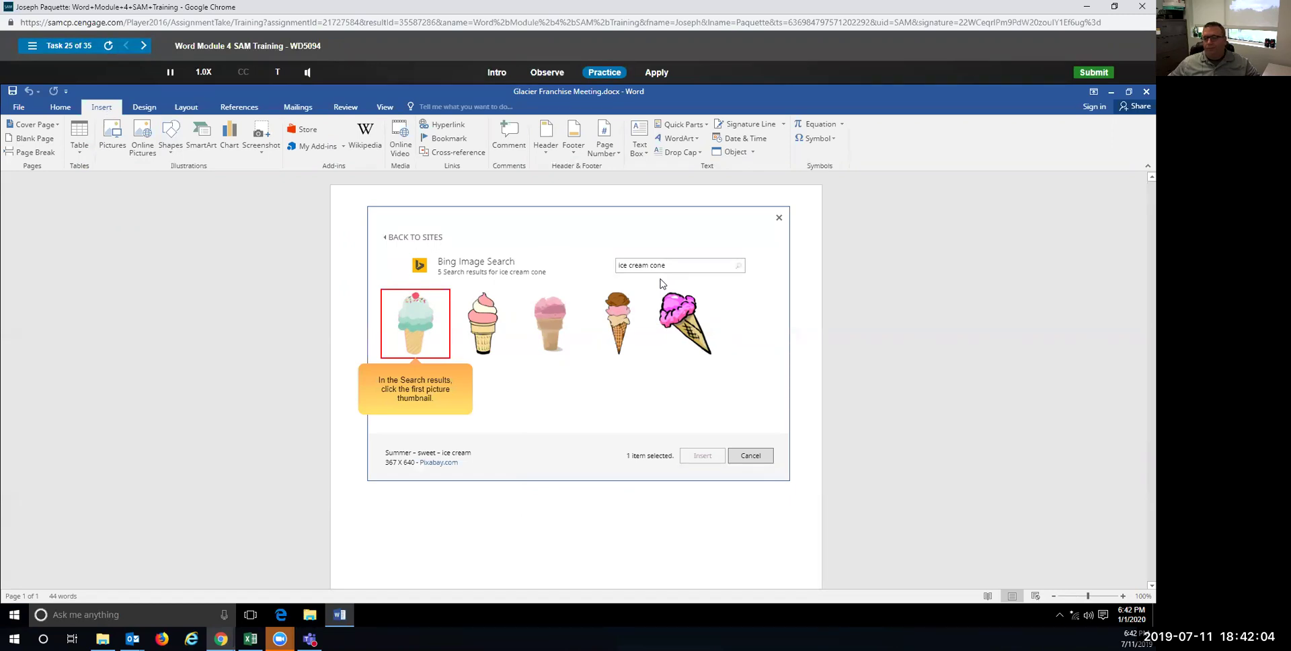
left_click(387, 338)
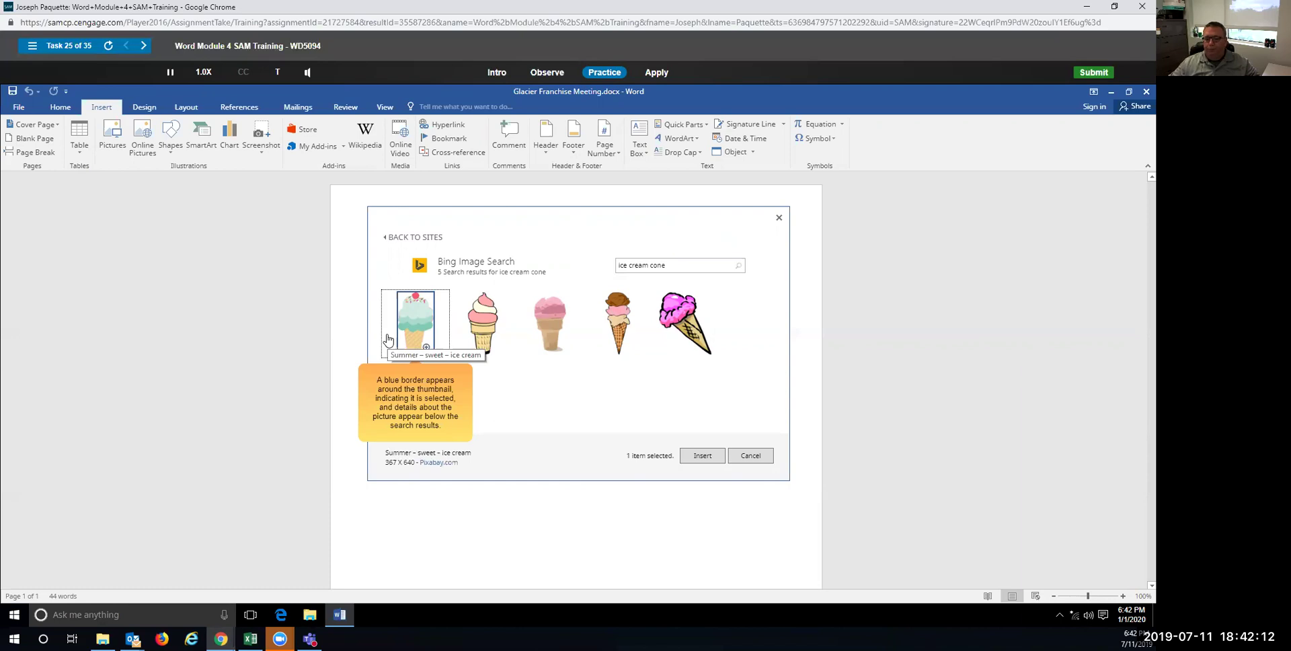
View the COM-140 LIVE Session Meetings occurrence in Outlook and return to the SAM training in Chrome.
left_click(133, 638)
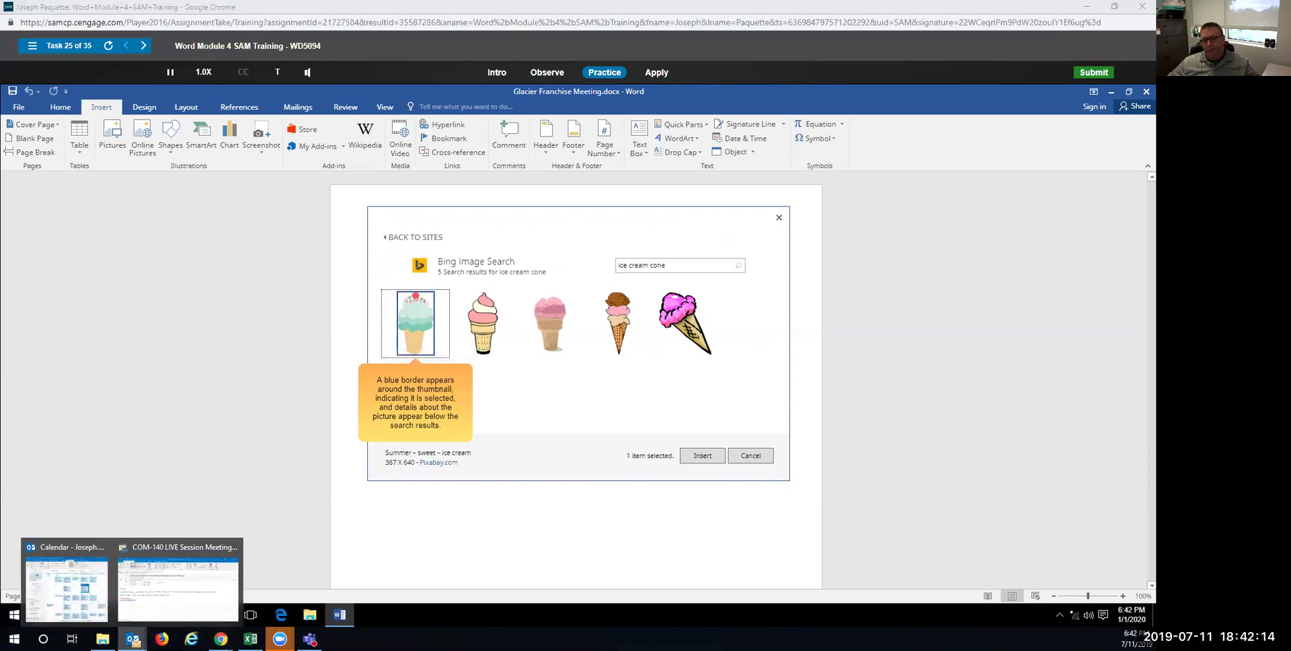
left_click(138, 603)
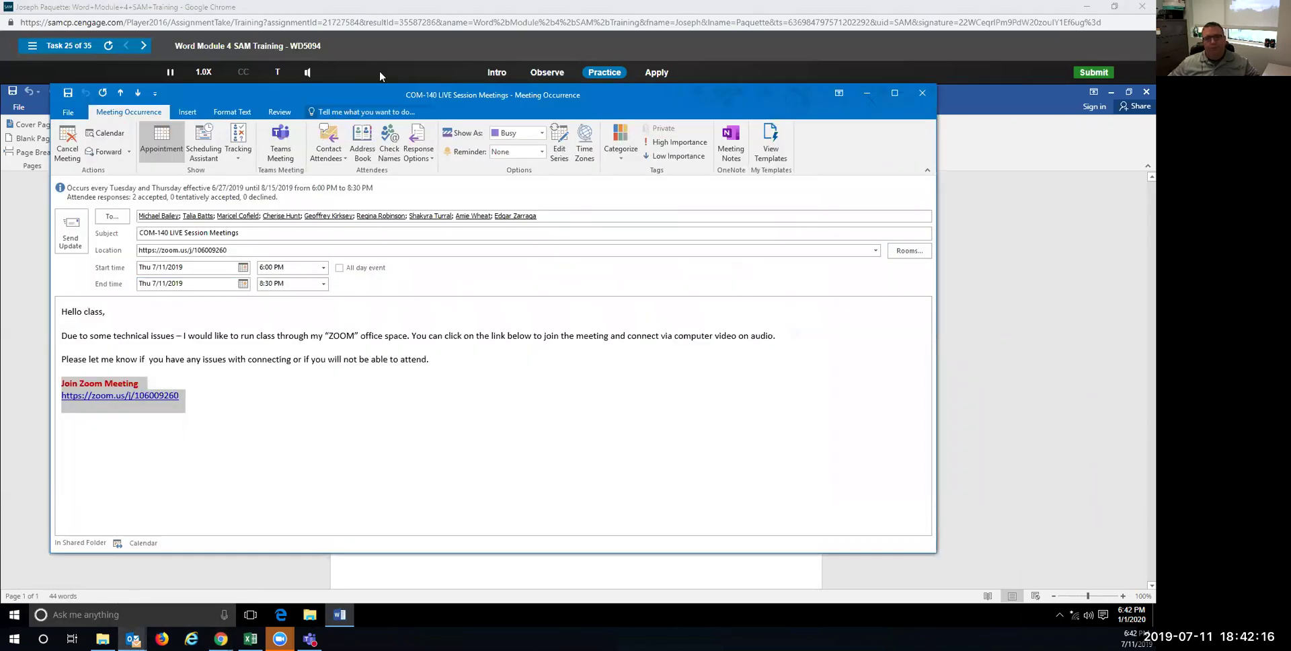
key("alt+Tab")
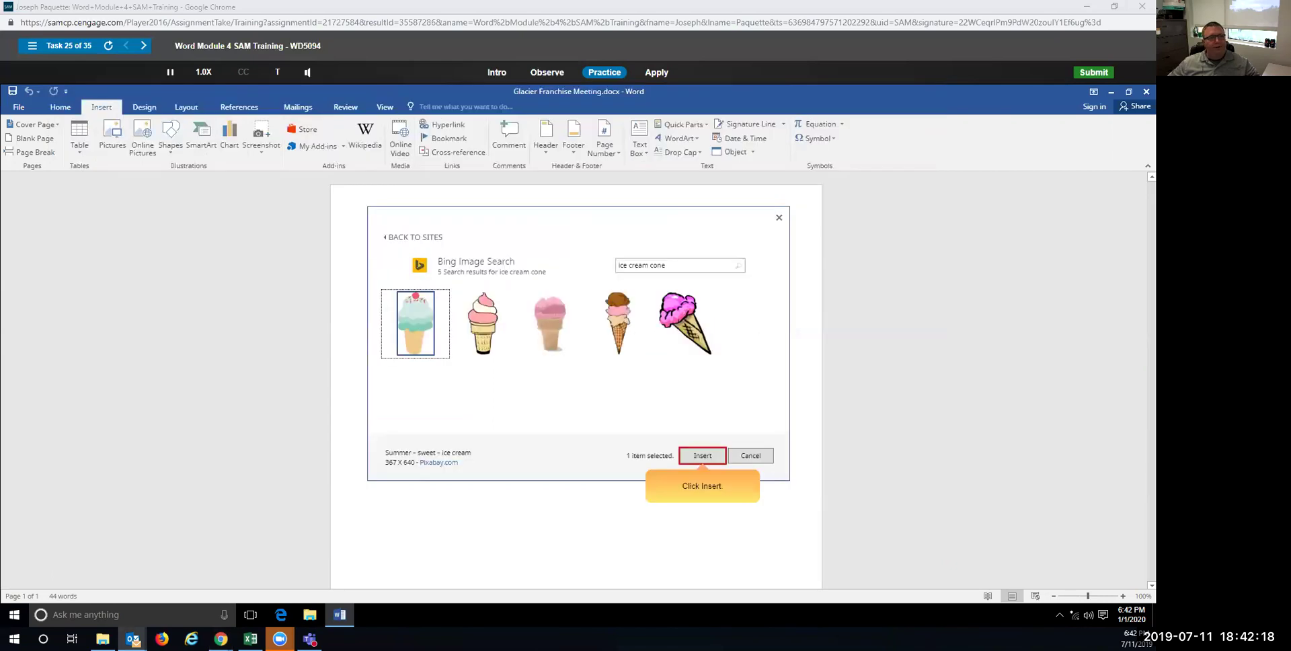
left_click(221, 639)
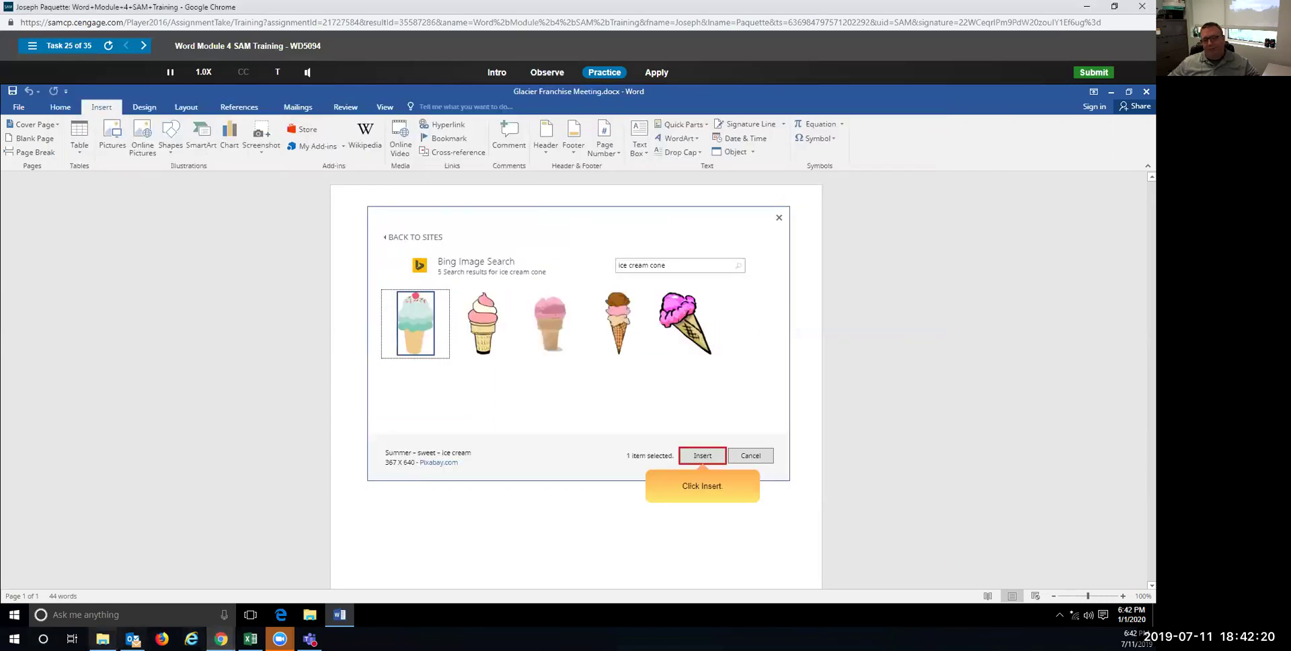
Insert the selected ice cream cone picture into the document and switch task 25 to Apply mode.
left_click(701, 456)
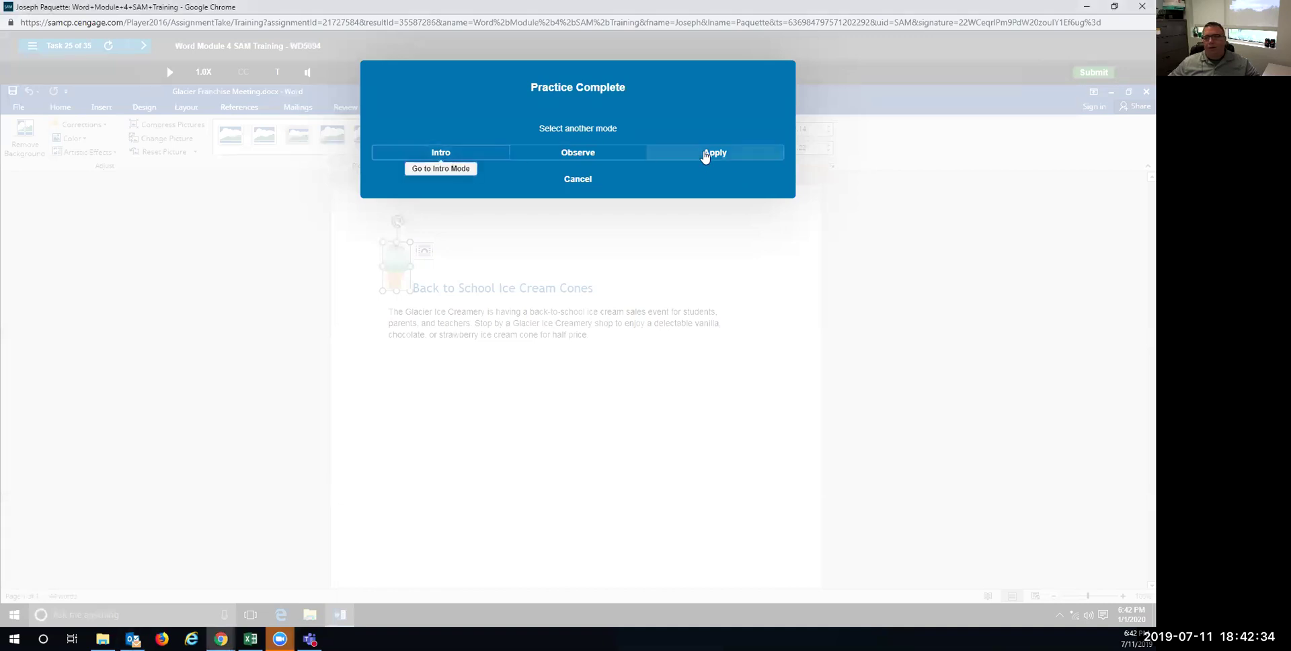
left_click(707, 155)
Insert the first Bing online picture for "ice cream cone" before the "Back to School Ice Cream Cones" heading.
left_click(387, 249)
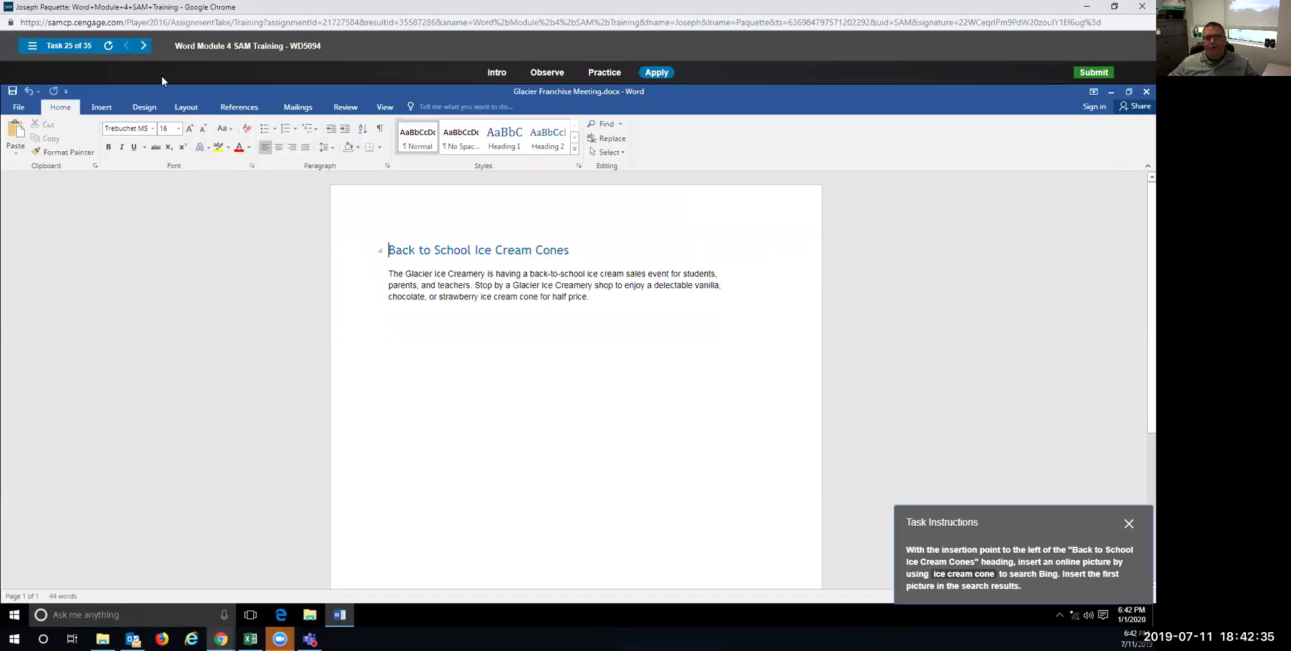
left_click(101, 106)
left_click(145, 145)
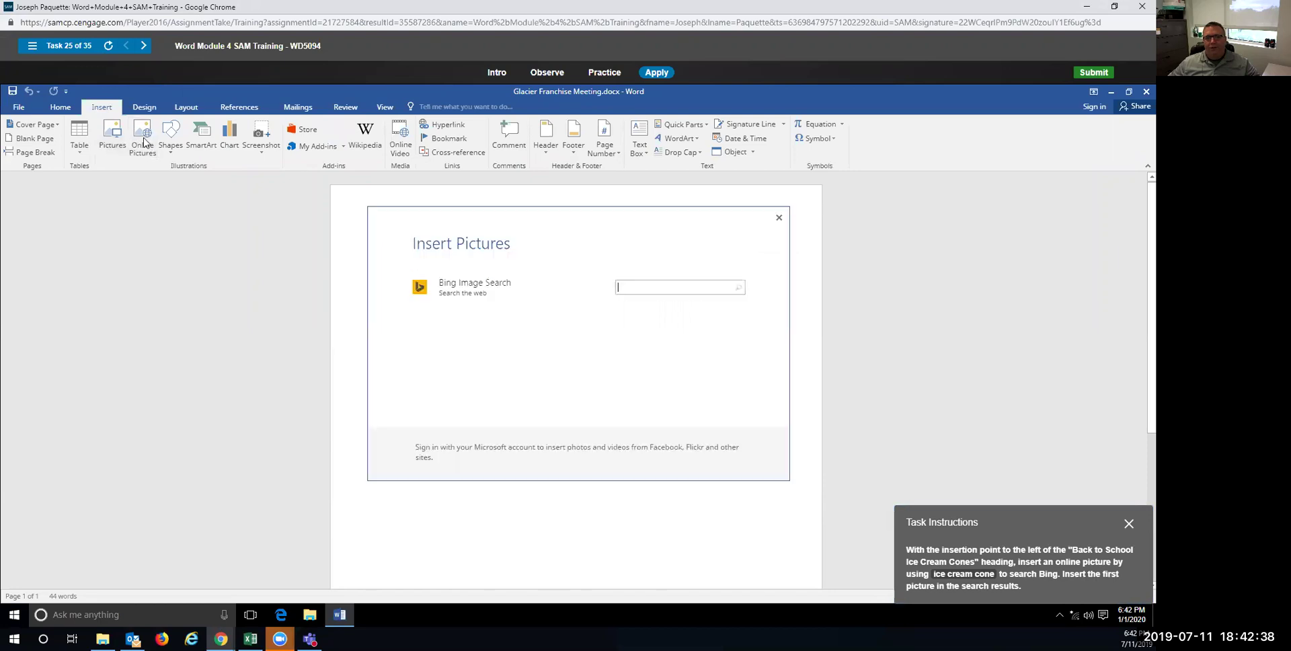
type("ice")
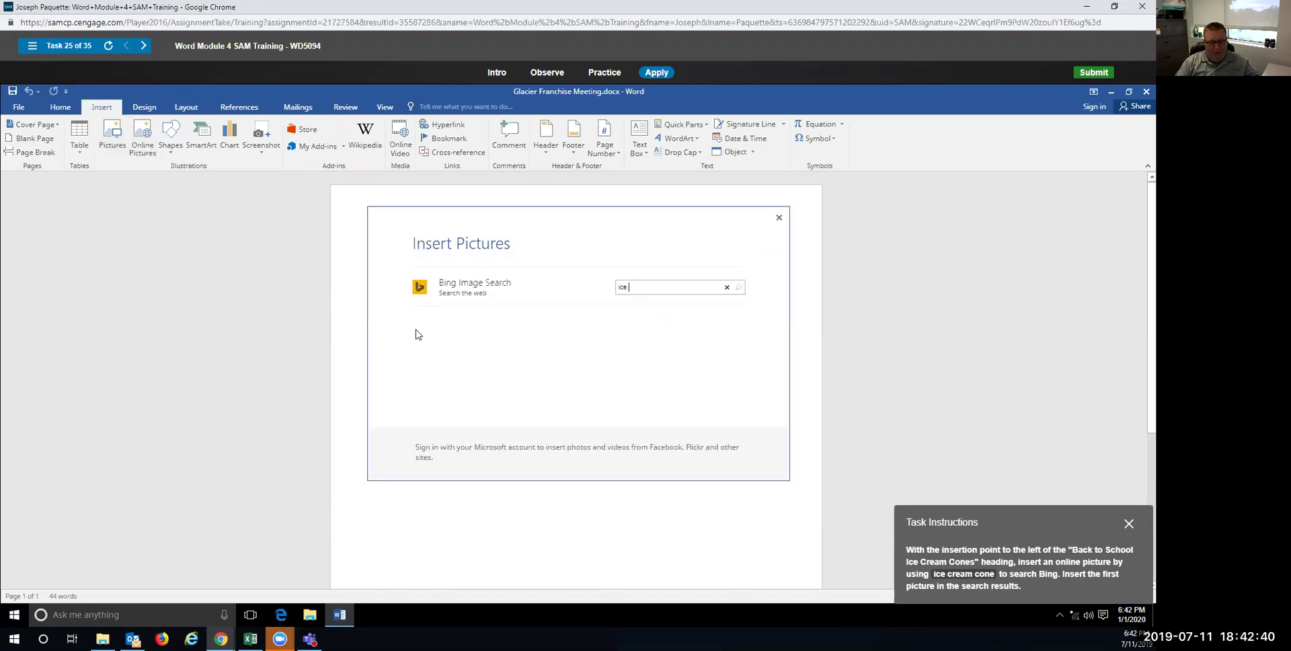
type(" cream cone")
key("Return")
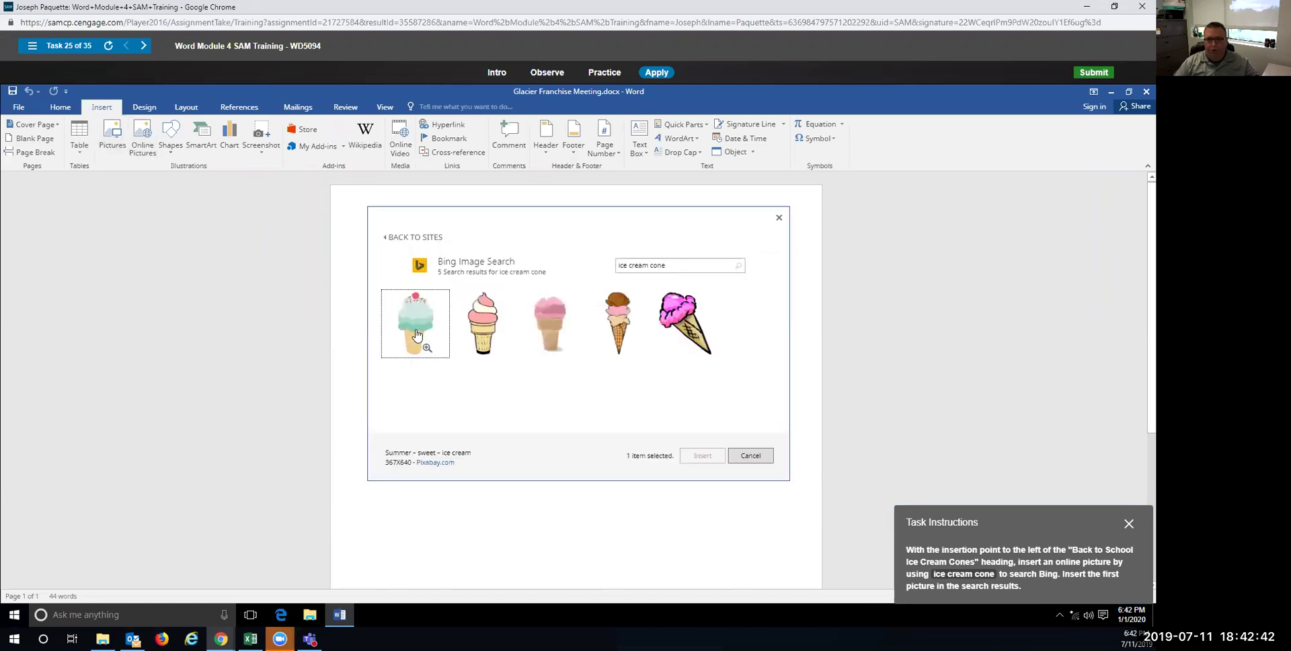
left_click(416, 334)
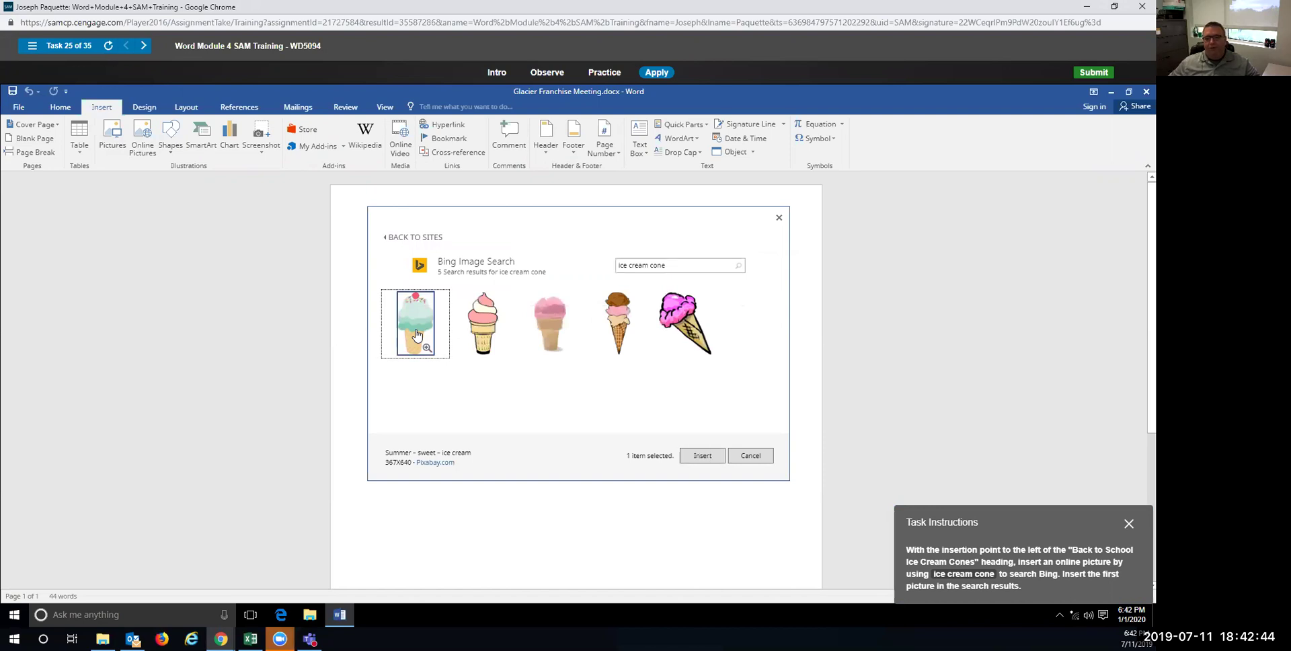
left_click(701, 460)
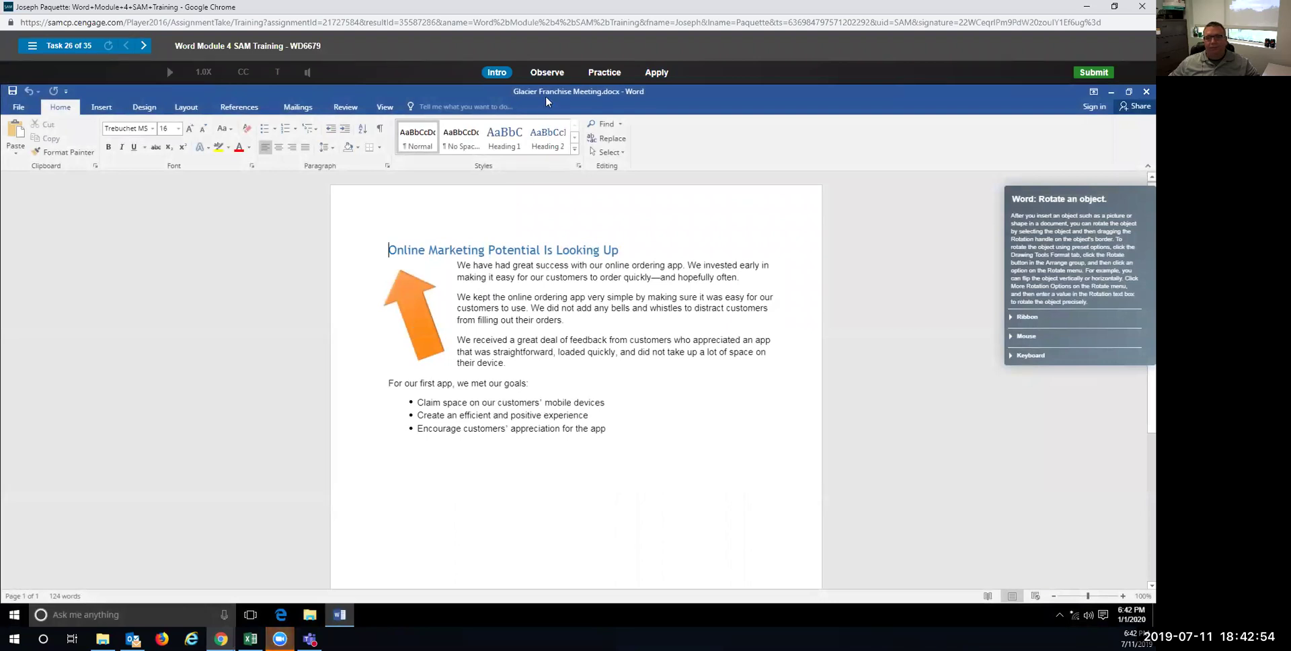
Start the Practice run of task 26 and set the orange arrow shape's rotation to 0 degrees through More Rotation Options.
left_click(604, 72)
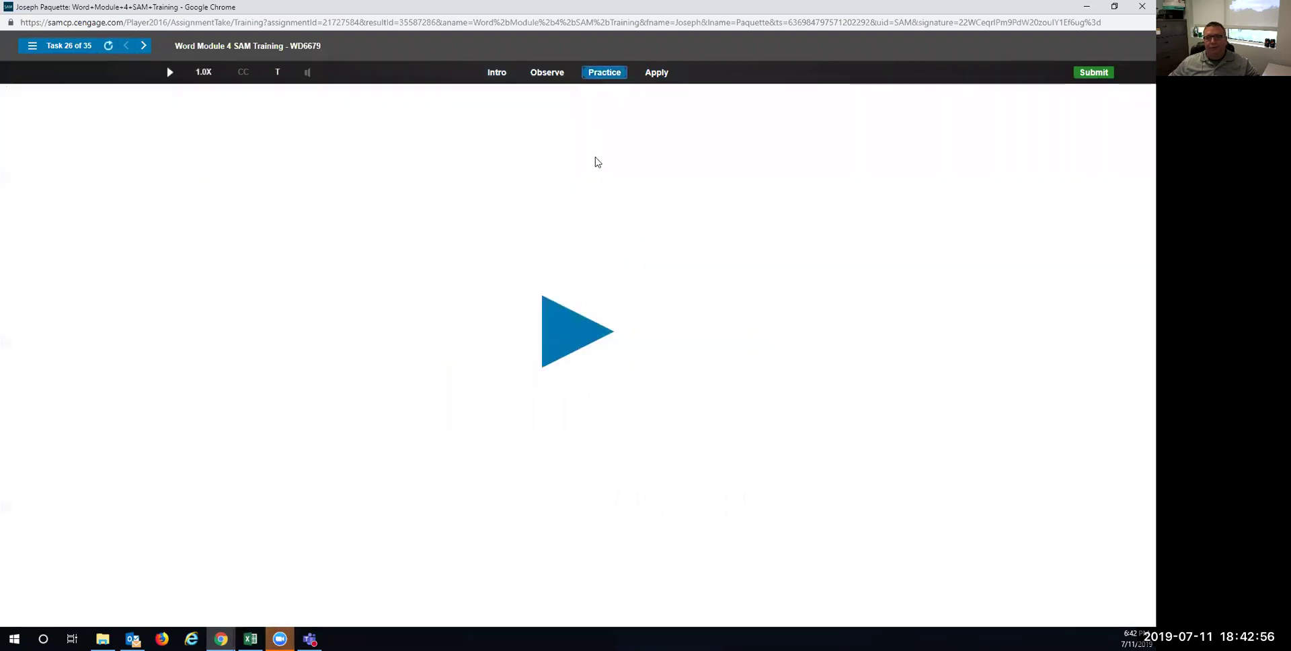
left_click(566, 327)
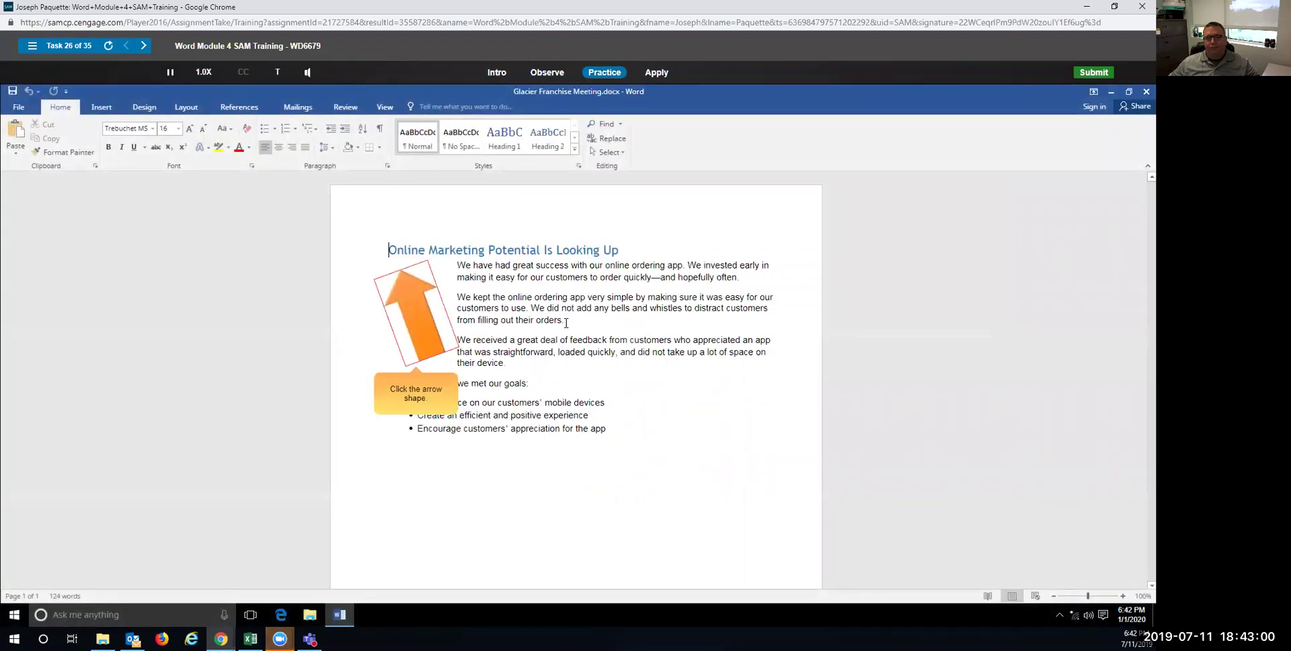
left_click(390, 324)
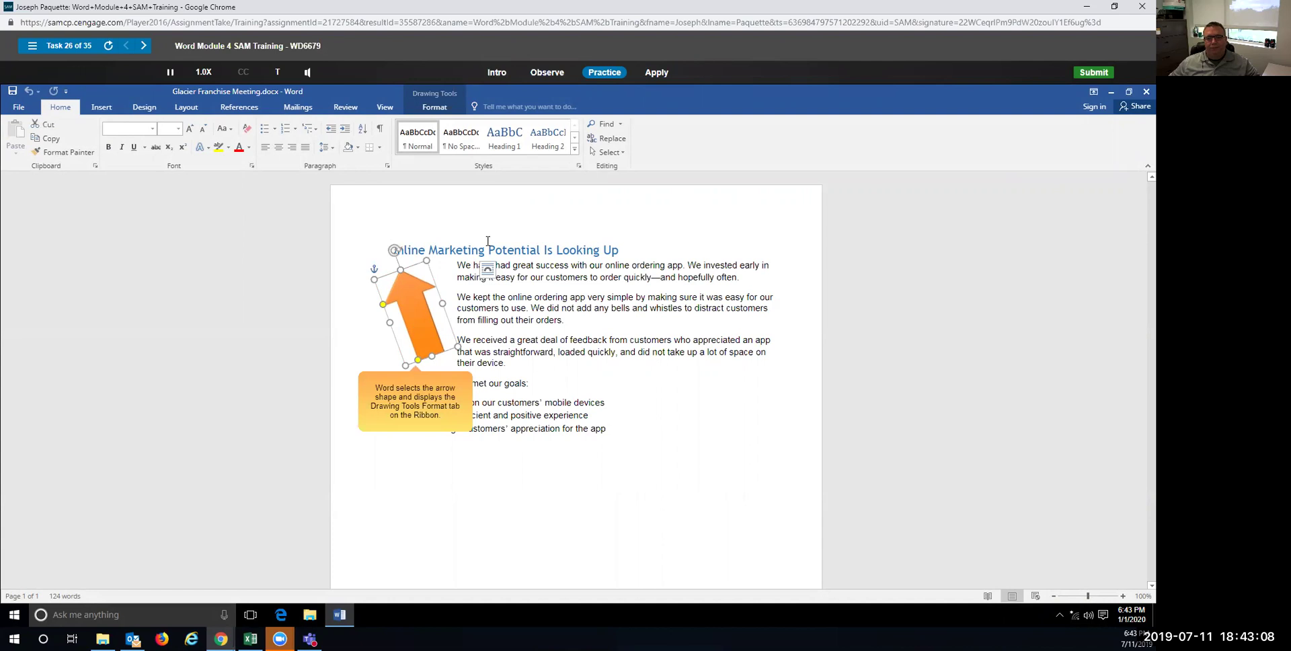
left_click(437, 109)
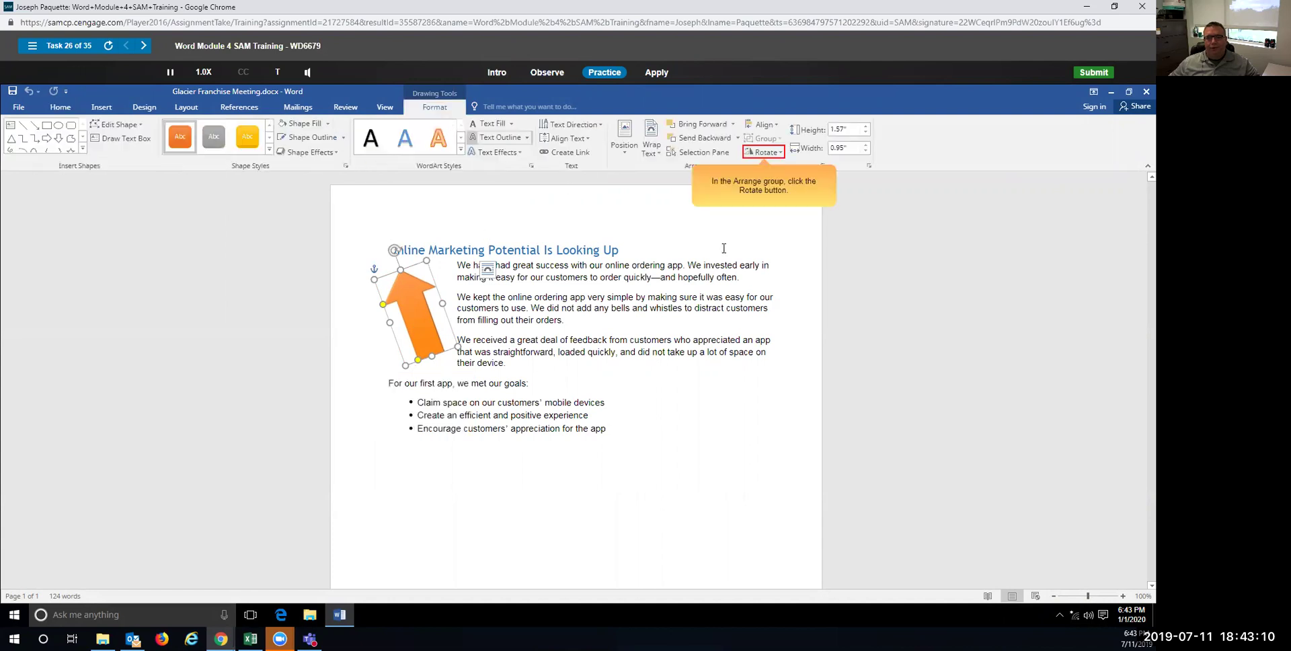
left_click(764, 152)
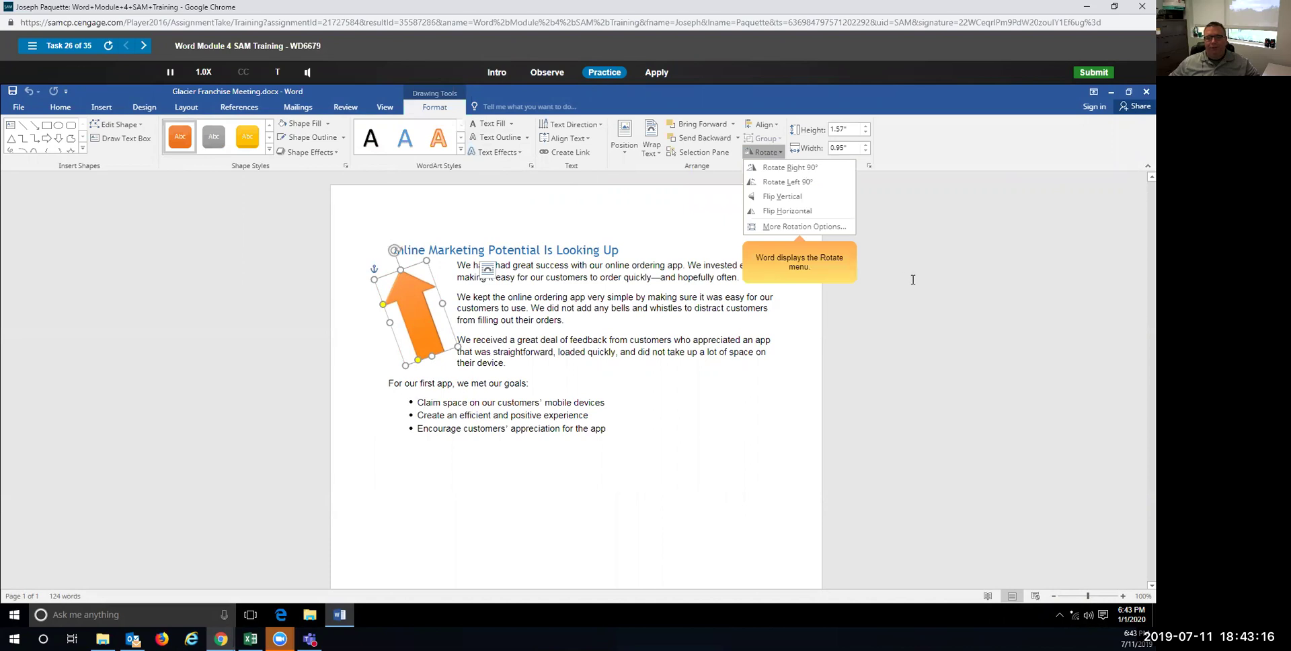
left_click(804, 227)
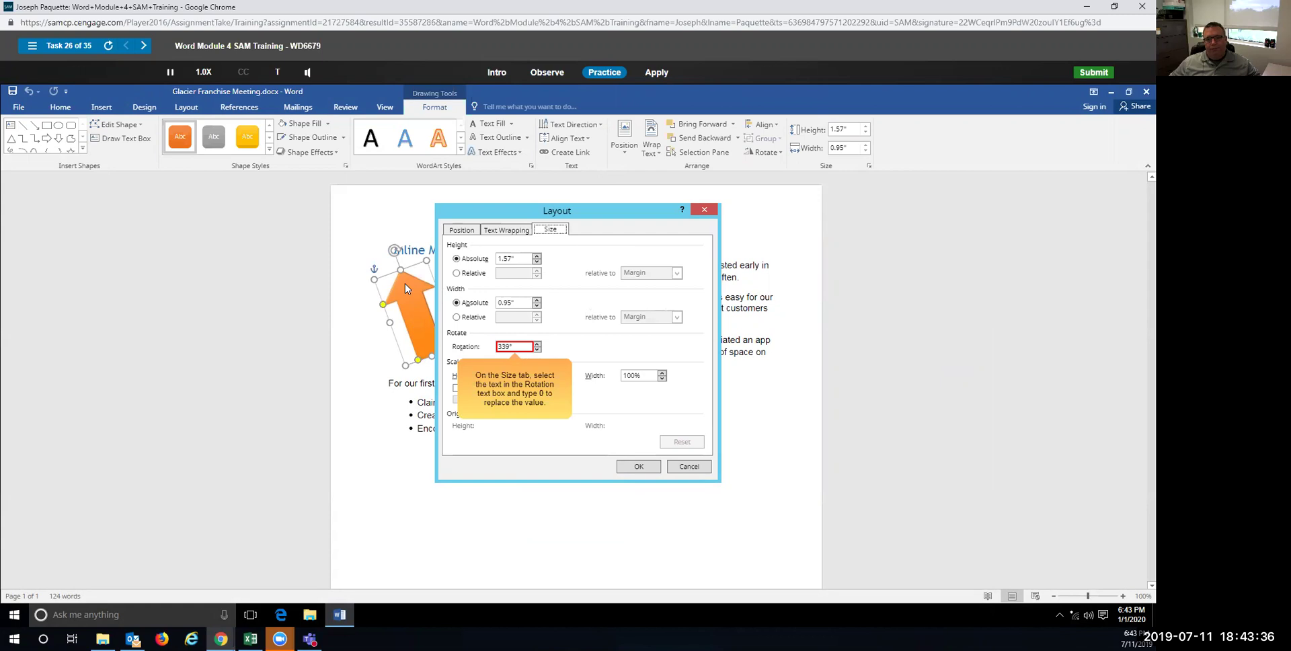
left_click(513, 347)
type("0")
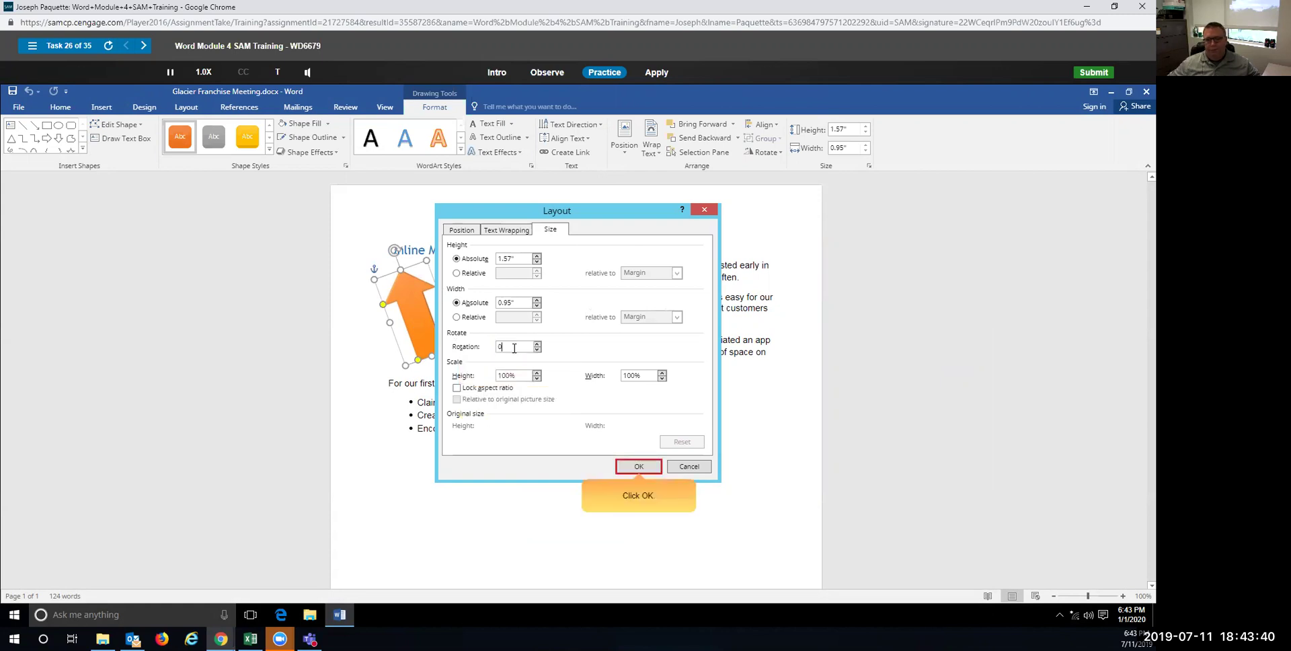
left_click(638, 466)
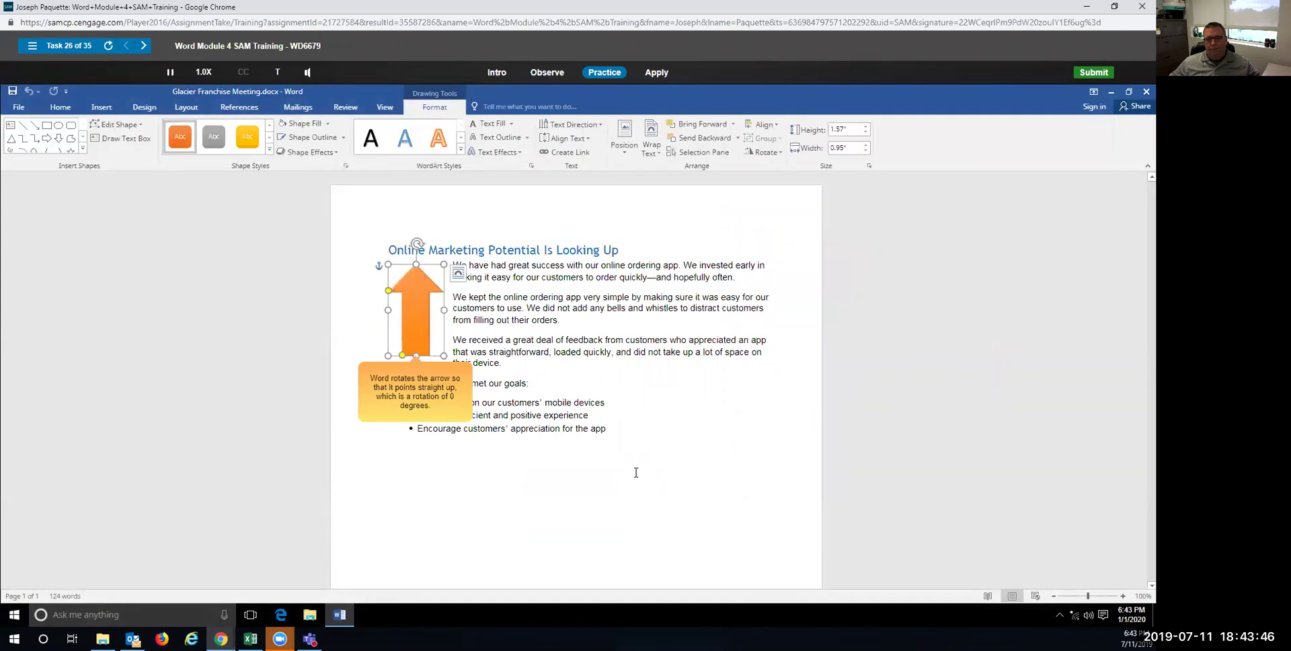
left_click(425, 414)
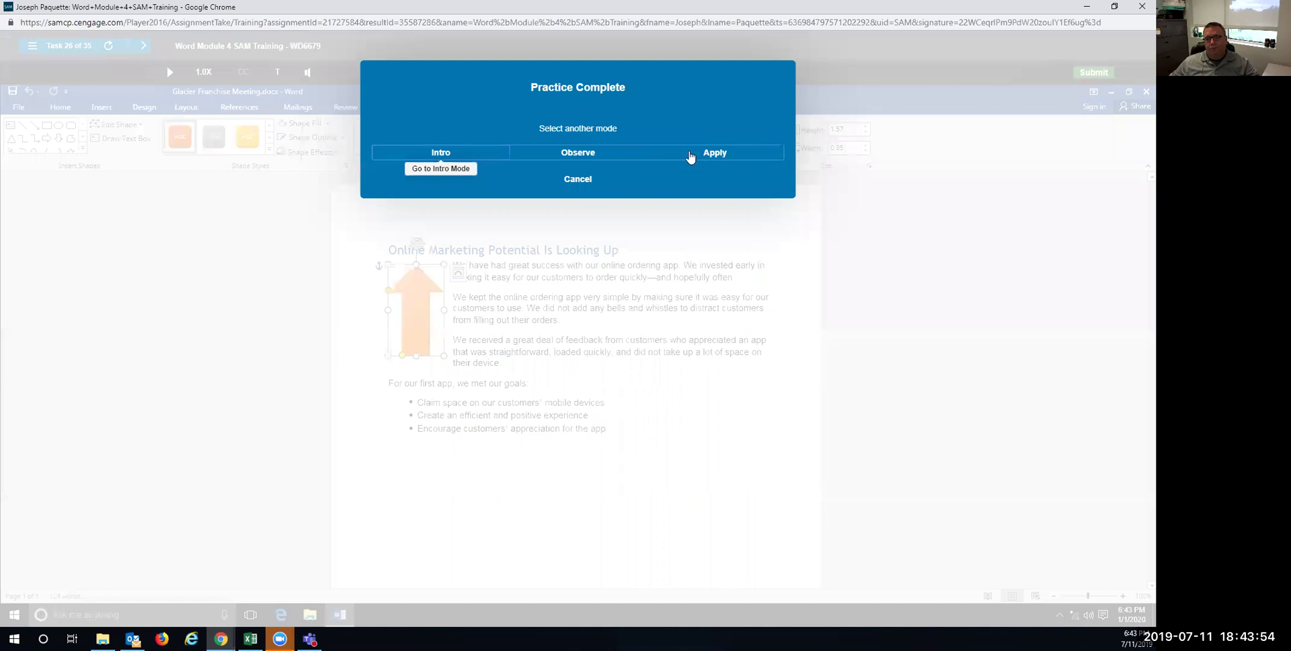
Switch task 26 to Apply mode and set the orange arrow's rotation to 0 degrees in its layout settings.
left_click(688, 153)
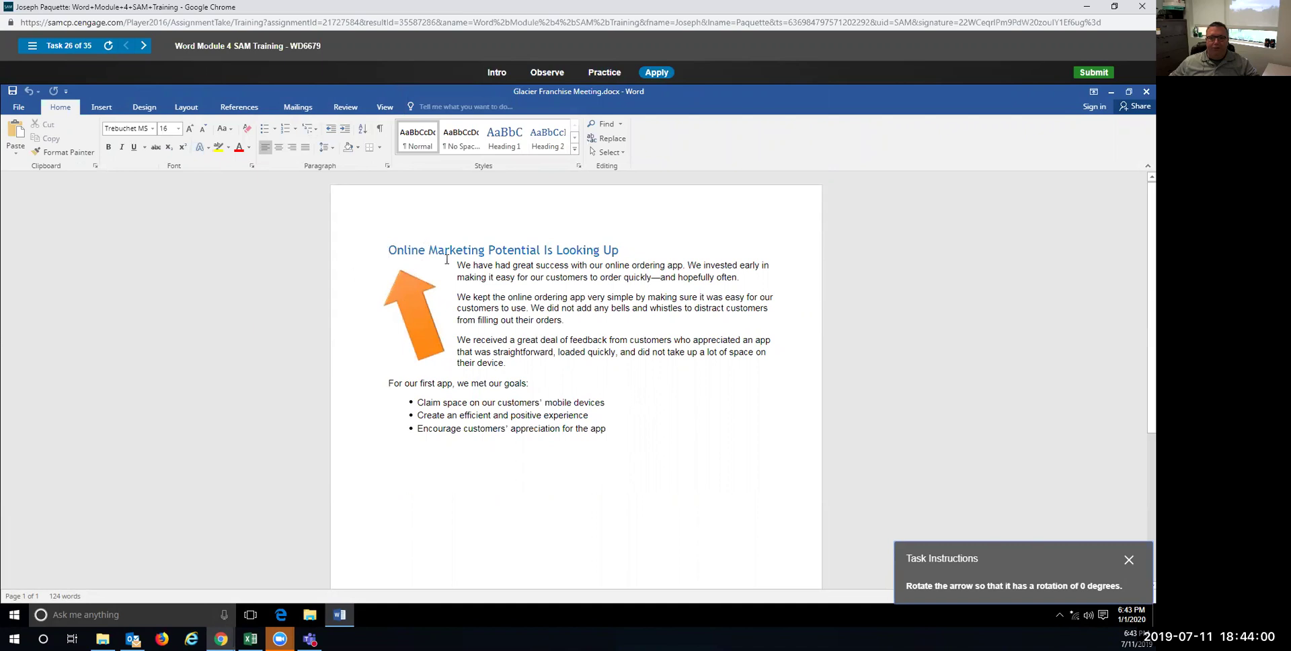
left_click(405, 281)
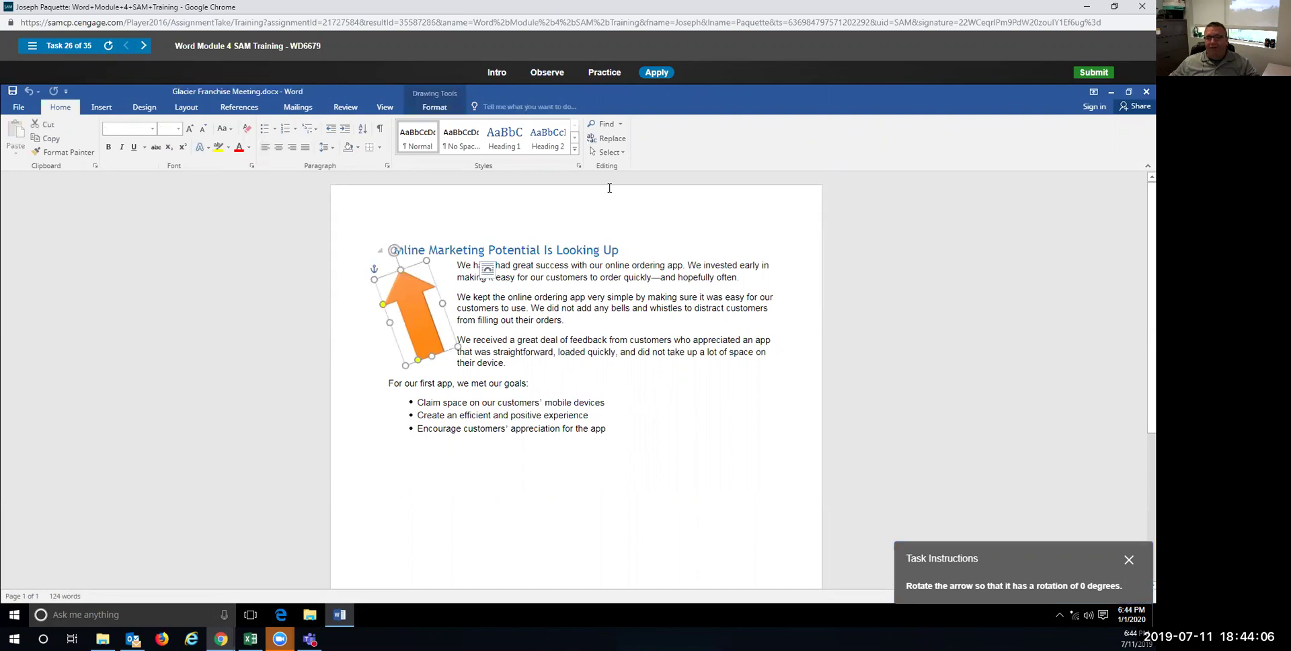
left_click(427, 109)
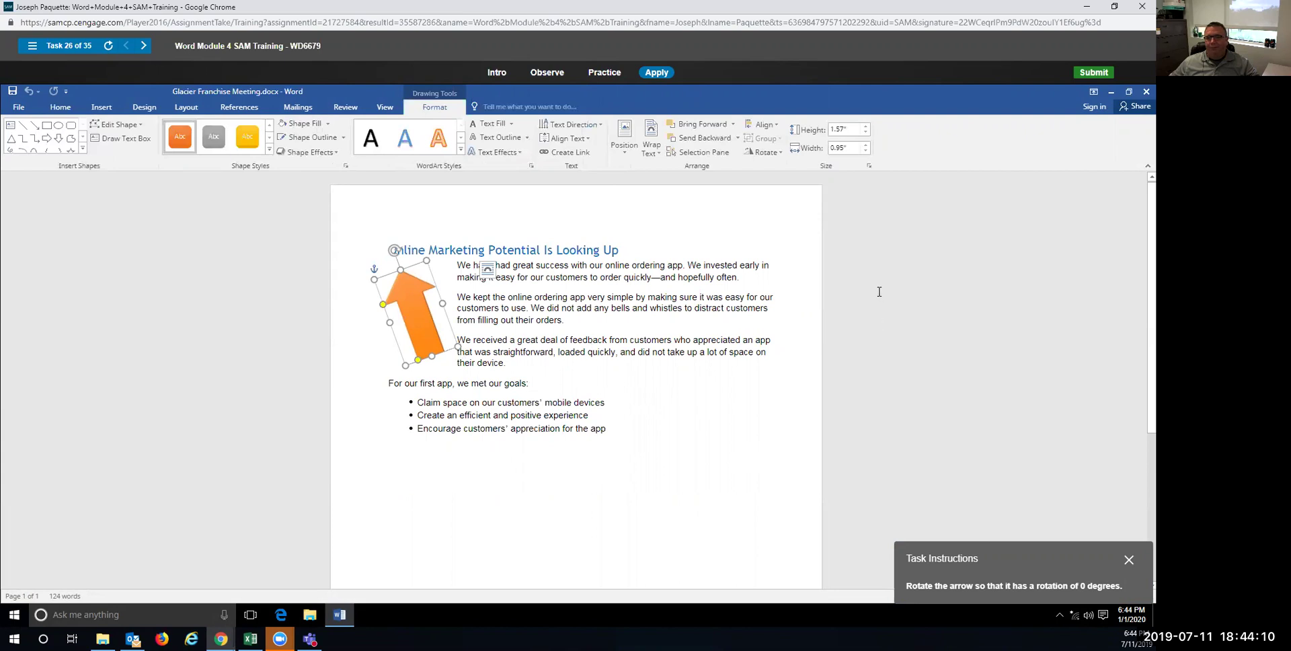
left_click(765, 152)
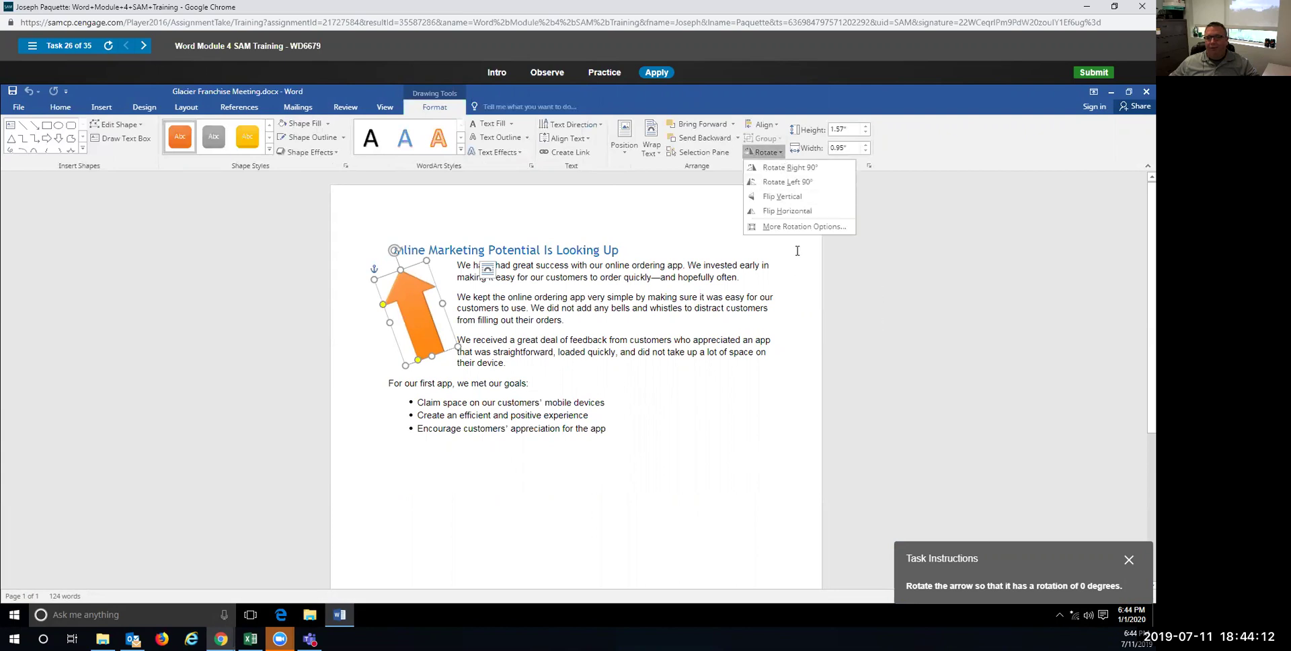
left_click(795, 228)
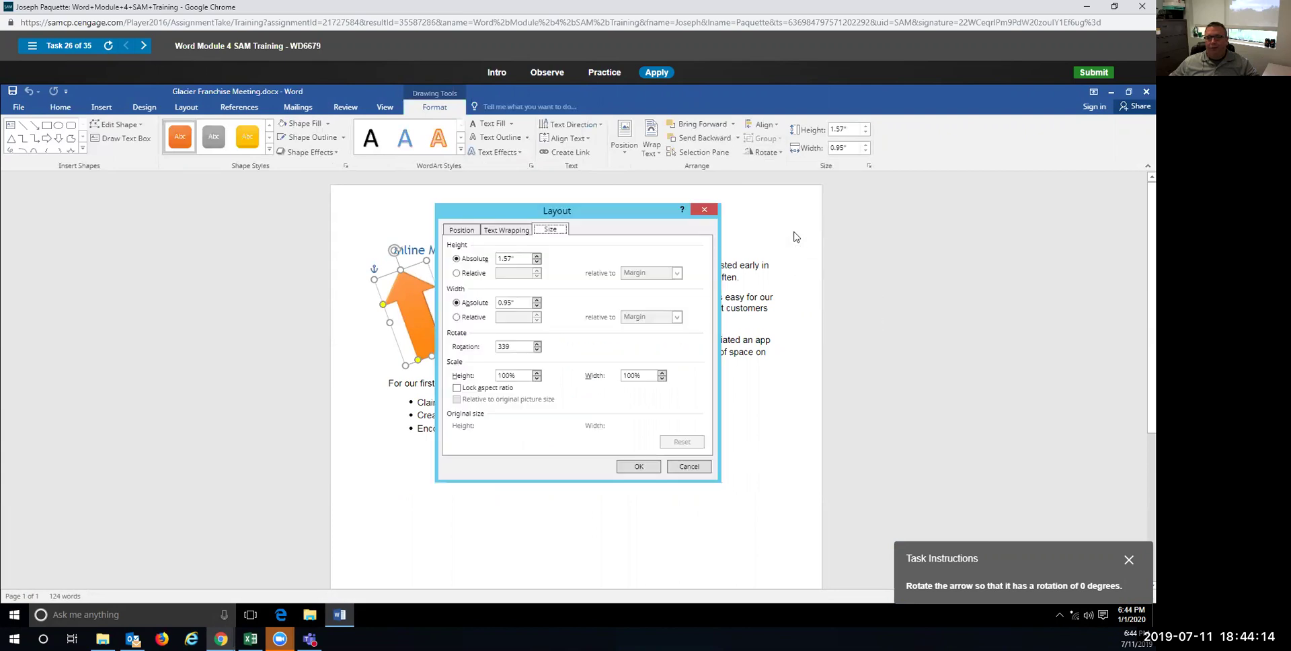
left_click(509, 346)
left_click_drag(509, 346, 495, 347)
type("0")
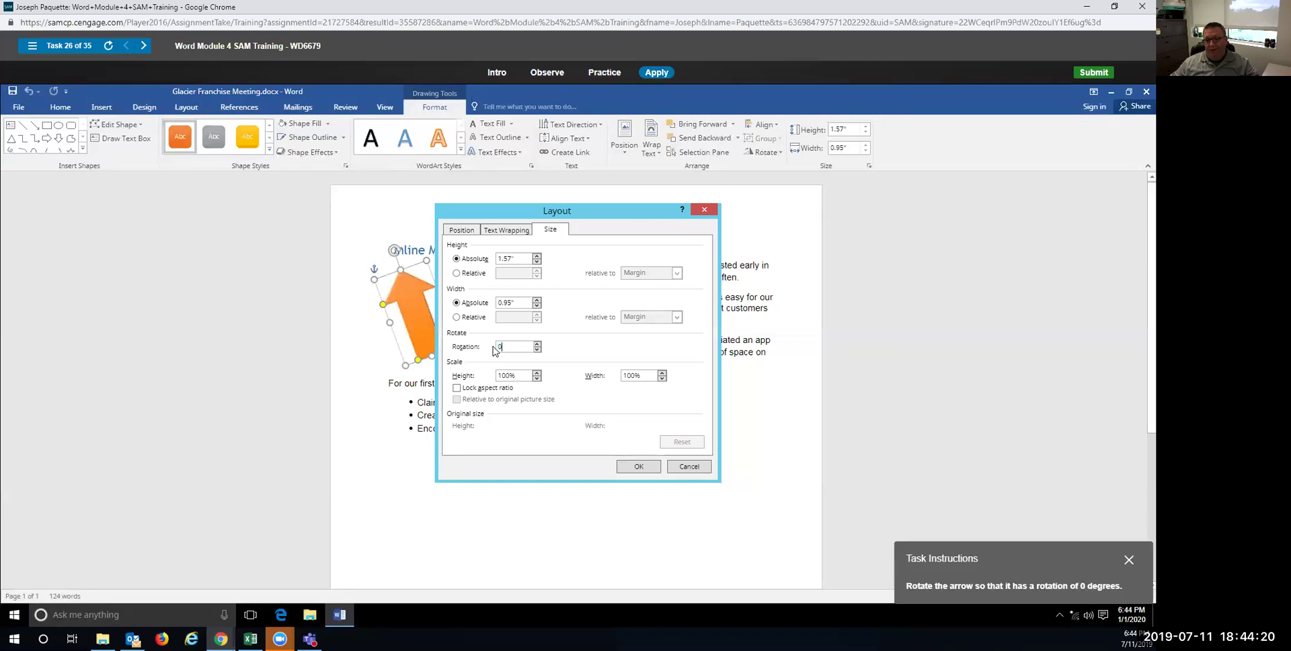
left_click(638, 466)
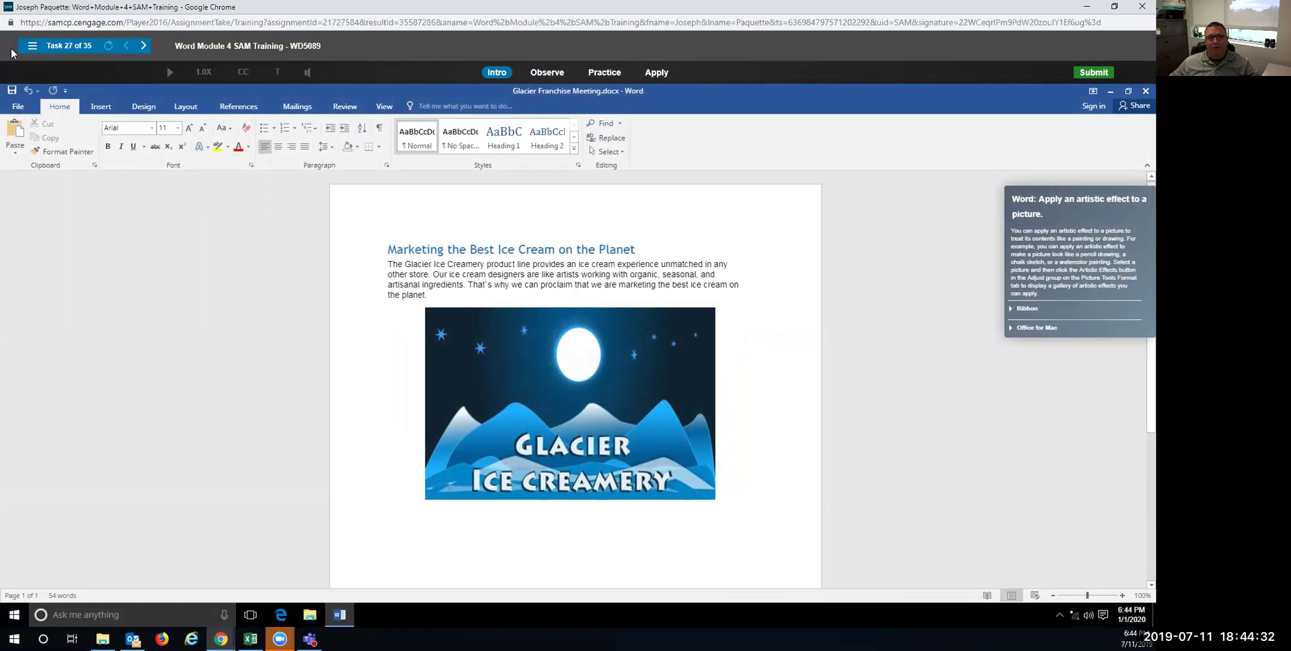
Start the Practice run of task 27 and apply the Pastels Smooth artistic effect to the Glacier Ice Creamery picture.
left_click(605, 72)
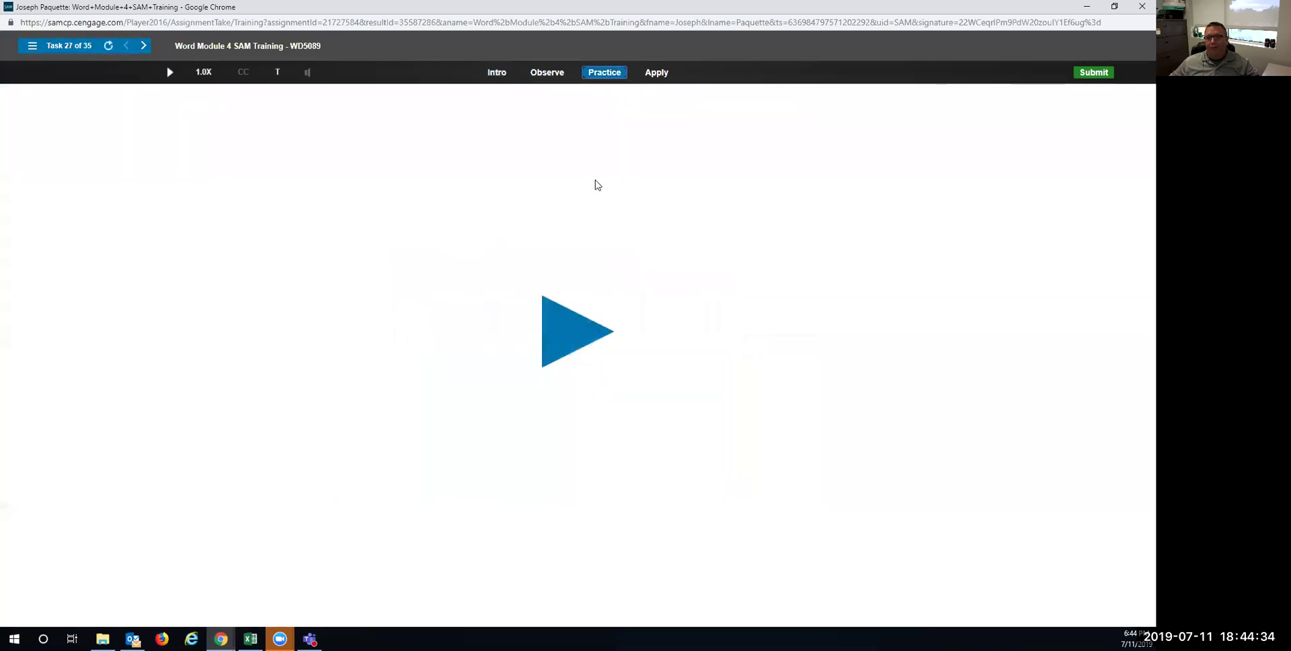
left_click(578, 325)
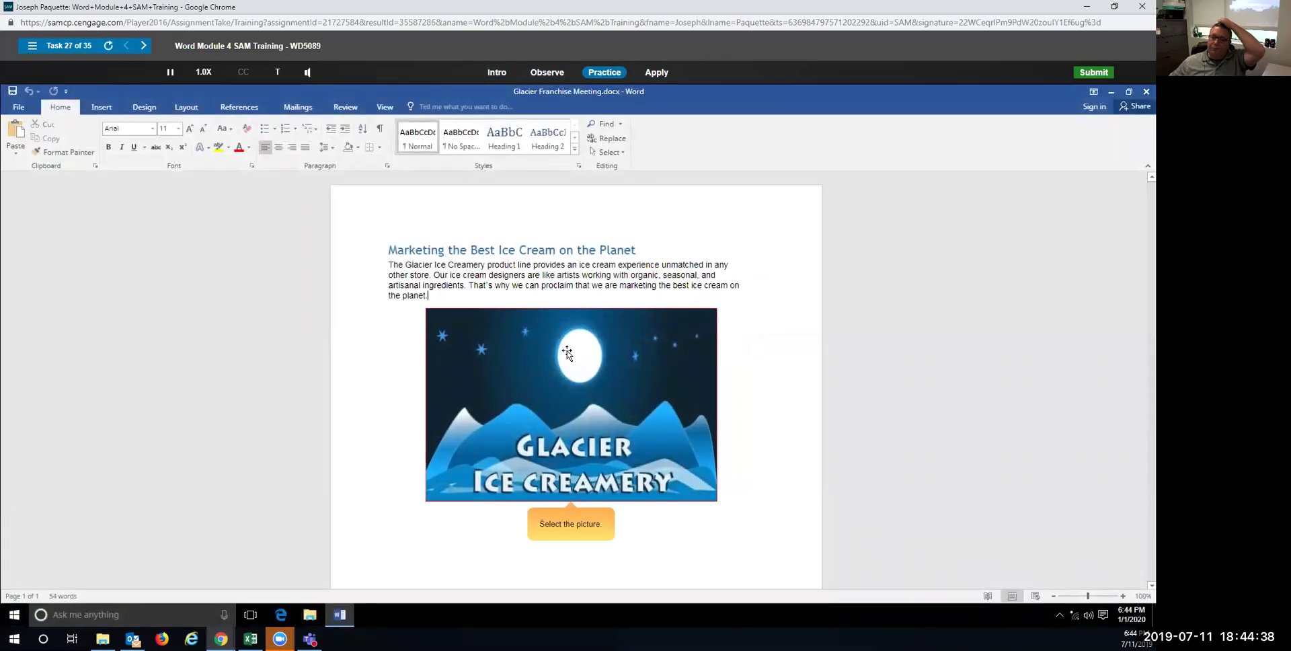
left_click(564, 350)
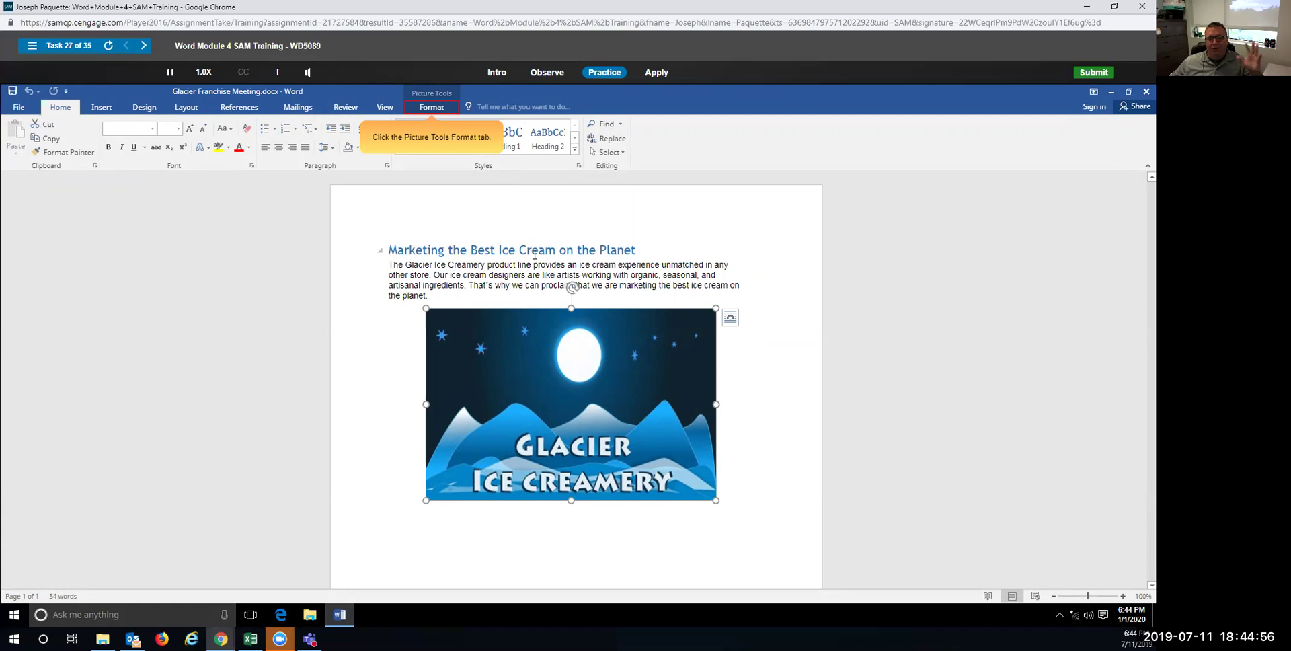
left_click(432, 107)
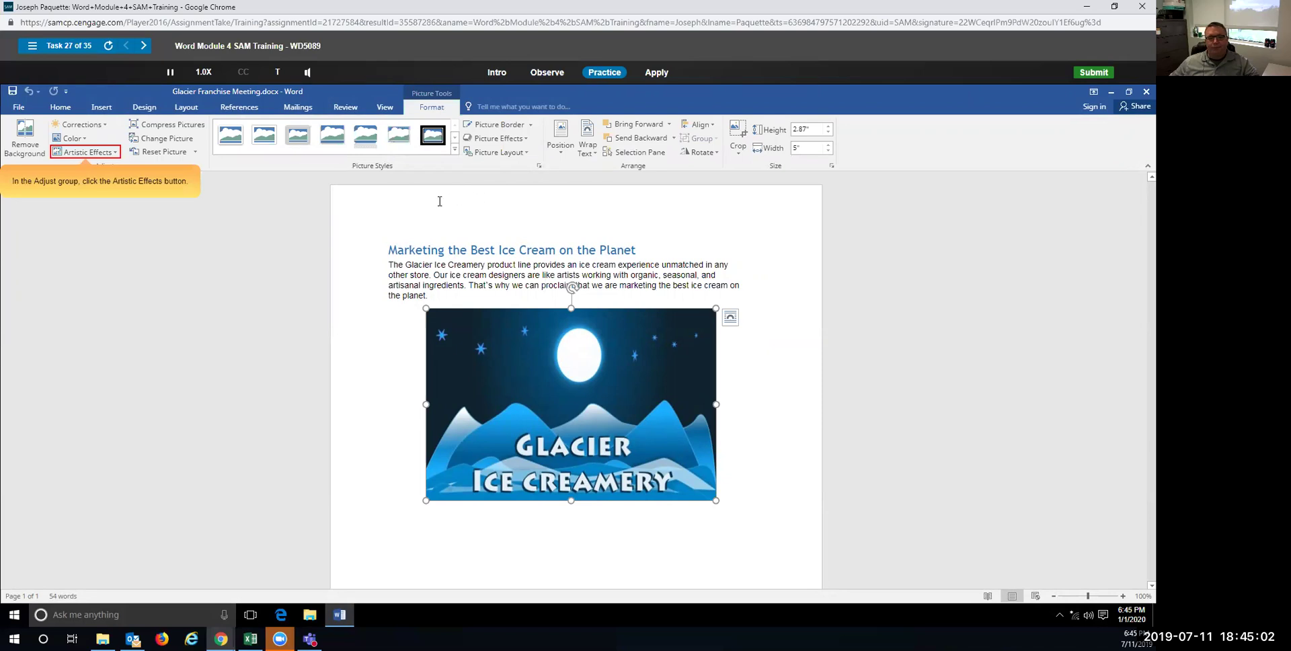
left_click(91, 154)
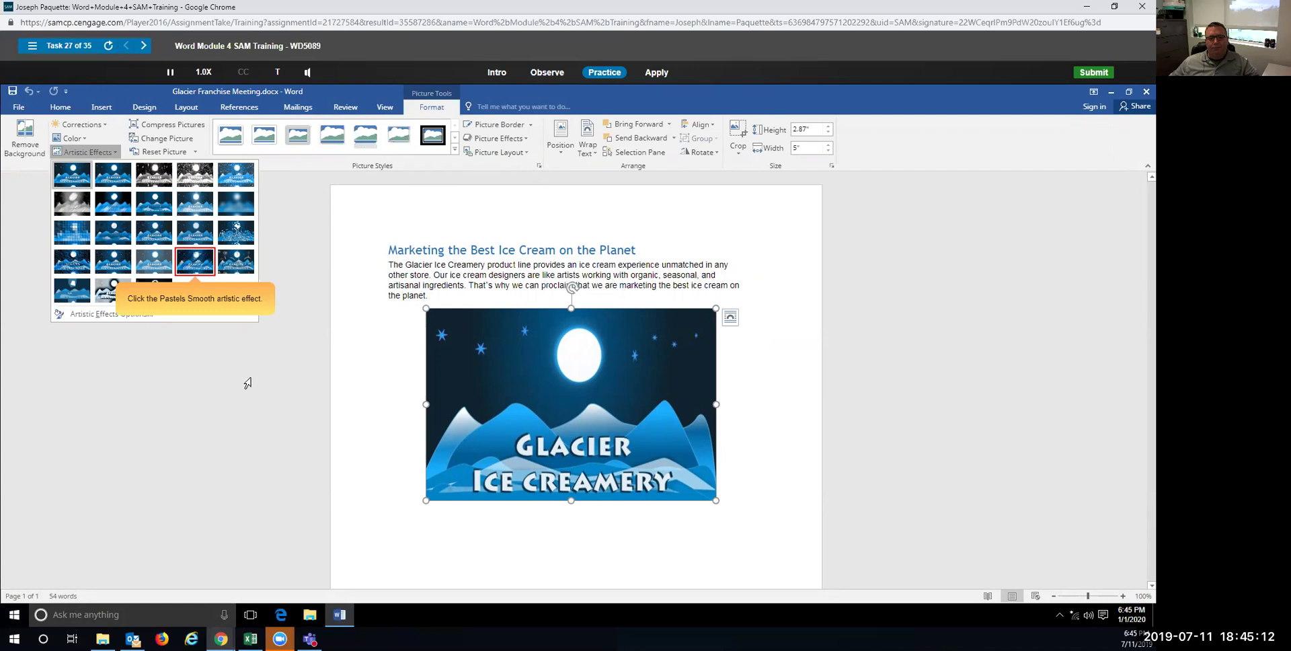
left_click(197, 260)
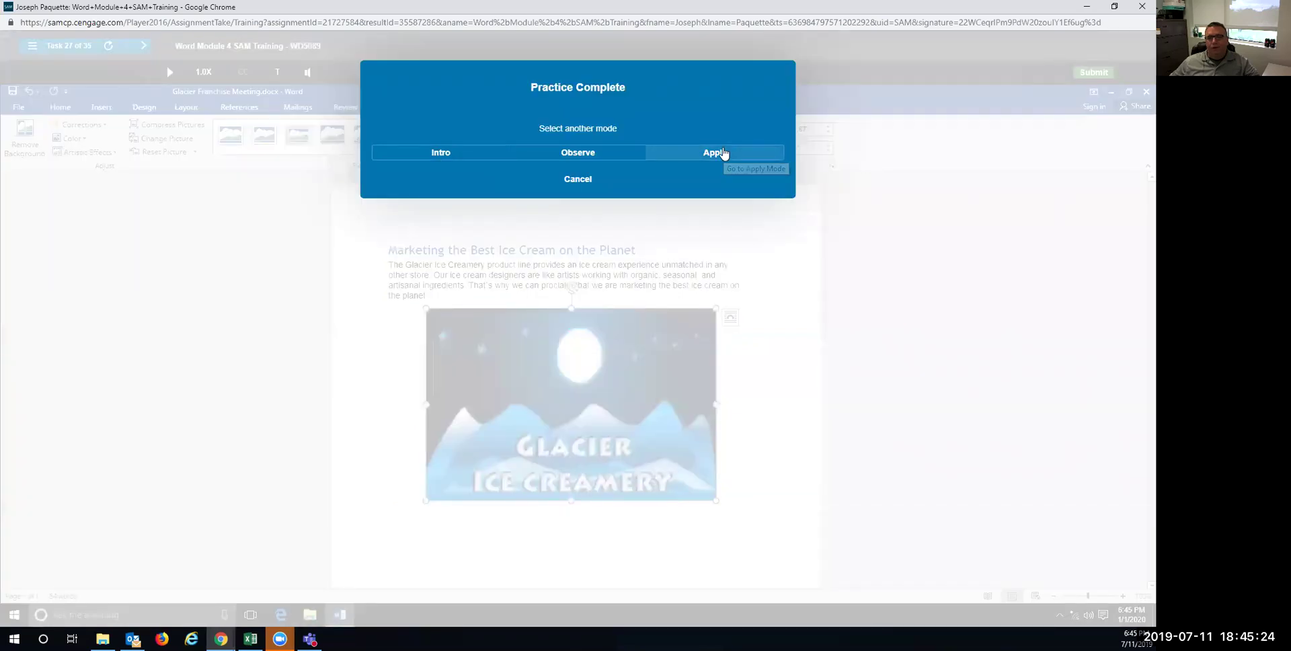
Switch task 27 to Apply mode and give the Glacier Ice Creamery picture the Pastels Smooth artistic effect.
left_click(720, 153)
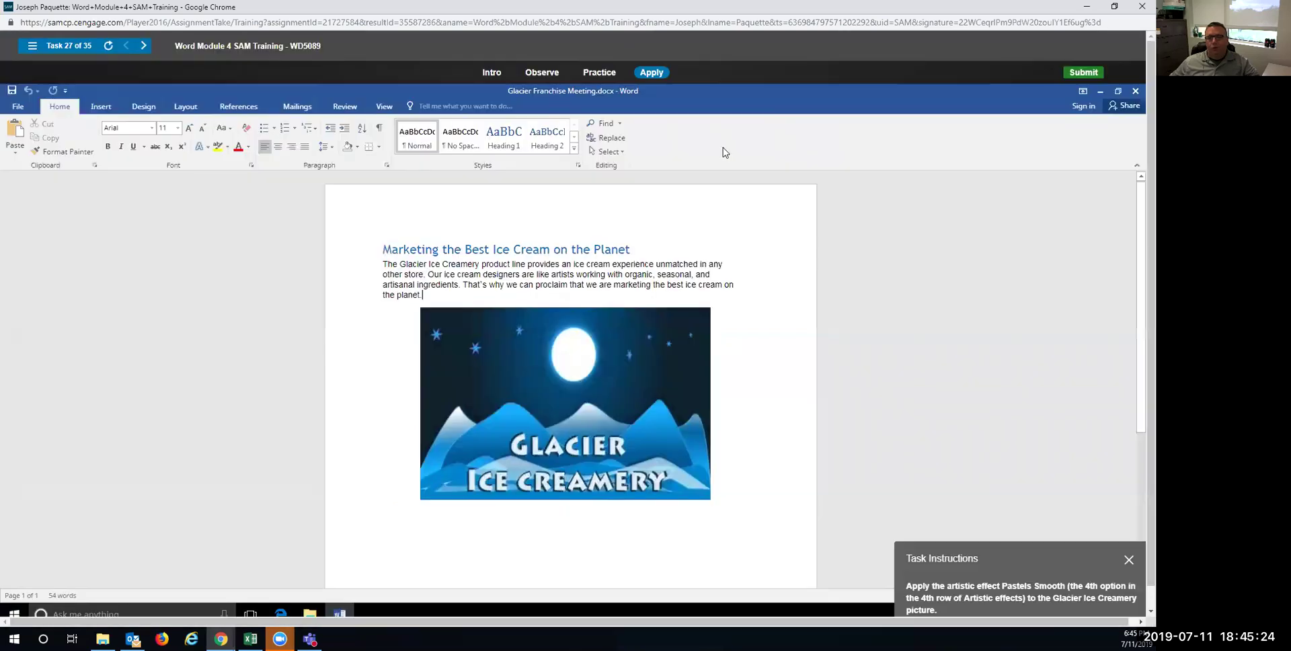
left_click(602, 356)
left_click(431, 107)
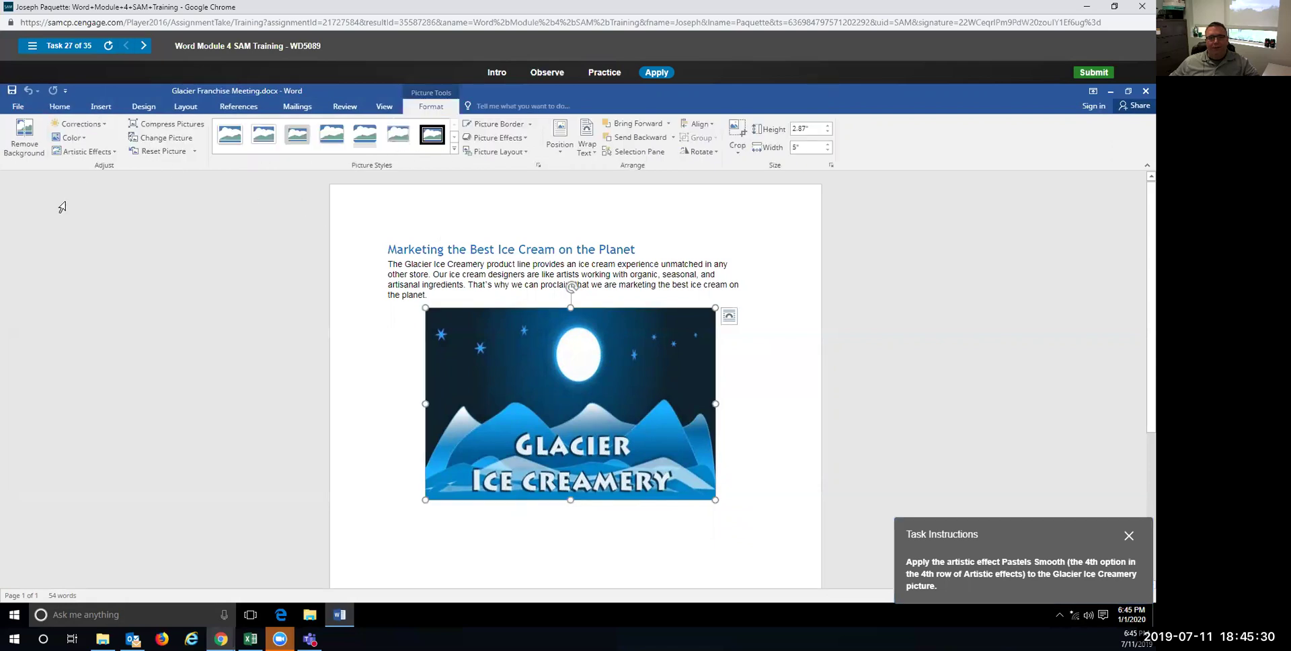
left_click(111, 152)
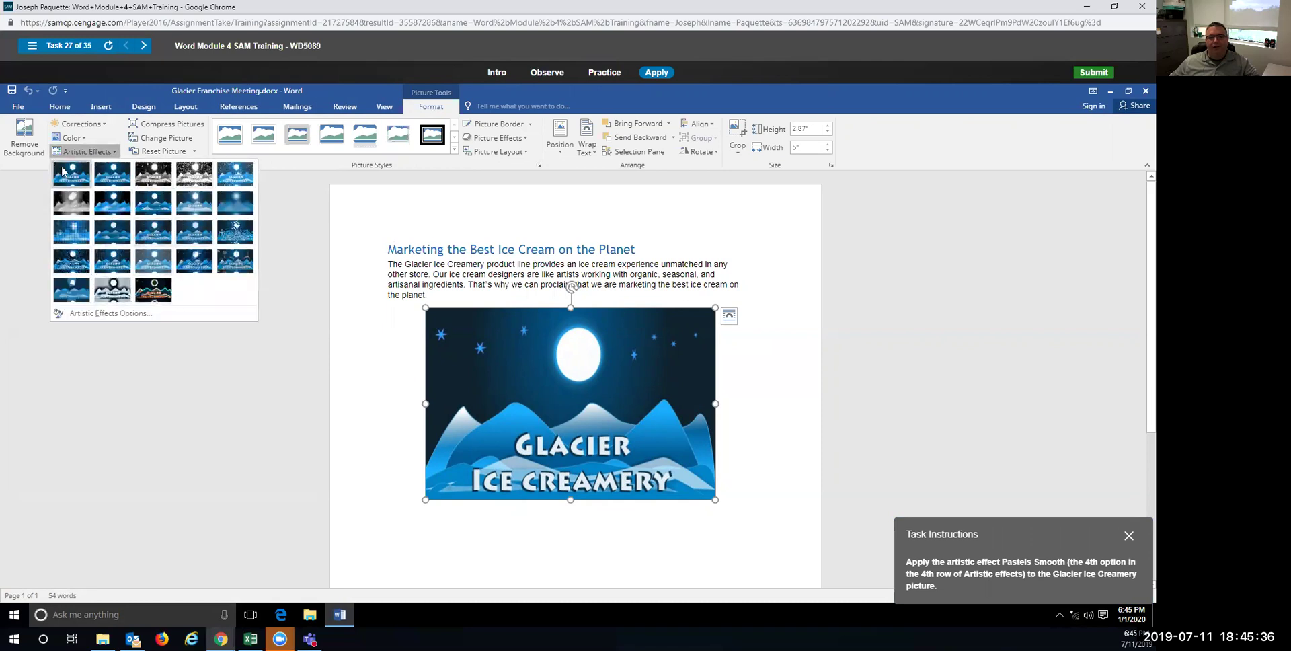
left_click(200, 265)
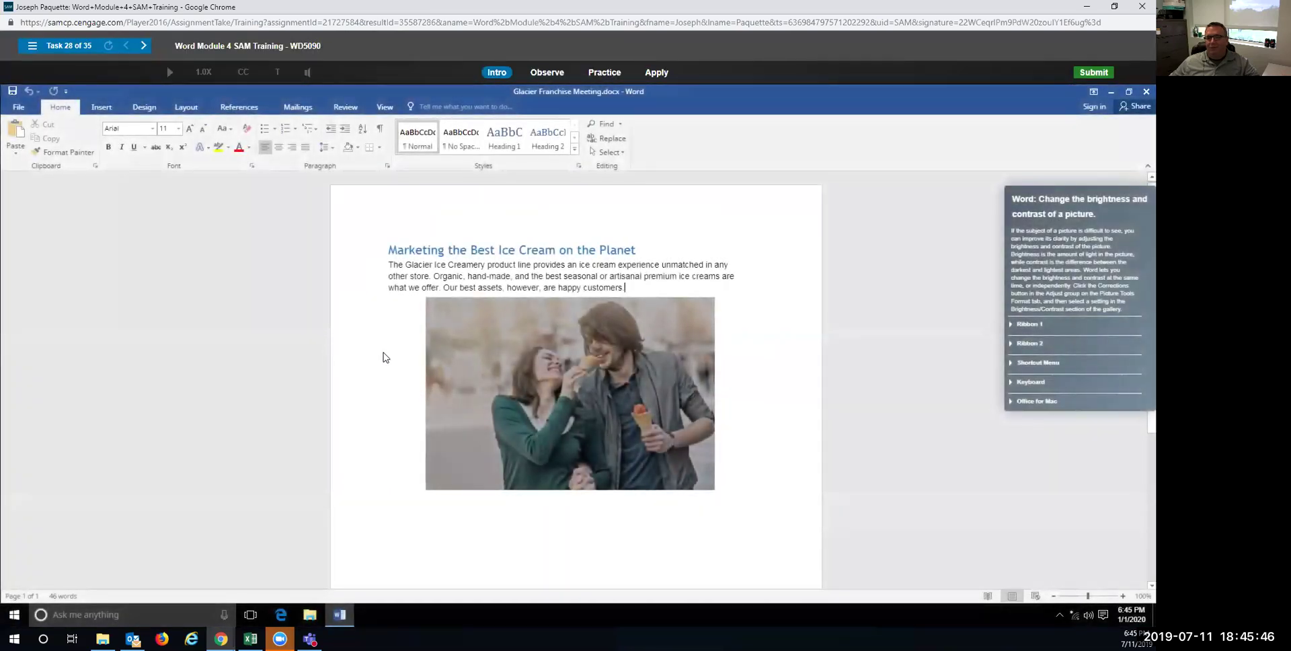
Start the Practice run of task 28 and correct the couple's picture to Brightness: +20% Contrast: +20%.
left_click(604, 72)
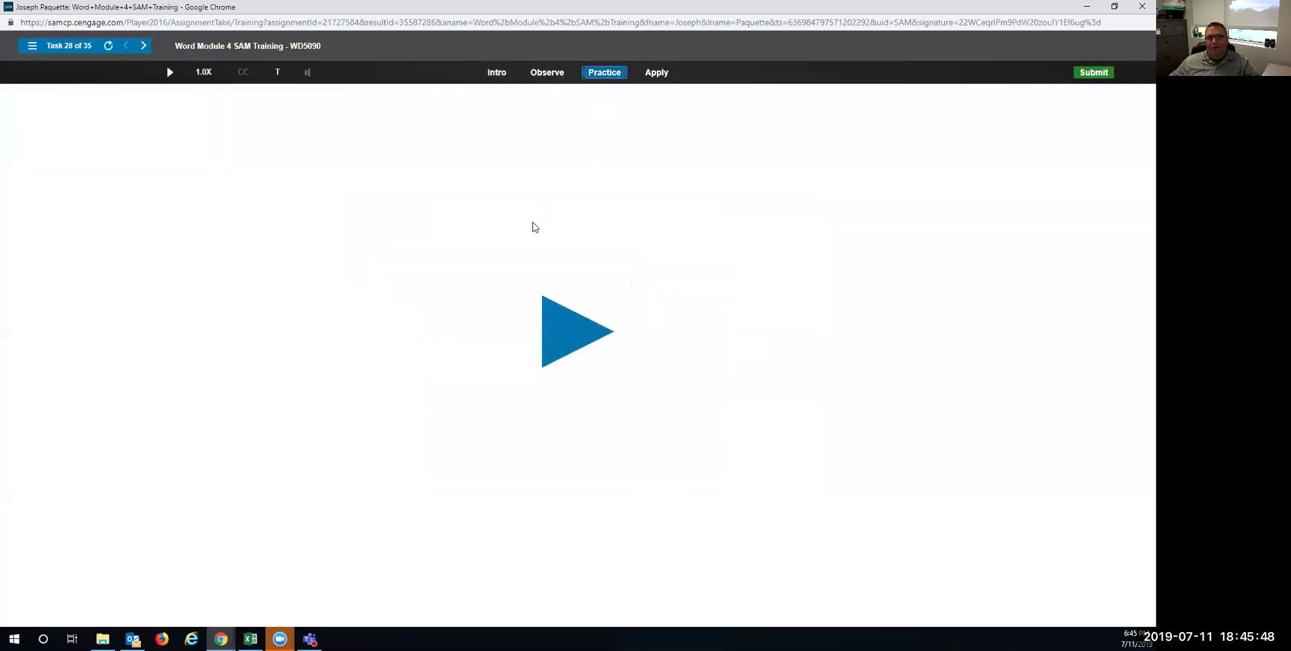
left_click(565, 329)
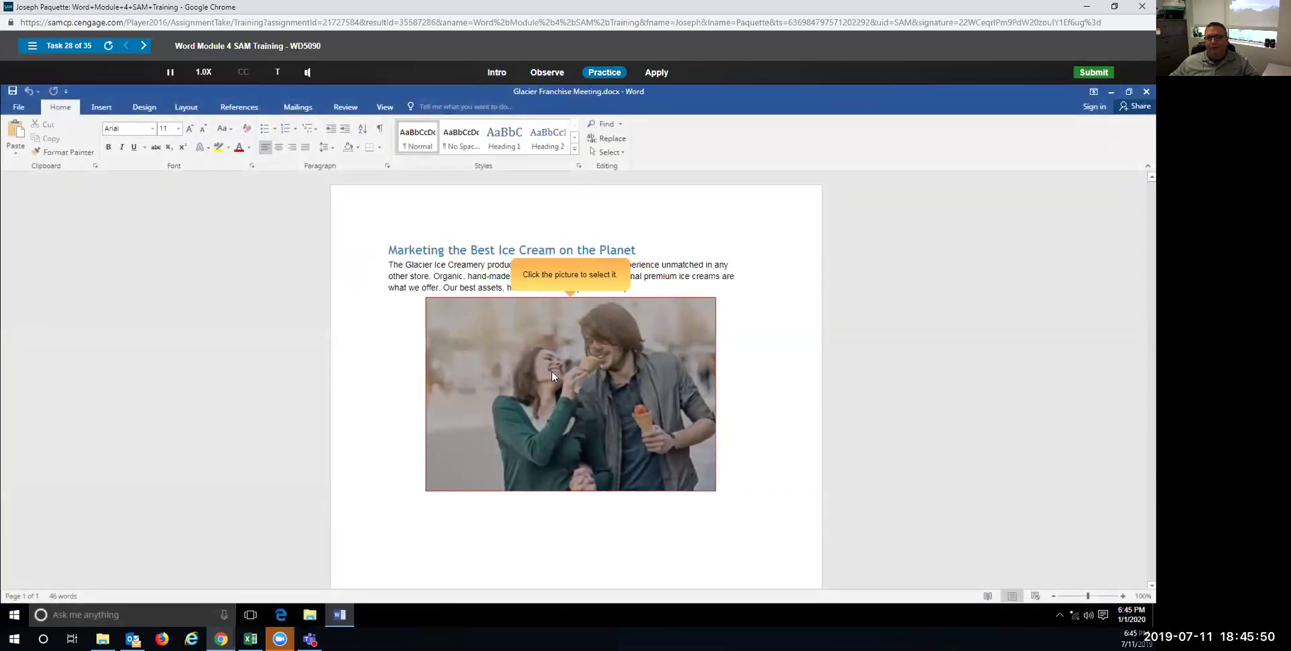
left_click(541, 360)
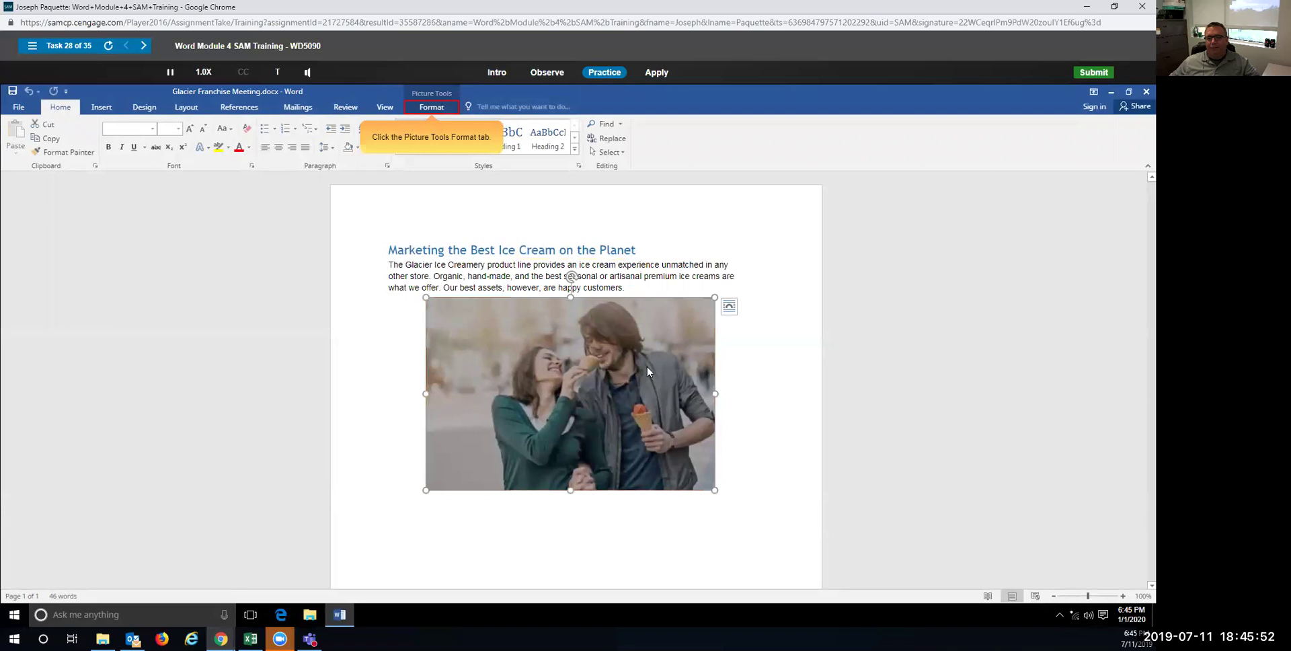
left_click(426, 110)
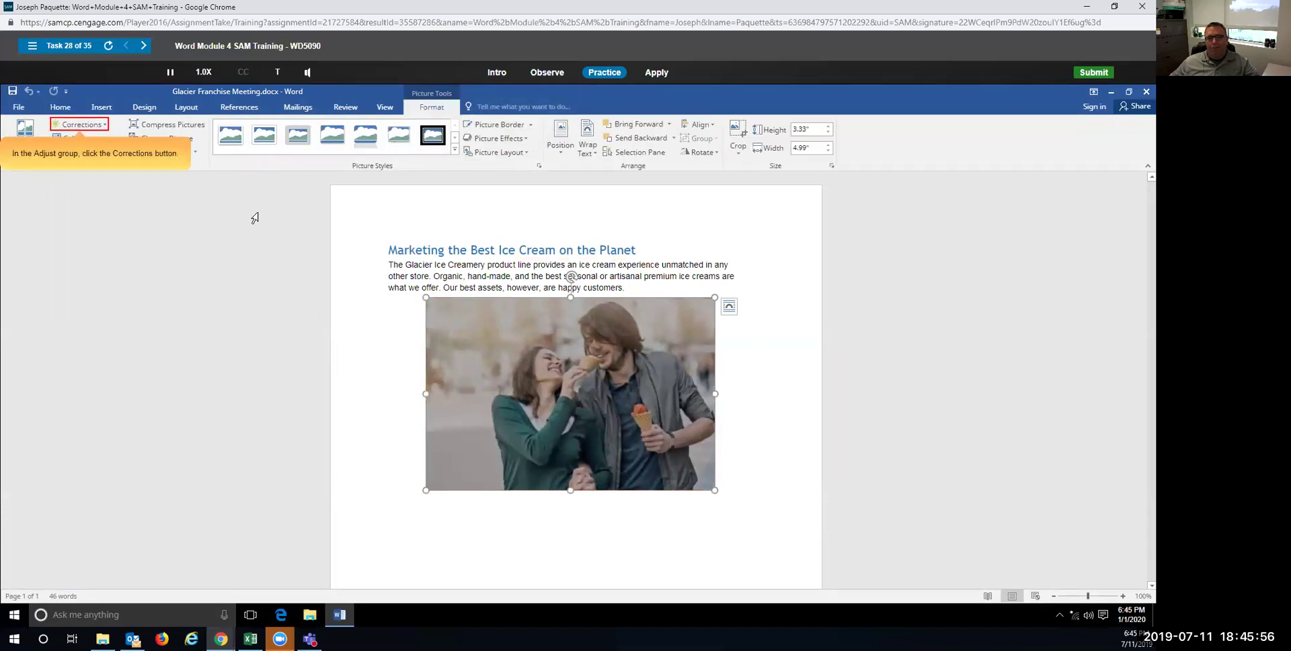
left_click(82, 125)
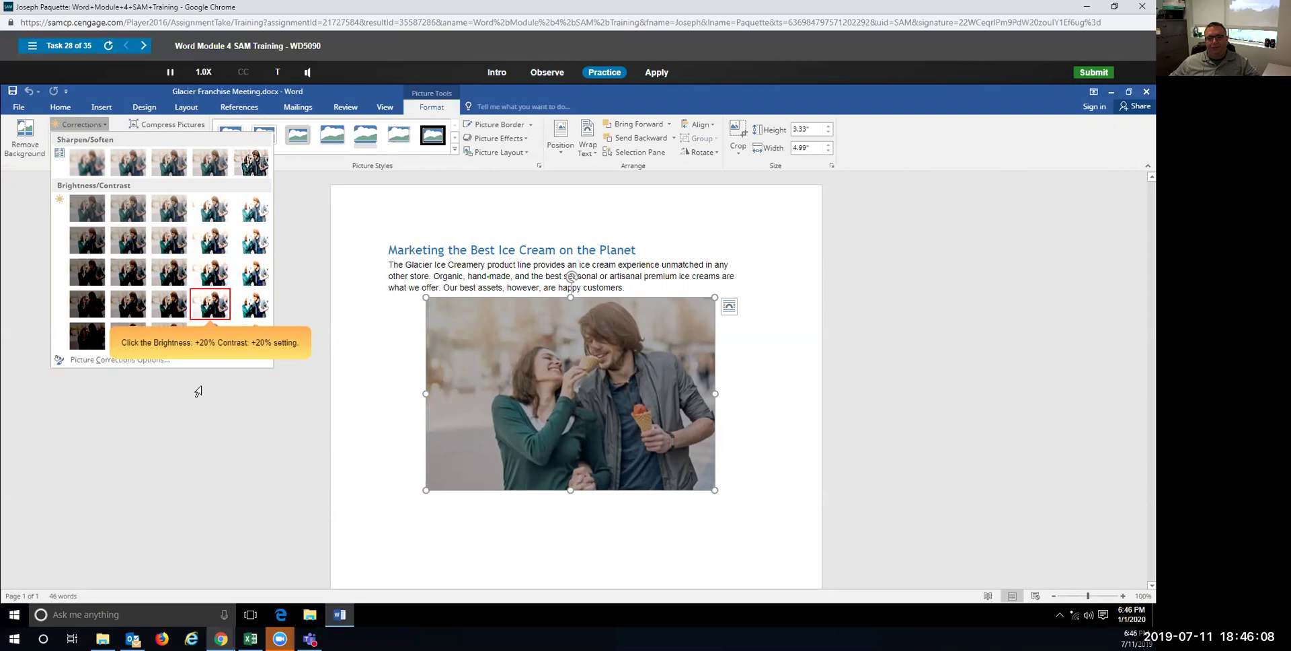
left_click(214, 306)
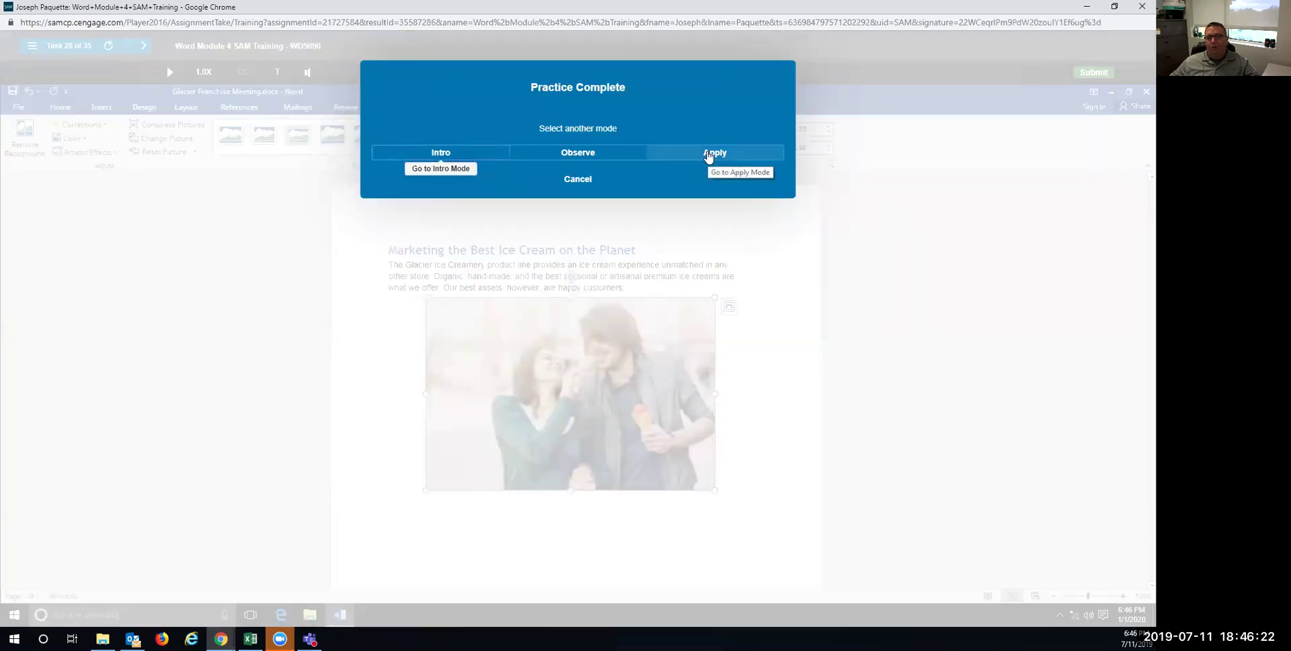
Switch task 28 to Apply mode and set the couple's picture to Brightness: +20% Contrast: +20%.
left_click(708, 157)
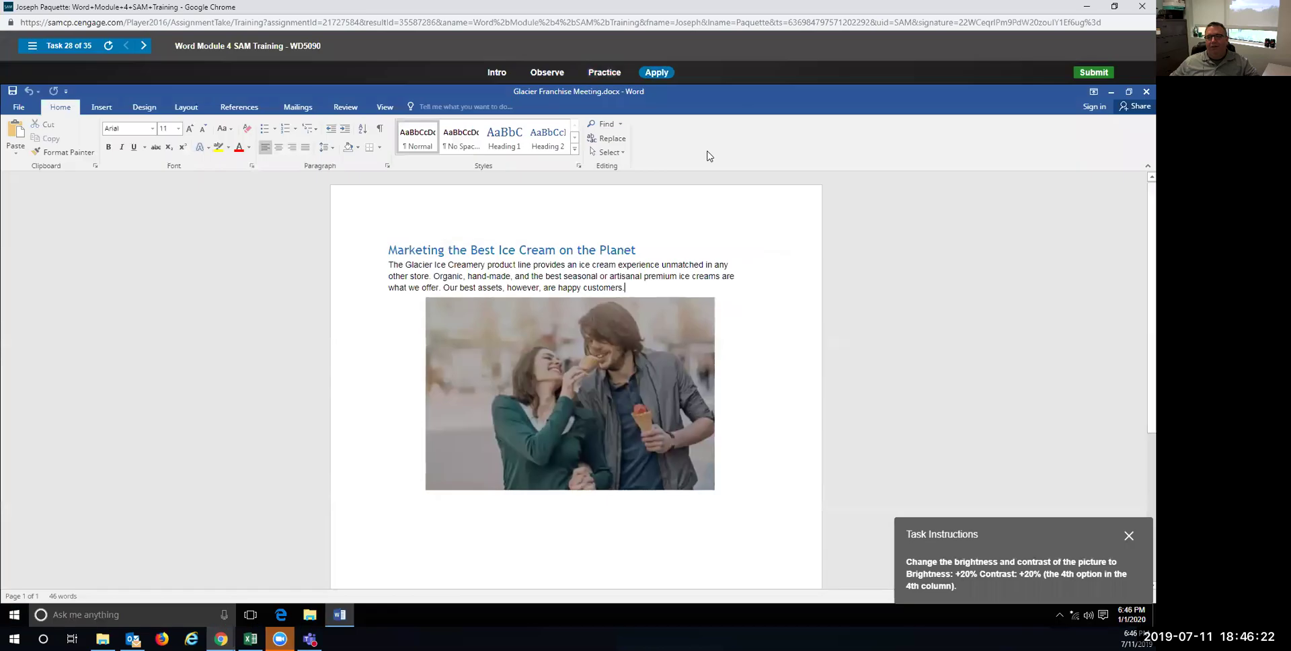
left_click(485, 319)
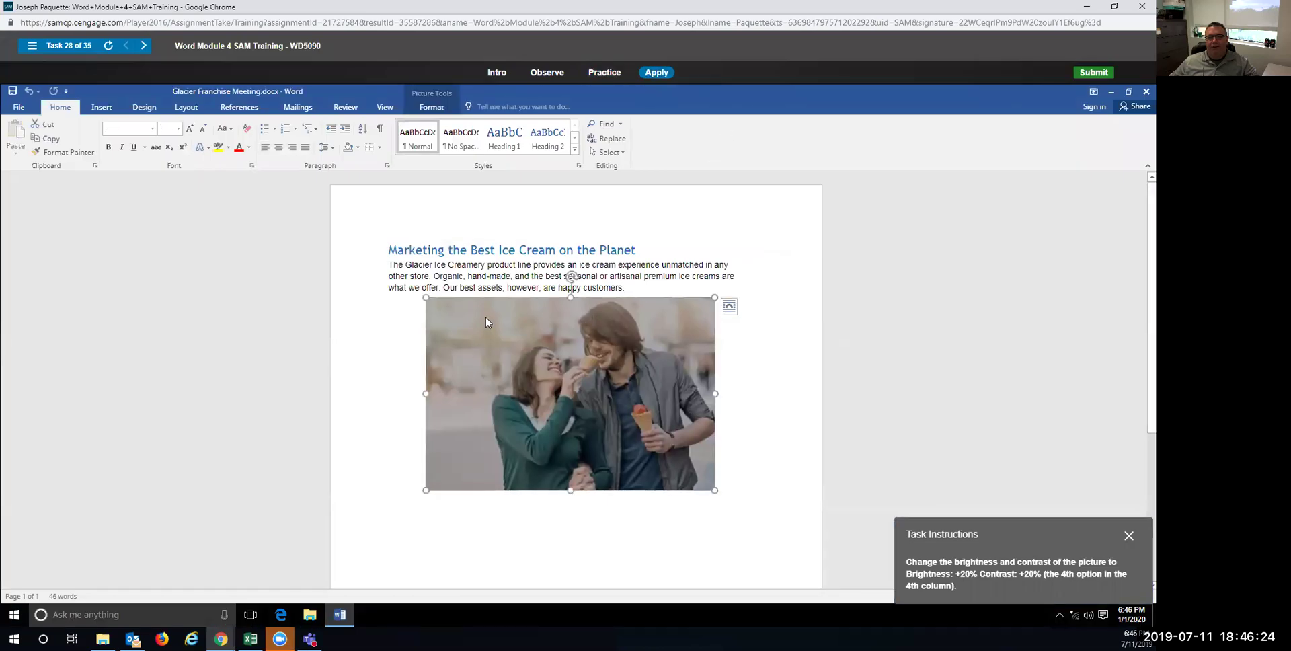
left_click(430, 108)
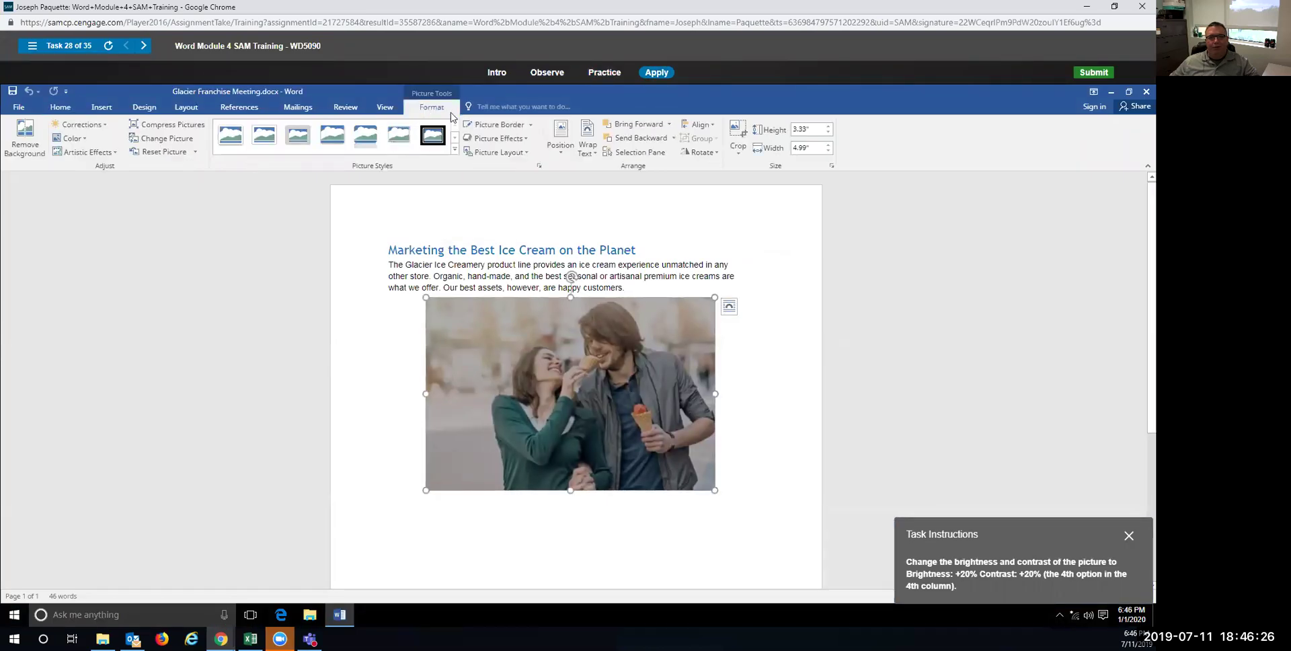
left_click(101, 125)
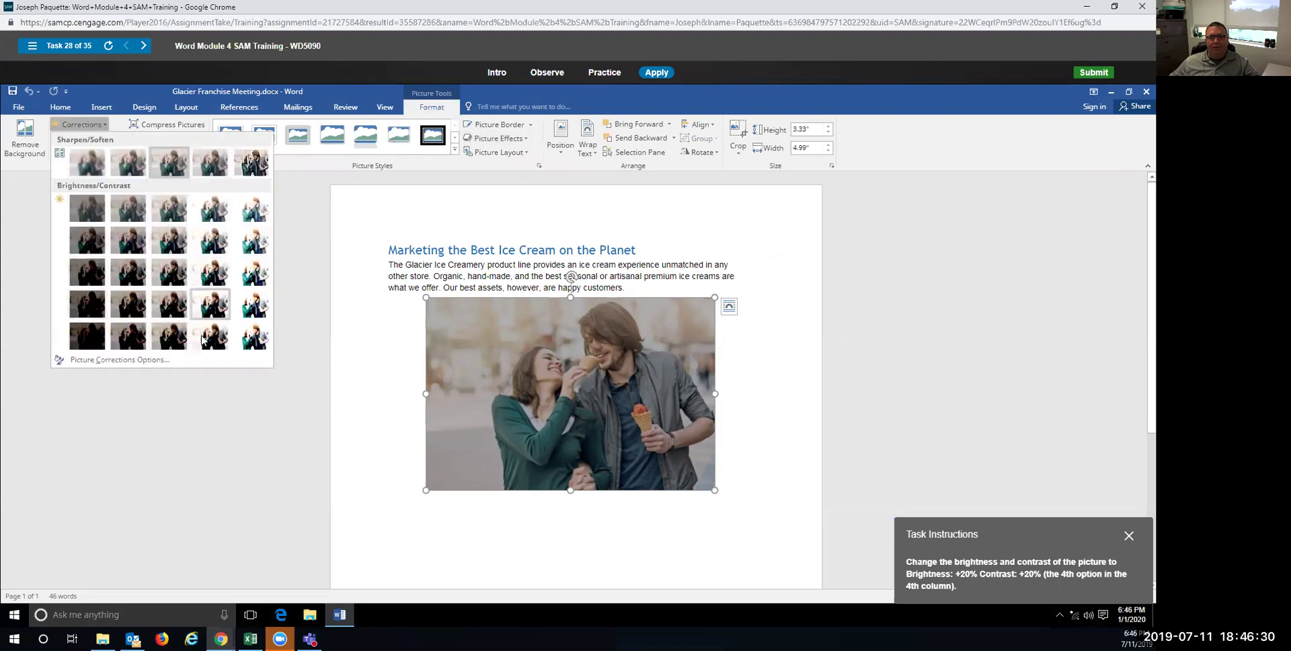
left_click(207, 299)
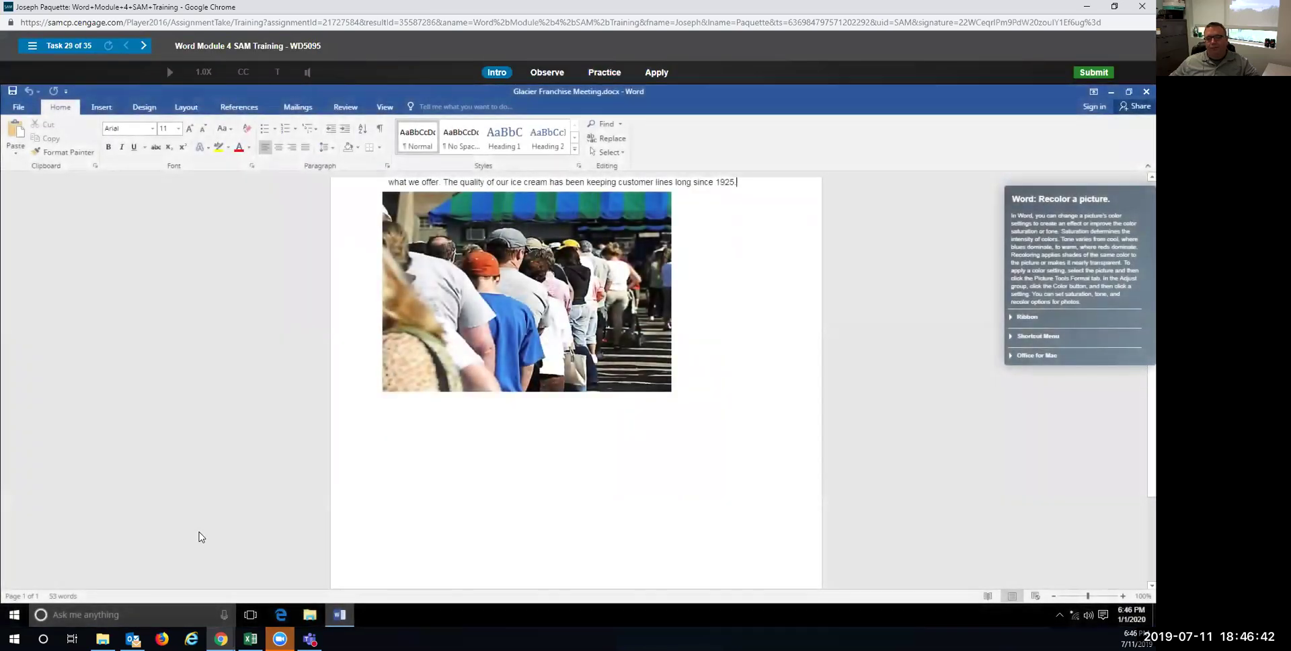
Check the Basic Computer Skills online session window and return to the SAM training.
mouse_move(220, 639)
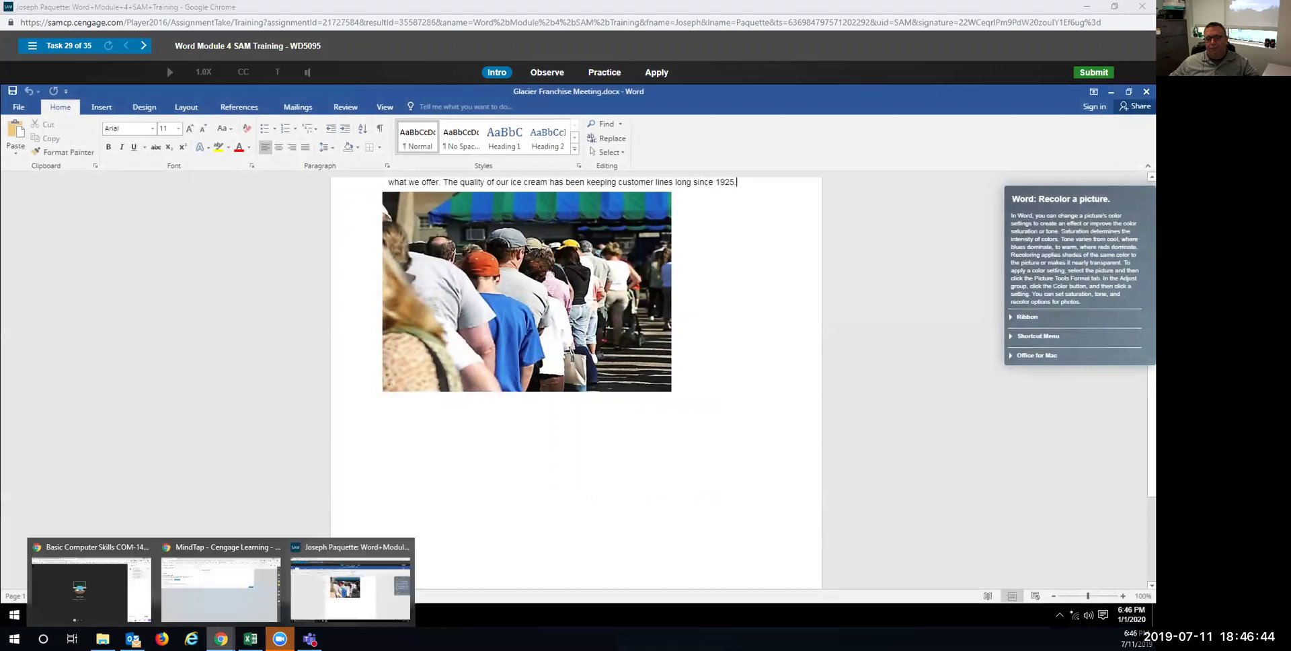
left_click(91, 585)
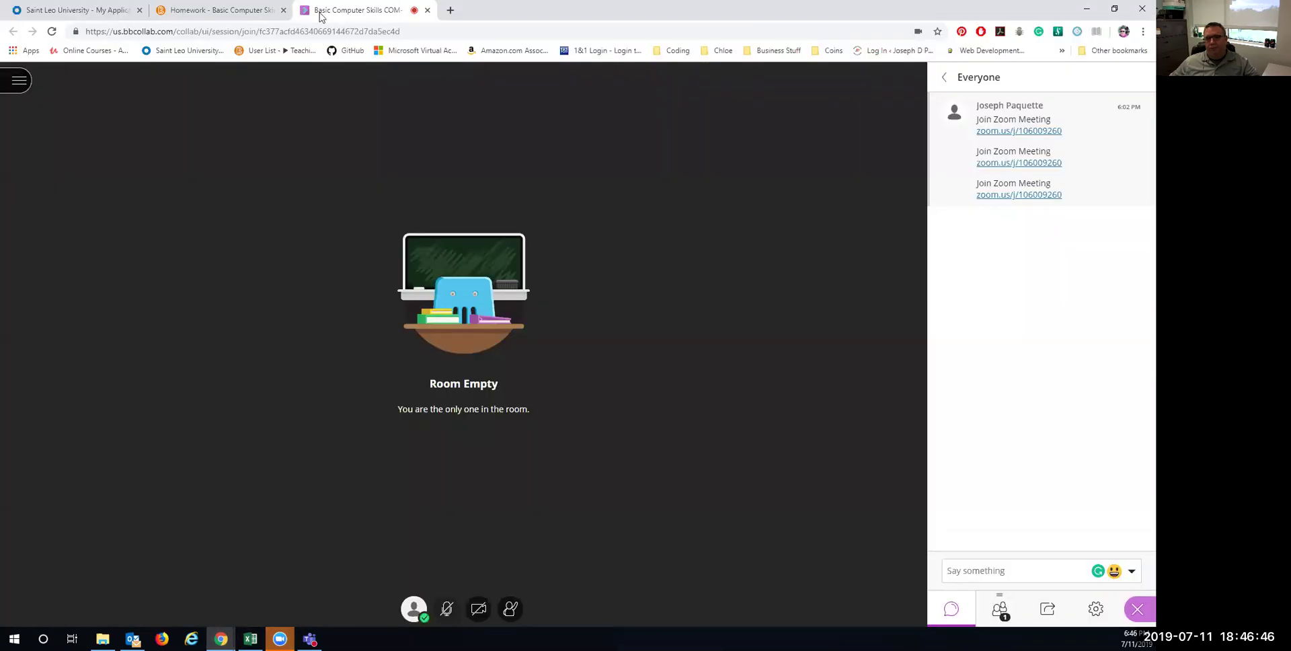
left_click(1087, 9)
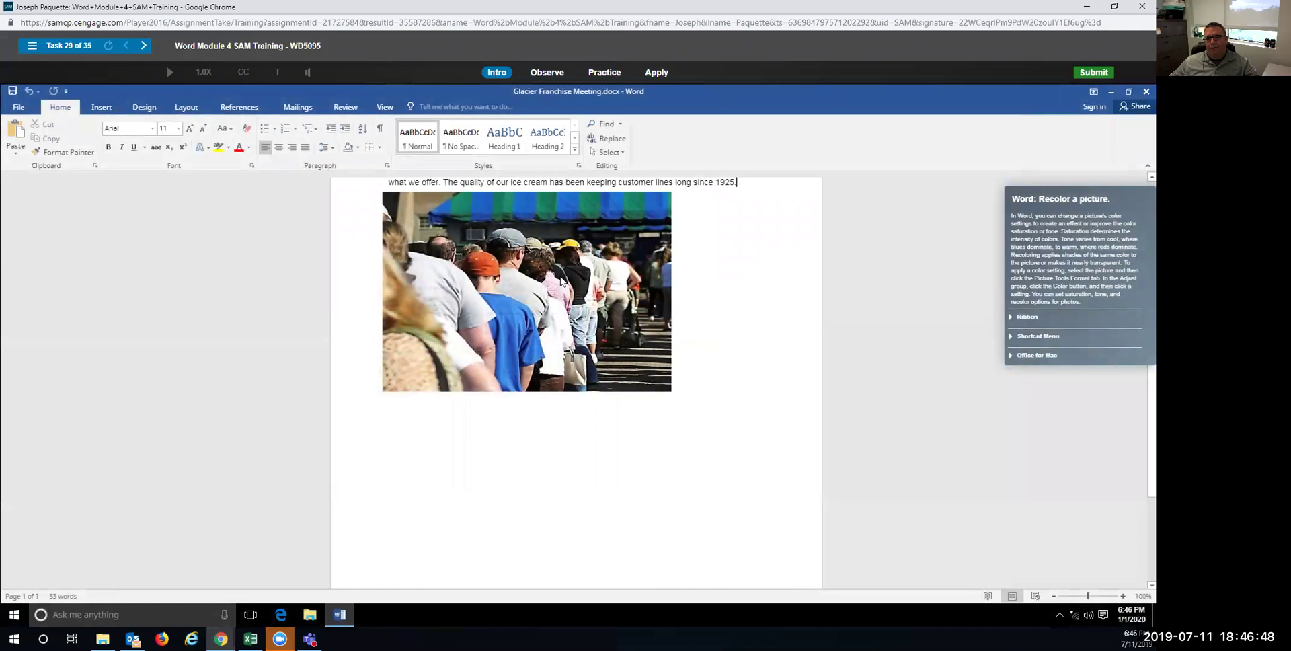
Start the Practice run of task 29 and recolor the picture of the customer line with the Sepia setting.
left_click(602, 72)
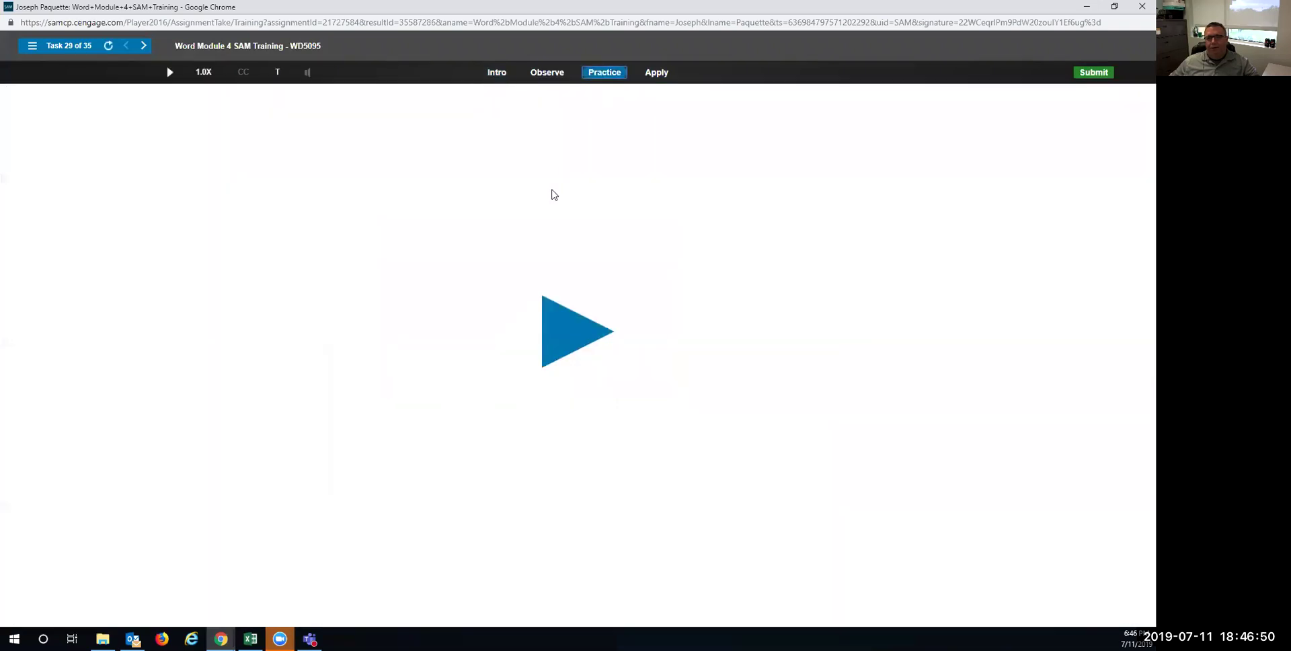
left_click(554, 342)
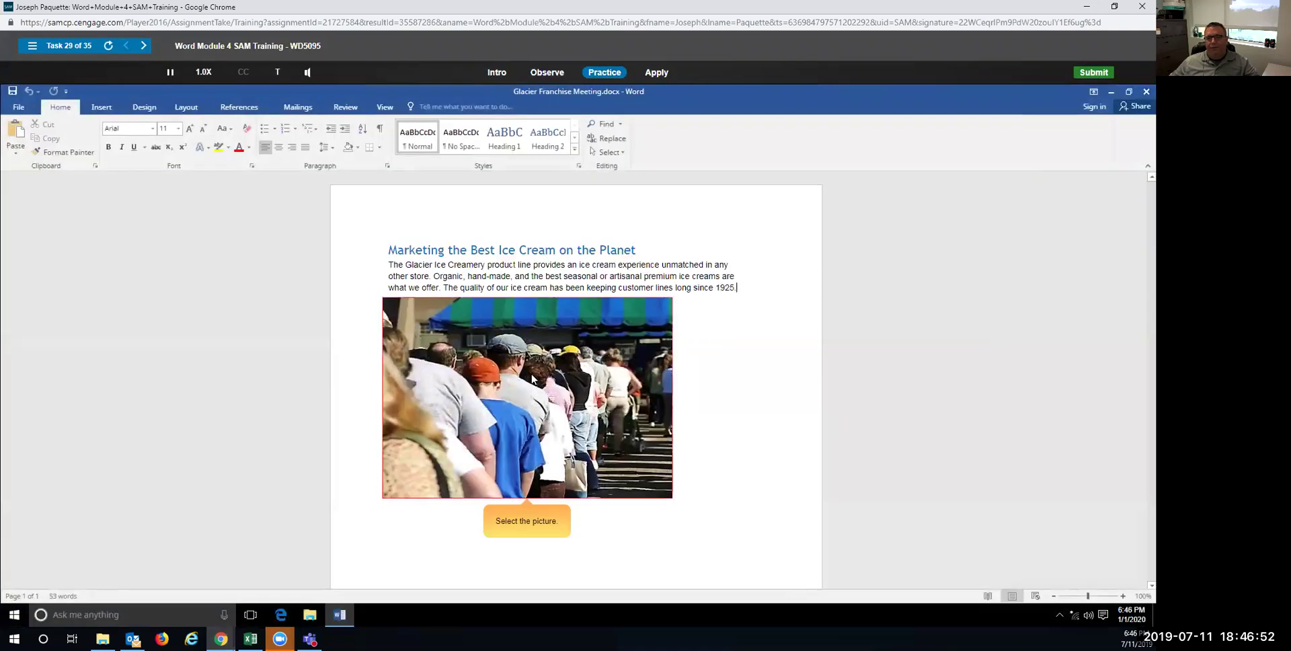
left_click(442, 107)
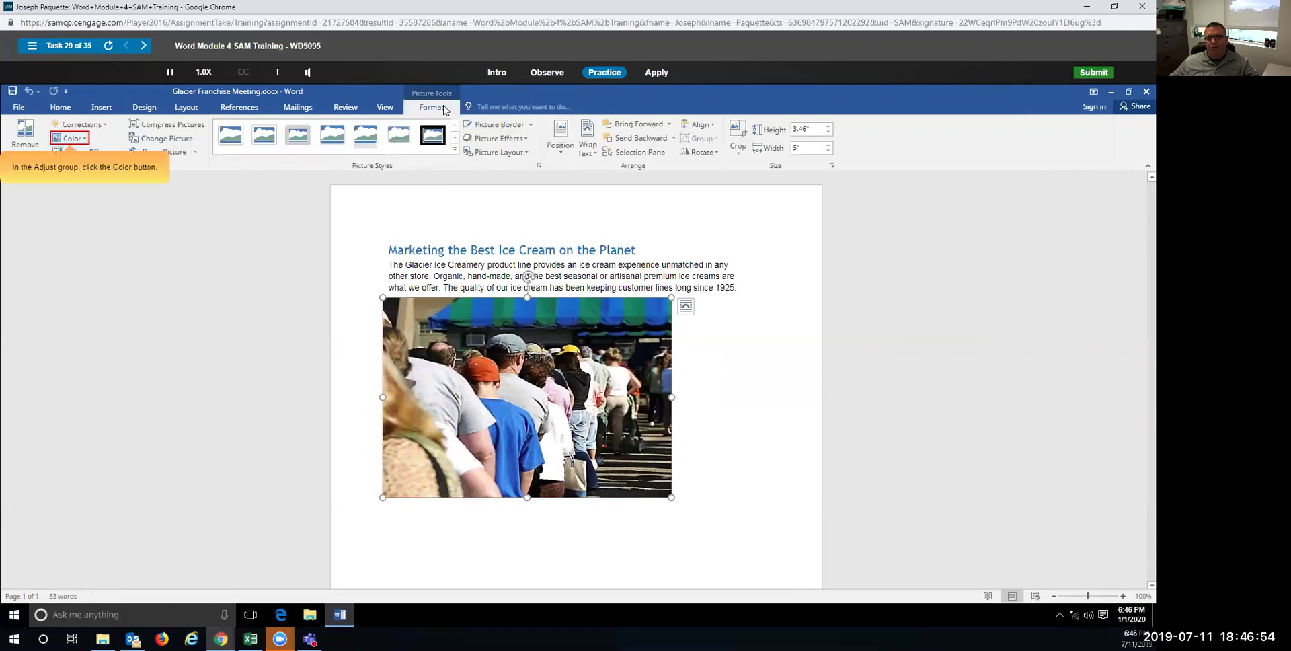
left_click(76, 141)
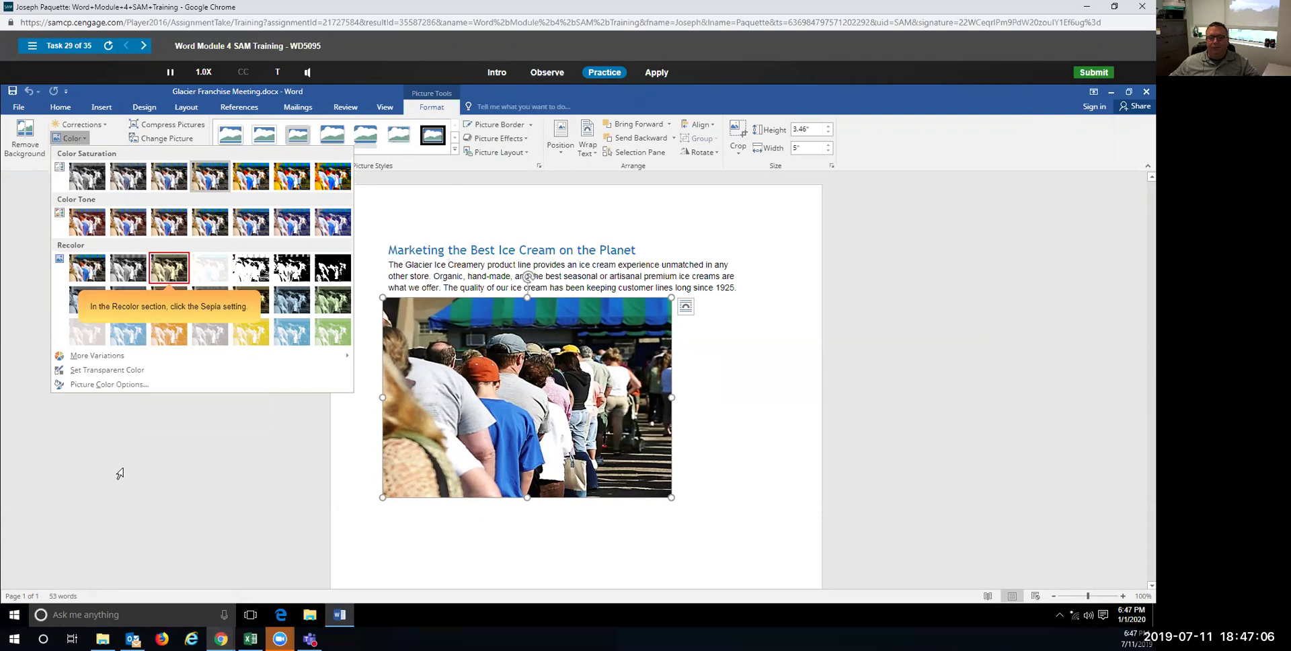
left_click(168, 267)
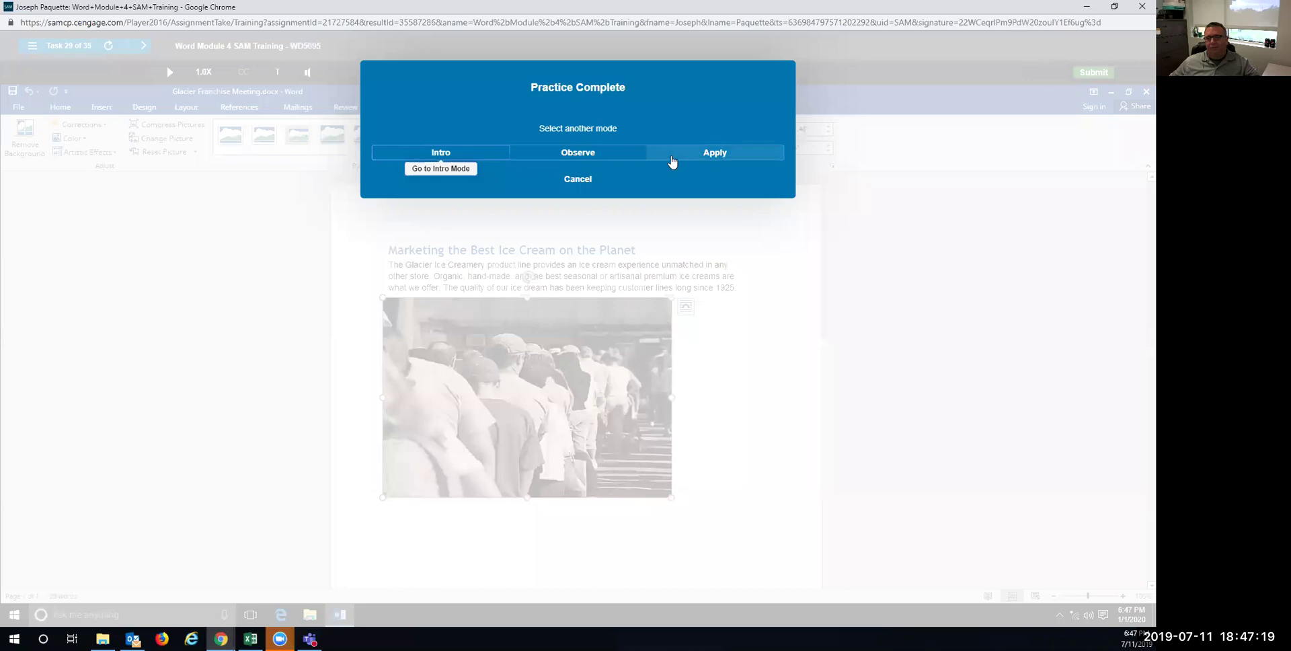
Switch task 29 to Apply mode and recolor the customer line picture using Sepia.
mouse_move(689, 153)
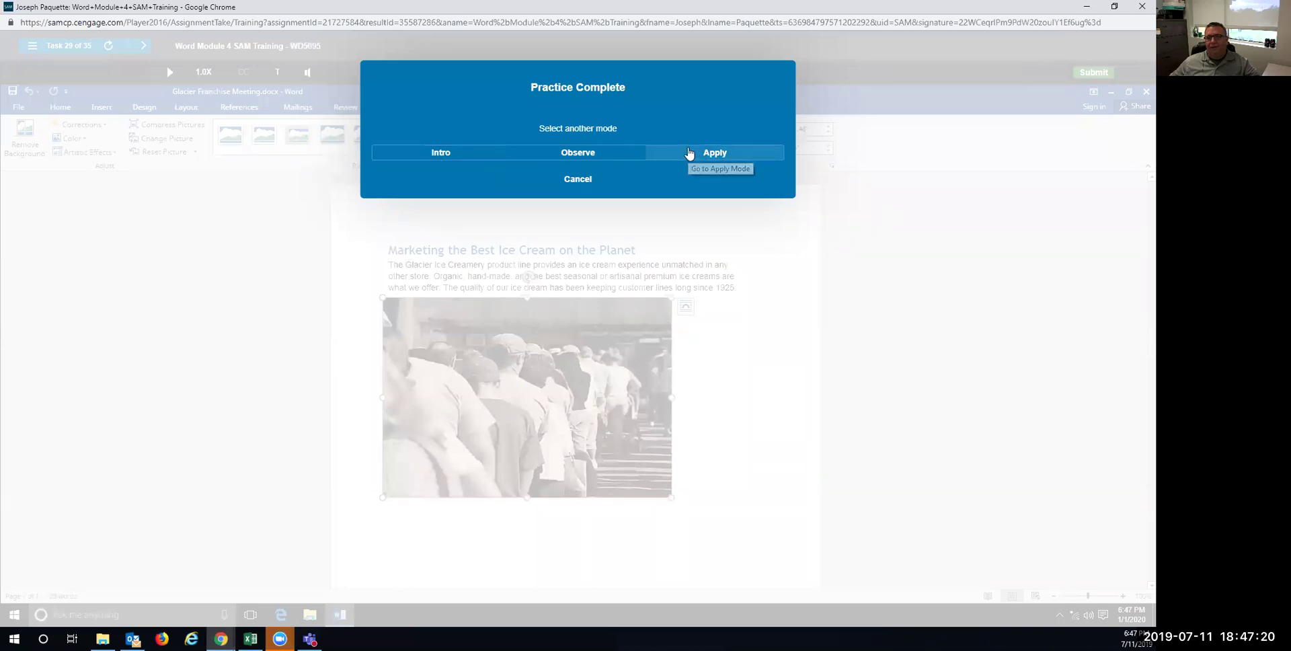
left_click(718, 168)
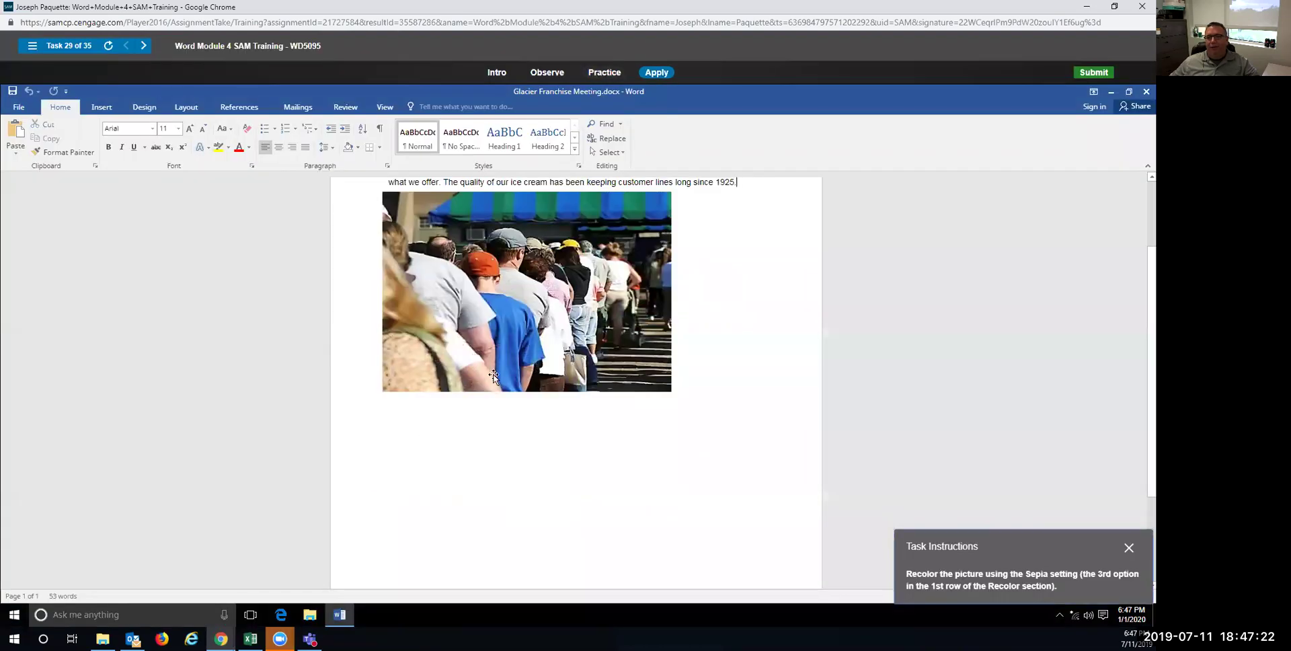
left_click(531, 297)
left_click(432, 108)
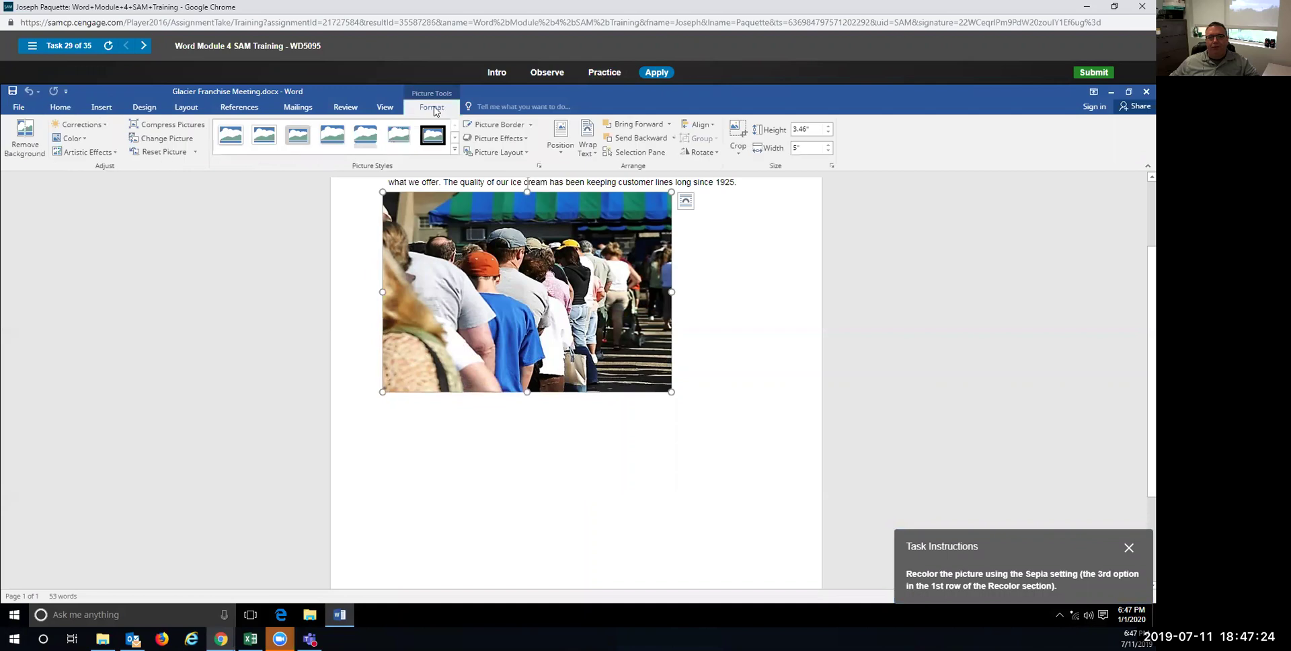
left_click(81, 140)
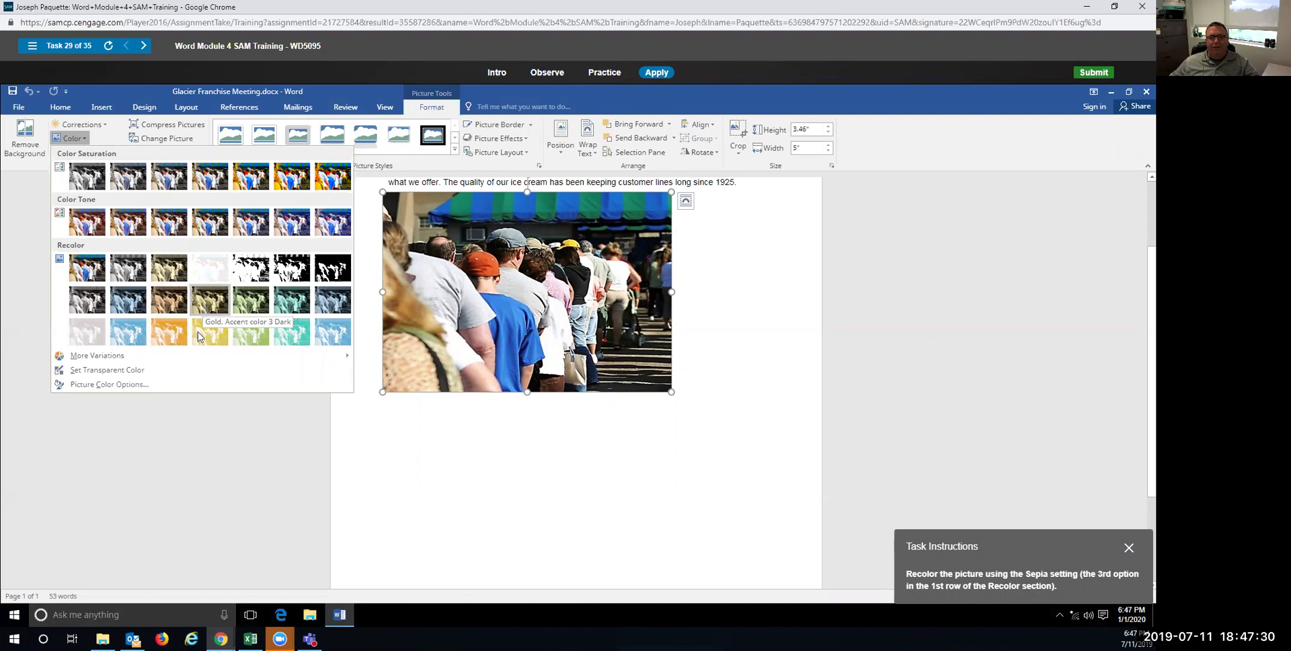
left_click(172, 268)
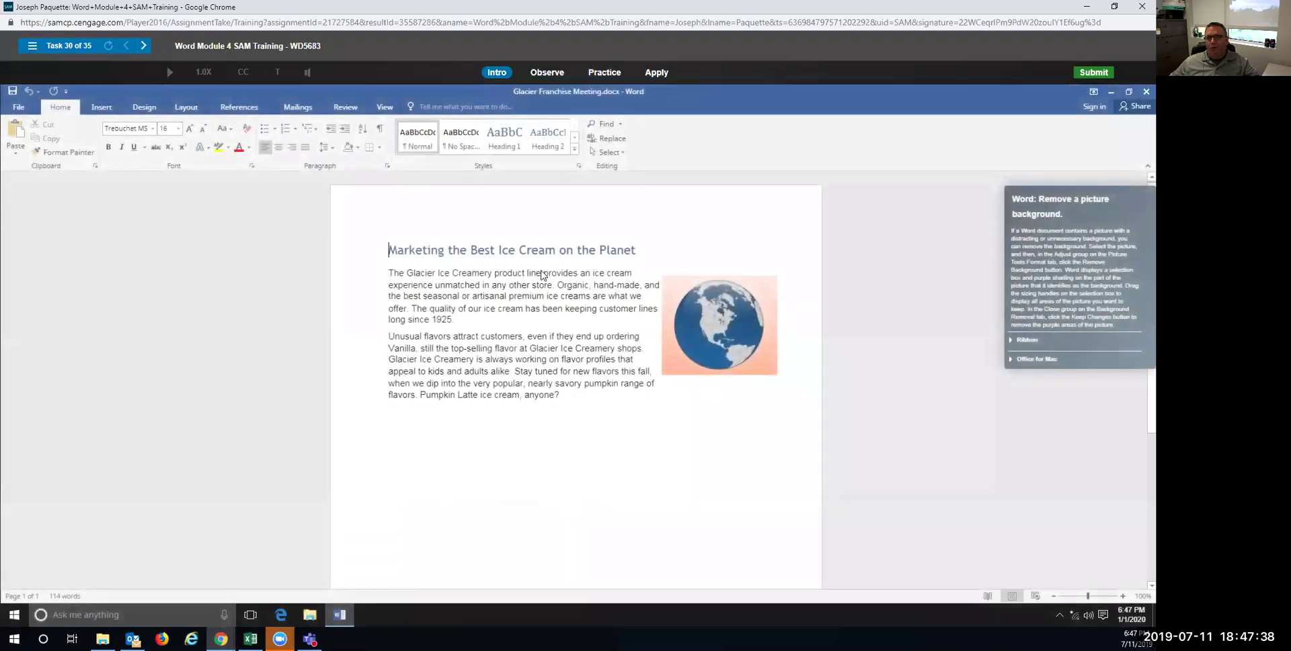
Start the Practice run of task 30 and begin removing the background from the globe picture.
left_click(604, 71)
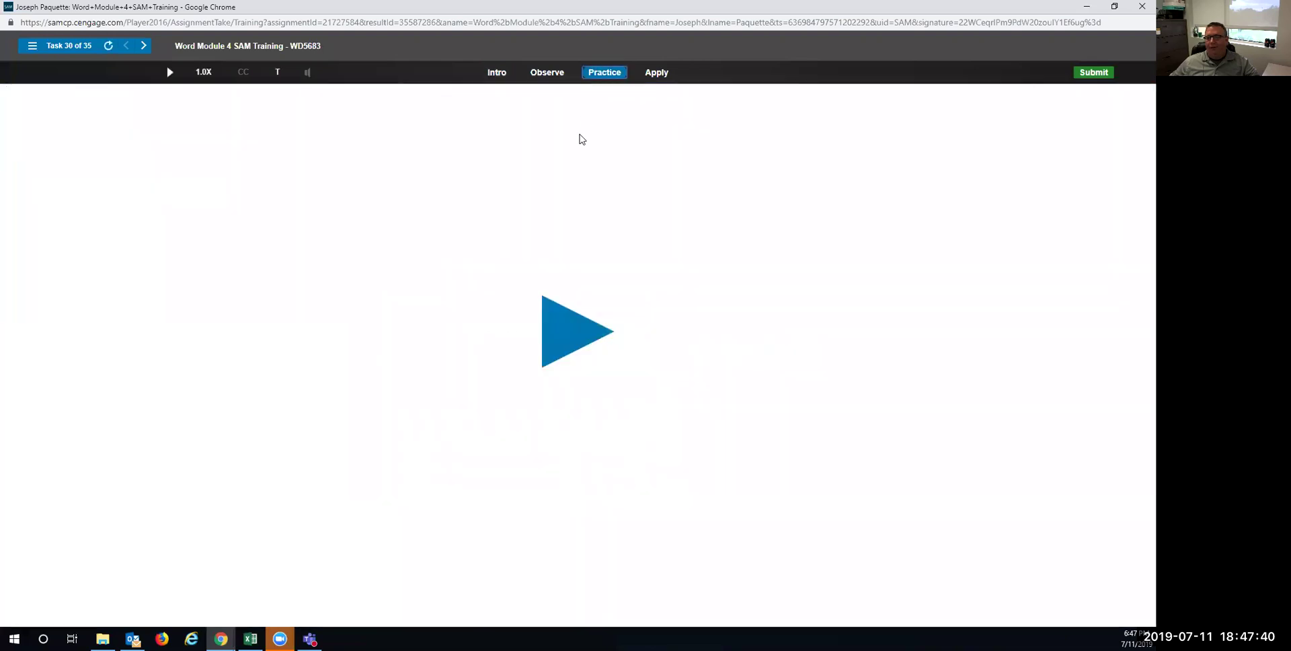
left_click(549, 339)
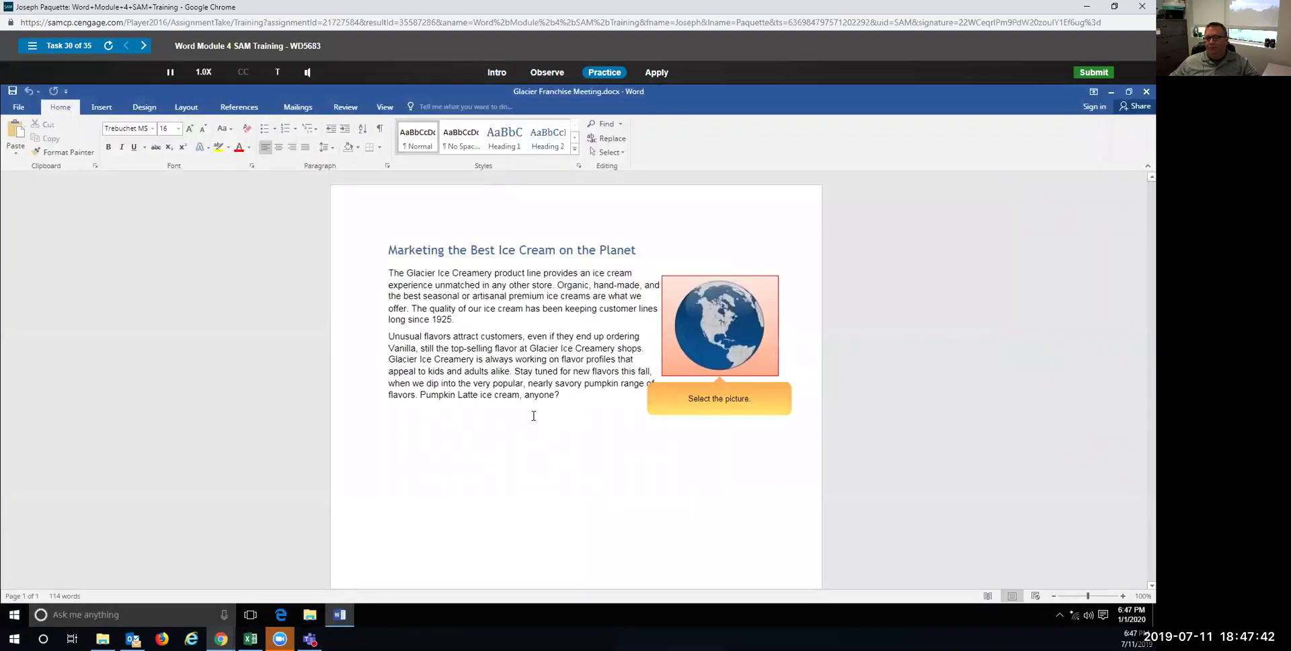
left_click(689, 336)
left_click(434, 108)
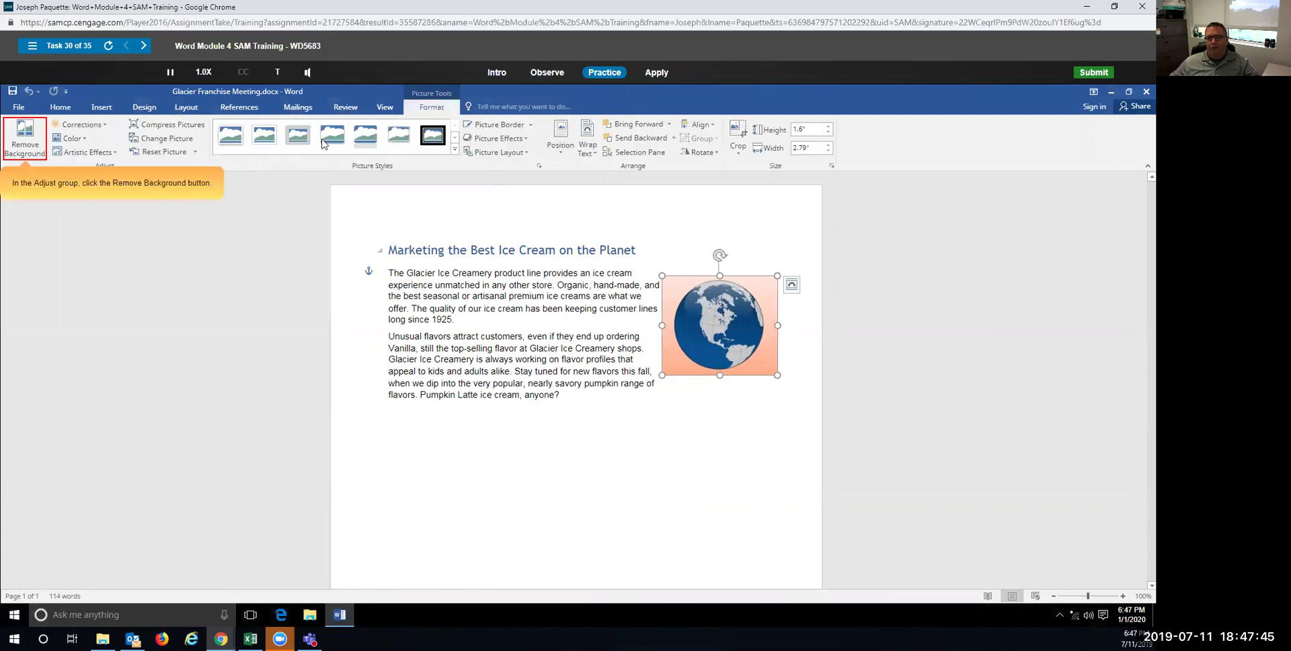
left_click(26, 143)
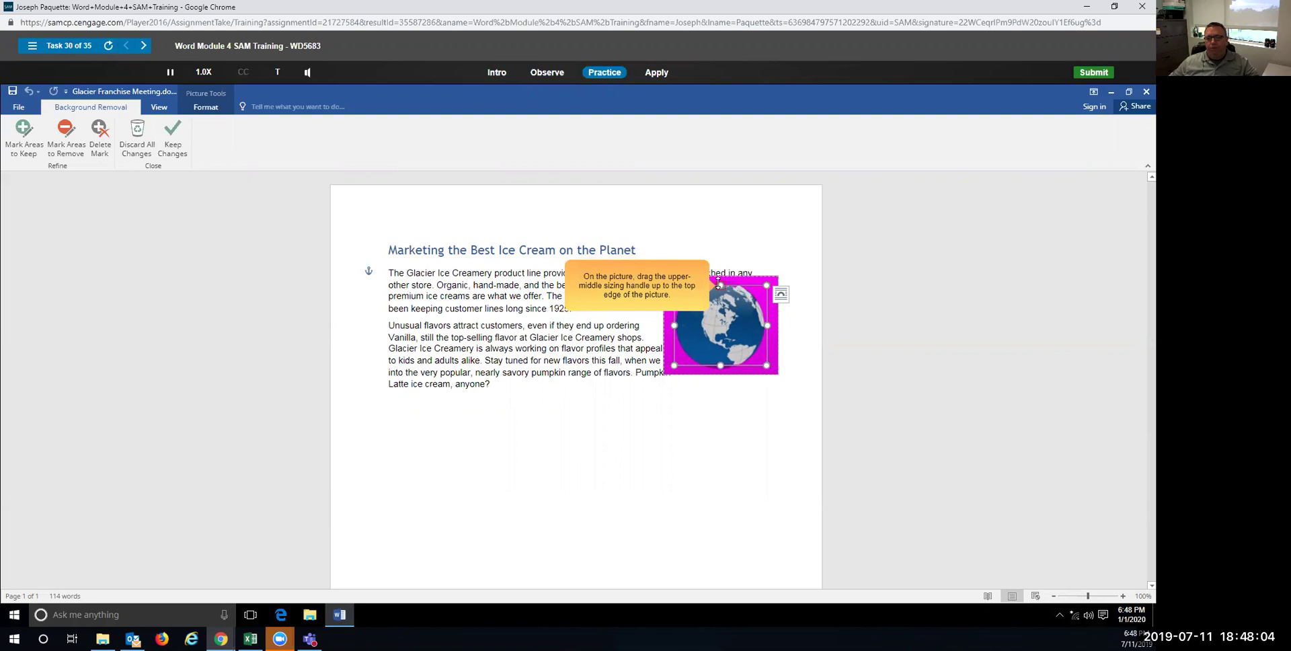
Extend the background removal box to the globe picture's upper and lower edges and keep the changes.
left_click_drag(721, 283, 724, 277)
left_click_drag(719, 286, 720, 281)
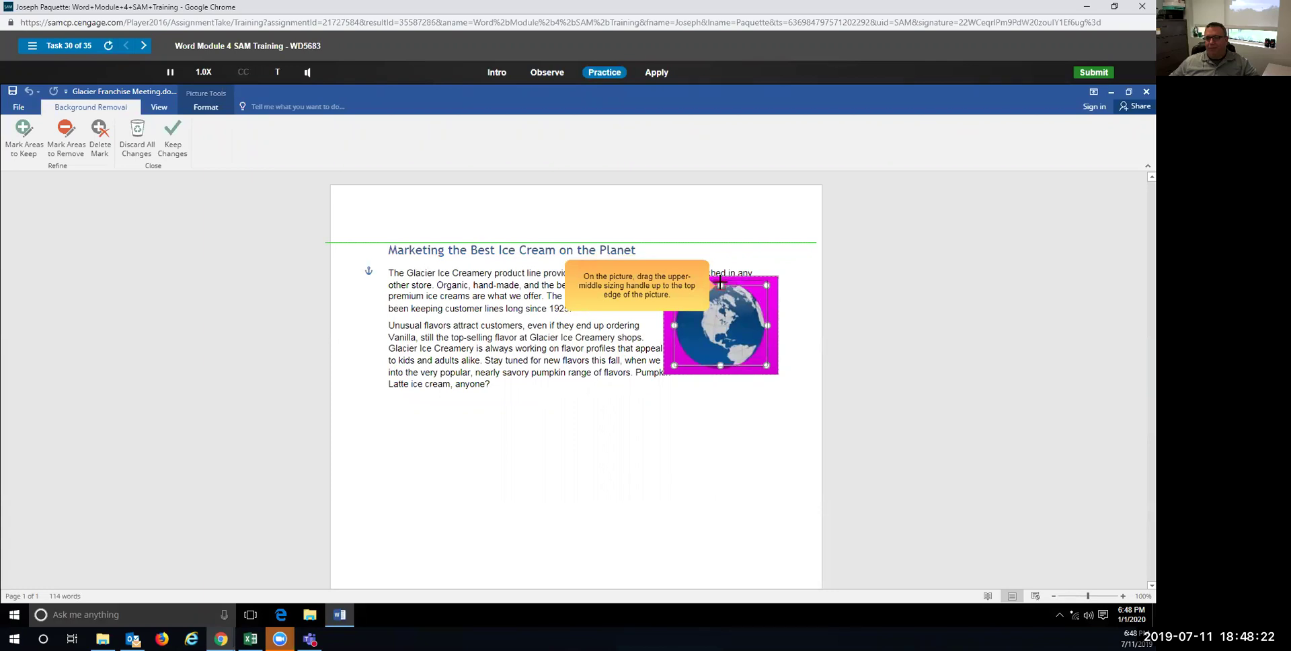
left_click_drag(719, 281, 719, 280)
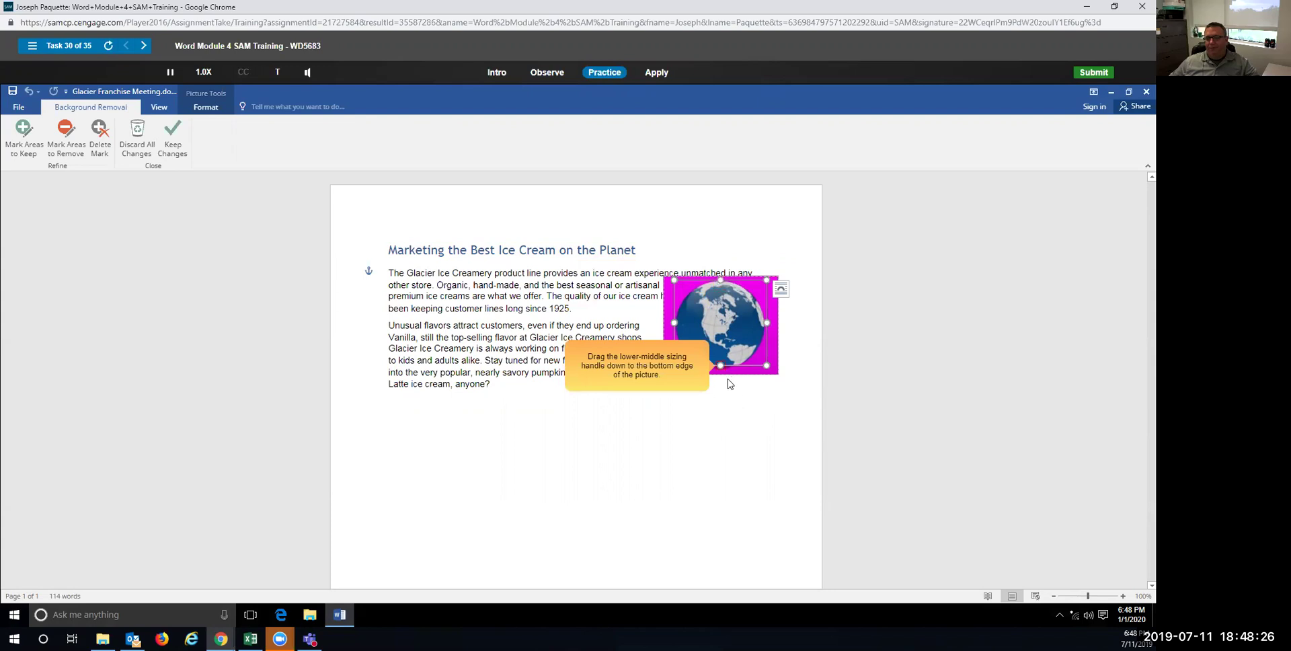
left_click_drag(719, 365, 722, 371)
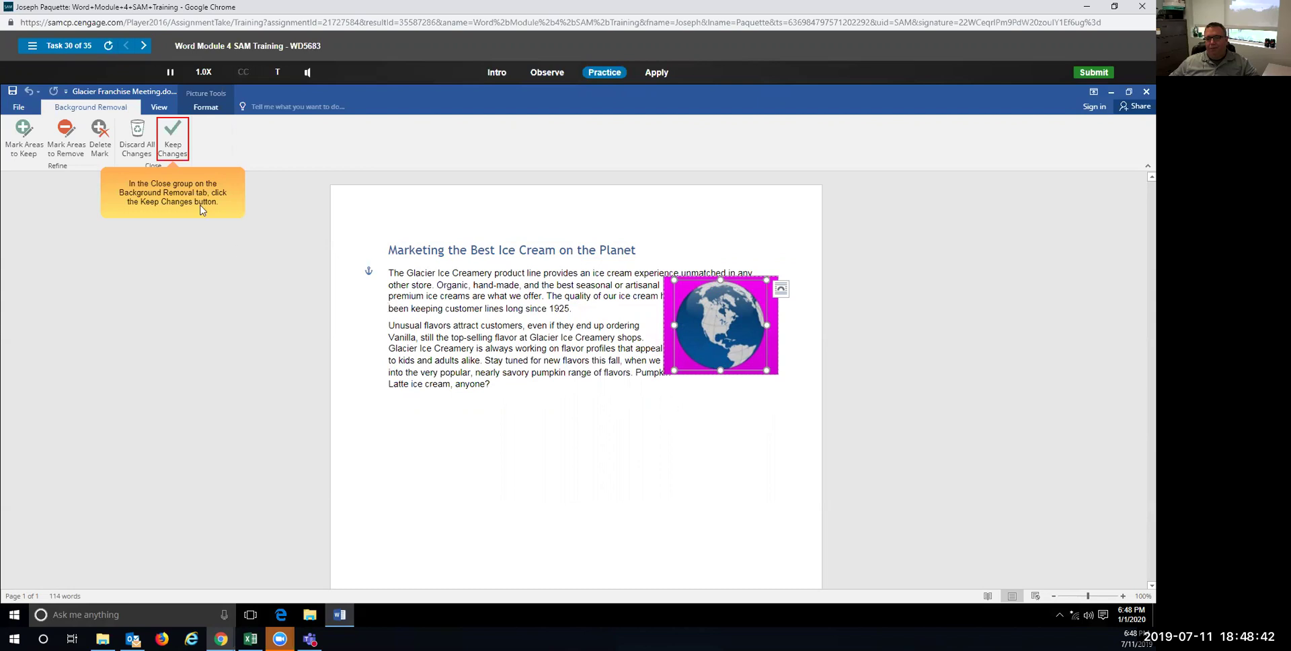
left_click(175, 141)
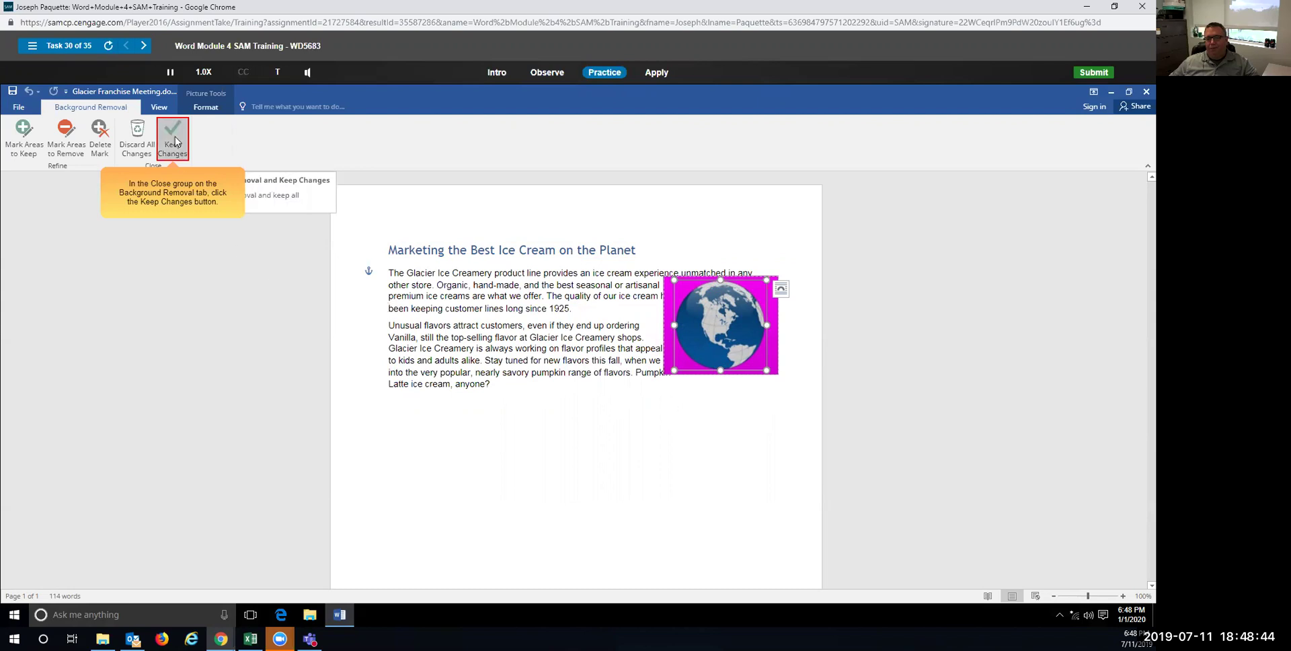
left_click(175, 141)
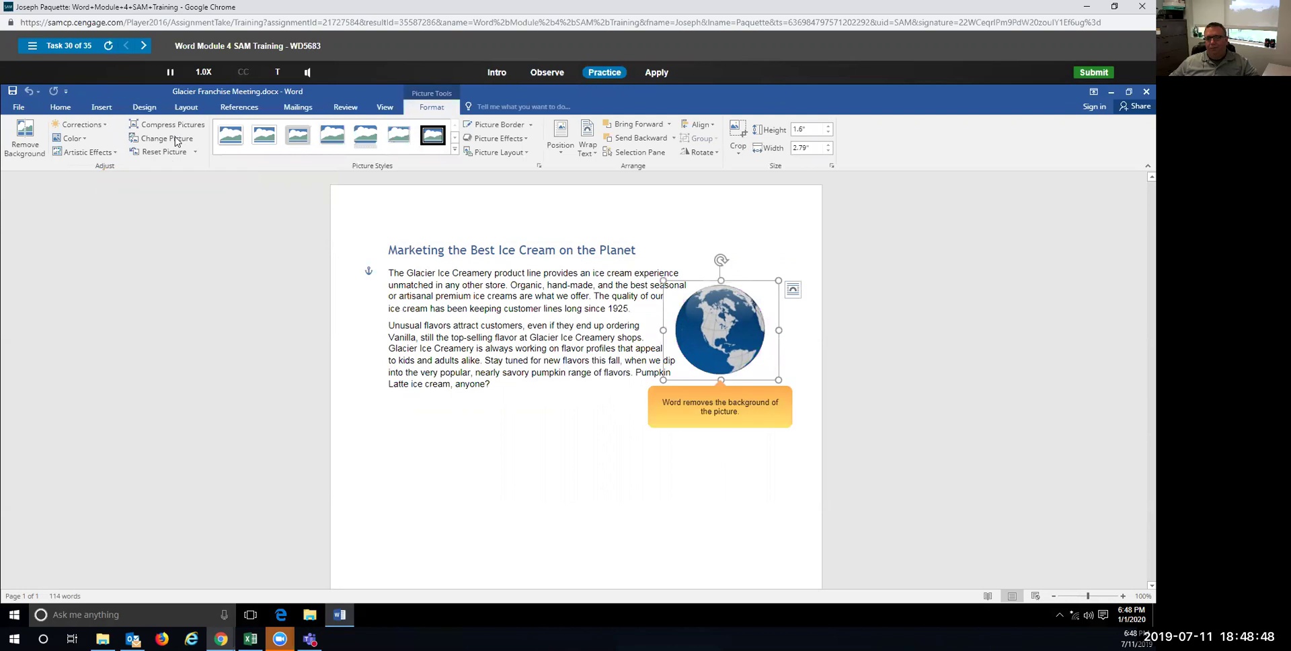
left_click(676, 361)
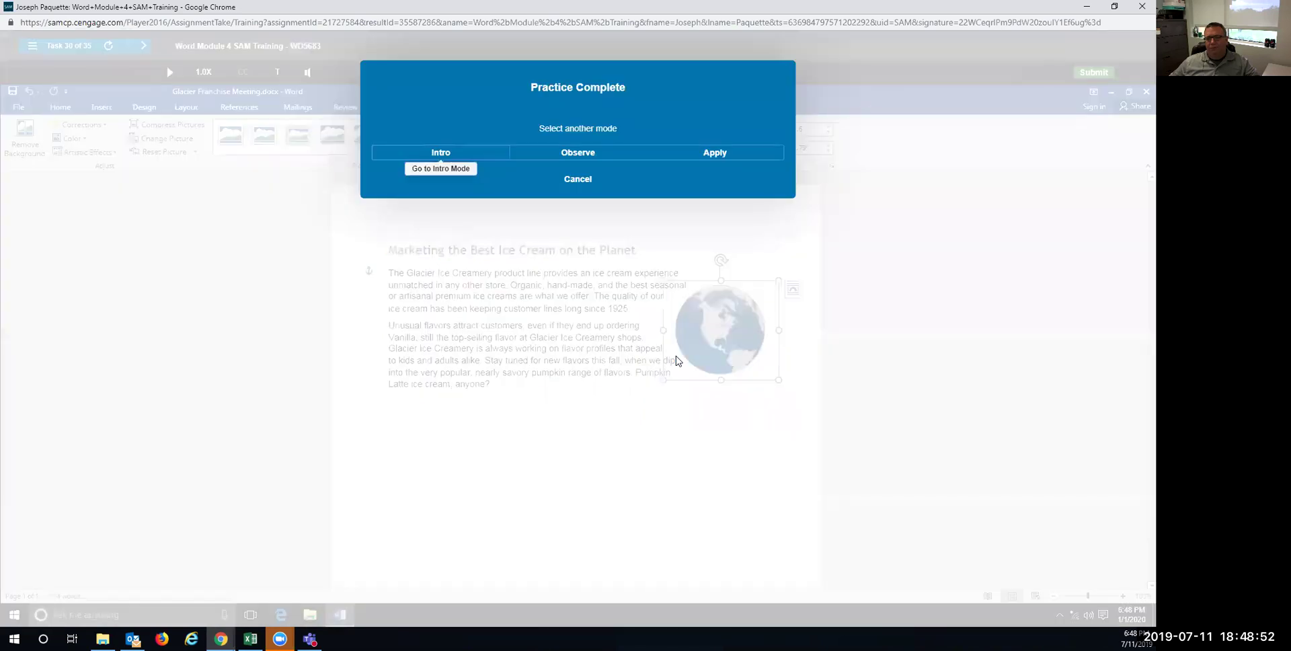
Switch task 30 to Apply mode and remove the globe picture's light orange background, adjusting the removal box's upper and lower edges.
left_click(690, 163)
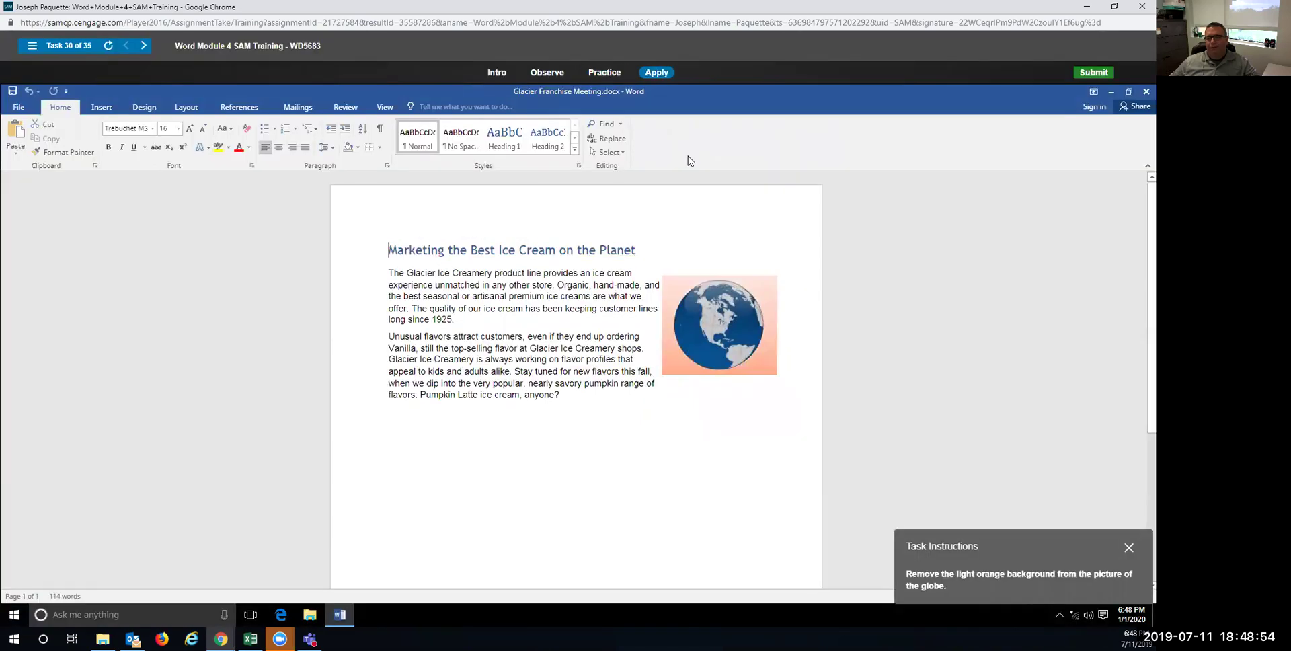
left_click(713, 326)
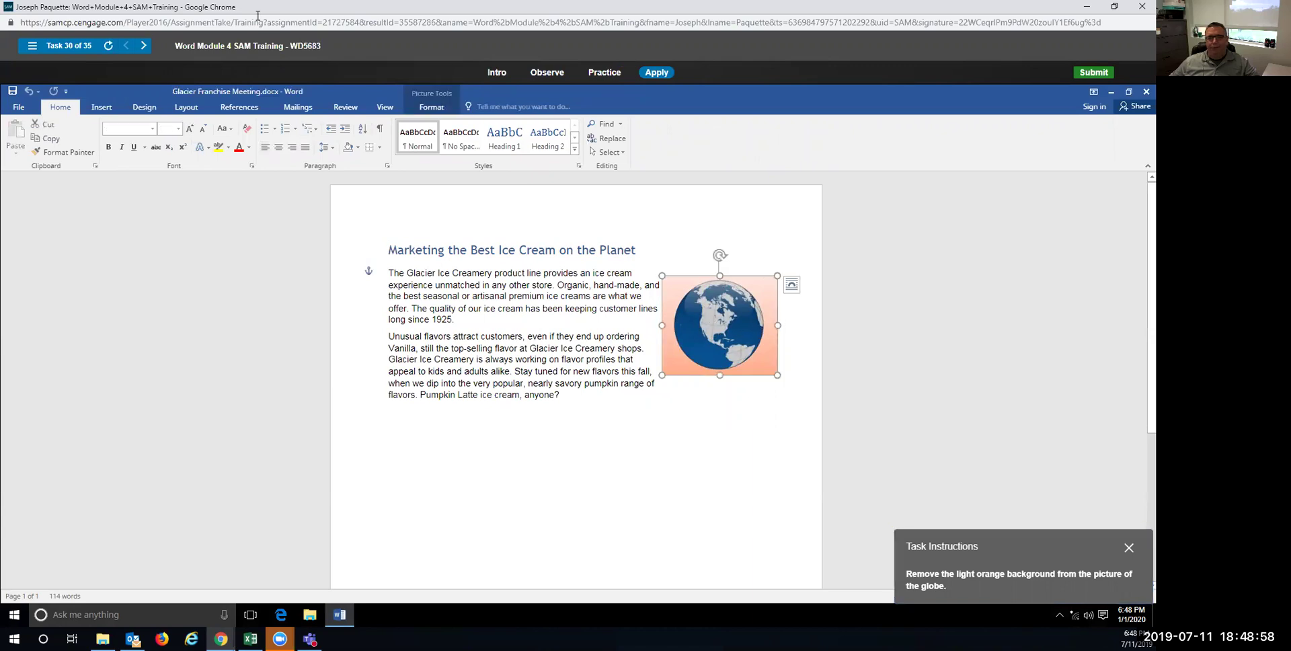
left_click(431, 106)
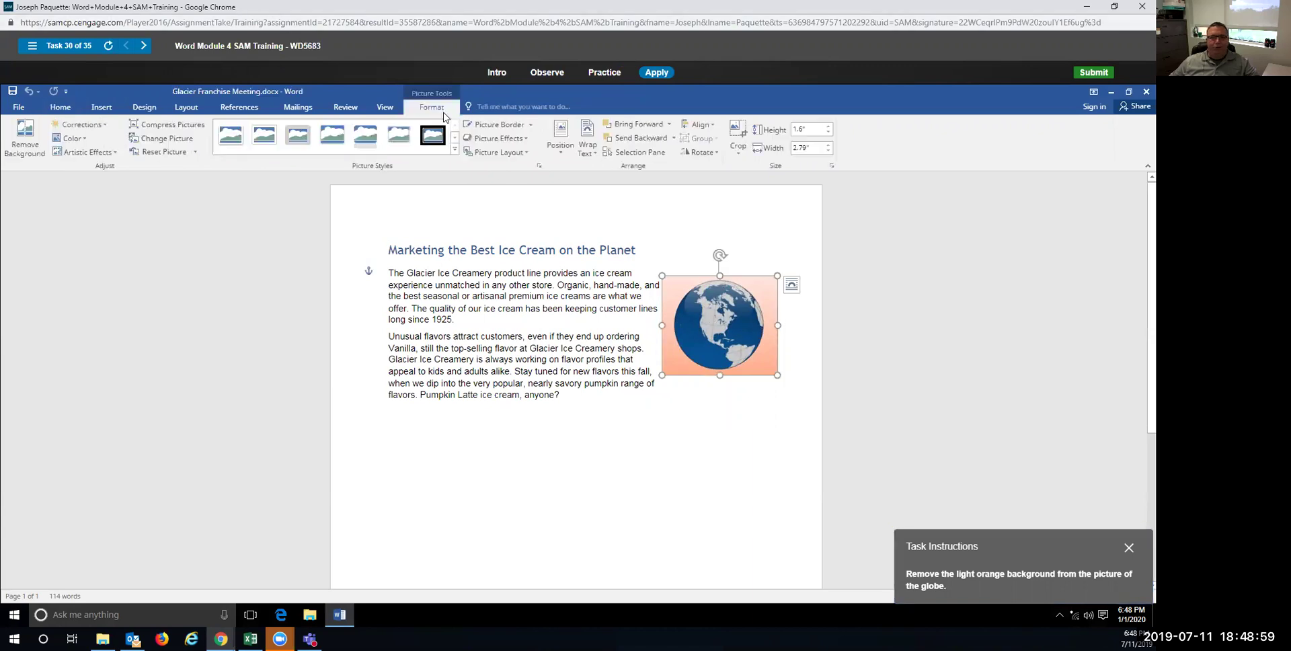
left_click(21, 138)
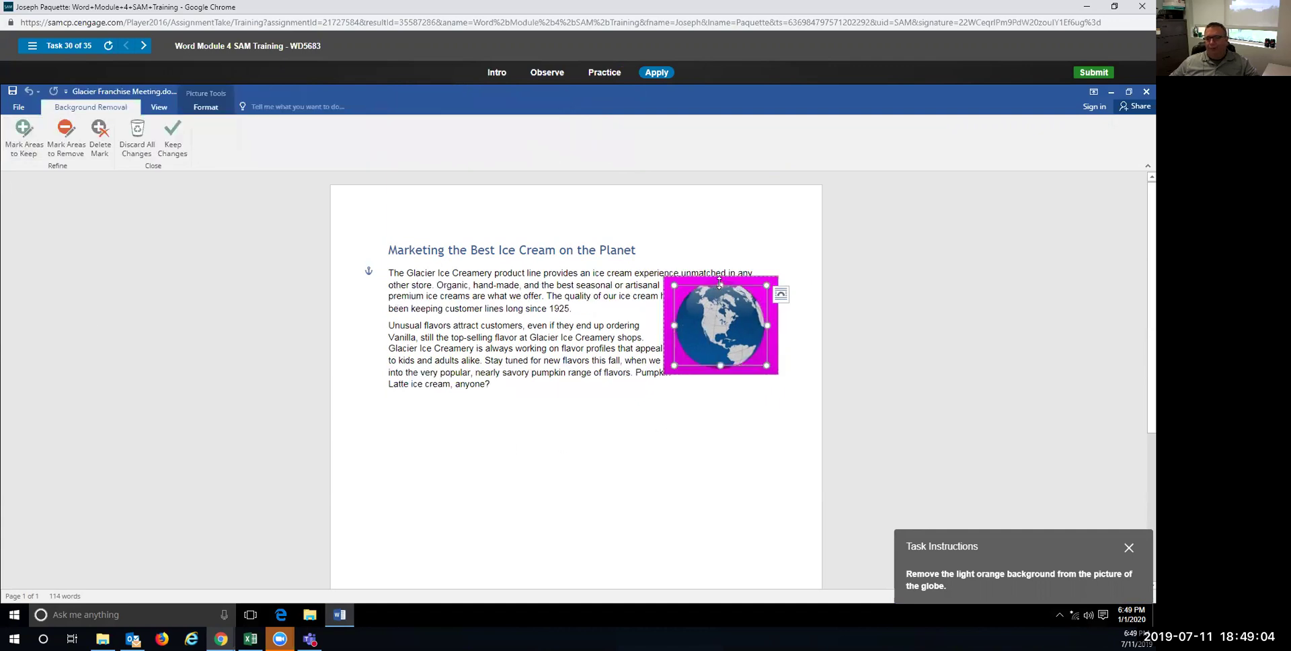
left_click_drag(719, 282, 719, 277)
left_click_drag(721, 368, 721, 366)
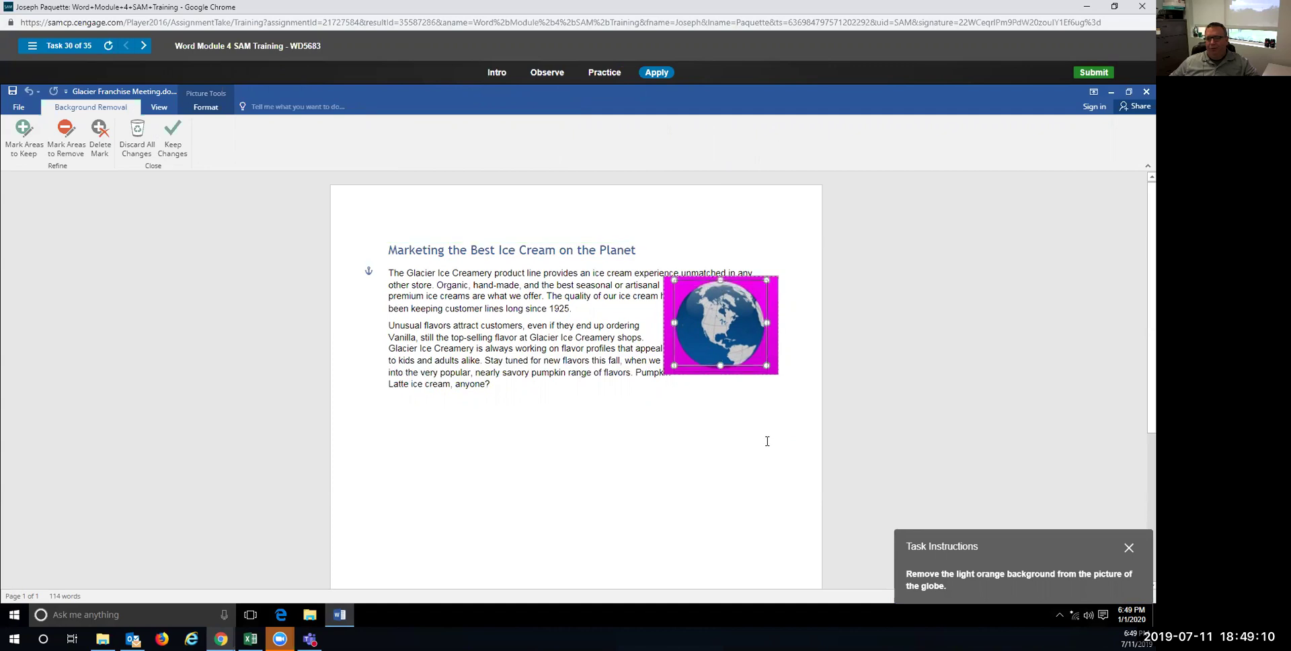
left_click(172, 138)
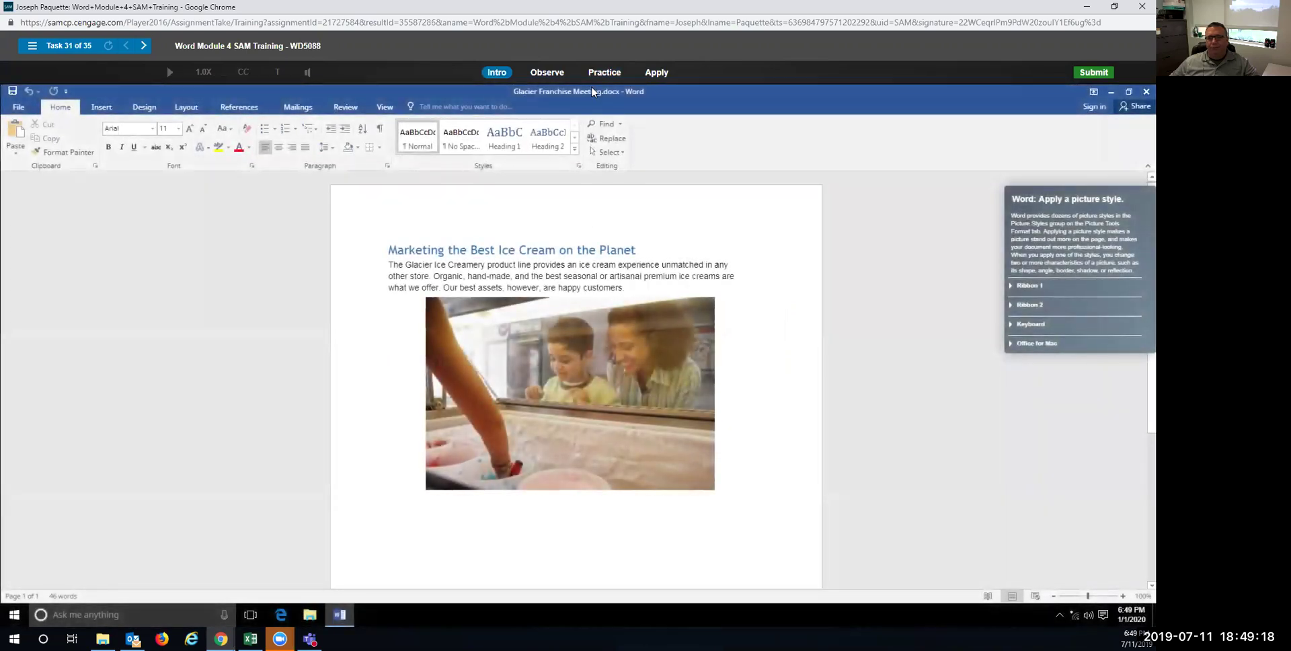
Start the Practice run of task 31 and apply the Snip Diagonal Corner, White picture style to the picture.
left_click(594, 74)
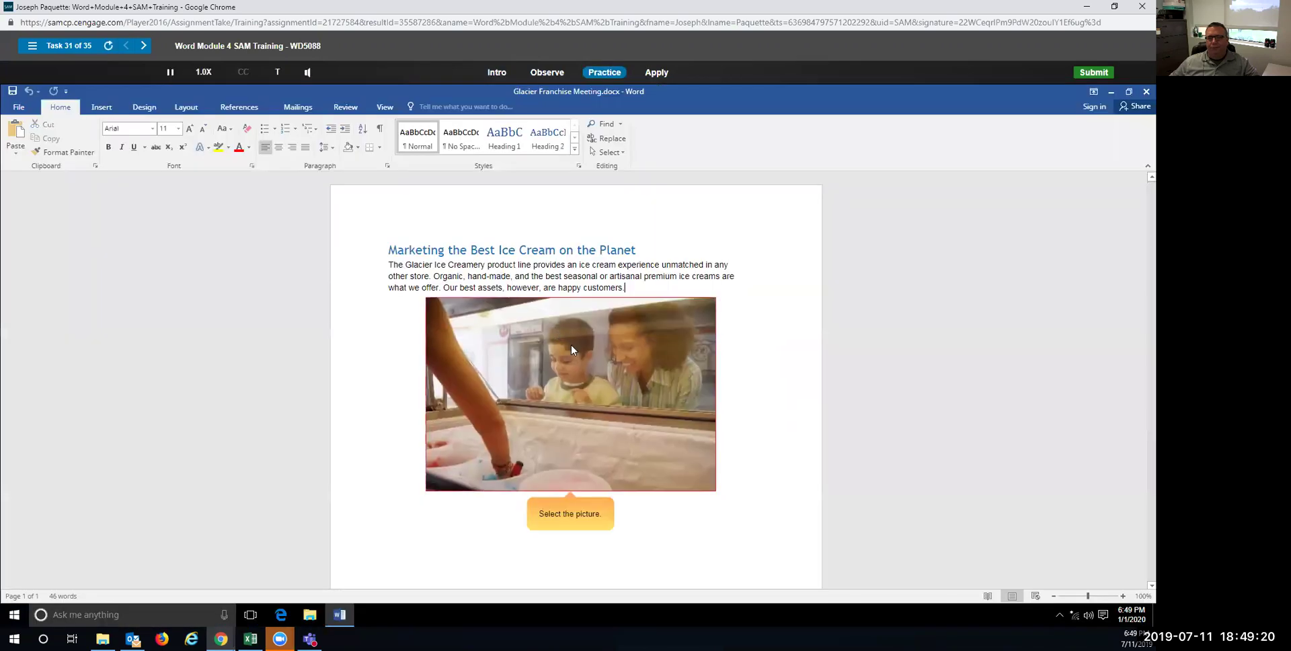
left_click(618, 371)
left_click(419, 108)
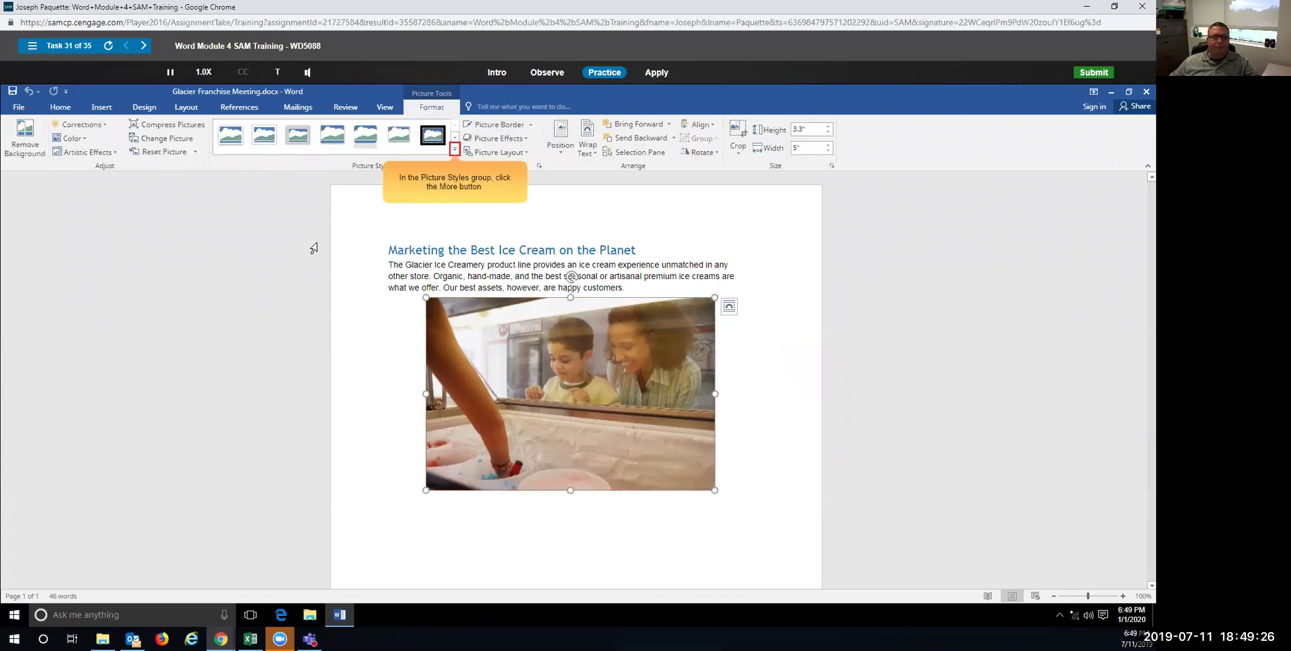
left_click(454, 152)
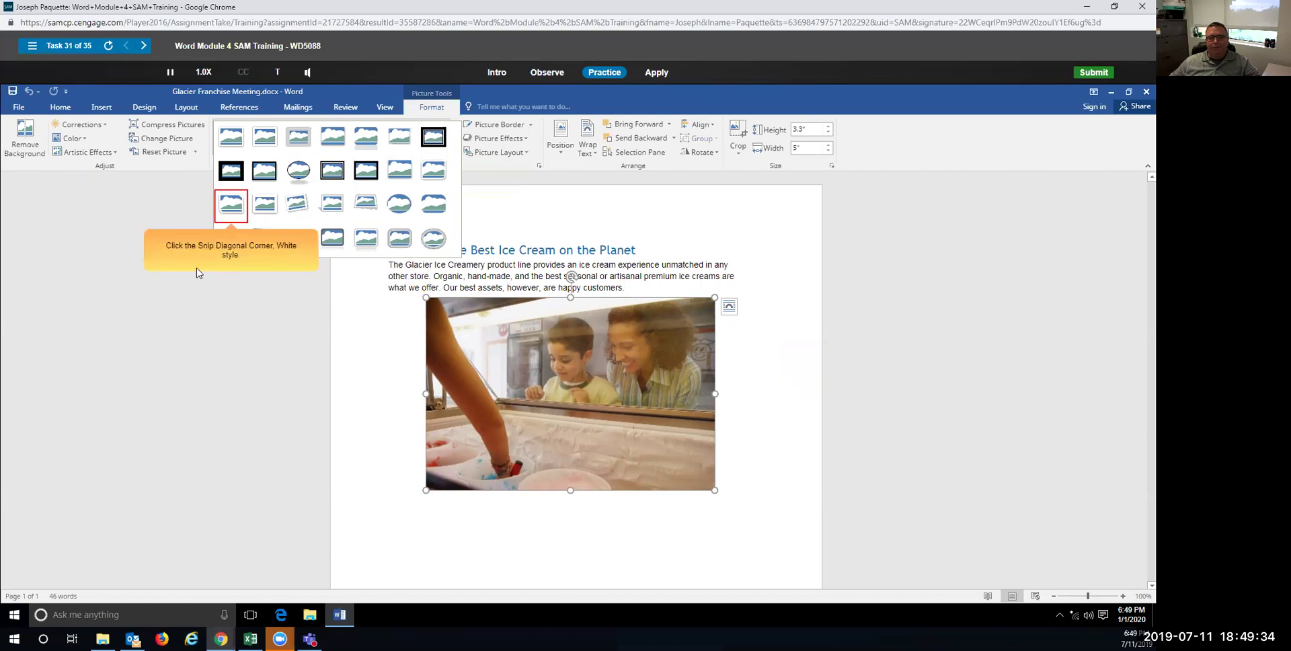
left_click(229, 211)
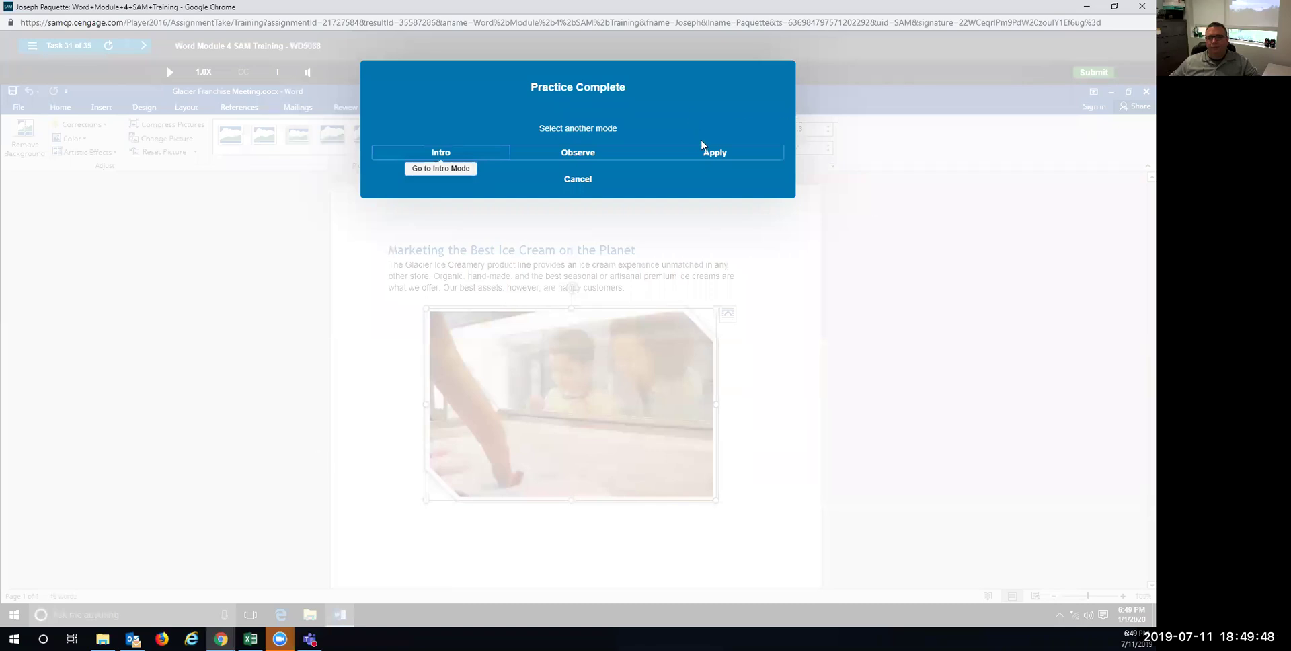
Switch task 31 to Apply mode and give the picture the Snip Diagonal Corner, White style.
left_click(714, 154)
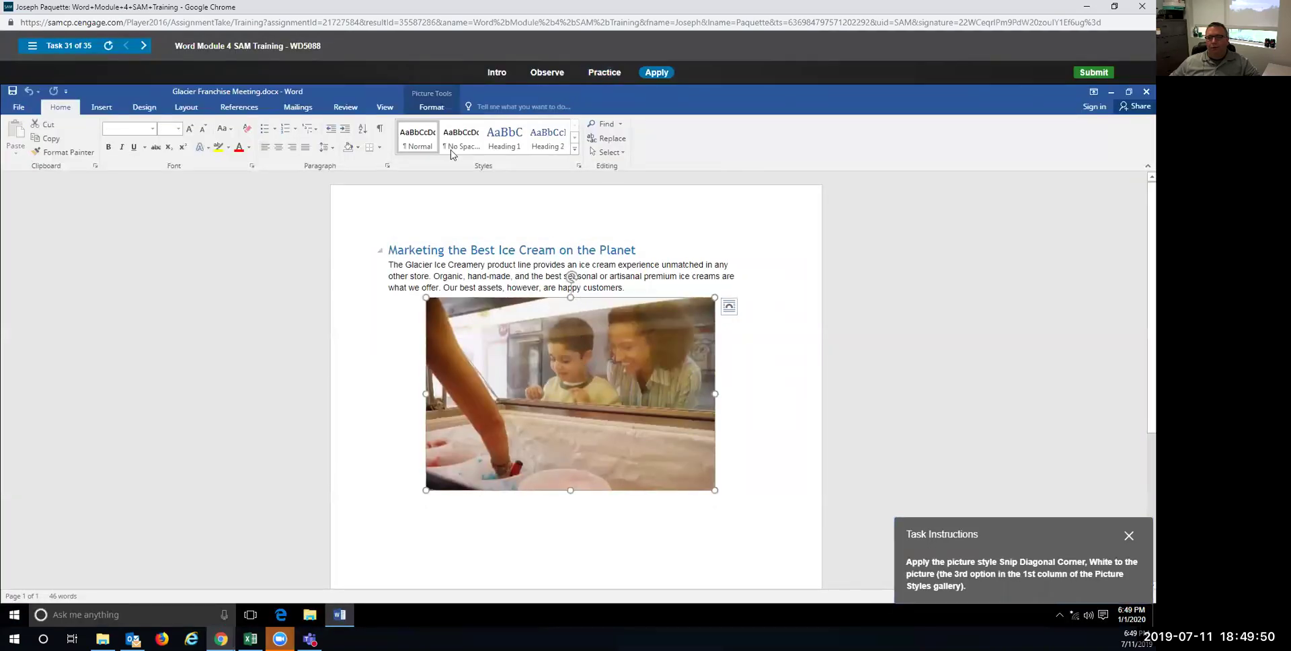
left_click(418, 105)
left_click(451, 161)
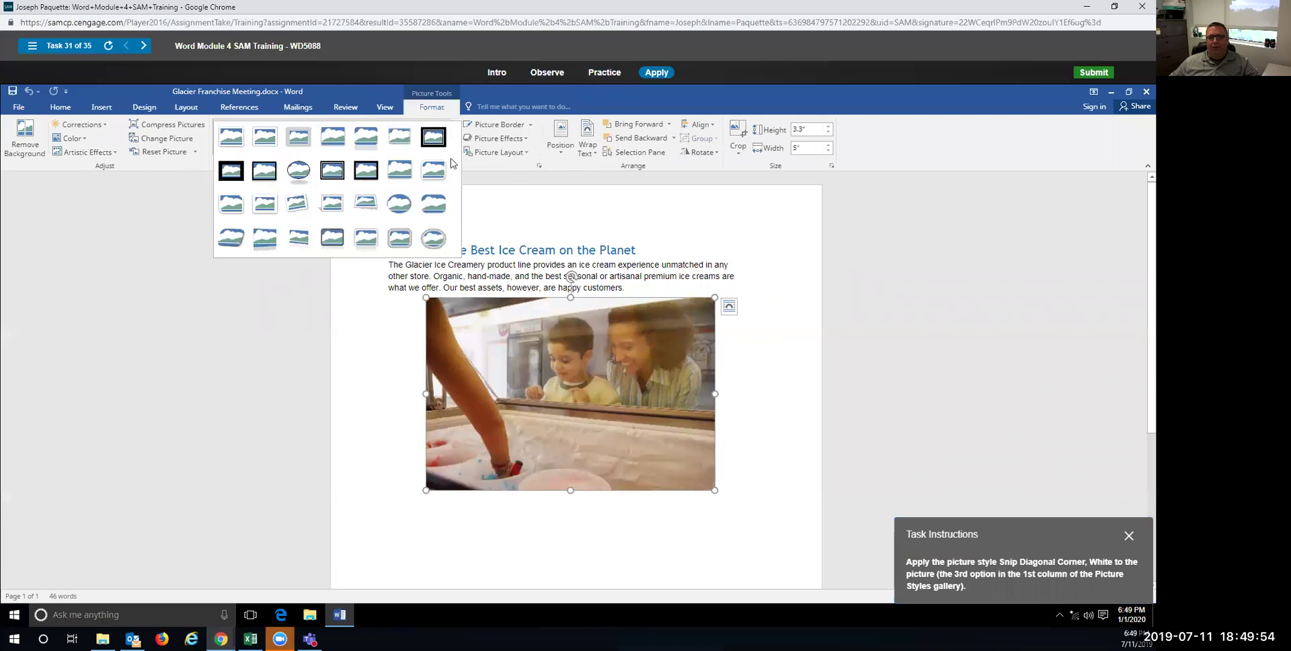
left_click(232, 204)
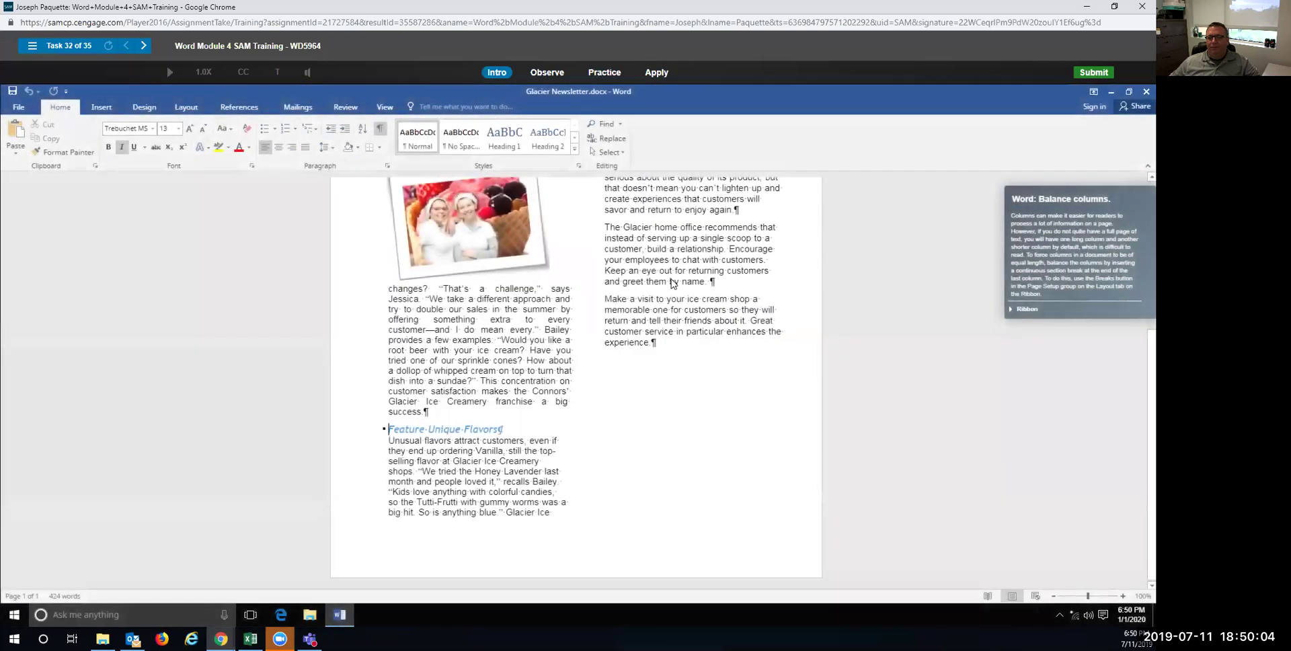
Start the Practice run of task 32 and insert a Continuous section break at the end of the second column.
left_click(604, 72)
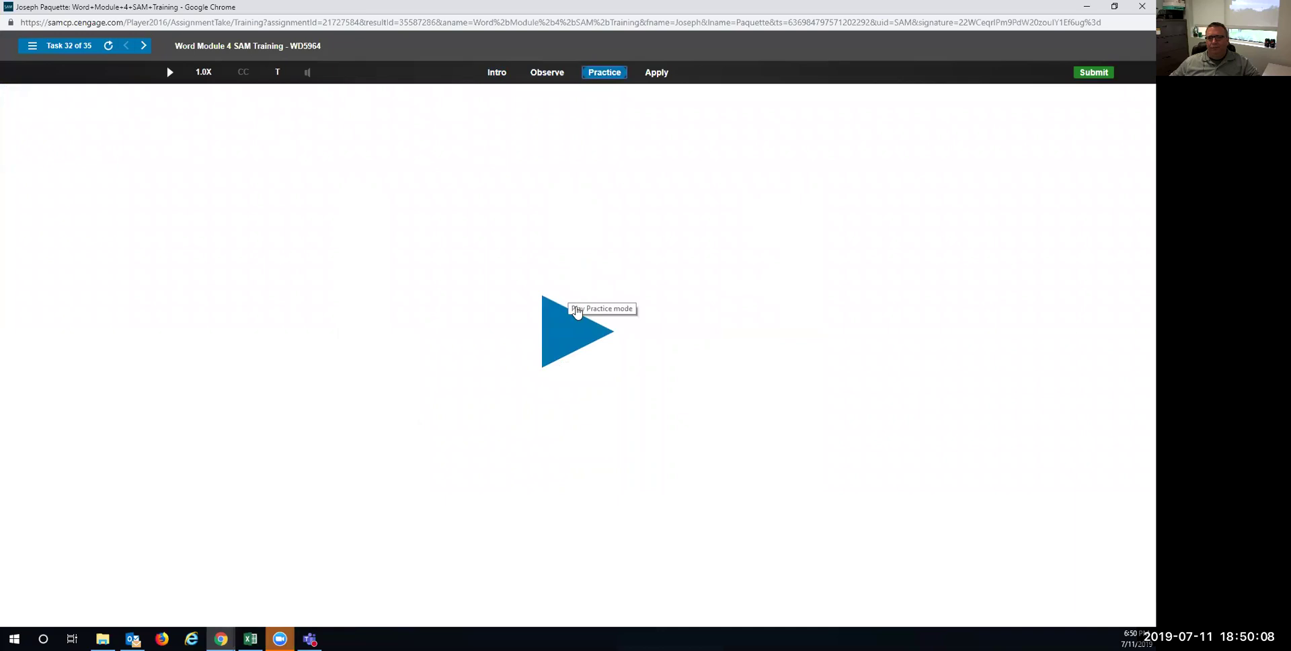
left_click(576, 344)
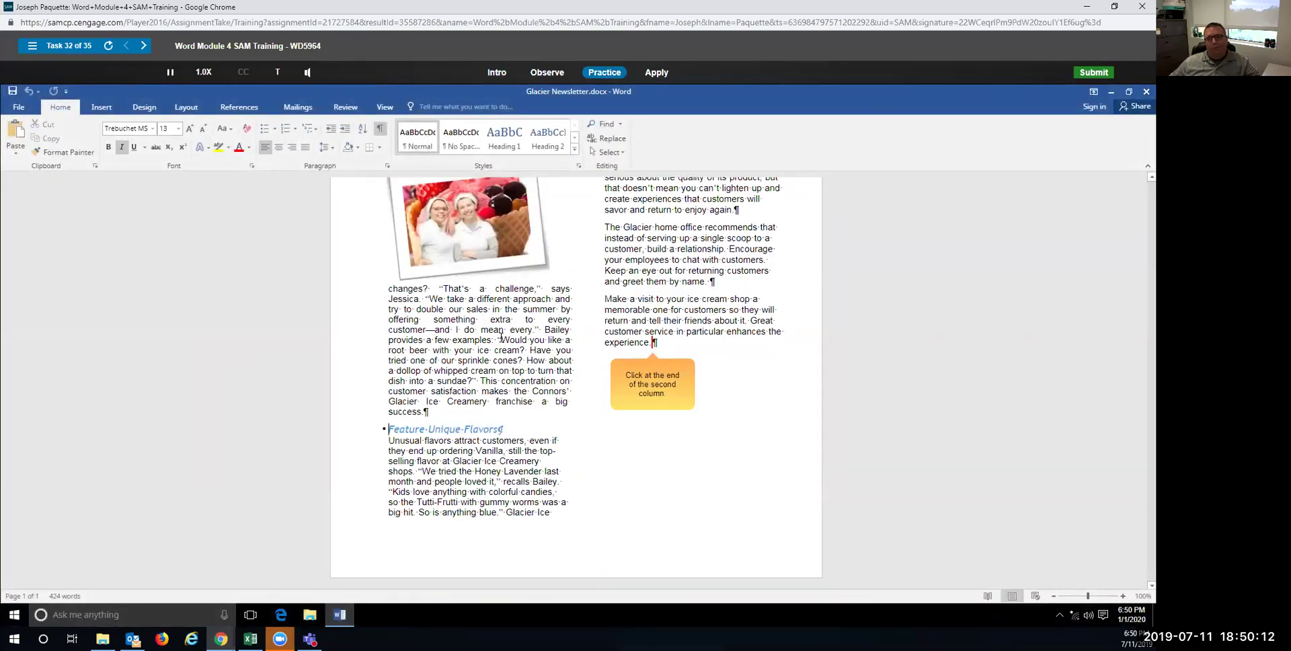
left_click(653, 343)
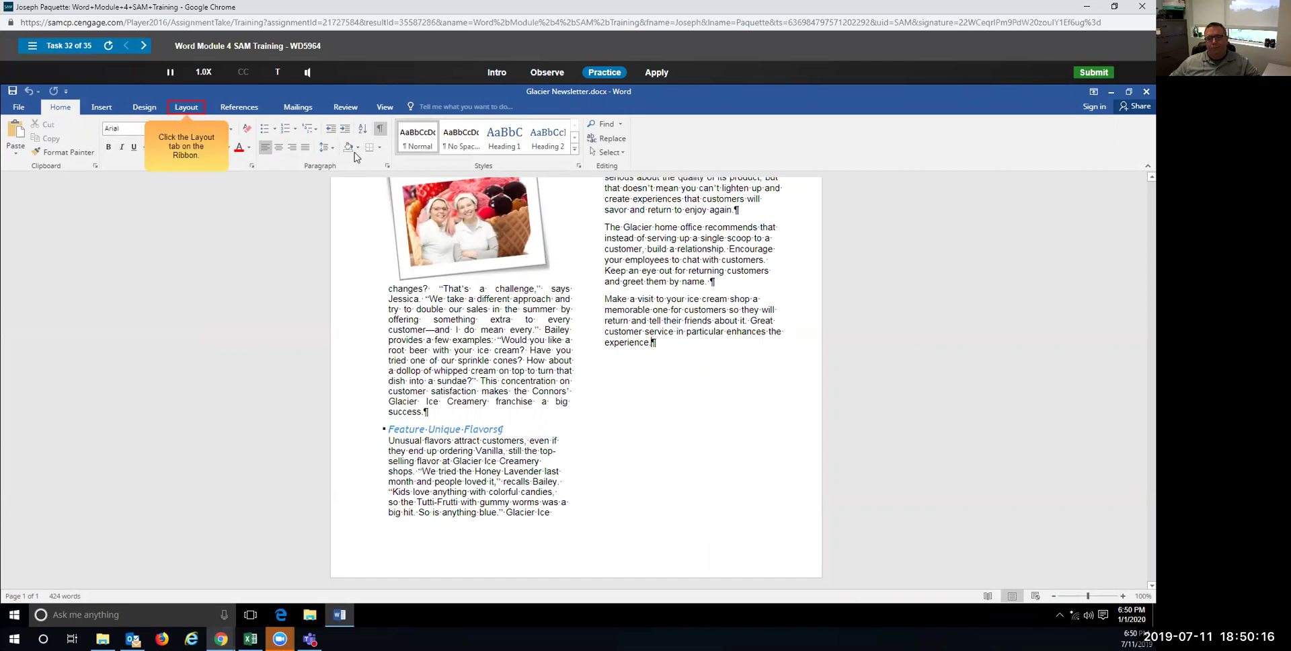
left_click(185, 109)
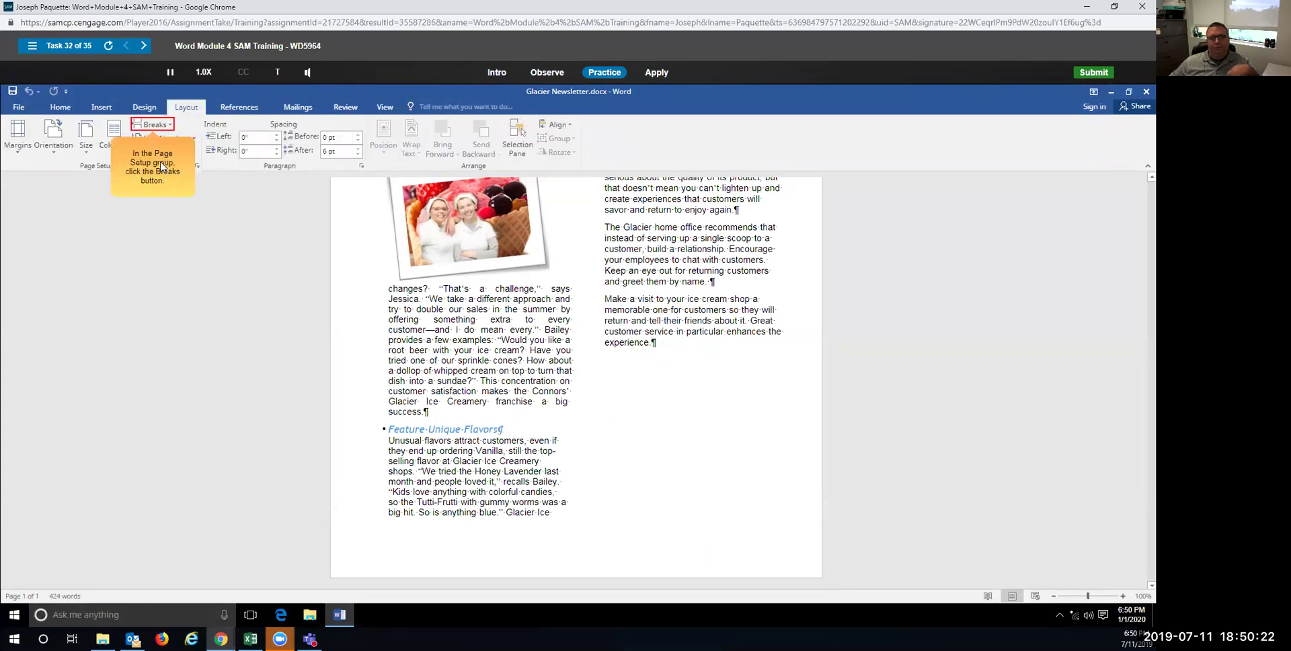
left_click(160, 125)
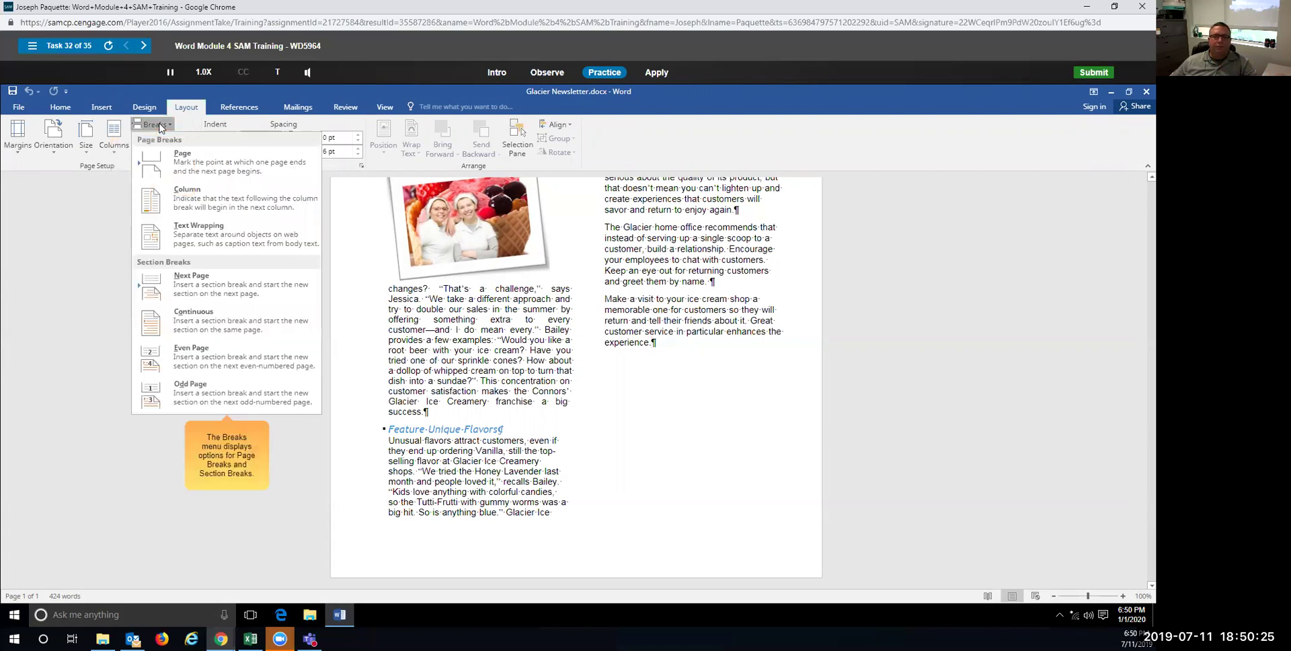
left_click(204, 316)
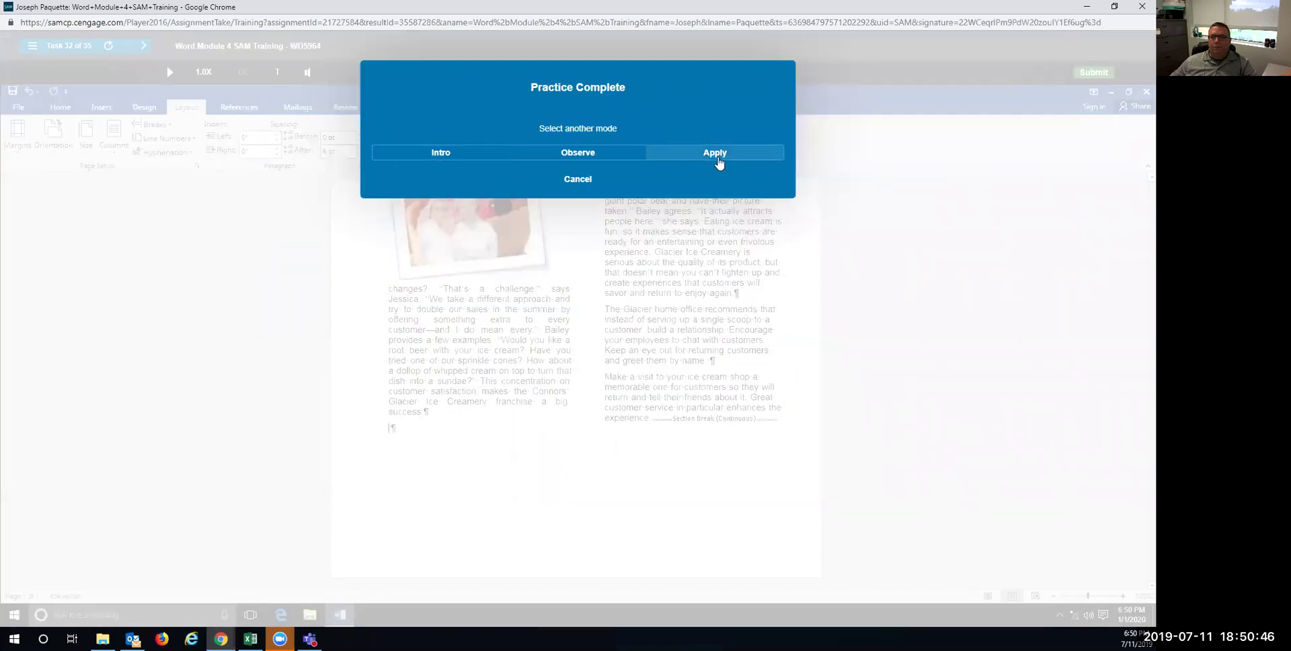
Switch task 32 to Apply mode and insert a Continuous section break at the end of the document's last paragraph.
left_click(716, 154)
scroll(728, 413, "up", 6)
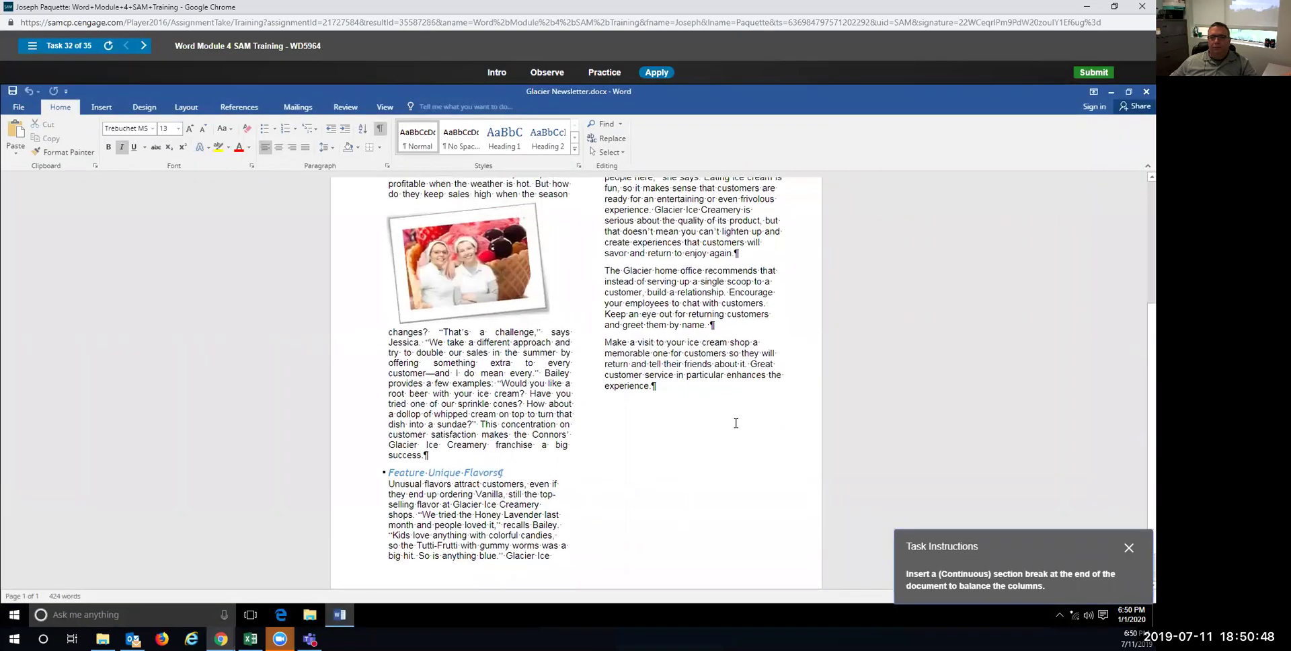
scroll(735, 424, "down", 5)
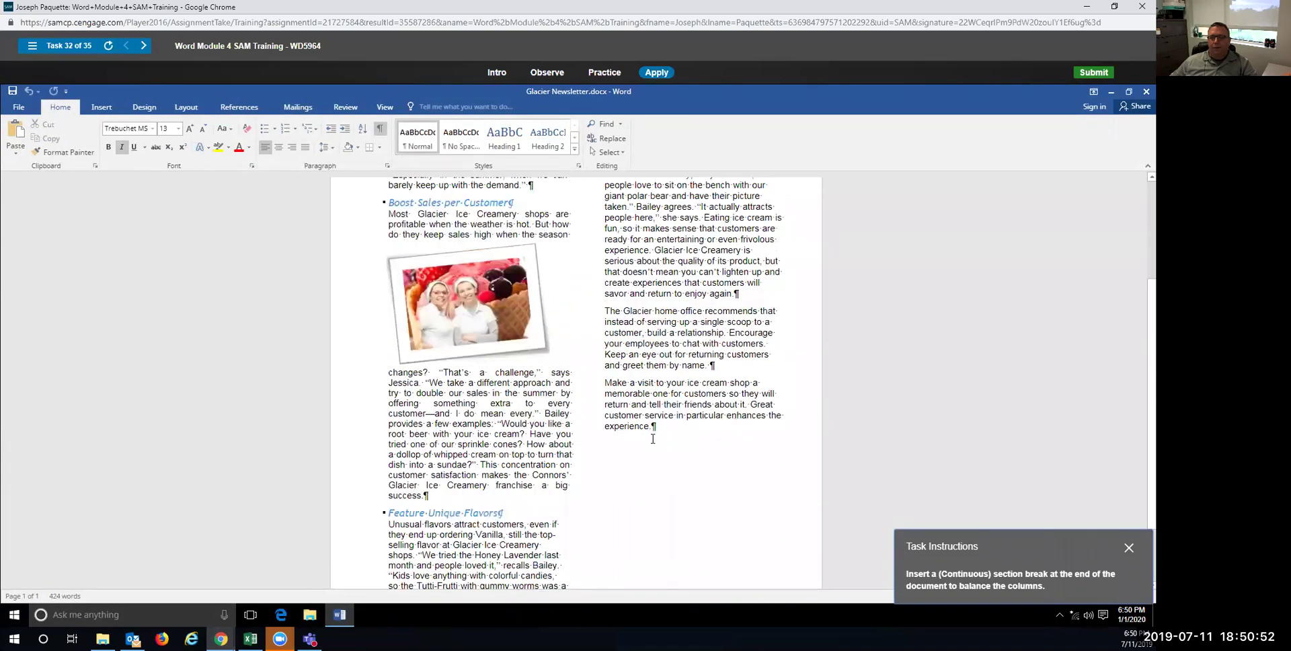
left_click(654, 426)
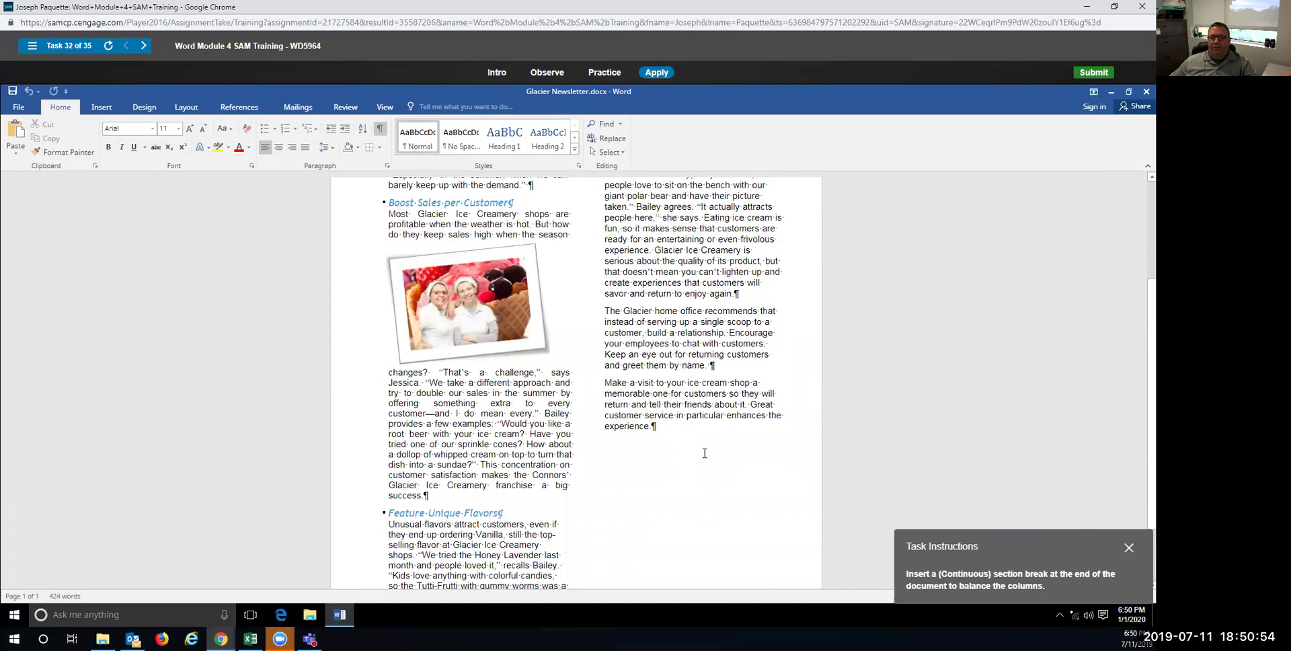
scroll(610, 415, "up", 1)
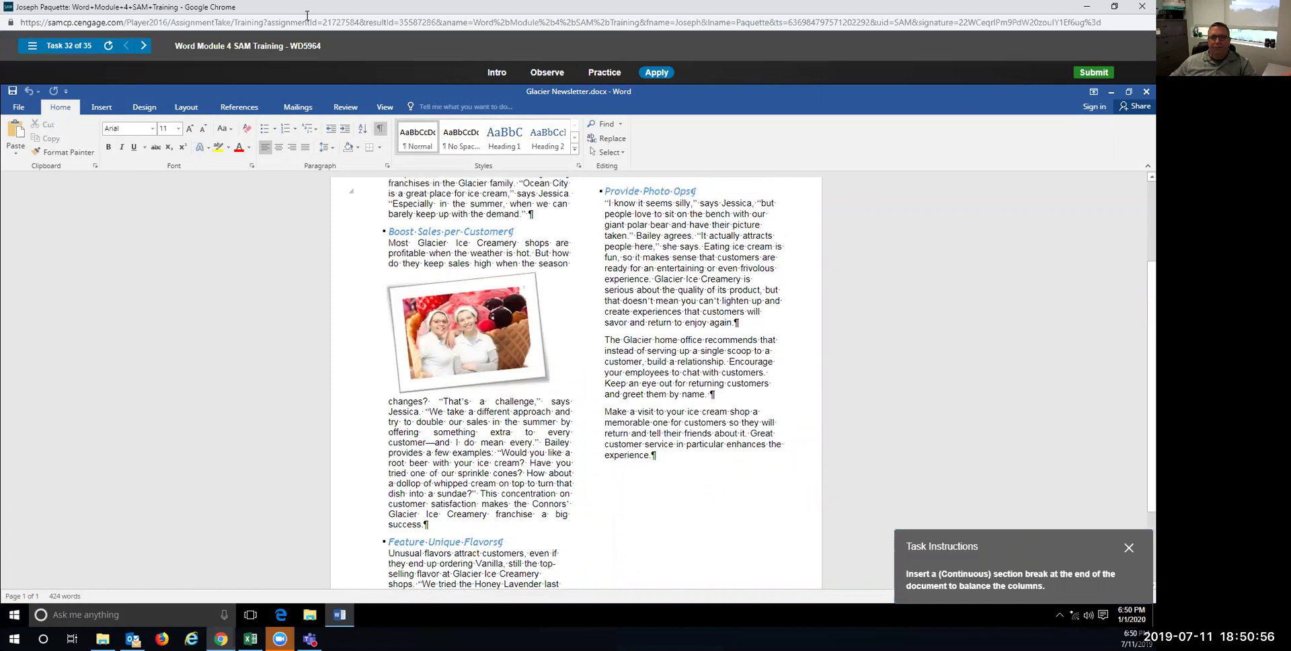
left_click(195, 110)
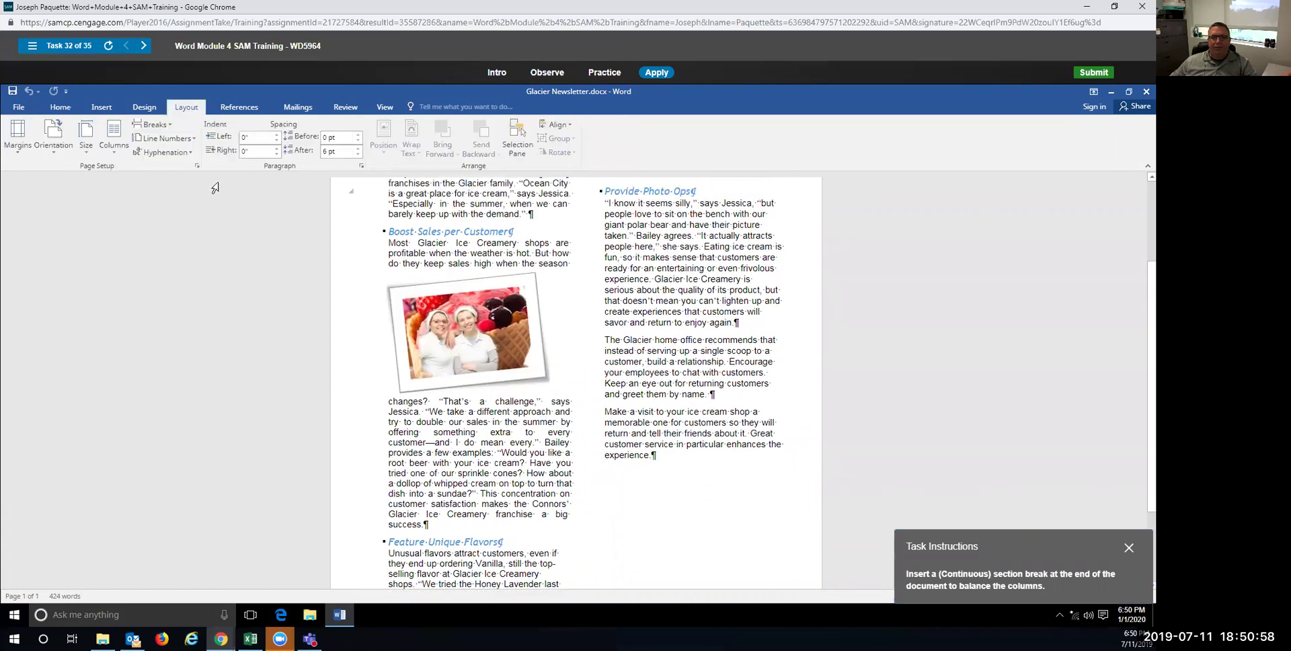
left_click(170, 126)
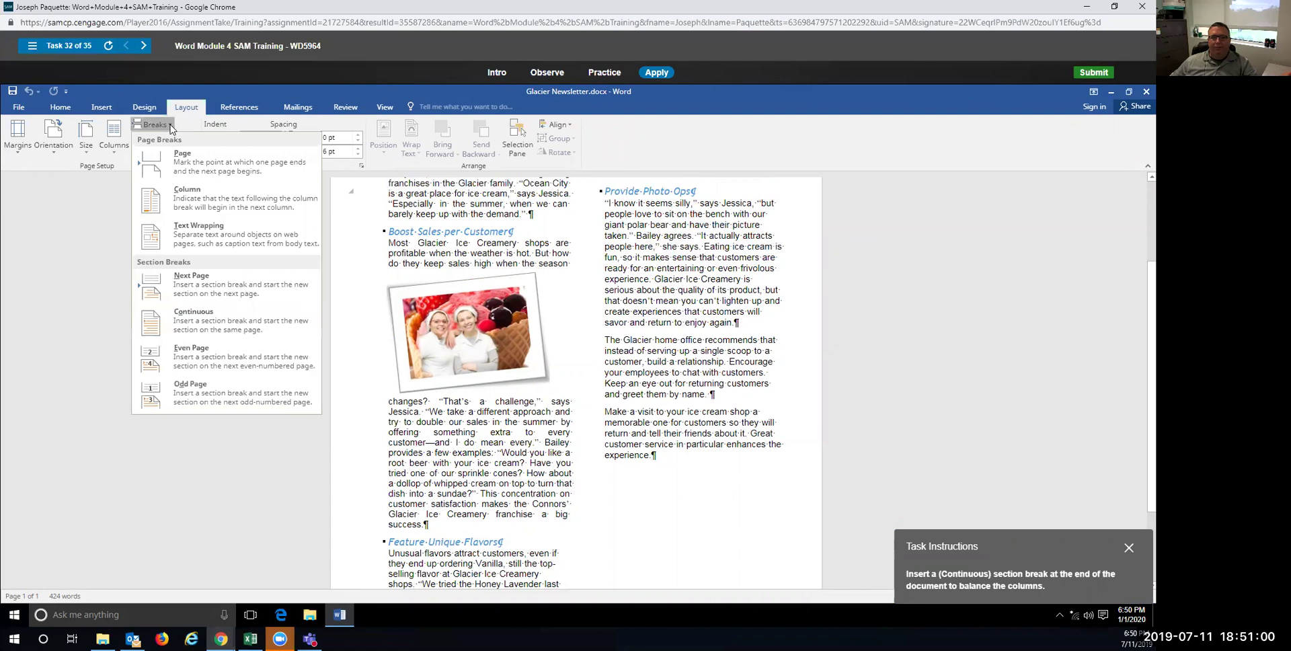
left_click(193, 325)
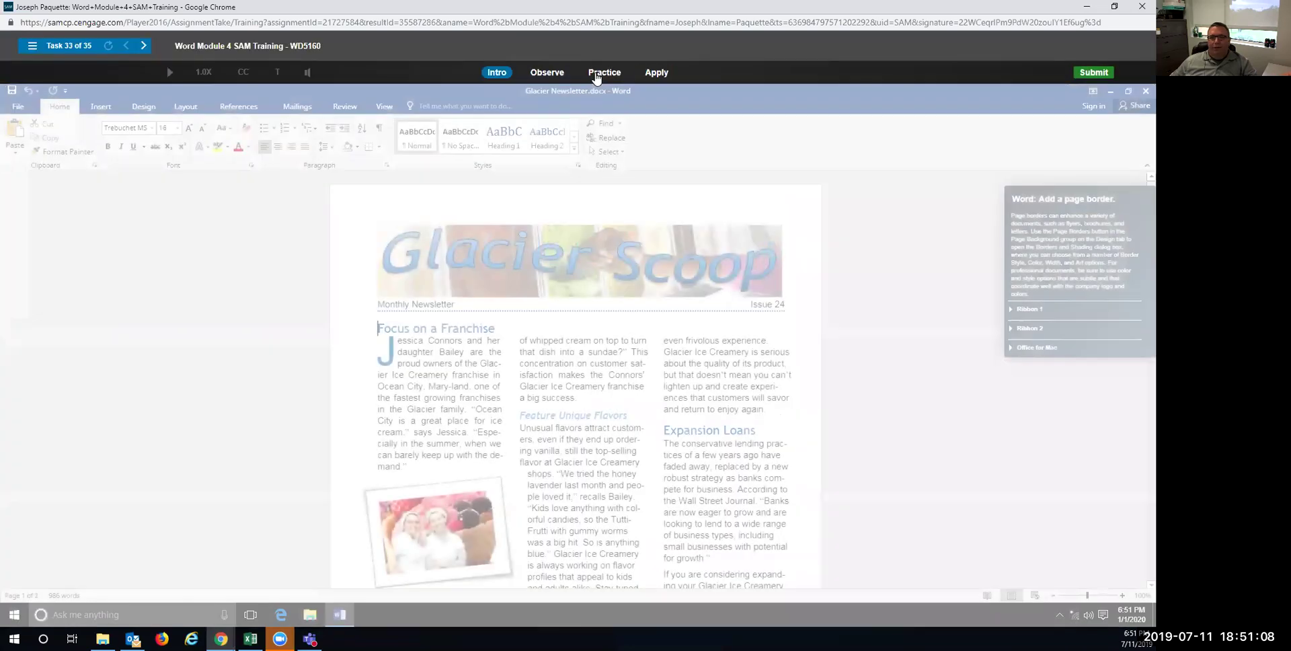
Start the Practice run of task 33 and choose the single zigzag line style for the newsletter's page border.
left_click(595, 74)
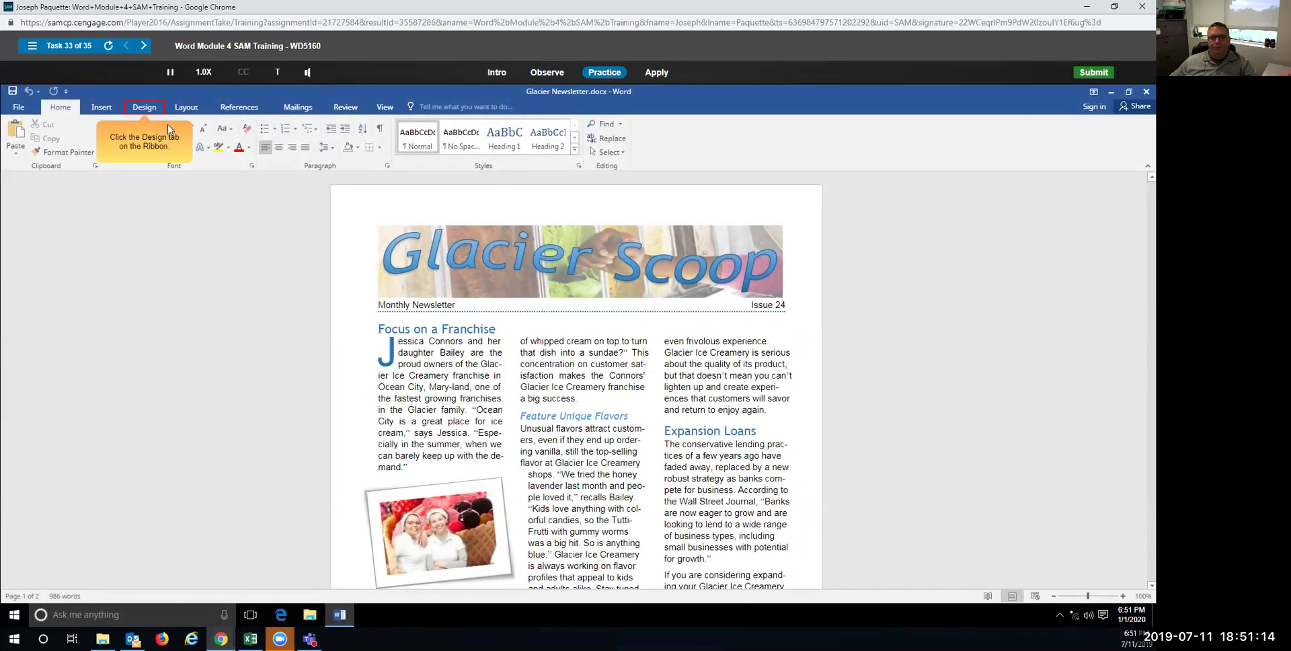
left_click(143, 108)
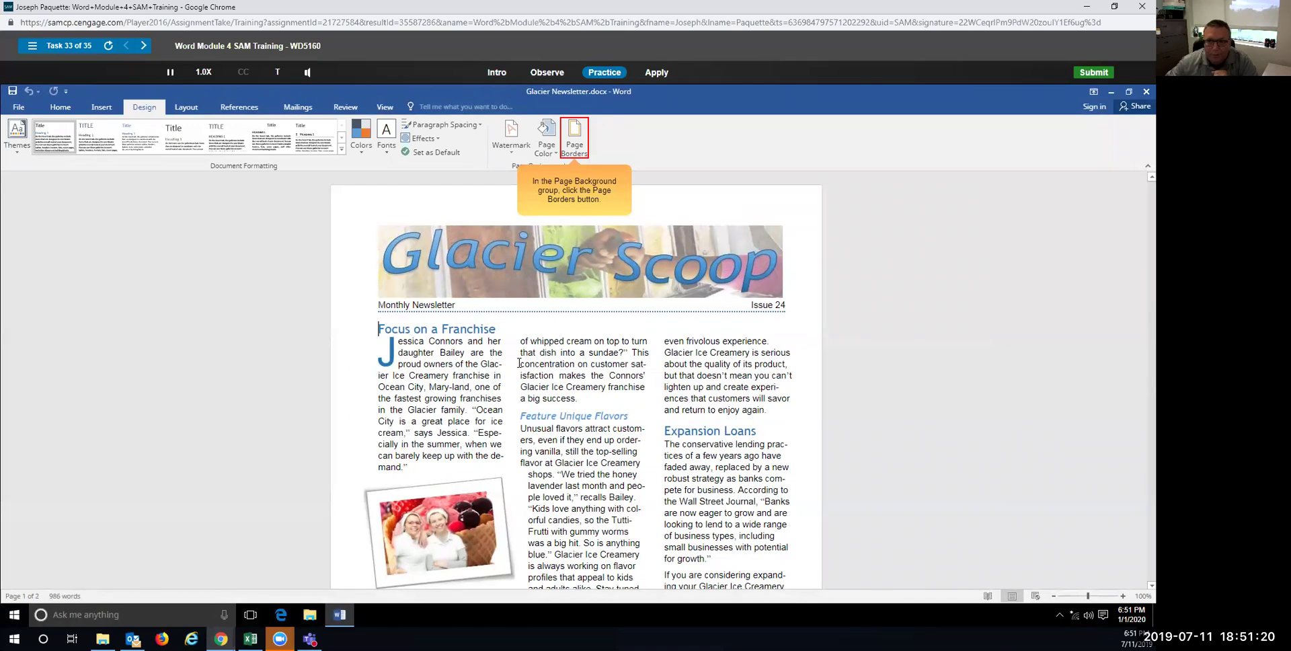
left_click(570, 150)
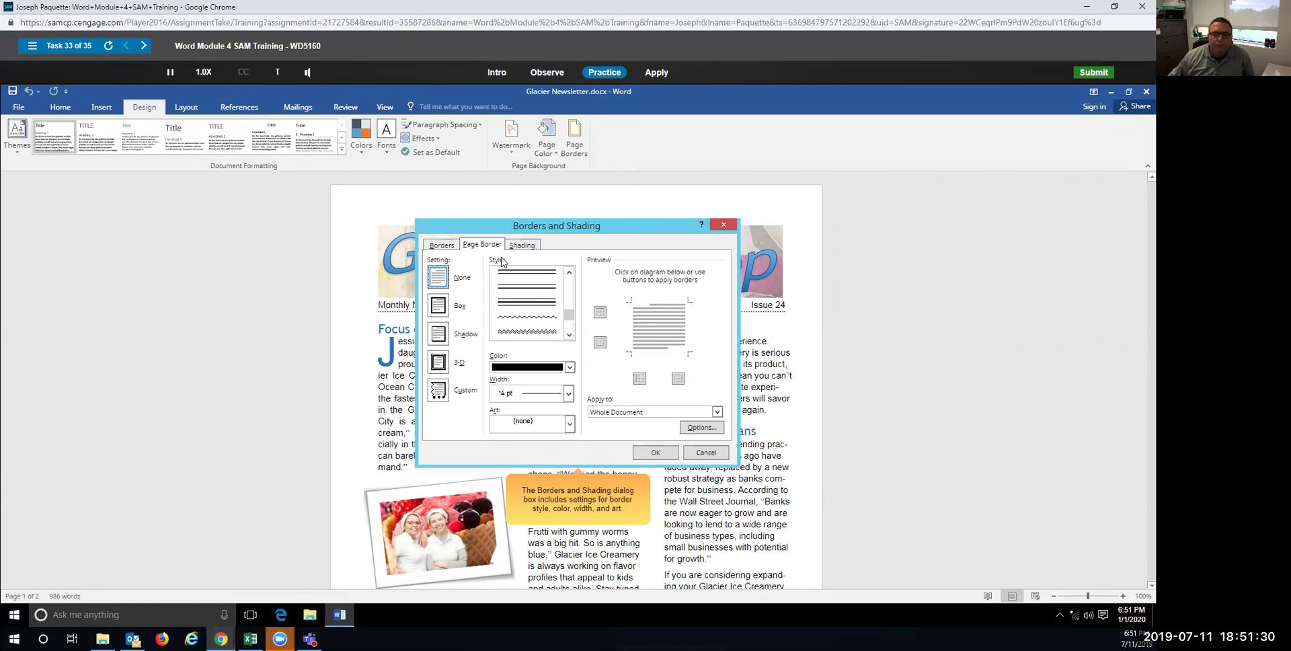
left_click(519, 317)
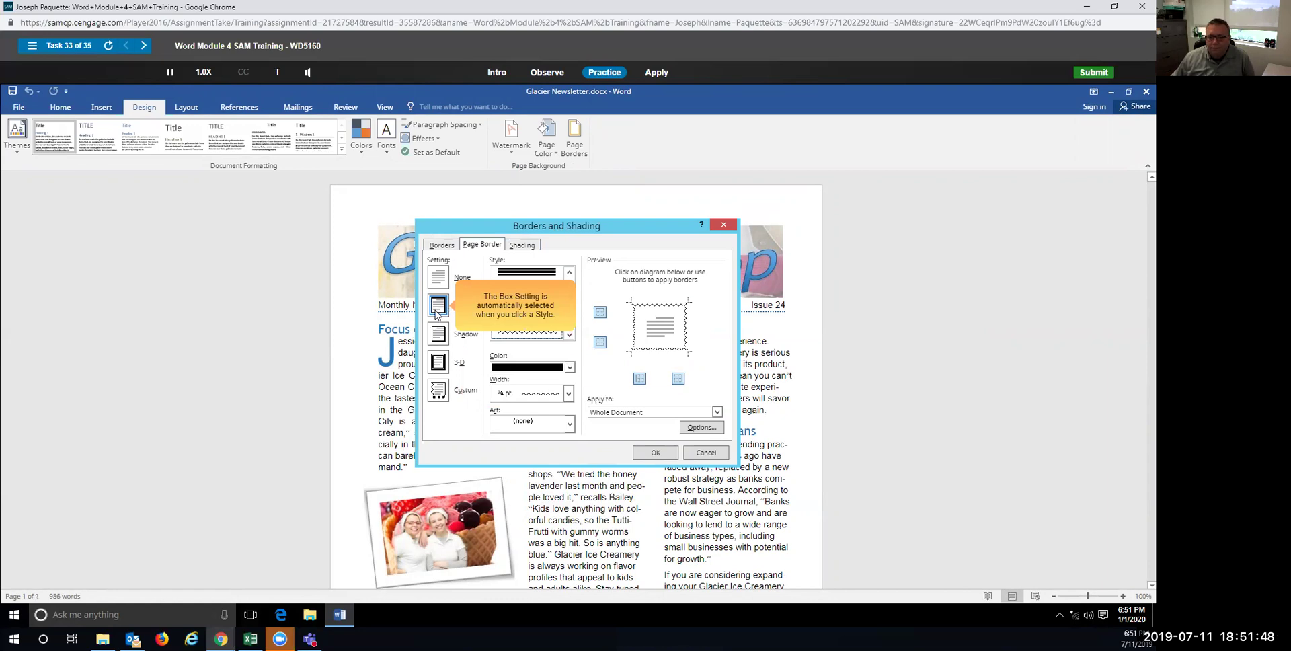
Color the zigzag page border Blue, Accent 6, set its width to 1 1/2 pt and apply it to the whole document.
left_click(570, 368)
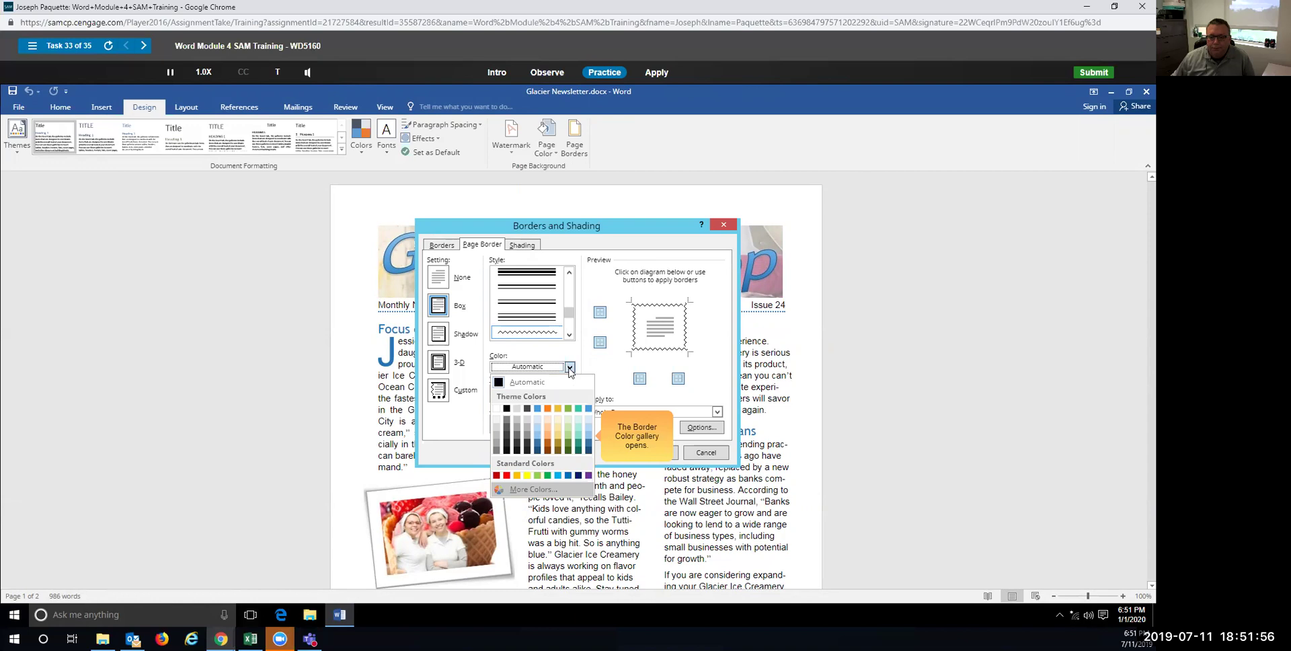
left_click(588, 409)
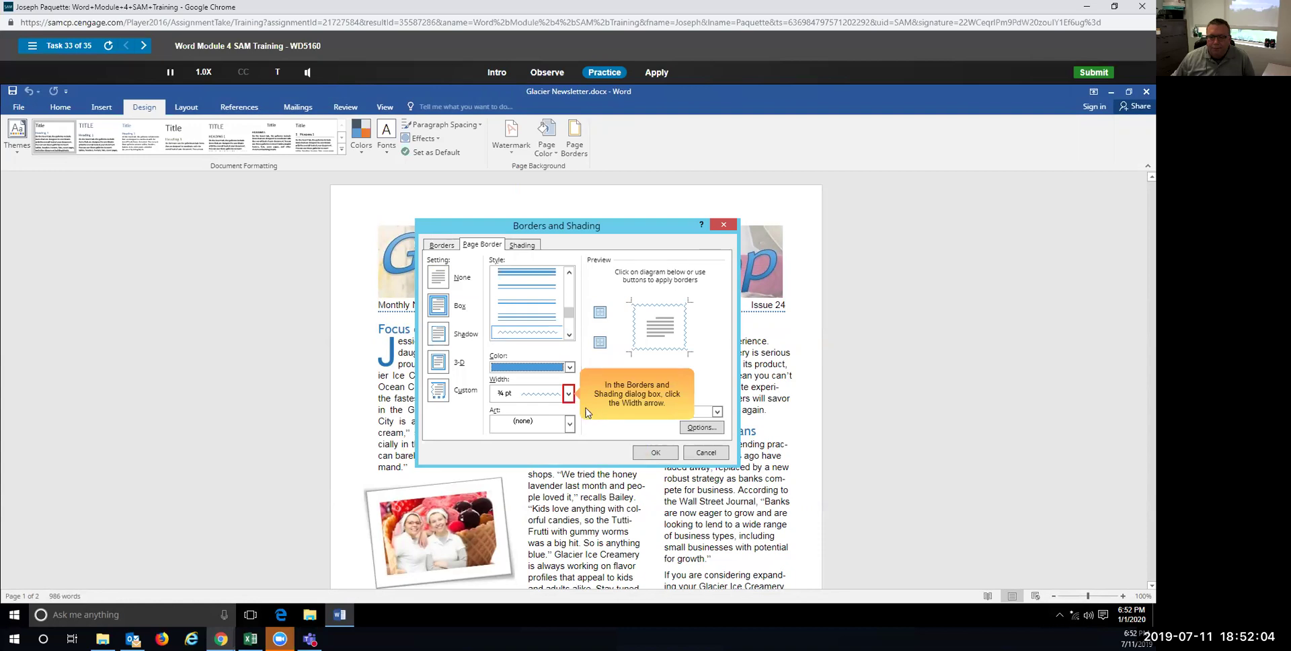
left_click(568, 394)
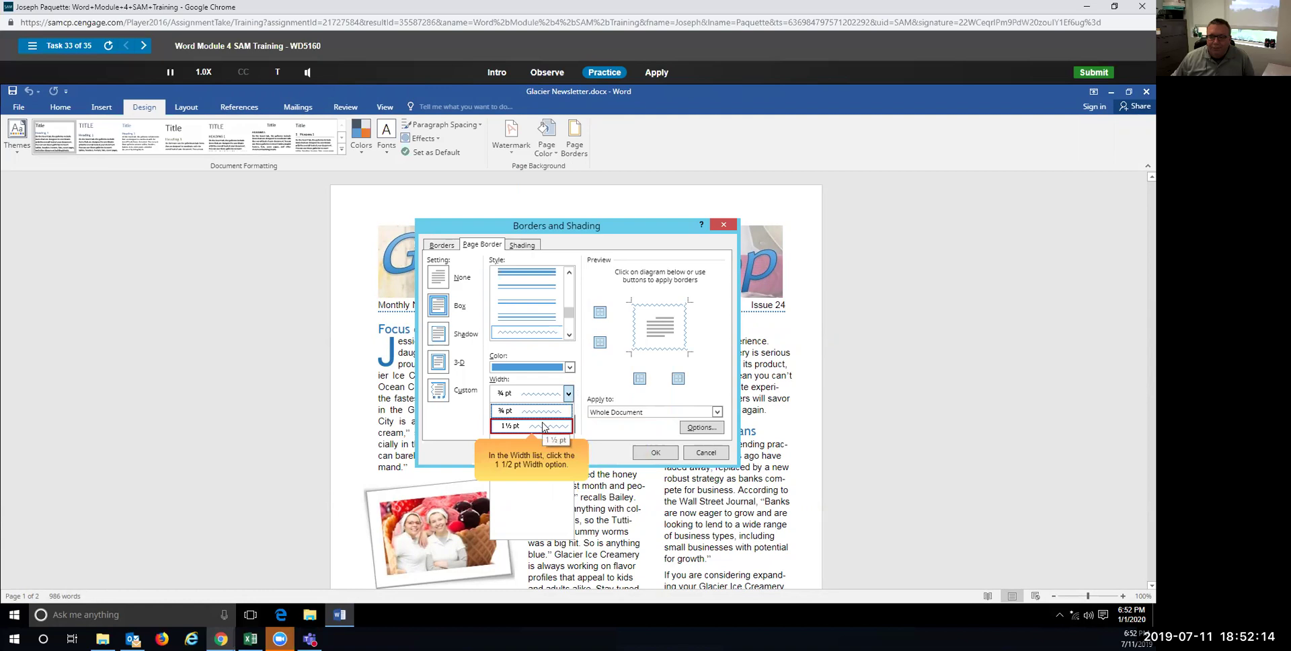
left_click(543, 426)
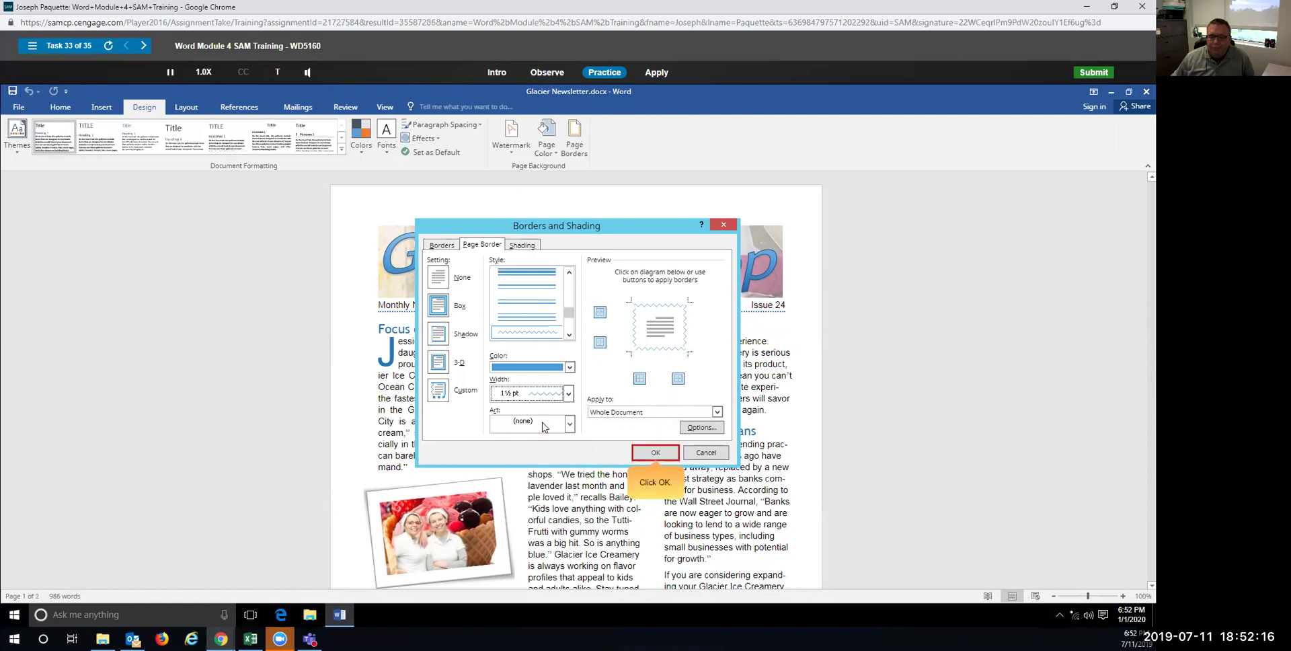
left_click(655, 452)
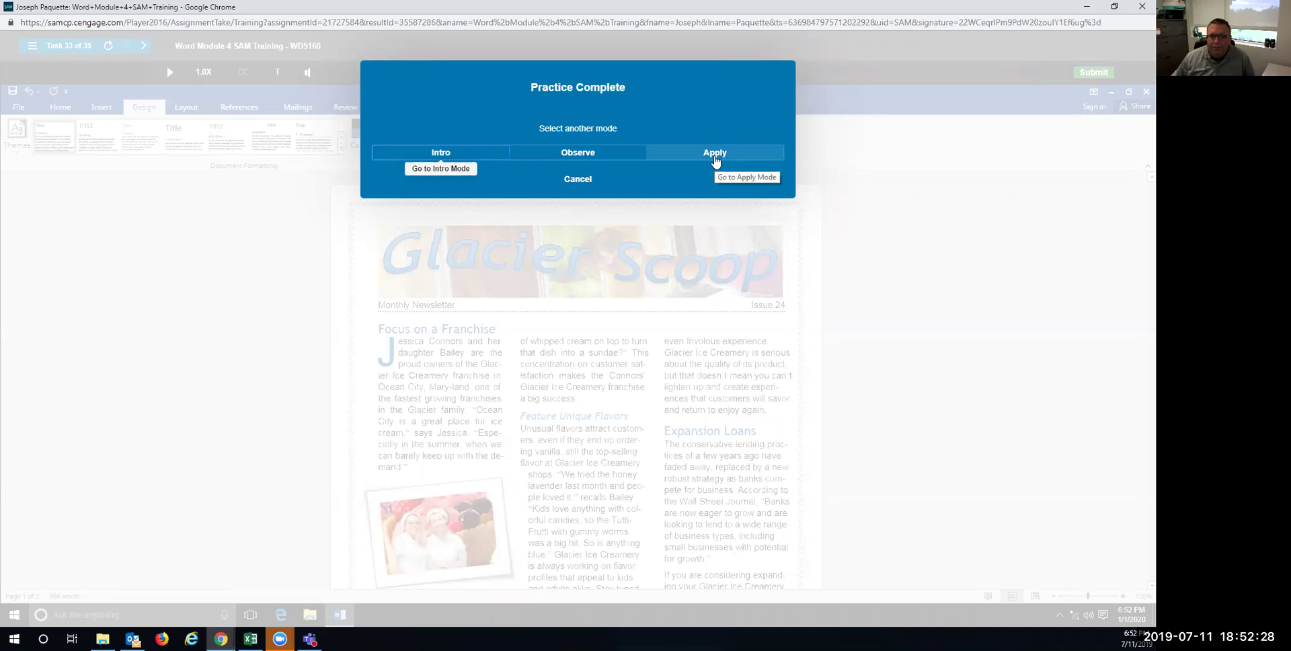
Switch task 33 to Apply mode and choose a Box page border with the single zigzag line style.
left_click(715, 154)
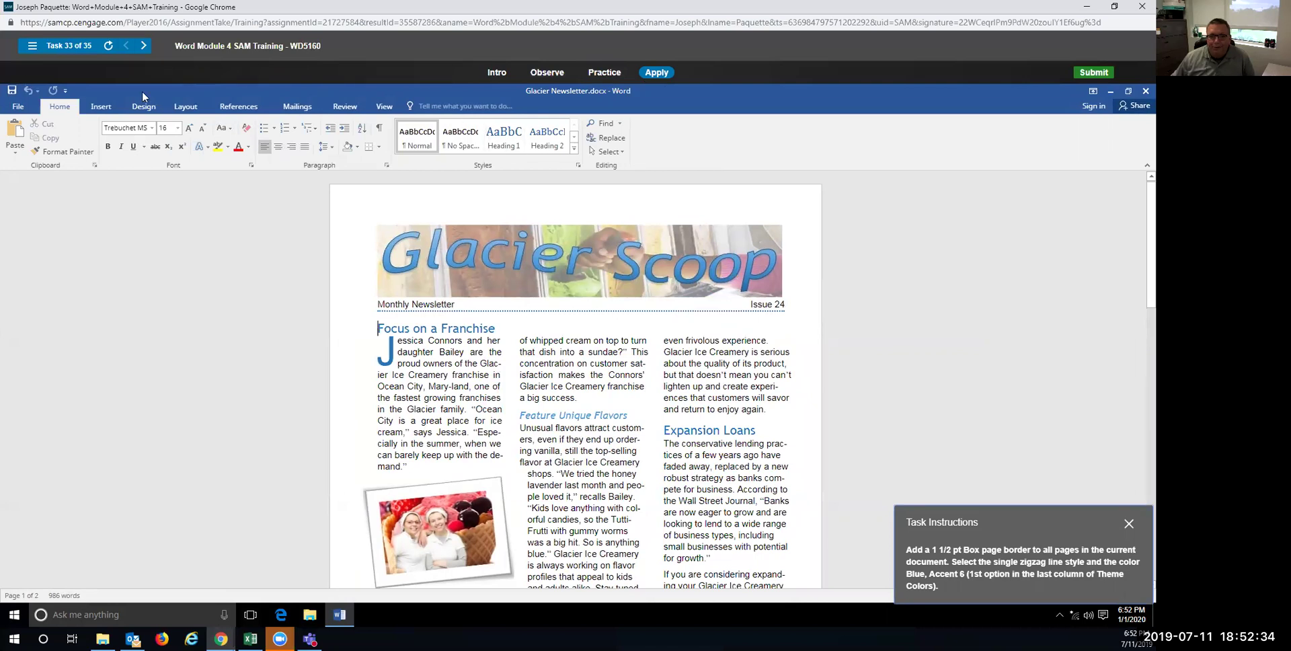
left_click(146, 108)
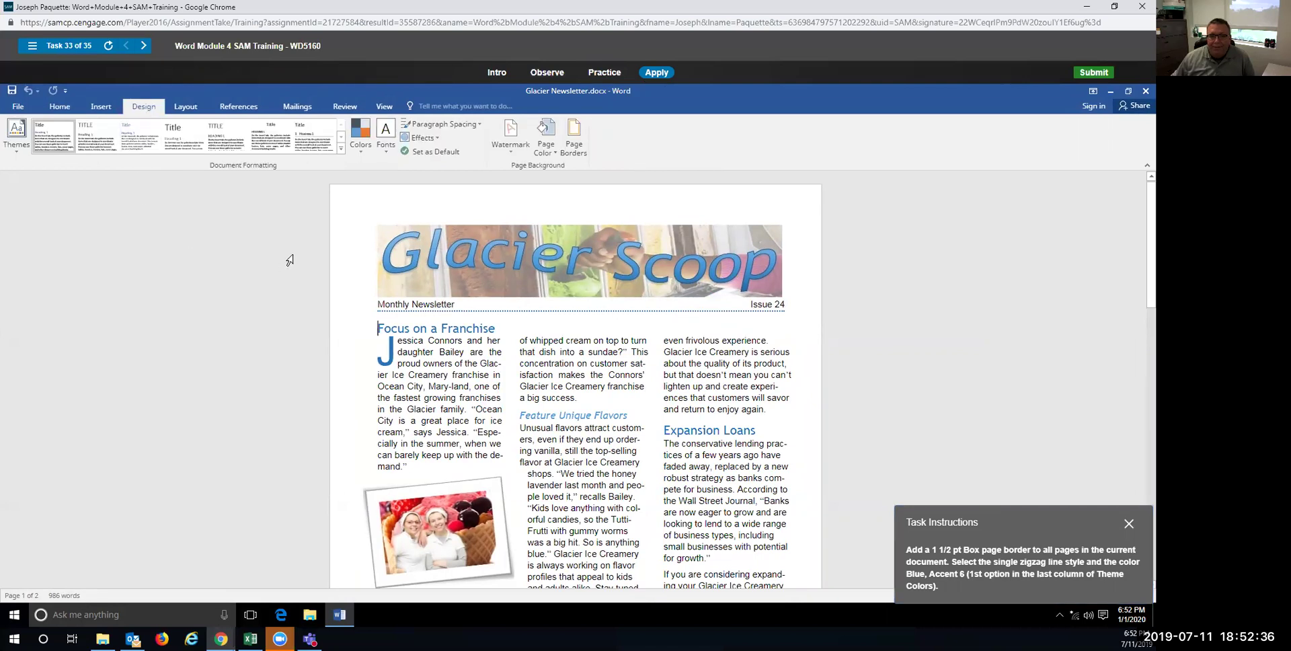
left_click(574, 148)
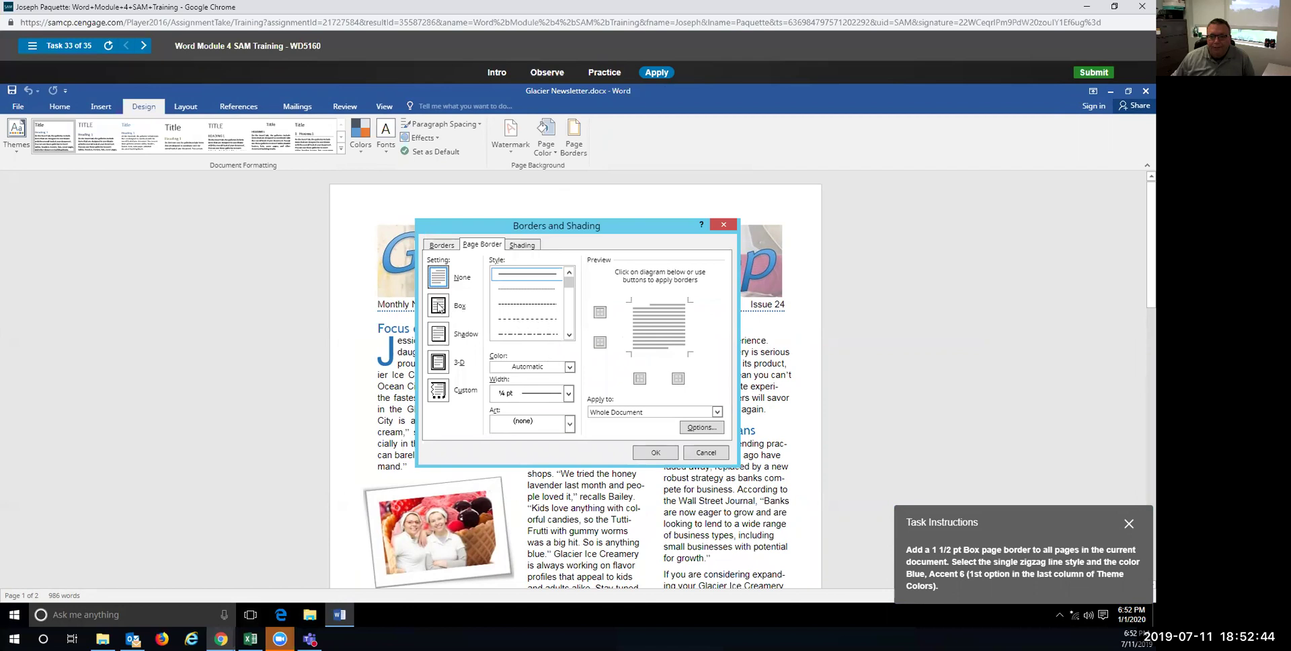
scroll(531, 316, "down", 5)
scroll(539, 318, "down", 2)
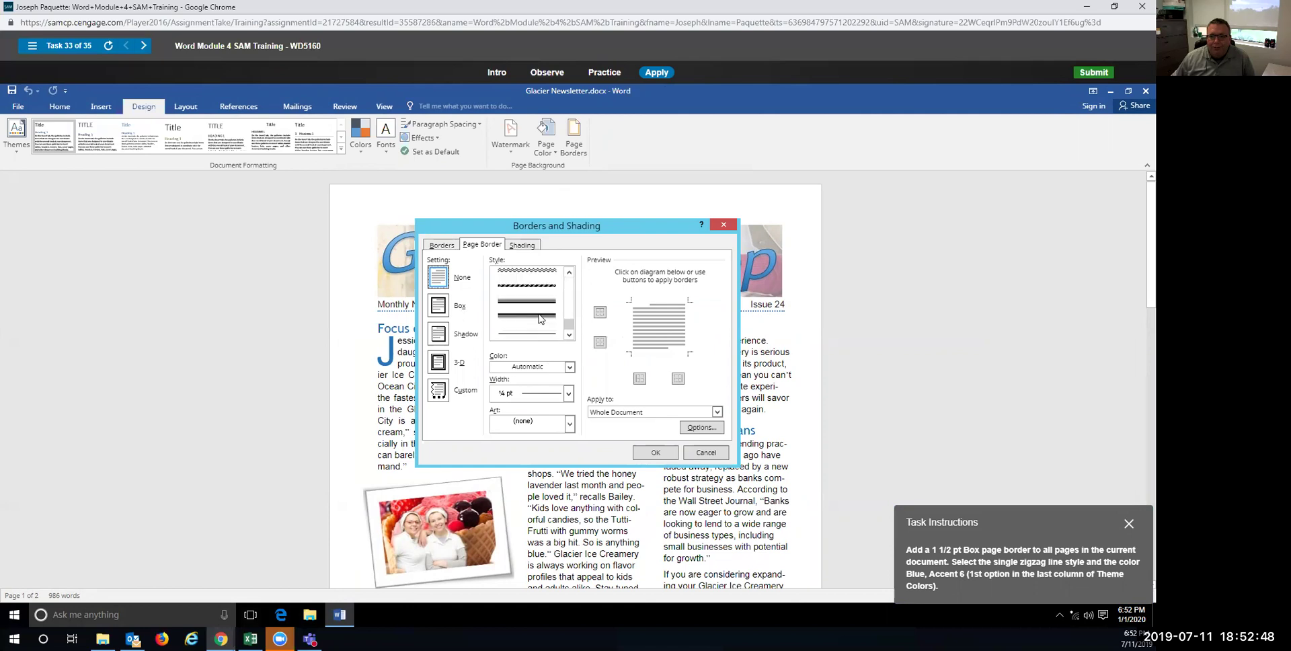
scroll(538, 319, "up", 1)
left_click(507, 300)
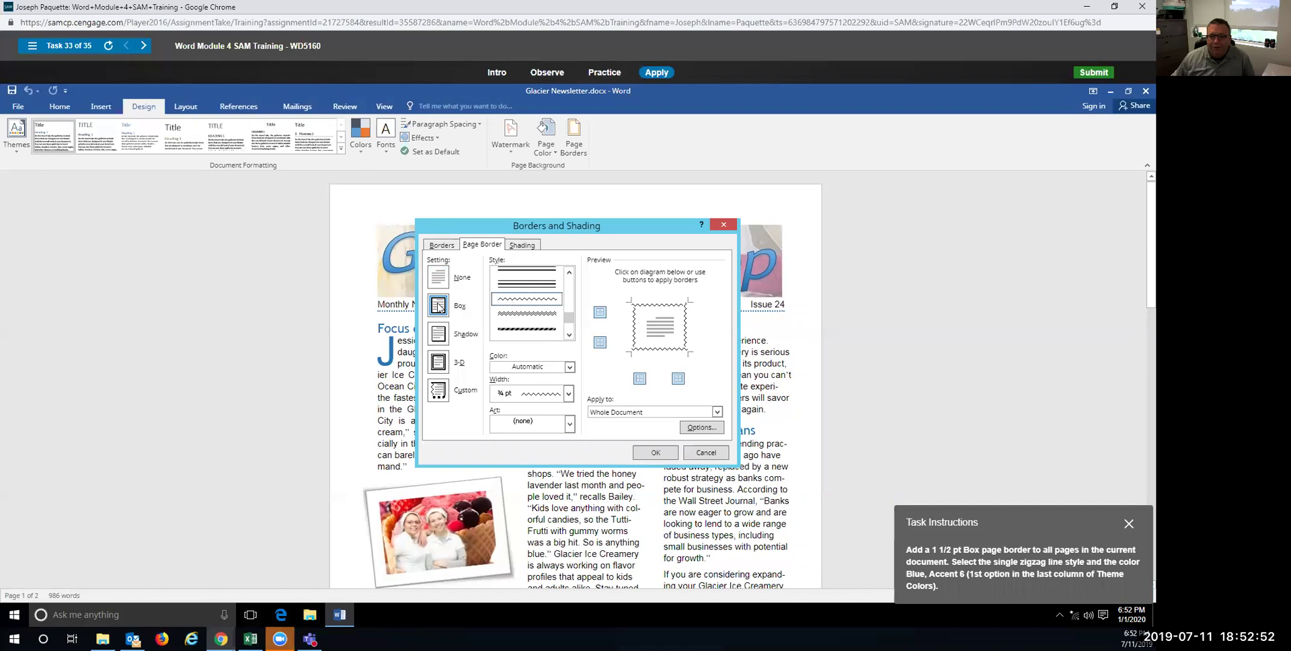
Set the page border to 1 1/2 pt wide in Blue, Accent 6 and apply it to all pages.
left_click(567, 397)
left_click(548, 426)
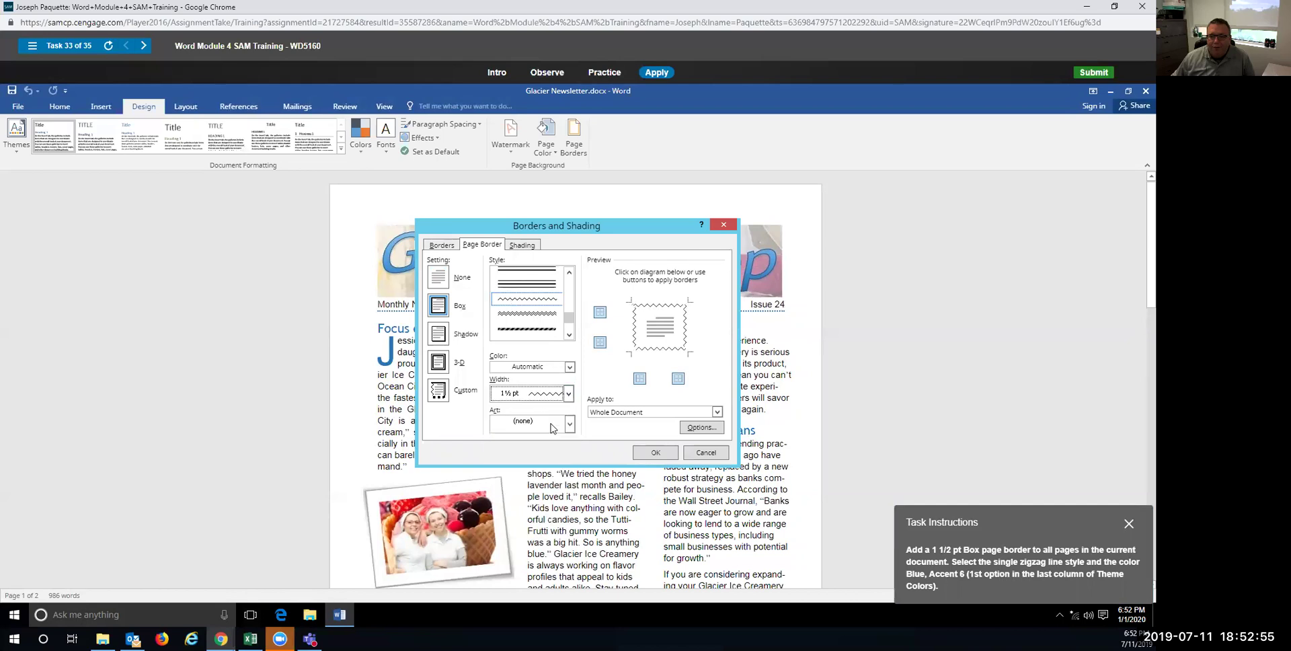
left_click(569, 368)
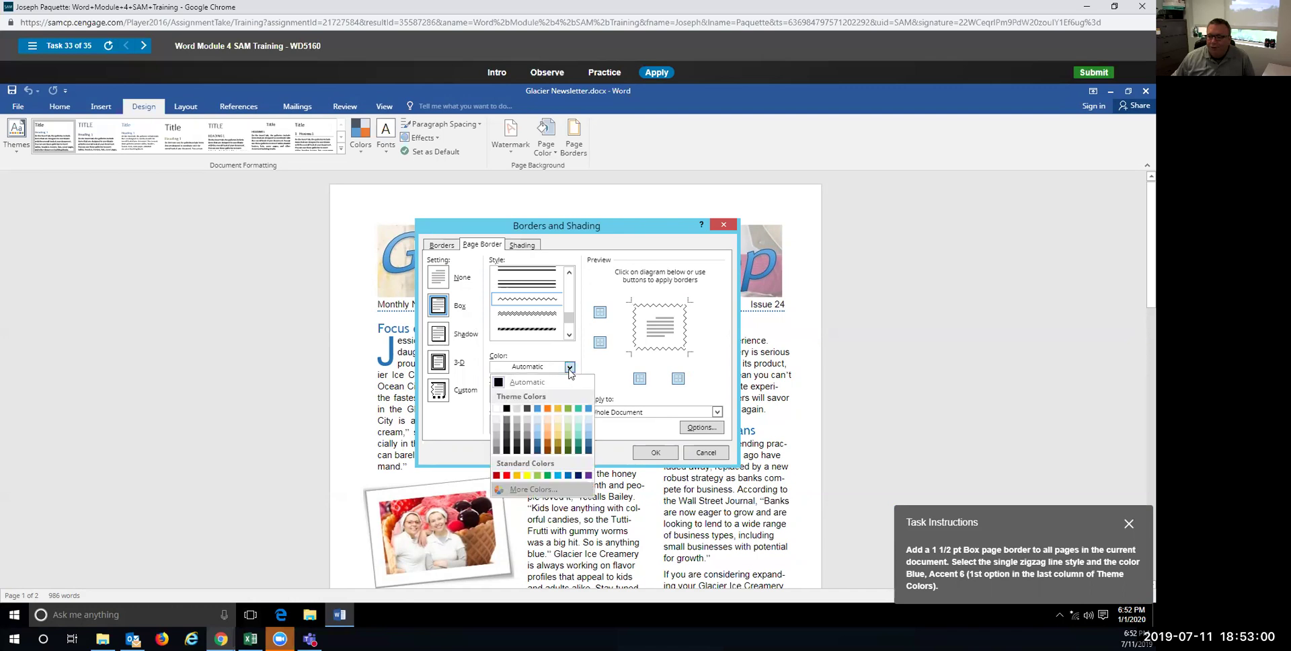
left_click(588, 408)
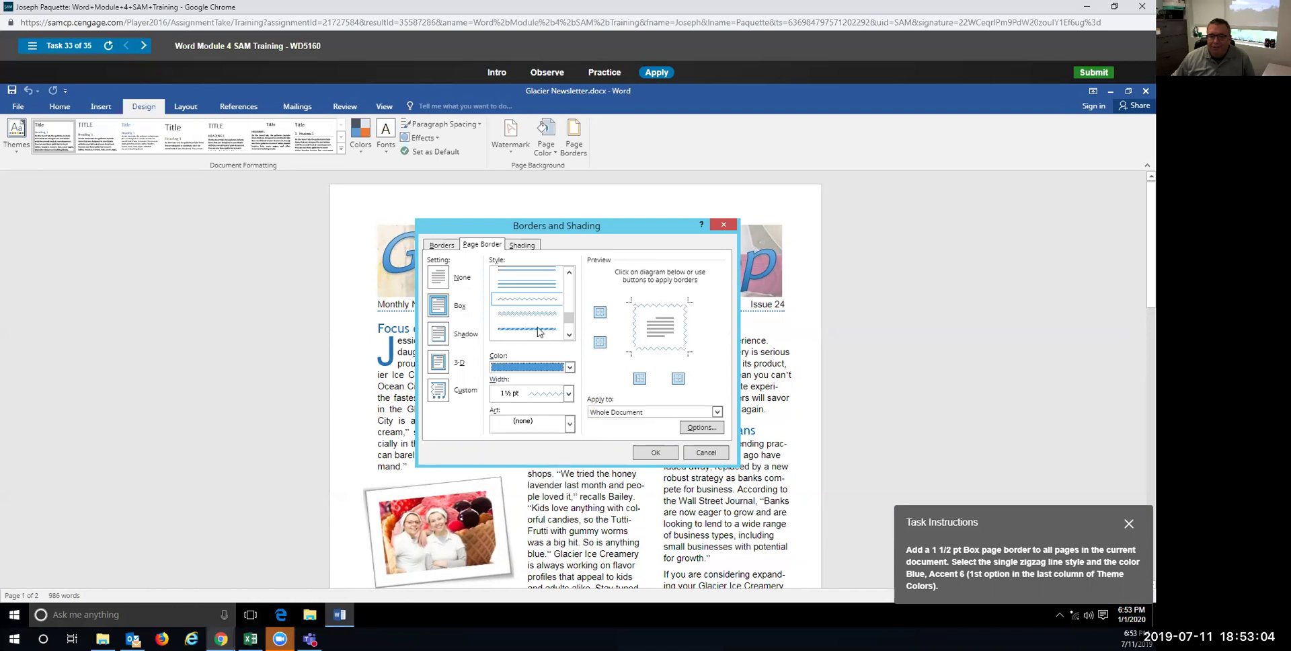
left_click(654, 454)
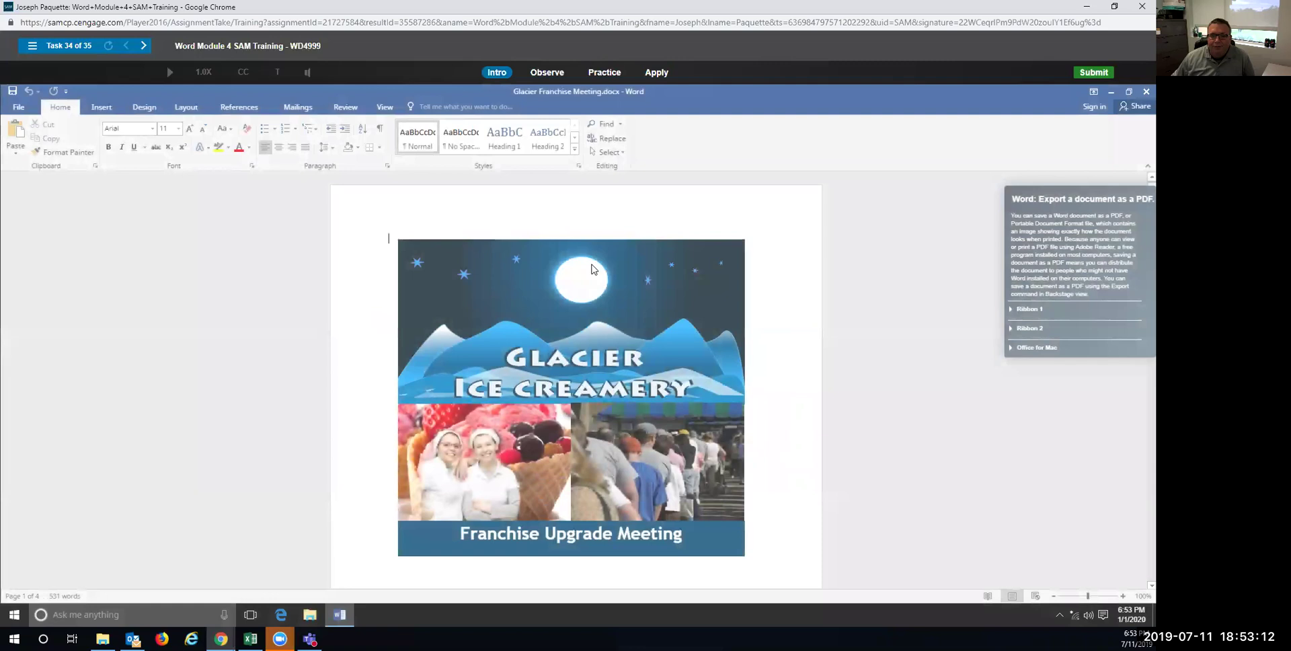
Start the Practice run of task 34 and export the document as Glacier Franchise Meeting.pdf in the Documents folder.
left_click(604, 72)
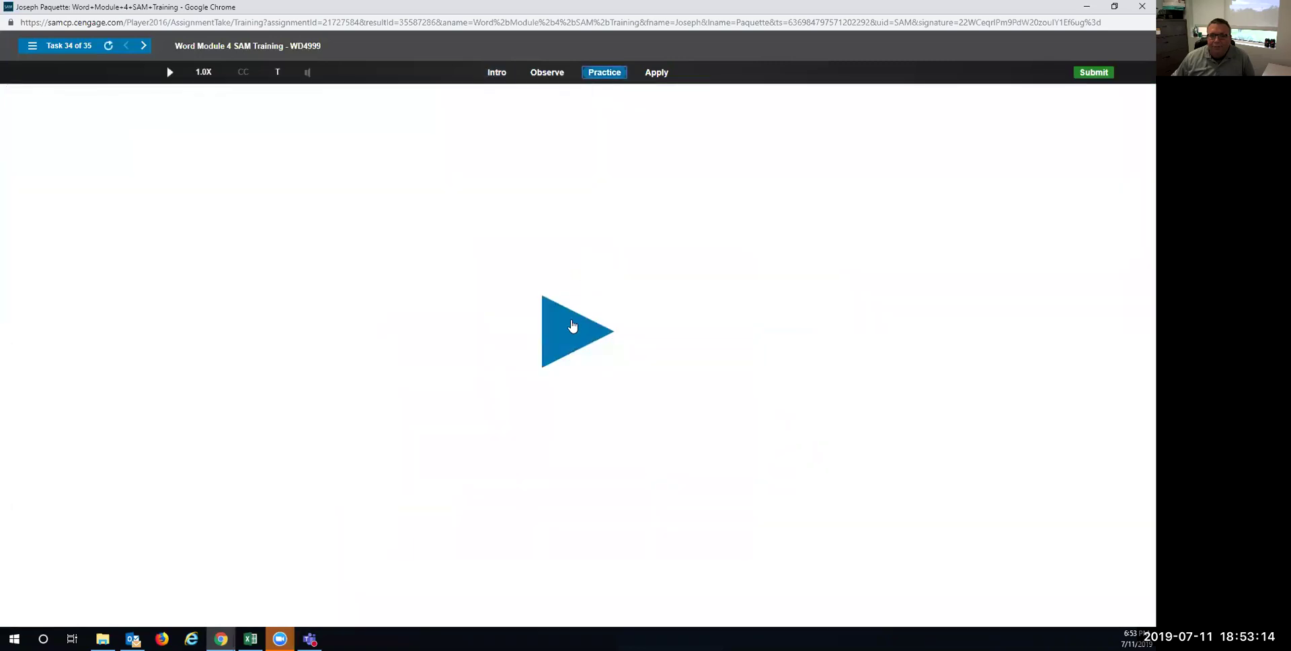
left_click(573, 326)
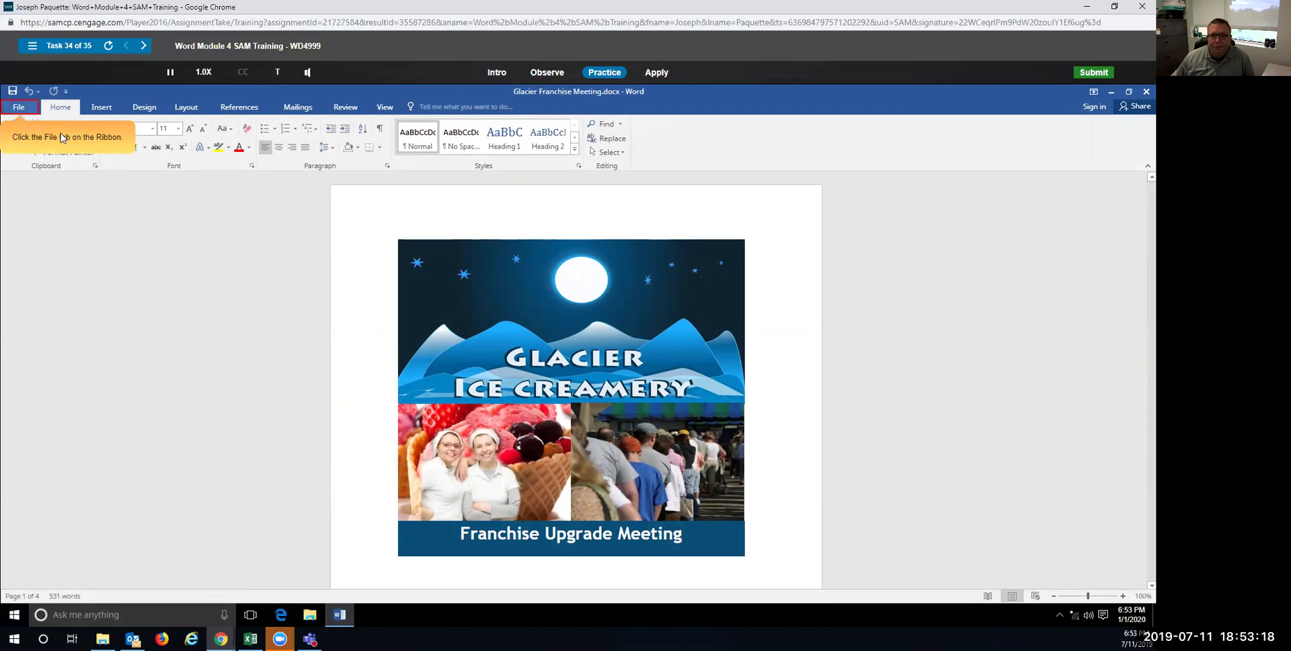
left_click(28, 112)
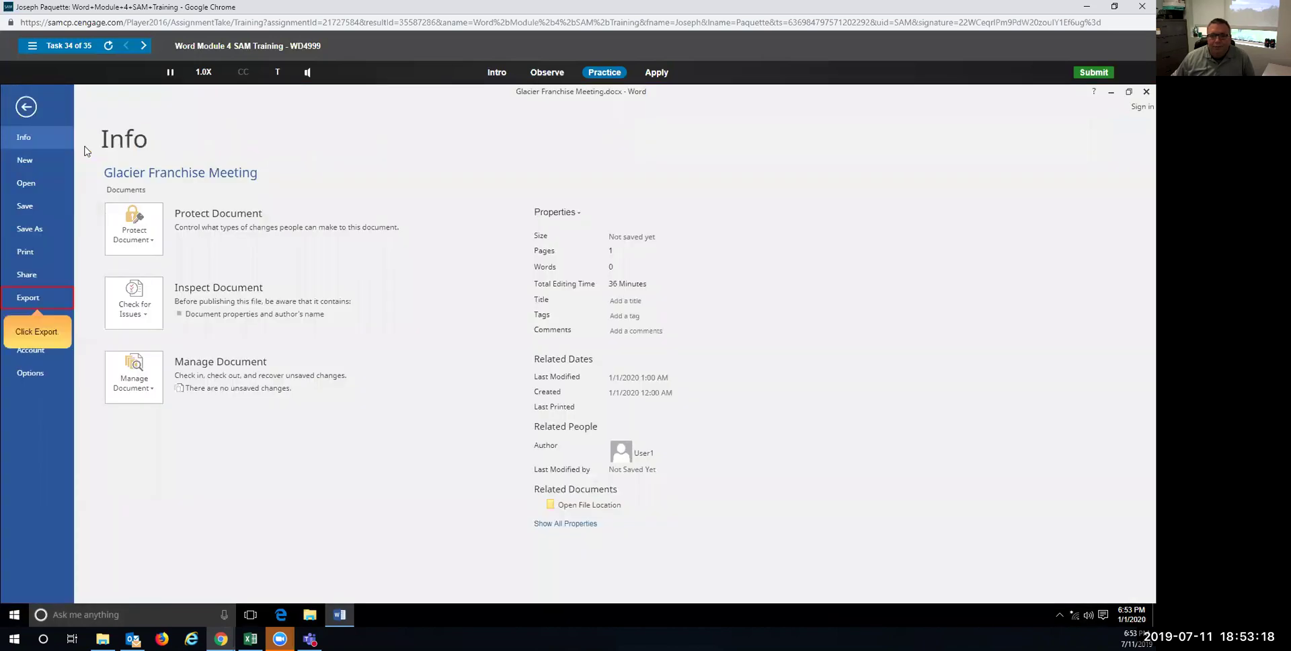
left_click(27, 300)
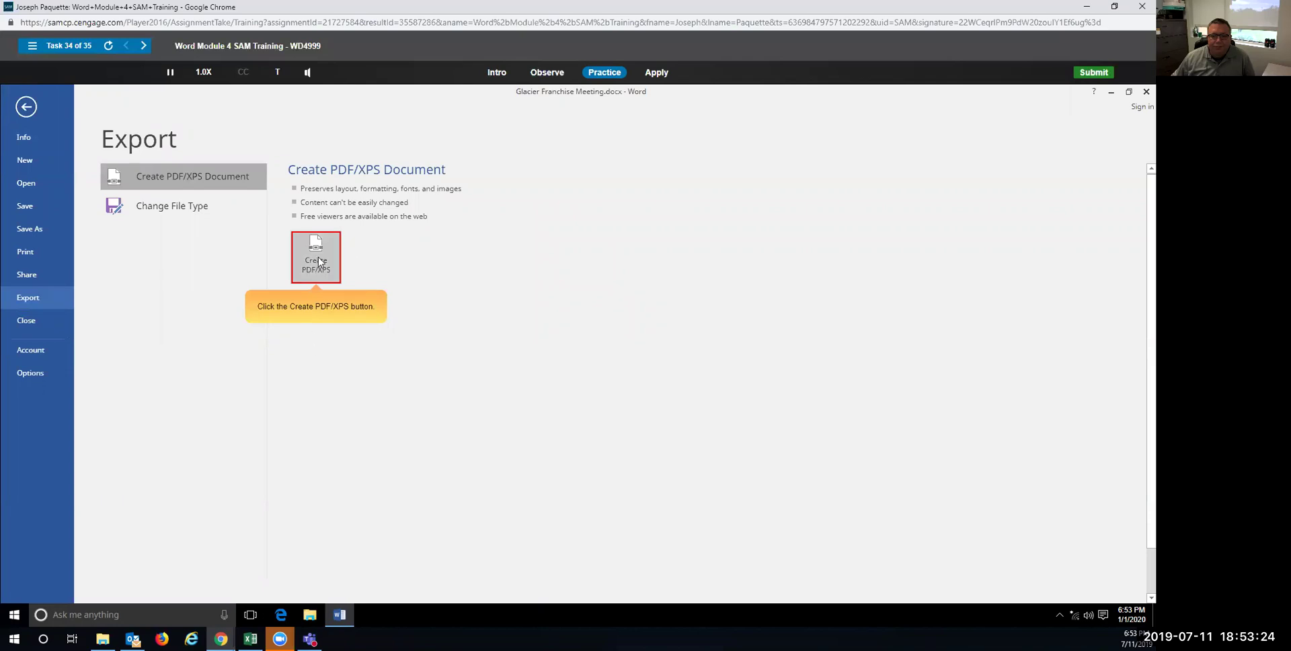
left_click(319, 262)
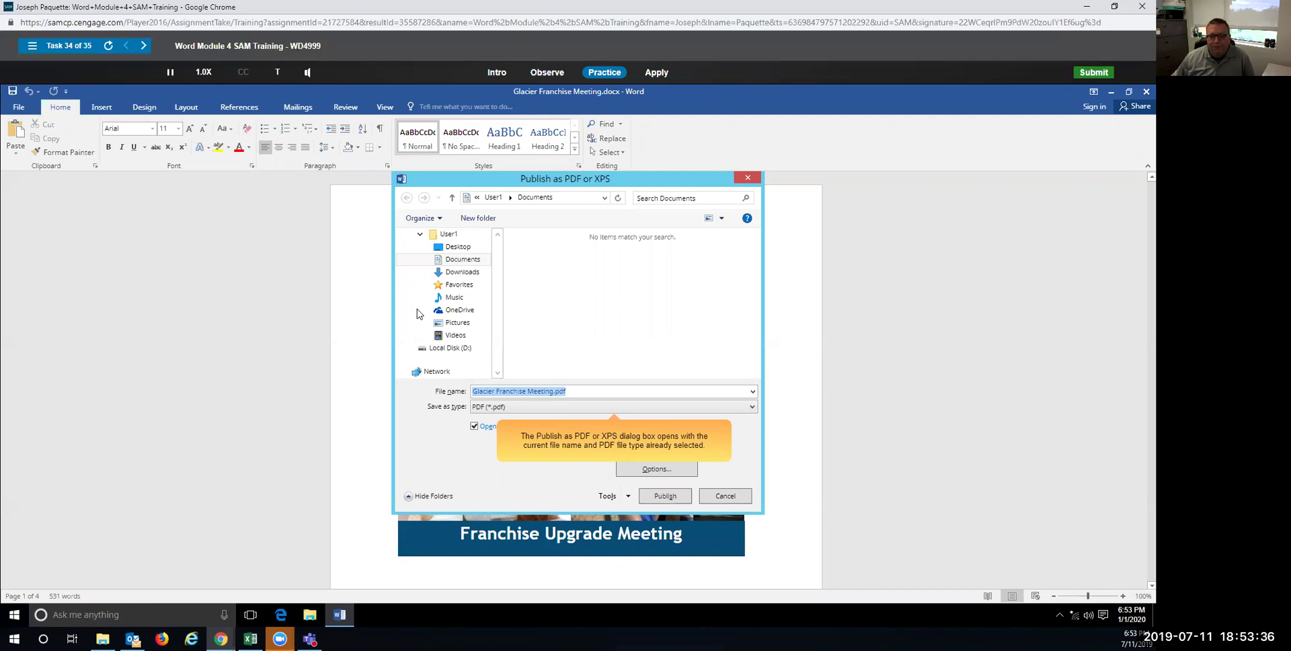
left_click(659, 497)
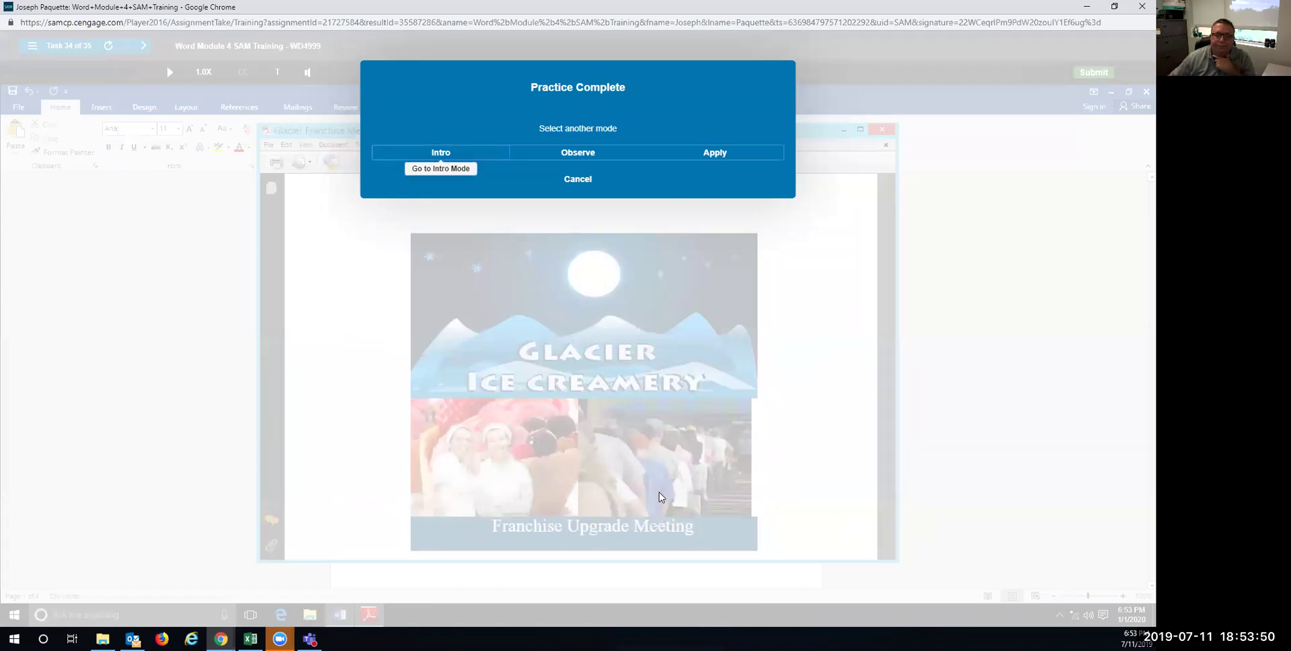
Switch task 34 to Apply mode and save the document as a PDF in the Documents folder under its current name.
left_click(724, 153)
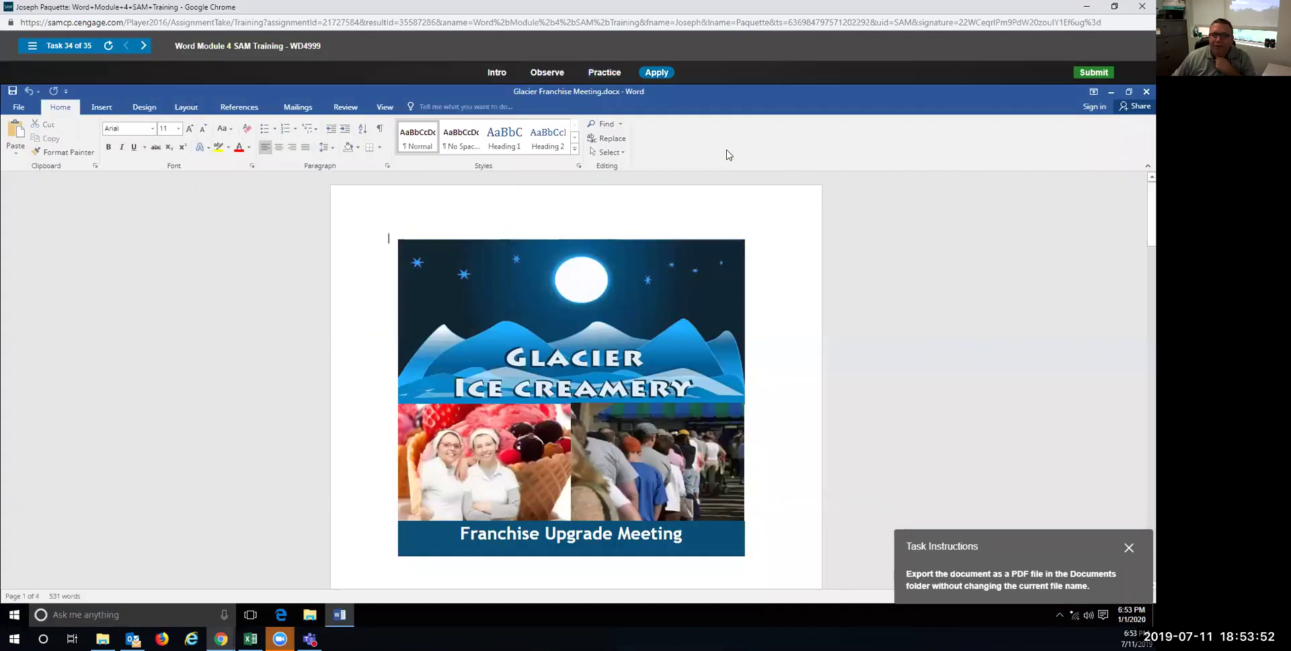
left_click(19, 107)
left_click(47, 231)
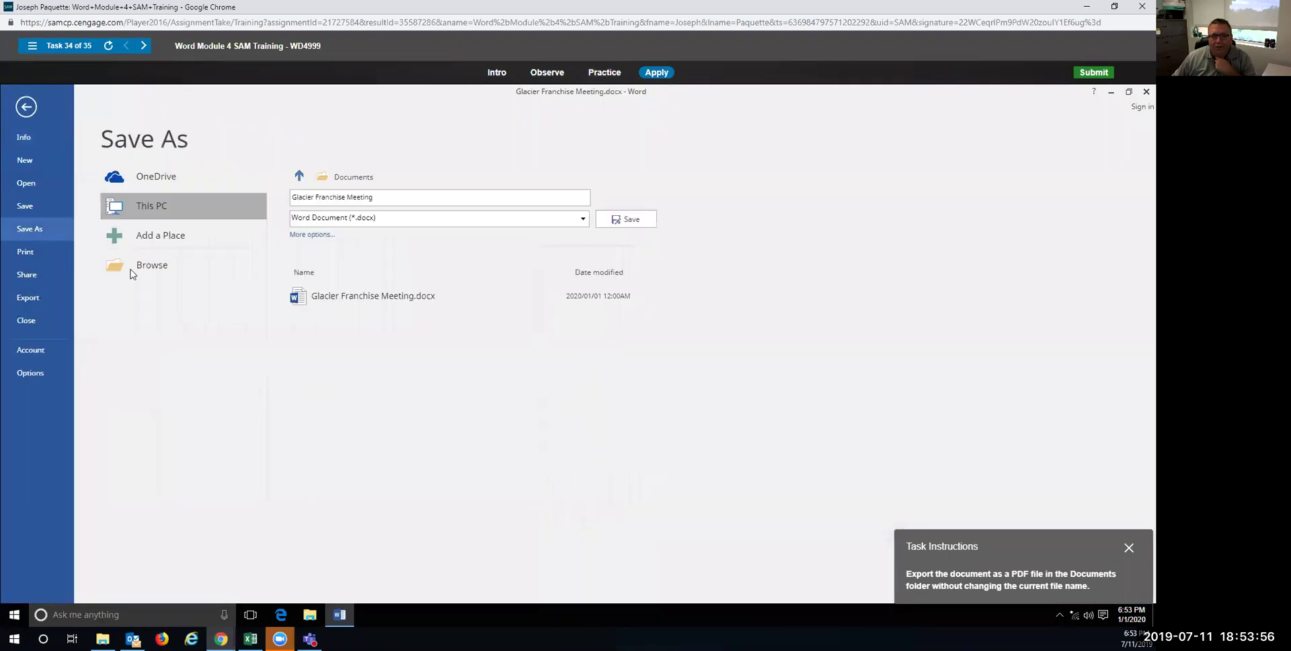
left_click(583, 219)
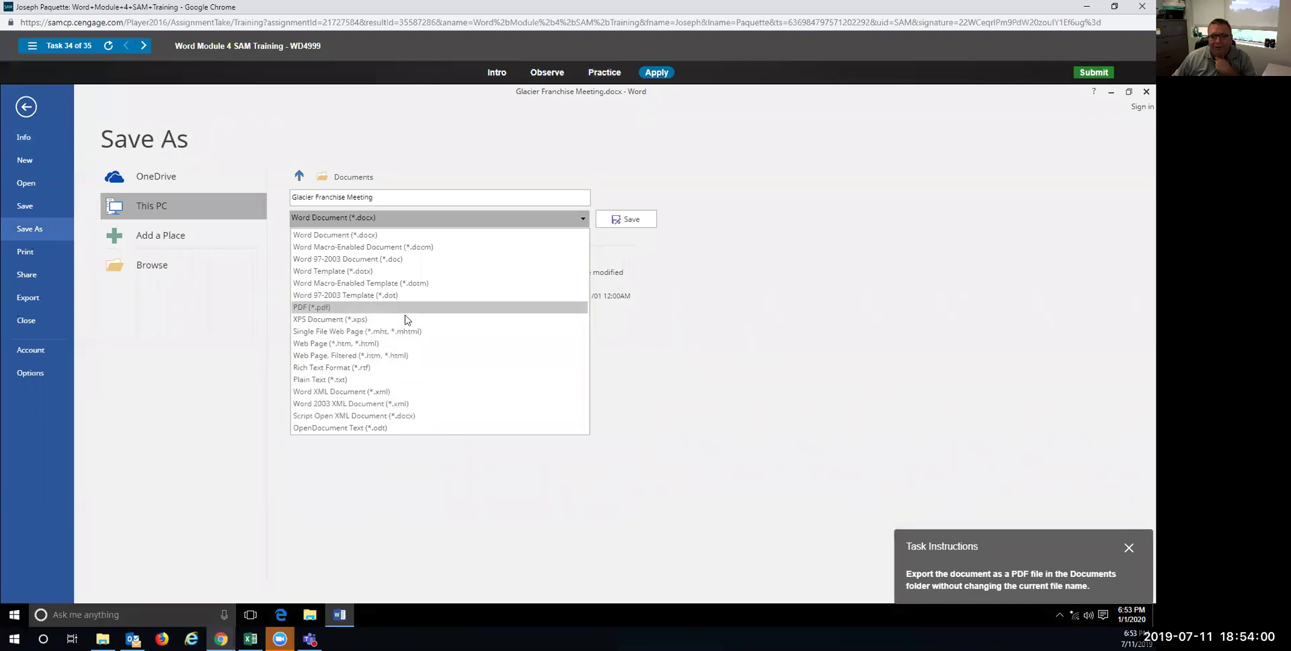
left_click(311, 308)
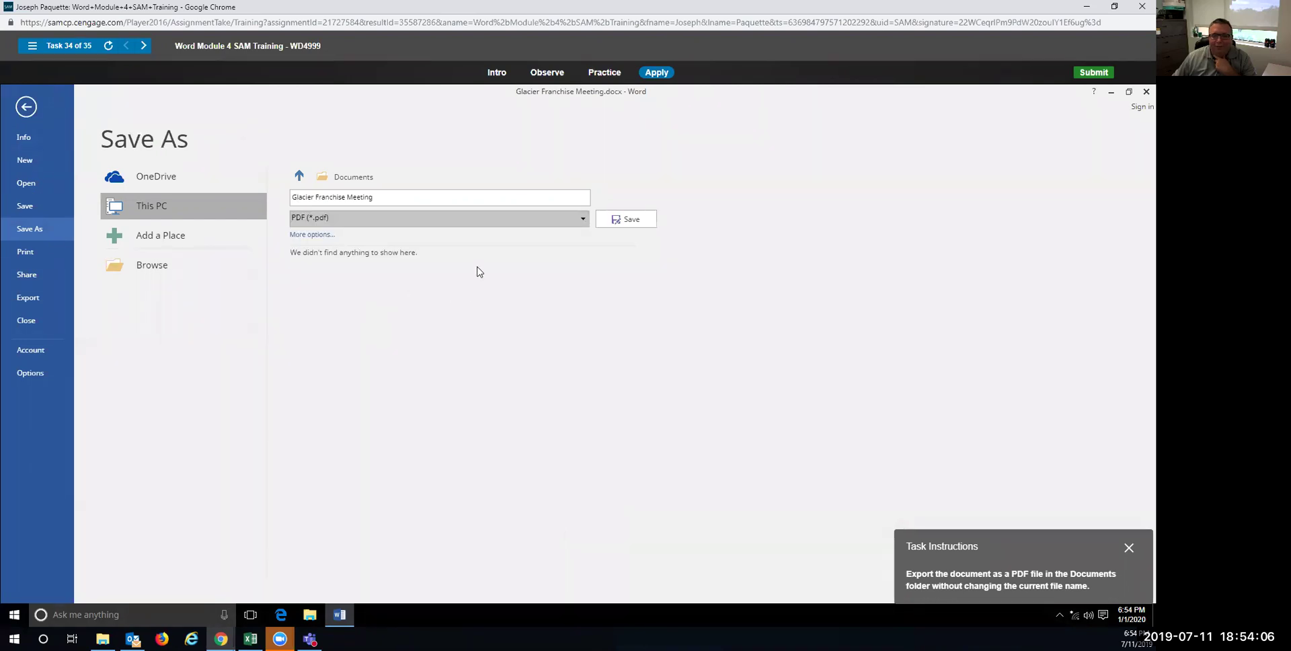
left_click(614, 218)
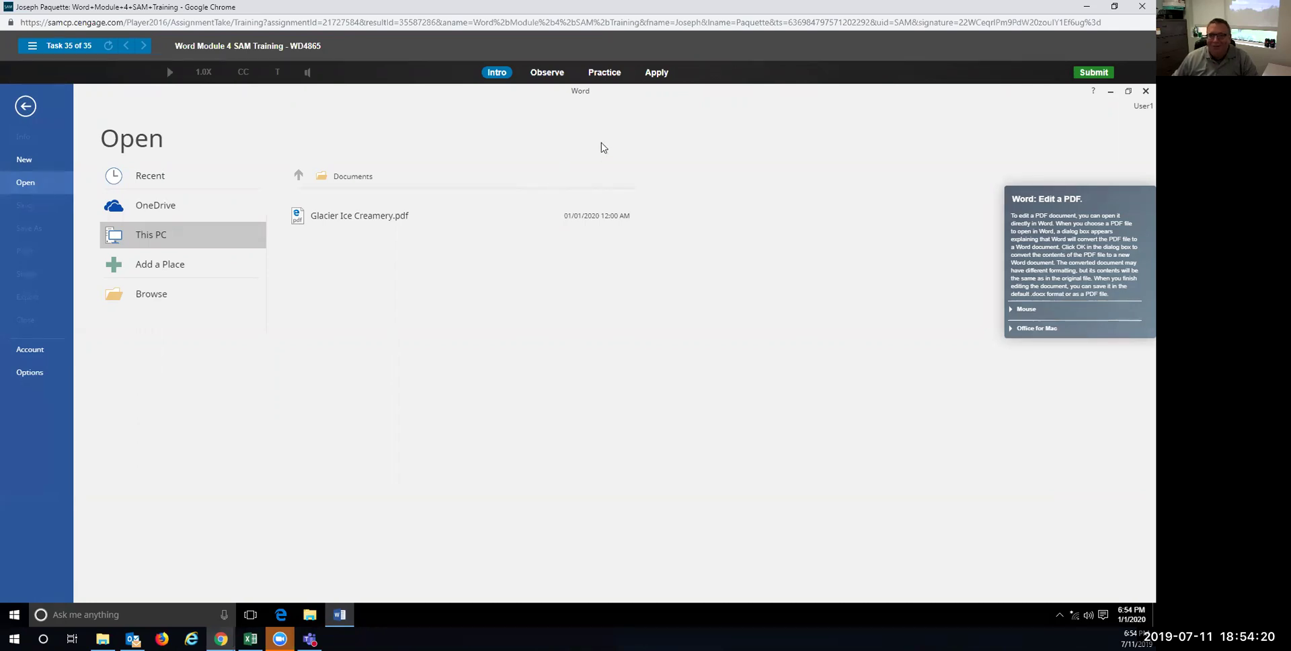
Start the Practice run of task 35 and open Glacier Ice Creamery.pdf, converting it to an editable Word document.
left_click(605, 72)
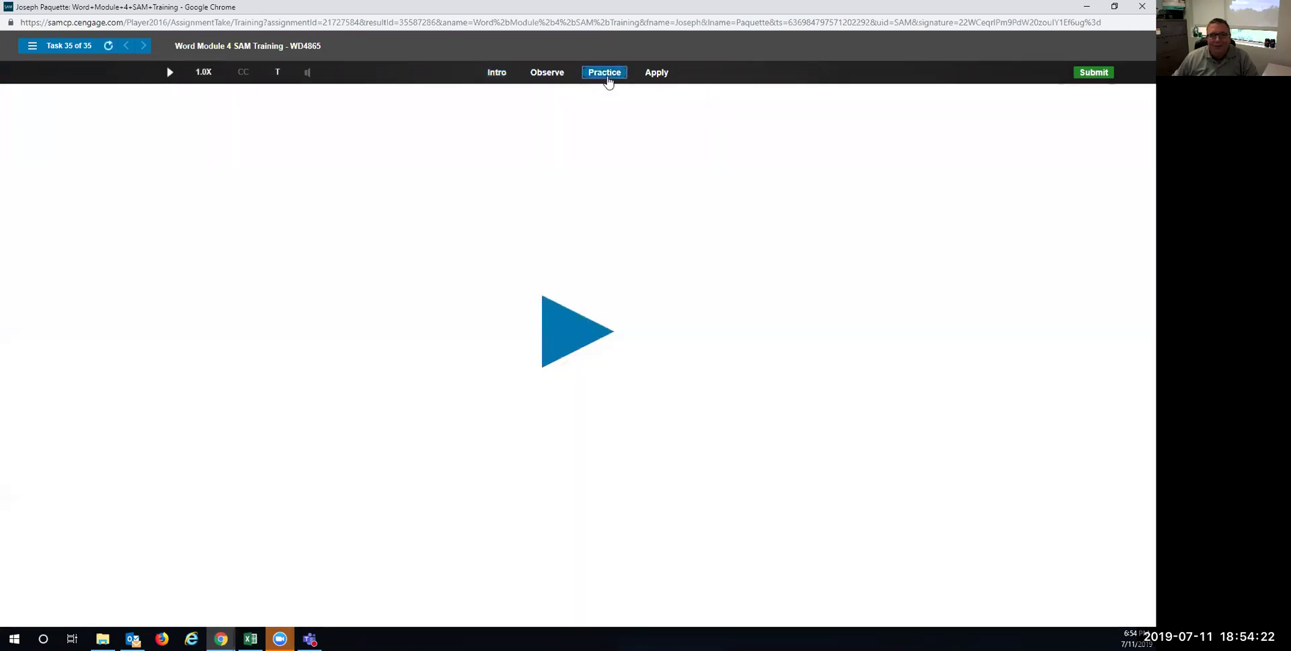
left_click(563, 338)
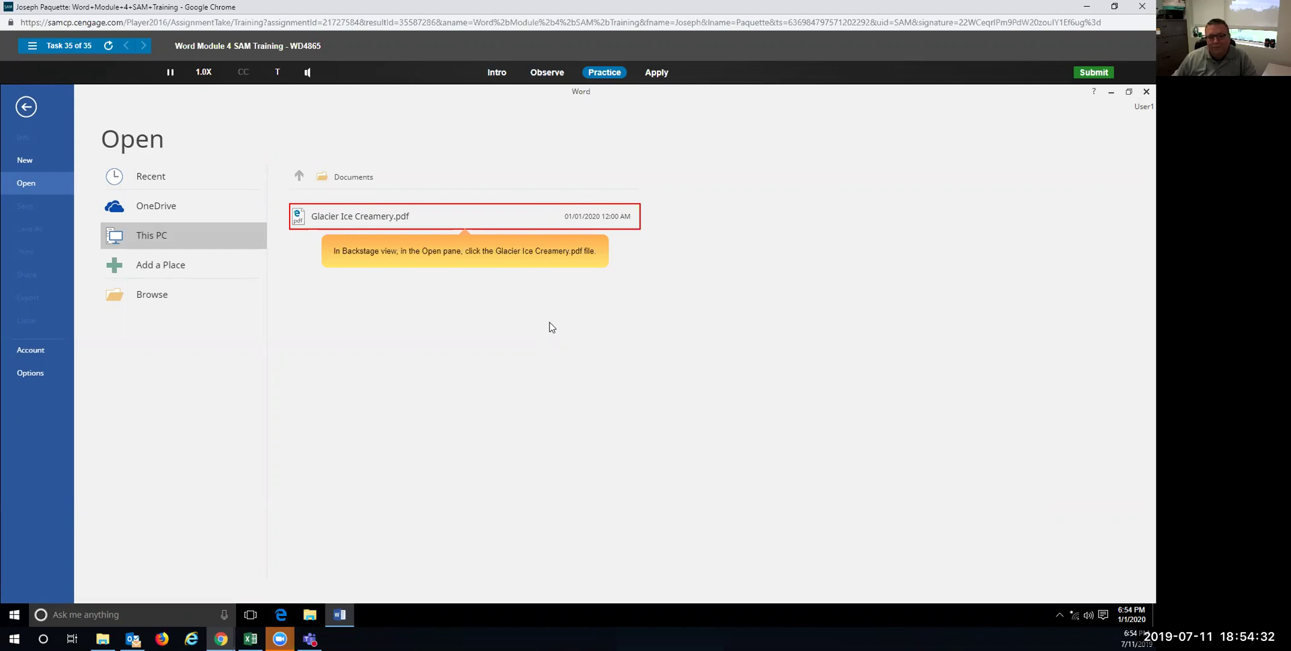
left_click(415, 216)
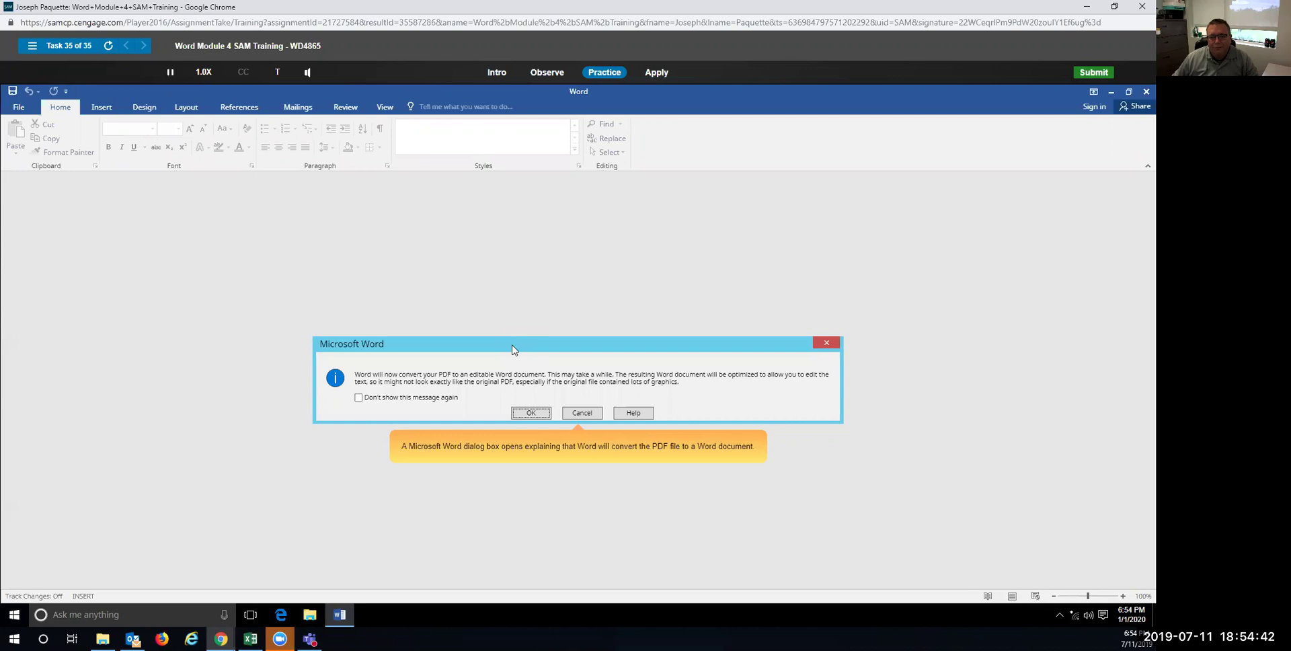
left_click(530, 413)
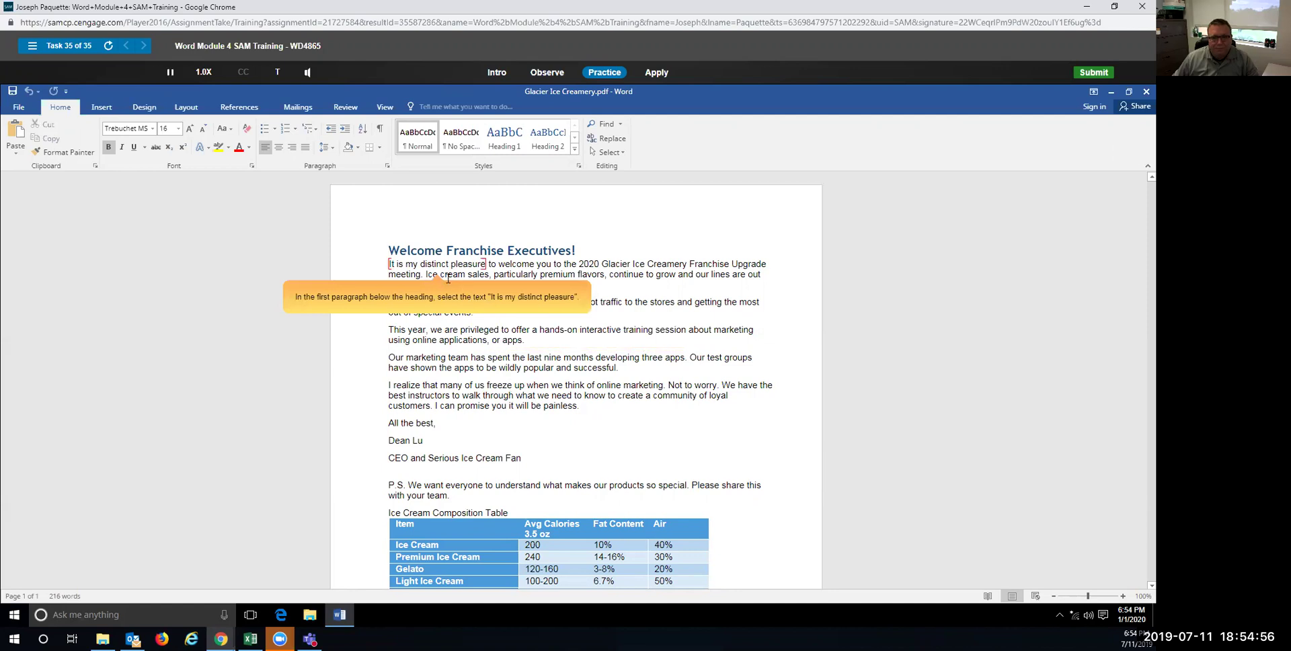
Italicize "It is my distinct pleasure" in the first body paragraph and save the file as Glacier Ice Creamery.docx in Documents.
left_click_drag(389, 264, 484, 264)
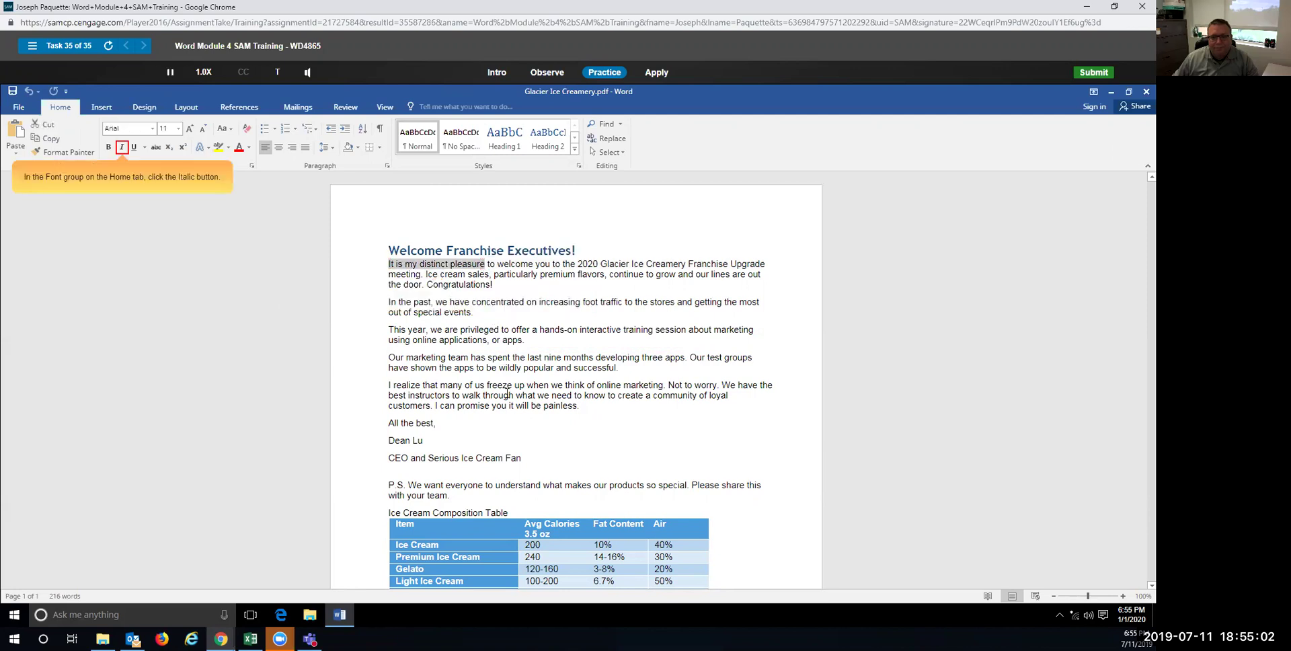
left_click(123, 149)
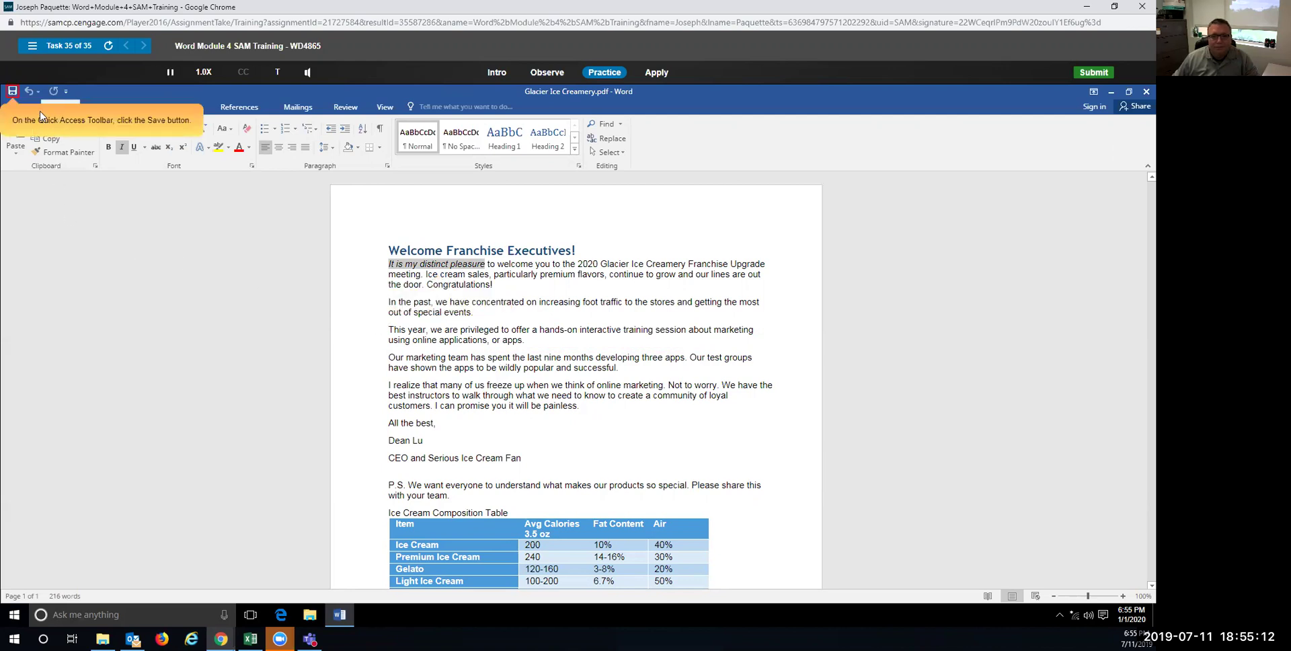
left_click(11, 91)
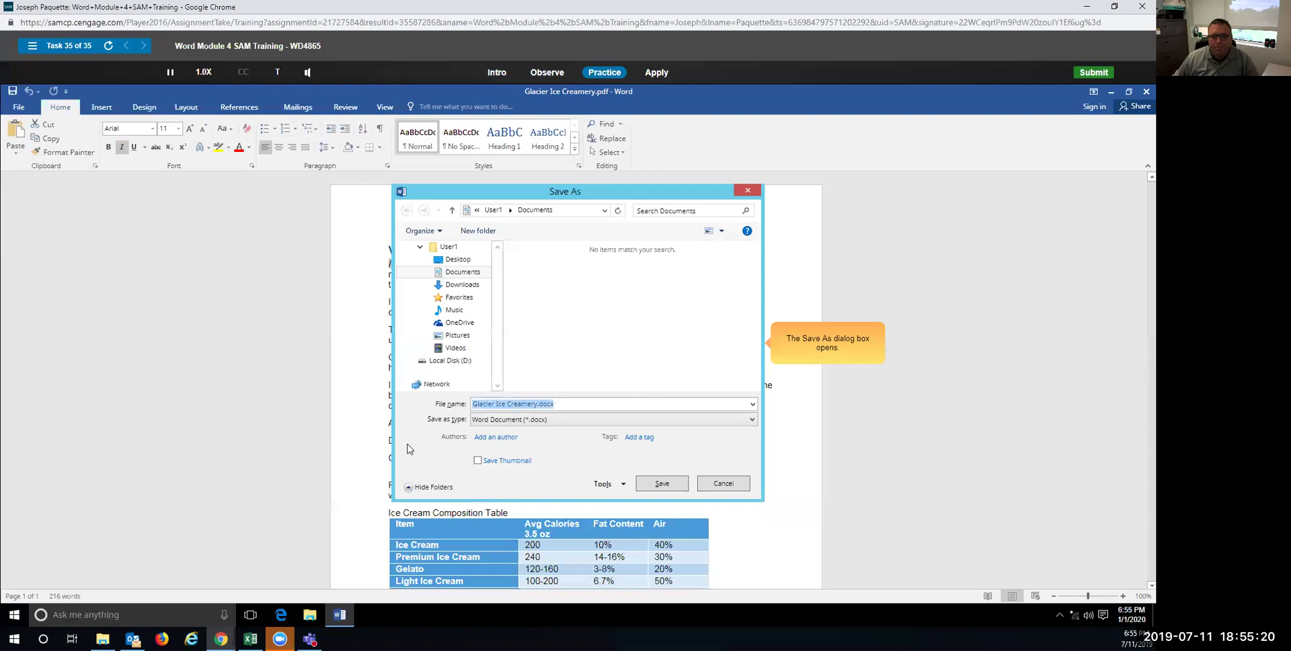
left_click(662, 484)
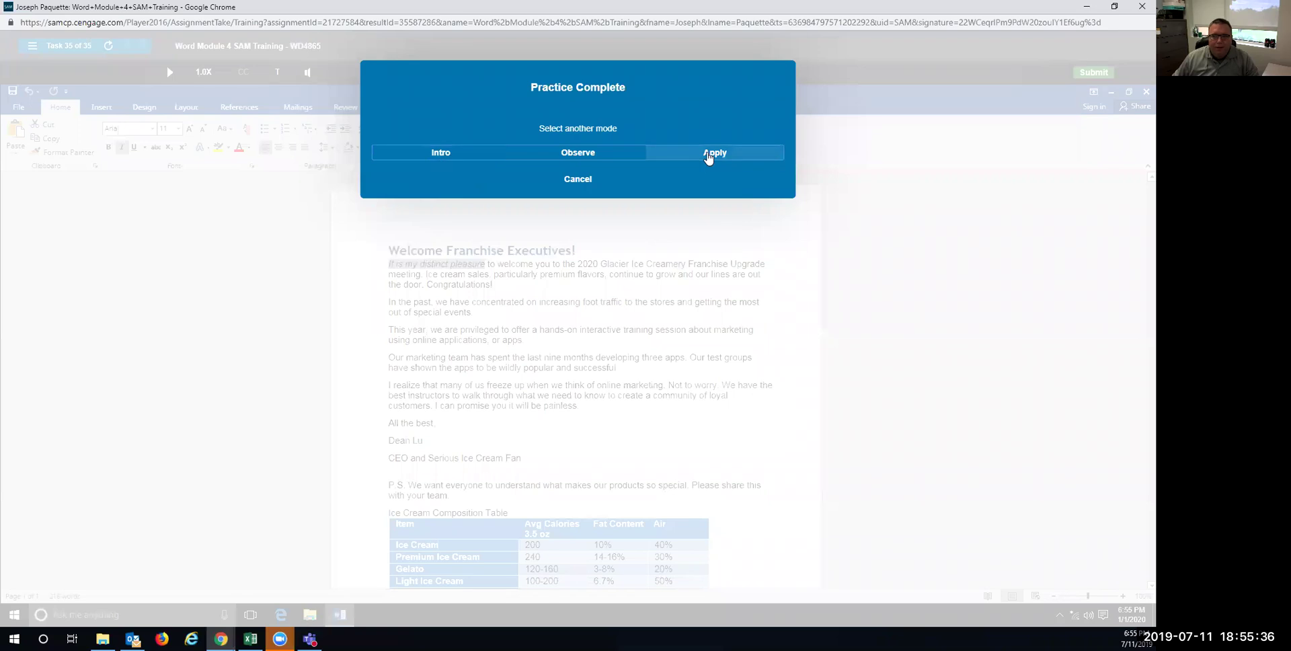
Switch task 35 to Apply mode and convert Glacier Ice Creamery.pdf to a Word document.
left_click(711, 154)
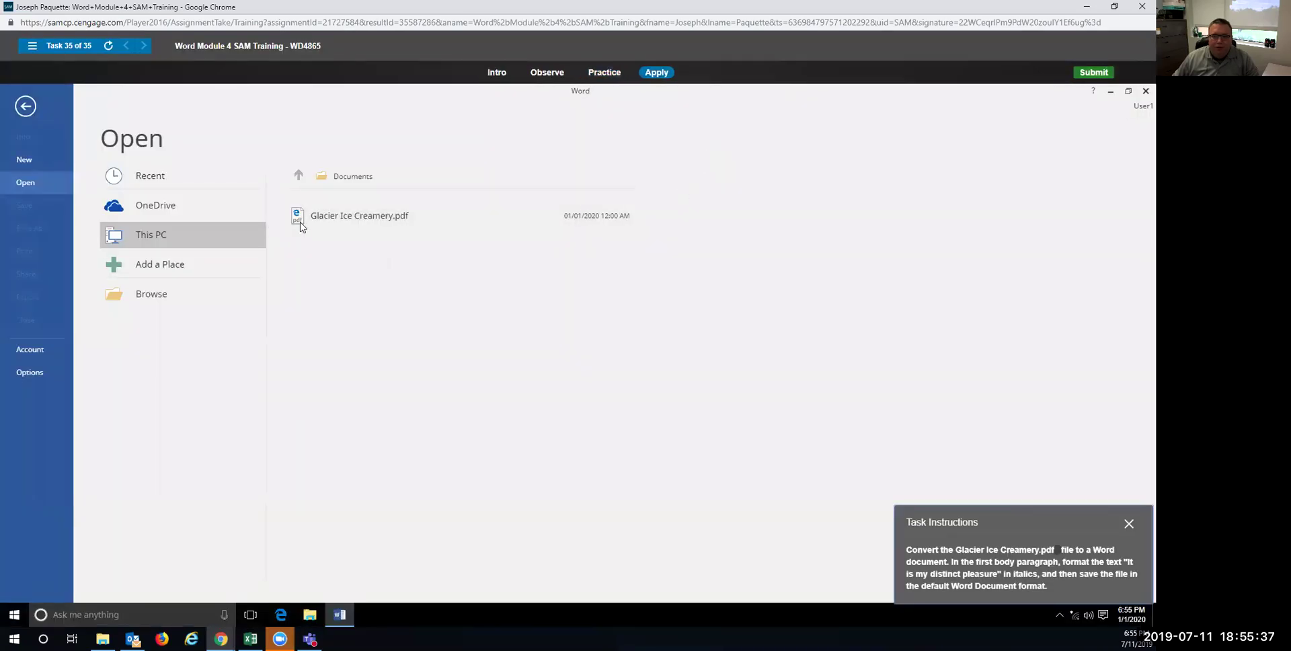
left_click(355, 215)
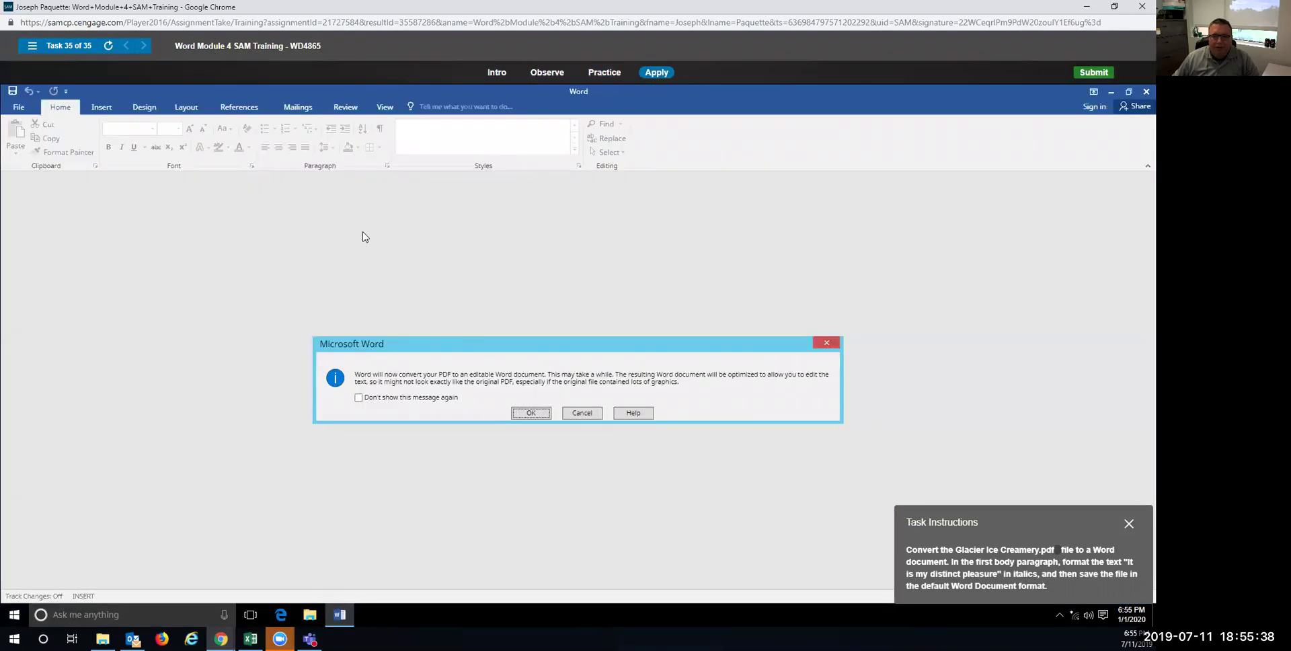
left_click(531, 413)
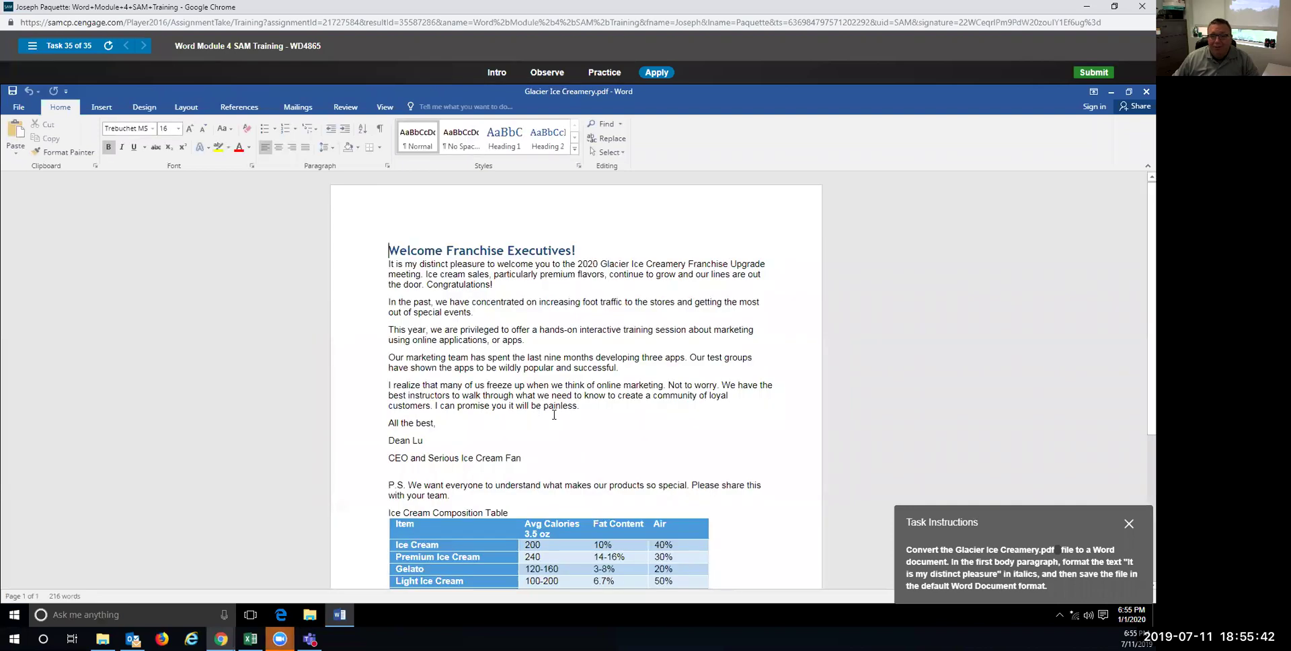
Format "It is my distinct pleasure" in italics and save the converted document in the default Word Document format.
left_click_drag(389, 264, 448, 264)
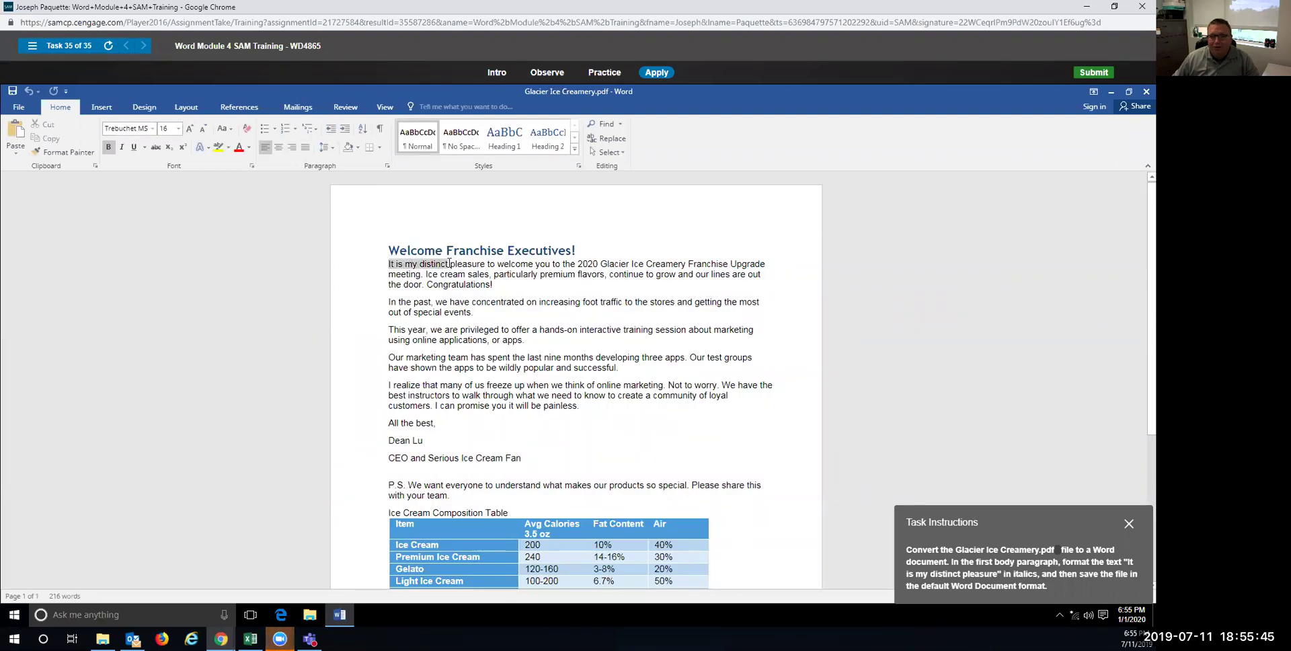
left_click(148, 165)
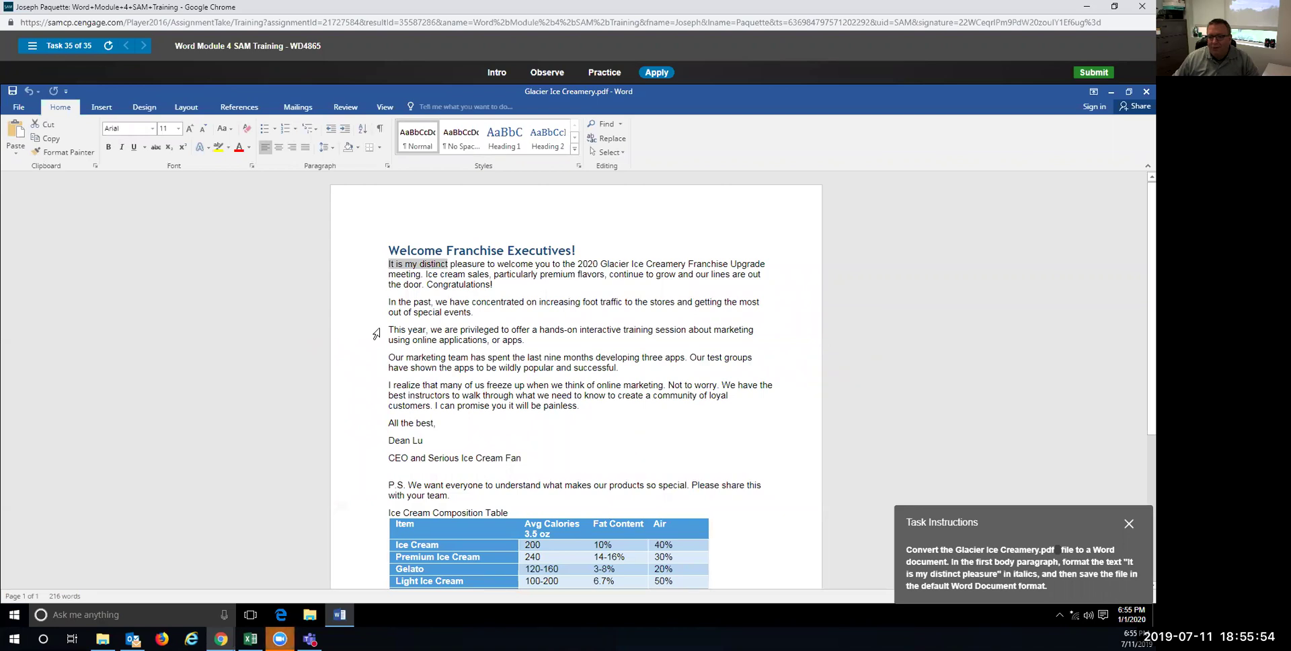
left_click(388, 272)
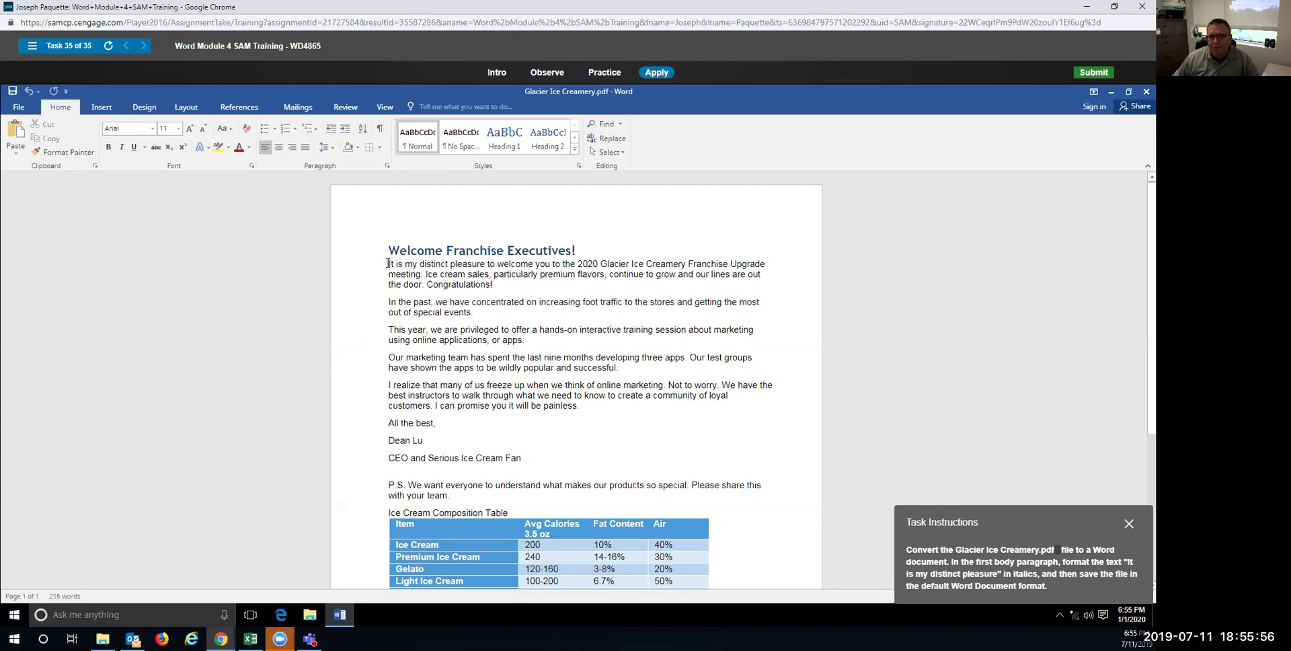
left_click_drag(393, 263, 486, 263)
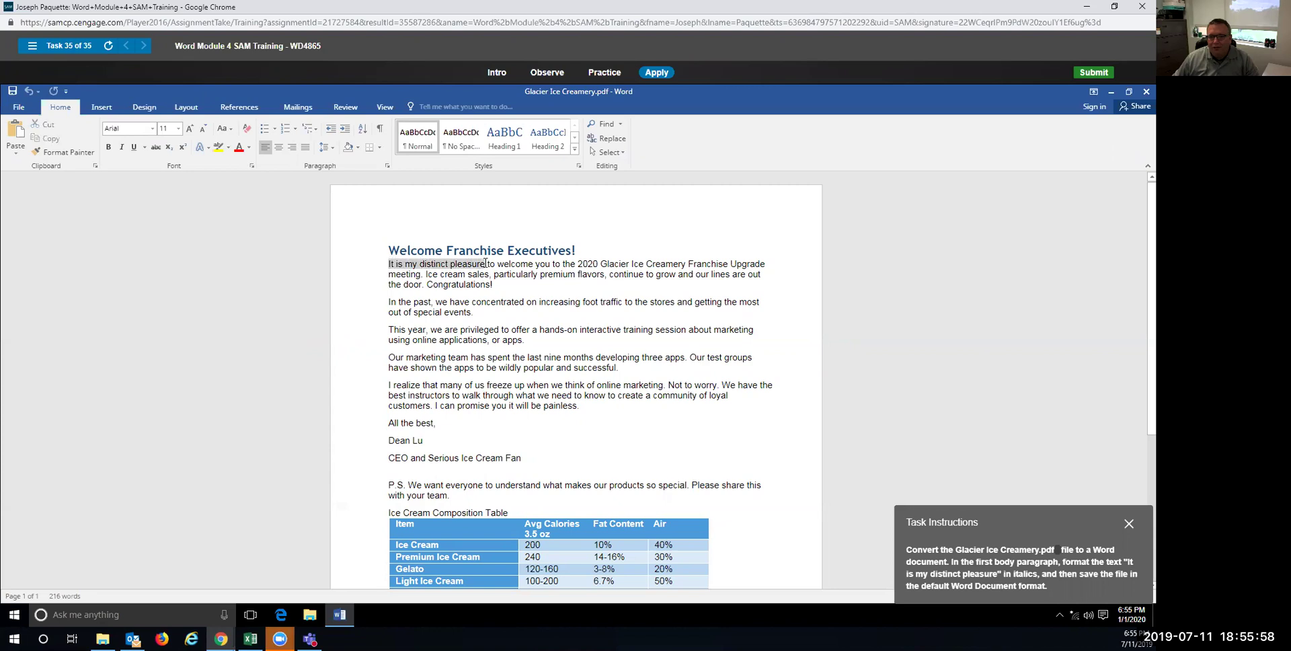
left_click(121, 147)
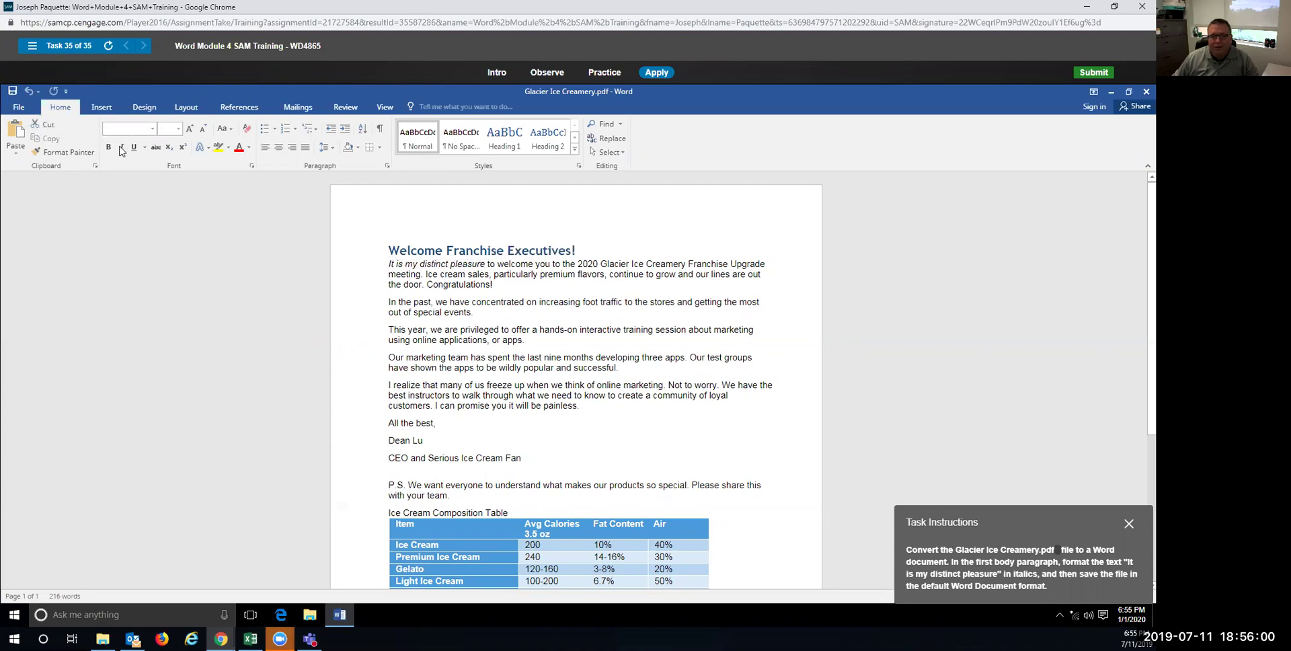
left_click(12, 94)
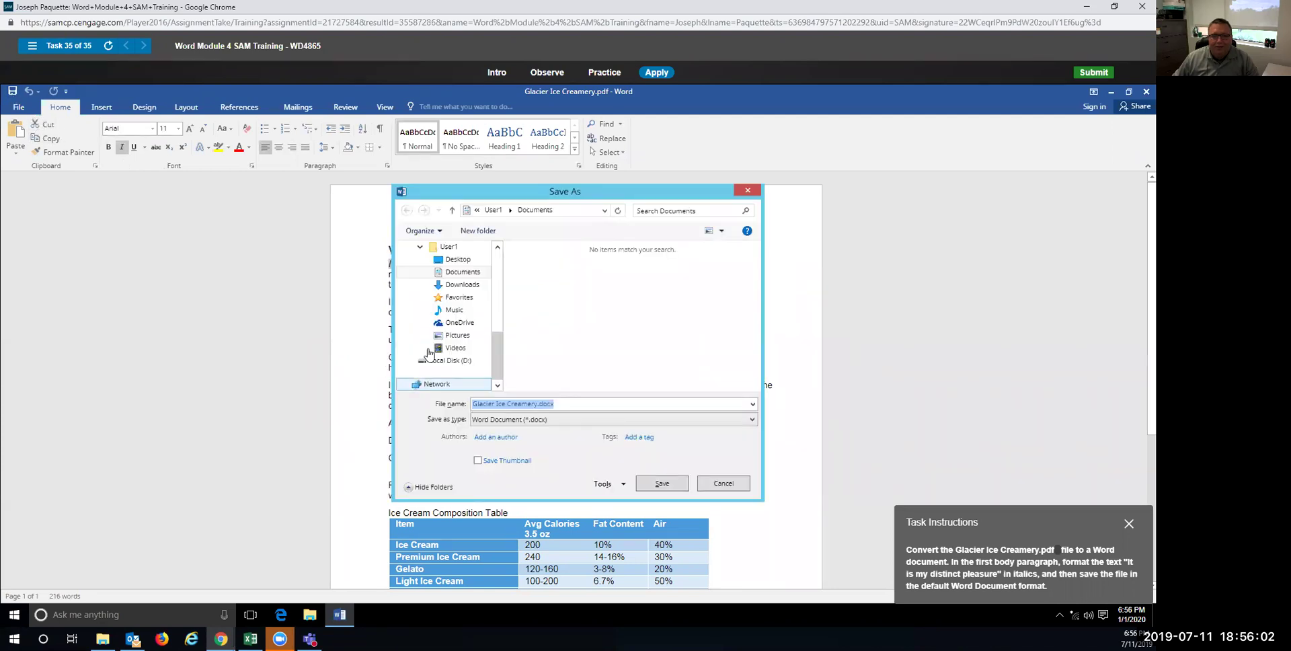
left_click(654, 481)
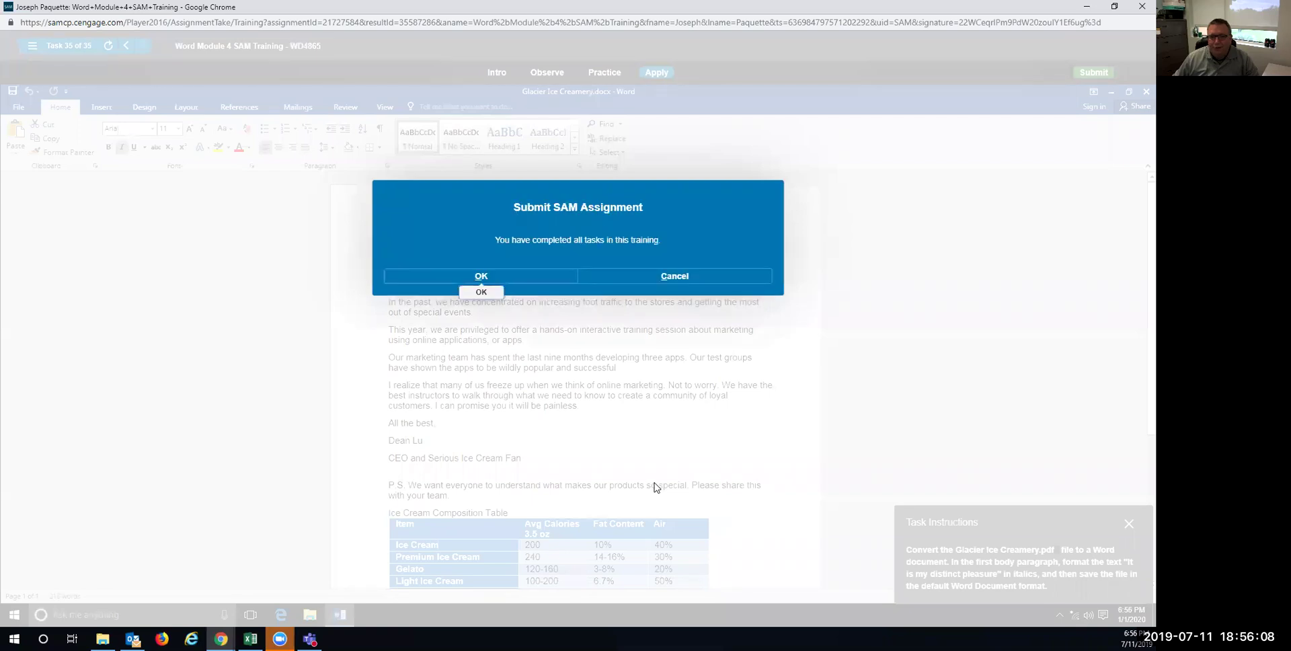
Submit the completed Word Module 4 SAM Training and close its summary and the MindTap window.
left_click(492, 281)
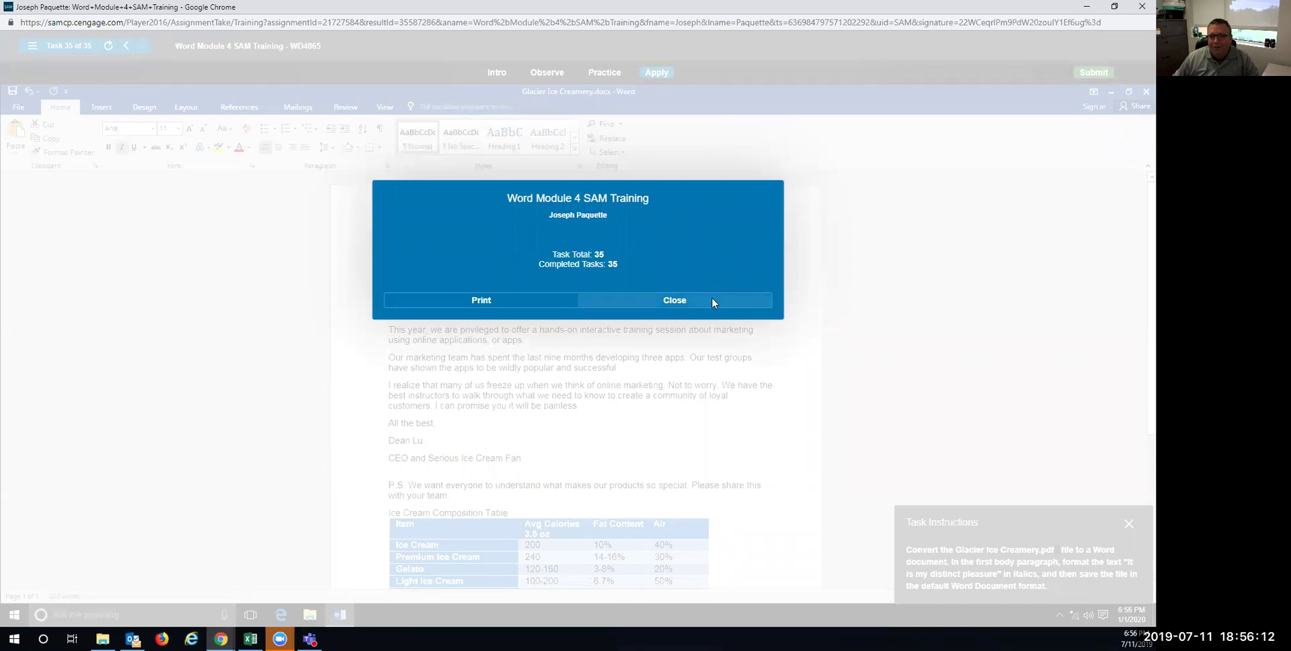
left_click(687, 299)
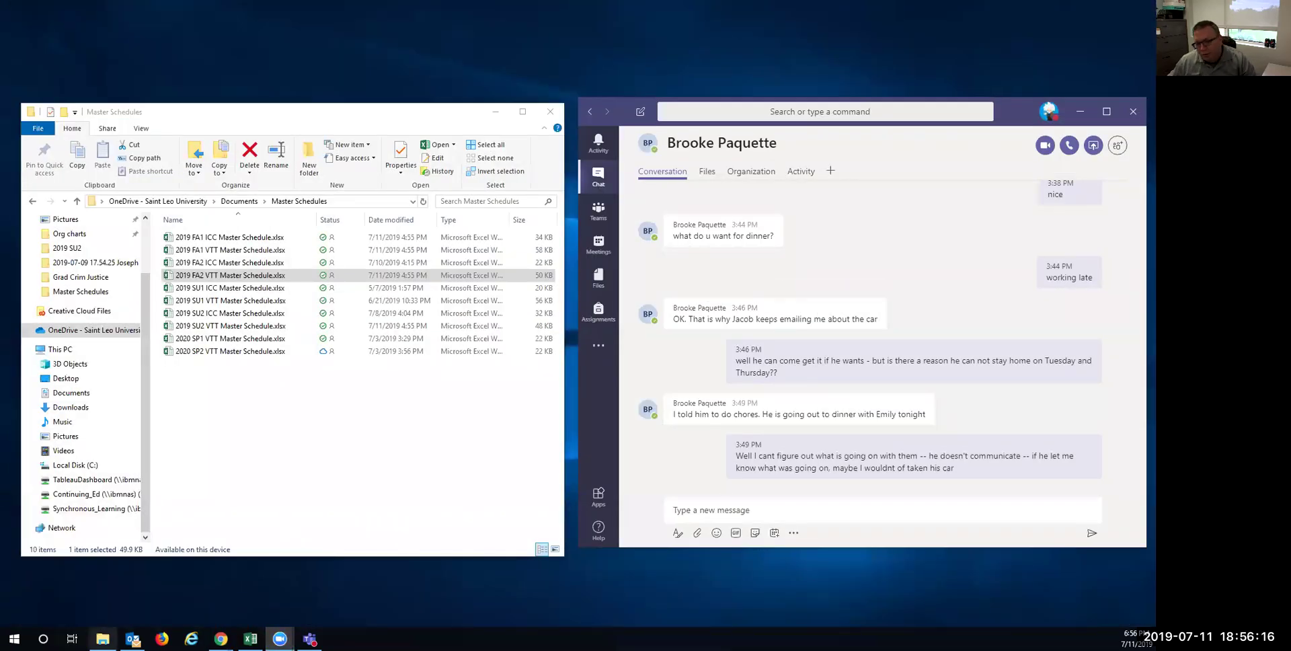
mouse_move(220, 638)
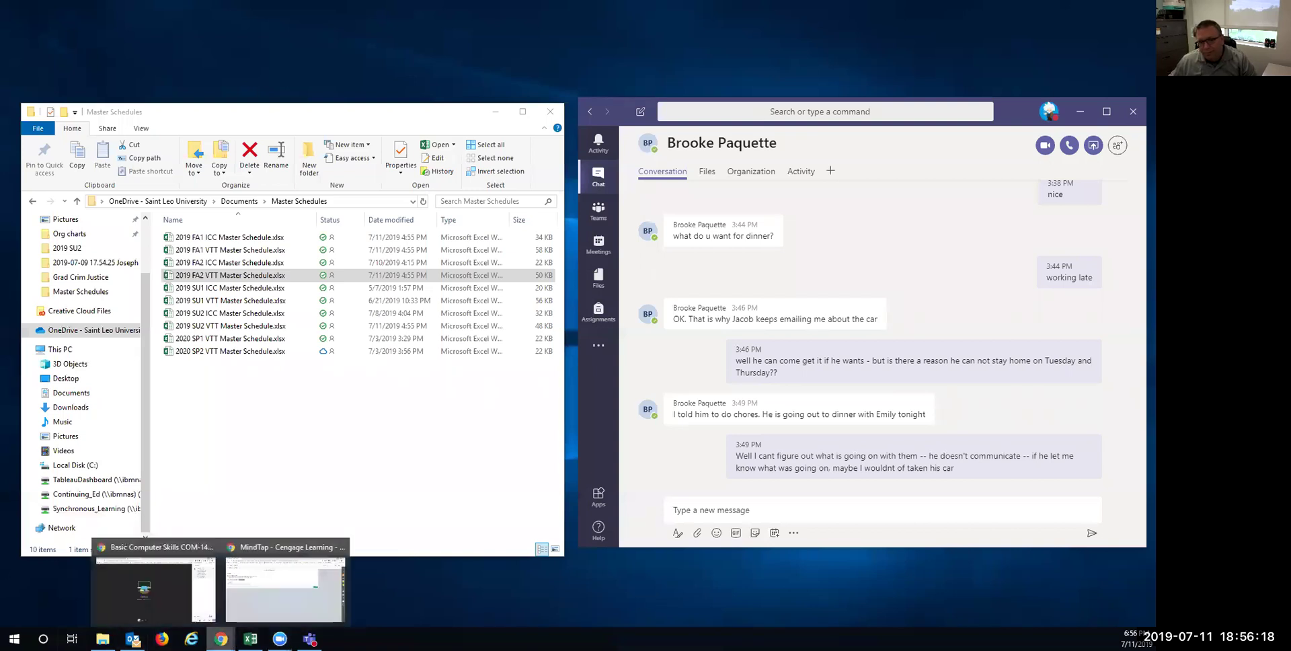
left_click(255, 597)
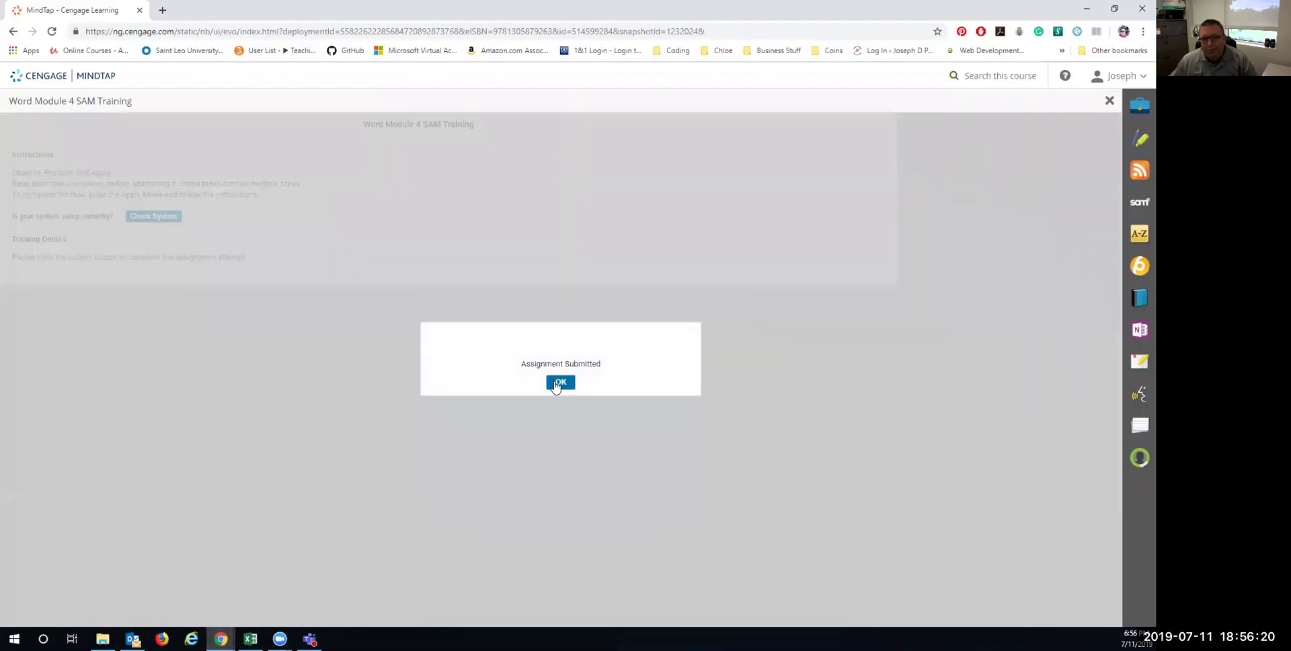
left_click(555, 385)
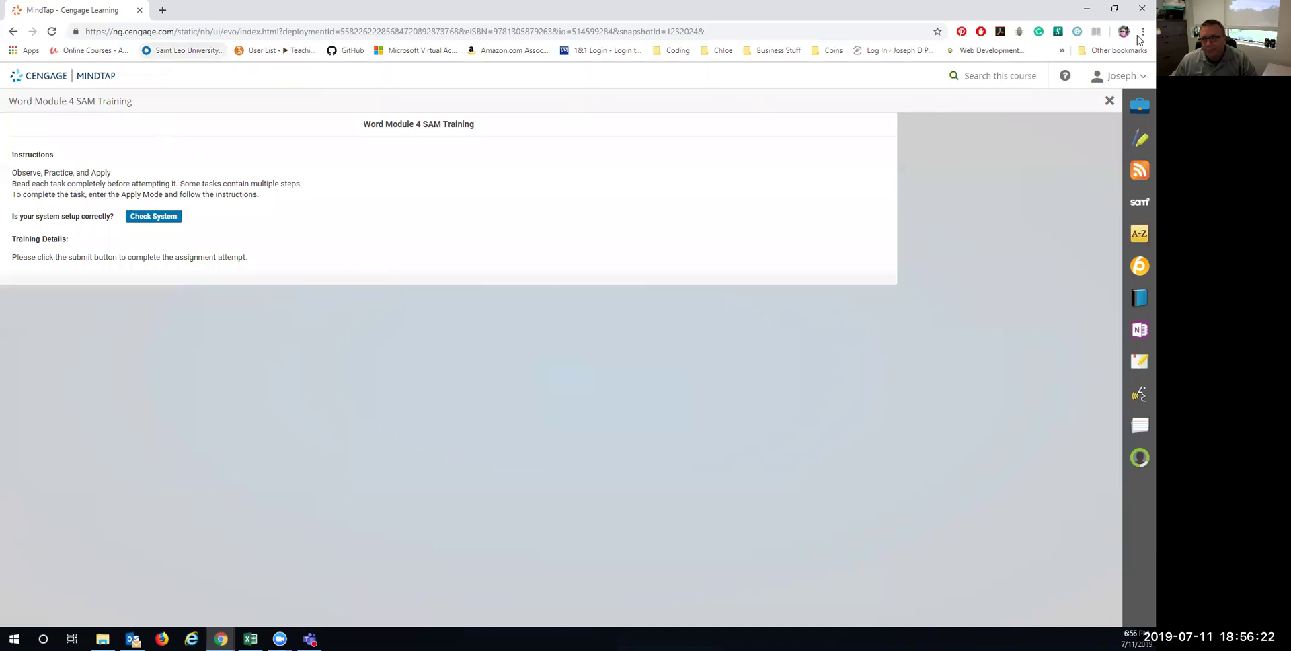
left_click(1139, 10)
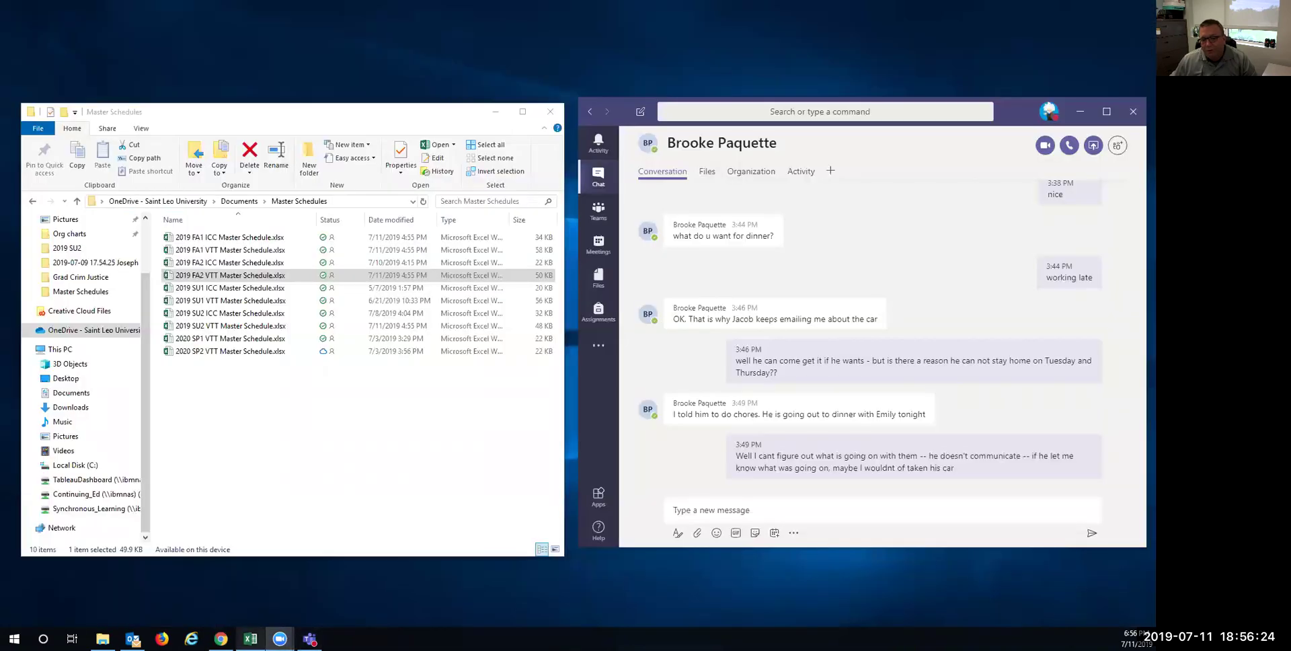
Return to the Basic Computer Skills course in Chrome and open Word Module 4 SAM Project 1 from the Homework list.
left_click(221, 639)
left_click(283, 10)
left_click(139, 10)
left_click(1141, 9)
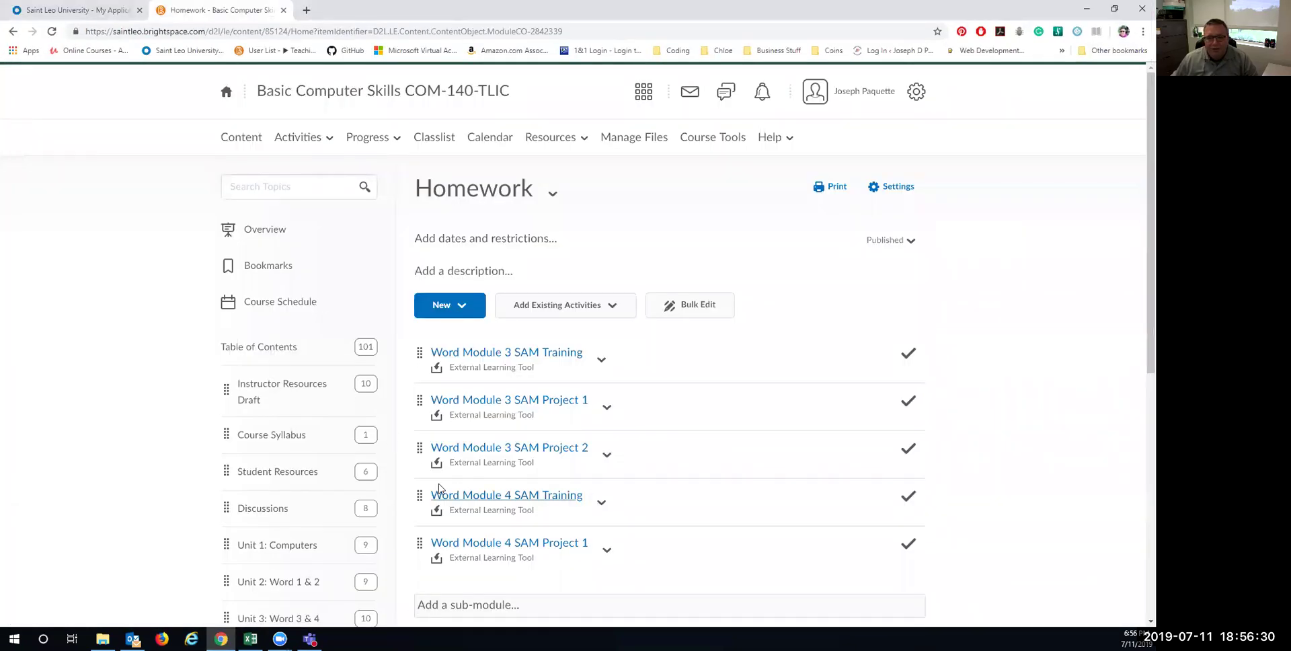
scroll(514, 504, "down", 2)
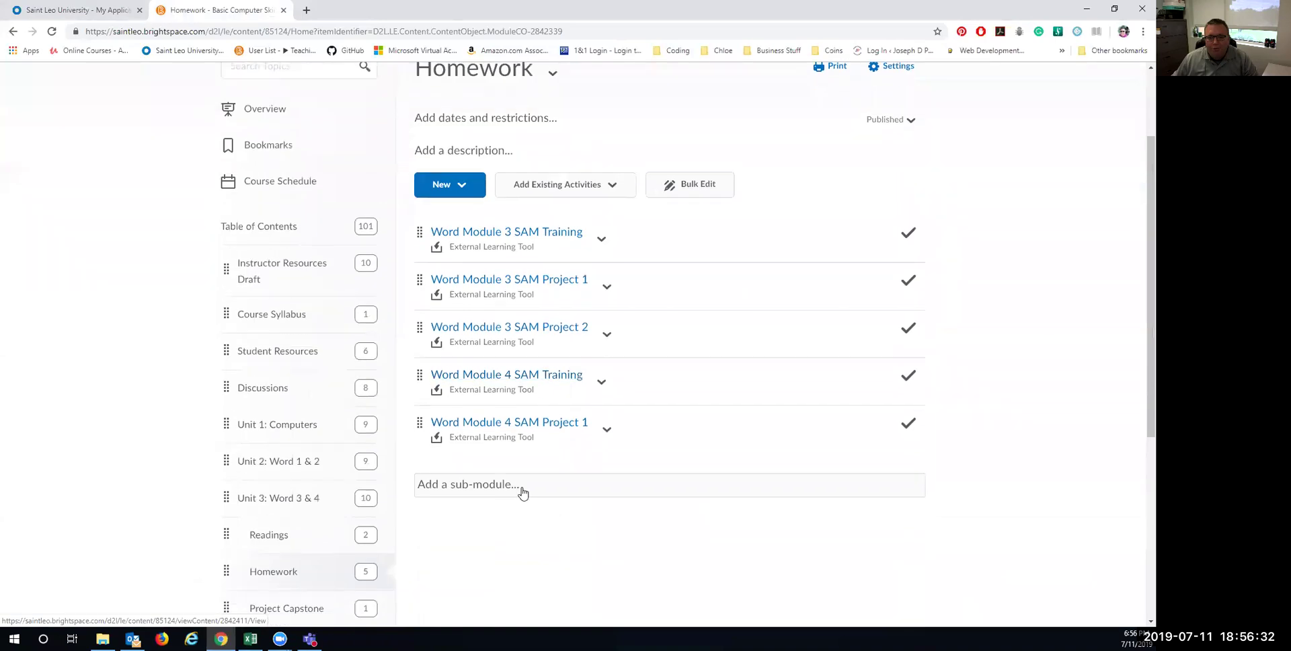
left_click(523, 424)
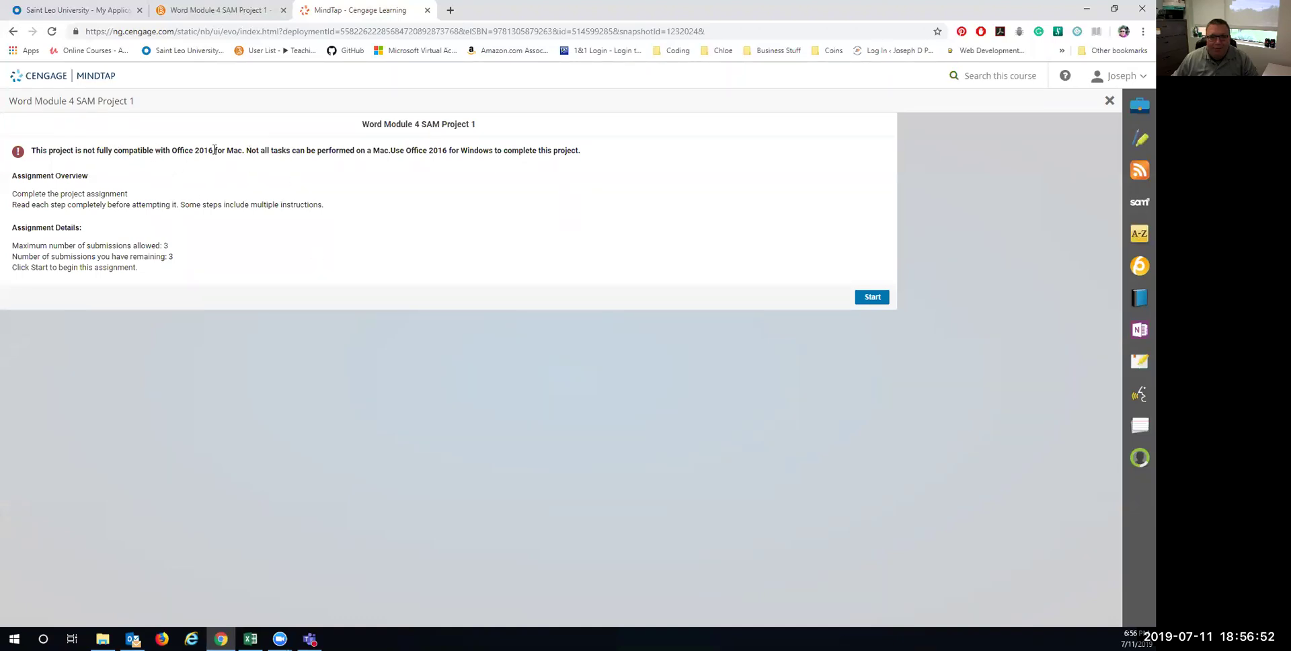
Start Word Module 4 SAM Project 1 and download its instruction file, start file, and the Numbers and Wing support files.
left_click(870, 298)
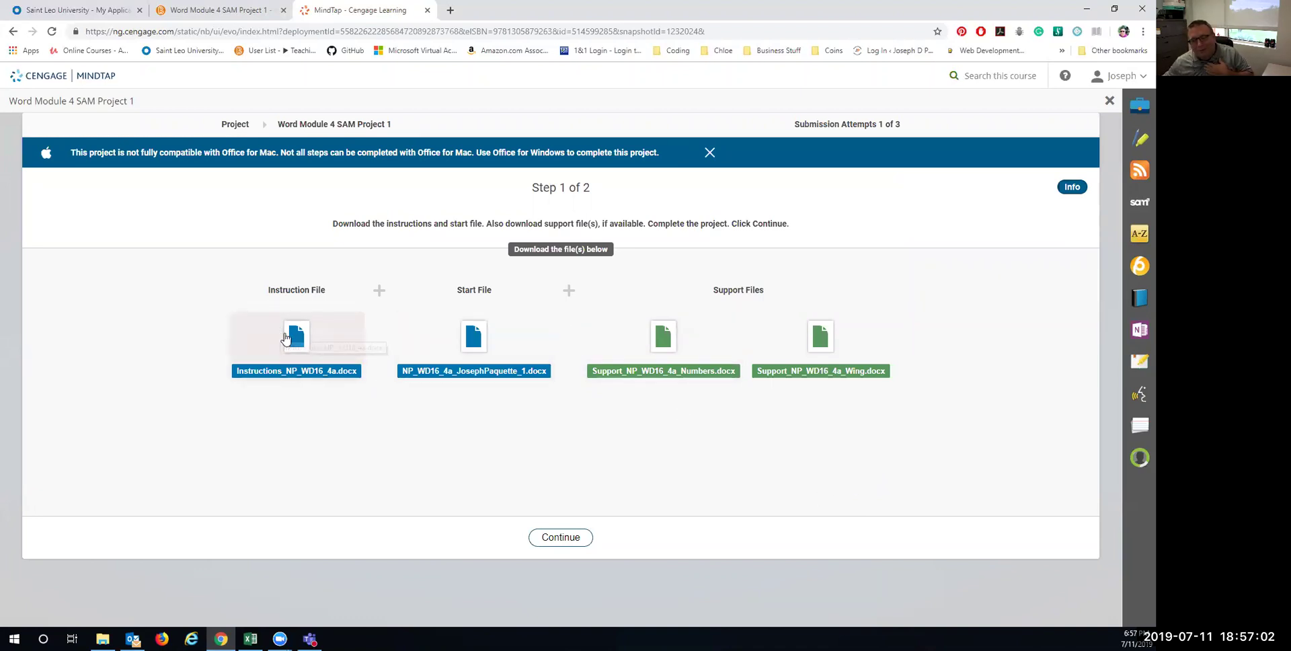
left_click(315, 364)
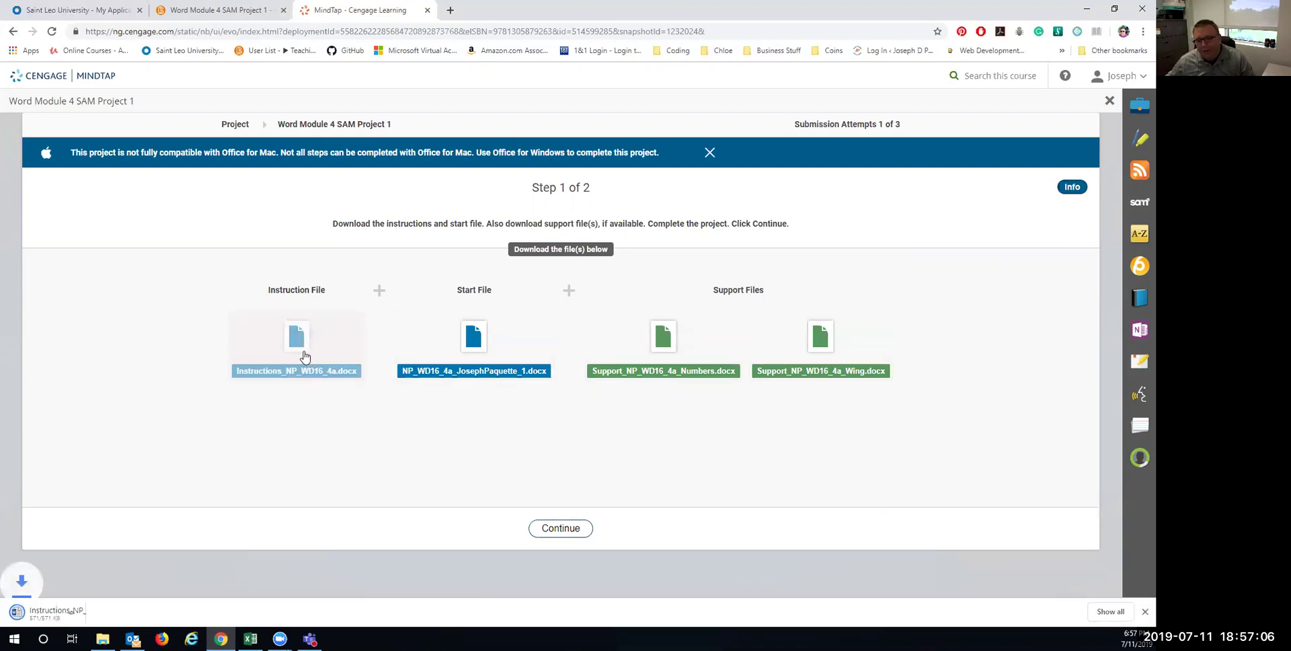
left_click(474, 350)
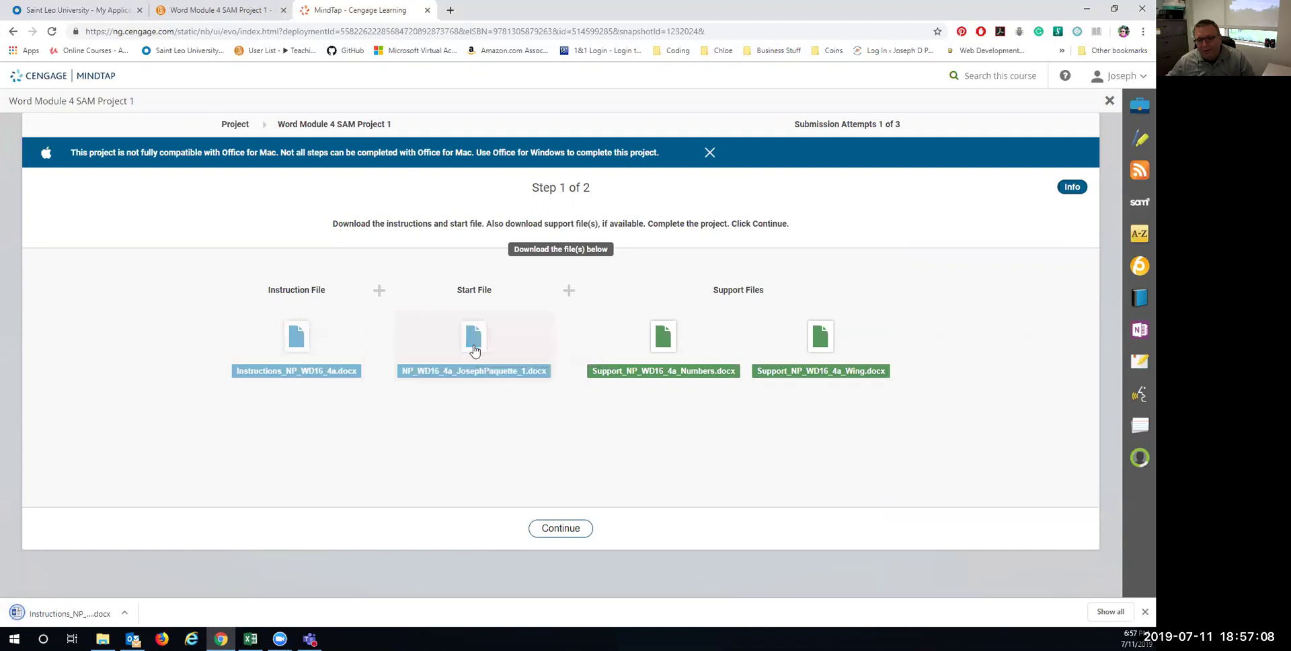
left_click(658, 351)
left_click(820, 346)
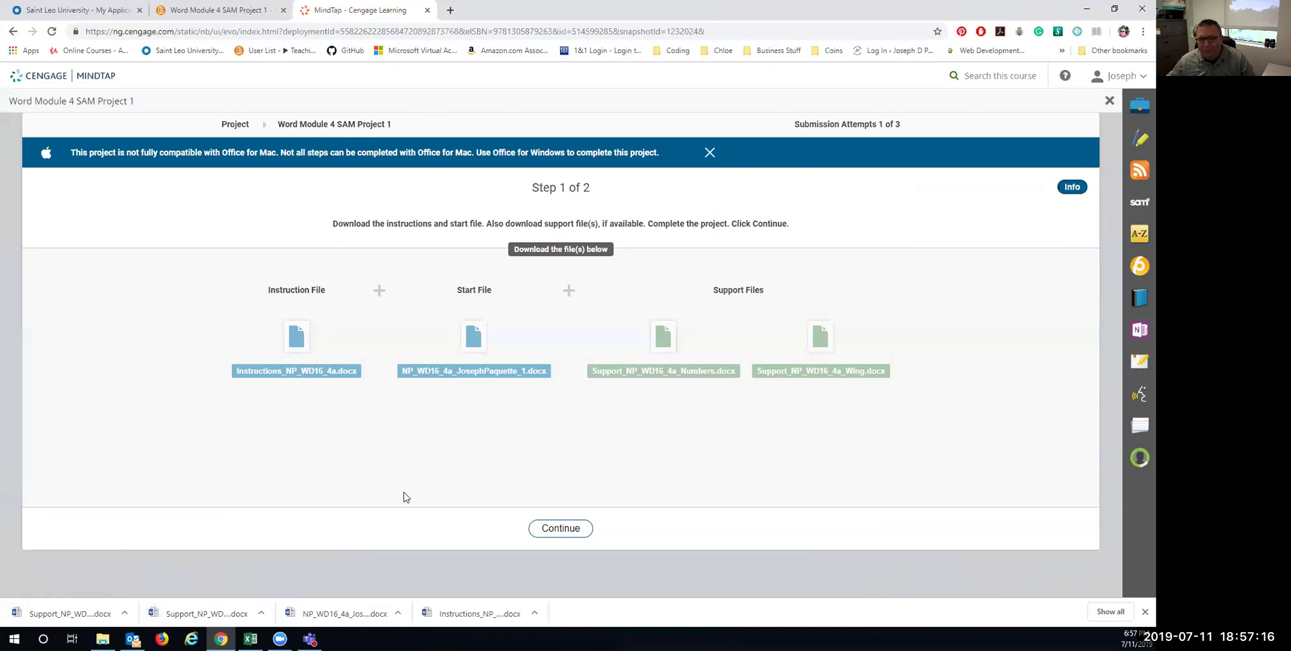
Open the downloaded Instructions_NP_WD16_4a.docx in Word, enable editing, and narrow its window to about half the screen.
left_click(447, 619)
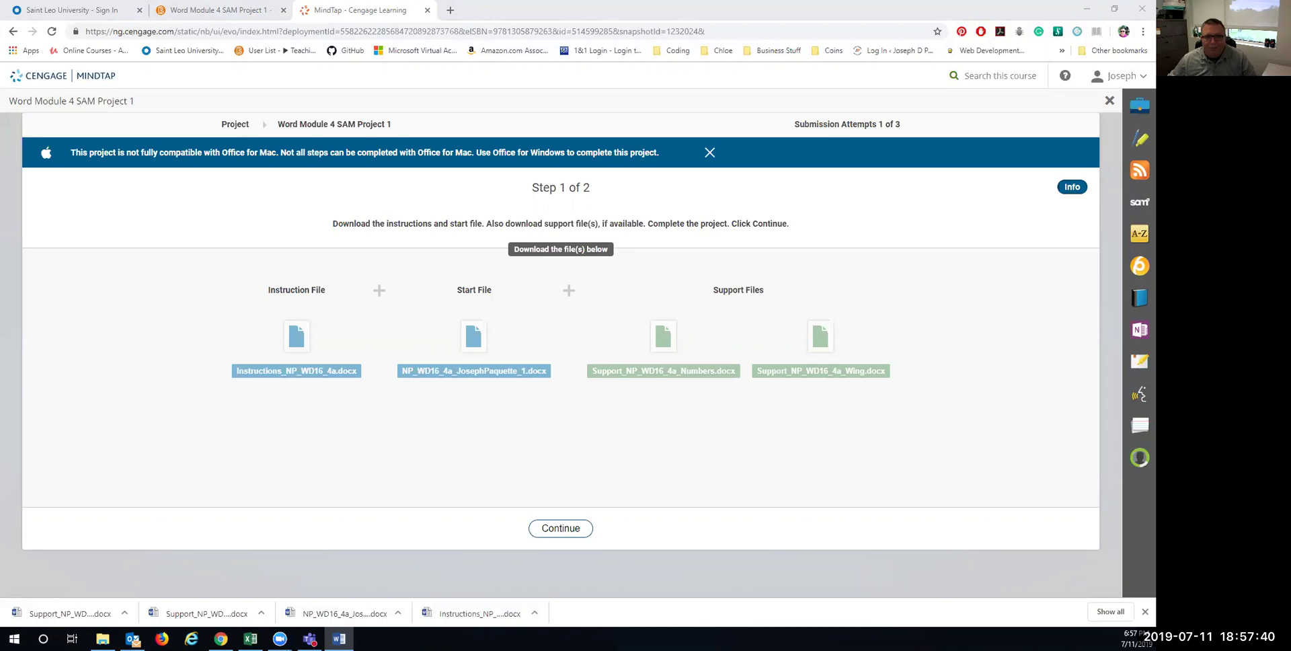
left_click(495, 133)
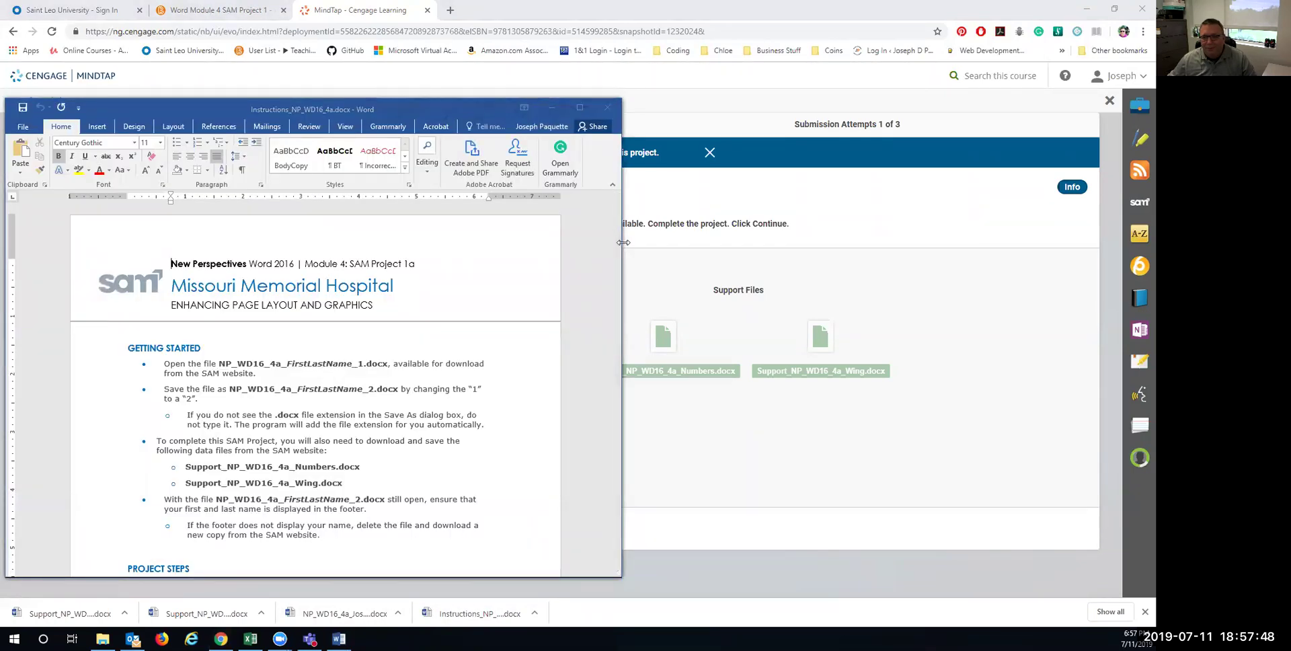
left_click_drag(623, 242, 530, 242)
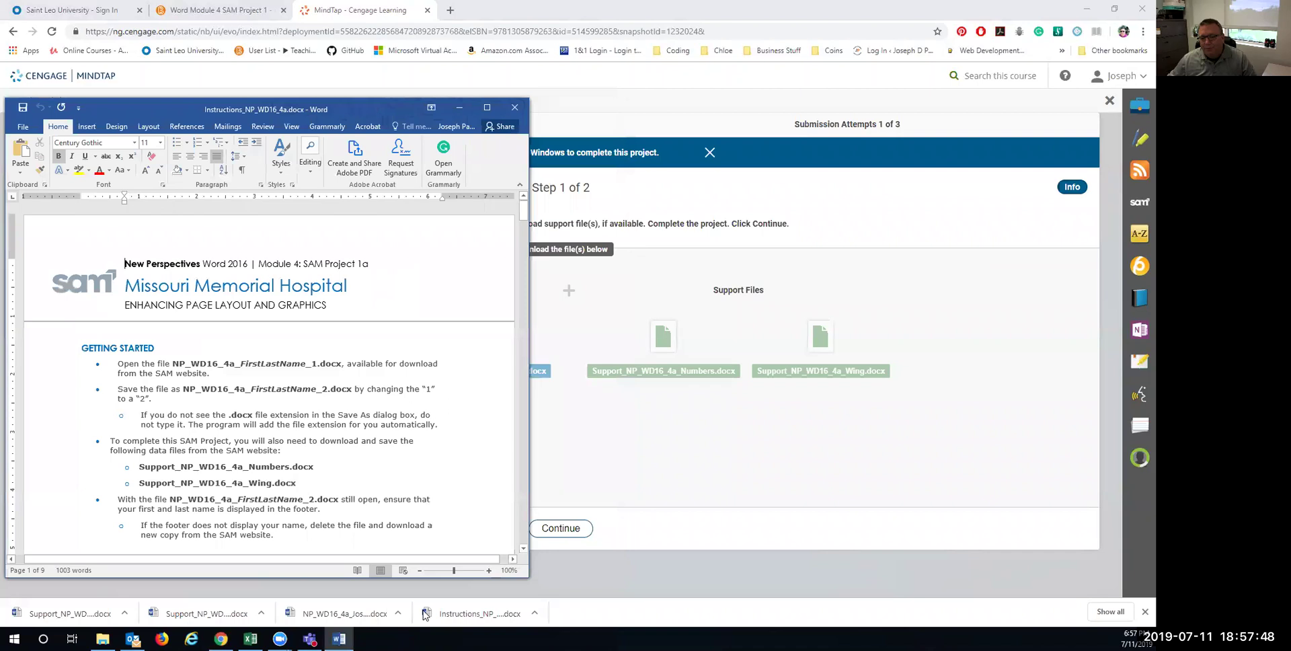
Open the downloaded start file in Word, enable editing, and place its window beside the instructions.
left_click(354, 613)
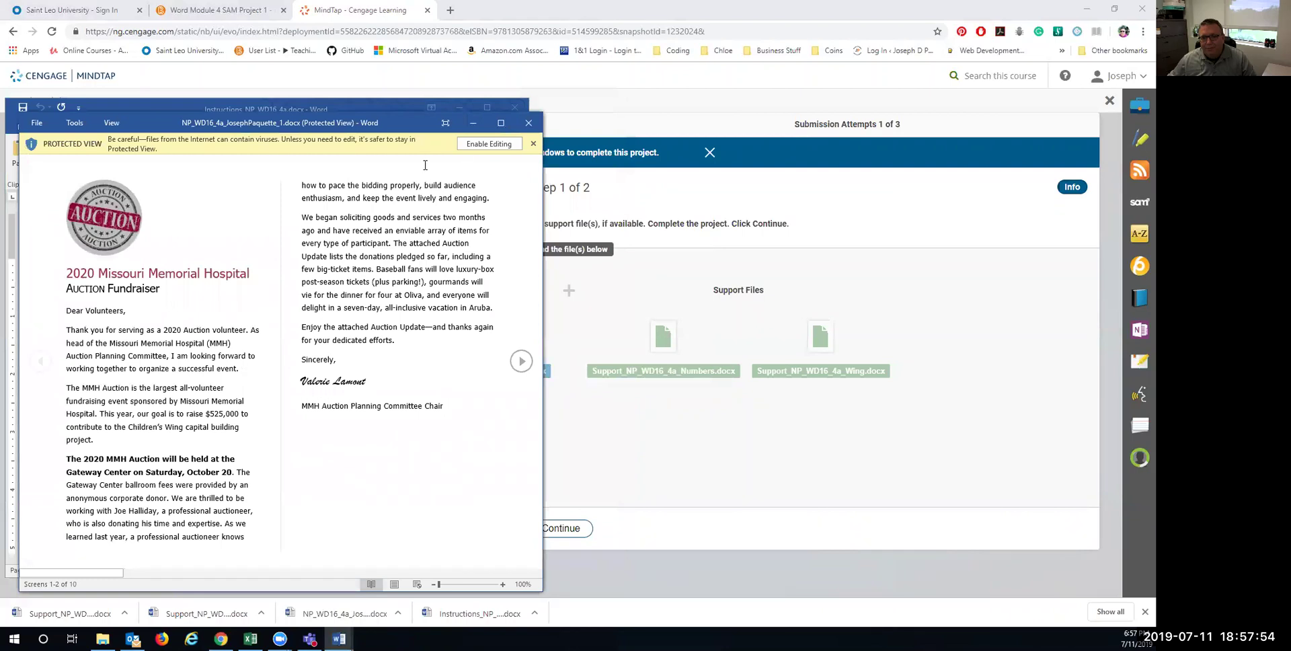
left_click(489, 143)
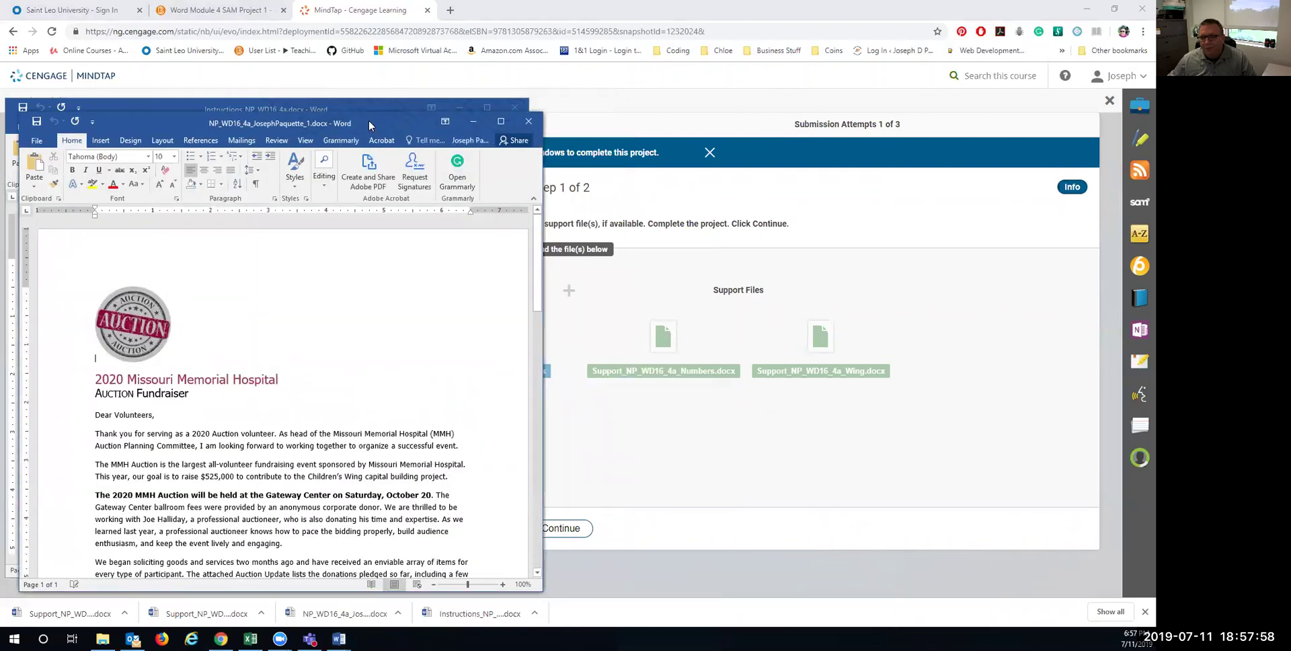
left_click_drag(368, 120, 896, 100)
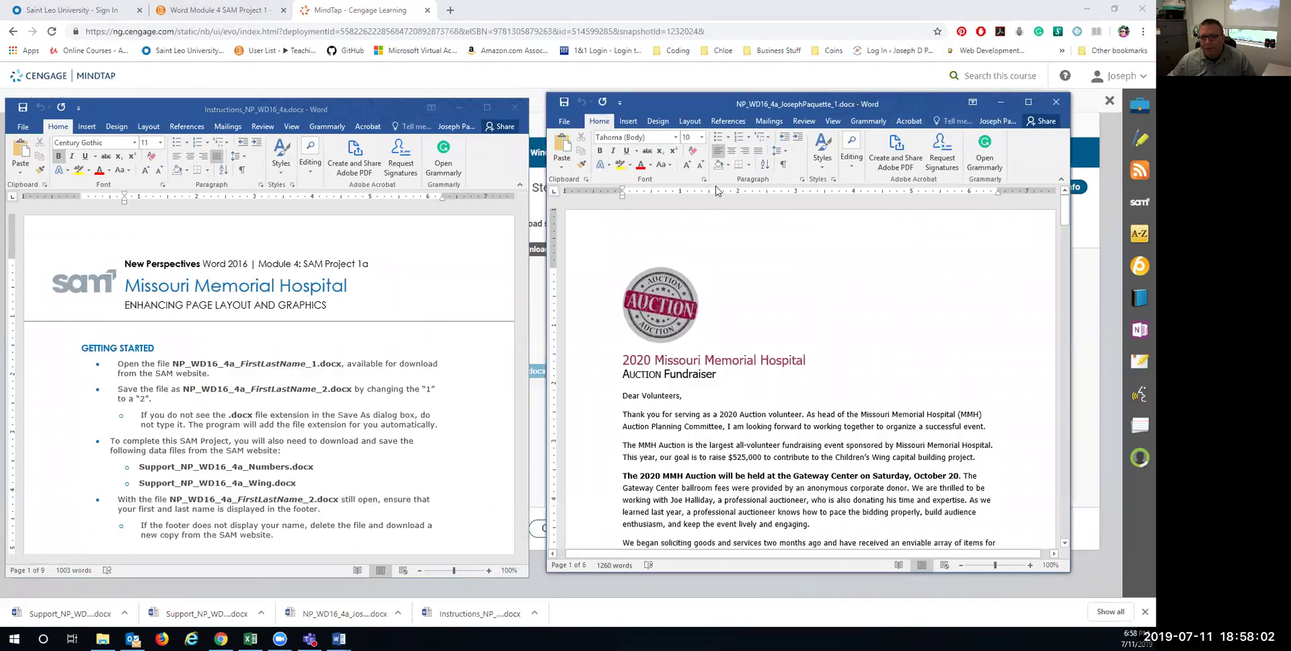
Save a copy of the start file in the Documents folder with its file name ending in _2.
left_click(558, 123)
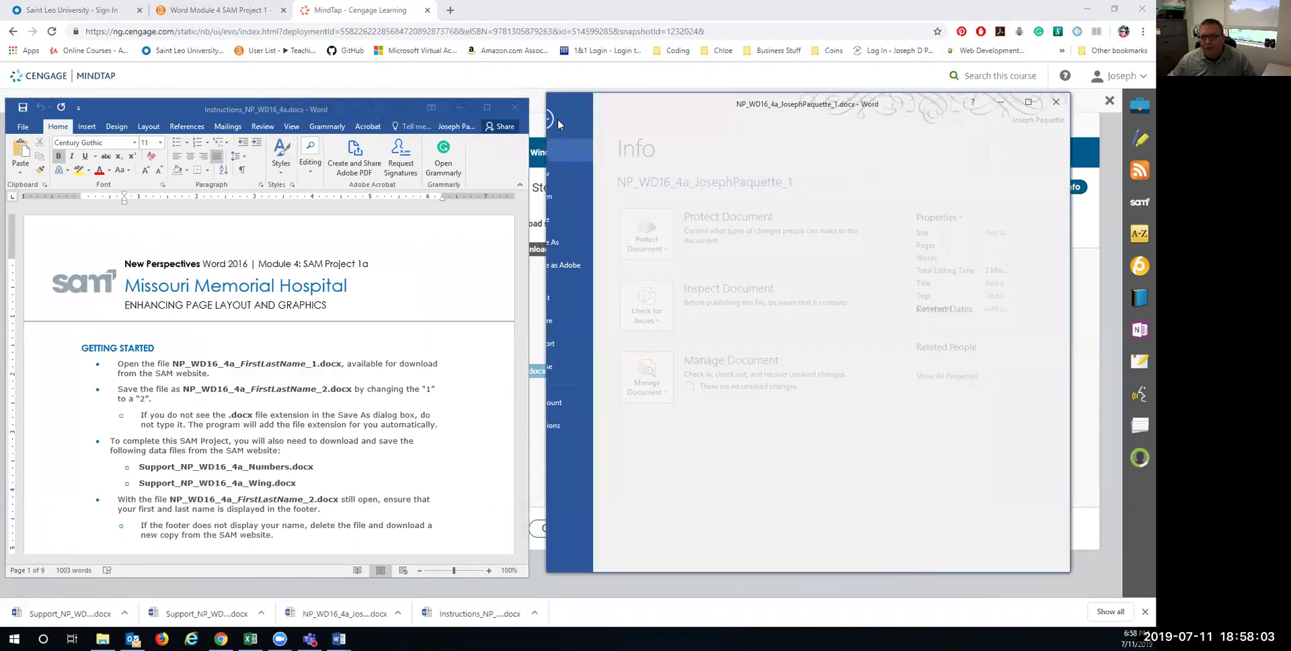
left_click(583, 244)
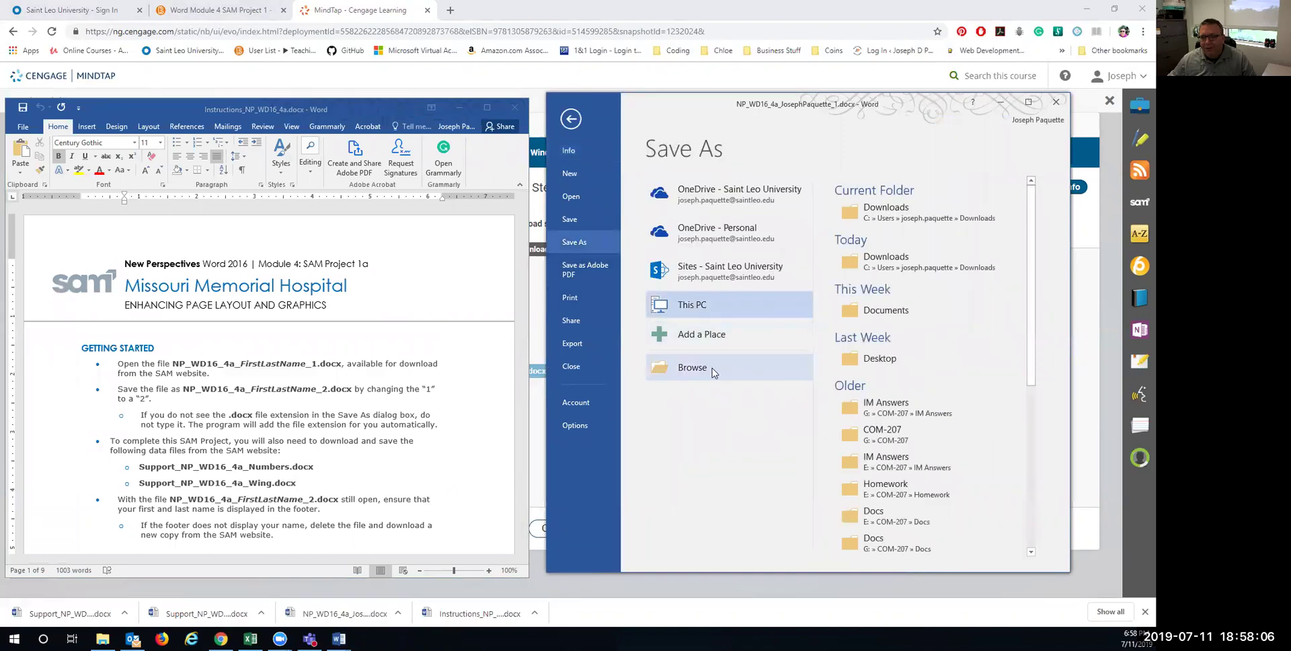
left_click(867, 307)
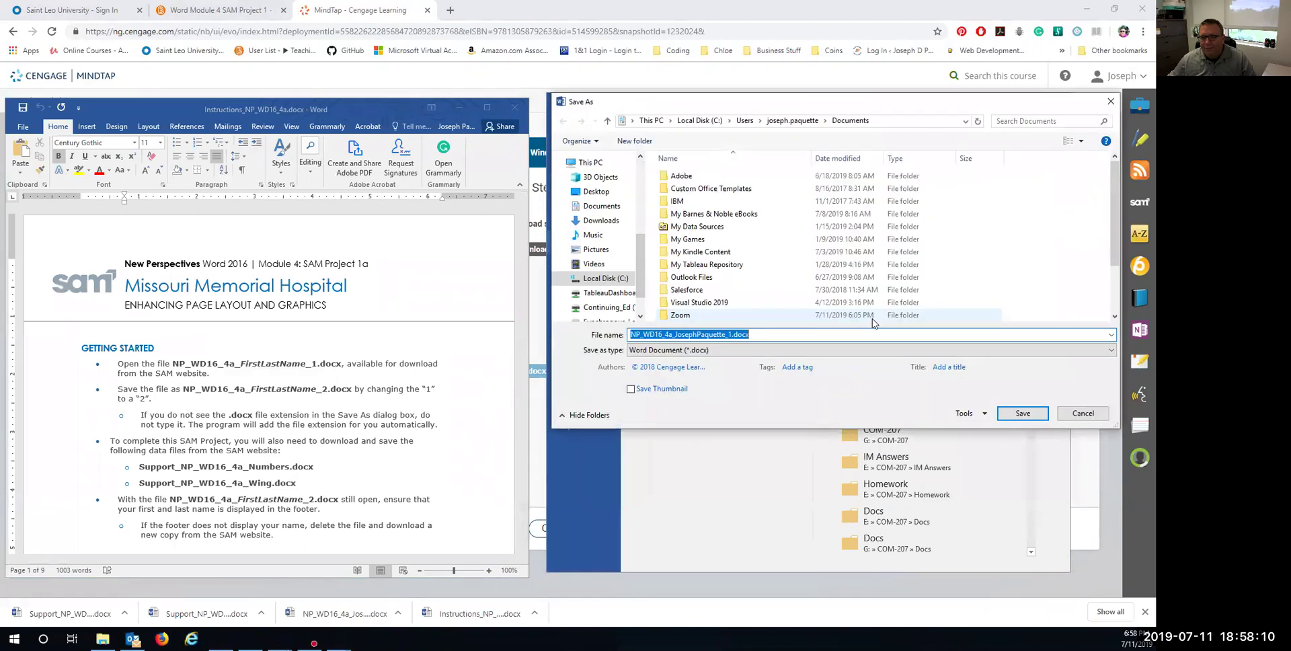
left_click(729, 332)
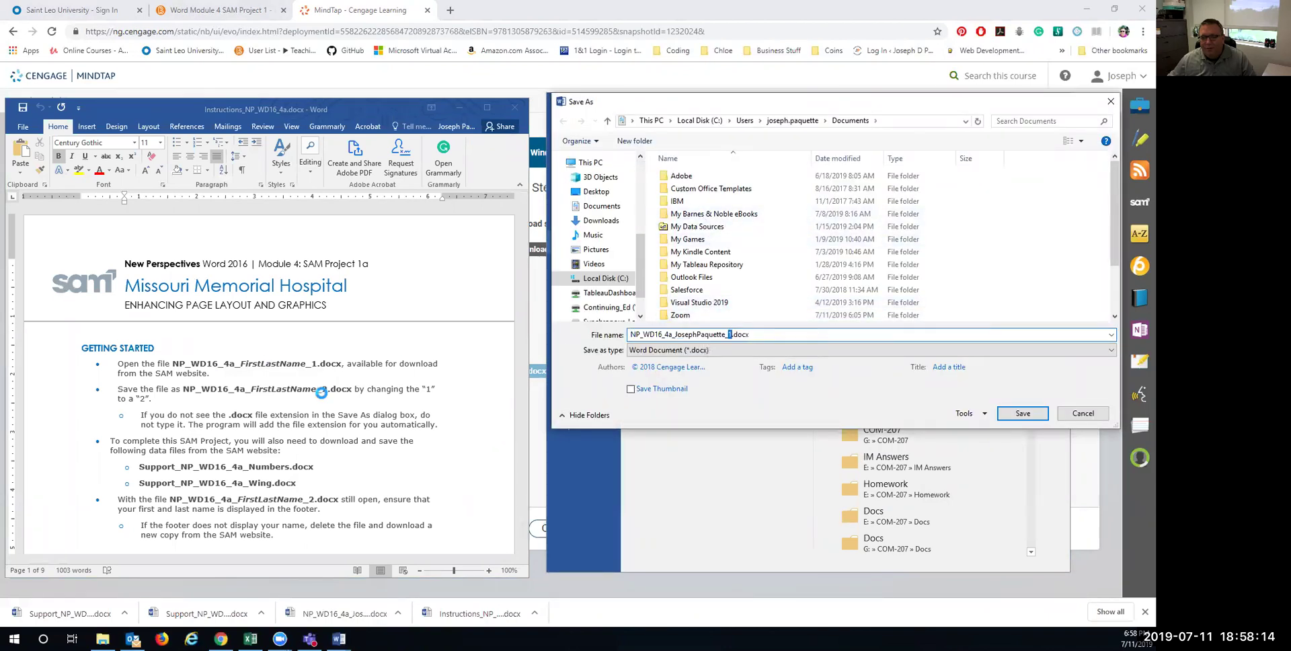
type("2")
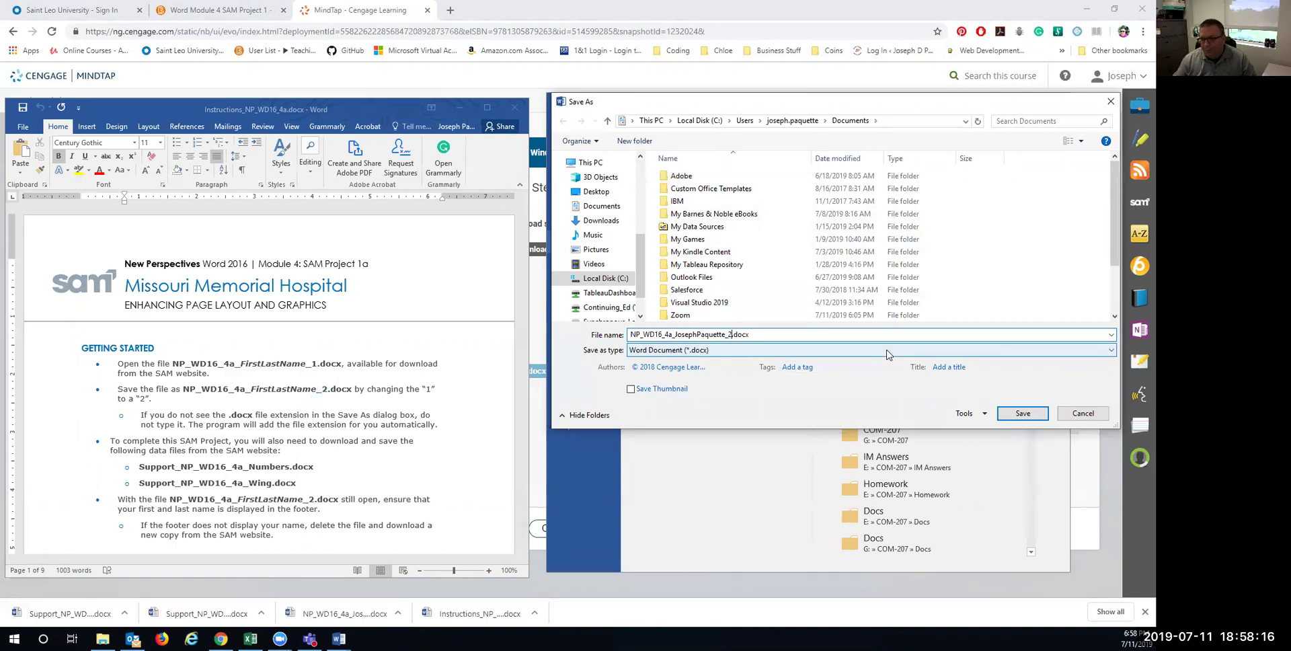
left_click(1021, 414)
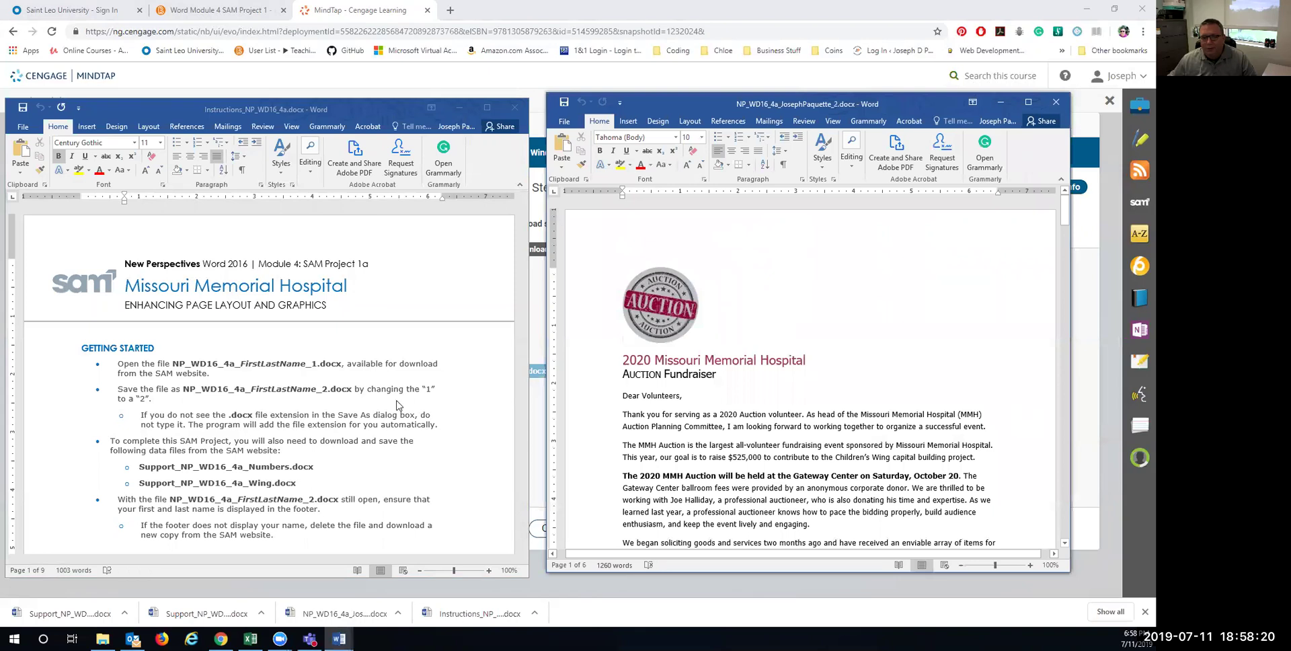
Apply the Brightness: 0% (Normal) Contrast: +20% correction to the Auction graphic on page 1, following project step 1a.
scroll(300, 395, "down", 3)
scroll(300, 394, "down", 2)
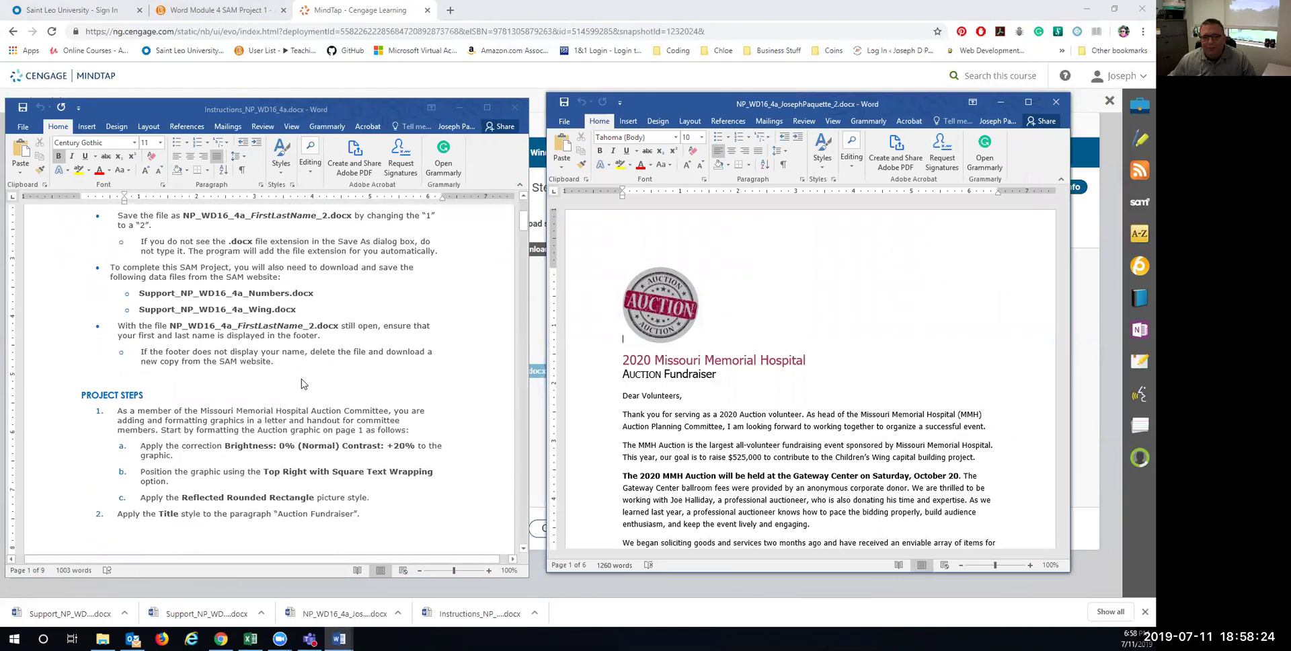
scroll(302, 384, "down", 5)
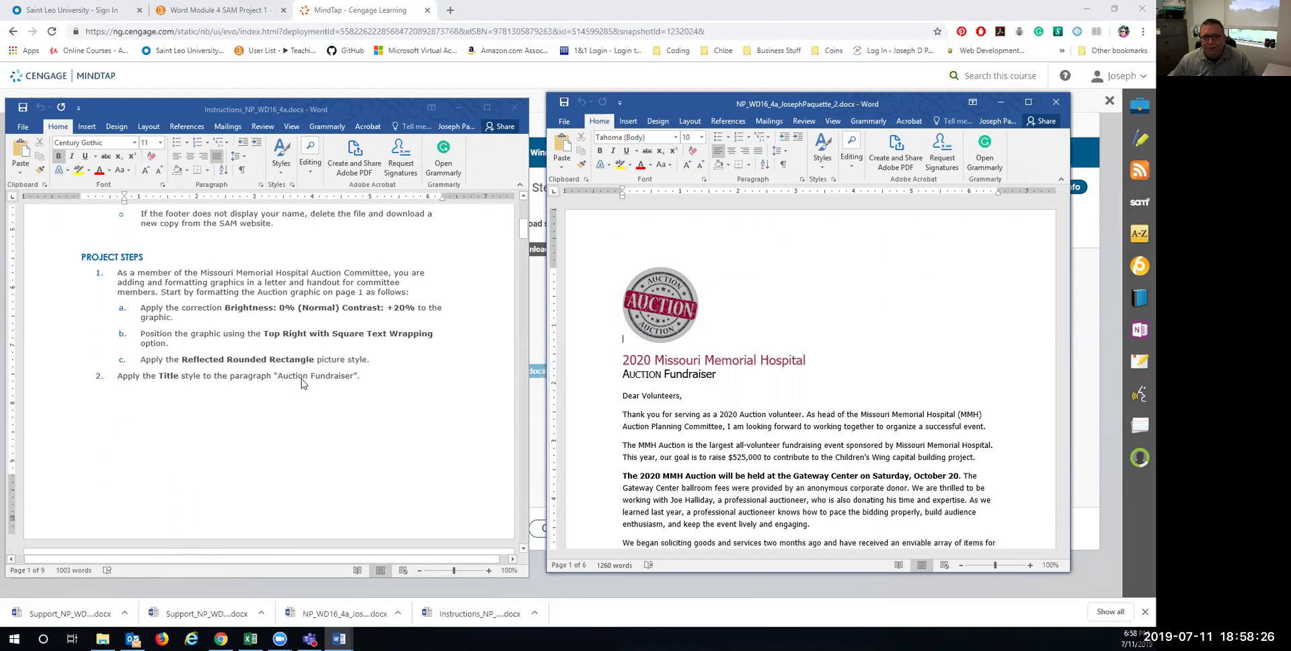
scroll(301, 383, "up", 1)
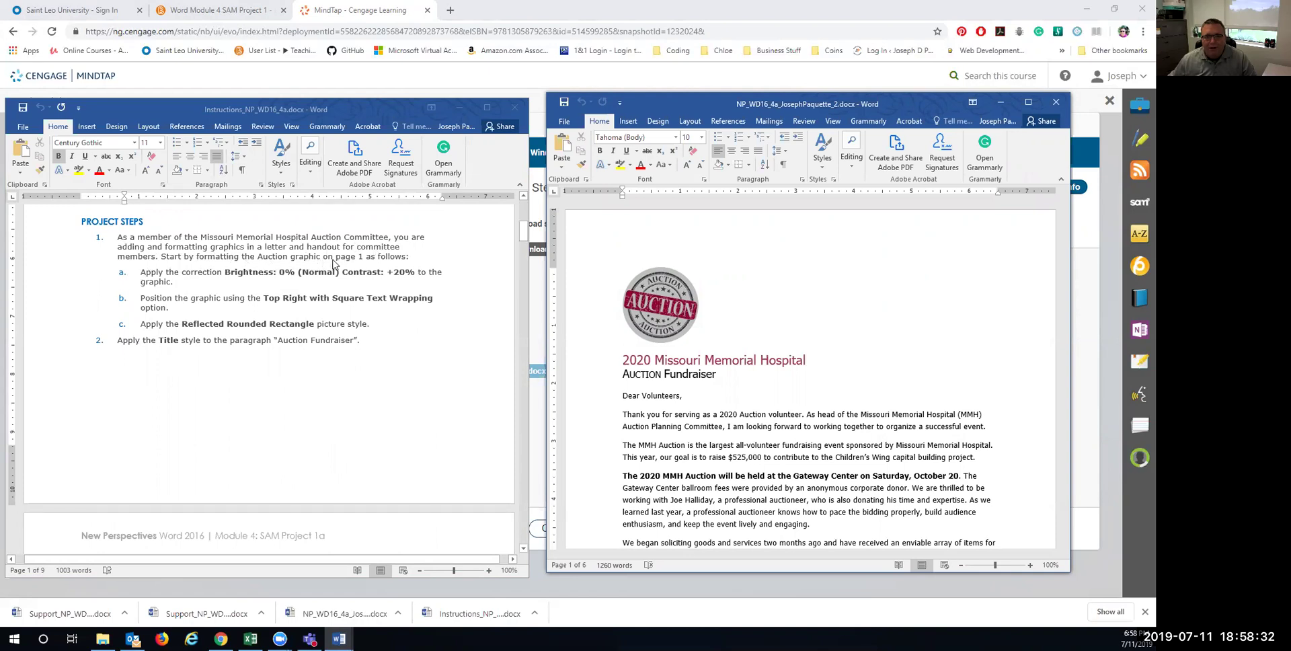
left_click(646, 295)
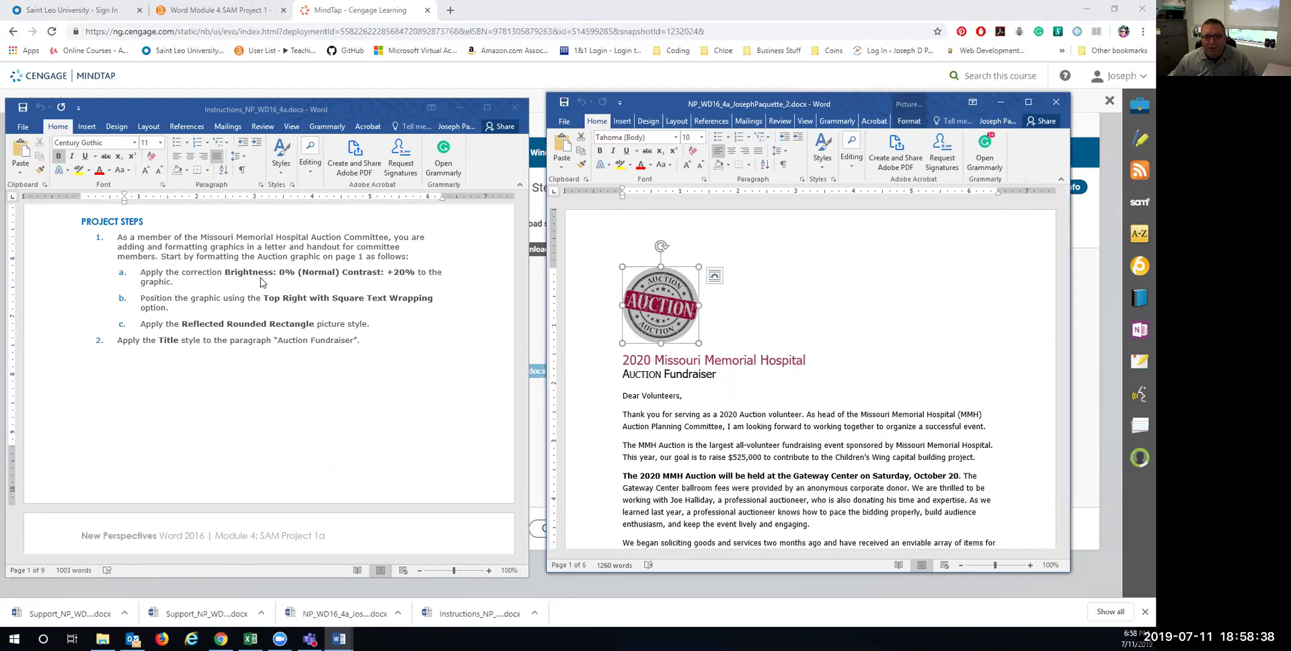
left_click(908, 121)
left_click(650, 138)
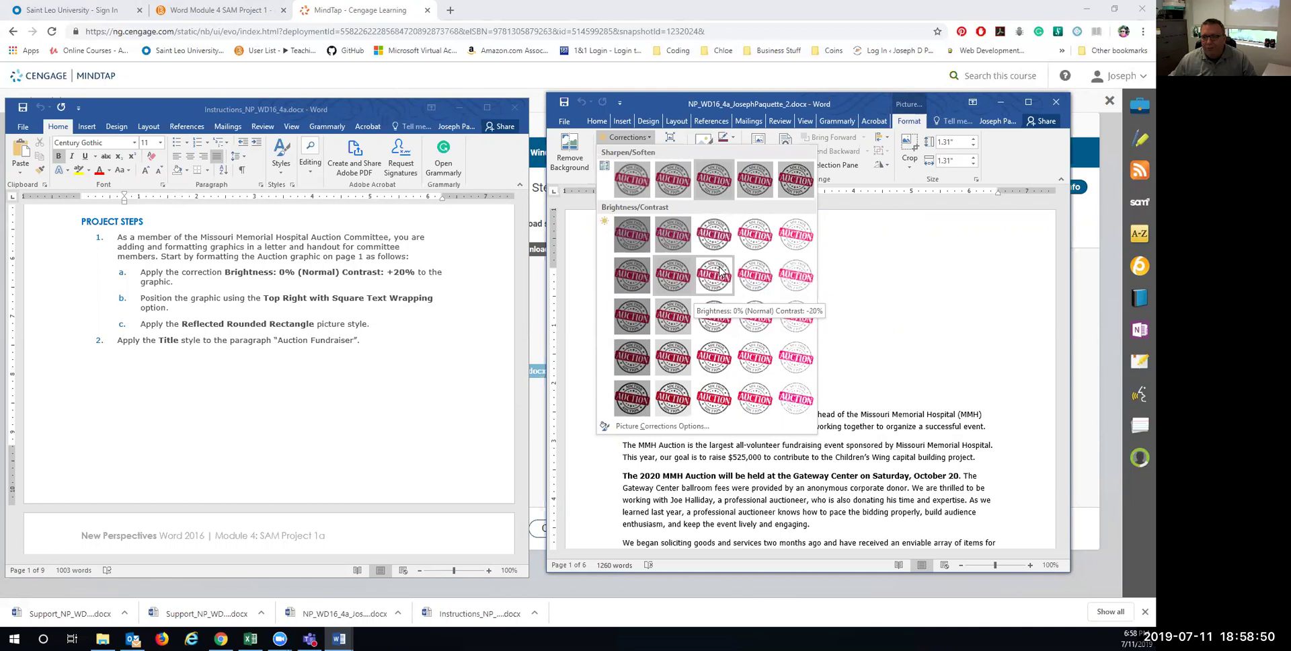
left_click(716, 360)
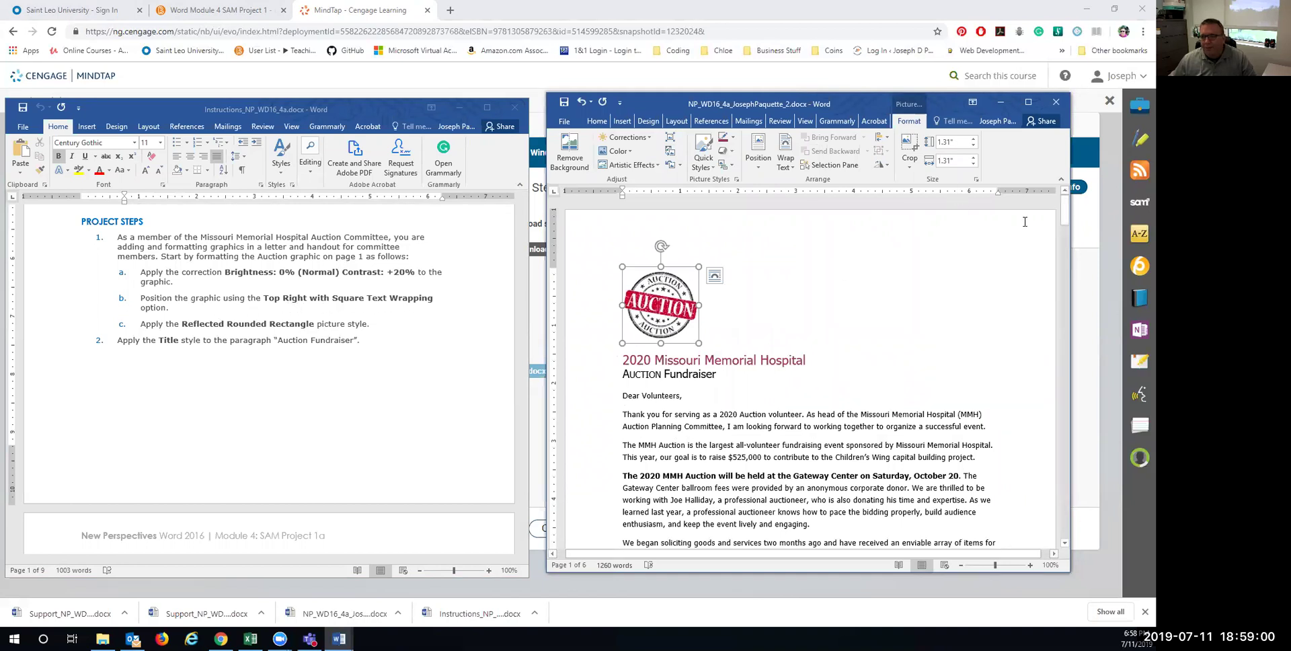
Position the Auction graphic in Top Right with Square Text Wrapping and apply the Reflected Rounded Rectangle picture style.
left_click(758, 154)
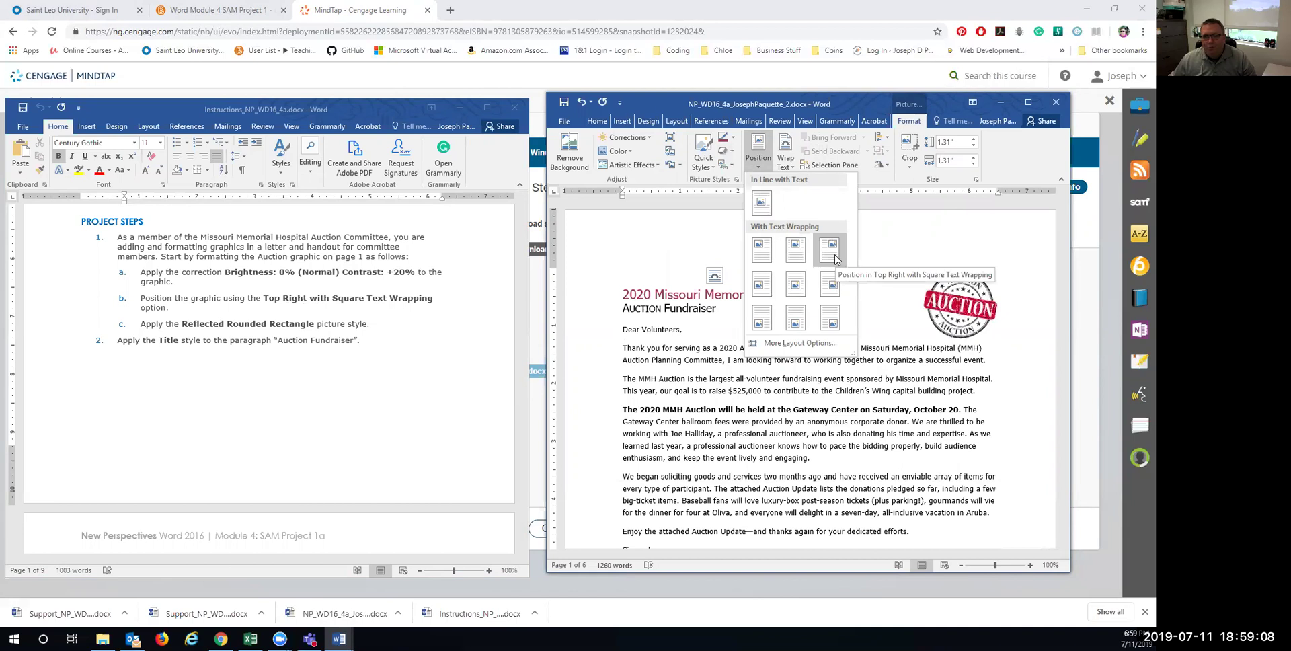
left_click(837, 259)
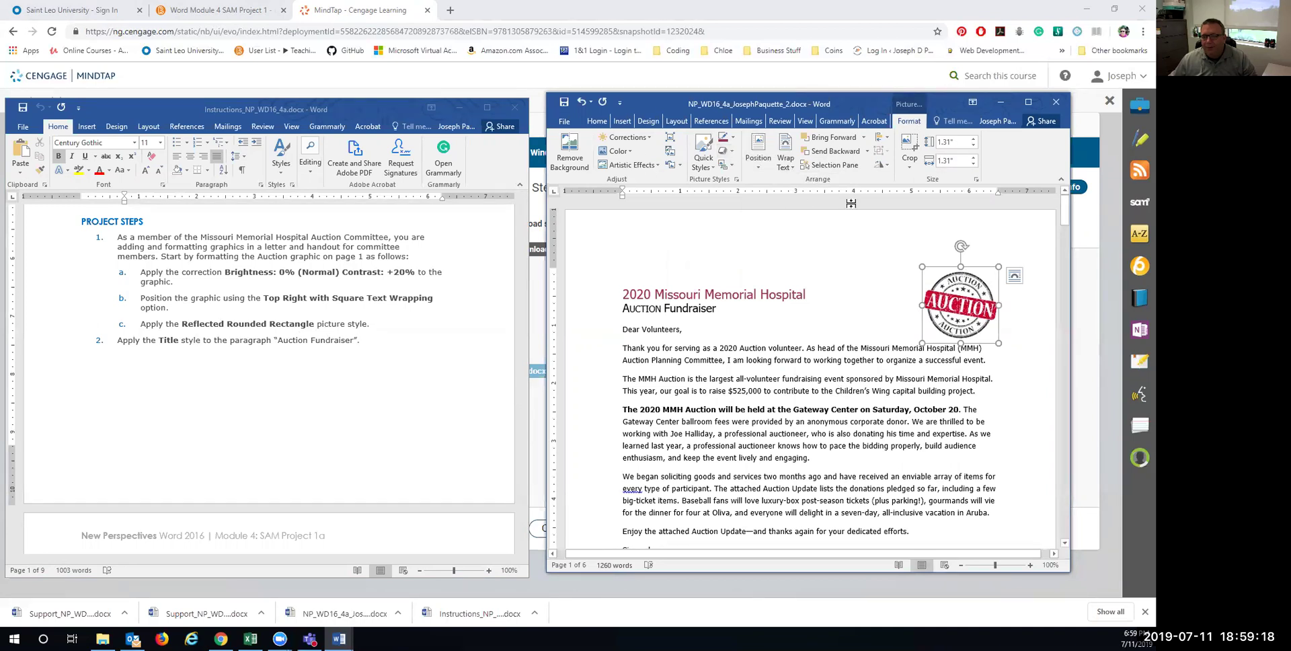
left_click(732, 168)
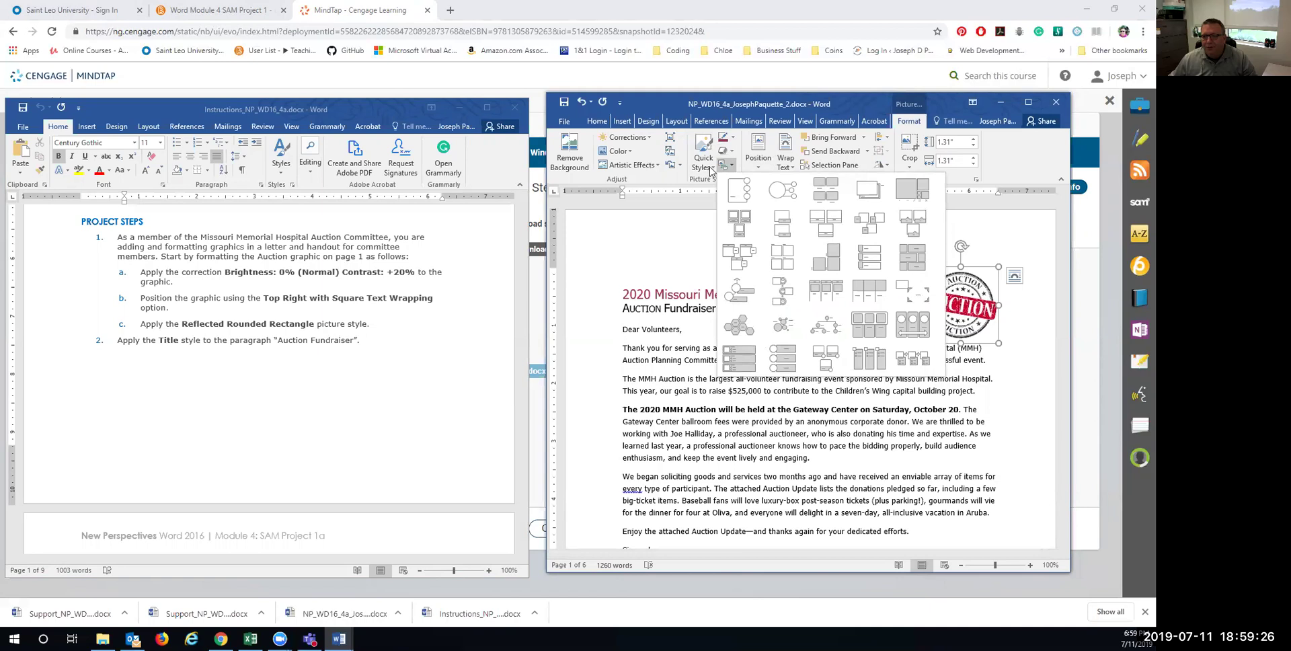
left_click(703, 161)
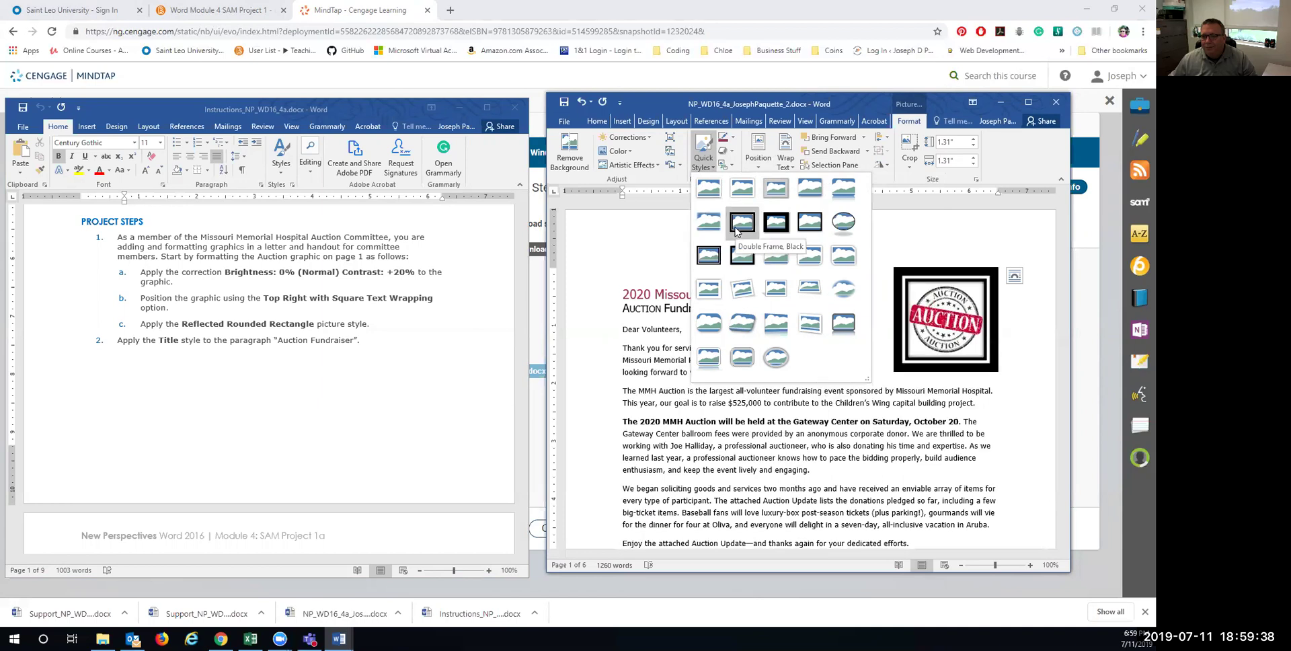
left_click(844, 189)
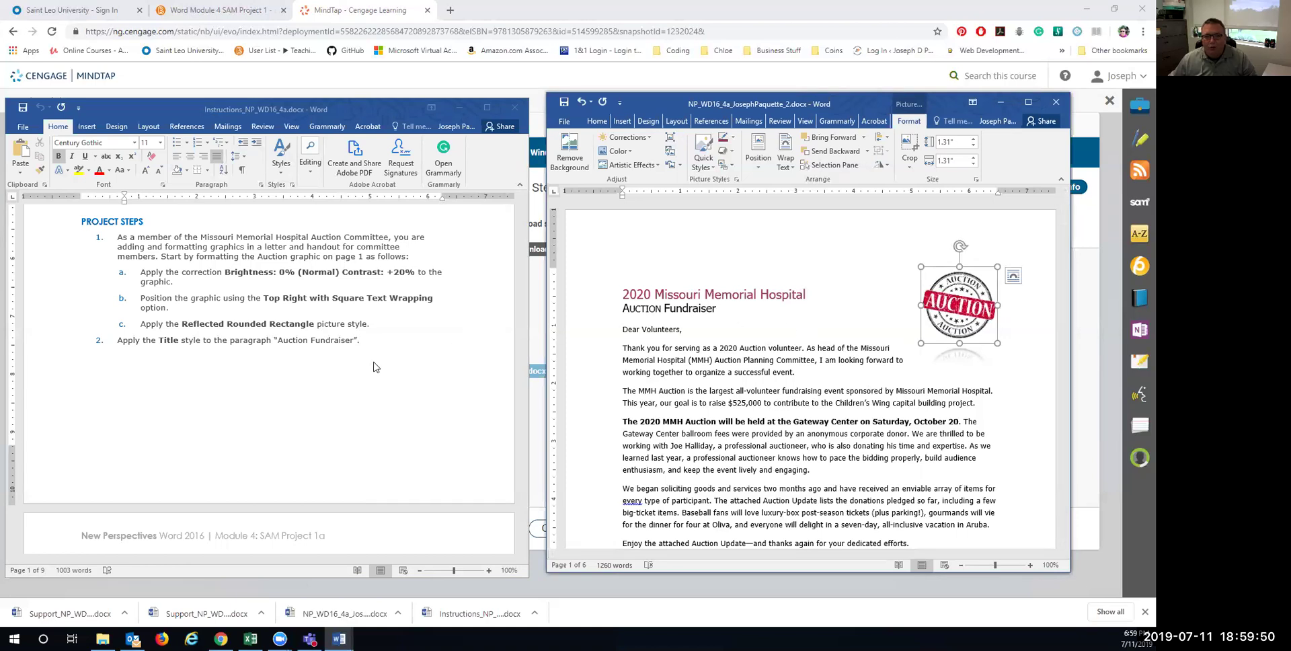
Apply the Title style to the "Auction Fundraiser" paragraph on page 1, following project step 2.
scroll(374, 366, "down", 3)
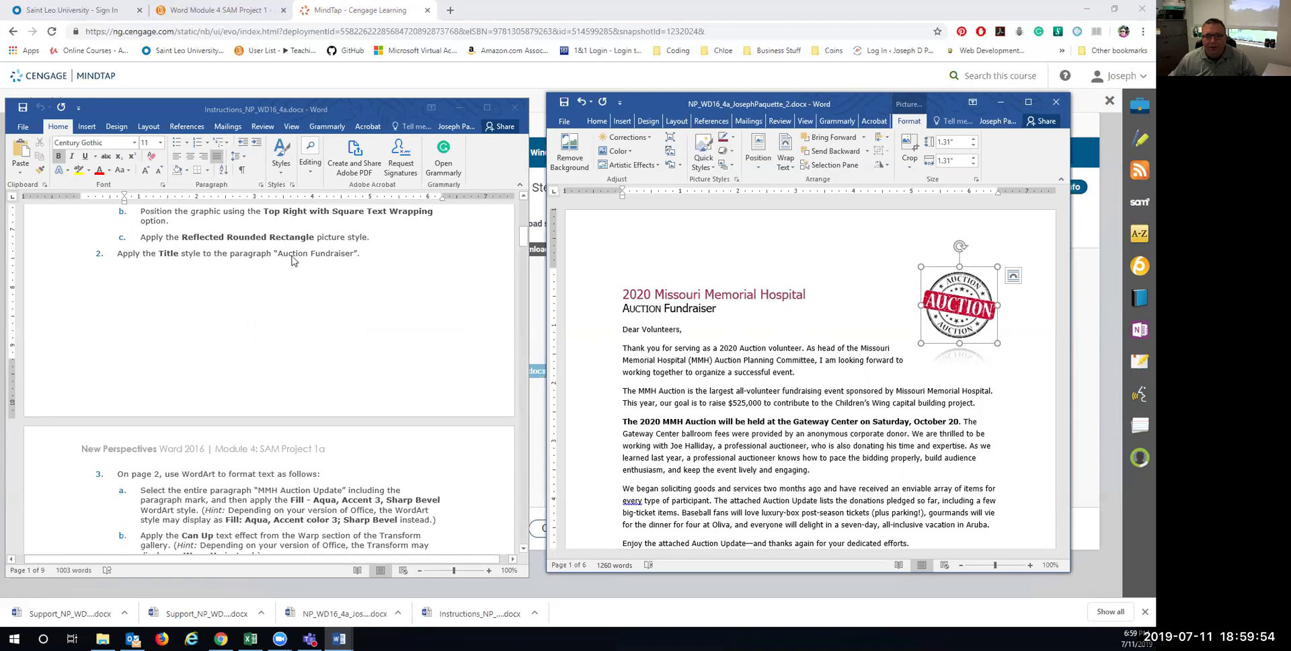
left_click(649, 309)
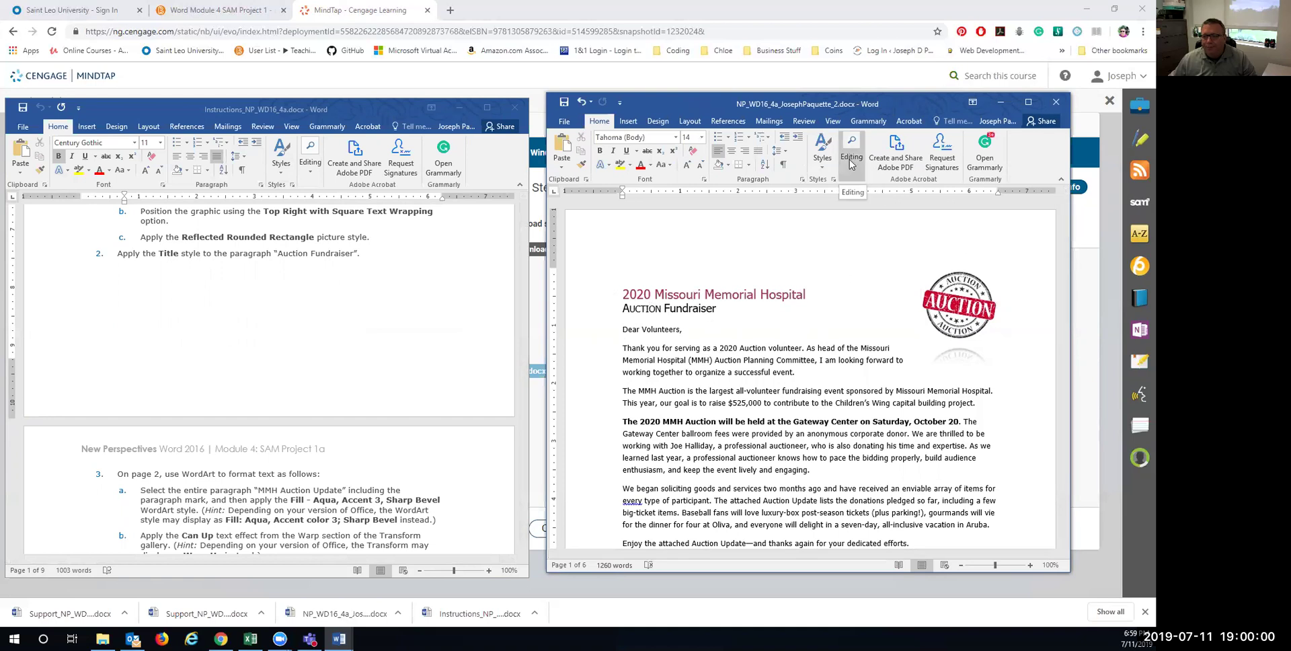
left_click(822, 154)
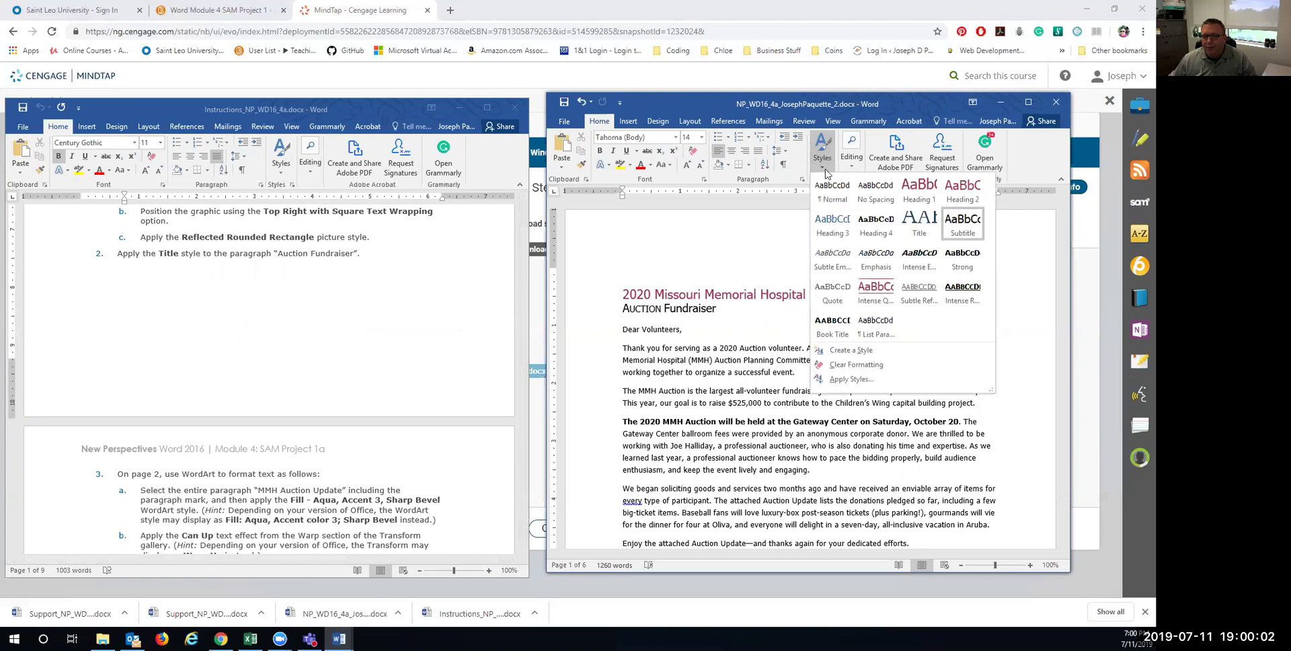
left_click(914, 228)
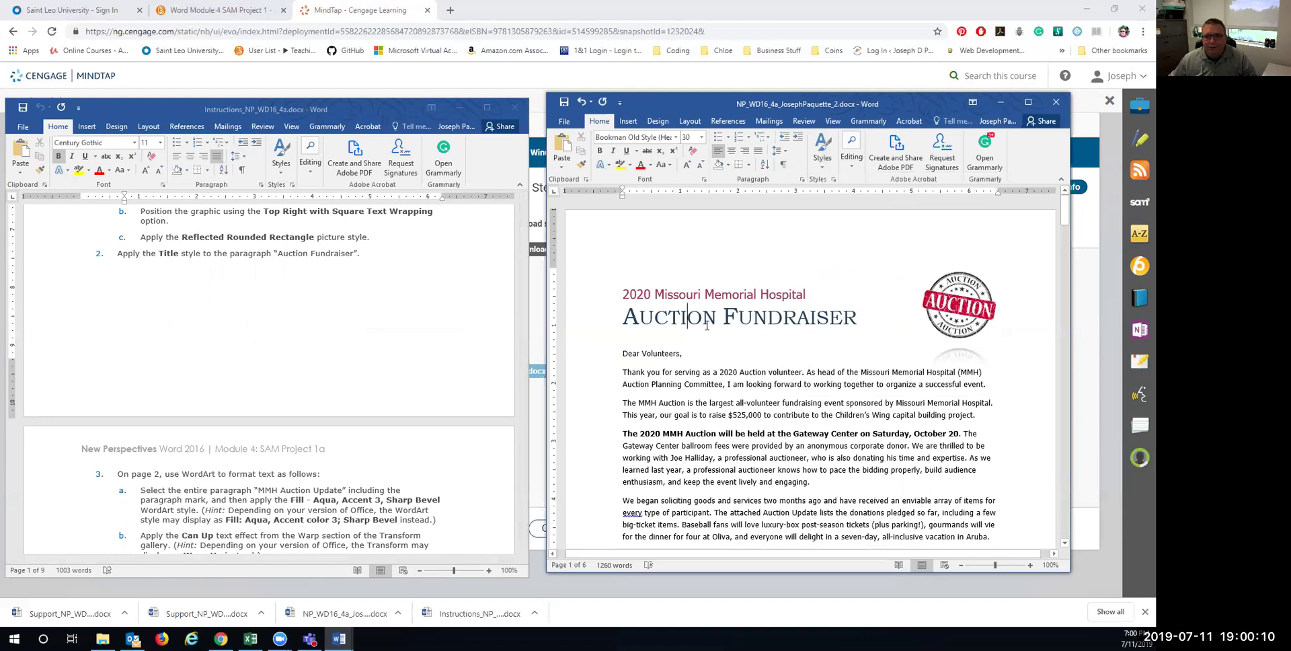
left_click(821, 151)
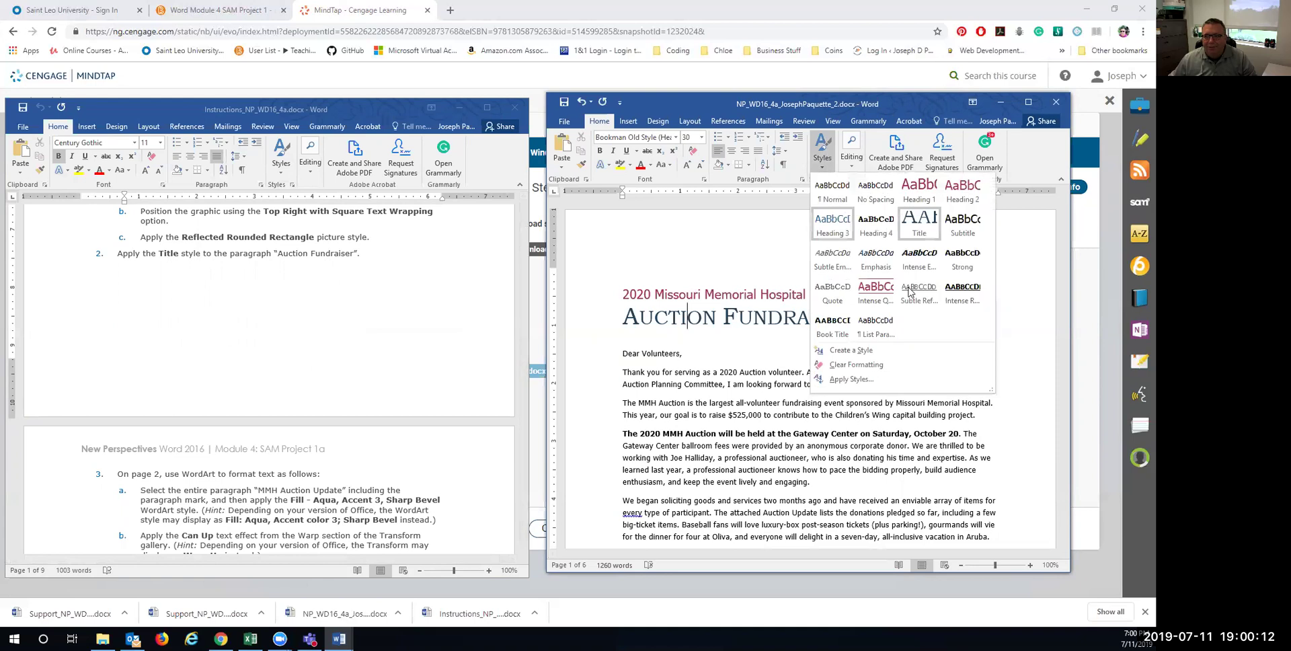
left_click(822, 161)
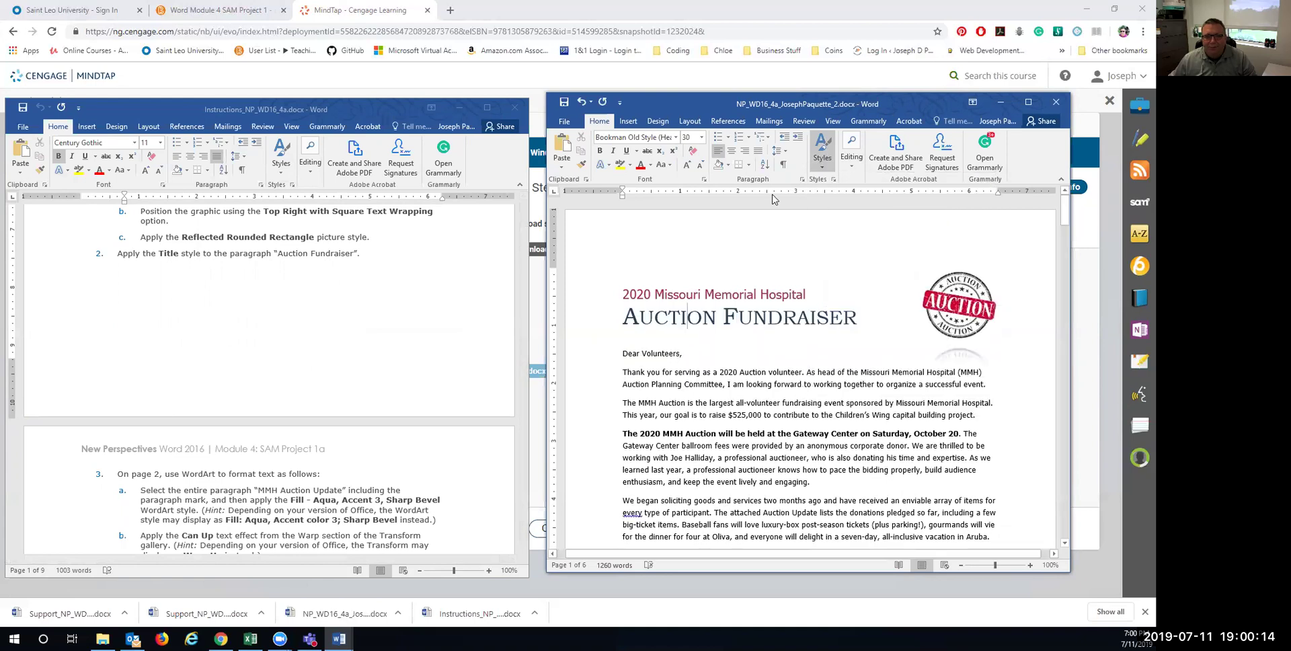
Show the formatting marks in the auction document at the "MMH Auction Update" paragraph on page 2, following project step 3.
scroll(330, 314, "down", 5)
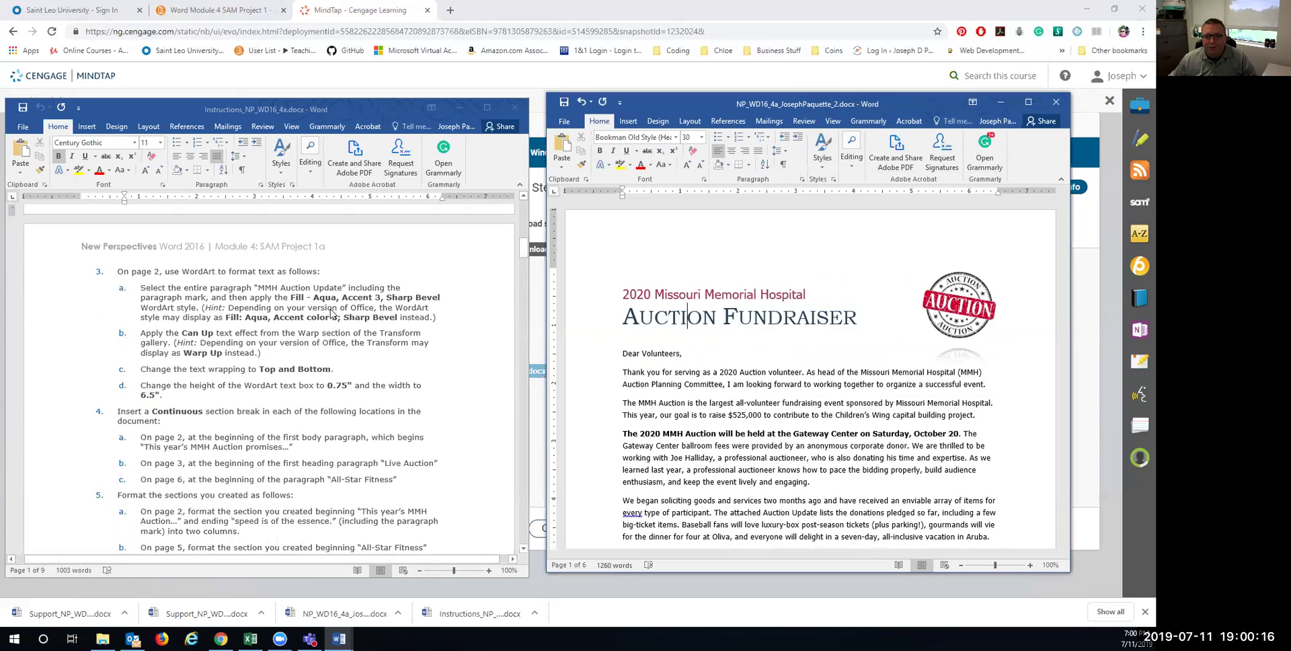
scroll(330, 314, "down", 1)
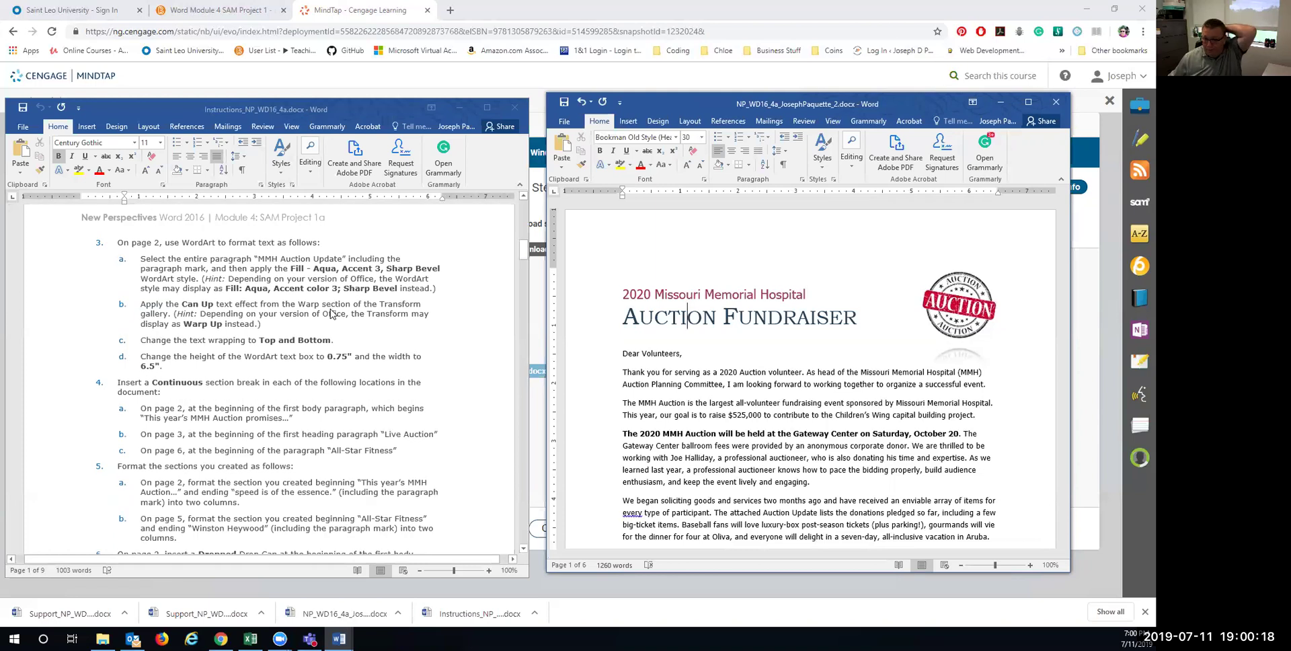
scroll(667, 409, "down", 15)
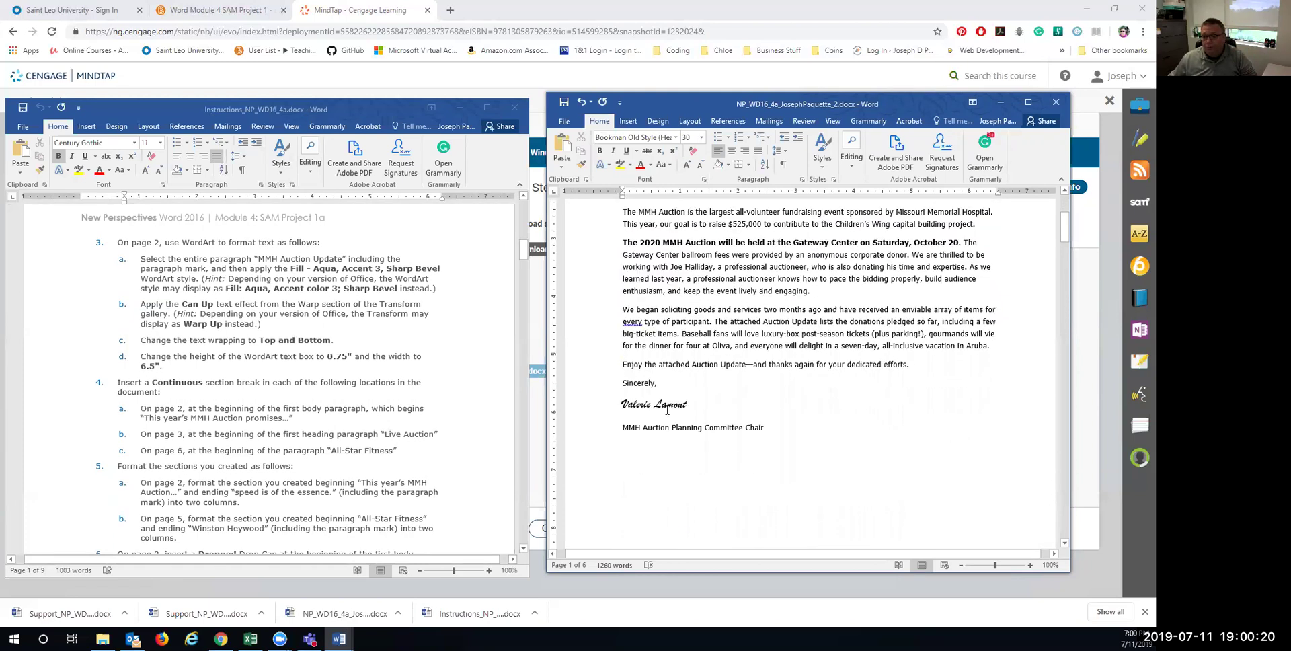
scroll(666, 410, "down", 6)
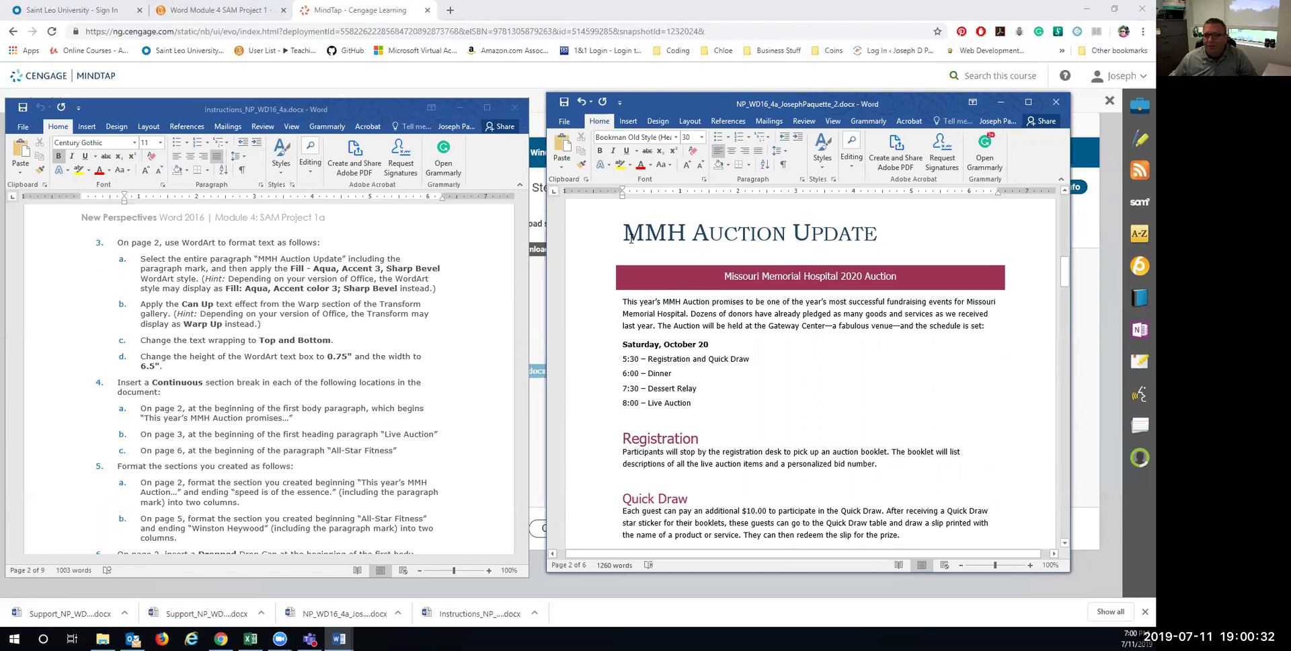
left_click_drag(653, 231, 874, 242)
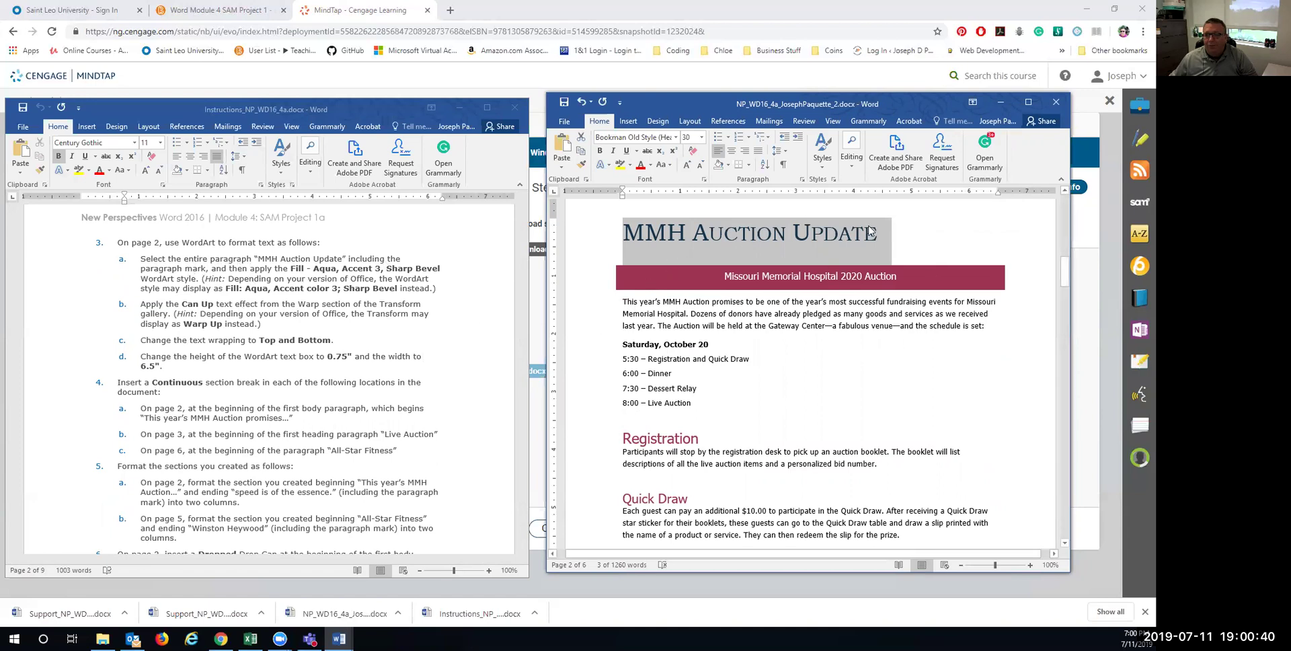
left_click(783, 166)
left_click(639, 239)
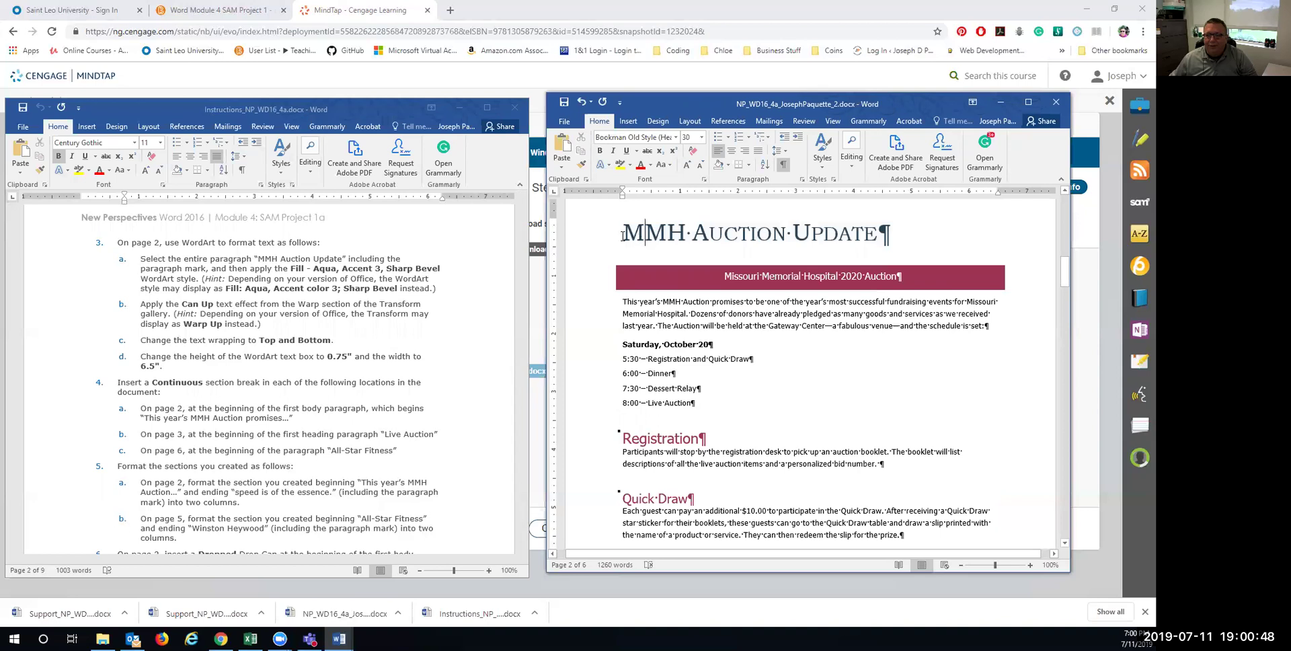
Apply the Fill - Aqua, Accent 3, Sharp Bevel WordArt style to the entire "MMH Auction Update" paragraph, including its paragraph mark.
left_click_drag(690, 234, 877, 241)
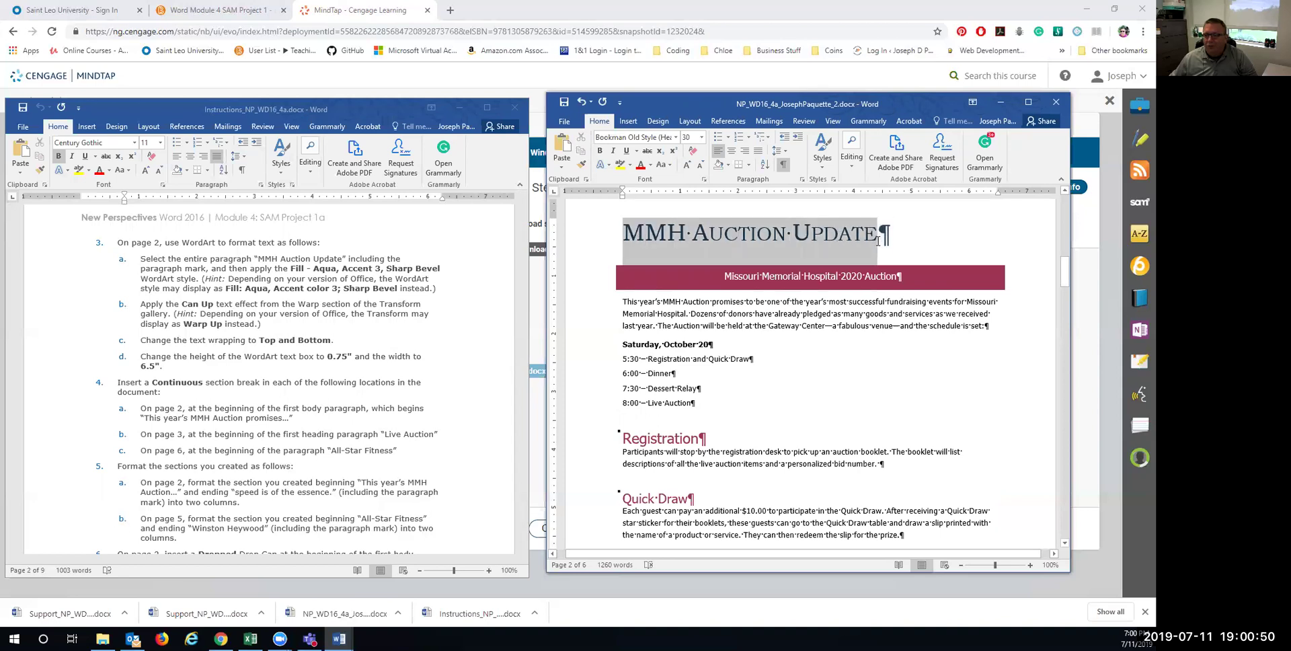
left_click_drag(632, 243, 892, 239)
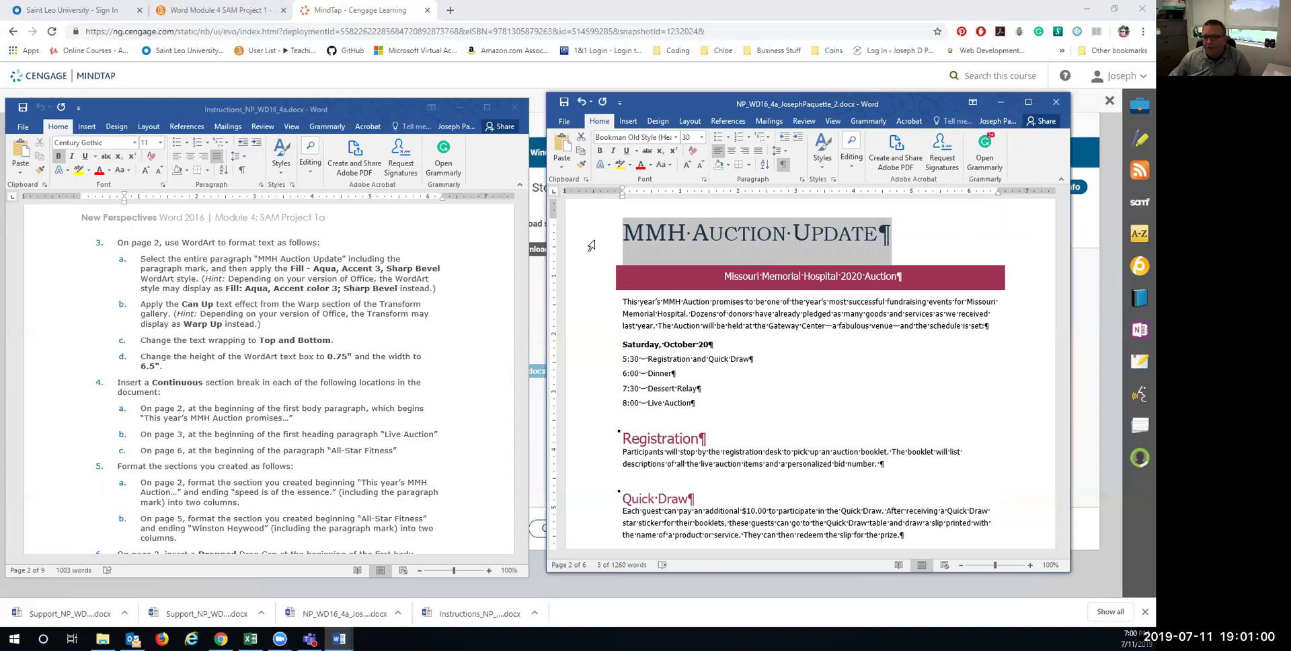
left_click(729, 166)
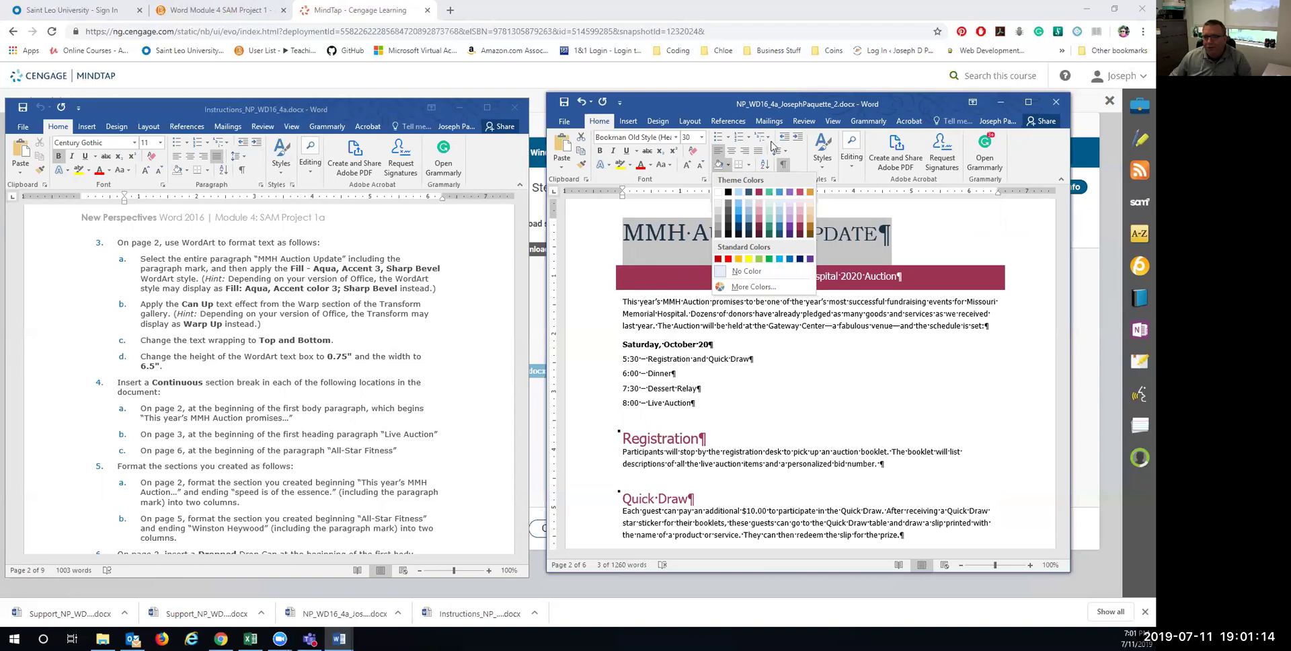
left_click(678, 102)
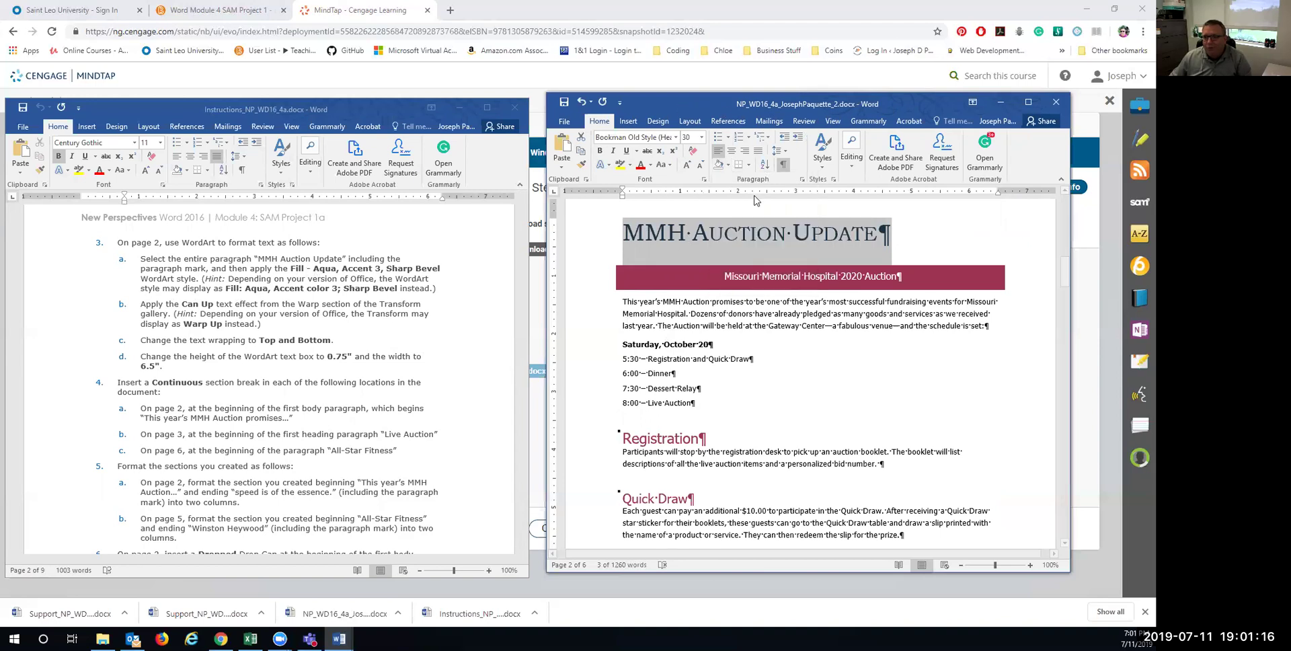
left_click(628, 121)
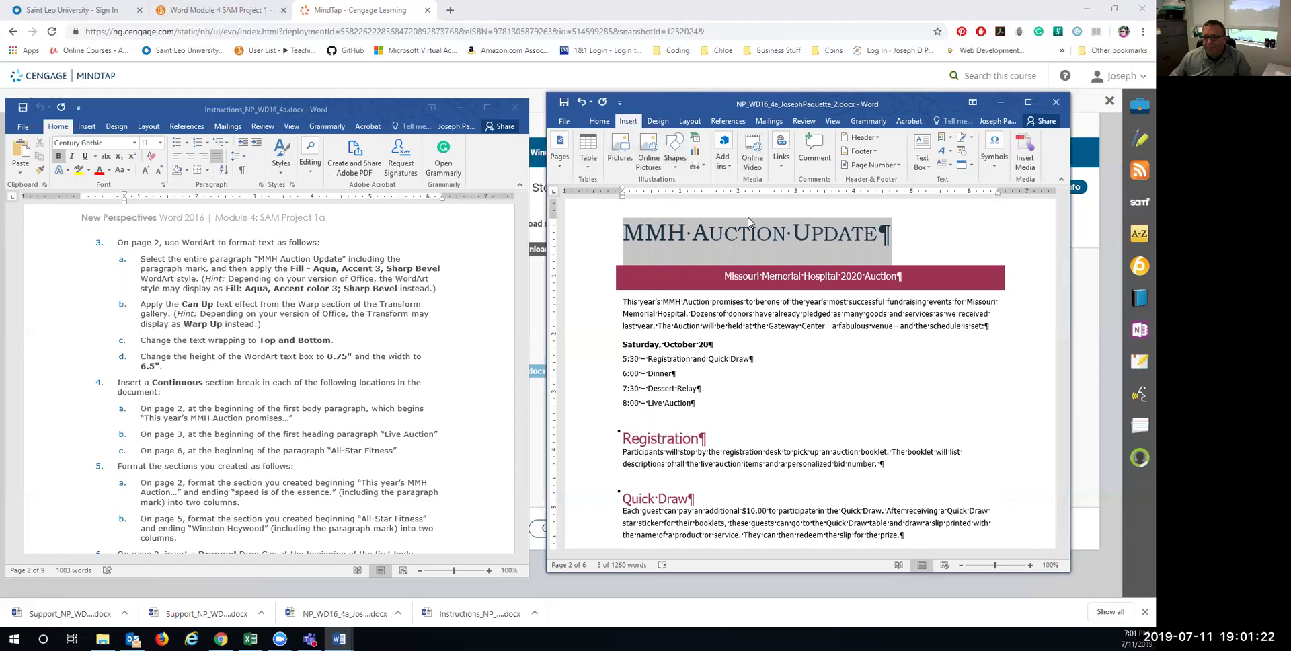
left_click(949, 152)
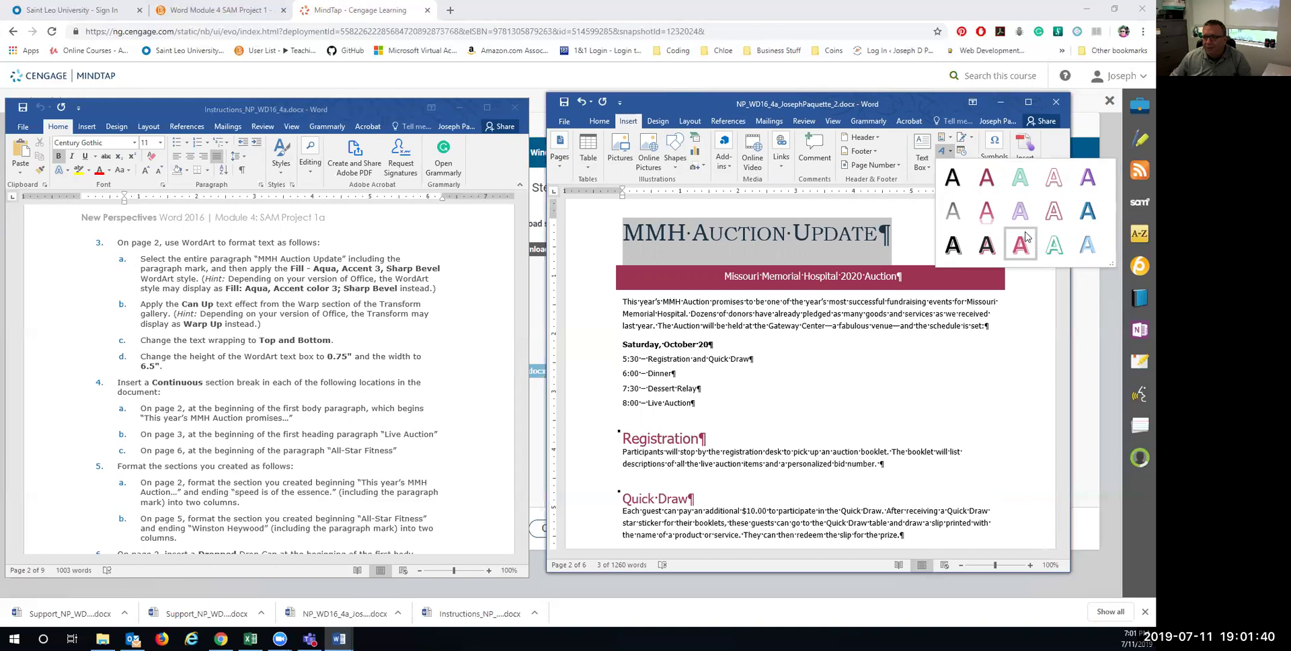
left_click(1087, 214)
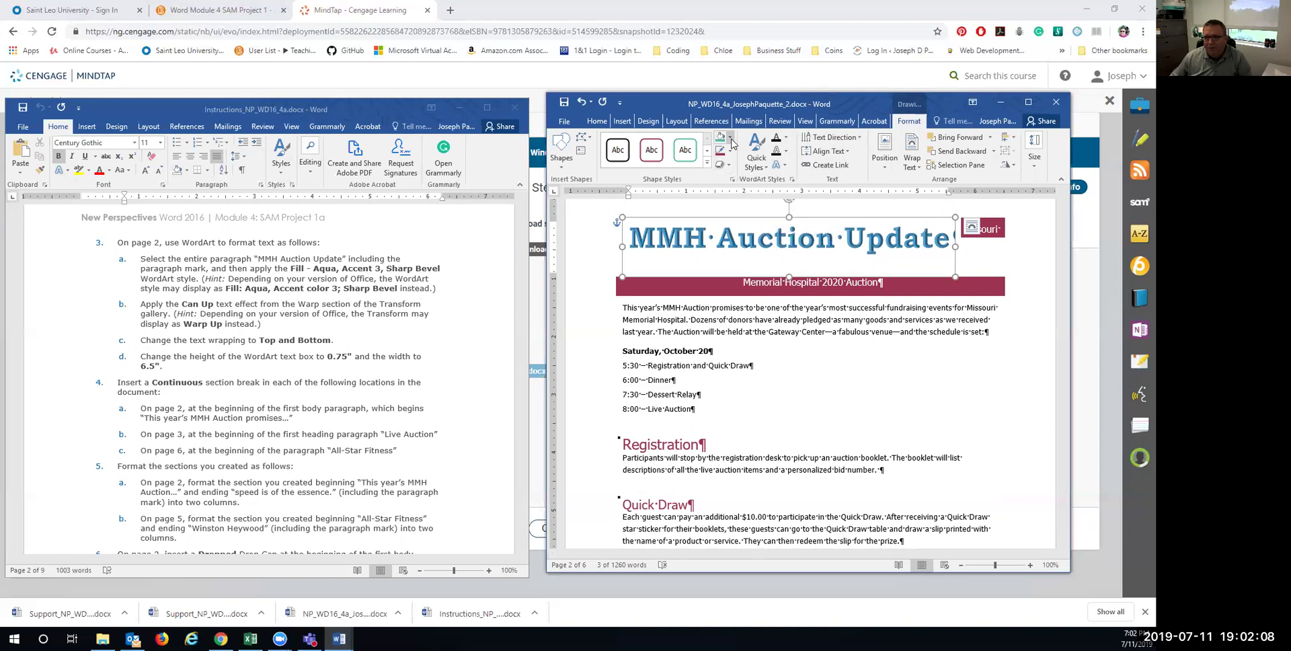
Apply the Can Up warp transform text effect to the "MMH Auction Update" WordArt, following project step 3b.
left_click(1029, 102)
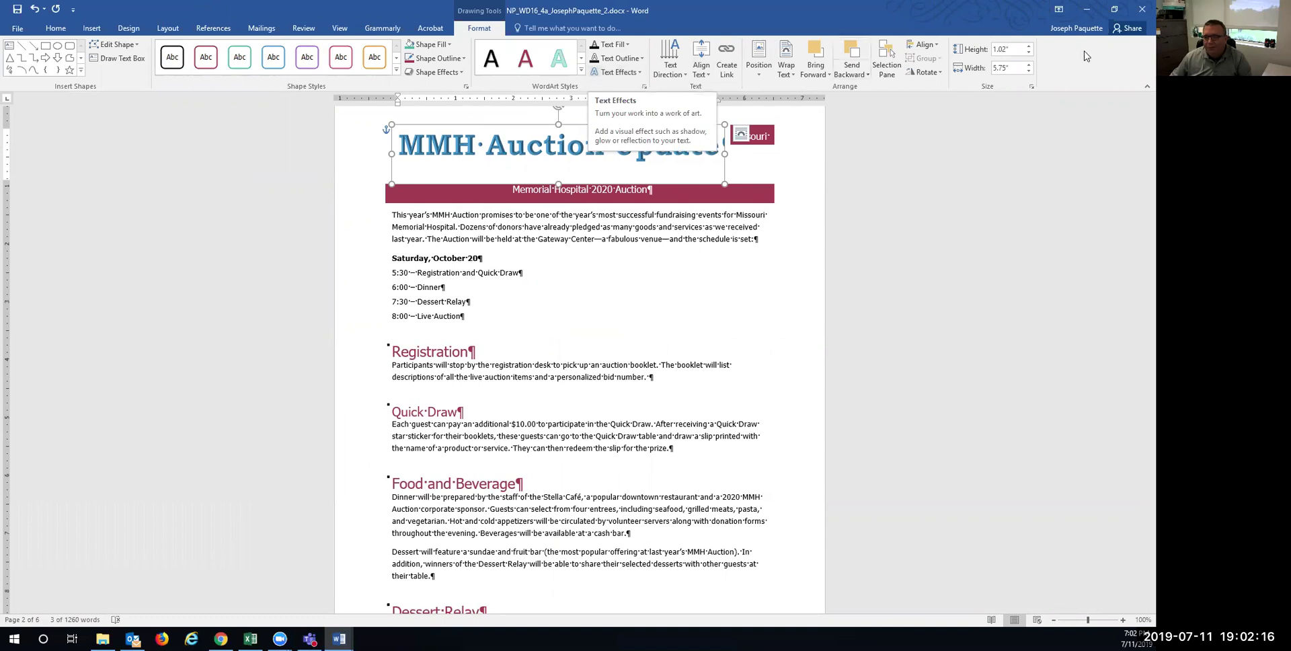
left_click(1113, 9)
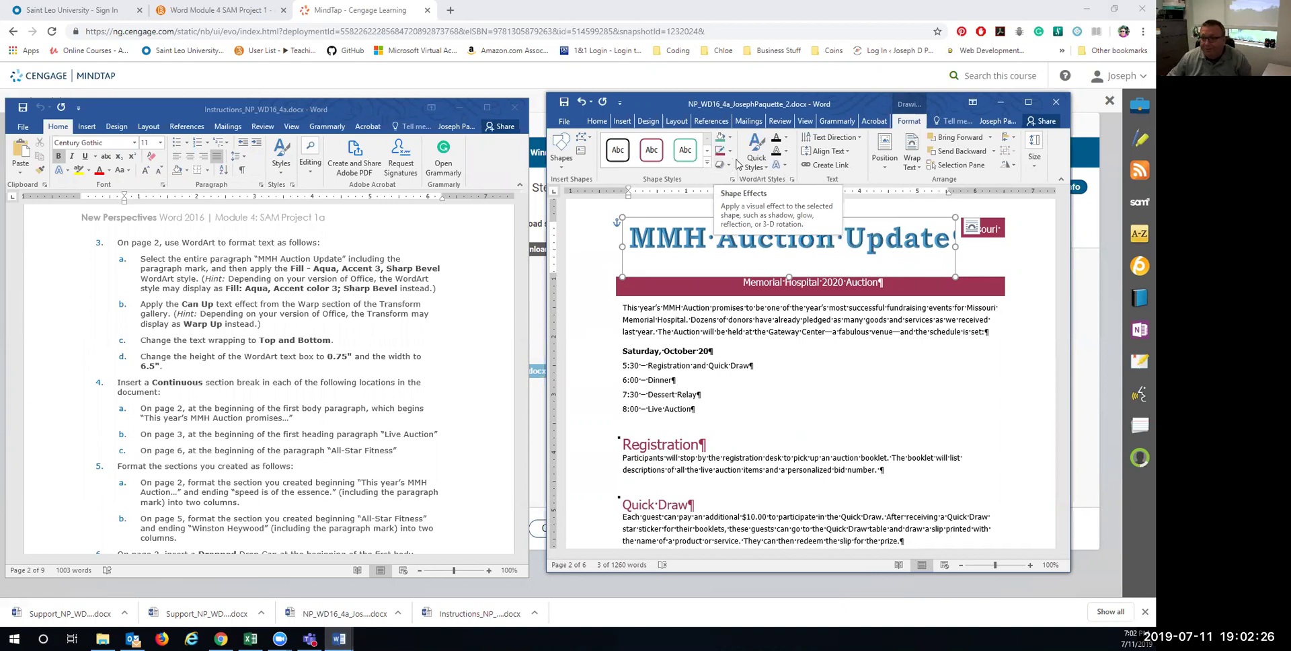
left_click(781, 166)
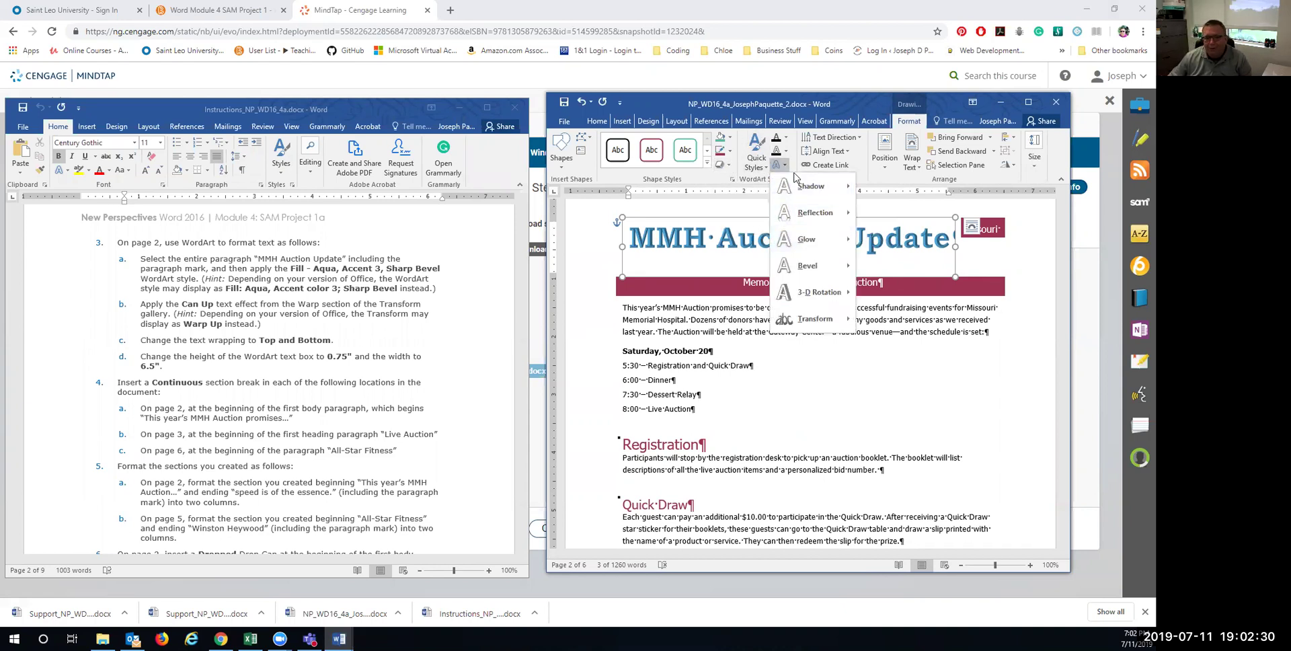
mouse_move(818, 266)
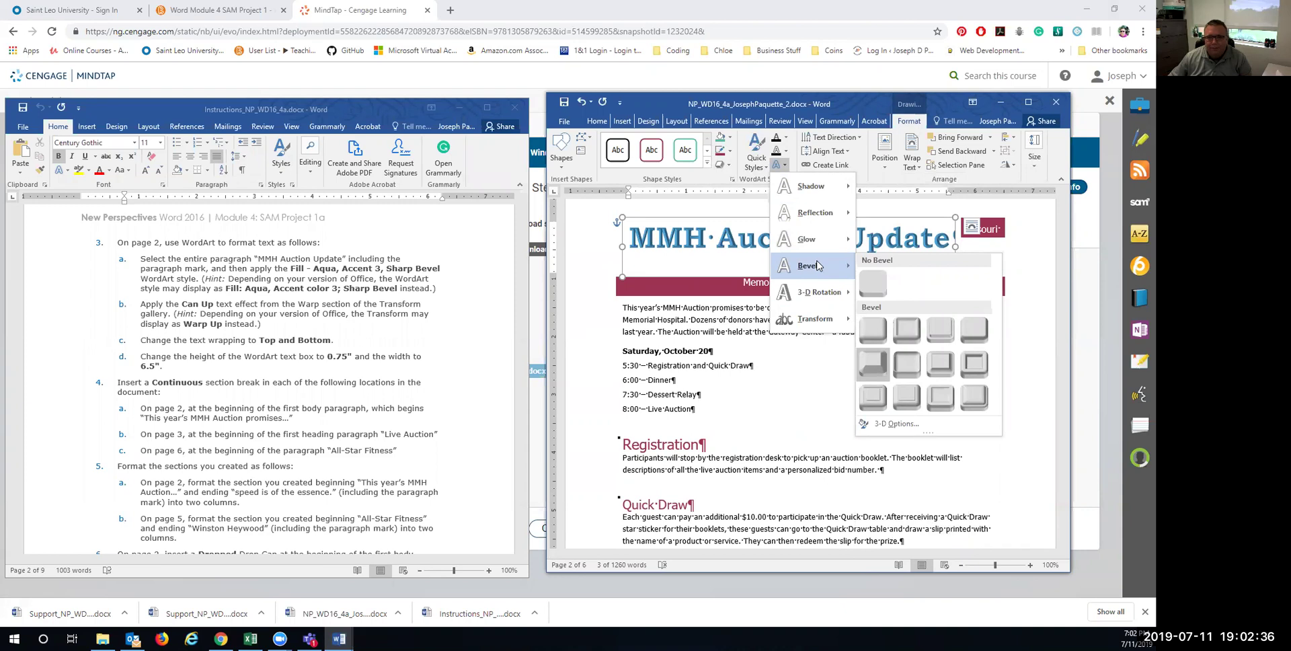
mouse_move(820, 322)
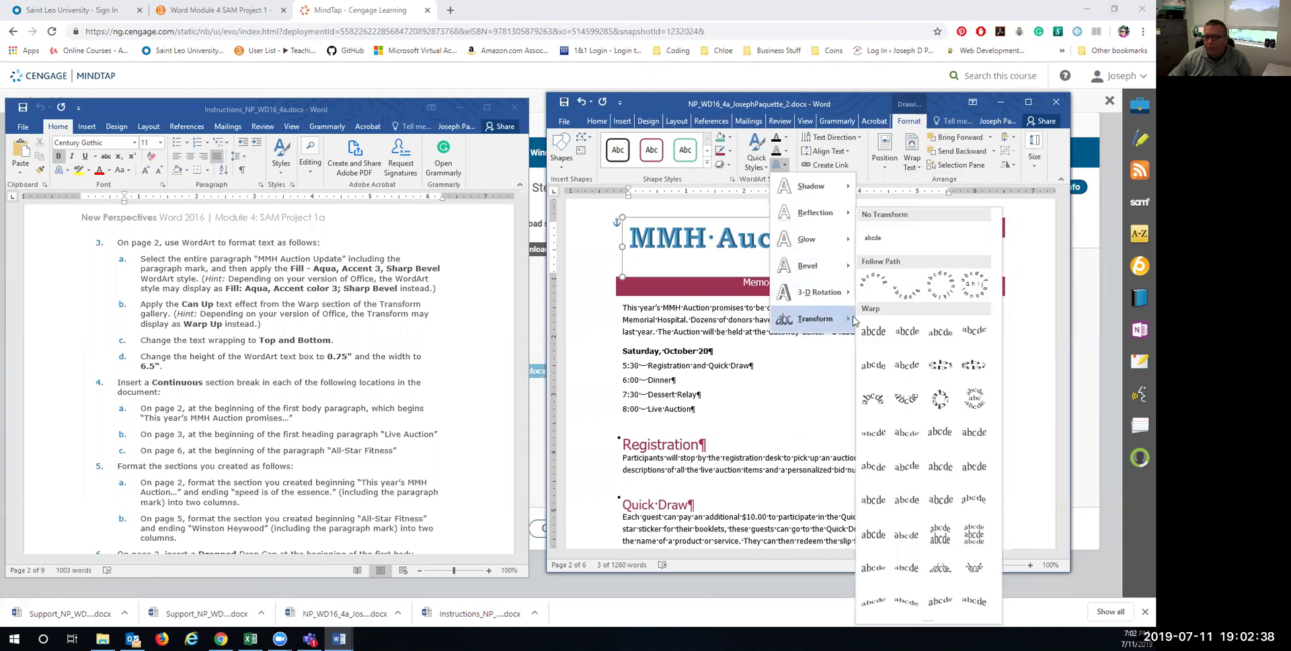
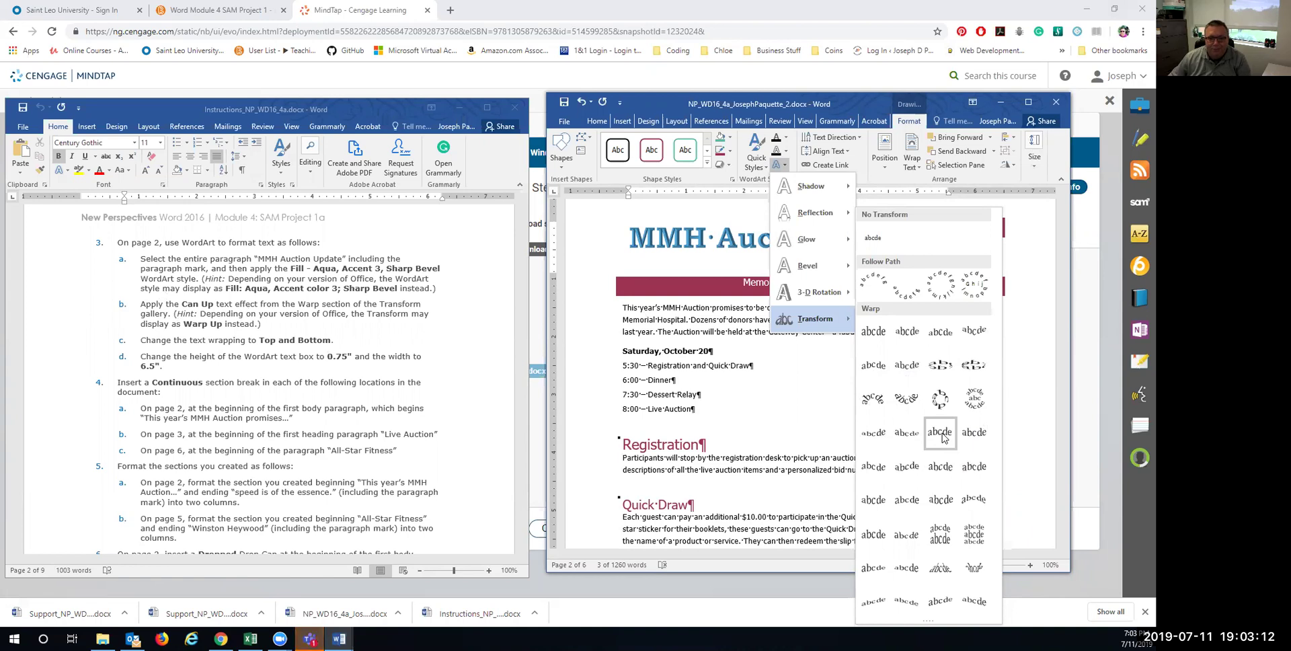
left_click(941, 436)
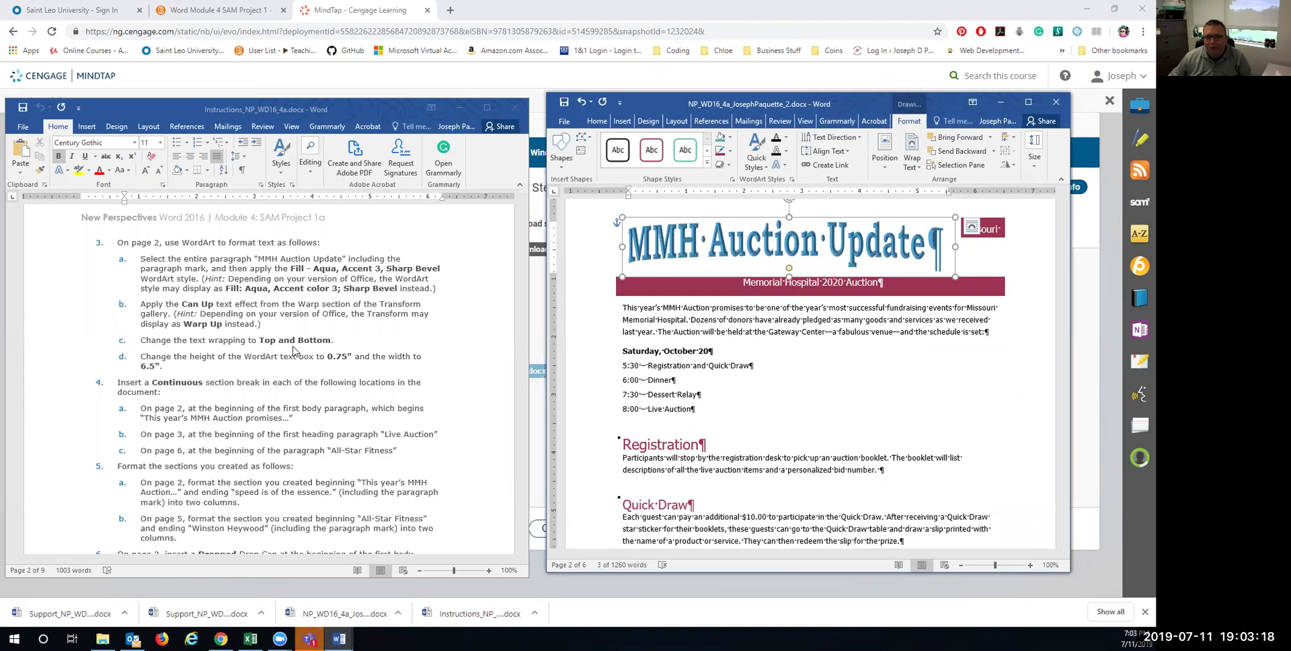
Set the WordArt's text wrapping to Top and Bottom and resize its text box to 0.75" high and 6.5" wide.
left_click(911, 158)
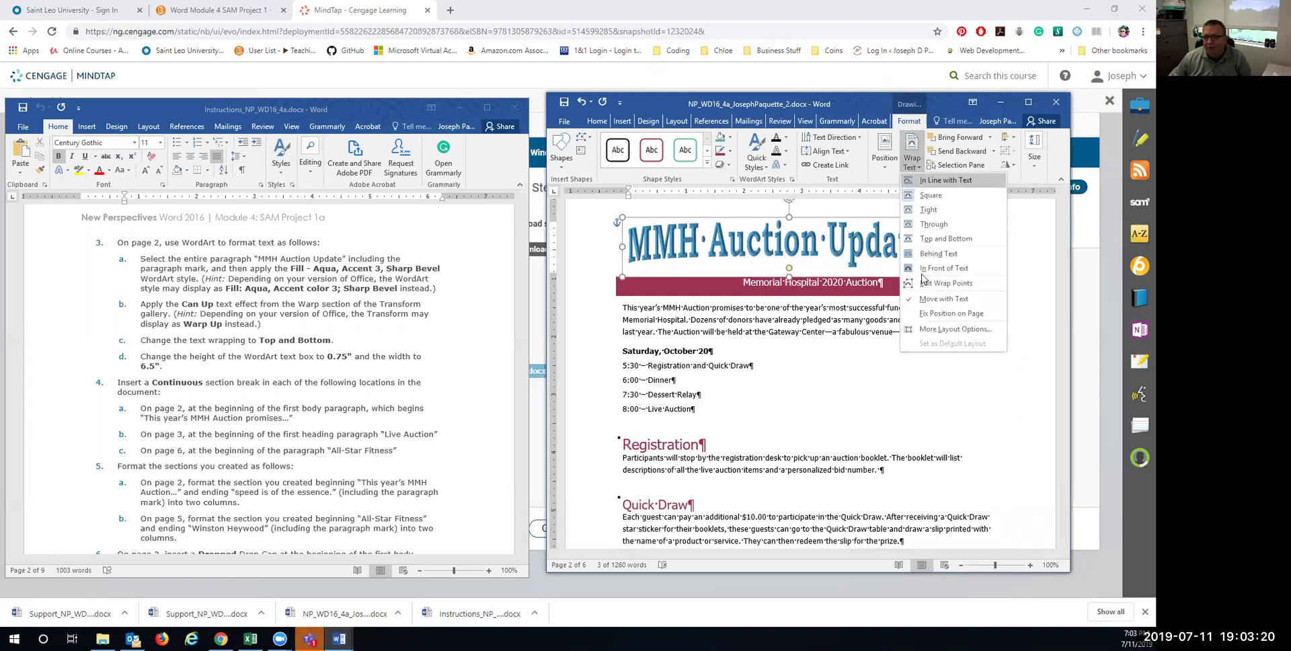
left_click(944, 239)
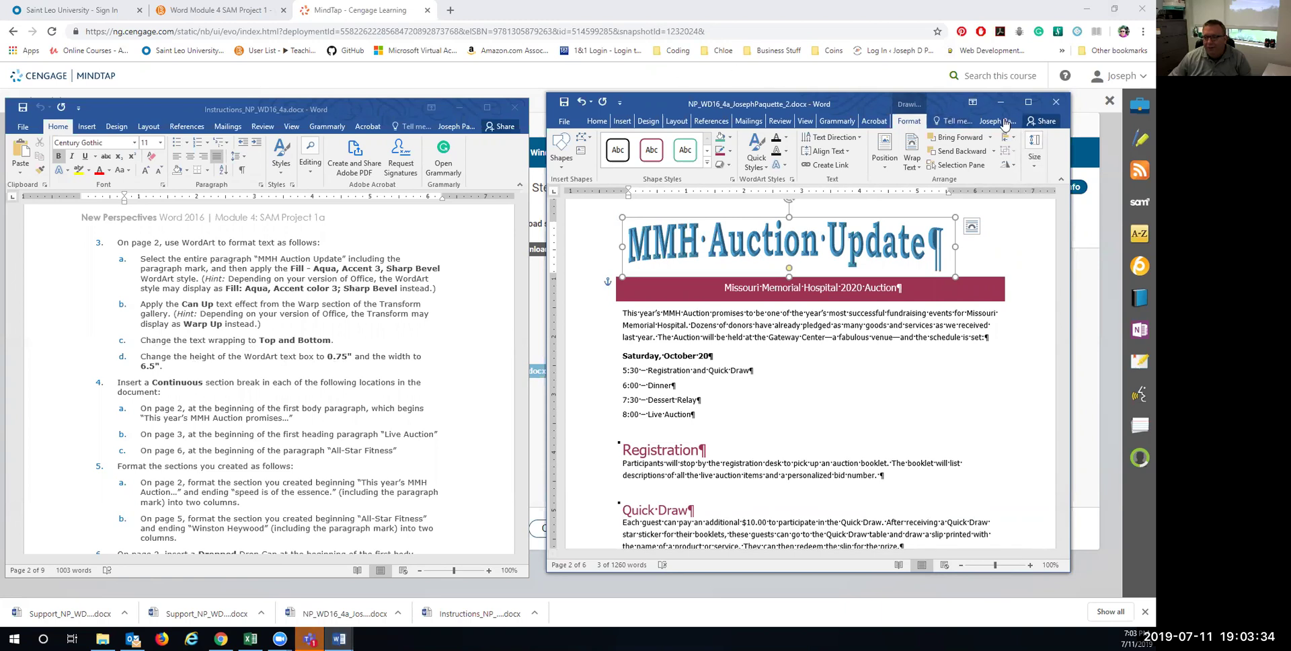
left_click(1034, 149)
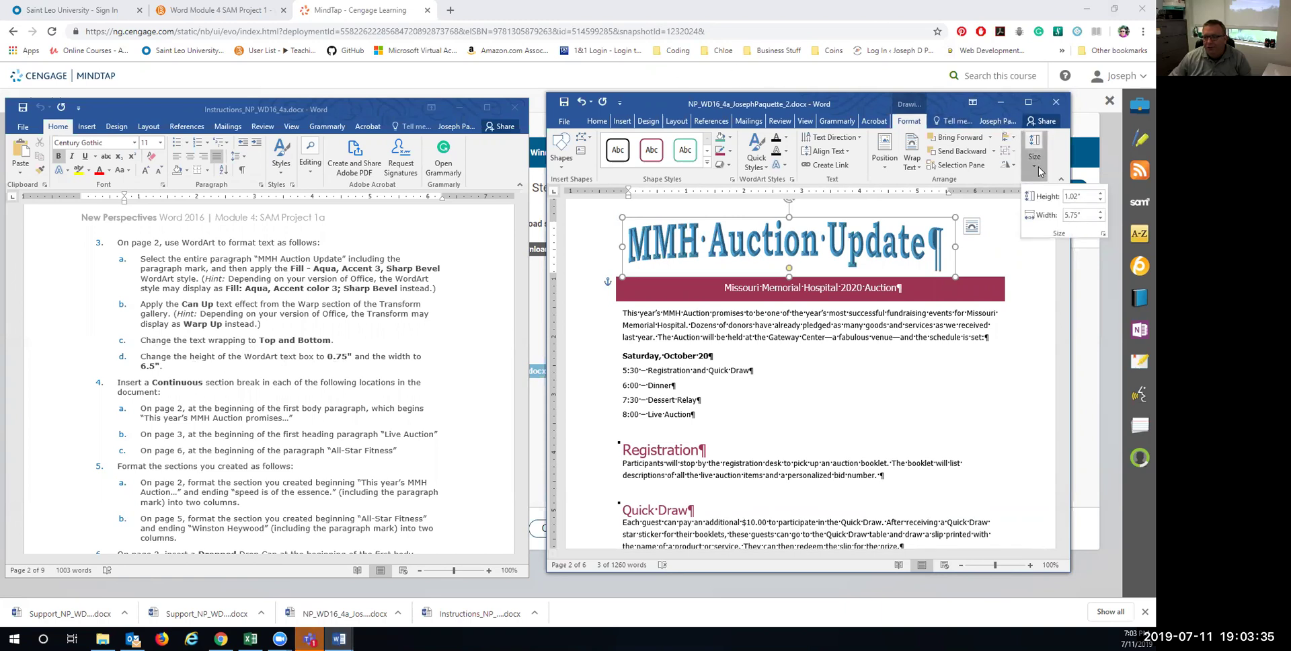
left_click(1084, 195)
type(".75")
left_click(1090, 214)
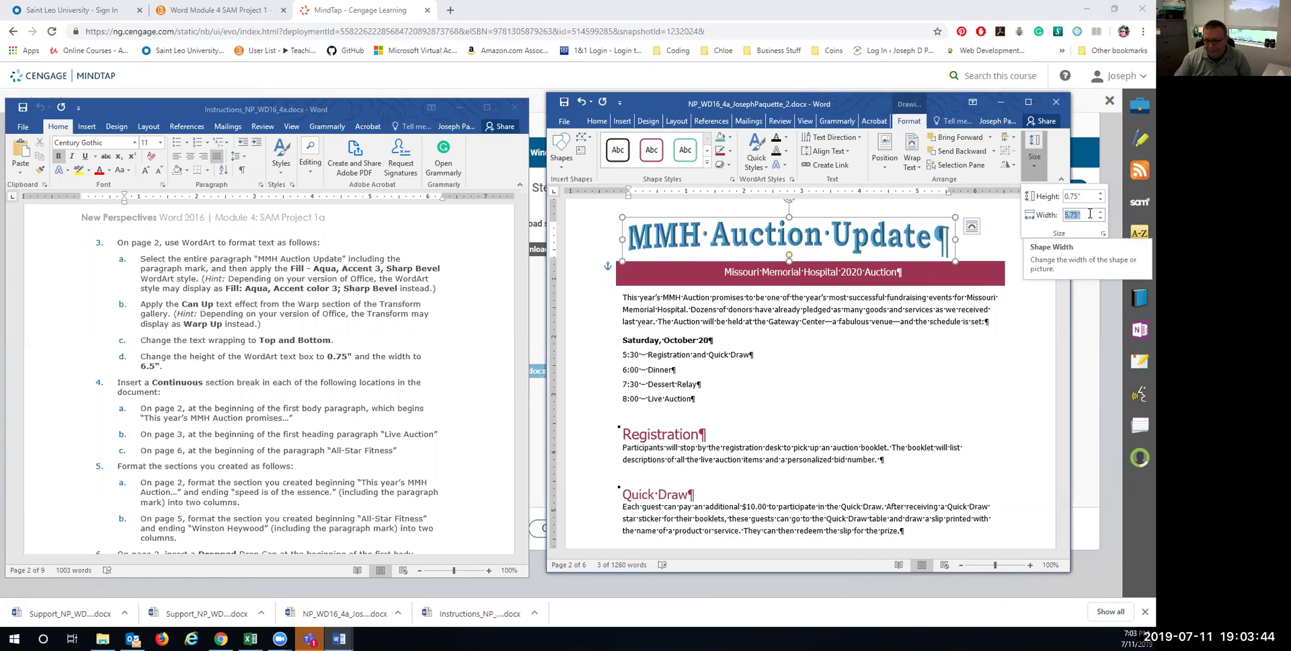
type("6.5")
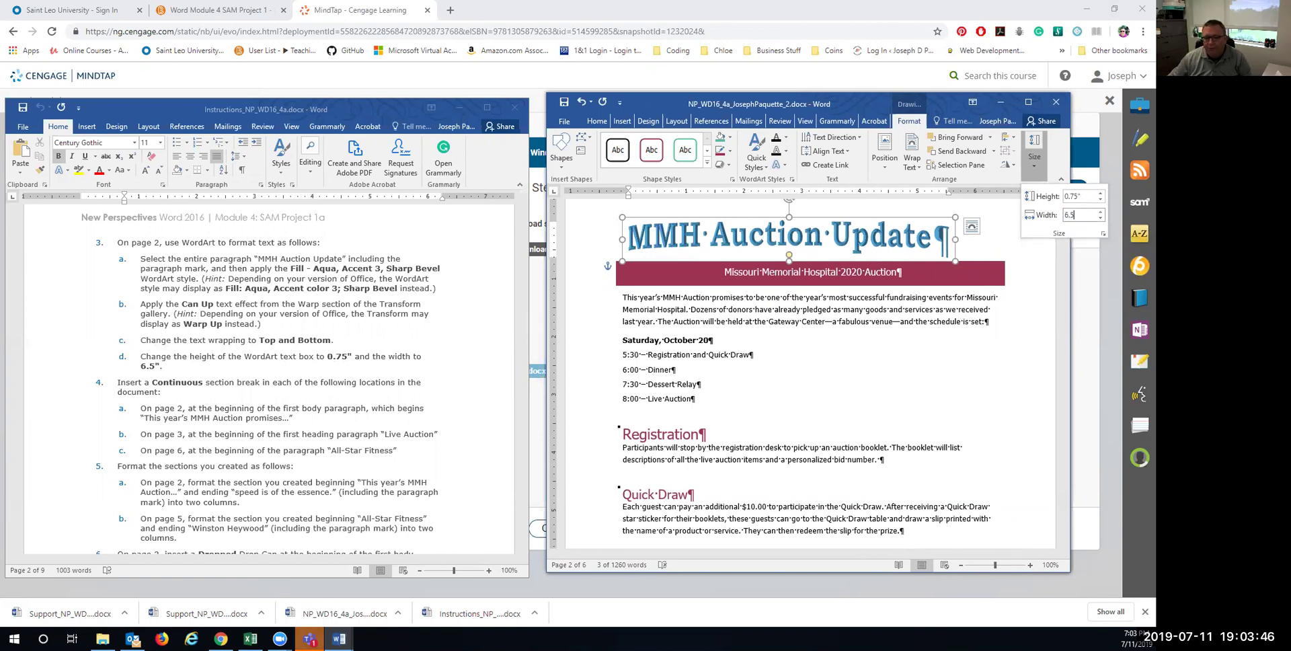
left_click(310, 639)
left_click(1078, 105)
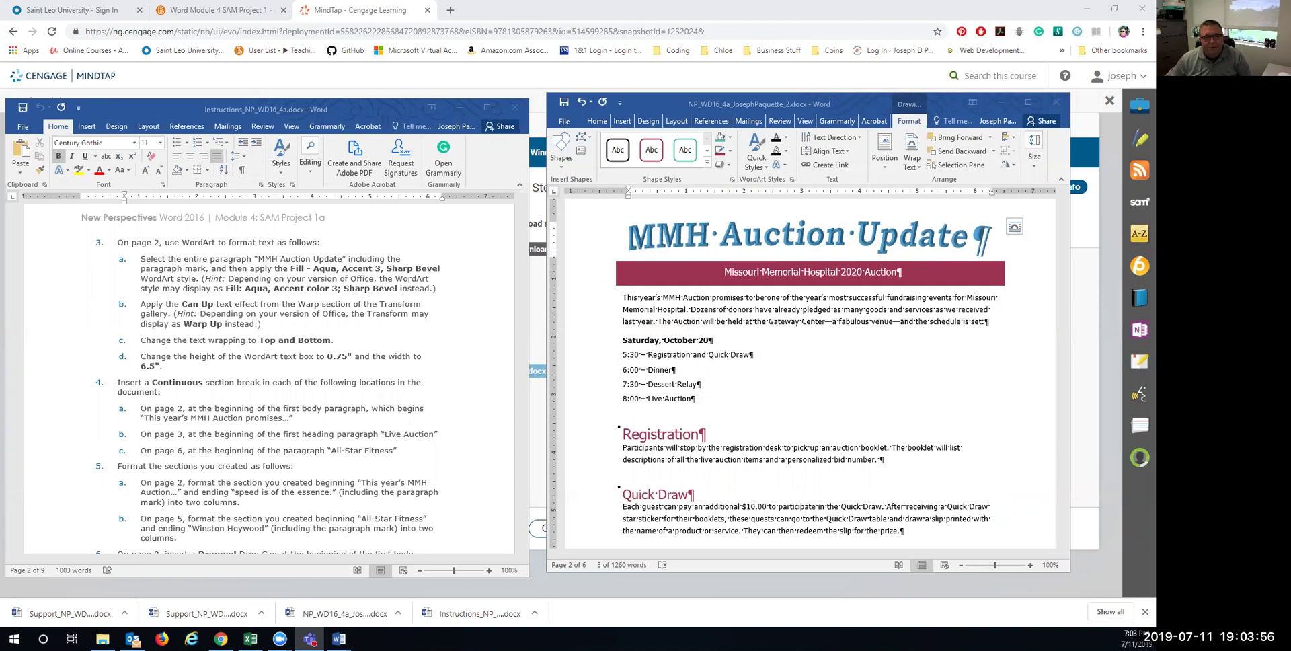
left_click(715, 437)
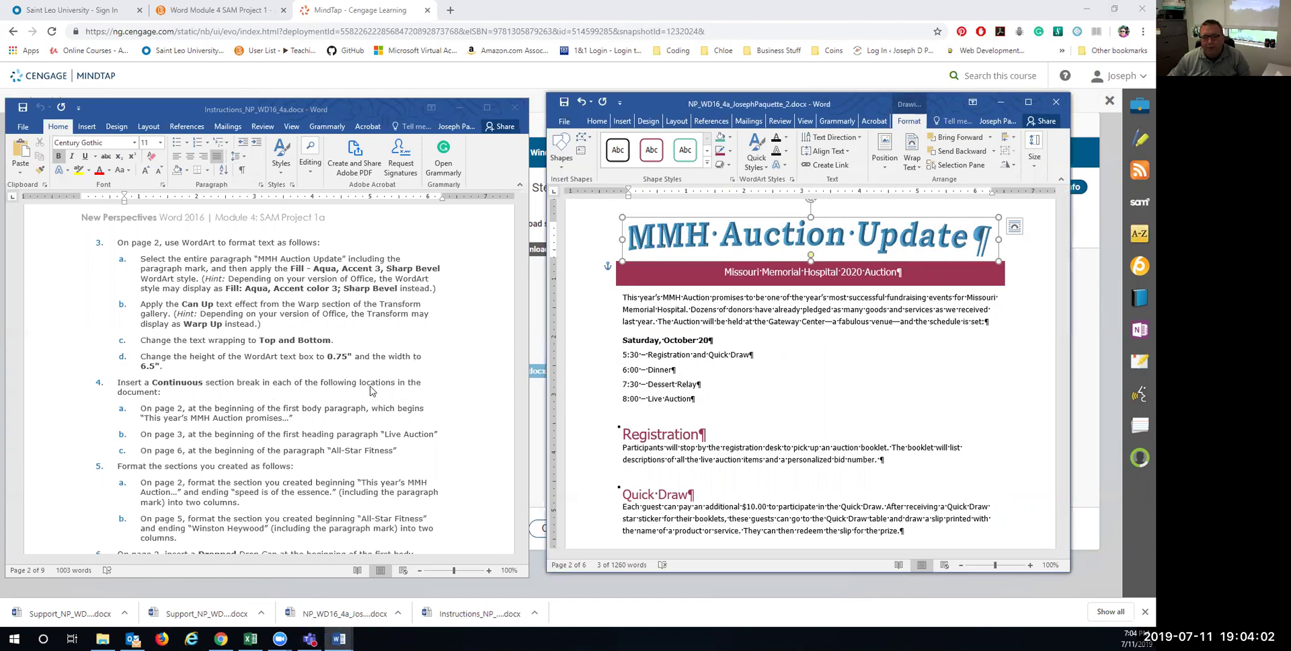
Insert a Continuous section break on page 2 at the beginning of the body paragraph "This year's MMH Auction promises", following project step 4a.
scroll(309, 415, "down", 3)
scroll(309, 414, "down", 3)
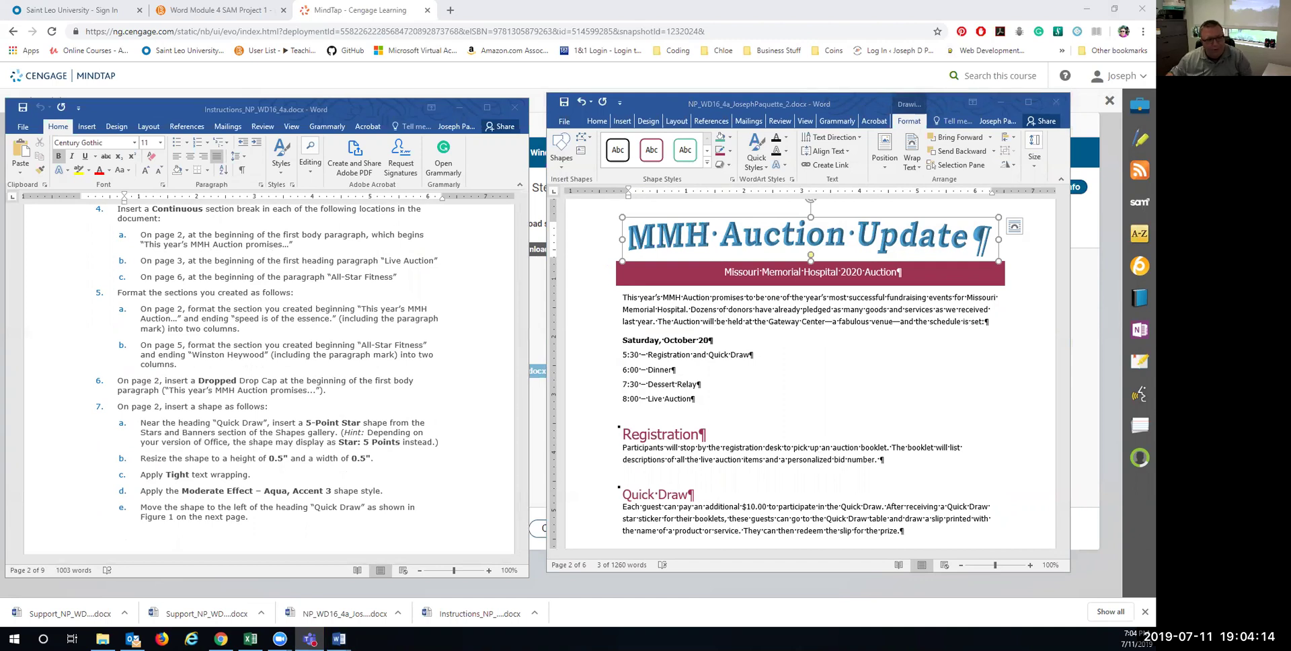
left_click(329, 334)
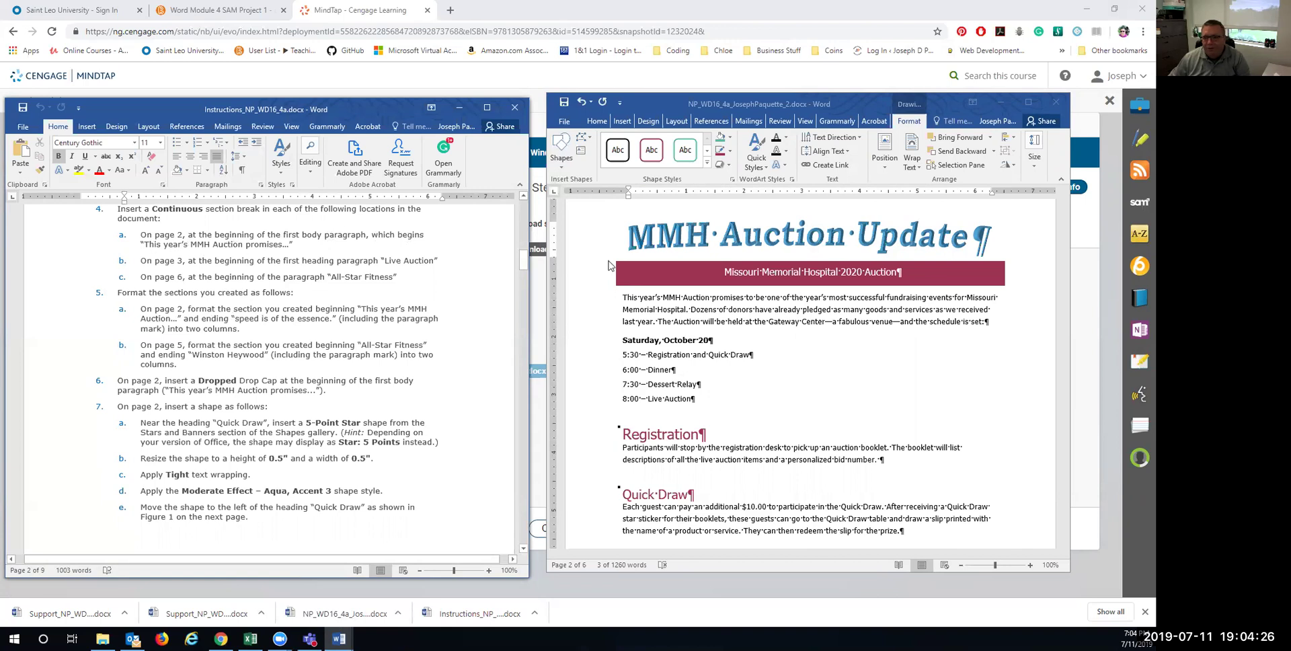
left_click(626, 302)
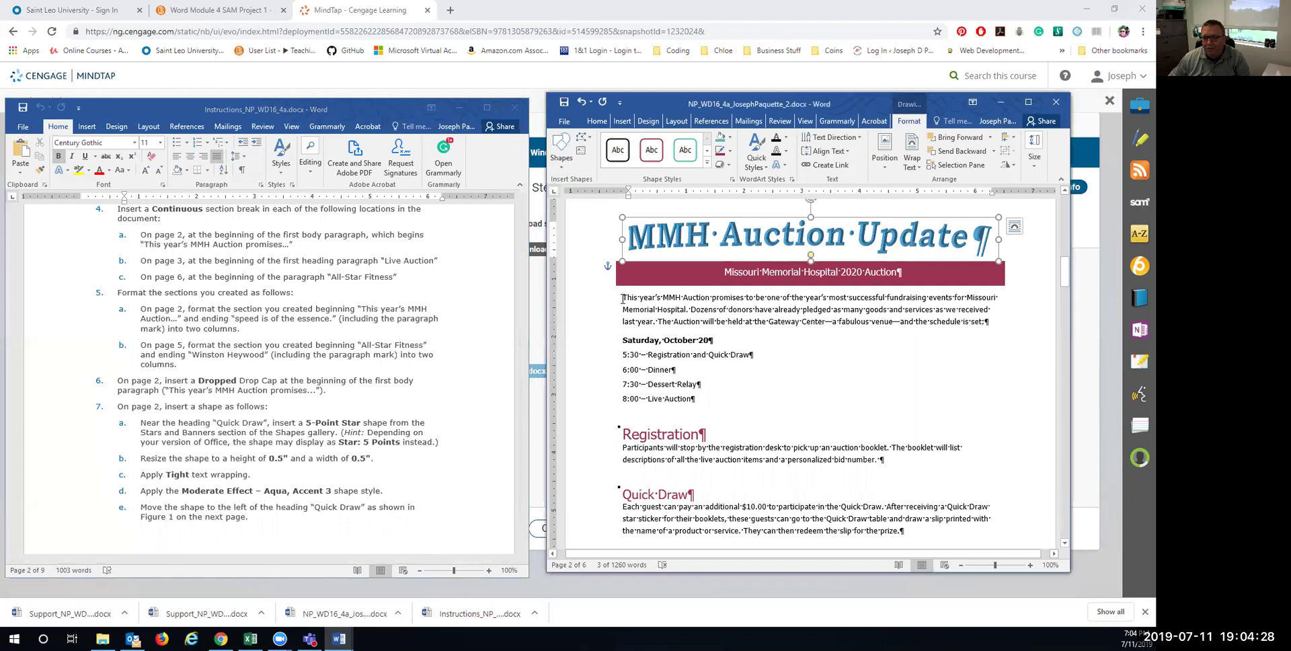
left_click(622, 298)
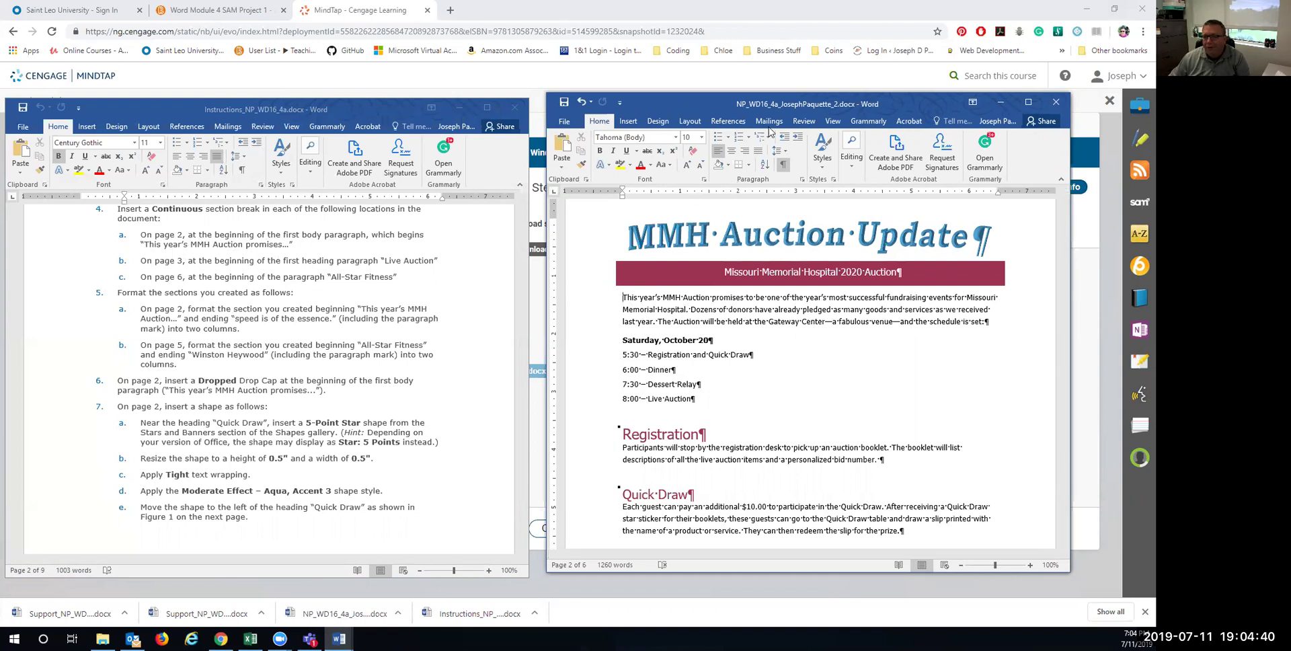
left_click(628, 122)
left_click(690, 121)
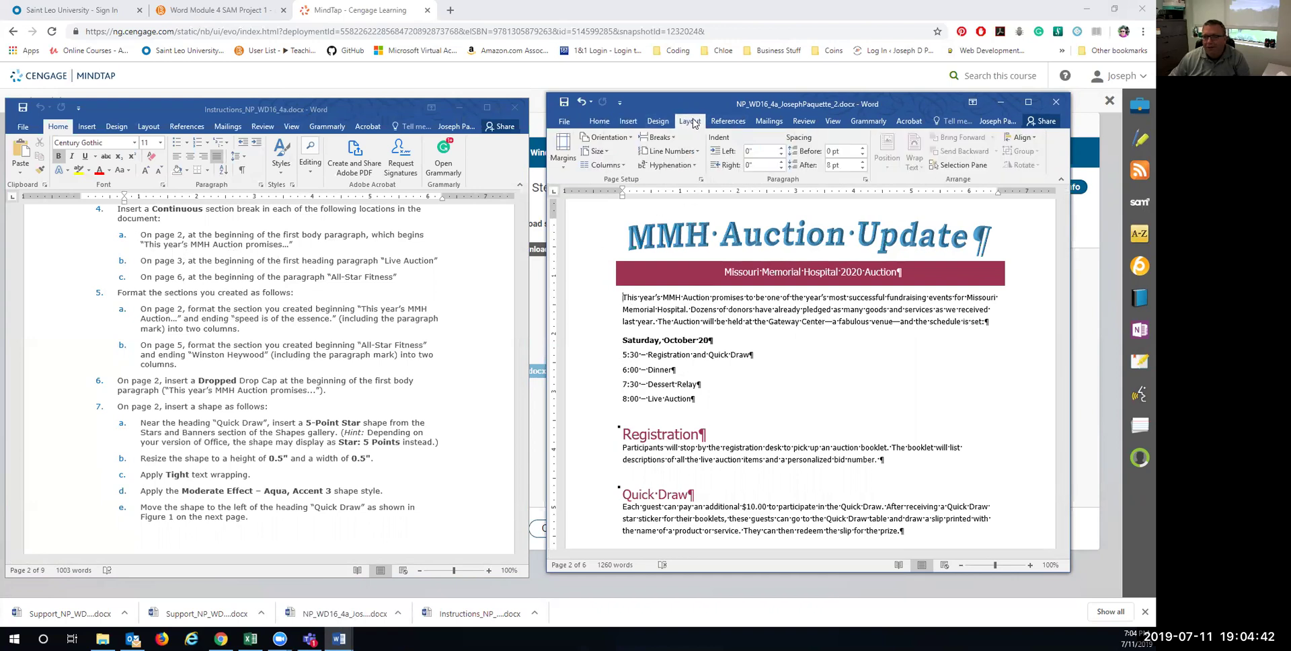
left_click(675, 142)
left_click(693, 338)
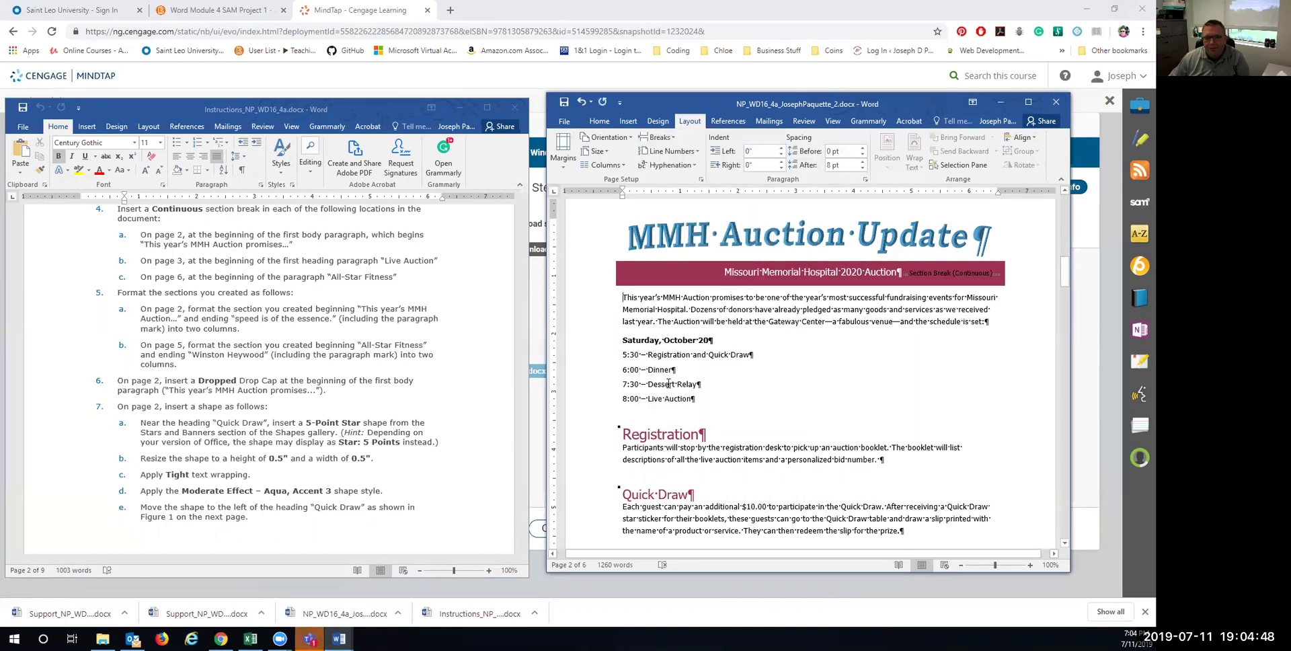
Insert a Continuous section break on page 3 at the beginning of the "Live Auction" heading, following project step 4b.
scroll(668, 383, "down", 10)
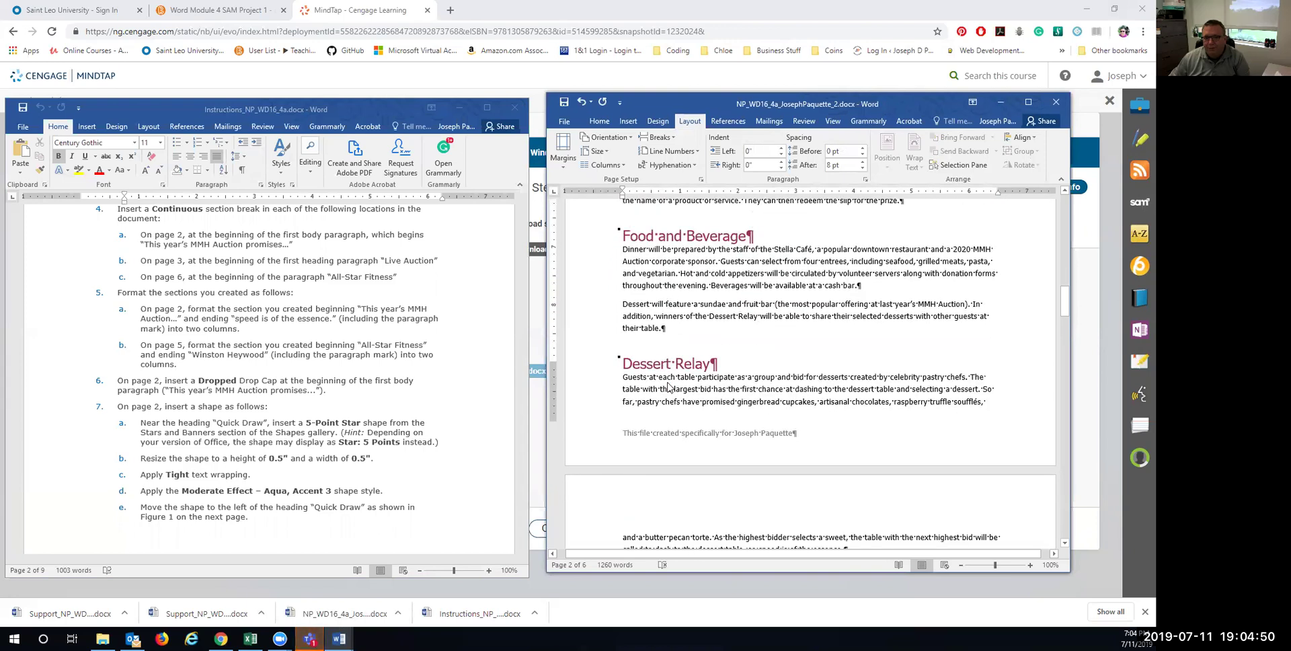
scroll(668, 383, "down", 5)
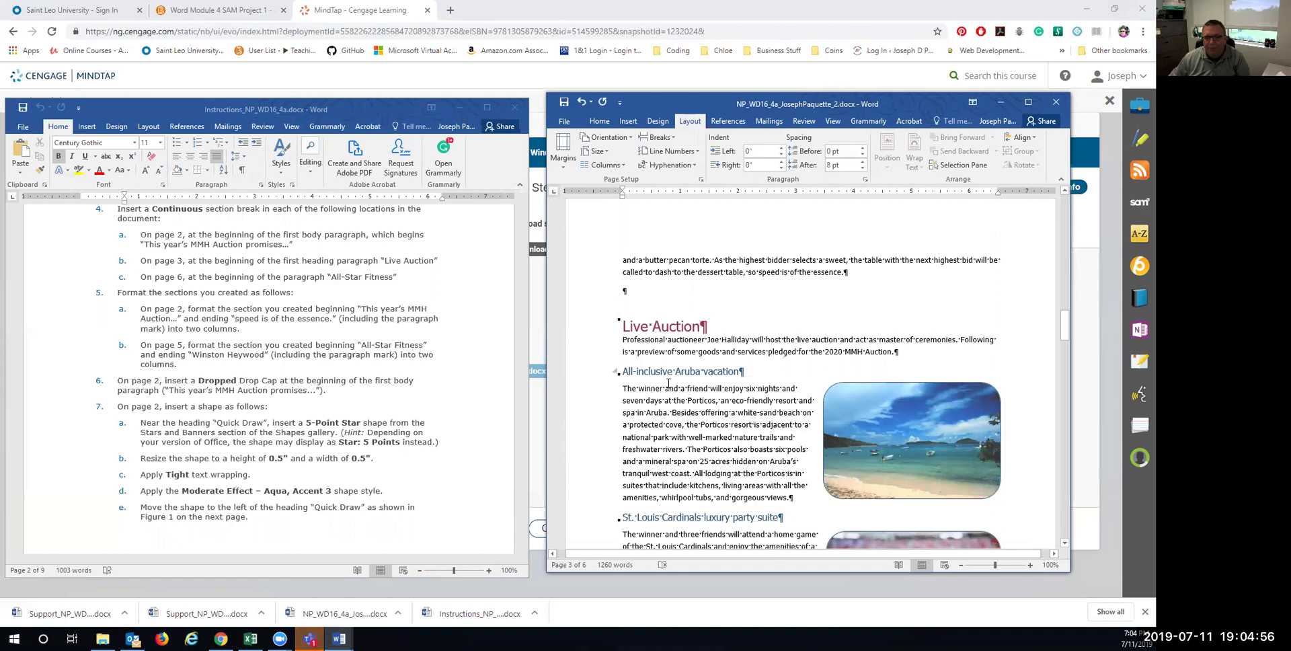
left_click(623, 328)
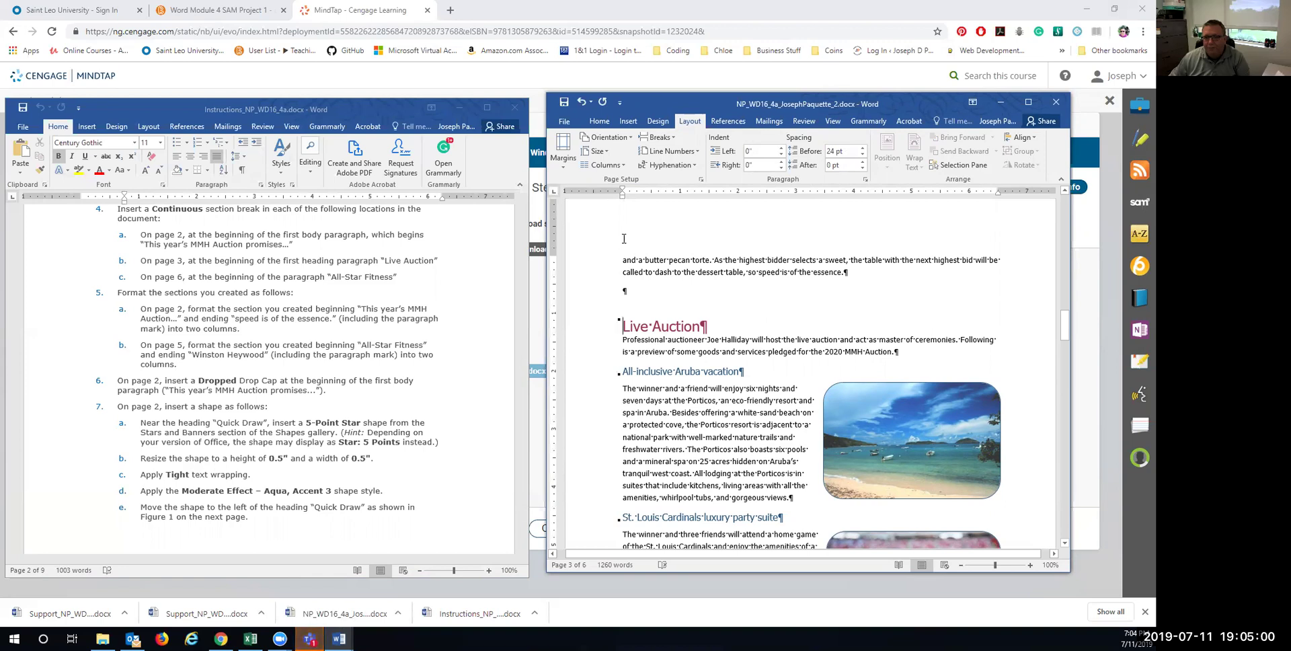
left_click(670, 138)
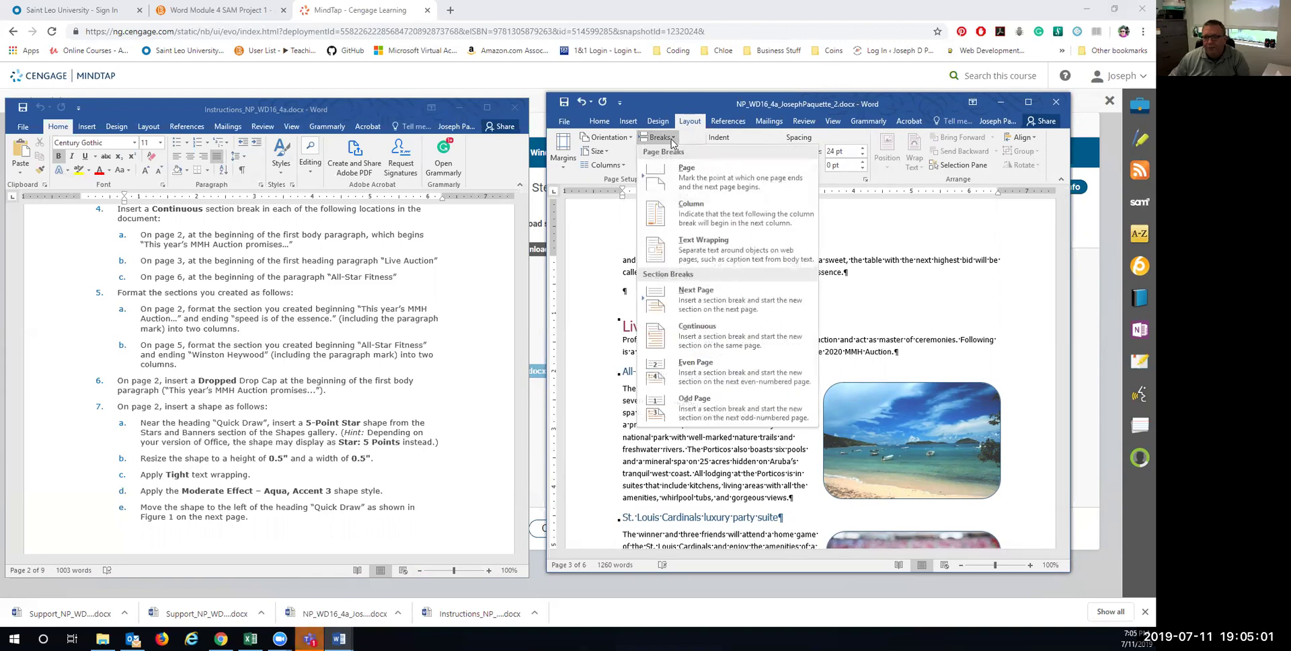
left_click(687, 334)
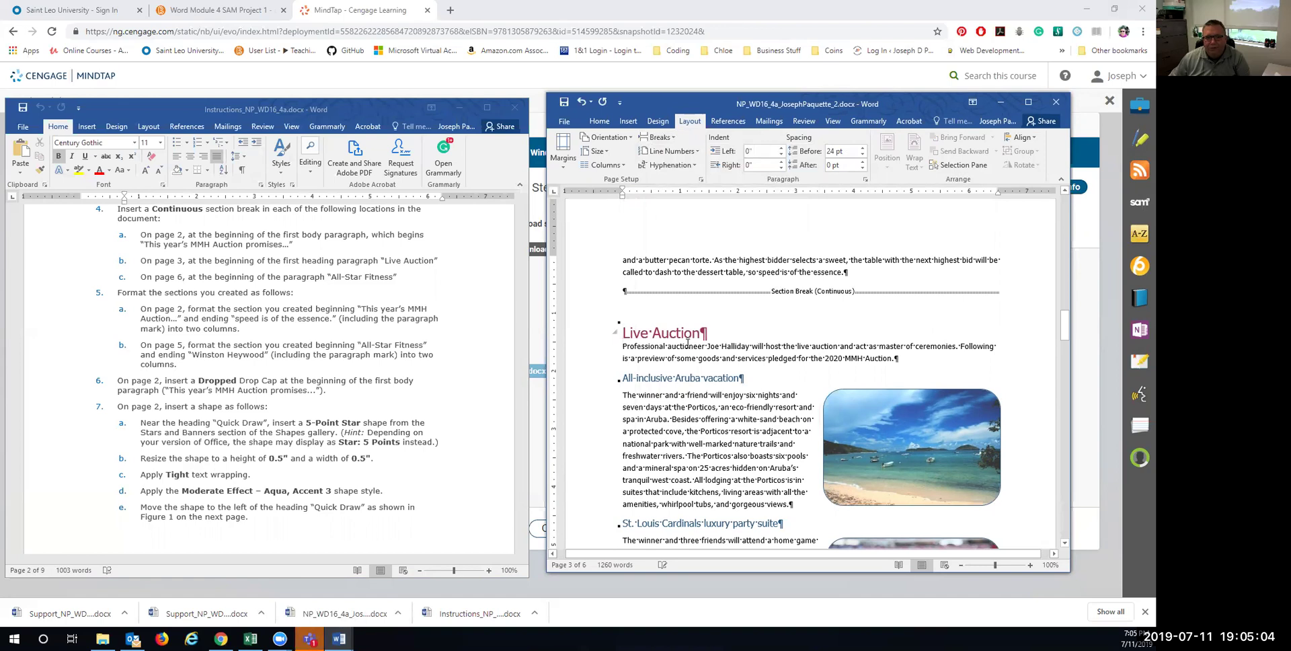
Insert a Continuous section break on page 6 at the beginning of the "All-Star Fitness" paragraph, following project step 4c.
scroll(679, 424, "down", 15)
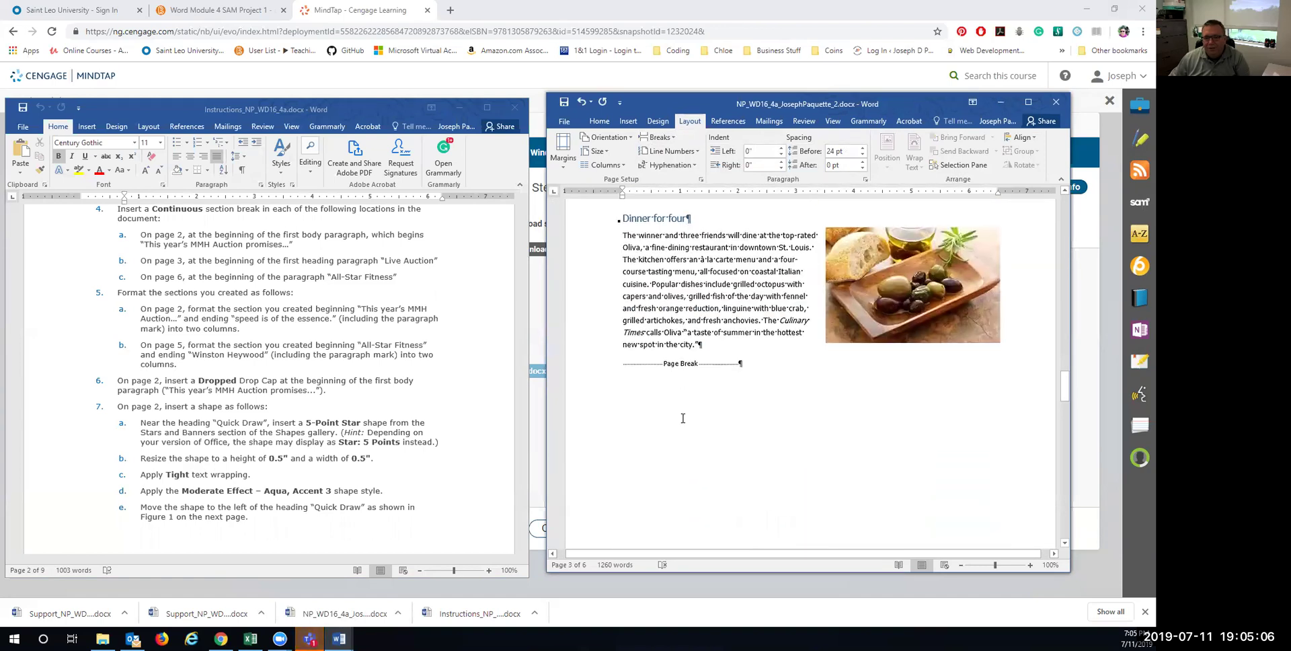
scroll(682, 423, "down", 10)
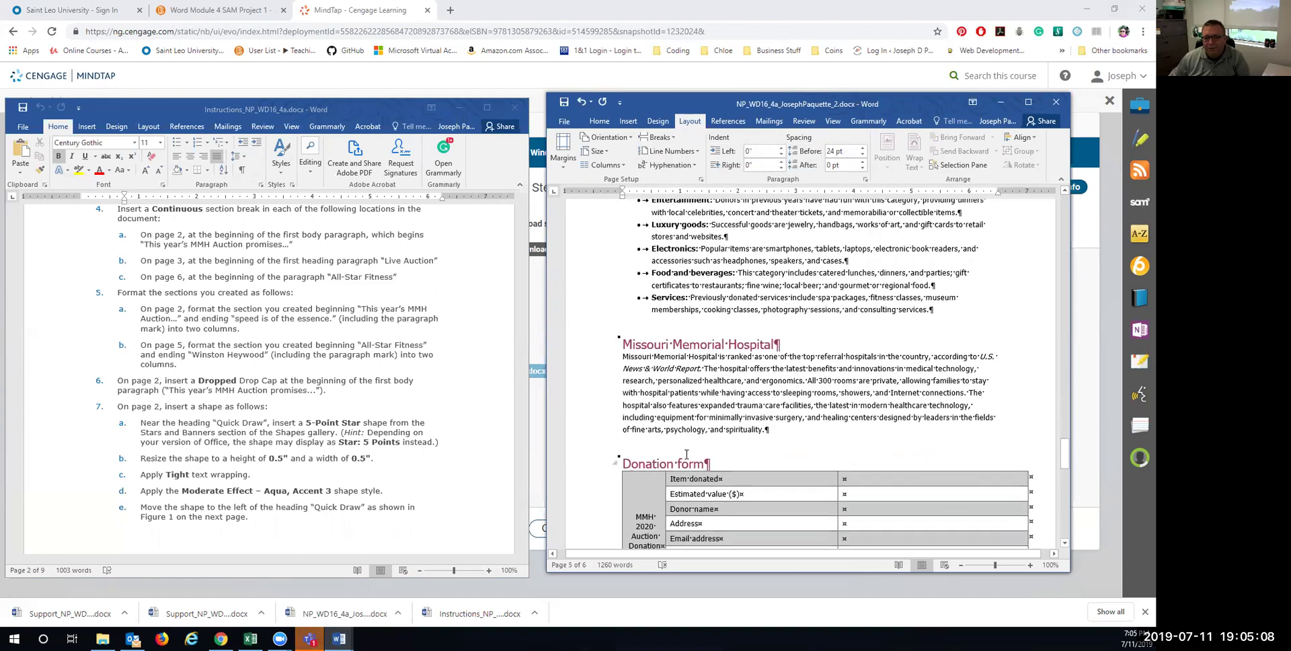
scroll(686, 454, "down", 15)
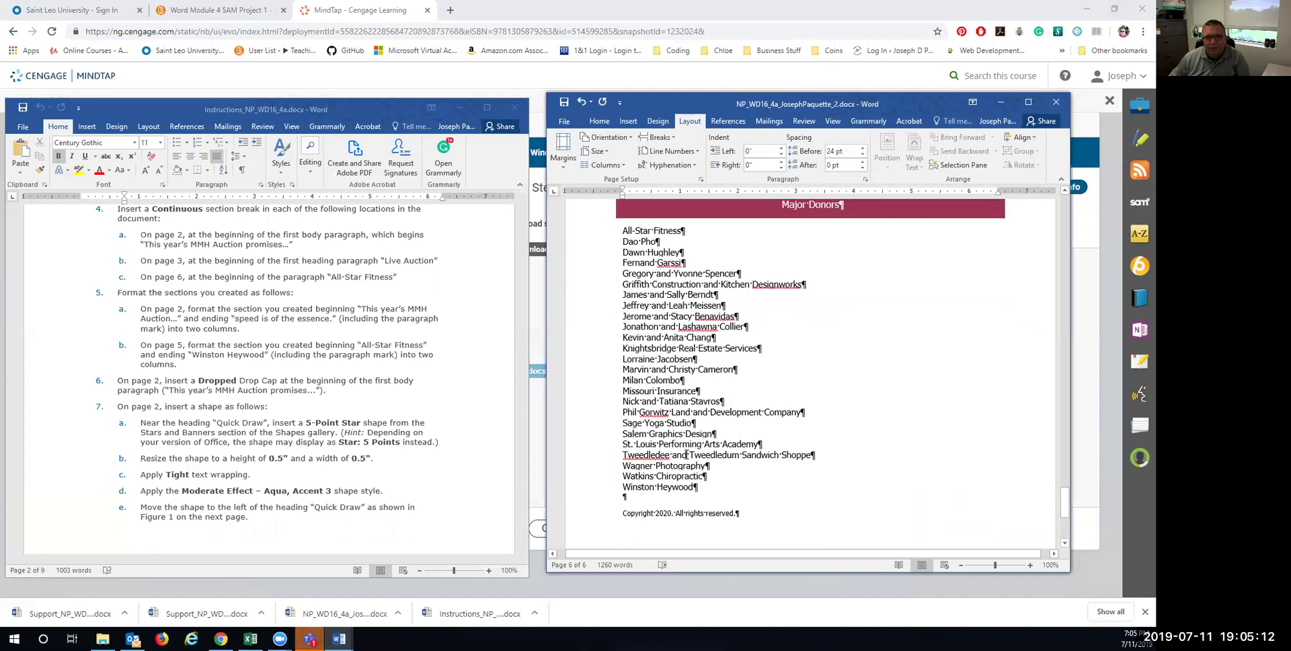
scroll(686, 454, "up", 1)
left_click(624, 260)
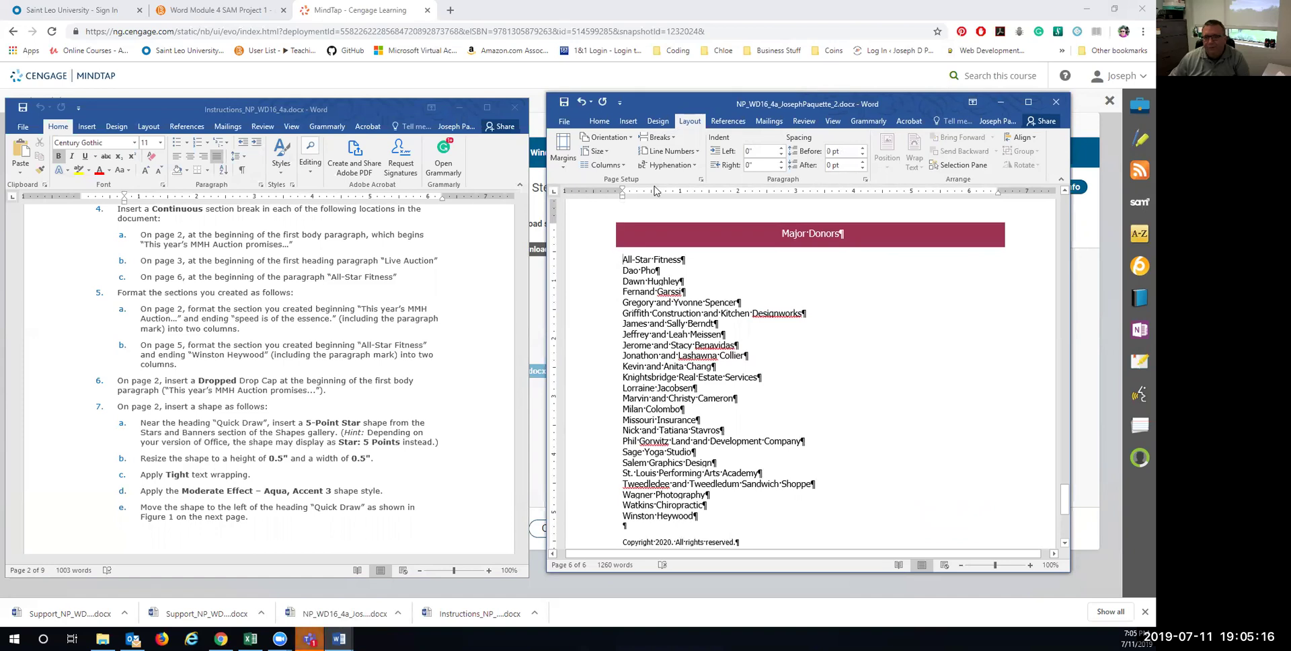
left_click(658, 137)
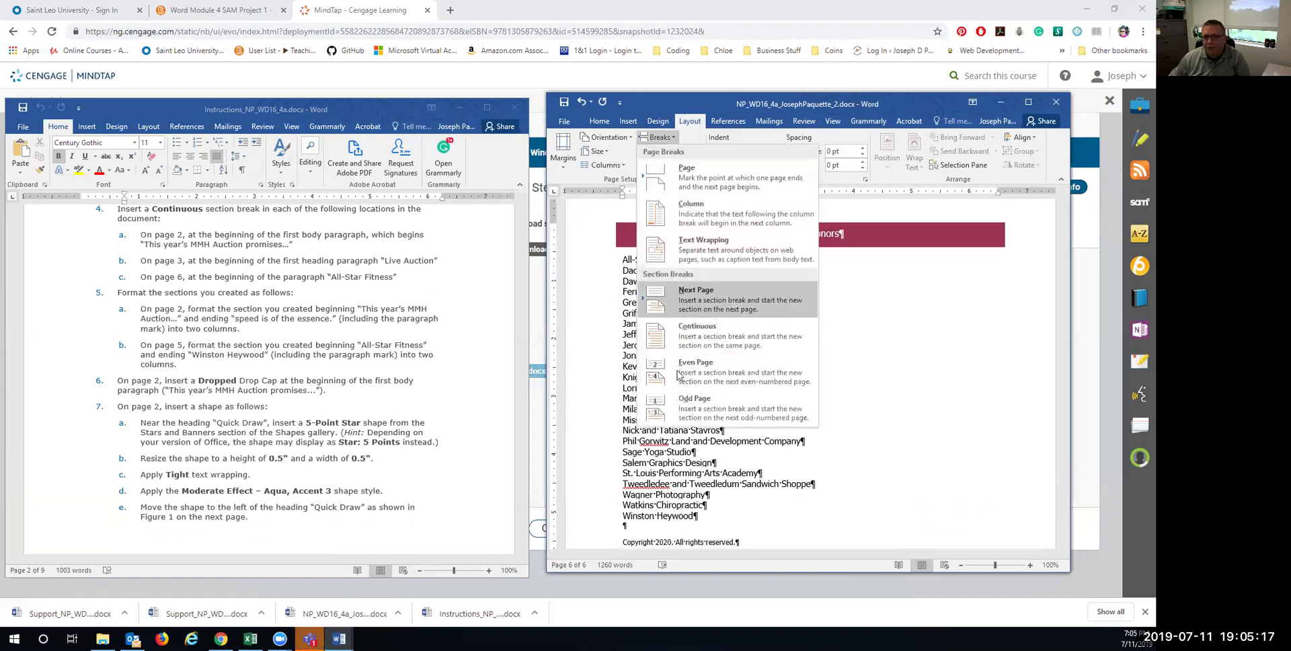
left_click(686, 328)
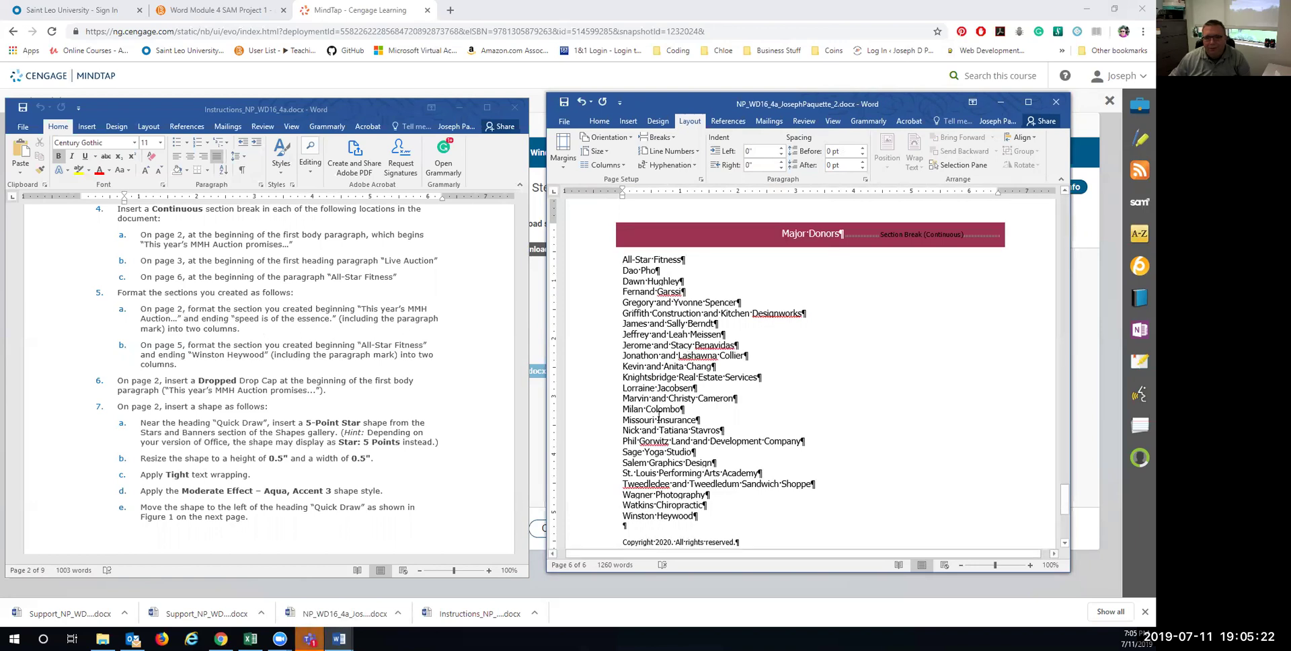
Format the page 2 section from "This year's MMH Auction" through "speed is of the essence." into two columns, following project step 5a.
scroll(658, 417, "up", 20)
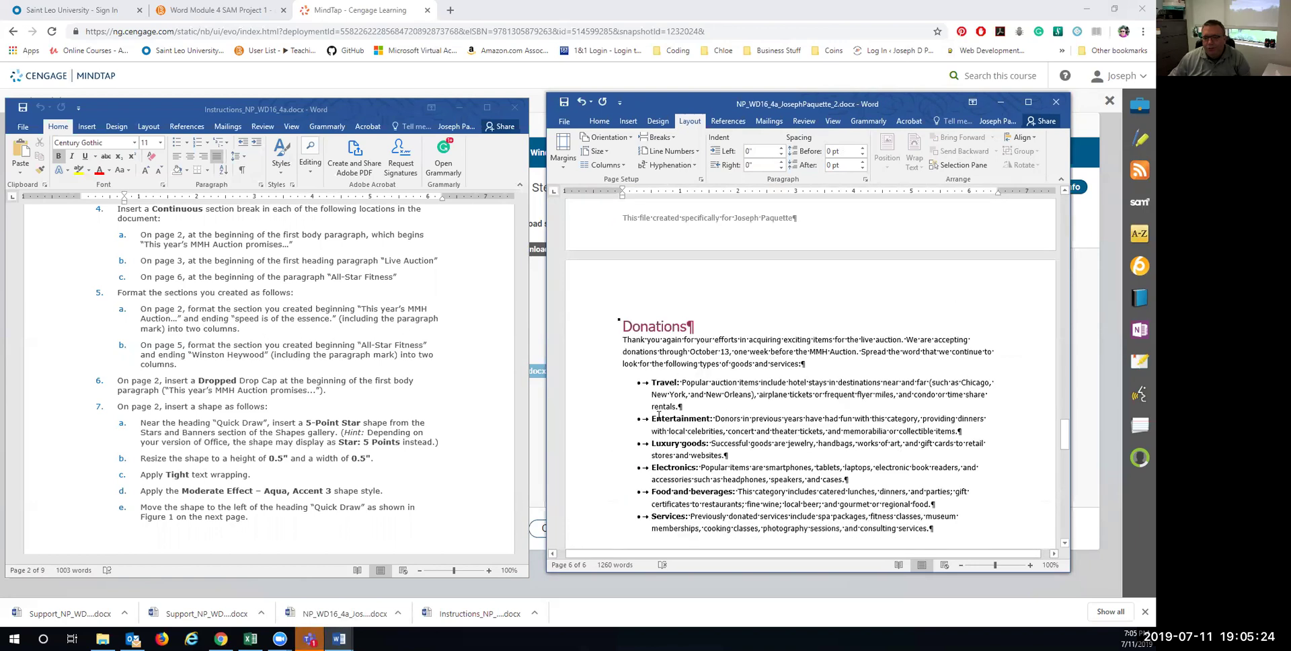
scroll(658, 415, "up", 5)
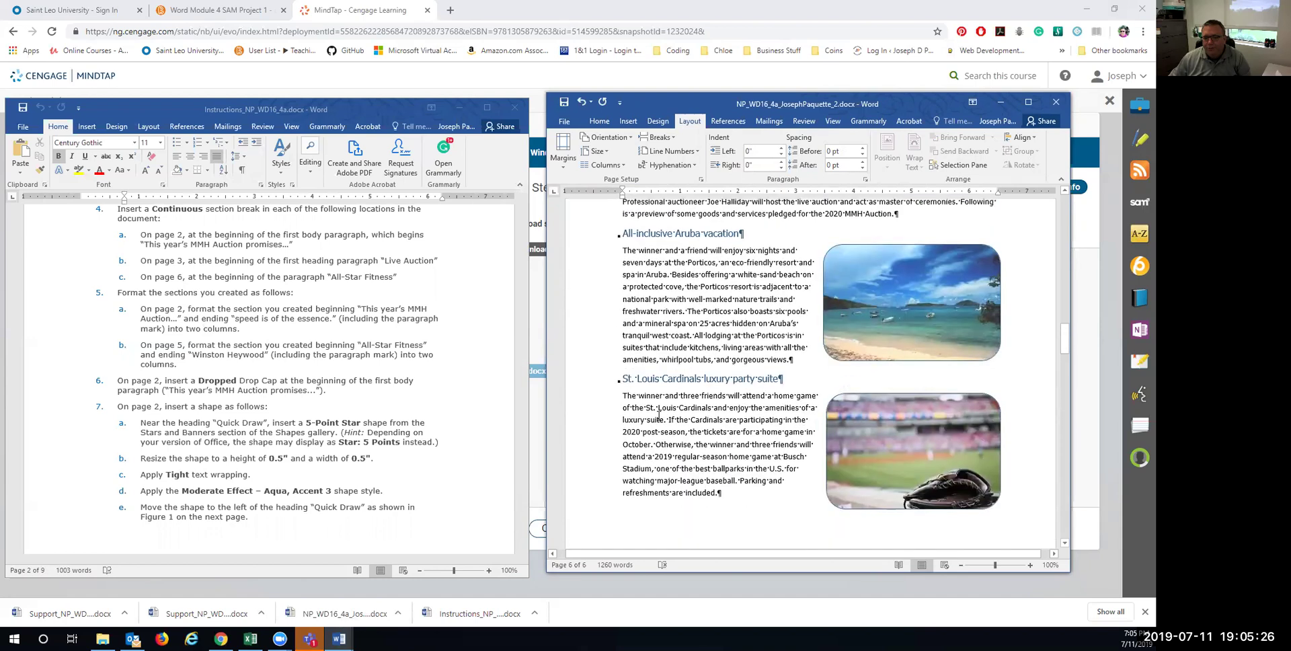
scroll(658, 416, "up", 10)
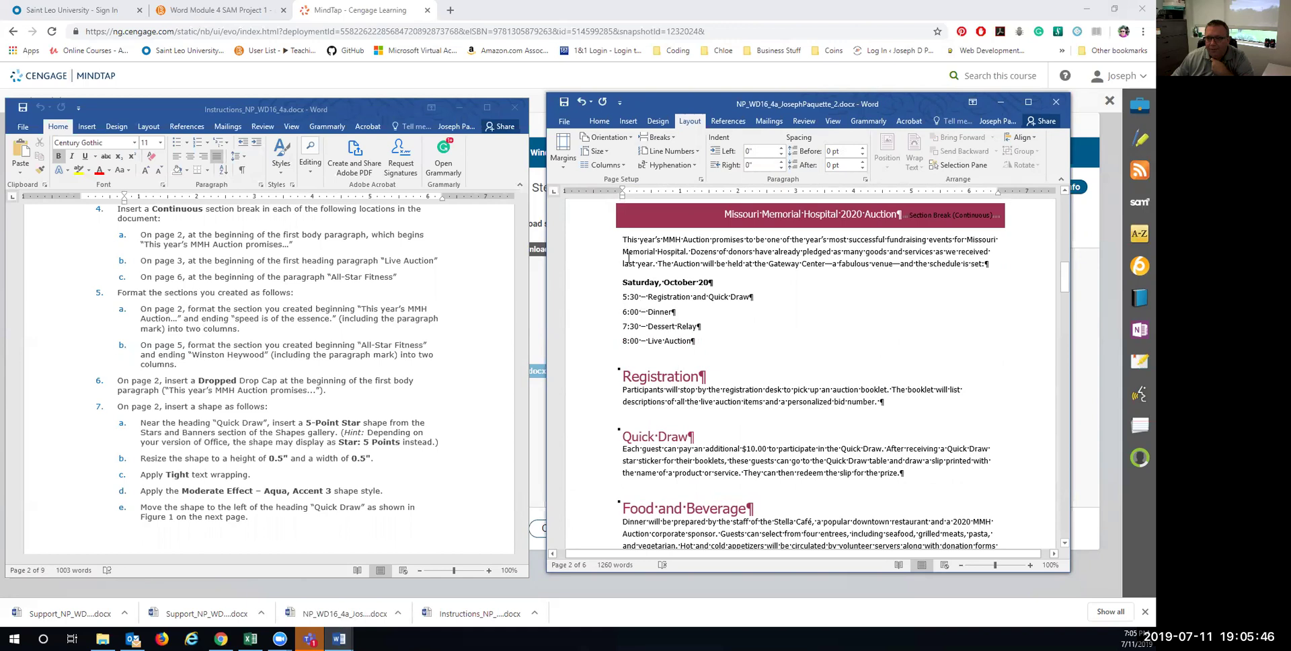
scroll(654, 368, "down", 5)
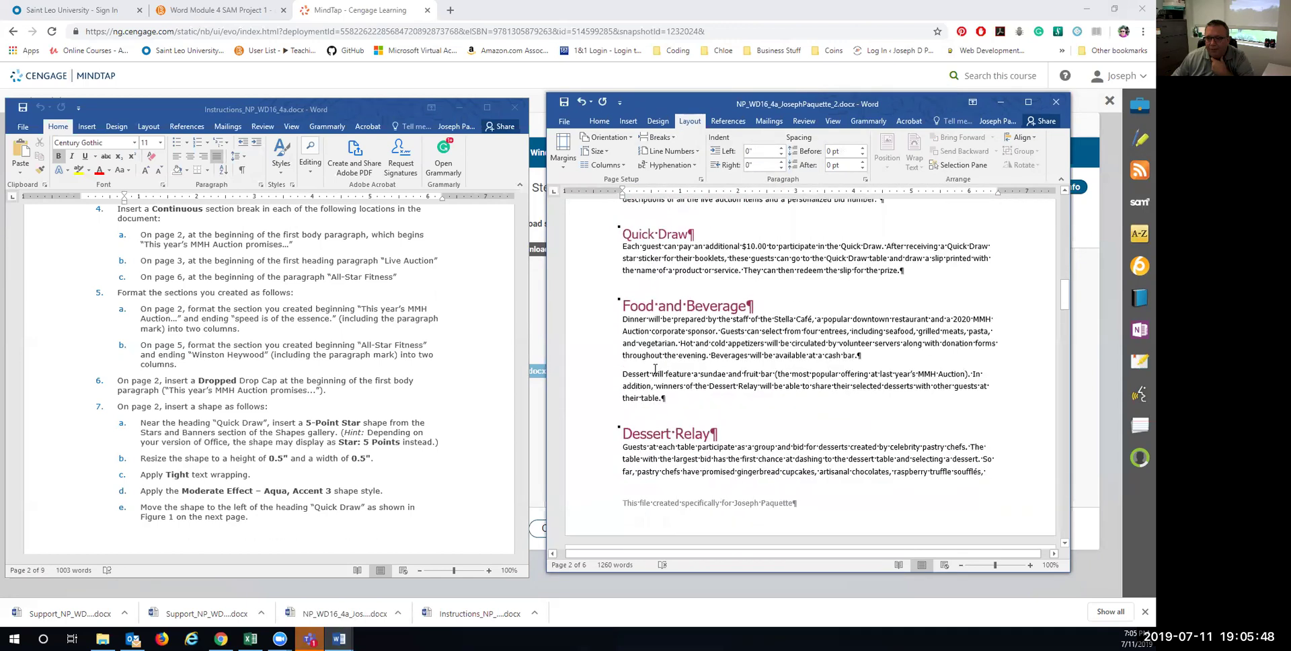
scroll(655, 369, "down", 5)
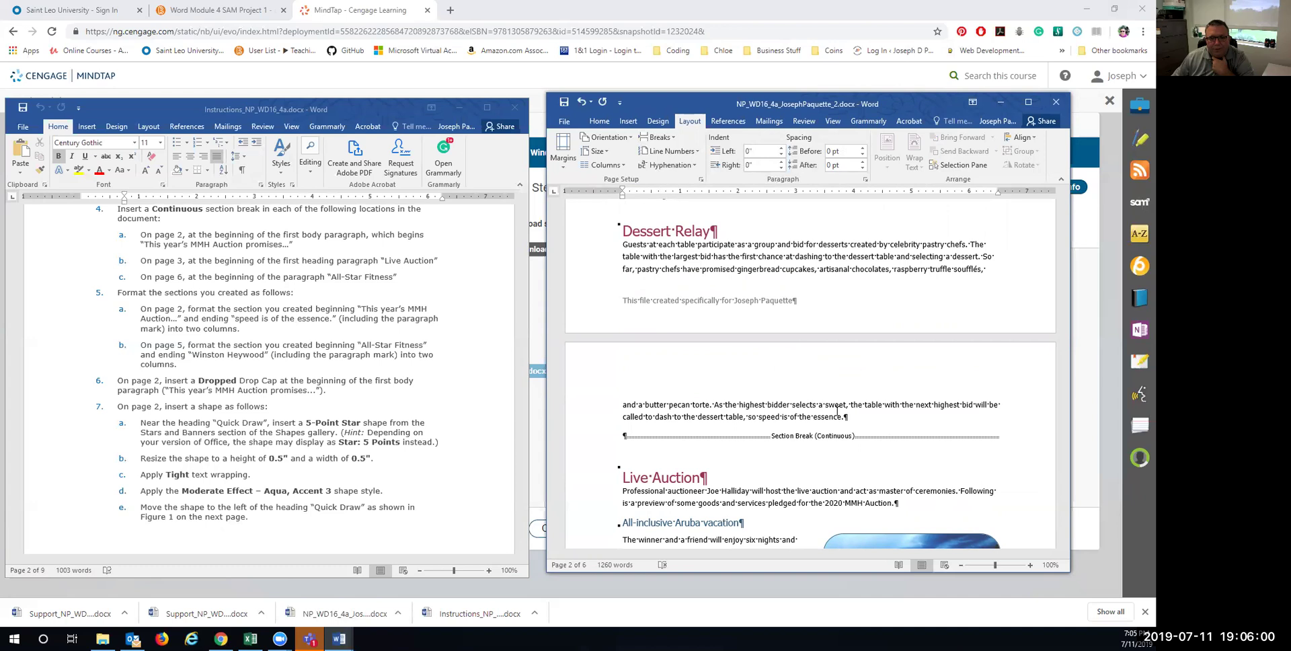
scroll(837, 410, "up", 12)
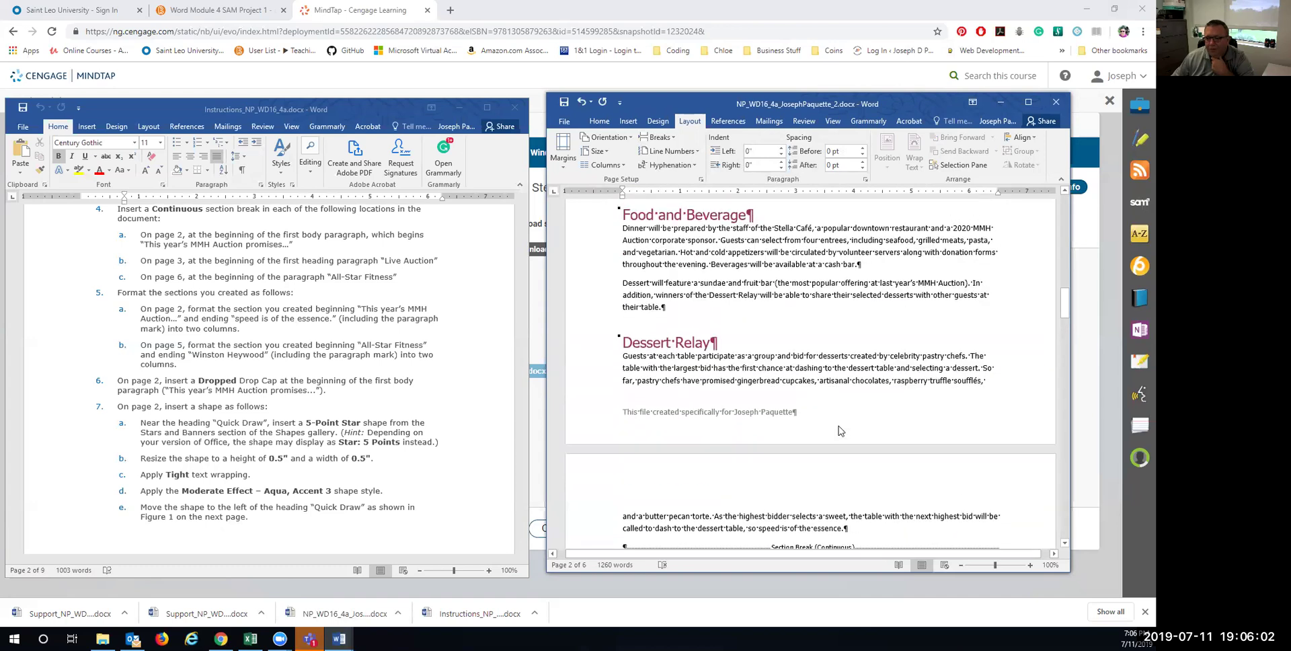
scroll(839, 425, "up", 4)
left_click(643, 347)
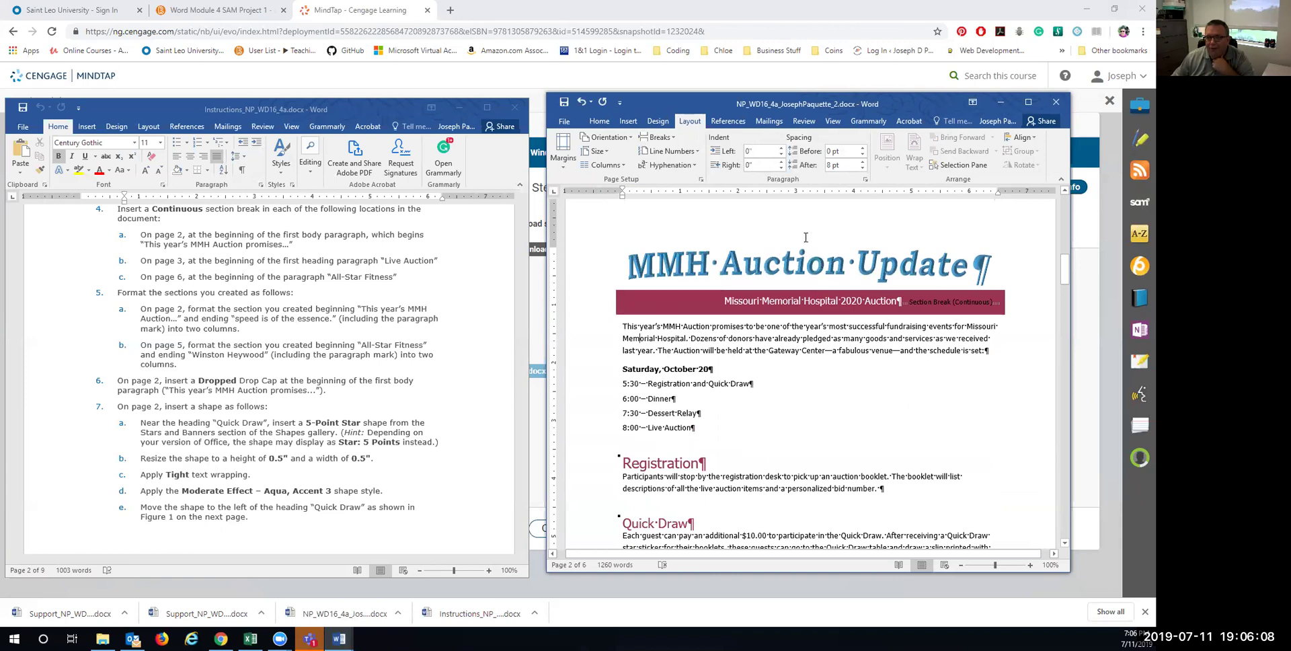
left_click(608, 165)
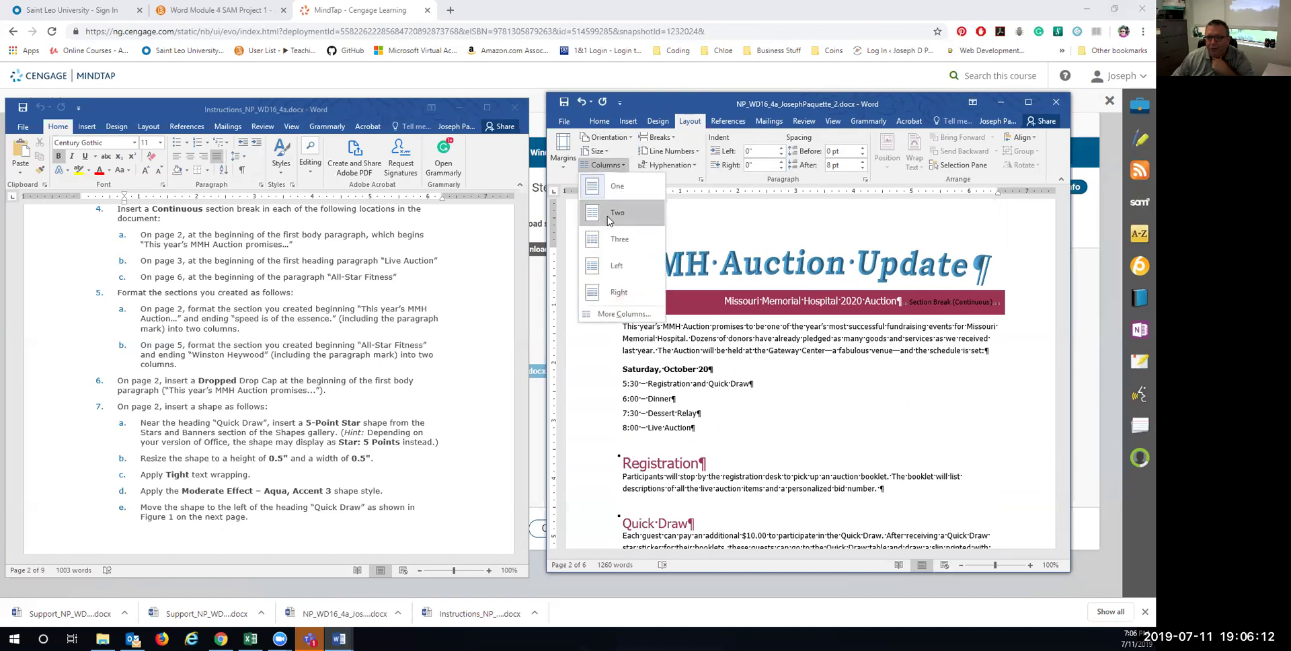
left_click(609, 213)
scroll(727, 445, "down", 8)
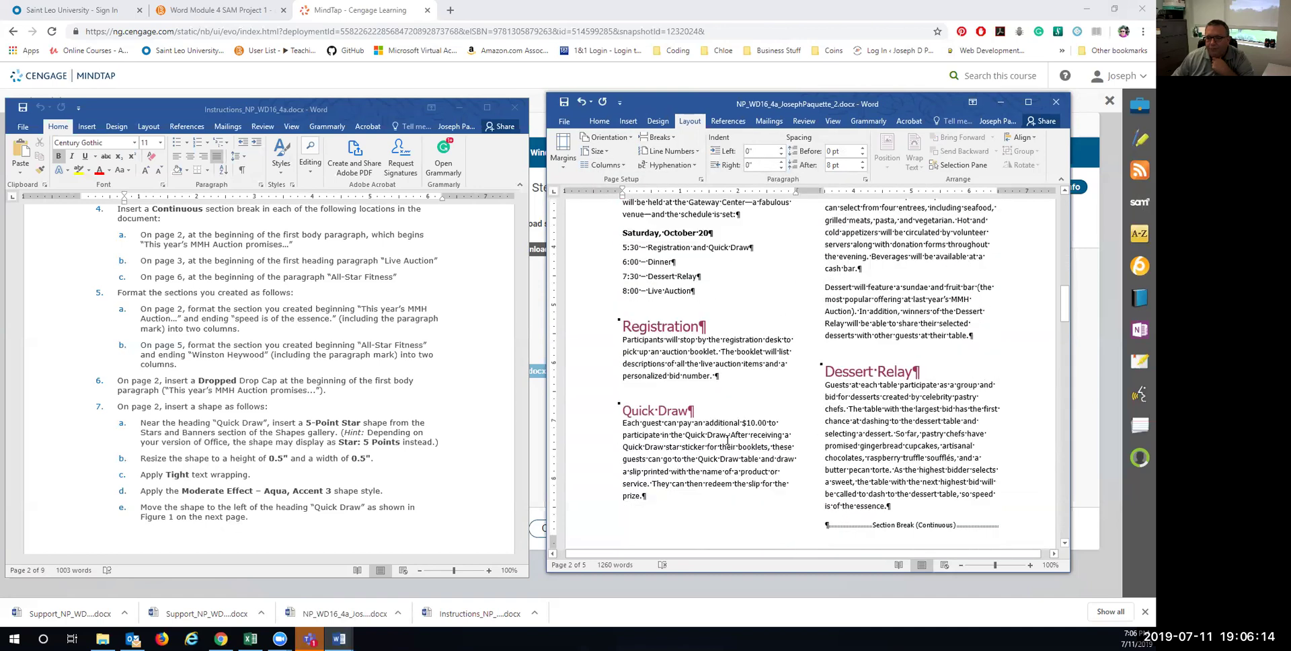
scroll(857, 406, "down", 8)
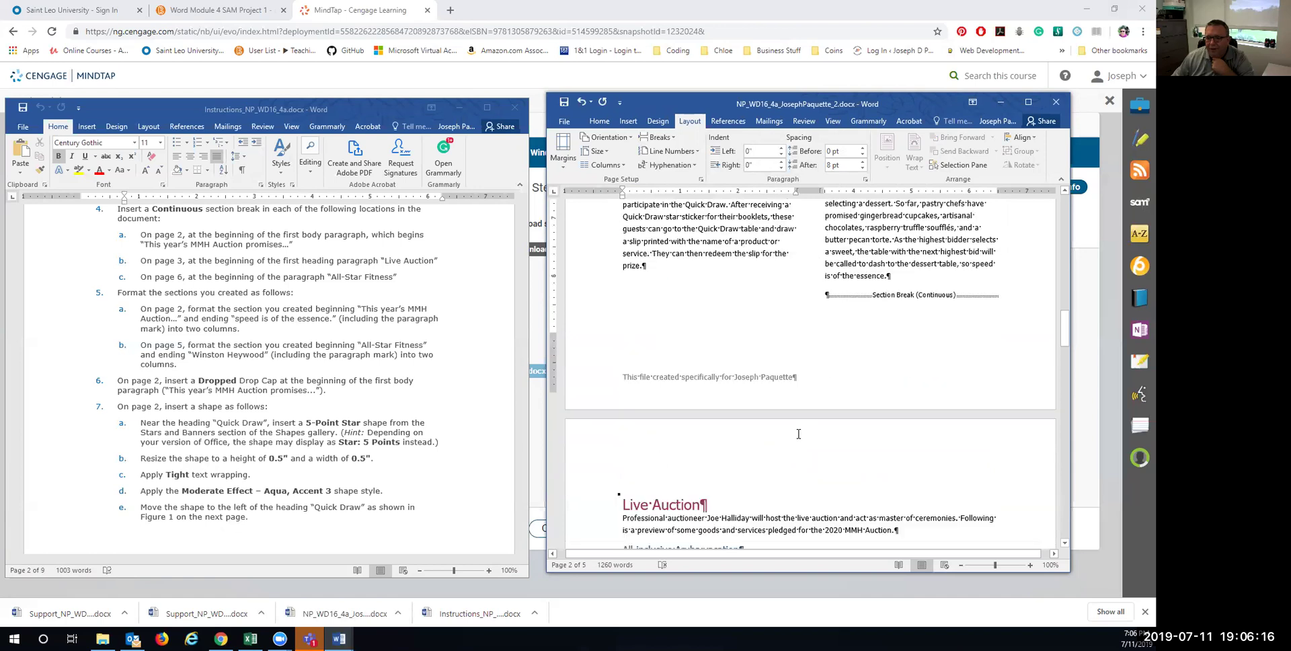
scroll(795, 440, "up", 6)
scroll(795, 440, "up", 4)
Format the Major Donors list section beginning "All-Star Fitness" on page 5 into two columns, following project step 5b.
scroll(798, 433, "down", 8)
scroll(798, 433, "down", 4)
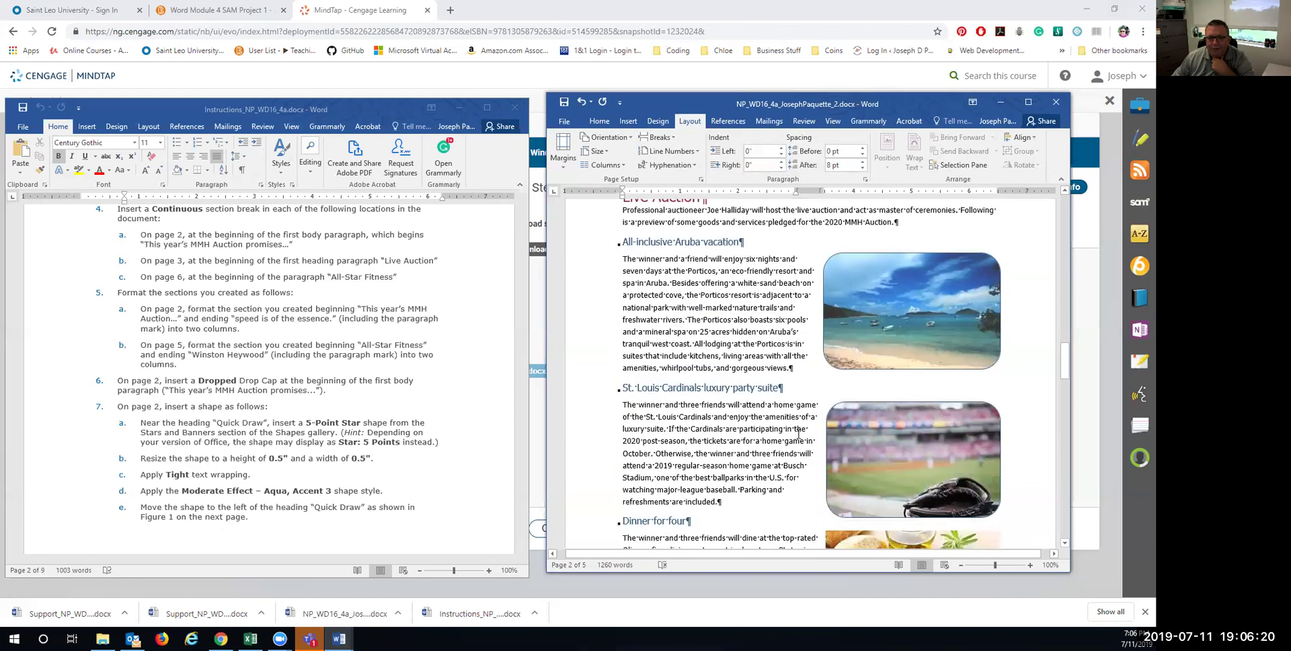
scroll(693, 462, "down", 5)
scroll(692, 463, "down", 8)
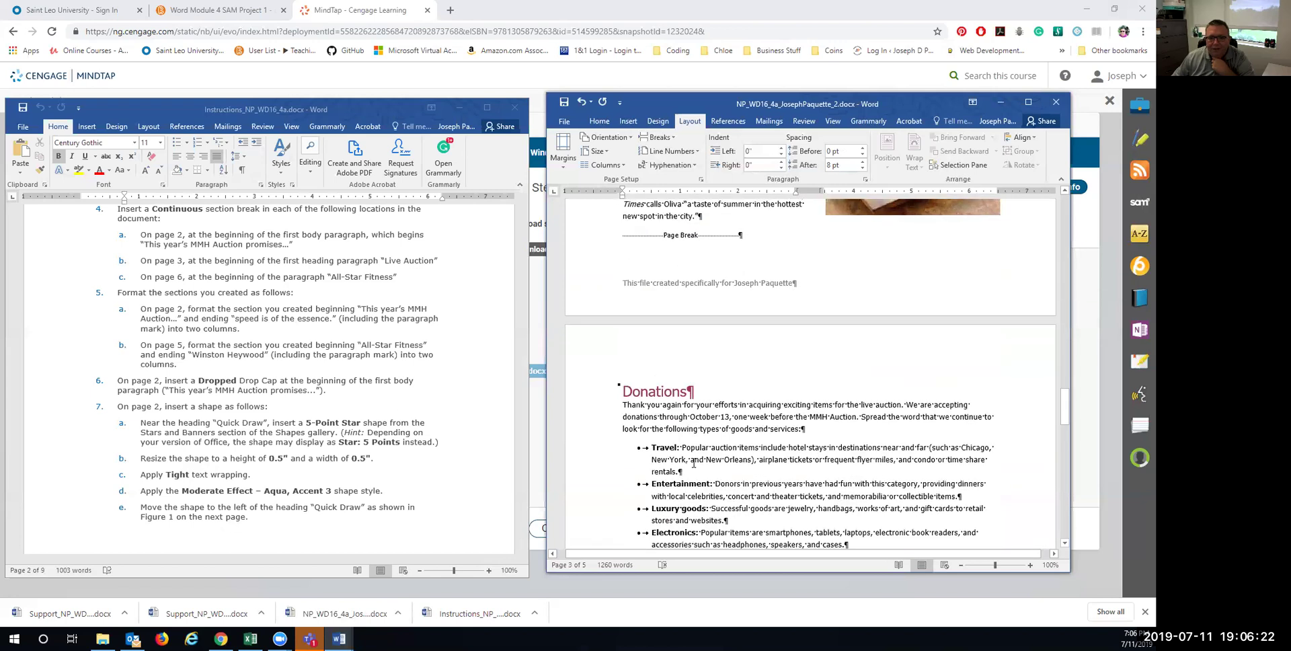
scroll(692, 458, "down", 10)
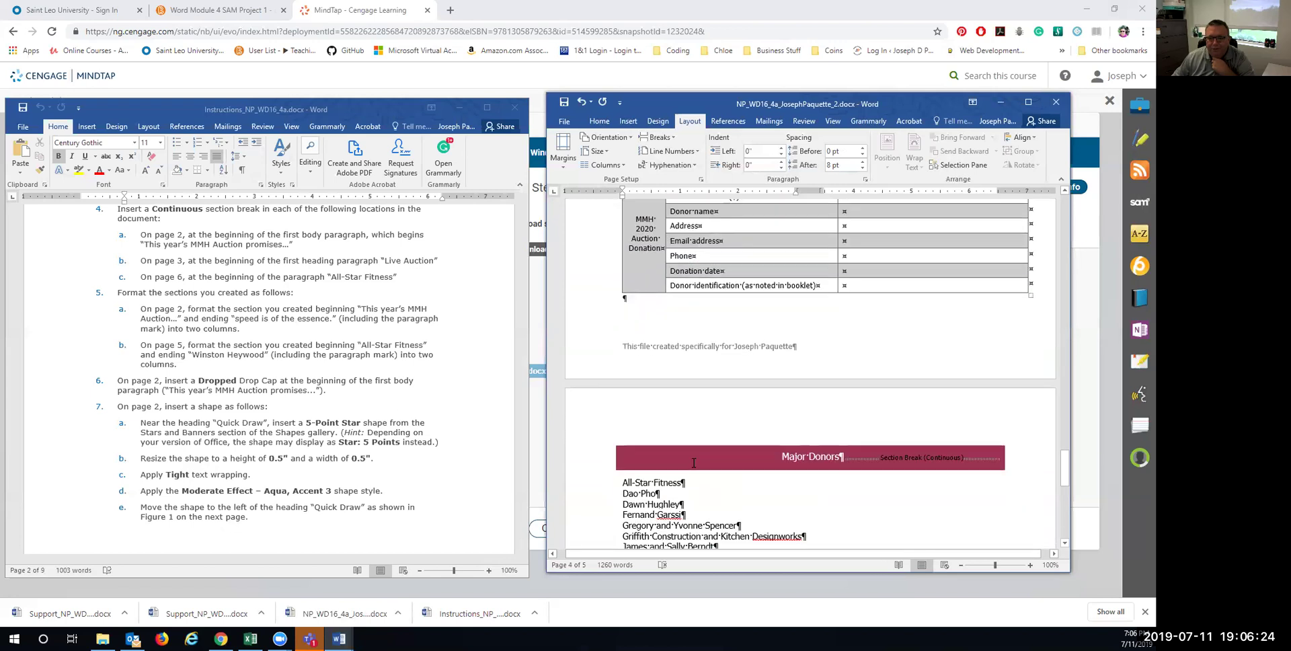
scroll(693, 463, "down", 4)
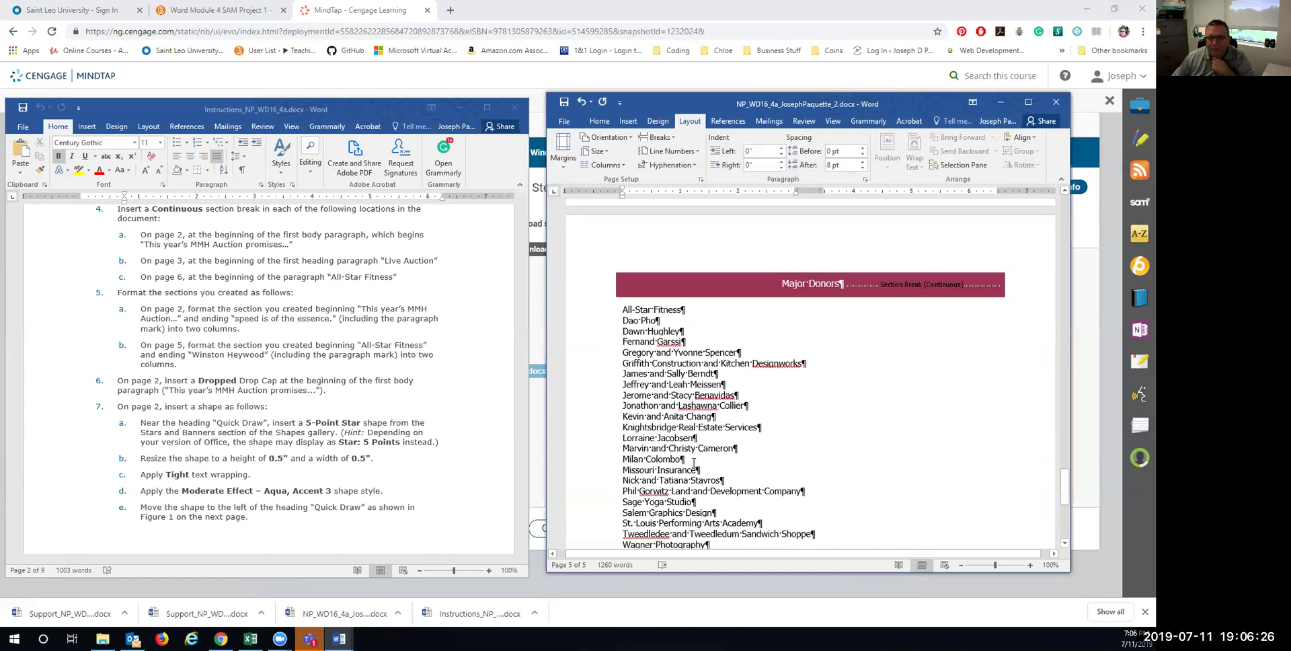
scroll(672, 456, "up", 3)
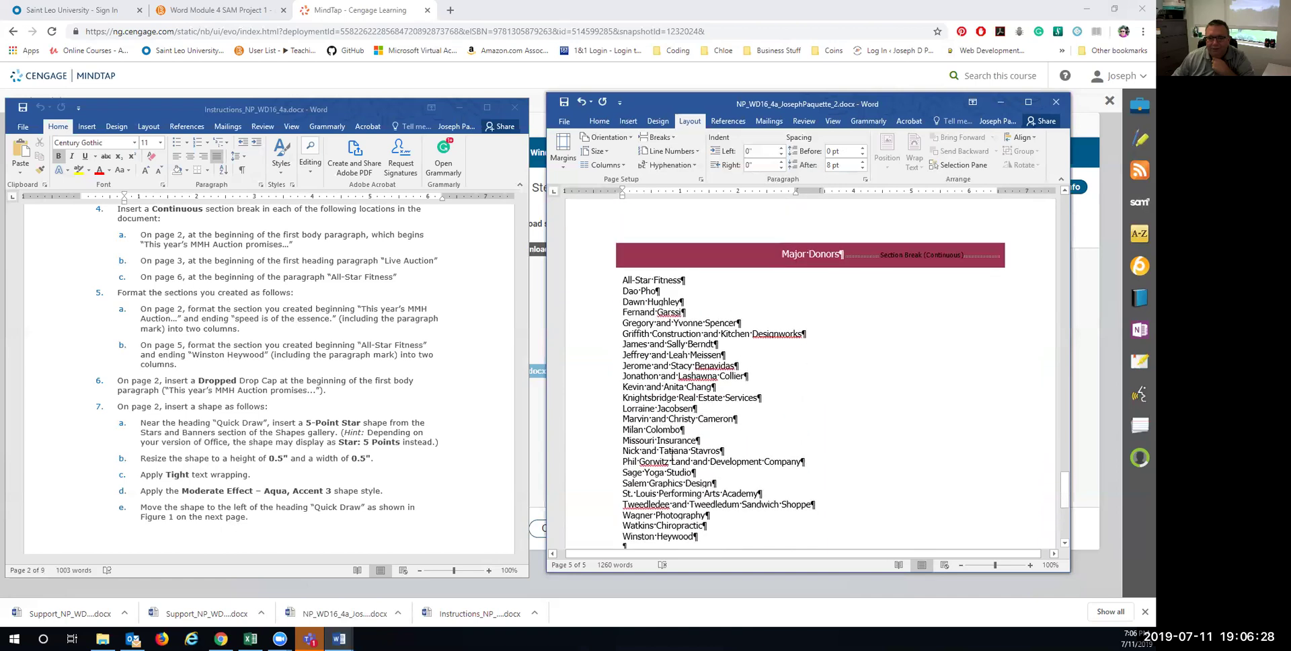
left_click(655, 439)
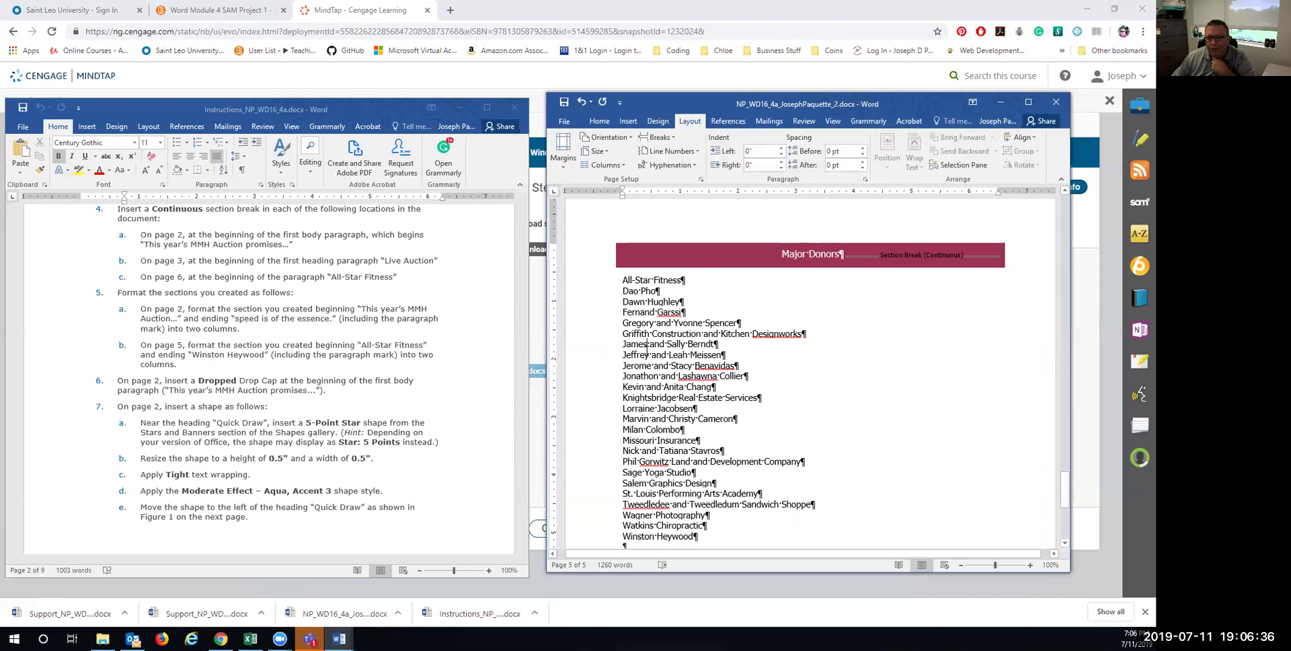
left_click(603, 164)
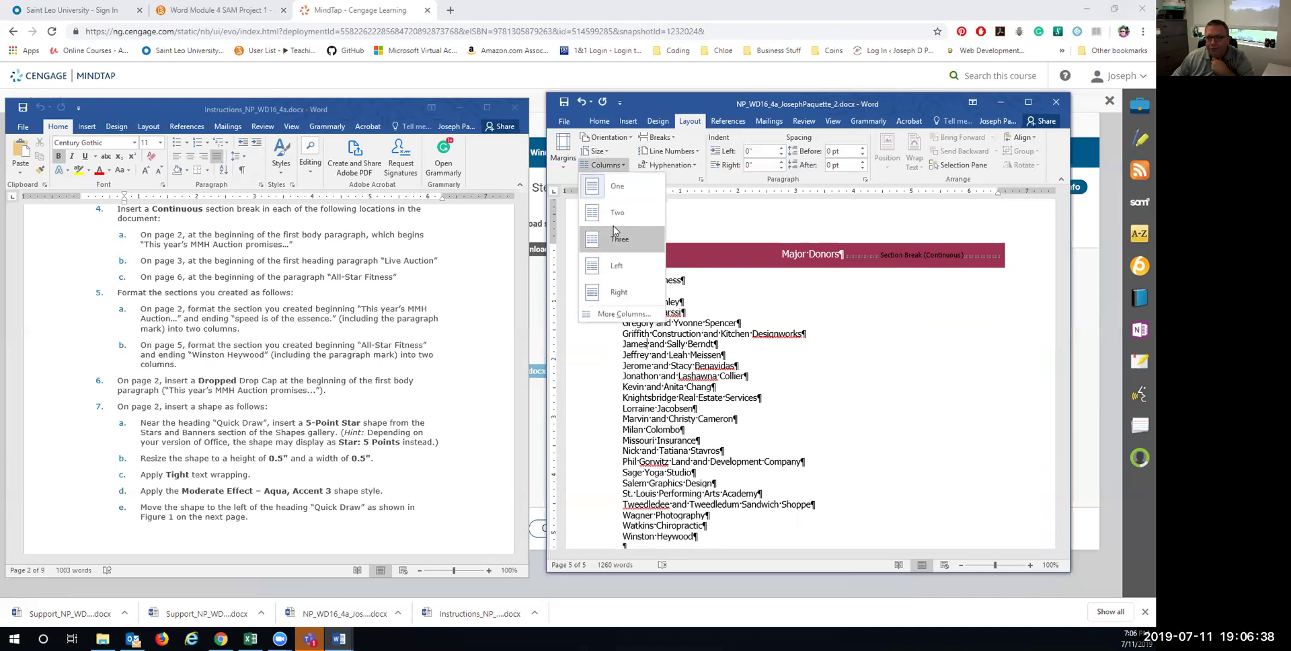
left_click(616, 237)
Examine the column layout of the Major Donors list on page 5 and the text before and after it.
scroll(666, 371, "down", 4)
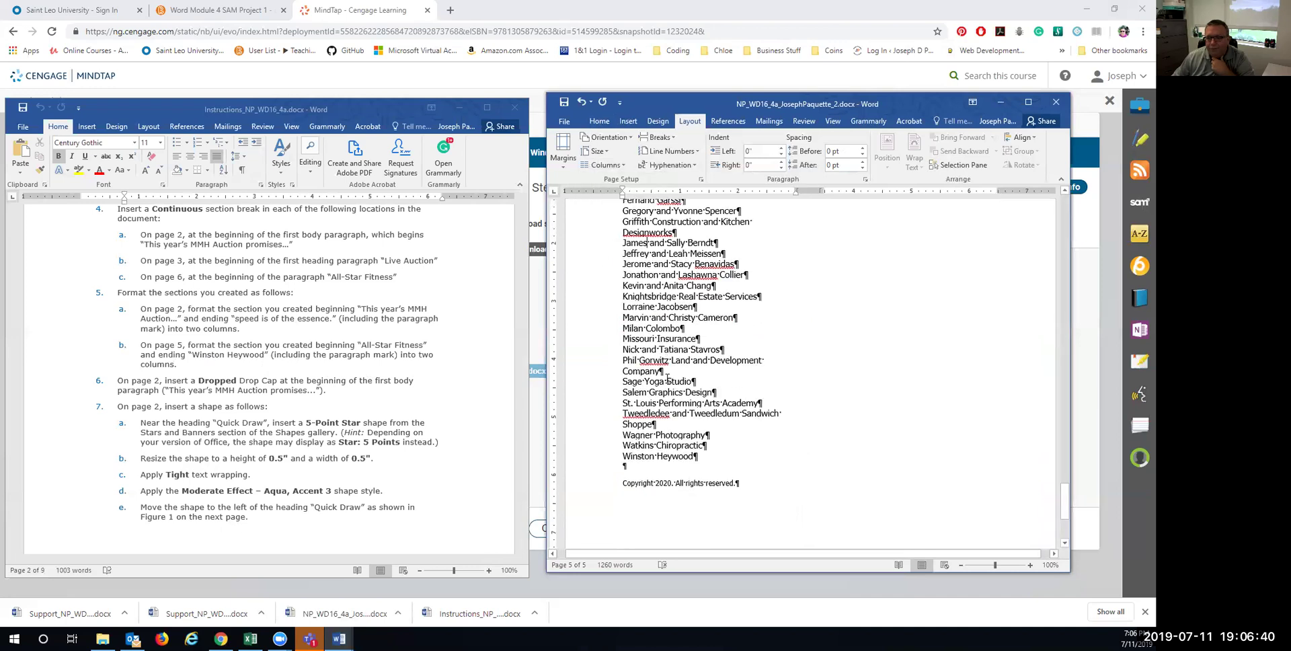
scroll(666, 378, "up", 5)
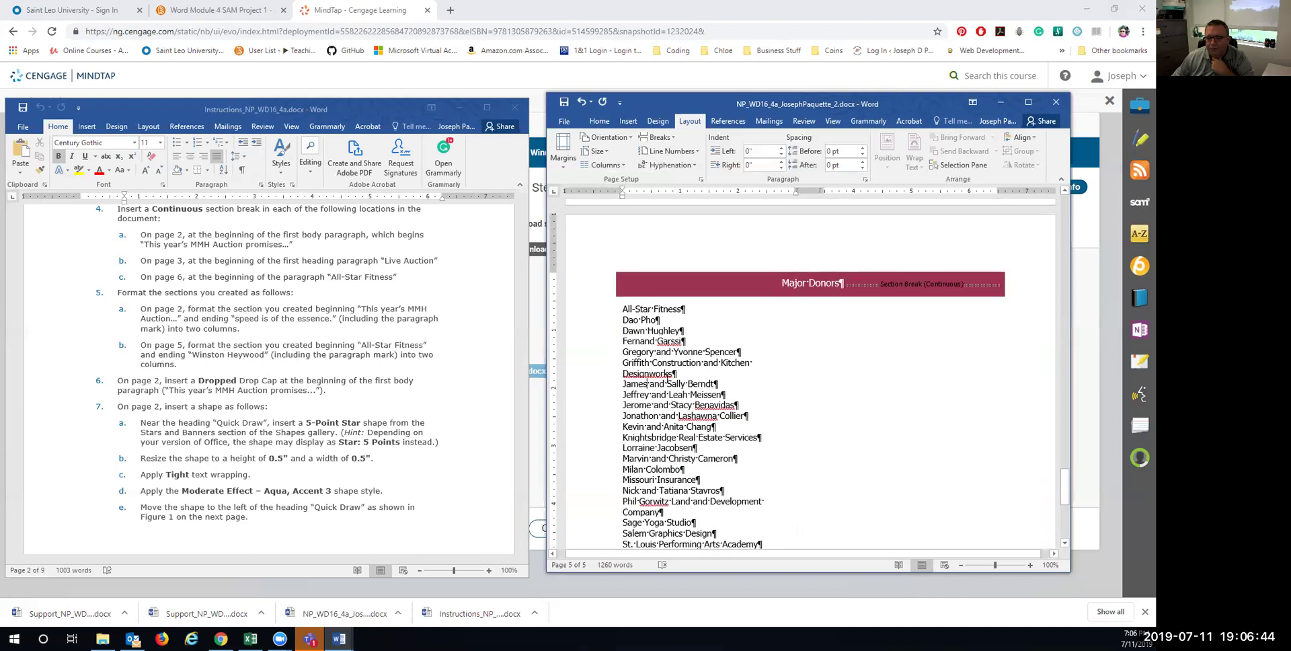
scroll(667, 378, "down", 8)
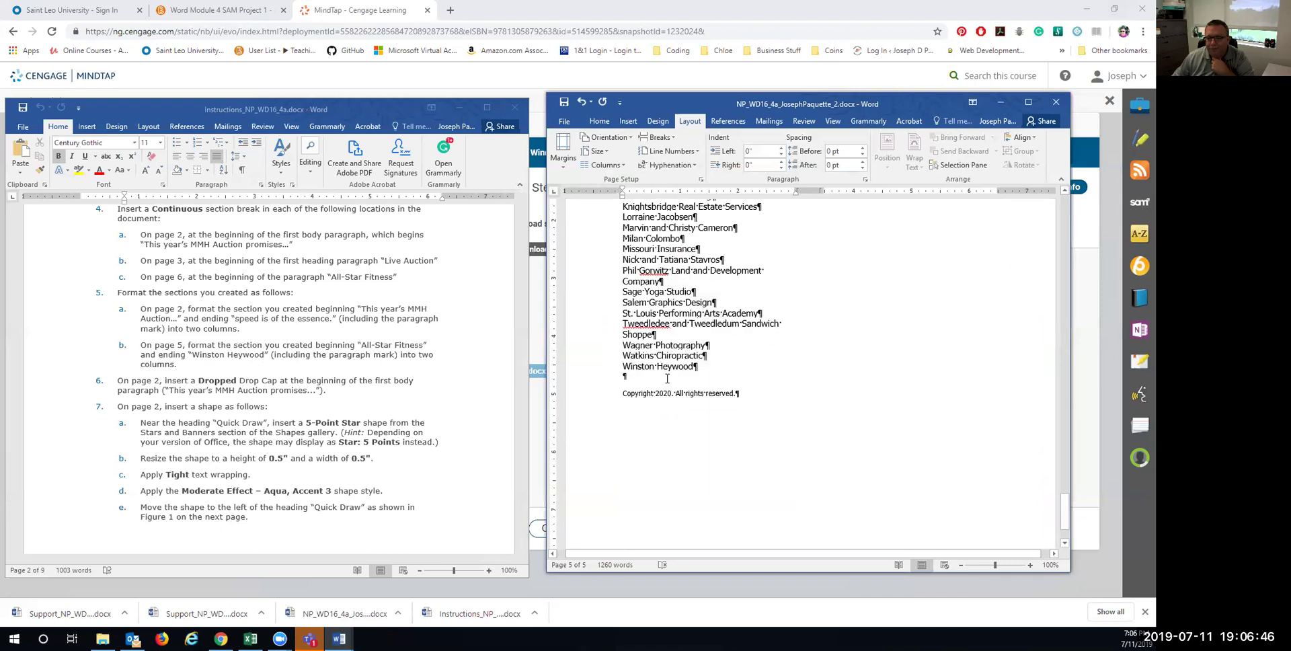
scroll(666, 378, "up", 20)
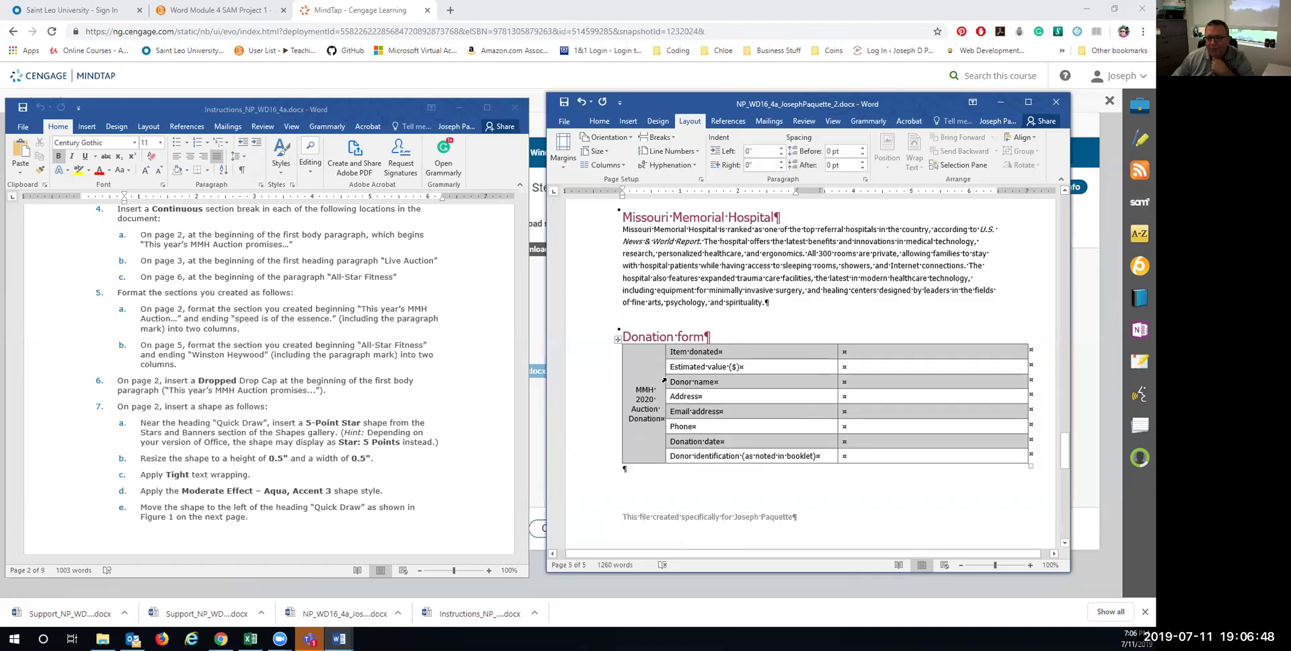
scroll(645, 437, "down", 8)
scroll(646, 437, "down", 6)
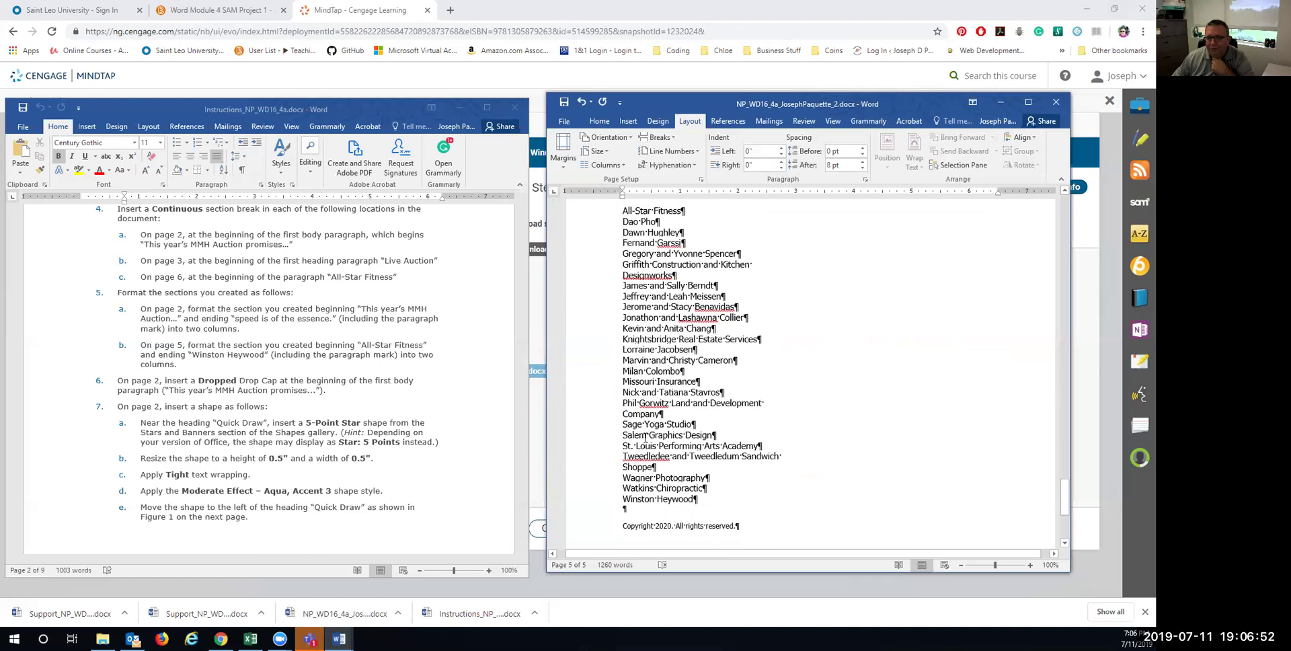
scroll(645, 437, "up", 4)
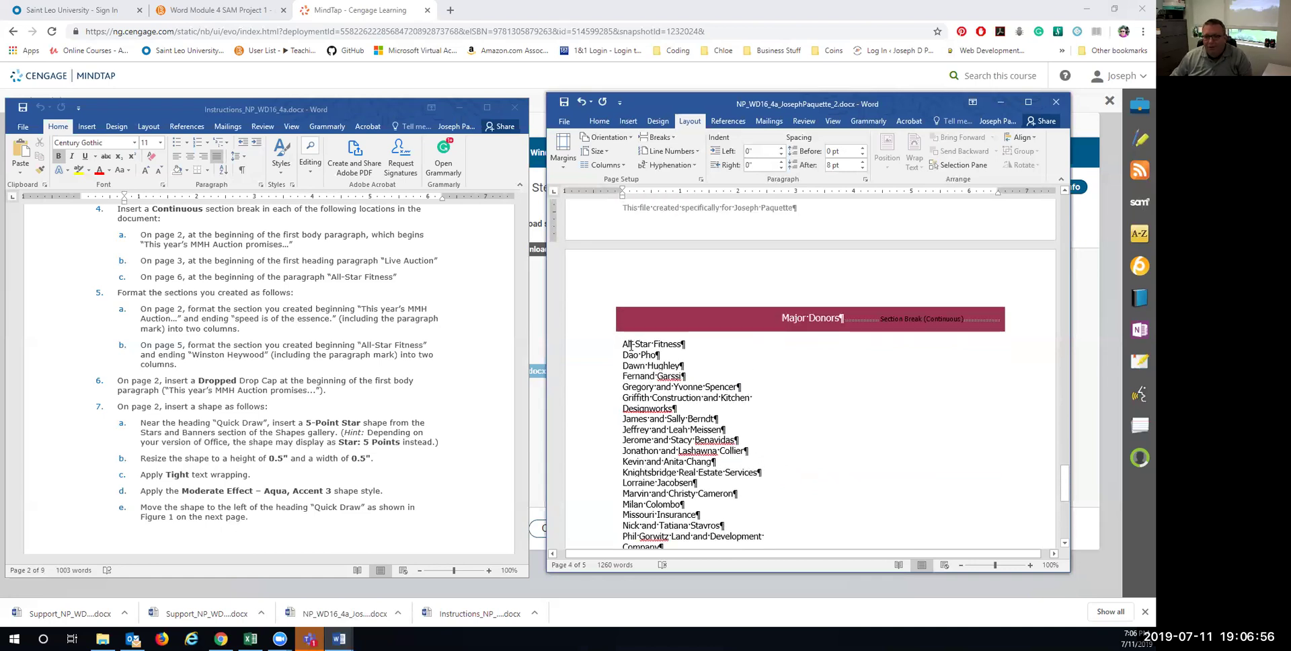
scroll(643, 337, "down", 3)
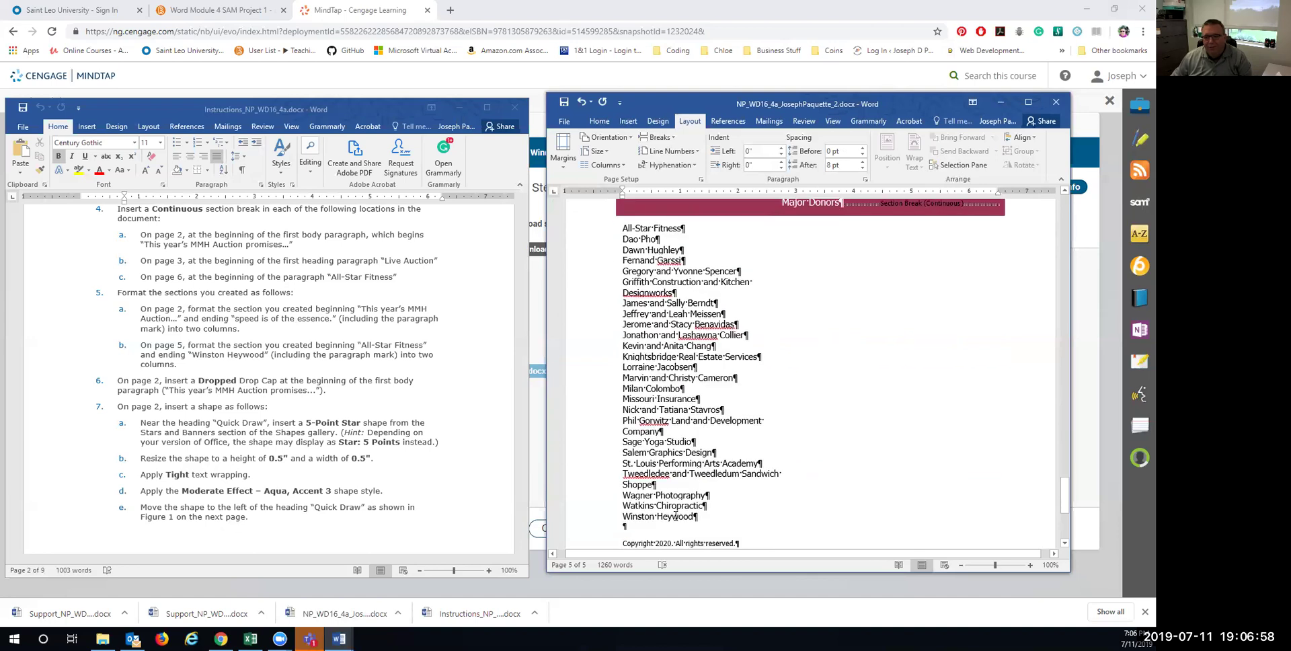
Review the Major Donors list on page 5 and read project steps 6 and 7 in the instructions.
scroll(670, 410, "up", 3)
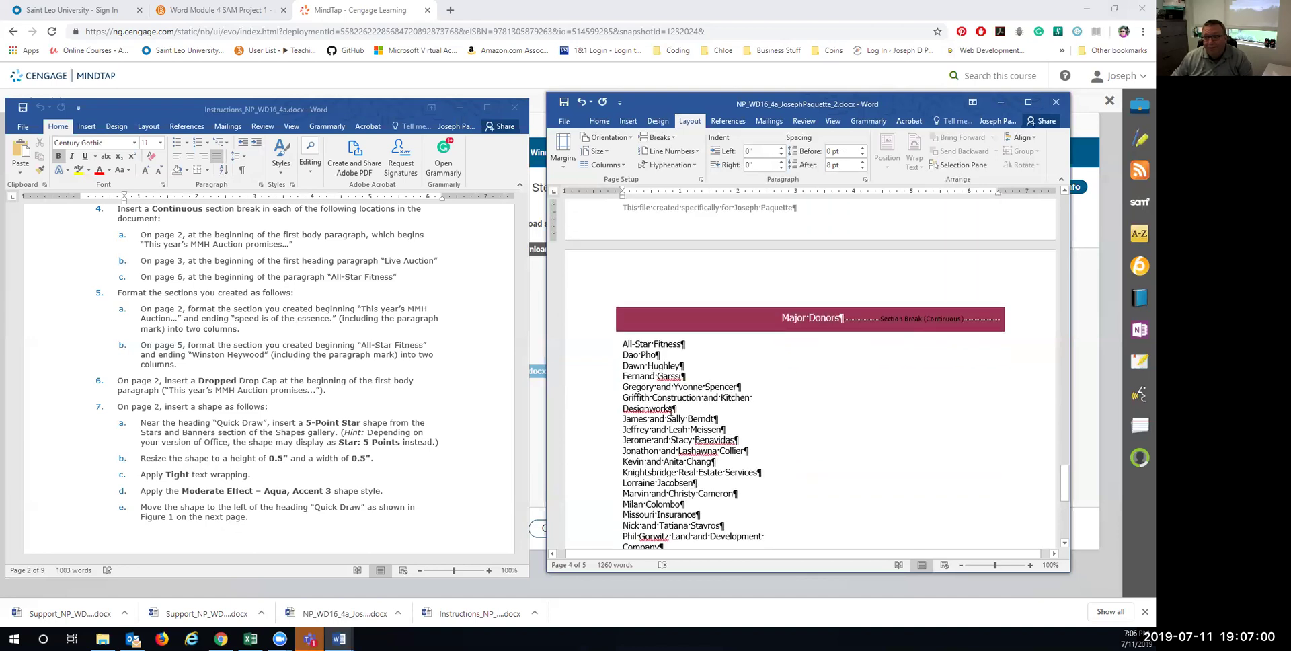
scroll(991, 318, "down", 3)
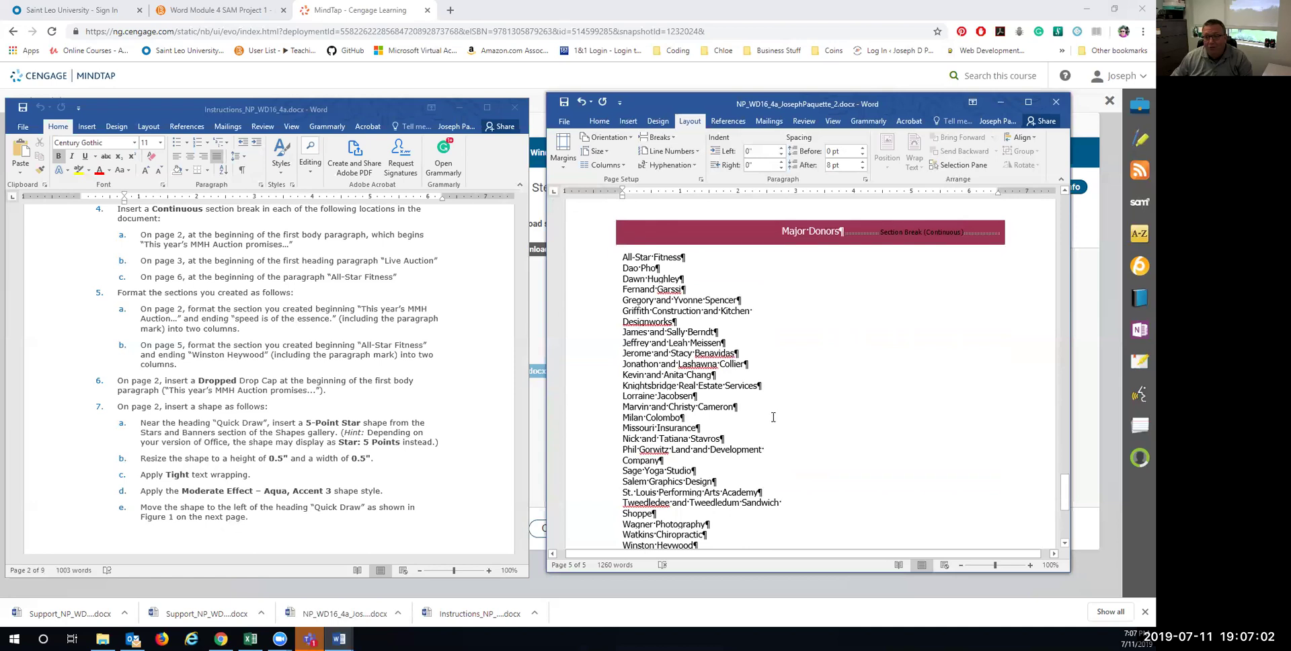
scroll(308, 349, "down", 3)
scroll(307, 349, "down", 2)
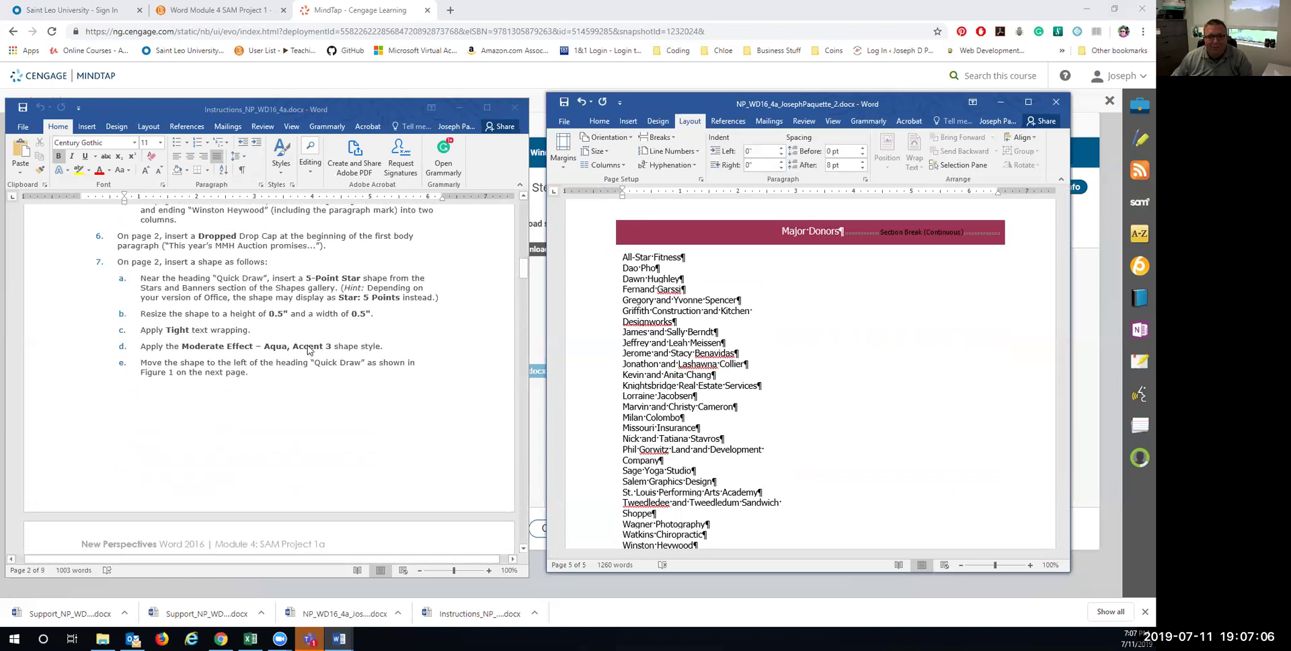
scroll(307, 350, "up", 1)
scroll(308, 350, "down", 1)
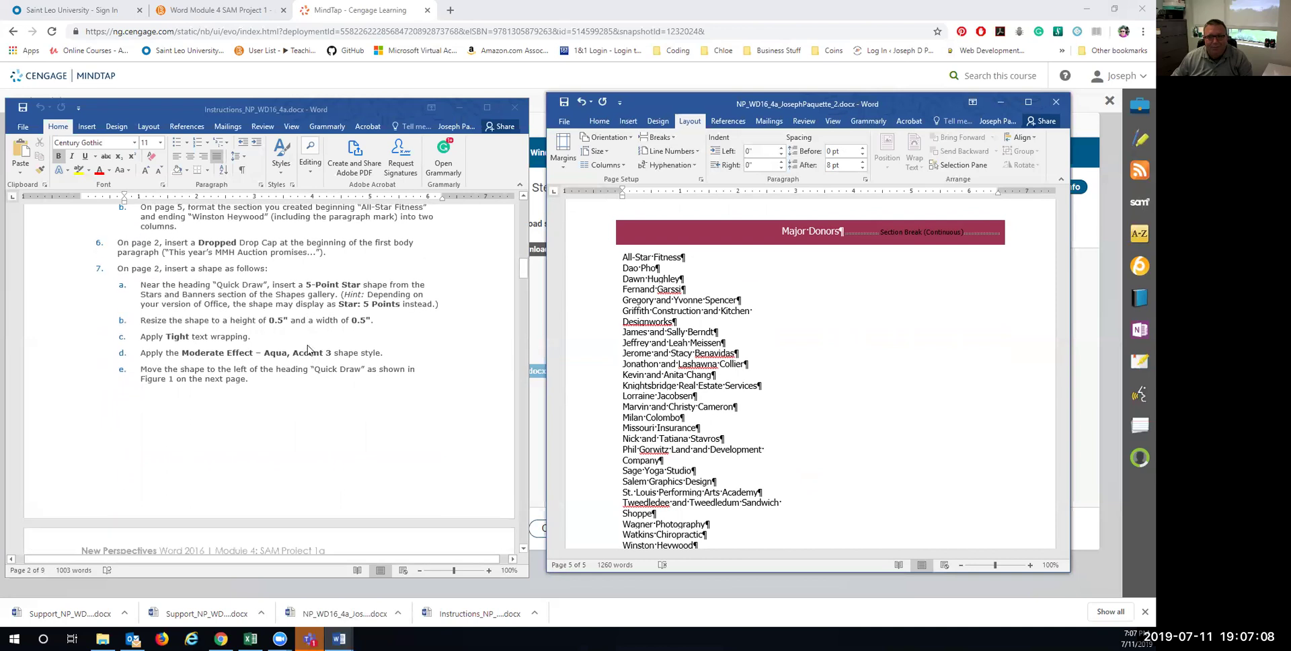
scroll(307, 348, "up", 1)
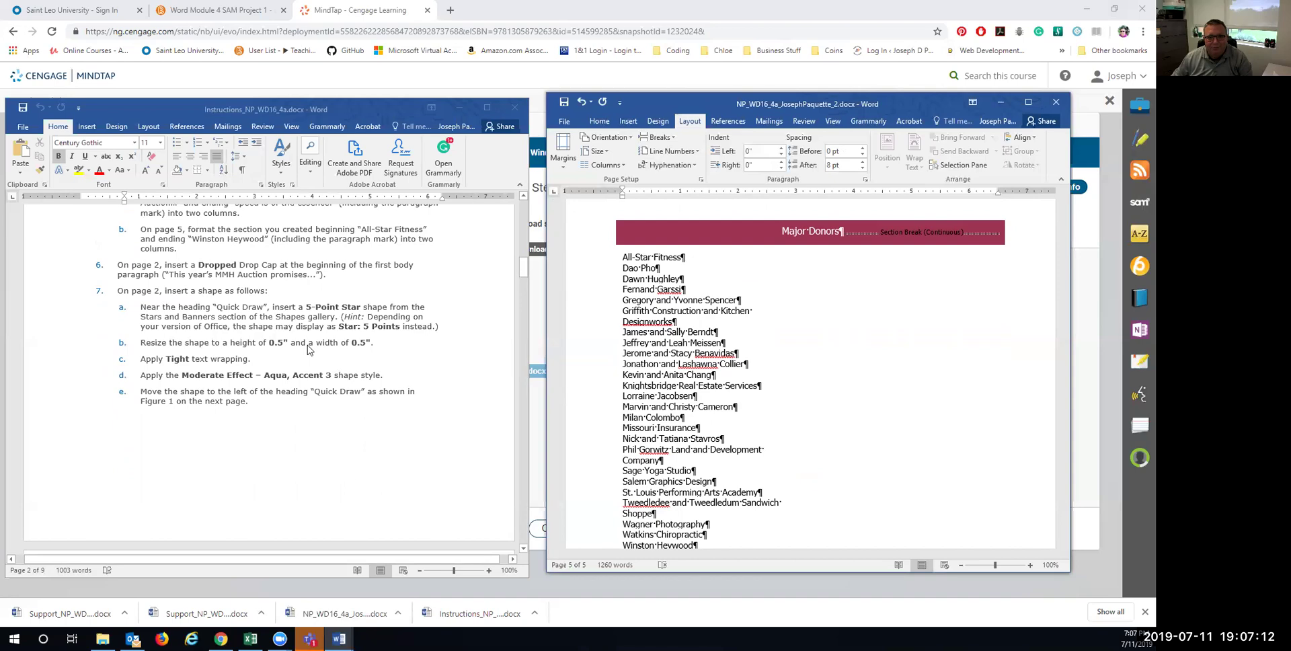
Place the insertion point at the beginning of the "This year's MMH Auction promises" paragraph on page 2.
scroll(652, 430, "up", 10)
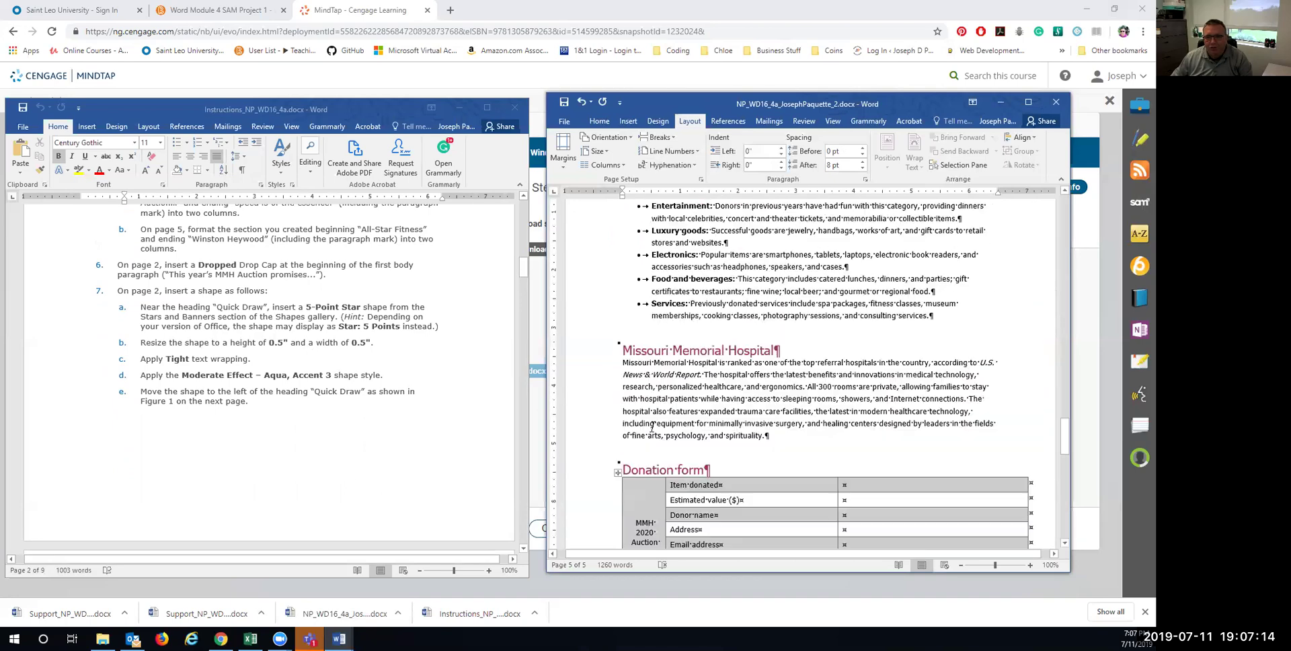
scroll(652, 430, "up", 15)
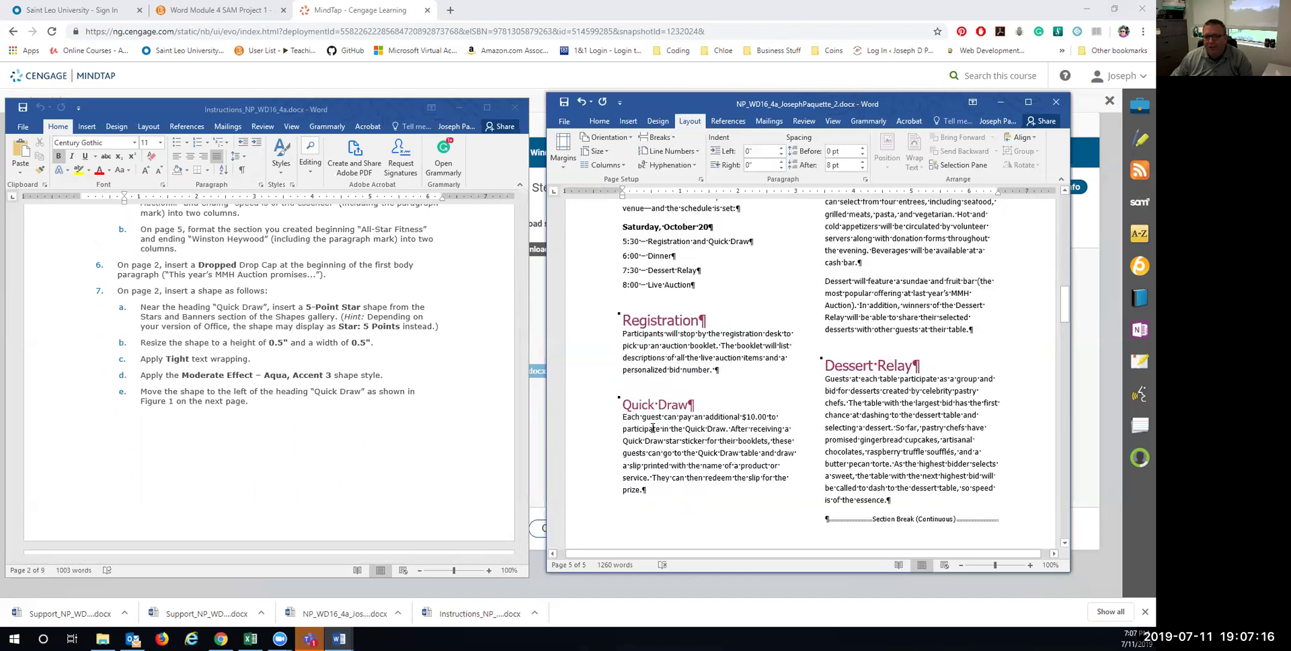
scroll(652, 428, "down", 4)
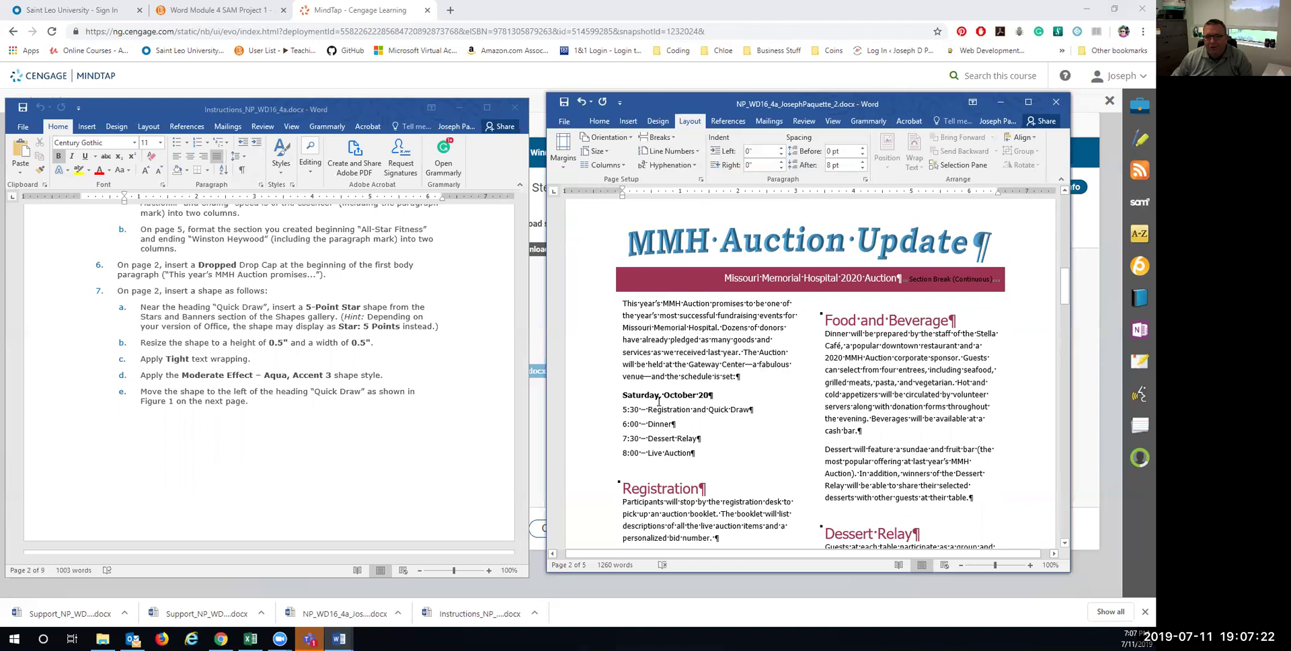
left_click(624, 303)
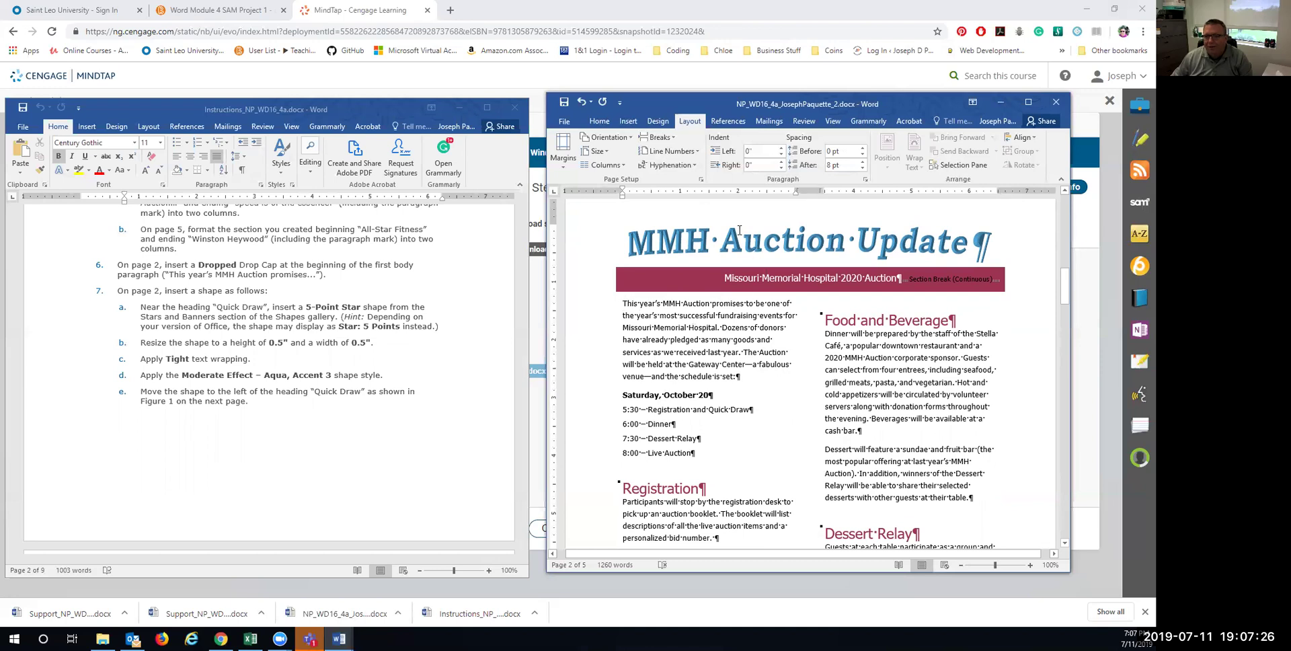
left_click(596, 121)
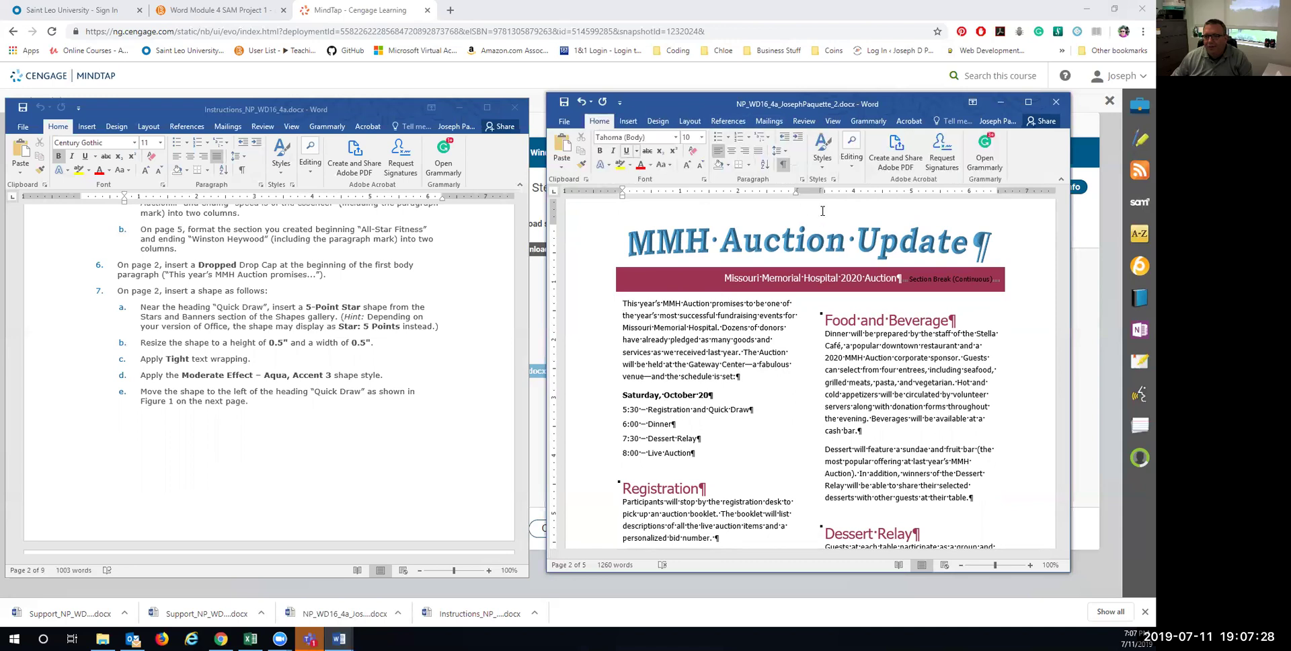
left_click(802, 179)
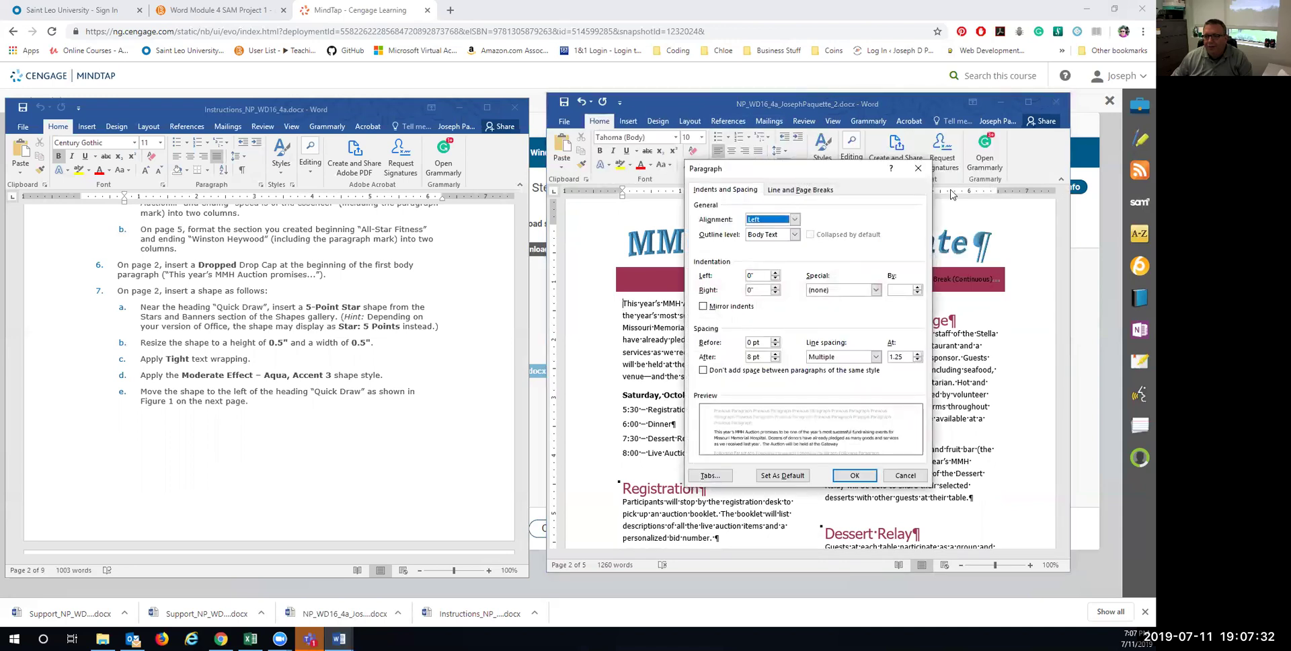
left_click(905, 476)
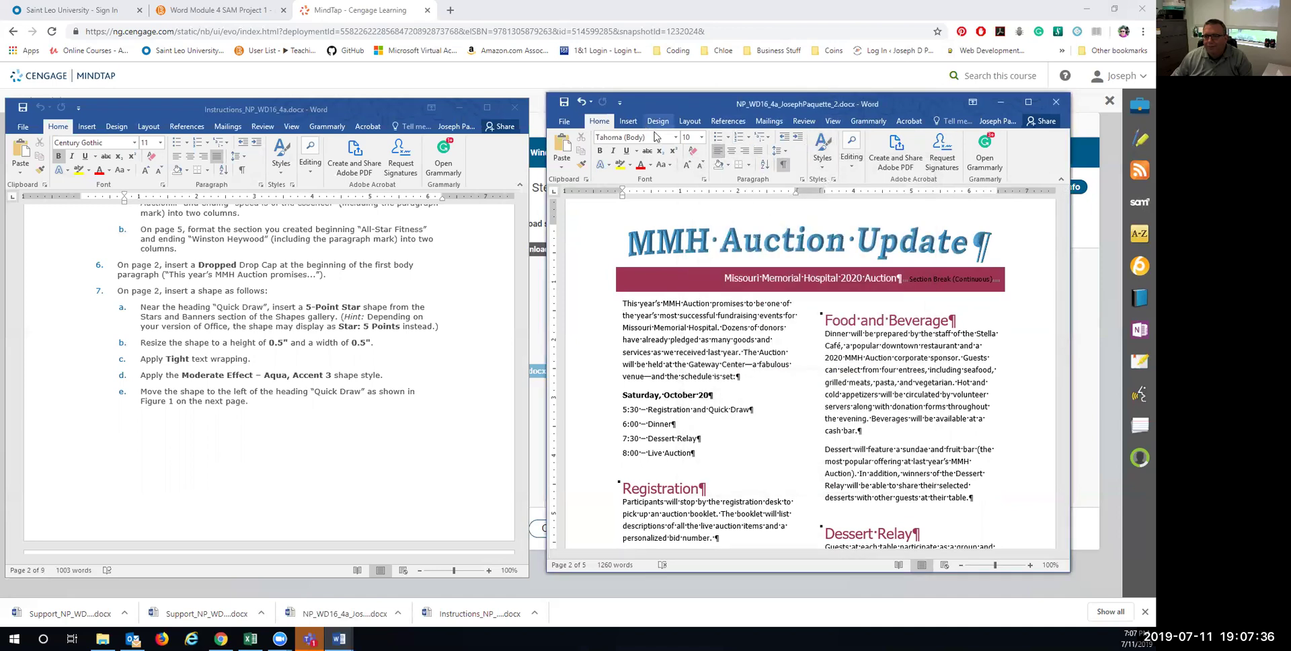
left_click(1027, 102)
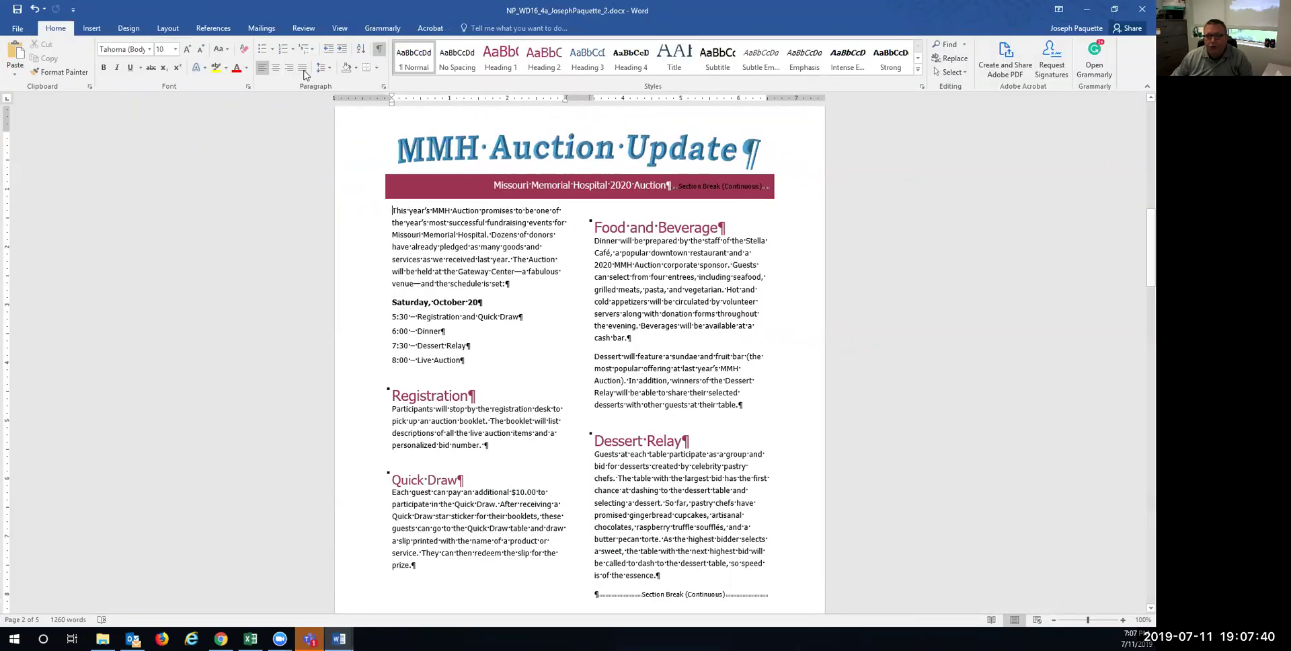
left_click(91, 27)
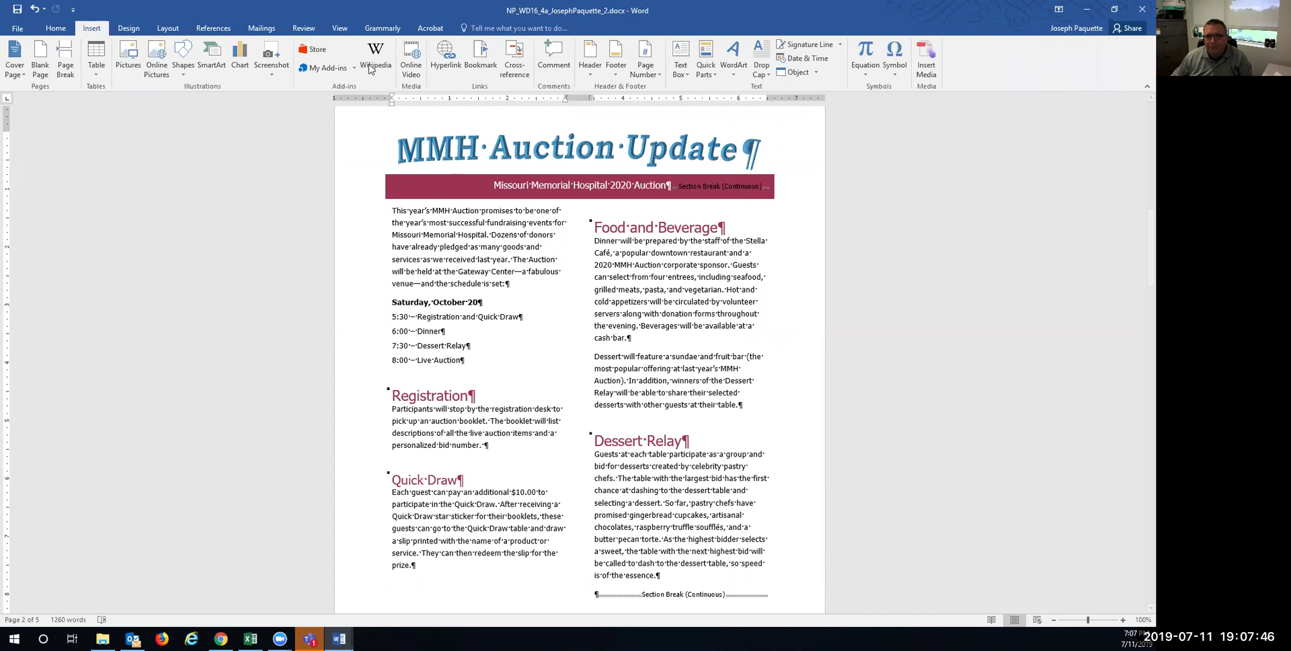
left_click(127, 29)
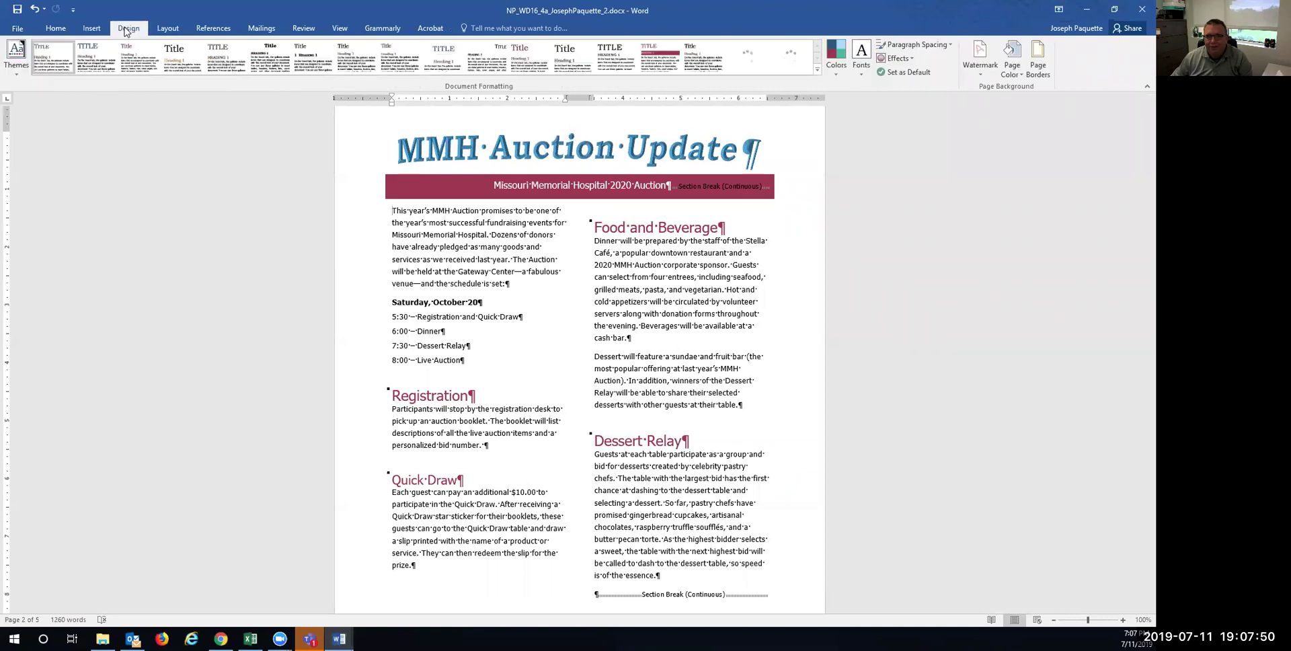
left_click(164, 32)
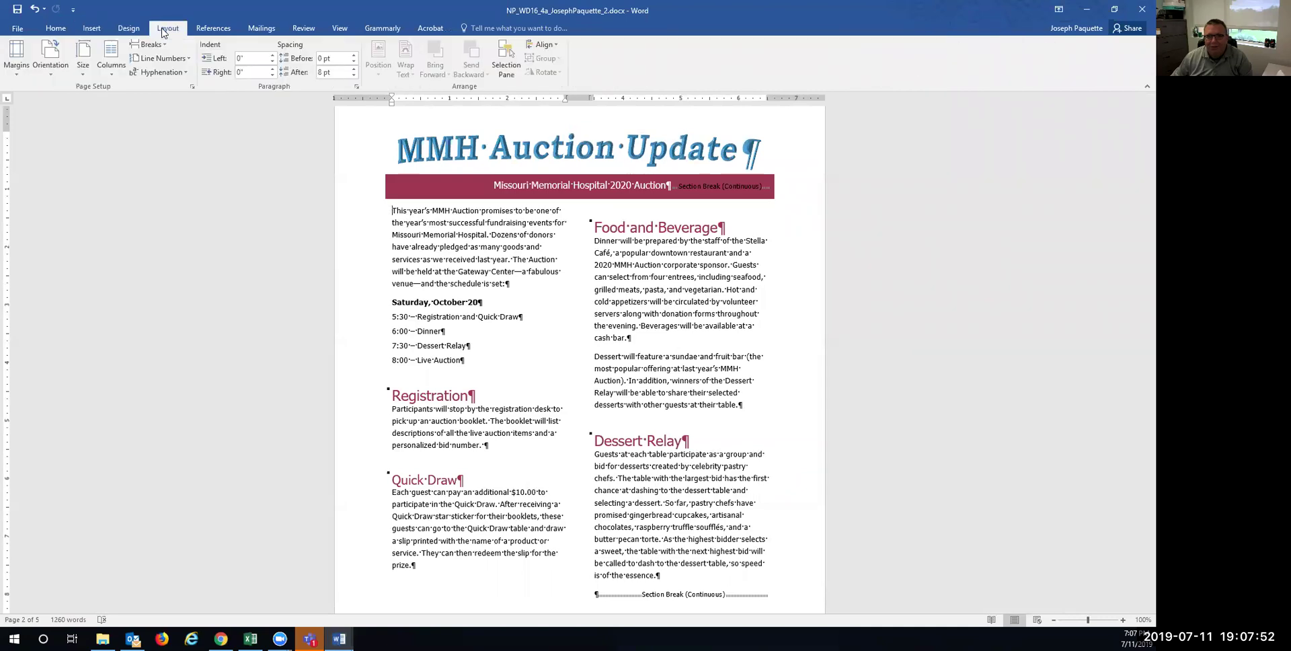
left_click(217, 27)
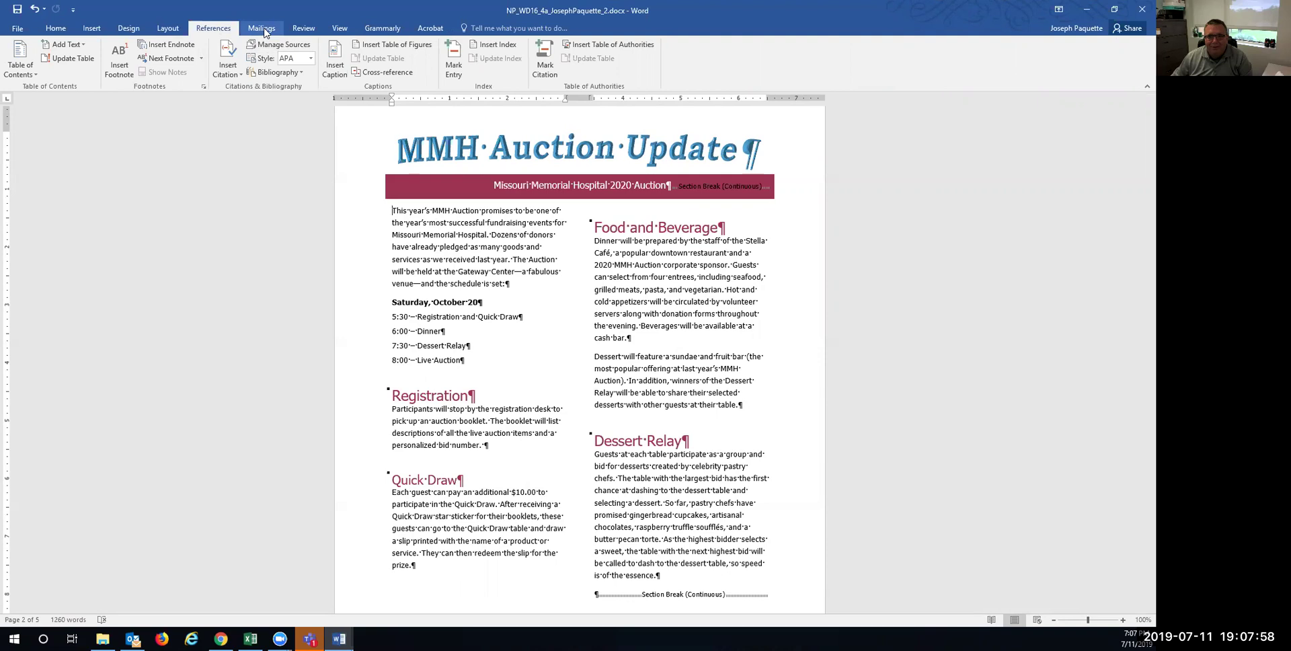
left_click(264, 29)
left_click(306, 29)
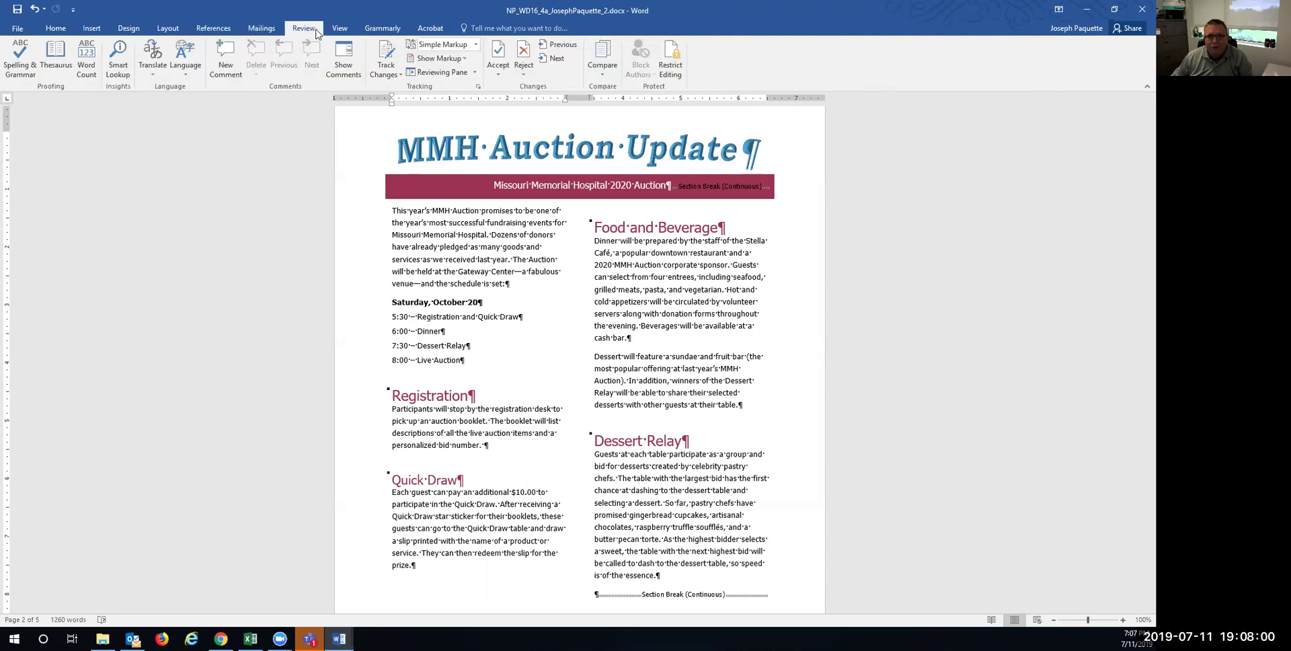
left_click(56, 28)
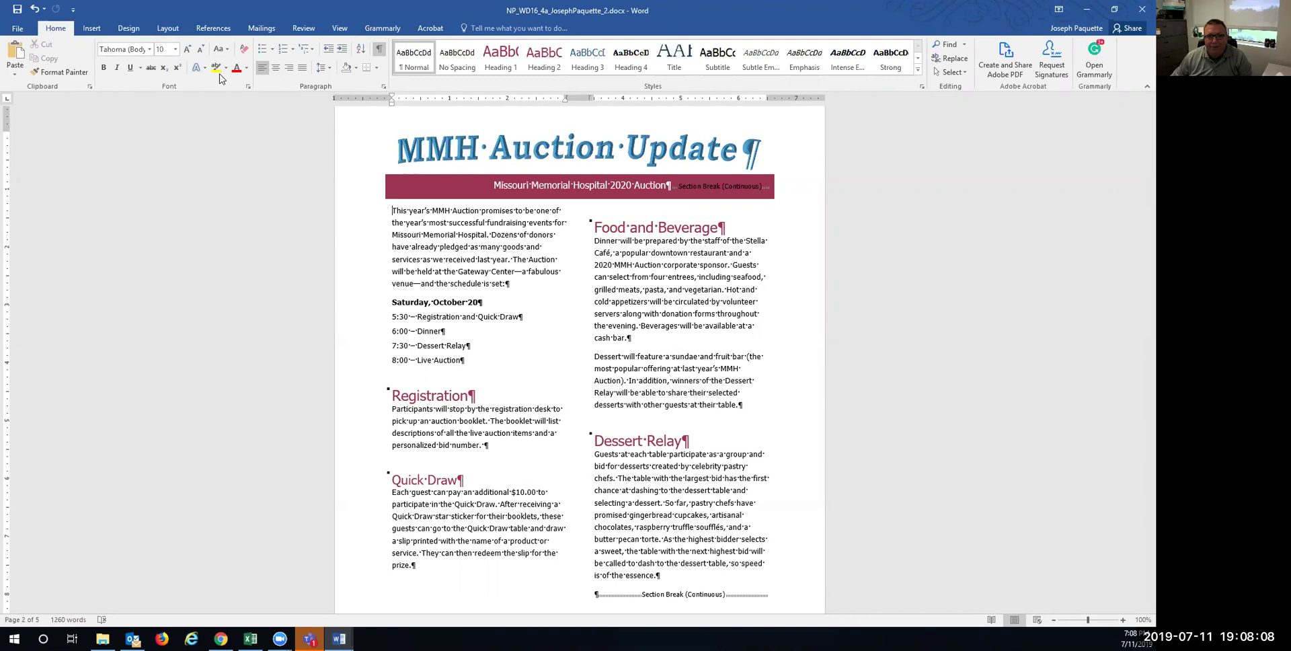
Insert a Dropped drop cap in the "This year's MMH Auction promises" paragraph, following project step 6.
left_click(92, 28)
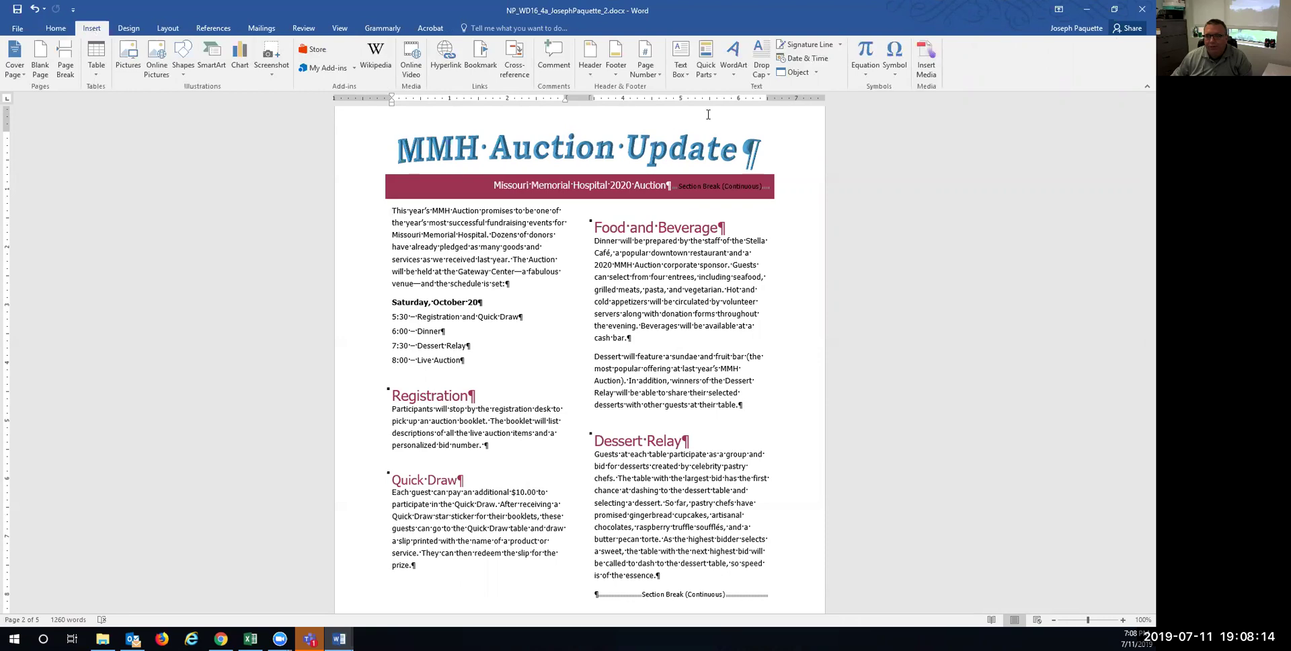
double_click(242, 6)
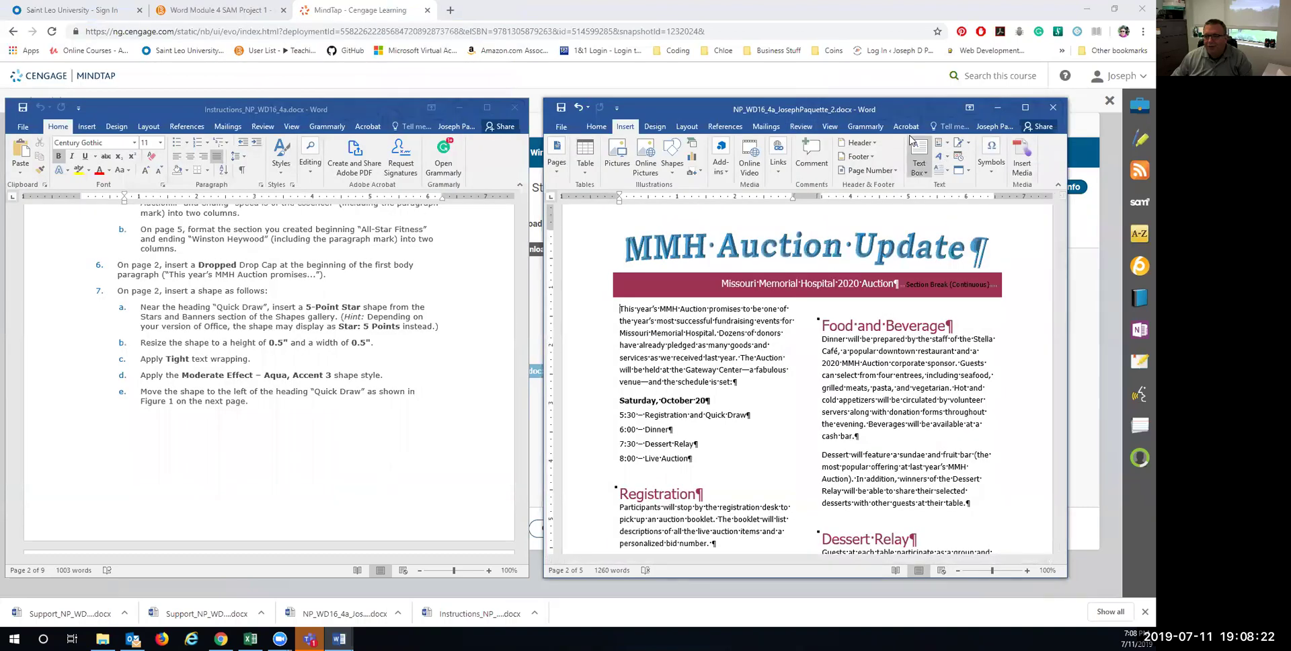
left_click(950, 174)
left_click(962, 228)
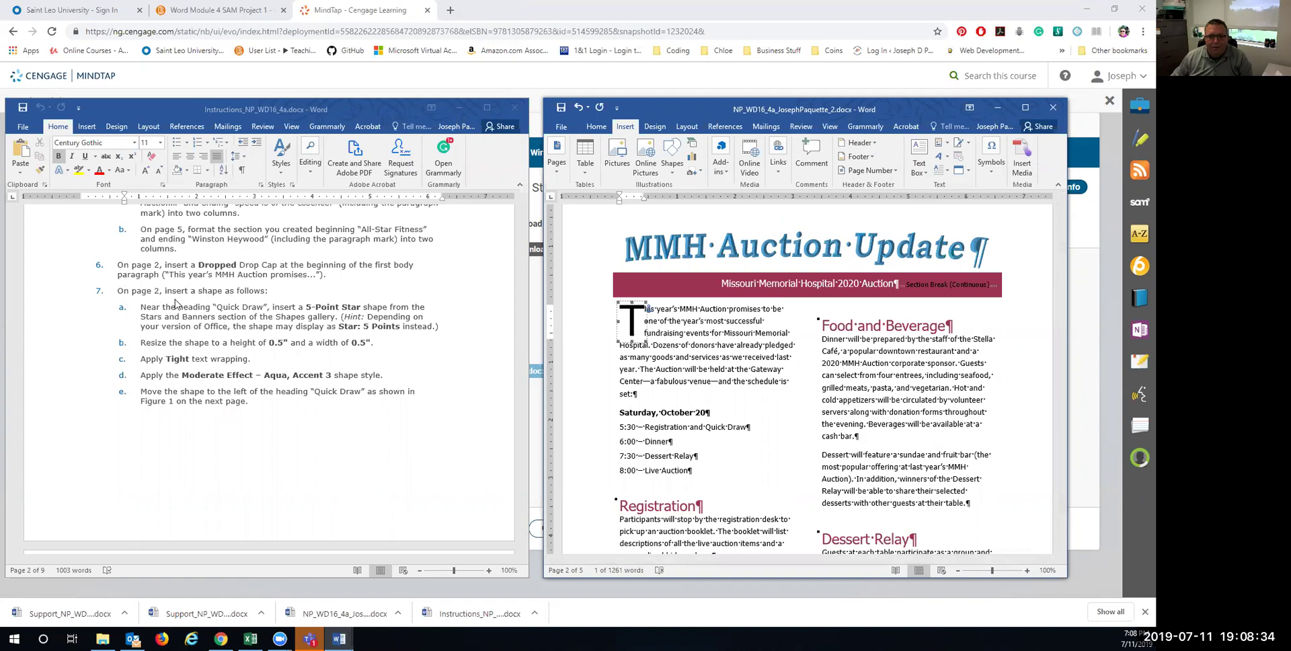
Draw a 5-Point Star about 0.95" high and 0.93" wide at the "Quick Draw" heading on page 2, following project step 7a.
scroll(240, 317, "down", 1)
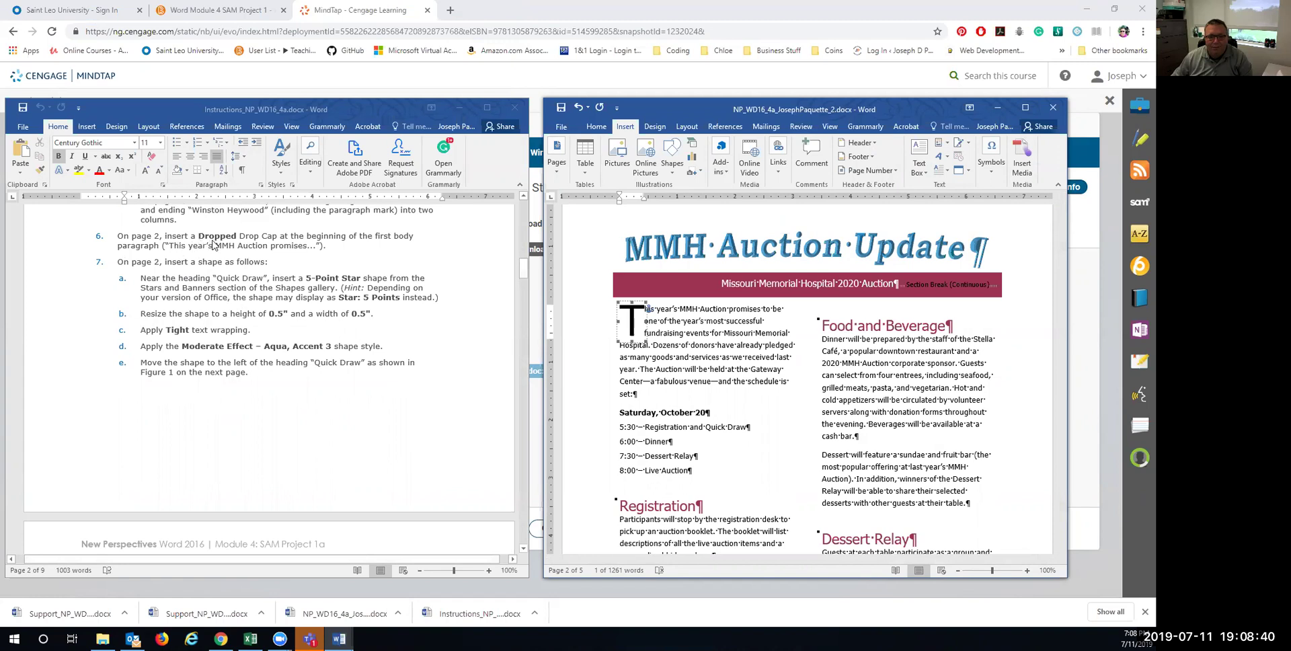
scroll(180, 287, "down", 1)
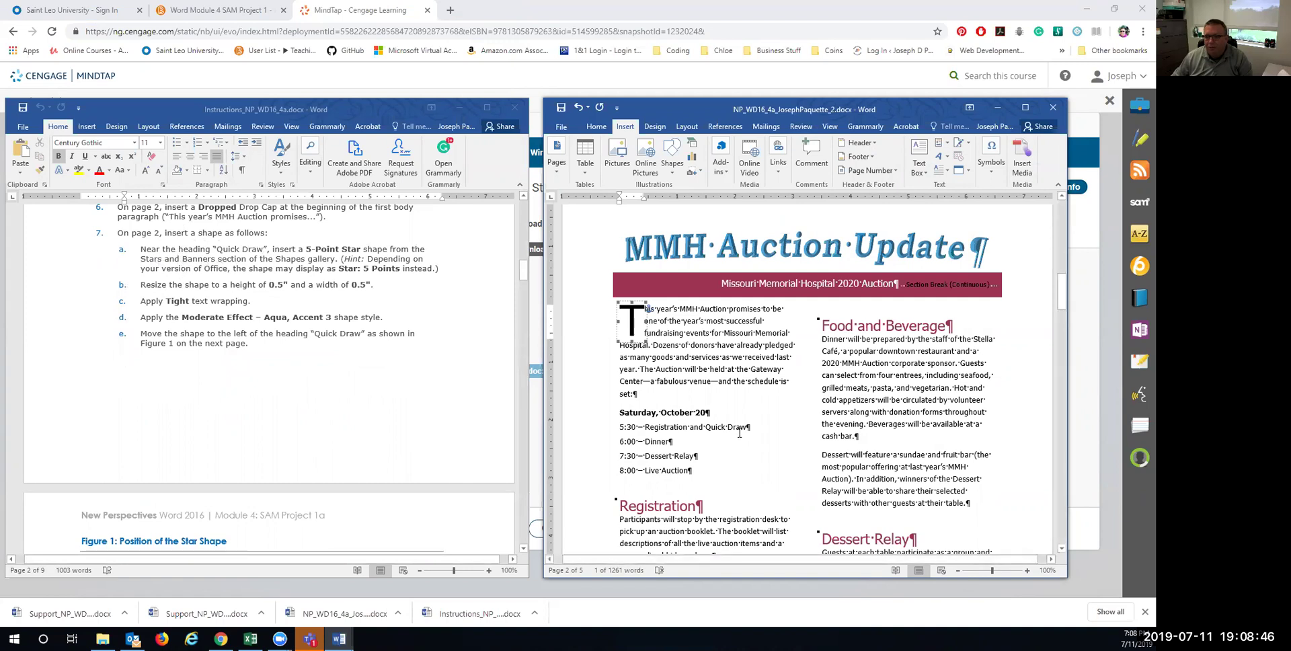
scroll(742, 439, "down", 5)
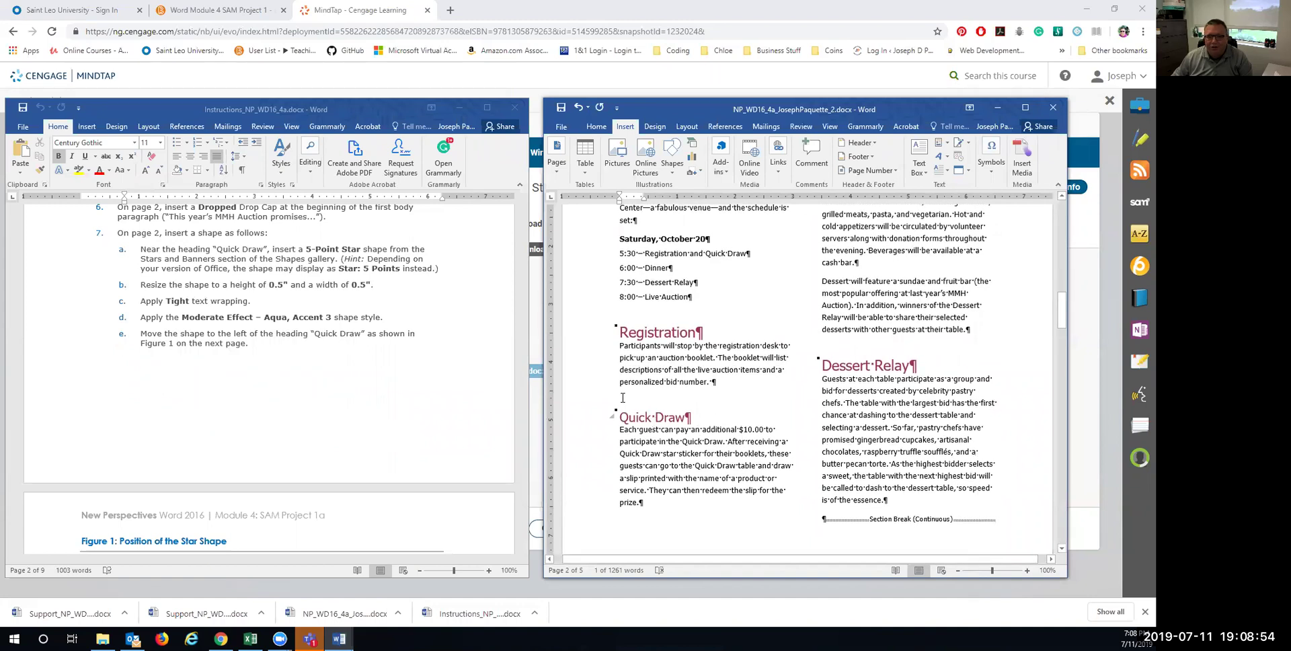
left_click(628, 403)
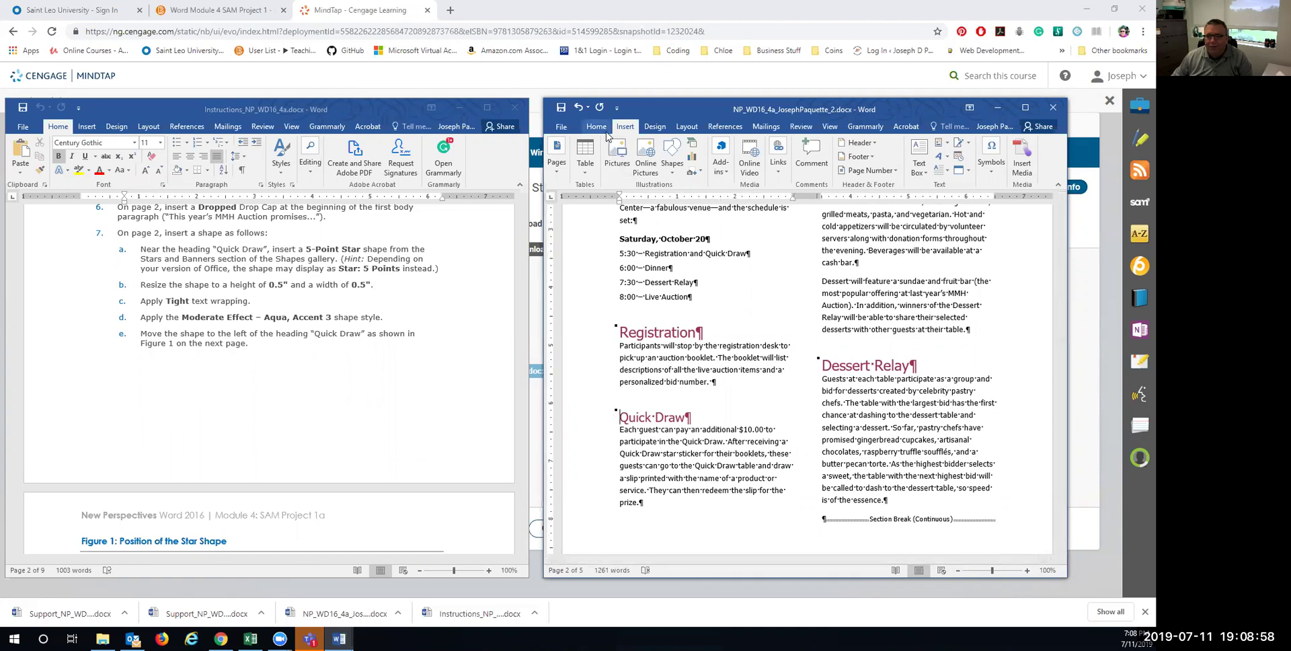
left_click(674, 172)
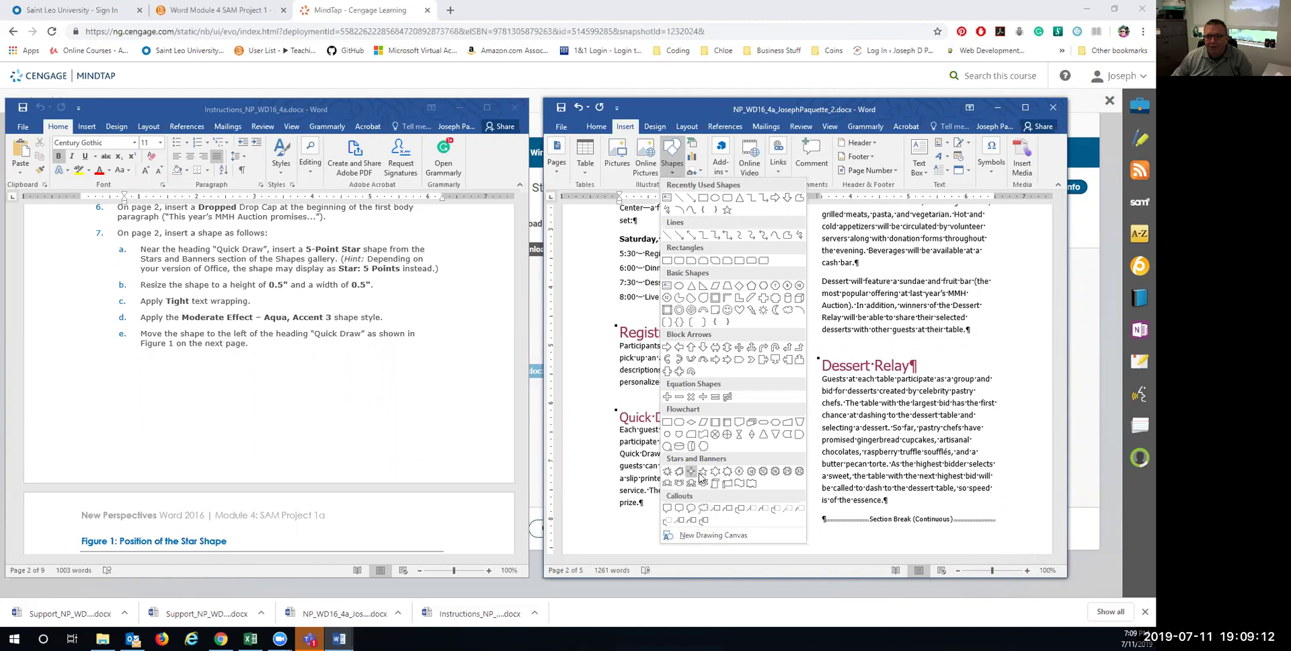
left_click(726, 210)
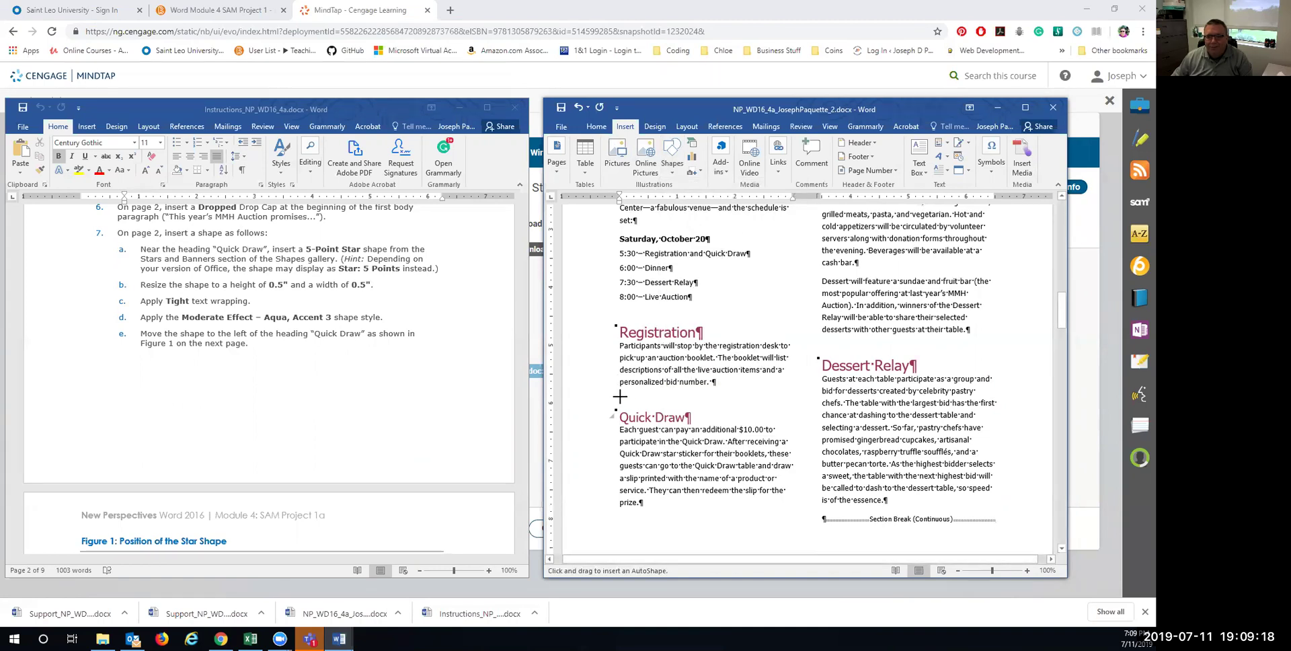
left_click_drag(626, 397, 680, 453)
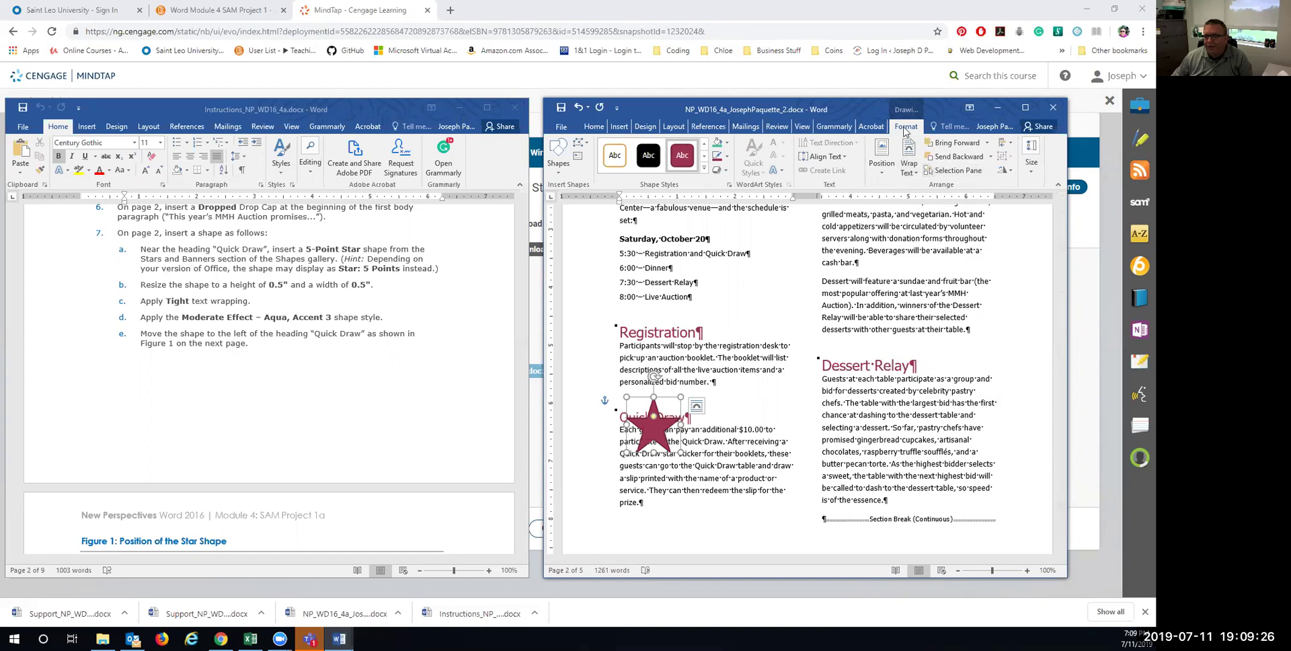
Resize the star shape to a height of 0.5" and a width of 0.5", following project step 7b.
left_click(1039, 174)
left_click(1076, 202)
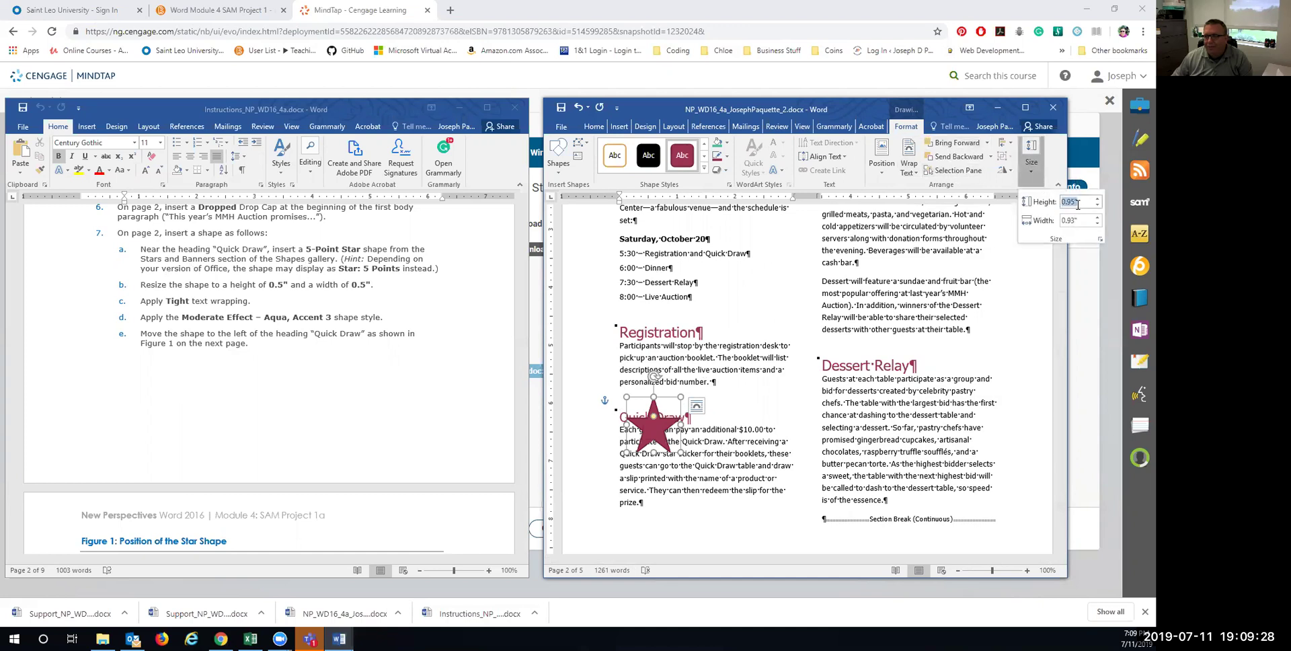
key("BackSpace")
type(".5")
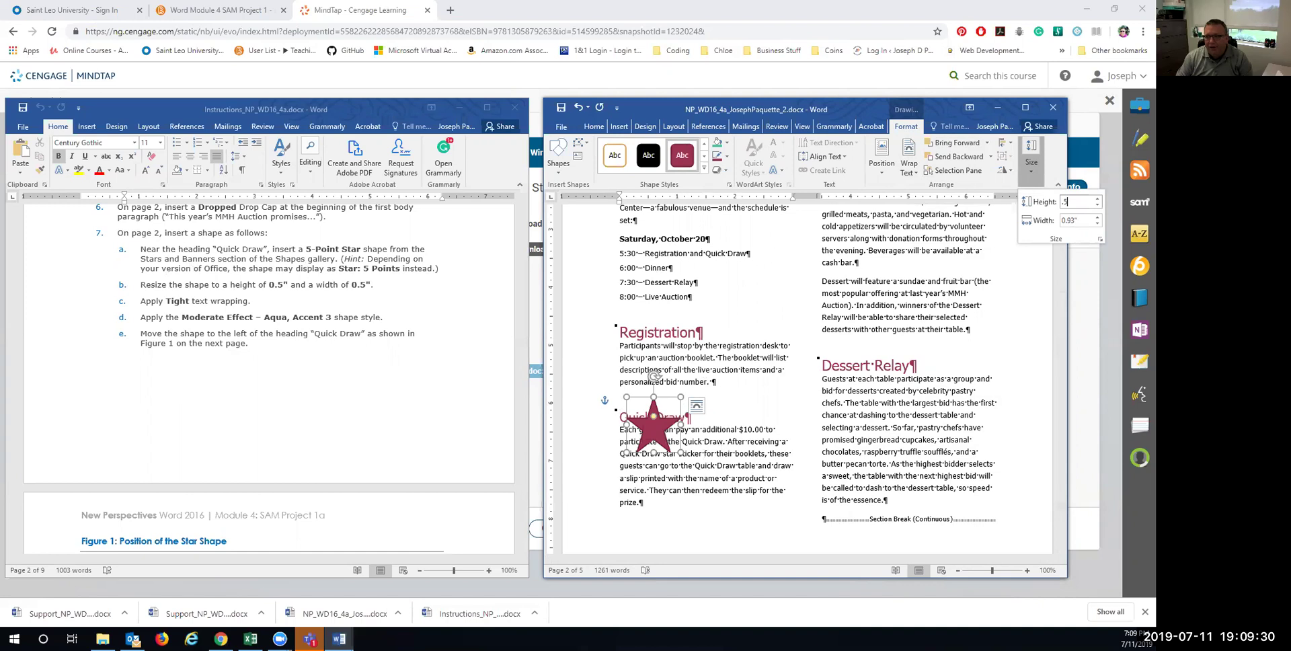
key("Return")
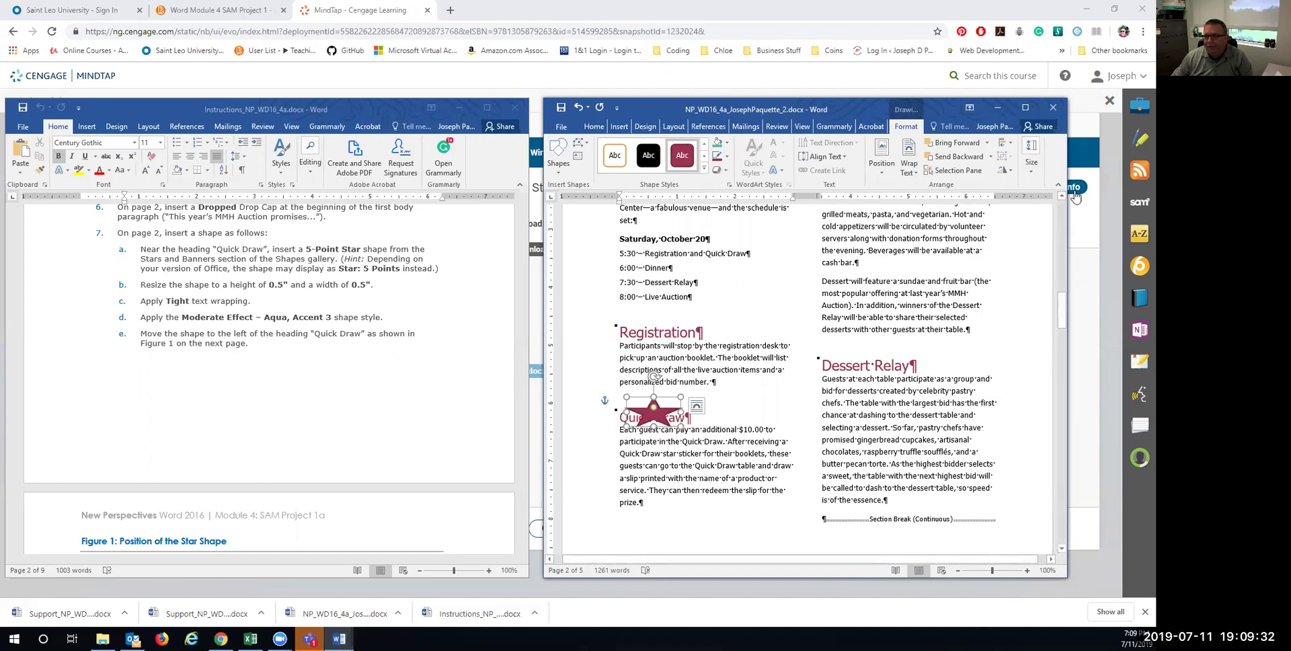
left_click(1036, 174)
key("Tab")
key("BackSpace")
type(".5")
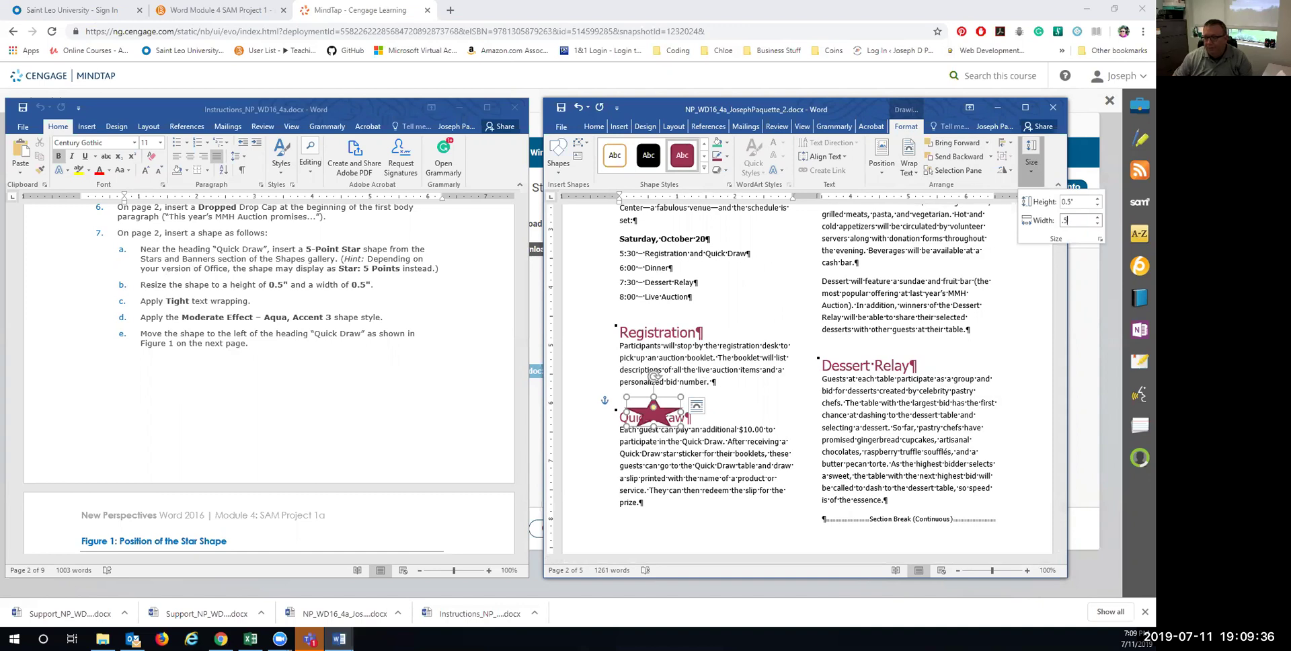
key("Return")
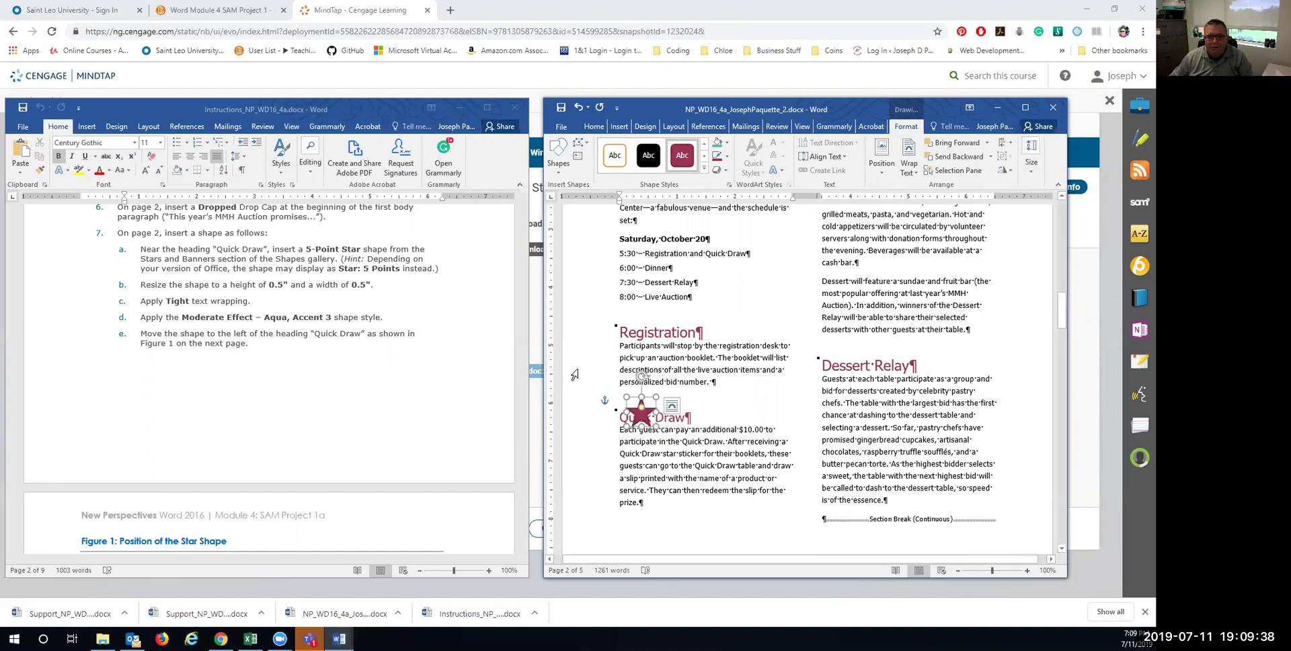
Apply Tight text wrapping and the Moderate Effect - Aqua, Accent 3 shape style to the star, following project steps 7c and 7d.
left_click(906, 165)
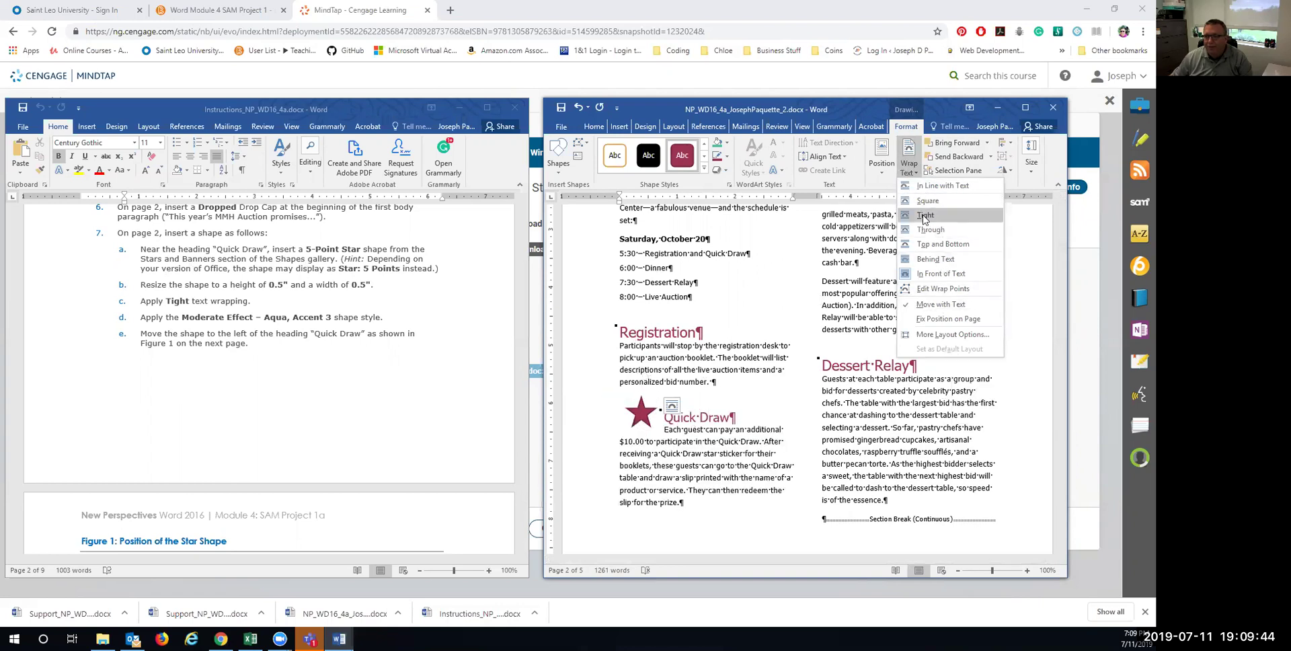
left_click(924, 215)
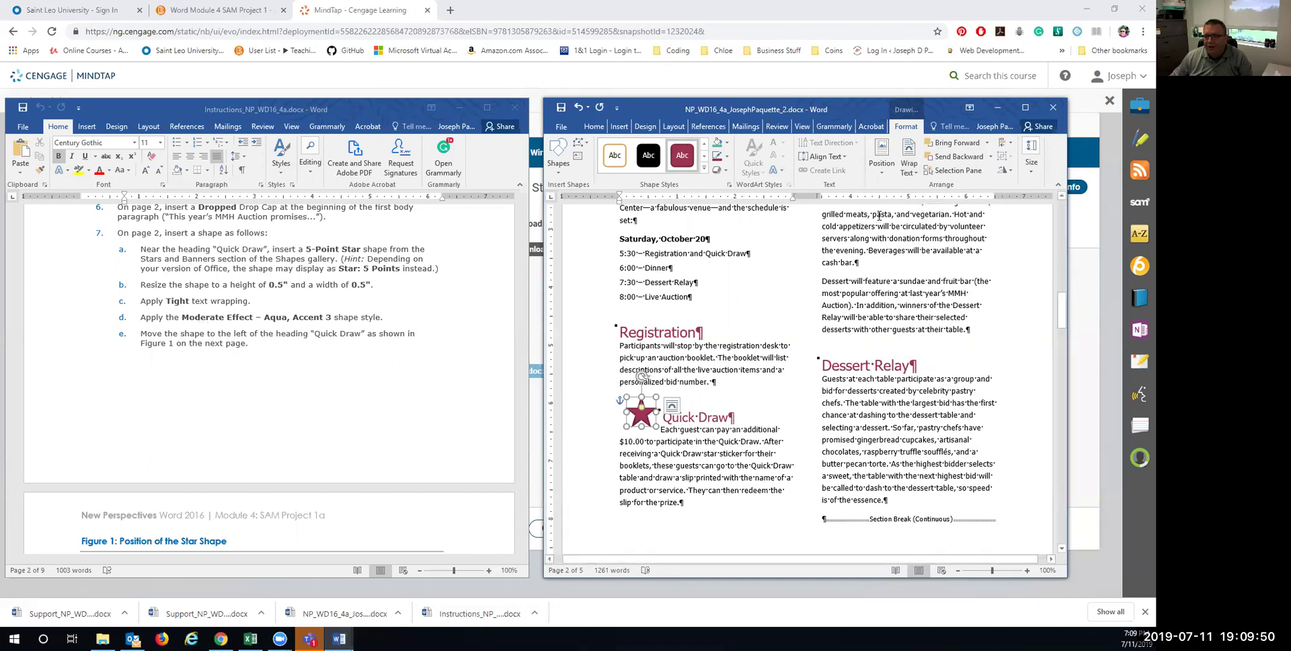
left_click(703, 171)
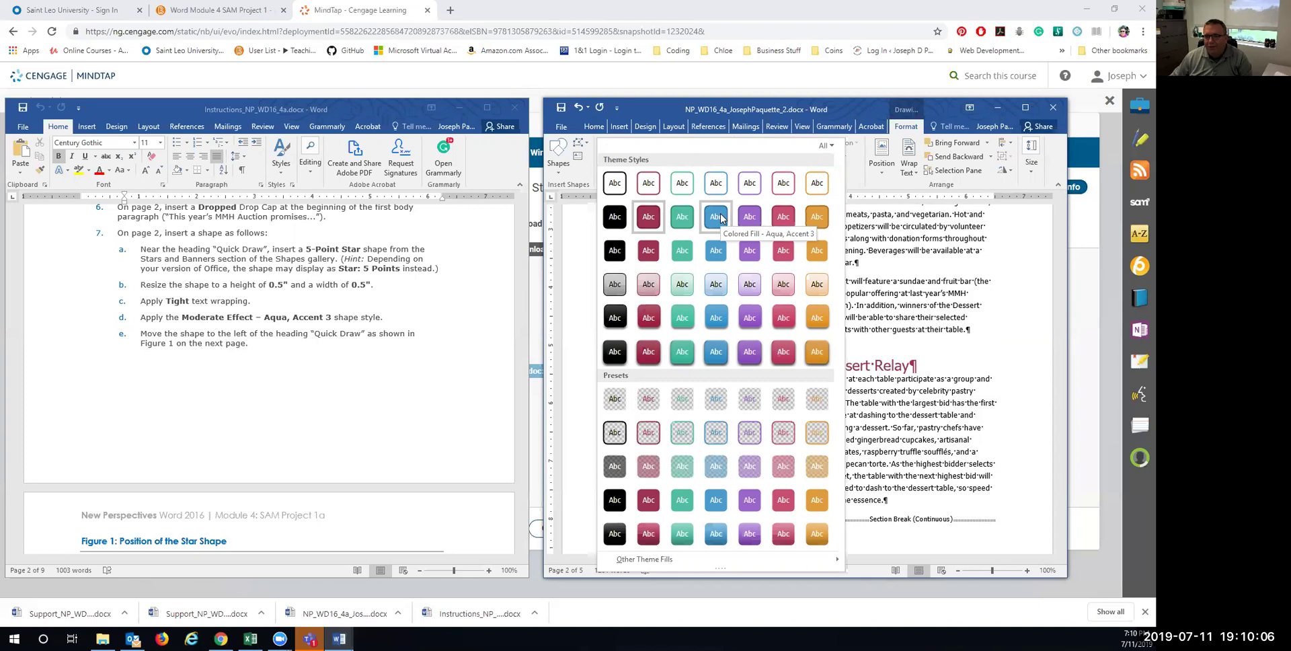
left_click(715, 316)
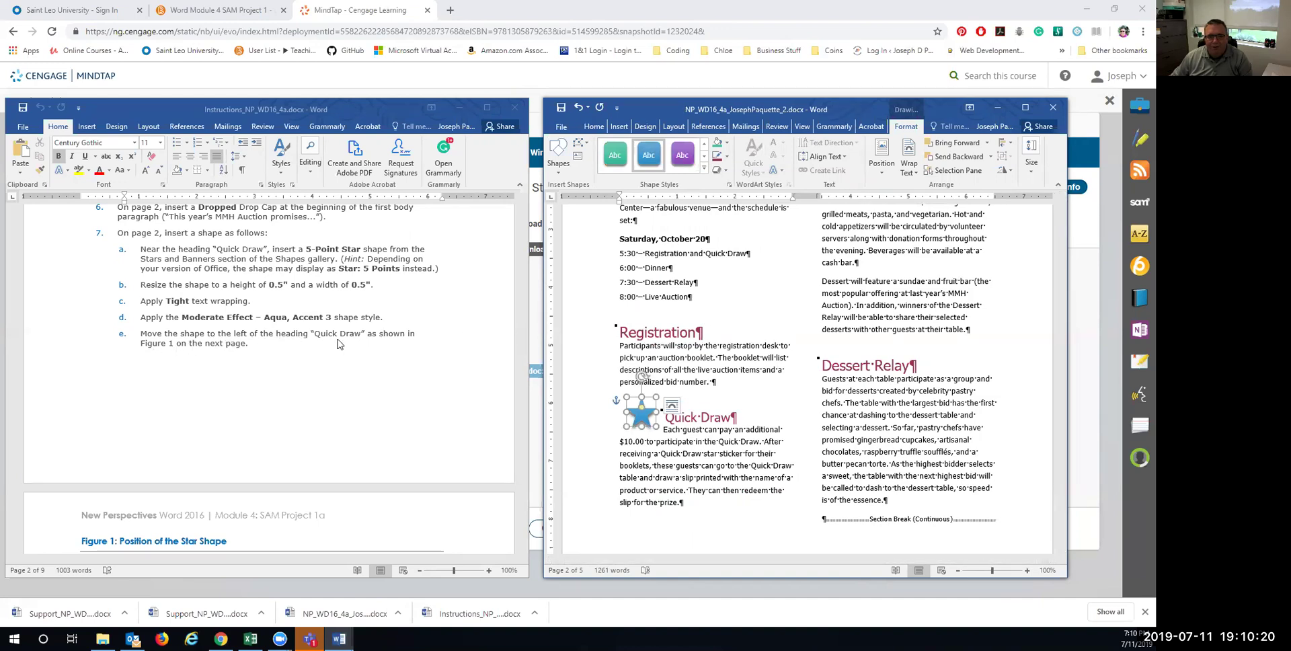
Move the star to the left of the "Quick Draw" heading as in Figure 1, following project step 7e, undoing the accidental last change.
scroll(272, 363, "down", 8)
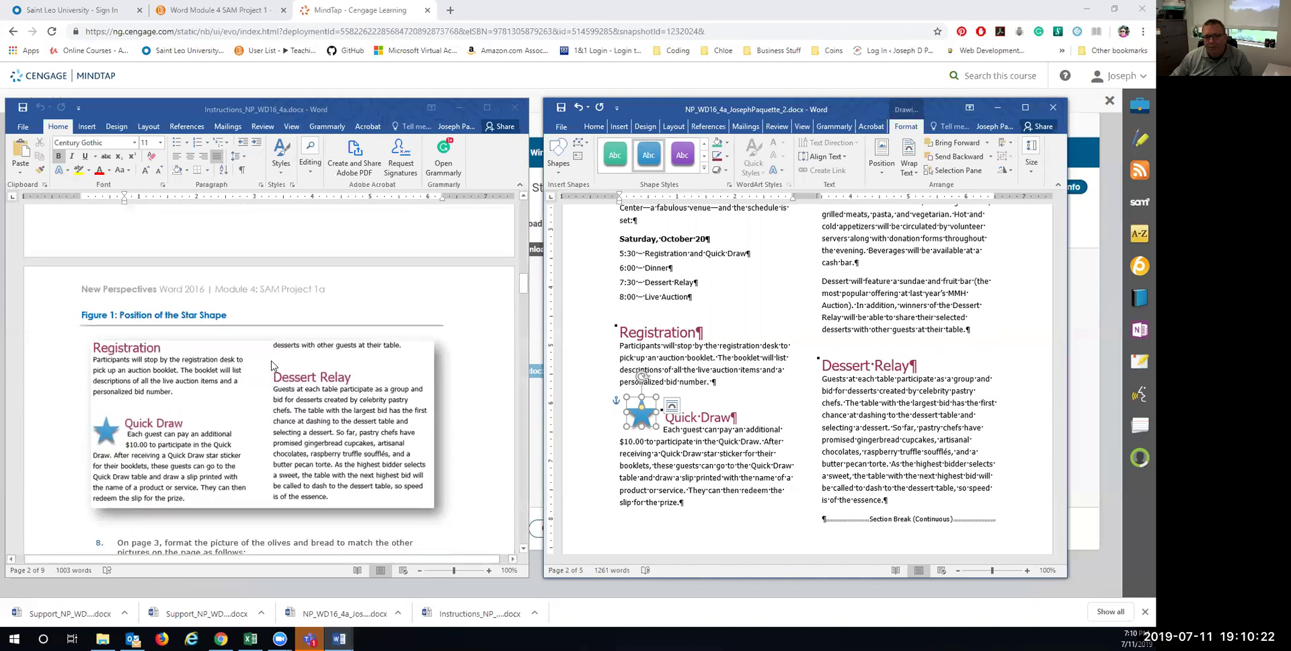
left_click_drag(642, 417, 639, 436)
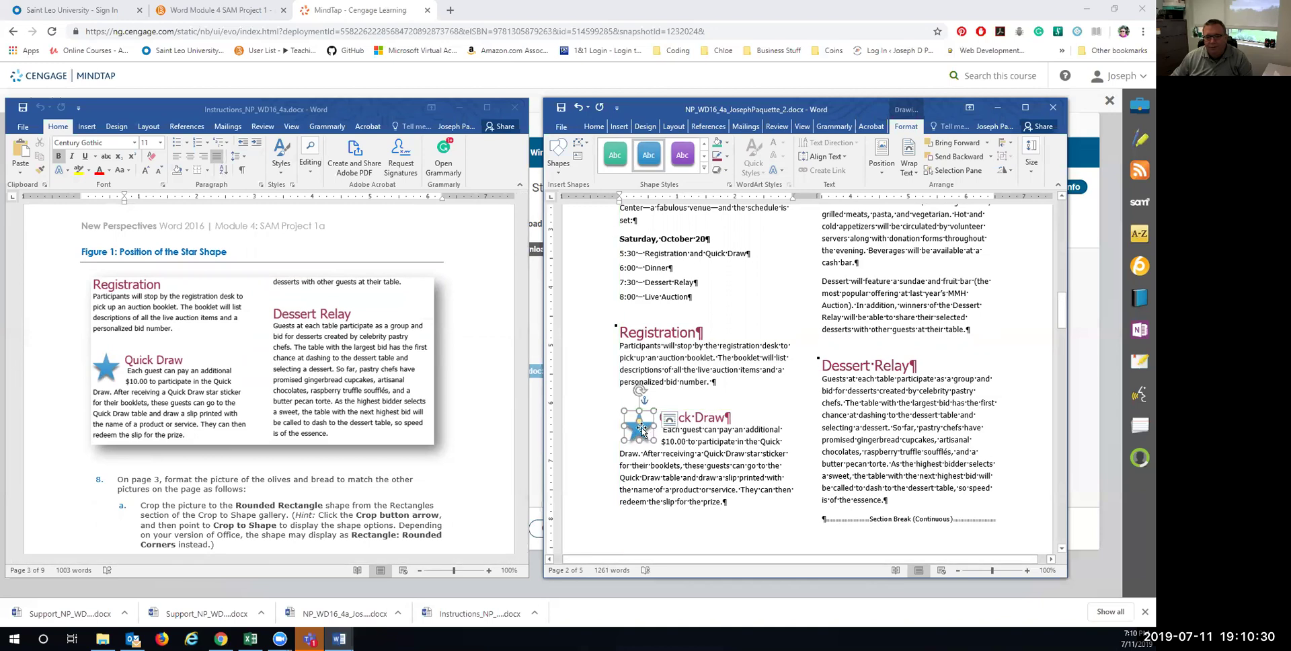
left_click_drag(639, 423, 640, 432)
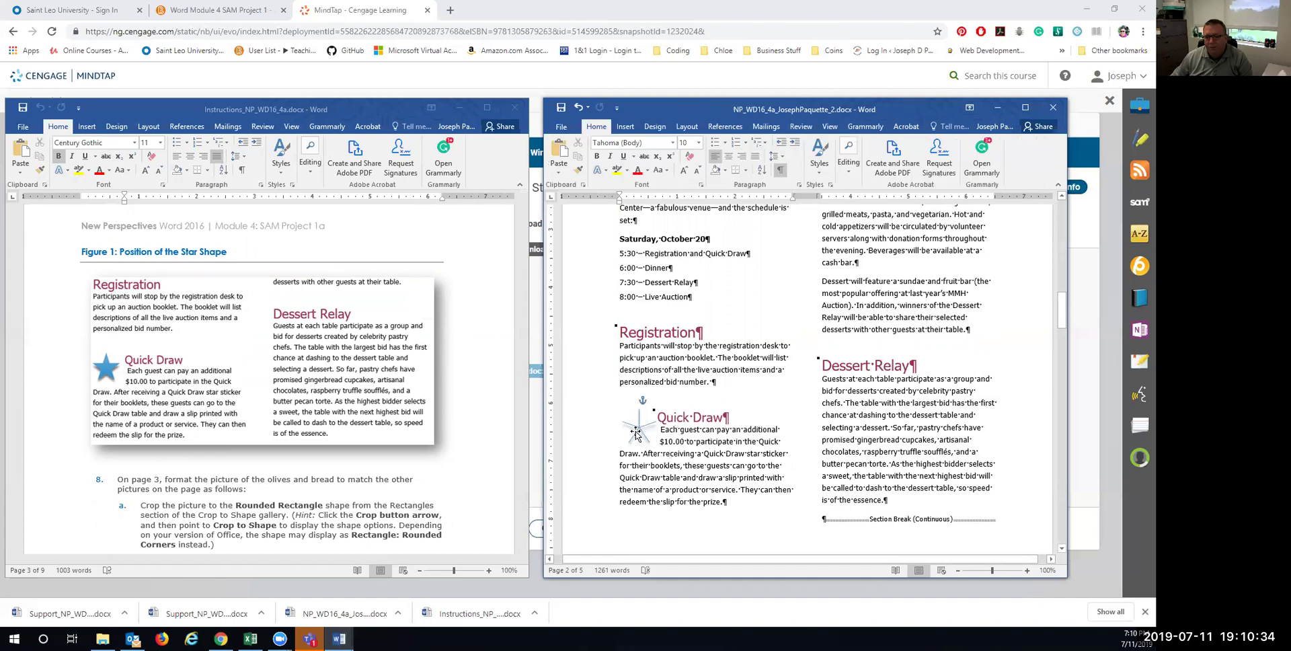
key("ctrl+z")
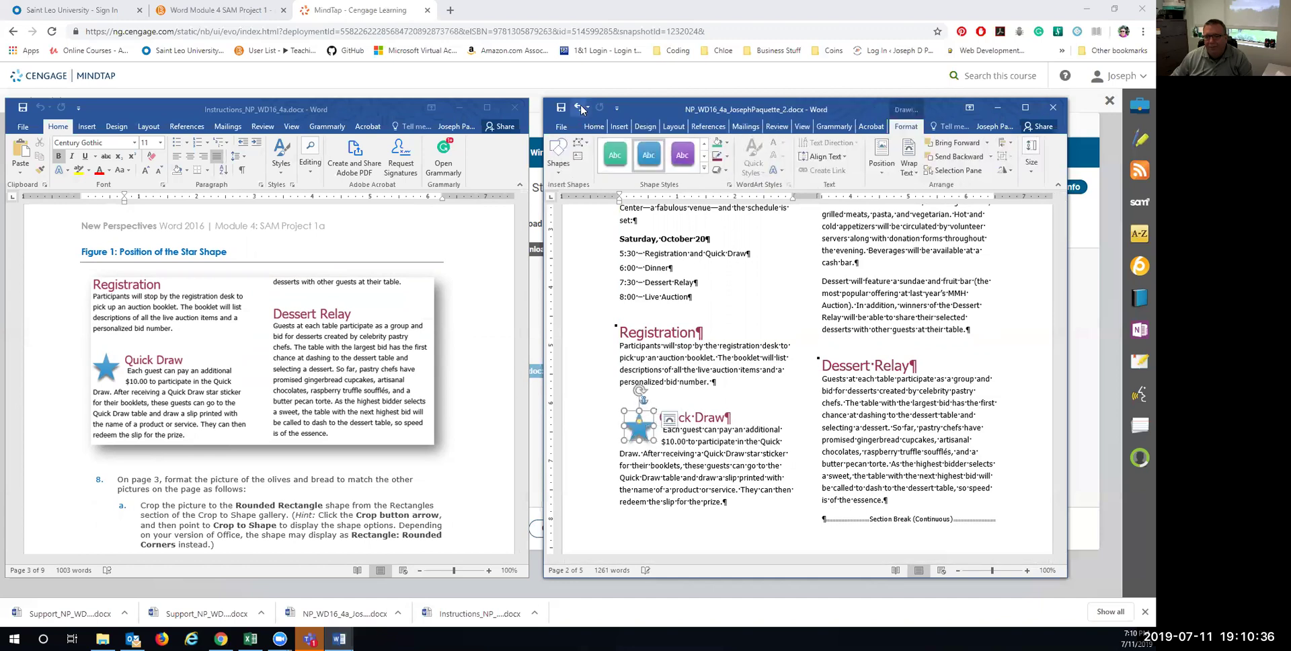
left_click_drag(631, 440, 632, 427)
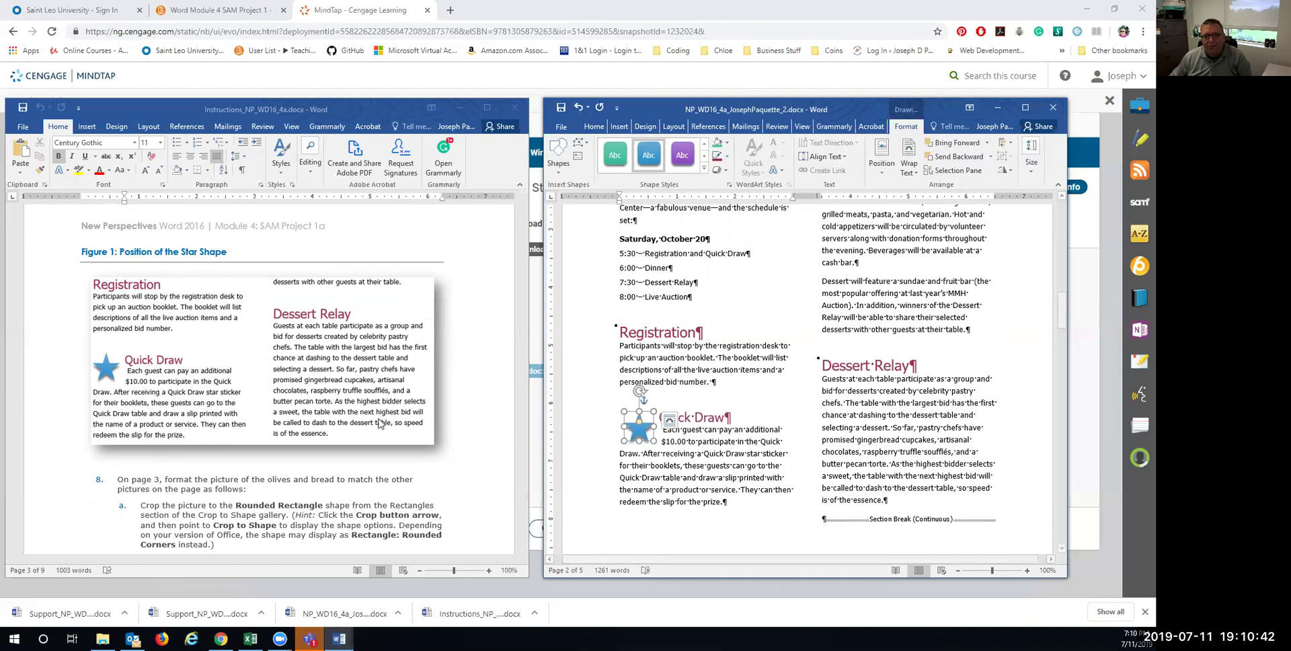
Crop the olives and bread picture beside the "Dinner for four" text on page 3 to the Rounded Rectangle shape.
left_click(309, 440)
scroll(308, 457, "down", 6)
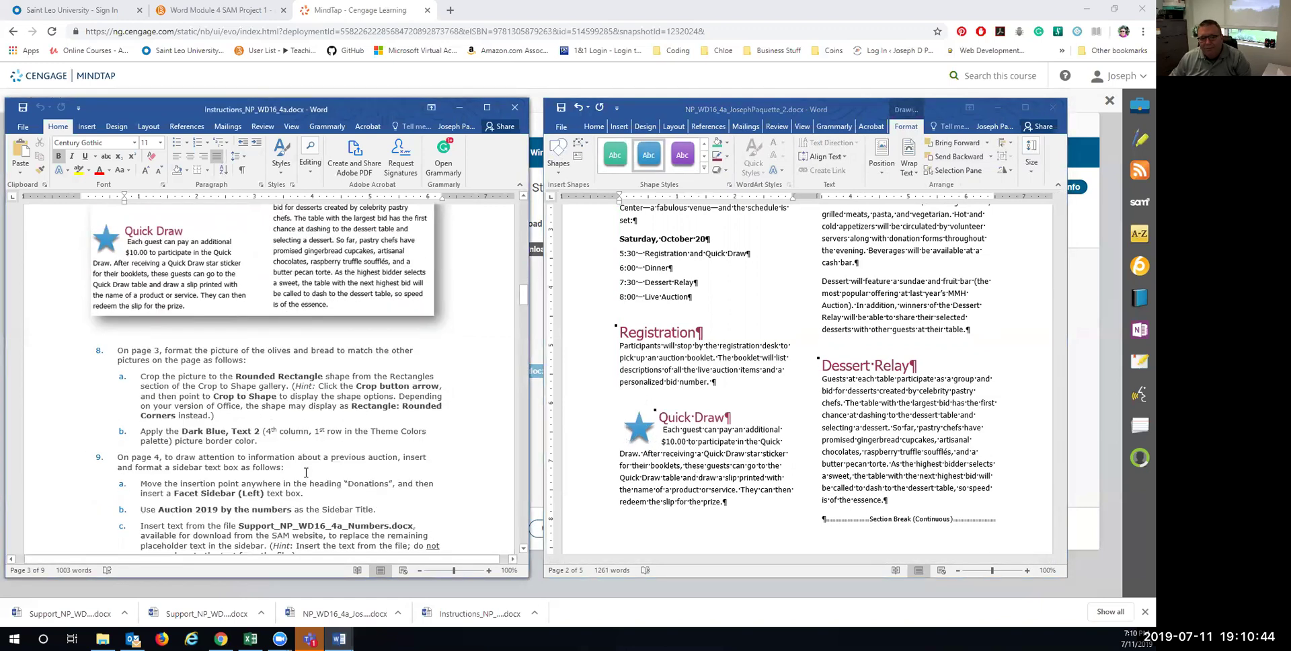
scroll(651, 457, "down", 10)
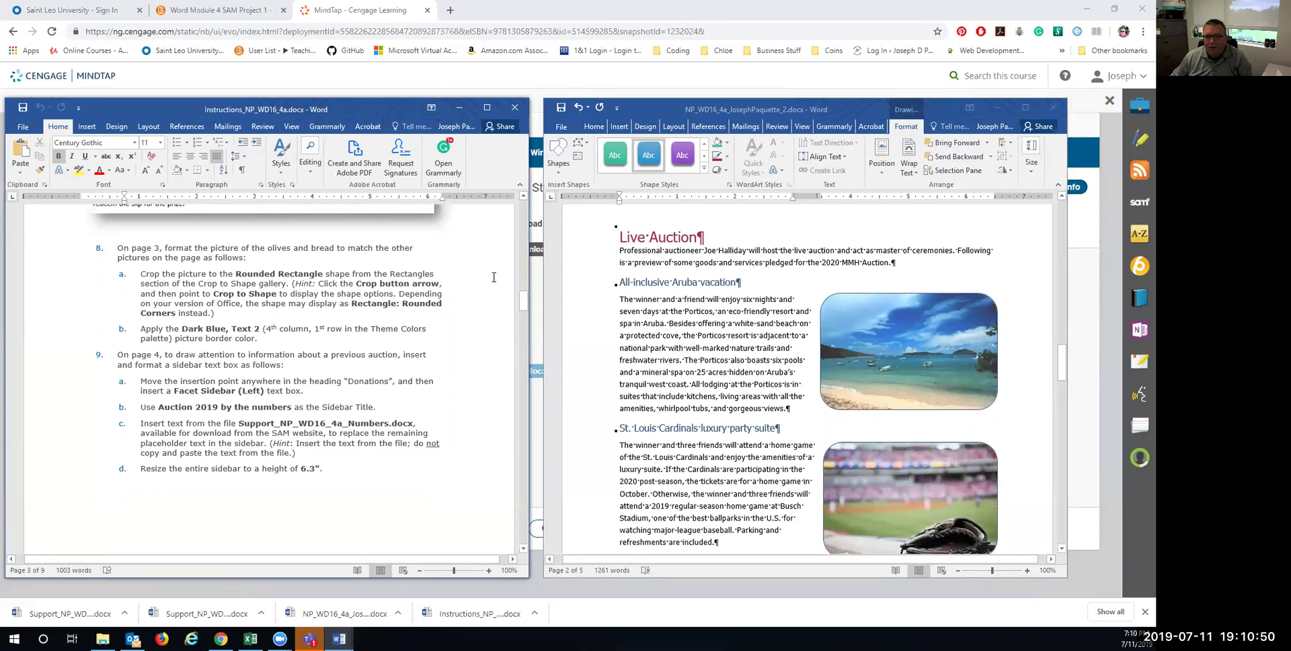
scroll(806, 433, "down", 3)
scroll(827, 430, "down", 2)
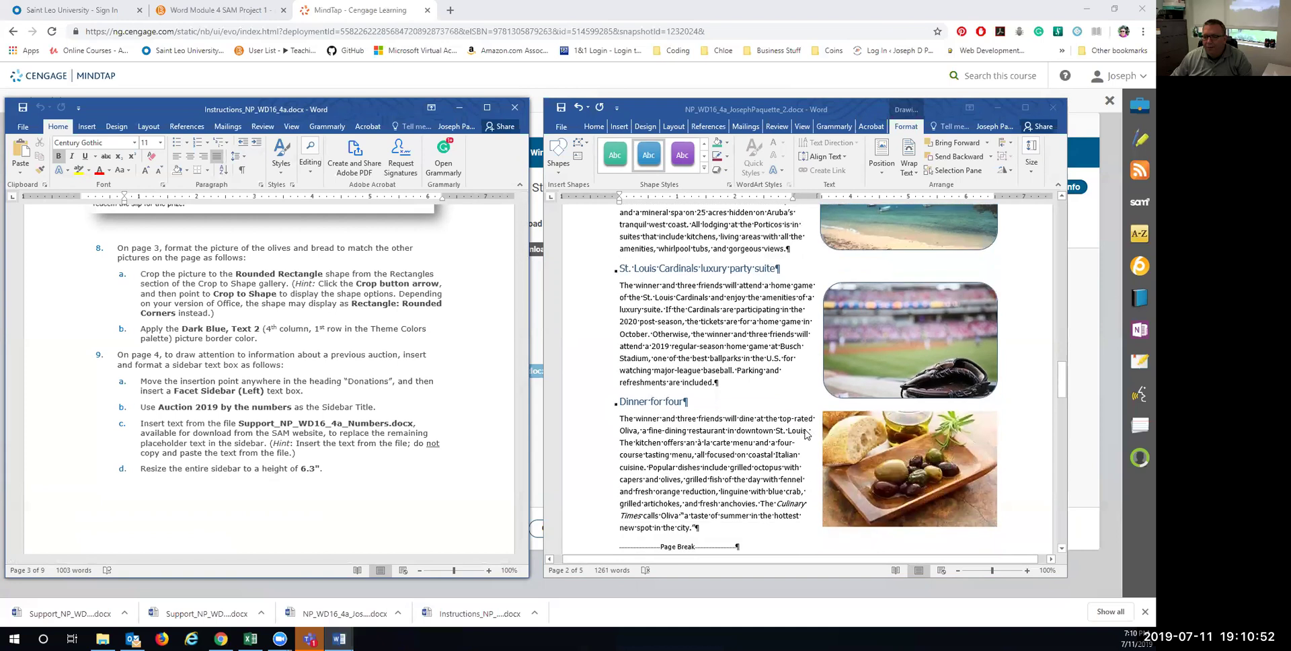
left_click(883, 418)
left_click(882, 419)
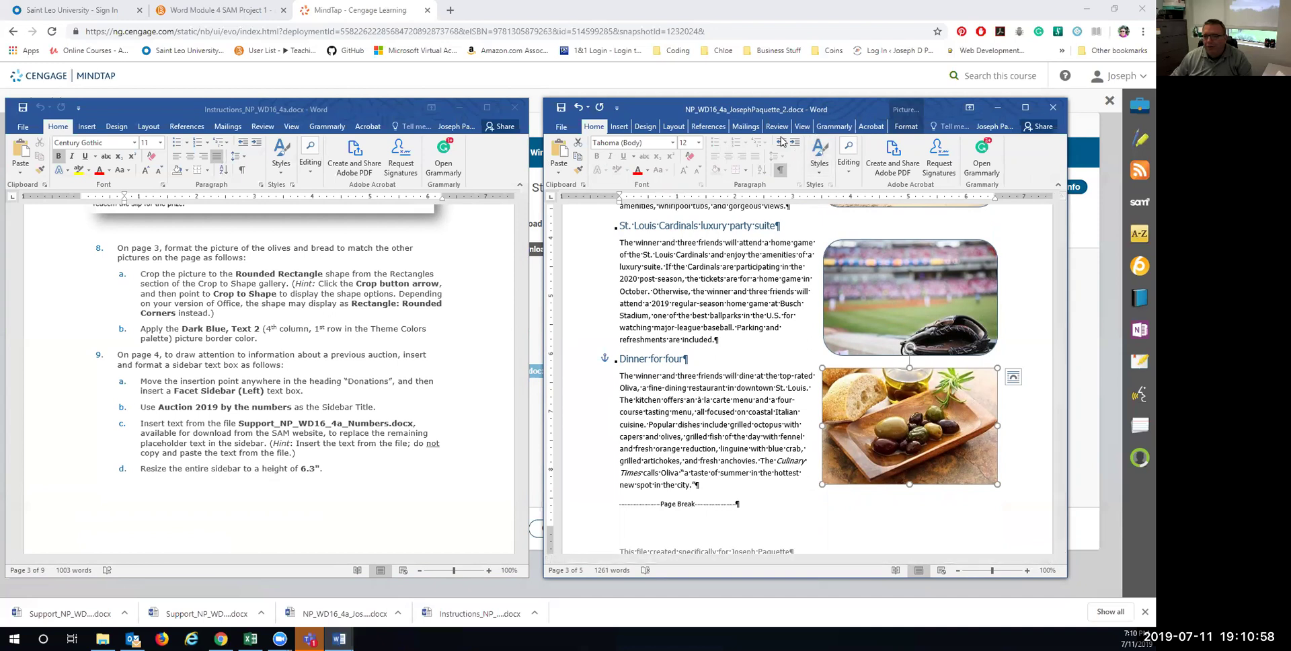
left_click(905, 127)
left_click(909, 172)
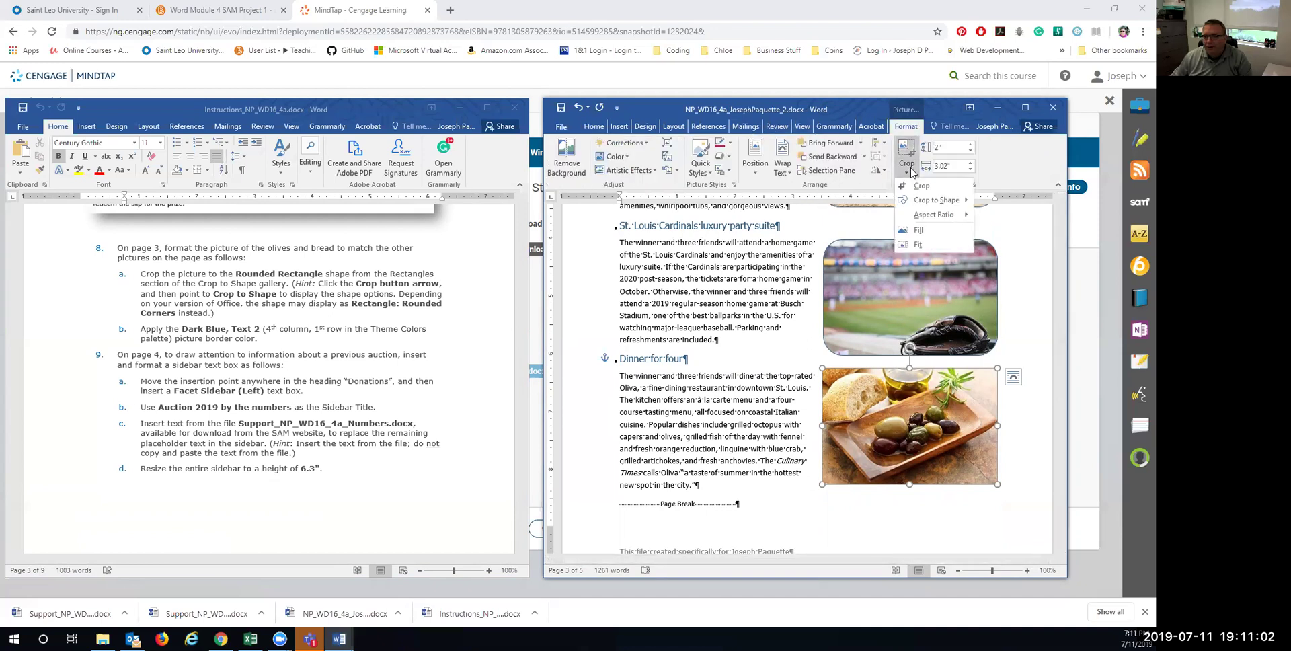
mouse_move(940, 205)
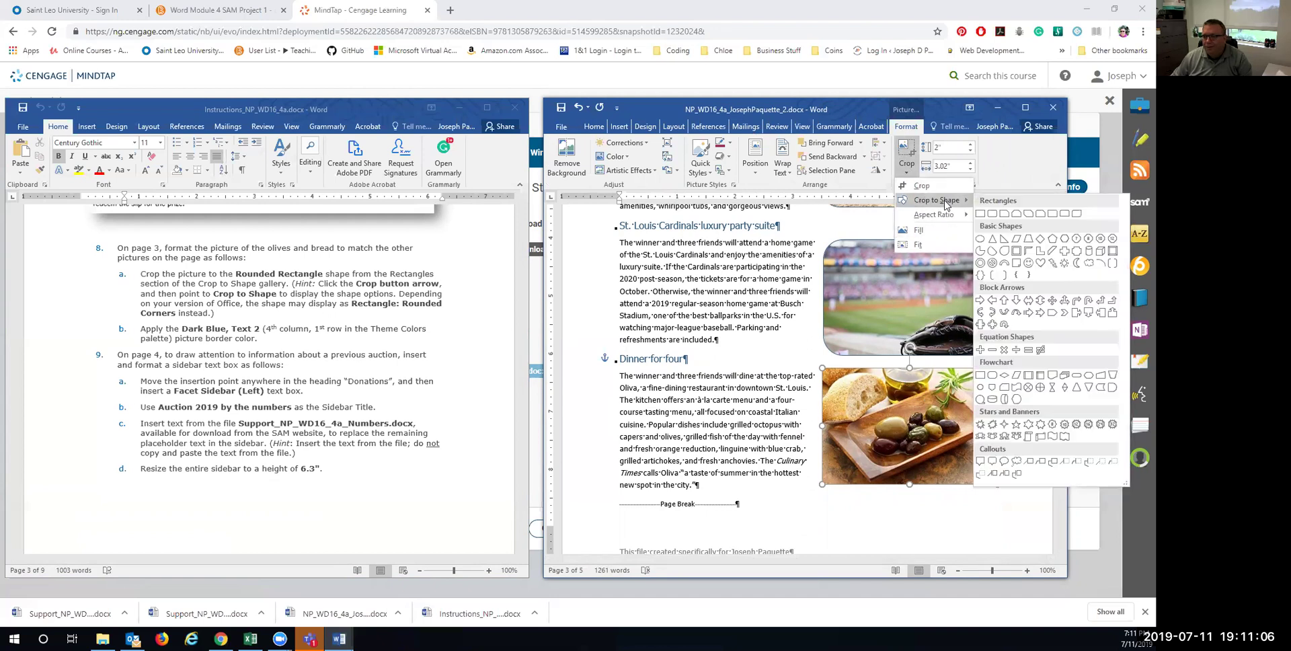
left_click(992, 213)
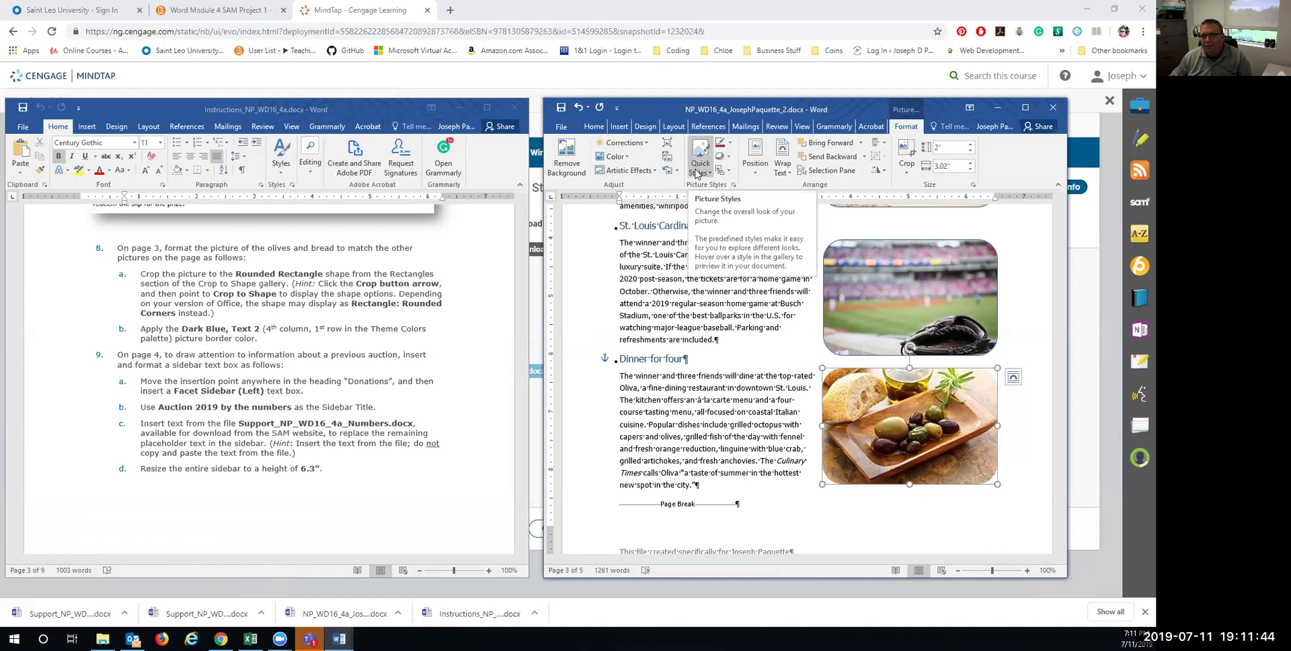
left_click(1024, 107)
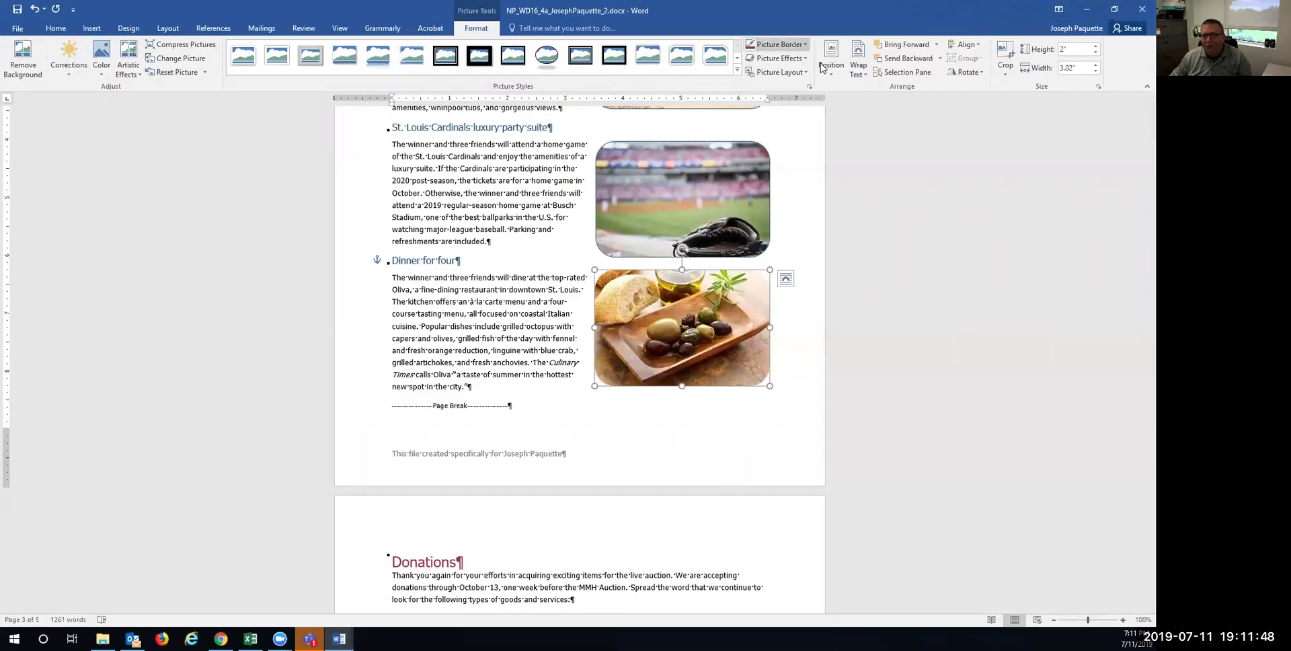
left_click(780, 45)
left_click(892, 18)
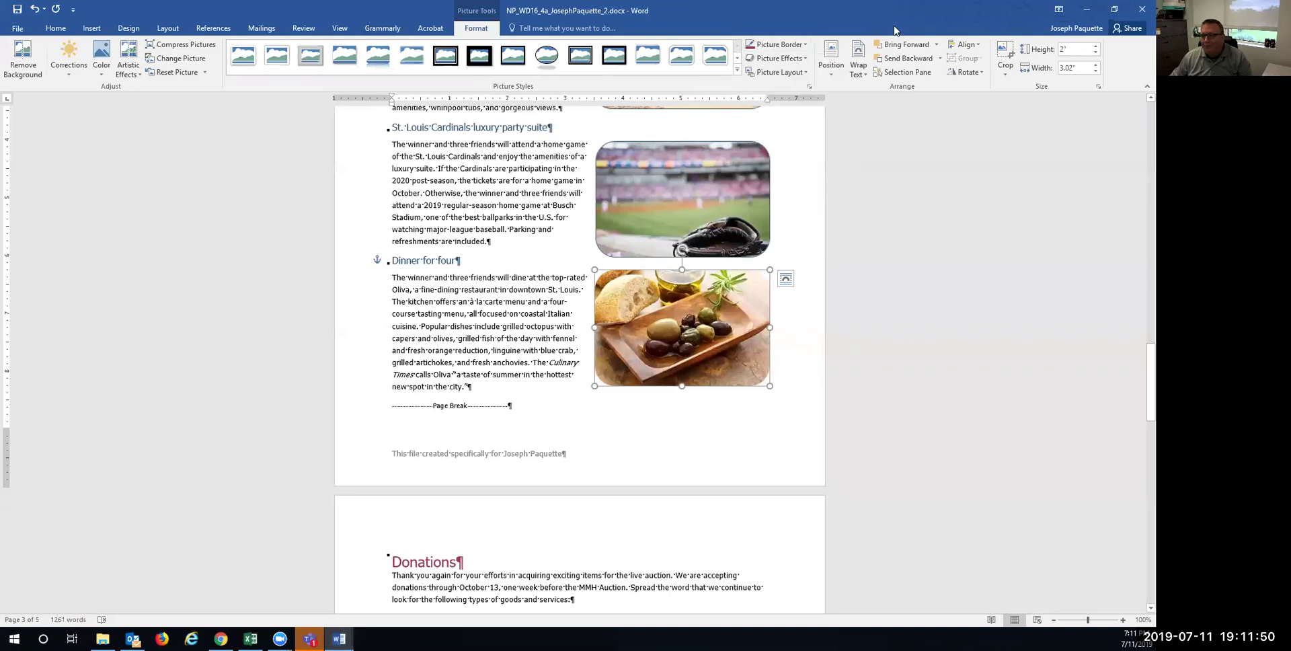
double_click(894, 30)
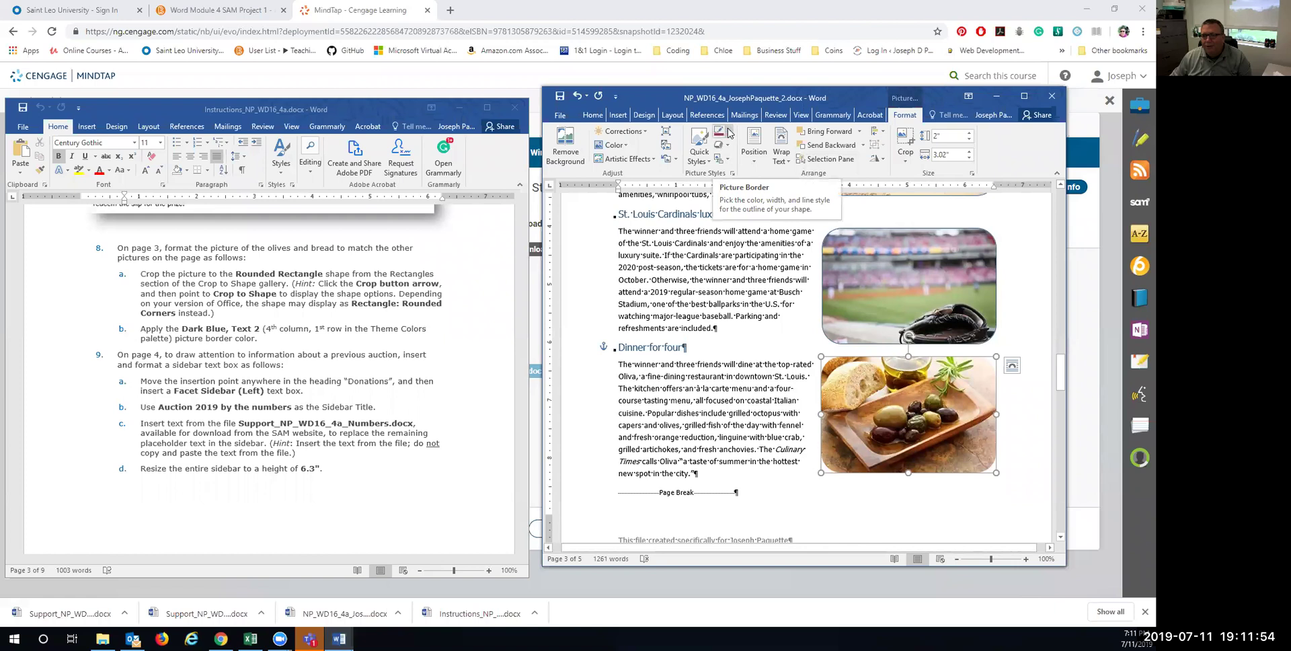
Apply a Dark Blue, Text 2 picture border to the olives and bread picture.
left_click(728, 132)
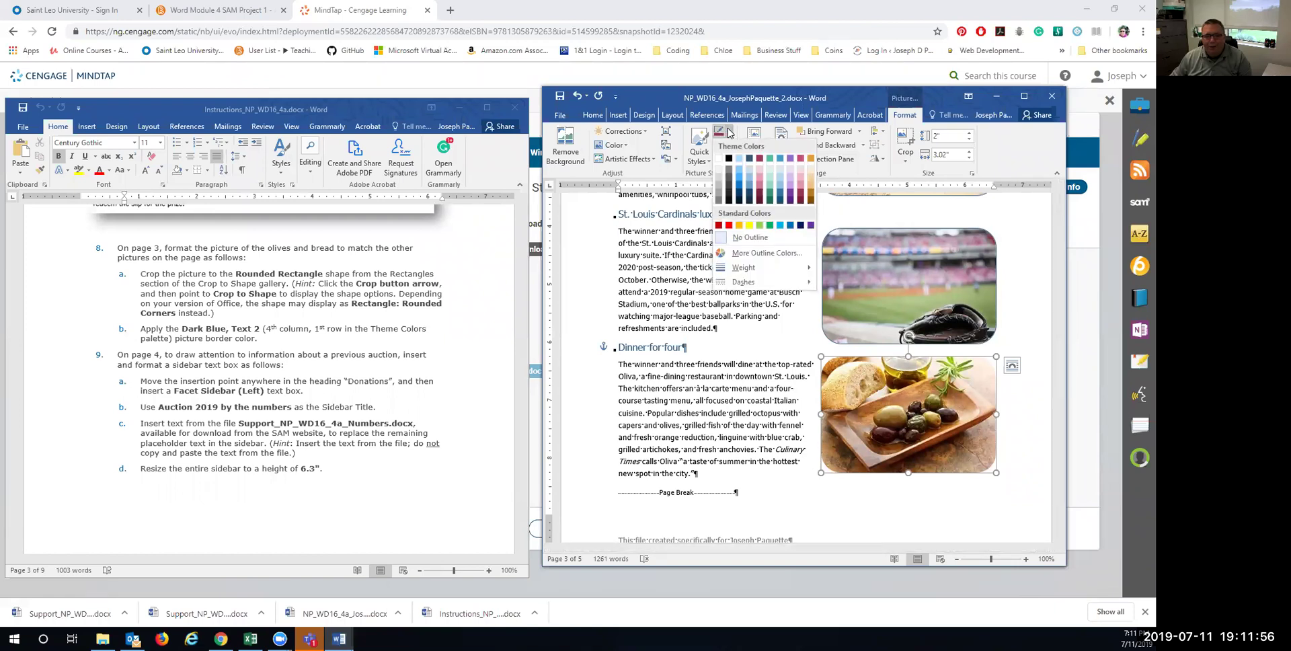
left_click(749, 159)
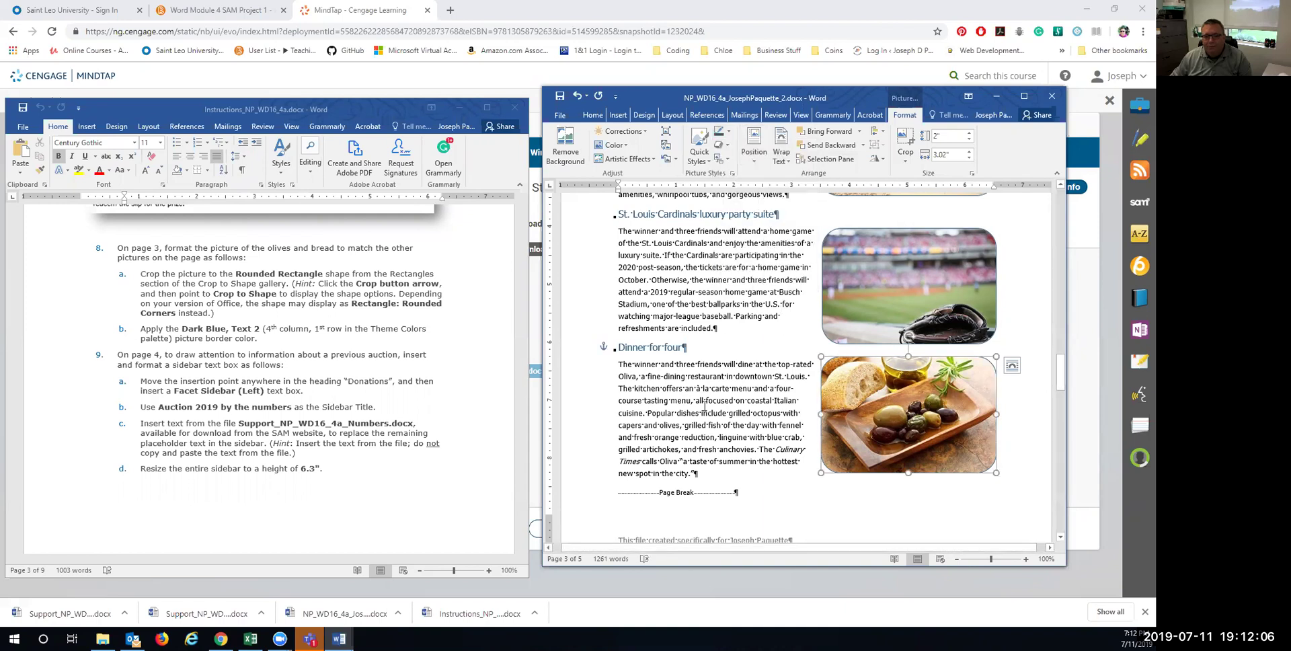
Insert a Facet Sidebar (Left) text box with the insertion point in the "Donations" heading on page 4.
left_click(278, 365)
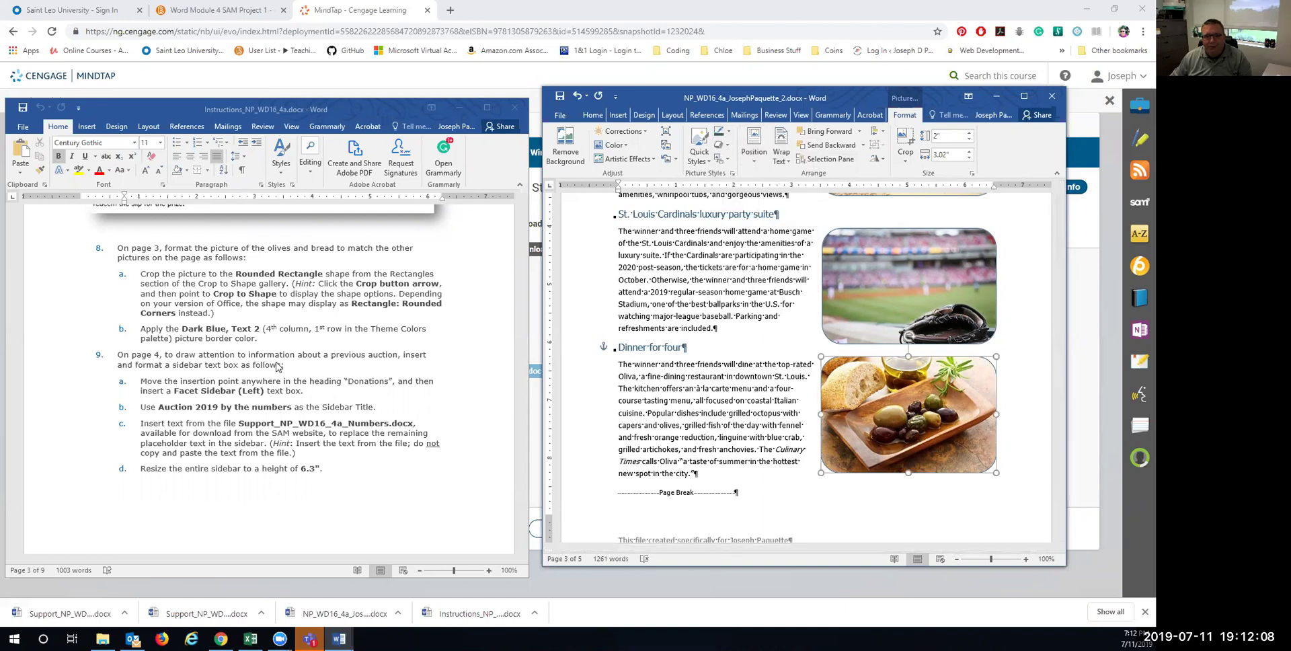
scroll(276, 363, "down", 3)
scroll(278, 363, "down", 1)
scroll(716, 397, "down", 15)
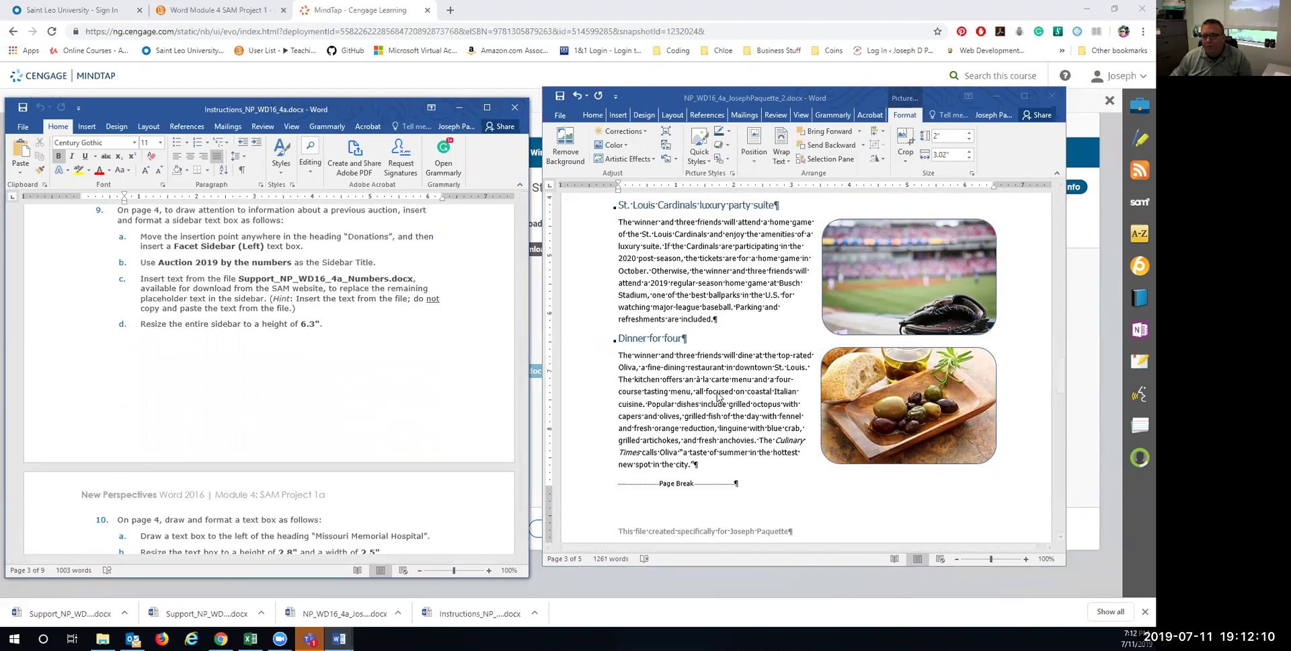
scroll(717, 396, "down", 1)
left_click(724, 374)
scroll(724, 372, "down", 10)
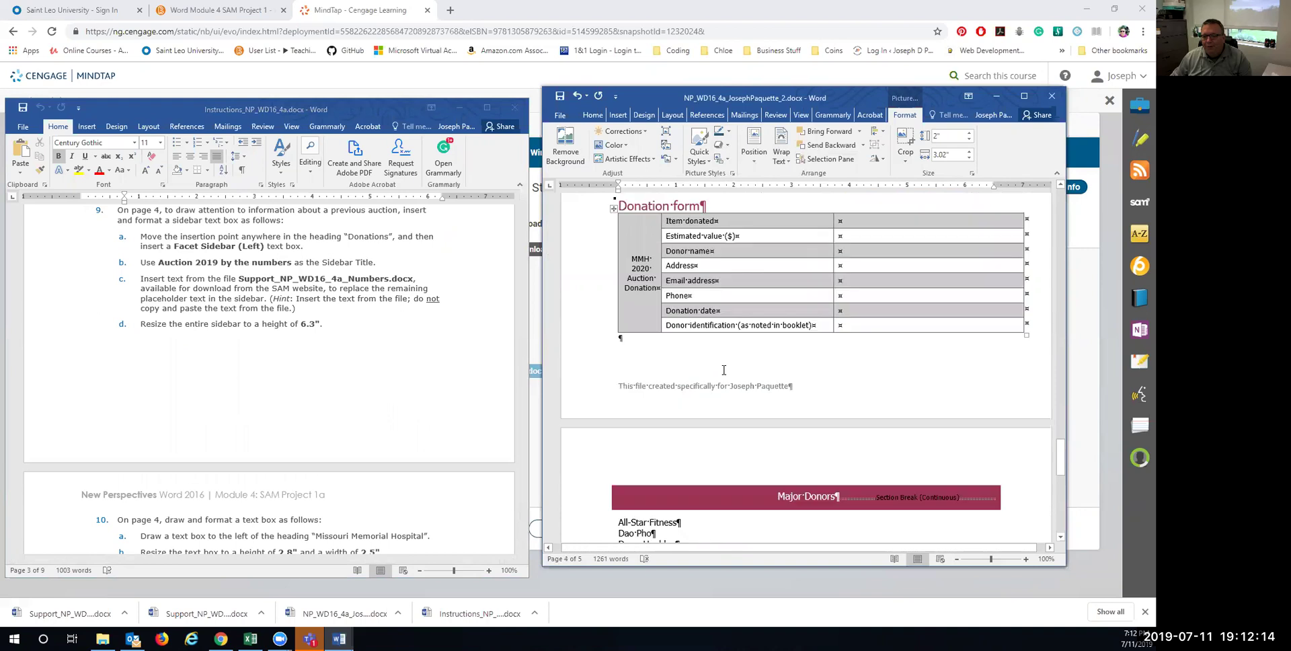
scroll(724, 369, "up", 10)
left_click(710, 332)
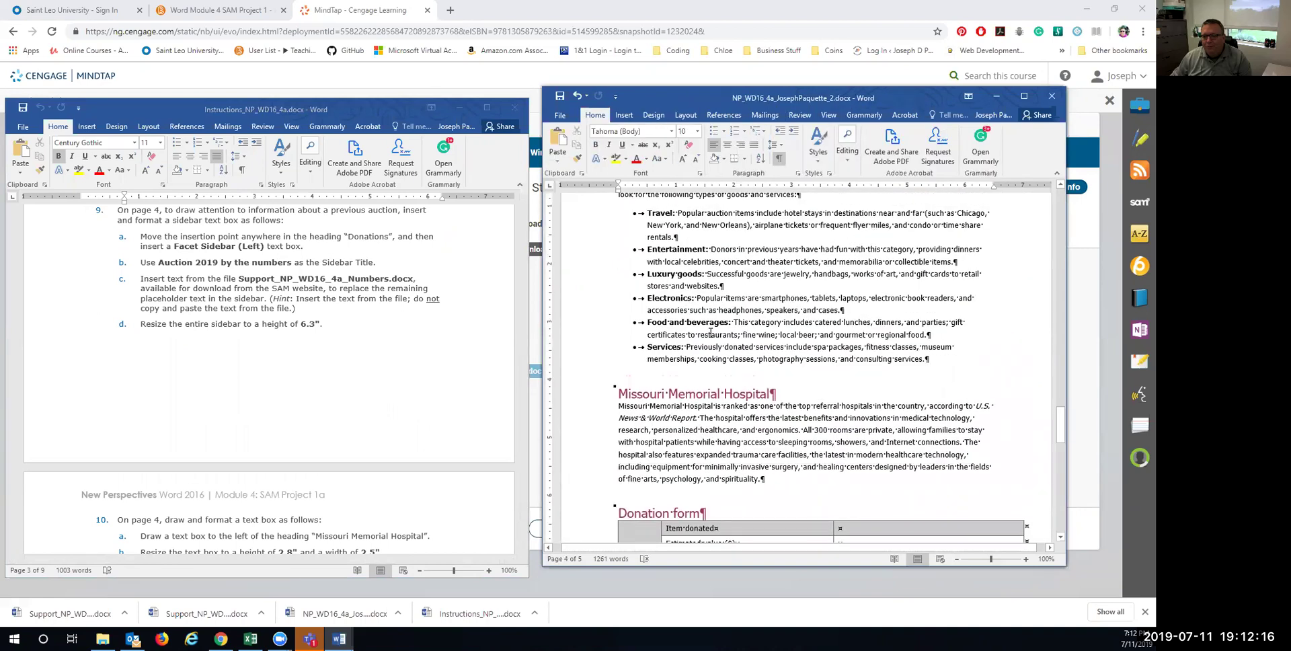
scroll(710, 332, "up", 2)
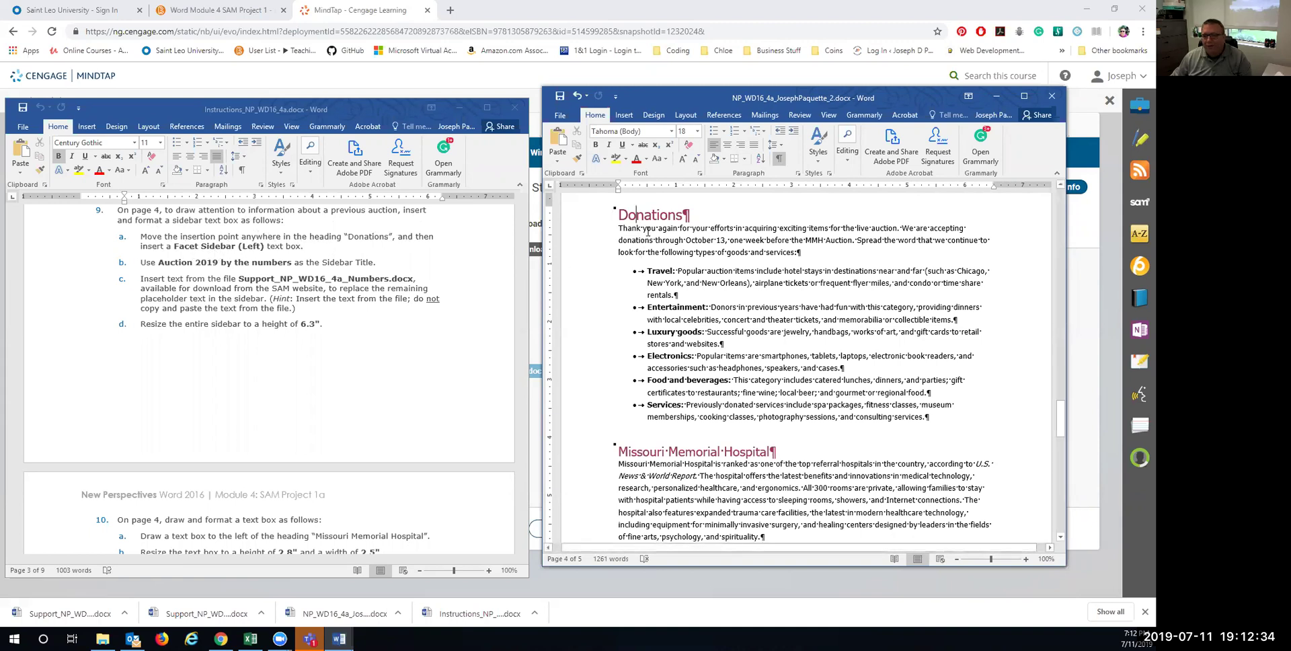
left_click(624, 115)
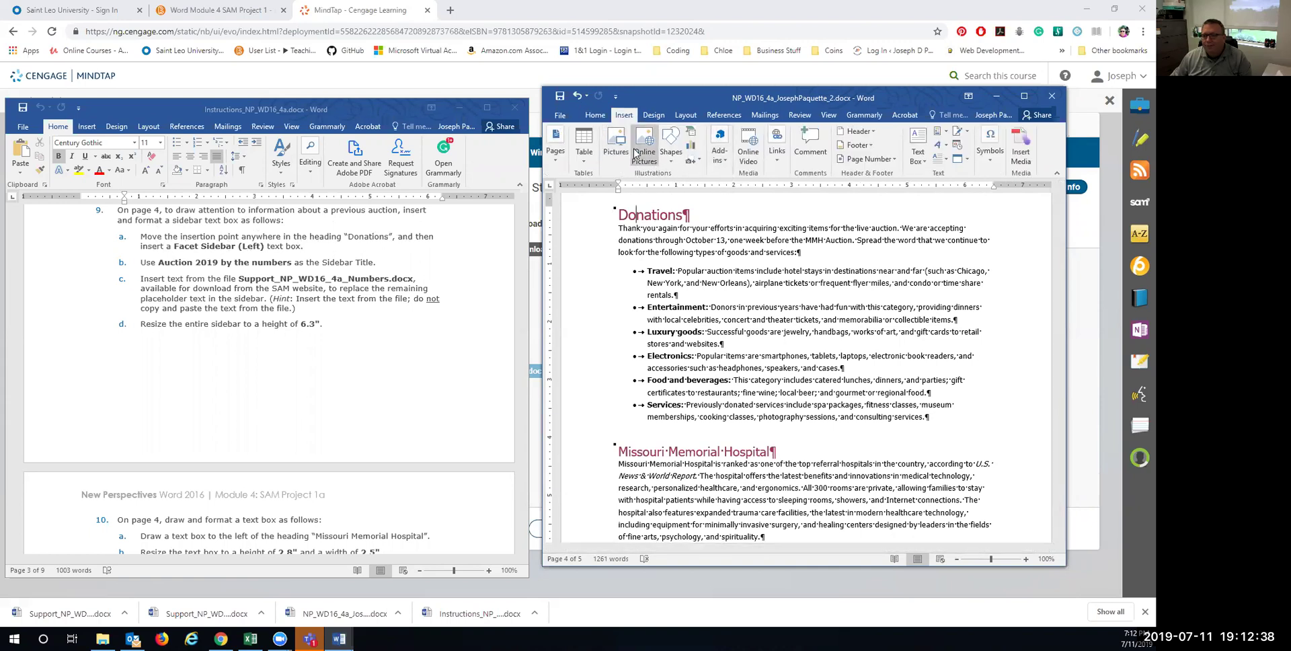
left_click(917, 161)
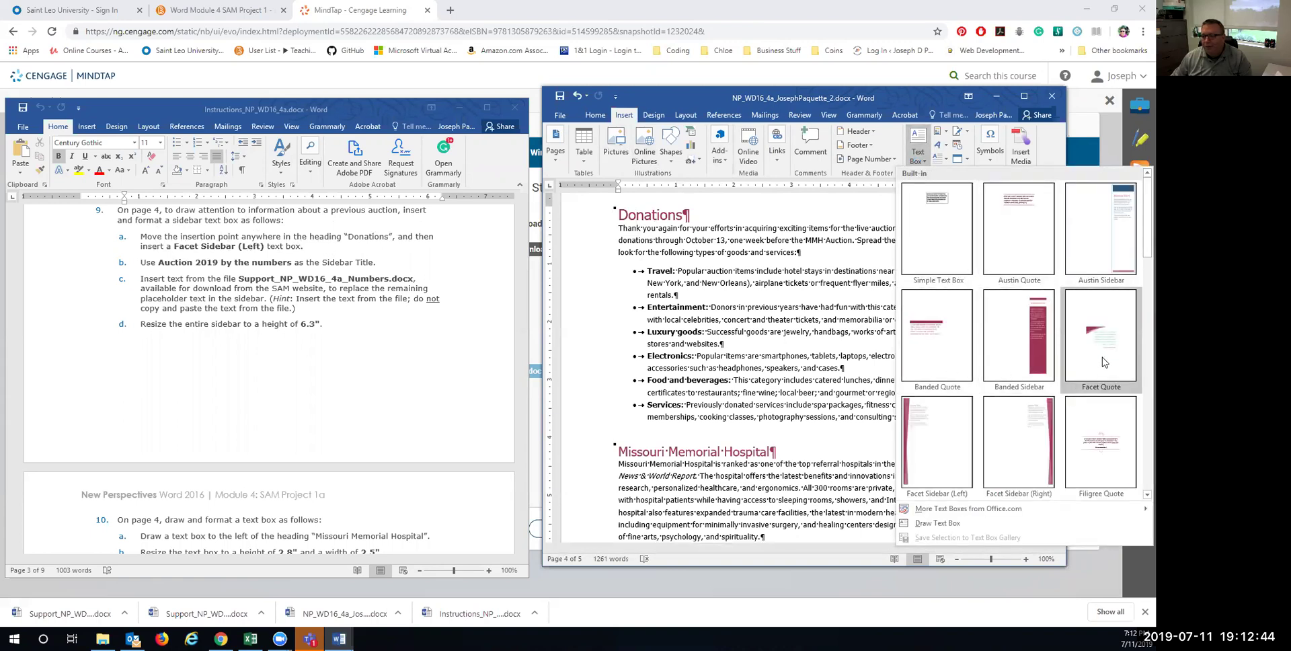
left_click(935, 453)
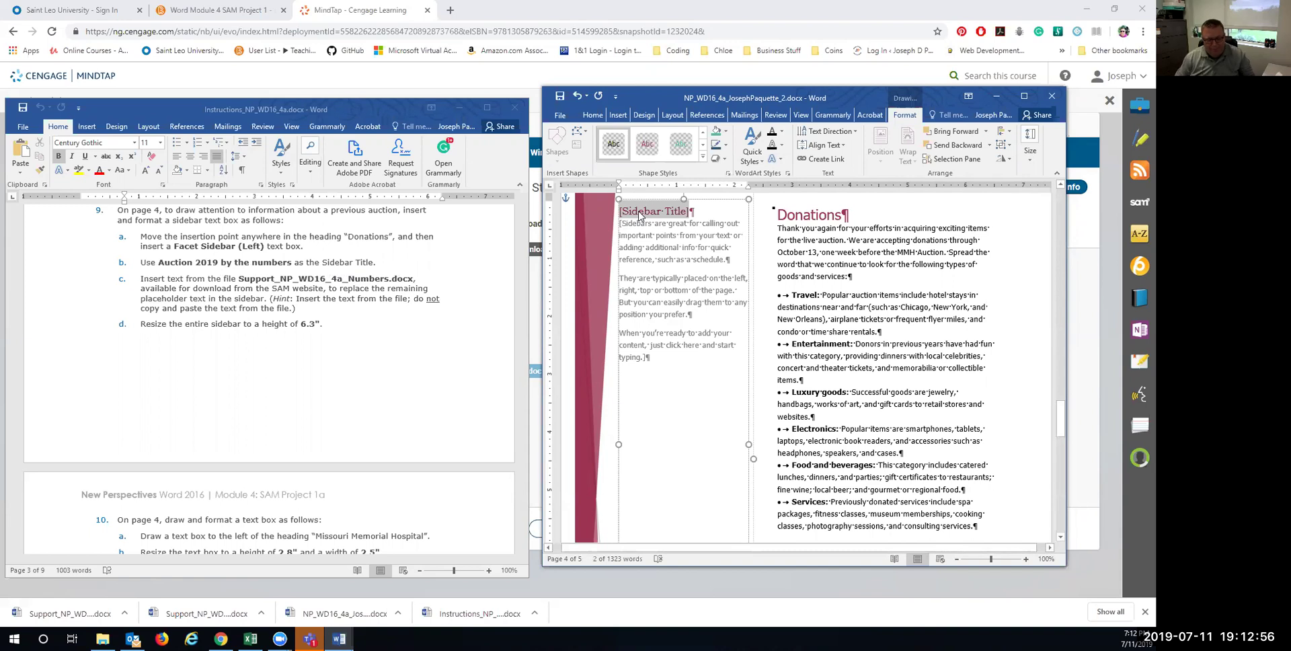
Replace the sidebar title placeholder with "Auction 2019 by the numbers".
type("Auct")
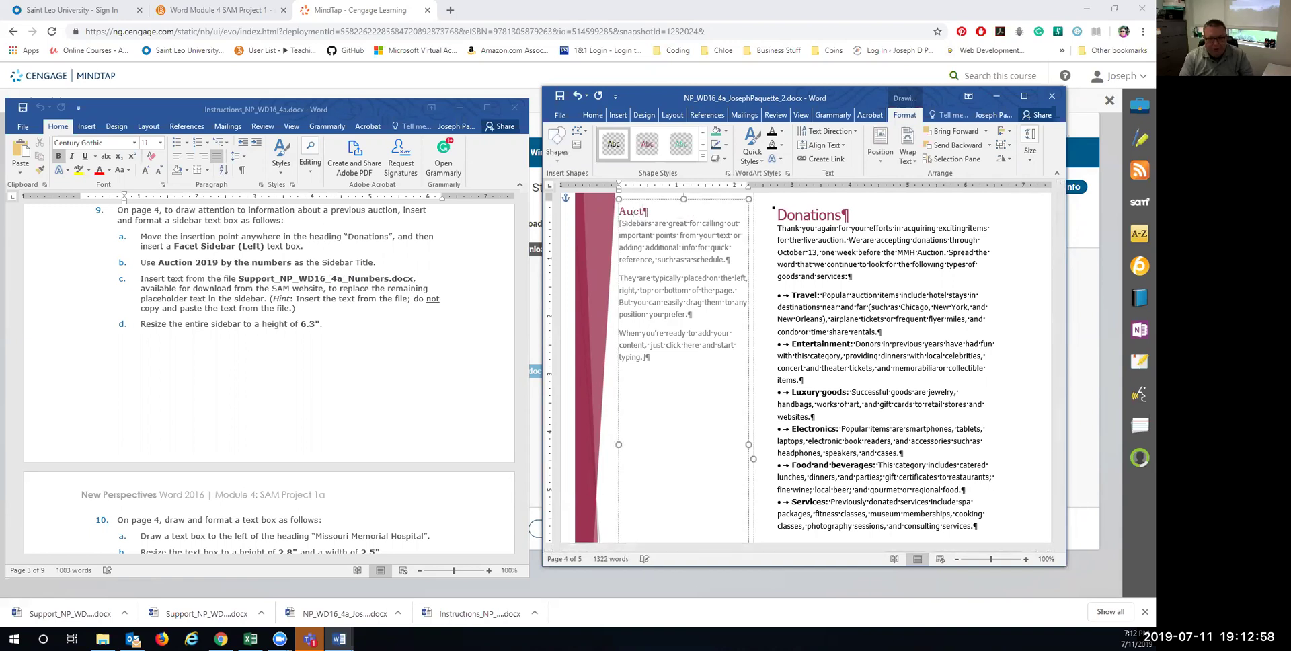
type("ion 2019 ")
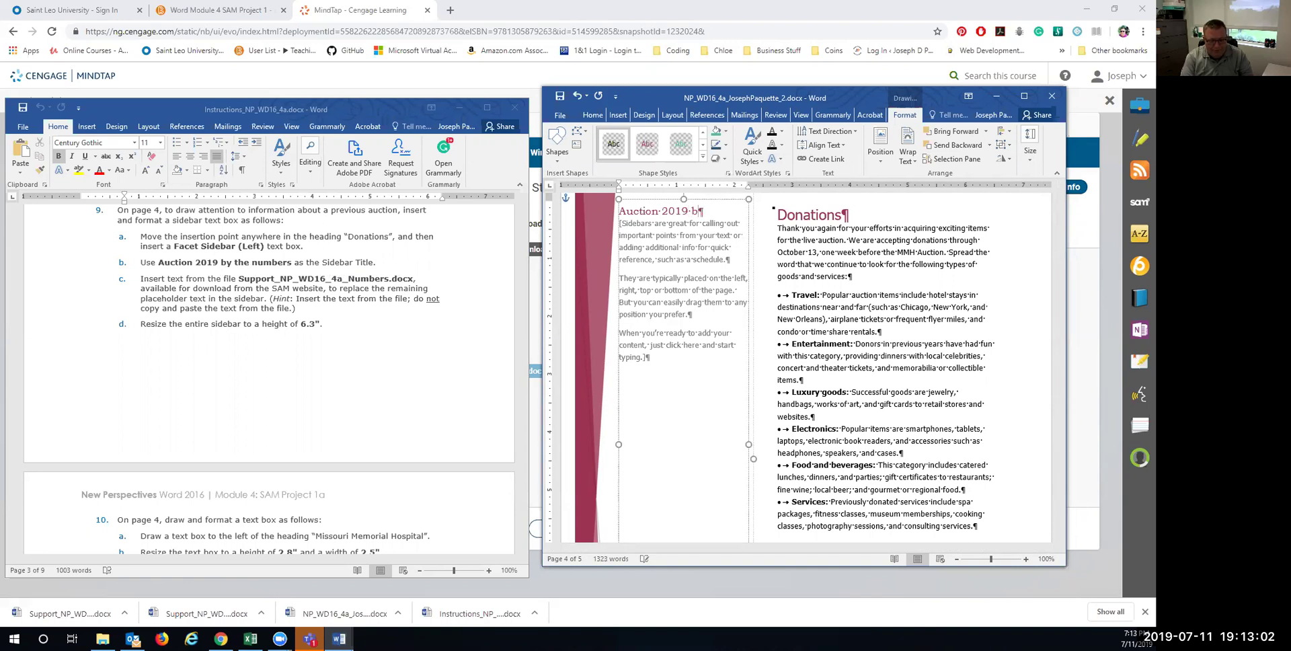
type("by the Number")
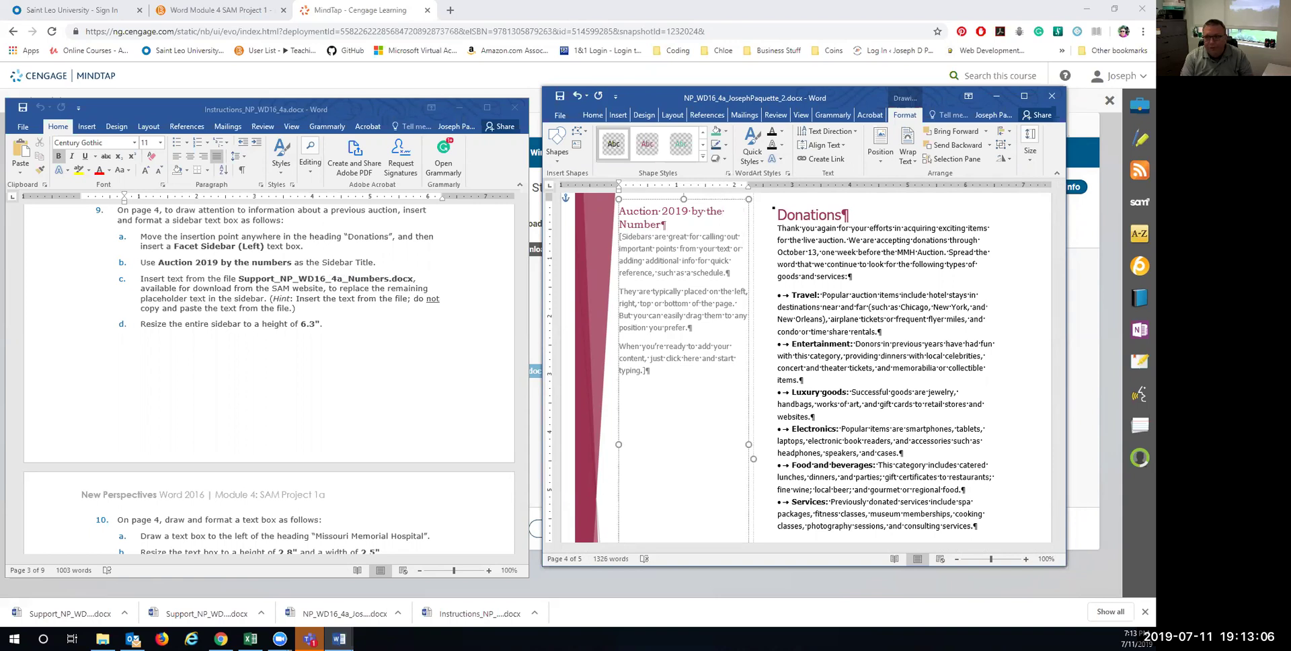
key("BackSpace")
key("BackSpace")
key("BackSpace")
type("umbers")
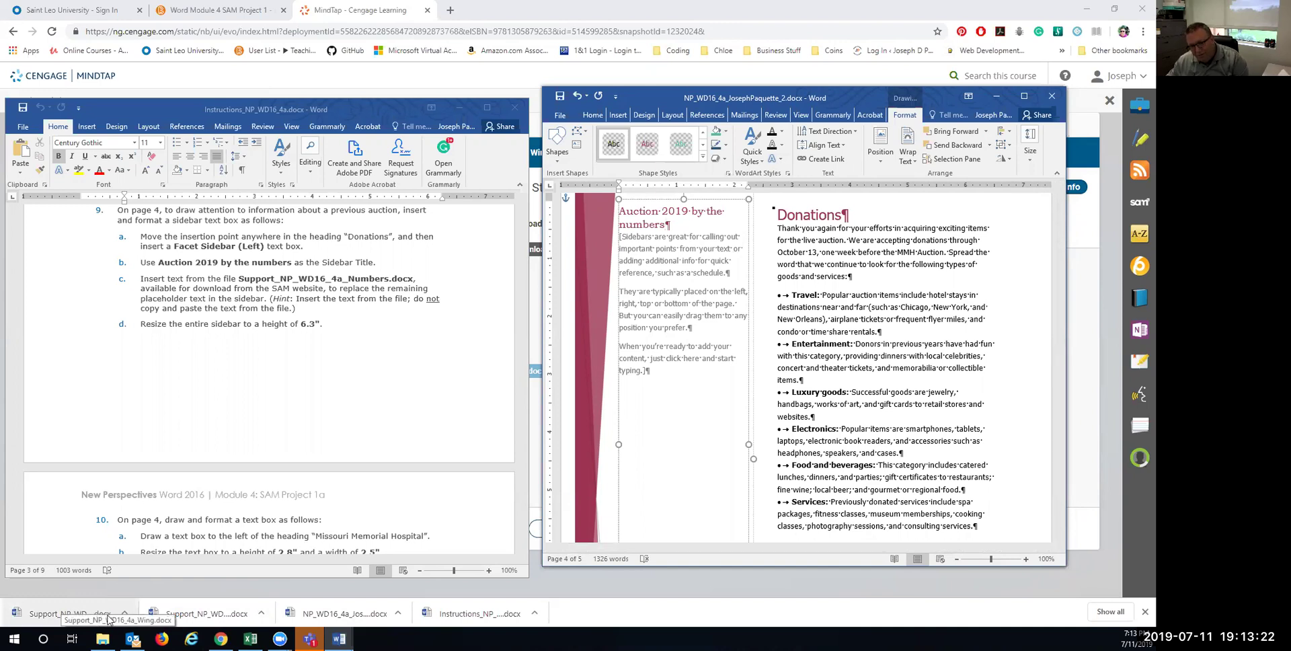
Open the downloaded Support_NP_WD16_4a_Numbers.docx, enable editing, and copy all of its text.
left_click(191, 612)
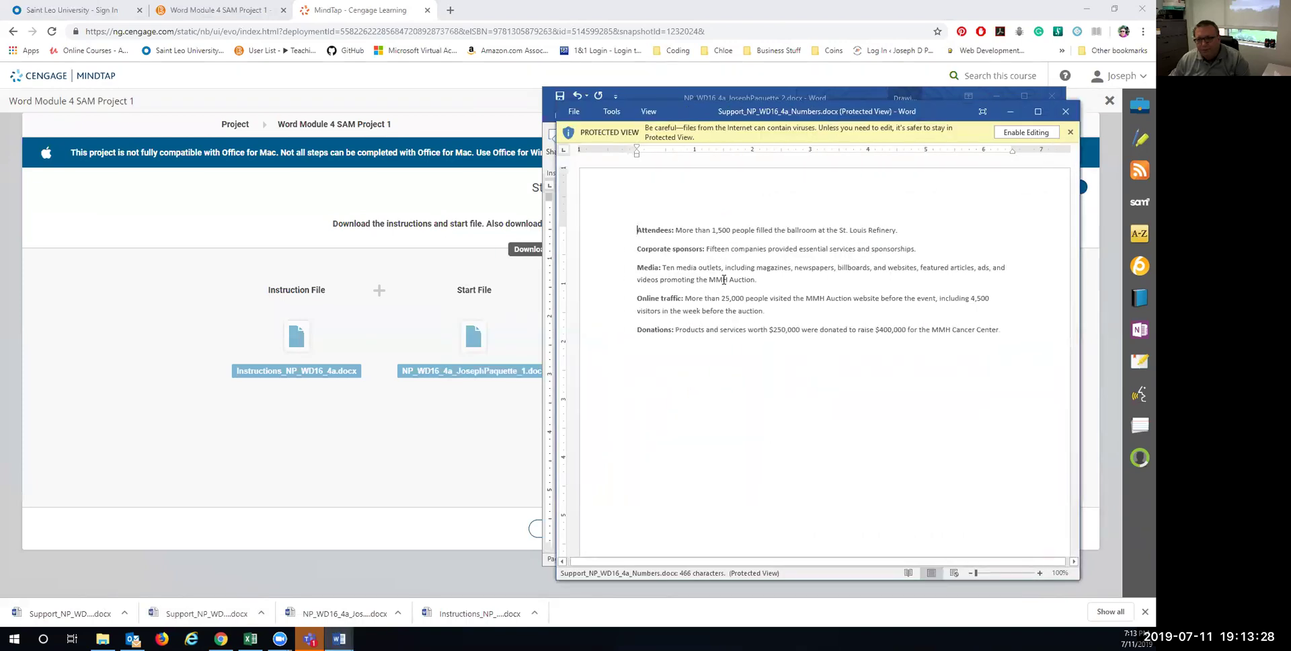
left_click(955, 359, "shift")
left_click(1026, 131)
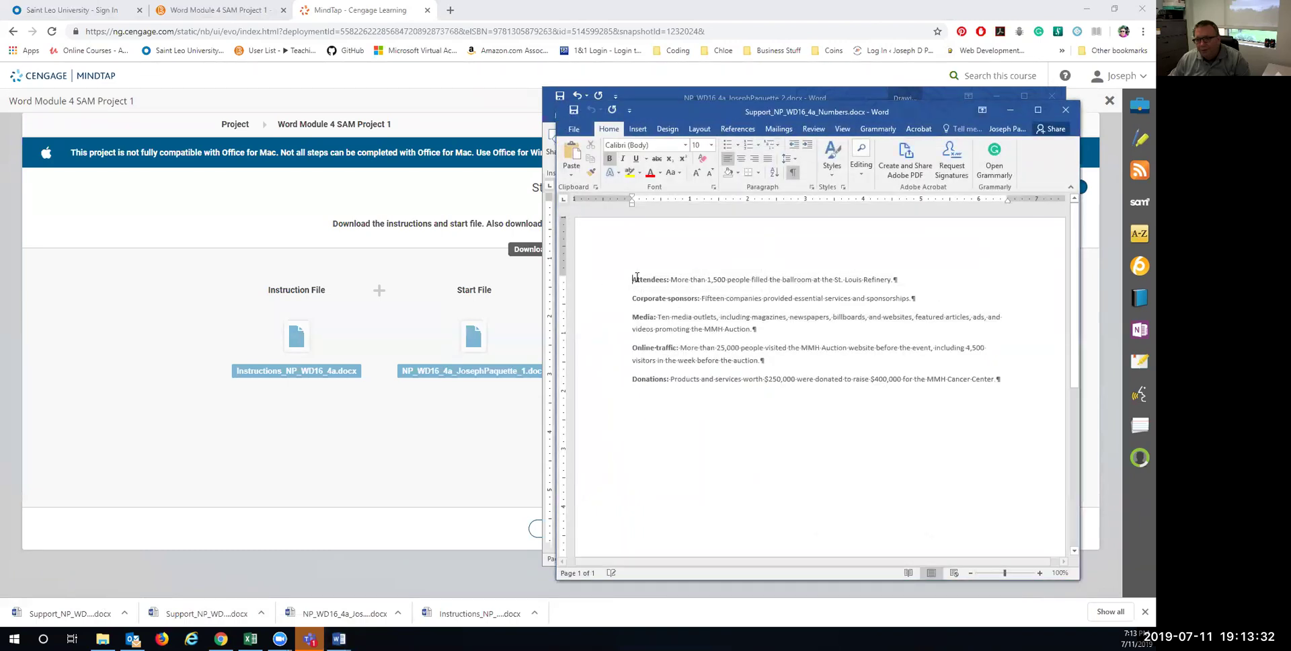
left_click_drag(595, 281, 1018, 387)
key("ctrl+c")
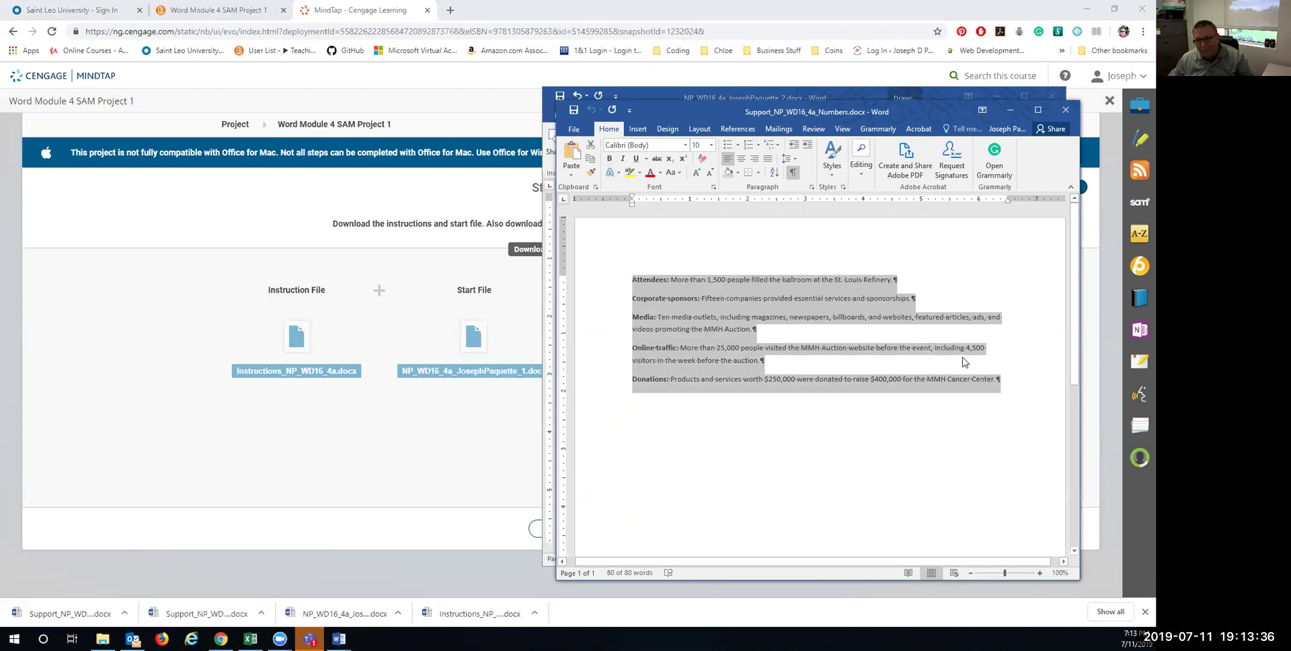
Replace the remaining placeholder text in the page 4 sidebar with the copied auction figures text.
left_click(723, 100)
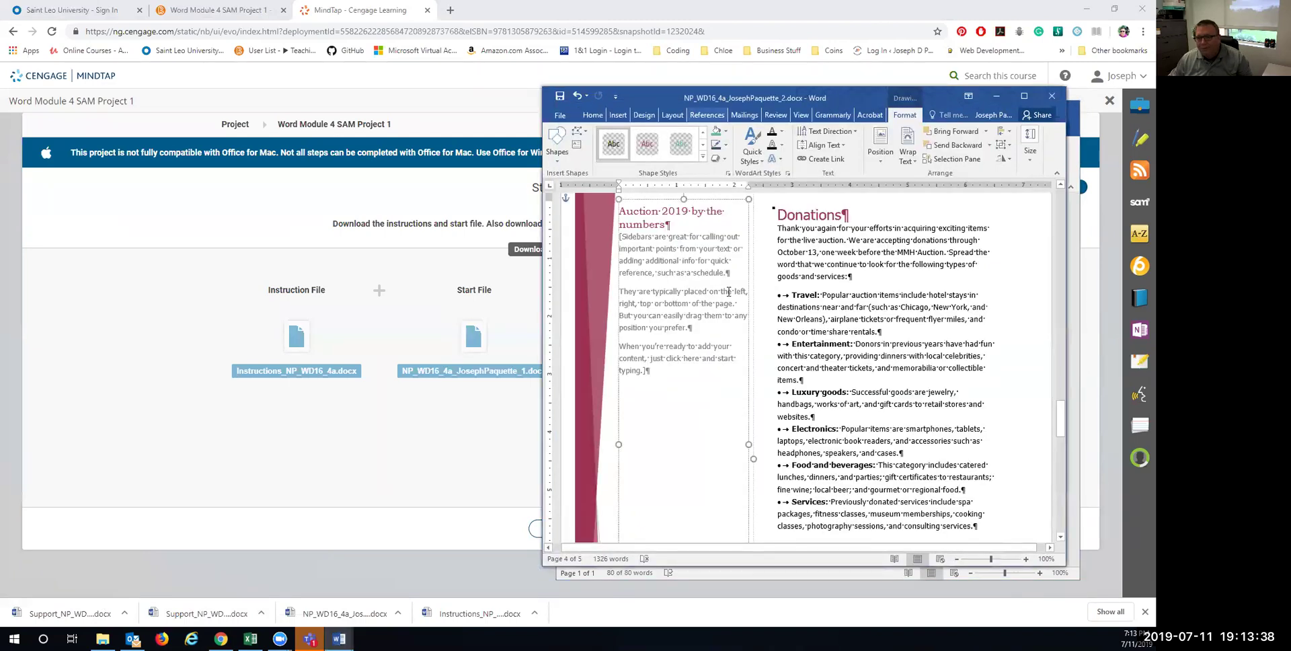
left_click(630, 246)
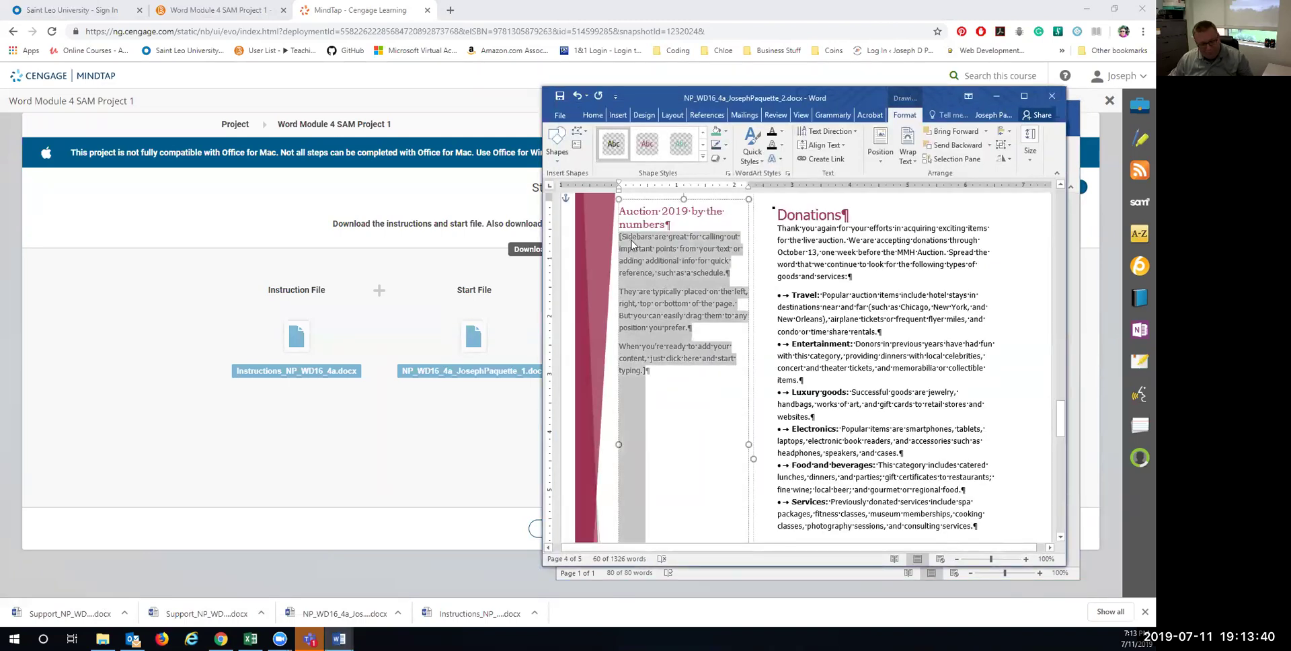
key("ctrl+v")
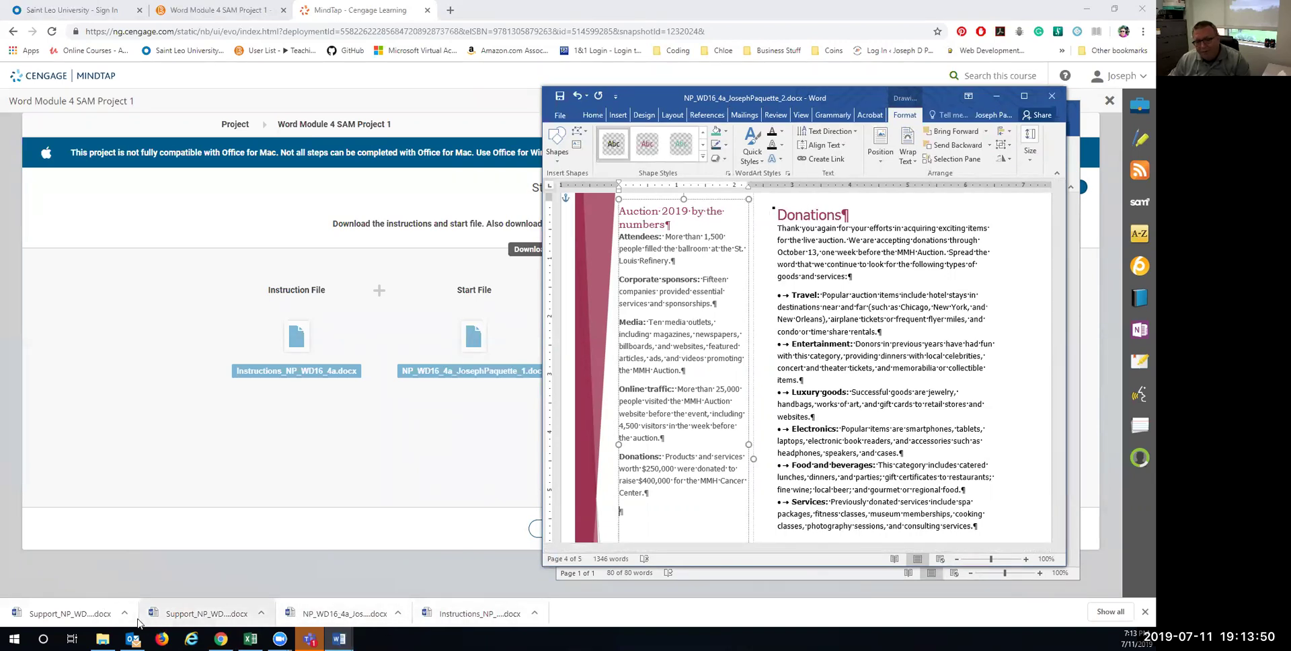
Review the sidebar instructions and the original start document's Donations page, then return to the working newsletter.
left_click(366, 613)
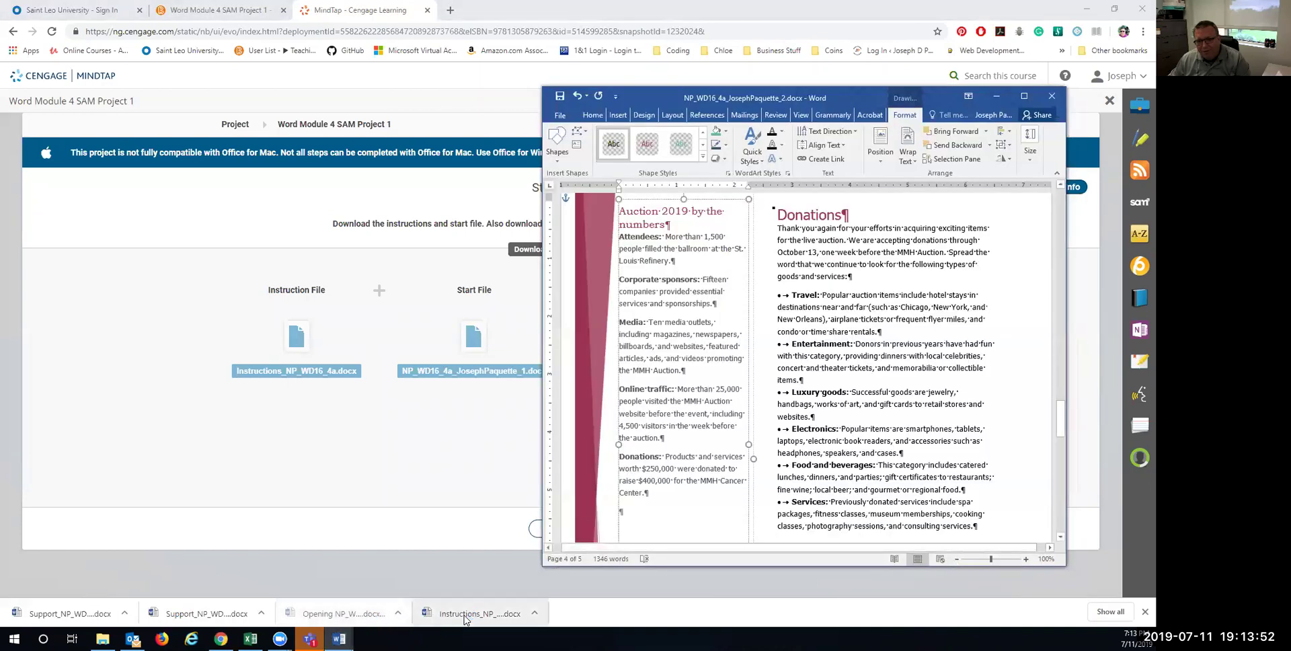
left_click(437, 613)
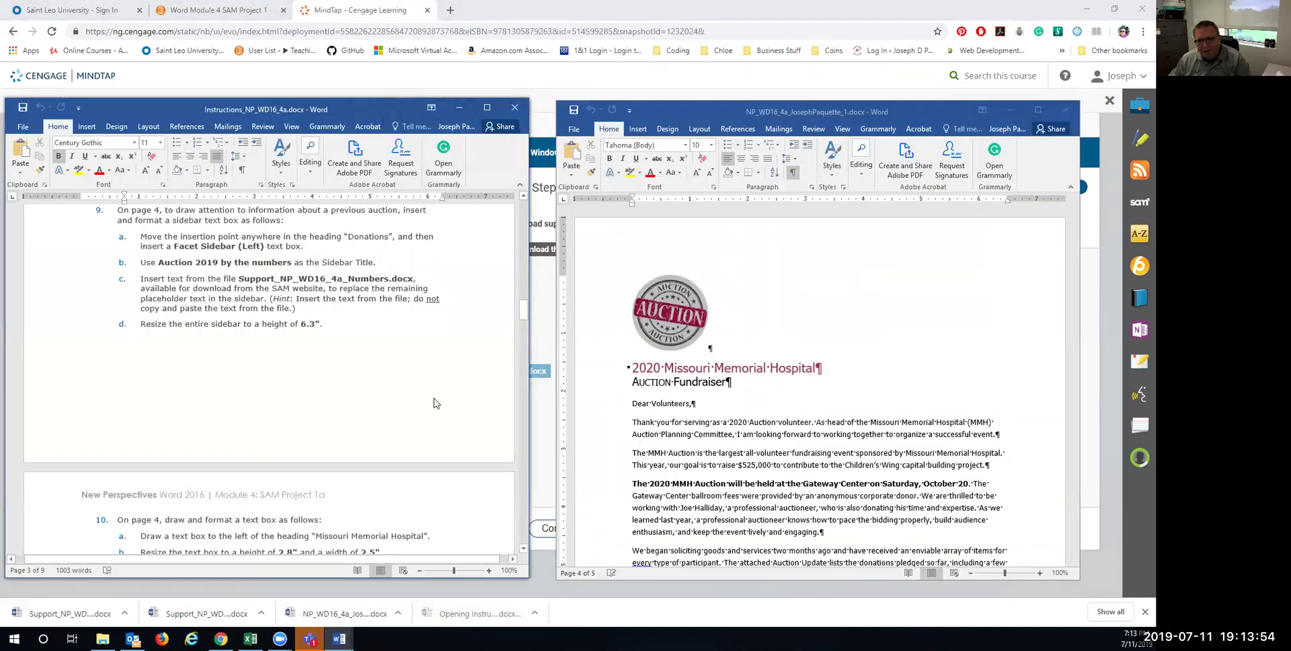
scroll(680, 451, "down", 3)
scroll(680, 450, "down", 20)
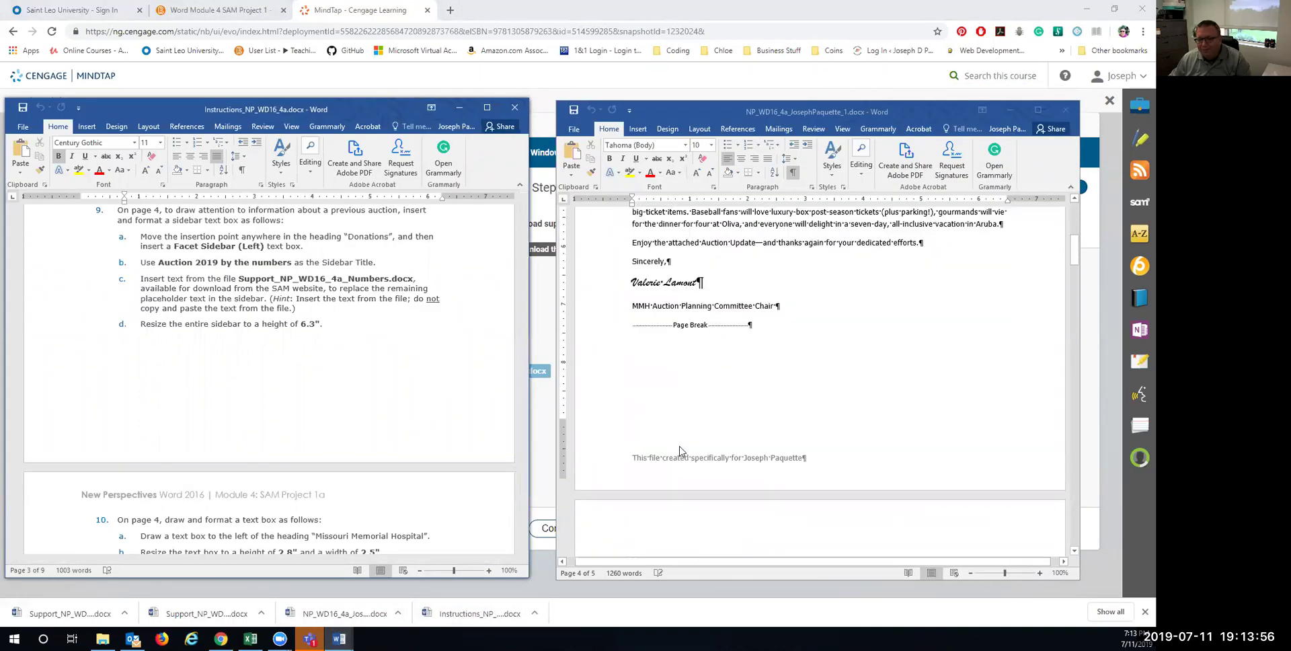
scroll(681, 450, "down", 15)
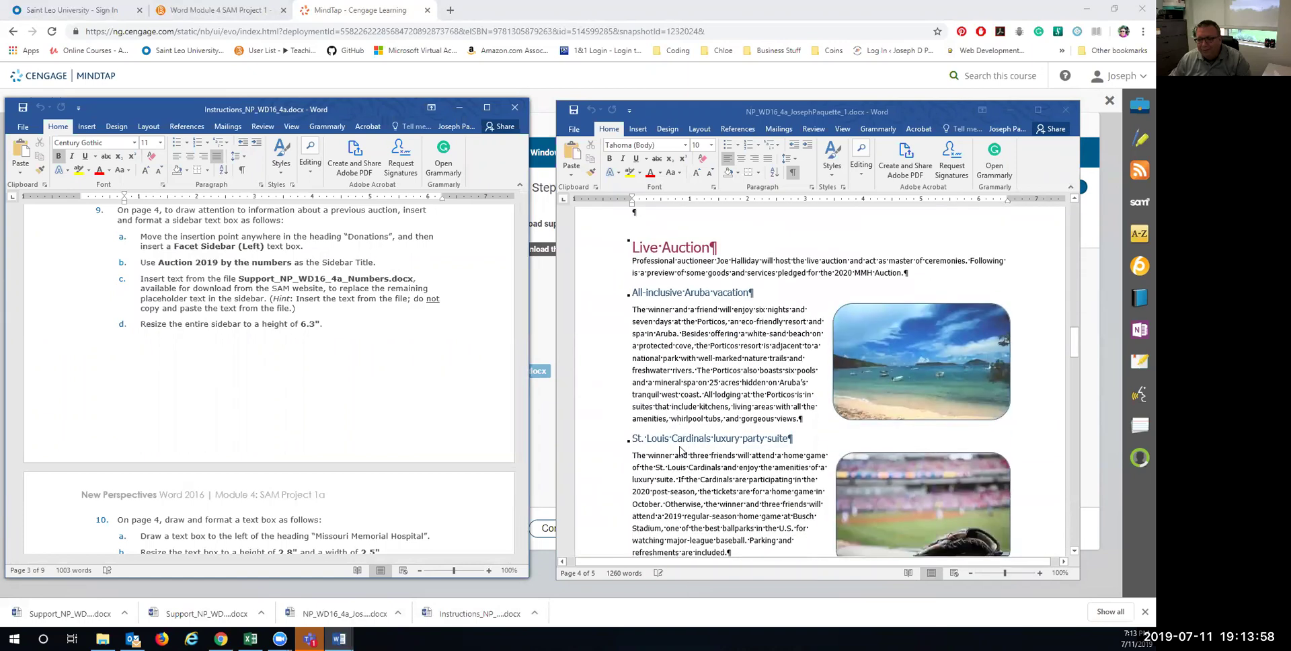
scroll(686, 454, "down", 20)
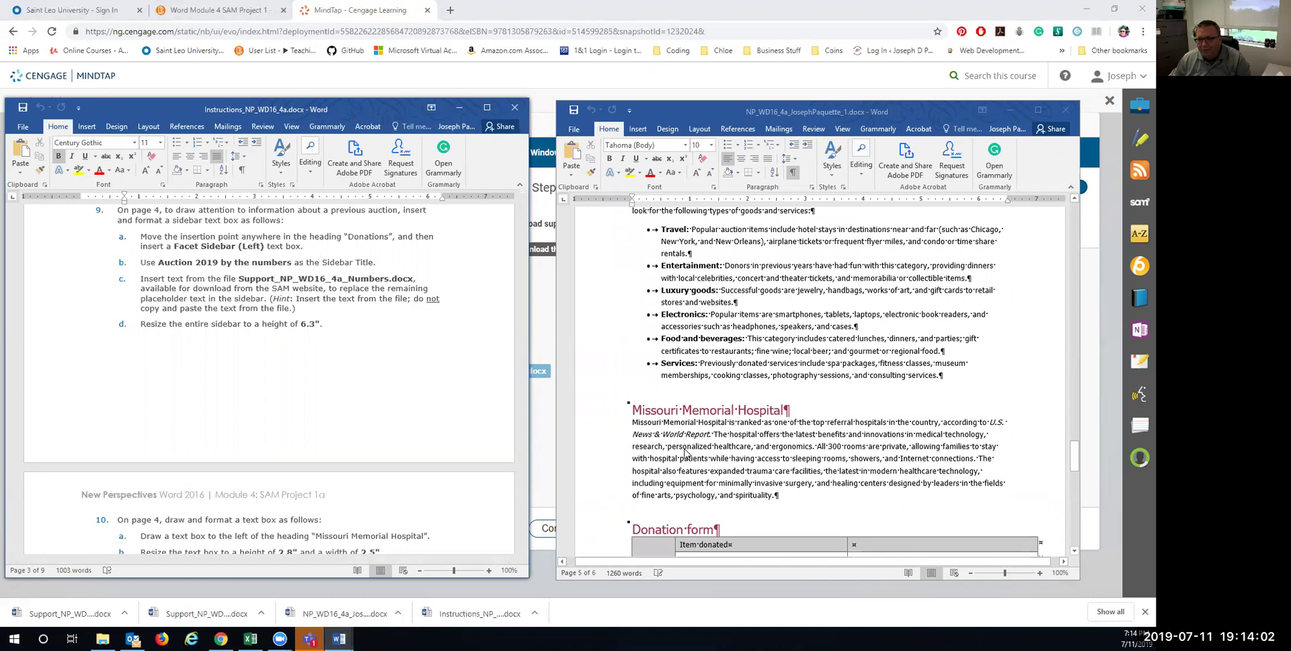
scroll(686, 454, "down", 5)
scroll(686, 453, "up", 10)
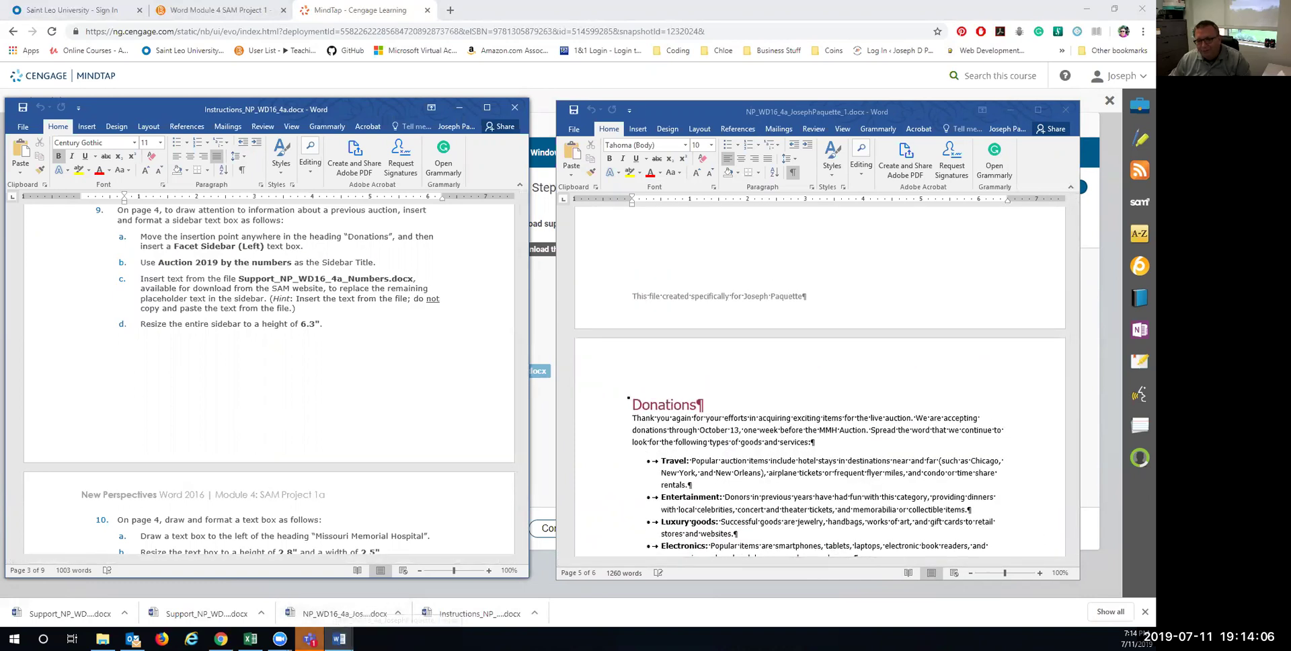
mouse_move(338, 639)
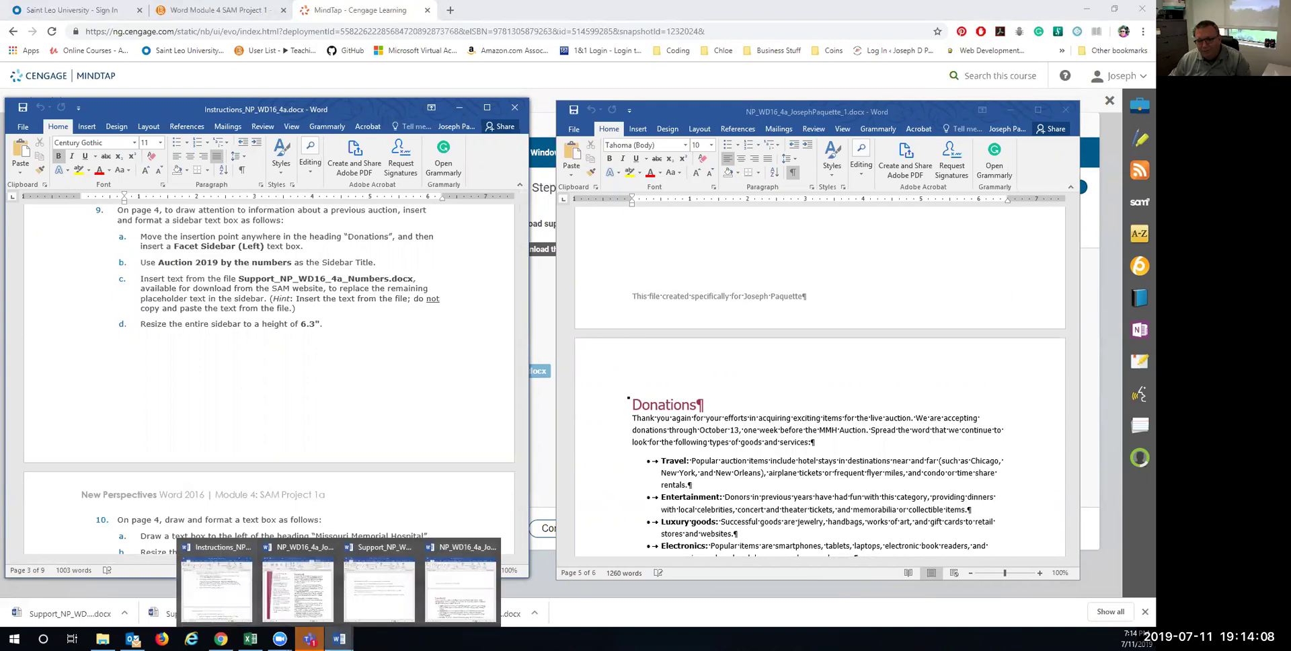
left_click(316, 623)
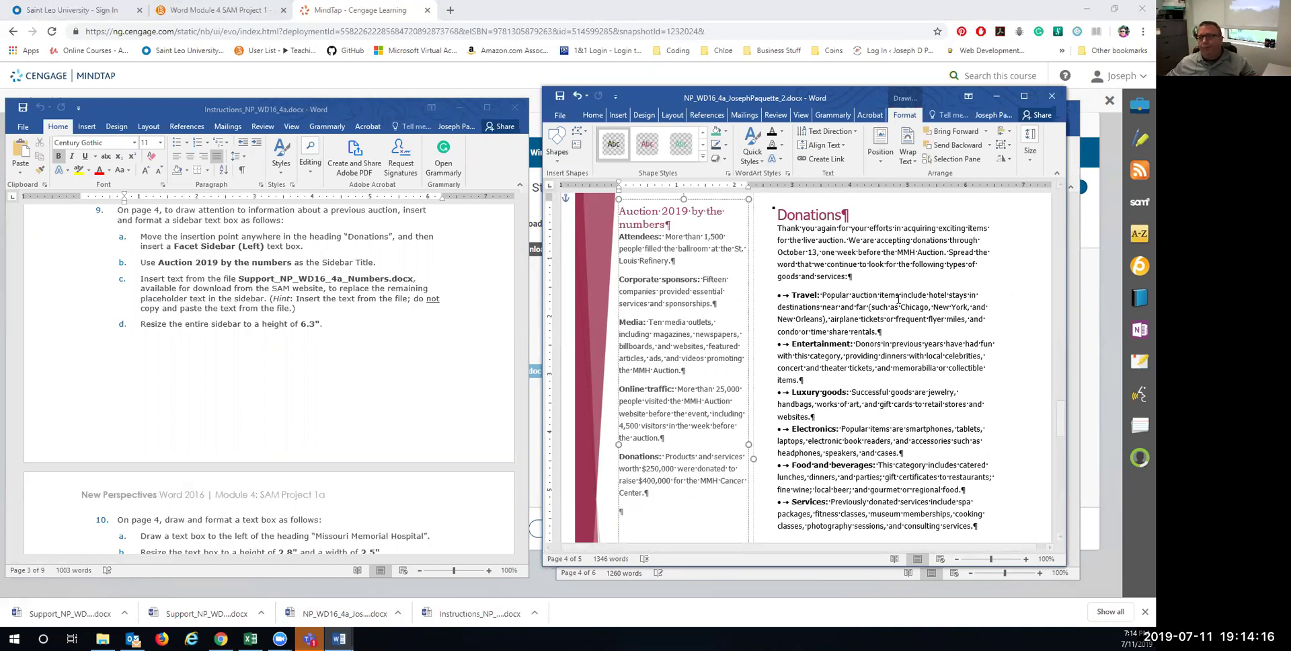
left_click(618, 115)
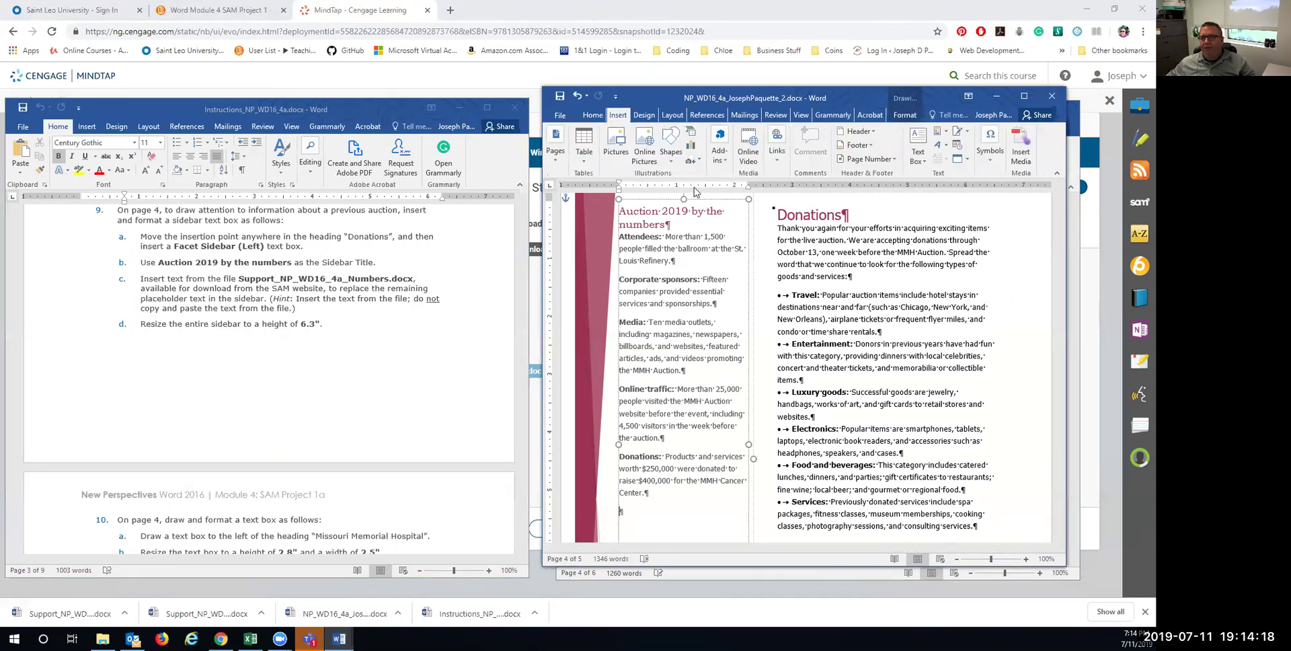
left_click(966, 165)
left_click(966, 195)
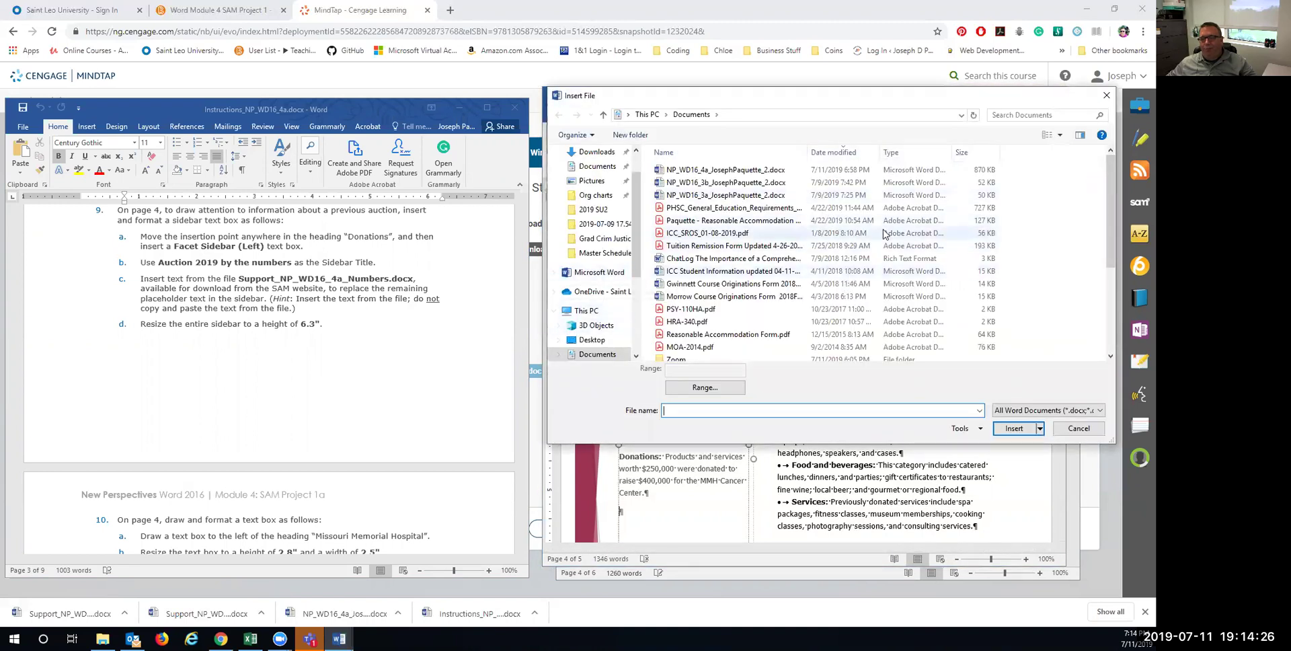
left_click(1094, 433)
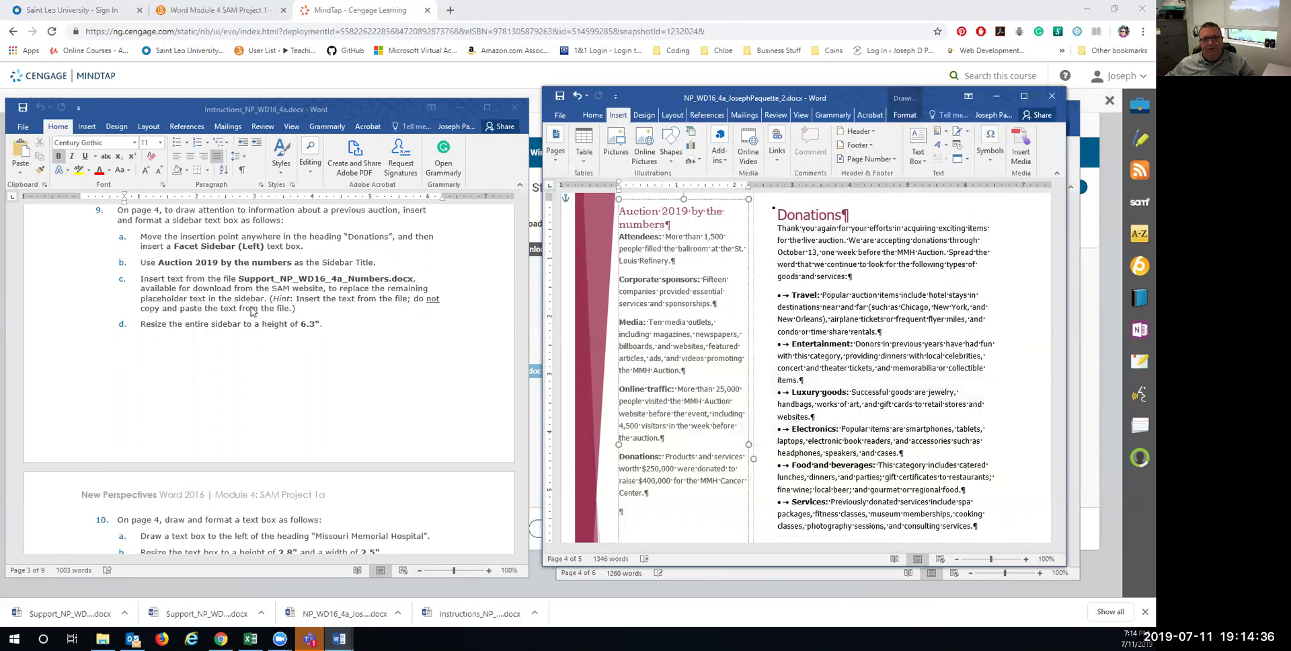
Undo the pasted sidebar text, then save Support_NP_WD16_4a_Numbers.docx to the Documents folder and close it.
left_click(577, 96)
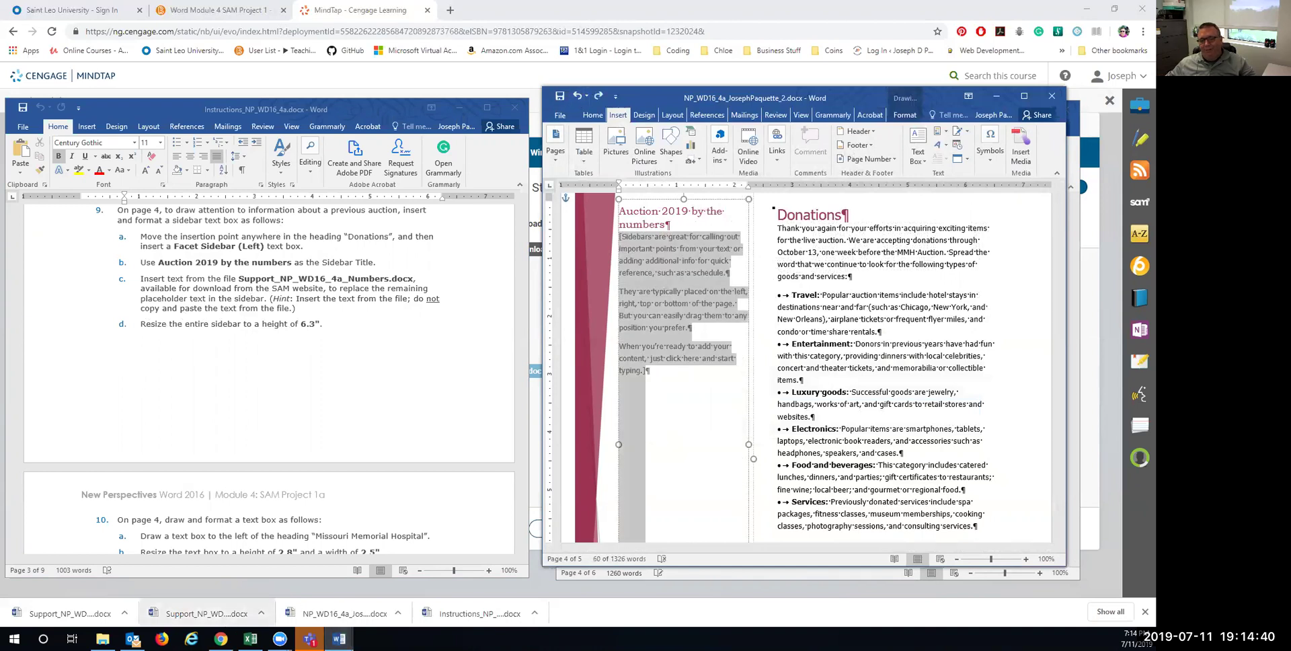
left_click(217, 622)
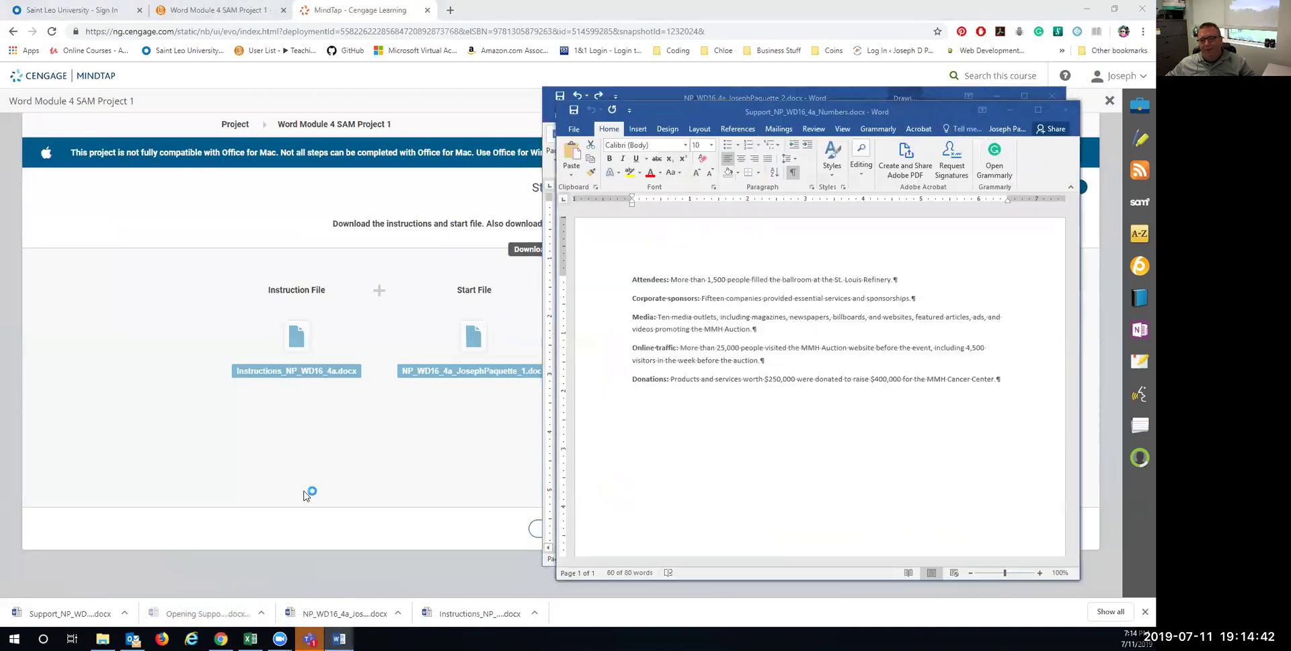
left_click(573, 129)
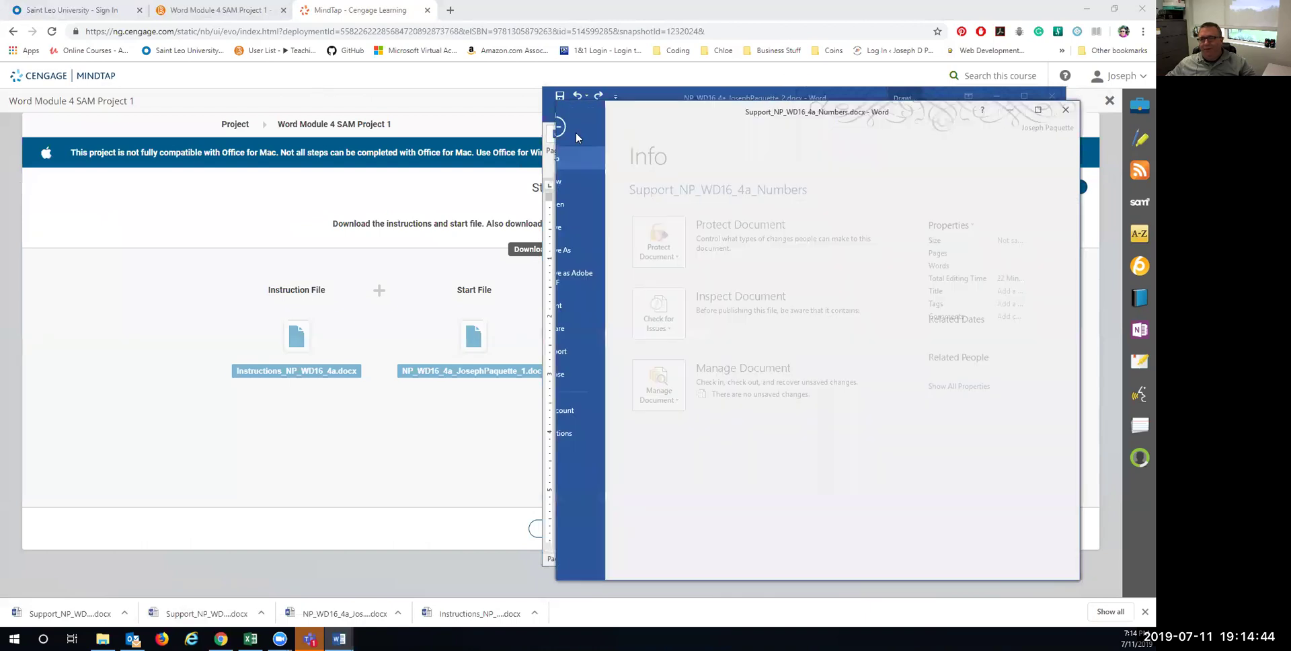
left_click(594, 250)
left_click(703, 377)
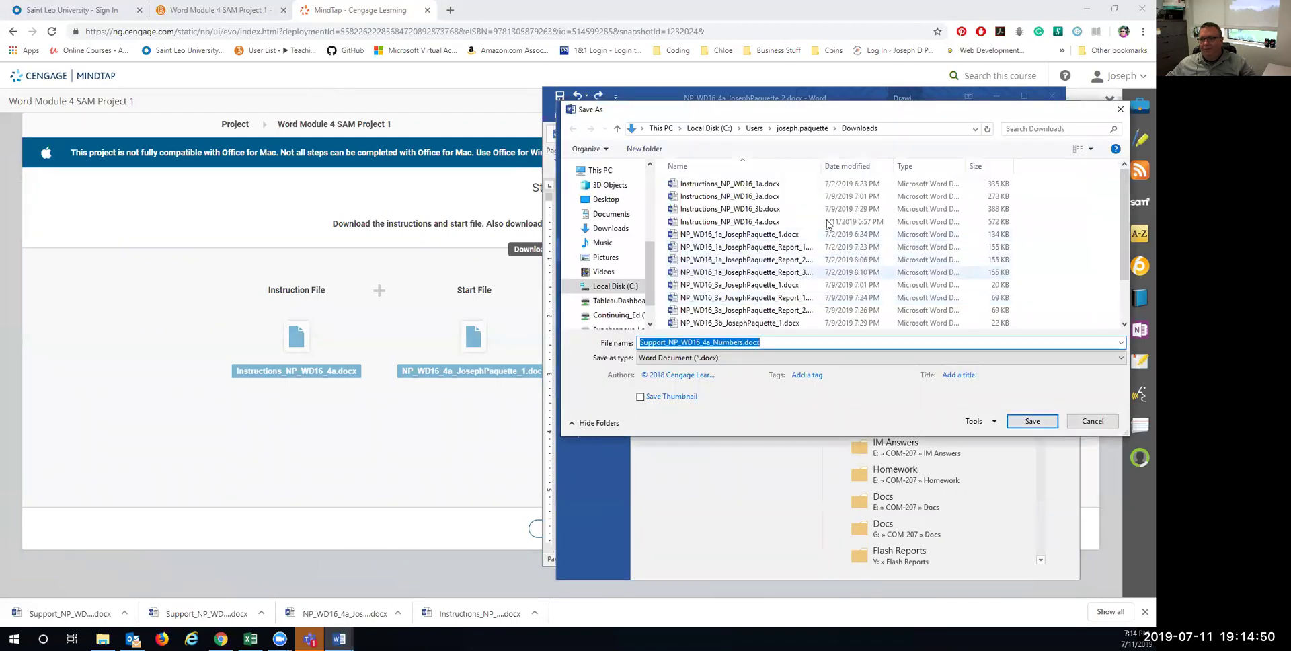
left_click(610, 218)
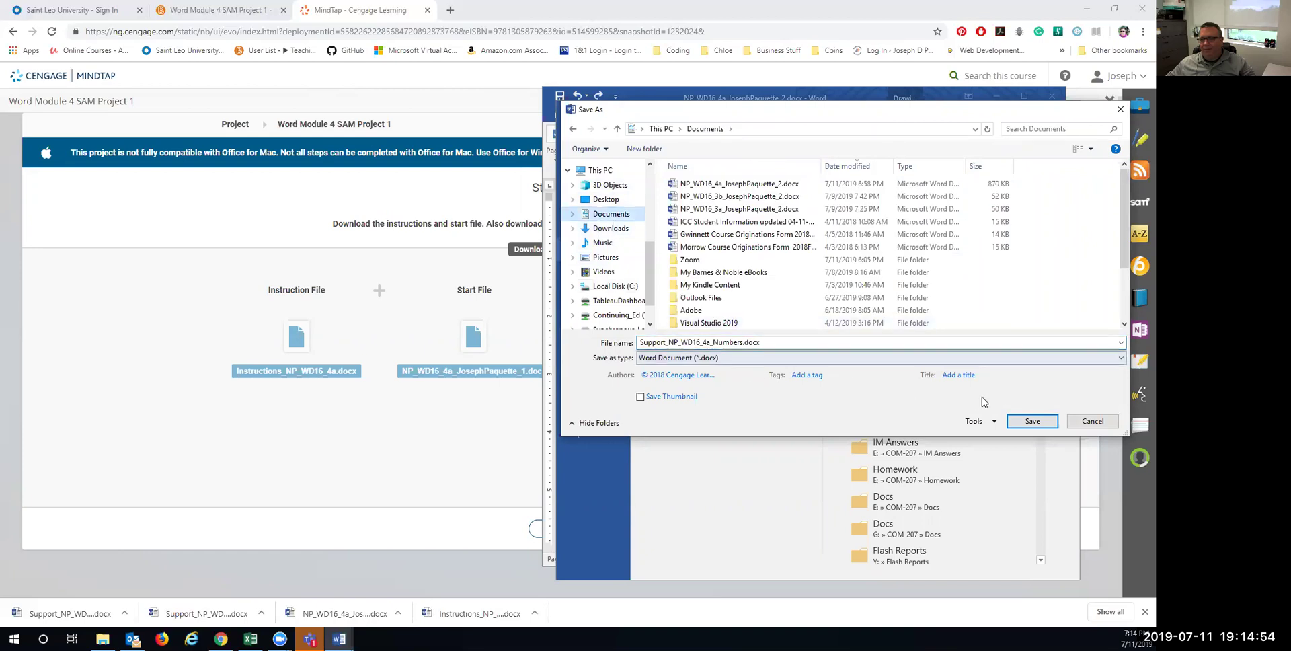
left_click(1016, 422)
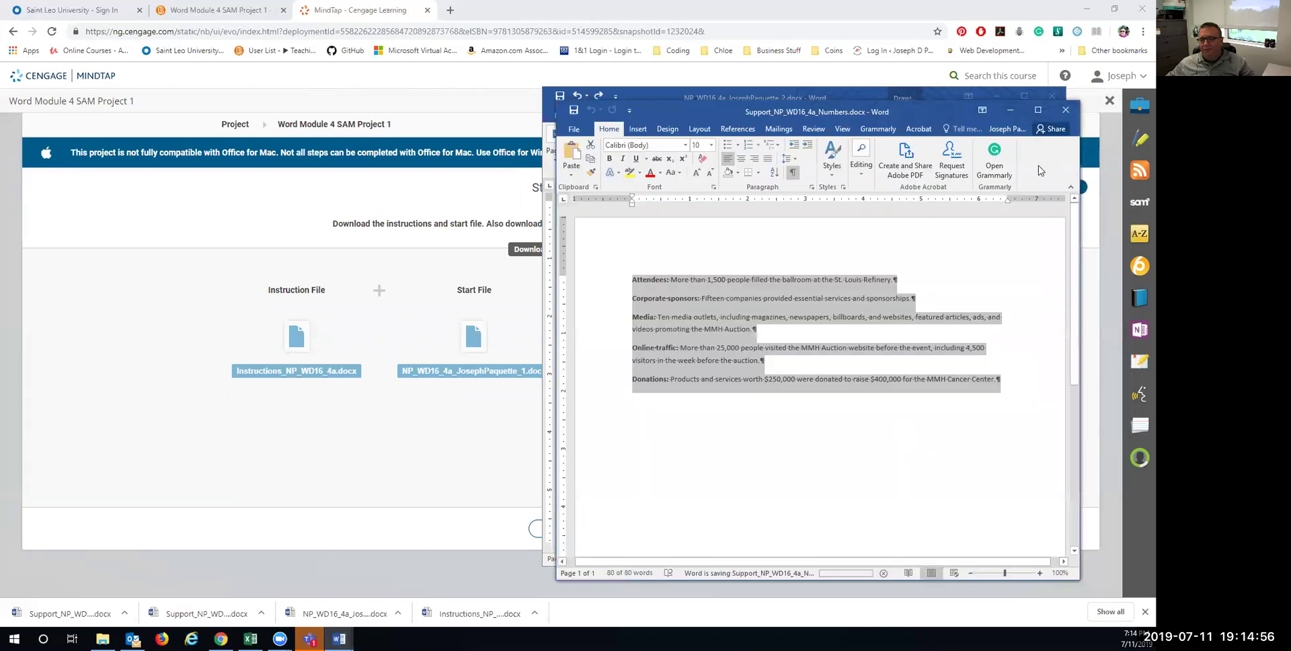
left_click(1065, 110)
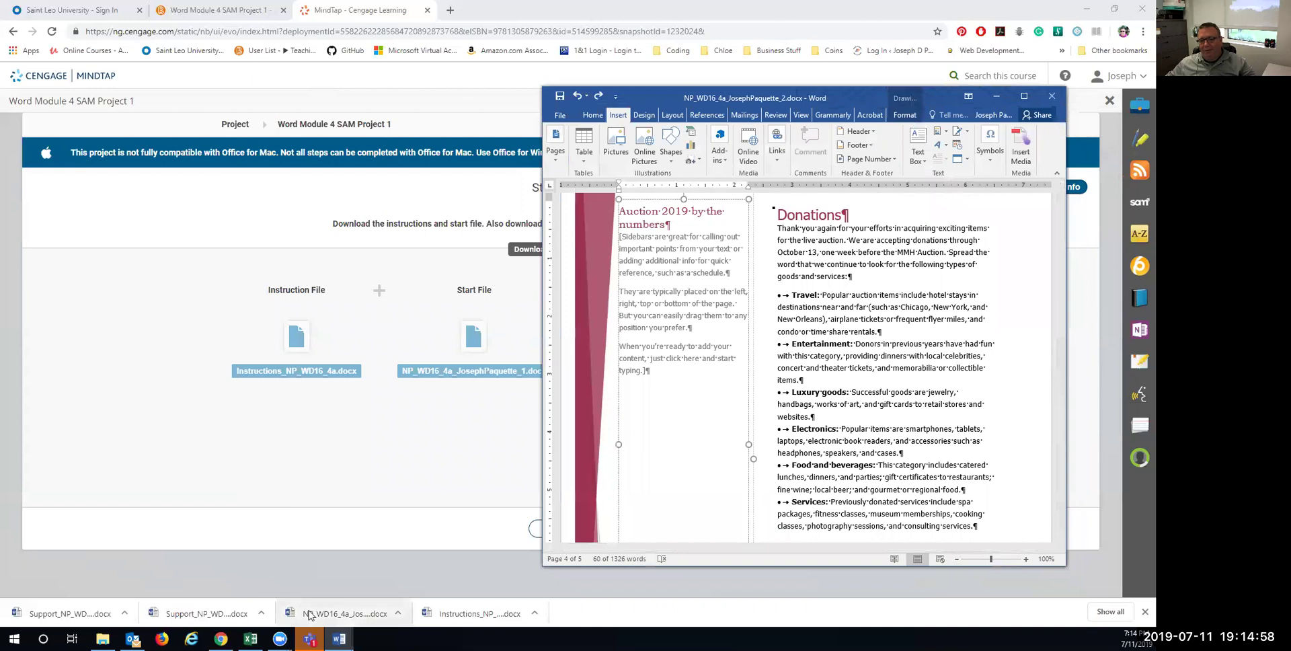
Open the downloaded Support_NP_WD16_4a_Wing.docx, enable editing, save it to the Documents folder and close it.
left_click(112, 617)
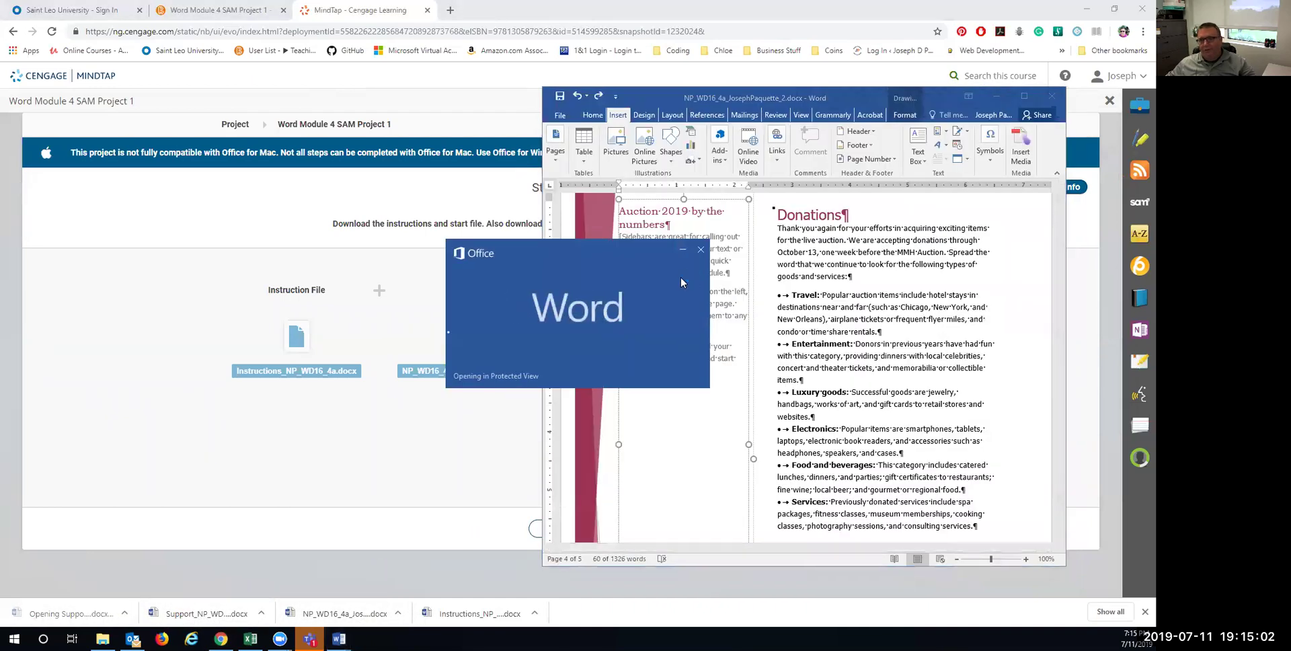
left_click(1032, 137)
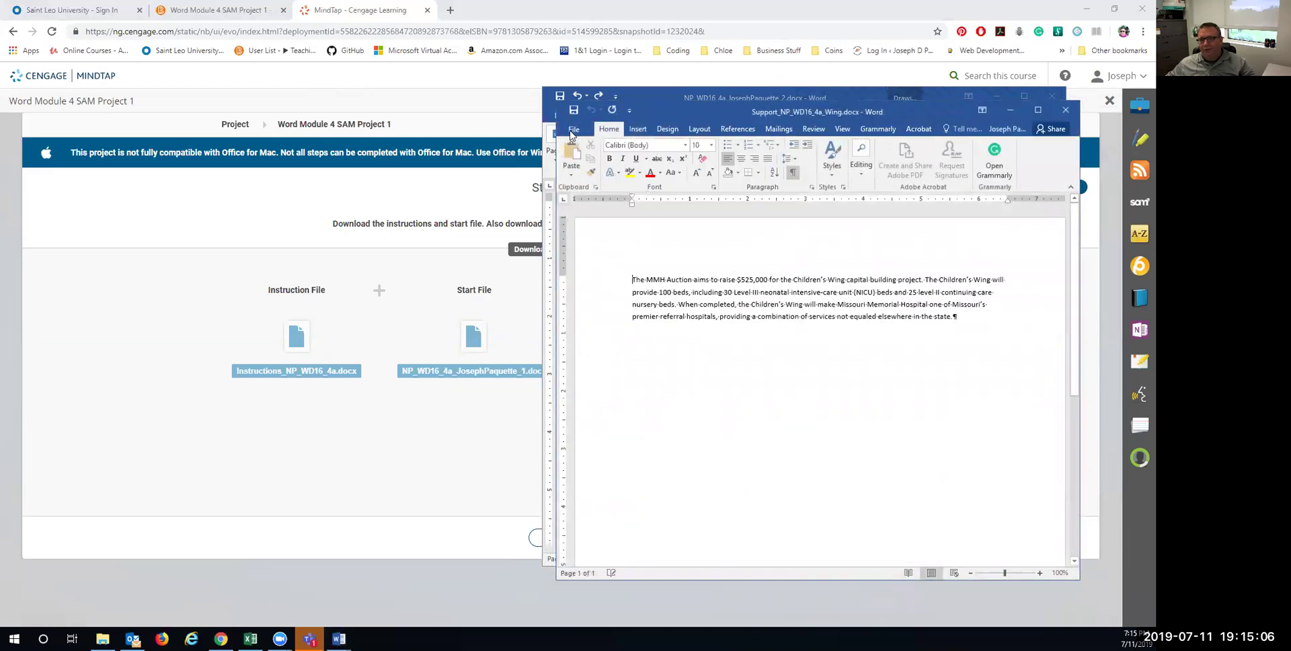
left_click(571, 129)
left_click(588, 249)
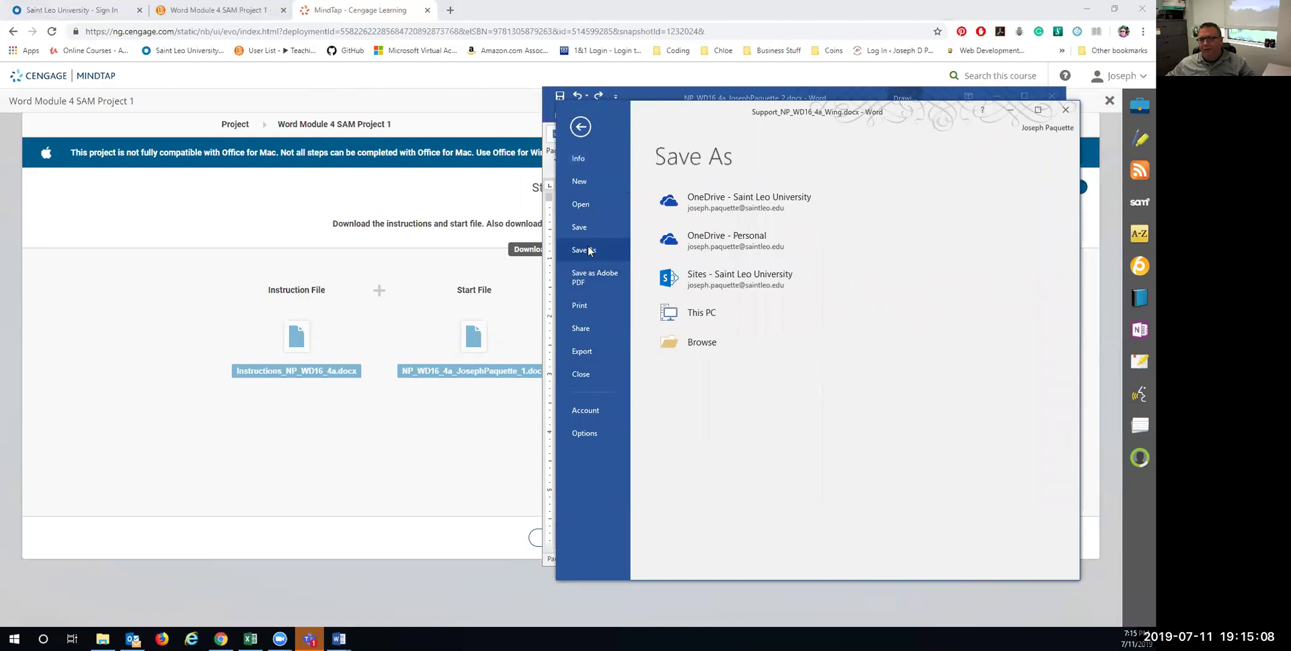
left_click(693, 377)
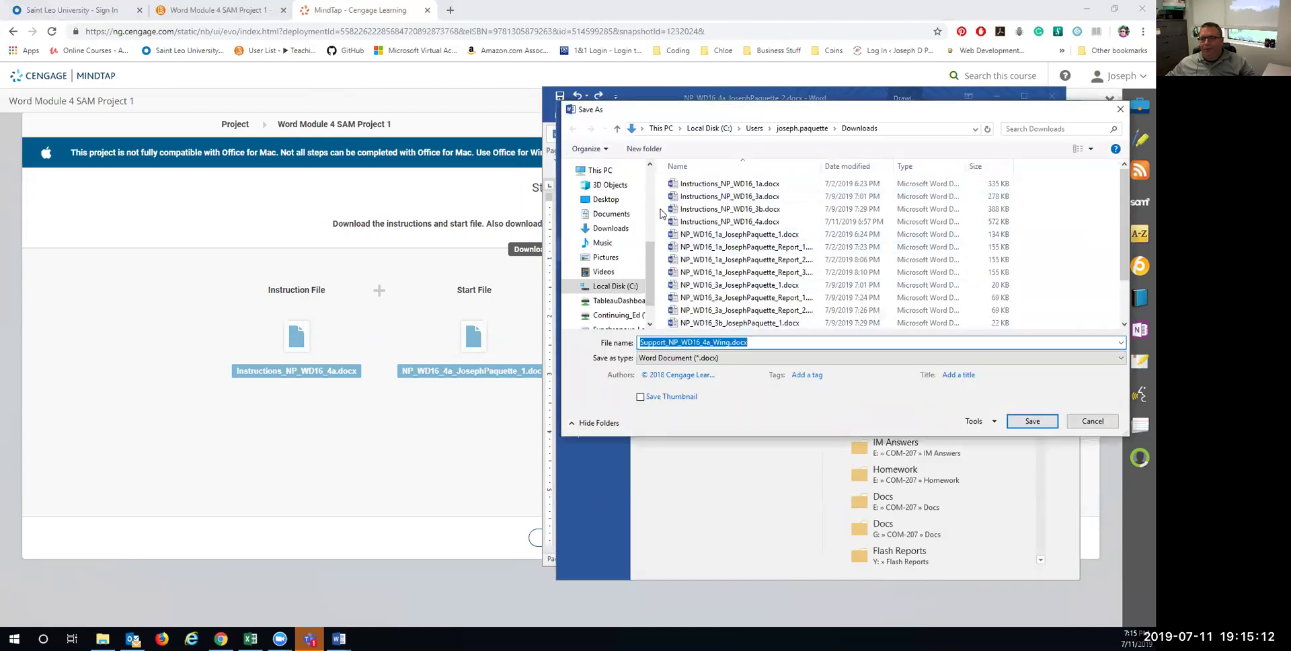
left_click(609, 214)
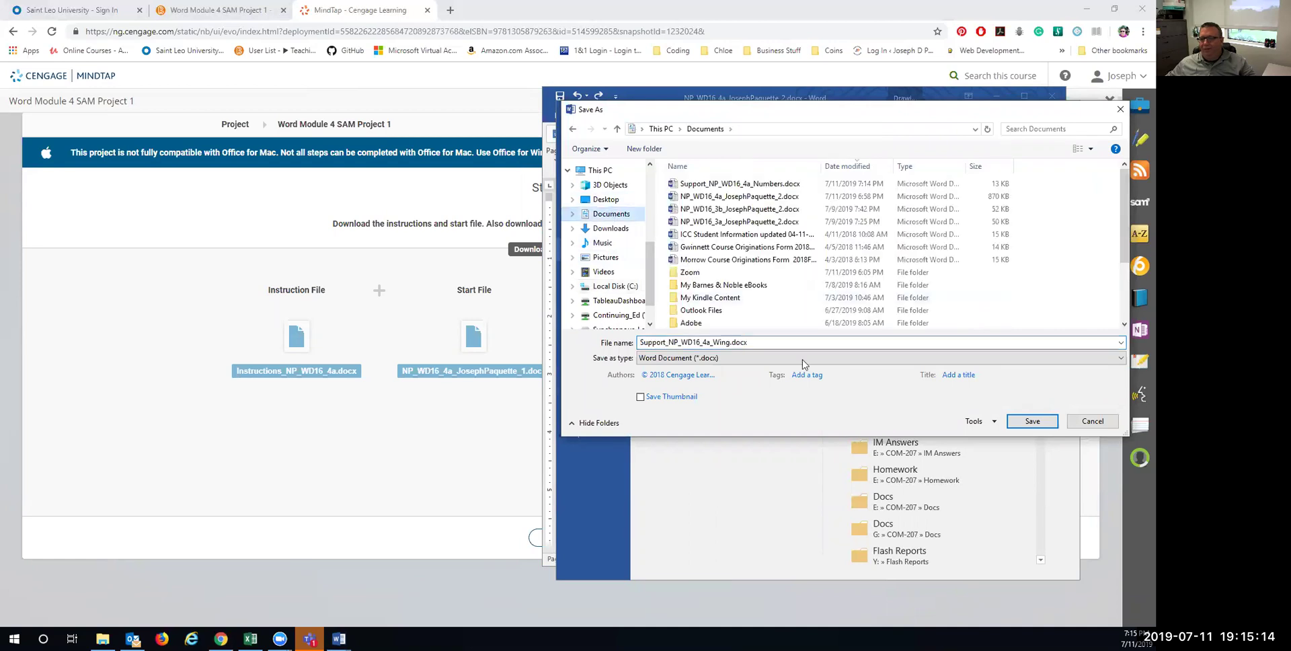
left_click(1032, 421)
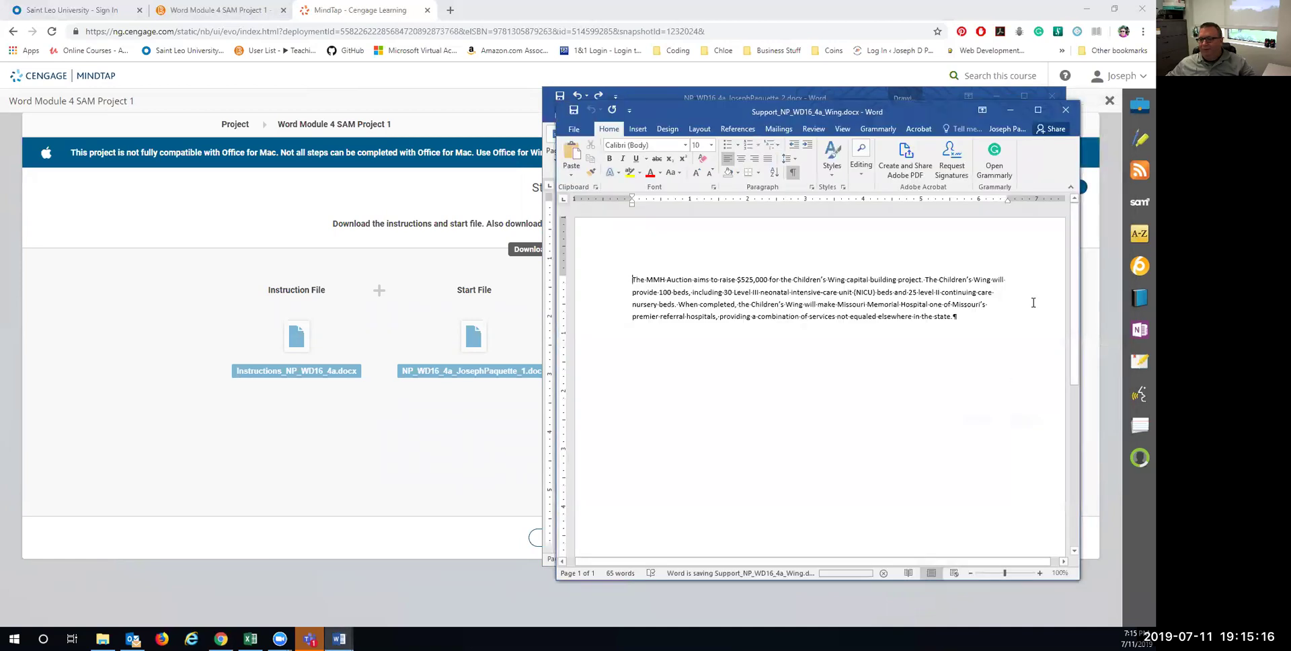
left_click(1065, 111)
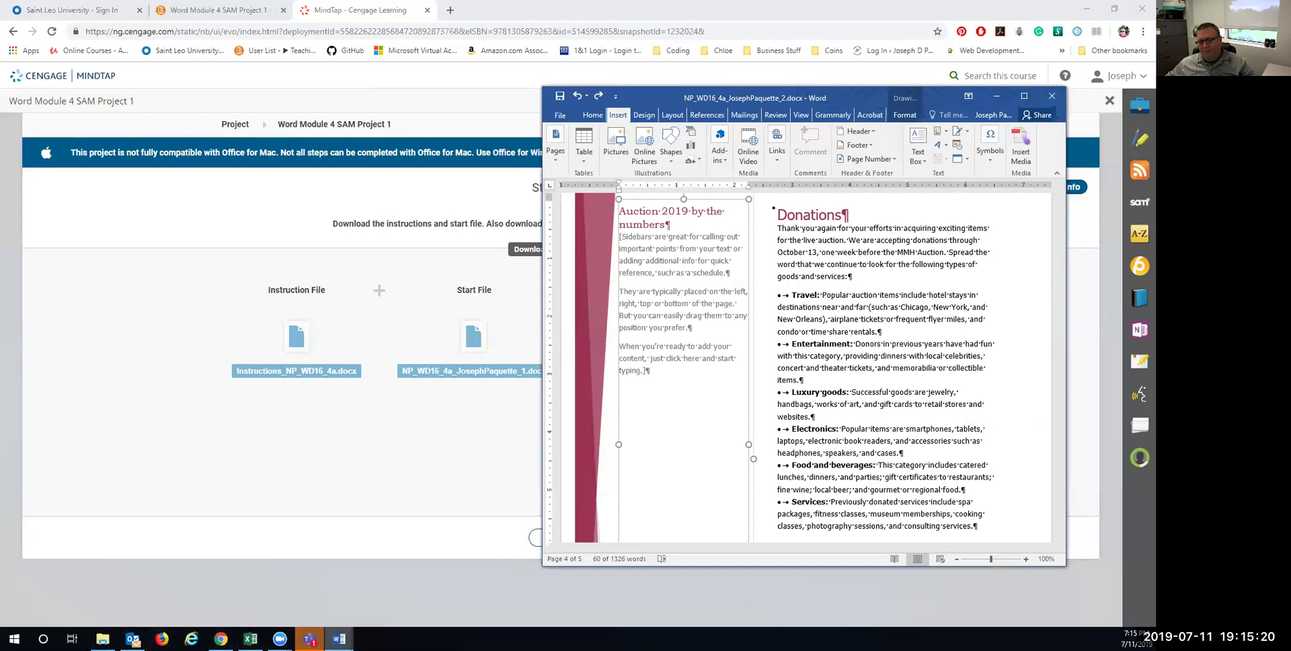
Close the original start document and bring the instructions document up beside the working newsletter.
left_click(338, 639)
mouse_move(339, 596)
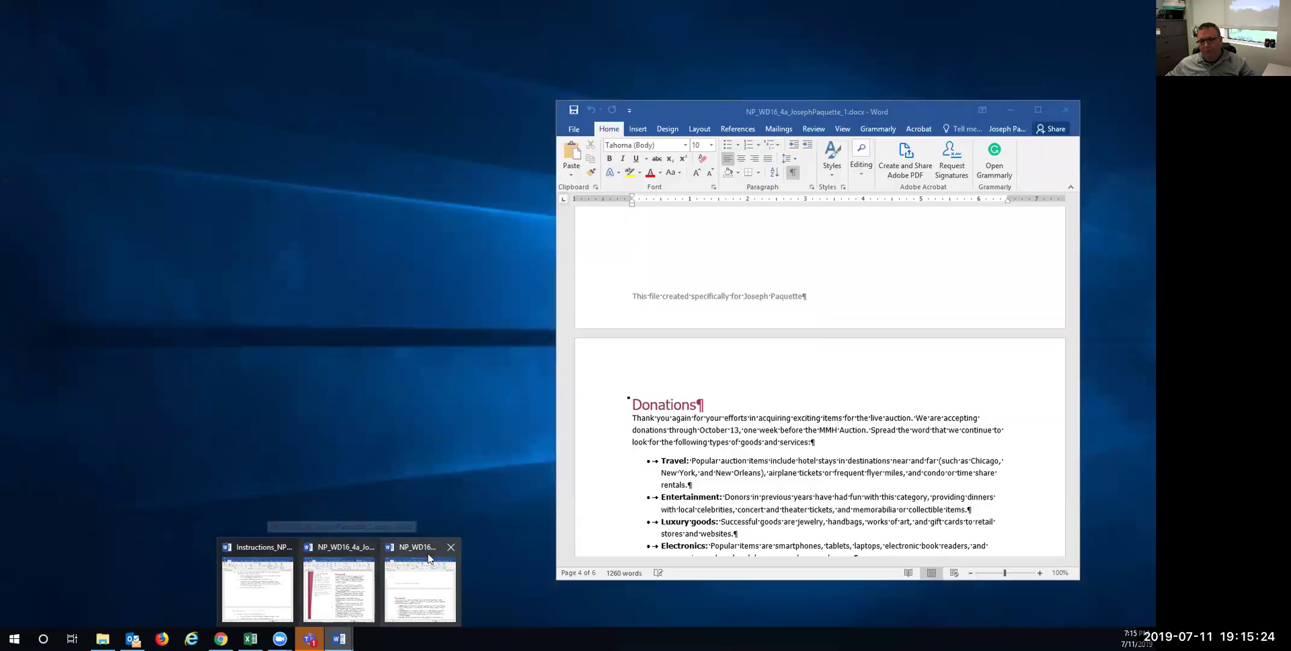
left_click(410, 582)
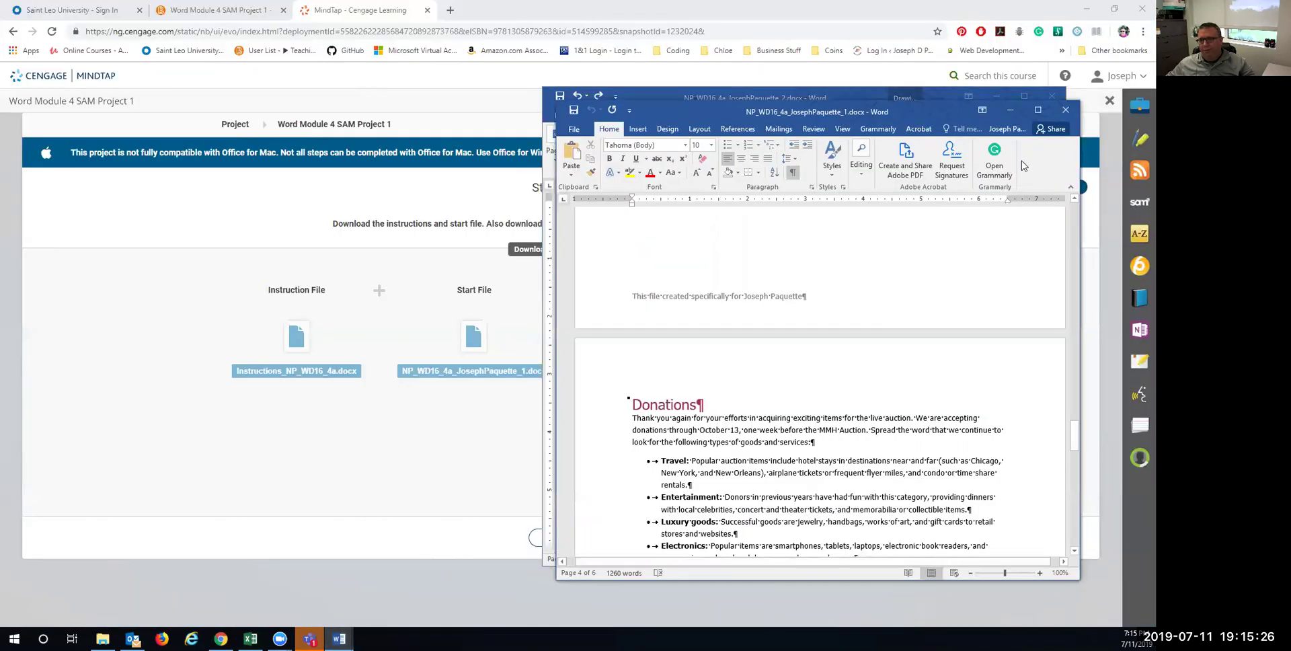
left_click(1065, 110)
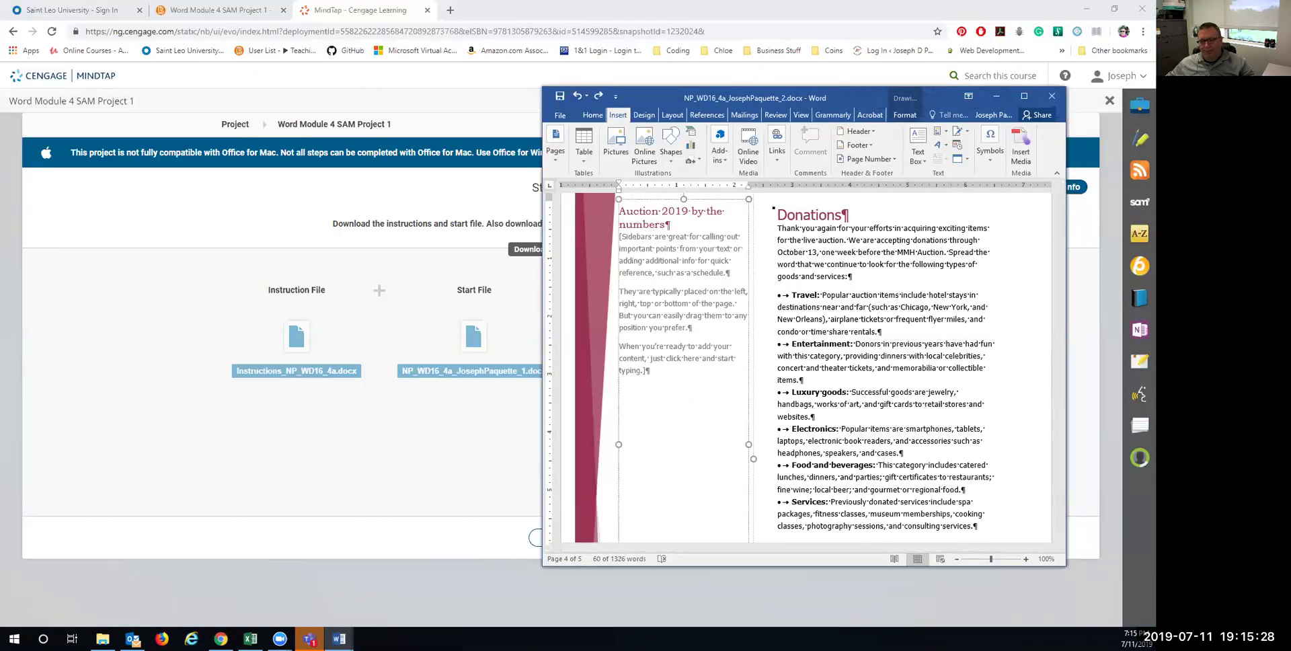
mouse_move(339, 639)
left_click(296, 582)
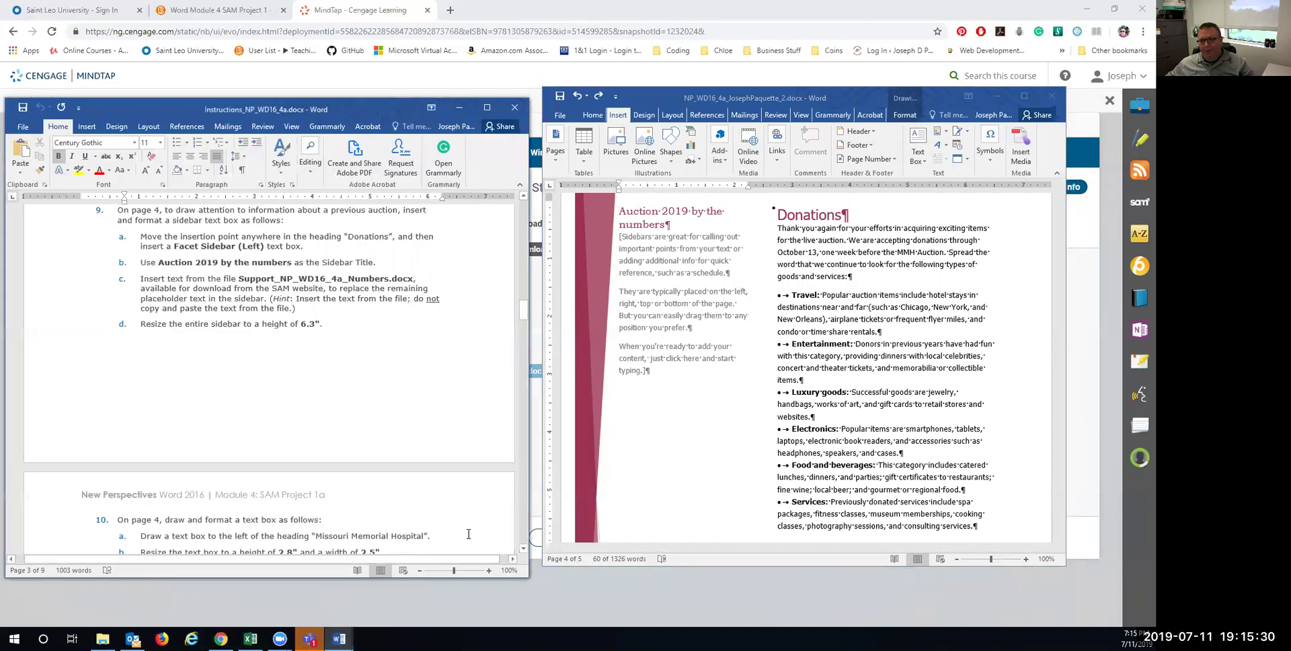
Replace the sidebar's remaining placeholder text by inserting the text from the file Support_NP_WD16_4a_Numbers.docx.
left_click(669, 267)
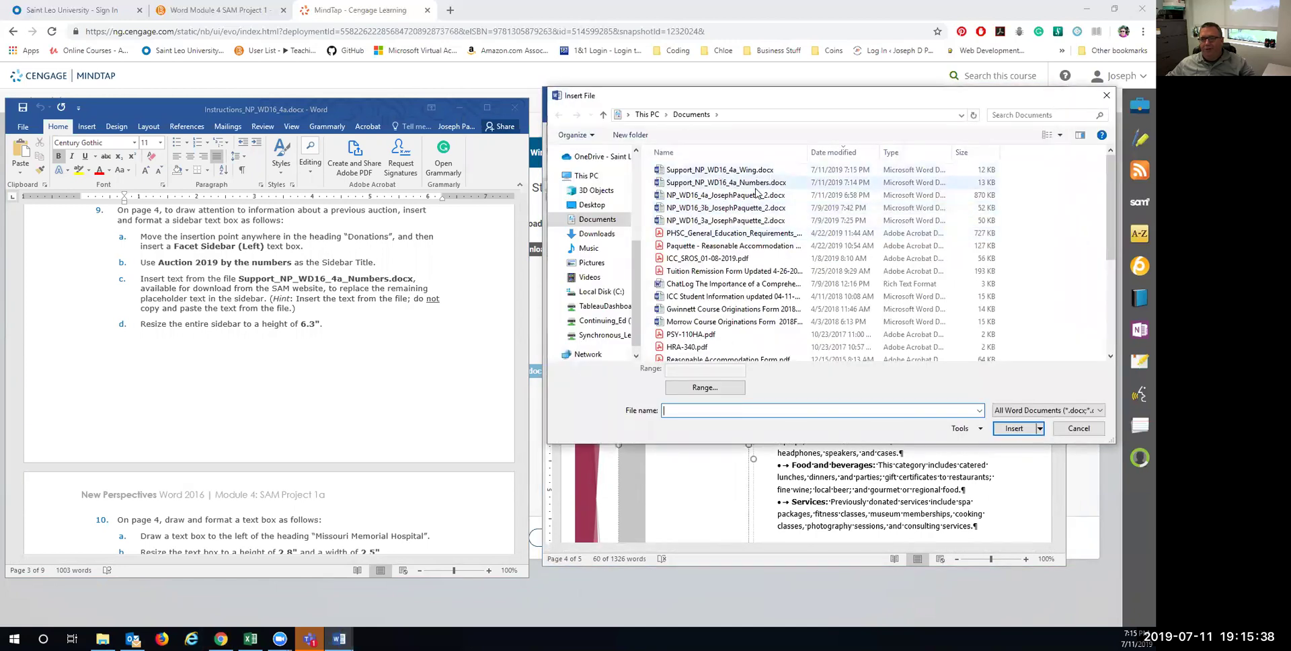
left_click(736, 184)
left_click(1014, 428)
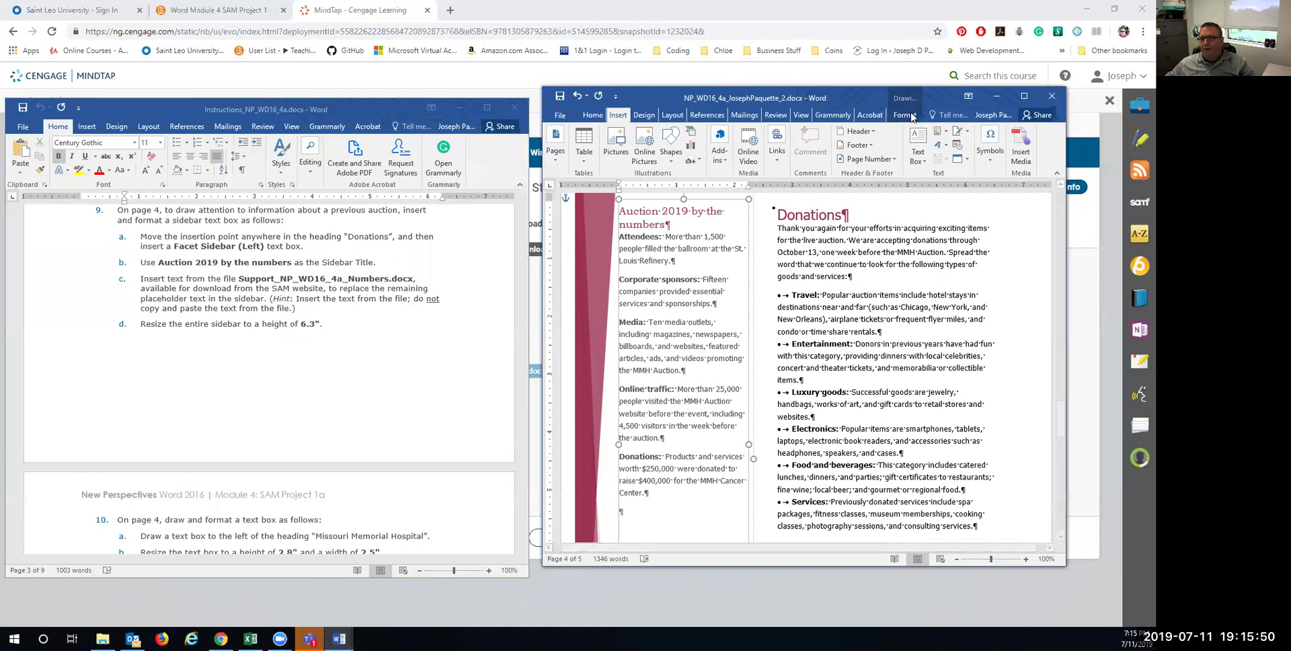
Set the page 4 sidebar's height to 6.3" and bring up instruction 10 about the page 4 text box.
left_click(904, 115)
left_click(1029, 145)
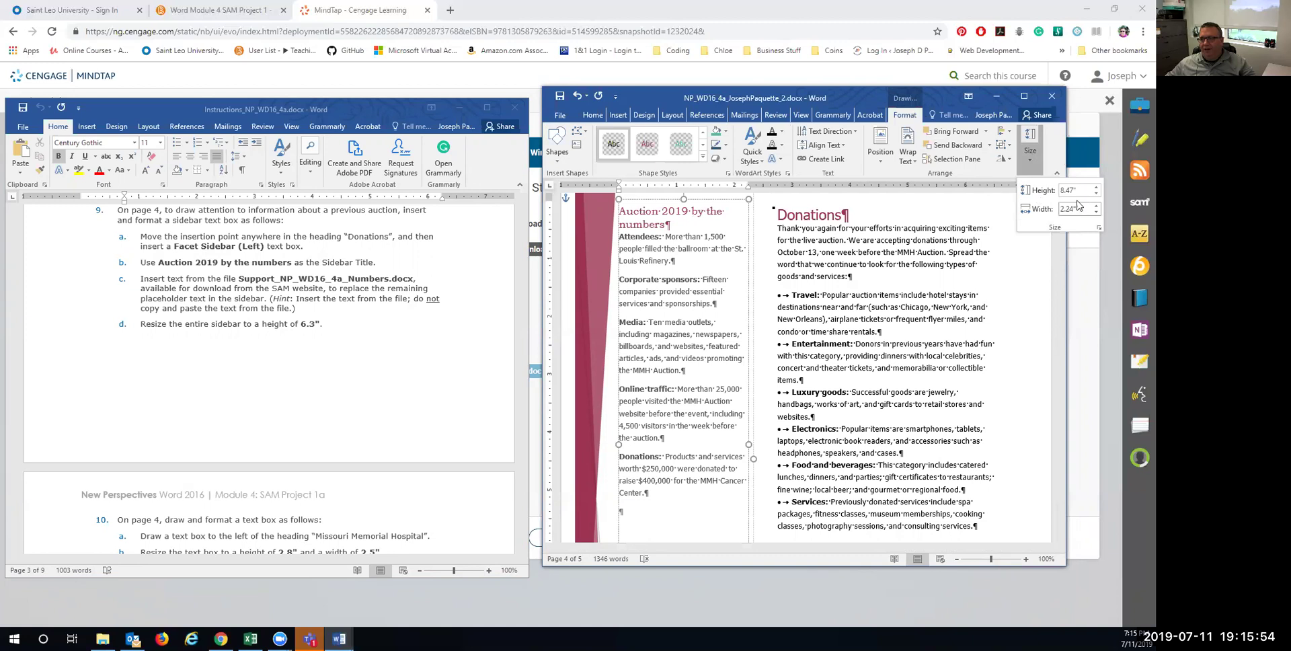
left_click(1056, 191)
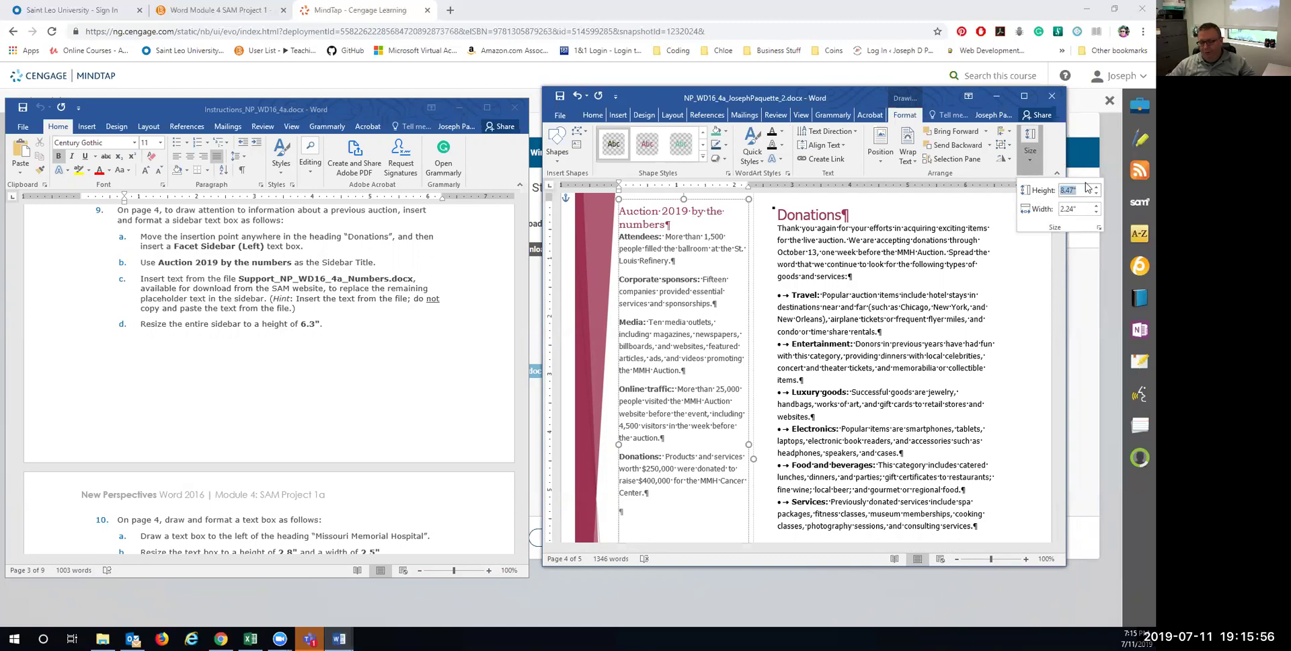
type("6.3")
key("Return")
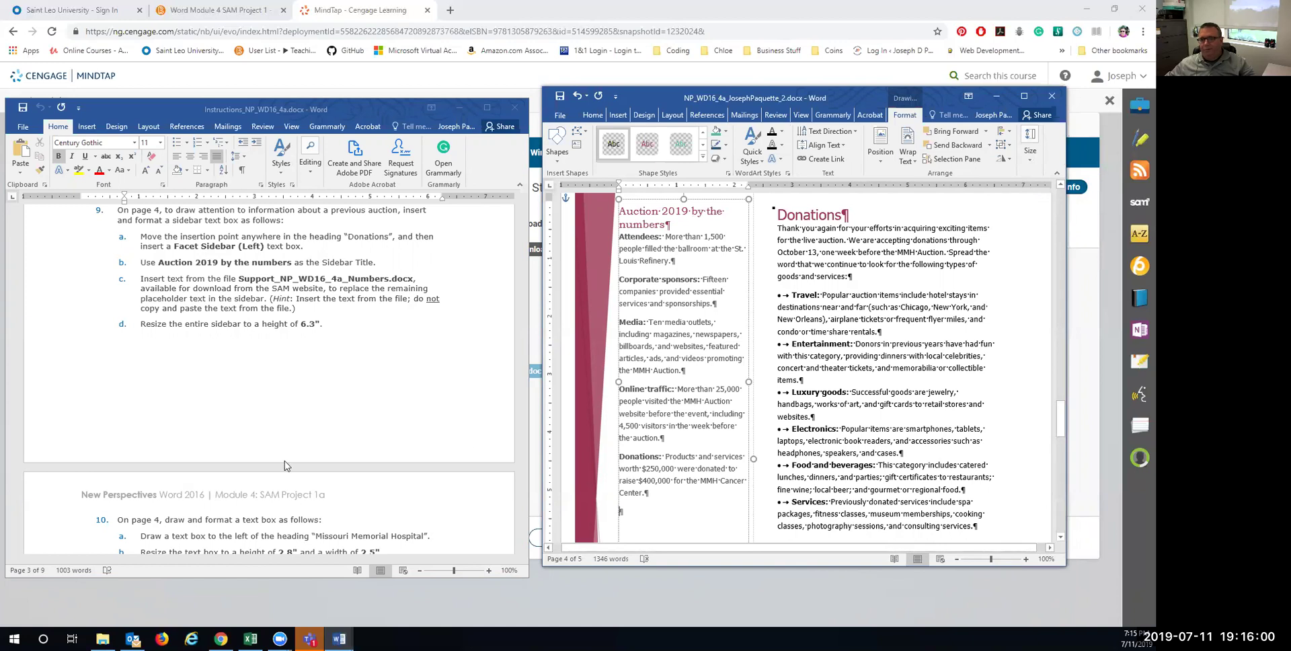
scroll(329, 426, "down", 4)
scroll(329, 426, "down", 5)
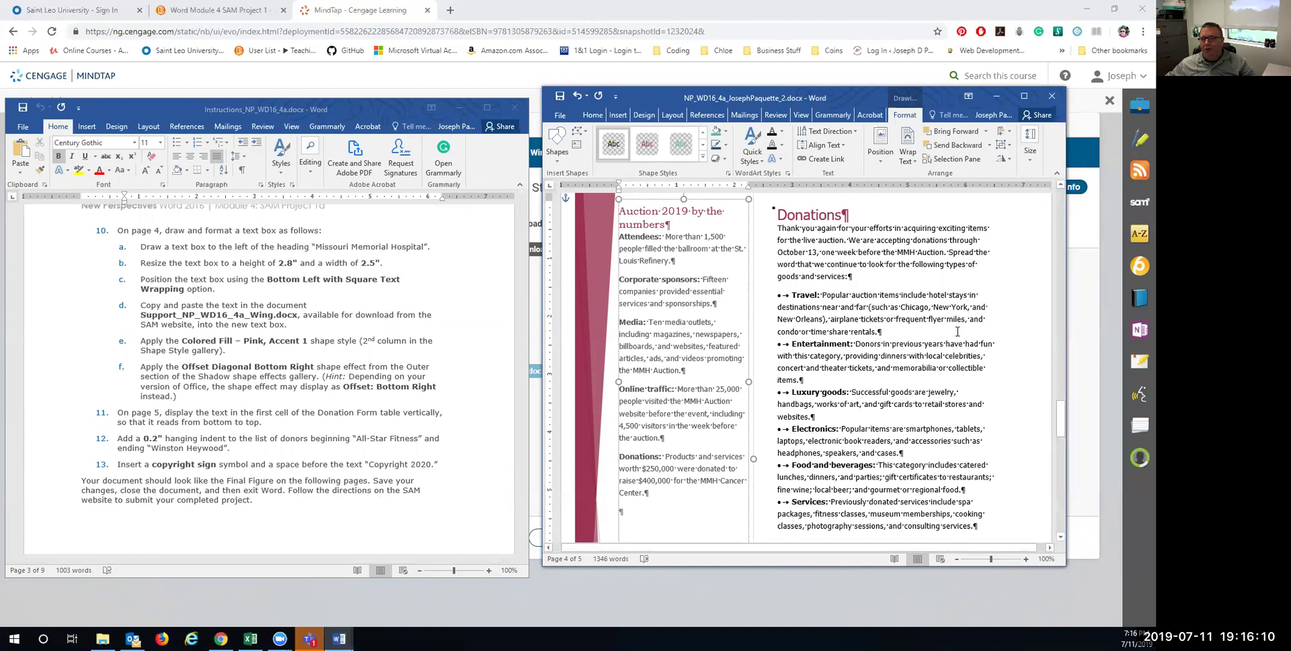
Draw a text box about 2.63" high and 1.06" wide beginning at the page 4 heading "Missouri Memorial Hospital".
scroll(797, 375, "up", 4)
scroll(798, 375, "down", 15)
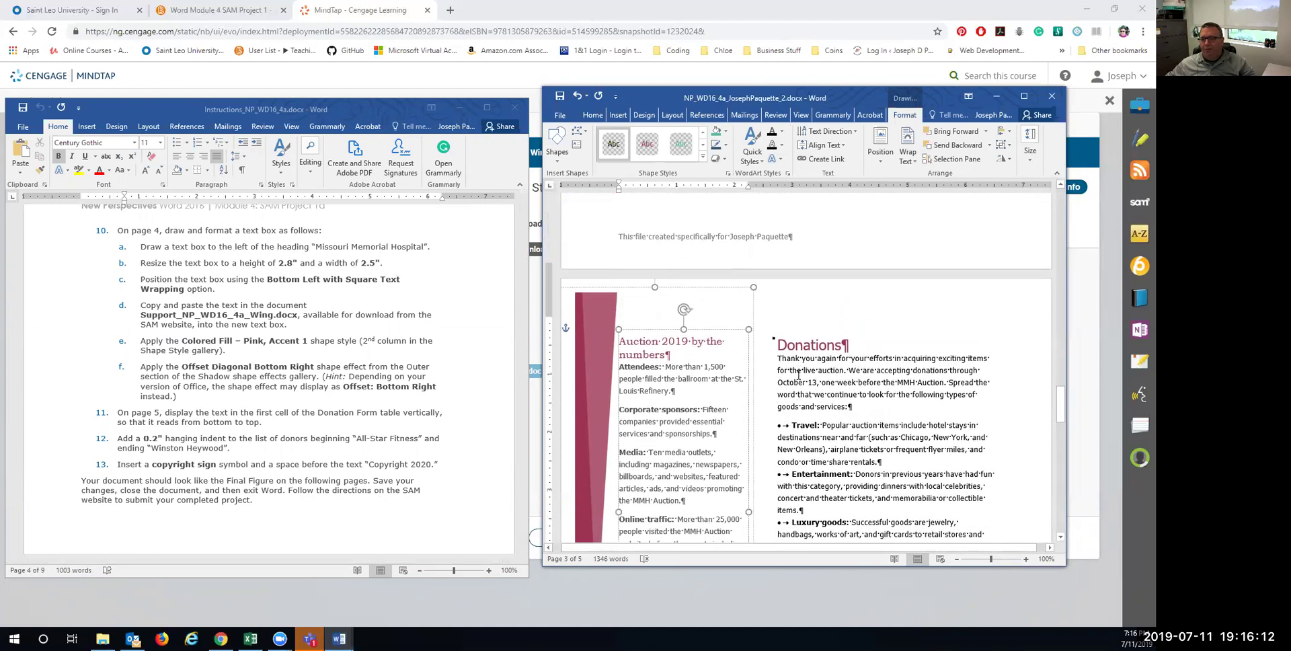
scroll(787, 398, "down", 6)
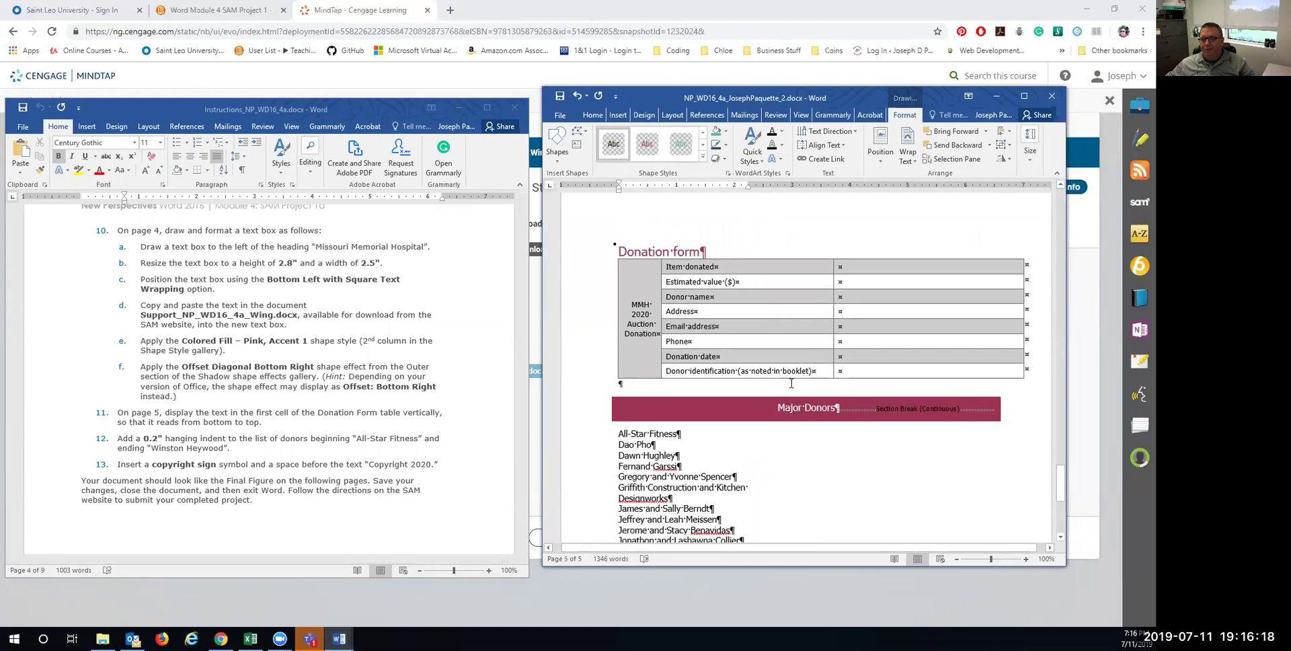
scroll(791, 383, "up", 8)
left_click(846, 344)
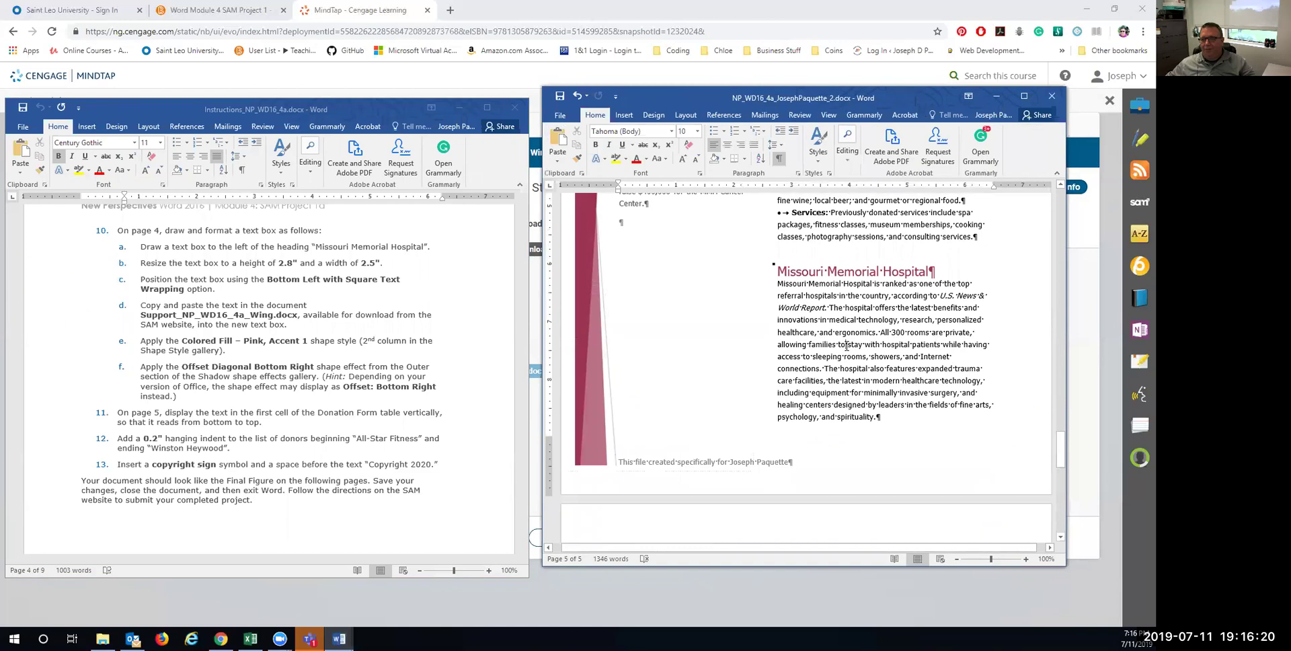
scroll(847, 344, "up", 6)
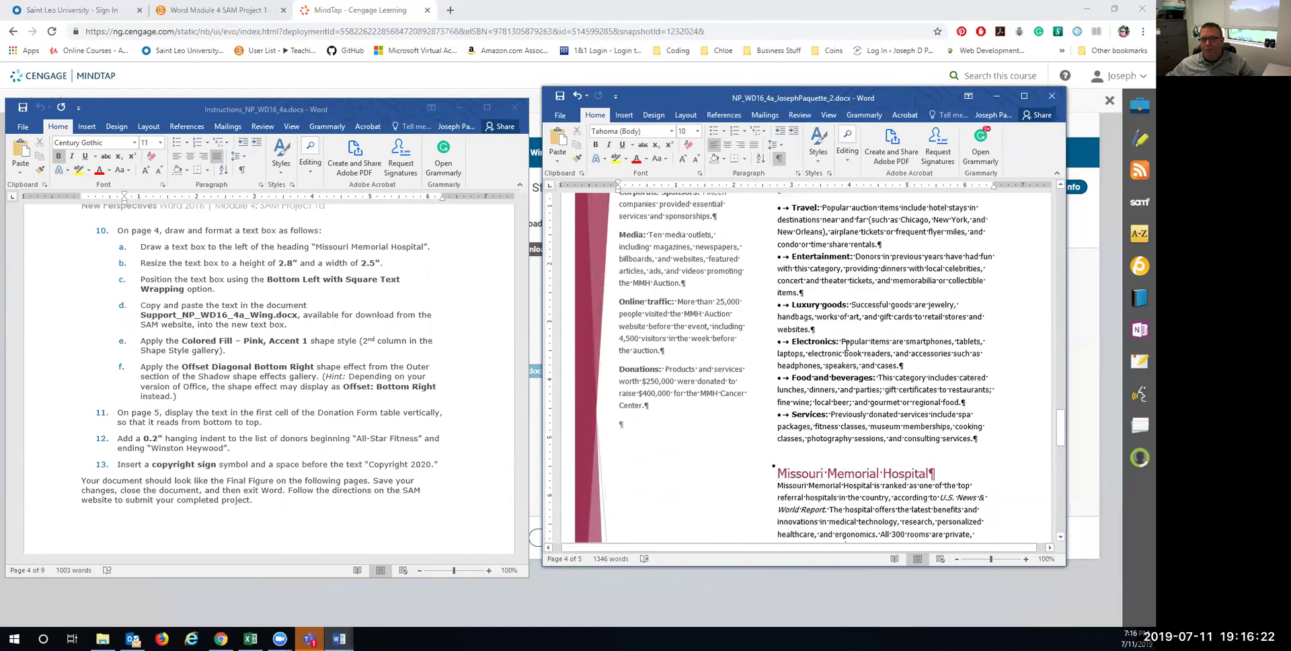
scroll(846, 344, "up", 3)
scroll(847, 345, "down", 3)
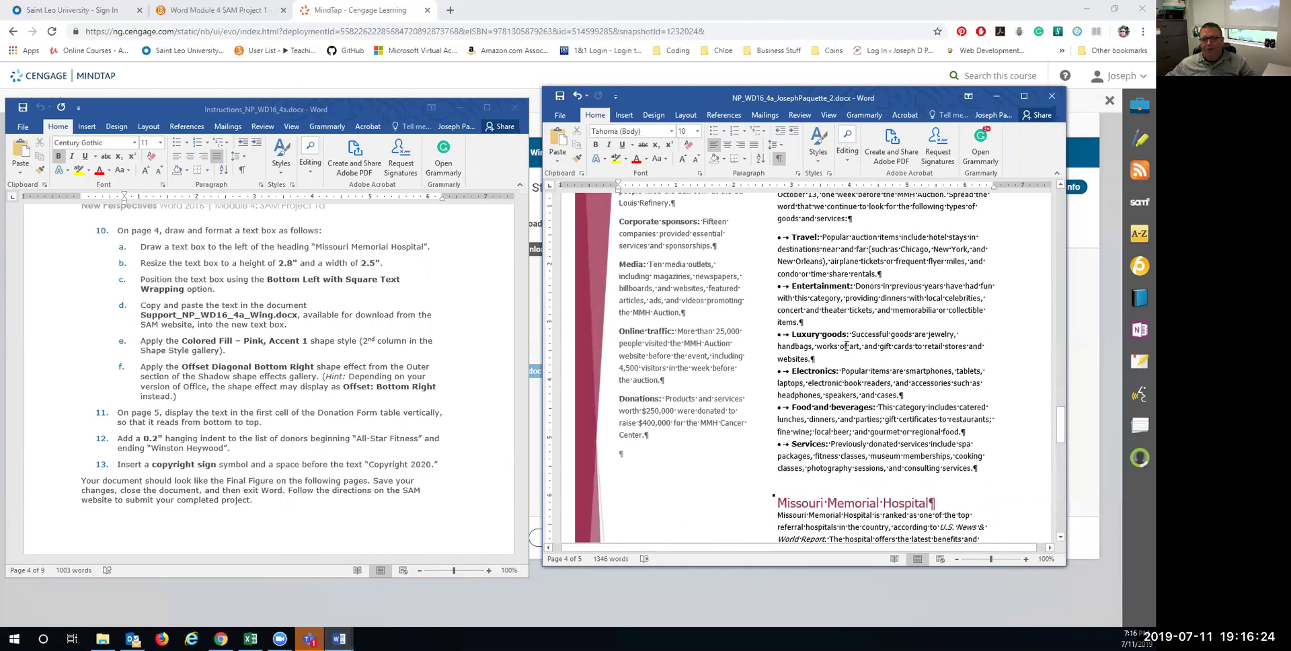
scroll(846, 346, "down", 1)
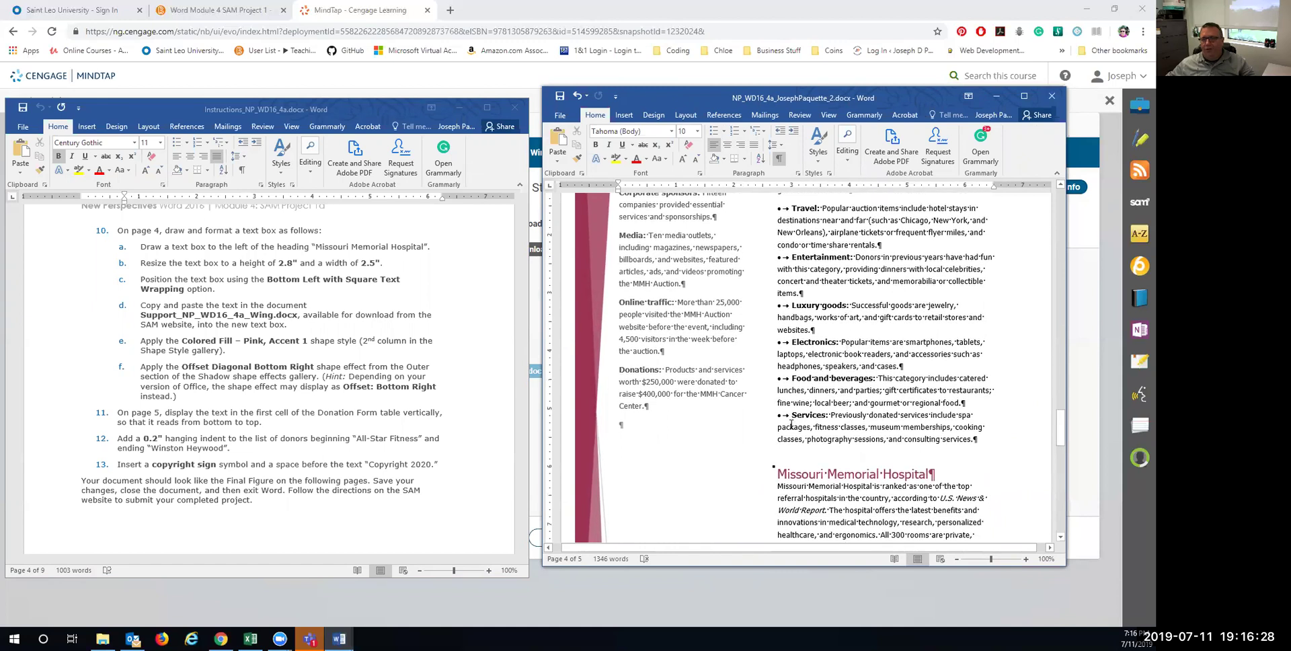
scroll(791, 425, "down", 5)
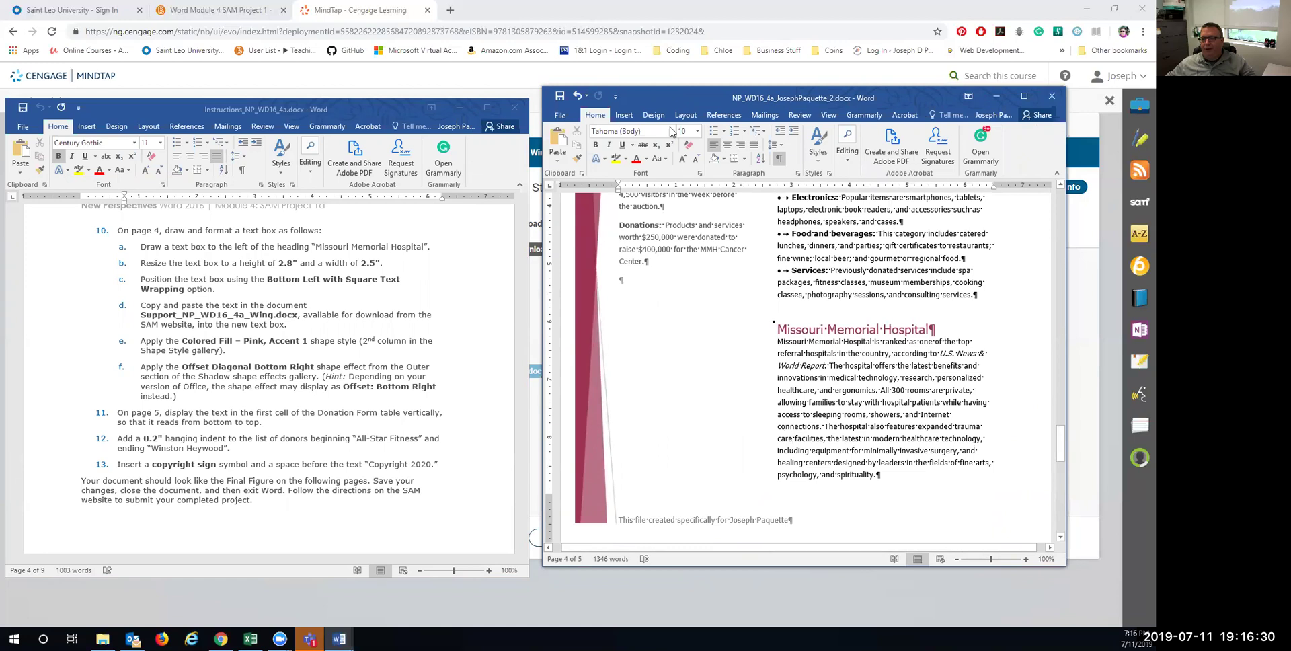
left_click(624, 115)
left_click(926, 164)
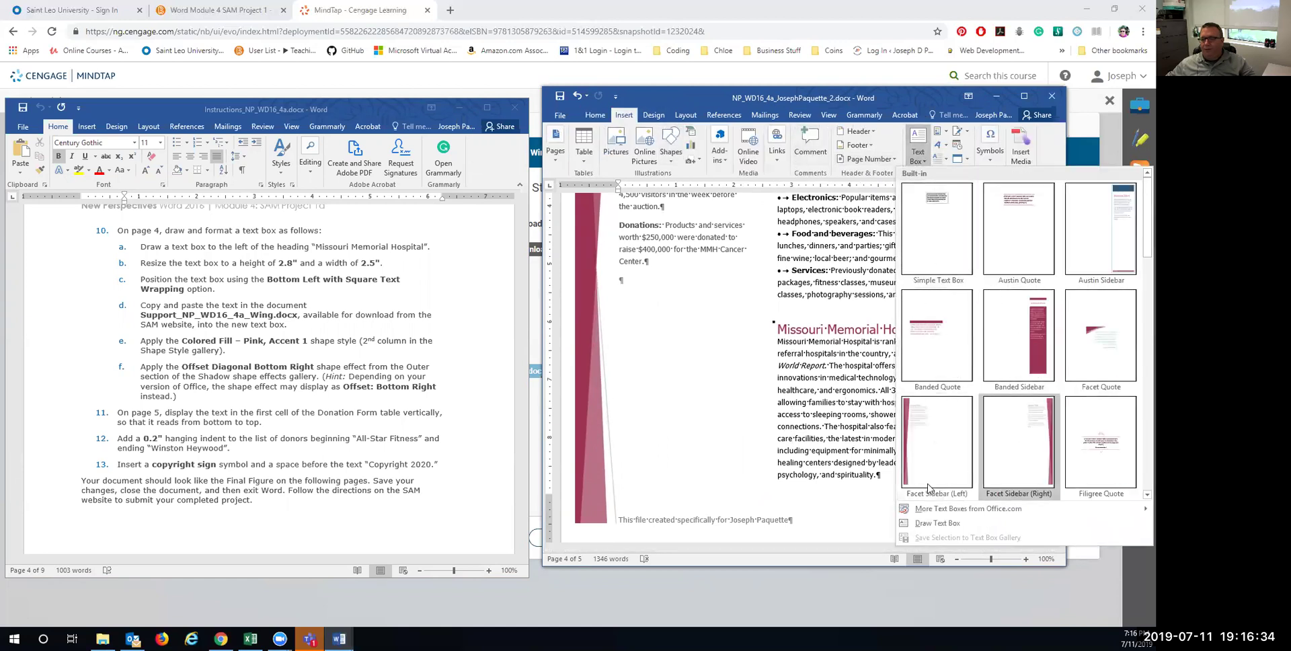
left_click(929, 523)
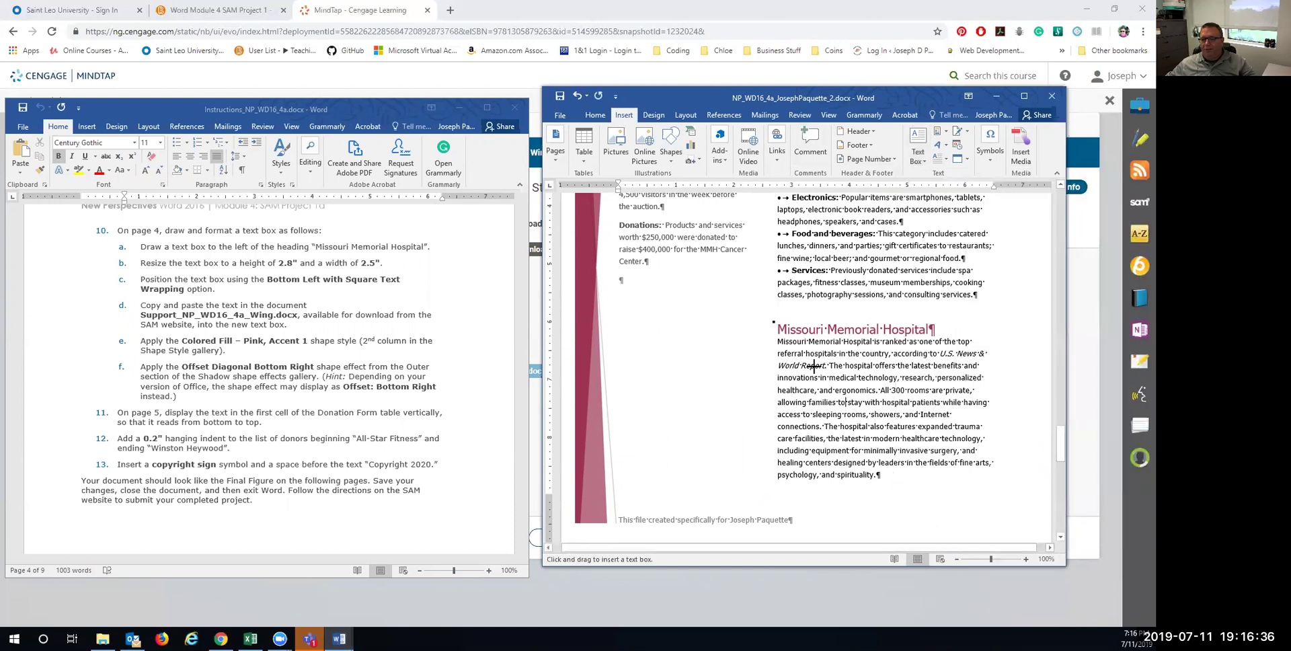
mouse_move(777, 326)
left_mouse_down()
mouse_move(827, 410)
mouse_move(840, 478)
left_mouse_up()
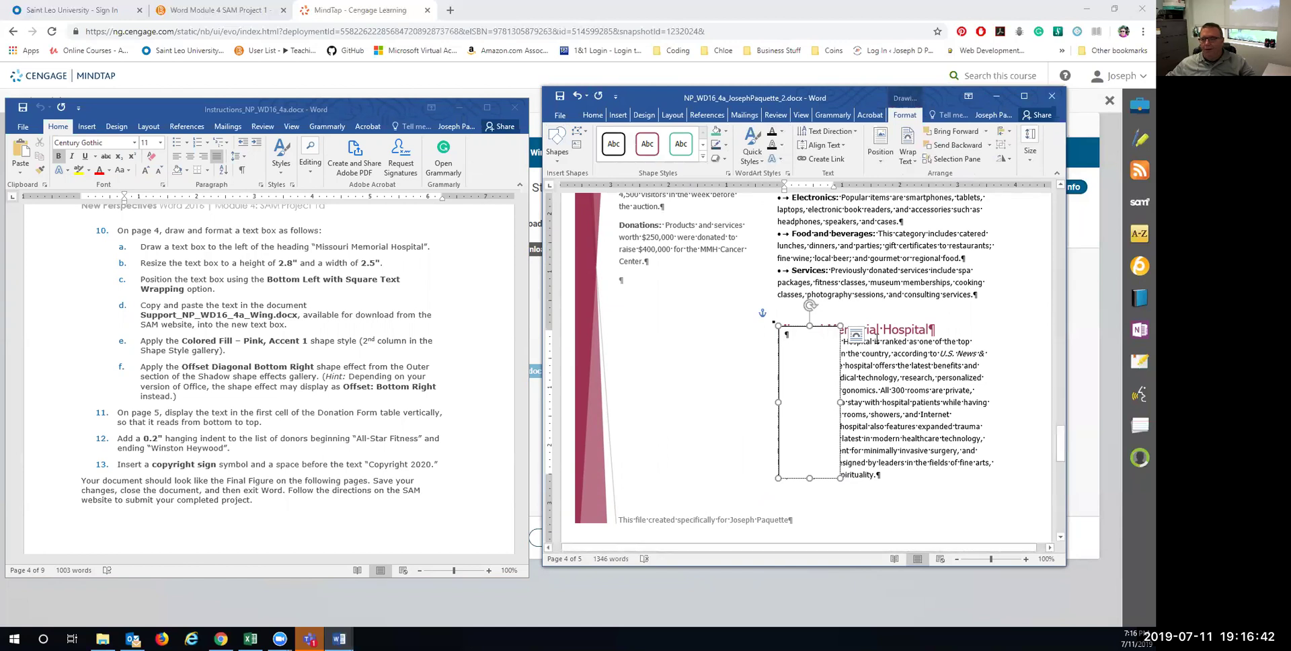
Resize the new text box to a height of 2.8" and a width of 2.5".
left_click(1029, 144)
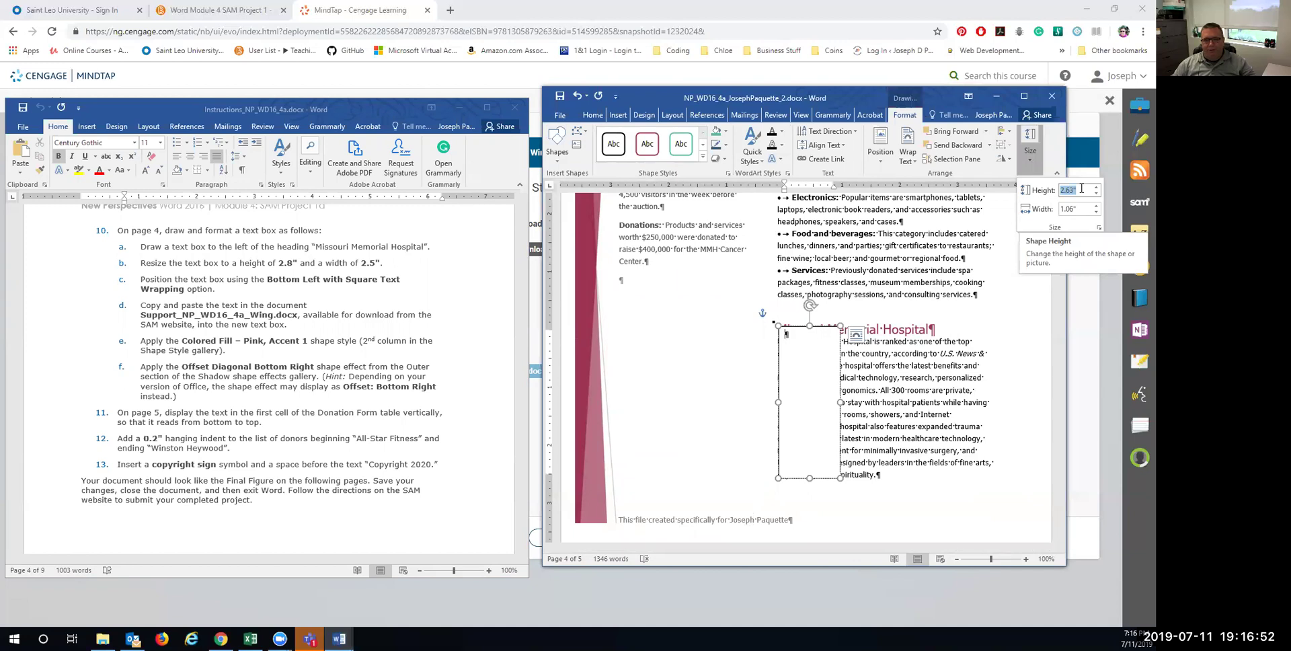
type("2.8")
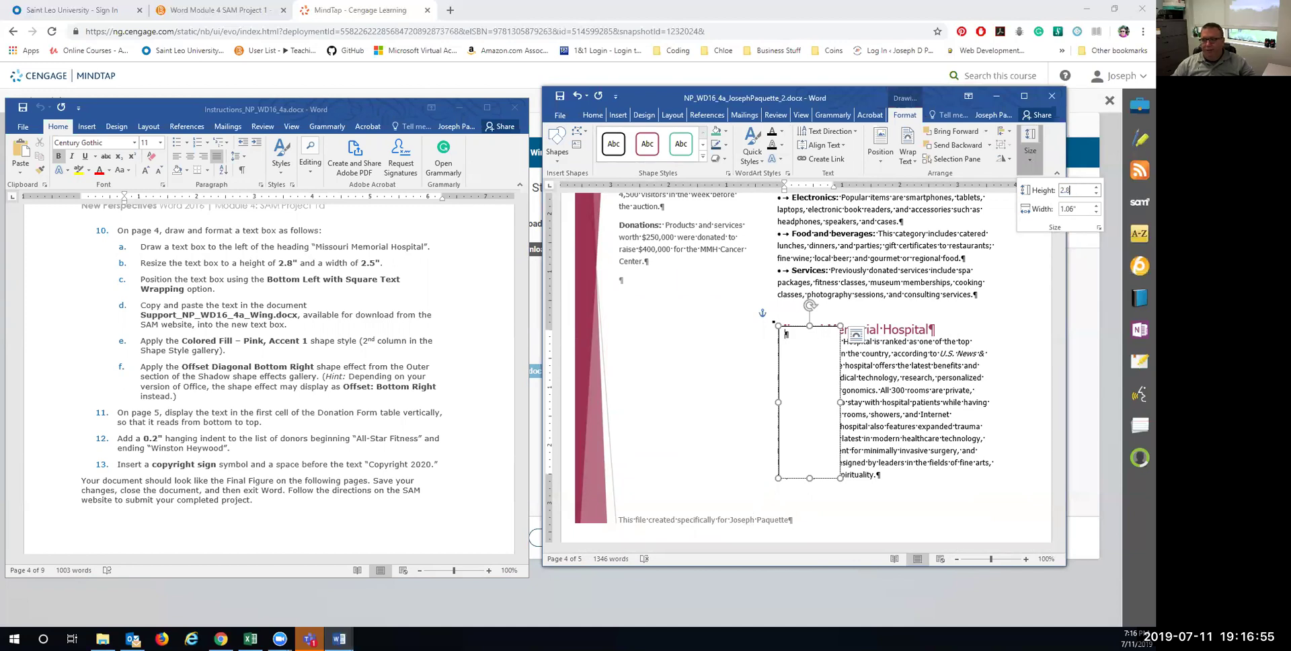
key("Return")
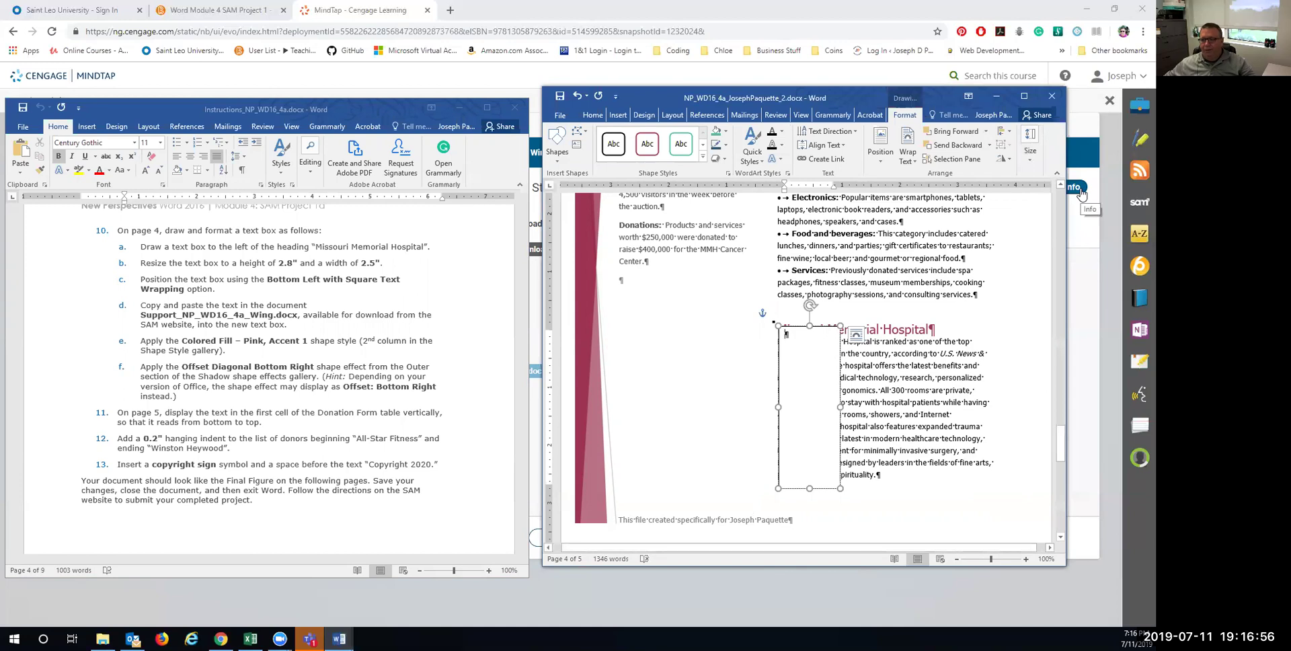
left_click(1023, 165)
left_click(1072, 210)
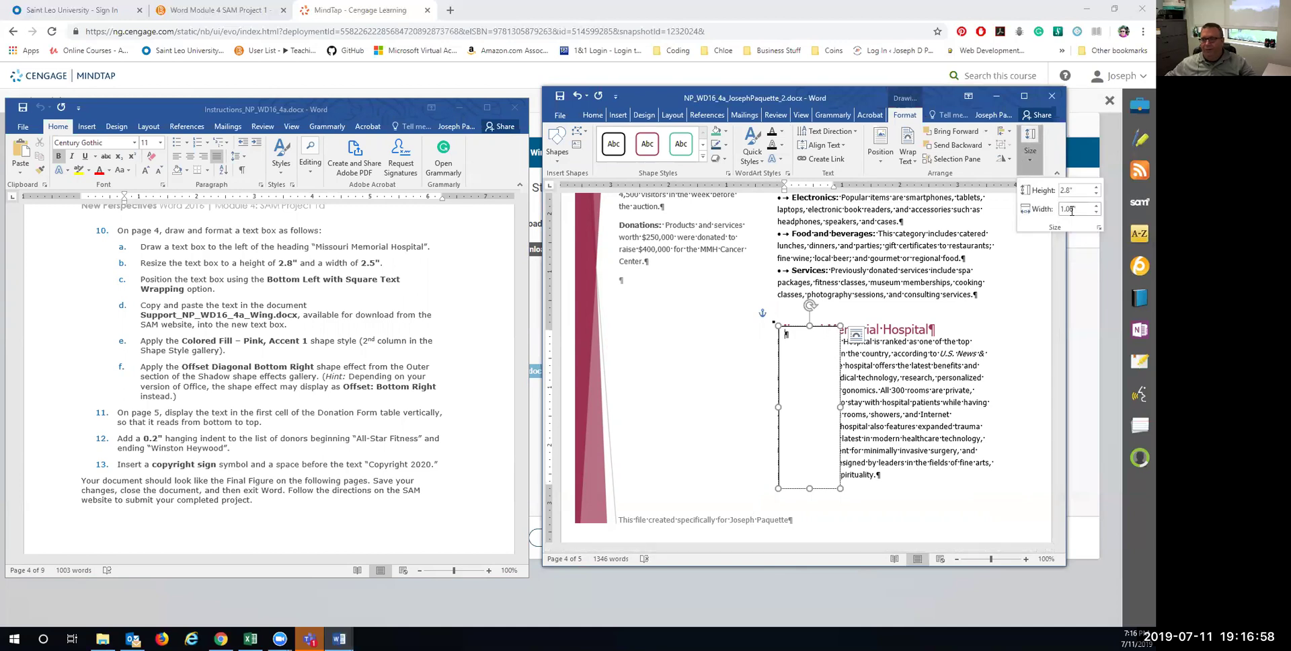
type("2.5")
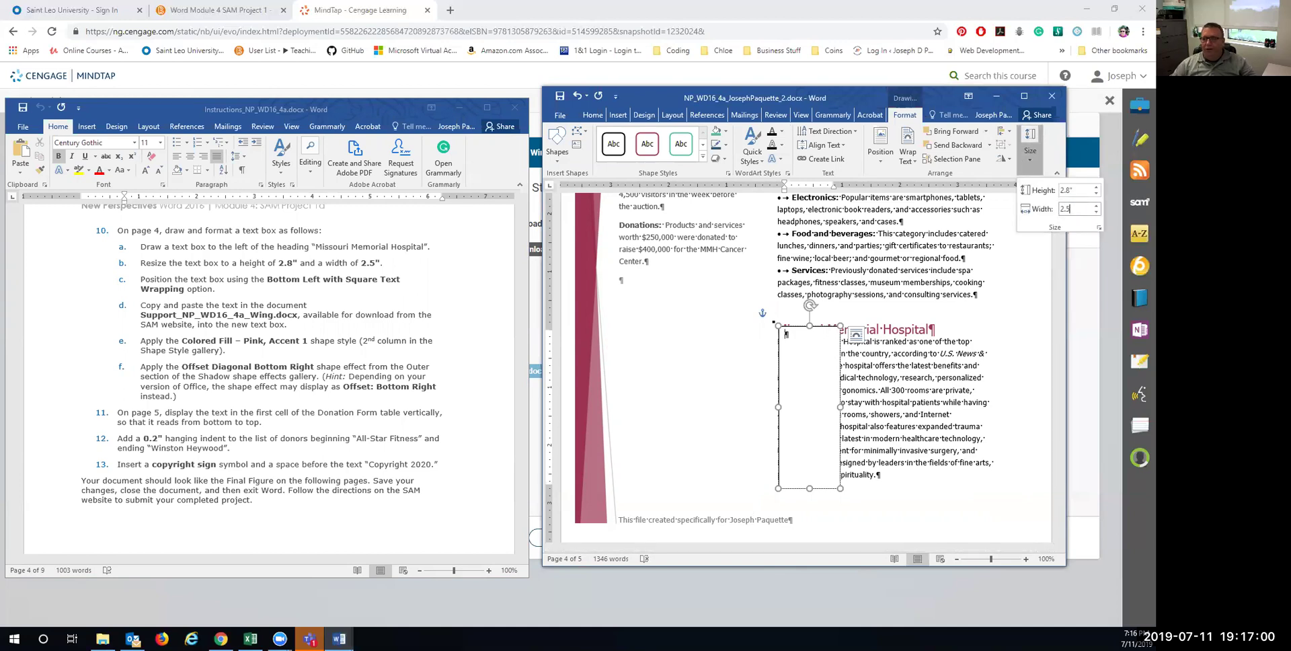
key("Return")
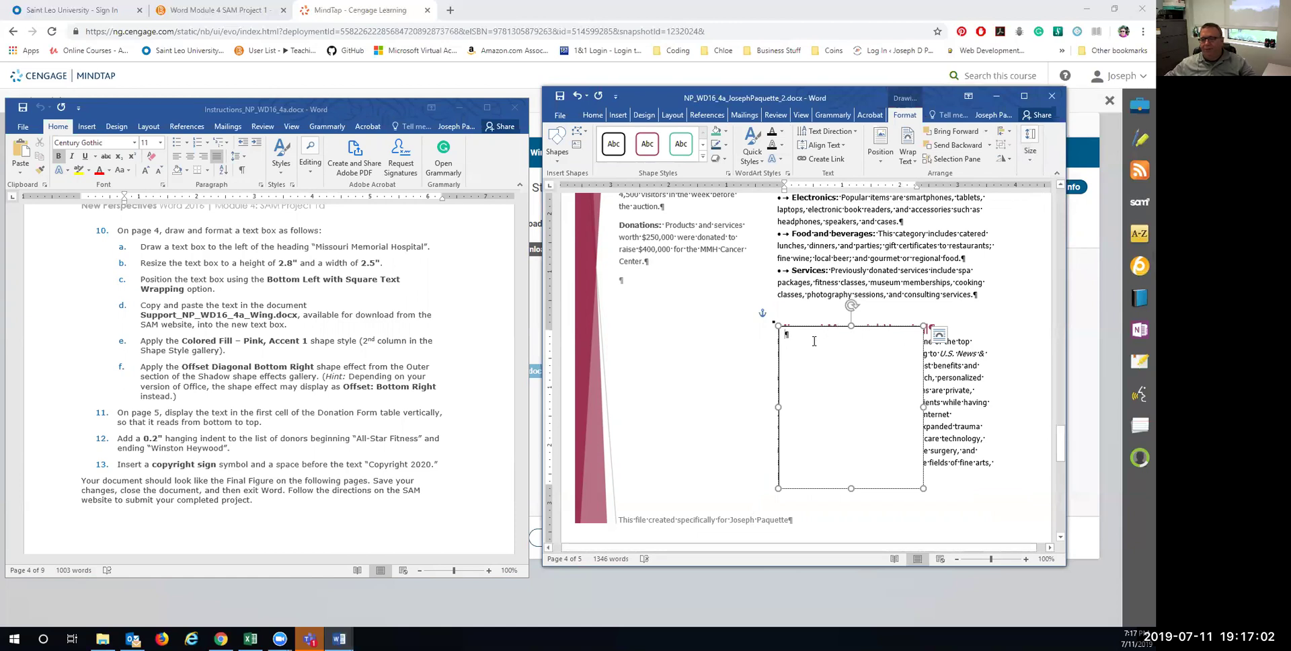
Position the text box in Bottom Left with Square Text Wrapping.
left_click_drag(808, 325, 646, 326)
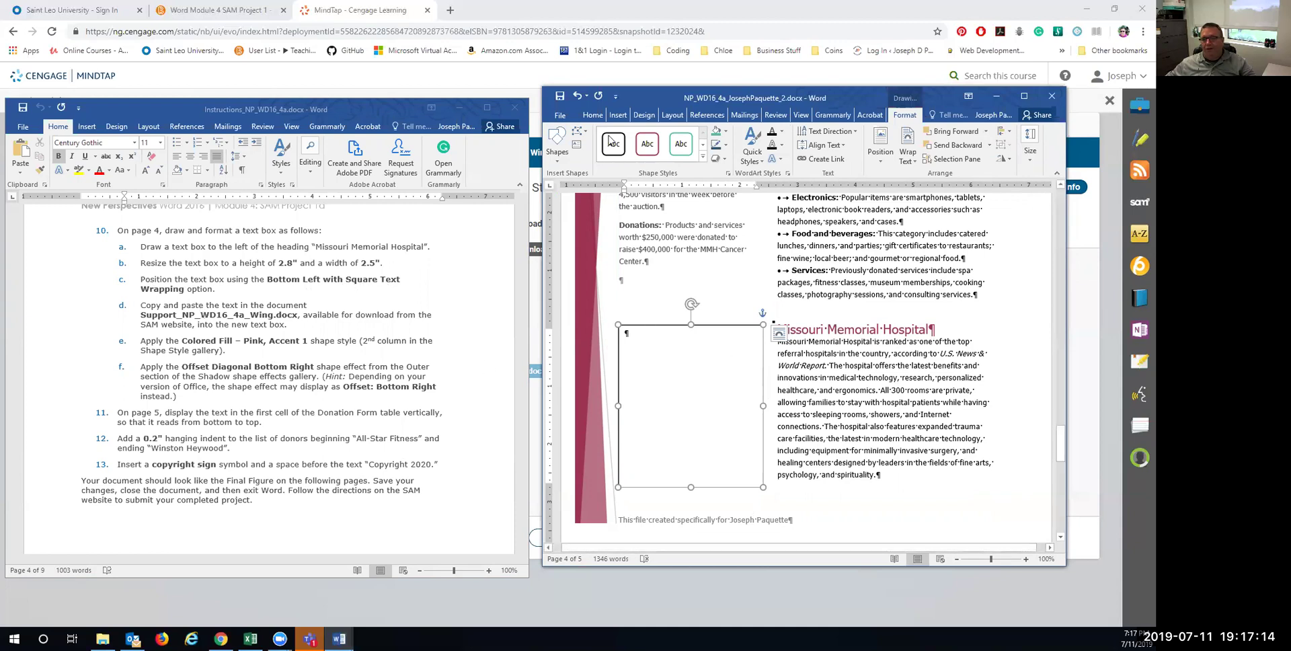
left_click(576, 95)
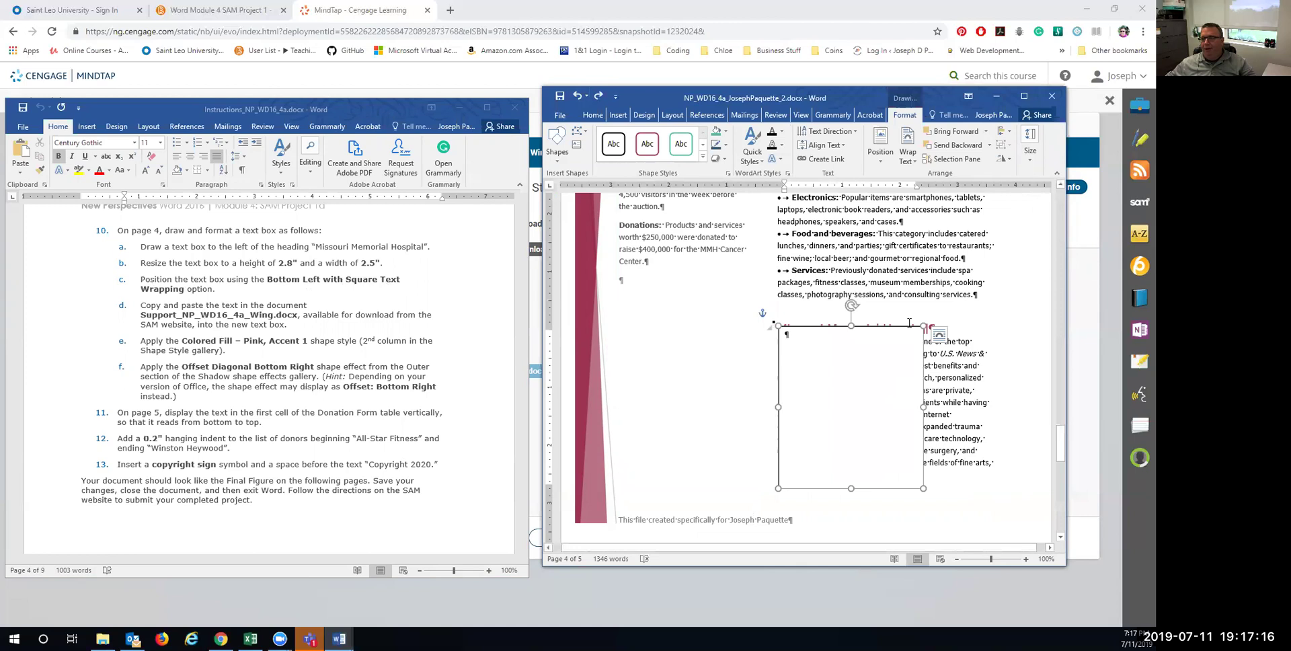
left_click(913, 160)
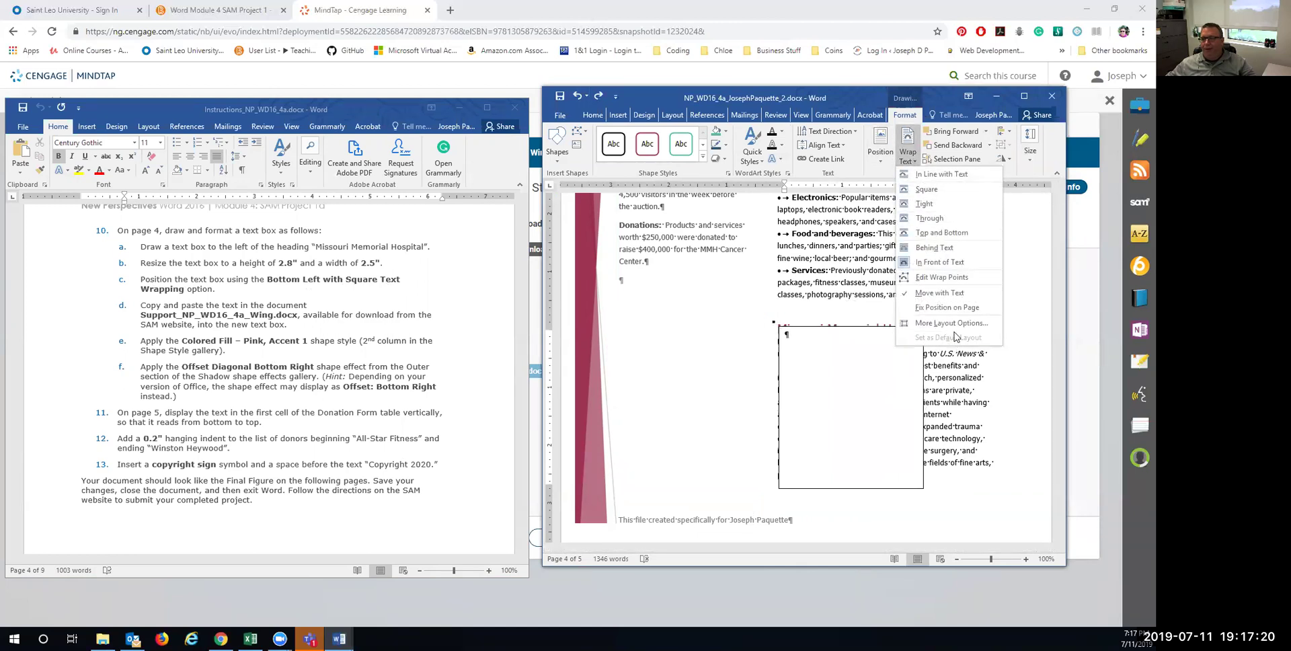
left_click(880, 142)
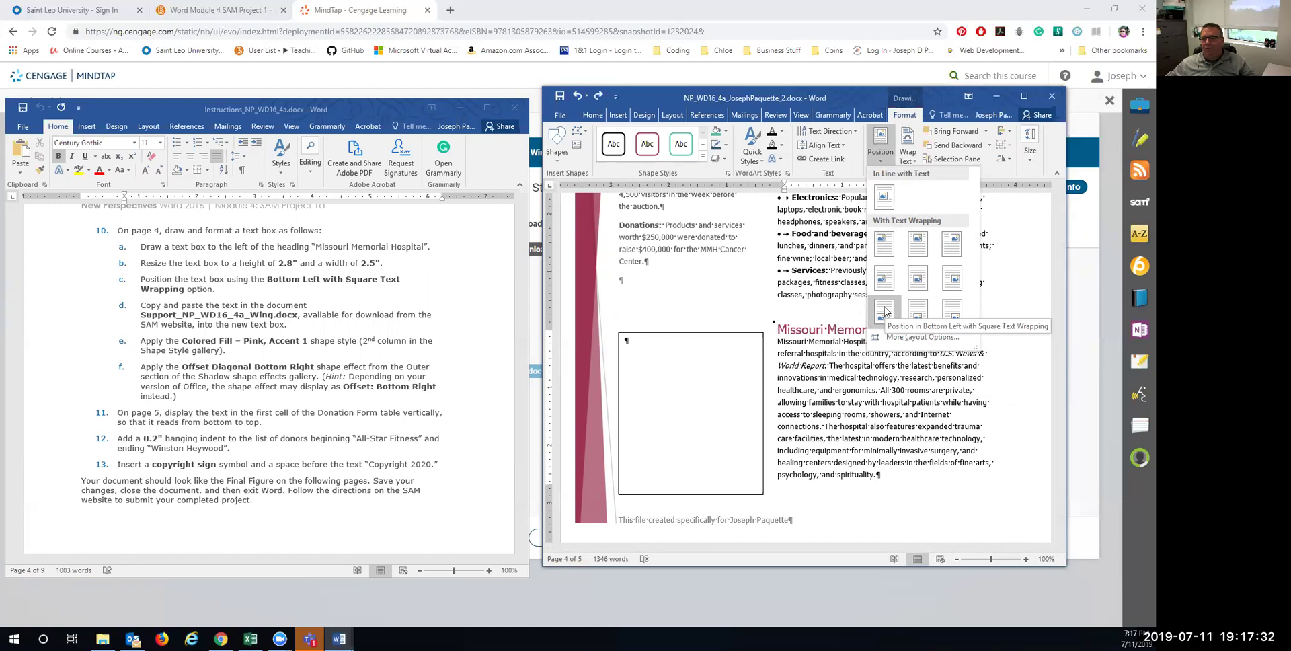
left_click(883, 310)
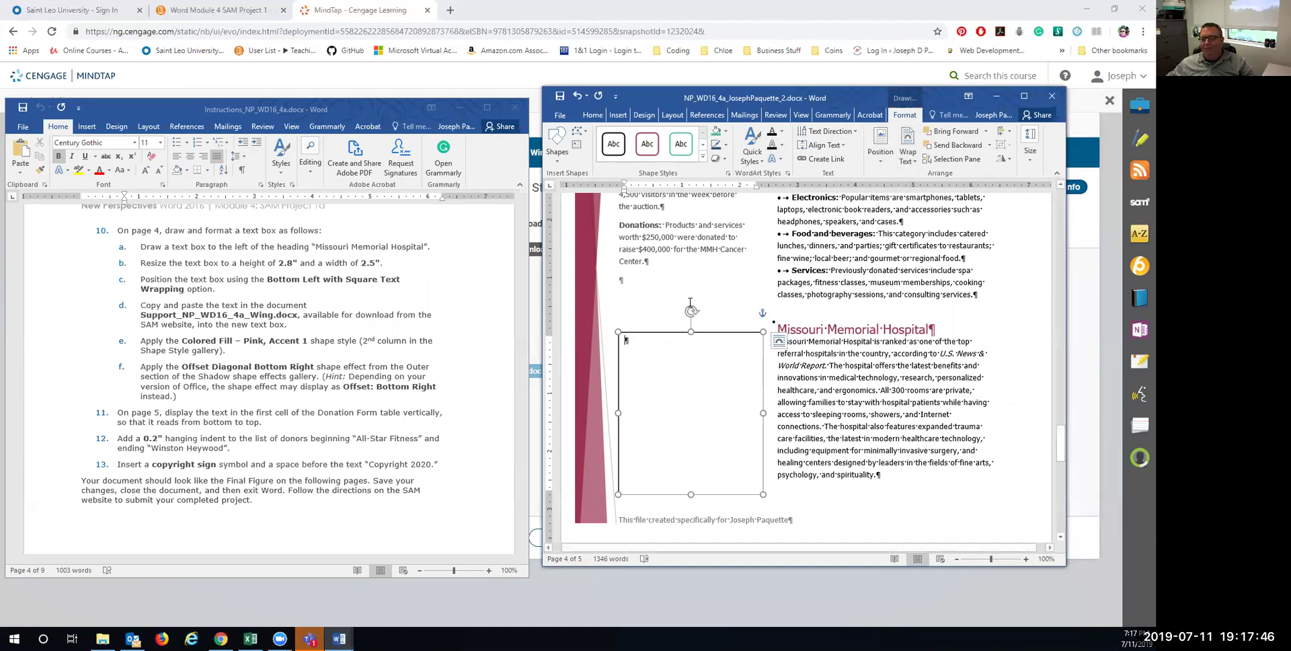
Open Support_NP_WD16_4a_Wing.docx from the Documents folder, copy its paragraph and paste it into the new text box.
left_click(103, 639)
left_click(73, 273)
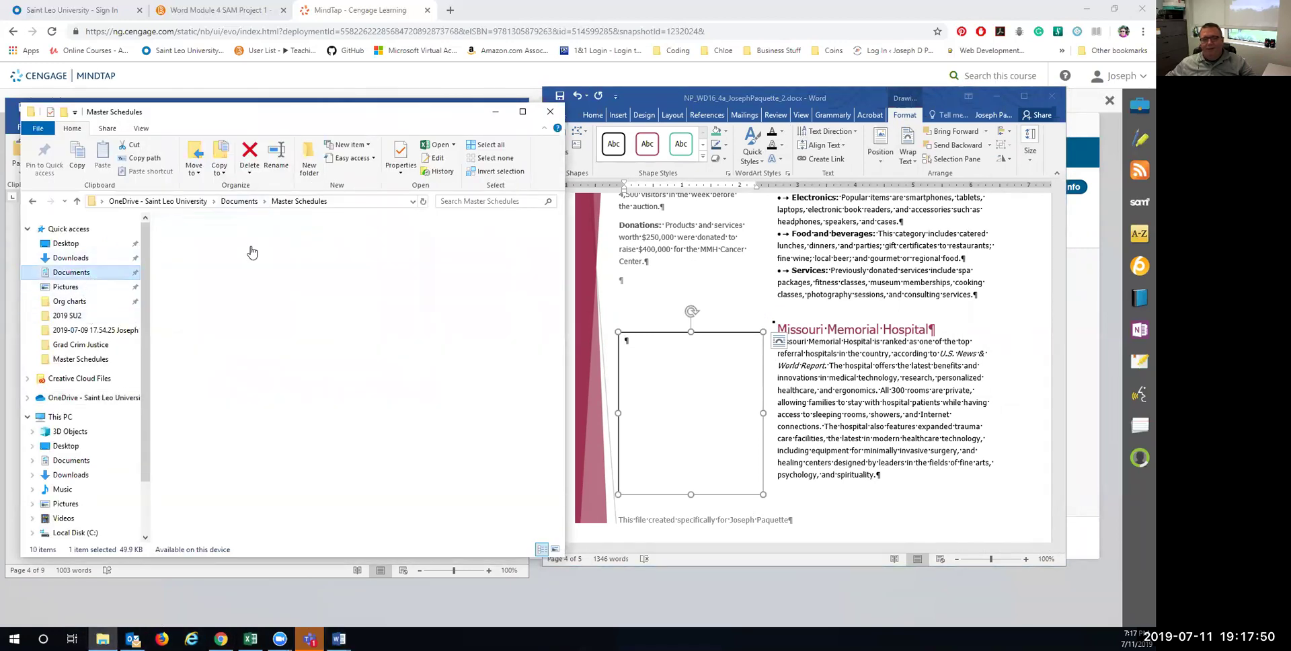
double_click(249, 239)
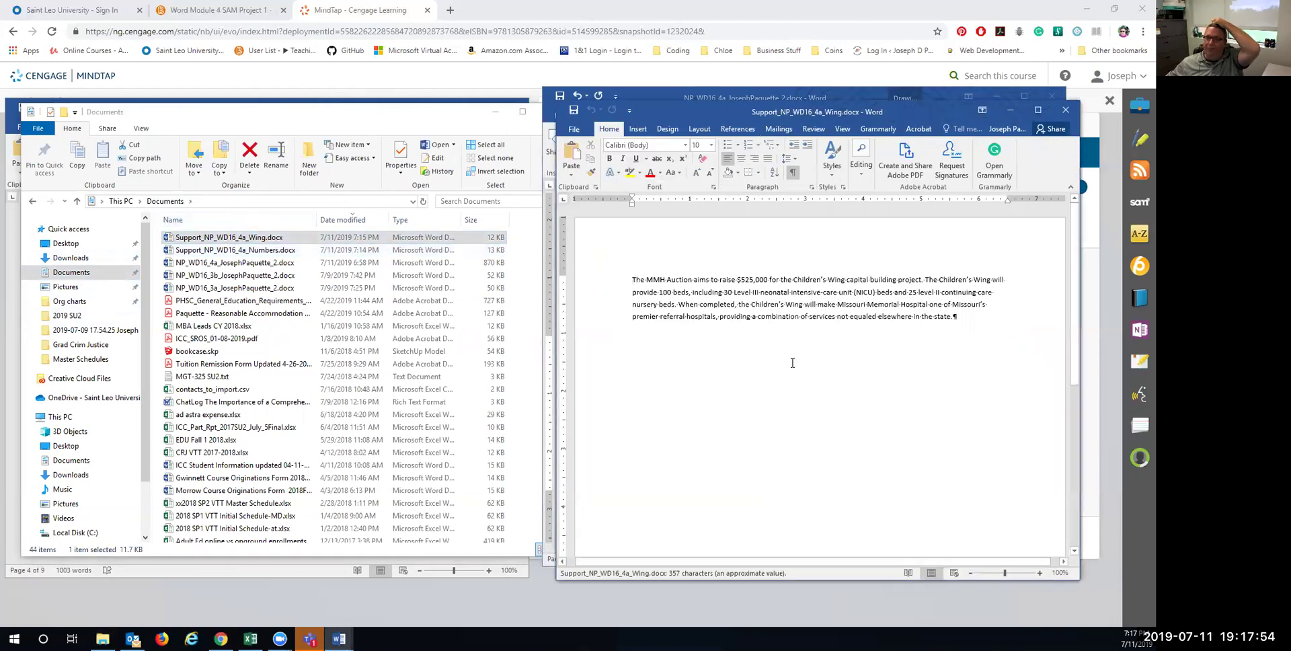
left_click_drag(980, 320, 627, 265)
key("ctrl+c")
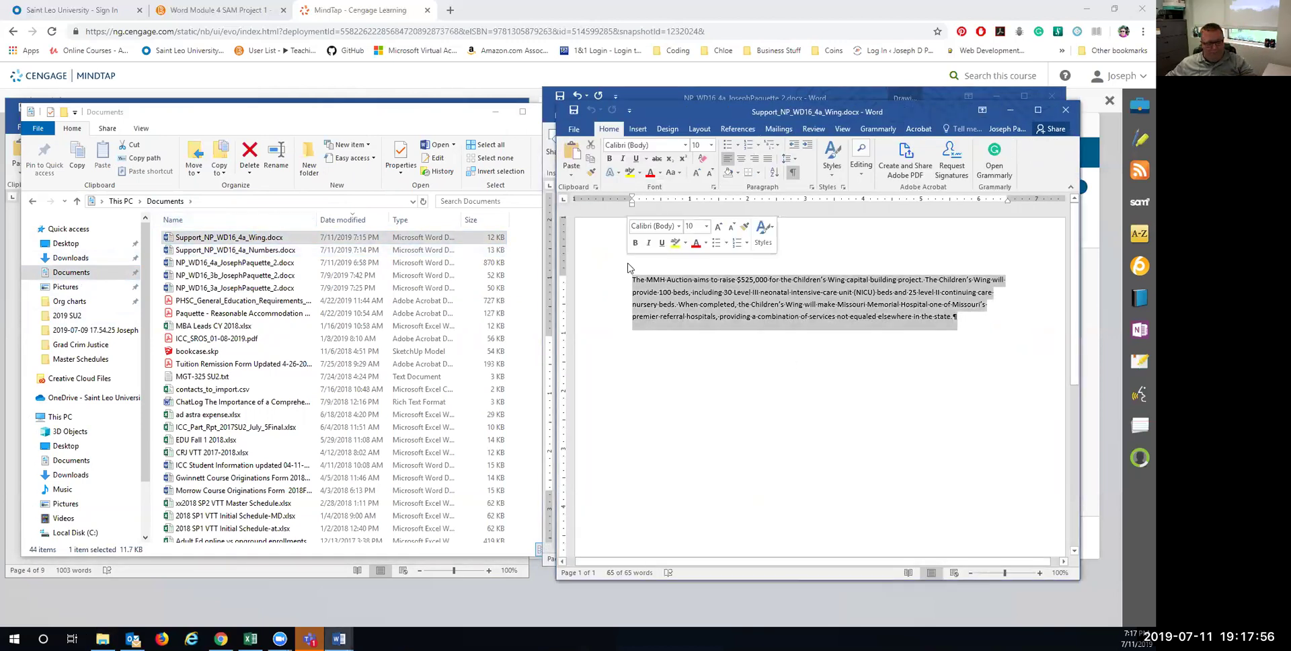
left_click(1010, 109)
key("ctrl+v")
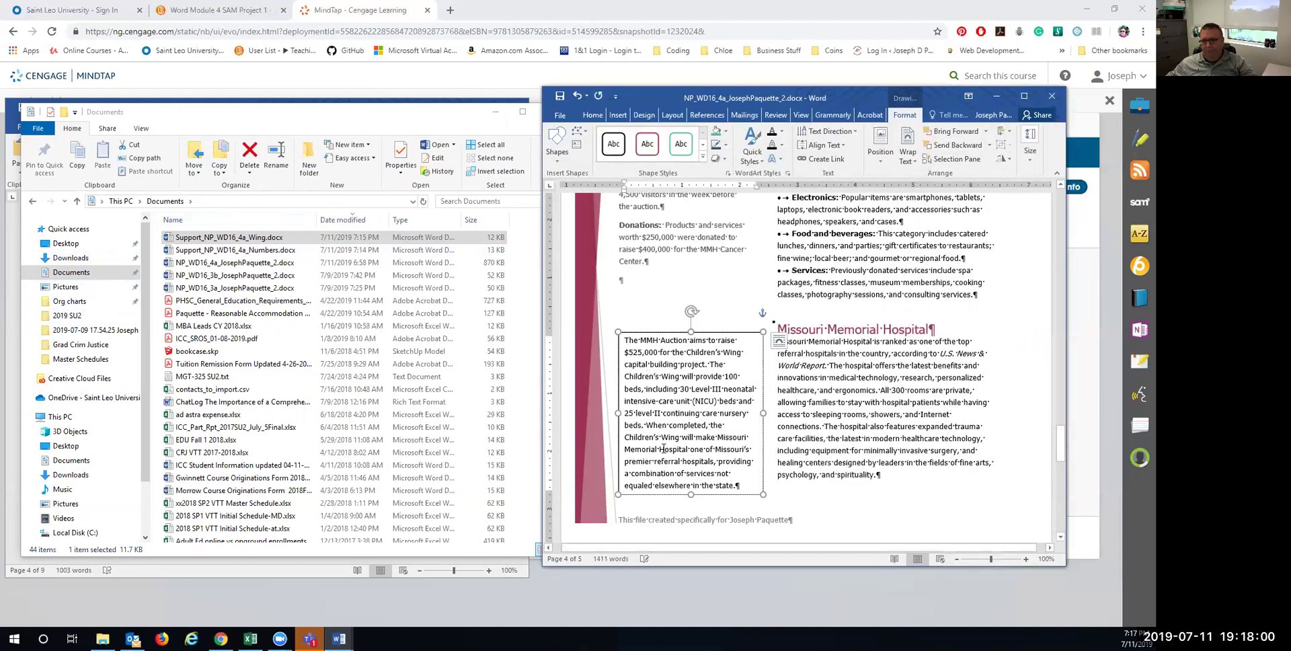
left_click(494, 114)
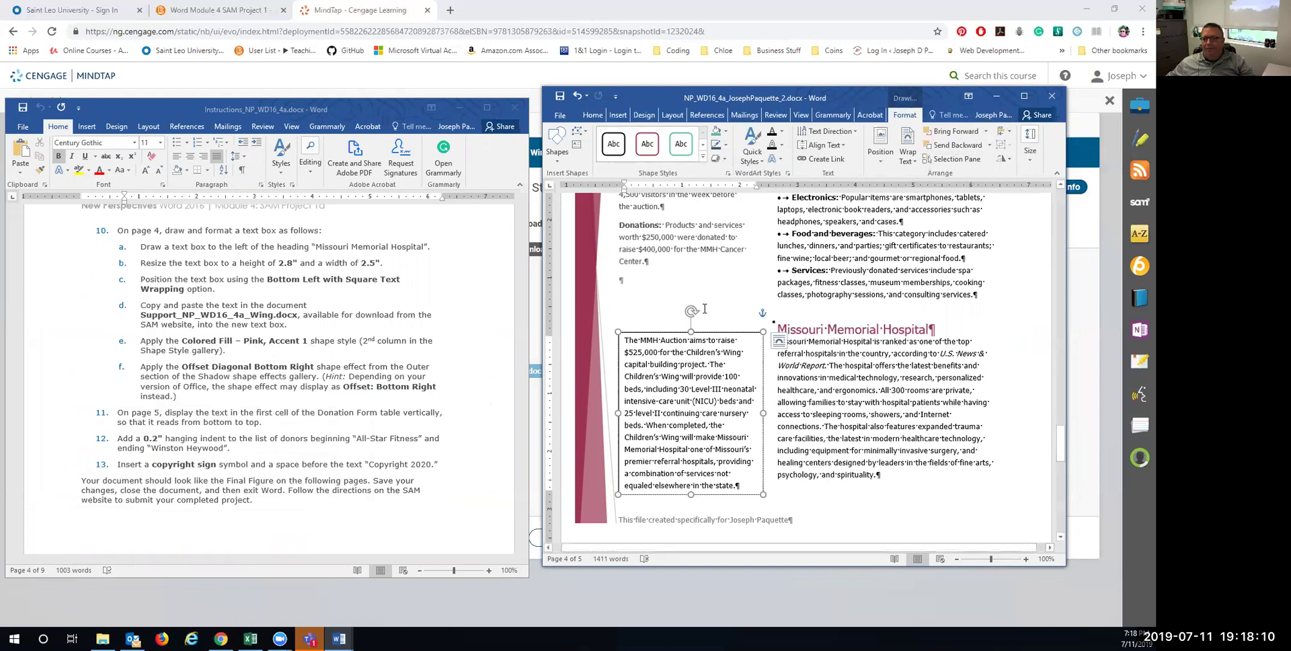
Apply the Colored Fill – Pink, Accent 1 shape style and the Offset Diagonal Bottom Right outer shadow to the text box.
left_click(703, 158)
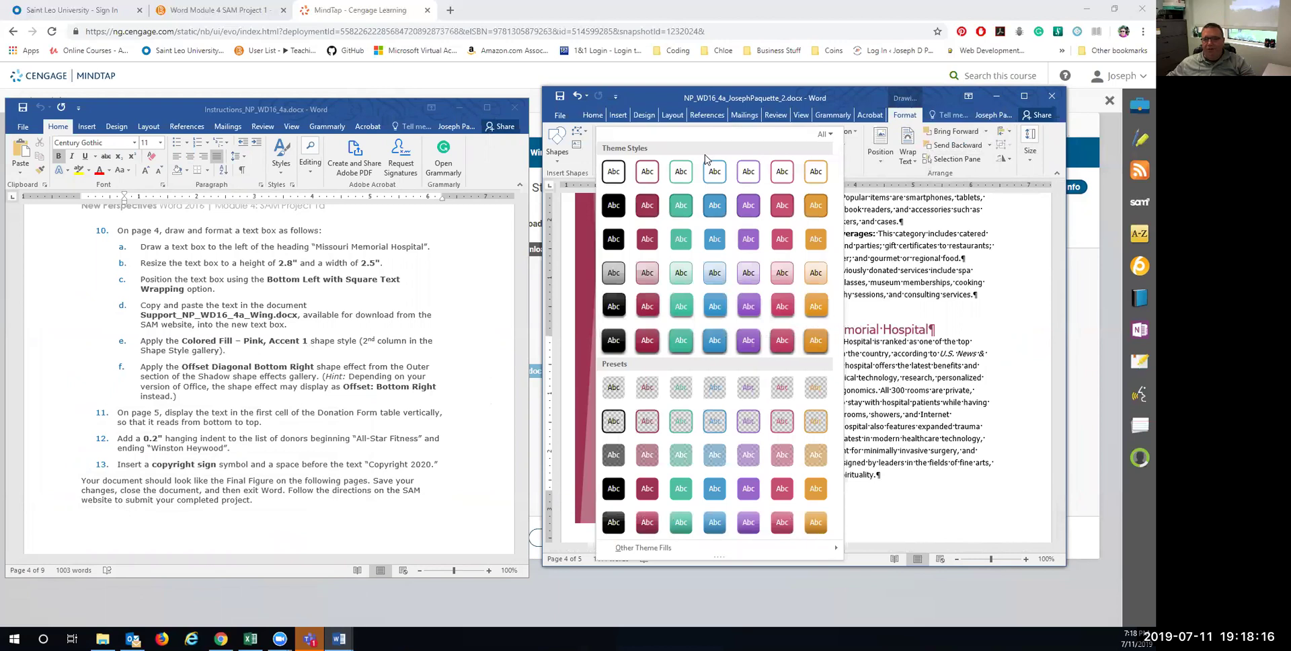
left_click(647, 207)
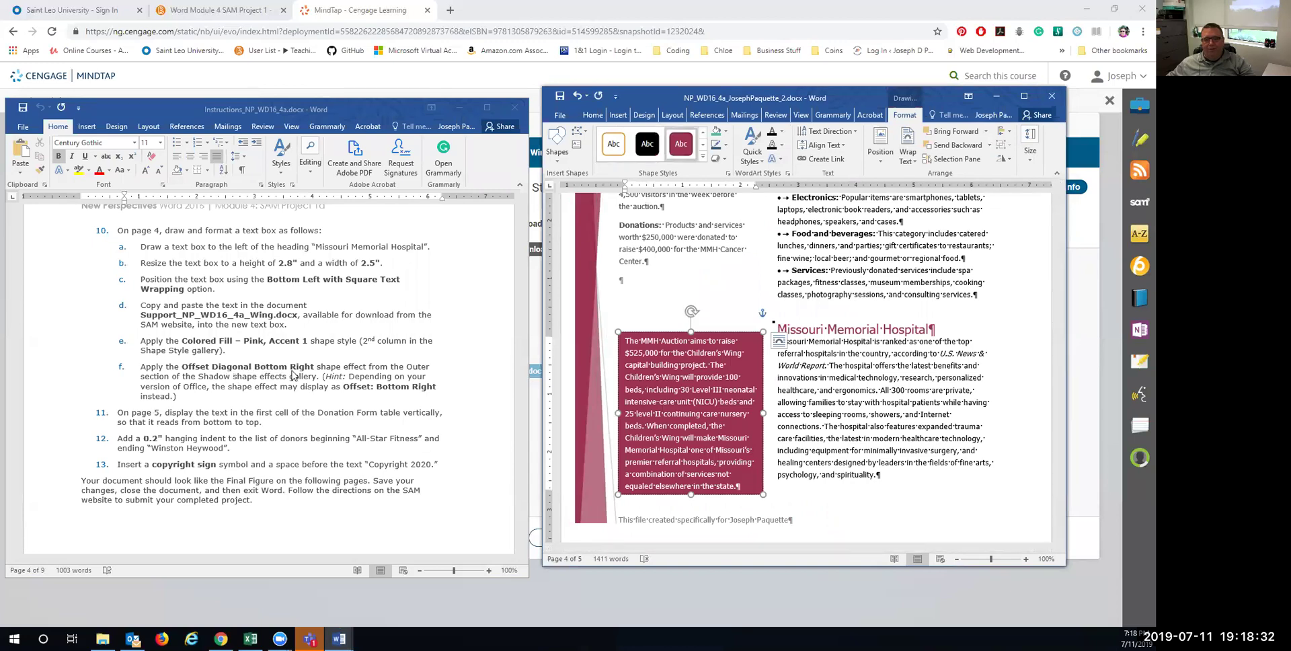
left_click(726, 160)
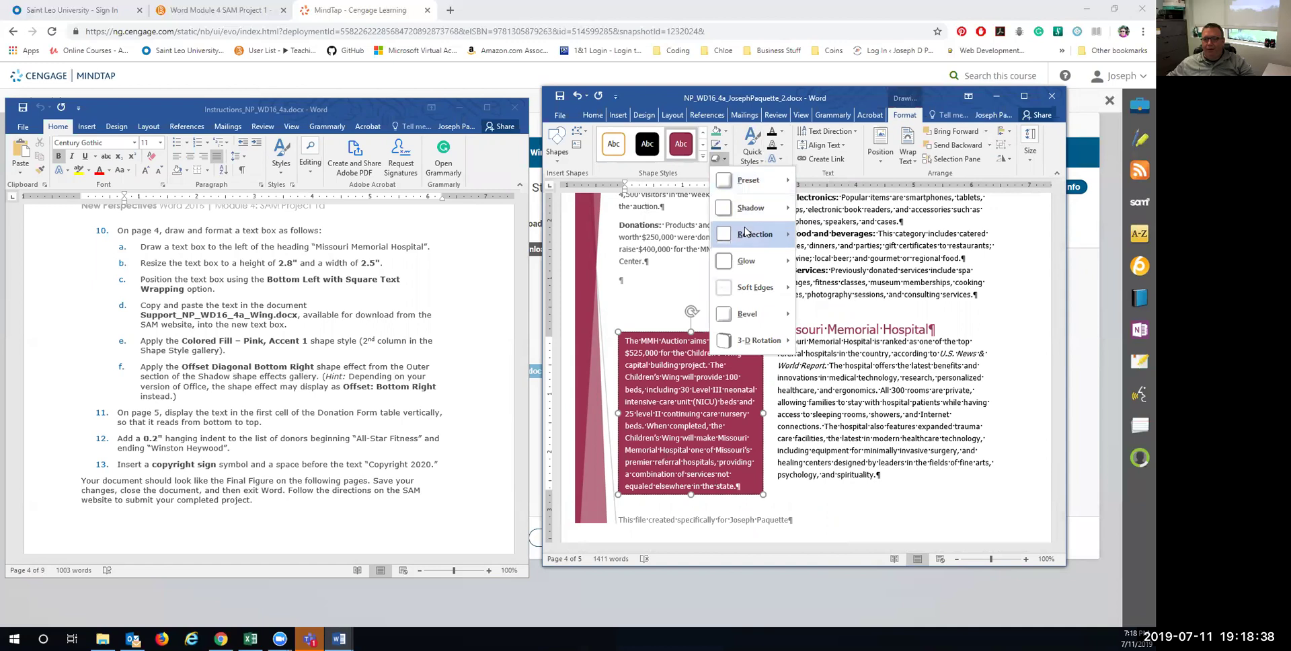
mouse_move(744, 232)
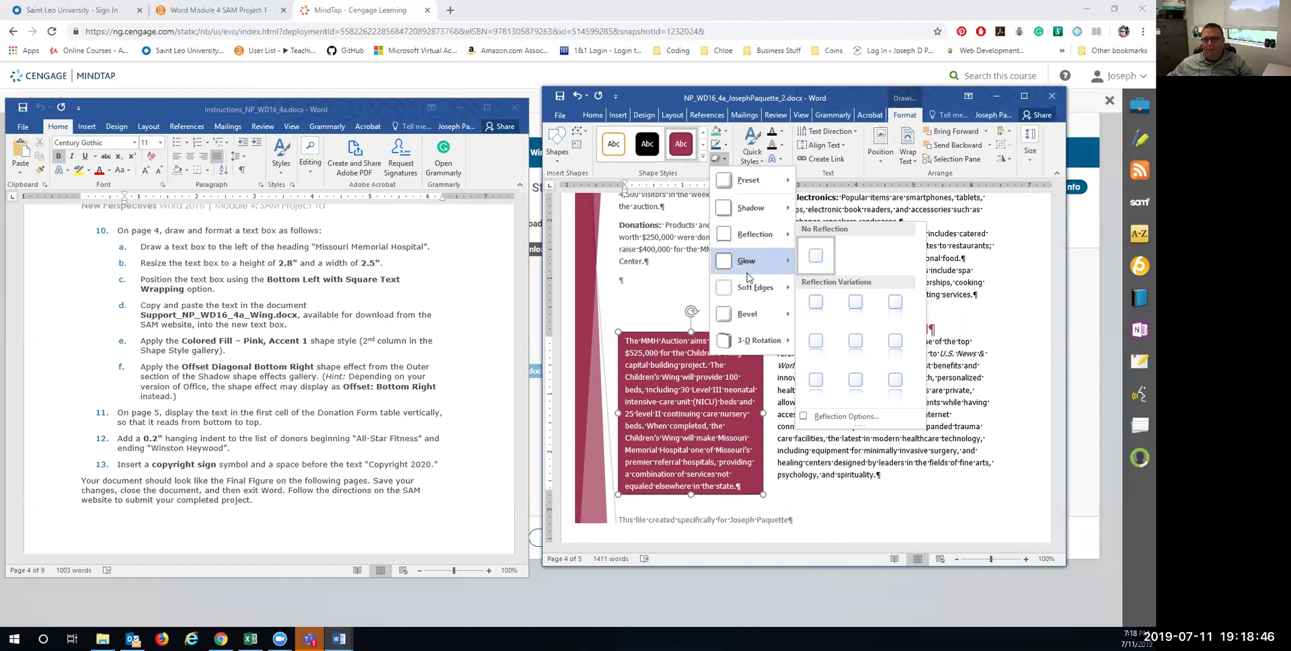
mouse_move(753, 298)
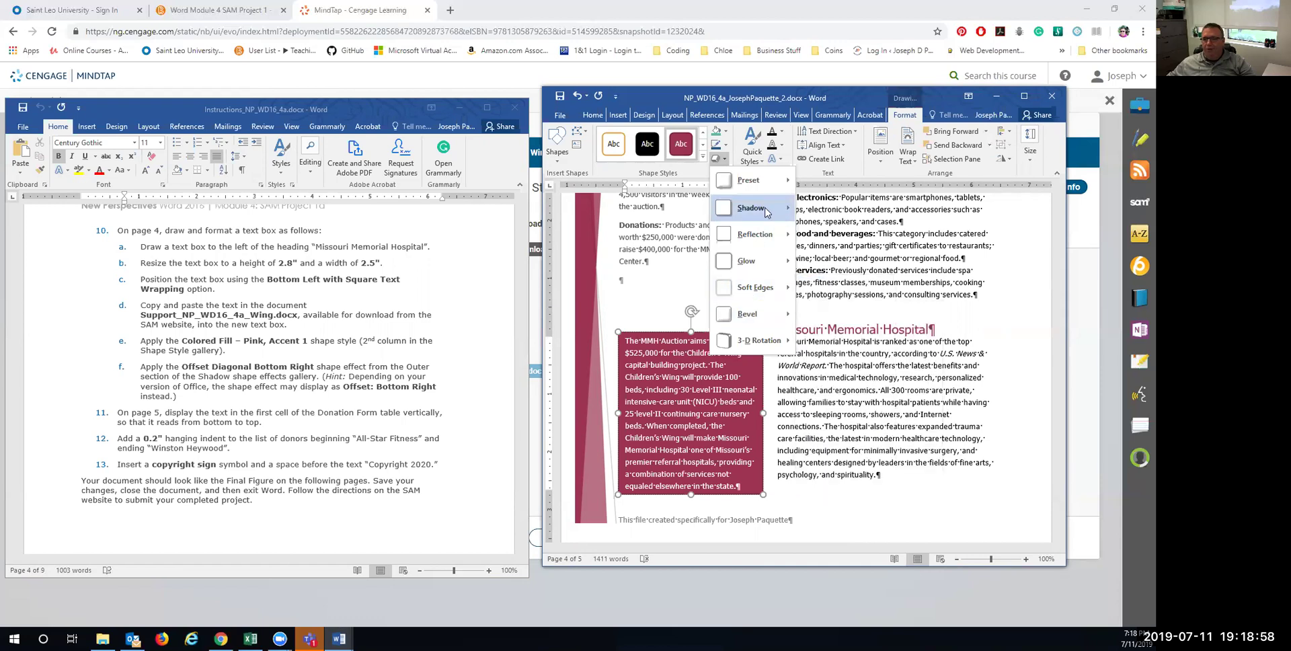
mouse_move(766, 214)
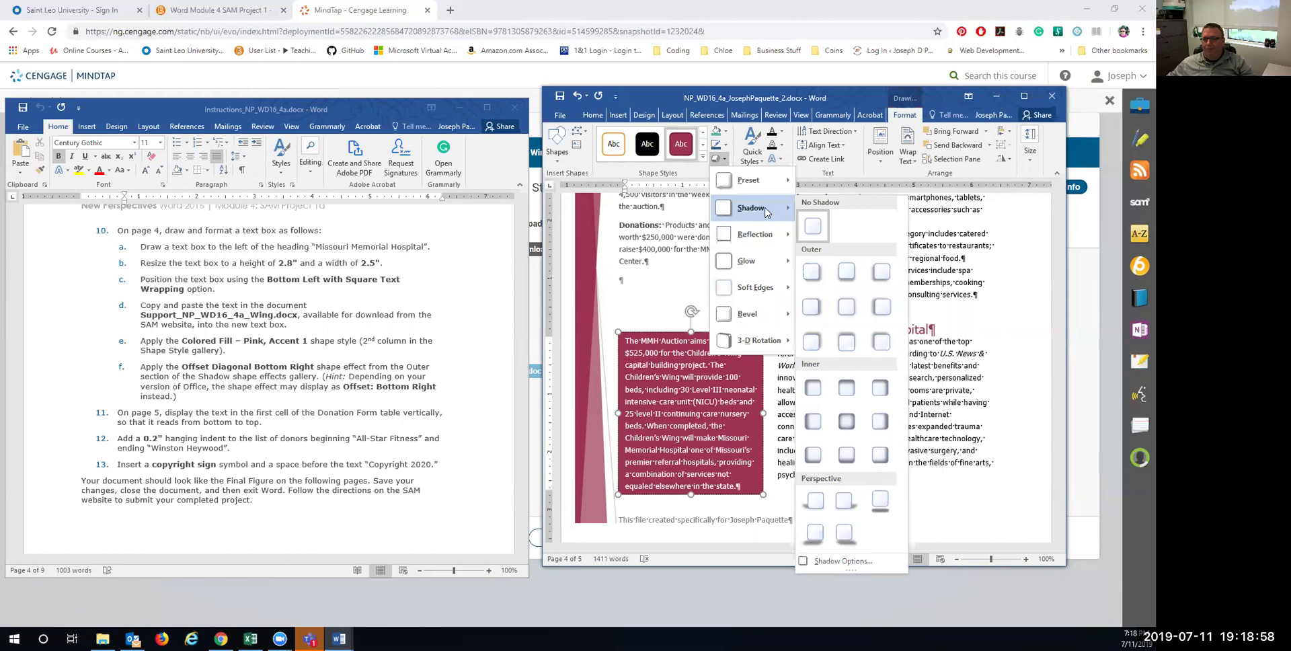
left_click(812, 268)
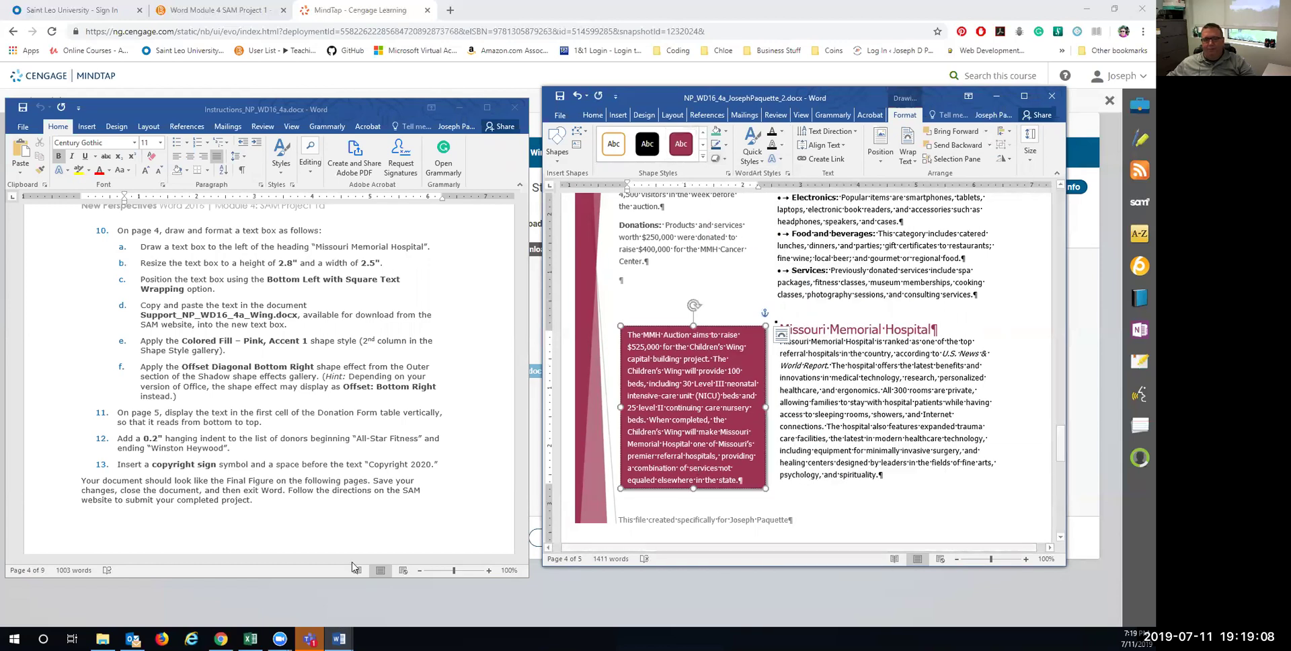
Read the remaining project instructions and select the text in the first cell of the Donation form table on page 5.
scroll(329, 439, "down", 5)
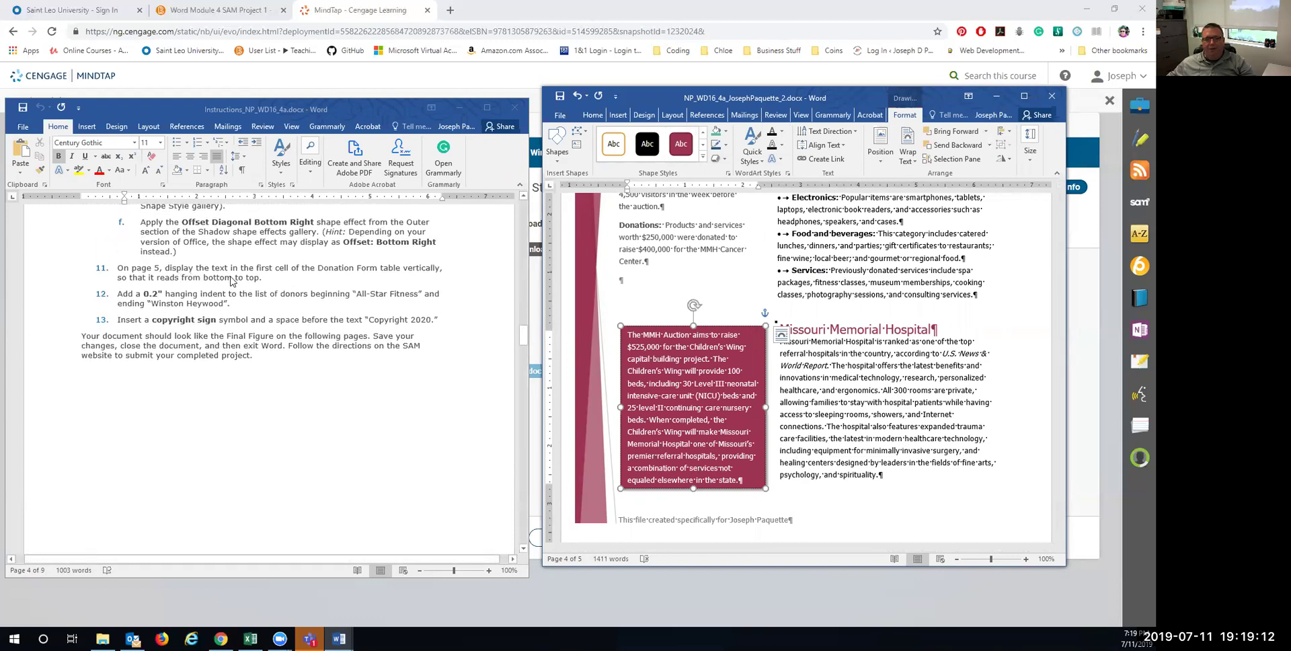
left_click(813, 448)
scroll(813, 447, "down", 5)
scroll(813, 447, "down", 5)
scroll(813, 448, "up", 3)
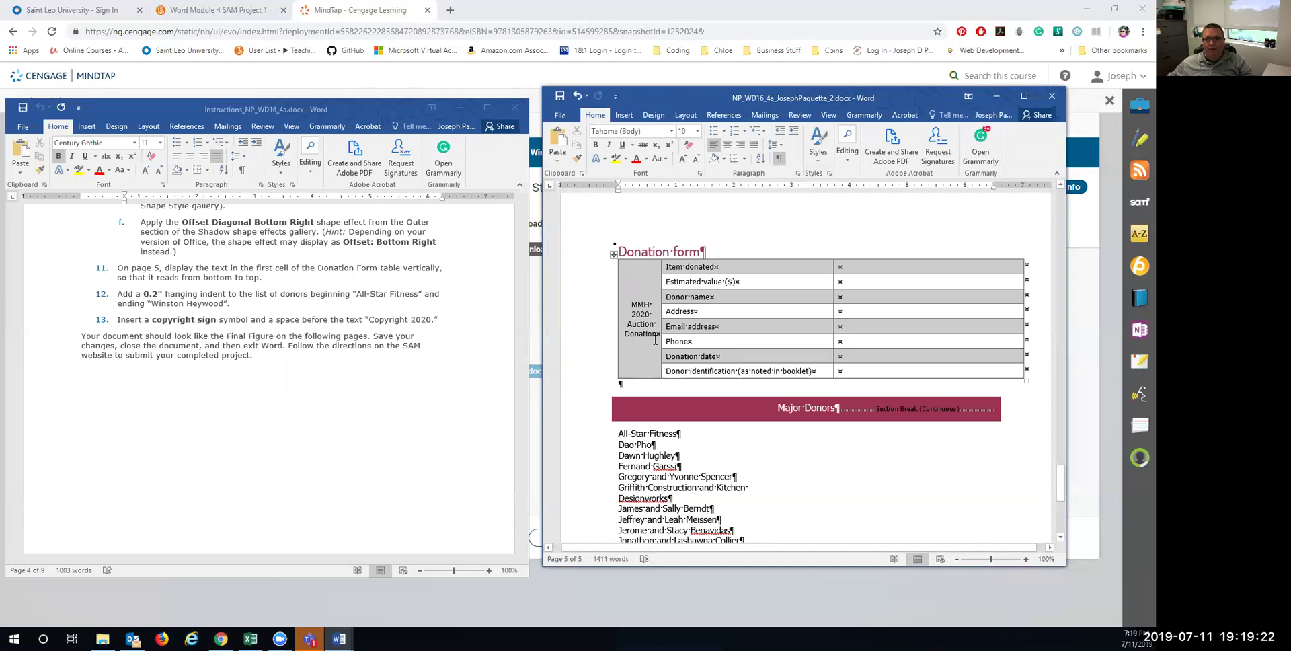
left_click_drag(655, 334, 630, 301)
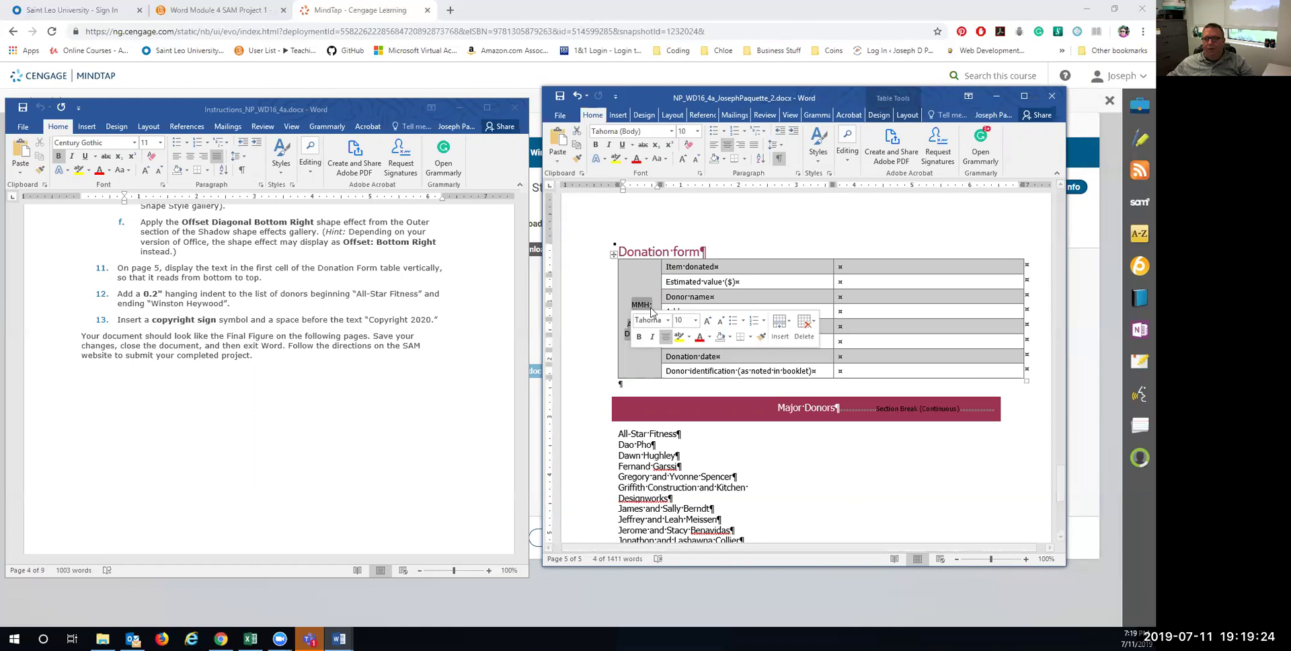
Search the table design and table layout commands for a way to display the selected cell text vertically.
left_click(876, 115)
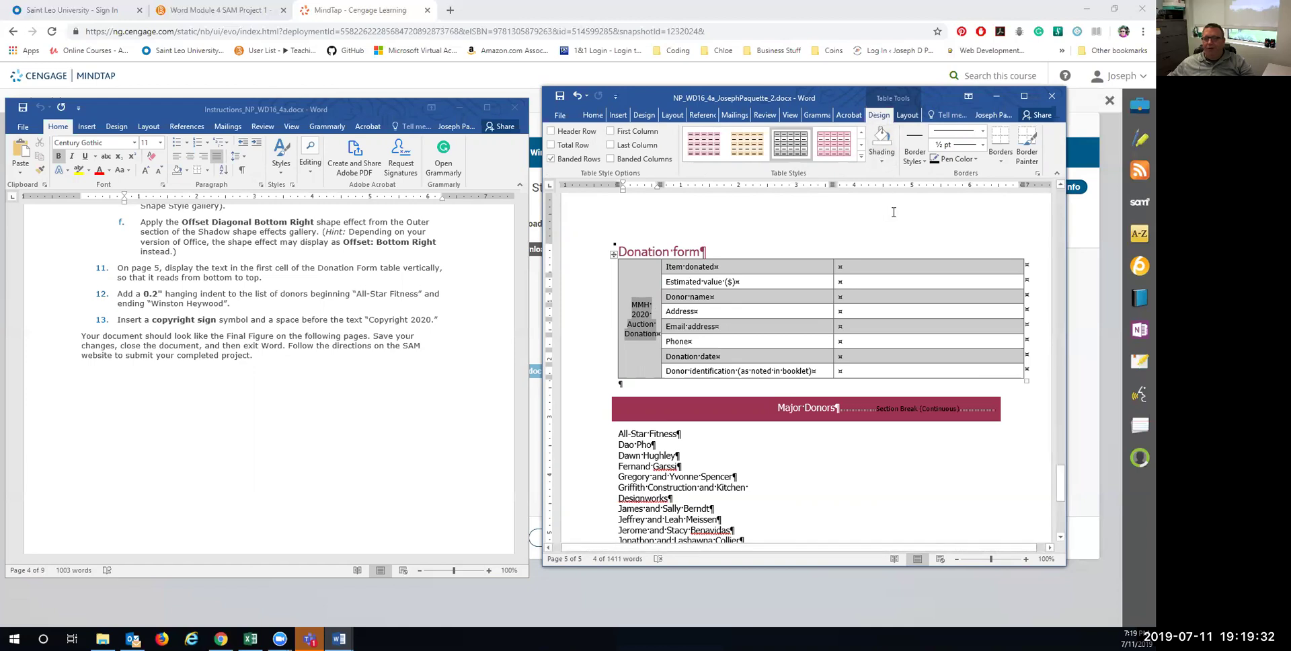
left_click(1023, 95)
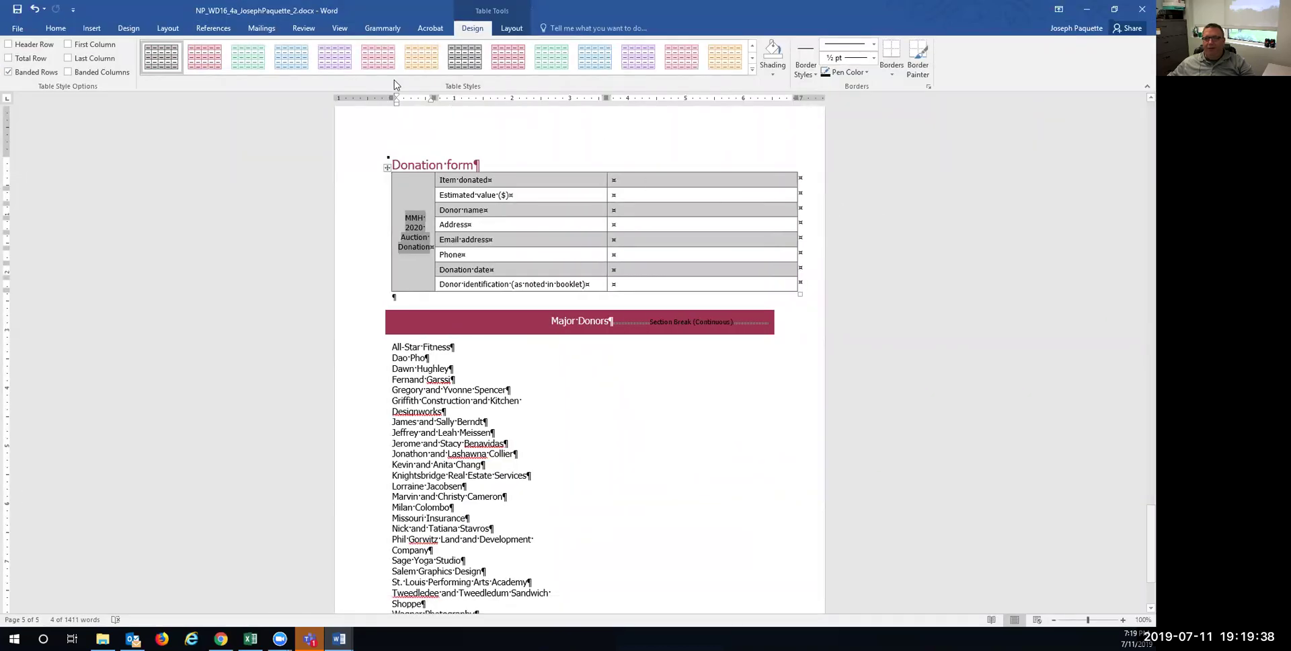
left_click(1114, 9)
left_click(919, 158)
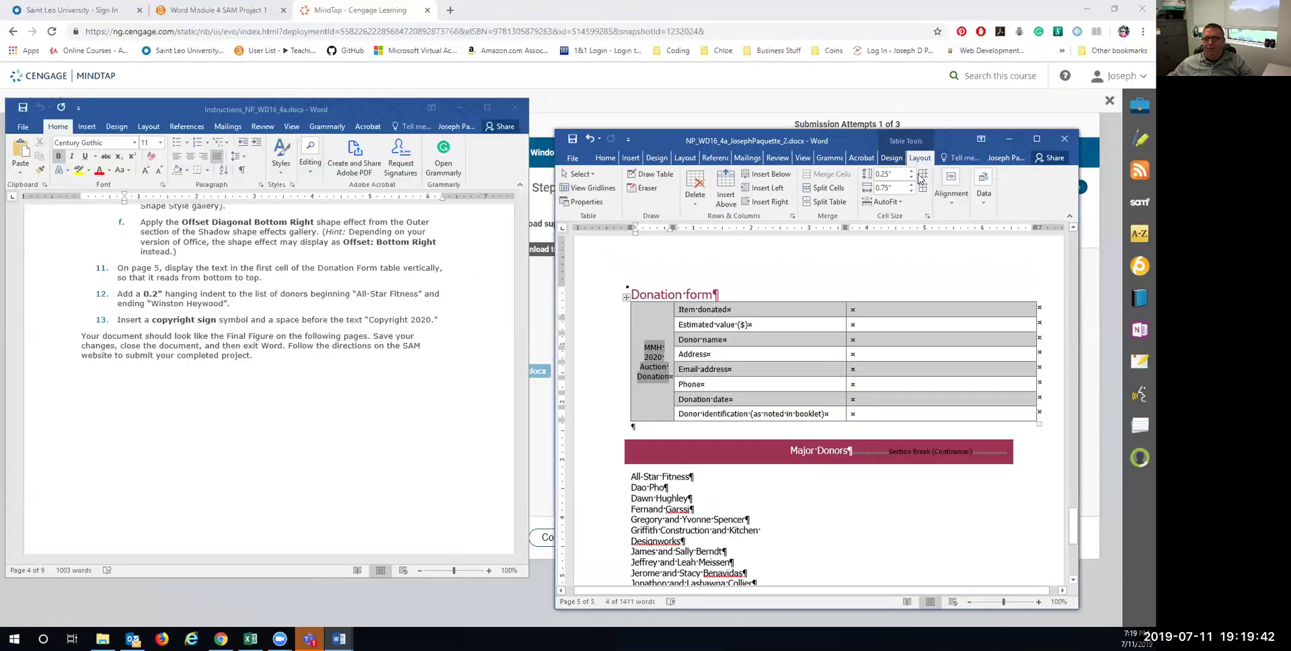
left_click_drag(1034, 140, 516, 38)
left_click(498, 36)
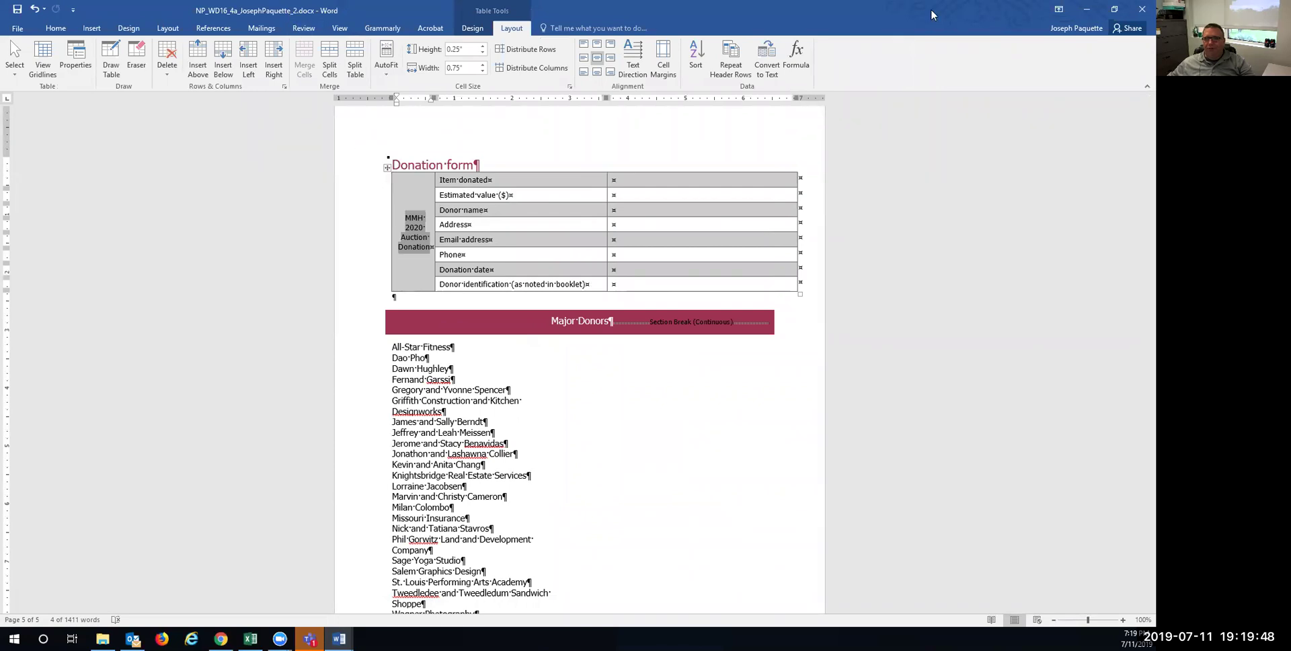
left_click_drag(930, 10, 959, 107)
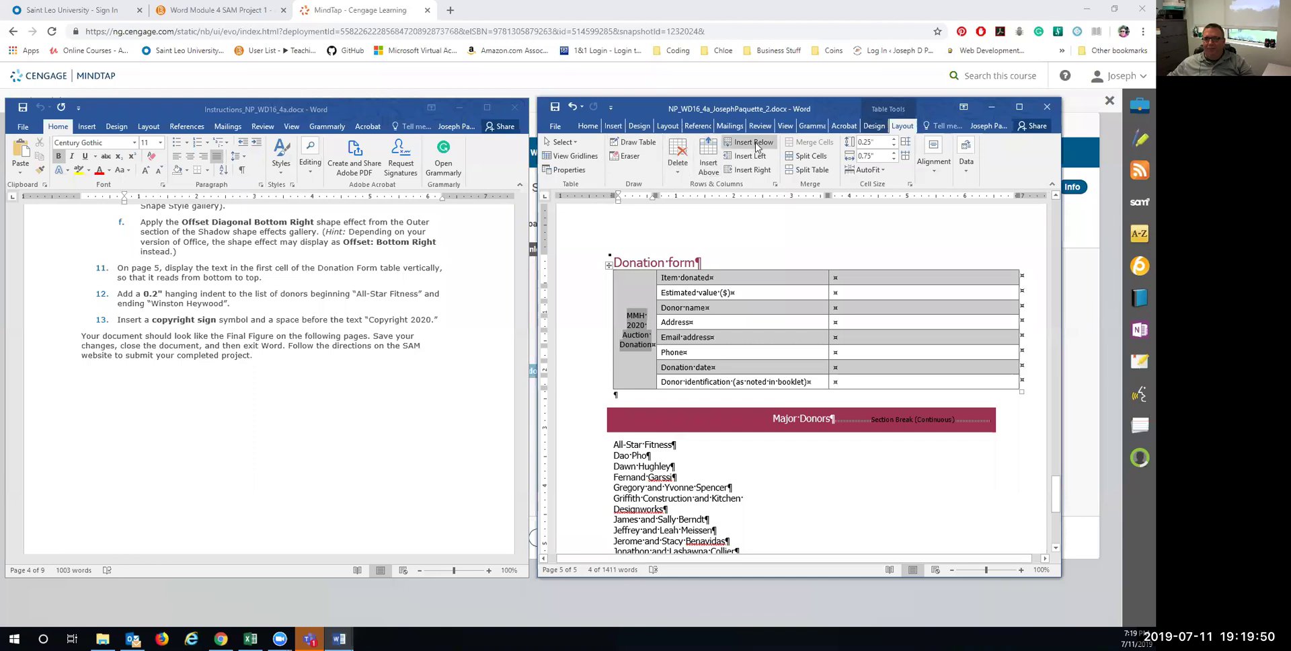
Look through the document formatting and insert commands, including the WordArt styles, for a text direction option.
left_click(638, 126)
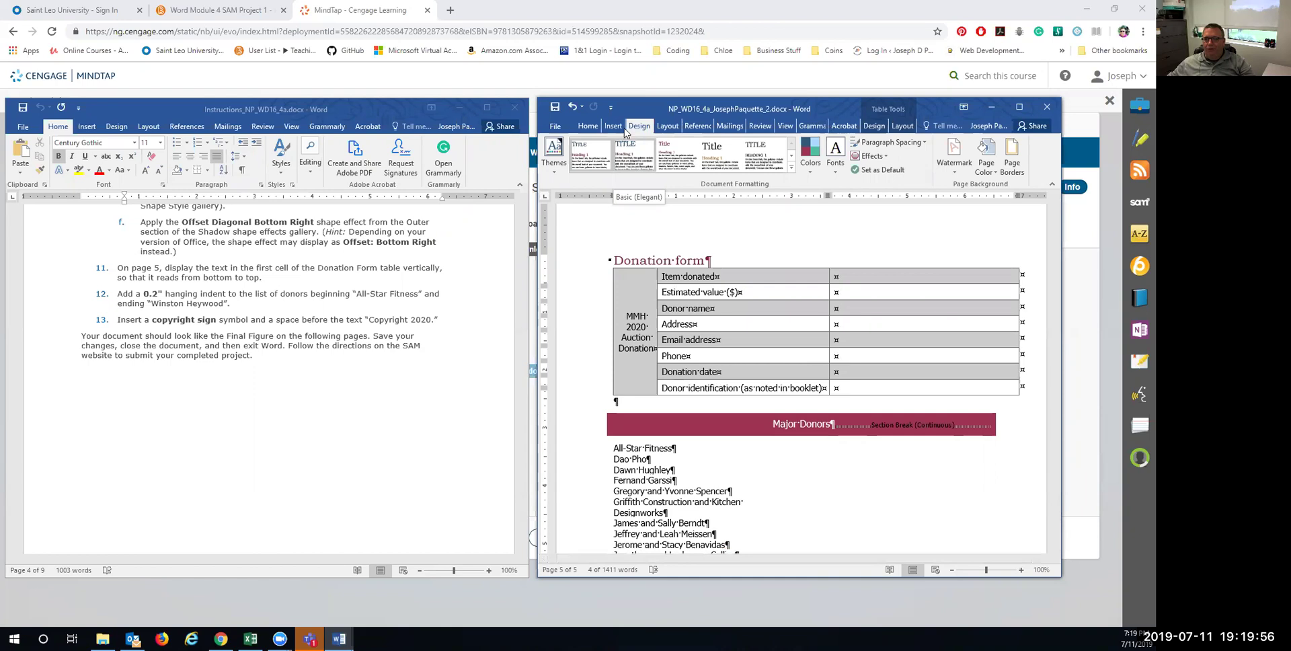
left_click(612, 126)
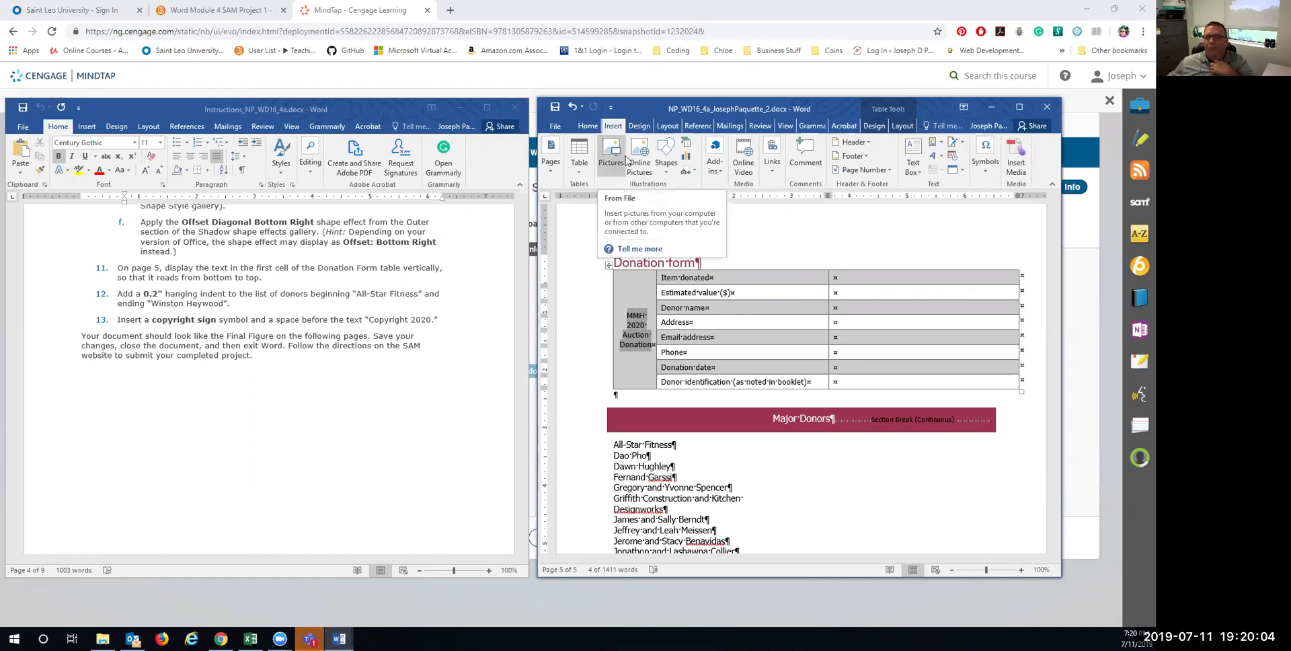
left_click(1019, 106)
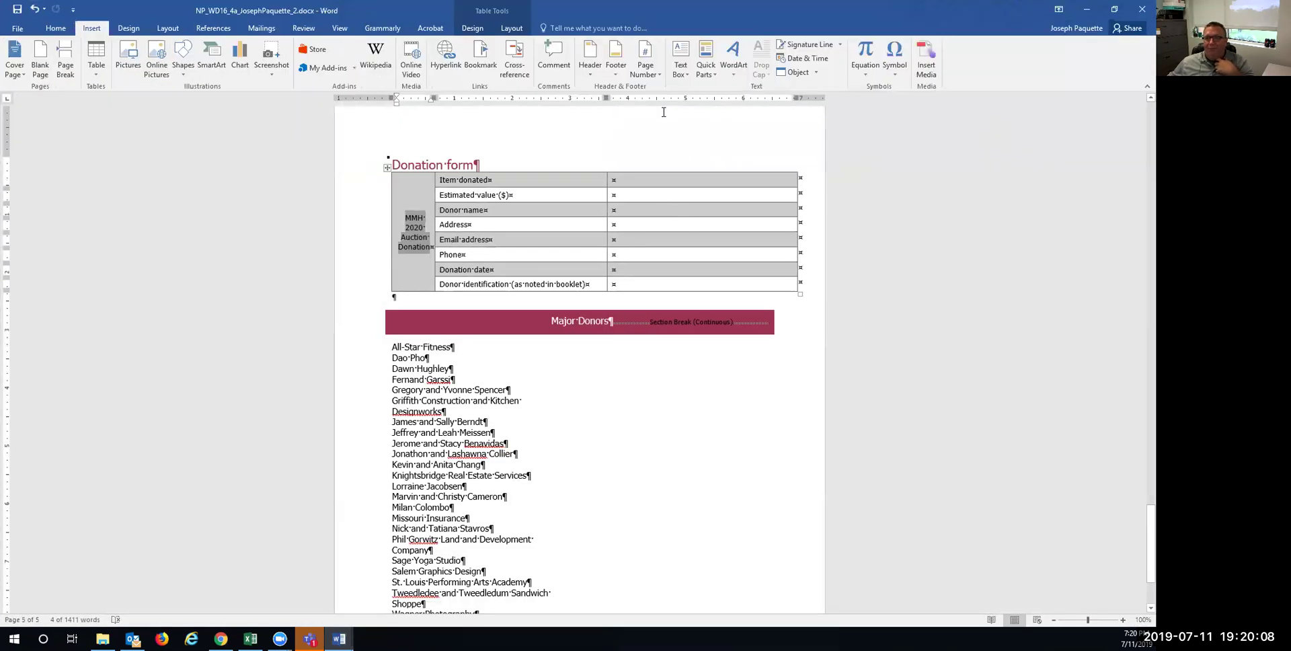
left_click(732, 59)
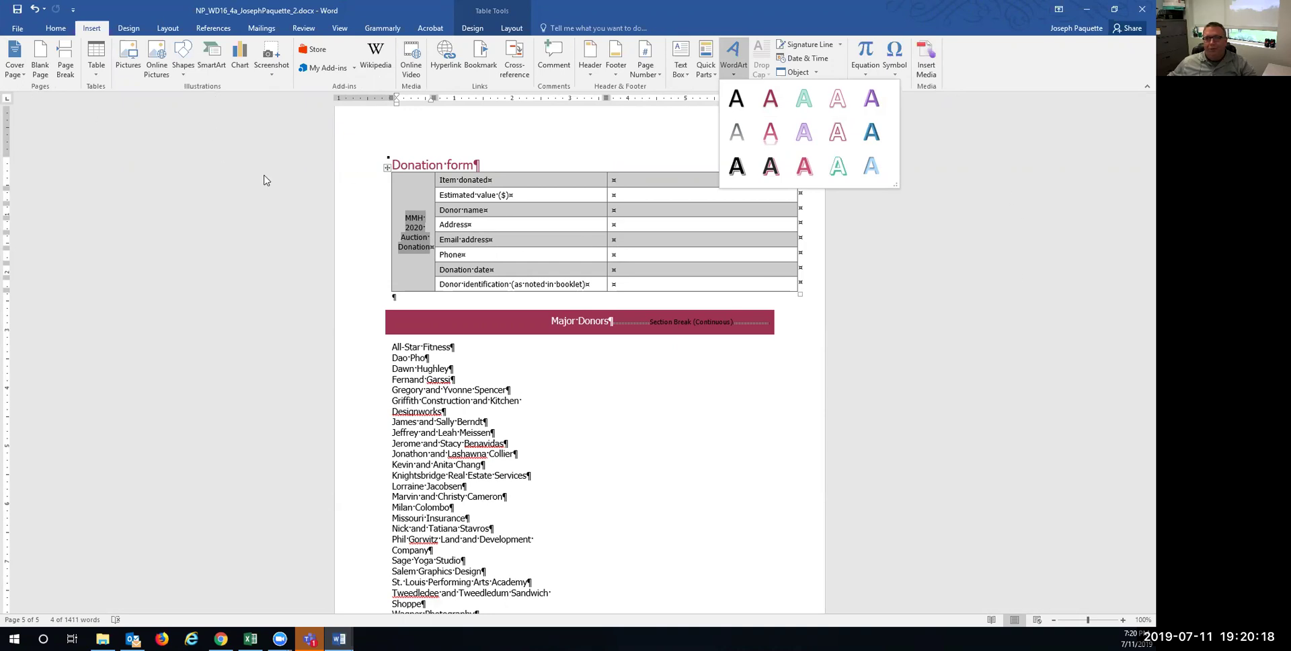
left_click(266, 20)
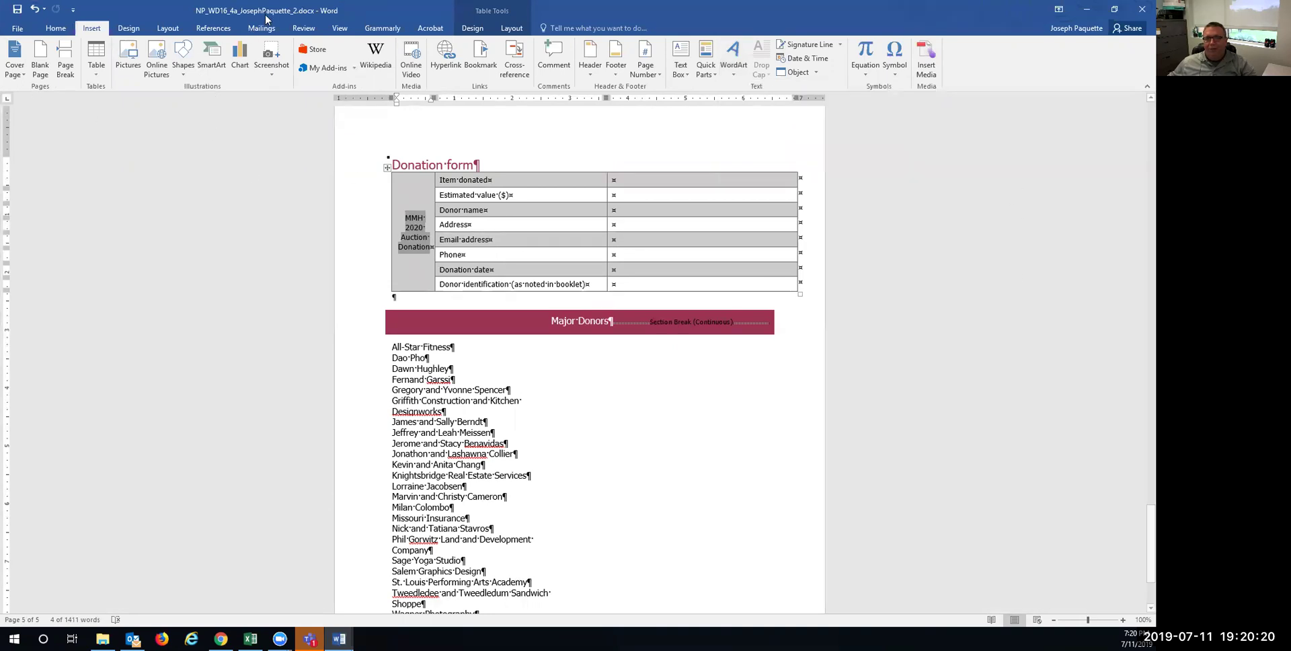
double_click(267, 20)
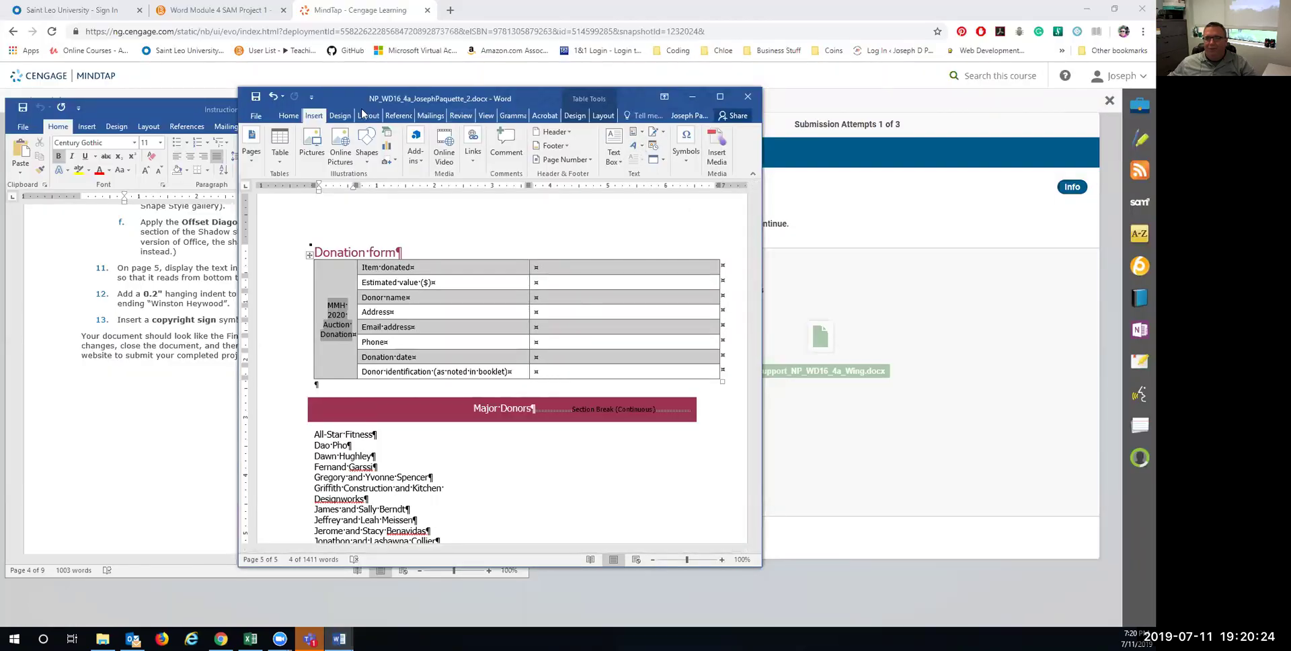
Check the table styles, theme effects, references and insert commands for a vertical text option for the selected cell.
left_click(340, 115)
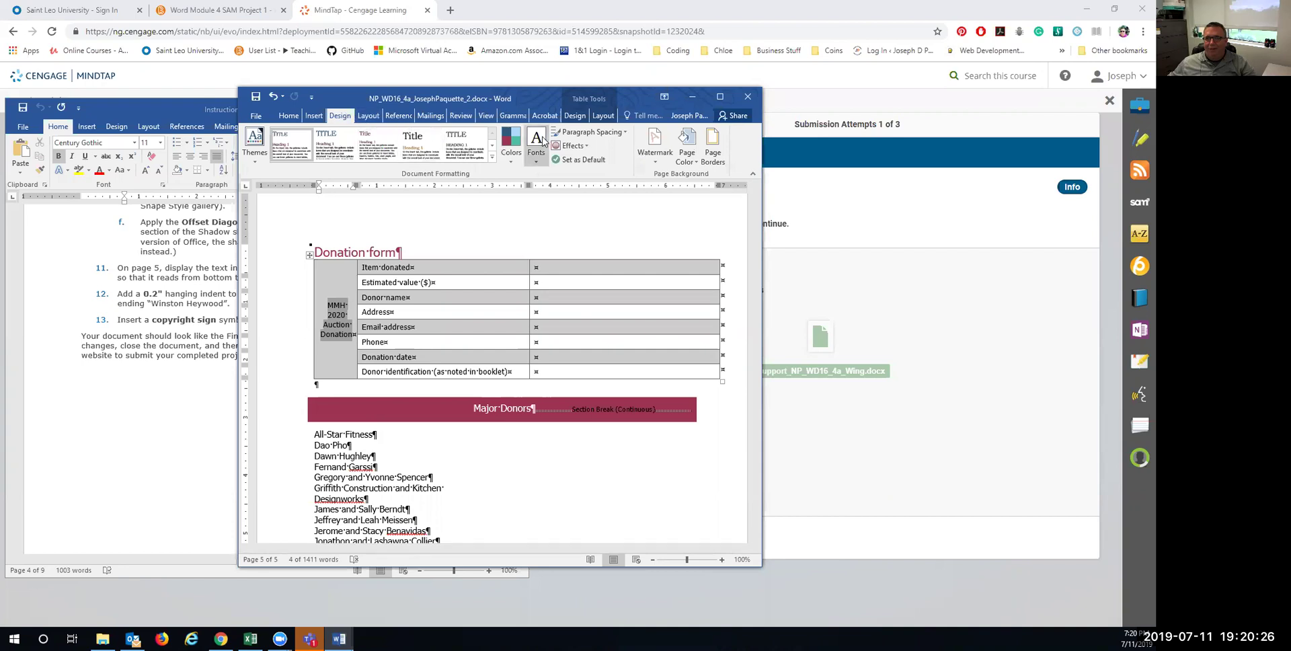
left_click(575, 116)
left_click(720, 97)
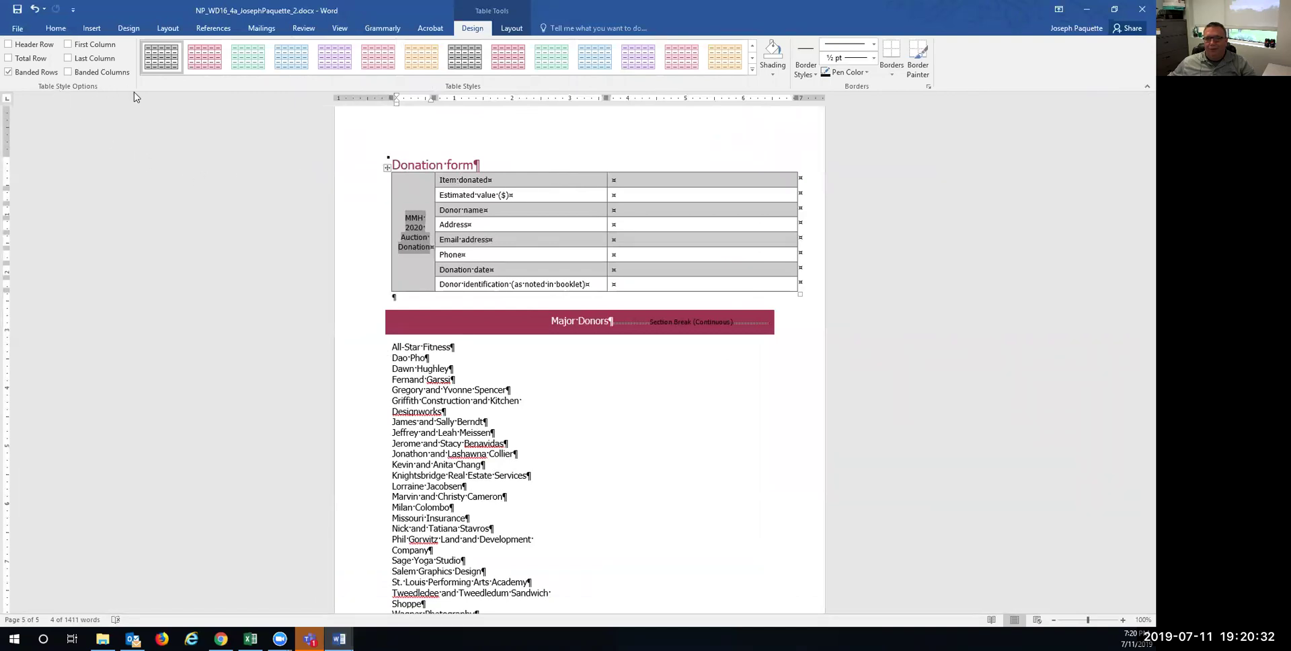
left_click(129, 29)
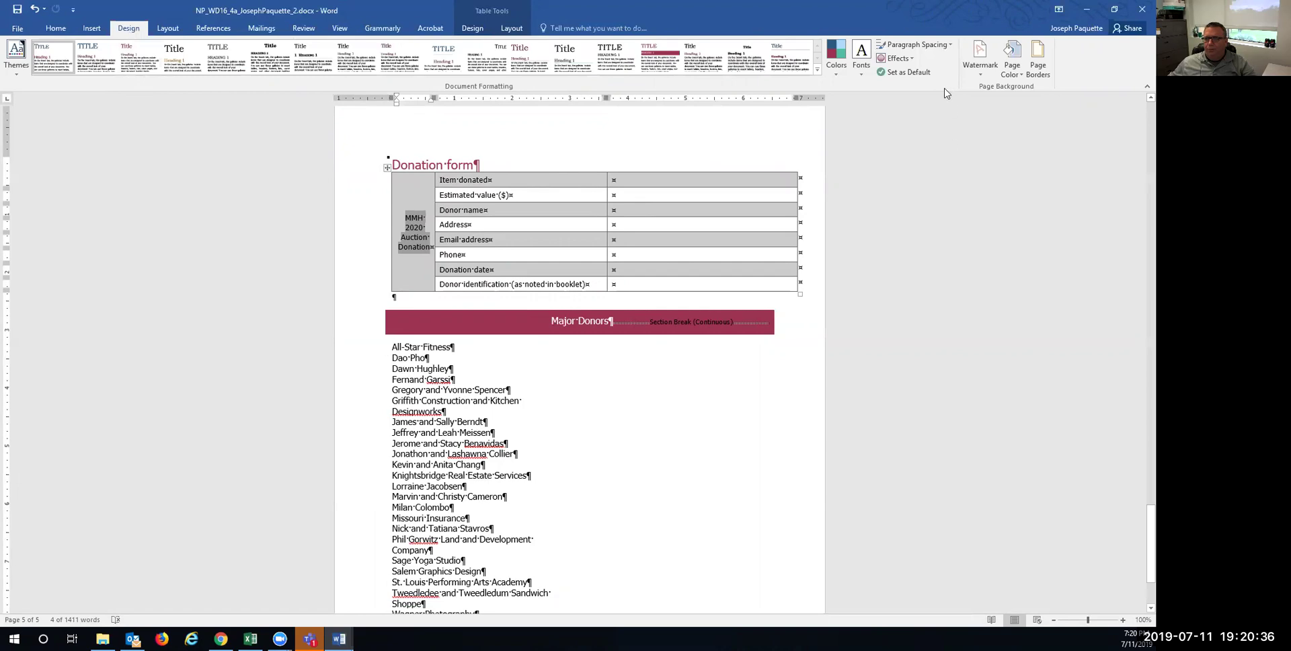
left_click(908, 59)
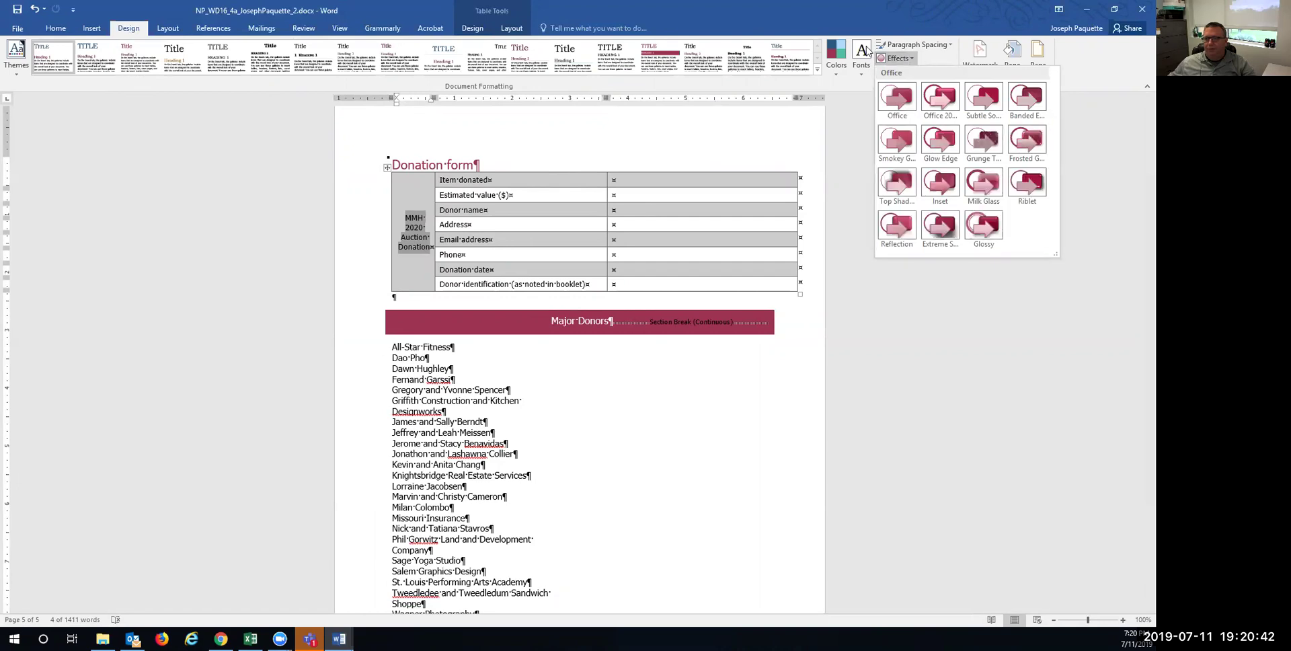
left_click(166, 28)
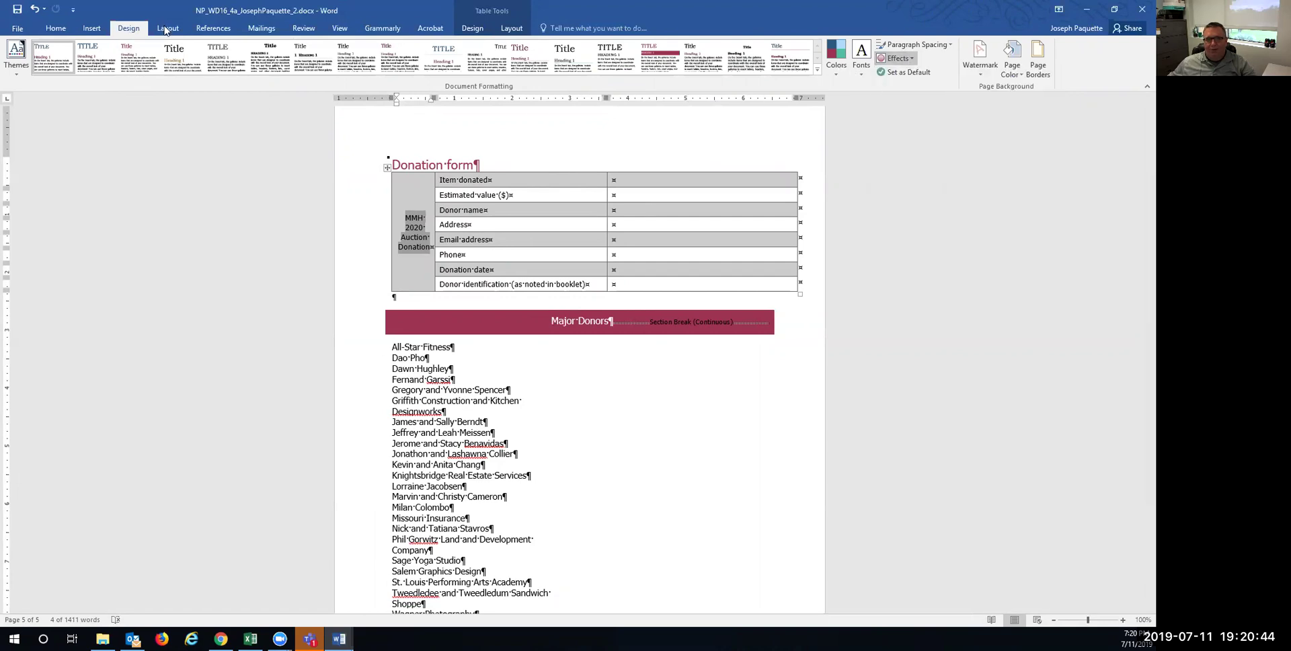
left_click(208, 30)
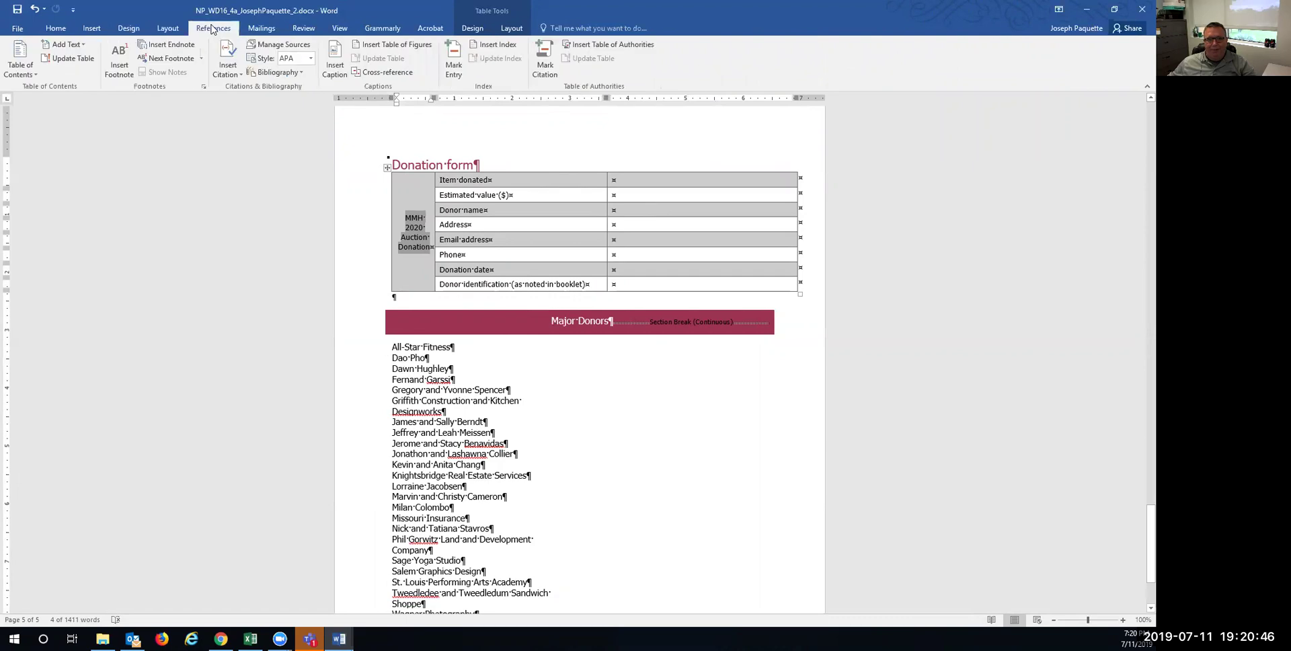
left_click(92, 29)
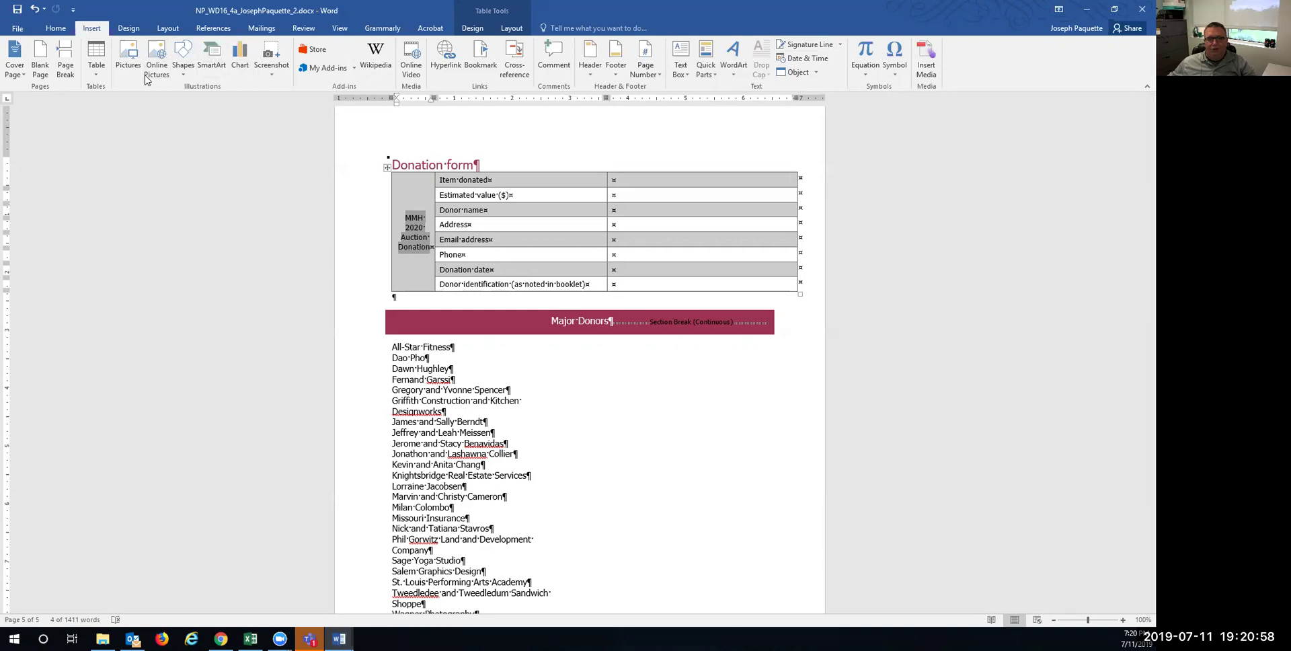
left_click(125, 29)
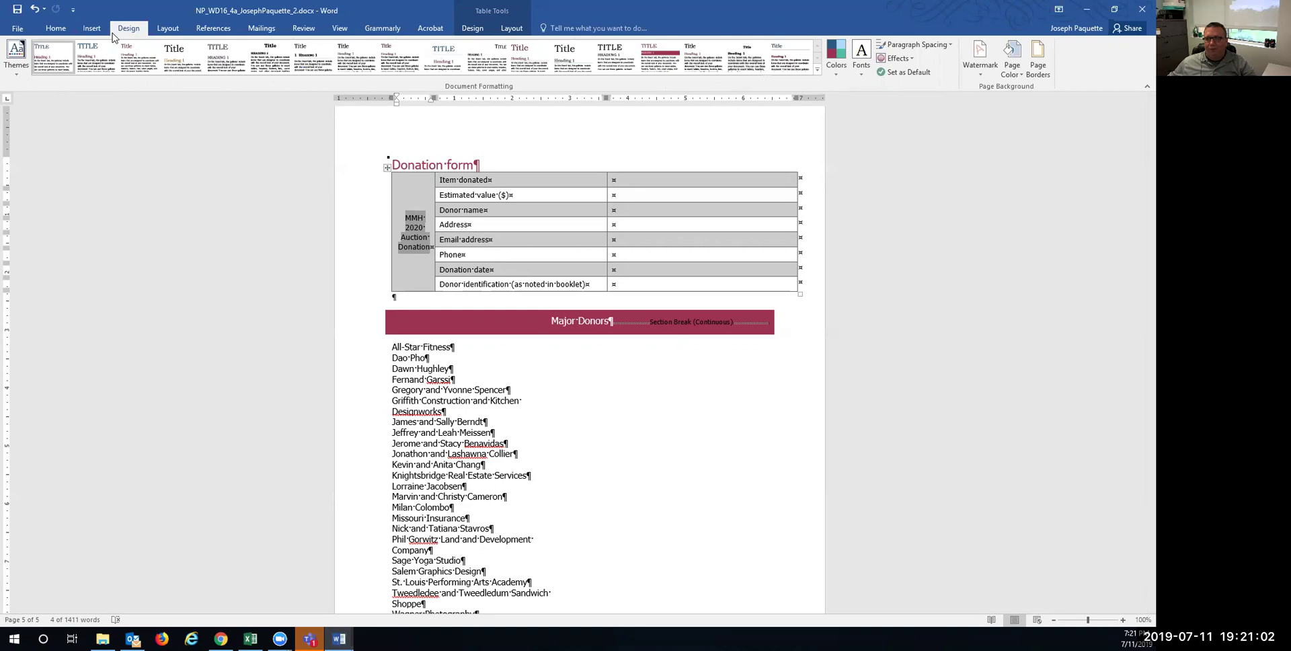
left_click(90, 33)
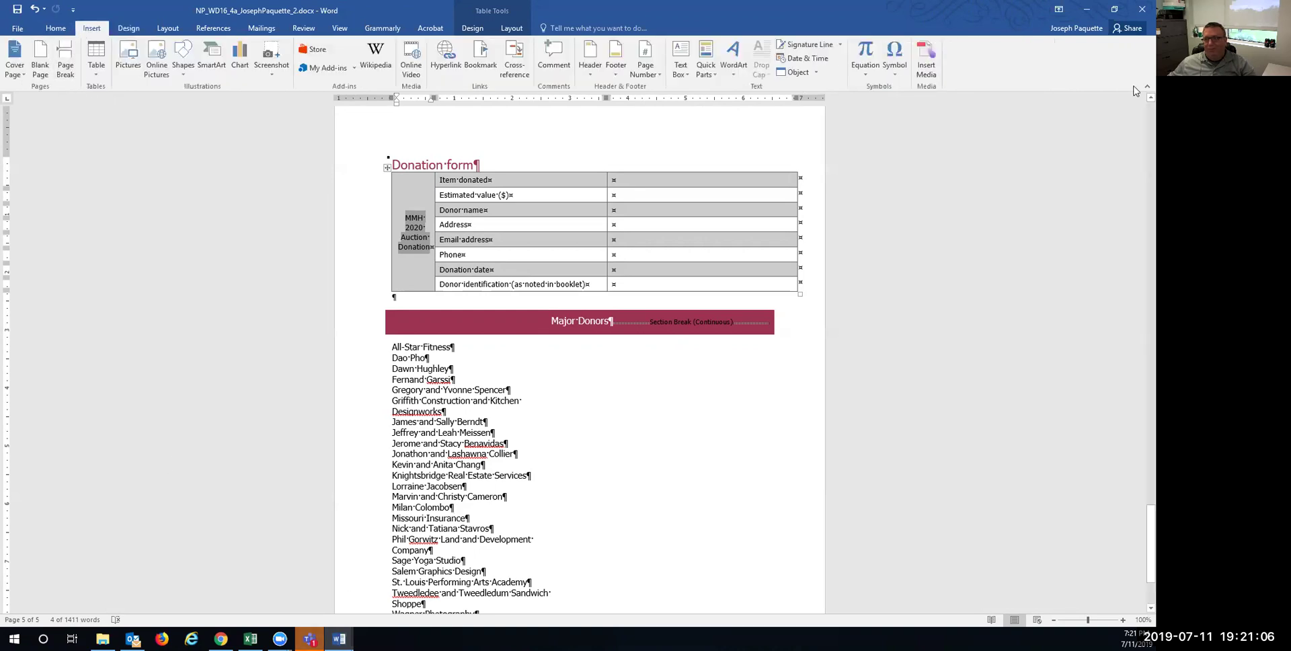
double_click(951, 8)
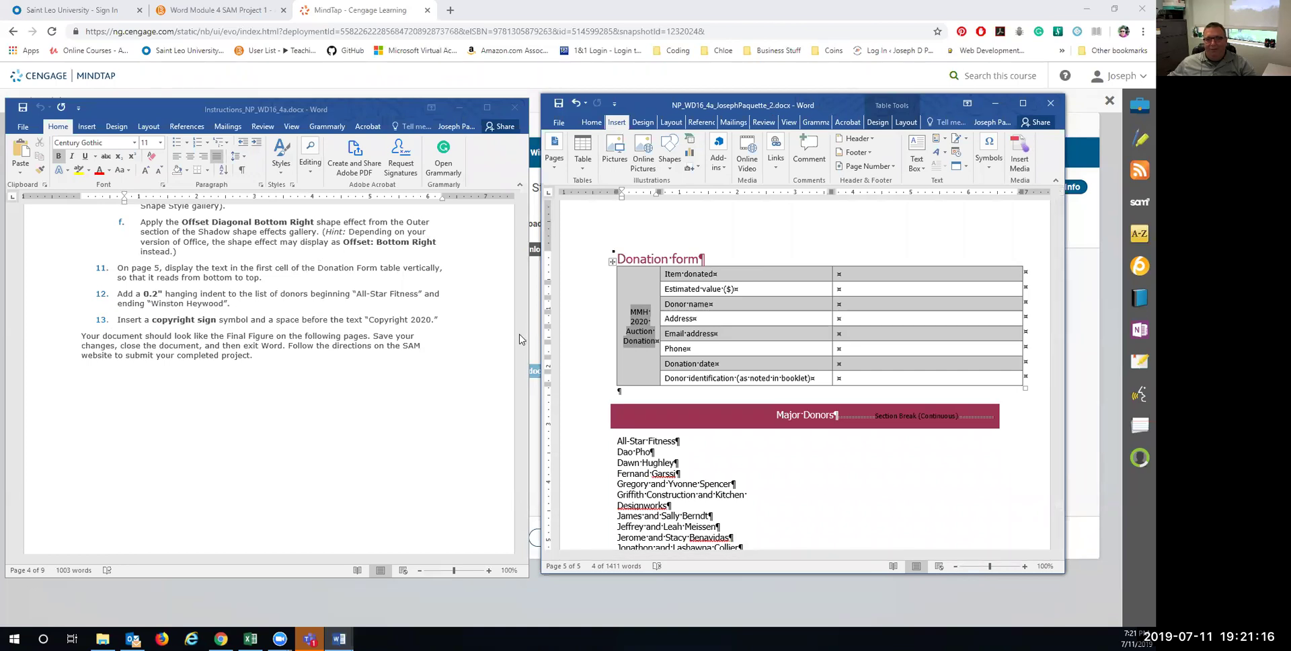
Try to apply a hanging indent at the "All-Star Fitness" line of the donor list and undo the change.
left_click(618, 443)
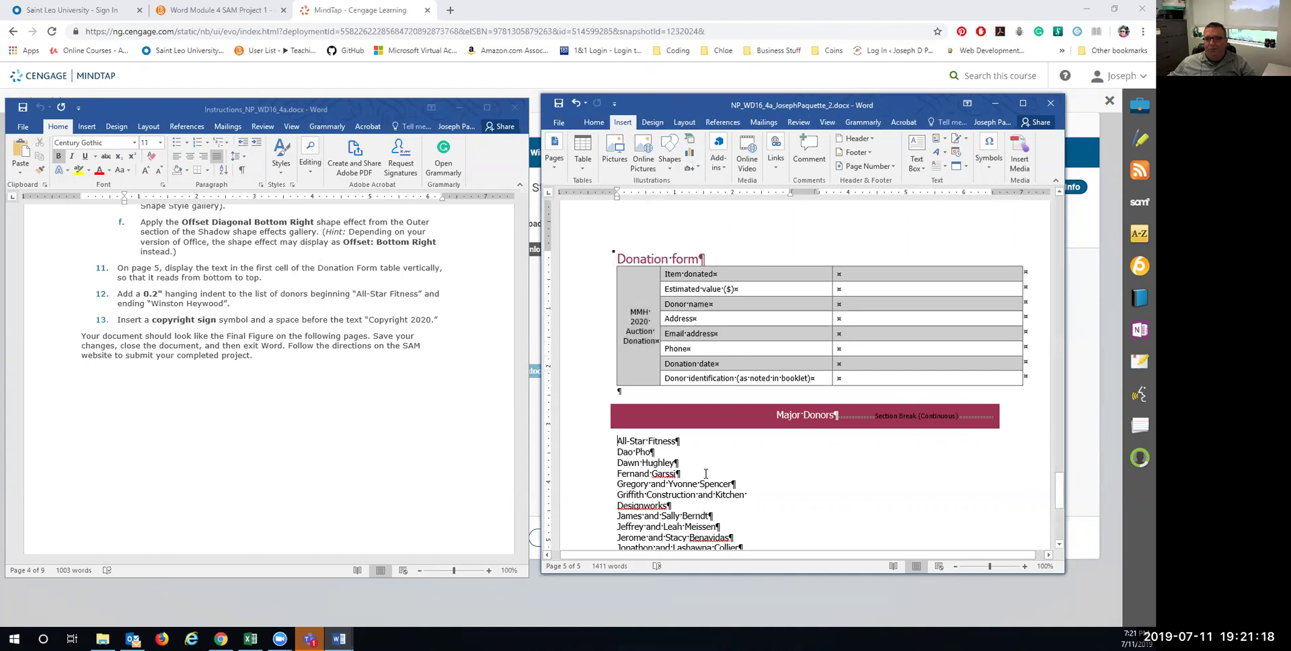
left_click(593, 122)
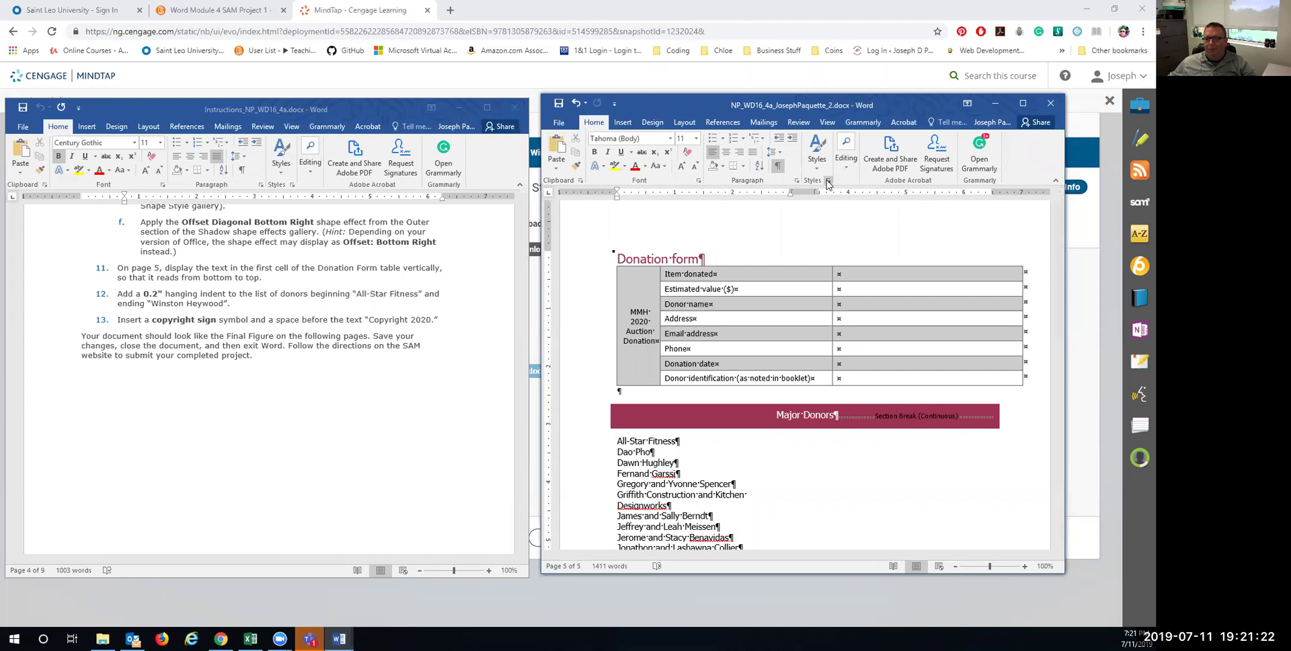
left_click(797, 181)
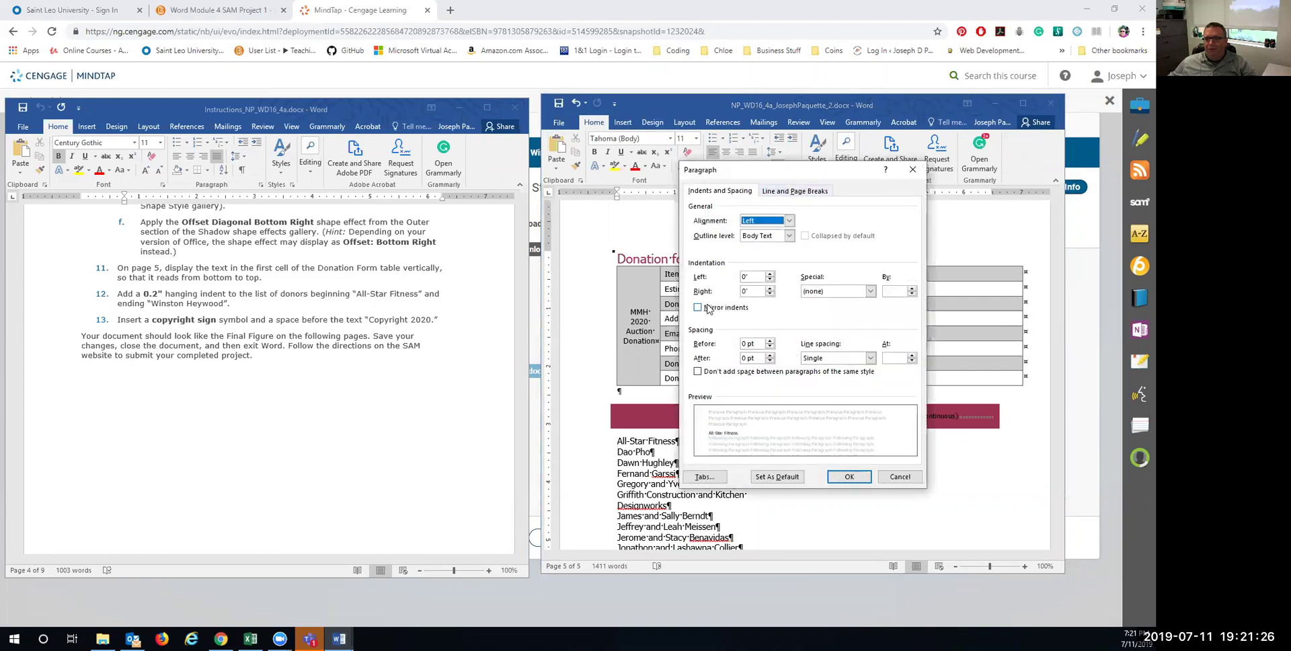
left_click(848, 294)
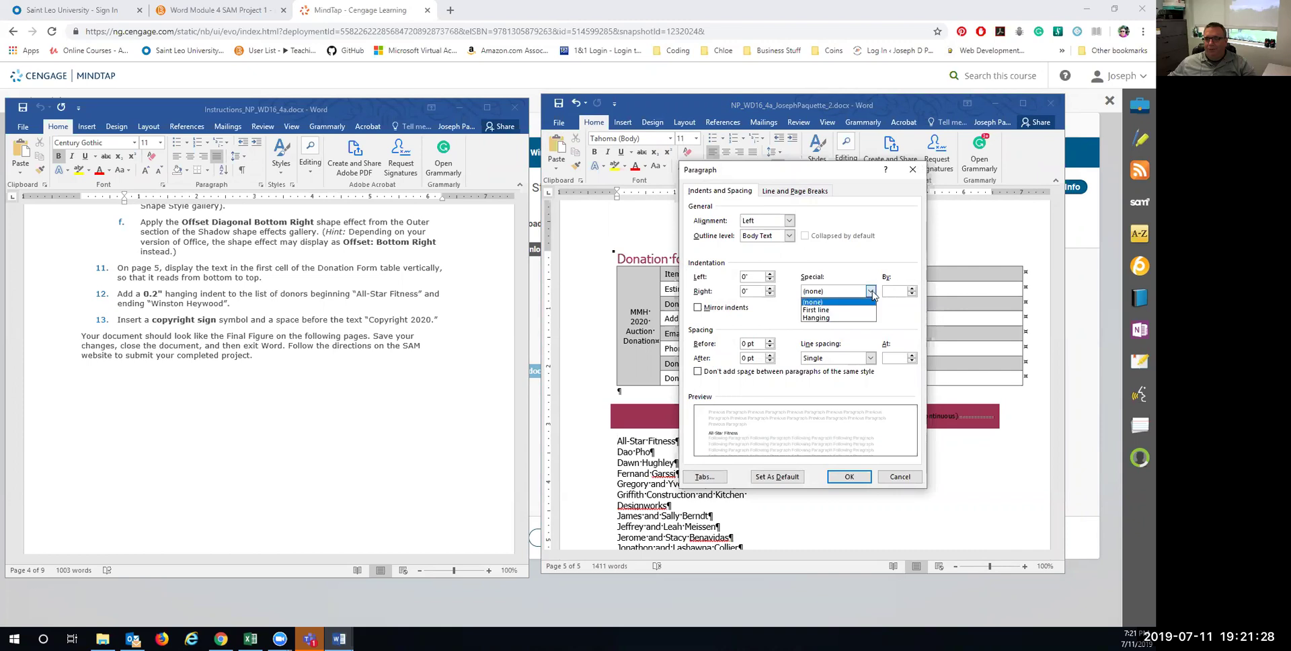
left_click(844, 318)
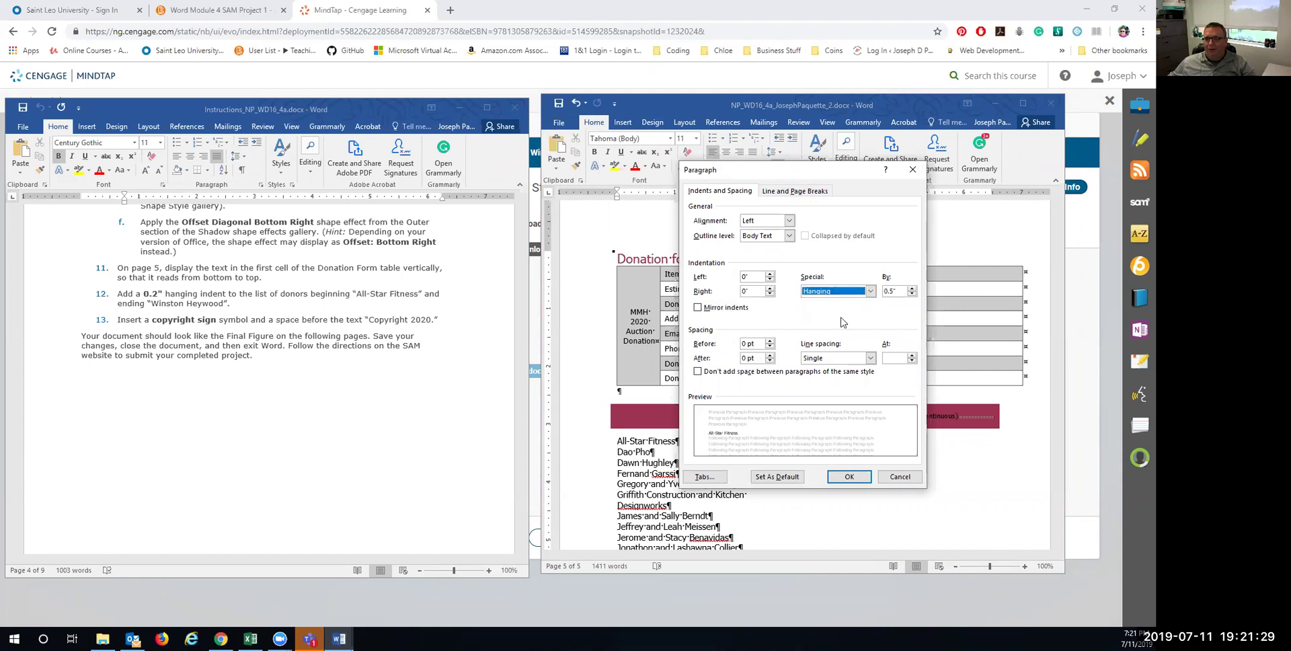
left_click(912, 295)
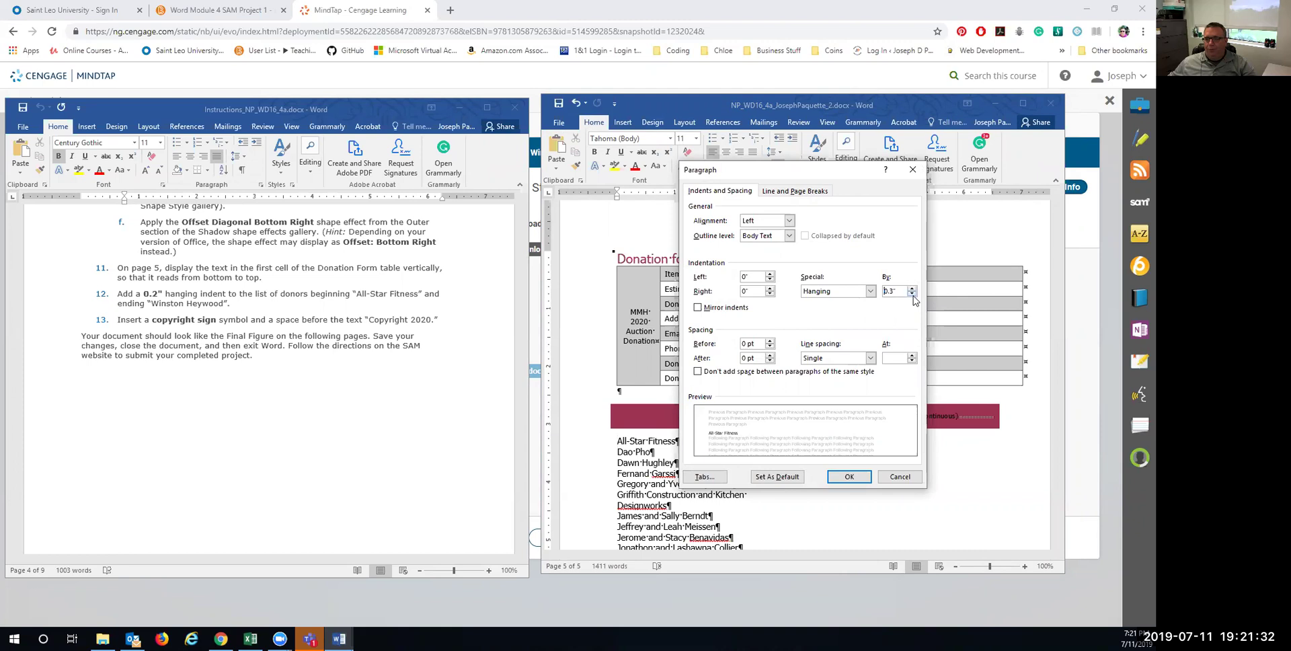
left_click(829, 478)
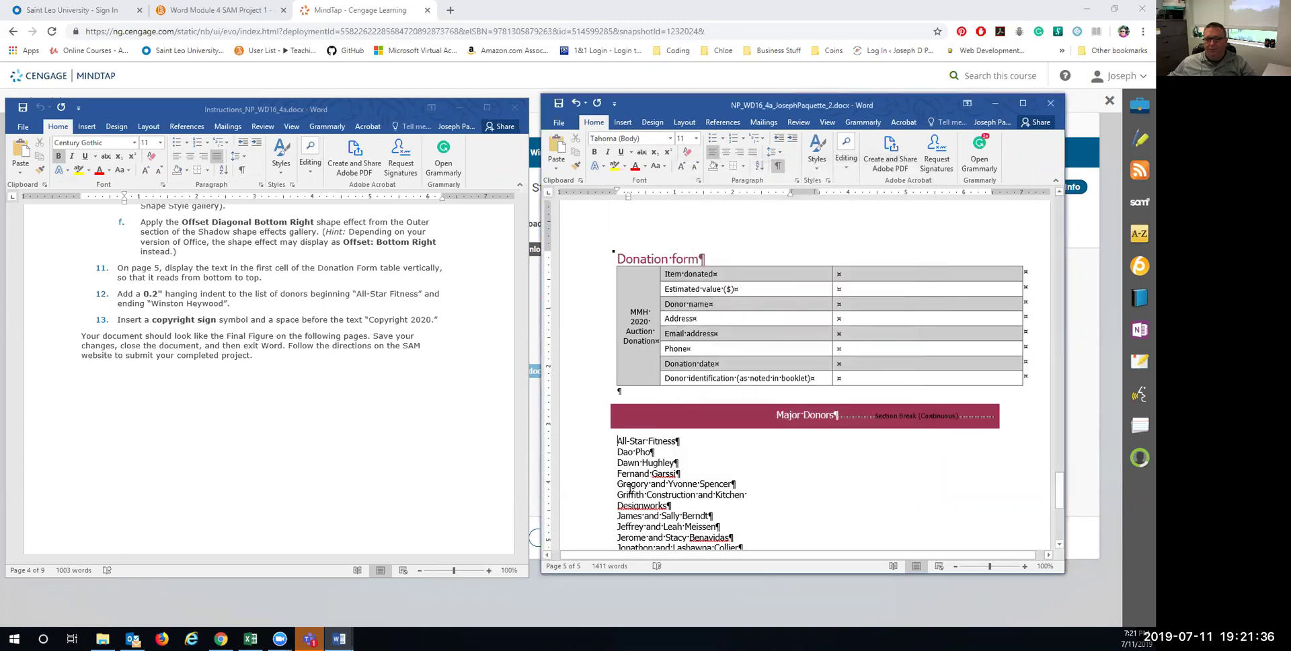
scroll(630, 489, "down", 1)
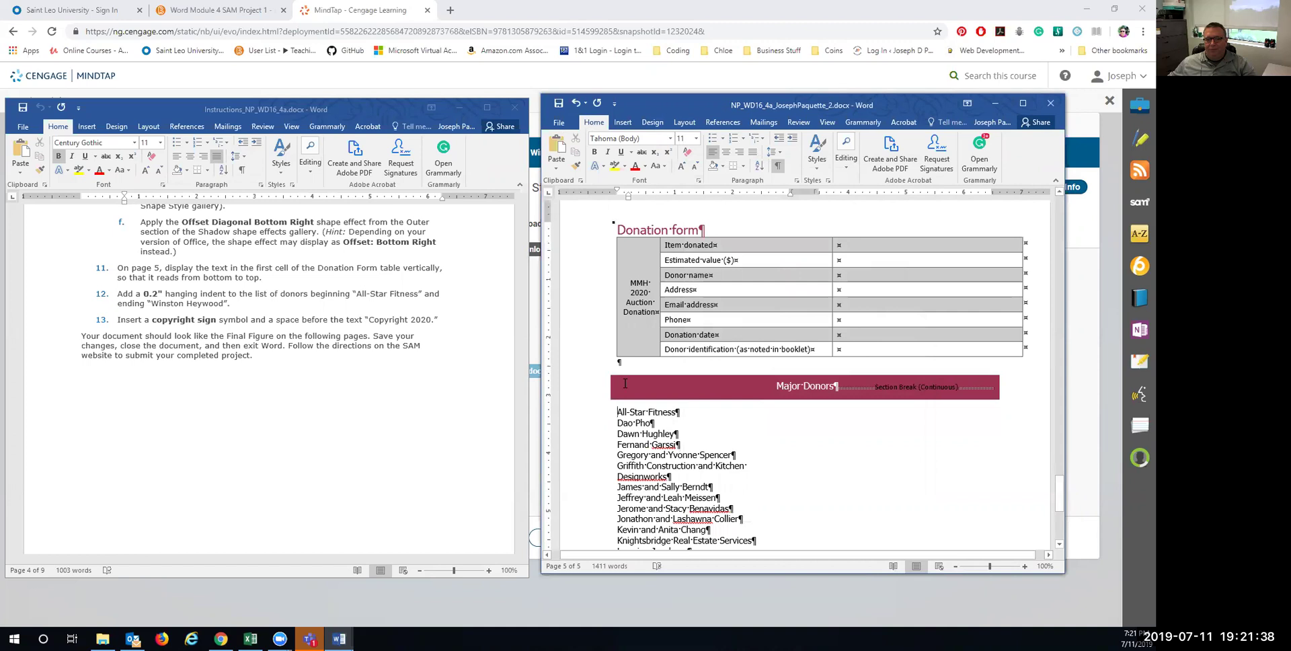
key("ctrl+z")
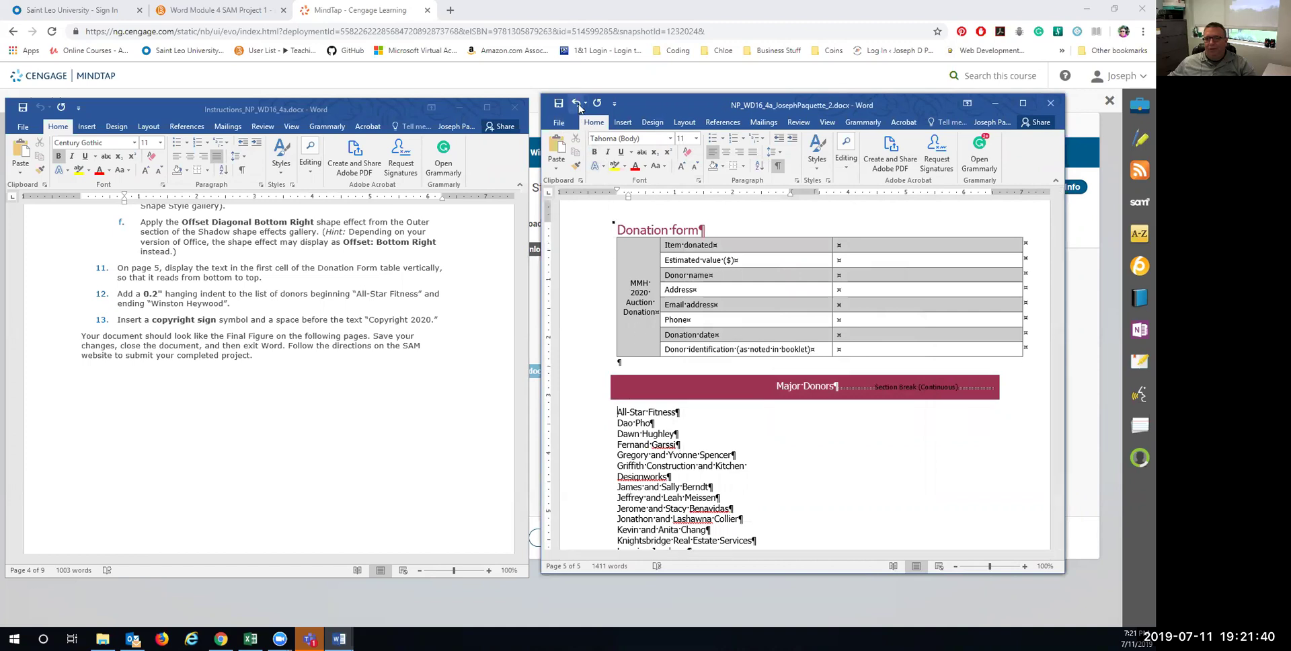
left_click_drag(617, 411, 690, 440)
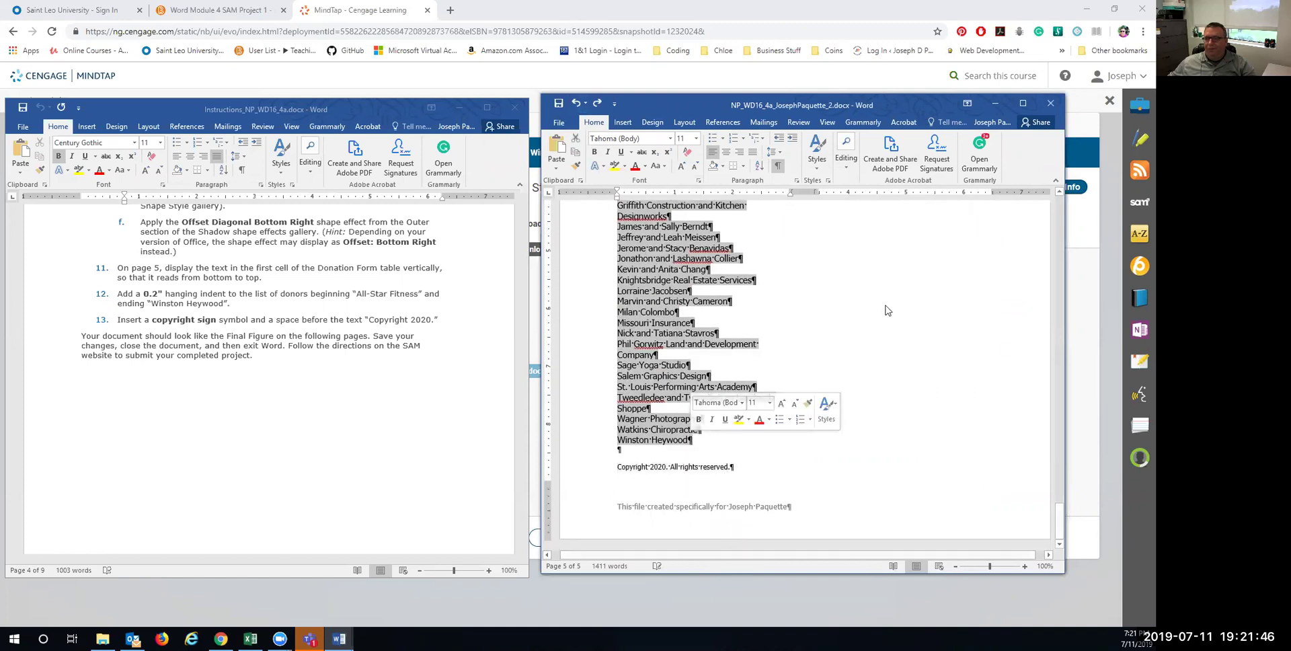
left_click(796, 180)
left_click(871, 291)
left_click(861, 321)
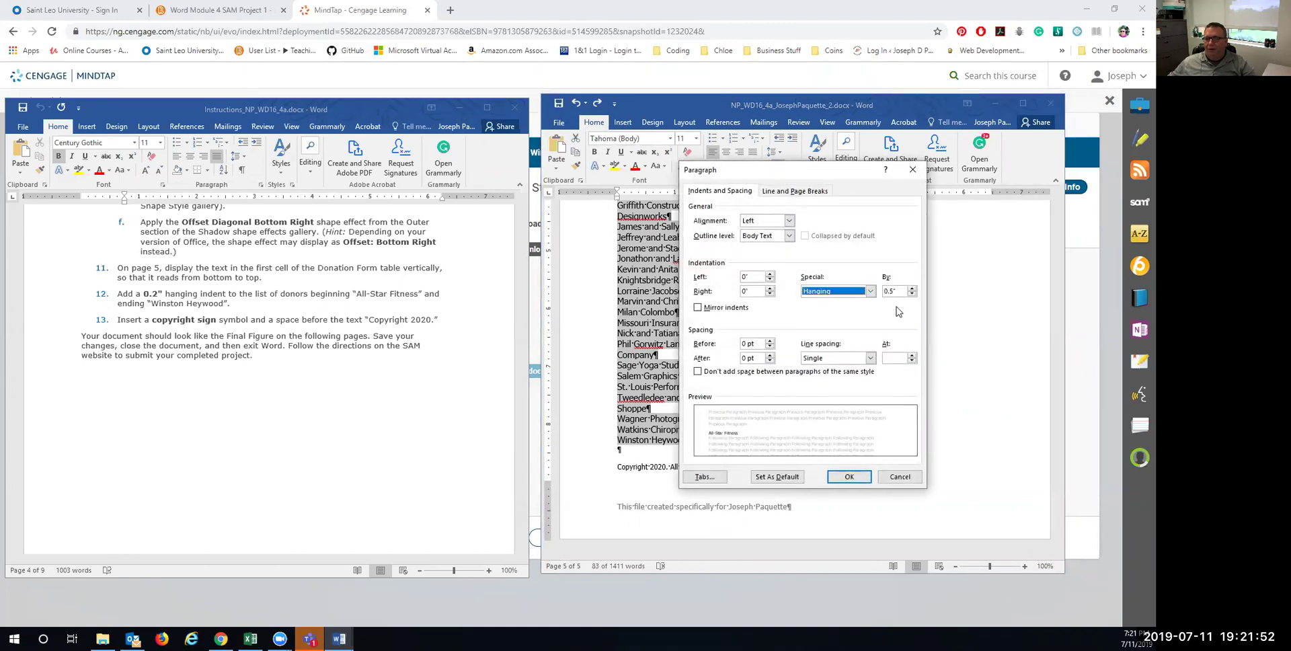
double_click(912, 295)
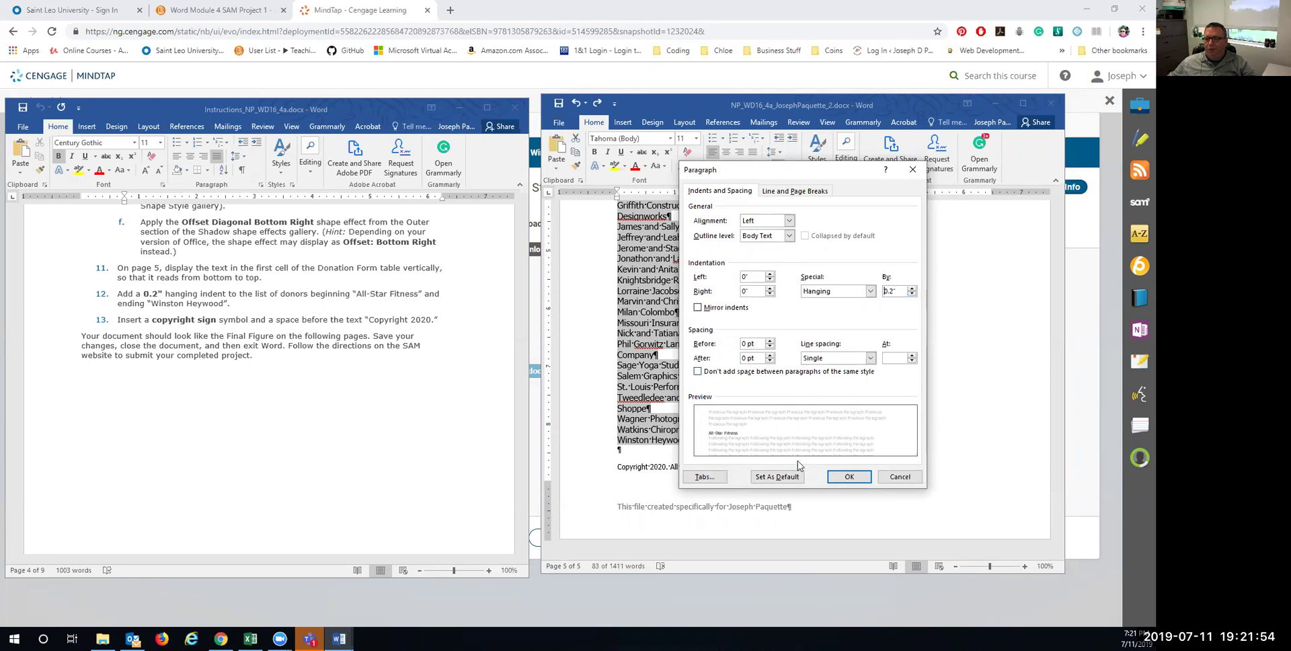
left_click(842, 477)
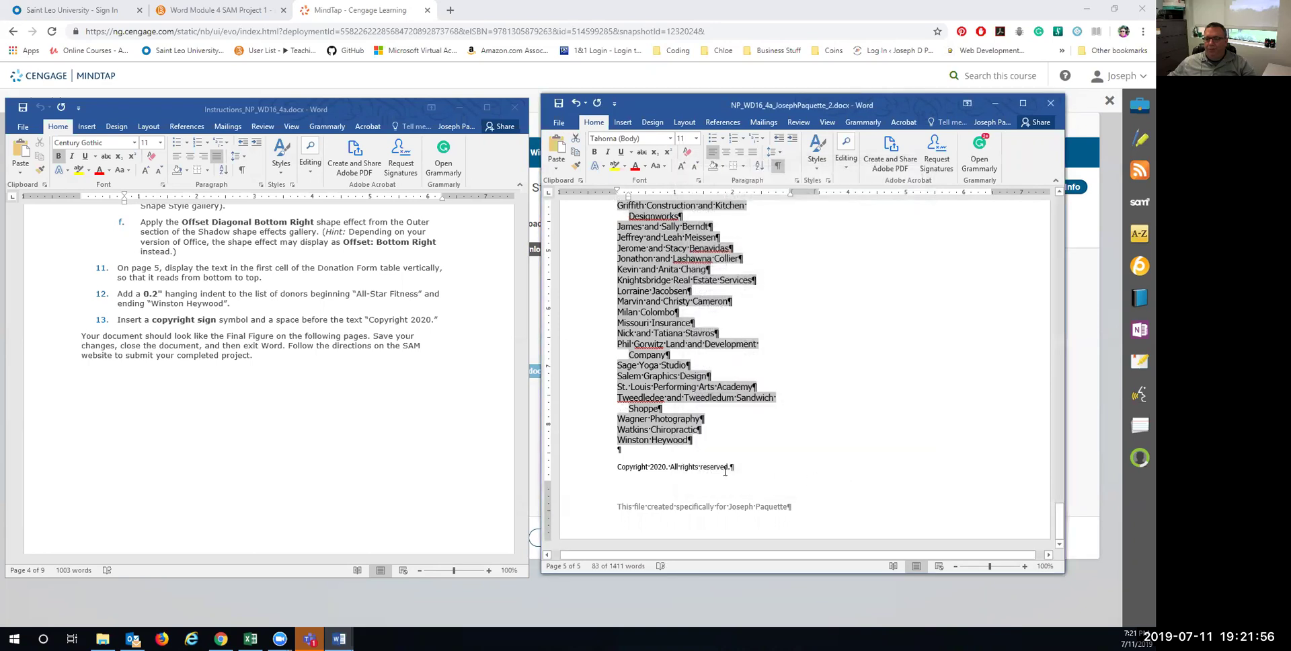
left_click(655, 399)
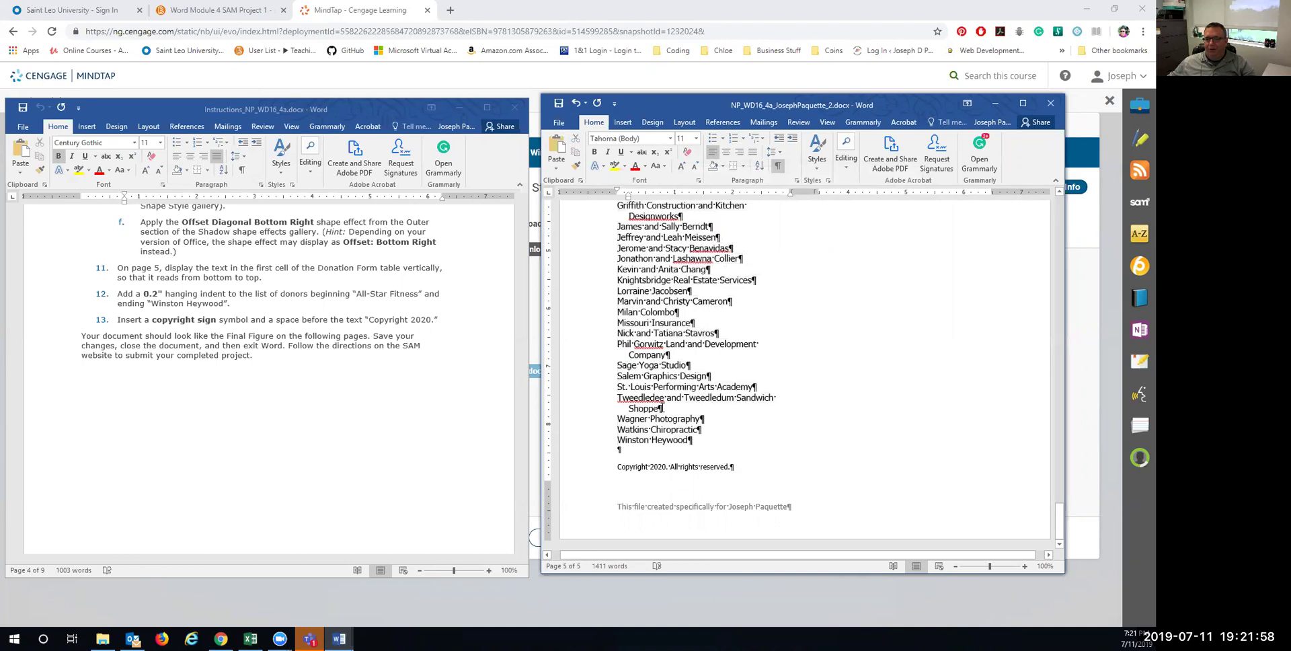
scroll(663, 408, "up", 4)
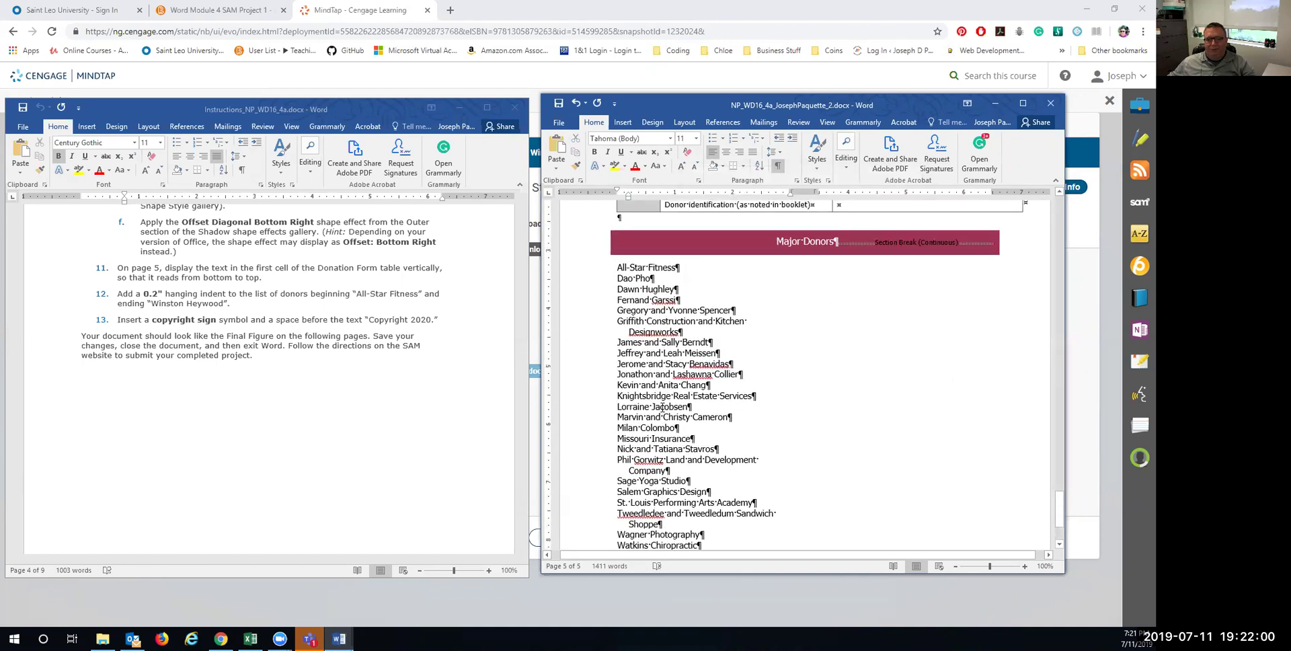
Maximize the newsletter window and insert a copyright sign symbol before the text "Copyright 2020.".
scroll(662, 408, "down", 4)
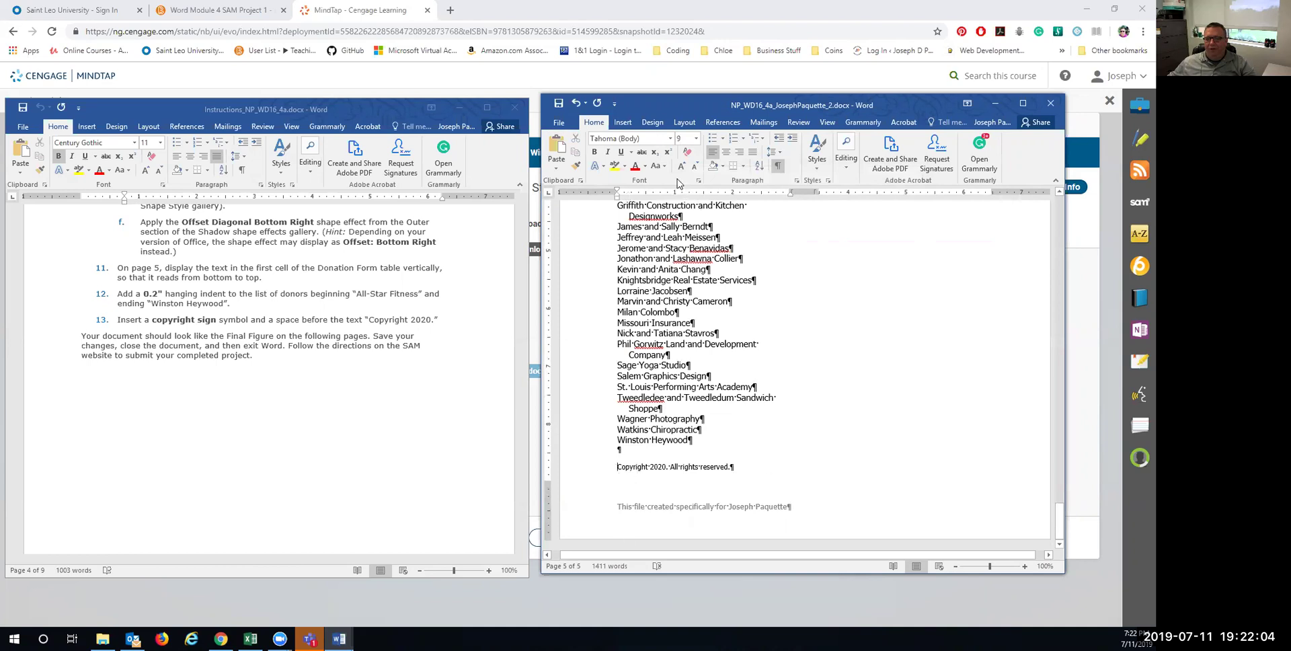
left_click(622, 121)
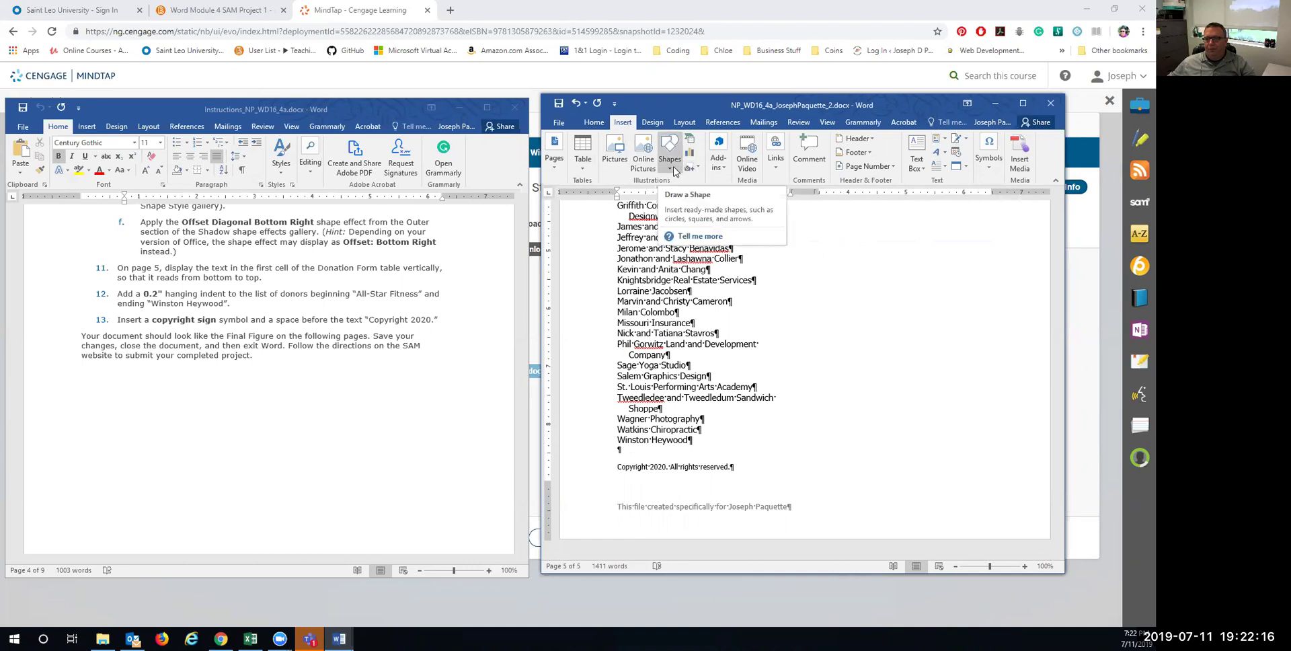
left_click(1023, 103)
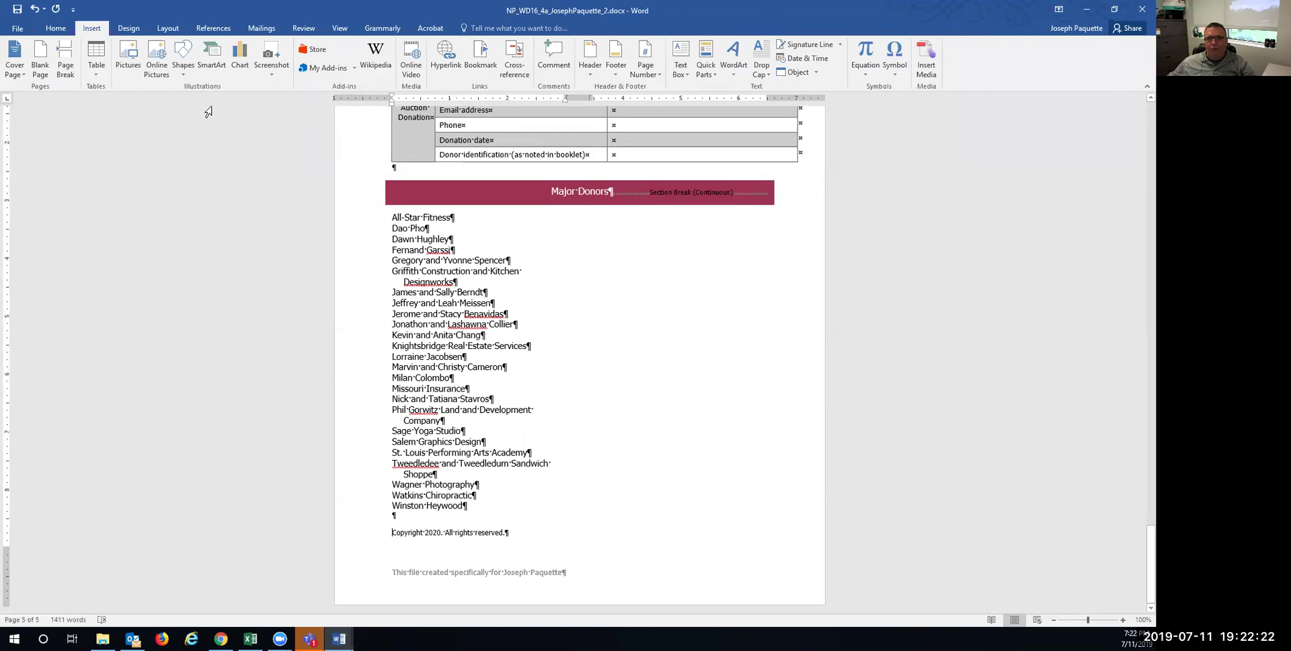
left_click(894, 55)
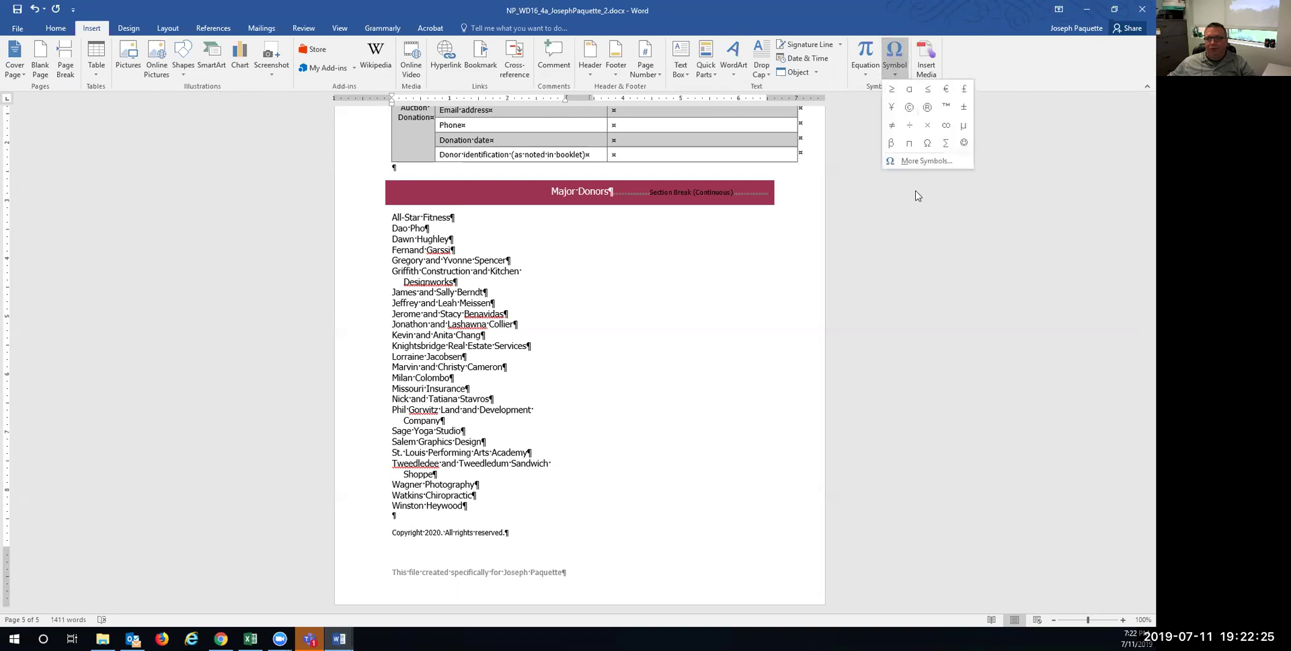
left_click(909, 107)
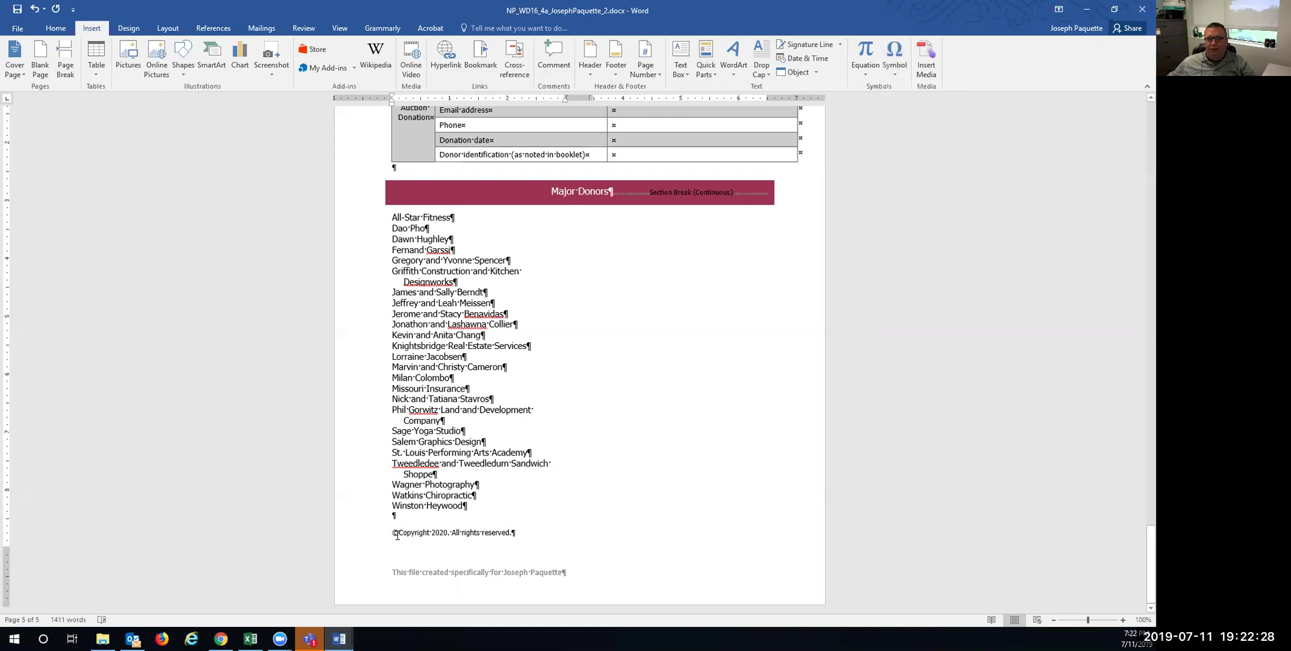
Select the "MMH 2020 Auction Donation" cell text and check the document design and text effects options for a vertical text setting.
scroll(485, 486, "up", 3)
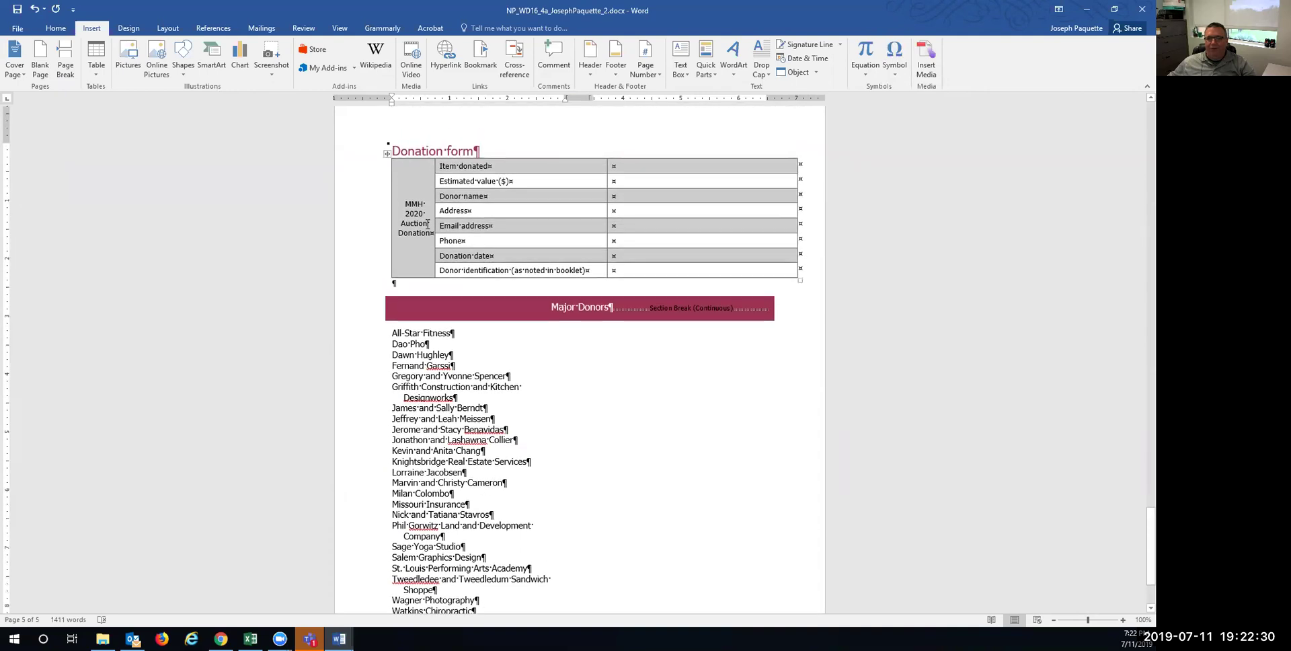
double_click(427, 224)
triple_click(424, 229)
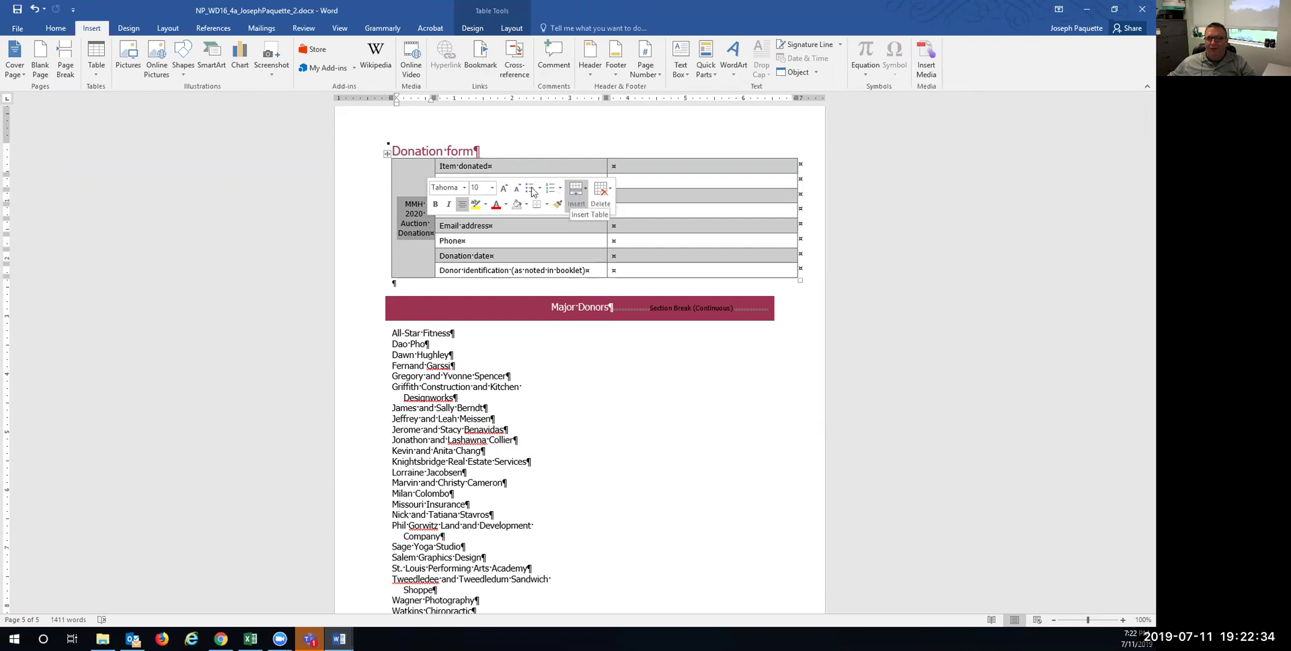
left_click(128, 28)
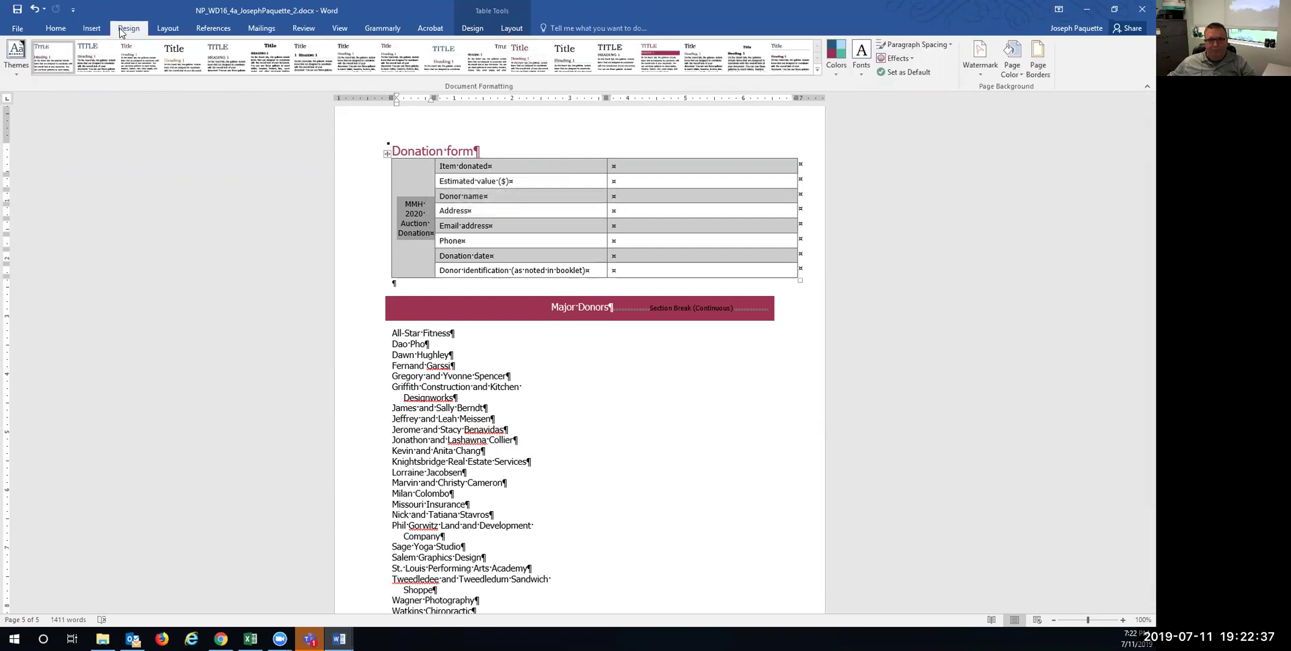
left_click(56, 28)
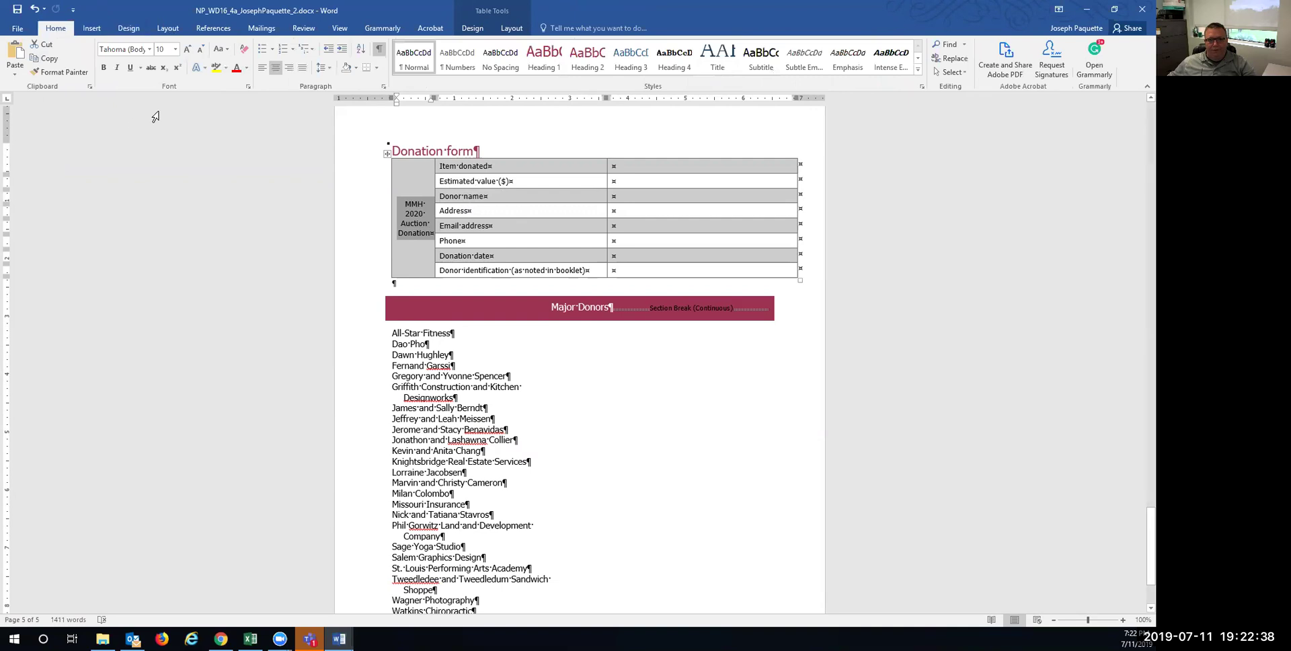
left_click(204, 68)
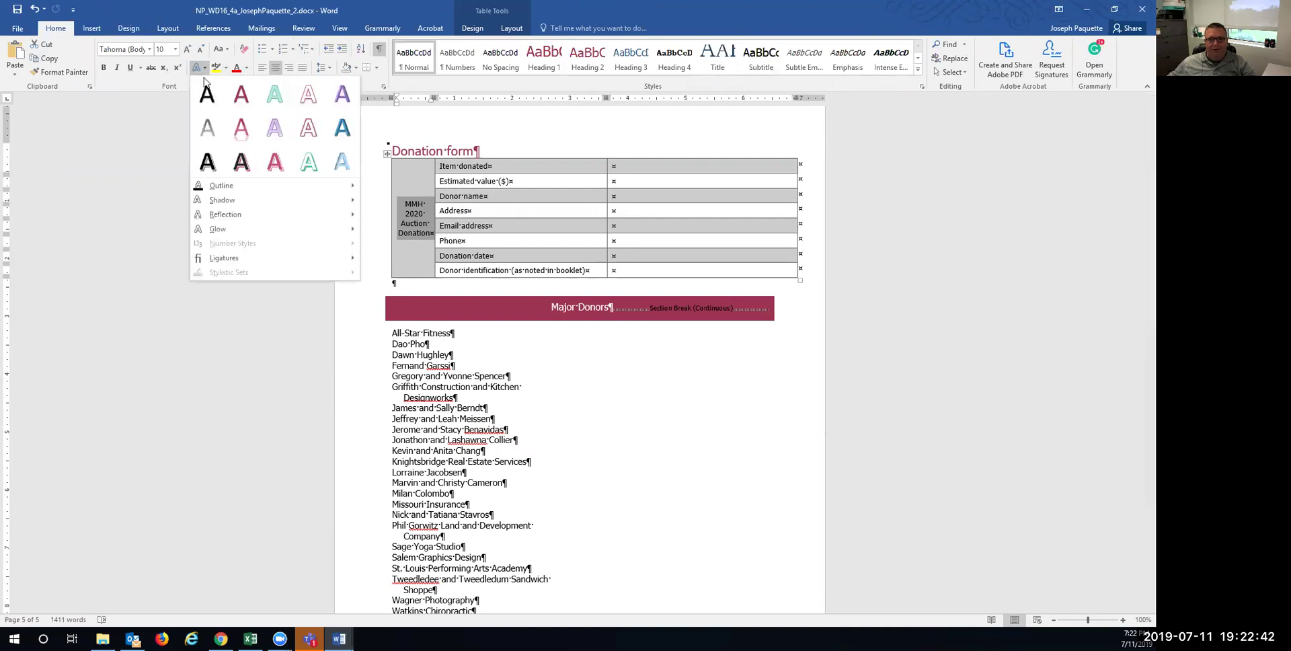
left_click(148, 136)
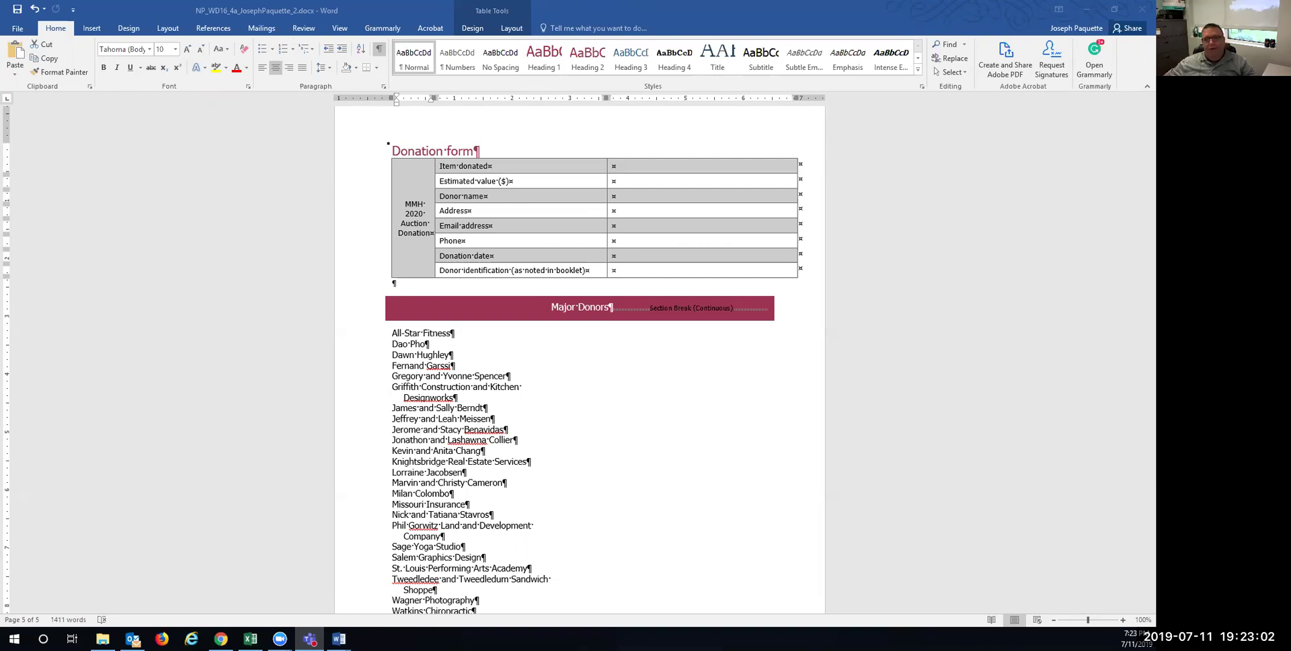
Check the MindTap project page and the instructions document for the requirement on vertical text in the Donation form's first cell.
left_click(221, 638)
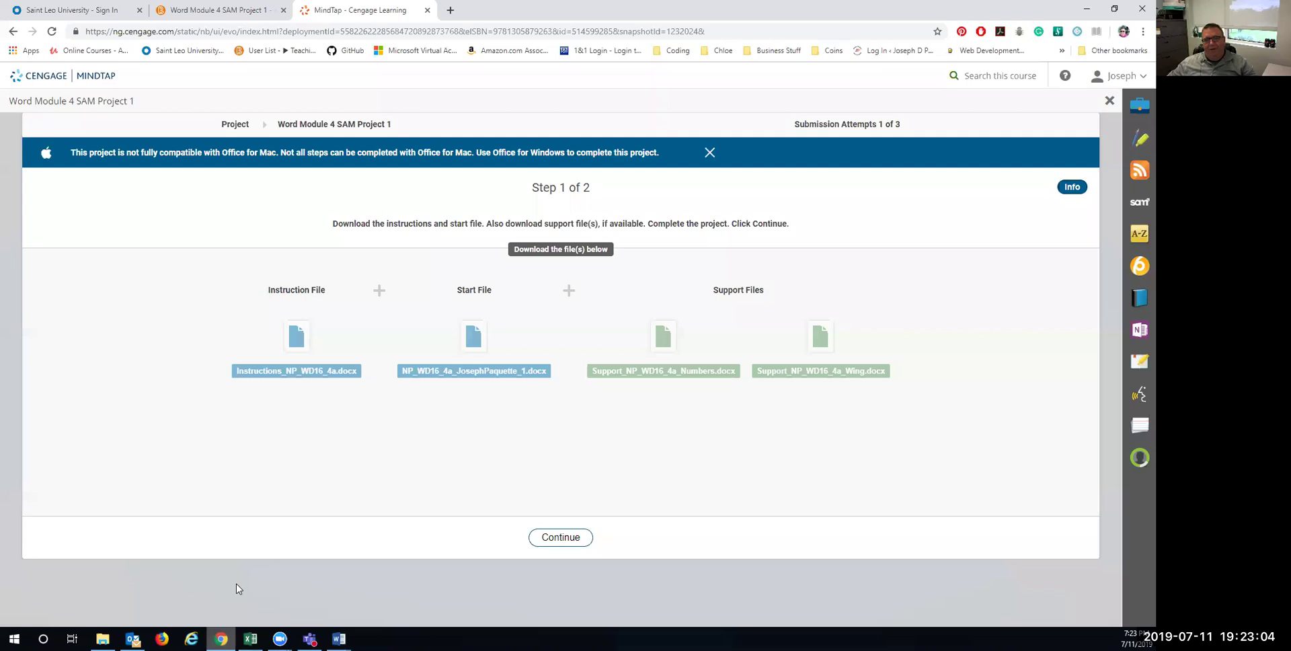
left_click(1086, 9)
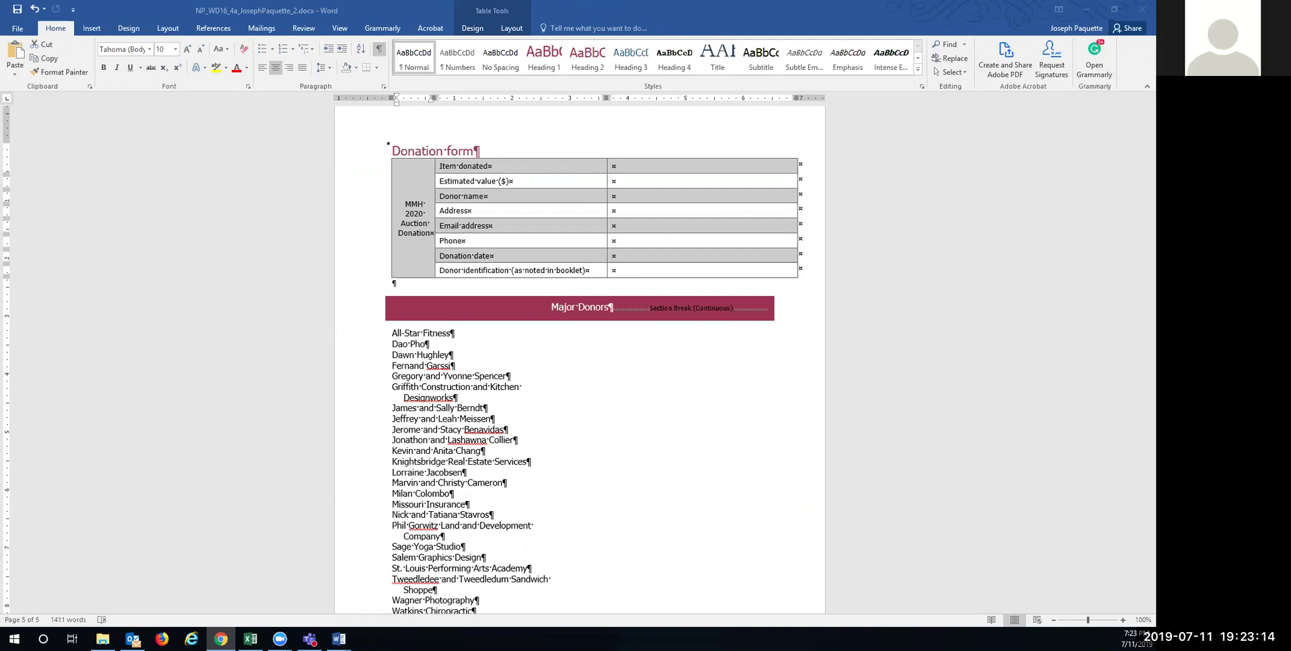
left_click(432, 236)
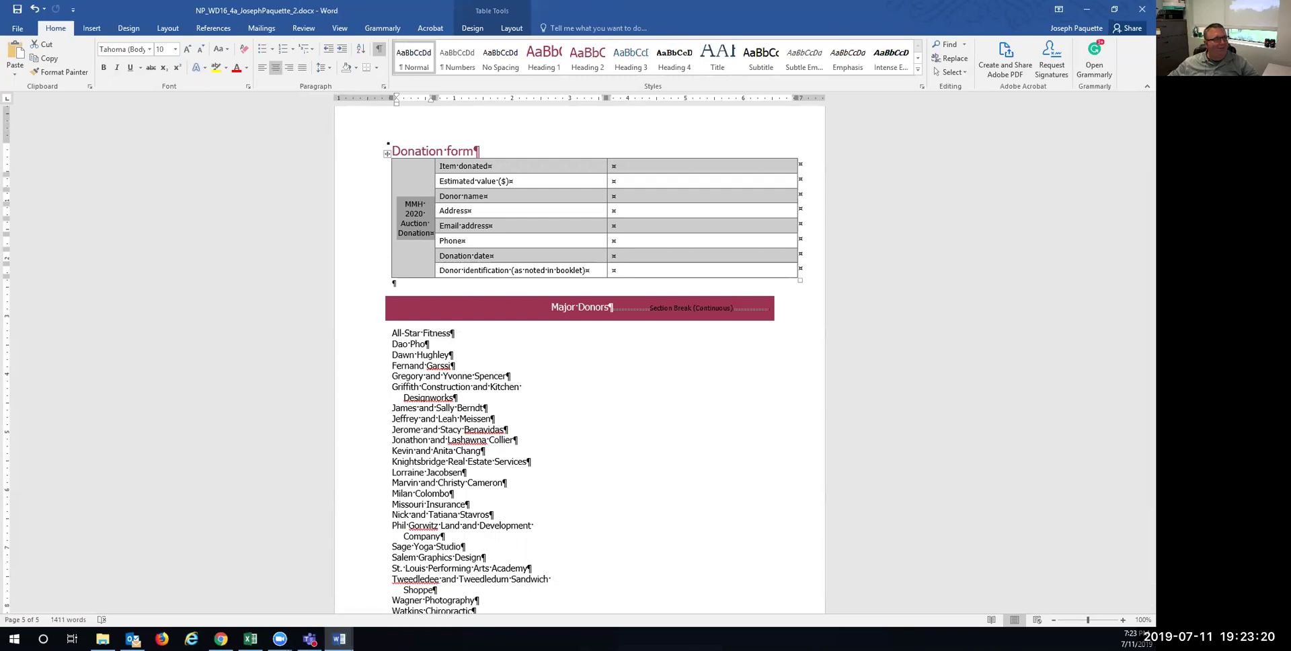
key("alt+Tab")
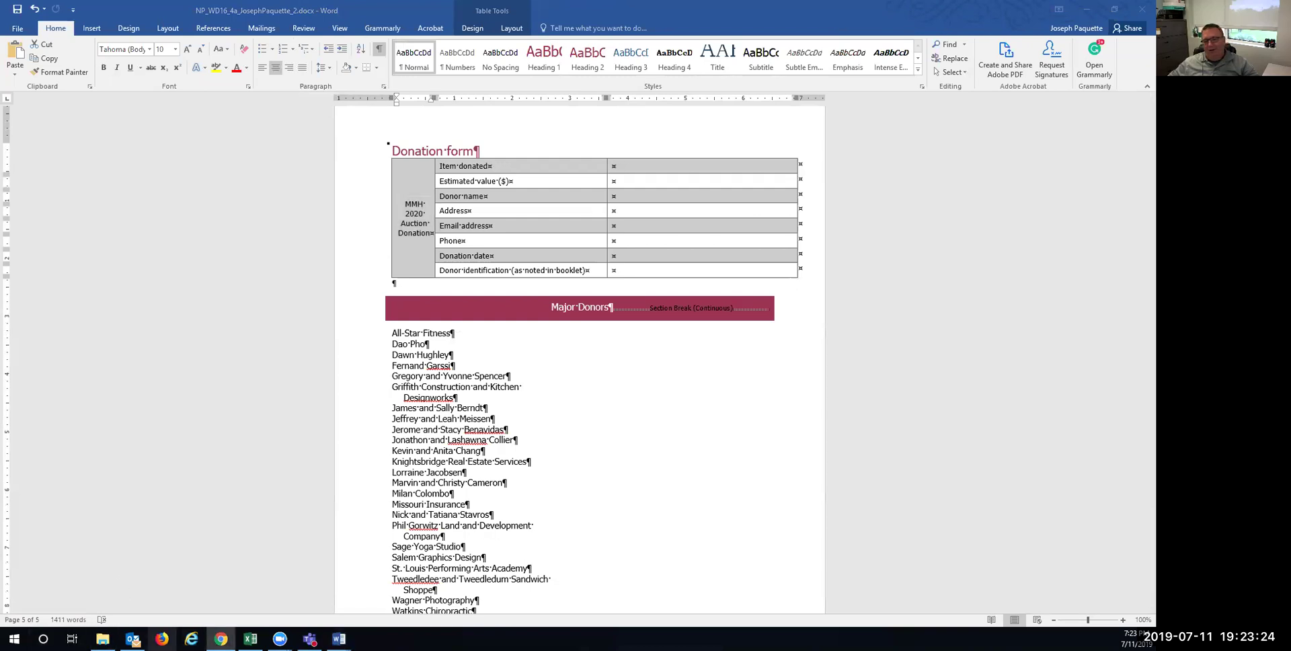
mouse_move(338, 638)
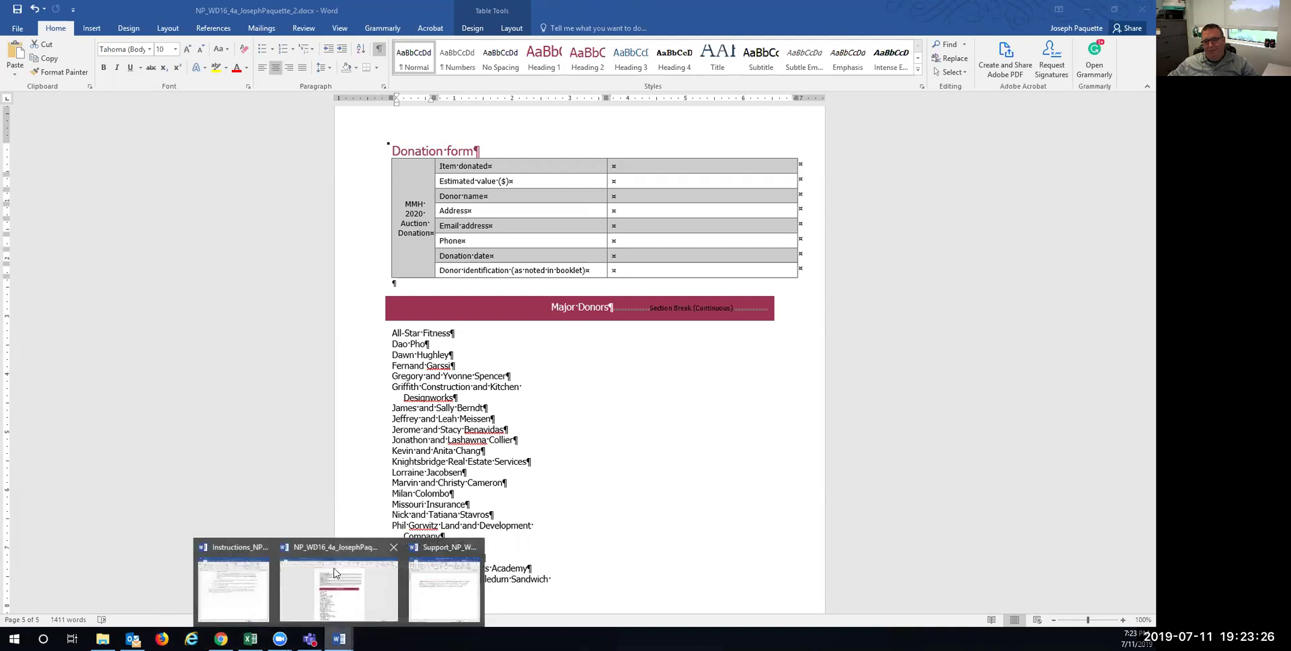
left_click(233, 586)
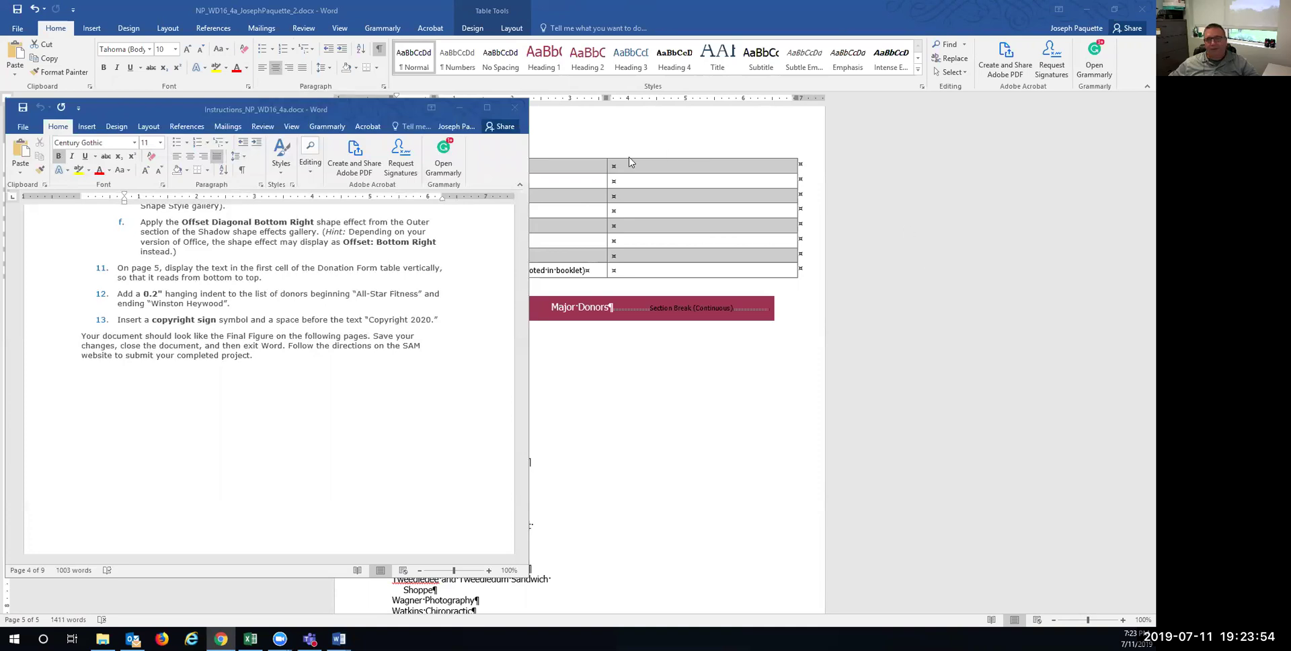
left_click(449, 103)
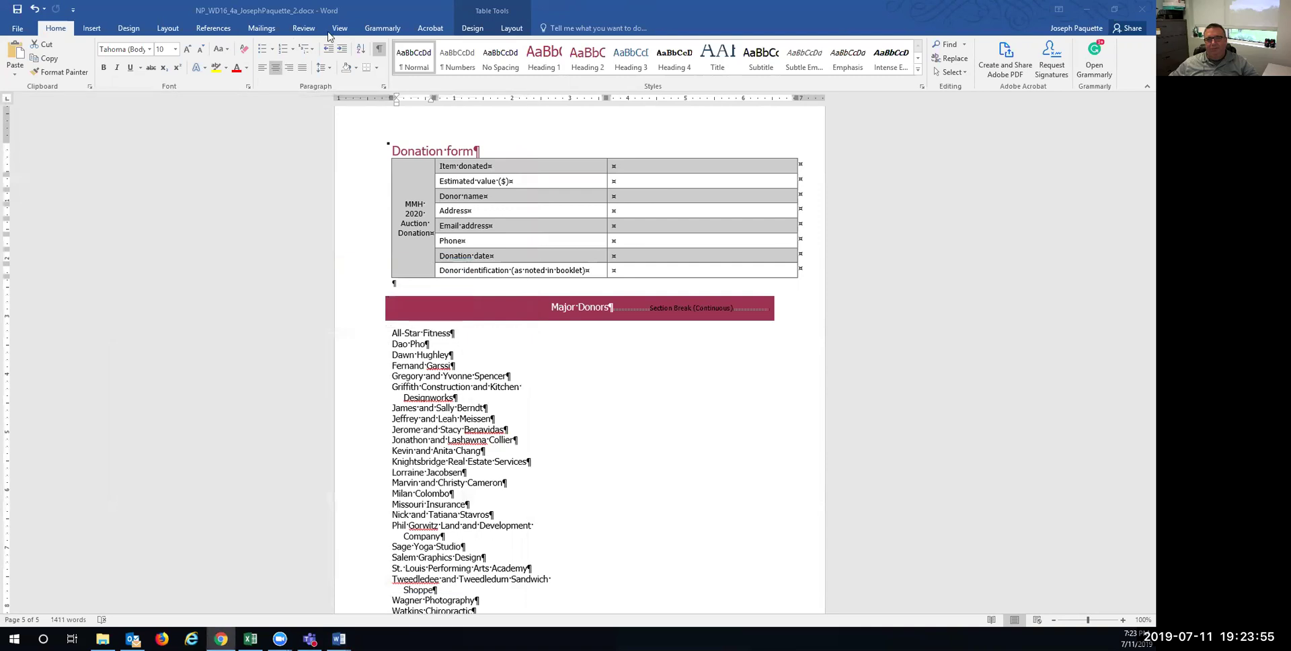
Restore the newsletter window to a smaller size, widen it, and select all the text in the Donation form's first cell.
double_click(275, 6)
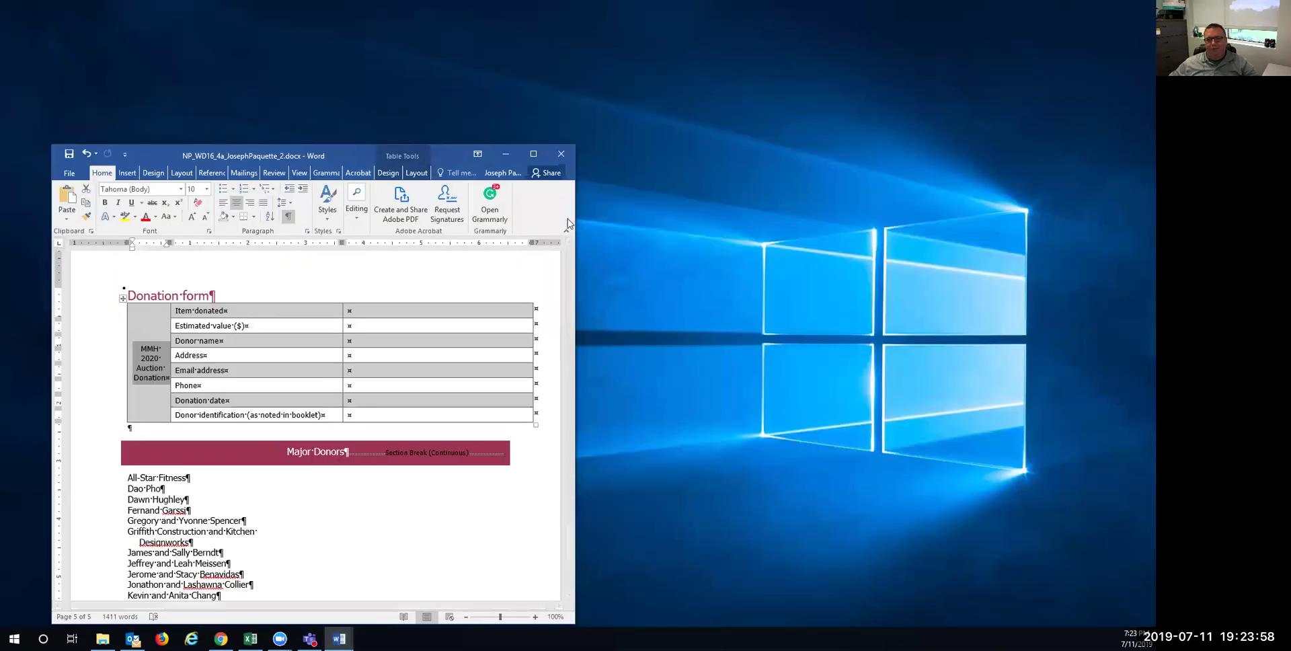
left_click_drag(992, 193, 993, 193)
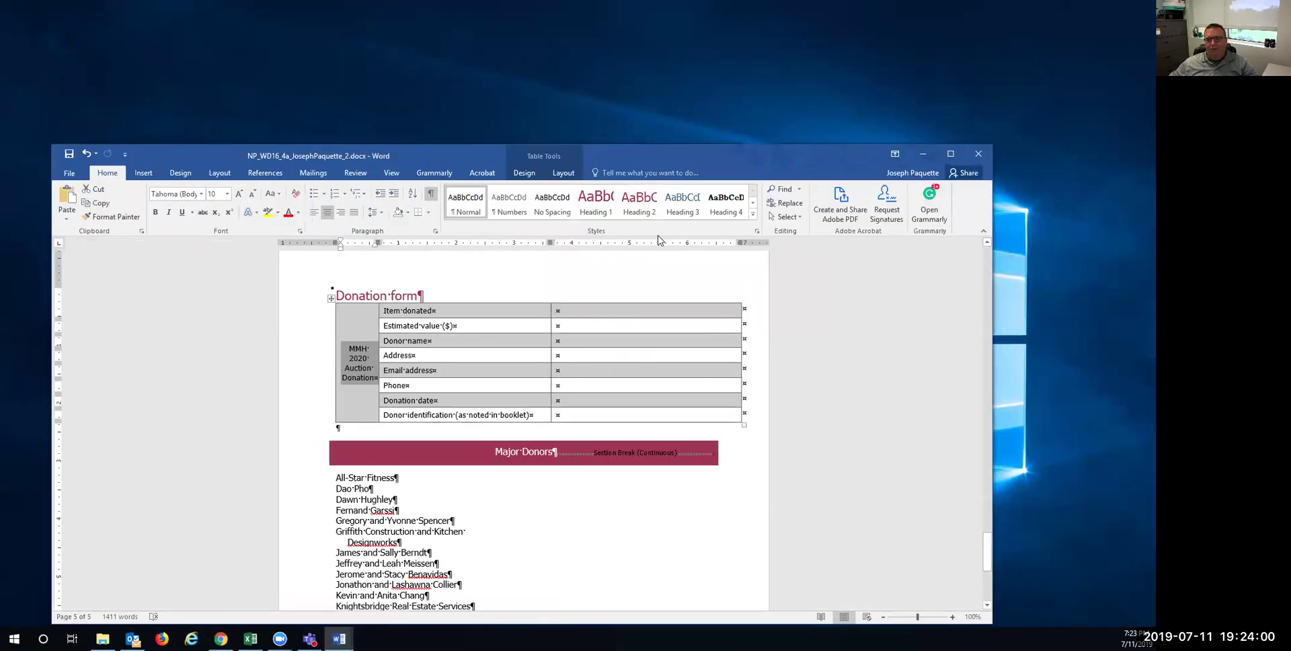
left_click(356, 351)
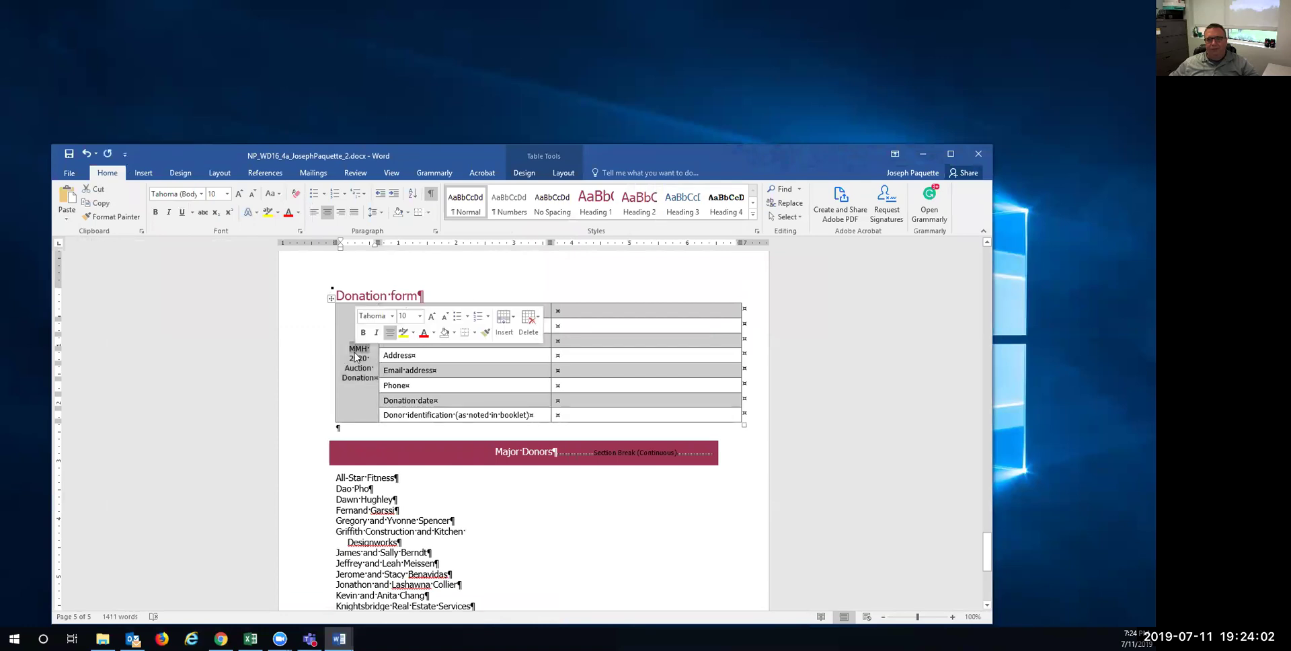
triple_click(349, 349)
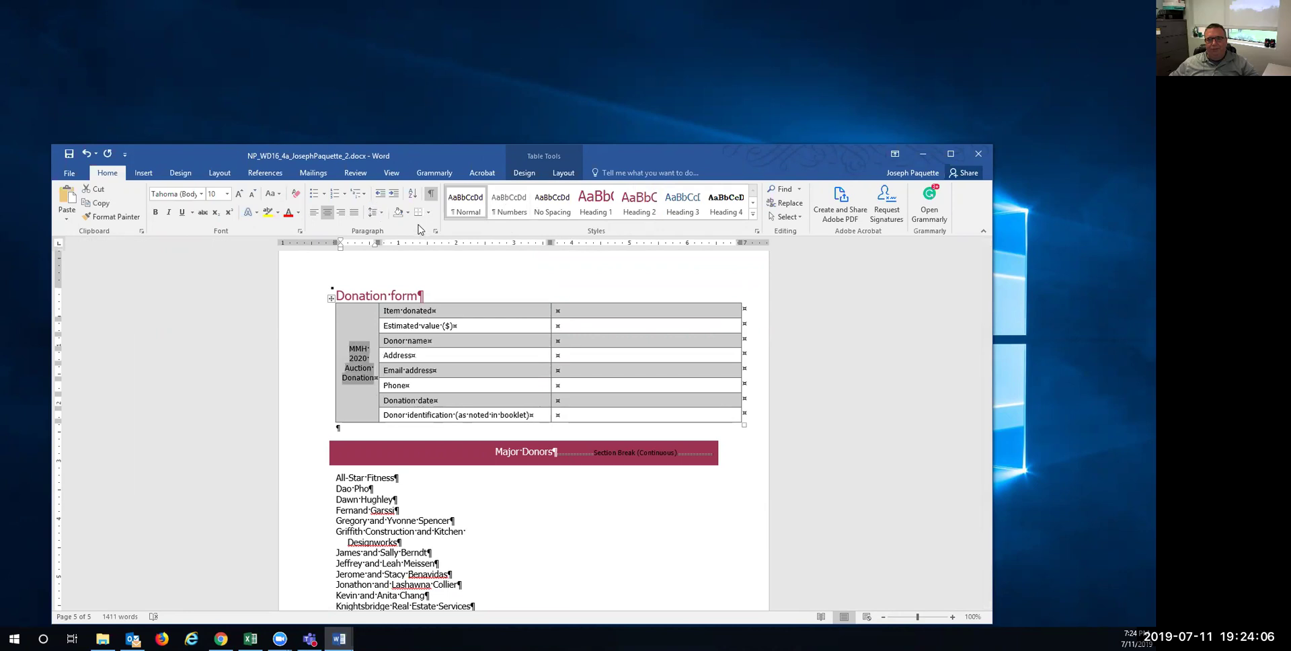
Examine the table design and layout tools and the document's design, layout, and references options for a vertical text setting.
left_click(523, 175)
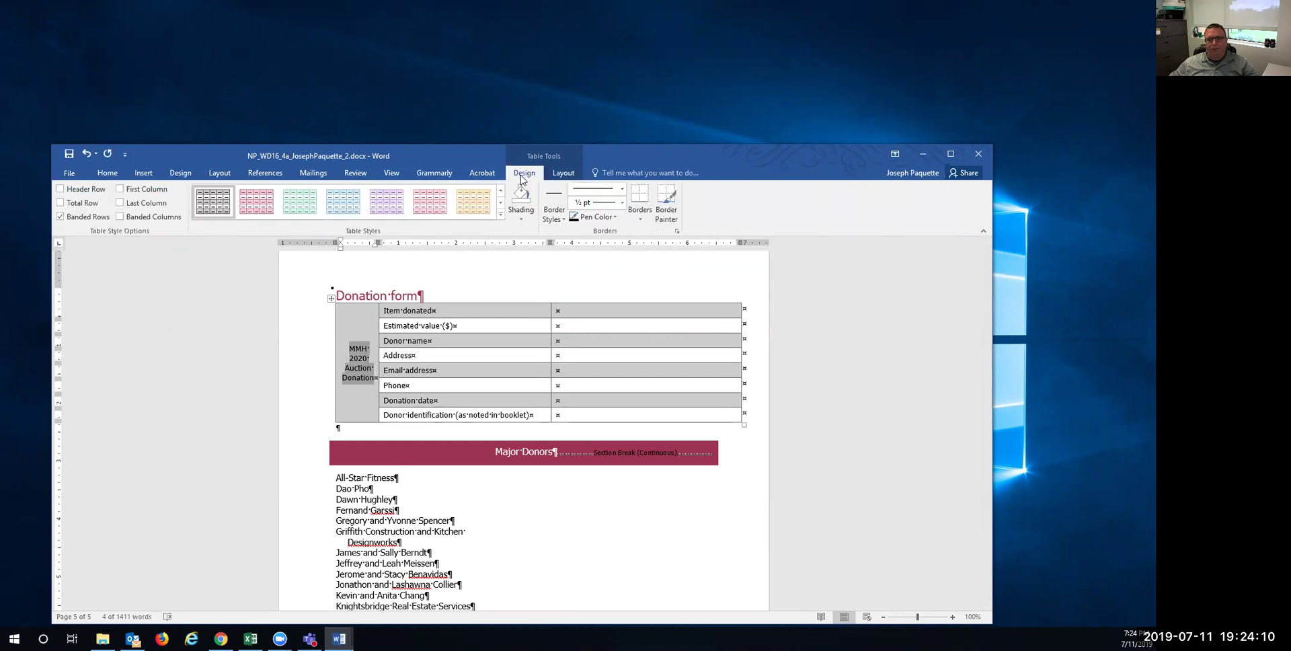
left_click(564, 173)
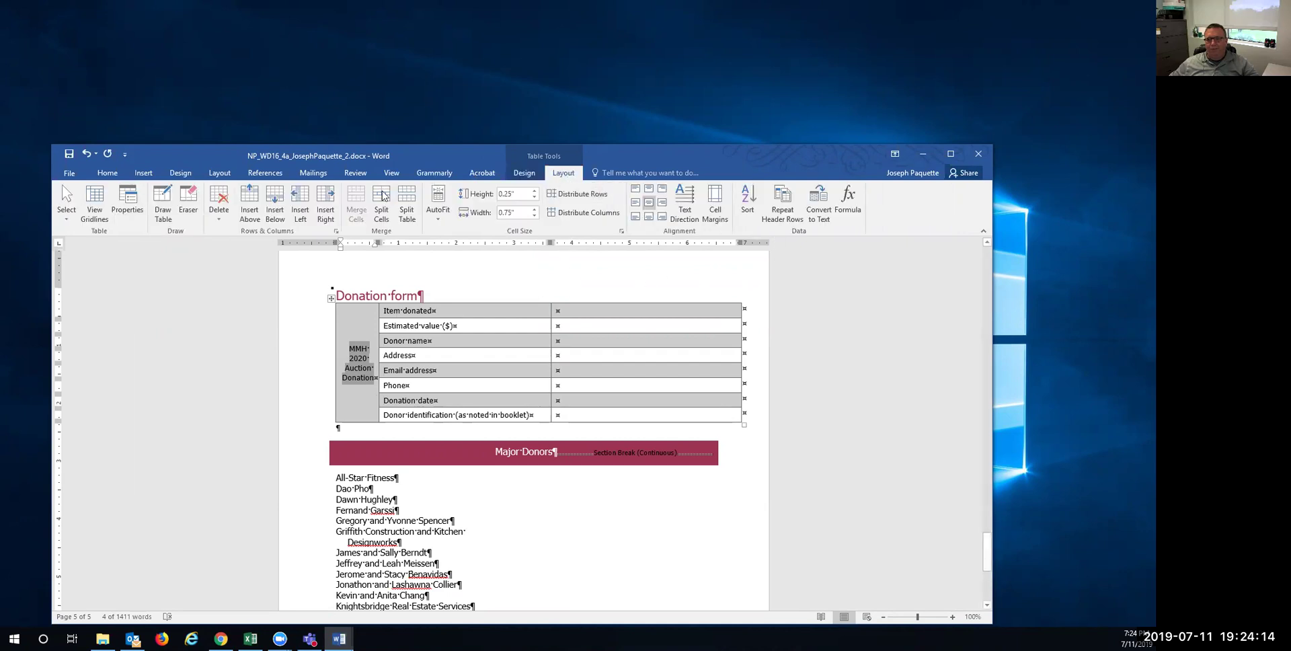
left_click(180, 174)
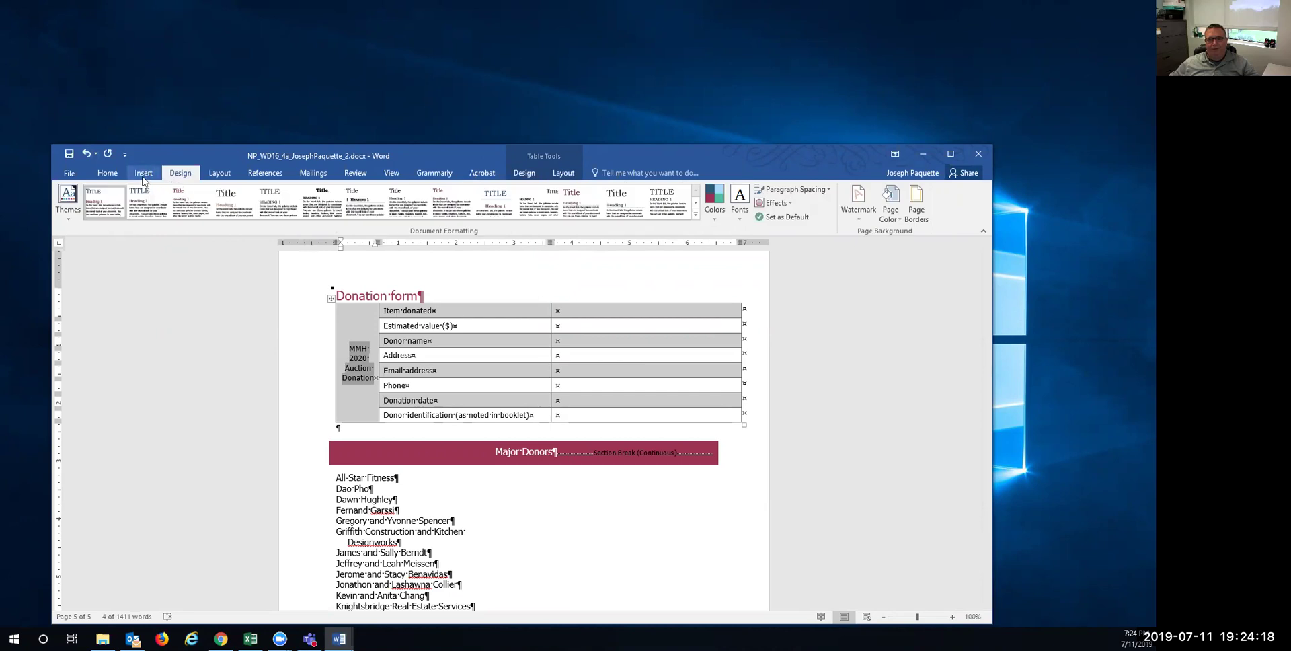
left_click(107, 172)
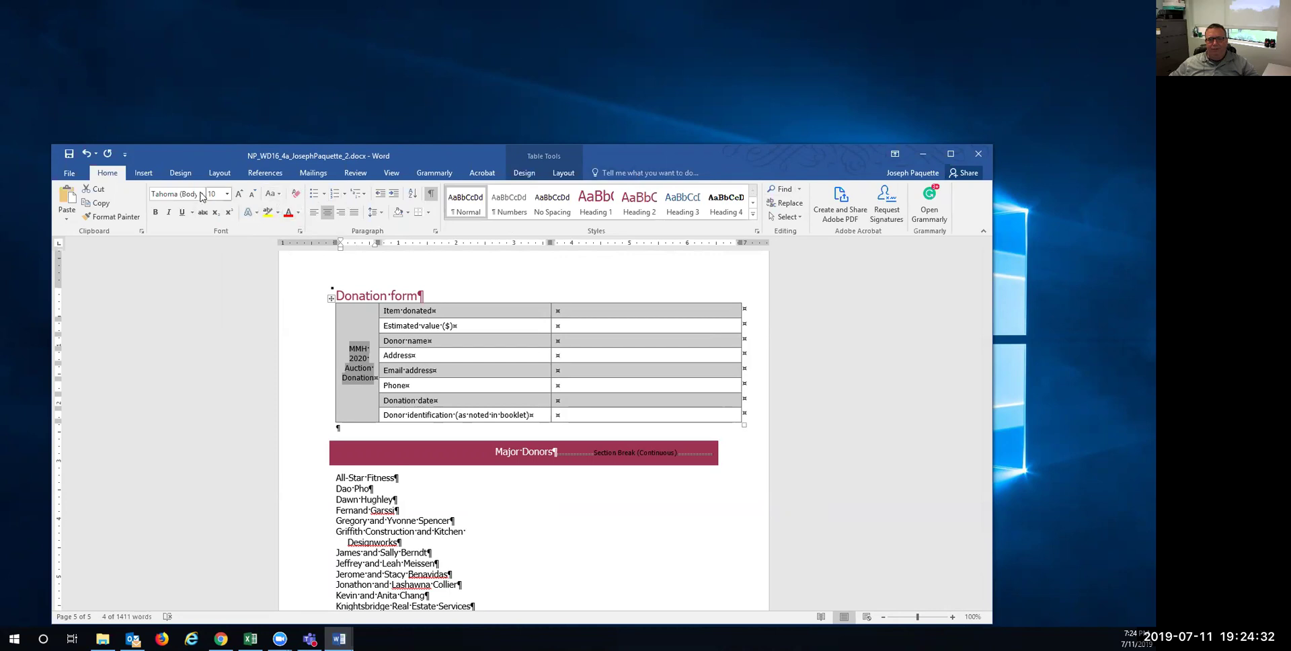
left_click(173, 173)
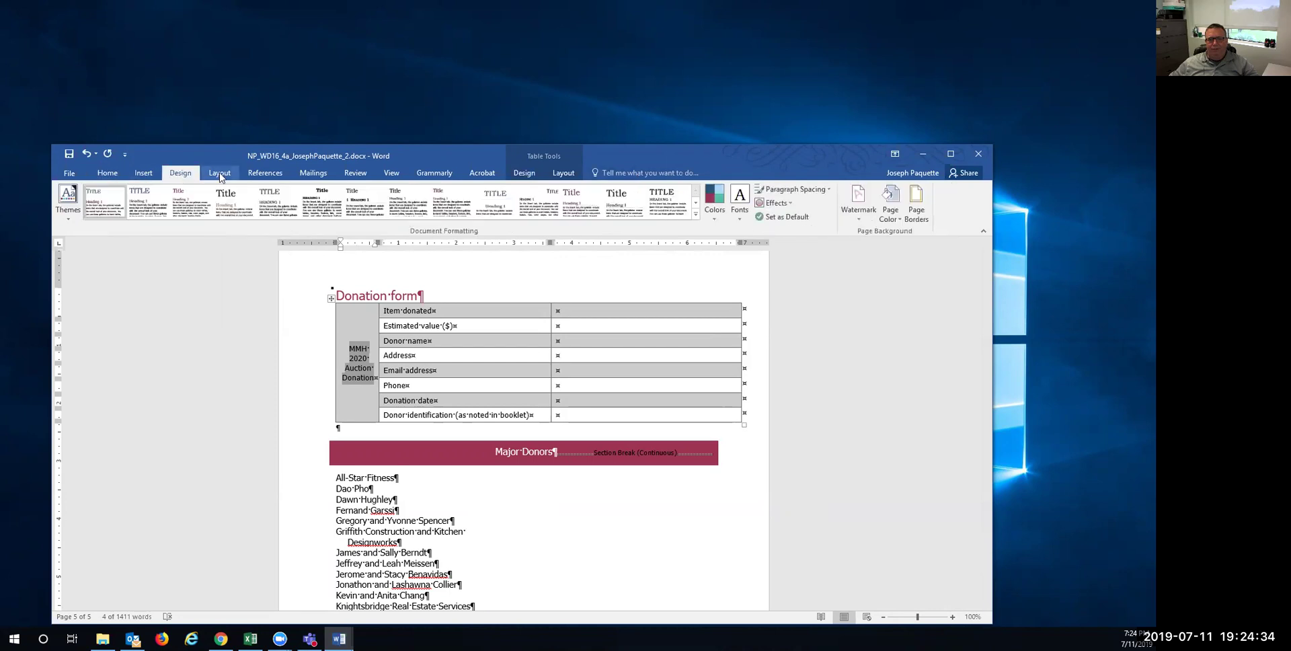
left_click(220, 174)
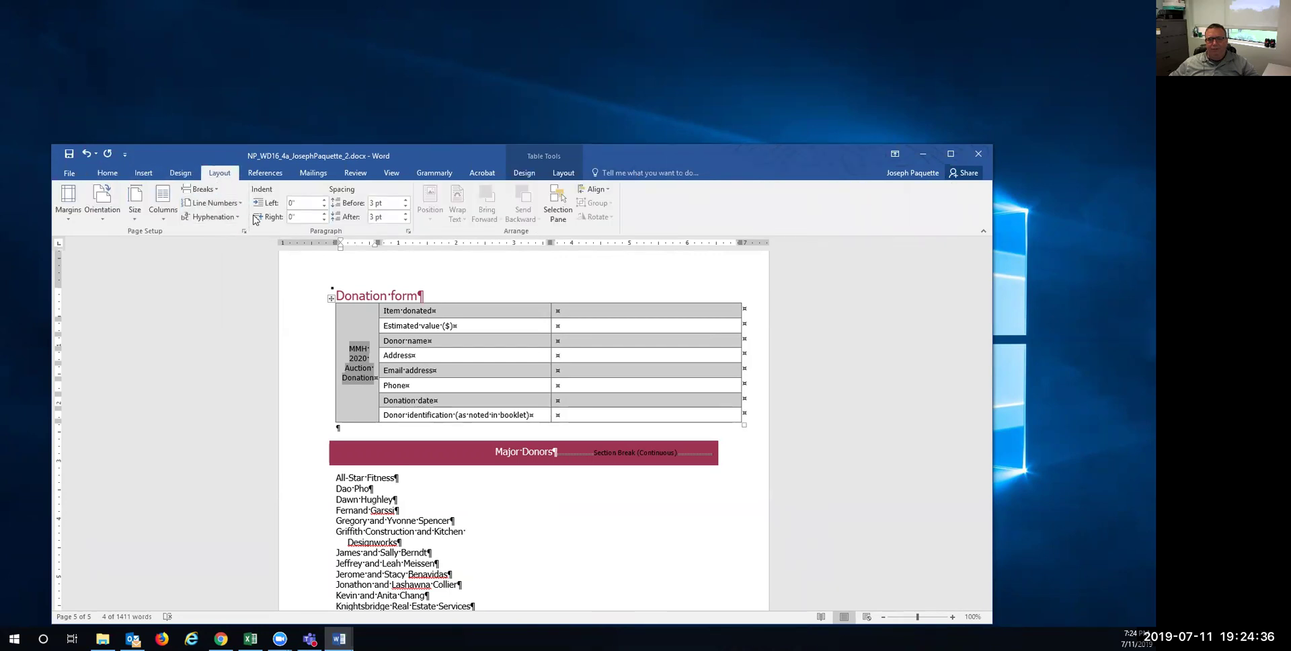
left_click(595, 189)
left_click(607, 191)
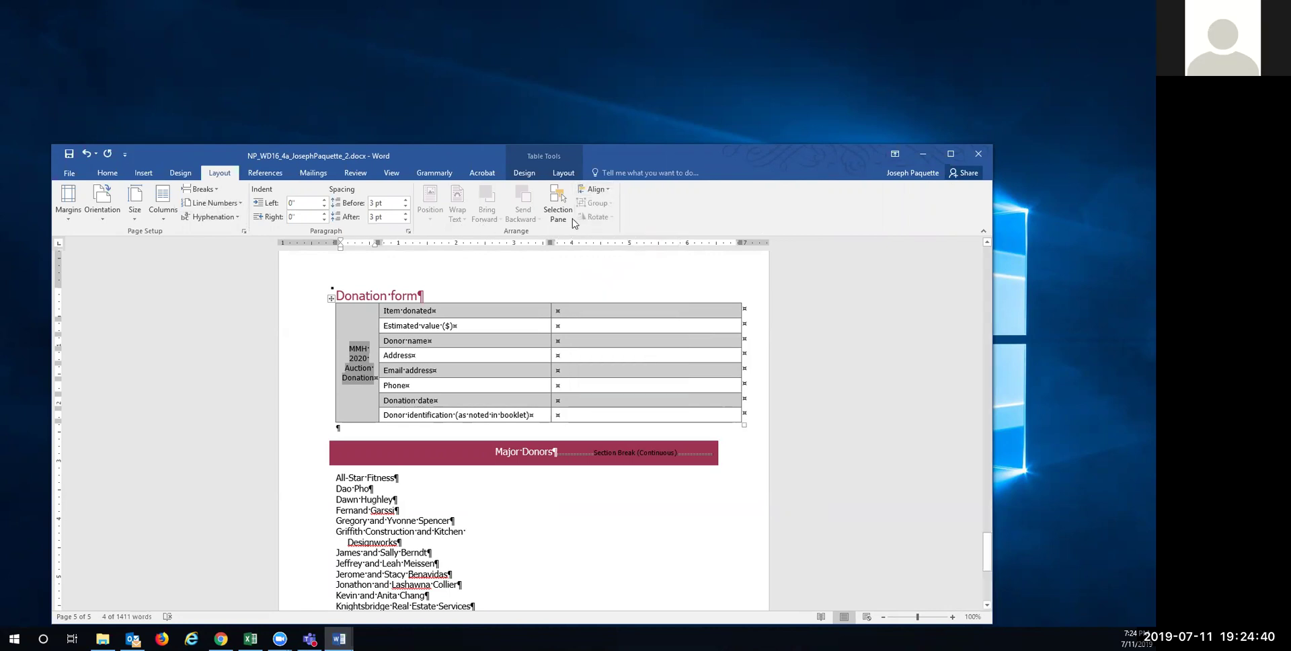
left_click(265, 173)
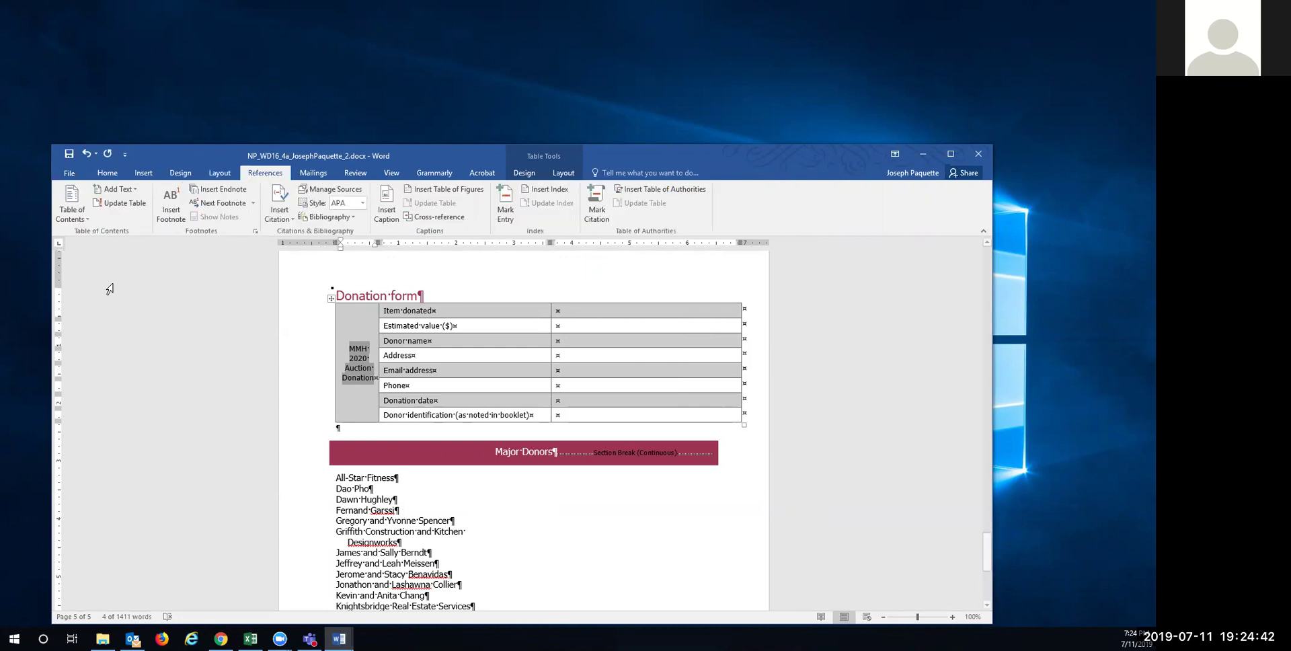
Check the WordArt and built-in text box galleries for a way to display the Donation form's first-cell text vertically.
left_click(142, 173)
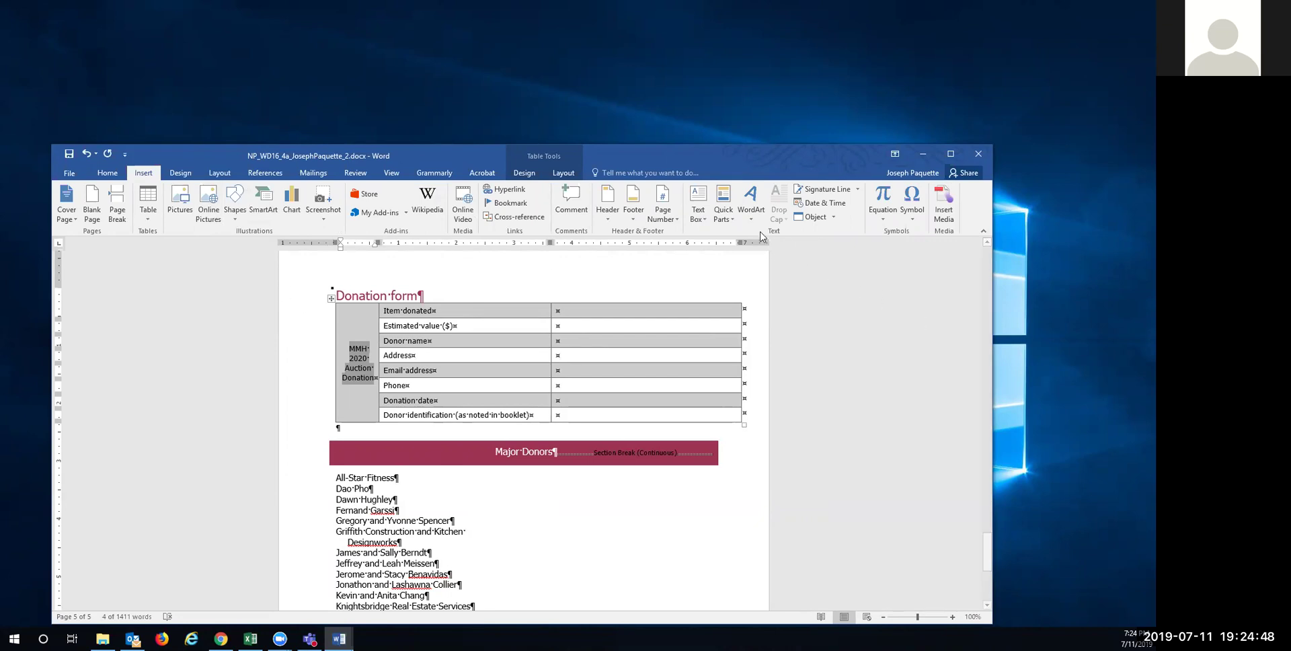
left_click(751, 201)
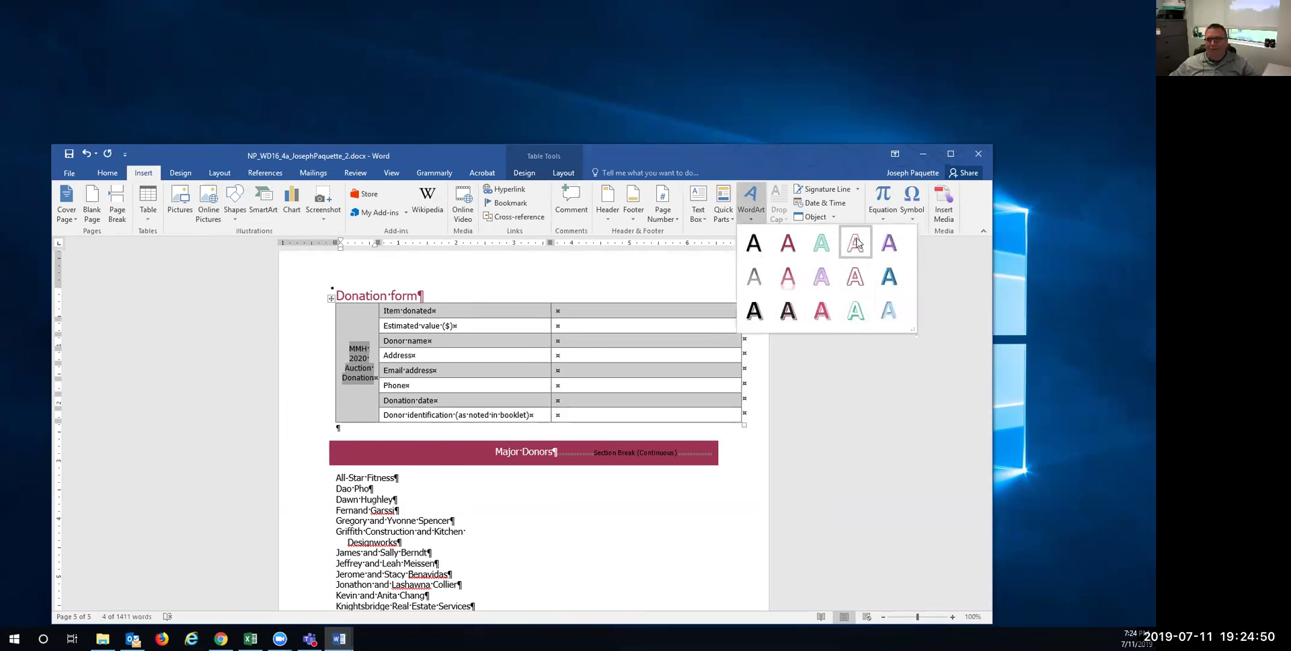
left_click(752, 216)
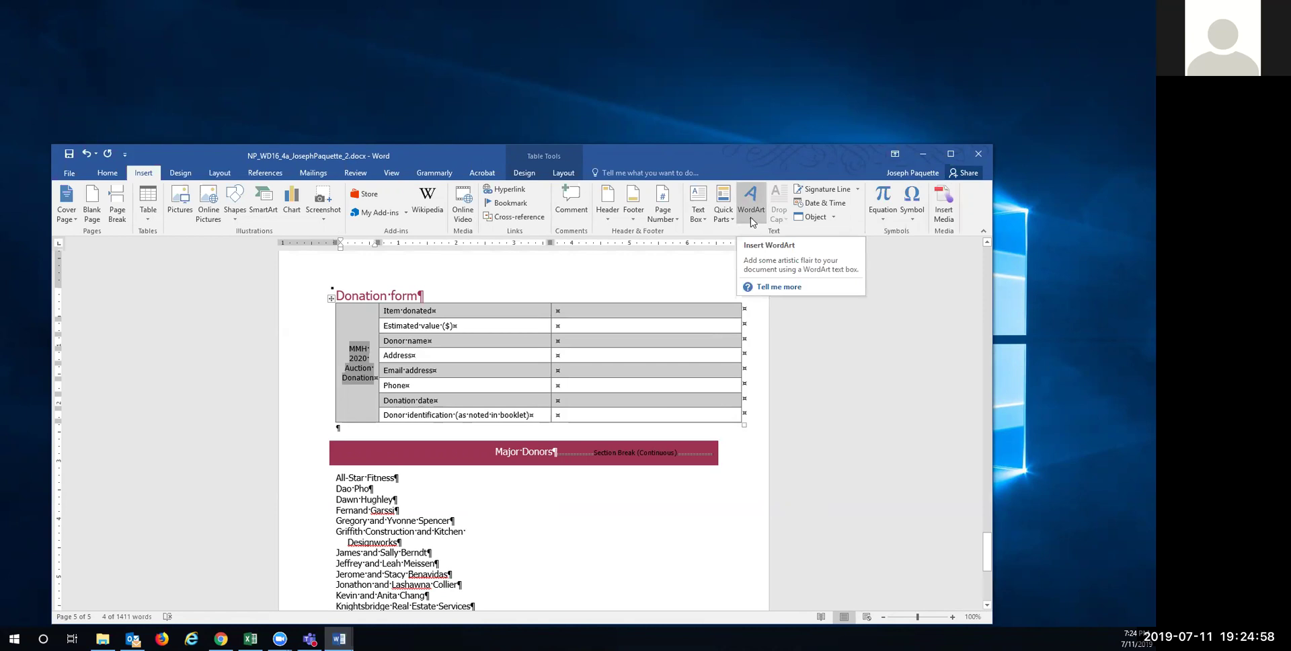
left_click(706, 216)
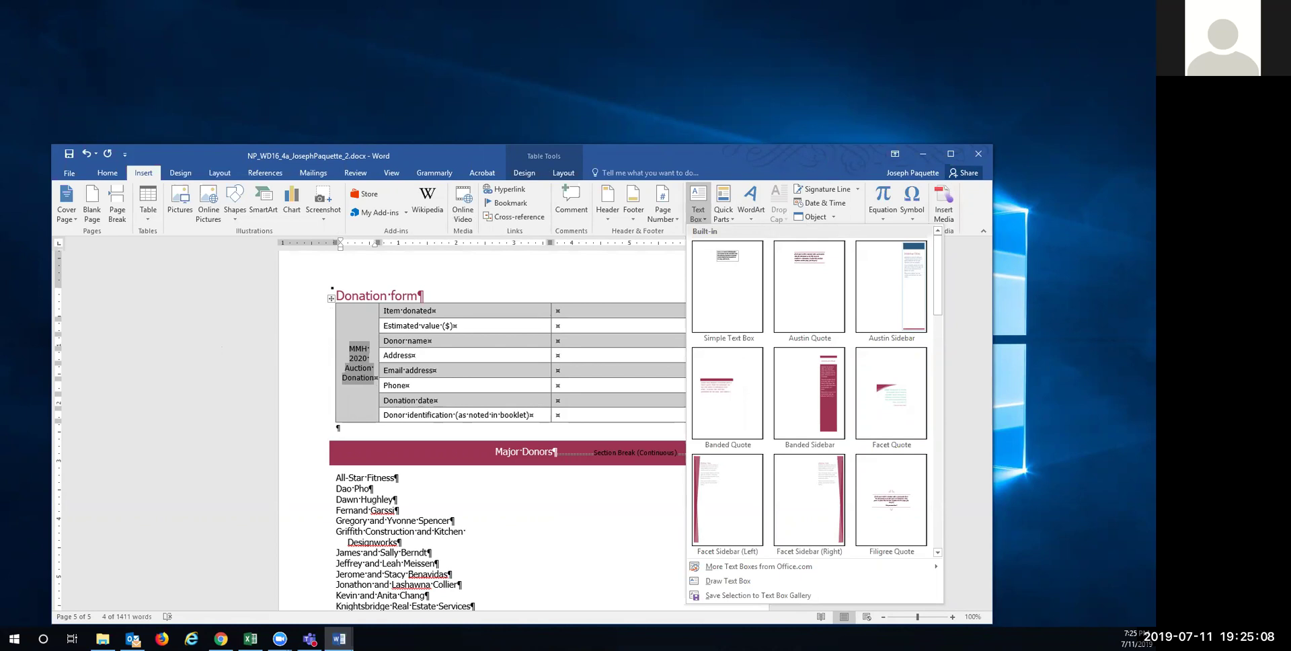
key("alt+Tab")
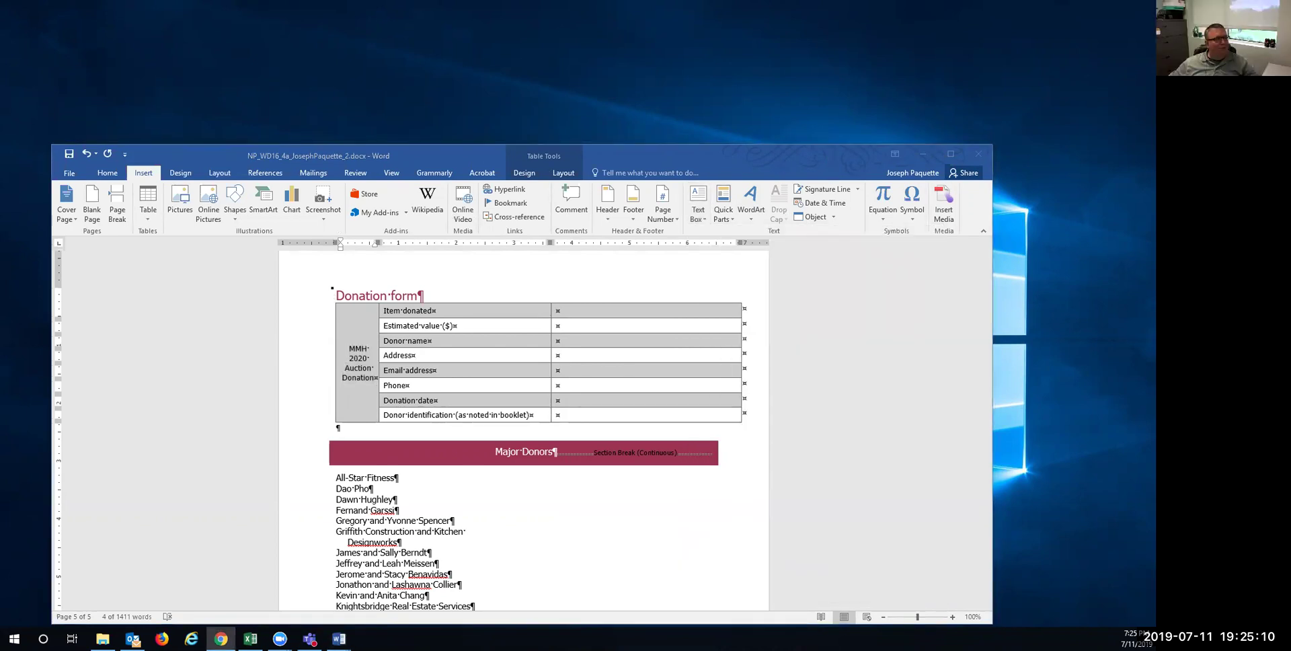
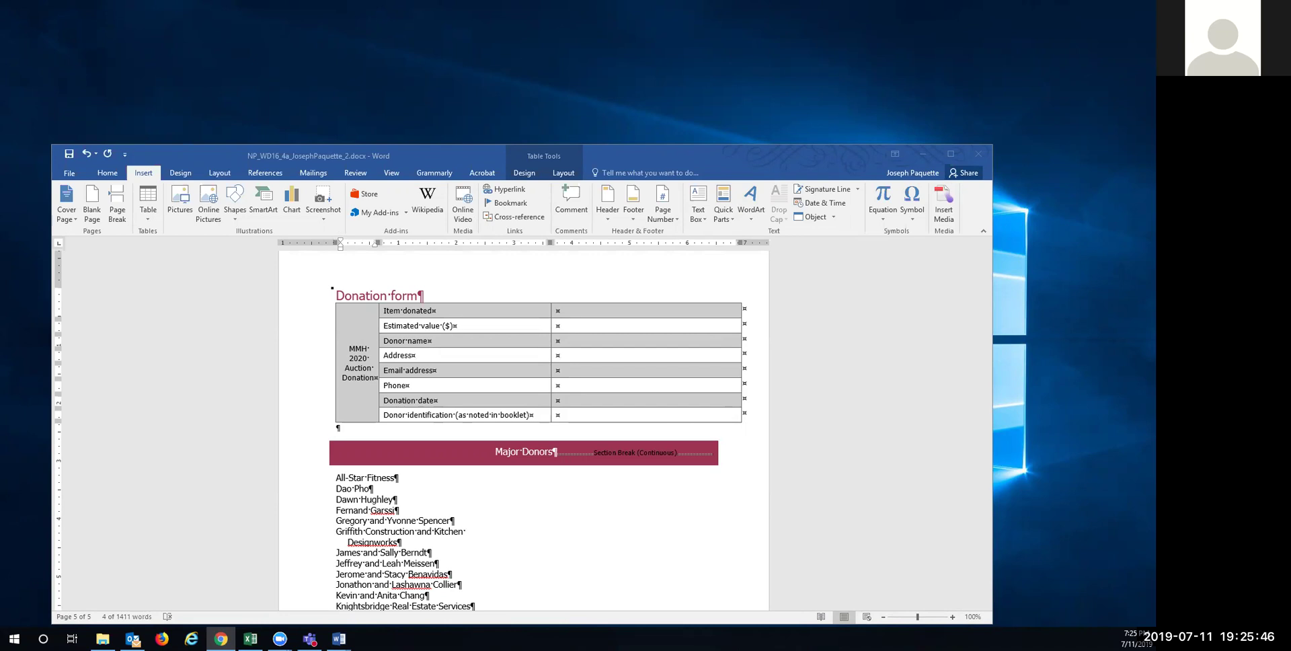
Select the text in the Donation form's first cell and change its text direction to read vertically from bottom to top.
left_click(351, 339)
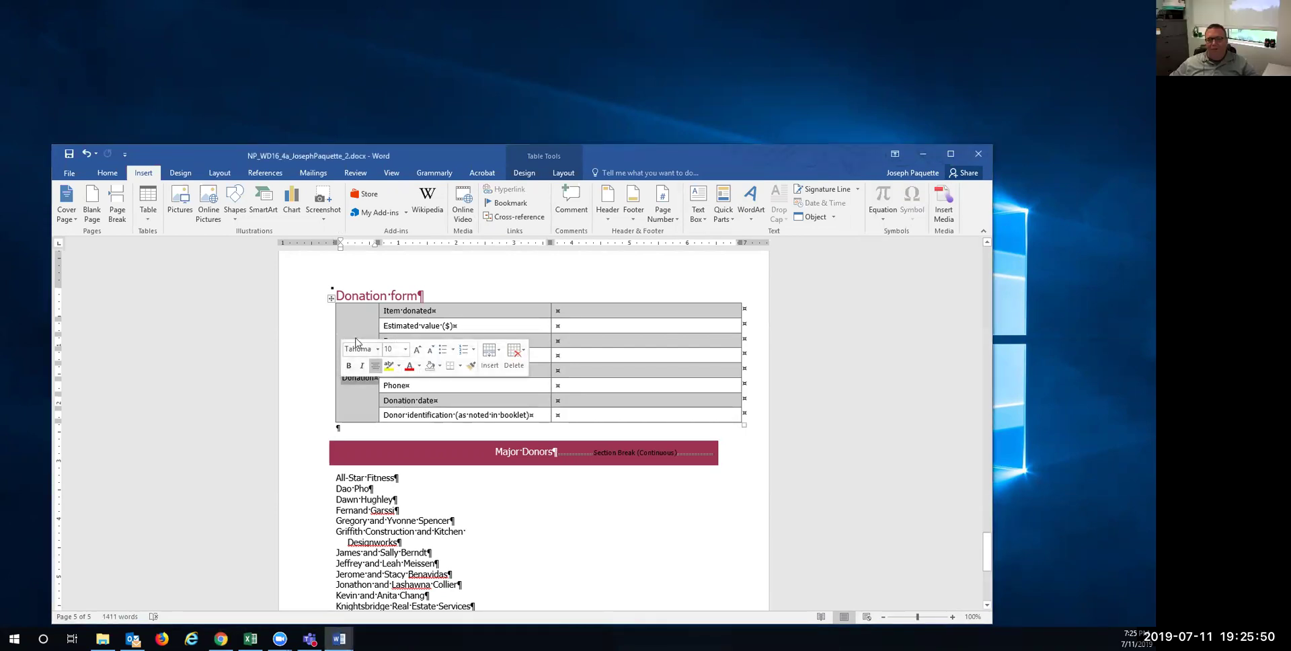
left_click(345, 313)
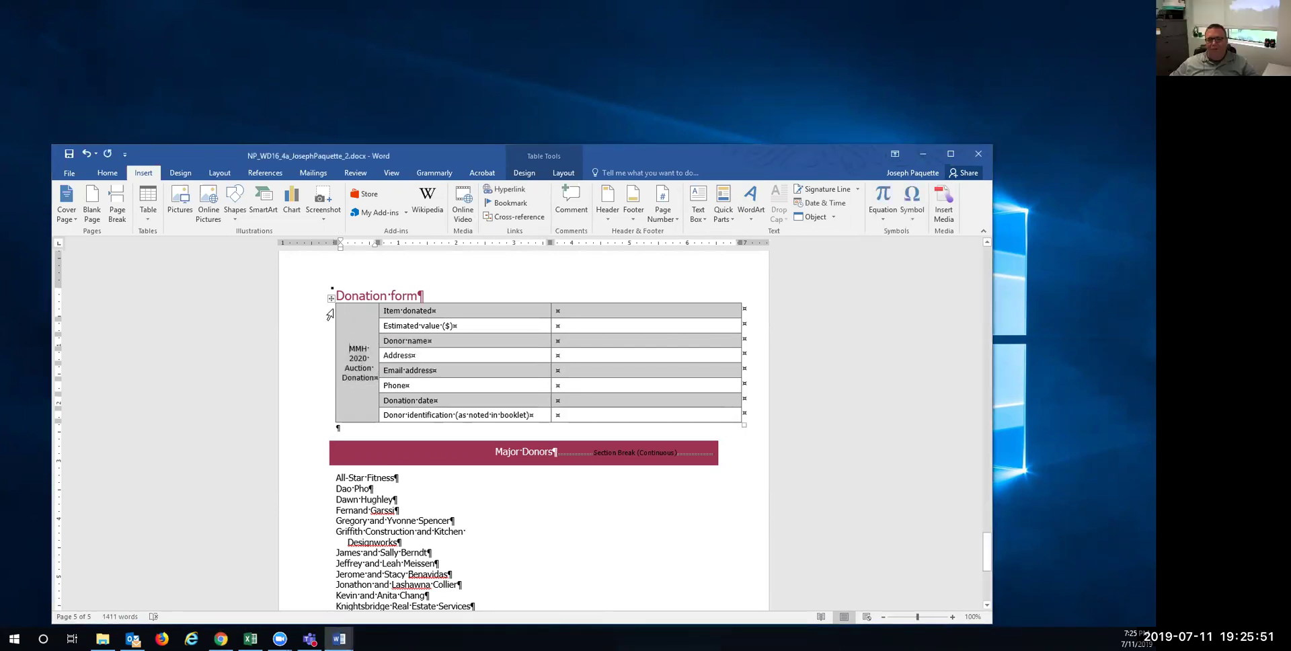
triple_click(366, 383)
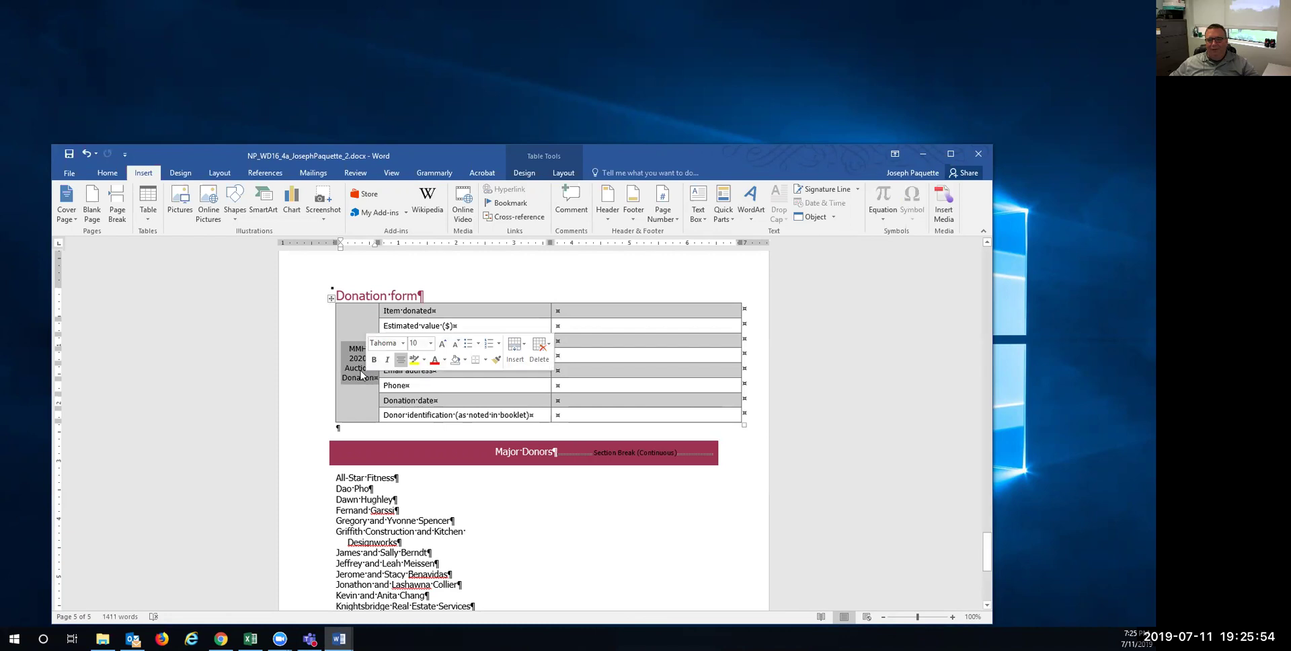
left_click(700, 218)
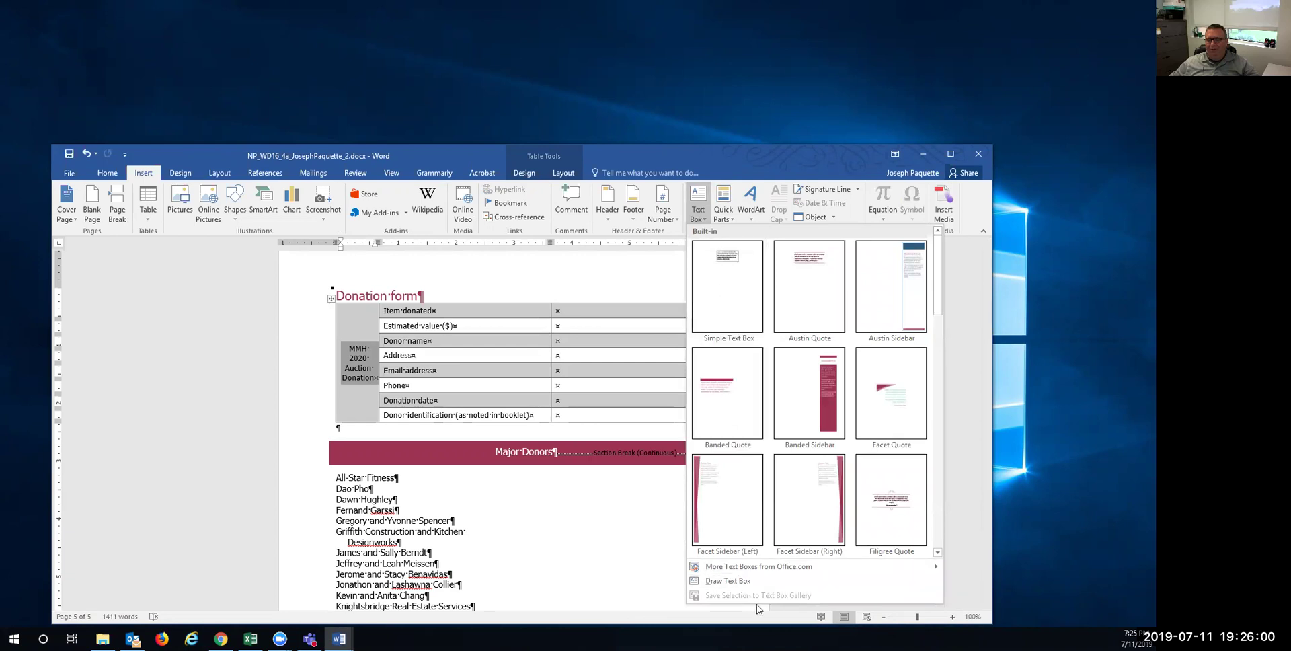
left_click(366, 334)
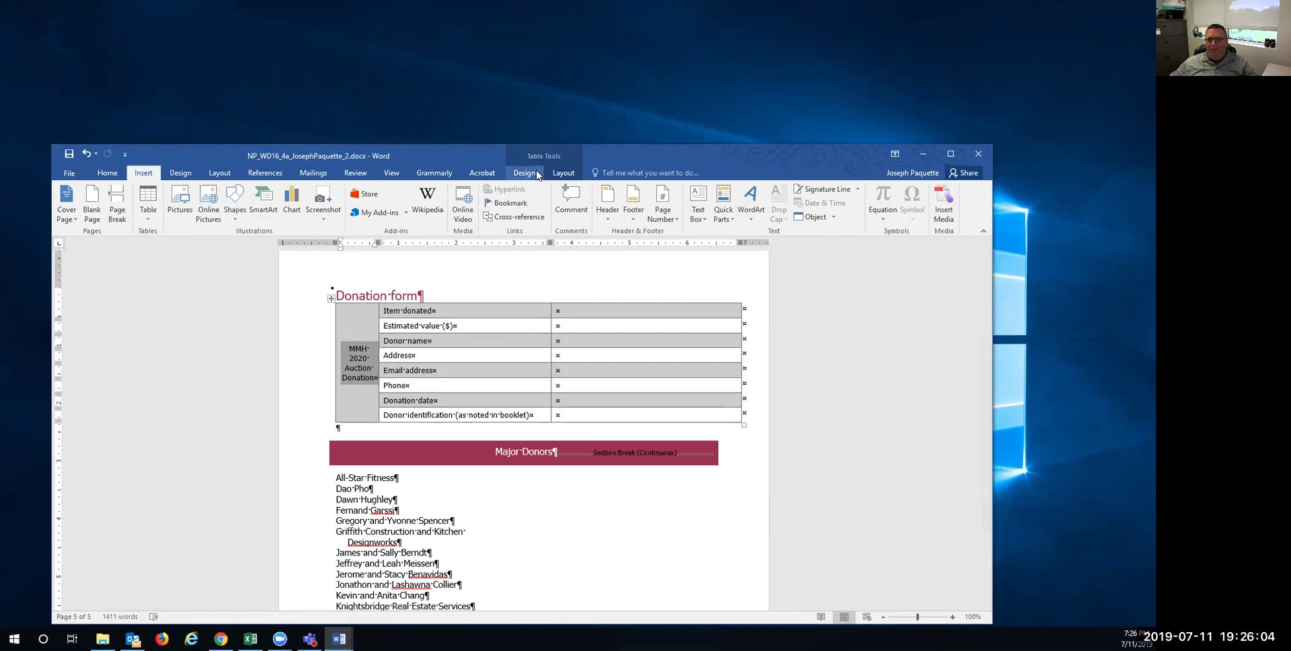
left_click(564, 173)
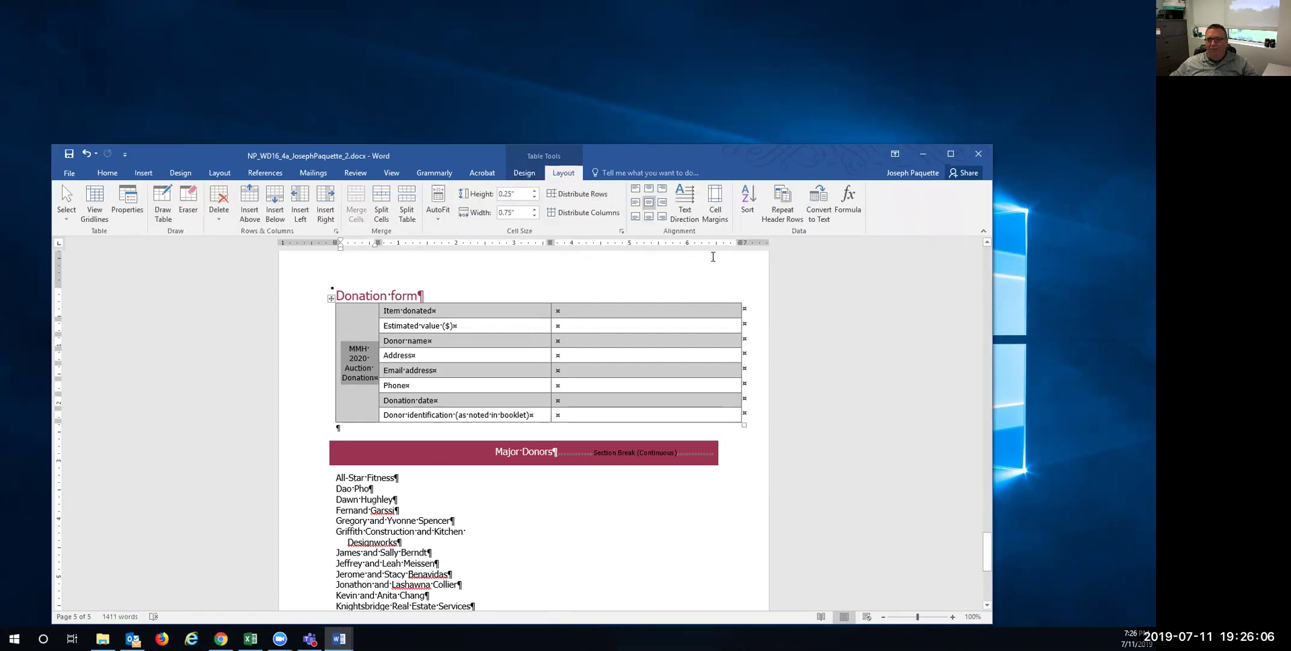
left_click(687, 210)
left_click(687, 211)
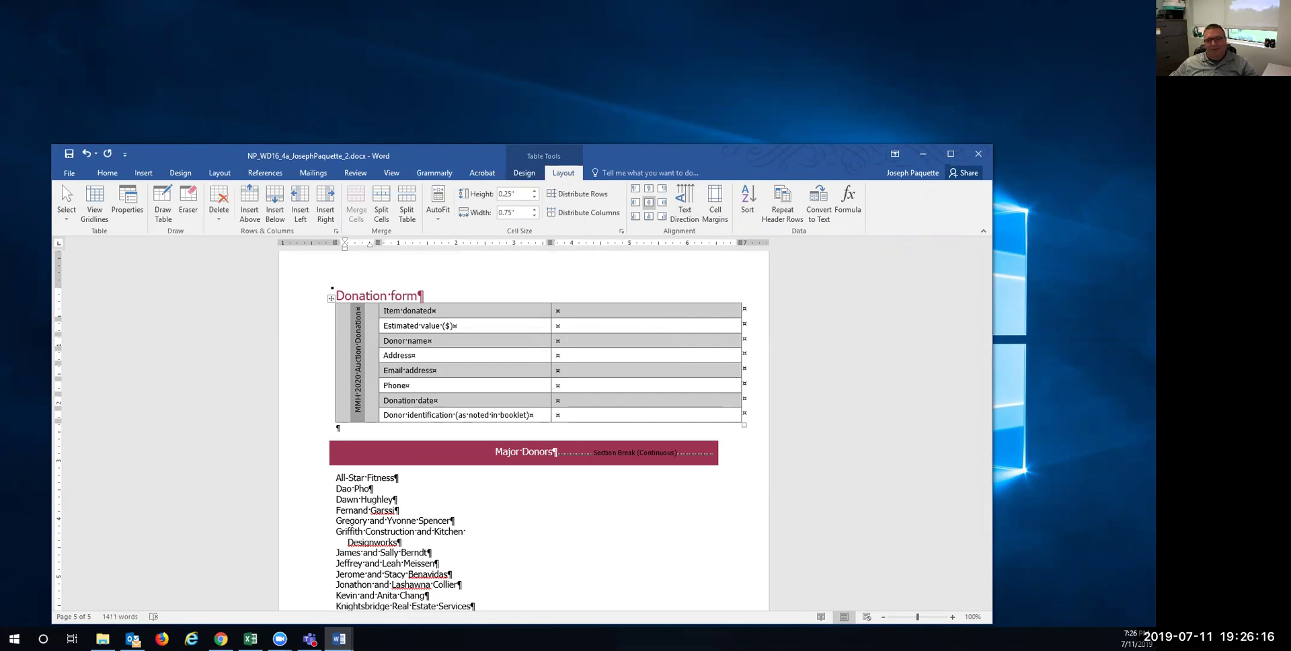
Uncover the instructions document behind the newsletter window and check item 11 on the Donation form's vertical text.
mouse_move(339, 638)
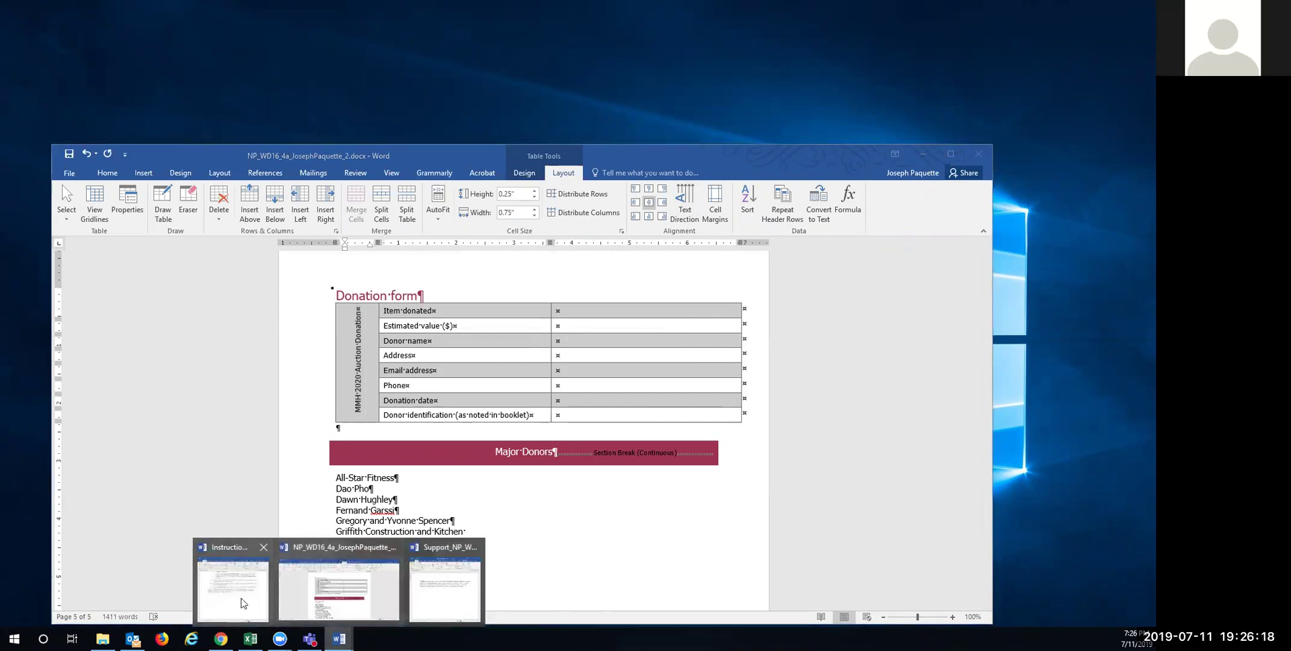
left_click(334, 586)
left_click_drag(654, 155, 738, 96)
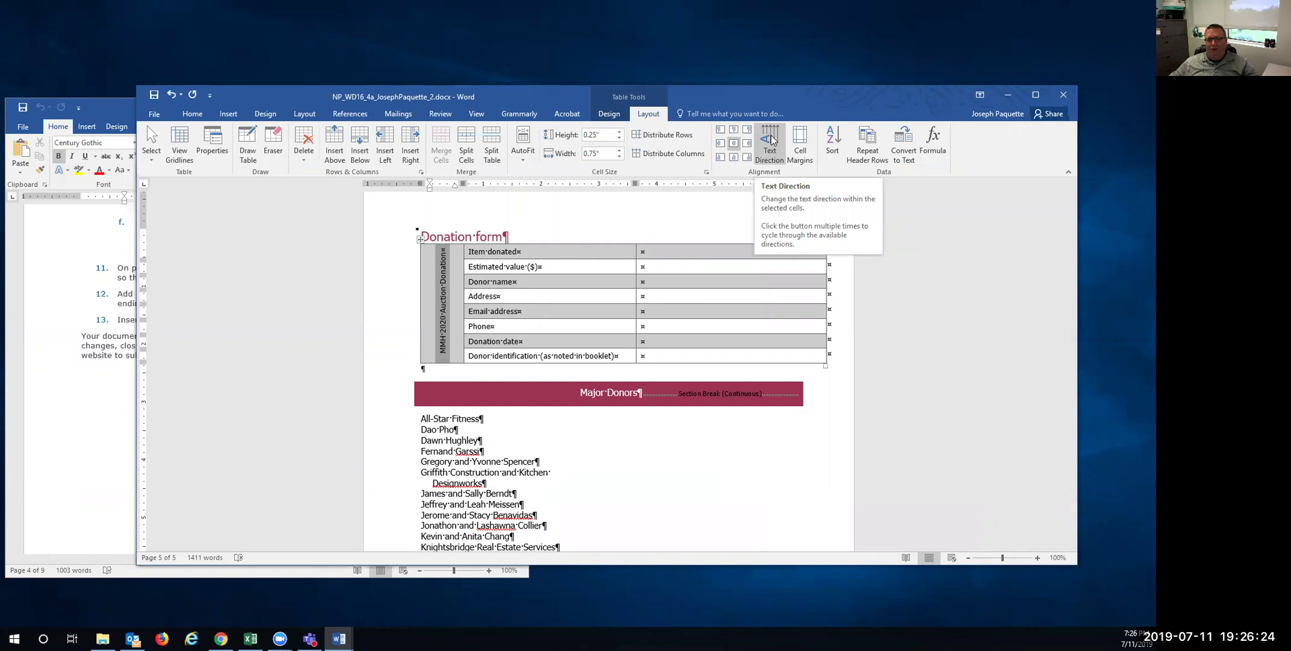
left_click(107, 103)
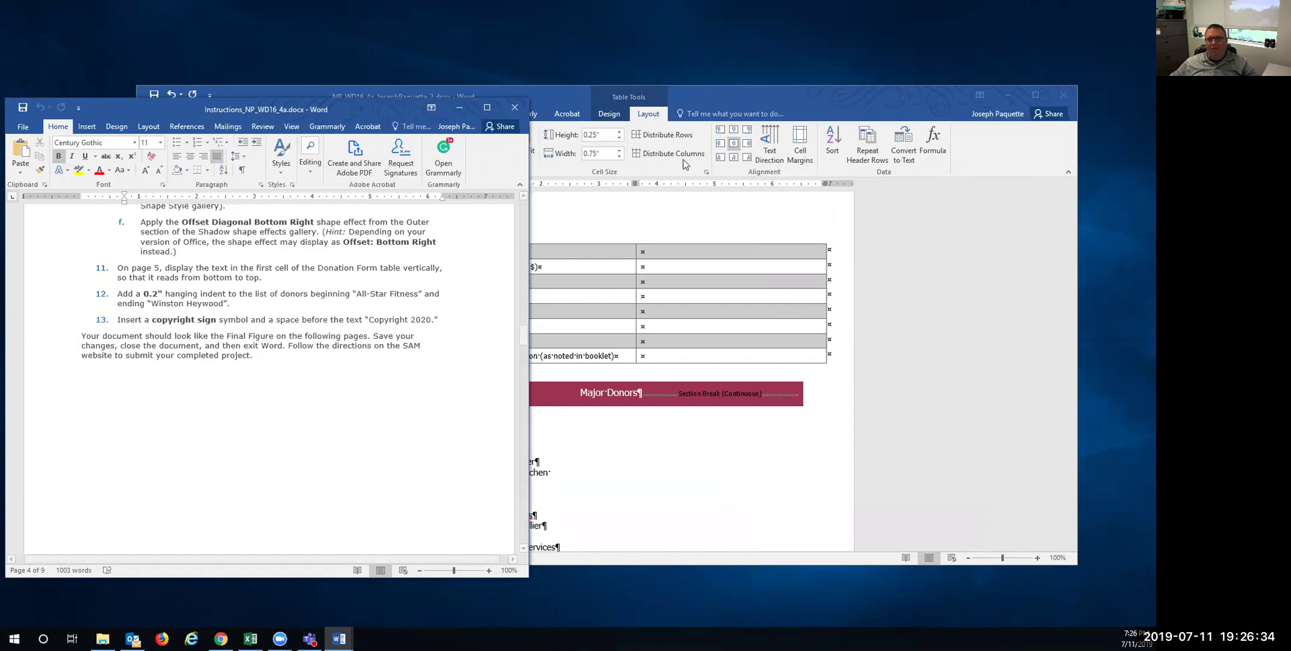
left_click(761, 100)
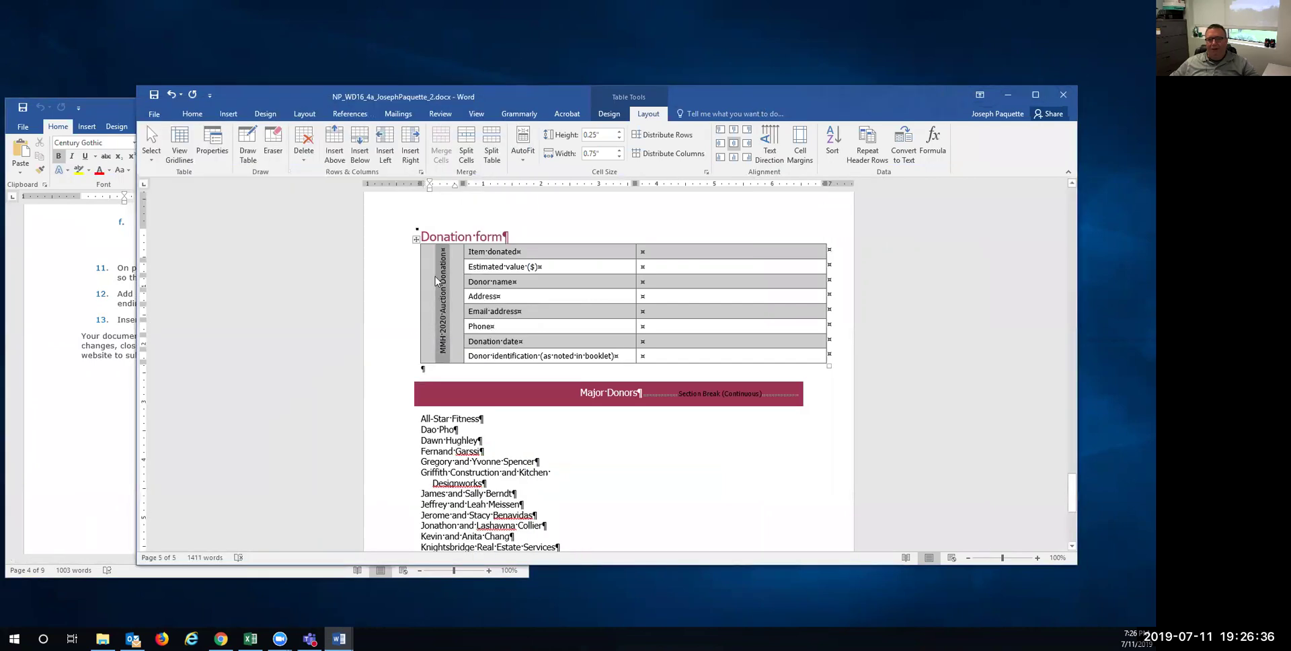
Cycle the text direction of the Donation form's first cell through the available orientations.
left_click(772, 141)
left_click(771, 141)
left_click(772, 141)
left_click(772, 141)
left_click(772, 141)
left_click(771, 141)
left_click(771, 141)
left_click(772, 141)
Arrange the newsletter window beside the instructions document and save the newsletter.
left_click(1035, 95)
scroll(912, 417, "up", 20)
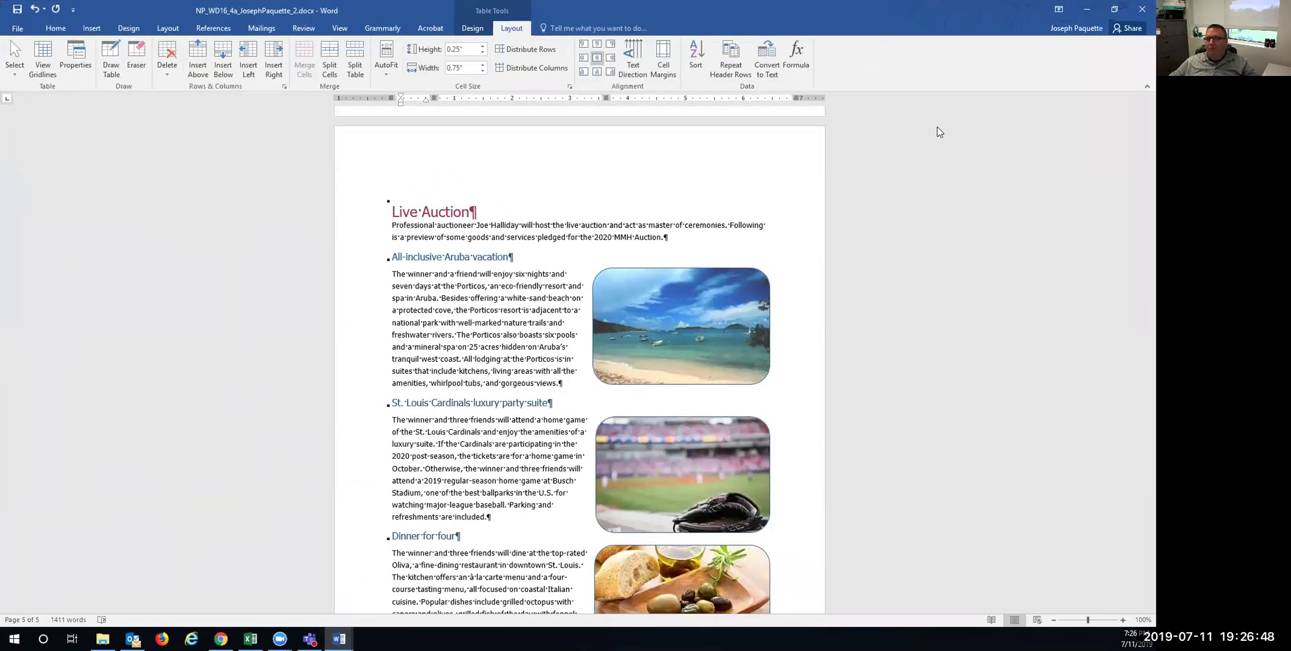
key("super+Down")
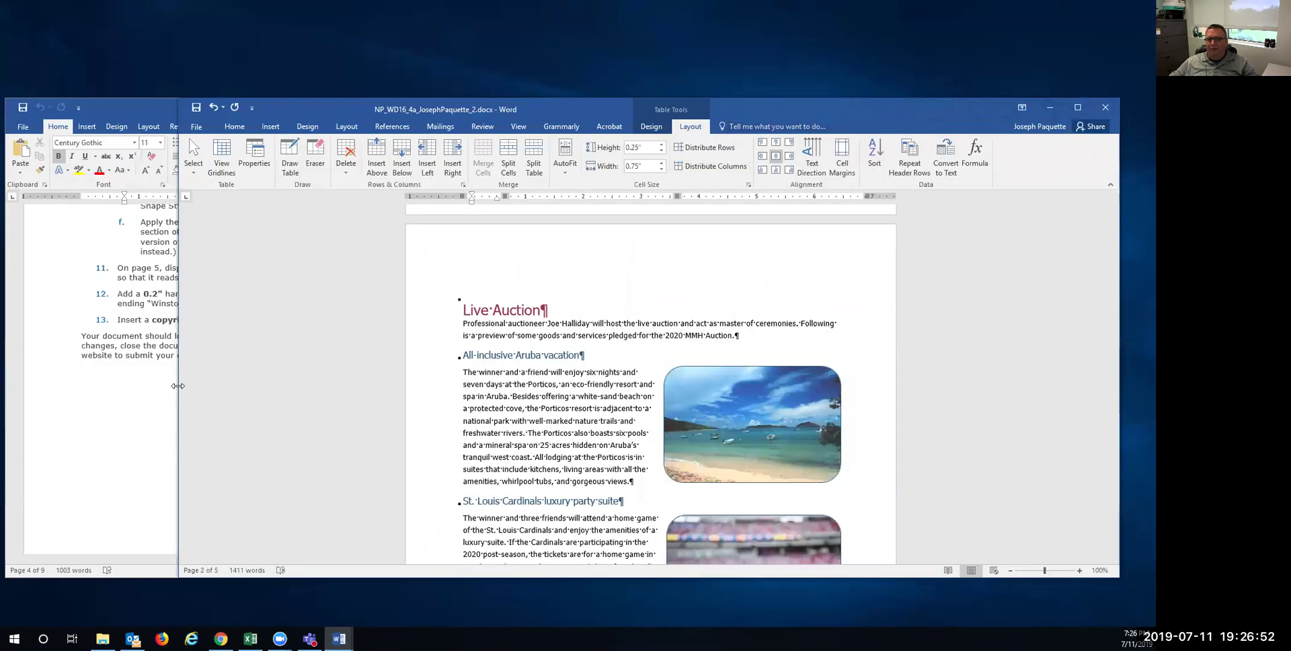
left_click_drag(177, 386, 533, 385)
key("ctrl+Home")
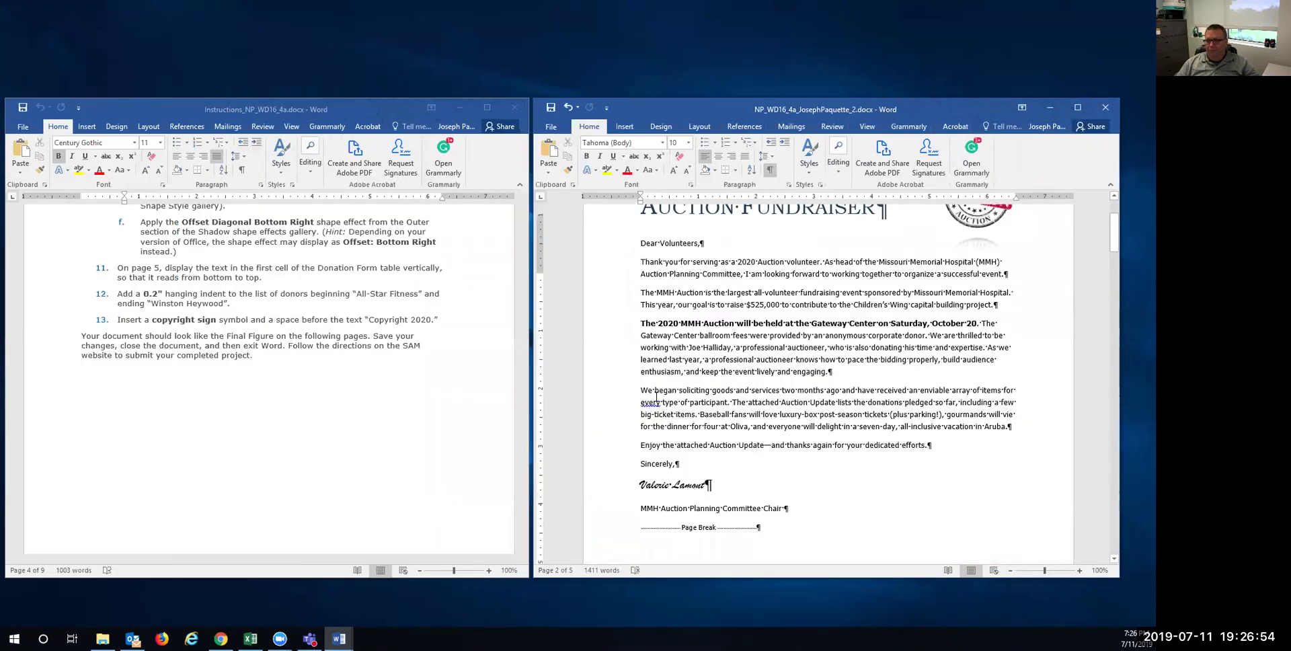
left_click(548, 110)
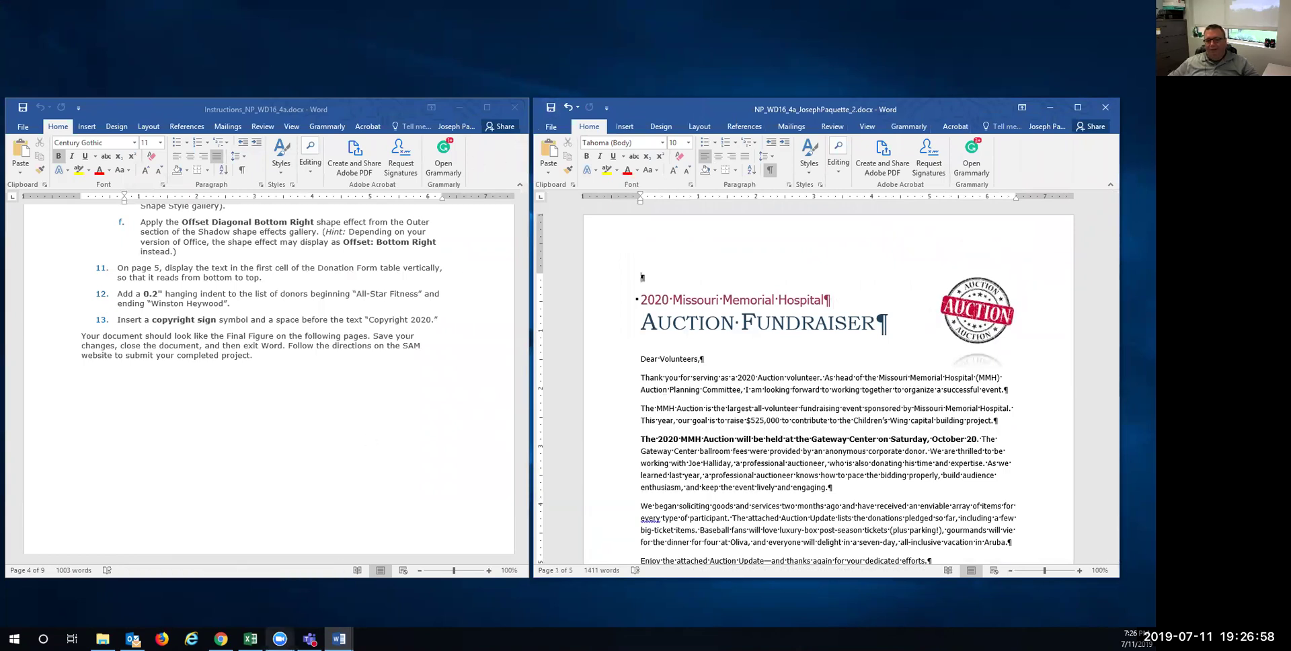
Switch to the MindTap project page in Chrome, continue to Step 2 of 2, and start uploading the completed project file.
left_click(221, 639)
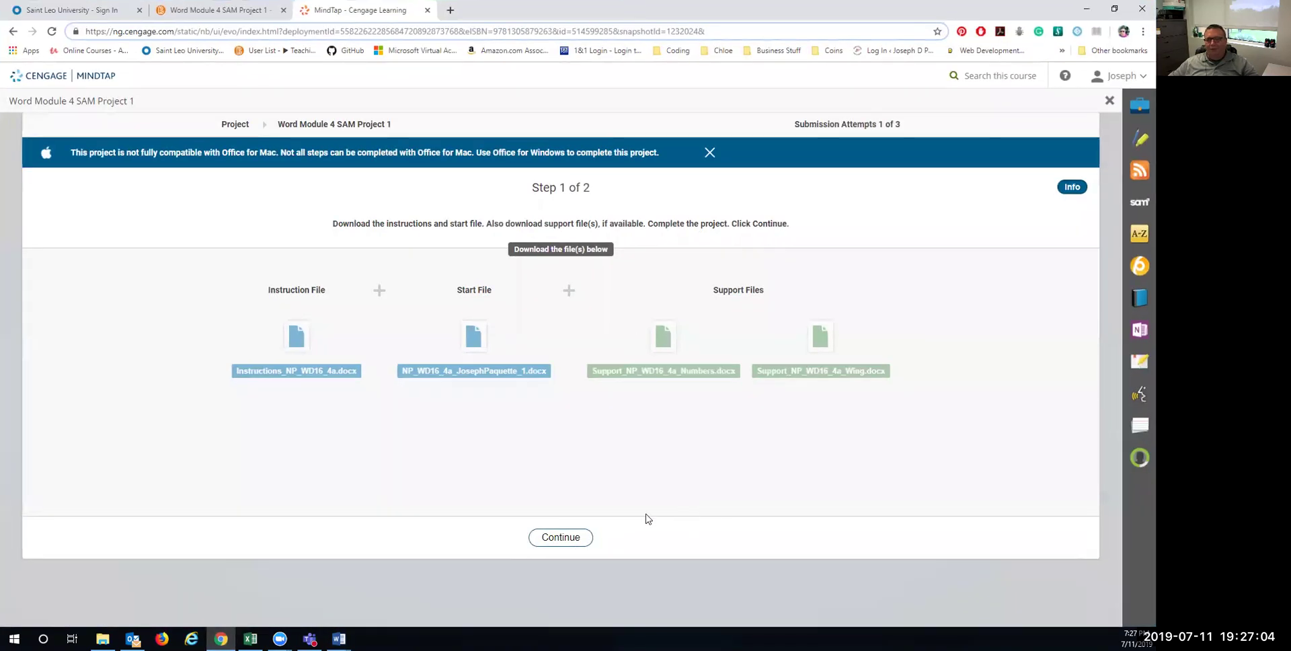
left_click(560, 536)
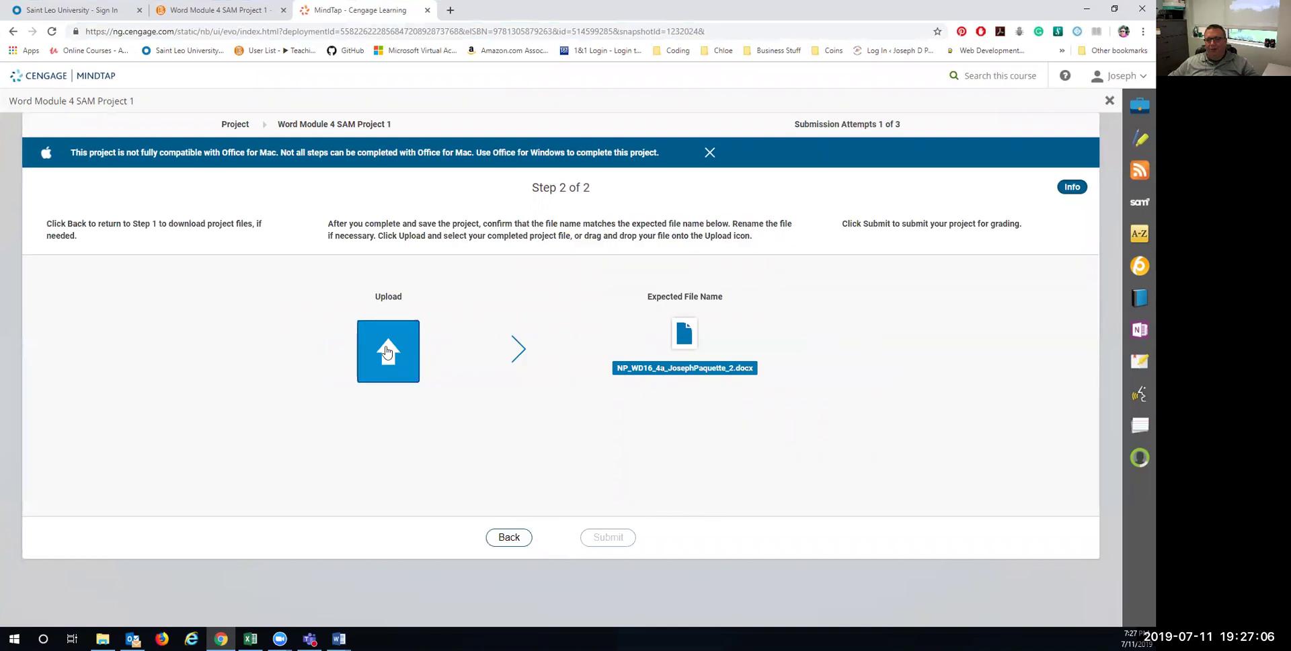
left_click(401, 349)
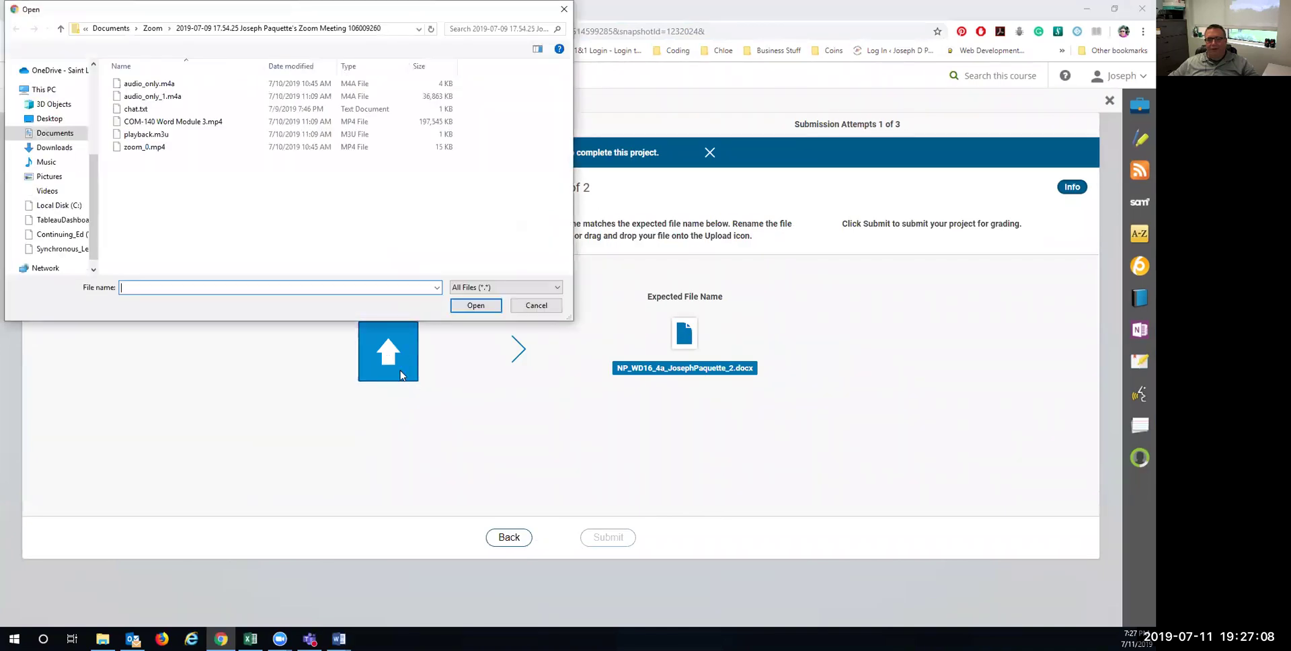
Browse the Documents folder for the completed newsletter file and upload it to the project page.
left_click(55, 134)
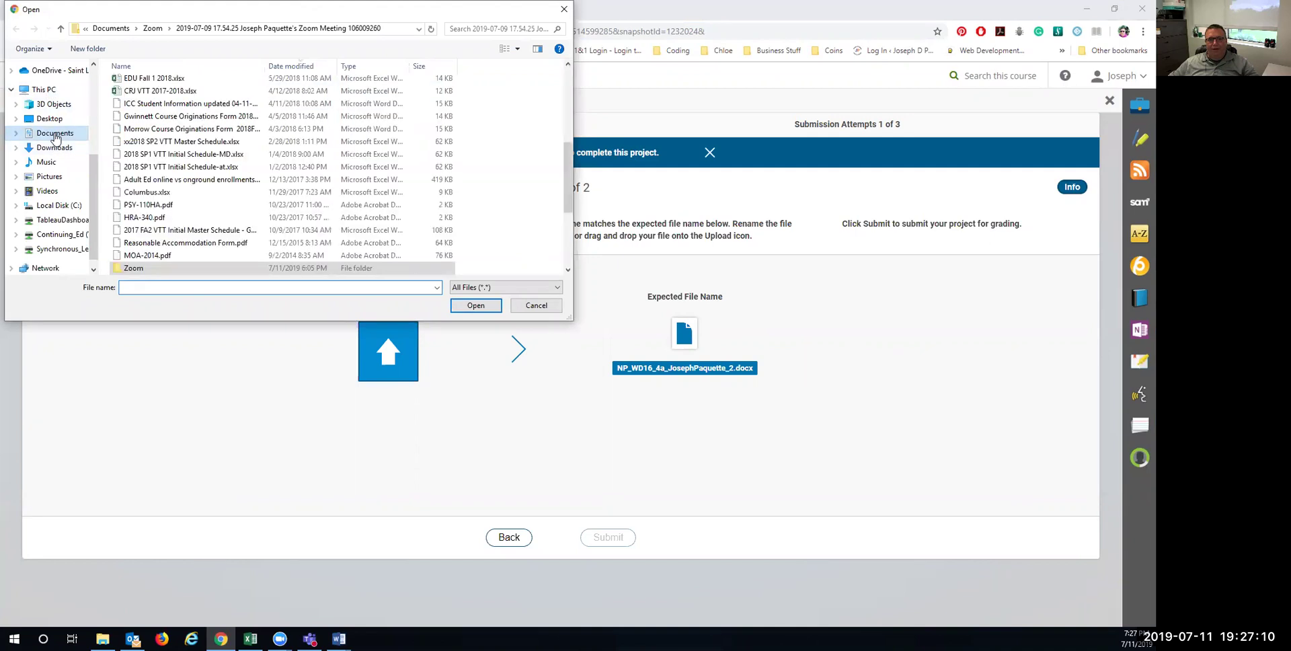
left_click(295, 67)
left_click(288, 65)
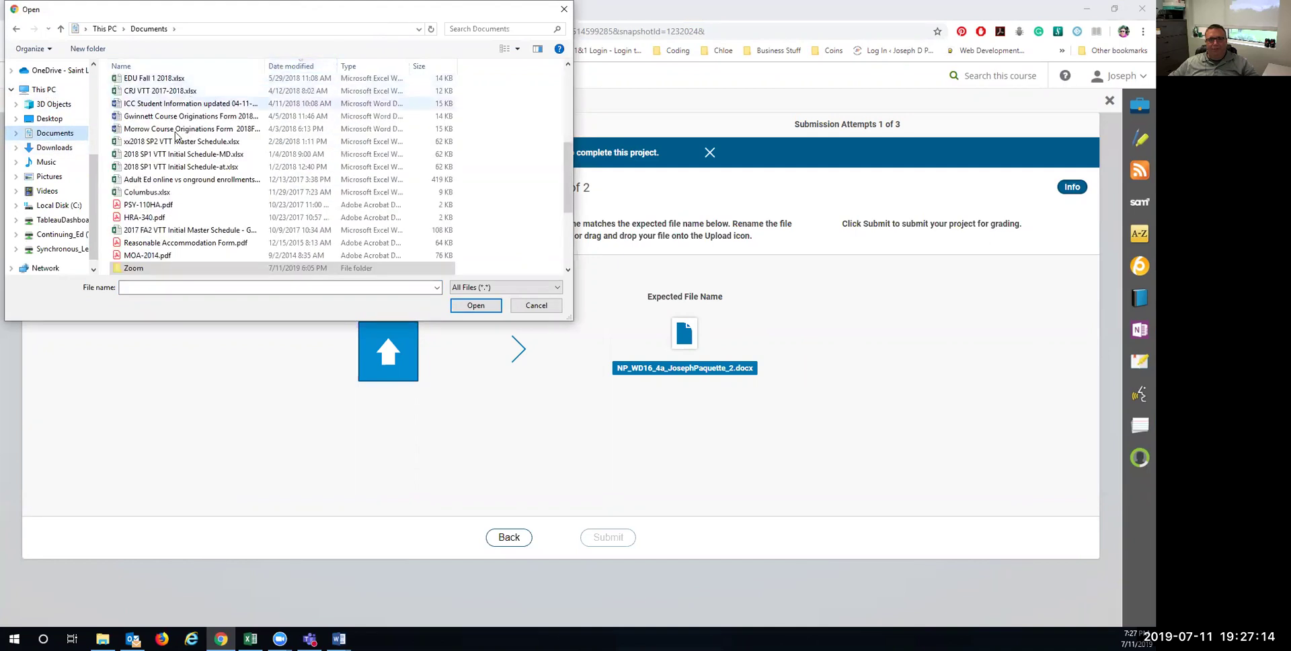
scroll(61, 165, "up", 1)
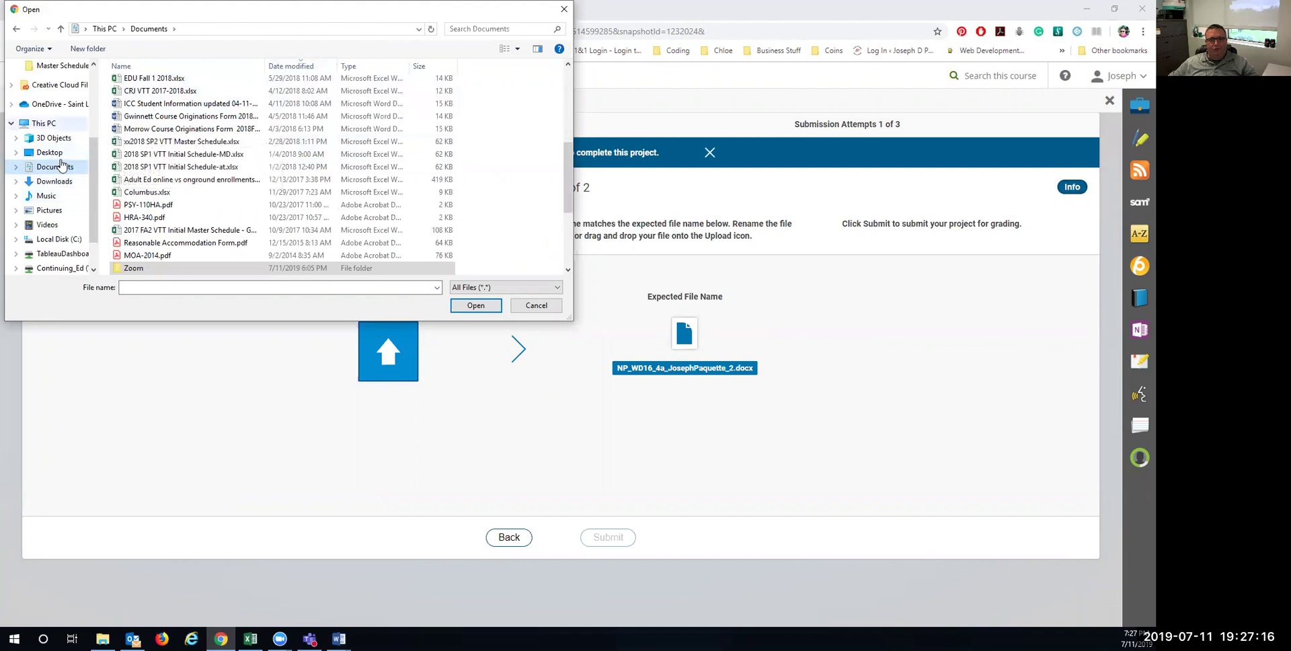
scroll(72, 198, "up", 4)
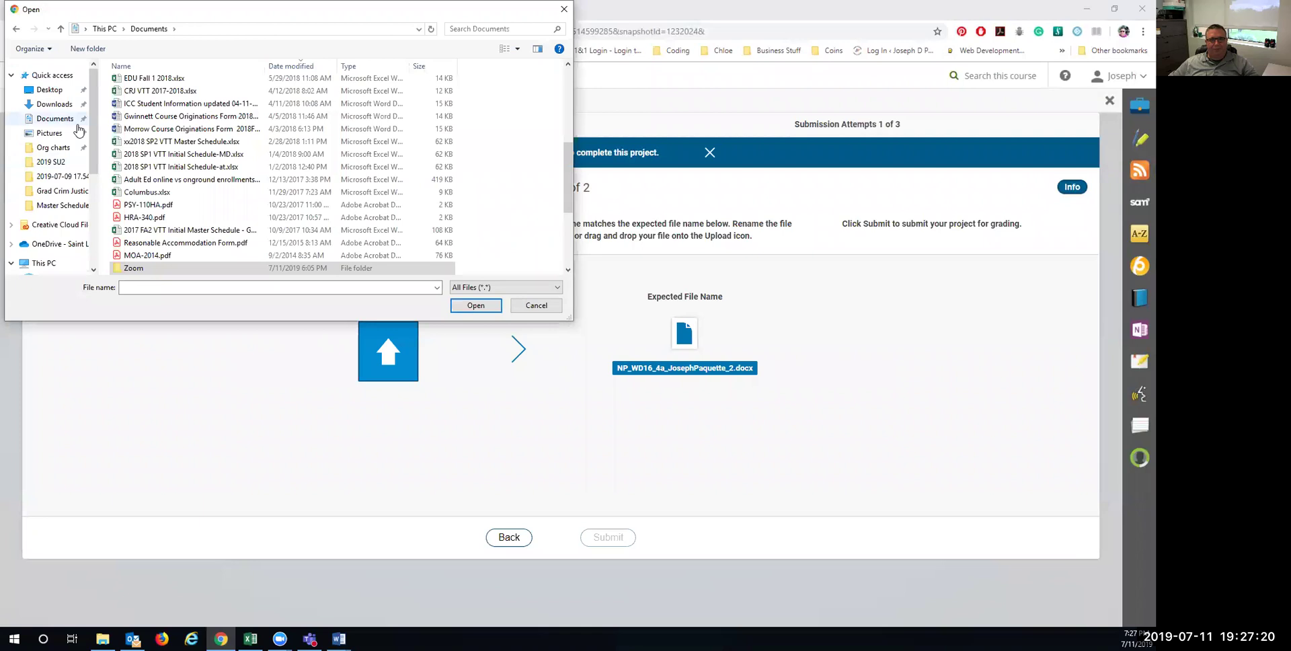
left_click(76, 121)
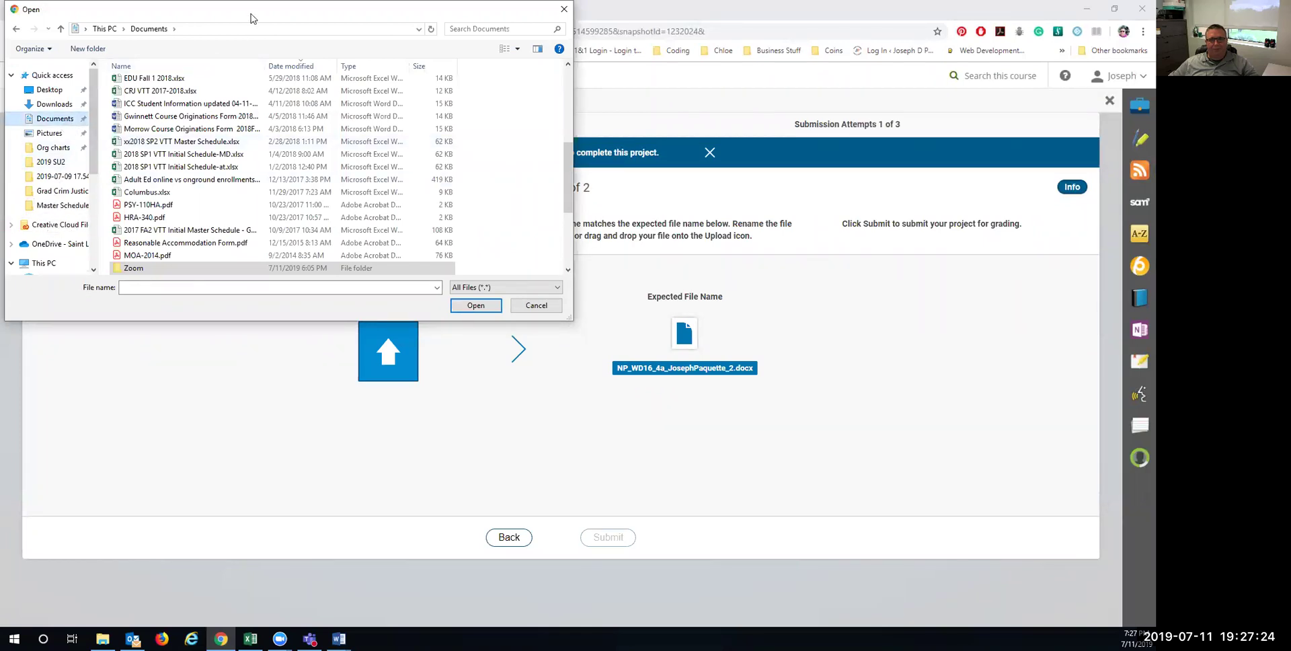
left_click_drag(261, 65, 0, 65)
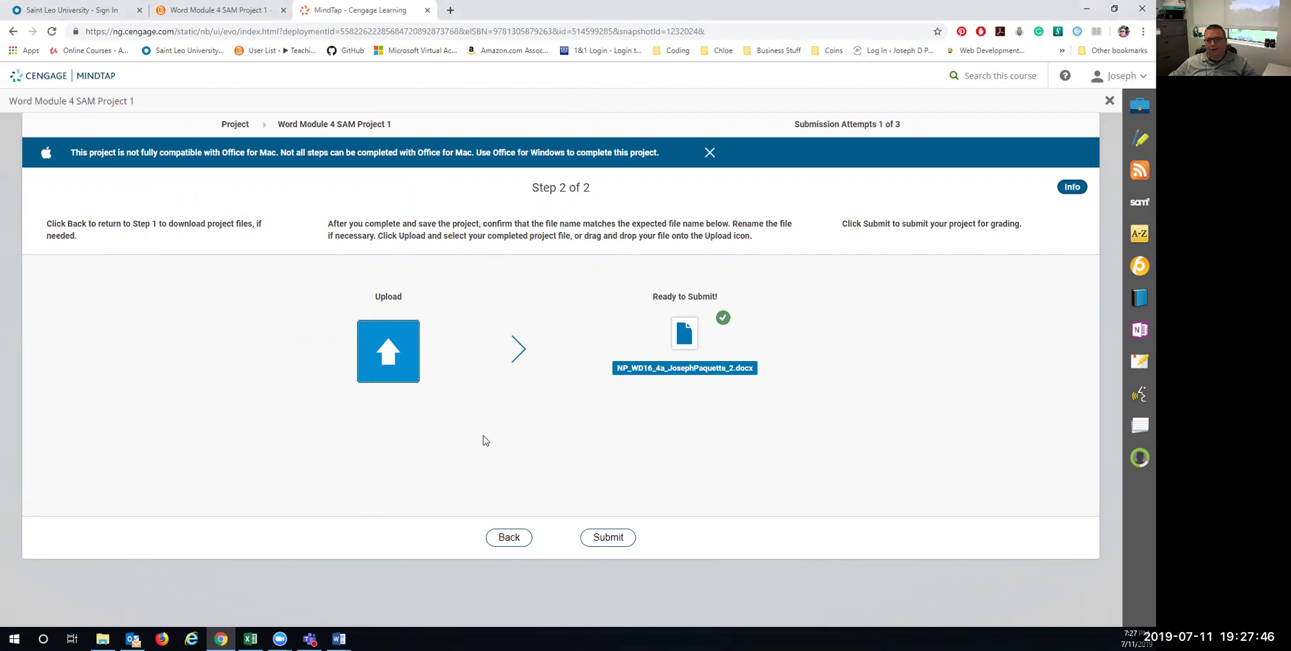
left_click(393, 363)
Submit the uploaded project for grading and open the downloaded grading report in Word.
left_click(613, 537)
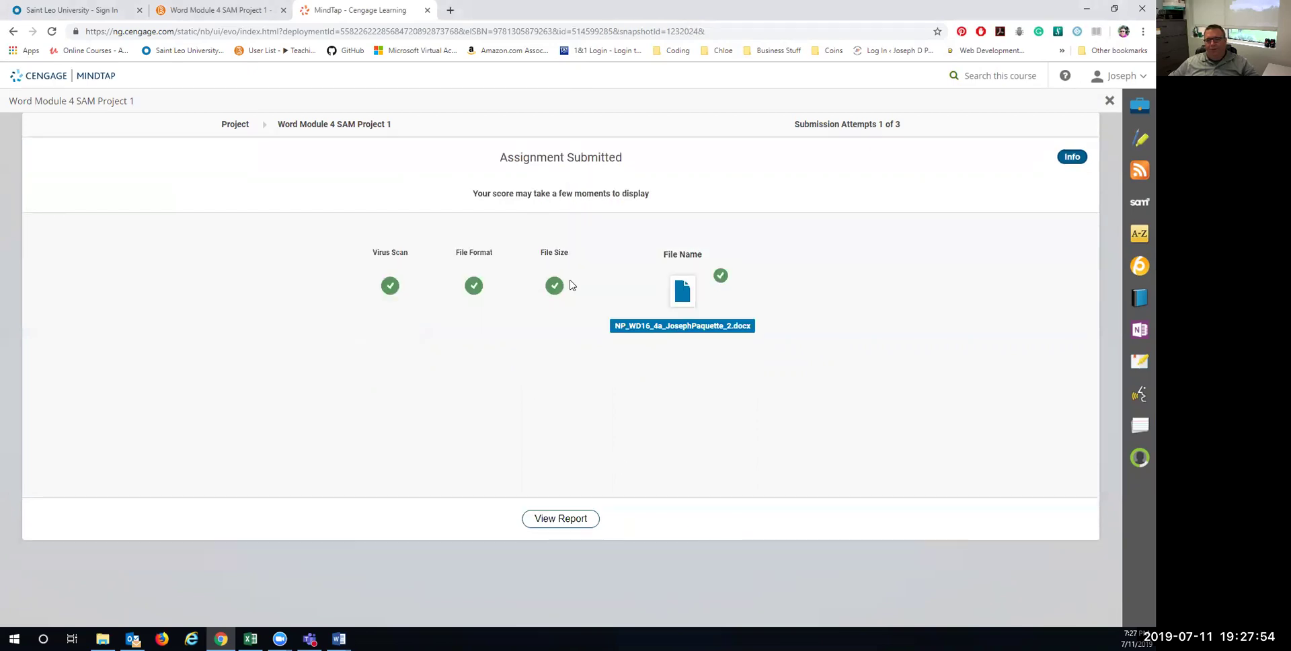
left_click(567, 521)
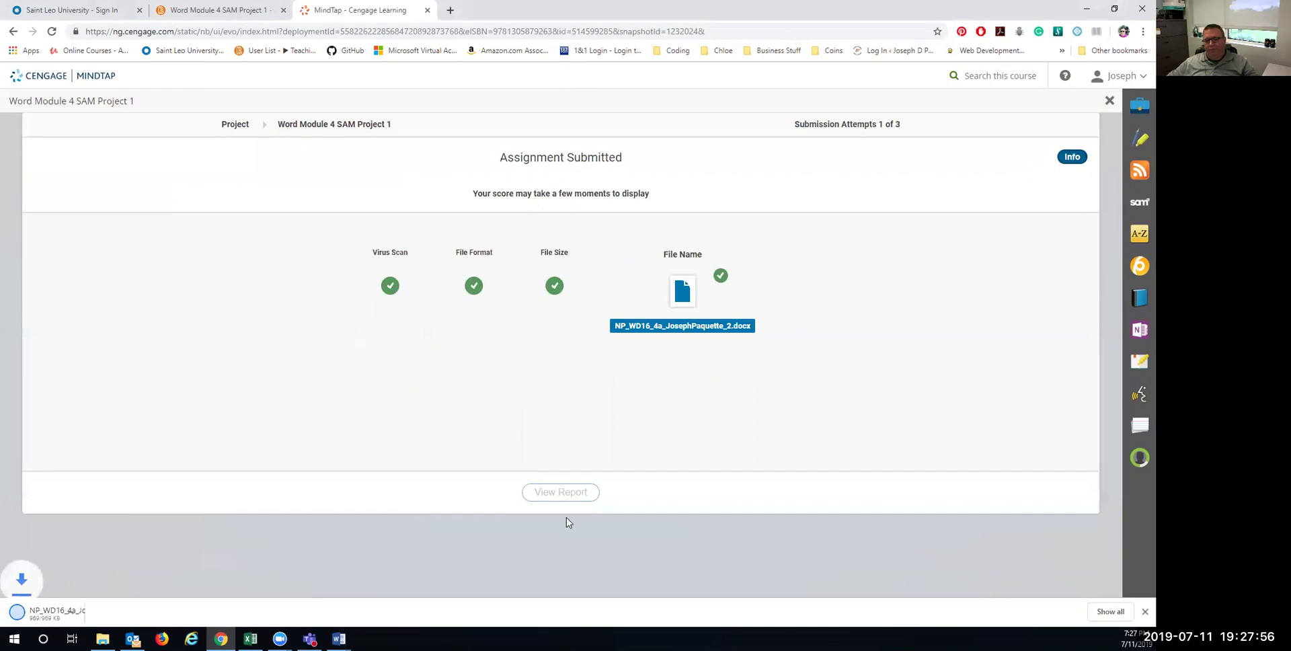
left_click(74, 615)
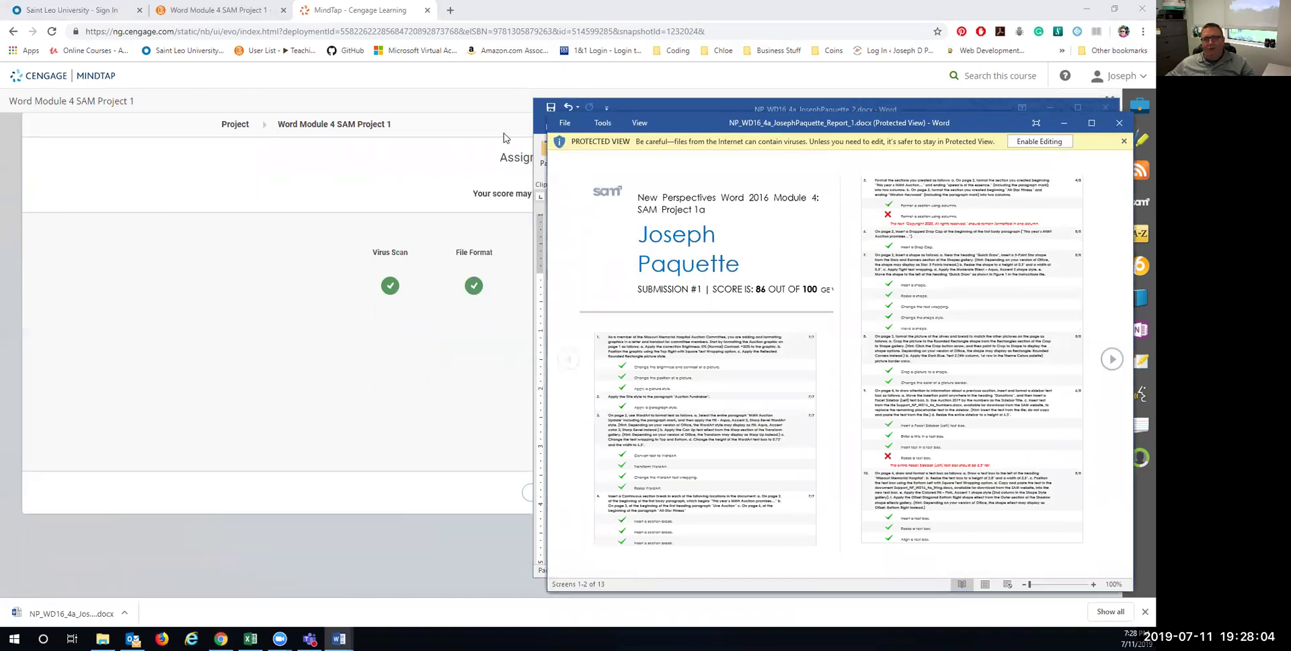
Place the grading report beside the newsletter, enable editing in it, and review the feedback on item 5's column formatting.
left_click_drag(864, 124, 338, 107)
left_click(499, 124)
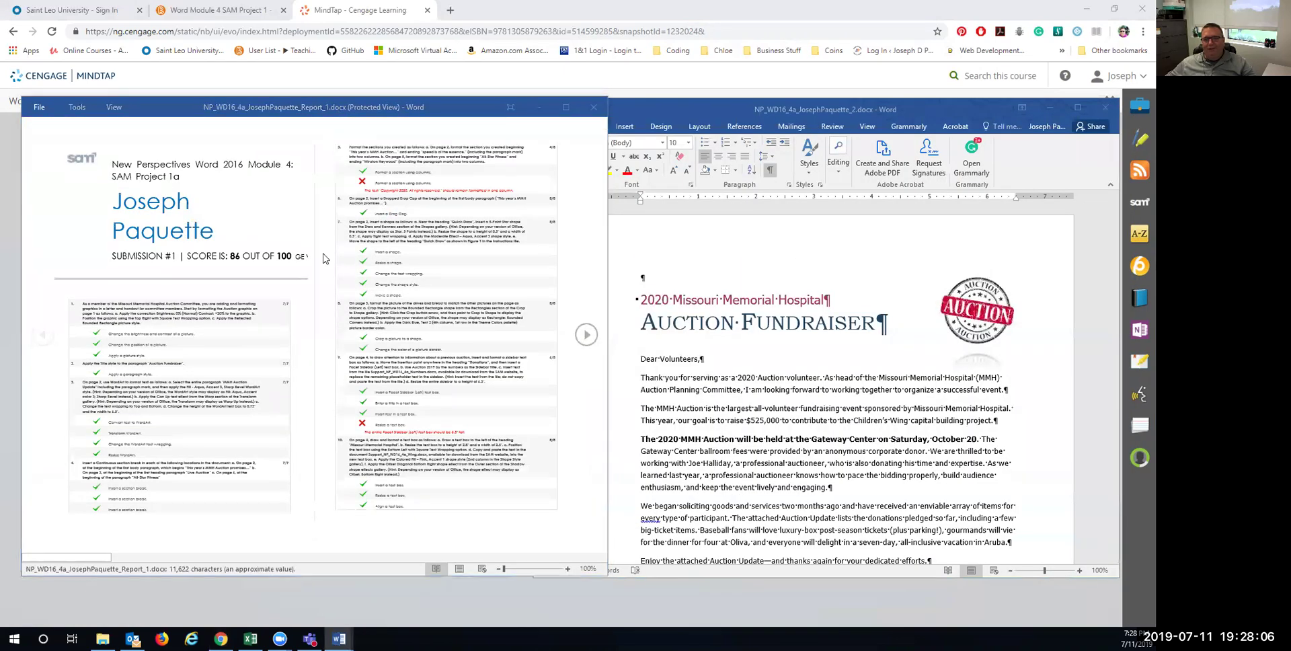
scroll(277, 410, "down", 8)
scroll(277, 410, "down", 4)
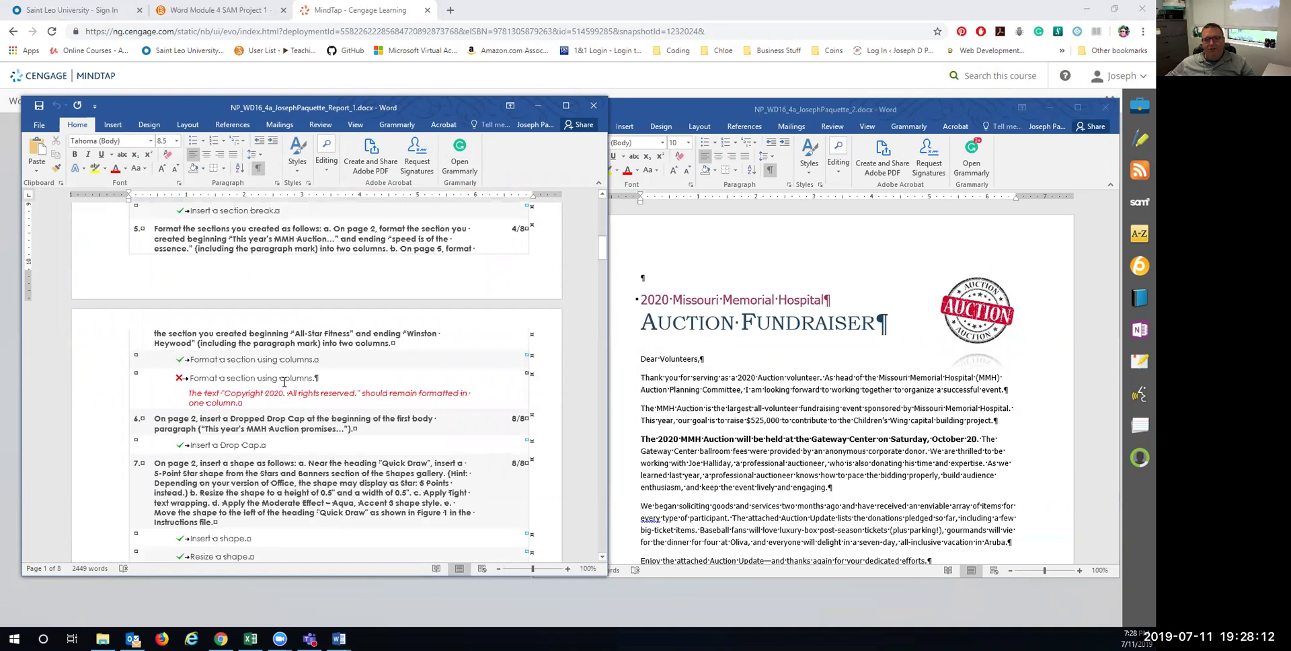
mouse_move(423, 109)
left_mouse_down()
mouse_move(400, 115)
mouse_move(408, 106)
left_mouse_up()
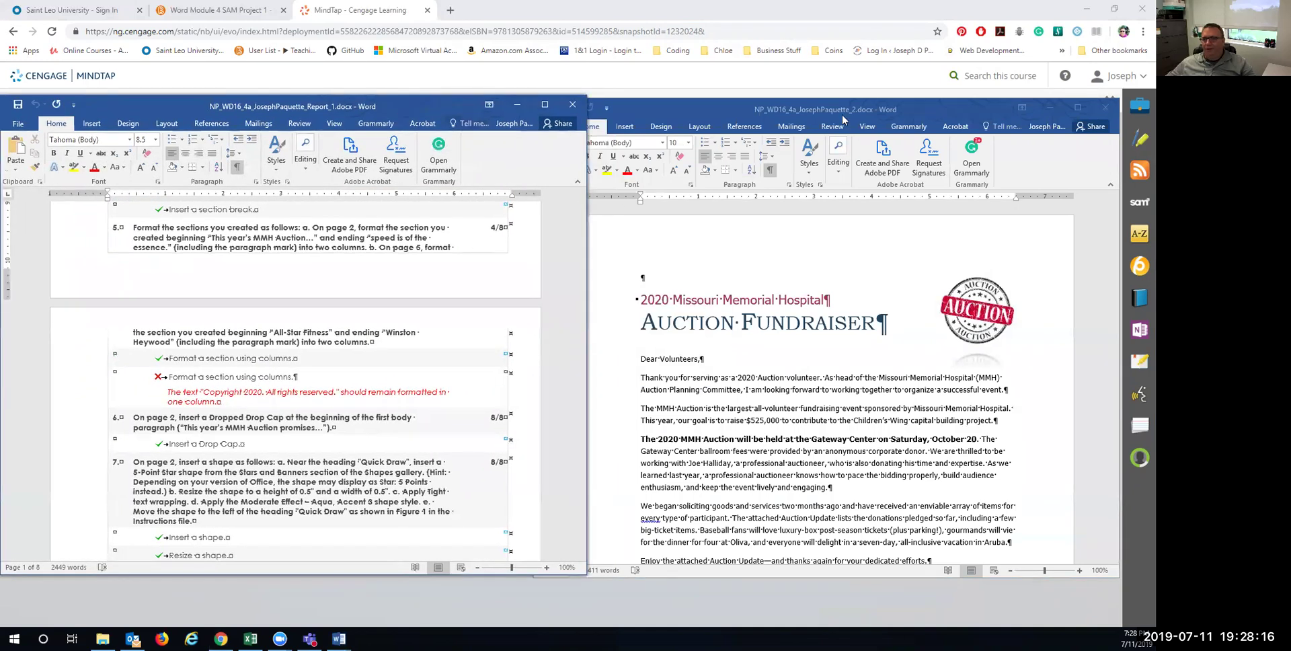
Format the Major Donors list on page 5 of the newsletter, excluding the copyright line, into two columns.
left_click(842, 119)
scroll(807, 435, "down", 15)
scroll(808, 436, "down", 12)
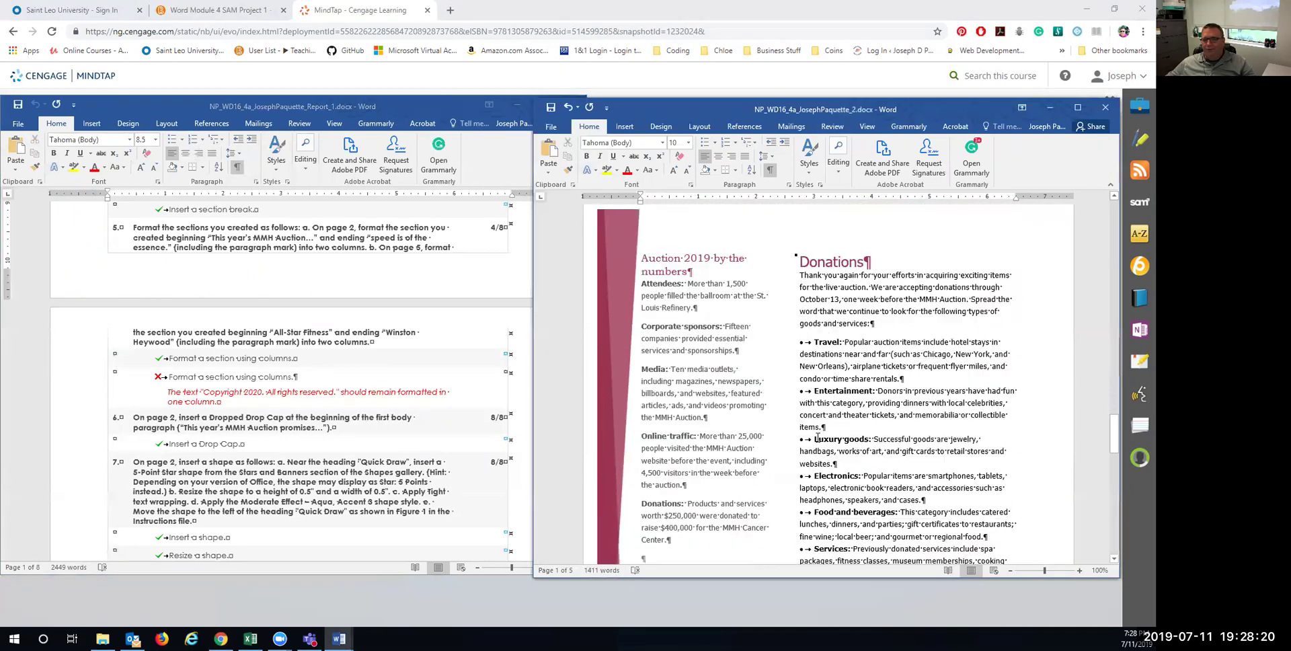
scroll(816, 437, "down", 12)
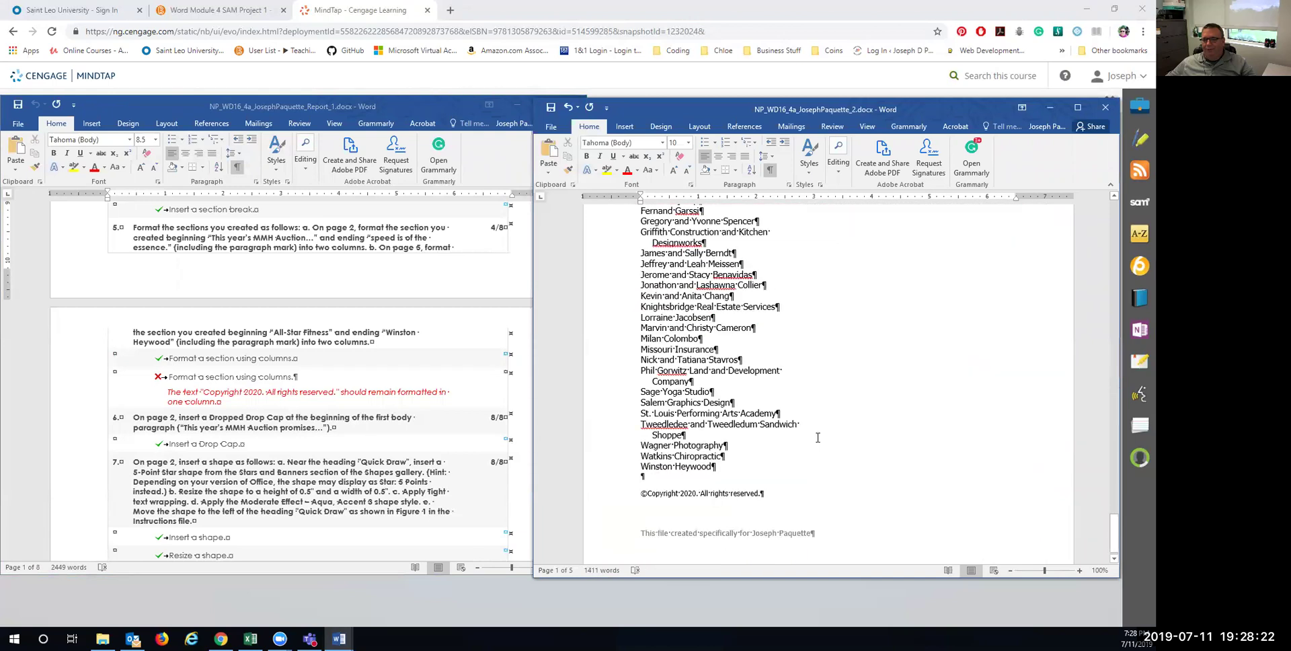
scroll(807, 430, "up", 2)
left_click_drag(642, 252, 721, 550)
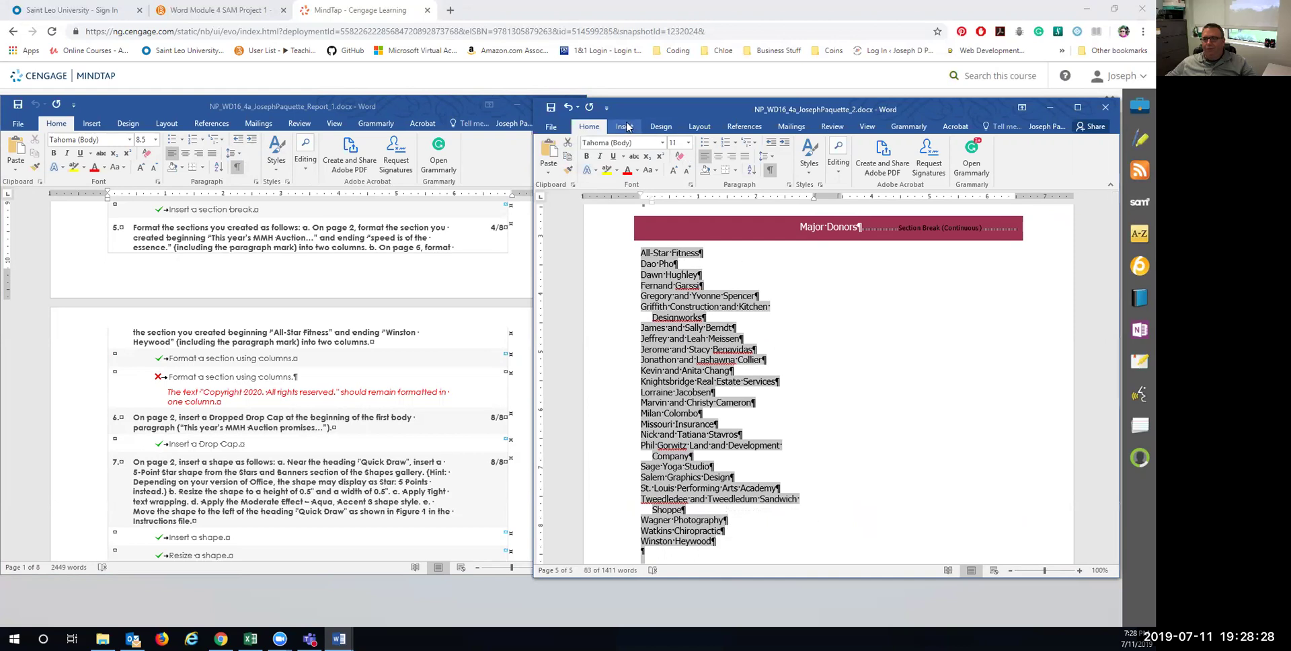
left_click(1076, 108)
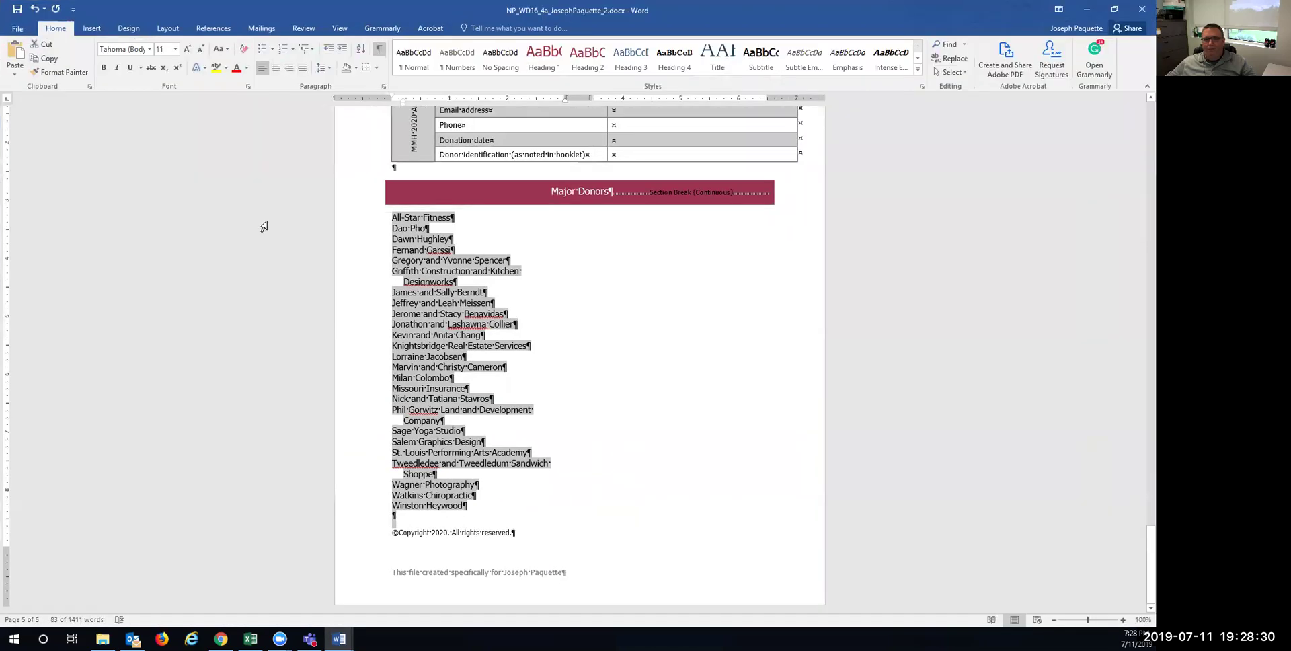
left_click(92, 32)
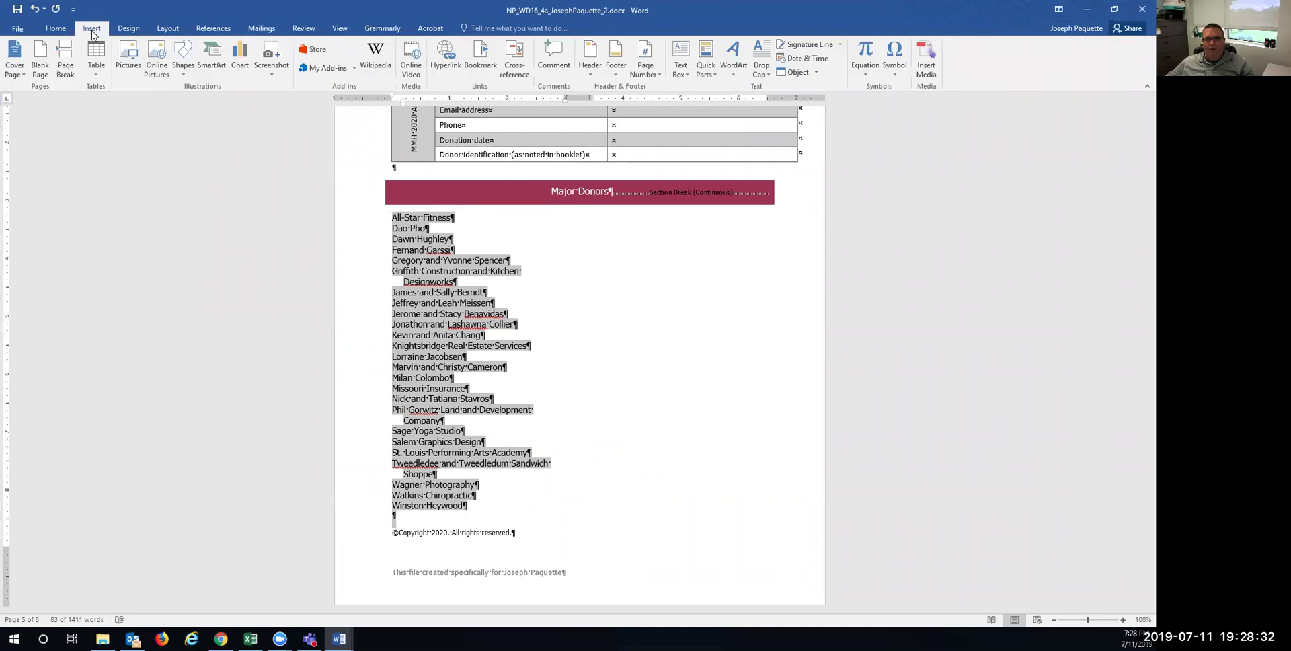
left_click(57, 29)
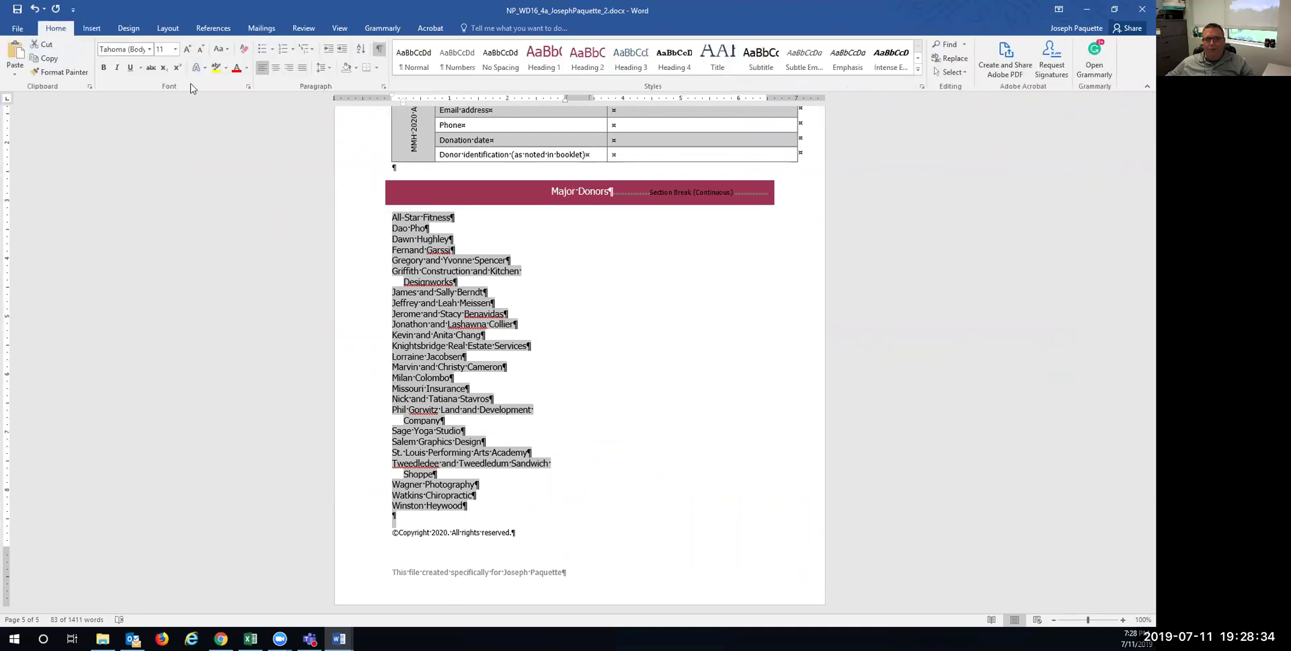
left_click(161, 31)
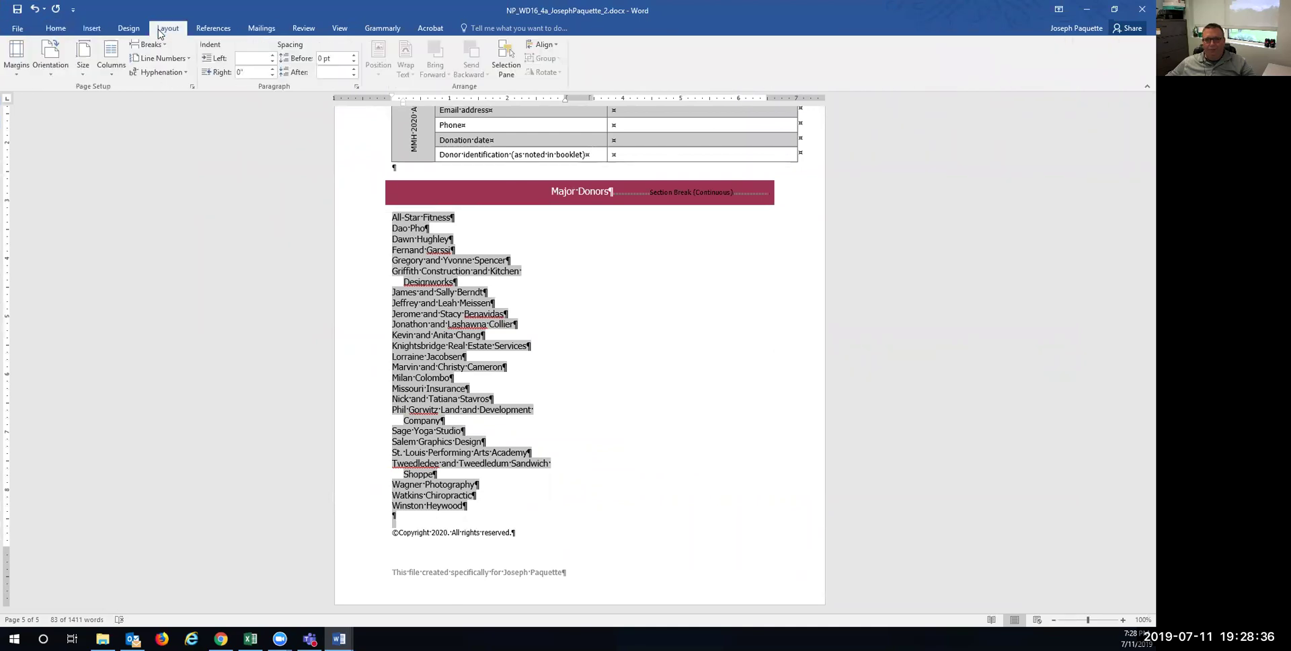
left_click(111, 64)
left_click(138, 121)
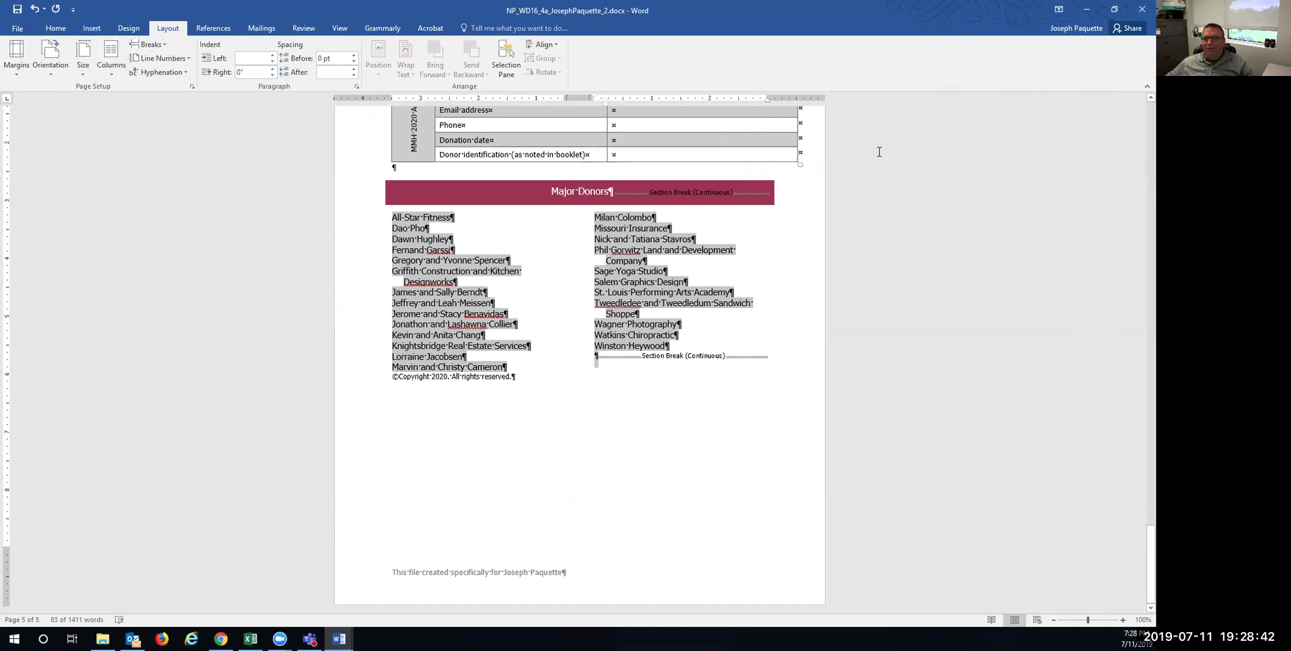
Restore the newsletter beside the report and compare its Major Donors columns with the final figure in the instructions document.
left_click_drag(915, 12, 912, 110)
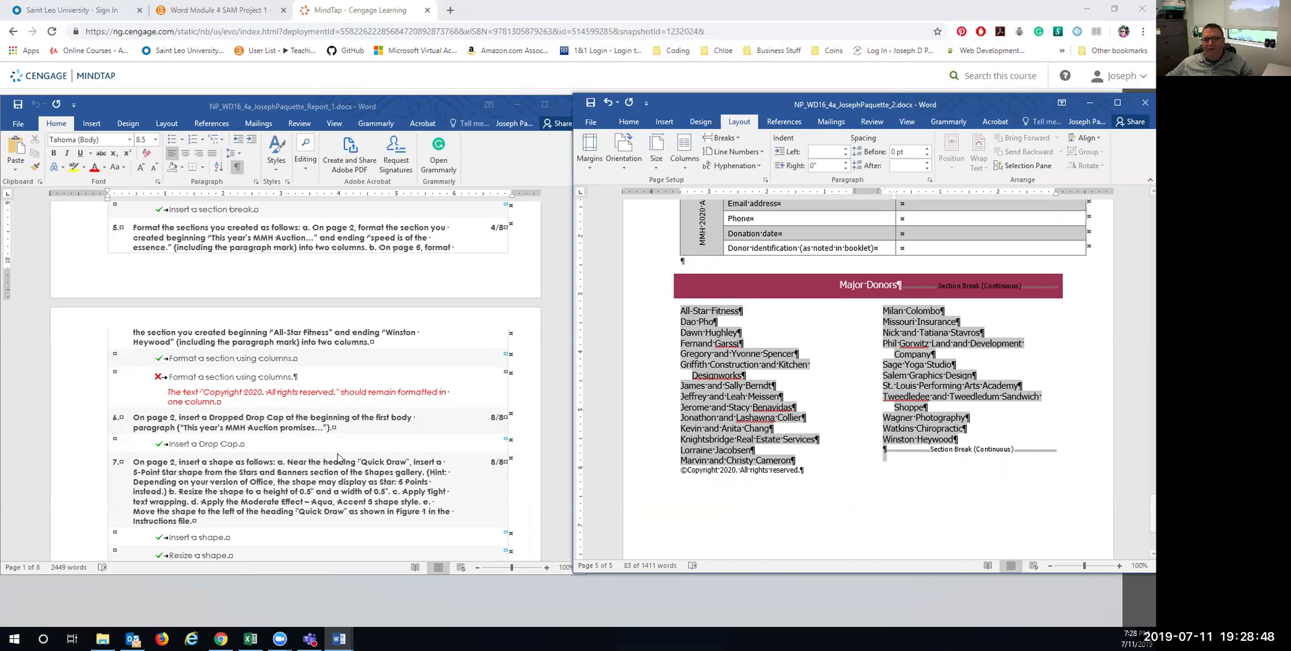
scroll(308, 449, "down", 1)
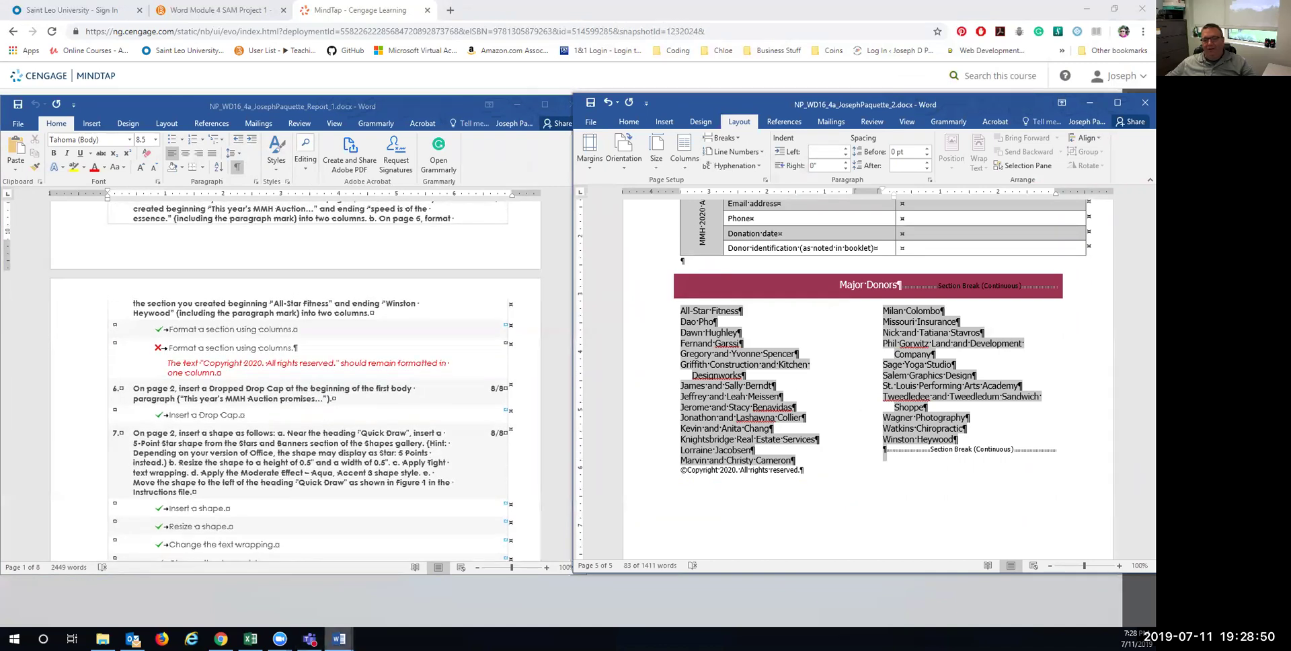
mouse_move(339, 638)
left_click(227, 575)
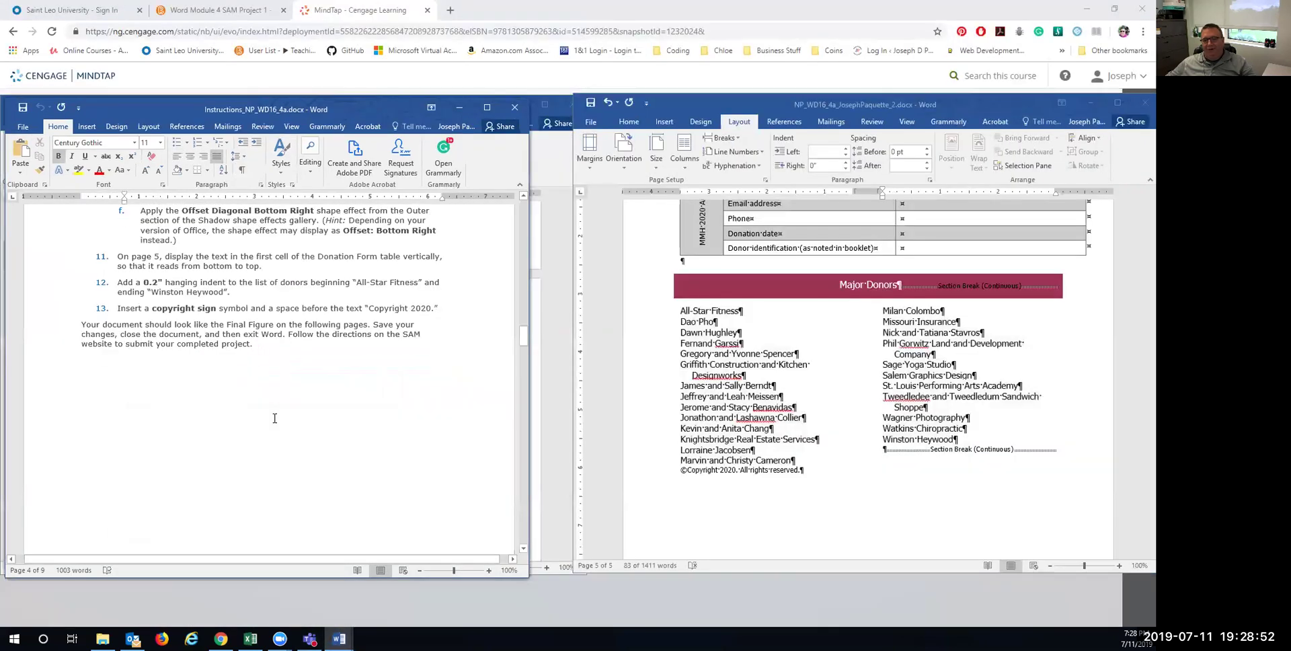
scroll(273, 418, "down", 20)
scroll(295, 432, "down", 15)
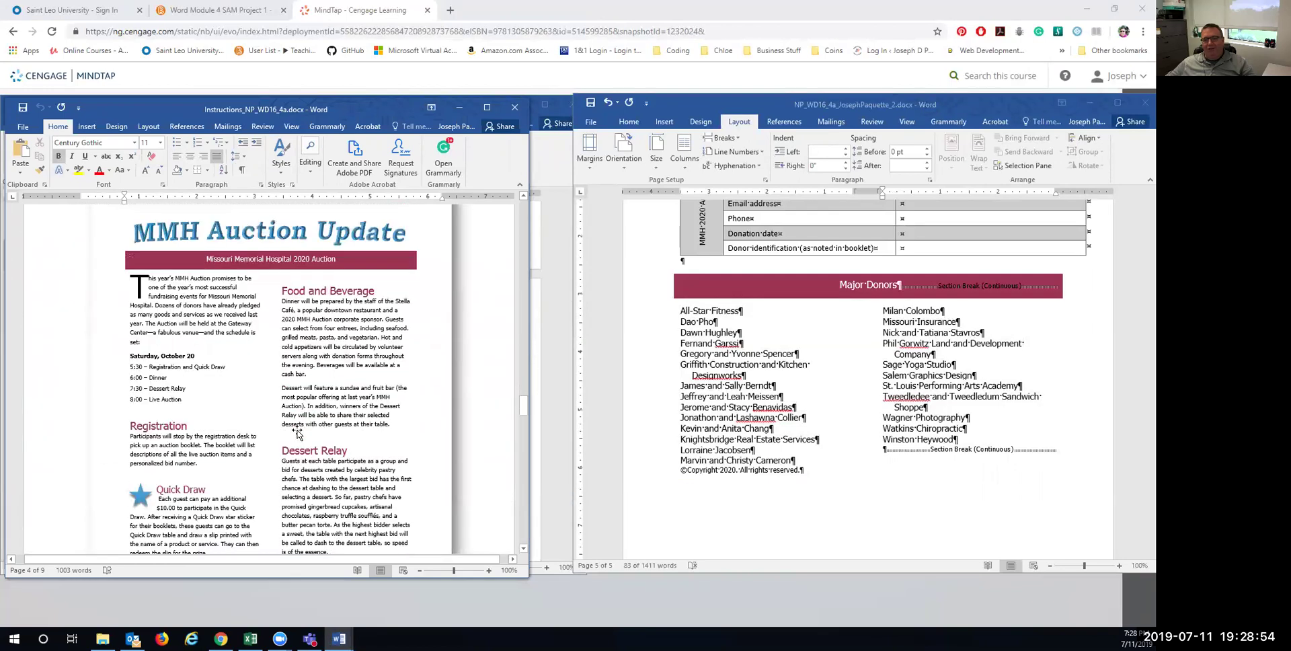
scroll(297, 434, "down", 15)
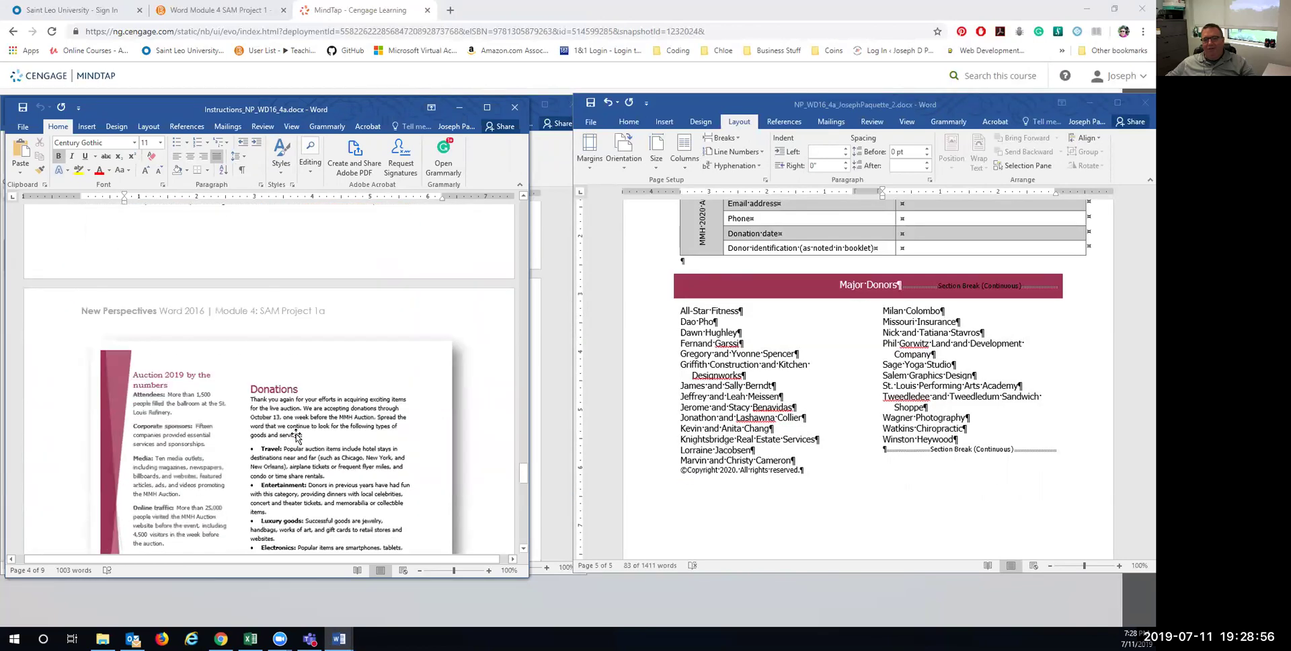
scroll(296, 436, "down", 1)
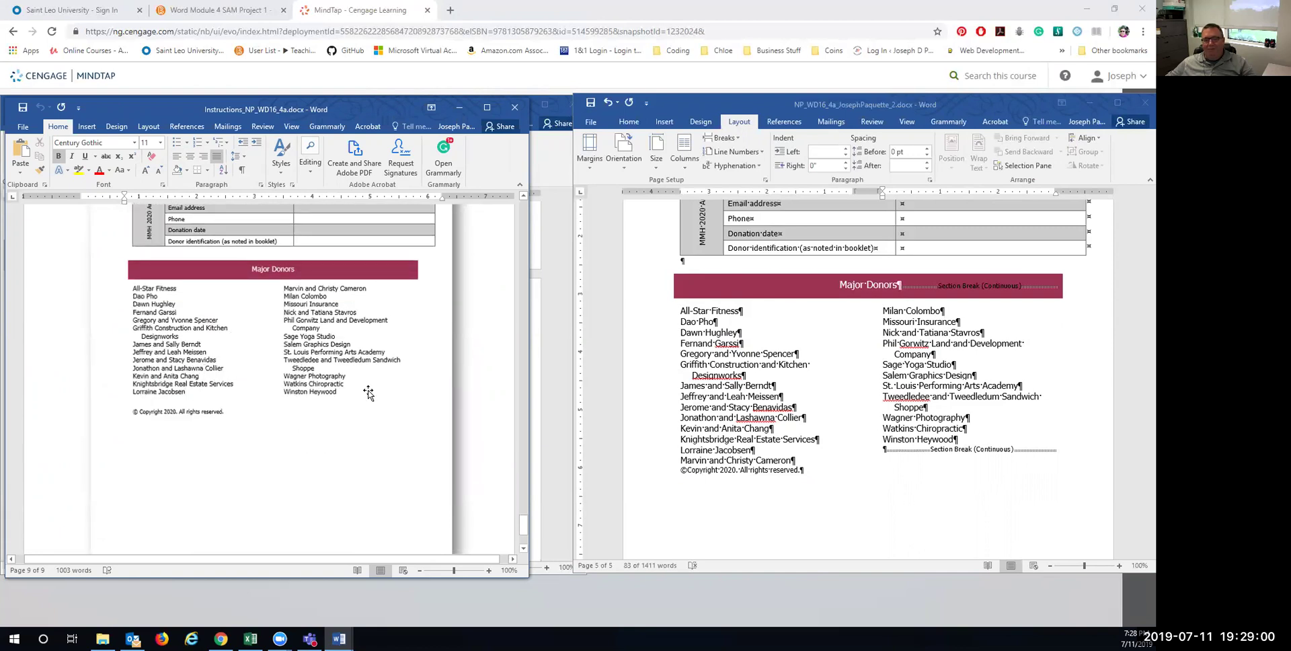
scroll(370, 386, "up", 4)
left_click(462, 106)
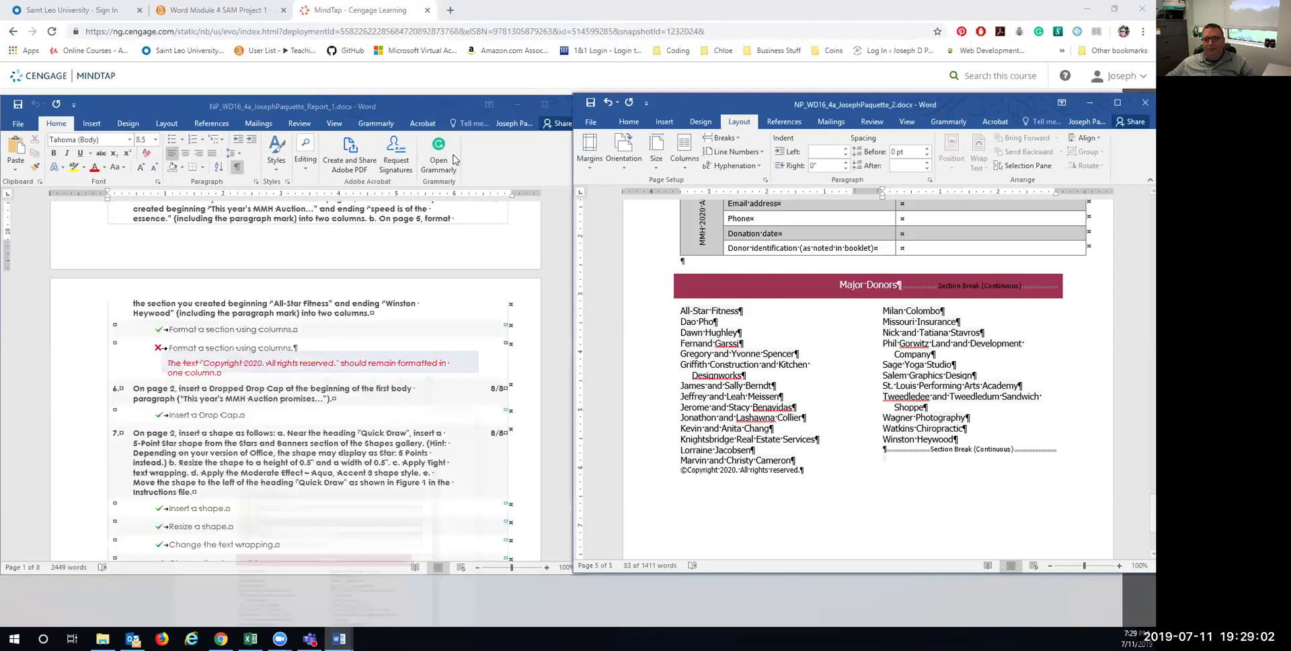
Review the grading report's feedback on resizing the Facet Sidebar (Left) text box in item 9.
scroll(318, 392, "down", 3)
scroll(316, 392, "down", 4)
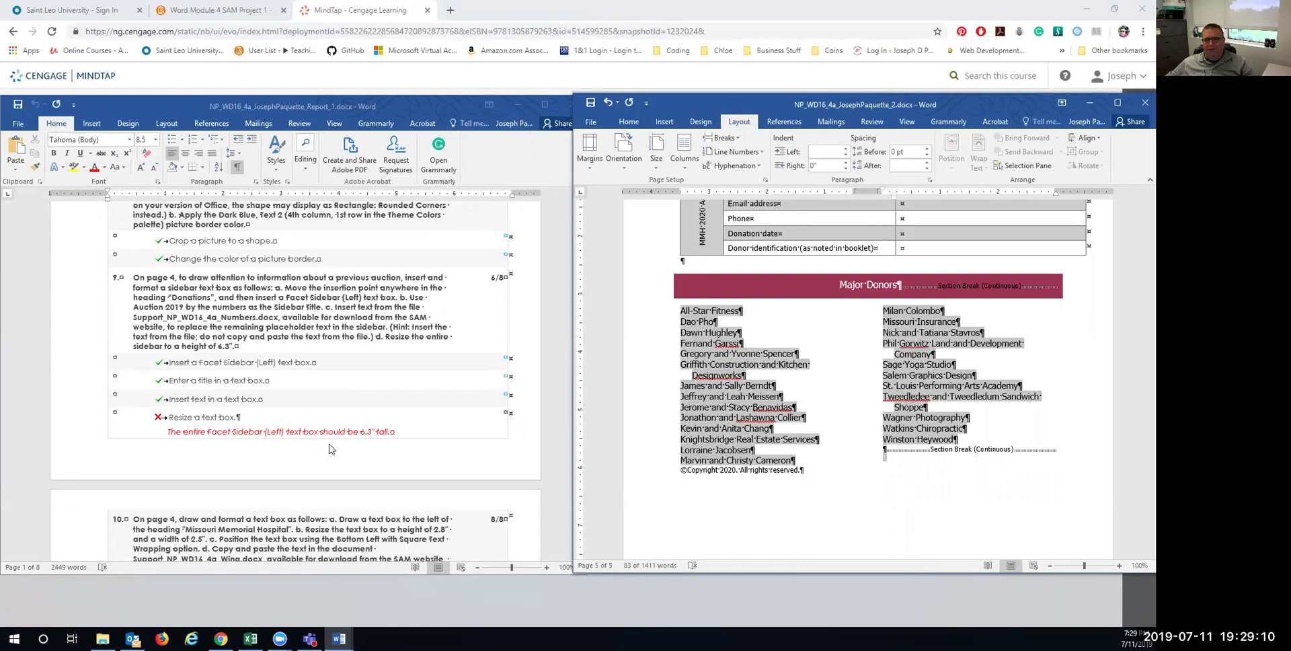
scroll(329, 449, "up", 1)
Check the shape height of the "Auction 2019 by the numbers" sidebar on page 4 against item 9 of the report.
scroll(744, 407, "up", 15)
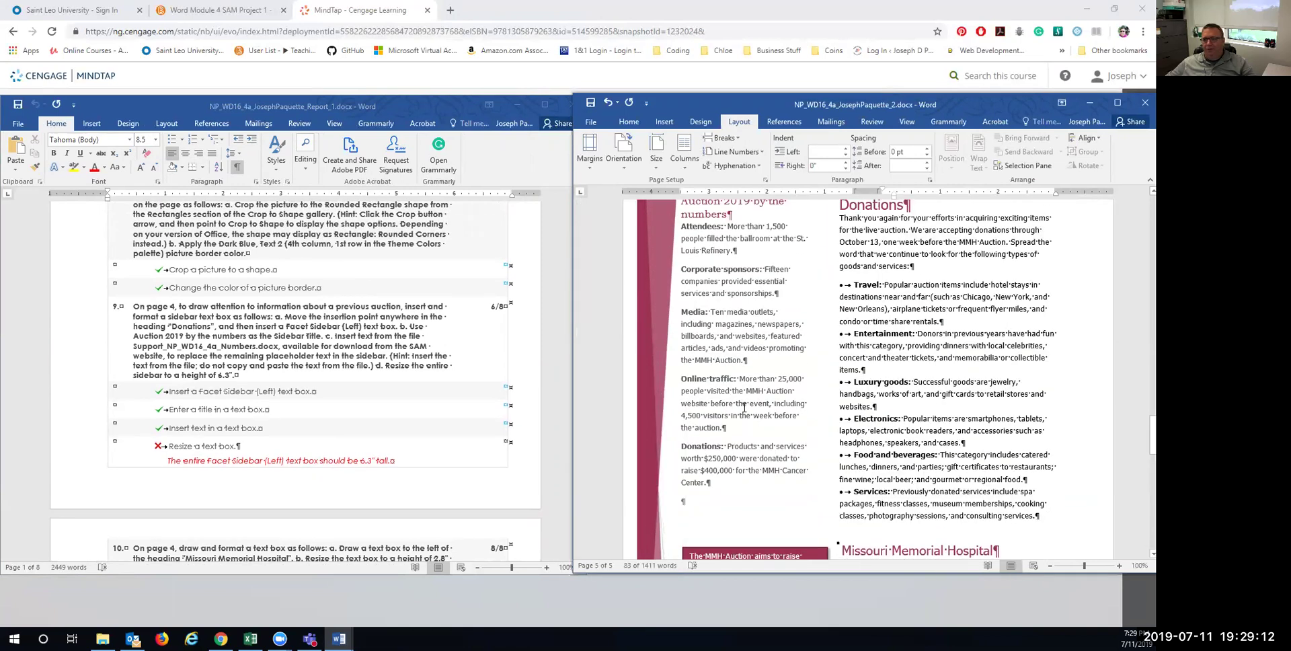
scroll(744, 407, "up", 3)
left_click(728, 314)
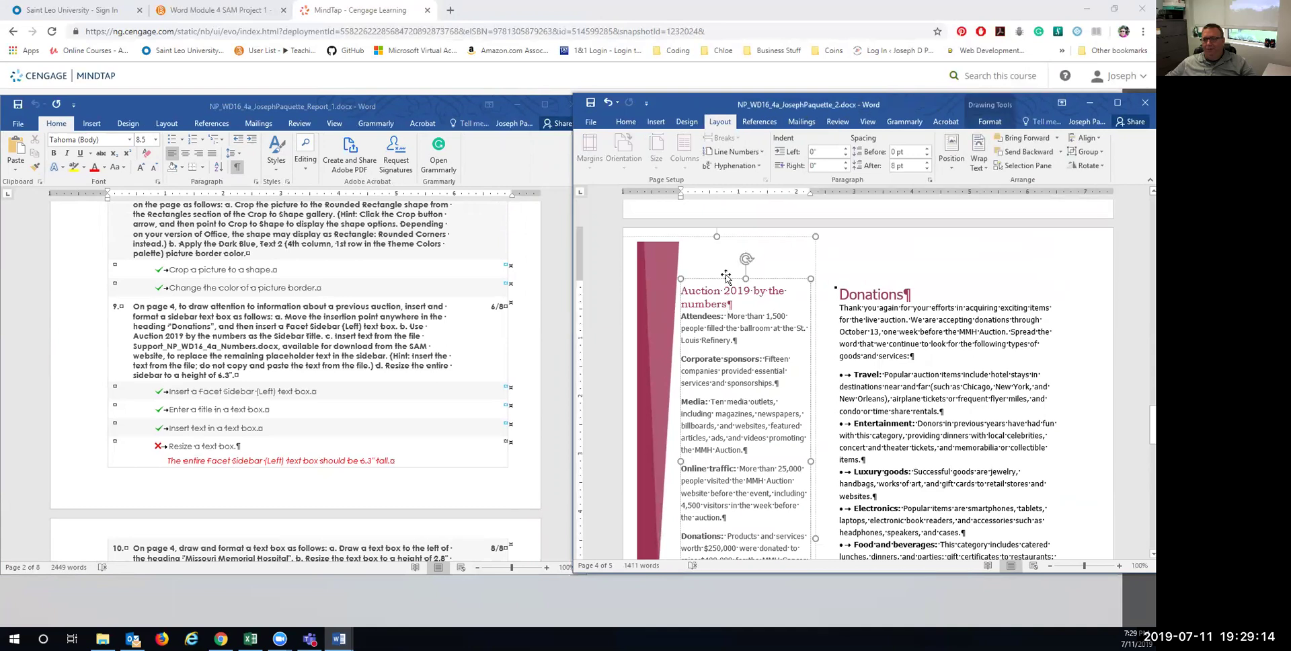
left_click(719, 281)
left_click(989, 121)
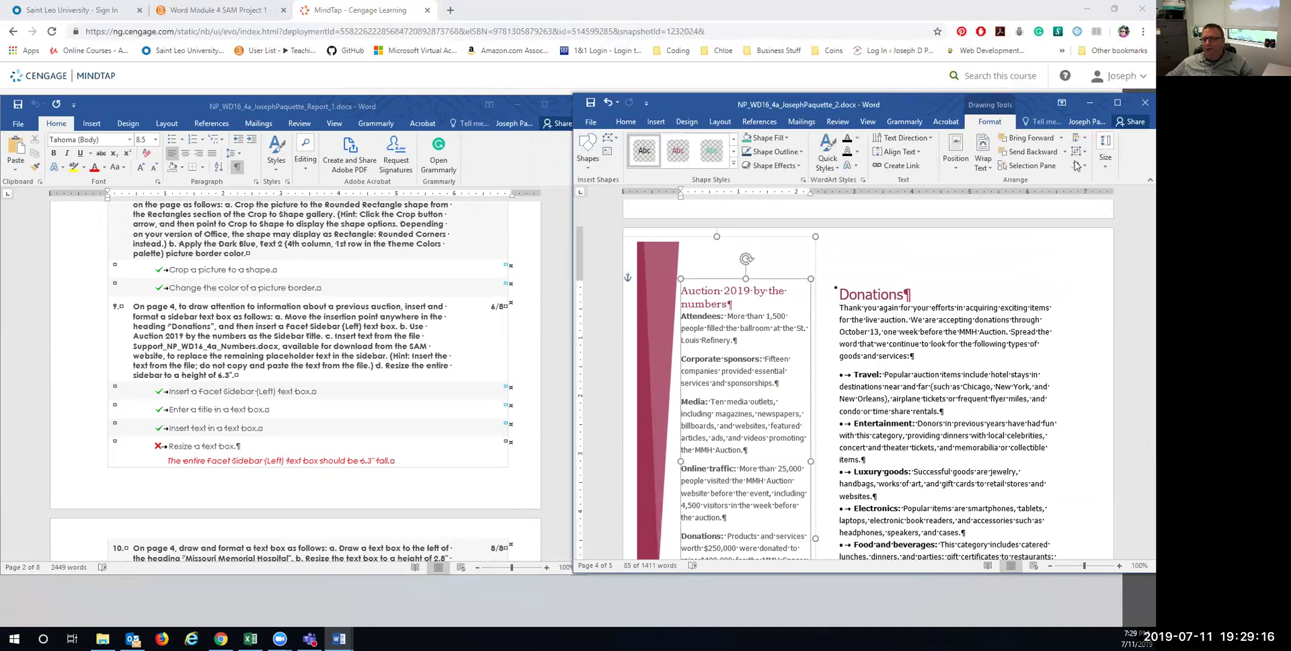
left_click(1103, 160)
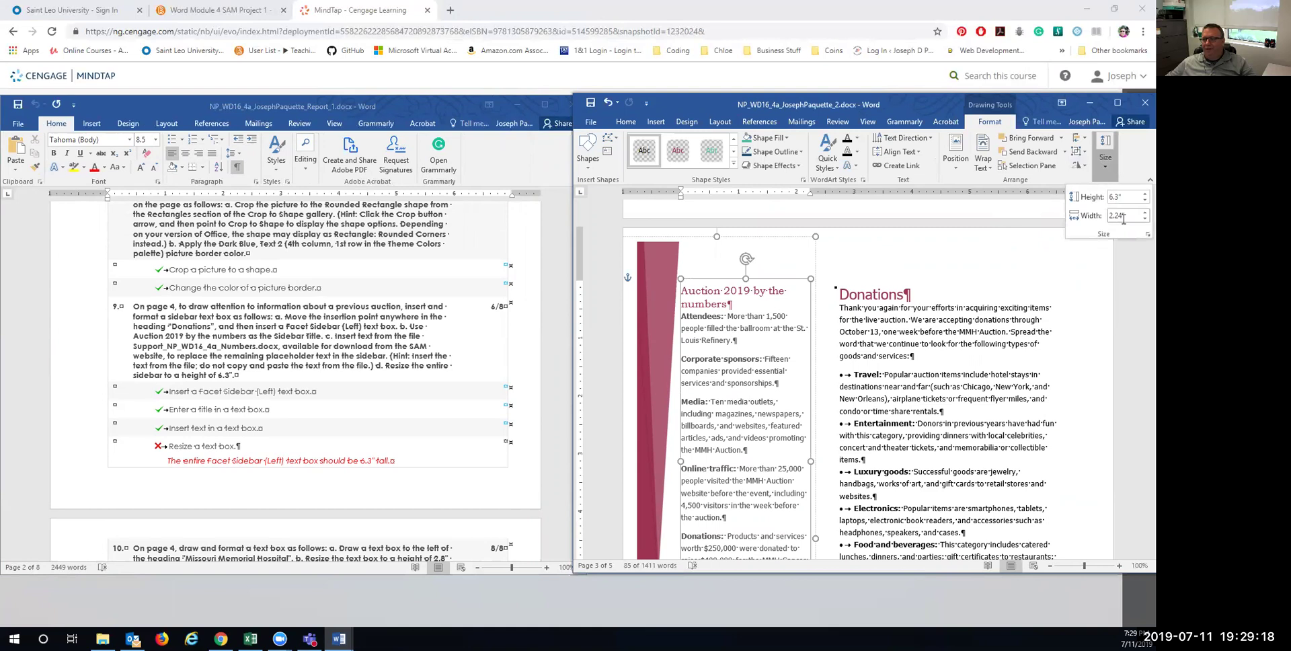
left_click(1120, 196)
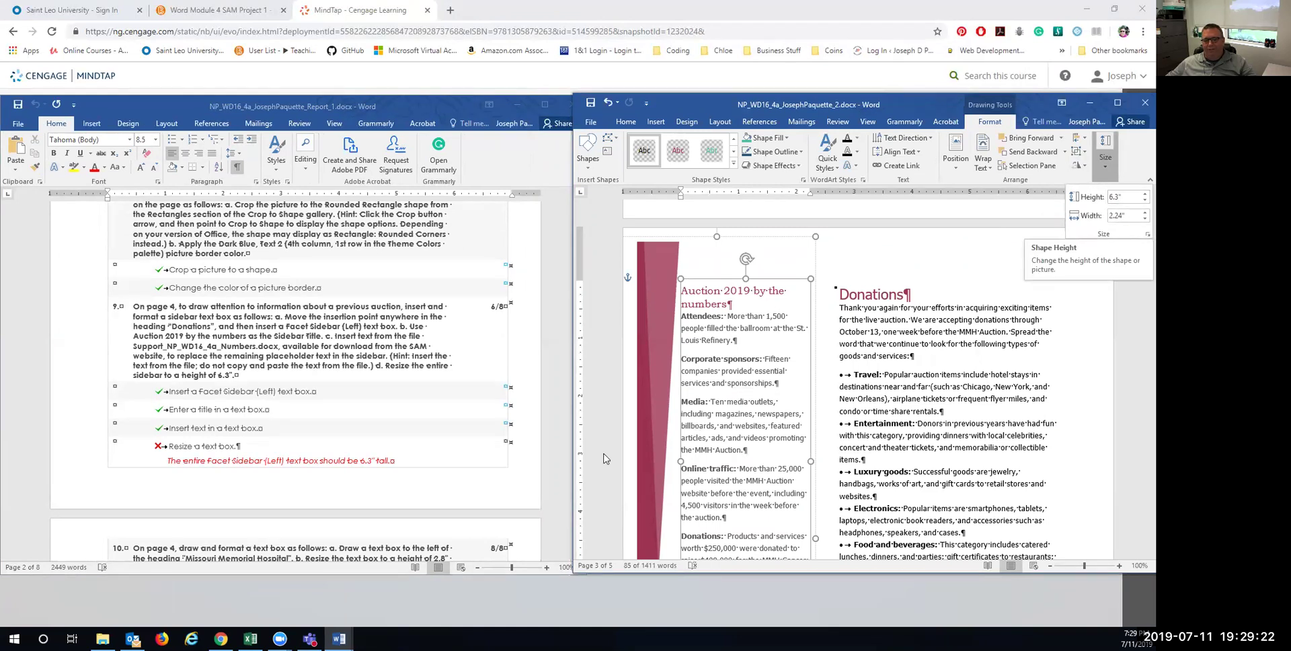
scroll(366, 475, "down", 3)
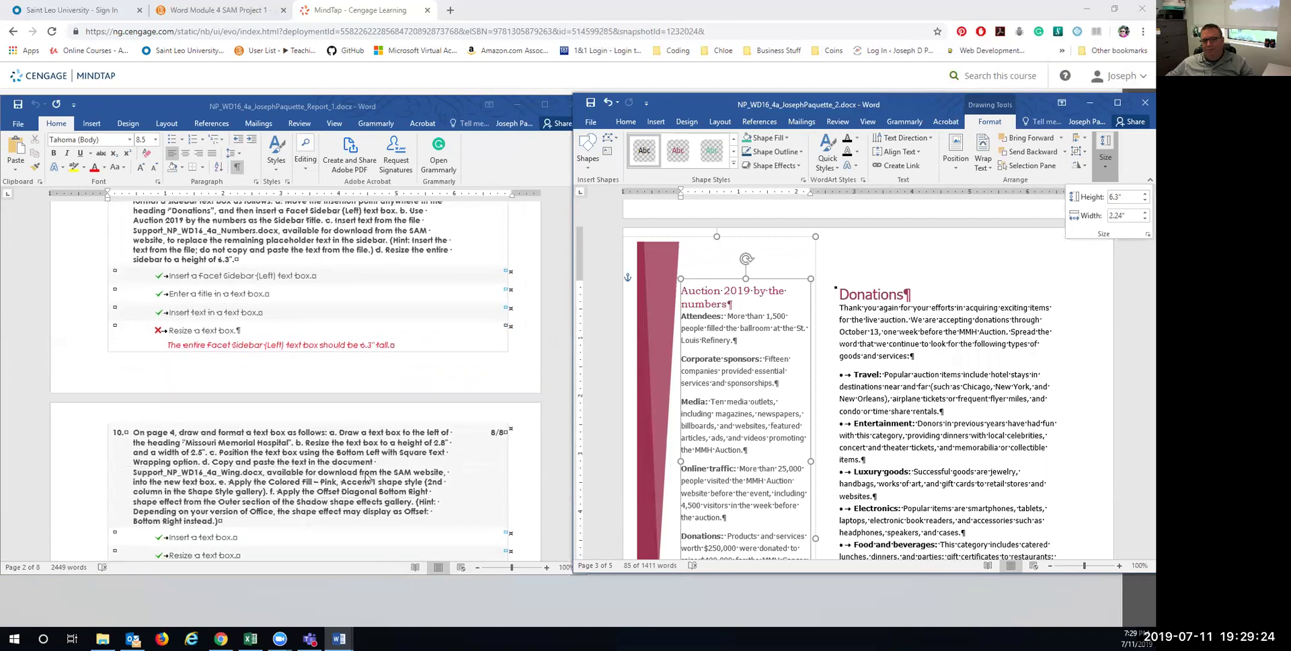
scroll(366, 475, "up", 1)
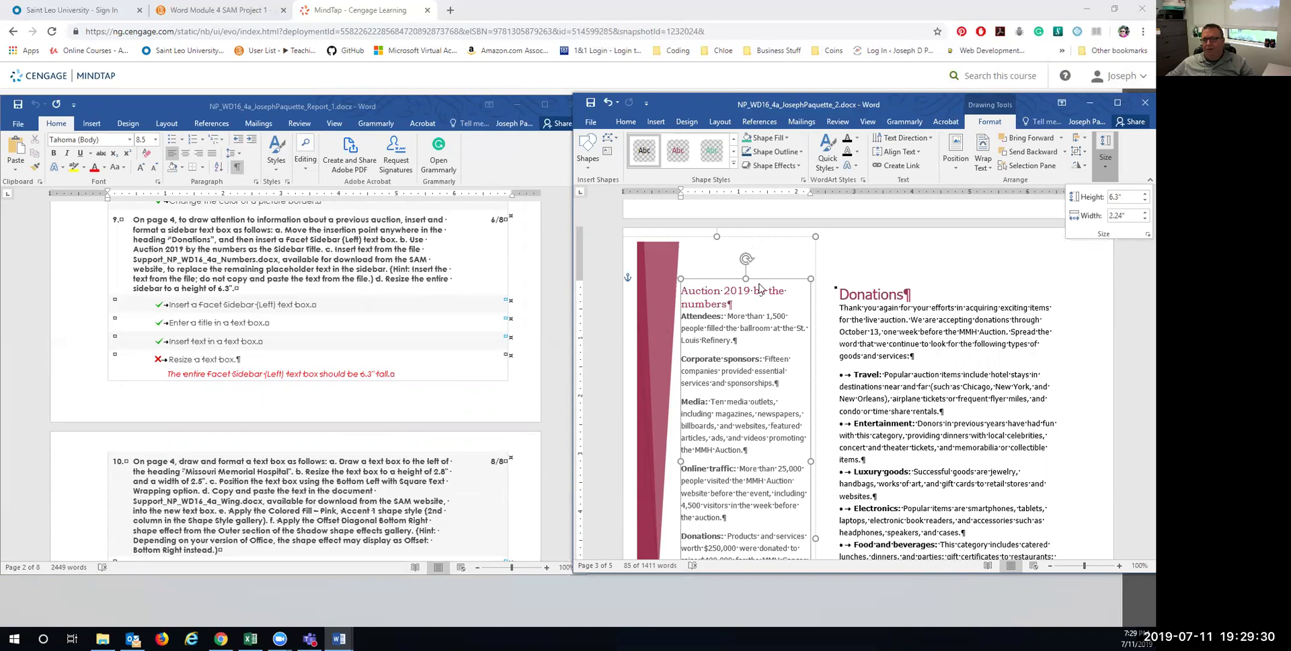
Set the height of the entire "Auction 2019 by the numbers" sidebar group on page 4 to 6.3".
left_click(763, 242)
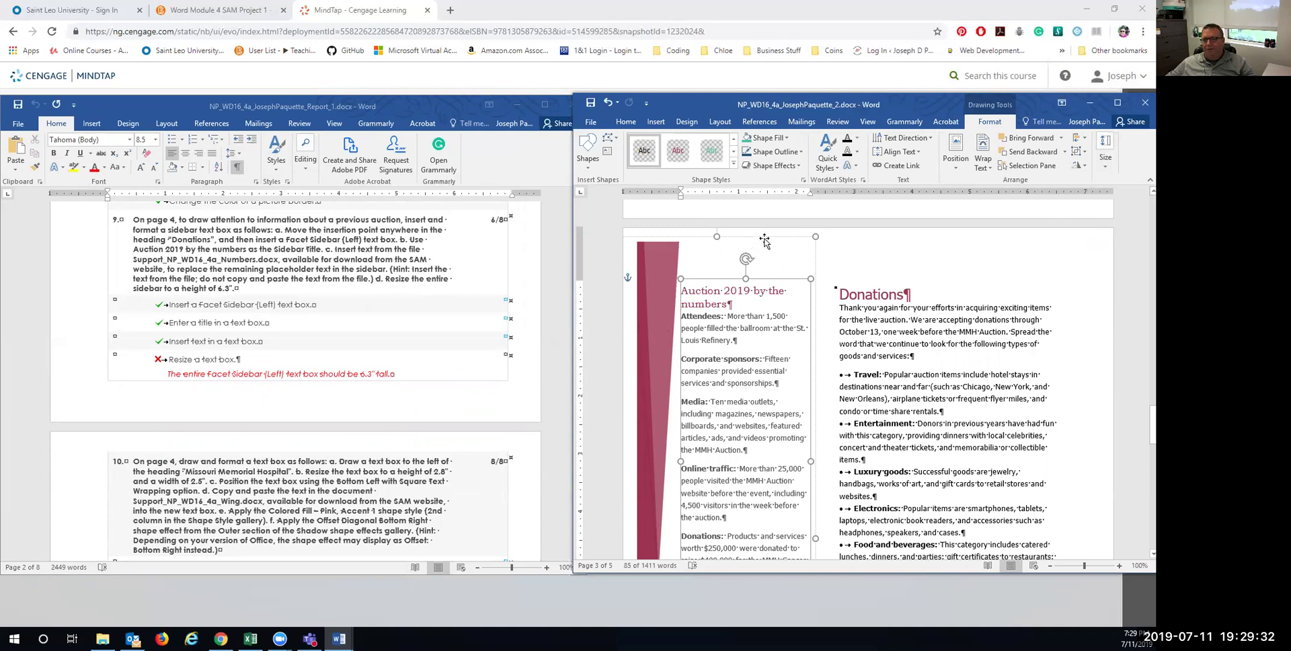
left_click(764, 236)
left_click(1105, 158)
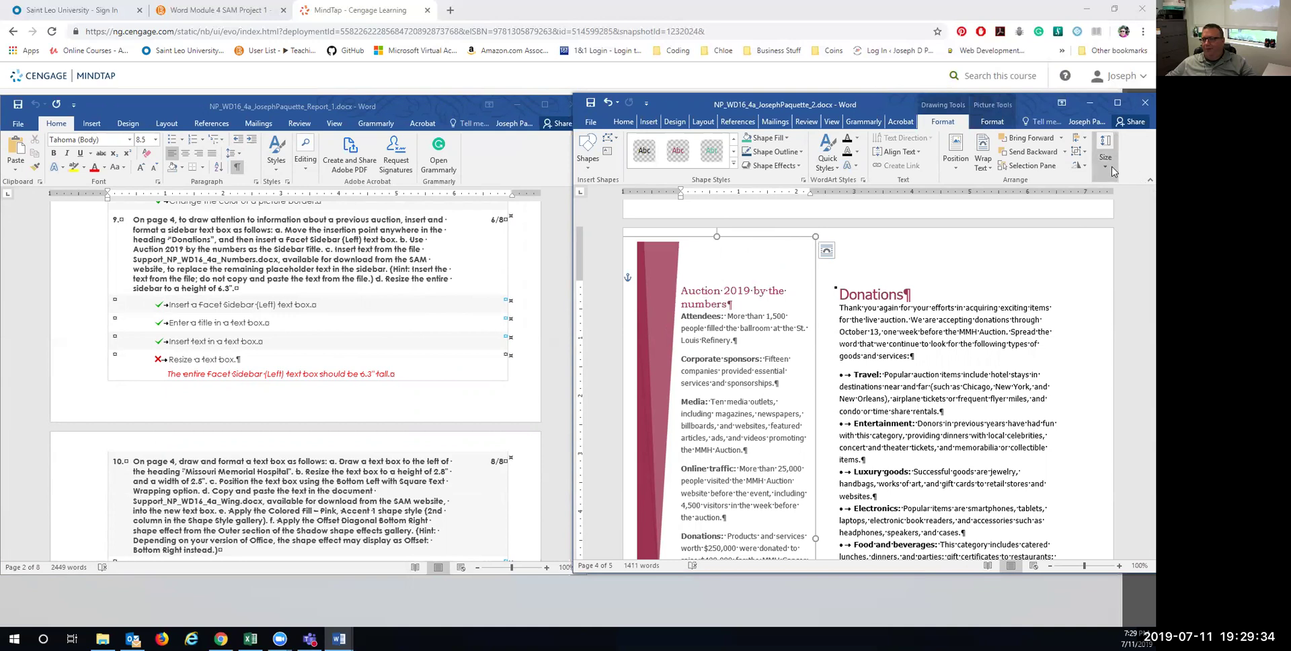
type("6.3")
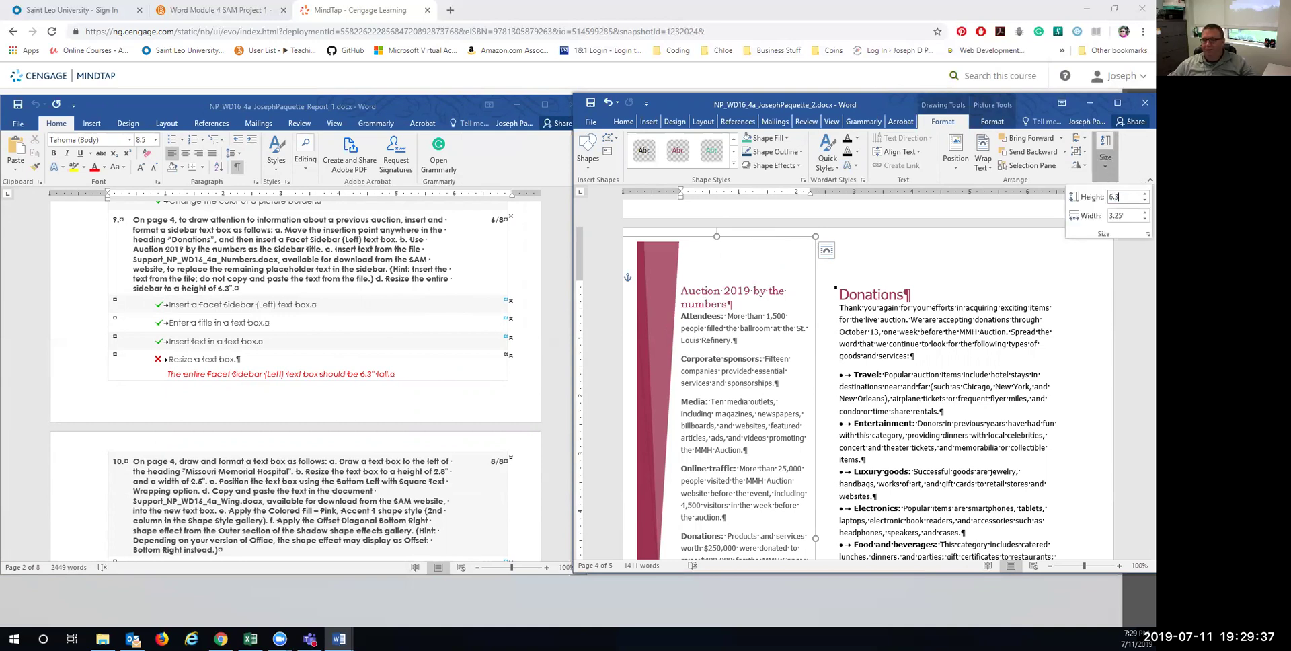
key("Return")
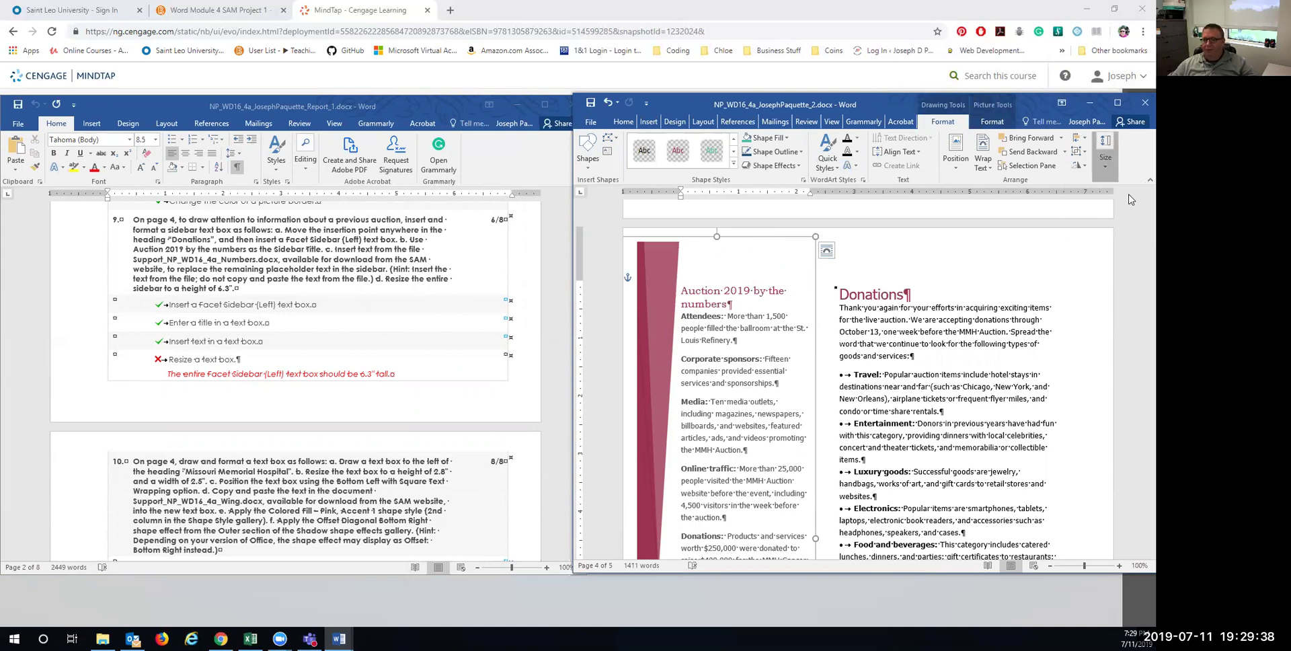
Inspect the resized sidebar's outer frame and inner text box on page 4, and how they sit above the Missouri Memorial Hospital section.
scroll(879, 384, "up", 2)
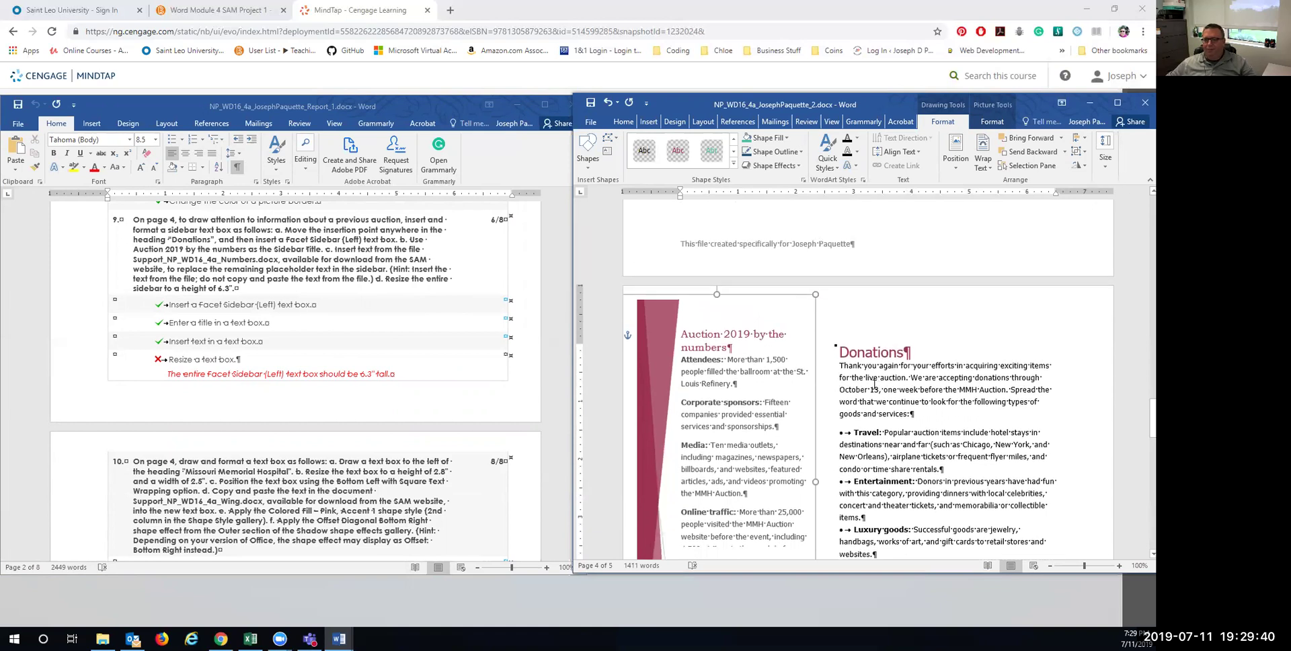
left_click(714, 327)
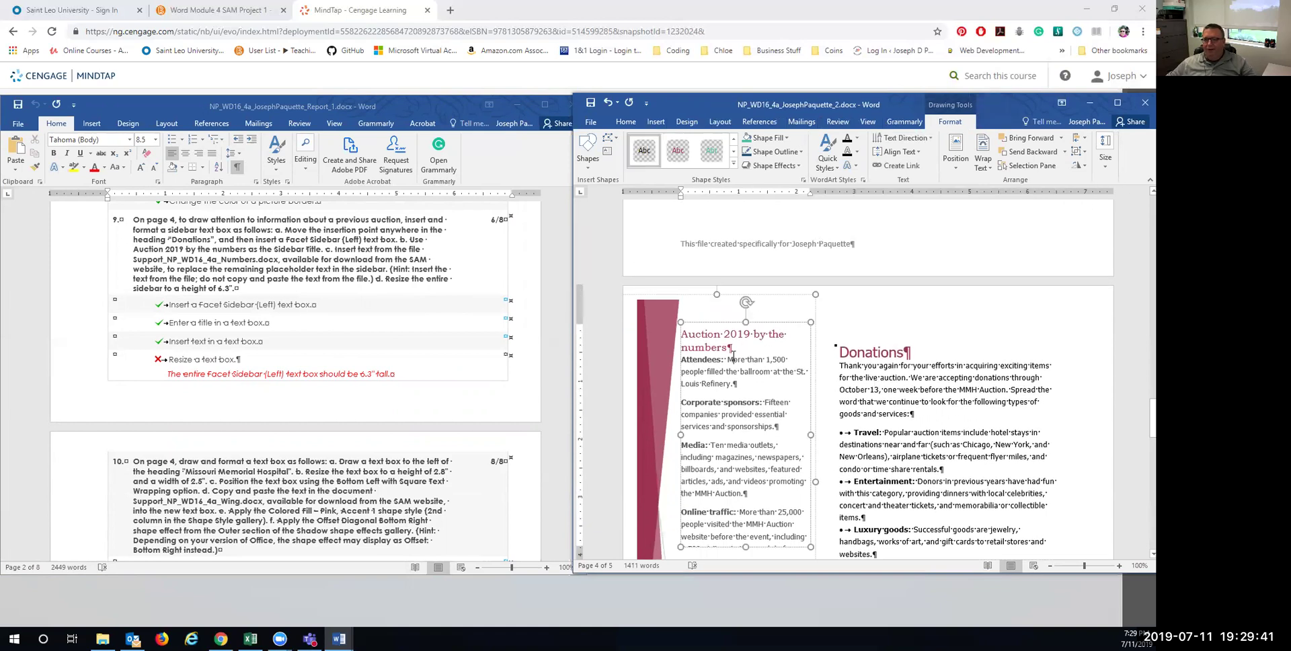
left_click(695, 294)
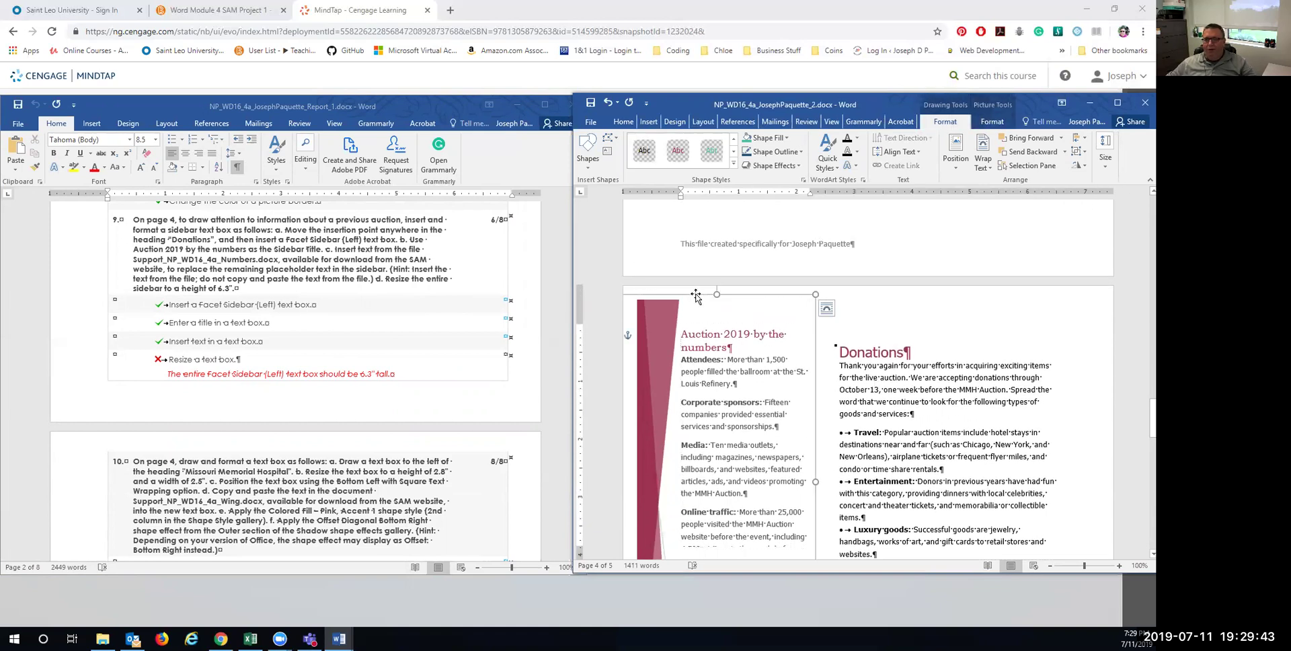
left_click(706, 370)
left_click(691, 299)
left_click(716, 373)
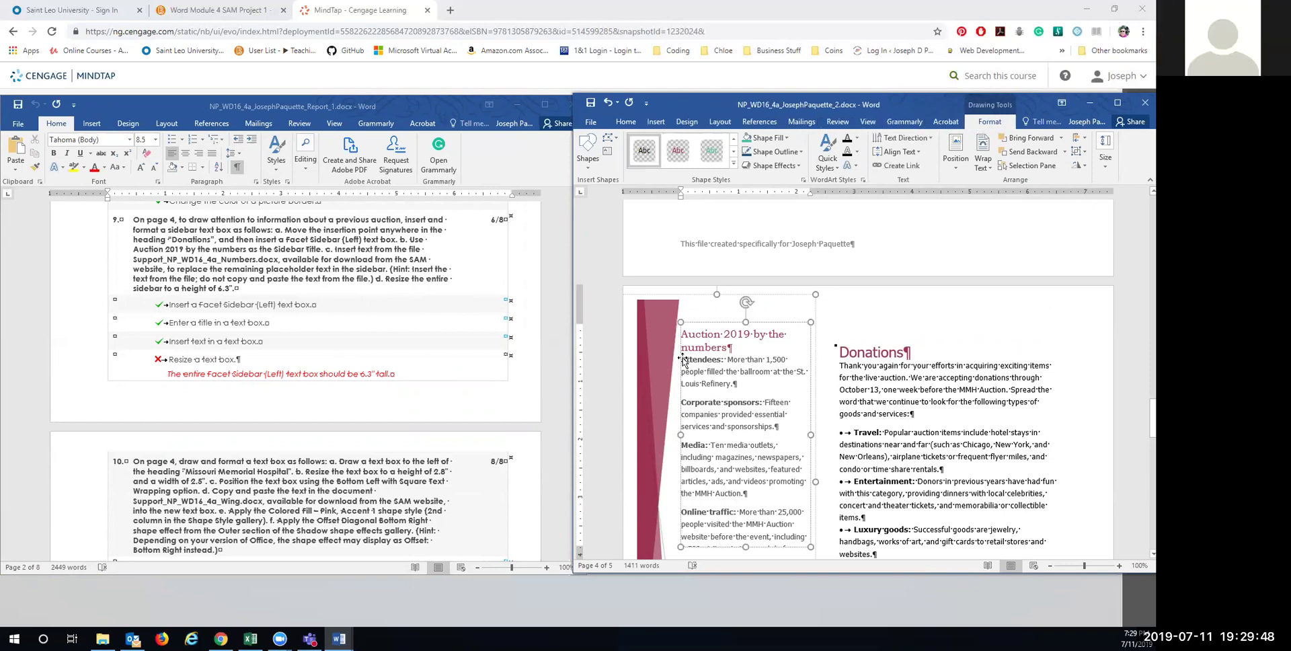
scroll(694, 389, "down", 5)
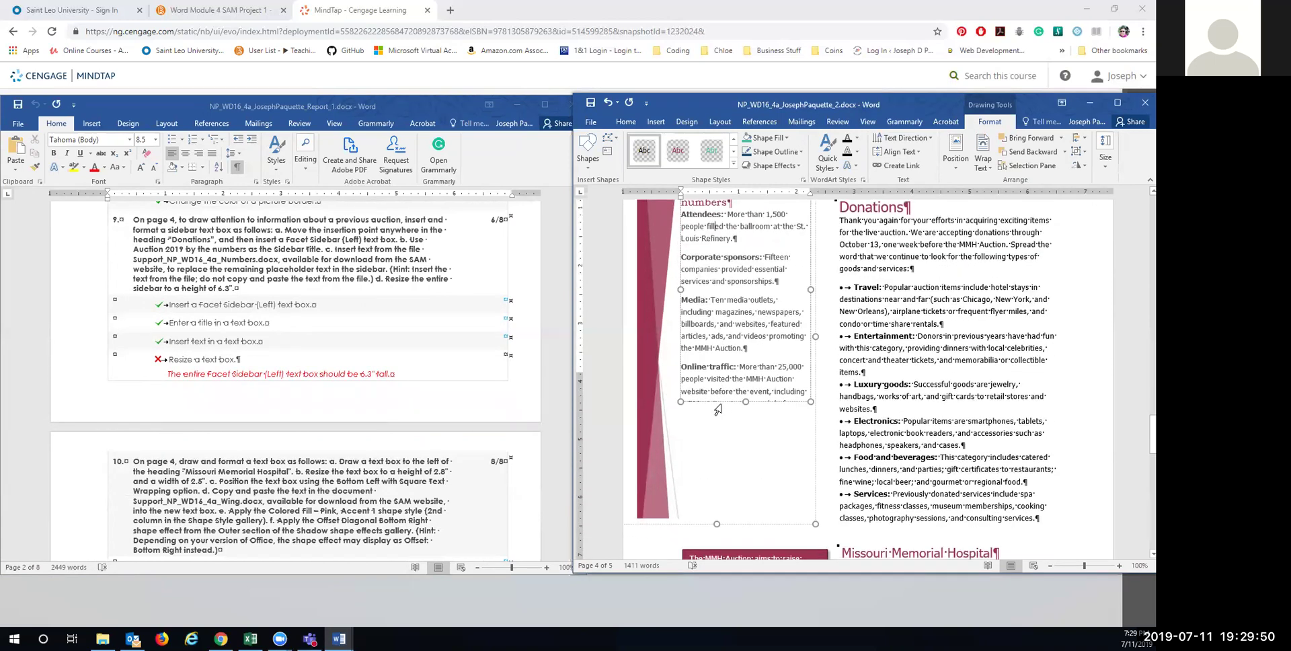
scroll(708, 447, "down", 5)
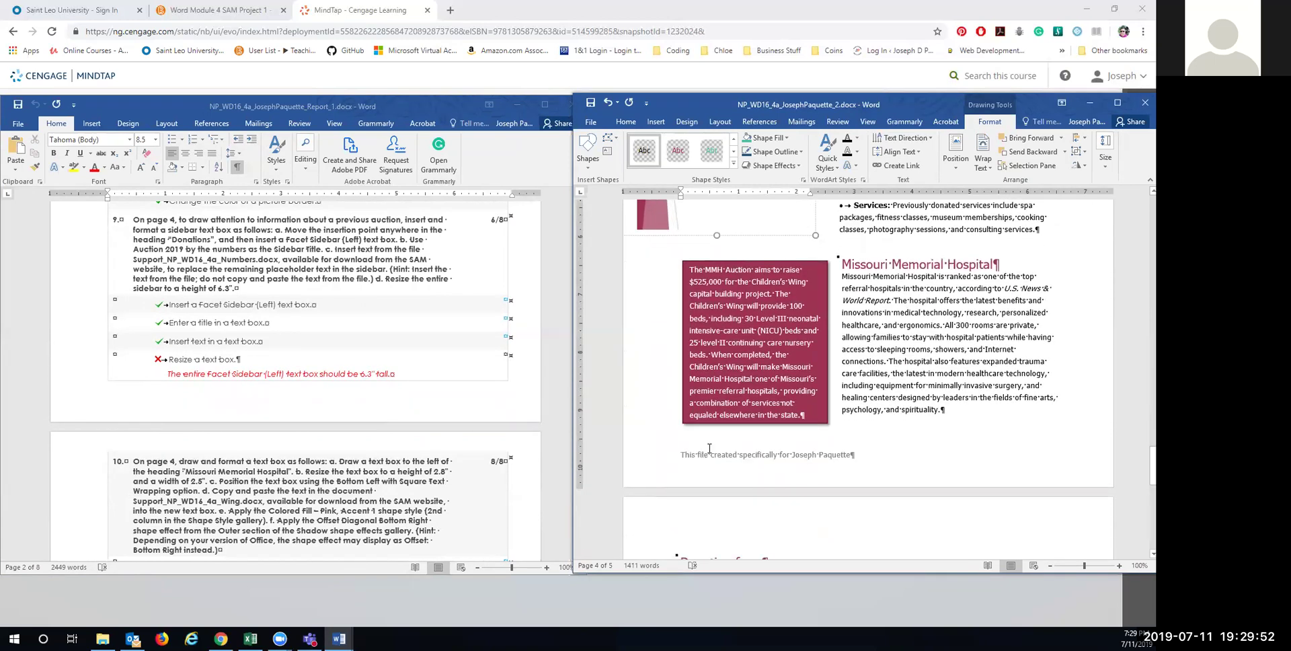
scroll(703, 416, "up", 10)
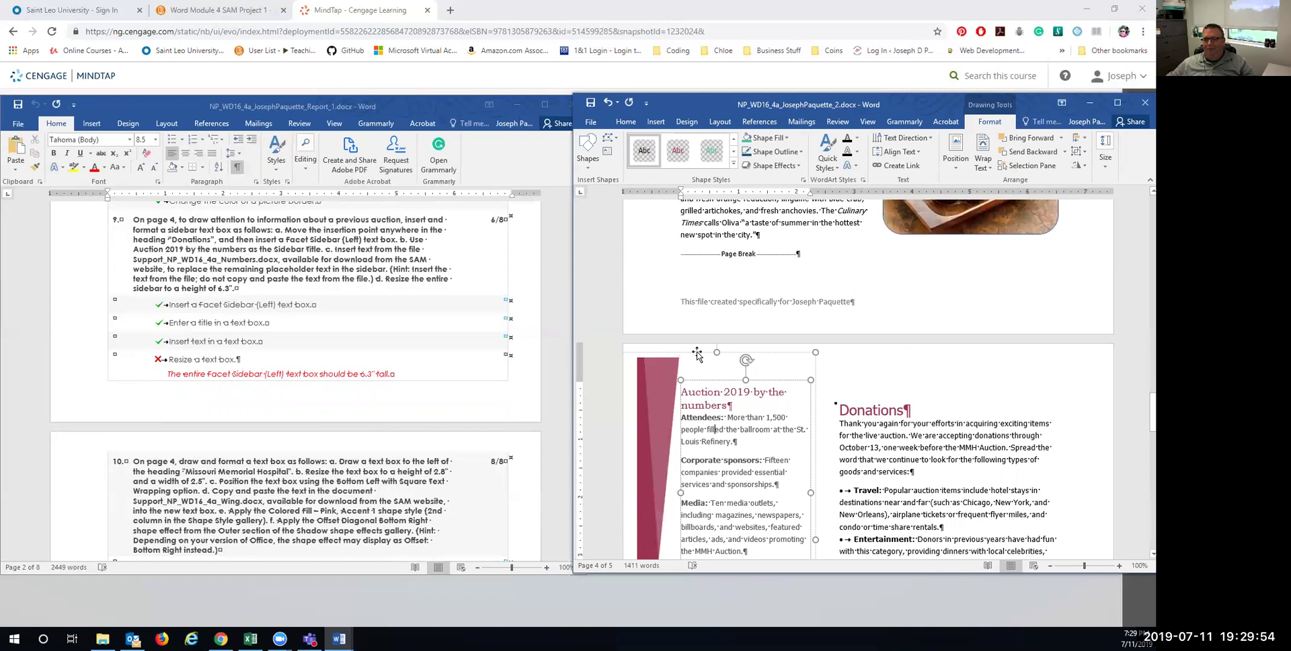
left_click(697, 355)
Following item 13 of the report, insert a space between the copyright symbol and "Copyright 2020" on page 5.
scroll(327, 396, "down", 8)
scroll(328, 397, "down", 3)
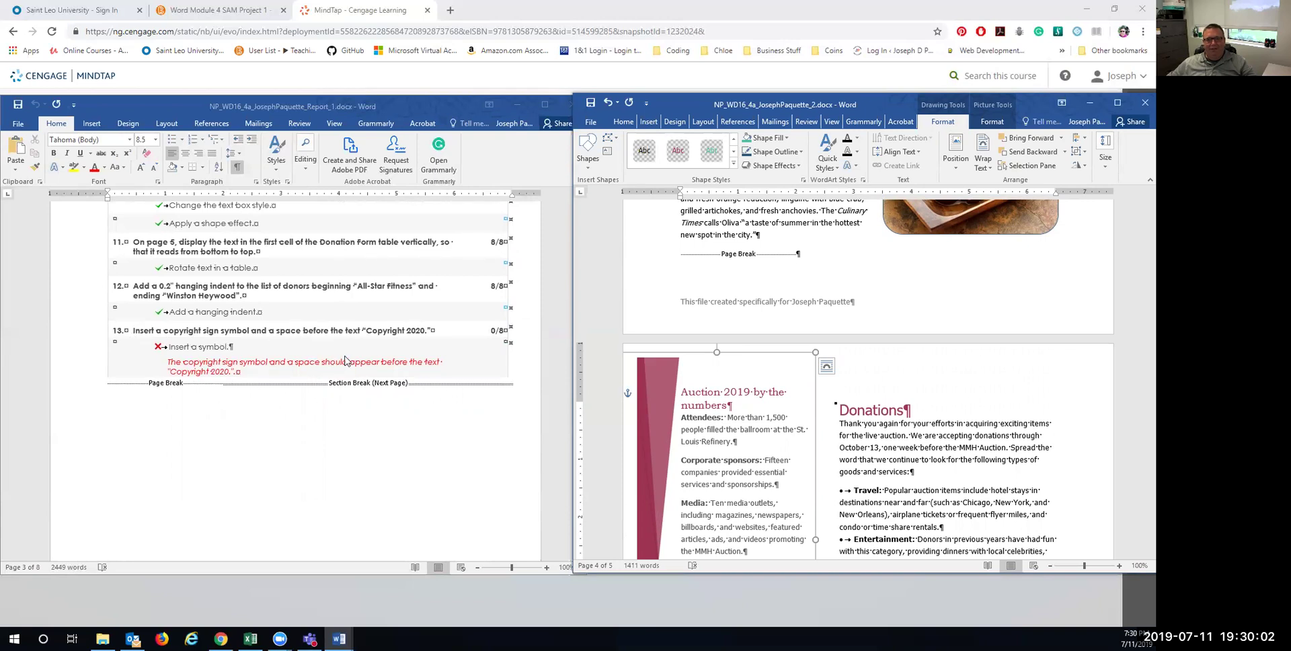
scroll(362, 353, "down", 1)
scroll(894, 475, "down", 8)
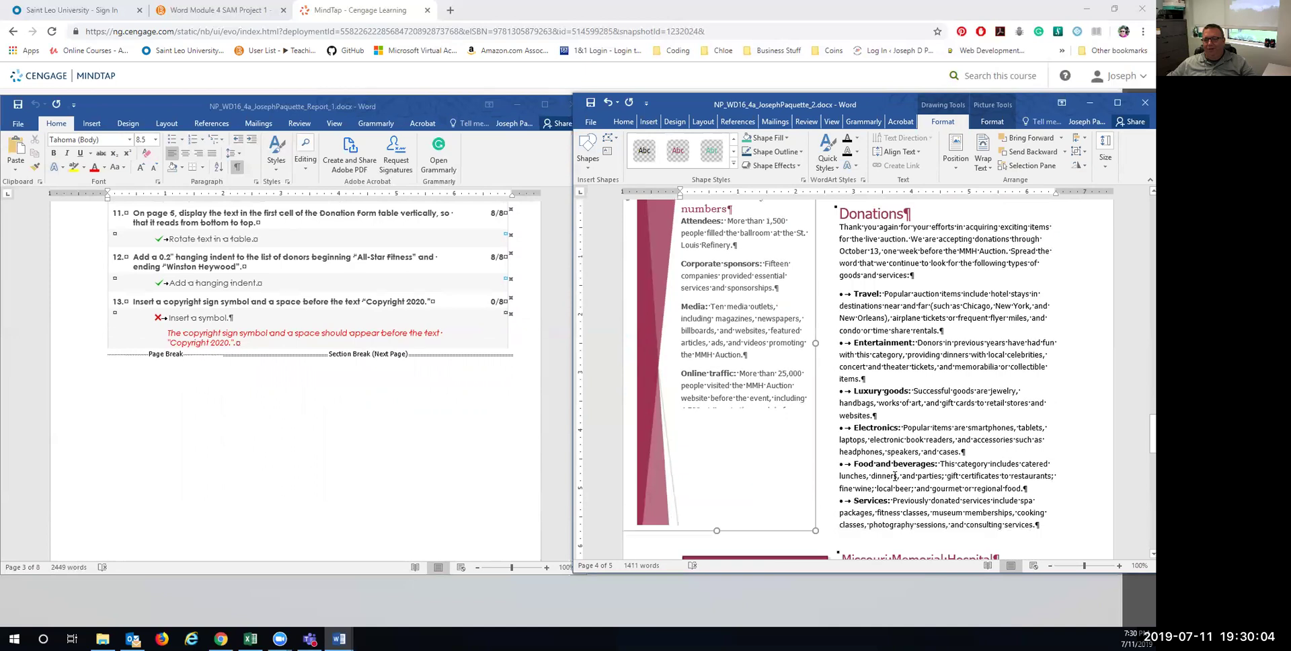
scroll(895, 476, "down", 15)
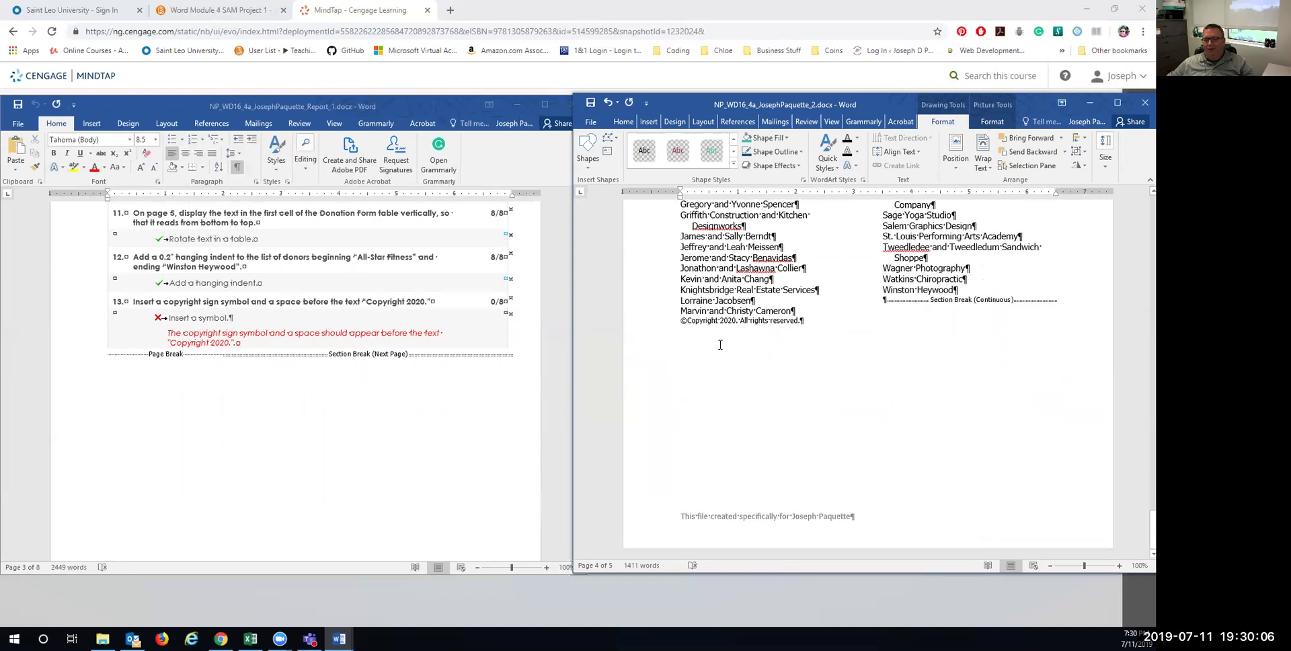
left_click(689, 324)
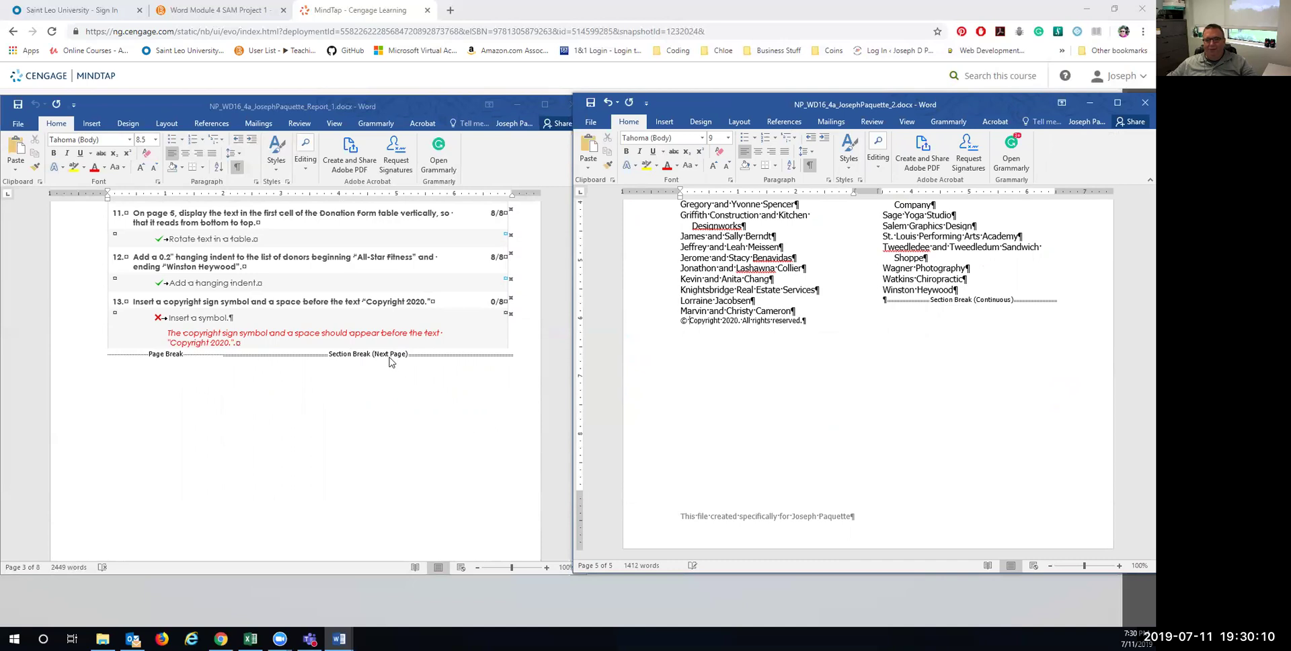
Look over the report's remaining feedback, then save the corrected newsletter and clear both document windows off the MindTap page.
scroll(389, 361, "down", 5)
scroll(389, 362, "down", 10)
scroll(389, 361, "up", 5)
scroll(389, 362, "up", 5)
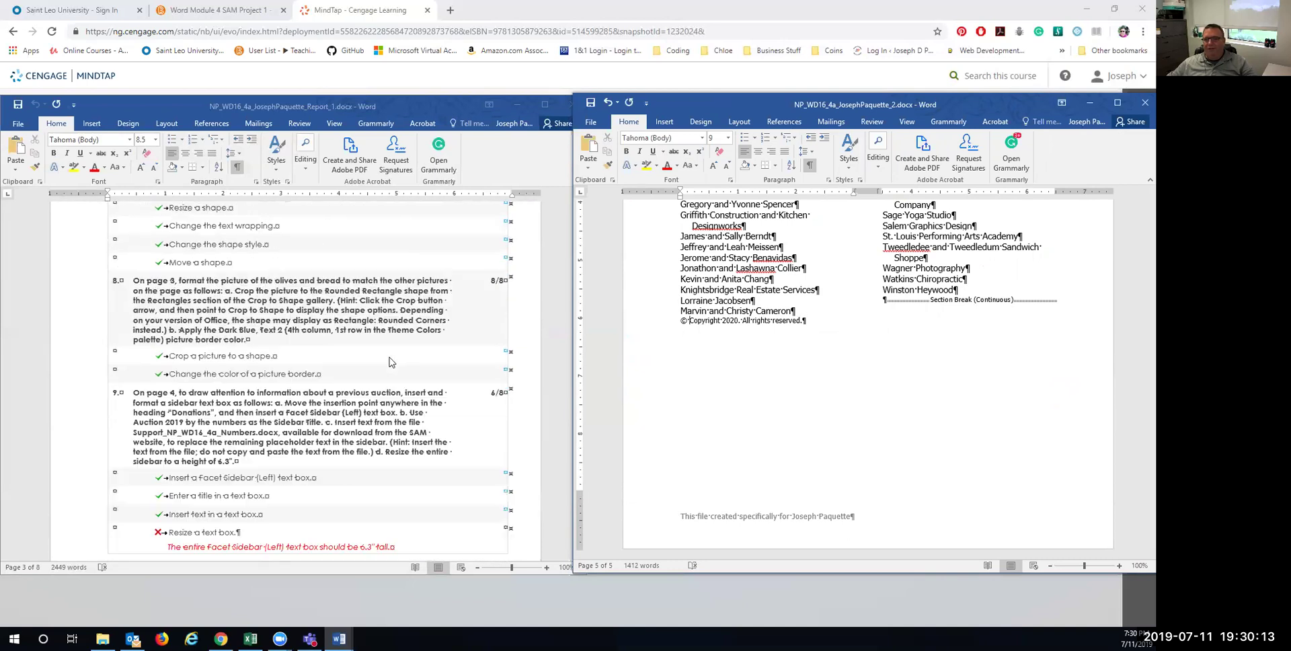
left_click(592, 103)
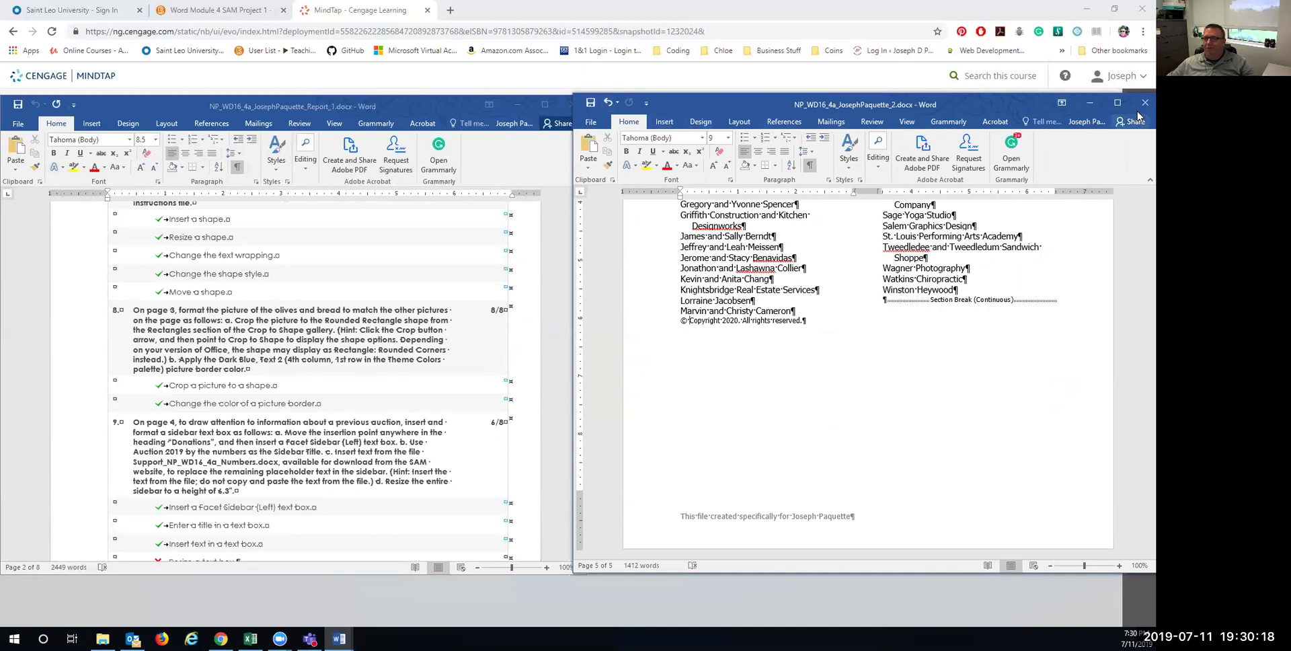
left_click(425, 101)
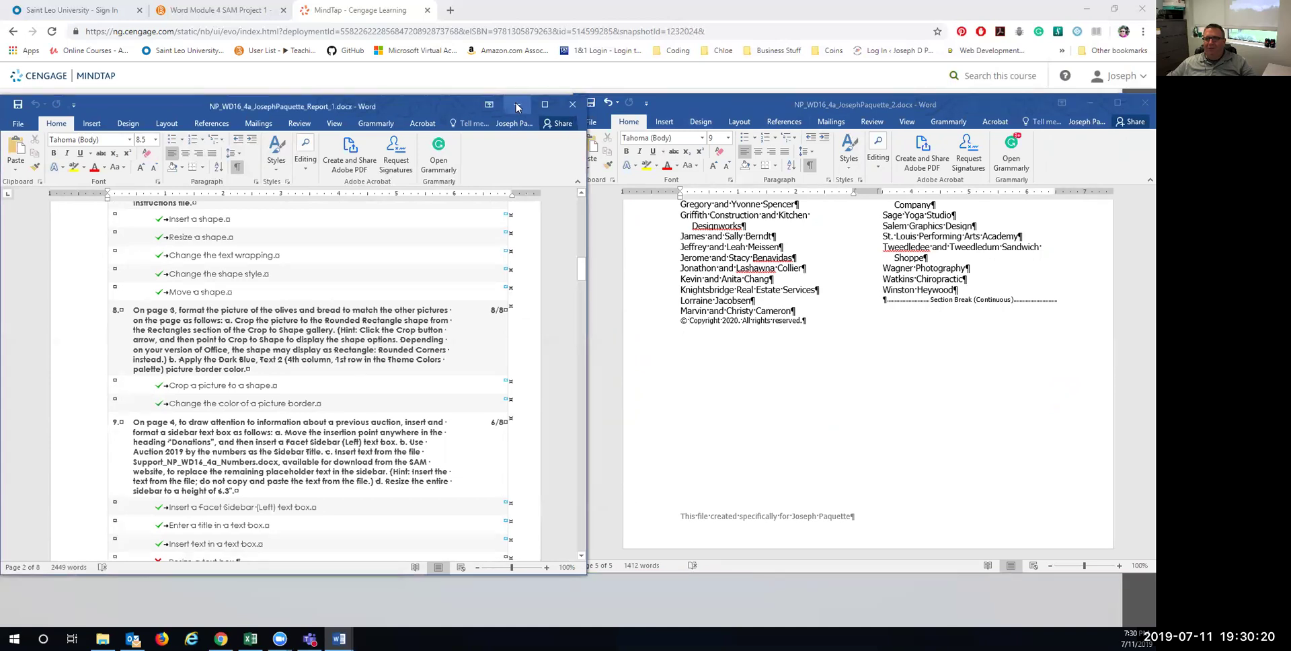
left_click(516, 104)
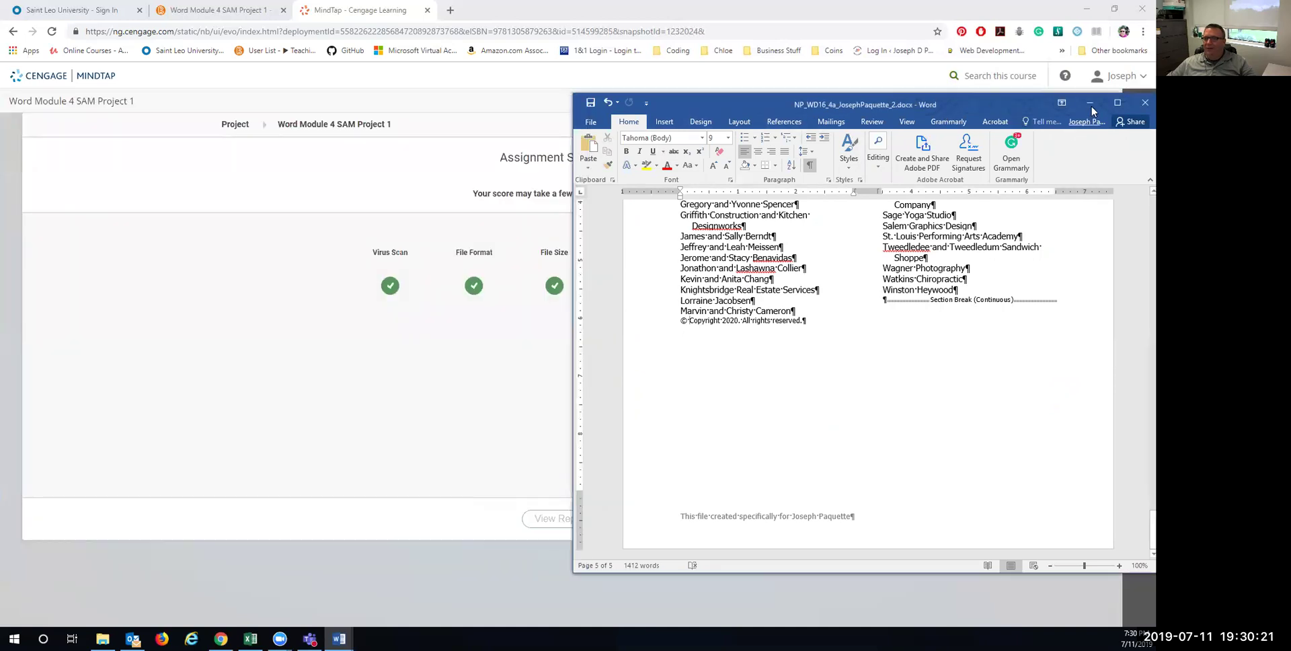
left_click(1145, 102)
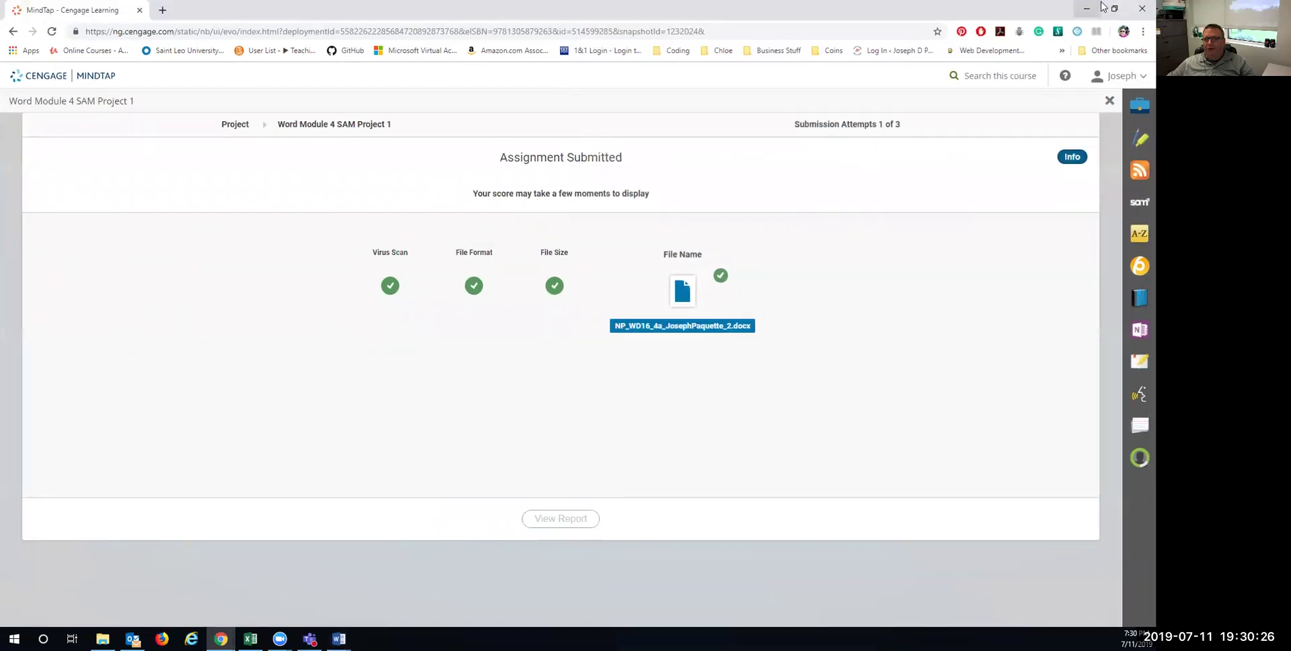
Close the submitted assignment page and relaunch Word Module 4 SAM Project 1 from the course's homework page.
left_click(1141, 8)
left_click(421, 173)
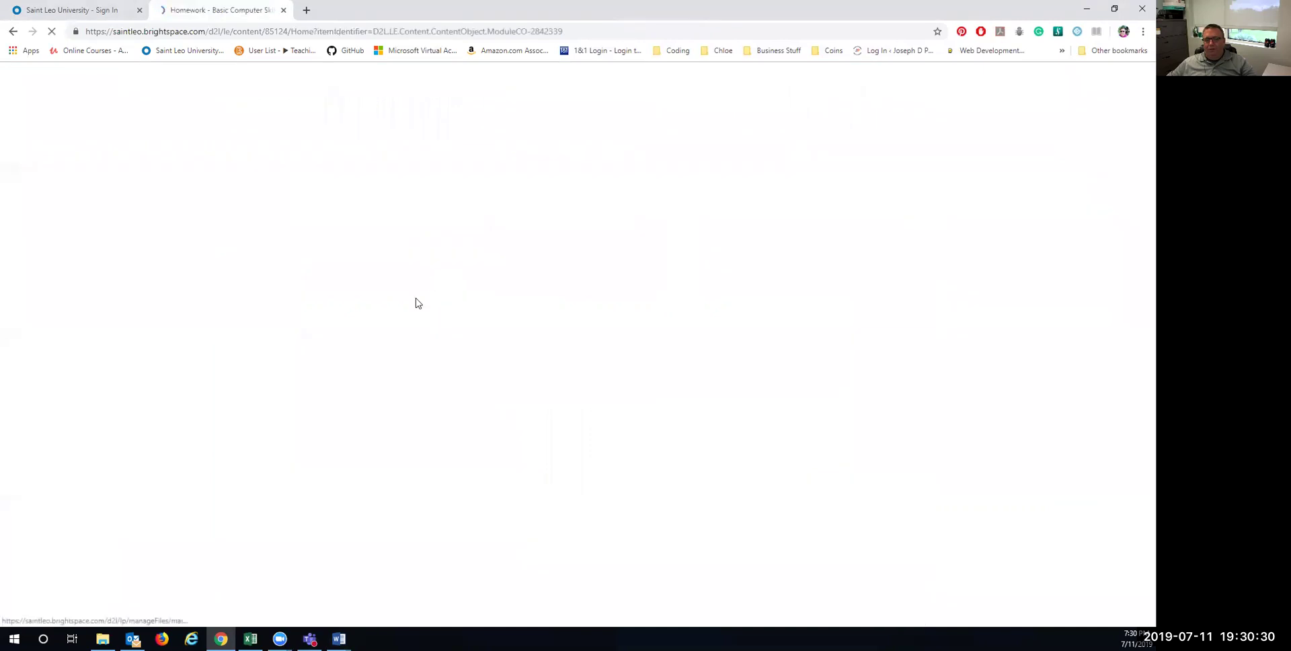
left_click(523, 541)
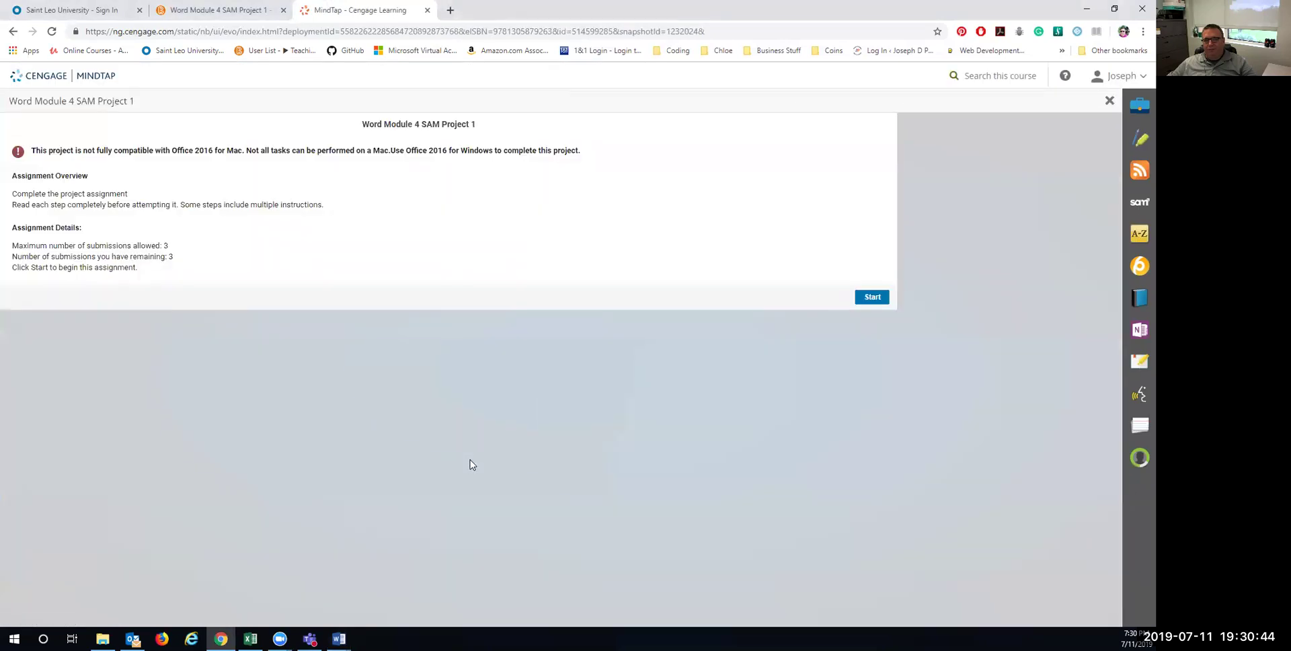
Start the second attempt of the assignment, upload the corrected newsletter file and submit it for grading.
left_click(864, 298)
left_click(394, 347)
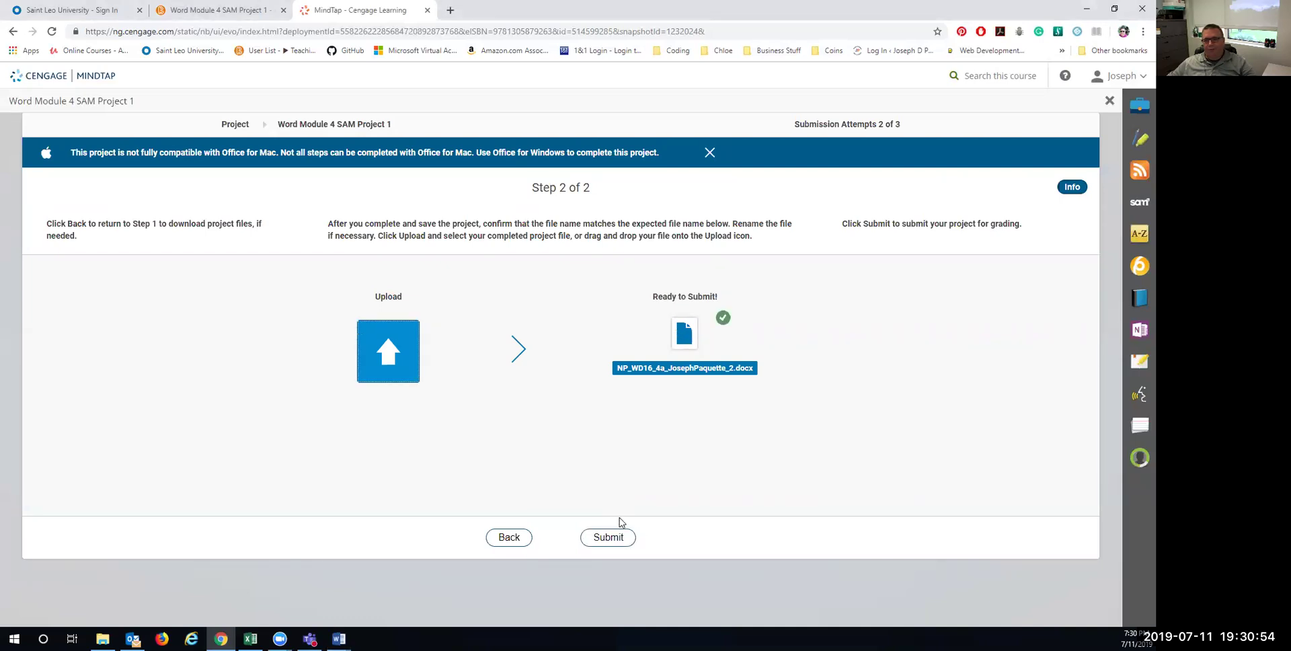
left_click(607, 538)
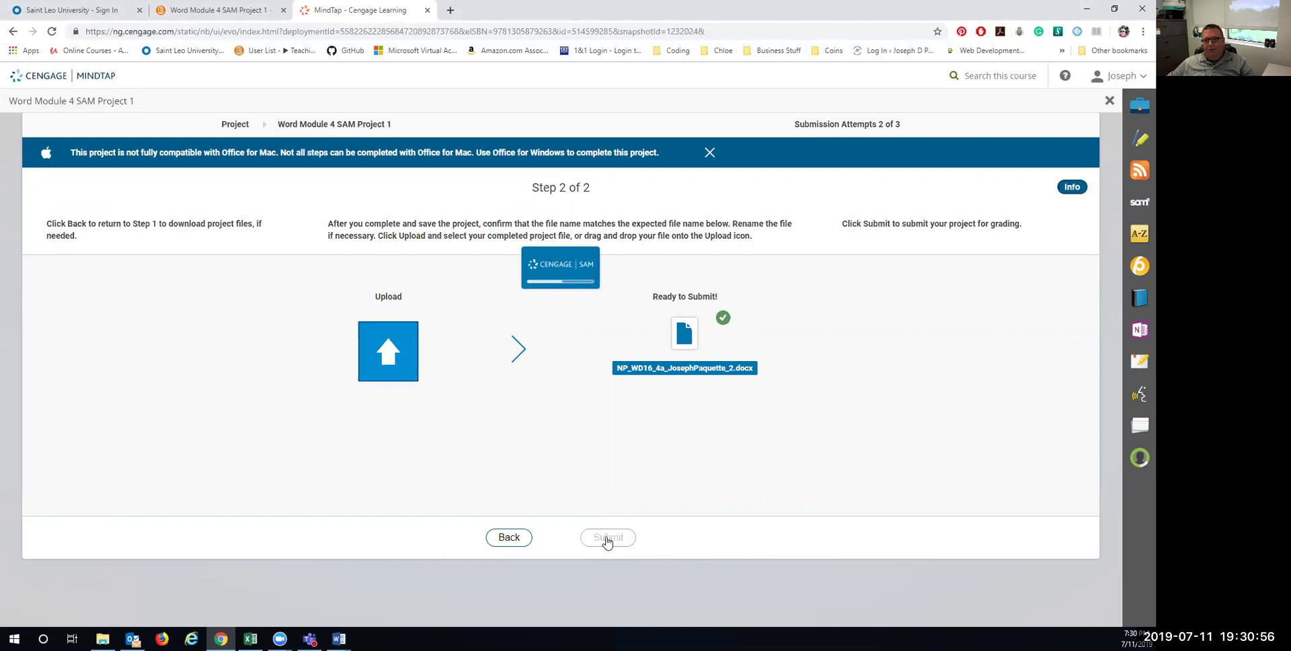
Open the second submission's grading report for editing in place of the first report and review item 5's column formatting feedback.
left_click(546, 525)
left_click(90, 619)
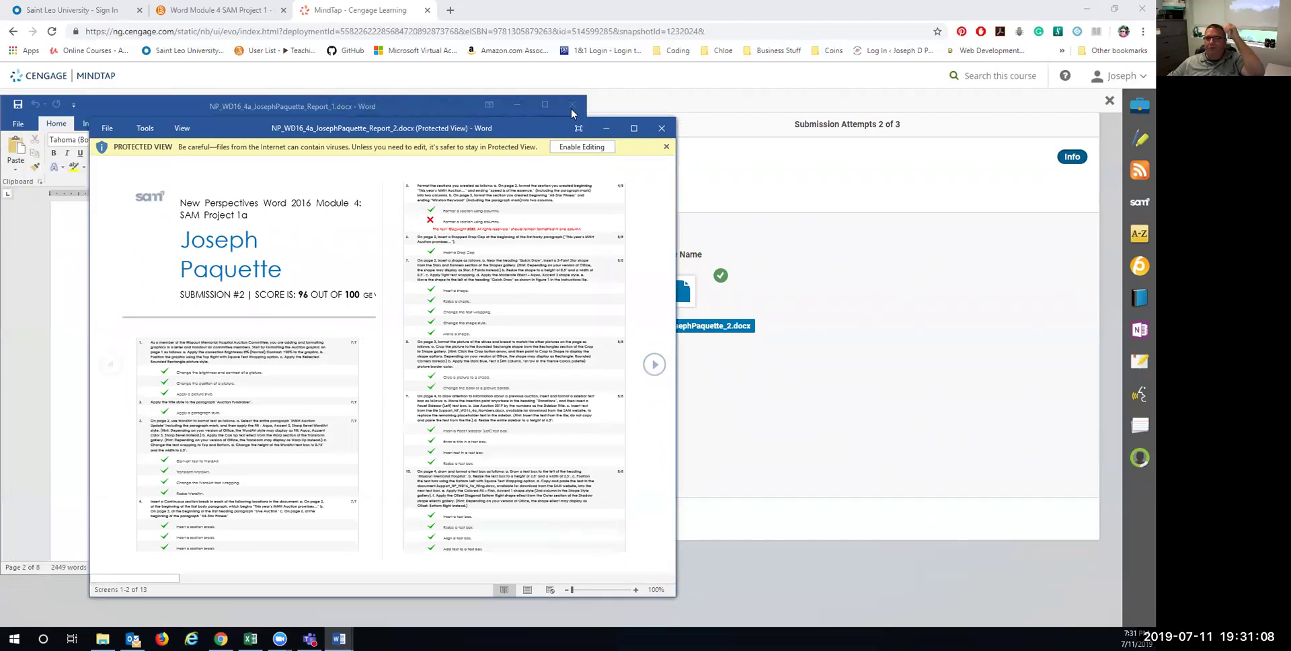
left_click(571, 105)
left_click(572, 149)
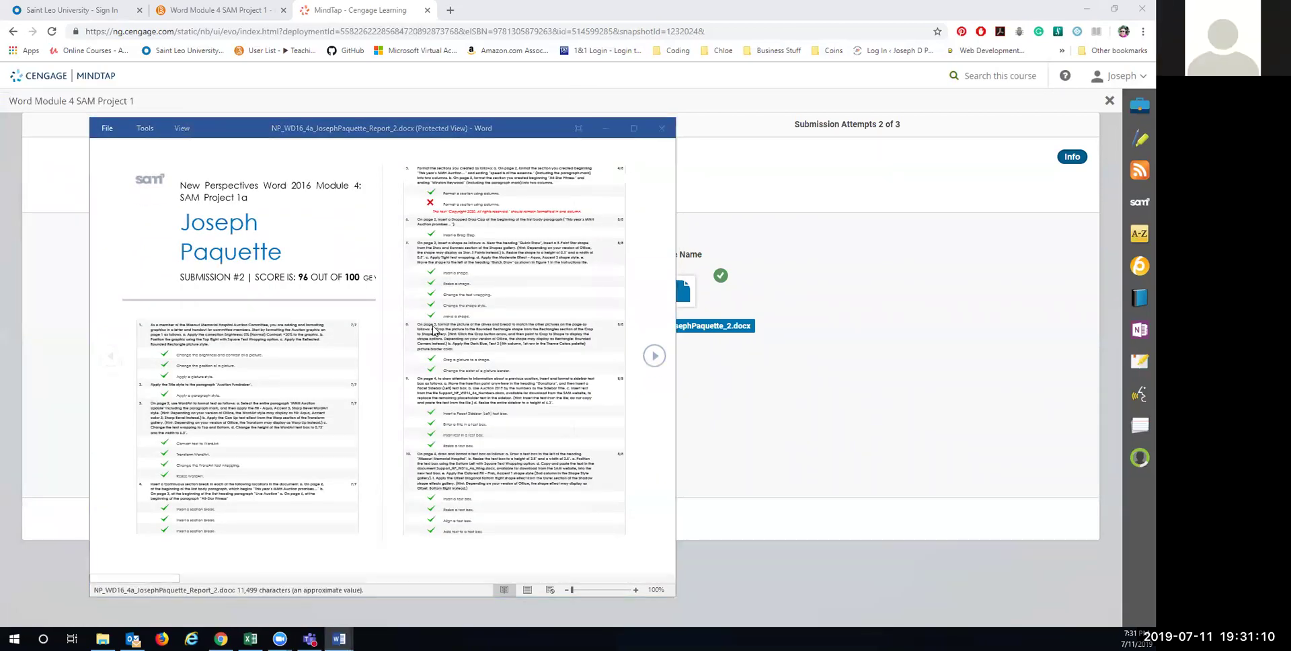
scroll(394, 419, "down", 15)
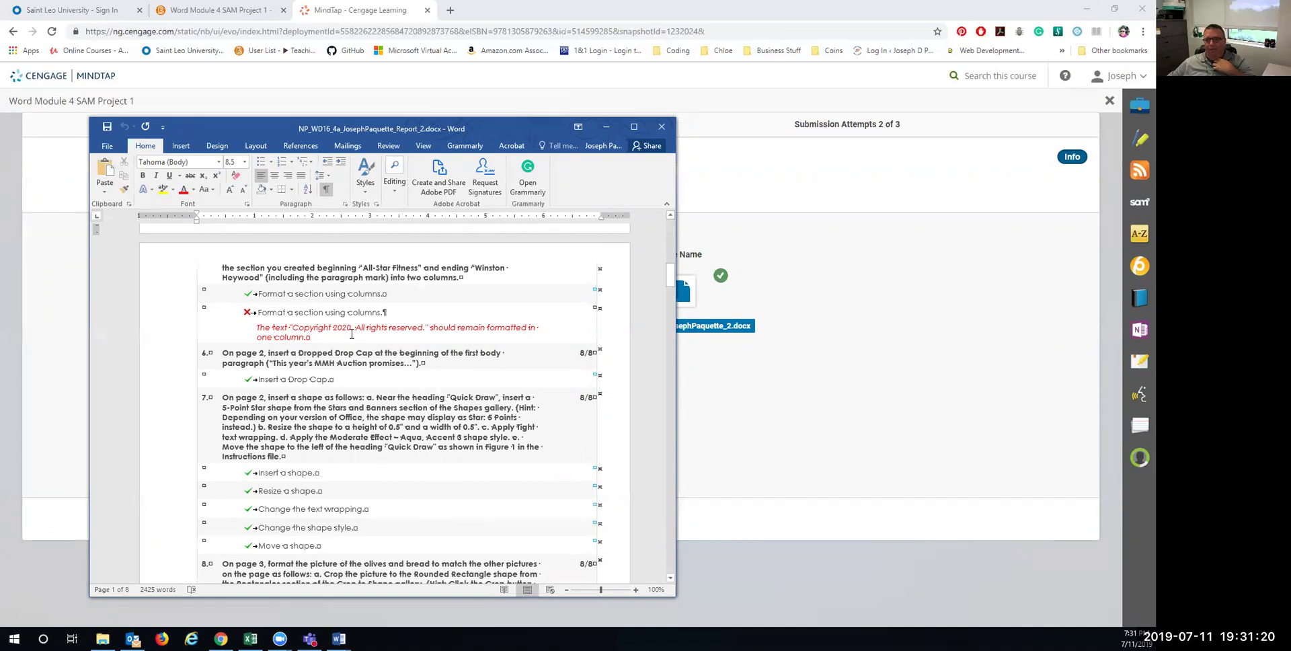
scroll(352, 334, "up", 2)
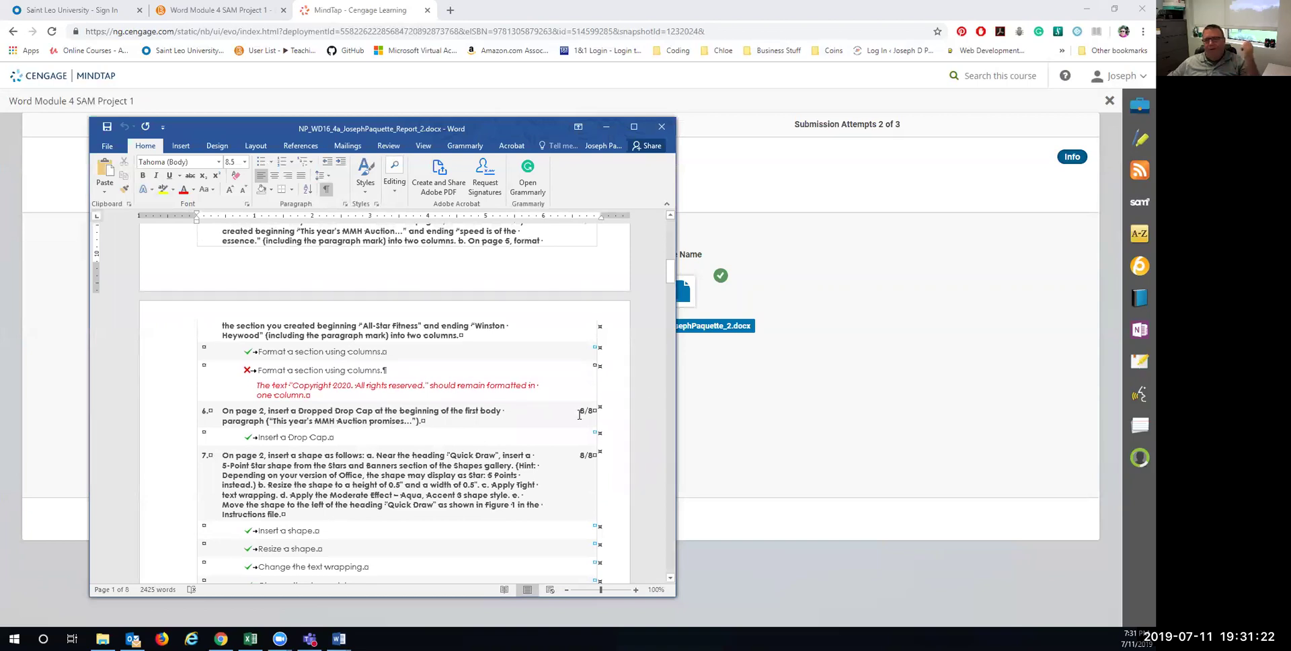
Close the Support_NP_WD16_4a_Wing.docx document that is still open in the background.
left_click(339, 638)
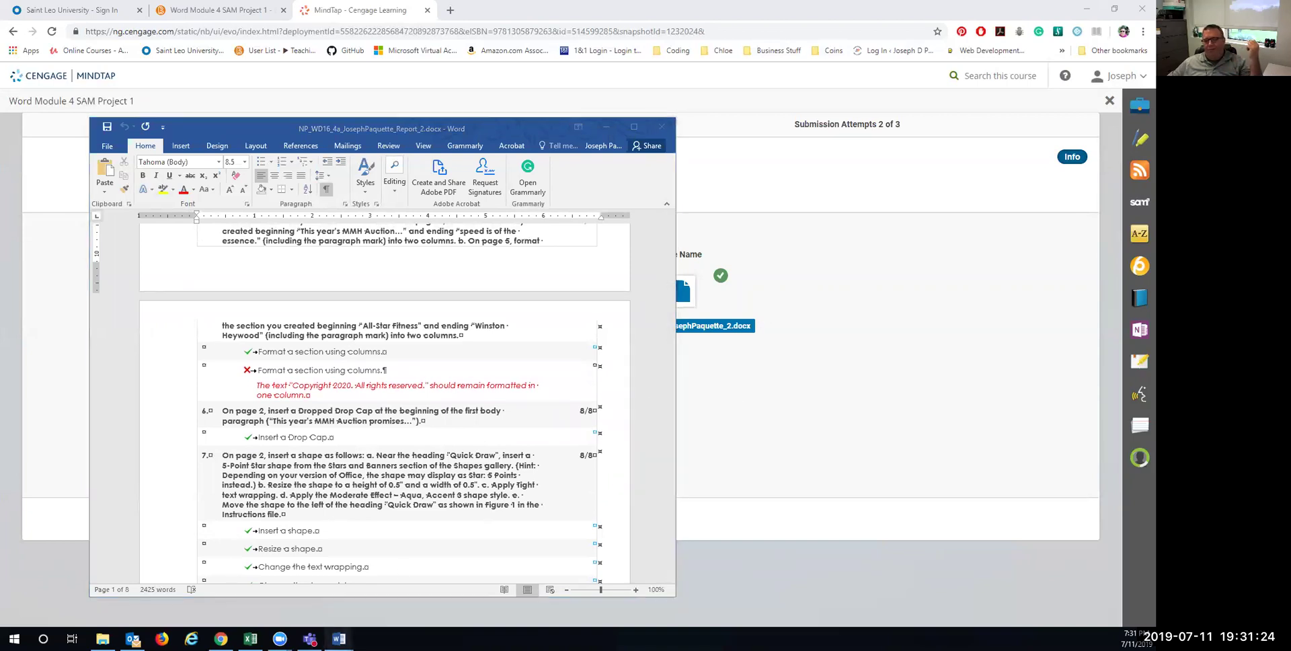
left_click(420, 590)
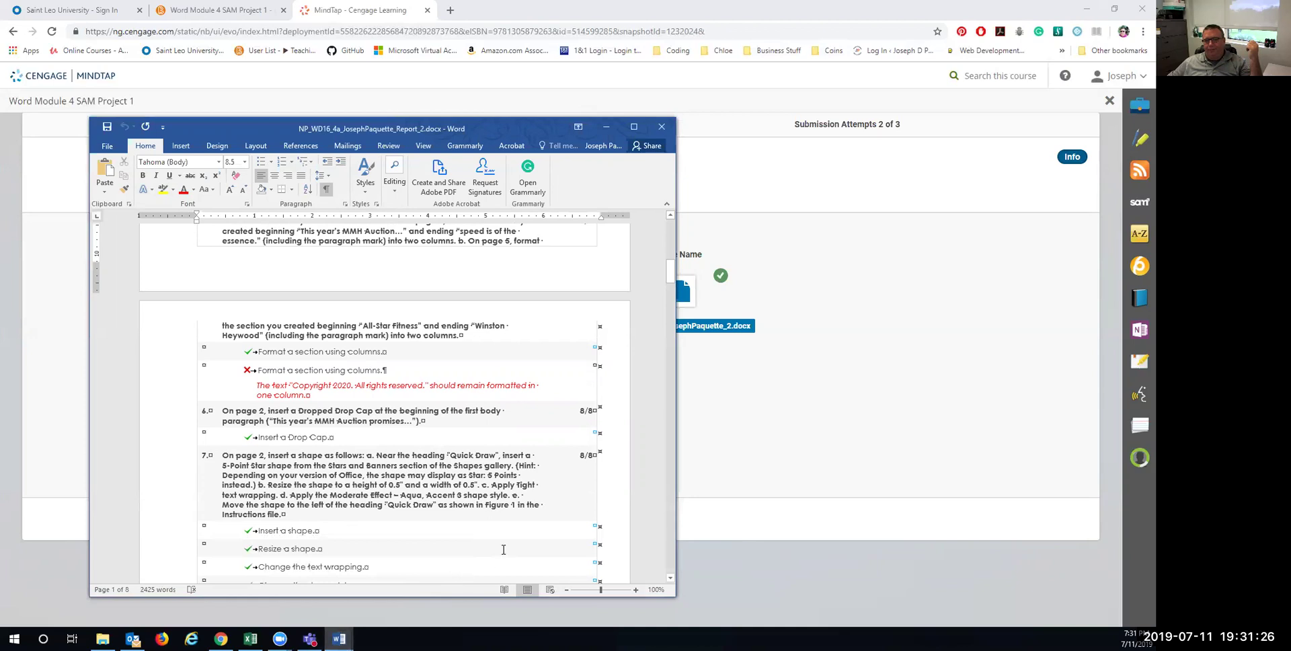
left_click(338, 638)
mouse_move(363, 549)
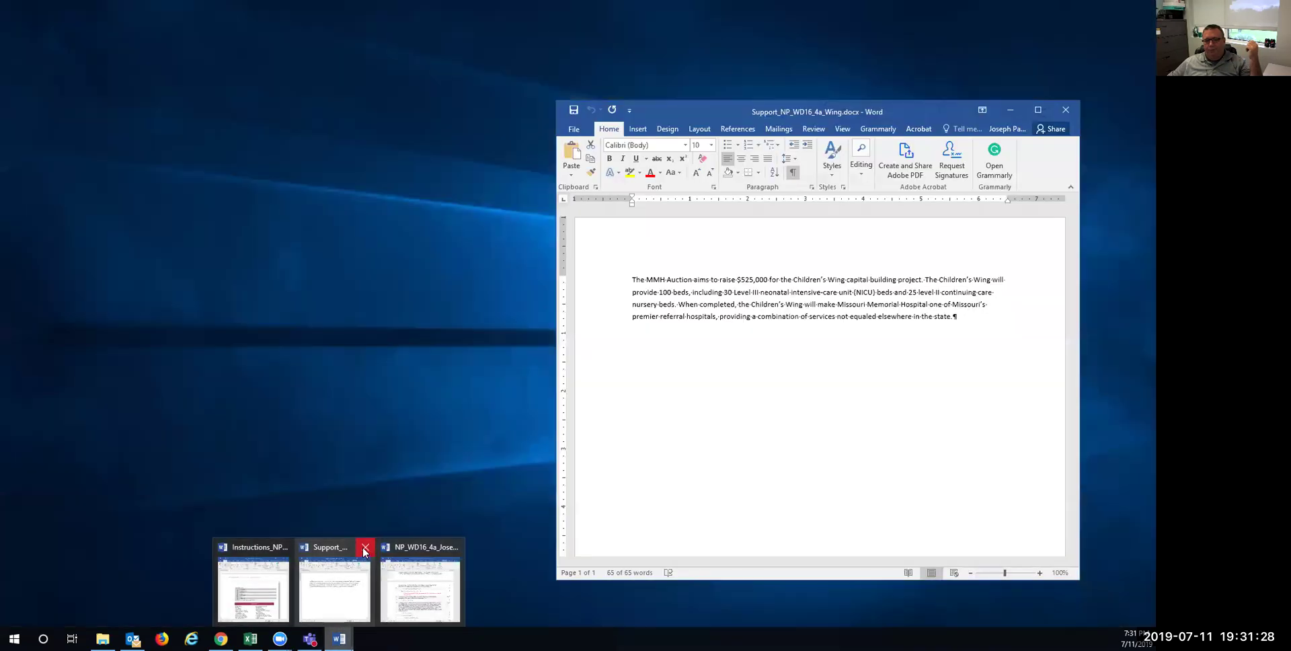
left_click(364, 548)
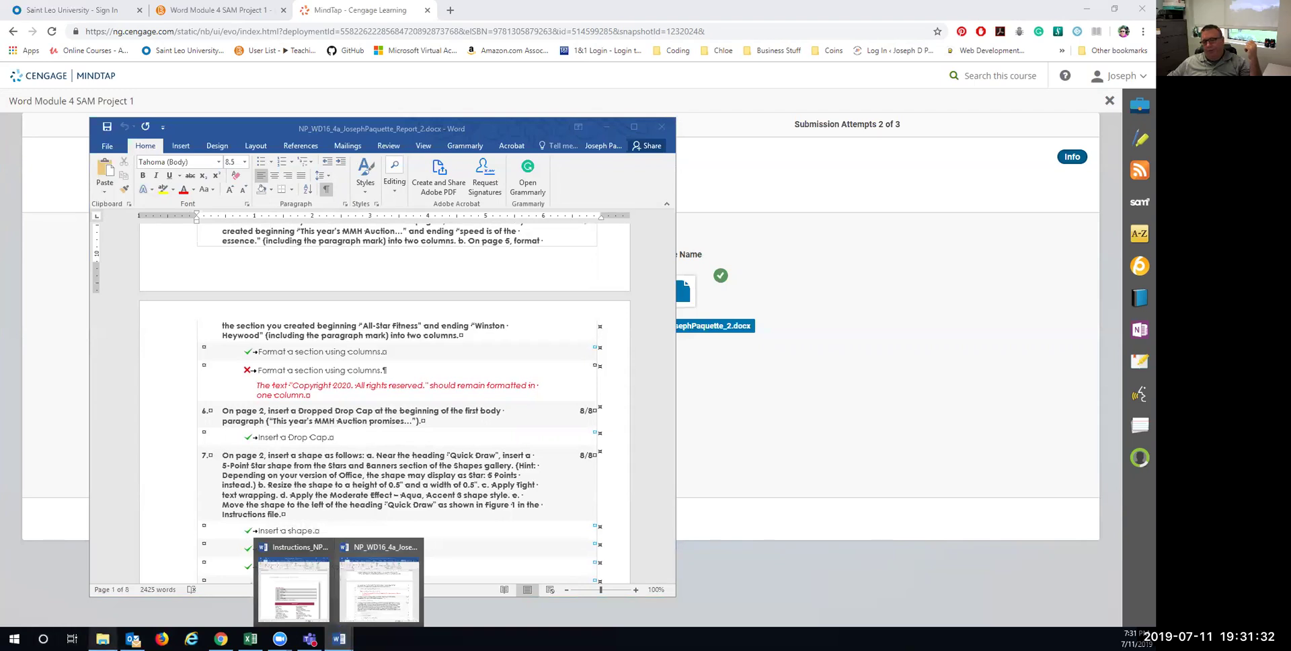
Reopen the newsletter from the Documents folder and go to the Major Donors list and copyright line on page 5.
left_click(103, 638)
double_click(205, 237)
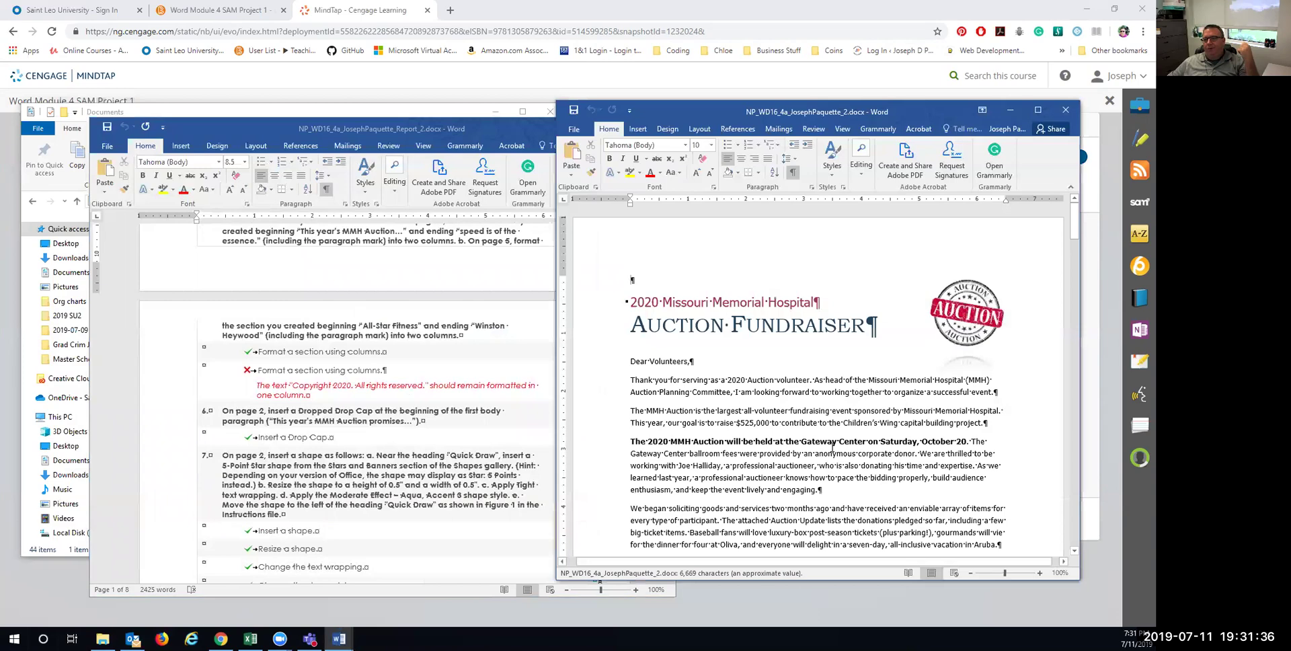
scroll(900, 469, "down", 20)
scroll(843, 456, "down", 20)
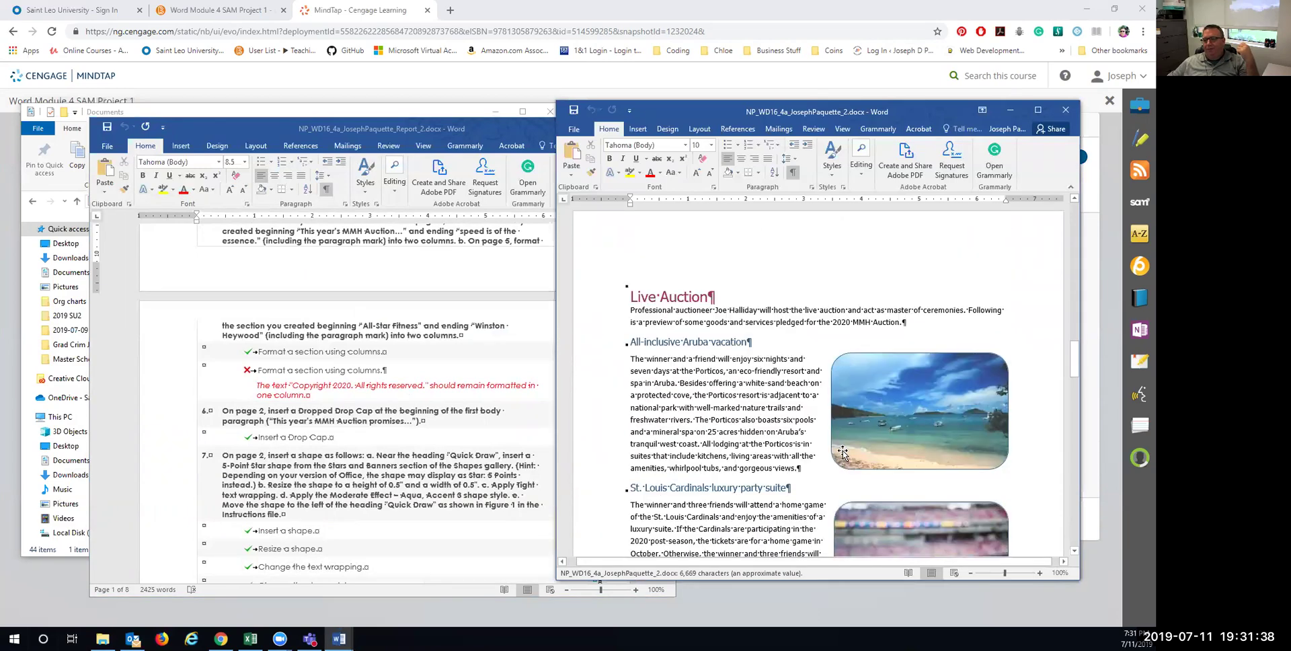
scroll(844, 449, "down", 20)
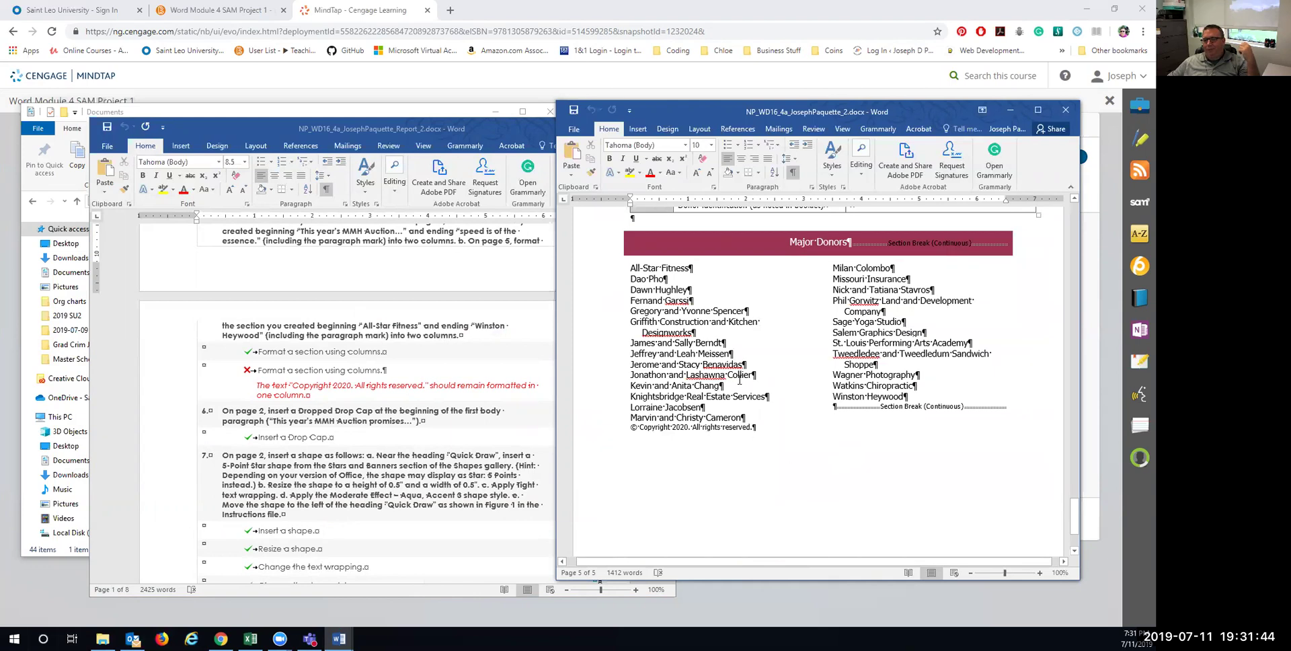
Format the Major Donors list together with the copyright line on page 5 as one column.
left_click(708, 428)
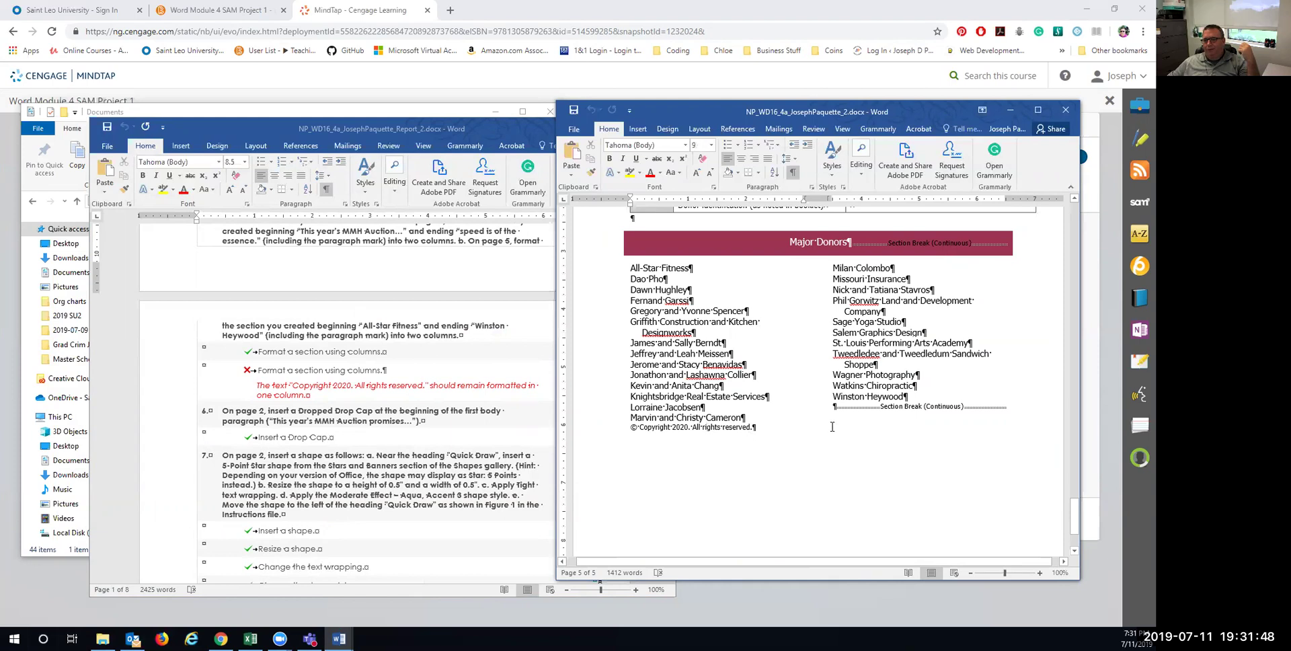
left_click_drag(628, 268, 756, 437)
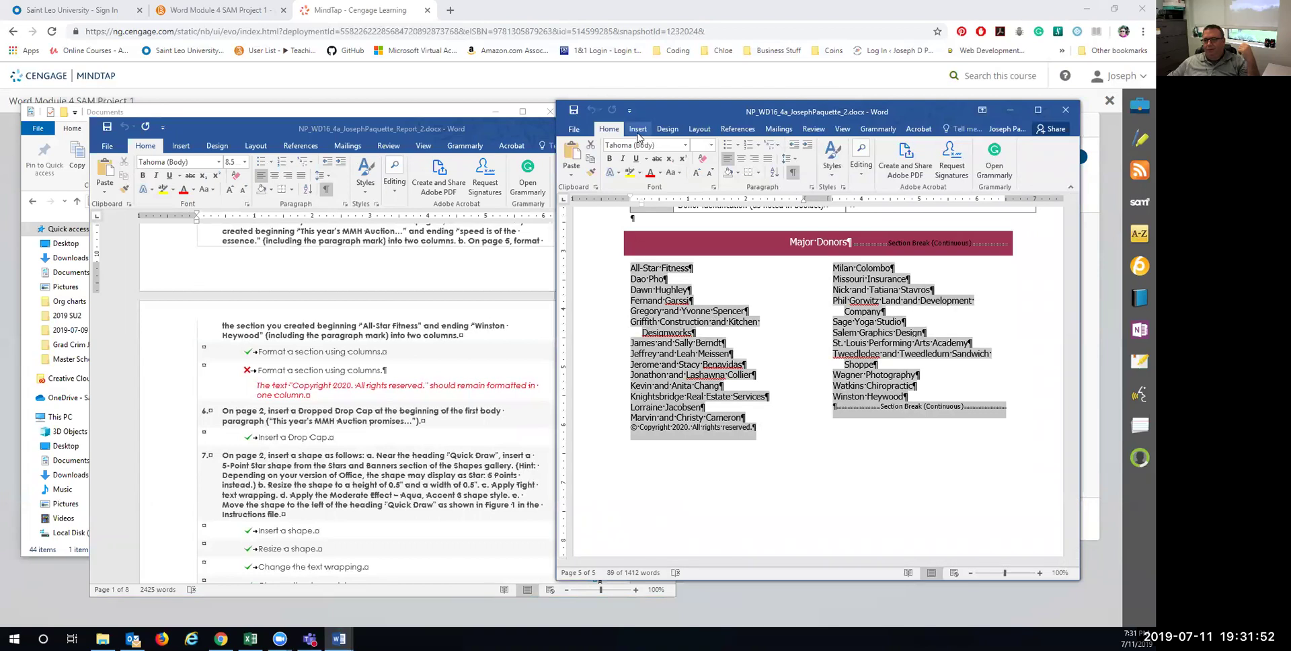
left_click(1037, 110)
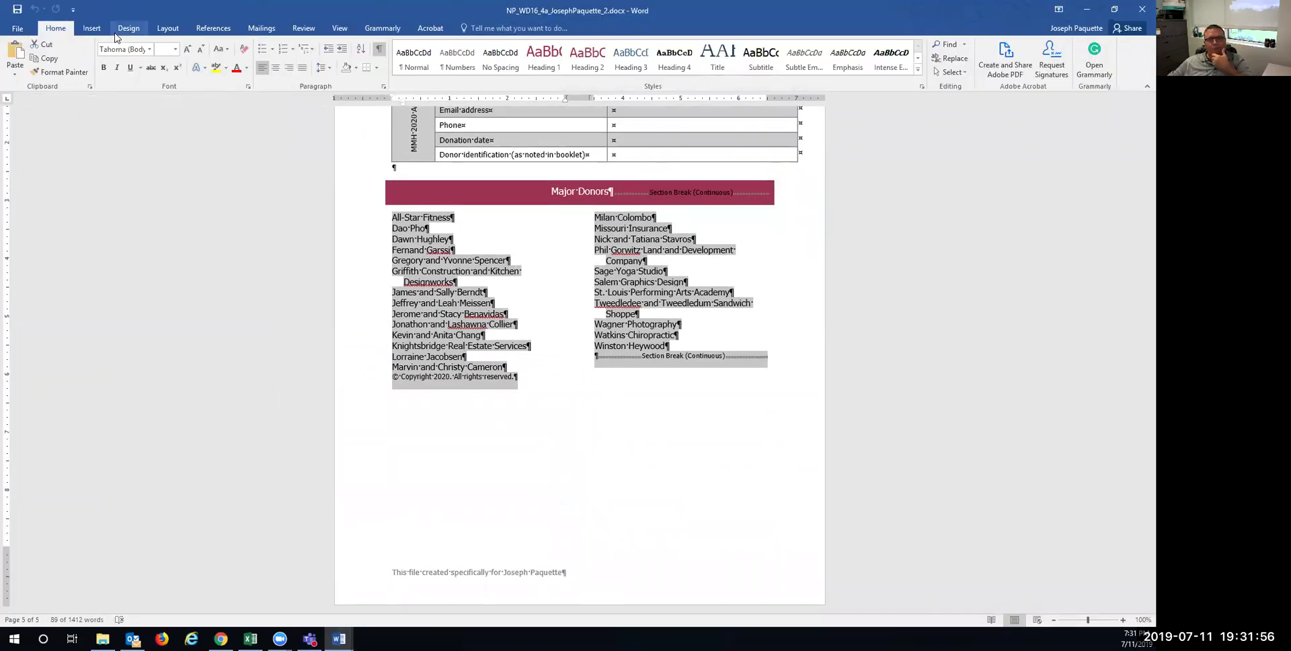
left_click(91, 28)
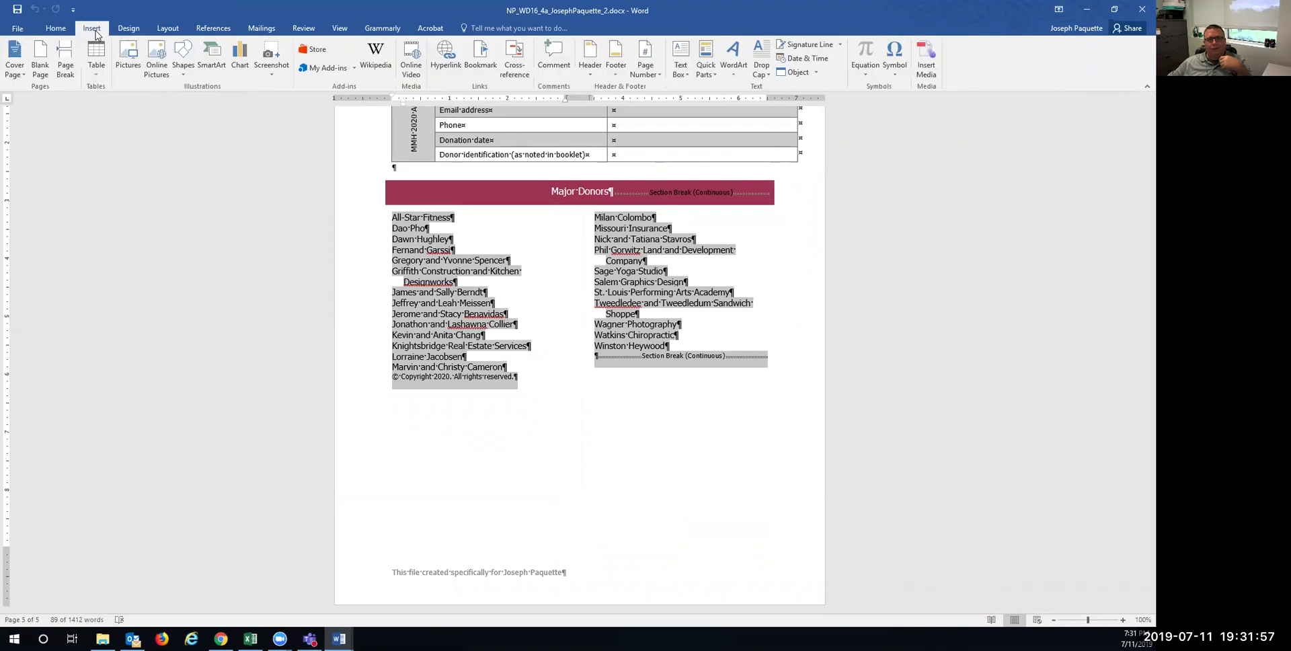
left_click(168, 29)
left_click(110, 67)
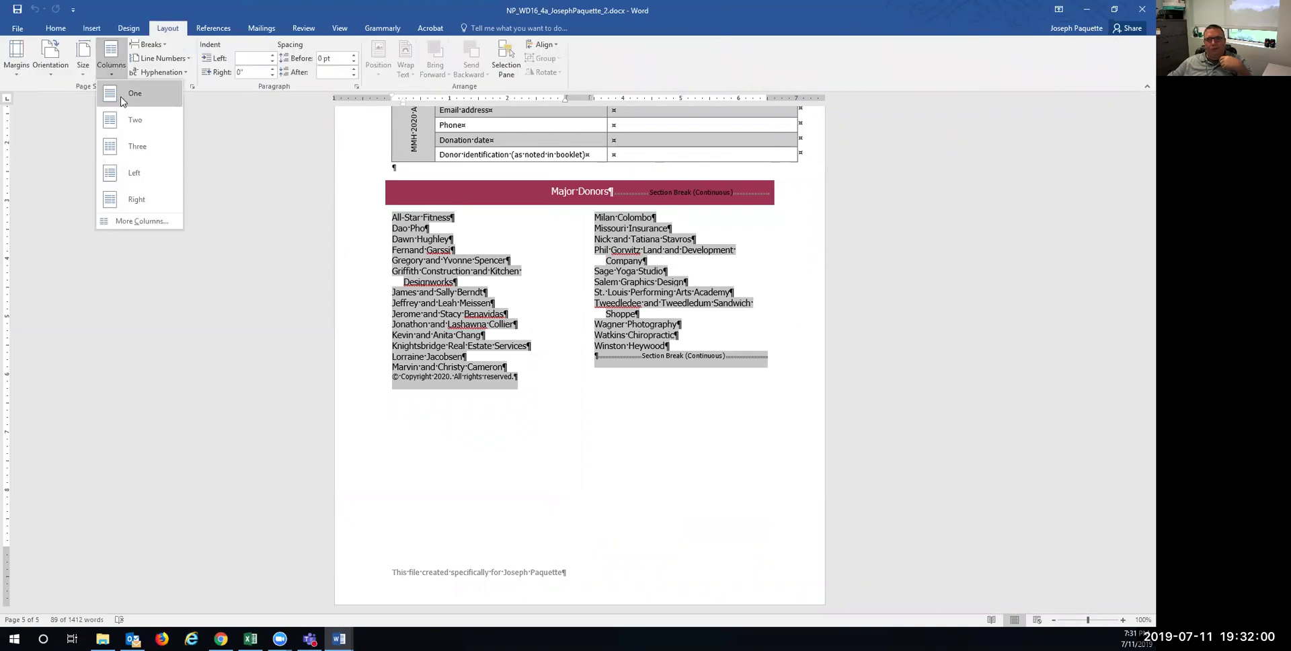
left_click(123, 98)
left_click(457, 499)
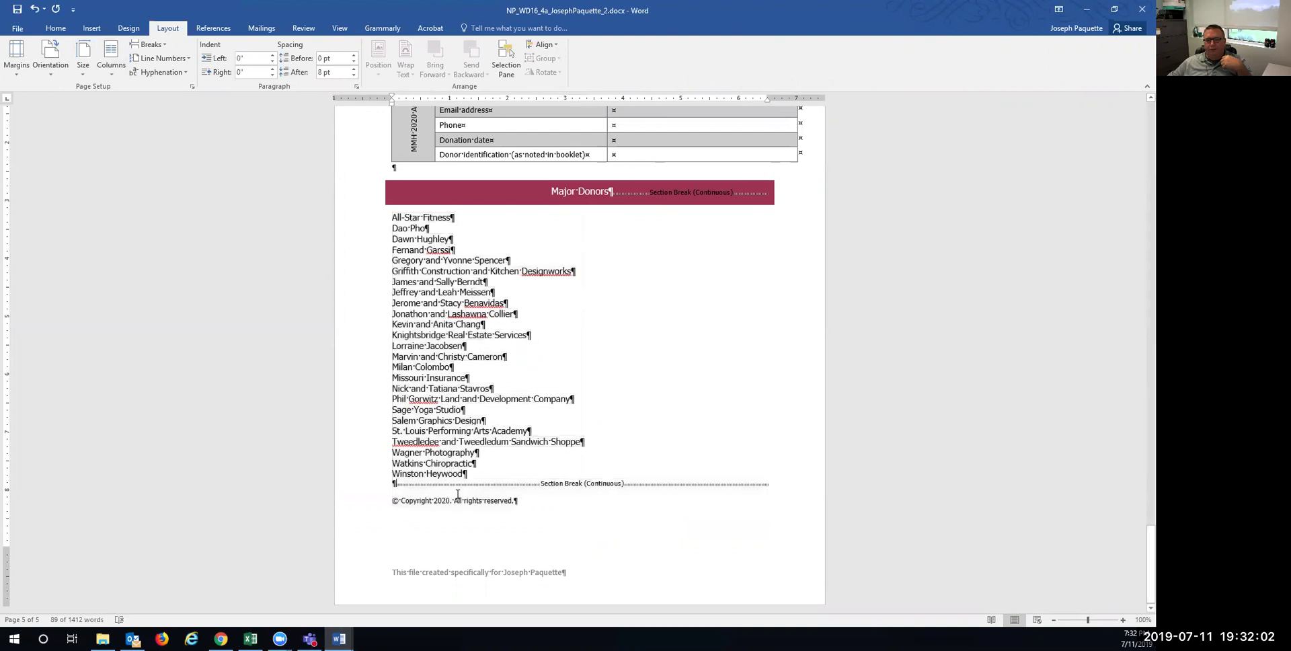
left_click_drag(468, 474, 392, 217)
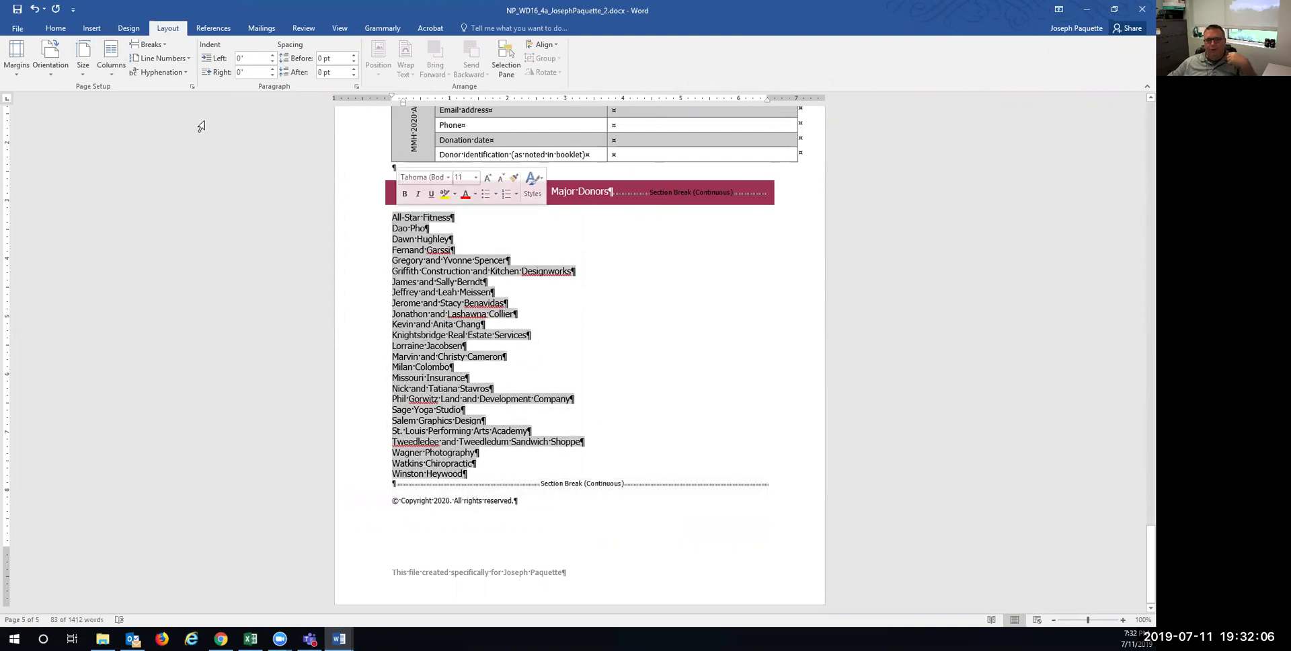
left_click(112, 68)
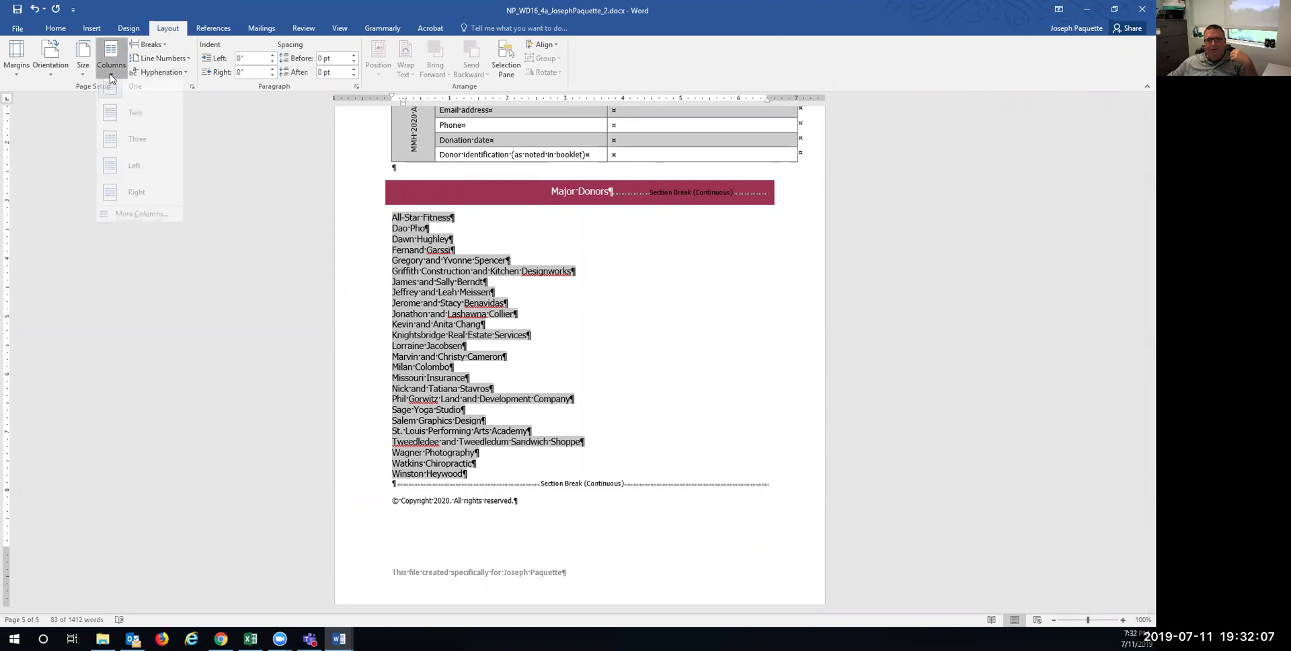
left_click(124, 121)
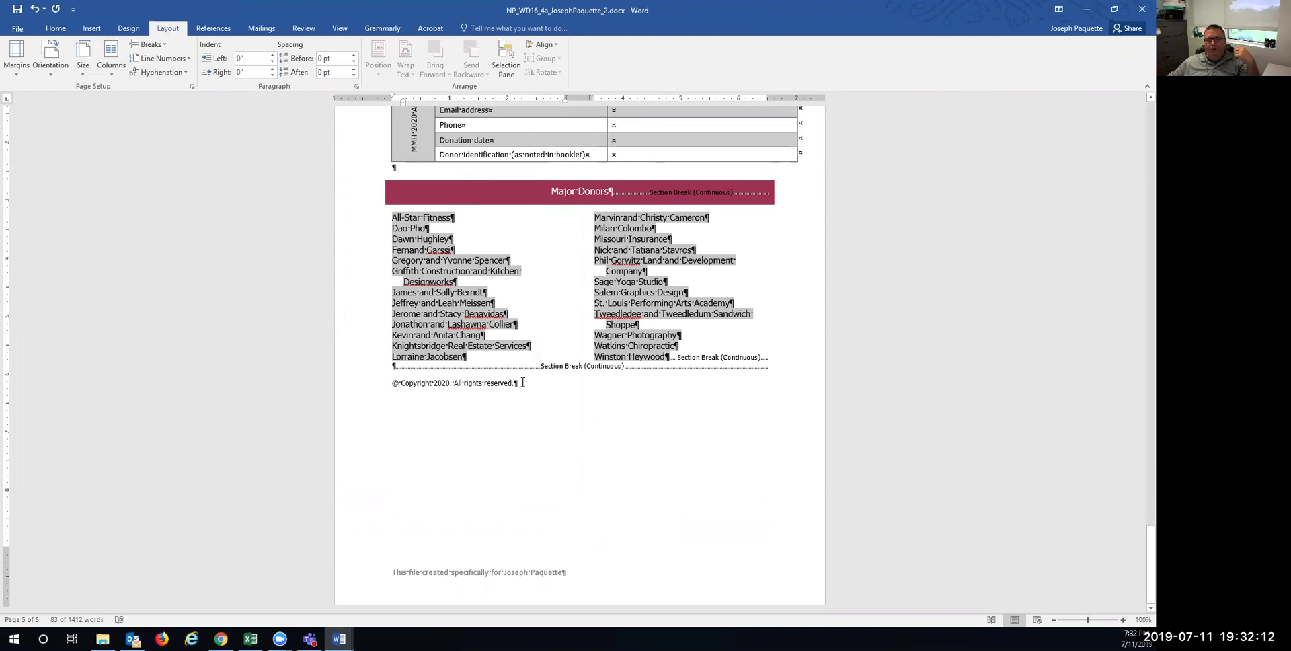
Reset the donor list and copyright line to one column and reapply two columns to the donor names only.
left_click_drag(521, 383, 353, 216)
left_click(111, 60)
left_click(123, 111)
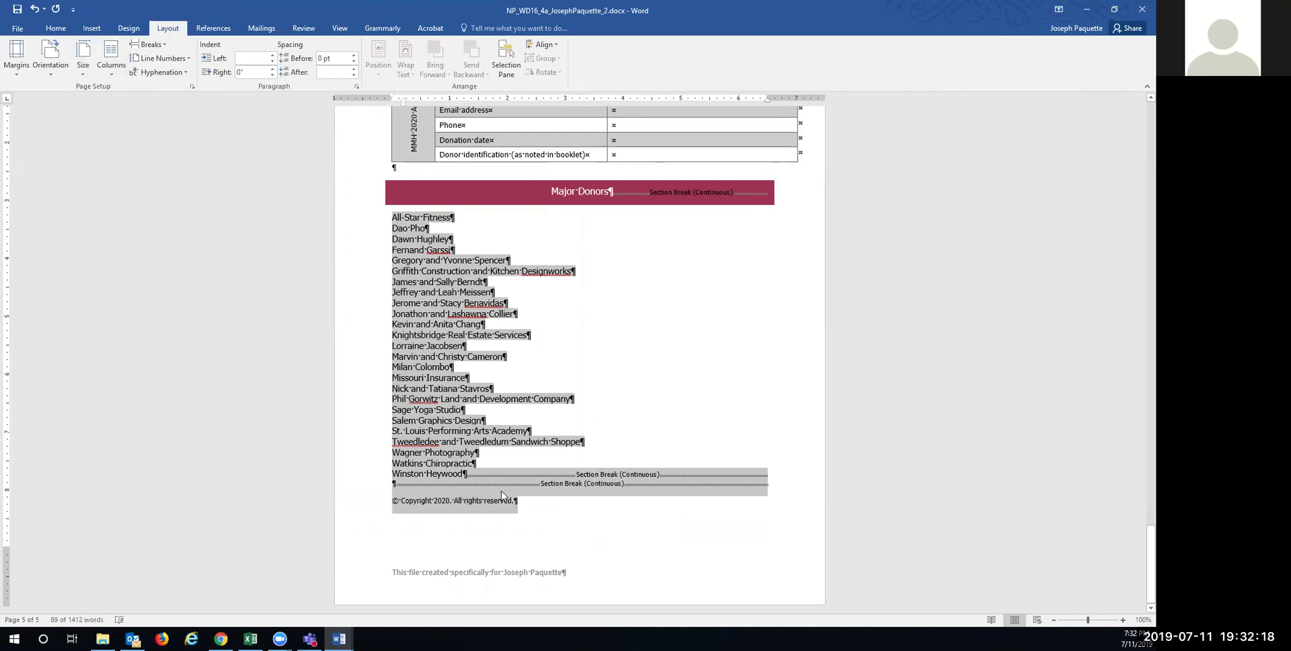
left_click(449, 474)
left_click_drag(465, 475, 398, 220)
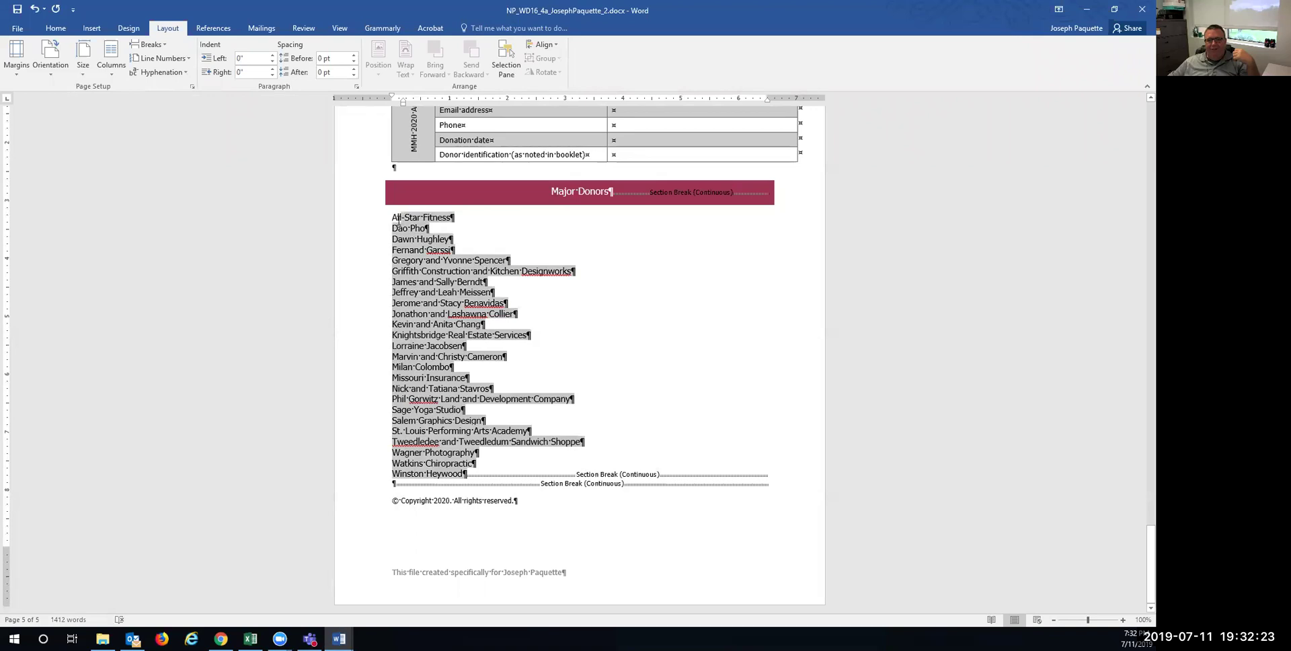
left_click(111, 59)
left_click(131, 122)
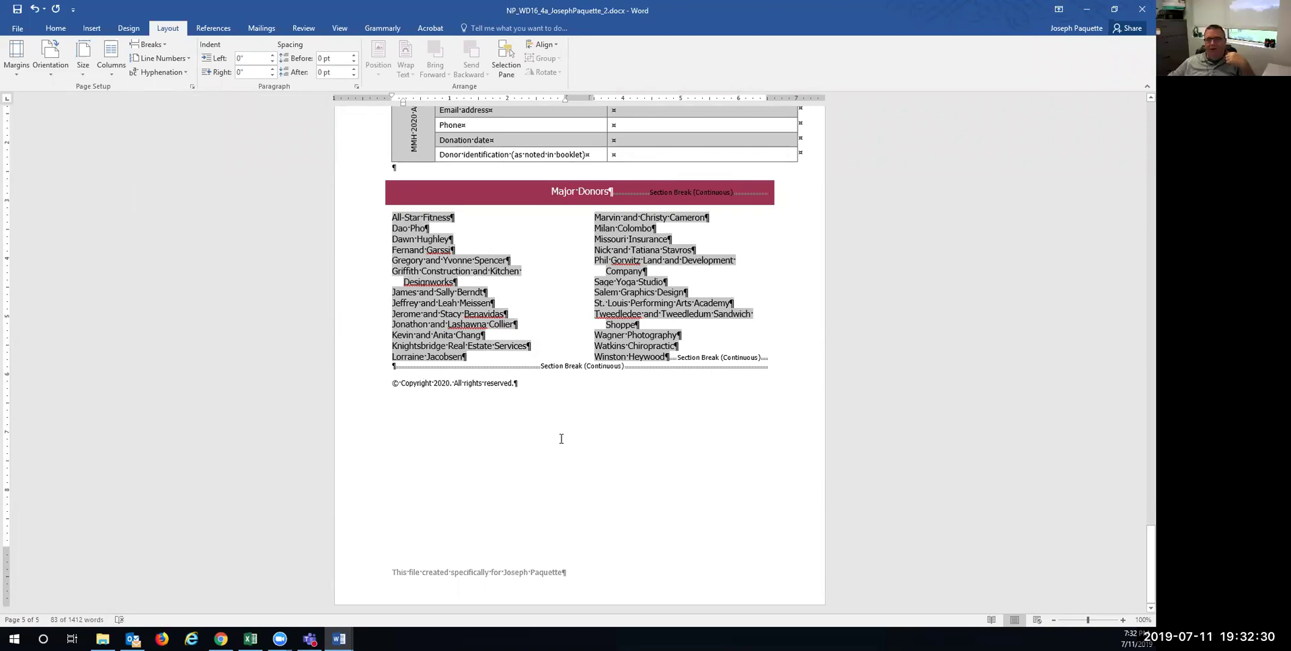
left_click(766, 357)
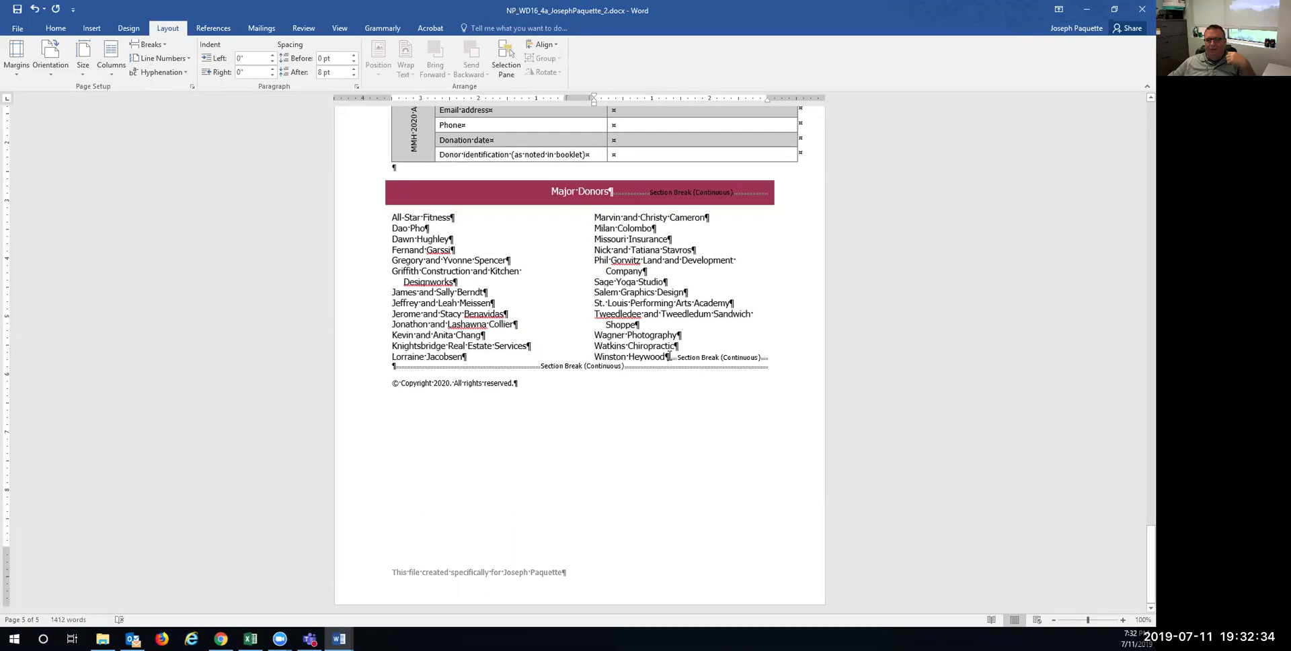
left_click_drag(670, 356, 758, 350)
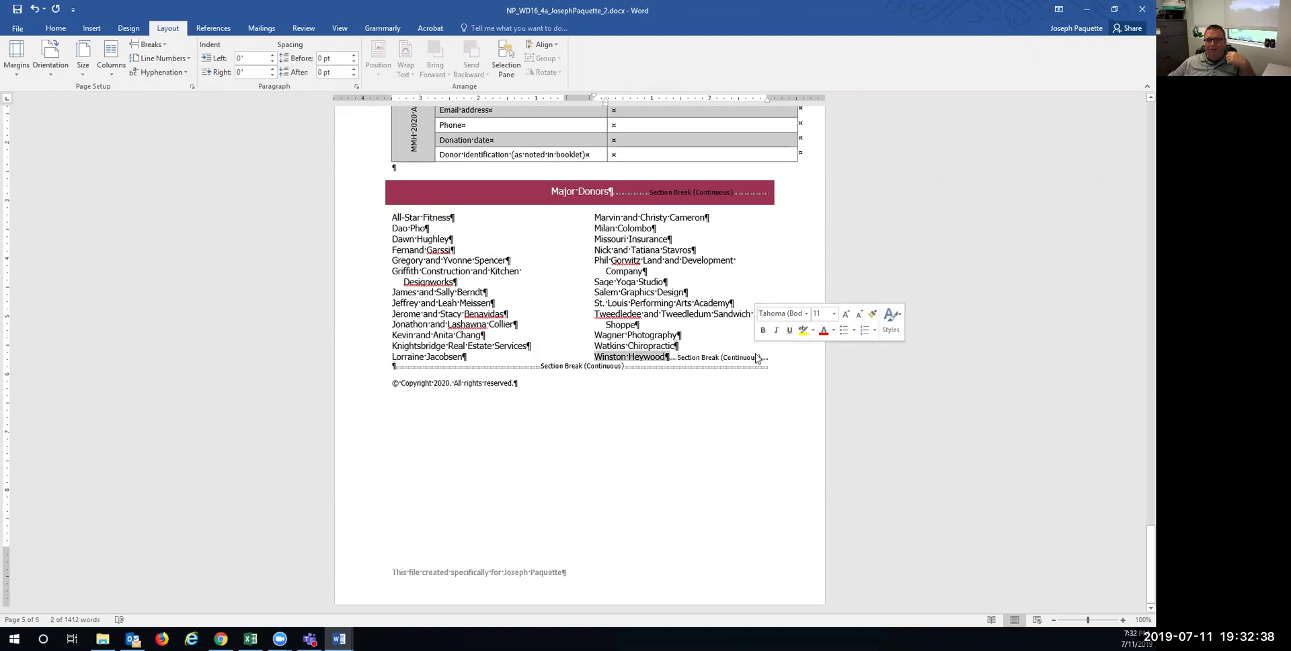
left_click(728, 371)
scroll(658, 417, "up", 3)
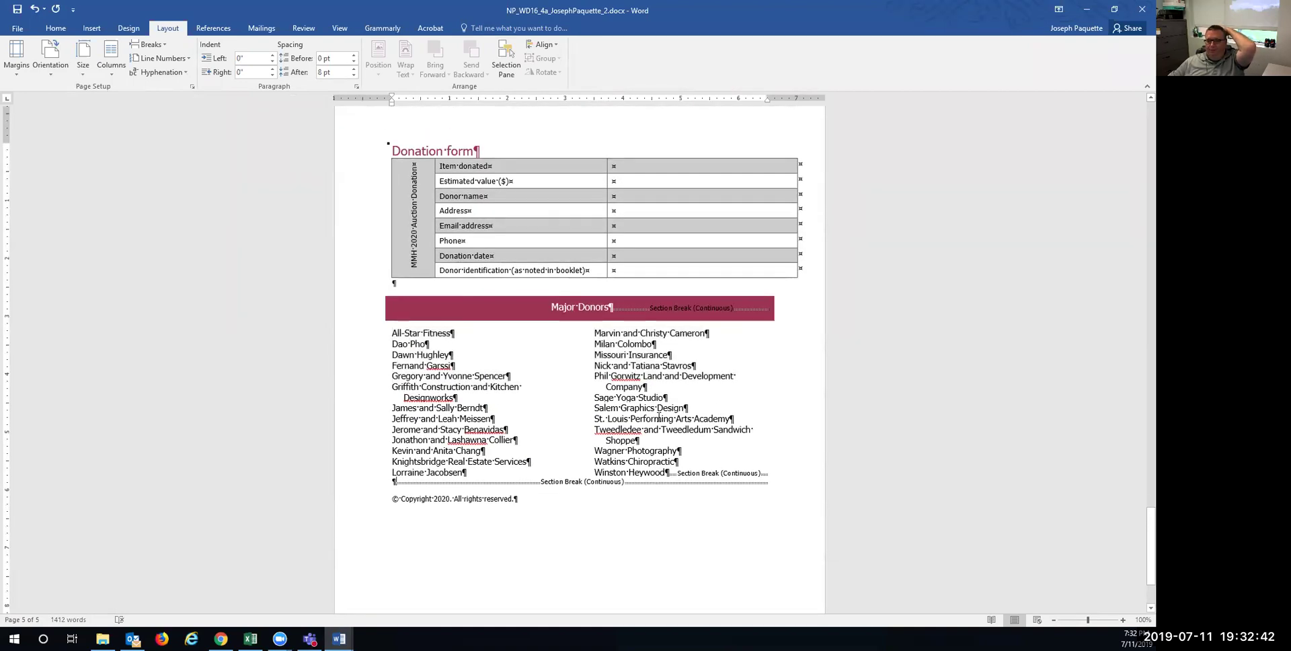
scroll(659, 417, "up", 15)
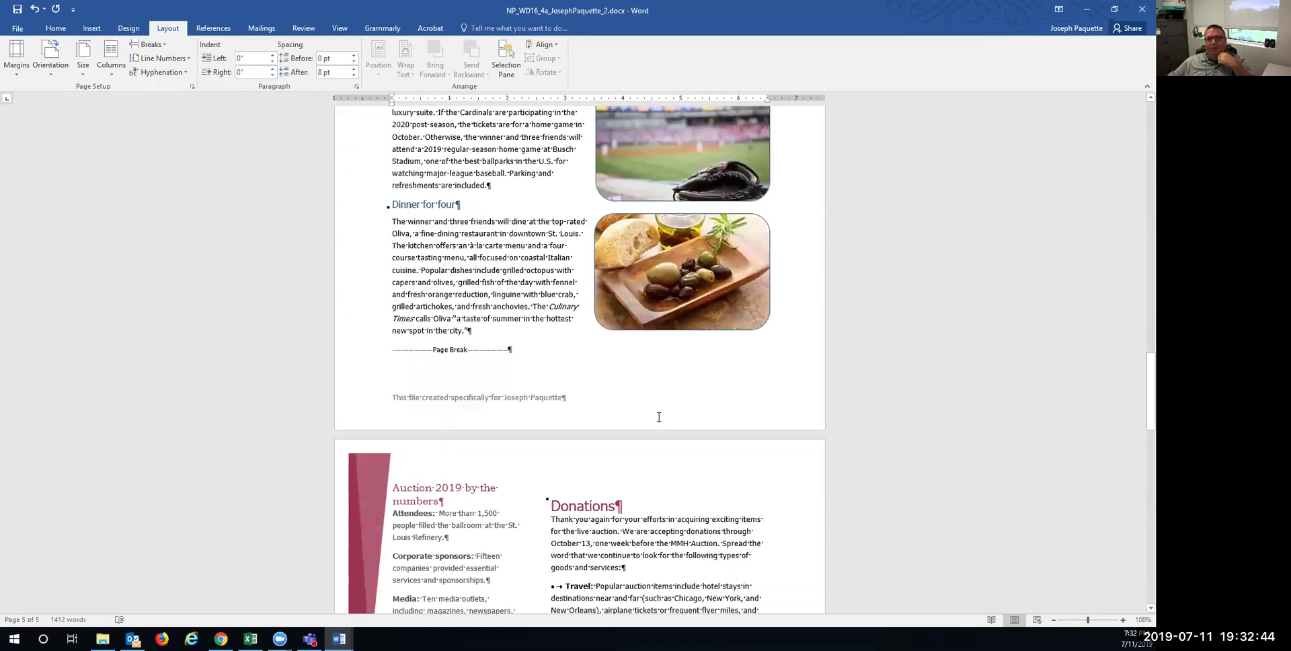
left_click(17, 28)
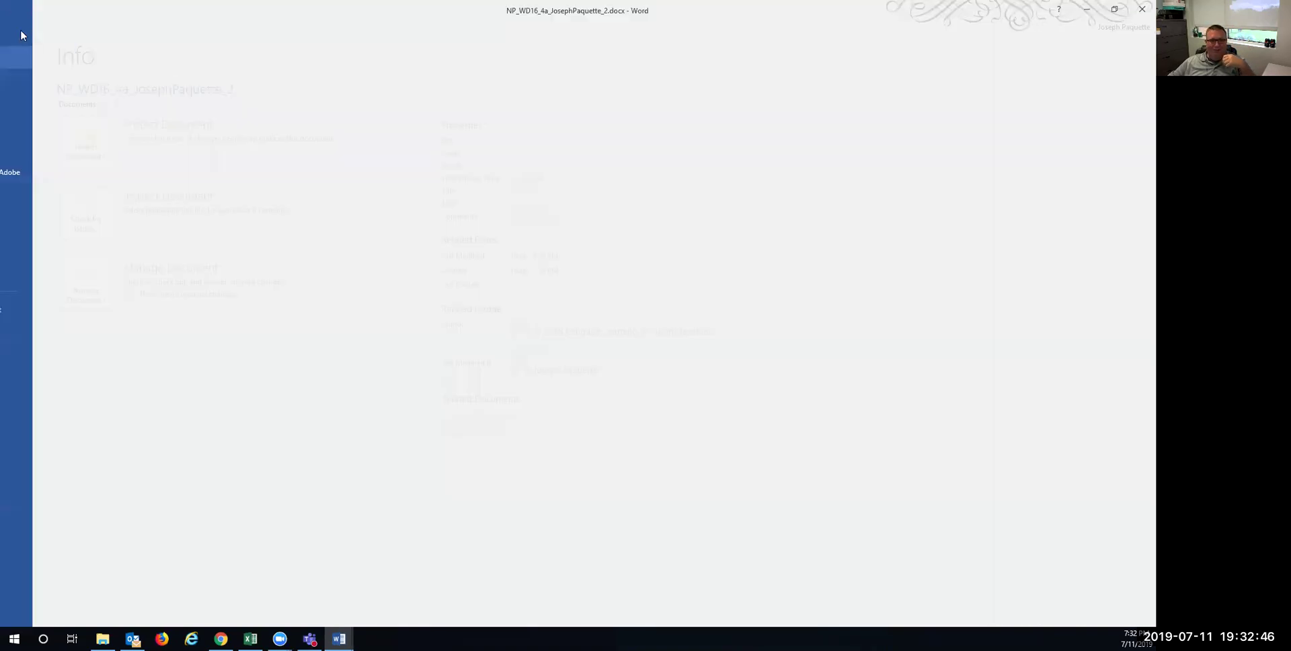
left_click(30, 148)
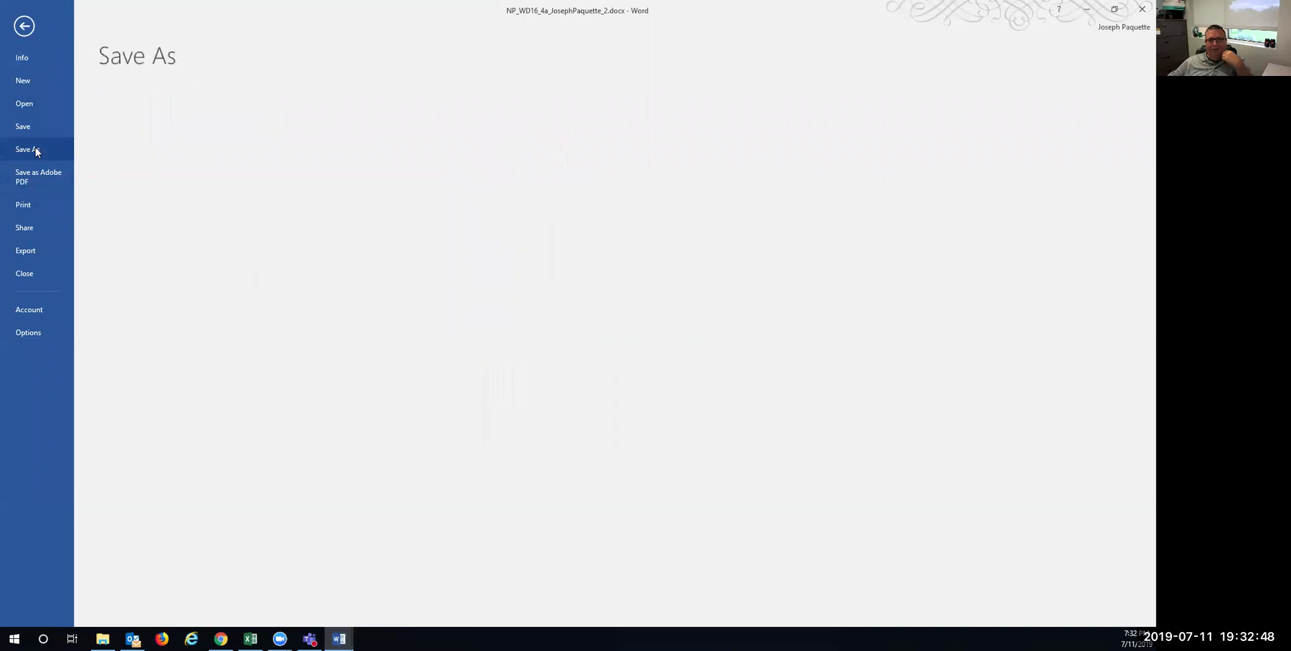
left_click(339, 119)
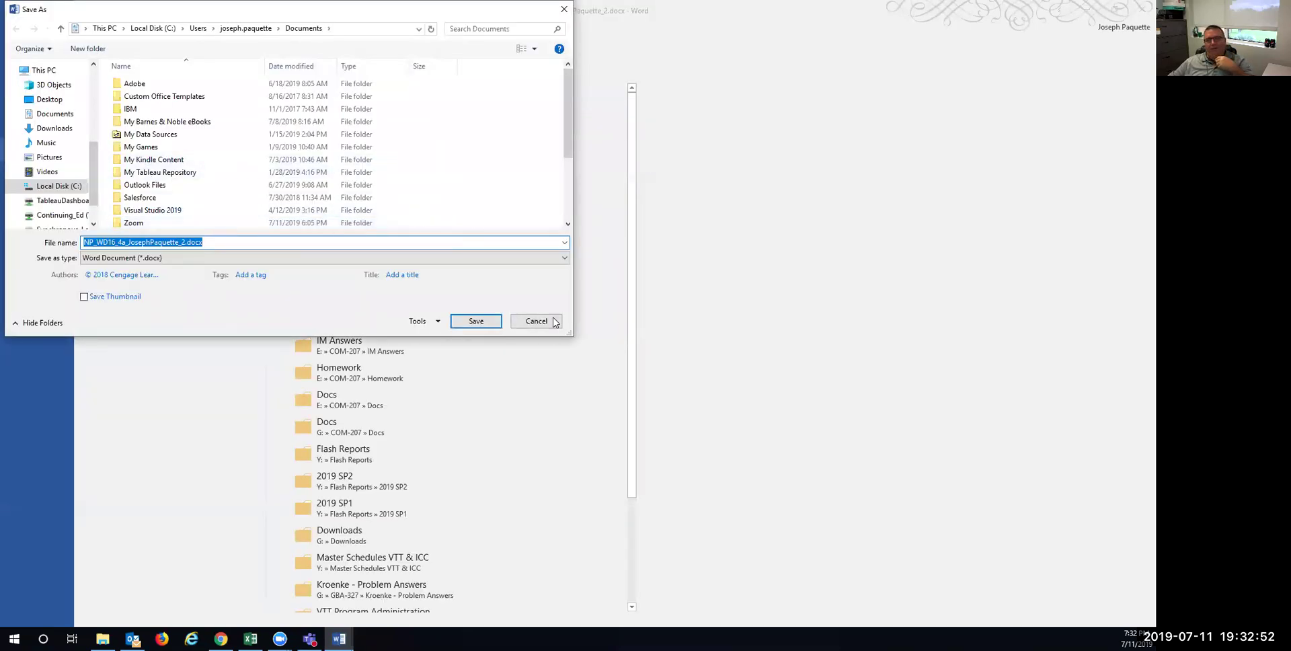
left_click(548, 321)
Save the newsletter under its existing name and close both the newsletter and the second grading report.
left_click(27, 125)
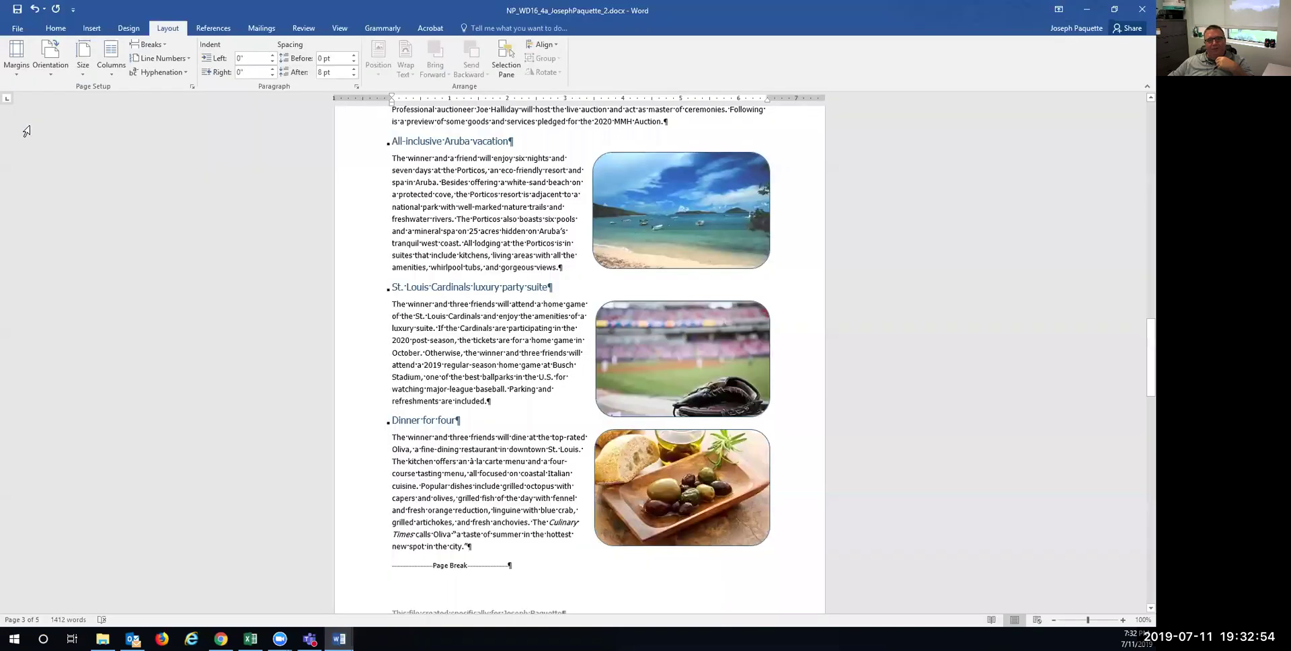
left_click(19, 27)
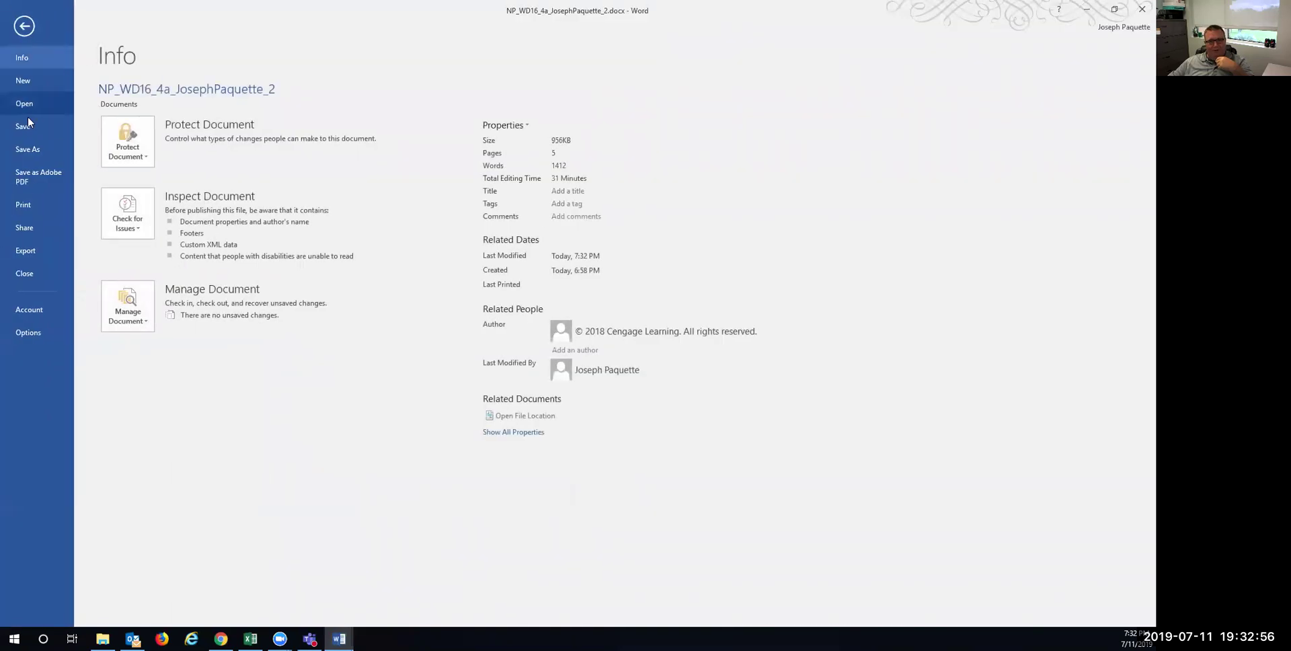
left_click(27, 113)
left_click(26, 129)
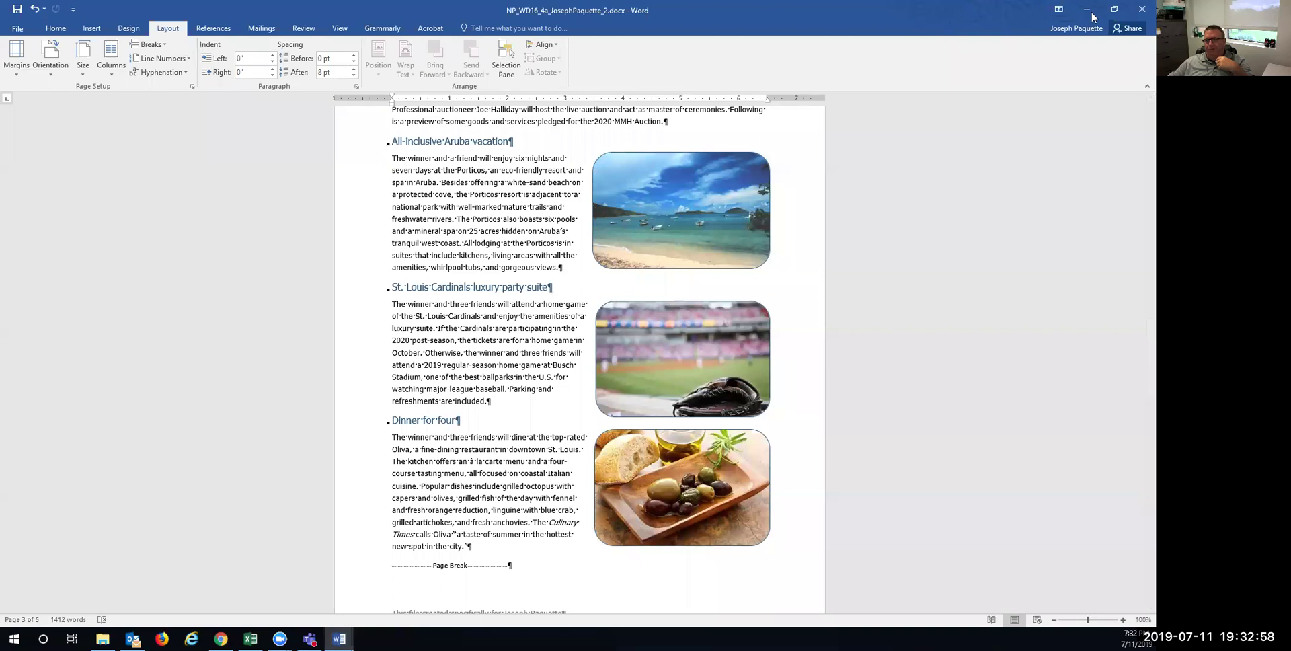
left_click(1138, 7)
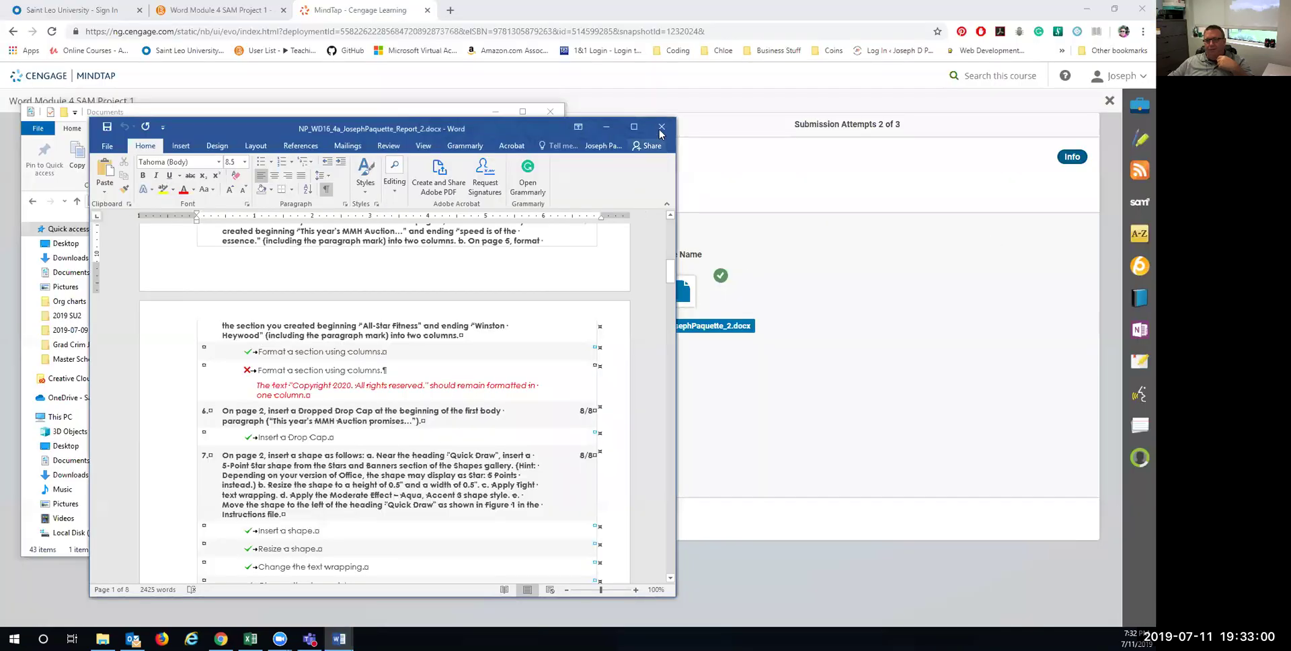
left_click(662, 126)
Close the previous MindTap attempt and relaunch Word Module 4 SAM Project 1 from the course's Homework page.
left_click_drag(308, 8, 352, 162)
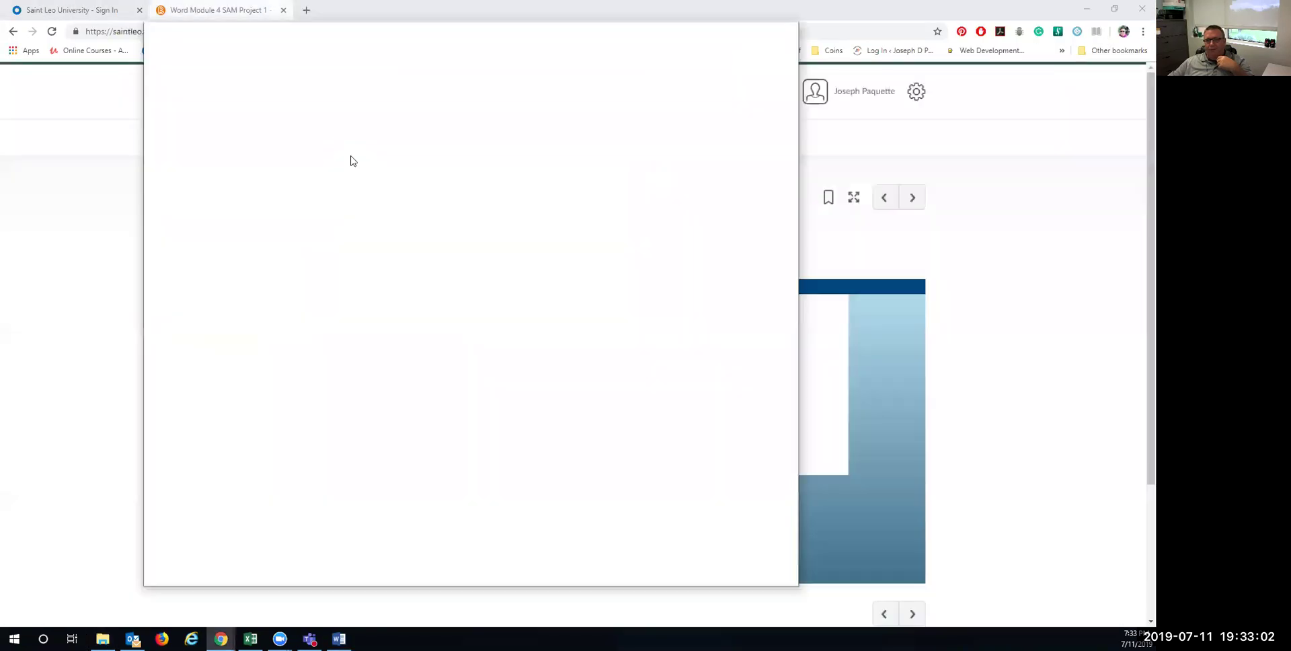
left_click(1140, 7)
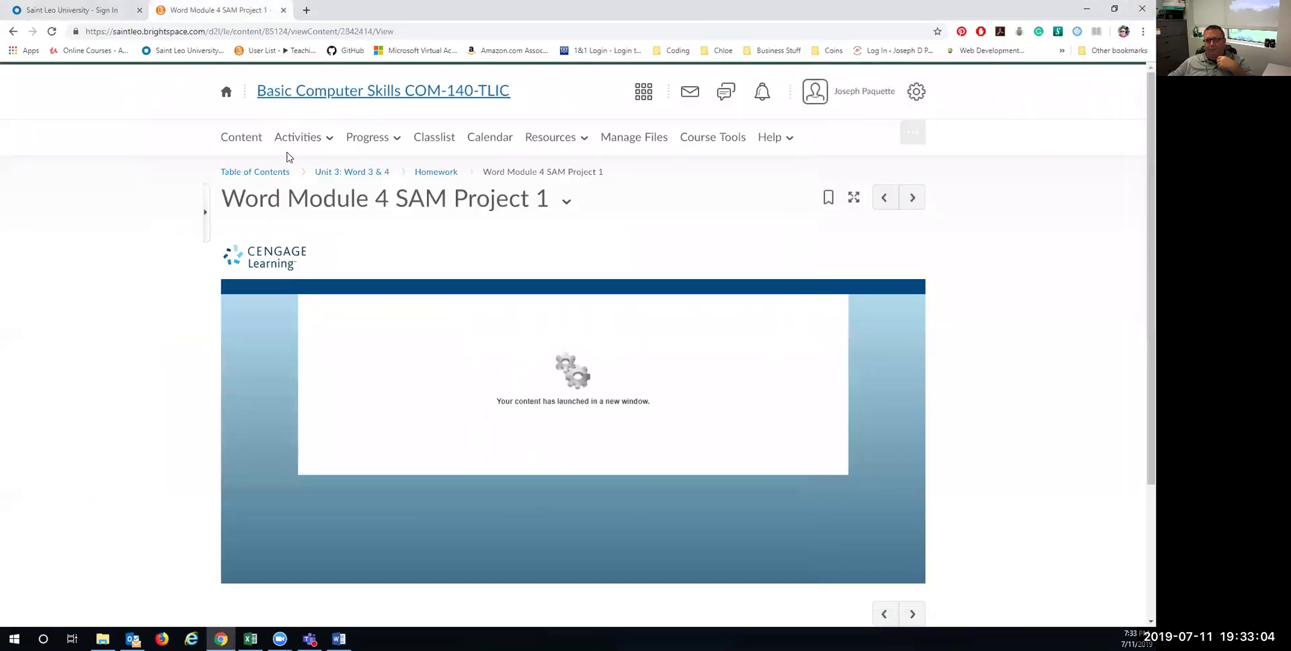
left_click(429, 172)
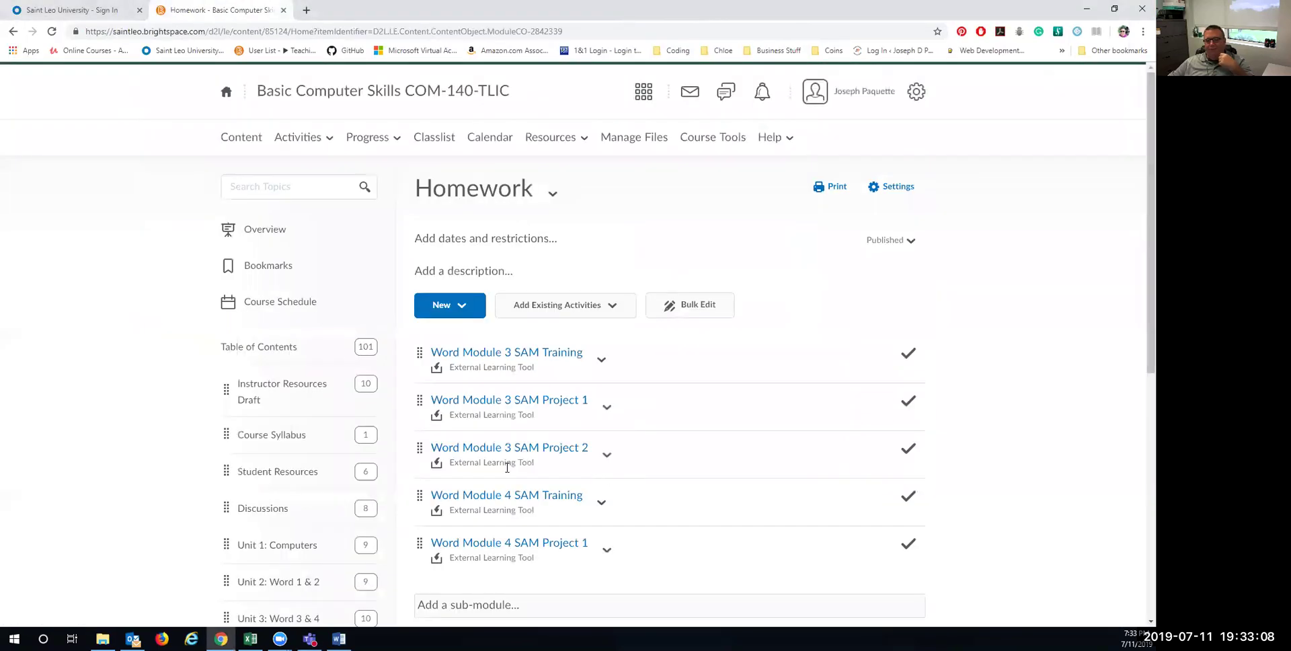
left_click(501, 541)
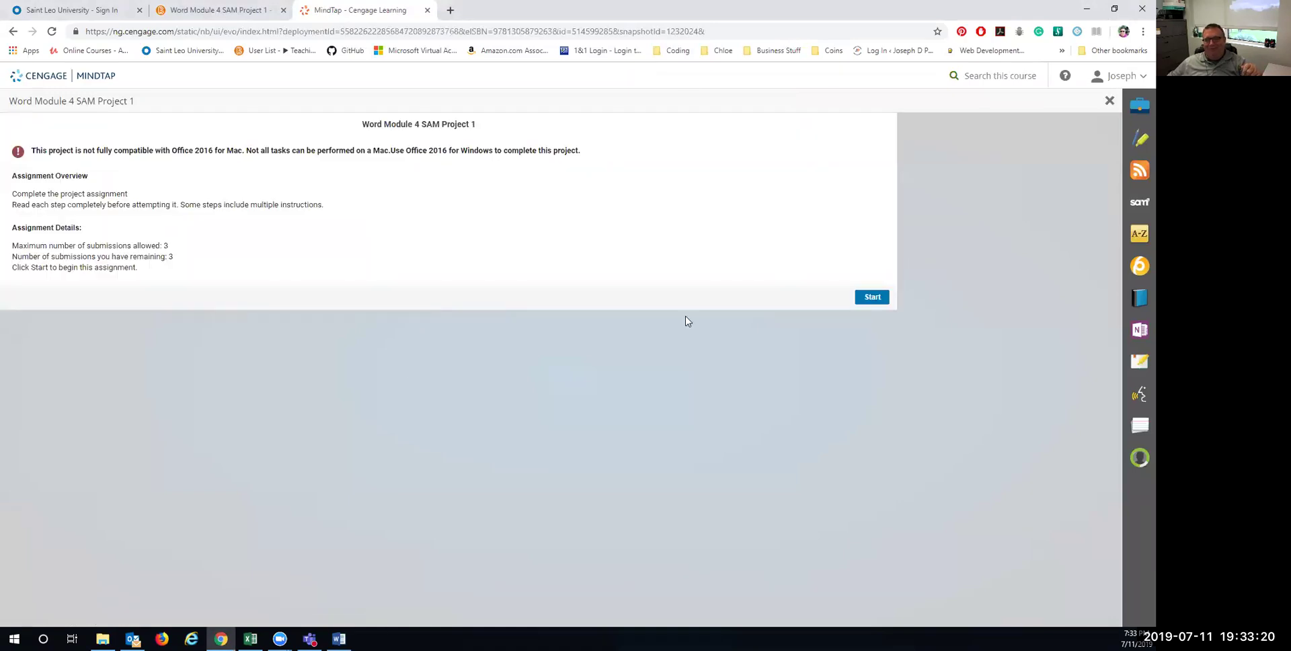
Start the third attempt of the assignment, upload the corrected newsletter file and submit it for grading.
left_click(871, 297)
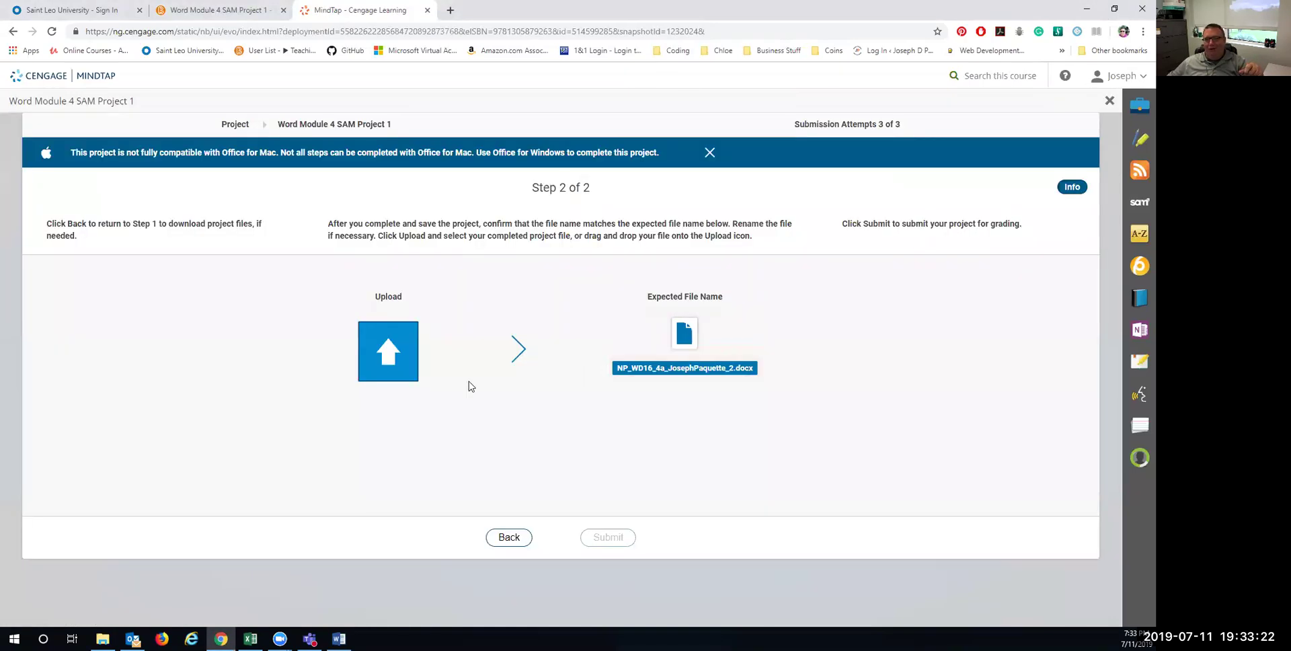
left_click(393, 360)
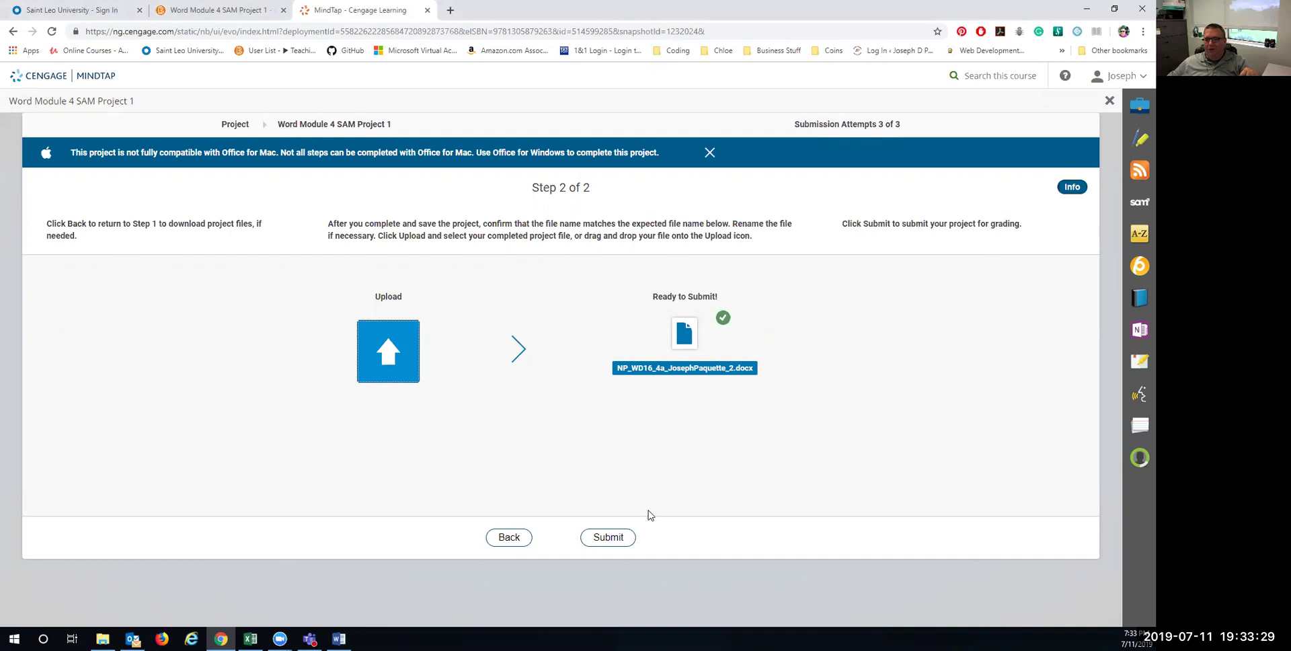
left_click(616, 537)
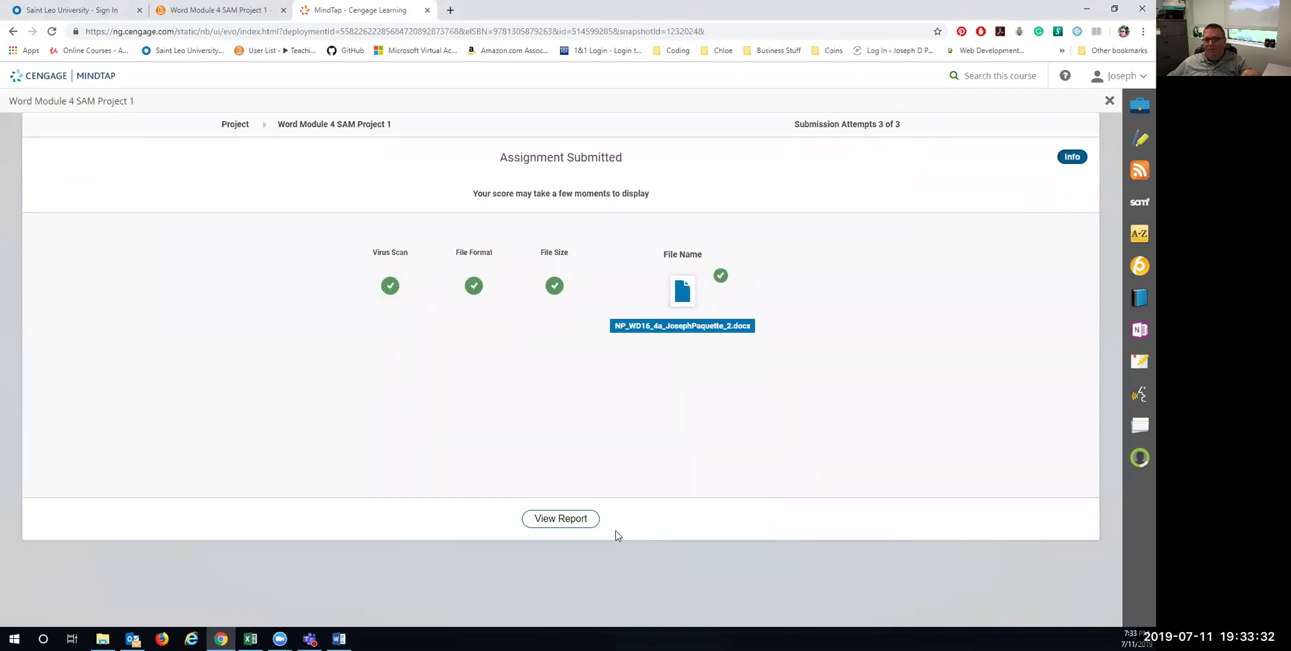
Open the third submission's grading report and check its score.
left_click(542, 519)
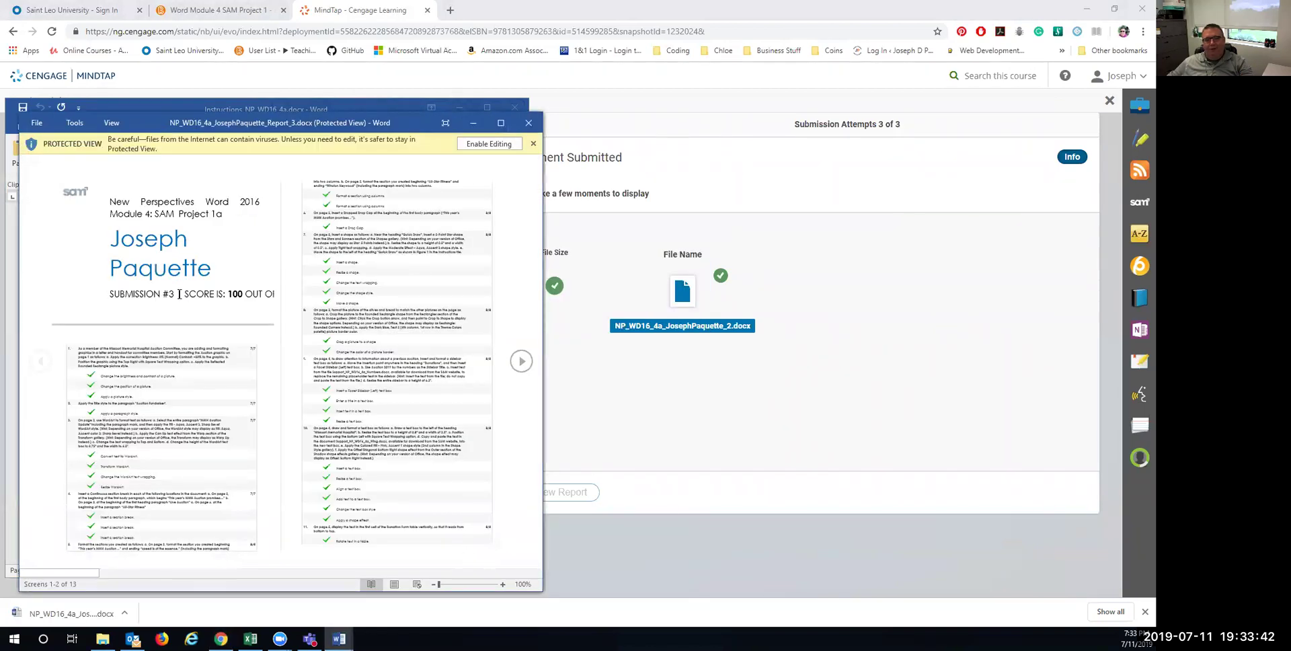
left_click_drag(224, 294, 264, 294)
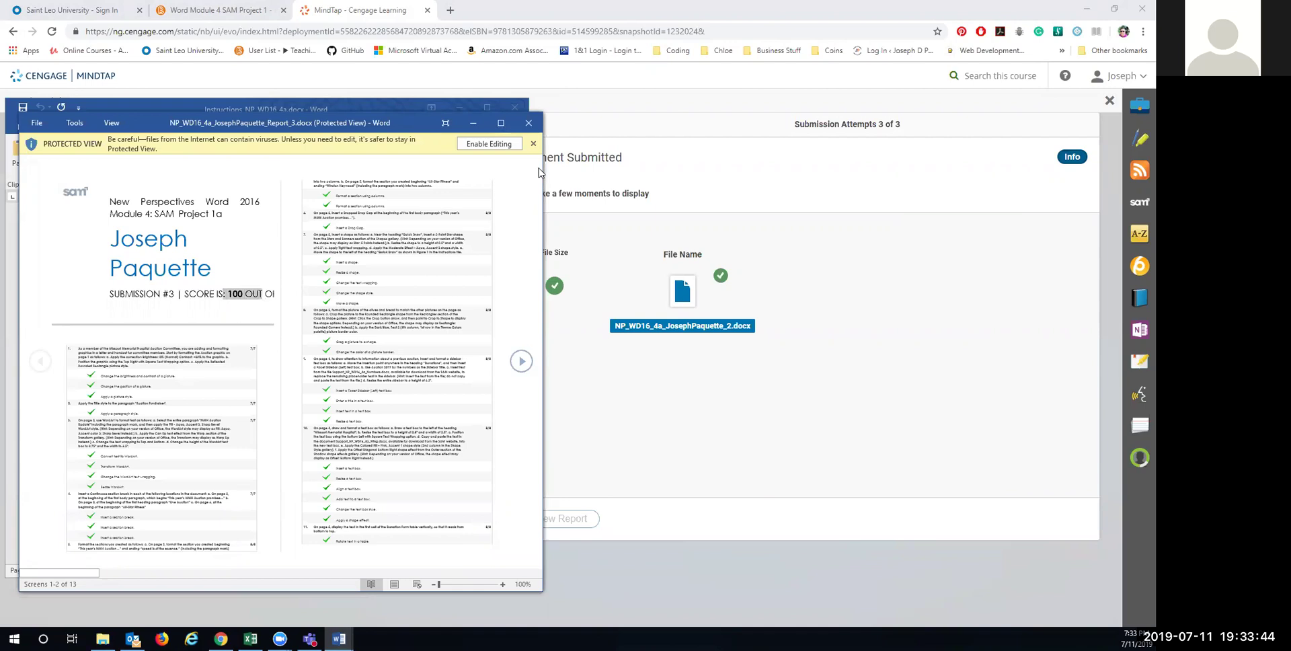
left_click(516, 142)
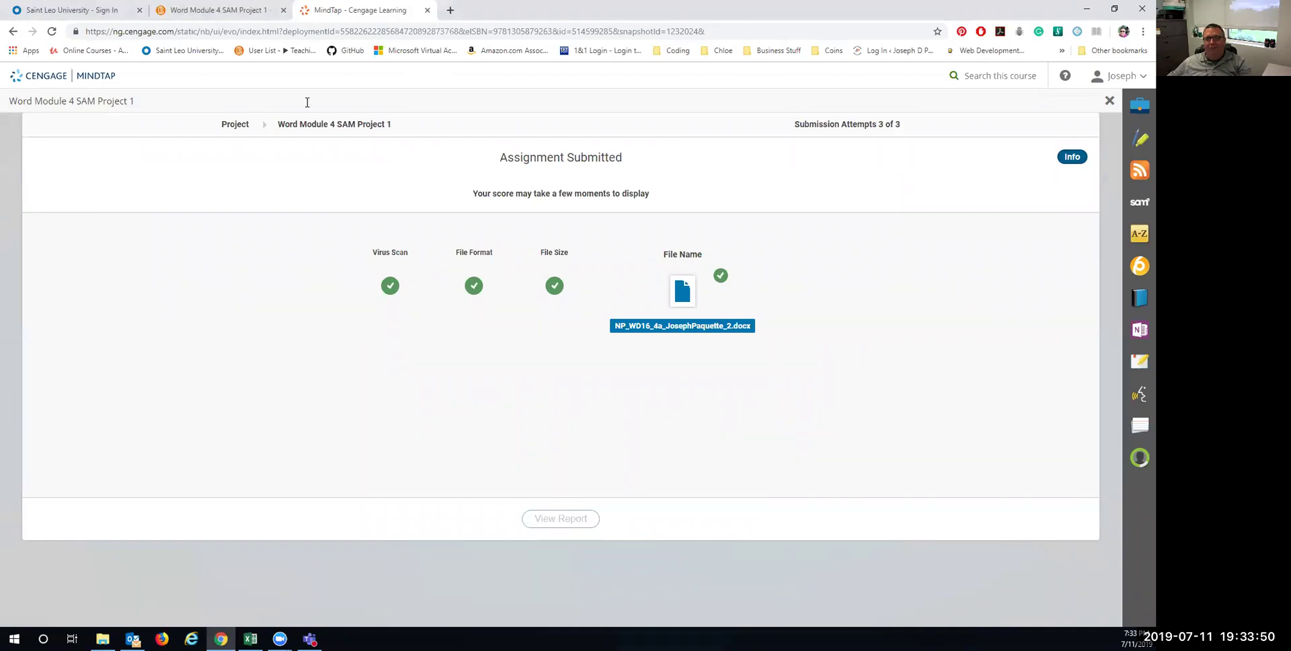
Close the MindTap and course pages, the browser and the Documents folder window.
key("ctrl+w")
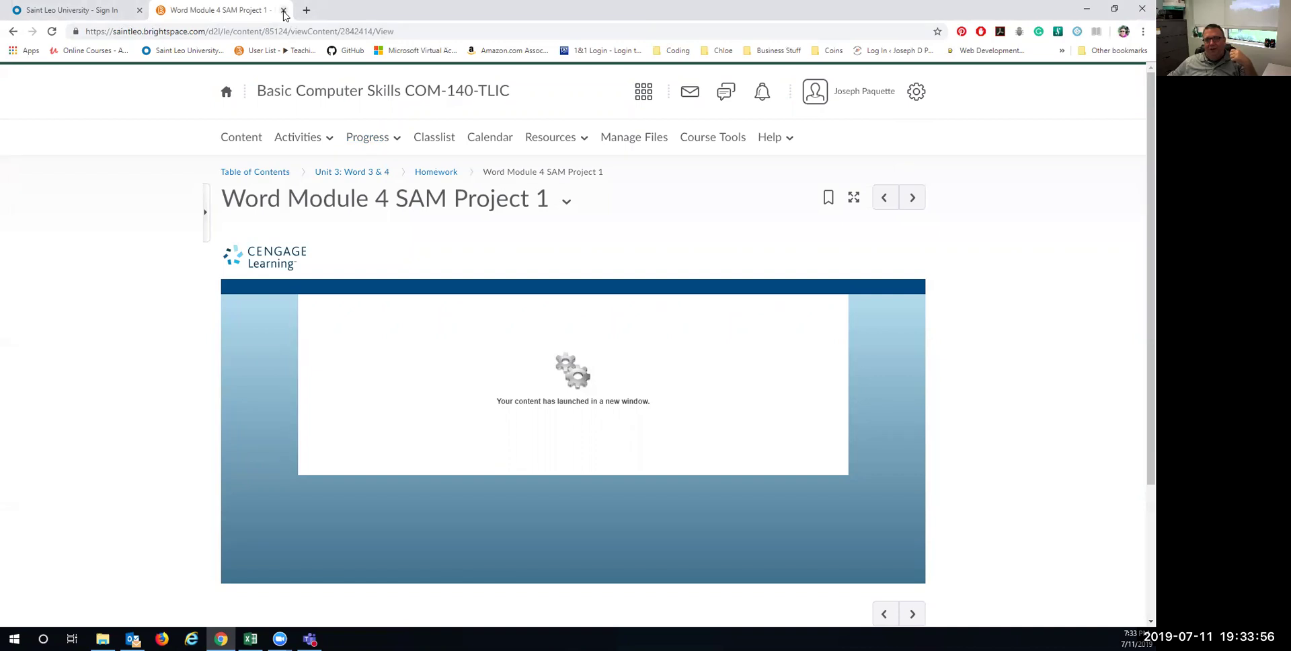
left_click(283, 10)
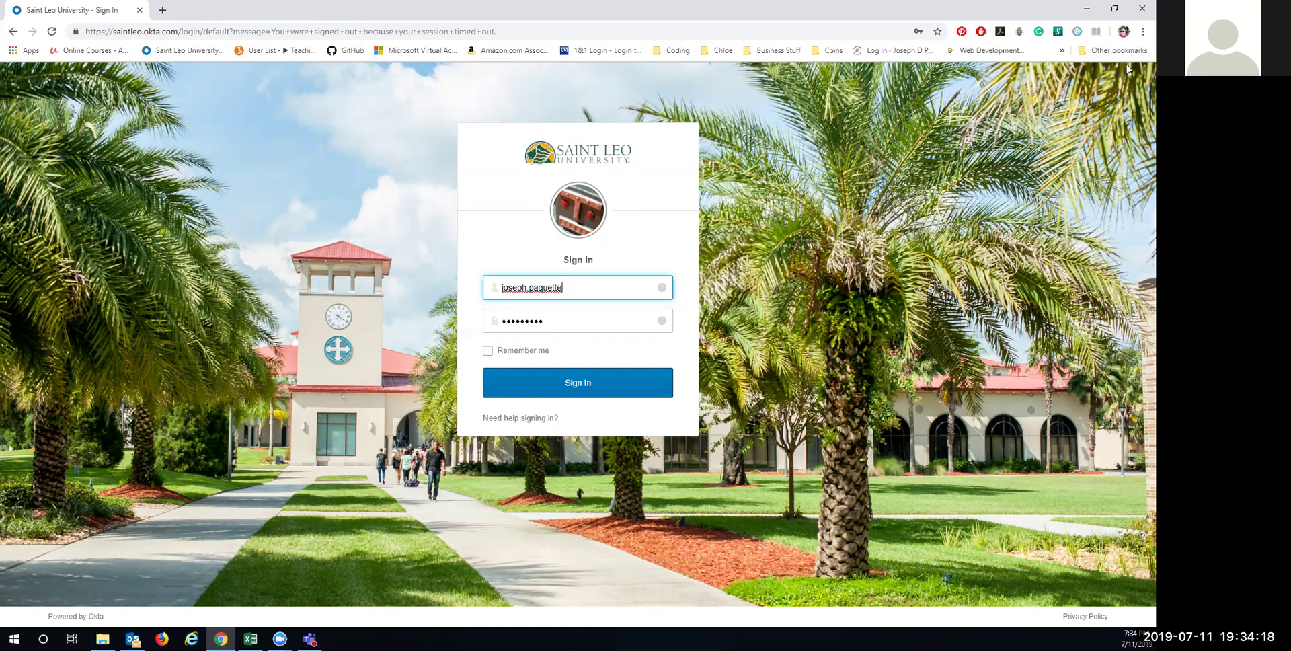
left_click(1140, 9)
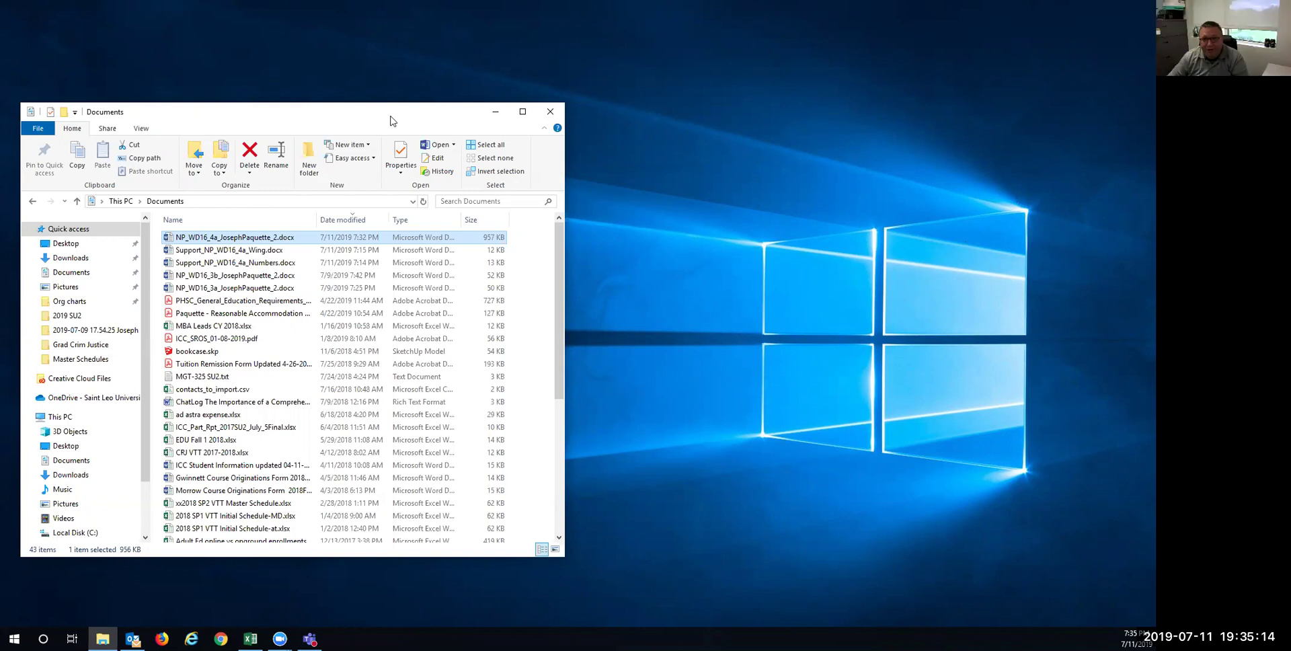
left_click_drag(404, 119, 516, 129)
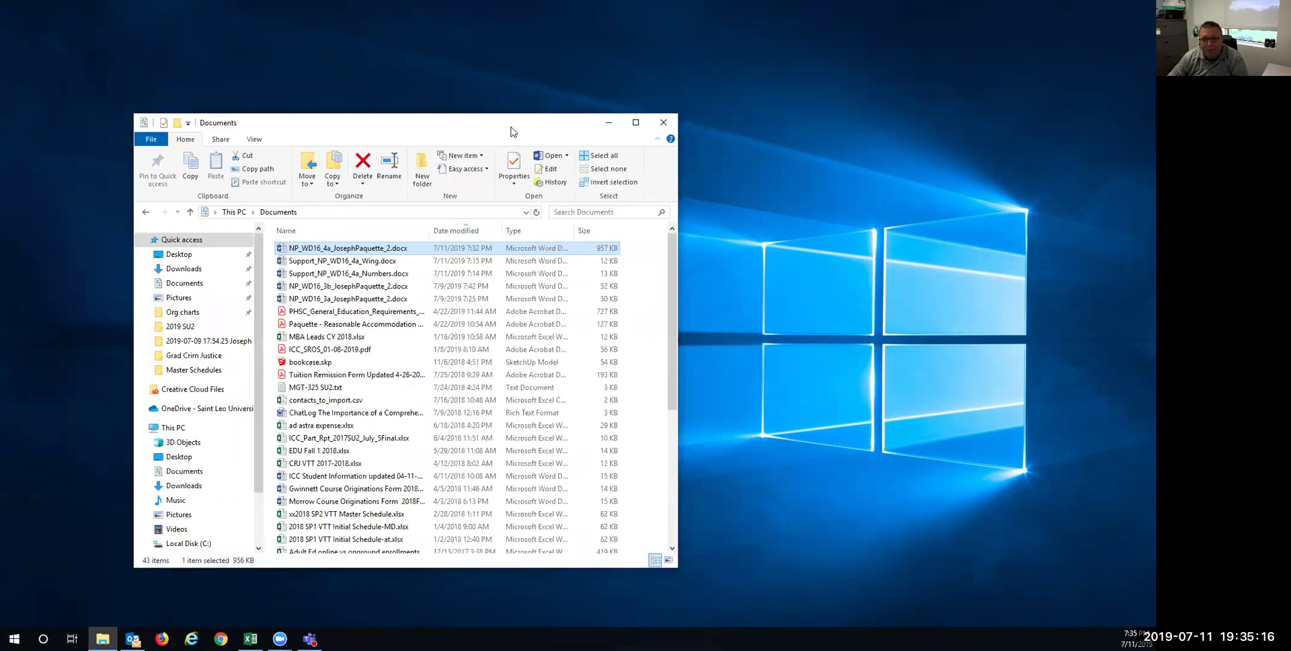
left_click(664, 122)
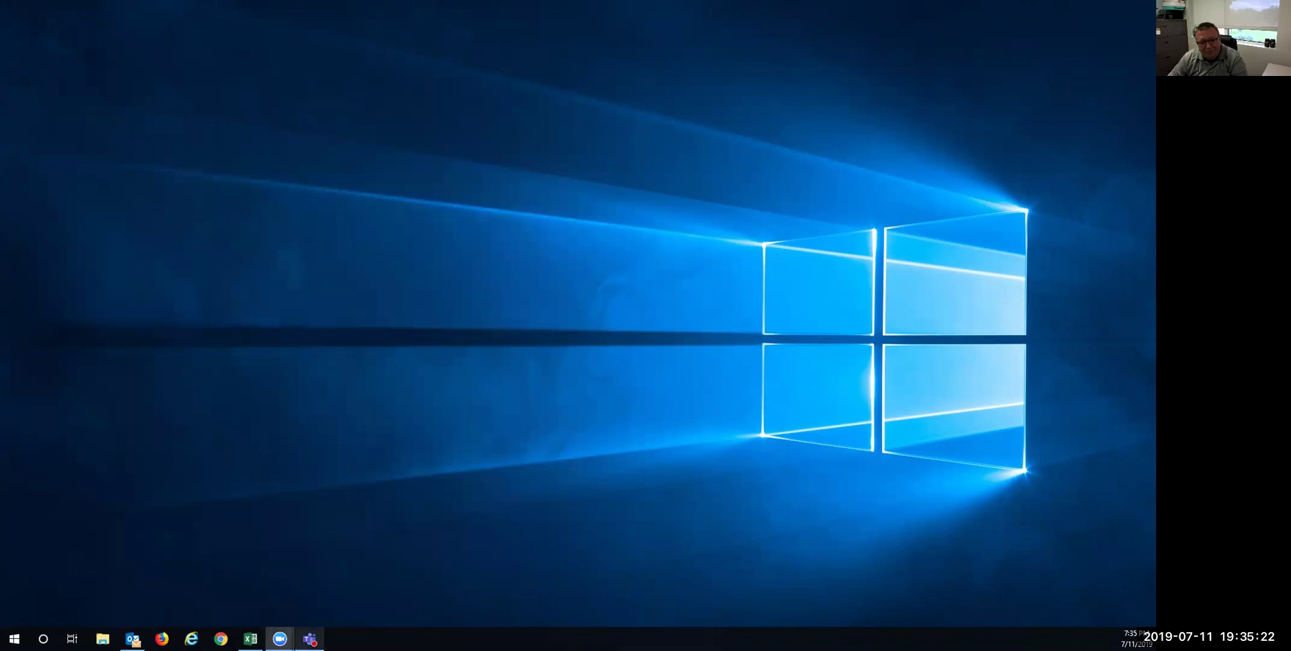
mouse_move(280, 638)
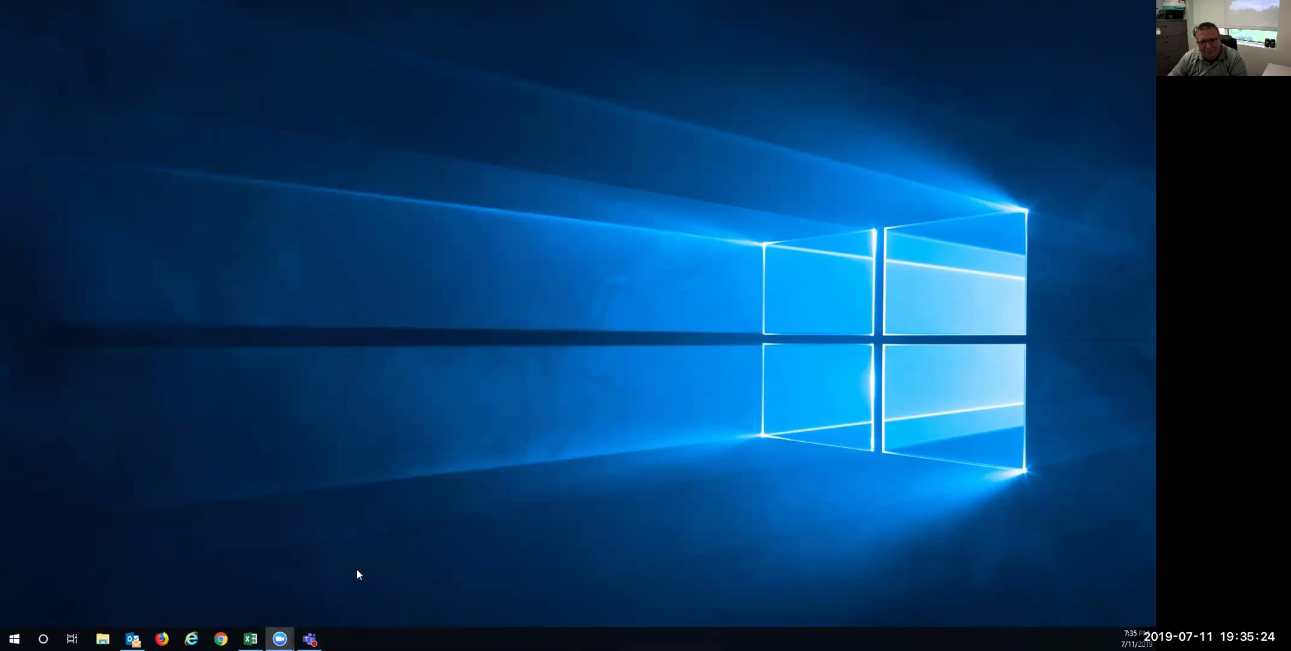